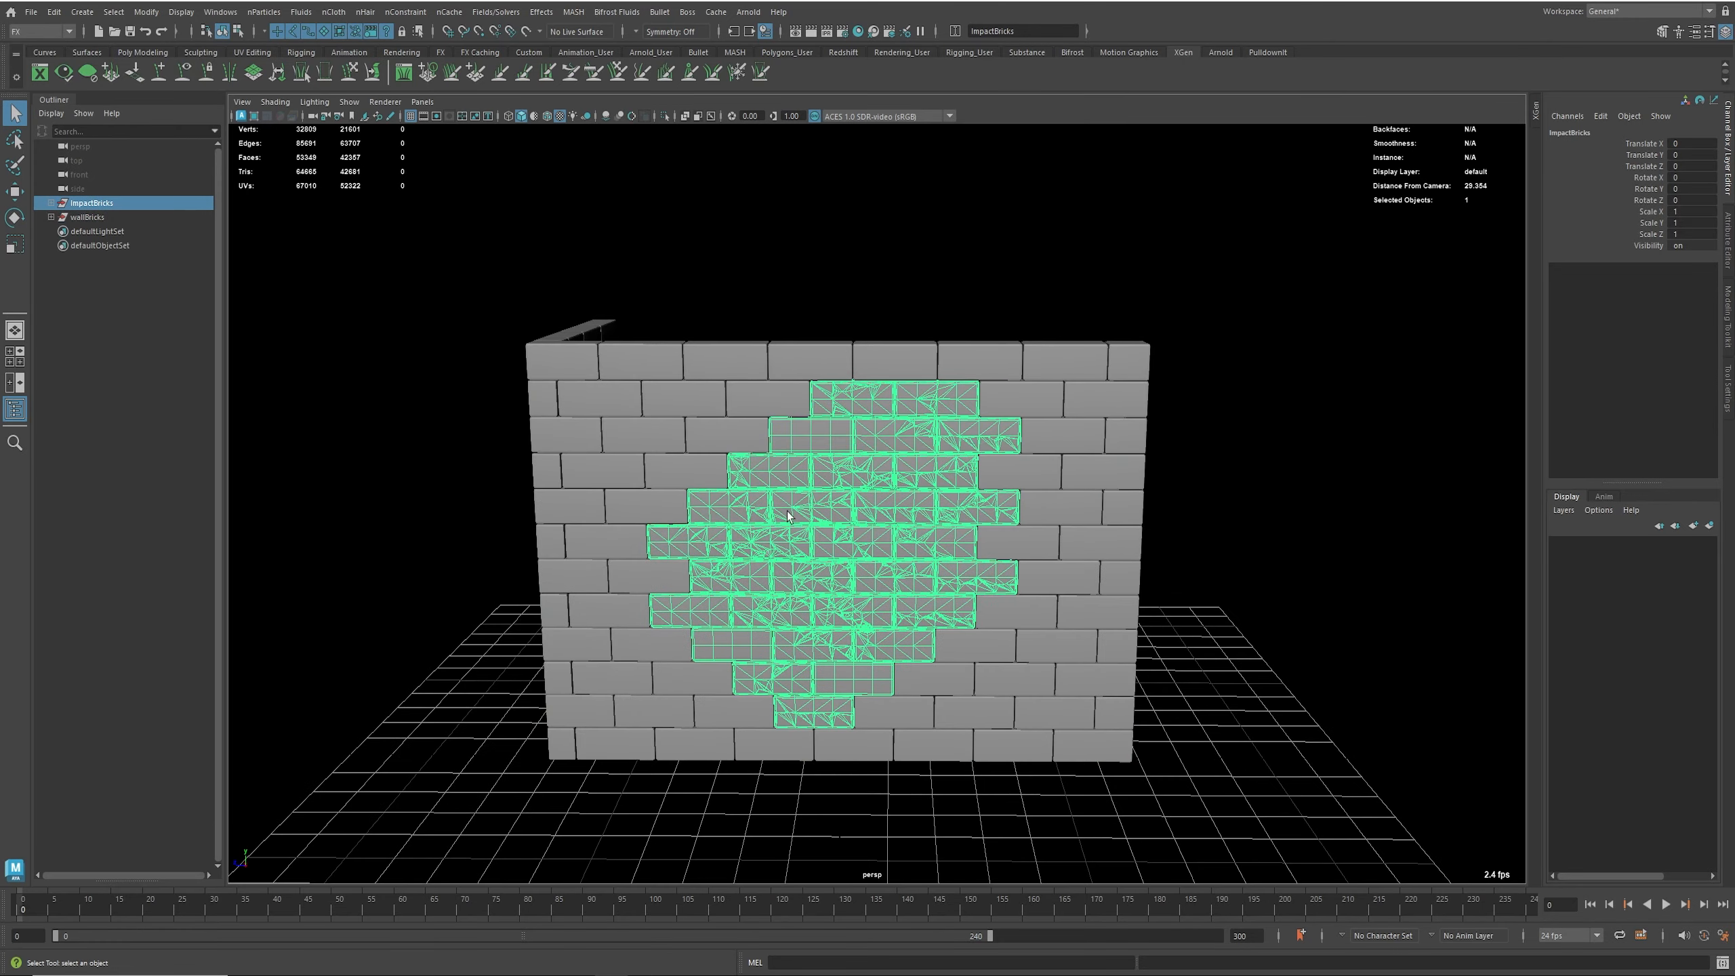
# Step: Examine the group of shattered impact bricks in the middle of the wall from several angles
pyautogui.scroll(2, 805, 515)
pyautogui.keyDown('alt'); pyautogui.moveTo(804, 516); pyautogui.dragTo(881, 554); pyautogui.keyUp('alt')
pyautogui.keyDown('alt'); pyautogui.moveTo(881, 554); pyautogui.dragTo(755, 506, button='middle'); pyautogui.keyUp('alt')
pyautogui.scroll(3, 745, 488)
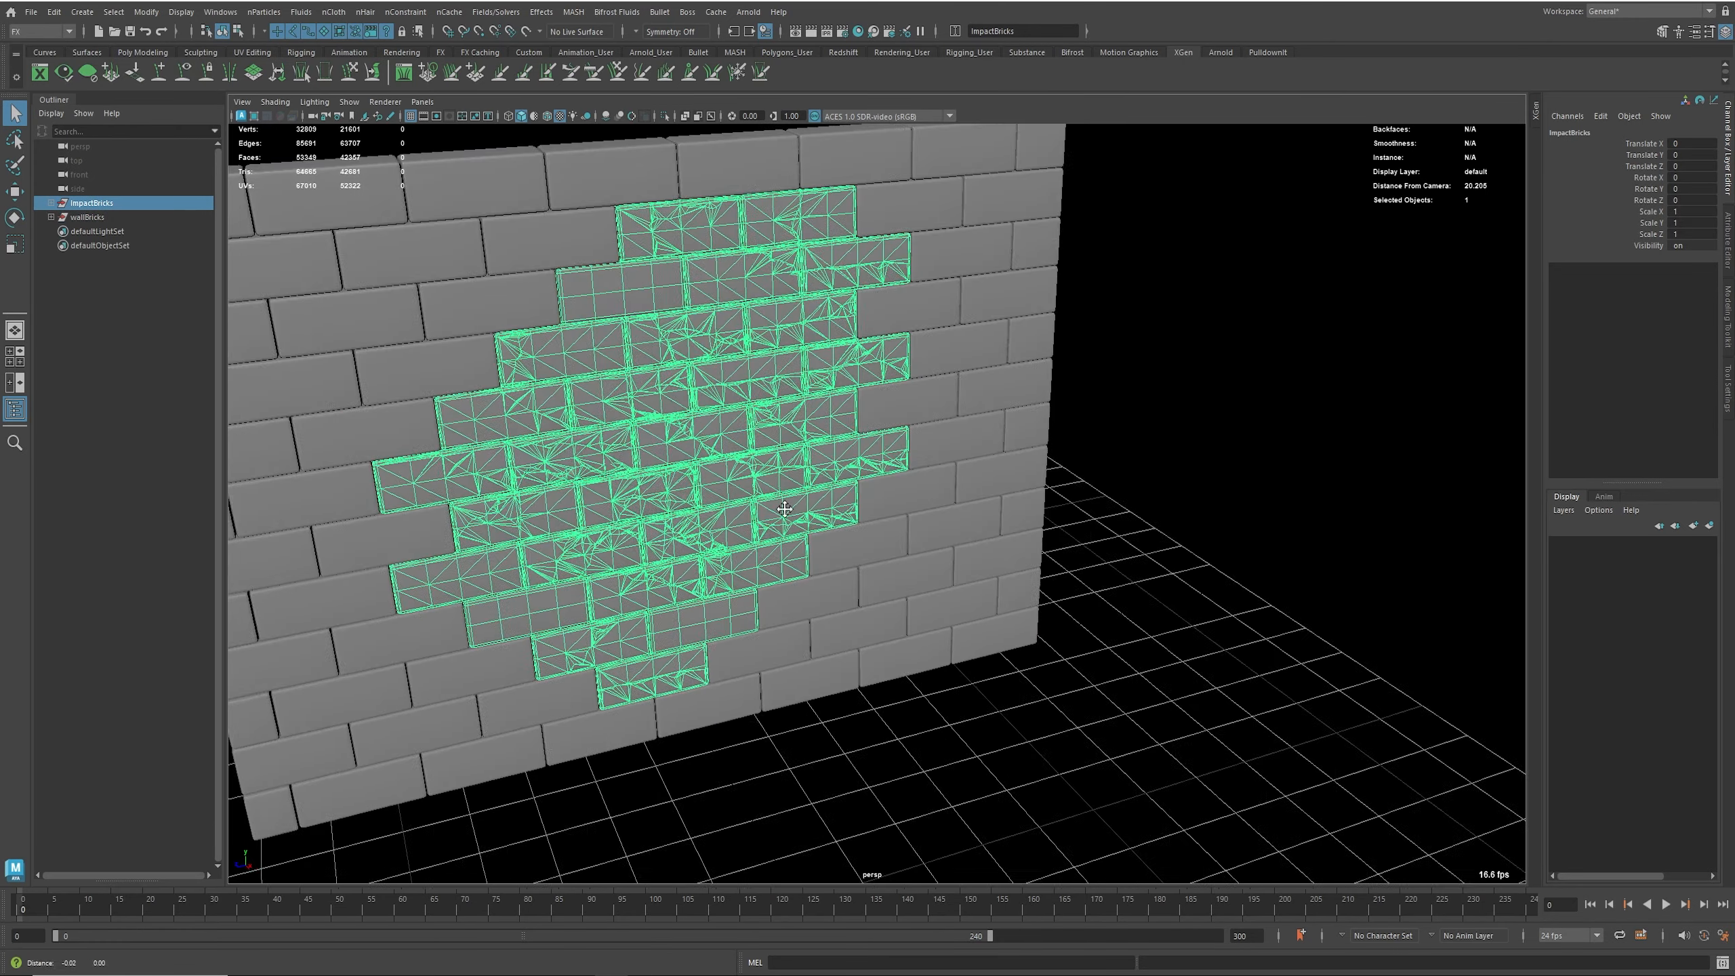
pyautogui.keyDown('alt'); pyautogui.moveTo(755, 506); pyautogui.dragTo(862, 527); pyautogui.keyUp('alt')
pyautogui.press('w')
pyautogui.click(826, 449)
pyautogui.keyDown('alt'); pyautogui.moveTo(825, 444); pyautogui.dragTo(1073, 568); pyautogui.keyUp('alt')
pyautogui.click(1137, 540)
pyautogui.keyDown('alt'); pyautogui.moveTo(1136, 540); pyautogui.dragTo(963, 619, button='middle'); pyautogui.keyUp('alt')
pyautogui.scroll(1, 1069, 573)
pyautogui.keyDown('alt'); pyautogui.moveTo(997, 537); pyautogui.dragTo(683, 604); pyautogui.keyUp('alt')
pyautogui.click(988, 567)
pyautogui.hotkey('ctrl', 'z')
# Step: Duplicate one intact brick and pull the copy out in front of the wall to a Translate X of about 9.1
pyautogui.scroll(-3, 1023, 578)
pyautogui.keyDown('alt'); pyautogui.moveTo(921, 563); pyautogui.dragTo(897, 607, button='middle'); pyautogui.keyUp('alt')
pyautogui.moveTo(825, 549)
pyautogui.keyDown('alt'); pyautogui.mouseDown()
pyautogui.moveTo(732, 531)
pyautogui.moveTo(813, 527)
pyautogui.mouseUp(); pyautogui.keyUp('alt')
pyautogui.scroll(2, 812, 527)
pyautogui.keyDown('alt'); pyautogui.moveTo(809, 529); pyautogui.dragTo(1028, 596, button='middle'); pyautogui.keyUp('alt')
pyautogui.keyDown('alt'); pyautogui.moveTo(1028, 596); pyautogui.dragTo(745, 565); pyautogui.keyUp('alt')
pyautogui.click(753, 565)
pyautogui.click(630, 565)
pyautogui.keyDown('alt'); pyautogui.moveTo(630, 570); pyautogui.dragTo(650, 610); pyautogui.keyUp('alt')
pyautogui.keyDown('alt'); pyautogui.moveTo(850, 631); pyautogui.dragTo(728, 556, button='right'); pyautogui.keyUp('alt')
pyautogui.moveTo(728, 551)
pyautogui.keyDown('shift'); pyautogui.mouseDown()
pyautogui.moveTo(1213, 692)
pyautogui.moveTo(1023, 600)
pyautogui.moveTo(1039, 615)
pyautogui.mouseUp(); pyautogui.keyUp('shift')
pyautogui.scroll(2, 862, 612)
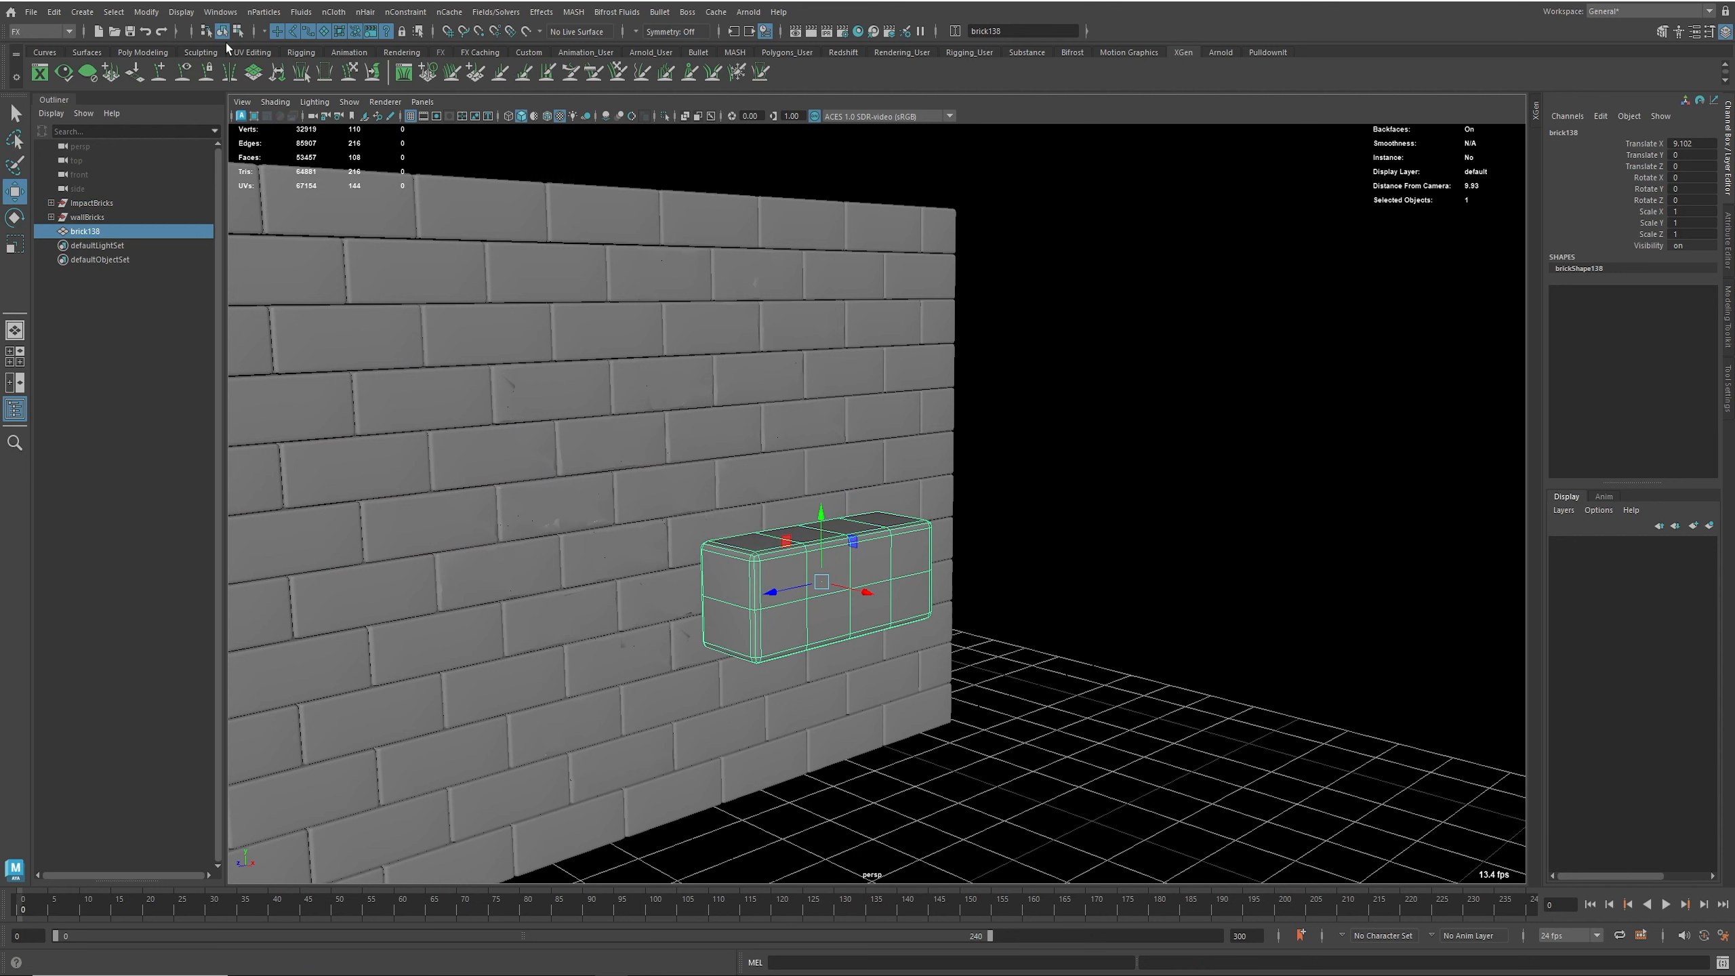
# Step: Open the Shatter effect options for the loose brick, showing the Solid Shatter settings
pyautogui.click(540, 12)
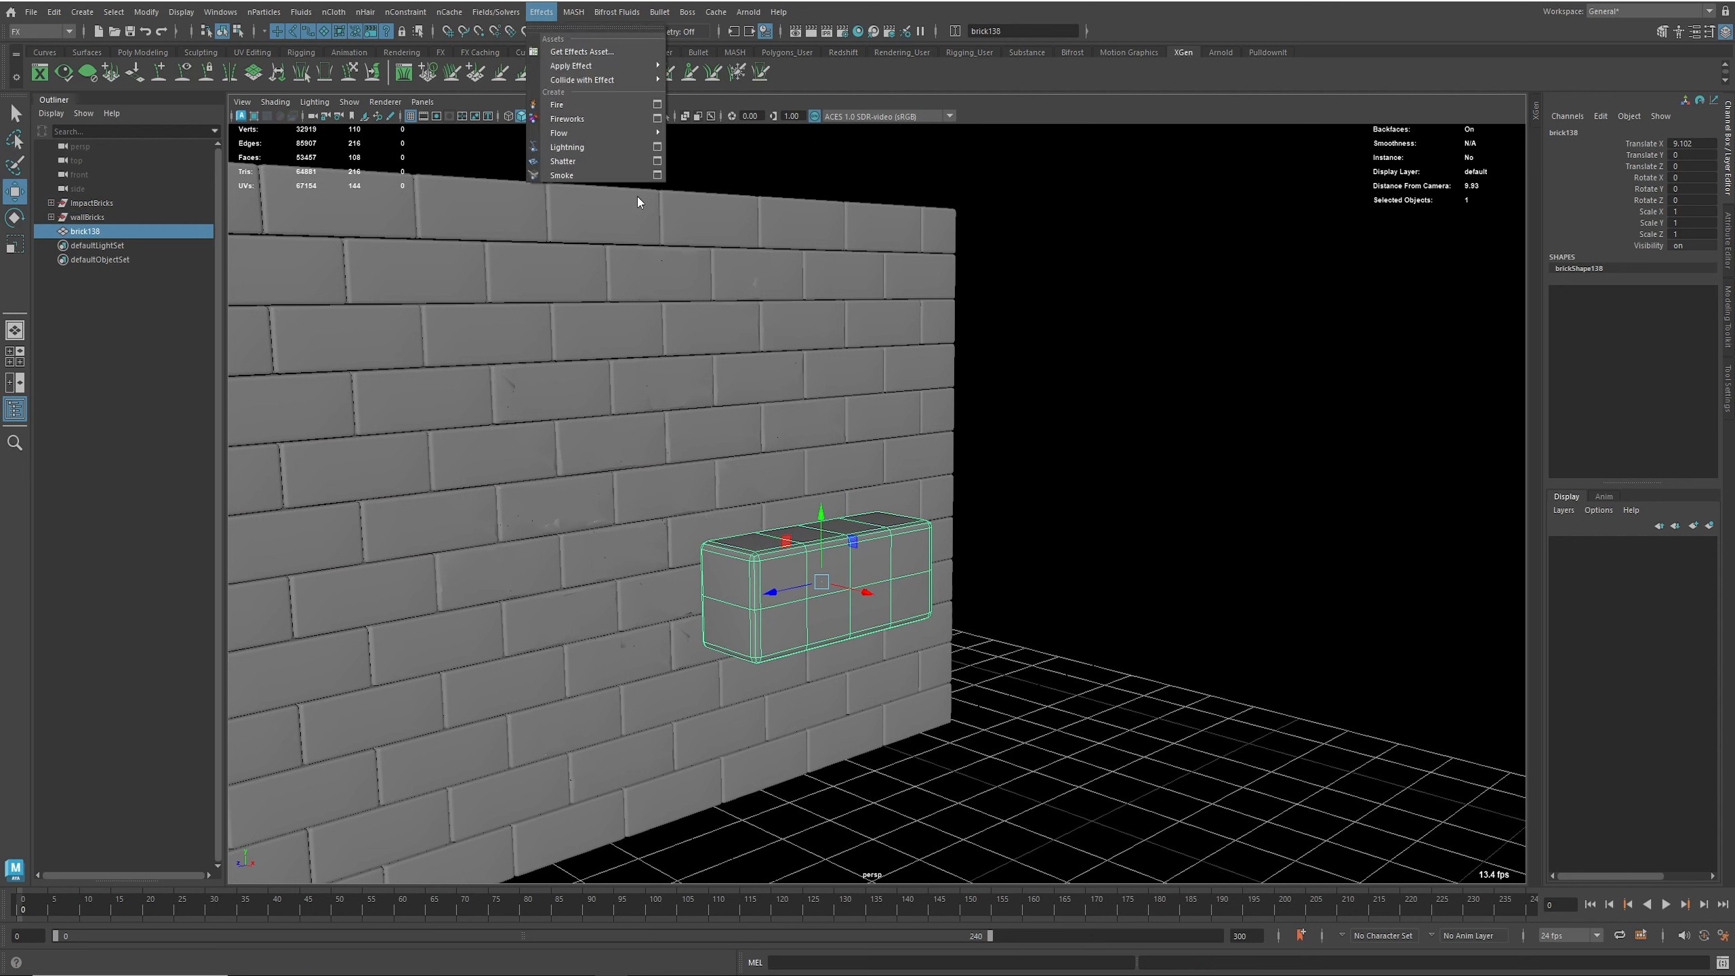
pyautogui.click(664, 167)
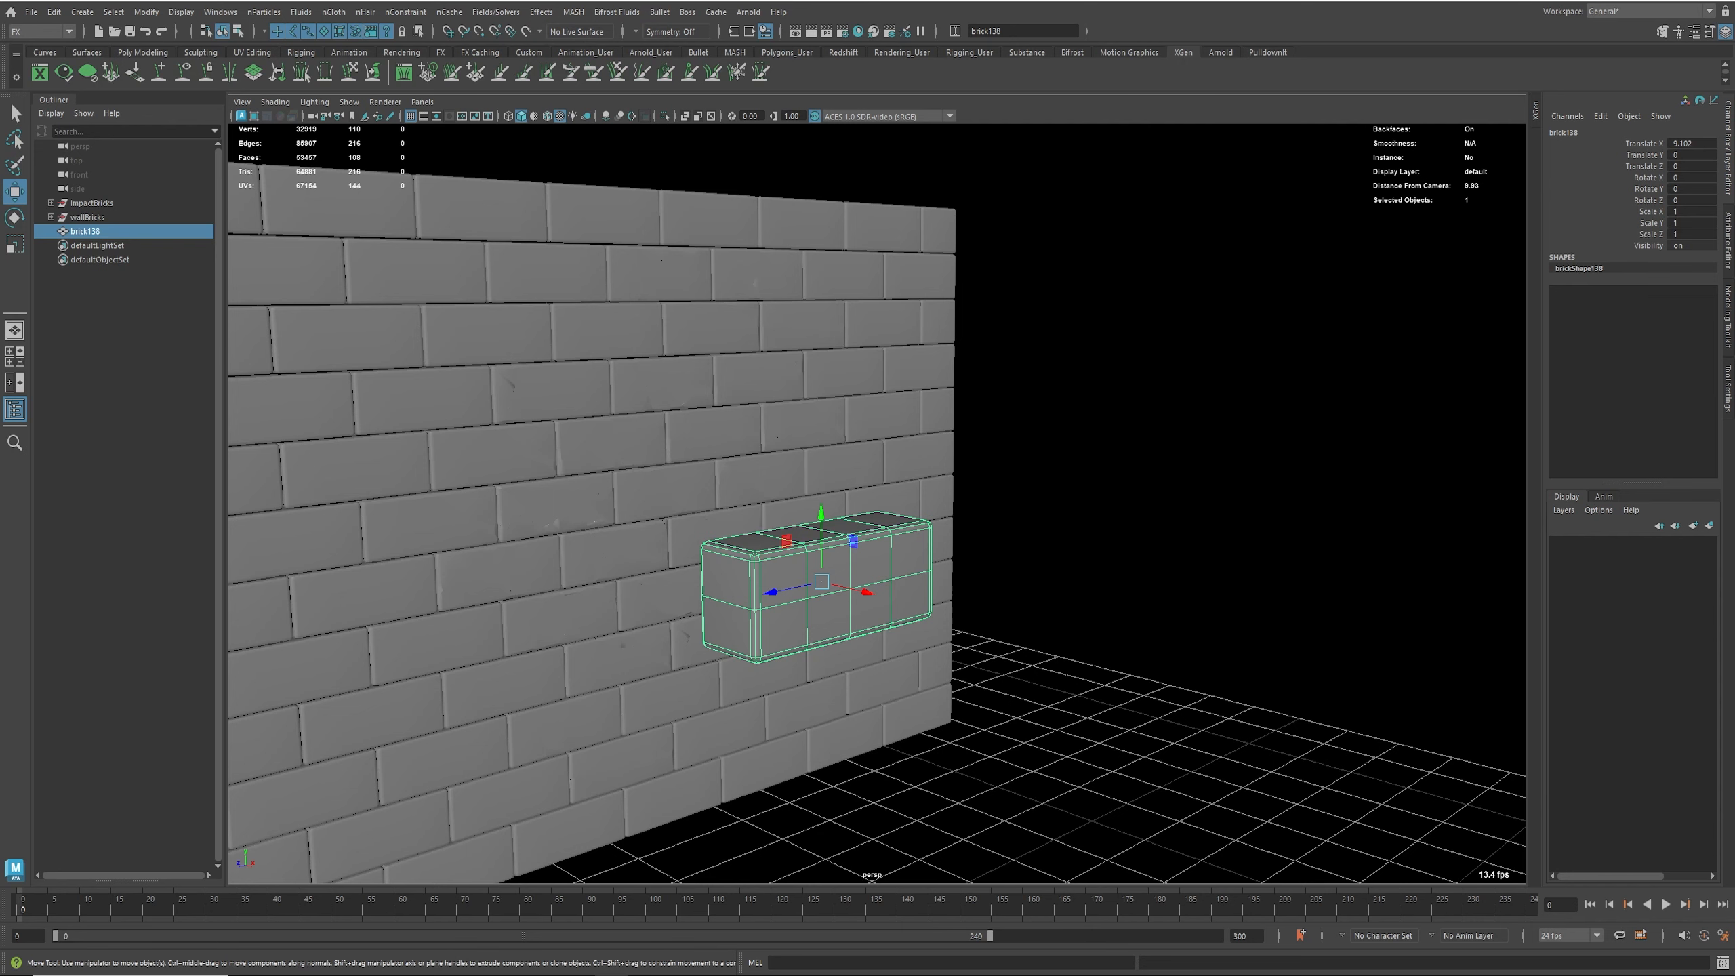
pyautogui.click(853, 218)
pyautogui.click(890, 254)
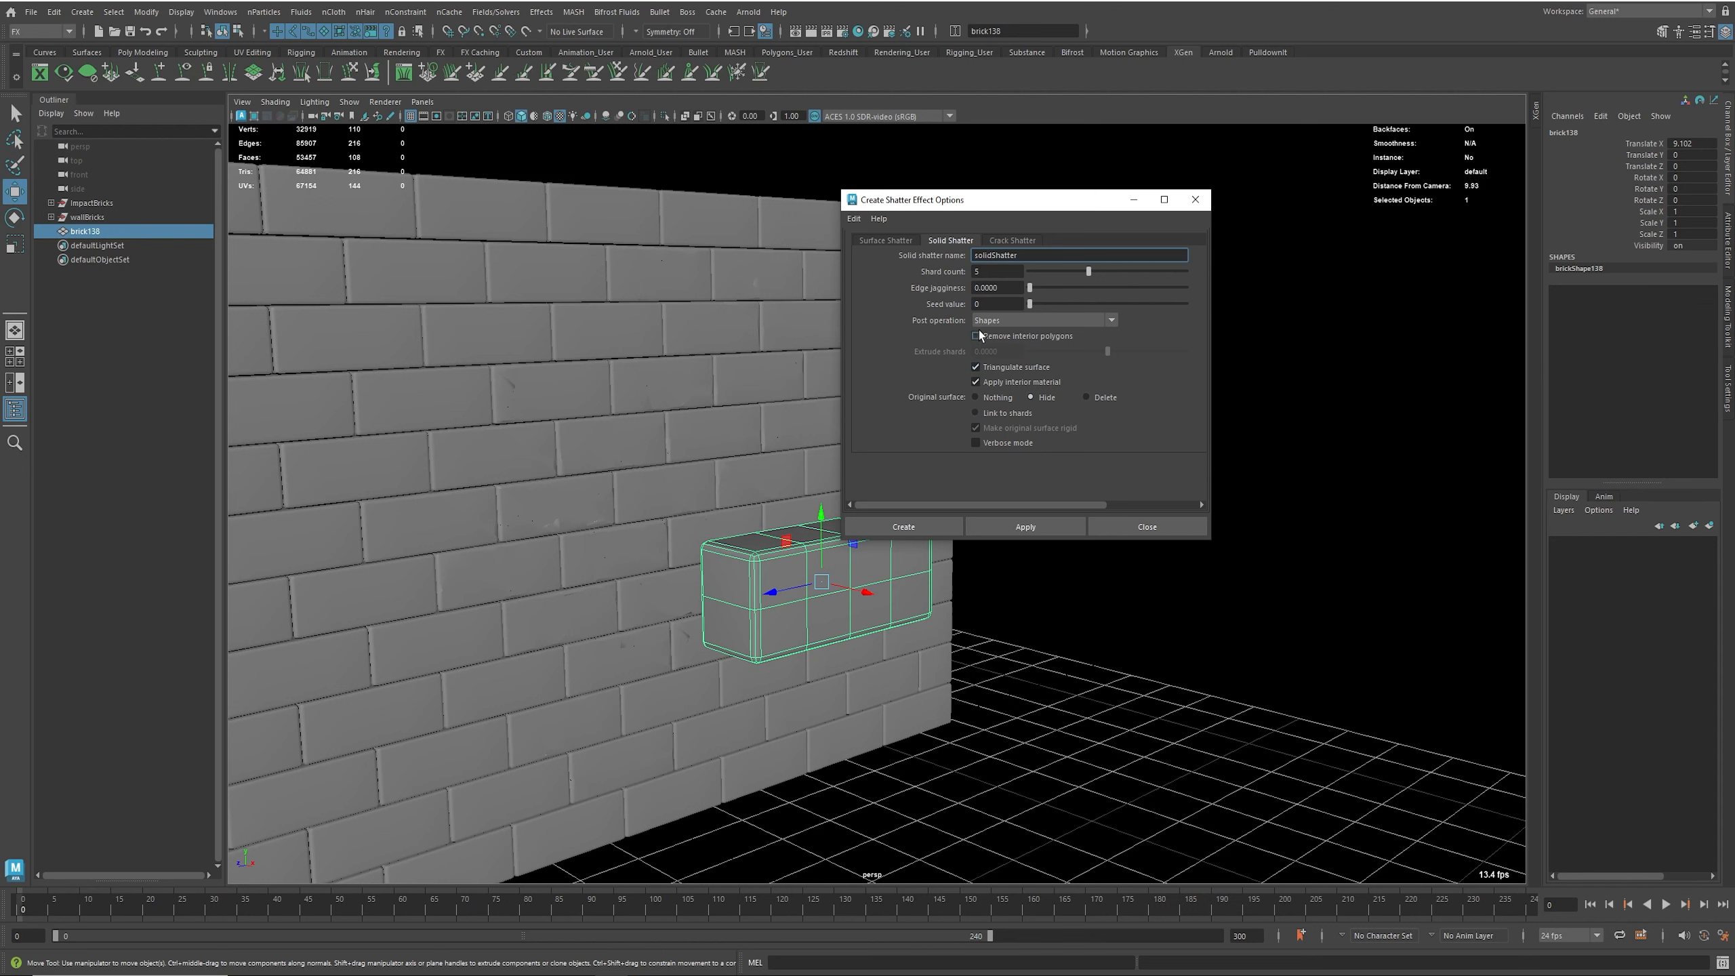
# Step: Set the solid shatter's edge jagginess to 0.75 and its seed value to 12, moving the options window clear of the brick
pyautogui.doubleClick(980, 271)
pyautogui.doubleClick(1012, 289)
pyautogui.write('.')
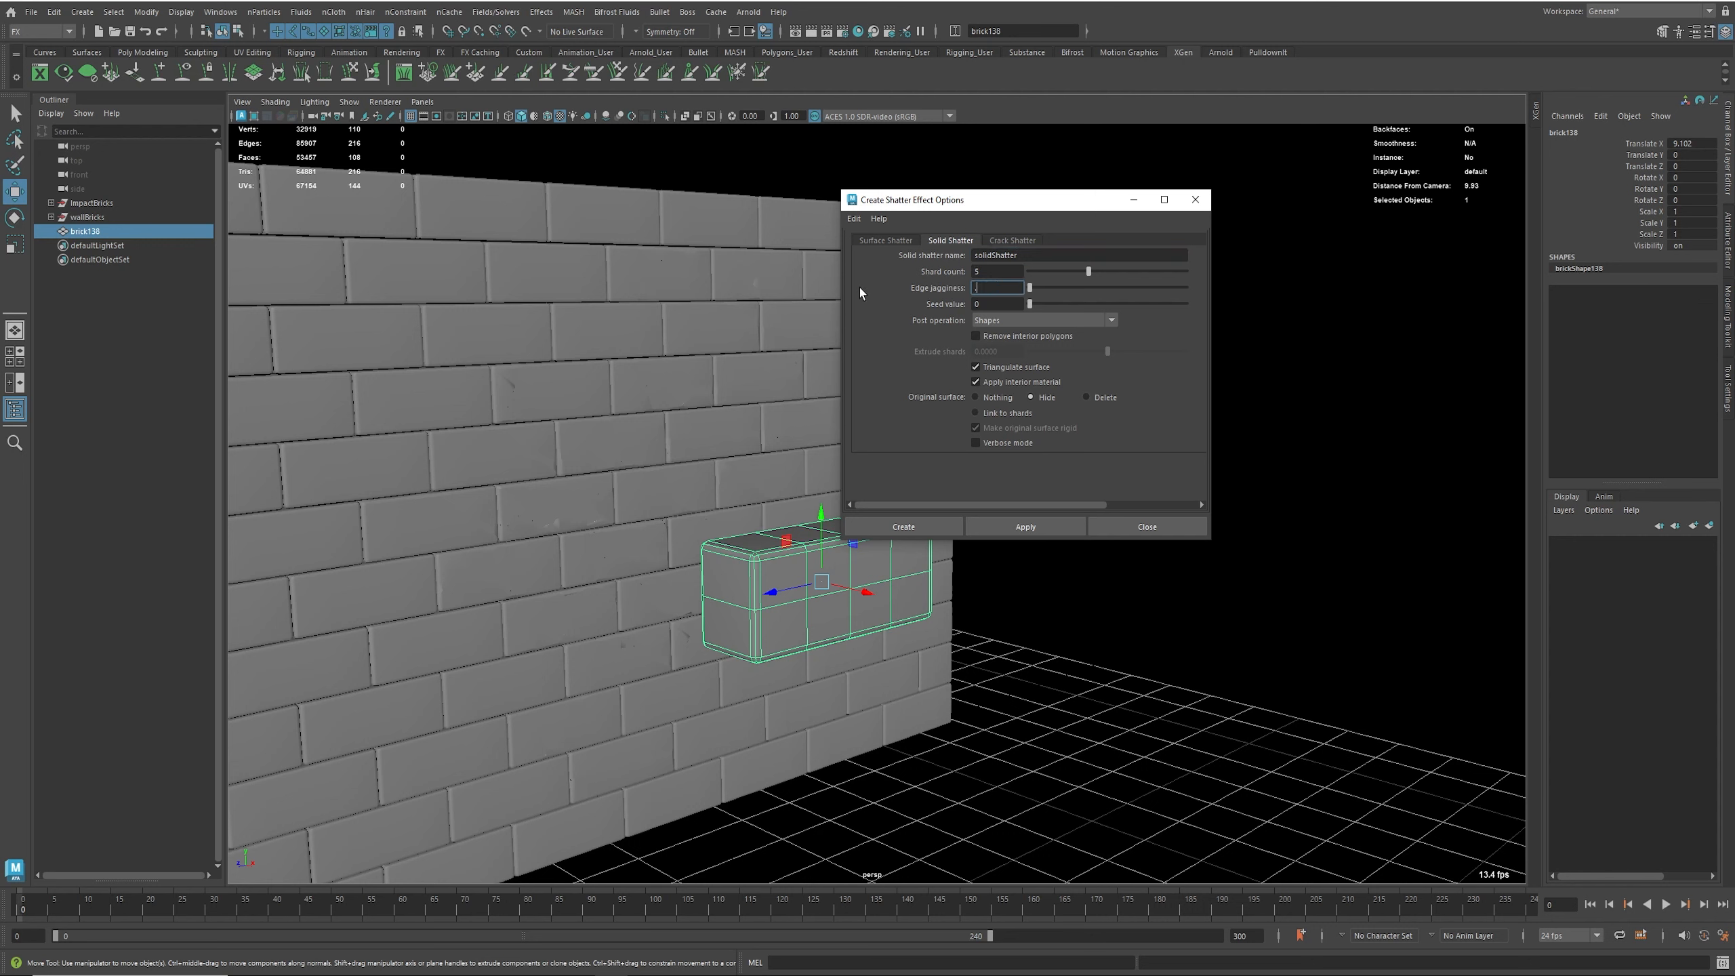
pyautogui.write('75')
pyautogui.press('Return')
pyautogui.moveTo(1049, 306); pyautogui.dragTo(1052, 306)
pyautogui.moveTo(1009, 200); pyautogui.dragTo(1282, 187)
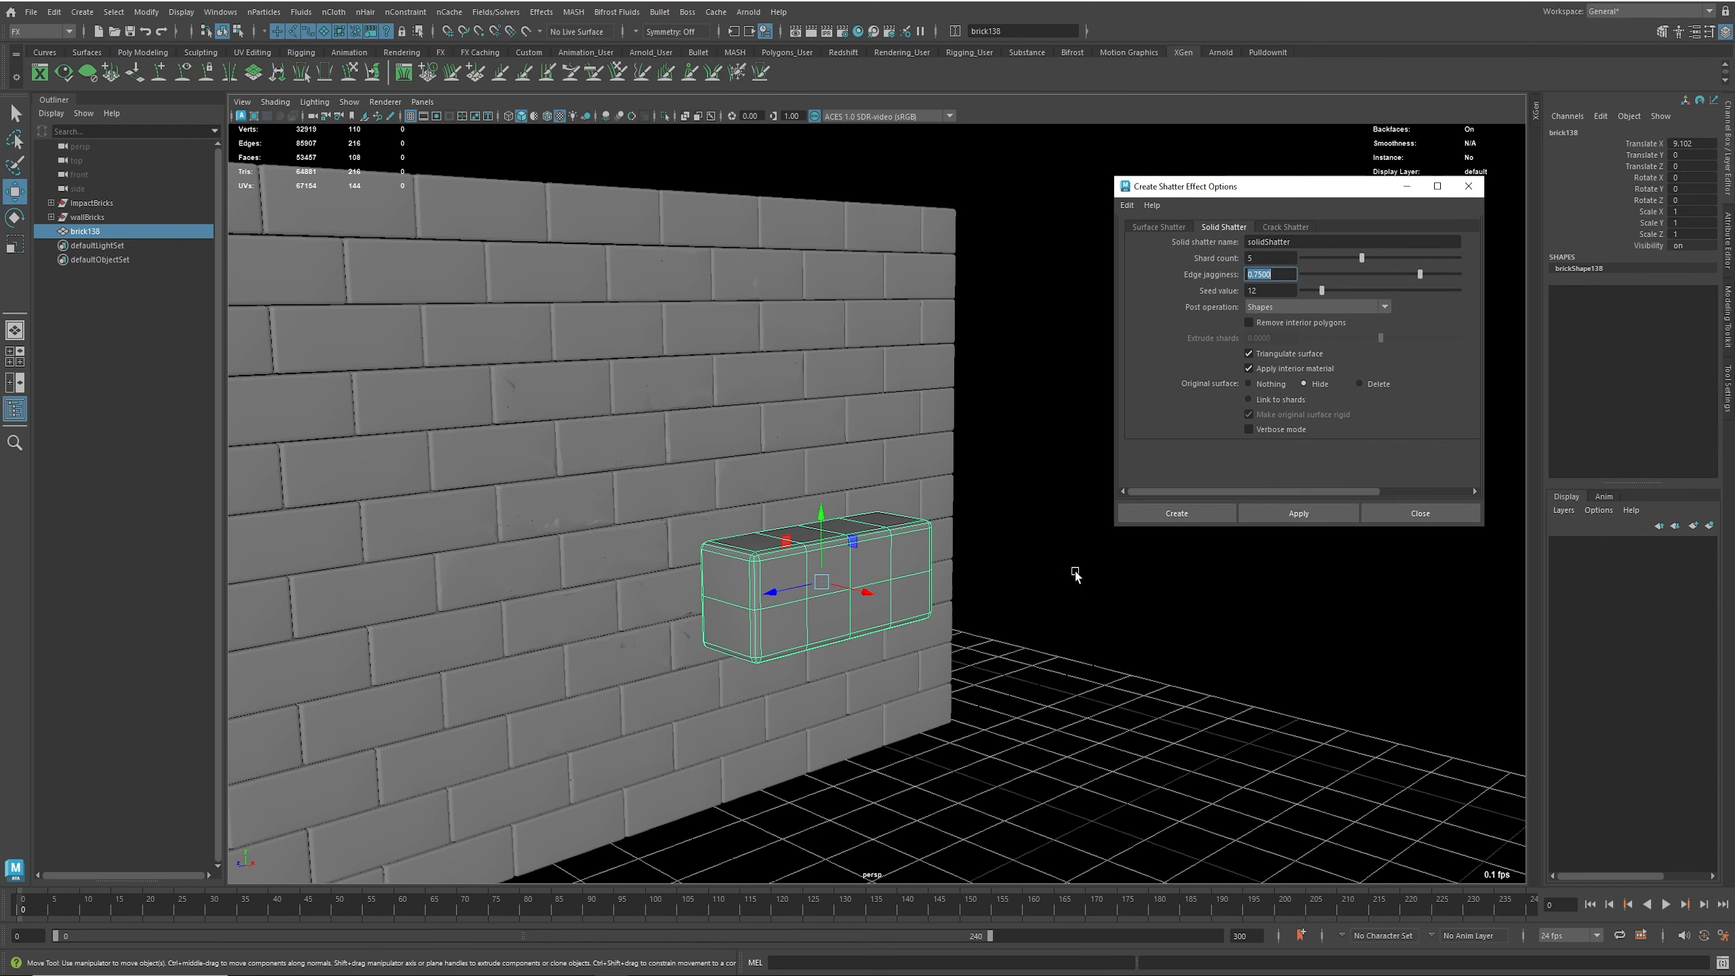
# Step: Duplicate the loose brick once below and once beside it, staggering the lower copy at a Translate Z of about -0.95
pyautogui.keyDown('alt'); pyautogui.moveTo(952, 621); pyautogui.dragTo(823, 585, button='middle'); pyautogui.keyUp('alt')
pyautogui.keyDown('shift'); pyautogui.moveTo(700, 495); pyautogui.dragTo(697, 595); pyautogui.keyUp('shift')
pyautogui.moveTo(654, 665); pyautogui.dragTo(747, 632)
pyautogui.click(414, 555)
pyautogui.moveTo(286, 545)
pyautogui.keyDown('shift'); pyautogui.mouseDown()
pyautogui.moveTo(589, 546)
pyautogui.moveTo(509, 547)
pyautogui.mouseUp(); pyautogui.keyUp('shift')
pyautogui.click(450, 602)
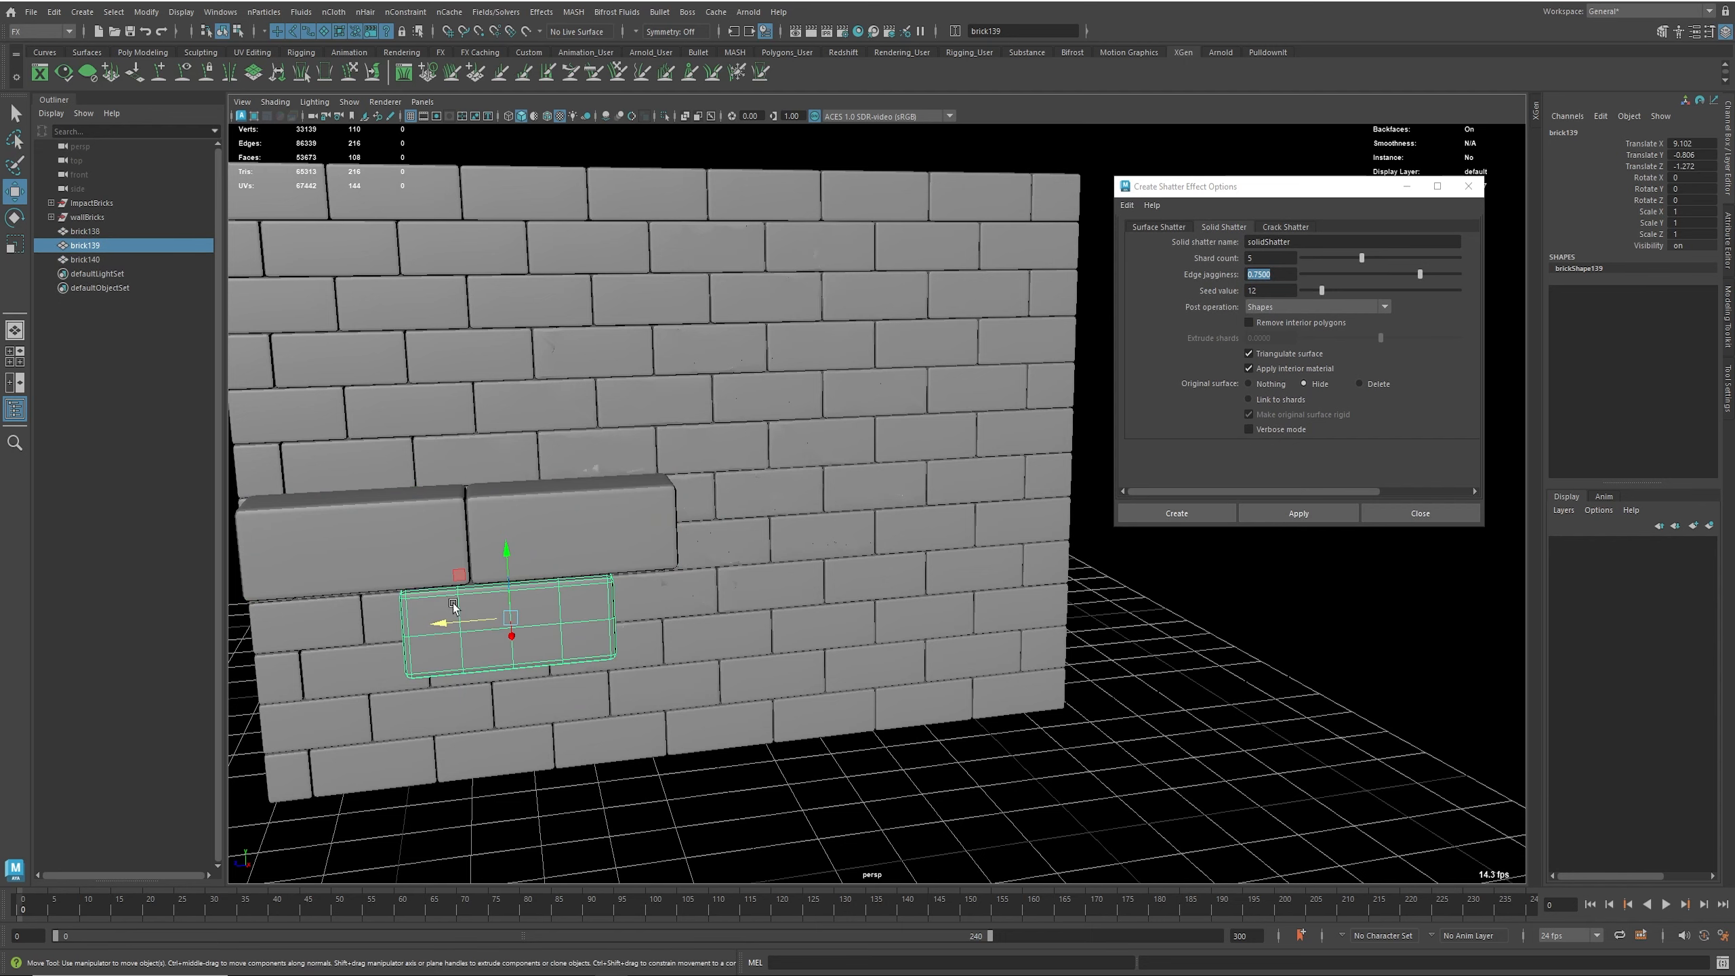
pyautogui.moveTo(447, 622)
pyautogui.mouseDown()
pyautogui.moveTo(419, 622)
pyautogui.moveTo(716, 536)
pyautogui.mouseUp()
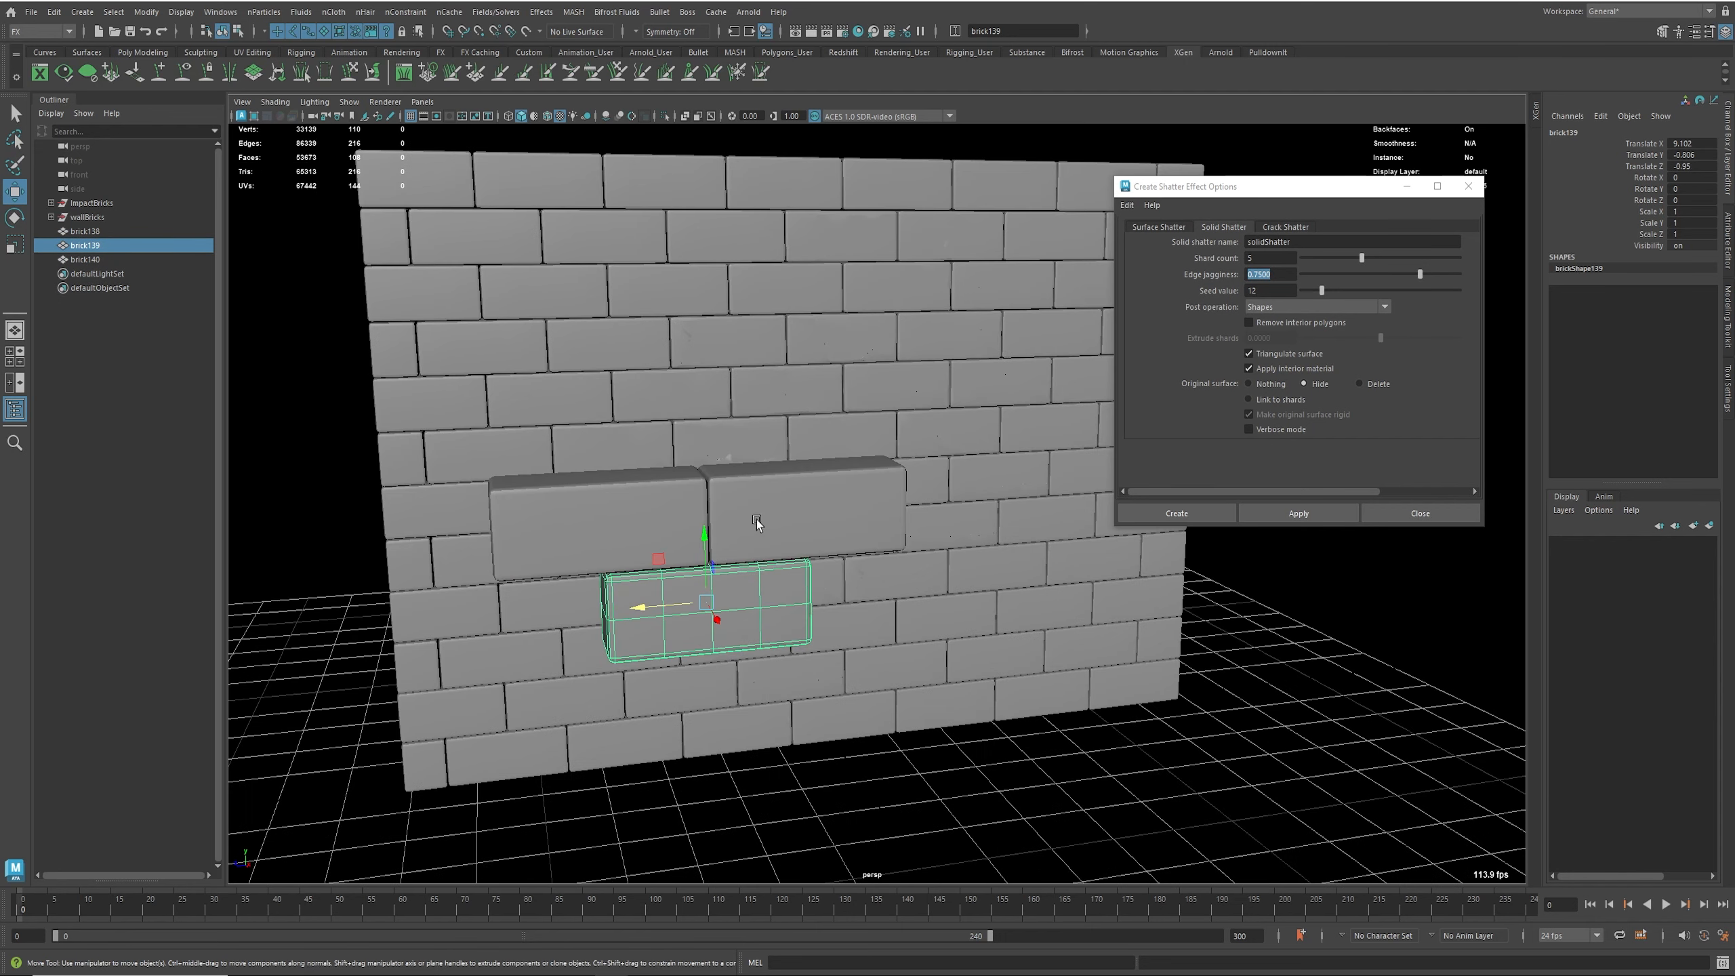
# Step: Freeze the transformations of all three loose bricks and delete their construction history
pyautogui.keyDown('shift'); pyautogui.click(715, 536); pyautogui.keyUp('shift')
pyautogui.keyDown('shift'); pyautogui.click(638, 511); pyautogui.keyUp('shift')
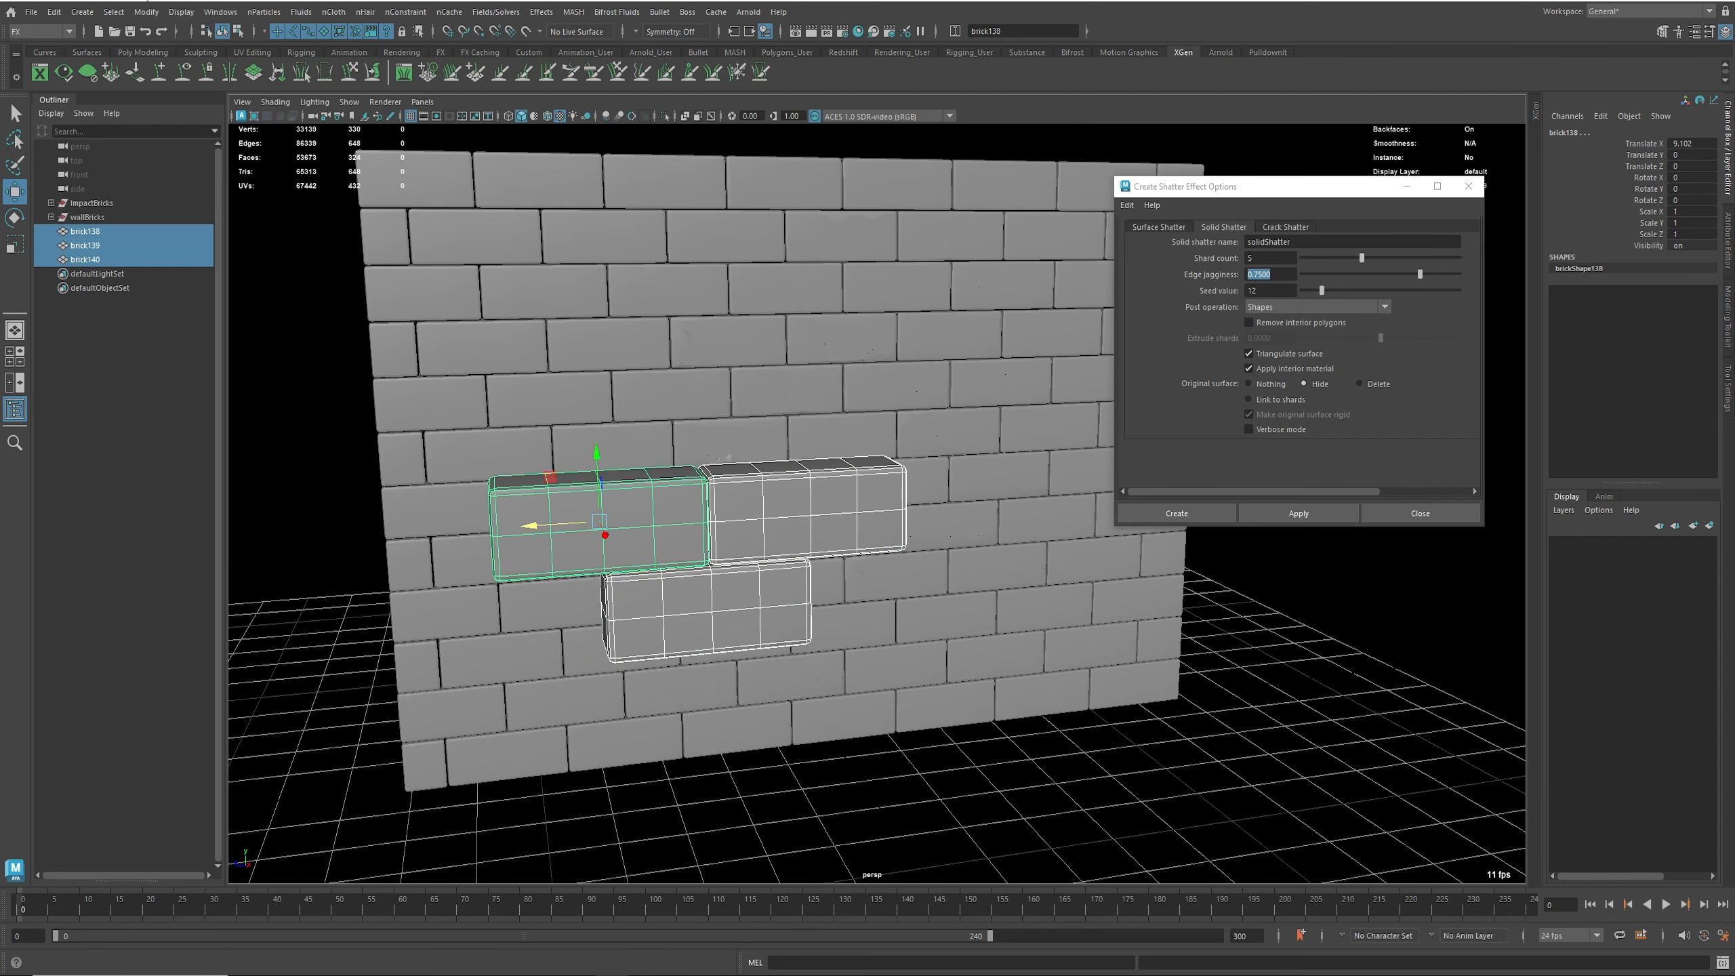
pyautogui.click(146, 12)
pyautogui.click(179, 80)
pyautogui.click(146, 12)
pyautogui.click(753, 309)
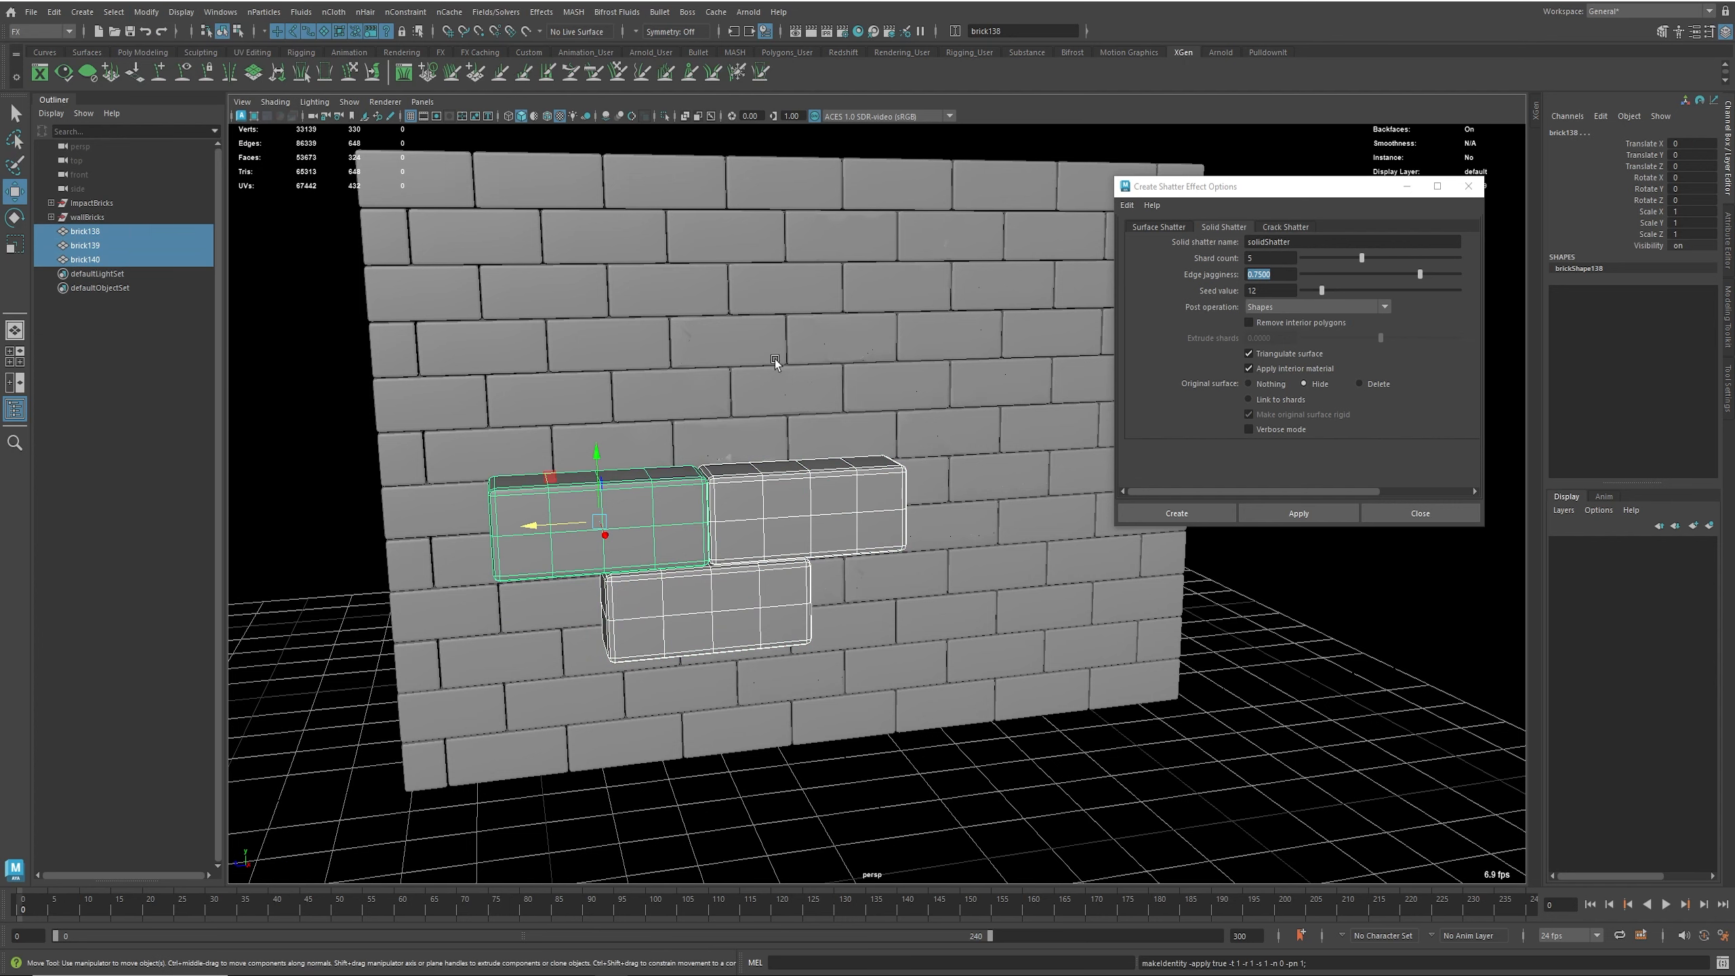
pyautogui.click(53, 12)
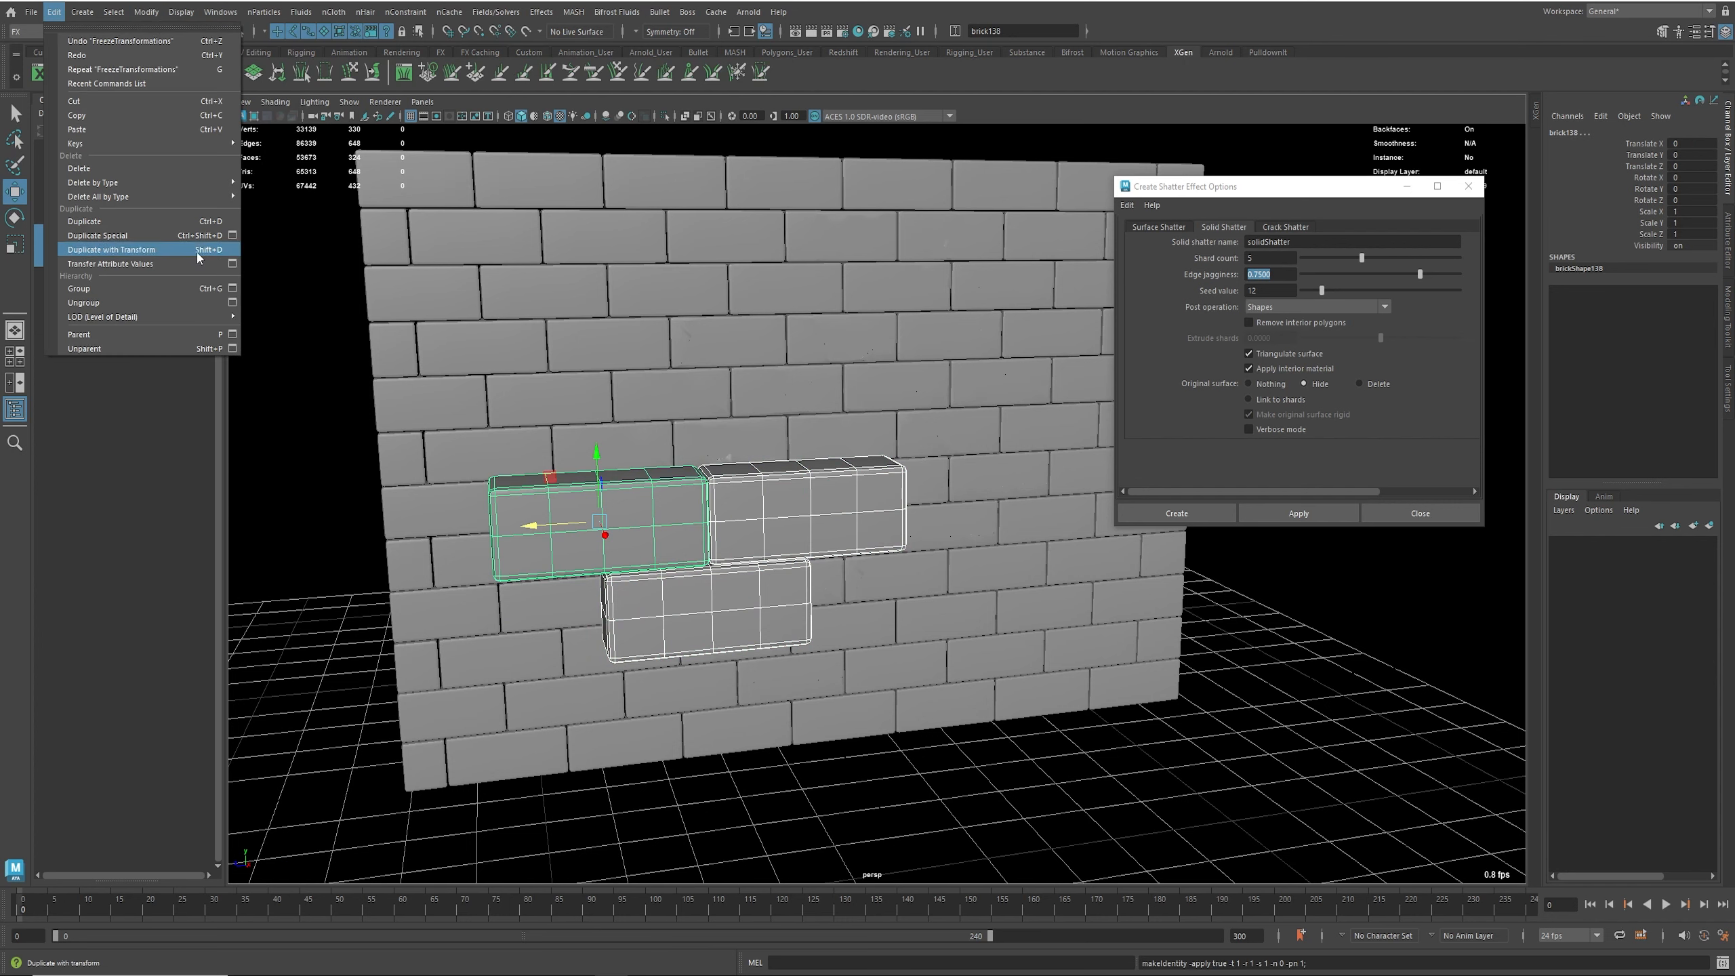
pyautogui.moveTo(160, 183)
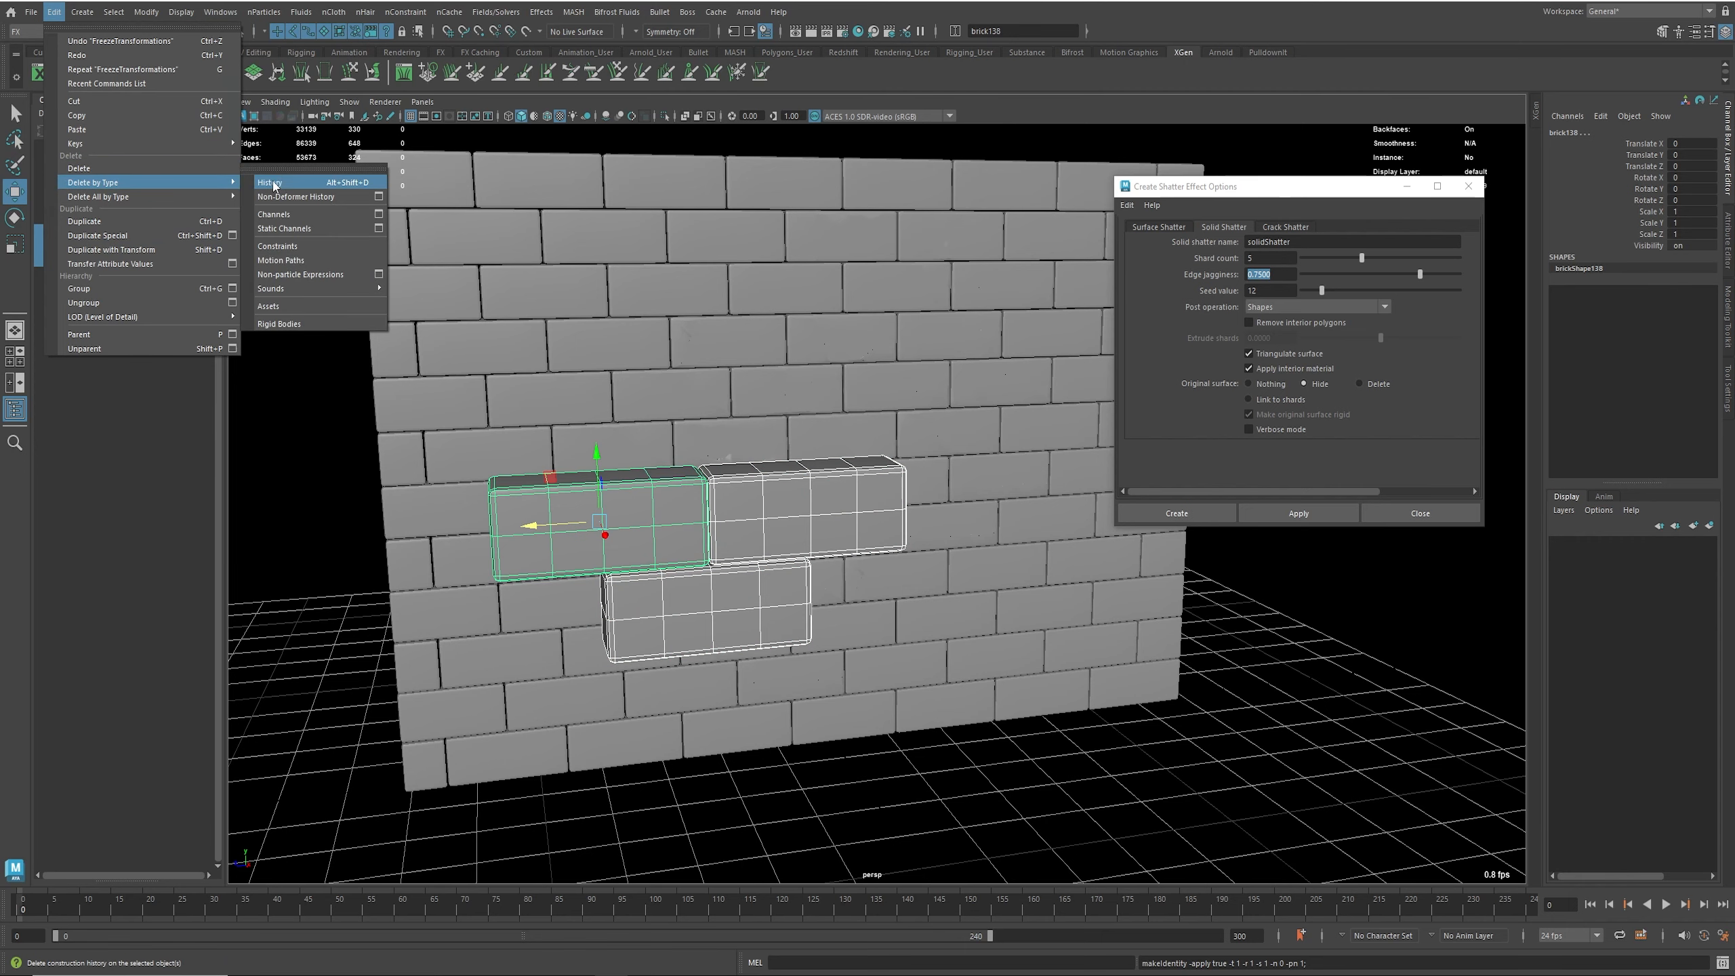
pyautogui.click(274, 183)
# Step: Apply the solid shatter to the upper-left loose brick with 5 shards, 0.75 edge jagginess and seed value 12
pyautogui.keyDown('alt'); pyautogui.moveTo(492, 257); pyautogui.dragTo(790, 515); pyautogui.keyUp('alt')
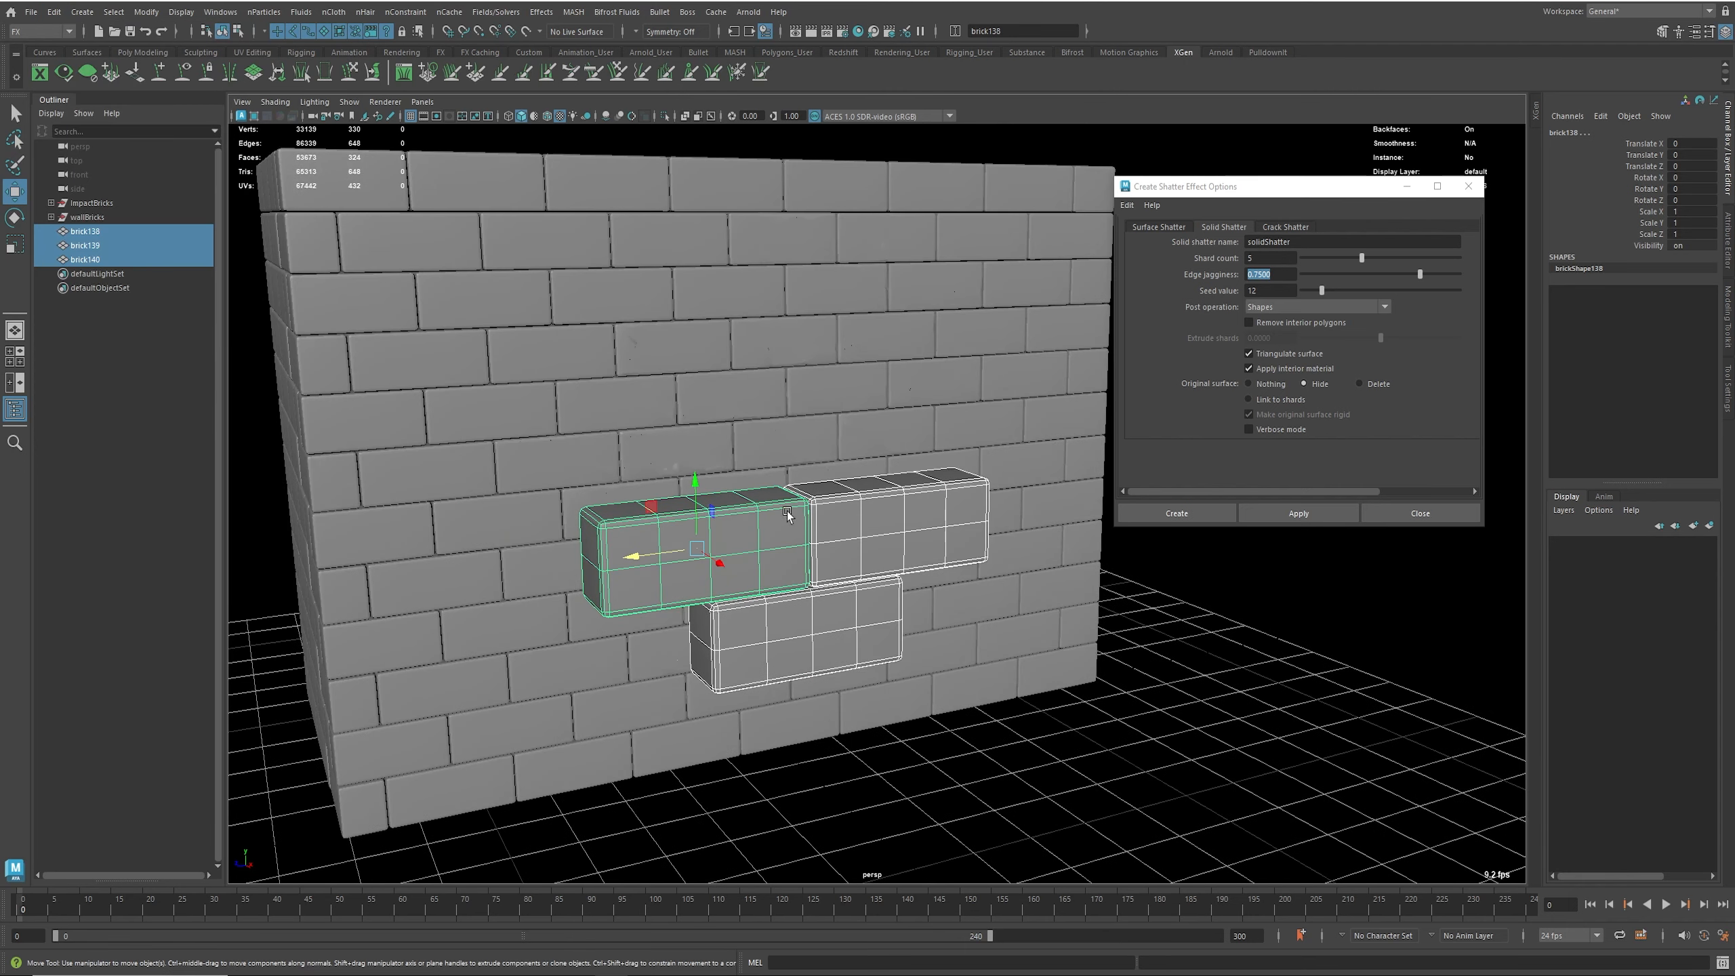
pyautogui.click(779, 524)
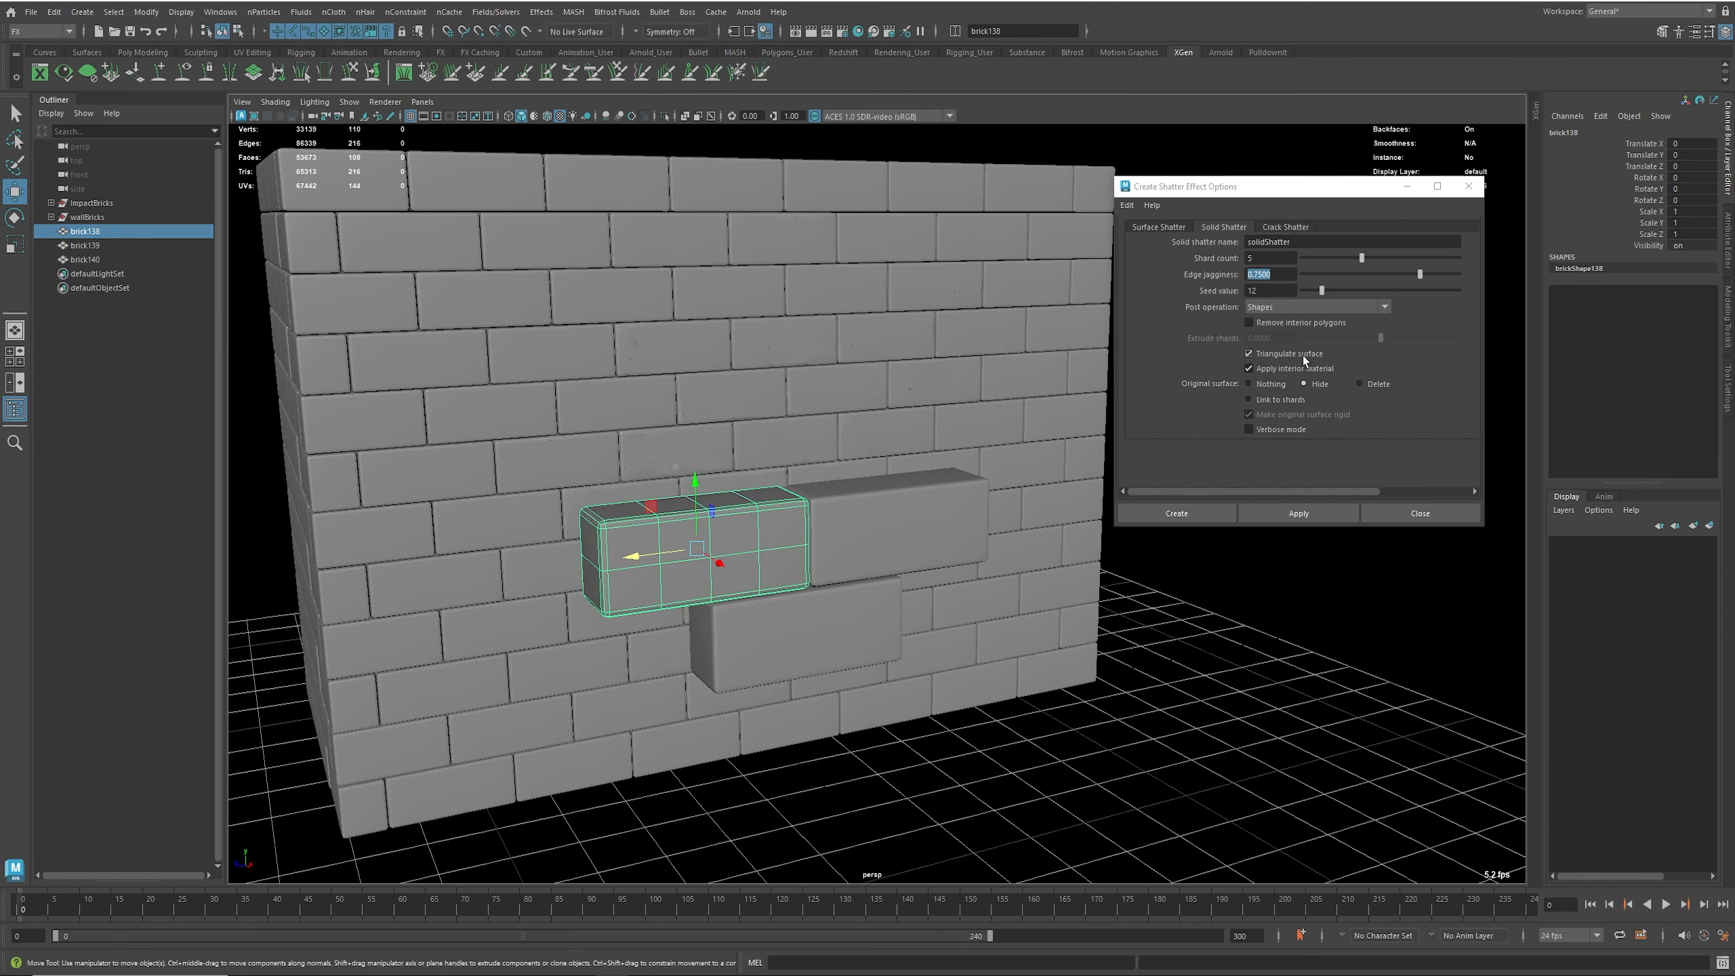
pyautogui.click(1312, 513)
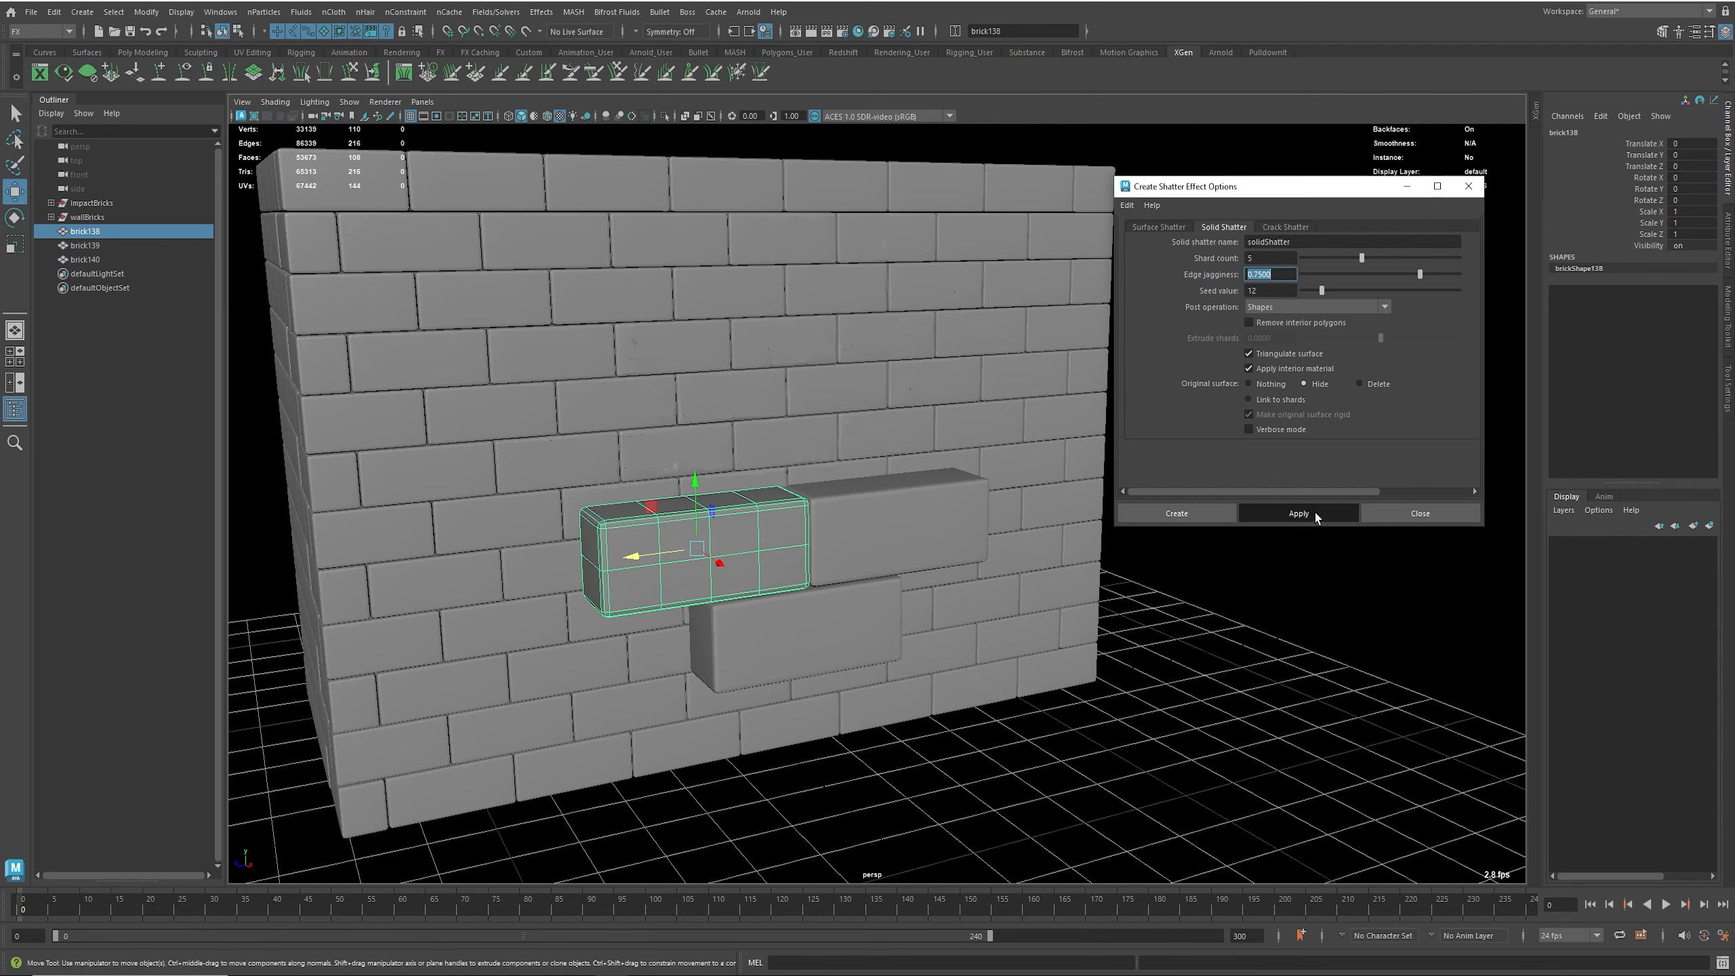
# Step: Pull a corner shard out of the shattered brick to a Translate X of about 1.42 and inspect its interior faces
pyautogui.keyDown('alt'); pyautogui.moveTo(751, 575); pyautogui.dragTo(1114, 682); pyautogui.keyUp('alt')
pyautogui.click(874, 561)
pyautogui.keyDown('alt'); pyautogui.moveTo(1114, 682); pyautogui.dragTo(837, 614); pyautogui.keyUp('alt')
pyautogui.press('f')
pyautogui.scroll(-4, 844, 595)
pyautogui.keyDown('alt'); pyautogui.moveTo(944, 541); pyautogui.dragTo(726, 598, button='middle'); pyautogui.keyUp('alt')
pyautogui.keyDown('alt'); pyautogui.moveTo(726, 598); pyautogui.dragTo(873, 529); pyautogui.keyUp('alt')
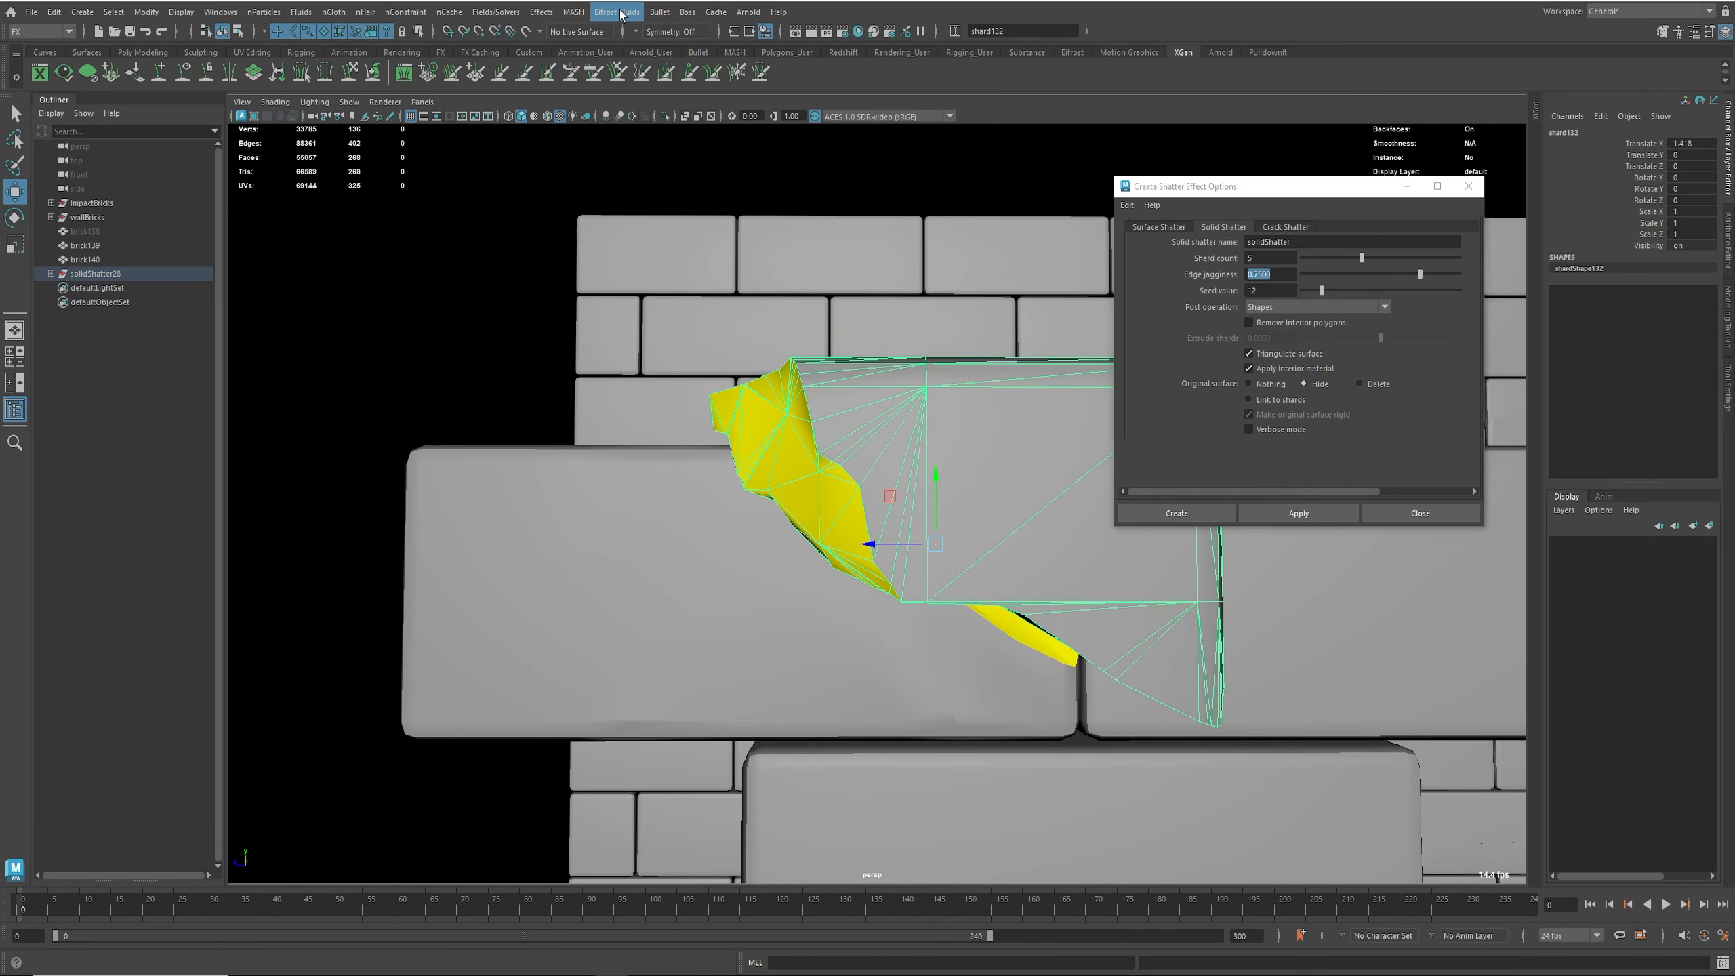
# Step: Open the Hypershade to locate the yellow shatter interior material, and move the window out of the way
pyautogui.click(858, 34)
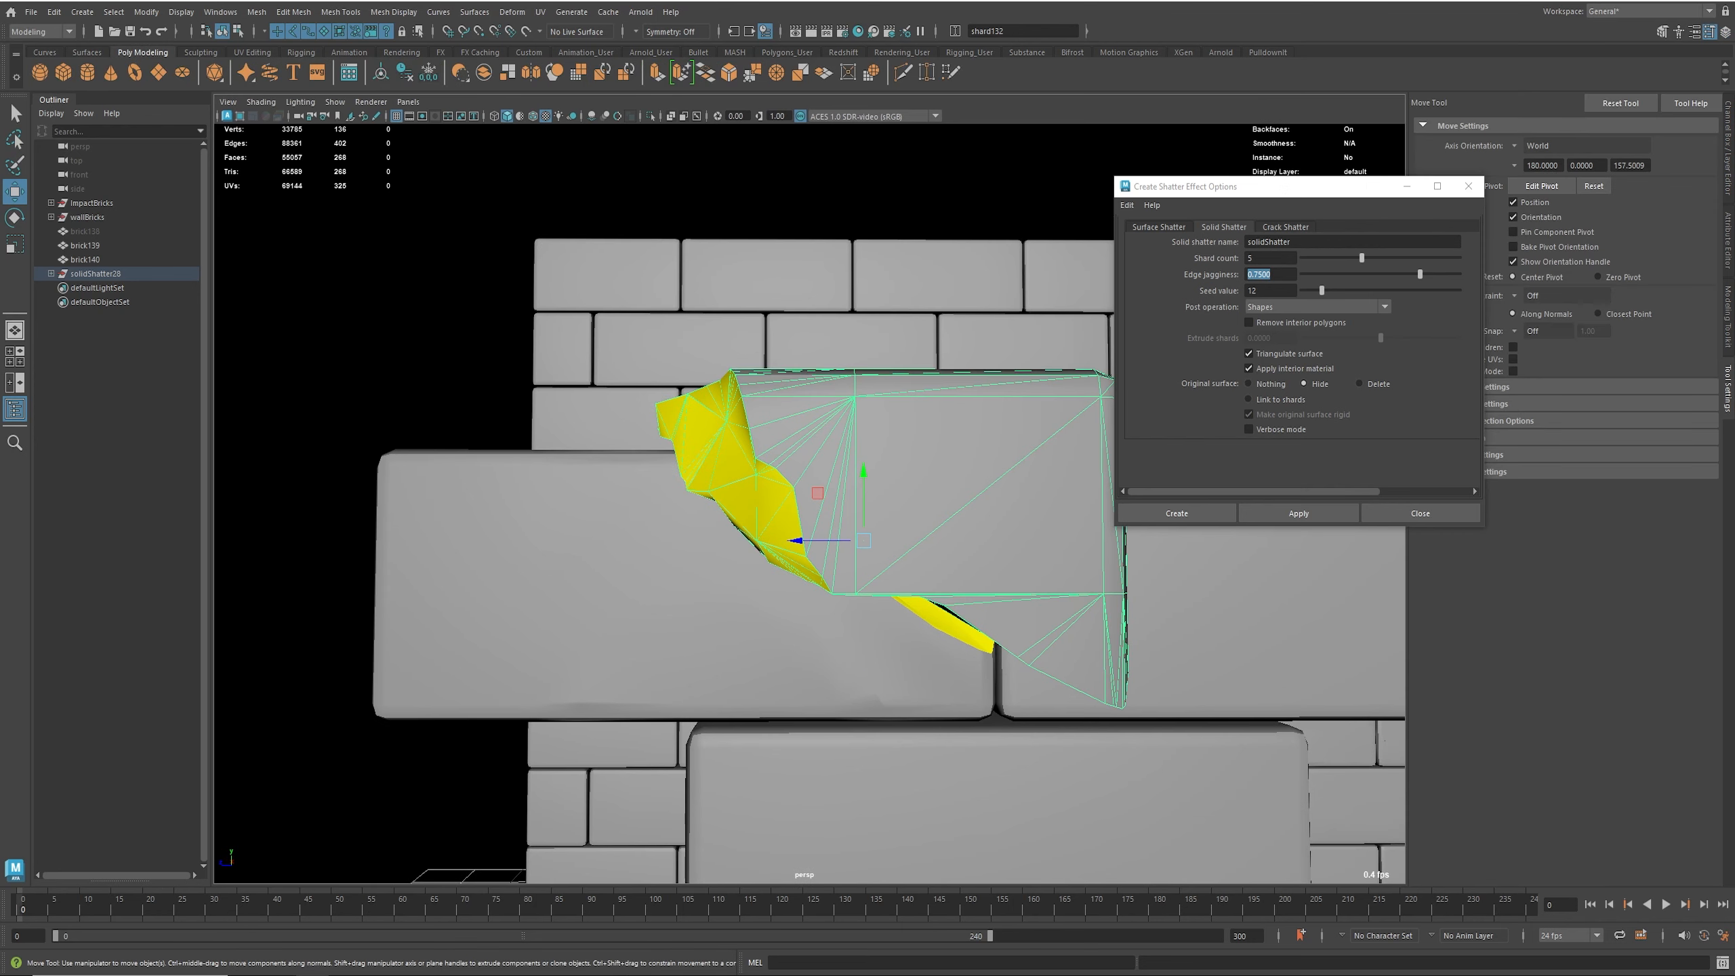
pyautogui.moveTo(0, 171); pyautogui.dragTo(1073, 91)
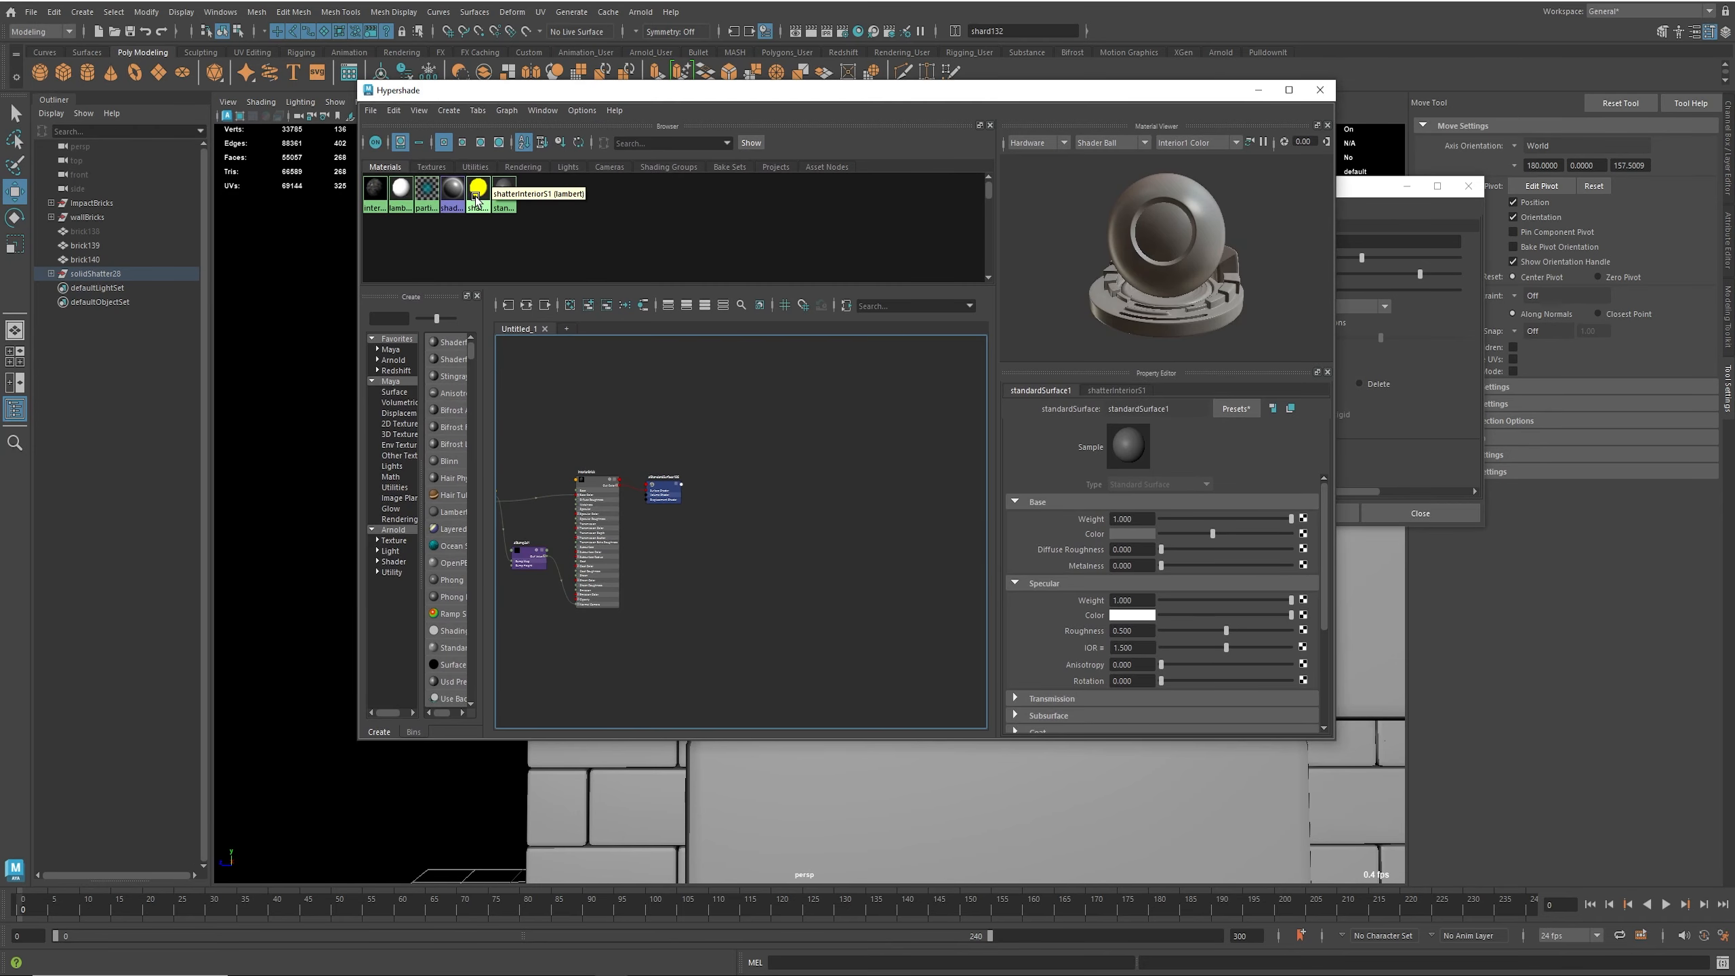
pyautogui.moveTo(710, 89); pyautogui.dragTo(0, 41)
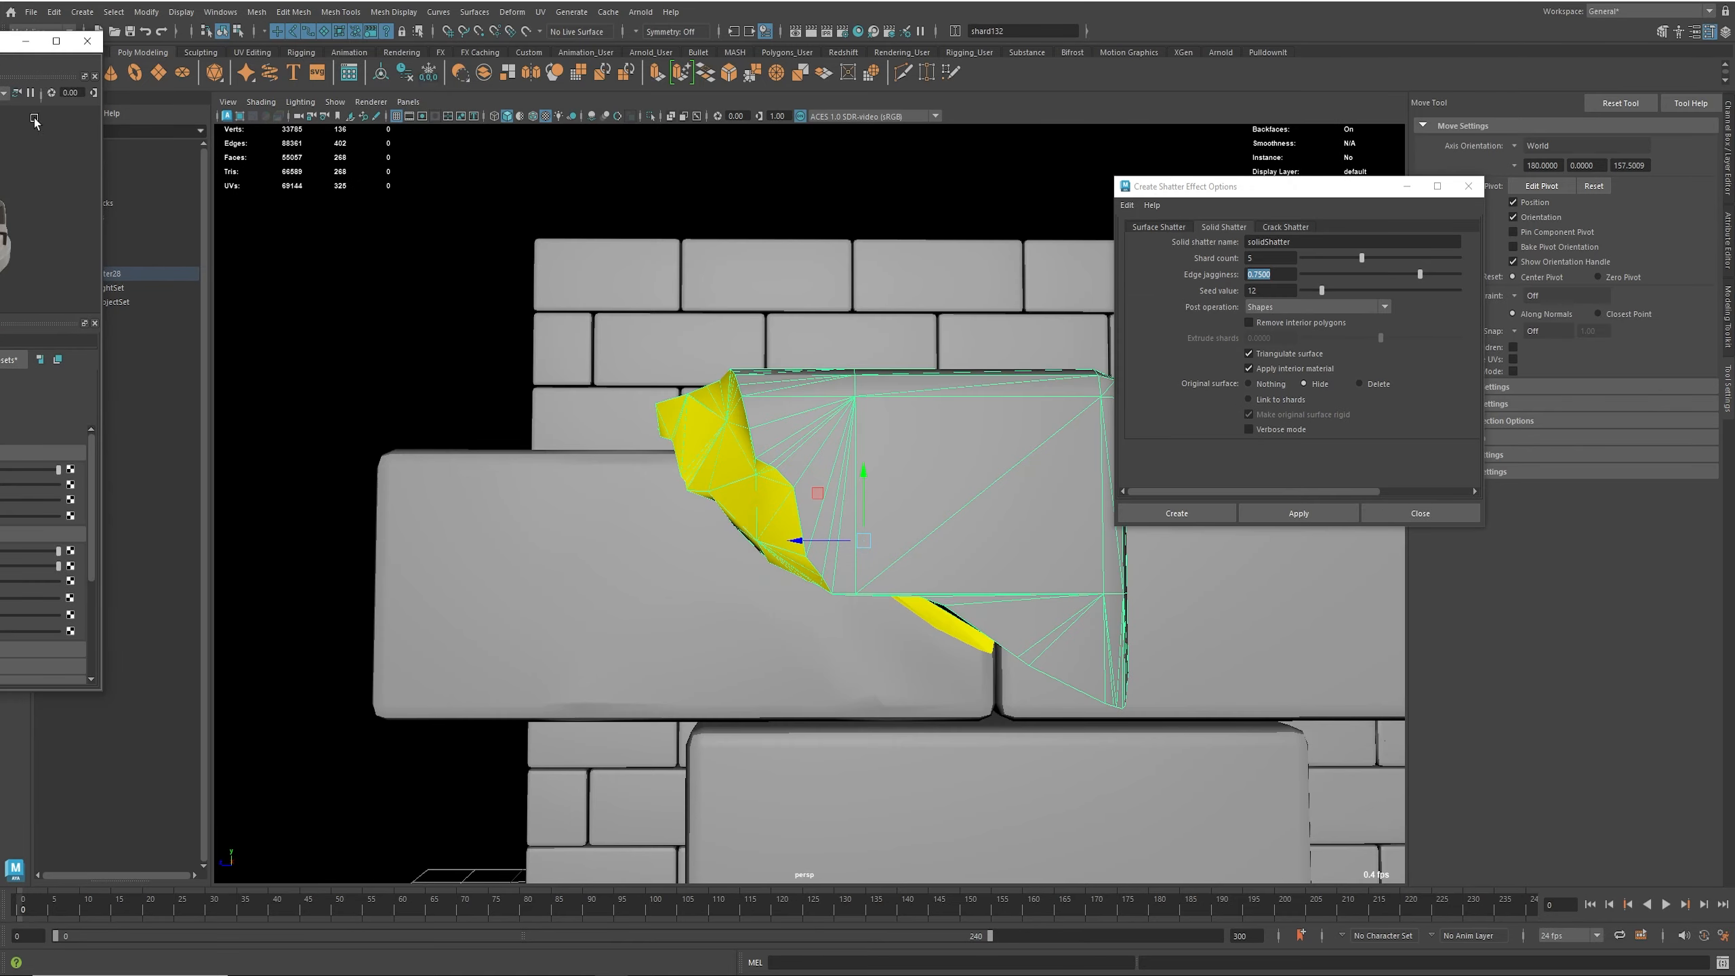
# Step: Reset the pulled-out shard's Translate X to 0
pyautogui.keyDown('alt'); pyautogui.moveTo(781, 303); pyautogui.dragTo(661, 547); pyautogui.keyUp('alt')
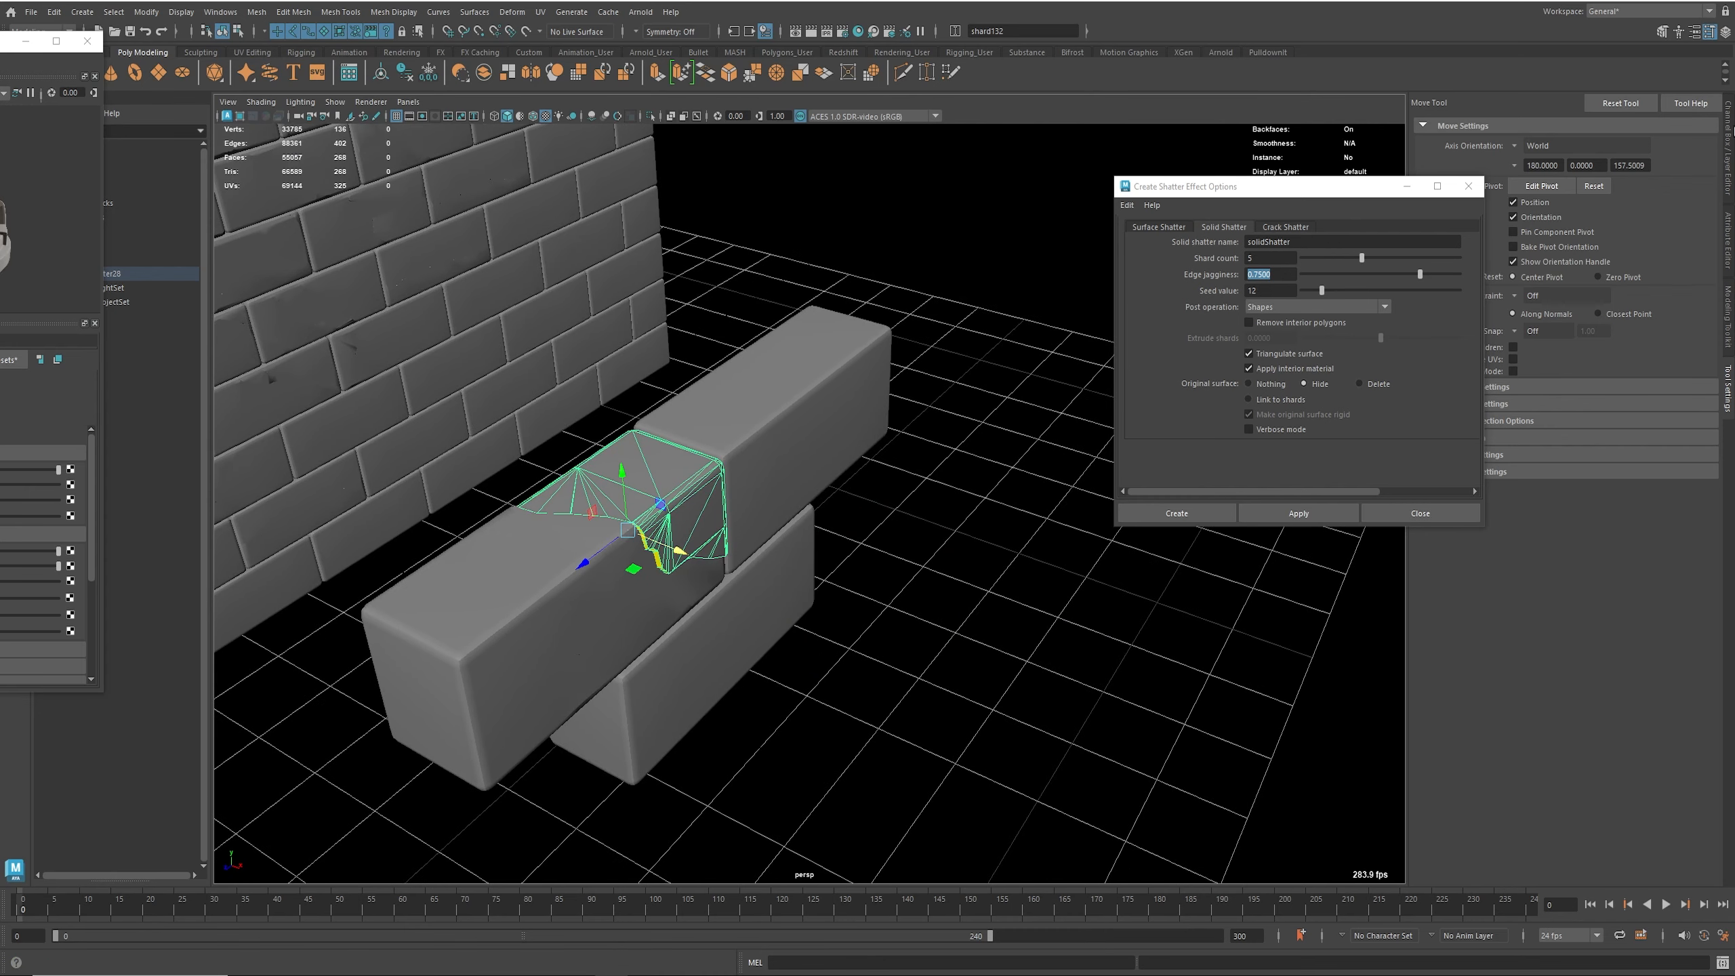
pyautogui.click(1728, 137)
pyautogui.doubleClick(1700, 143)
pyautogui.write('0')
pyautogui.press('Return')
# Step: Apply the solid shatter to the upper-right loose brick with the same seed value of 12
pyautogui.keyDown('alt'); pyautogui.moveTo(1018, 486); pyautogui.dragTo(913, 504); pyautogui.keyUp('alt')
pyautogui.keyDown('alt'); pyautogui.moveTo(914, 504); pyautogui.dragTo(842, 501, button='middle'); pyautogui.keyUp('alt')
pyautogui.keyDown('alt'); pyautogui.moveTo(842, 501); pyautogui.dragTo(908, 468); pyautogui.keyUp('alt')
pyautogui.keyDown('alt'); pyautogui.moveTo(909, 483); pyautogui.dragTo(843, 492, button='middle'); pyautogui.keyUp('alt')
pyautogui.click(856, 463)
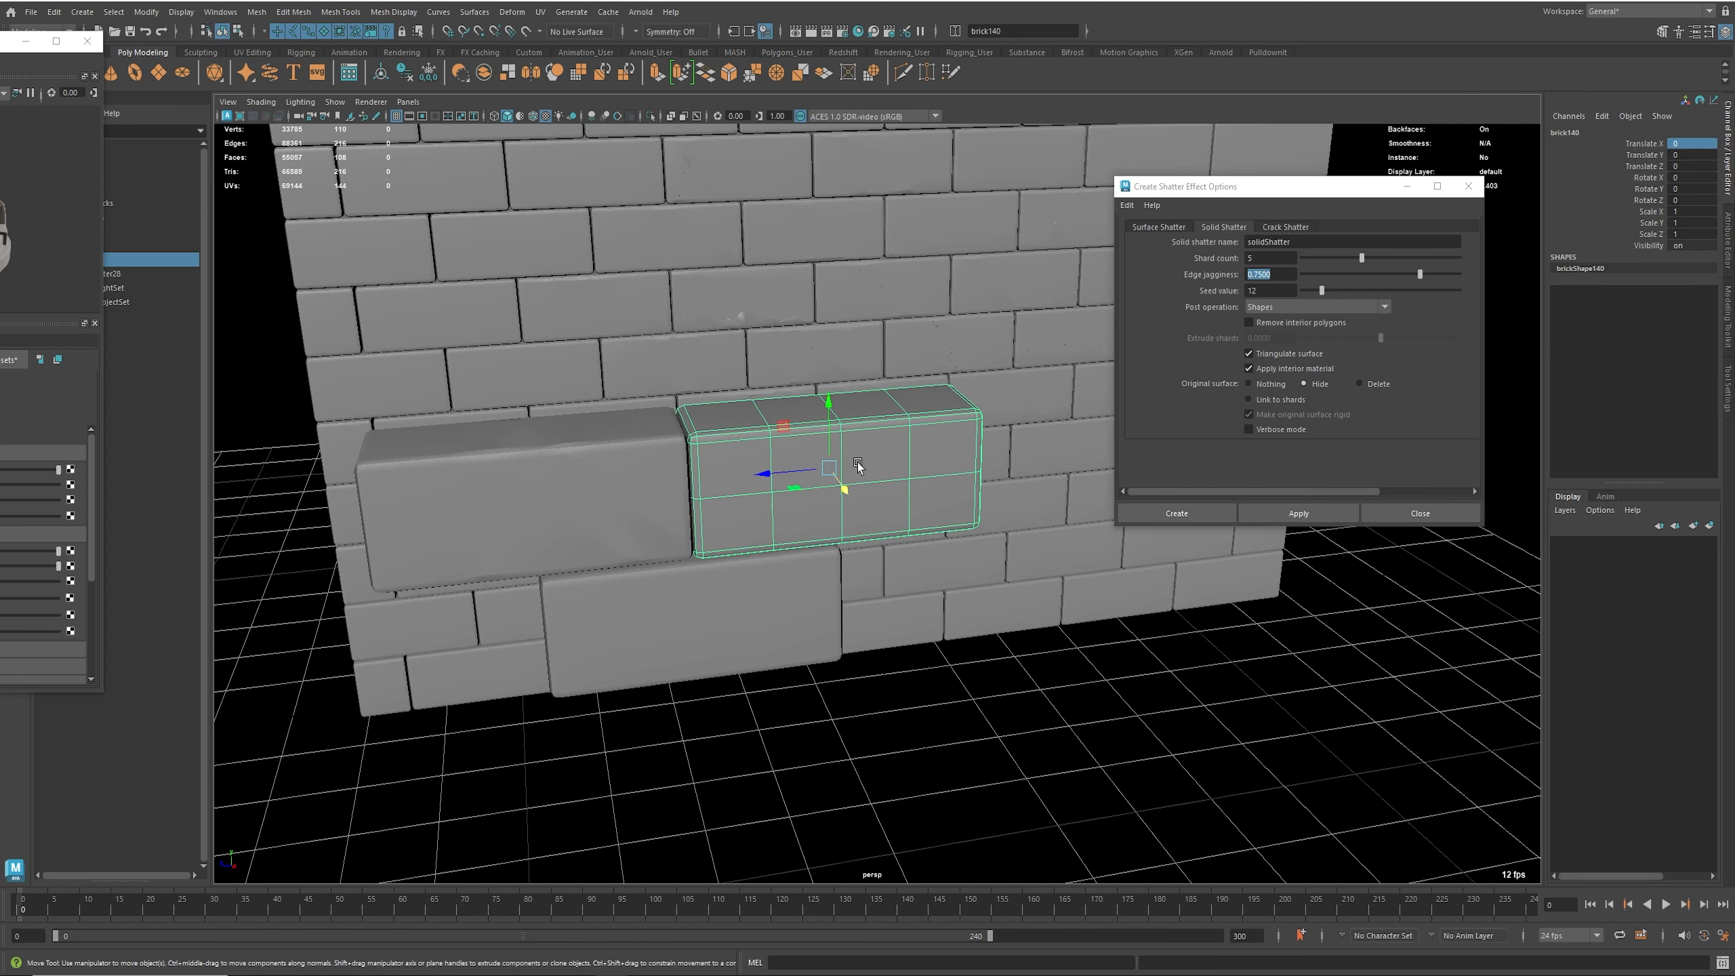
pyautogui.click(1300, 511)
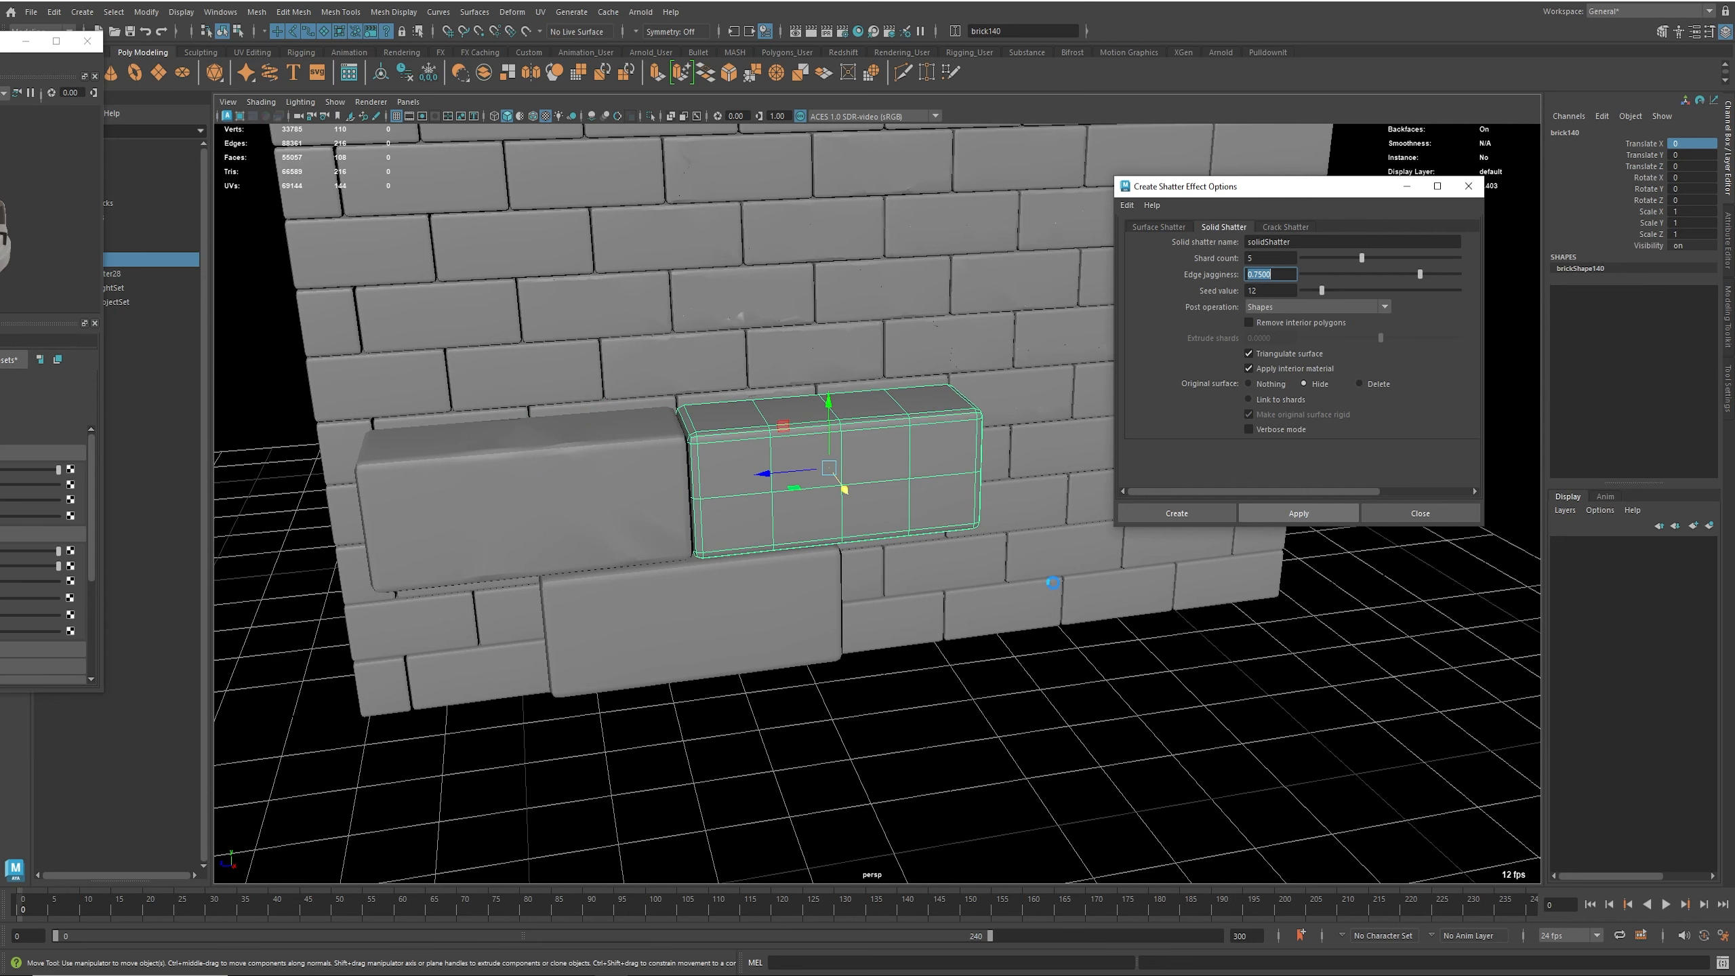
pyautogui.keyDown('alt'); pyautogui.moveTo(738, 583); pyautogui.dragTo(752, 547); pyautogui.keyUp('alt')
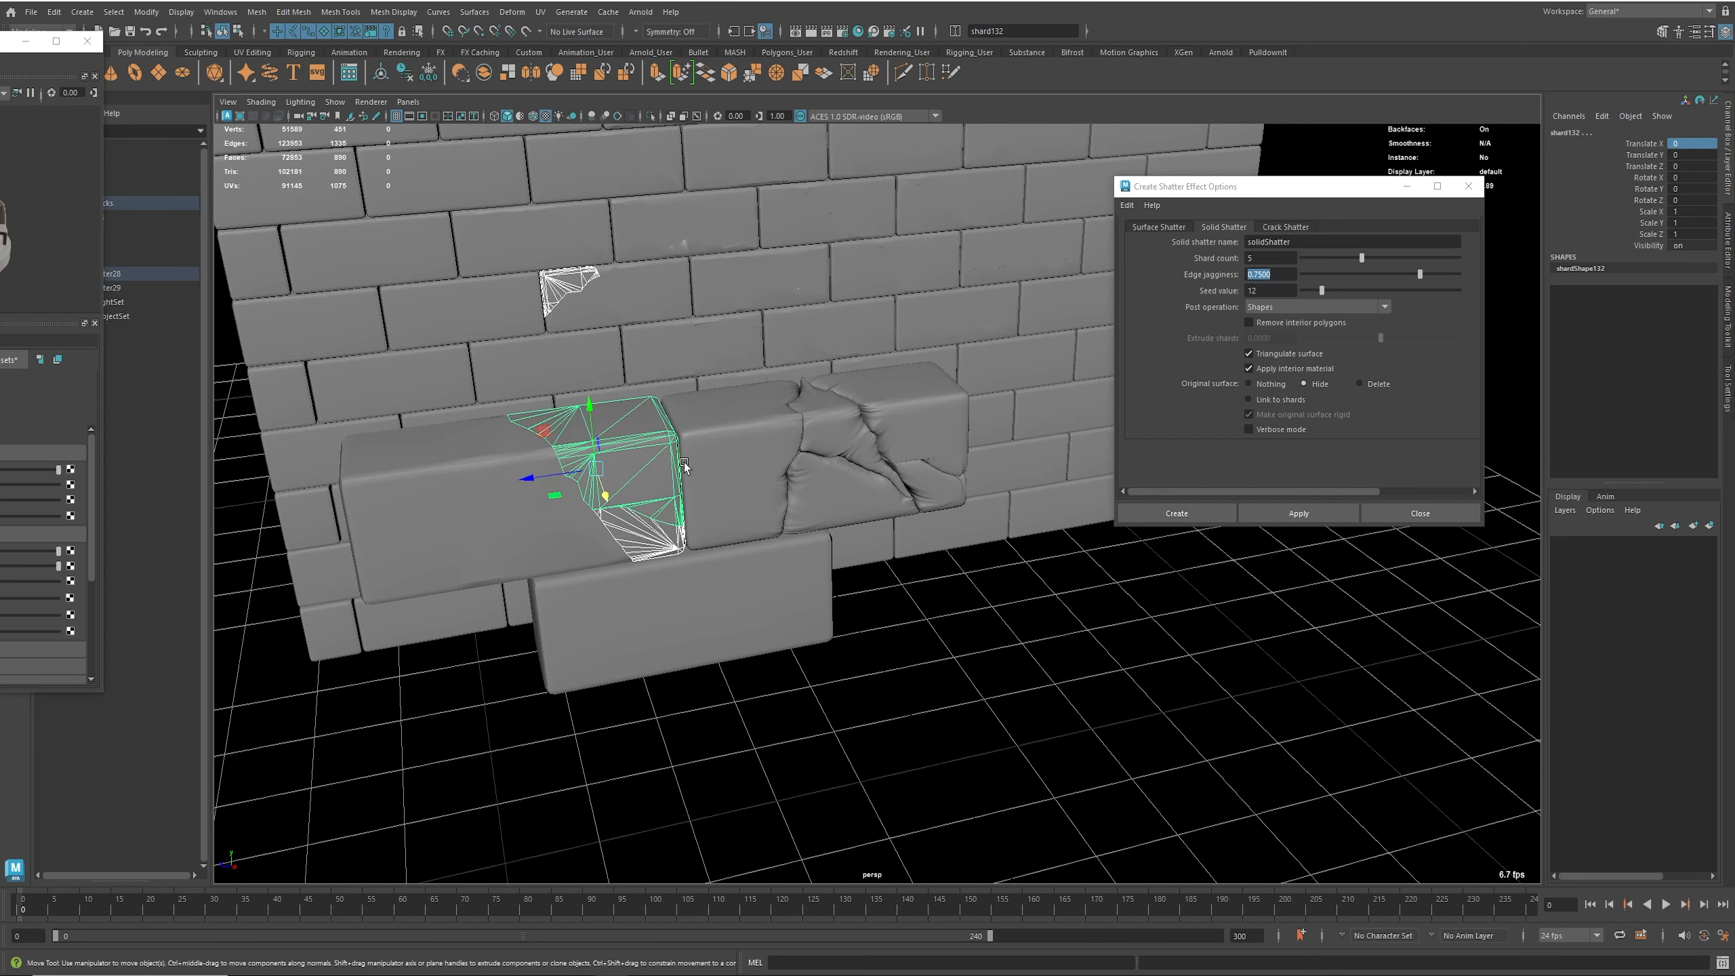
# Step: Select the matching corner shards of both shattered bricks to compare their break shapes
pyautogui.click(666, 462)
pyautogui.hotkey('ctrl', 'z')
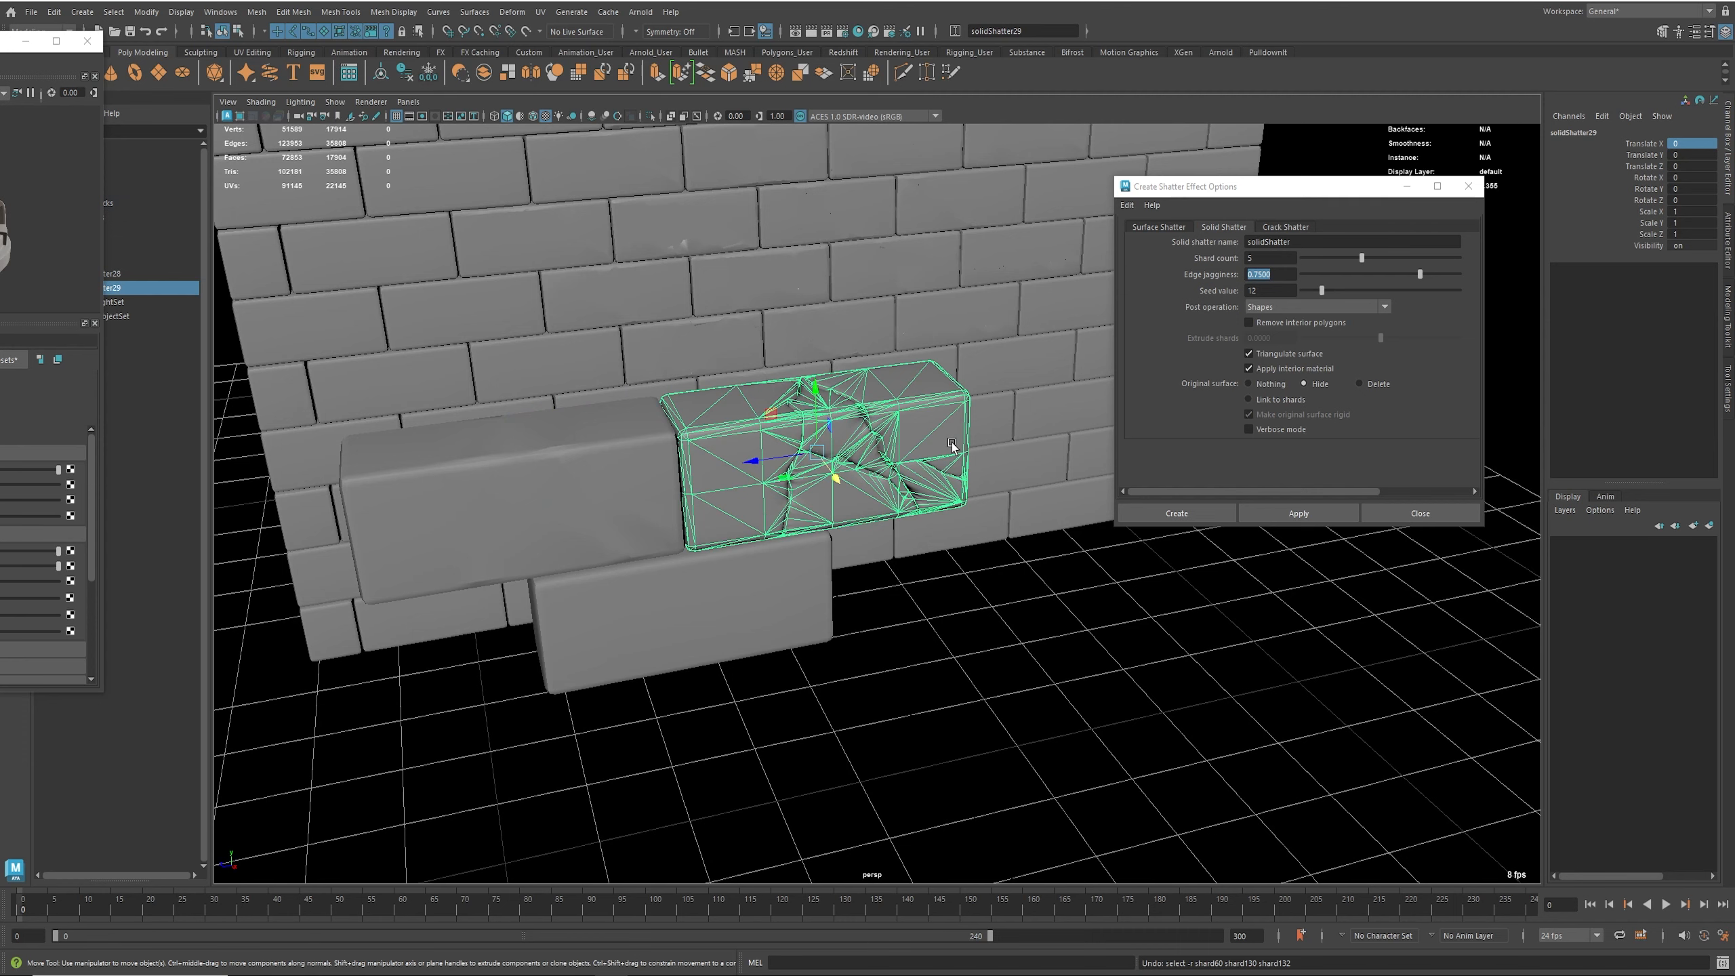
pyautogui.click(638, 473)
pyautogui.keyDown('shift'); pyautogui.click(948, 430); pyautogui.keyUp('shift')
pyautogui.keyDown('alt'); pyautogui.moveTo(886, 499); pyautogui.dragTo(957, 537); pyautogui.keyUp('alt')
pyautogui.keyDown('alt'); pyautogui.moveTo(939, 560); pyautogui.dragTo(994, 566); pyautogui.keyUp('alt')
# Step: Change the seed value to 23 and undo the shatter of the upper-right brick
pyautogui.hotkey('ctrl', 'z')
pyautogui.hotkey('ctrl', 'z')
pyautogui.hotkey('ctrl', 'z')
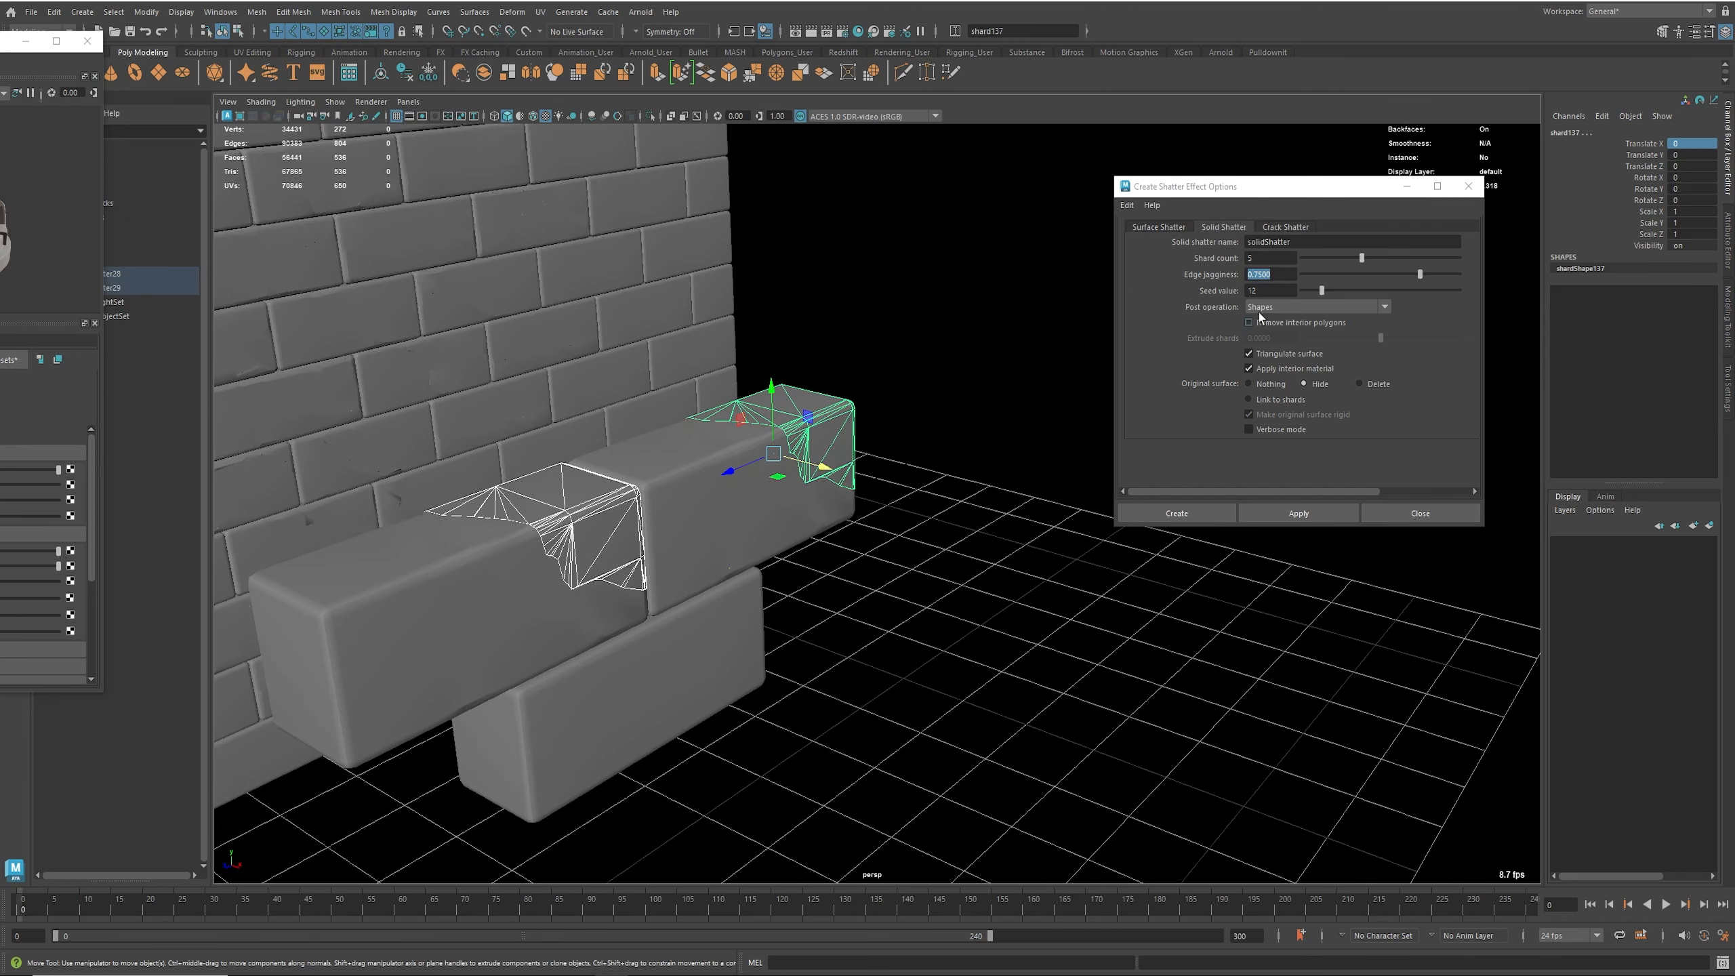
pyautogui.click(1339, 291)
pyautogui.hotkey('ctrl', 'z')
pyautogui.hotkey('ctrl', 'z')
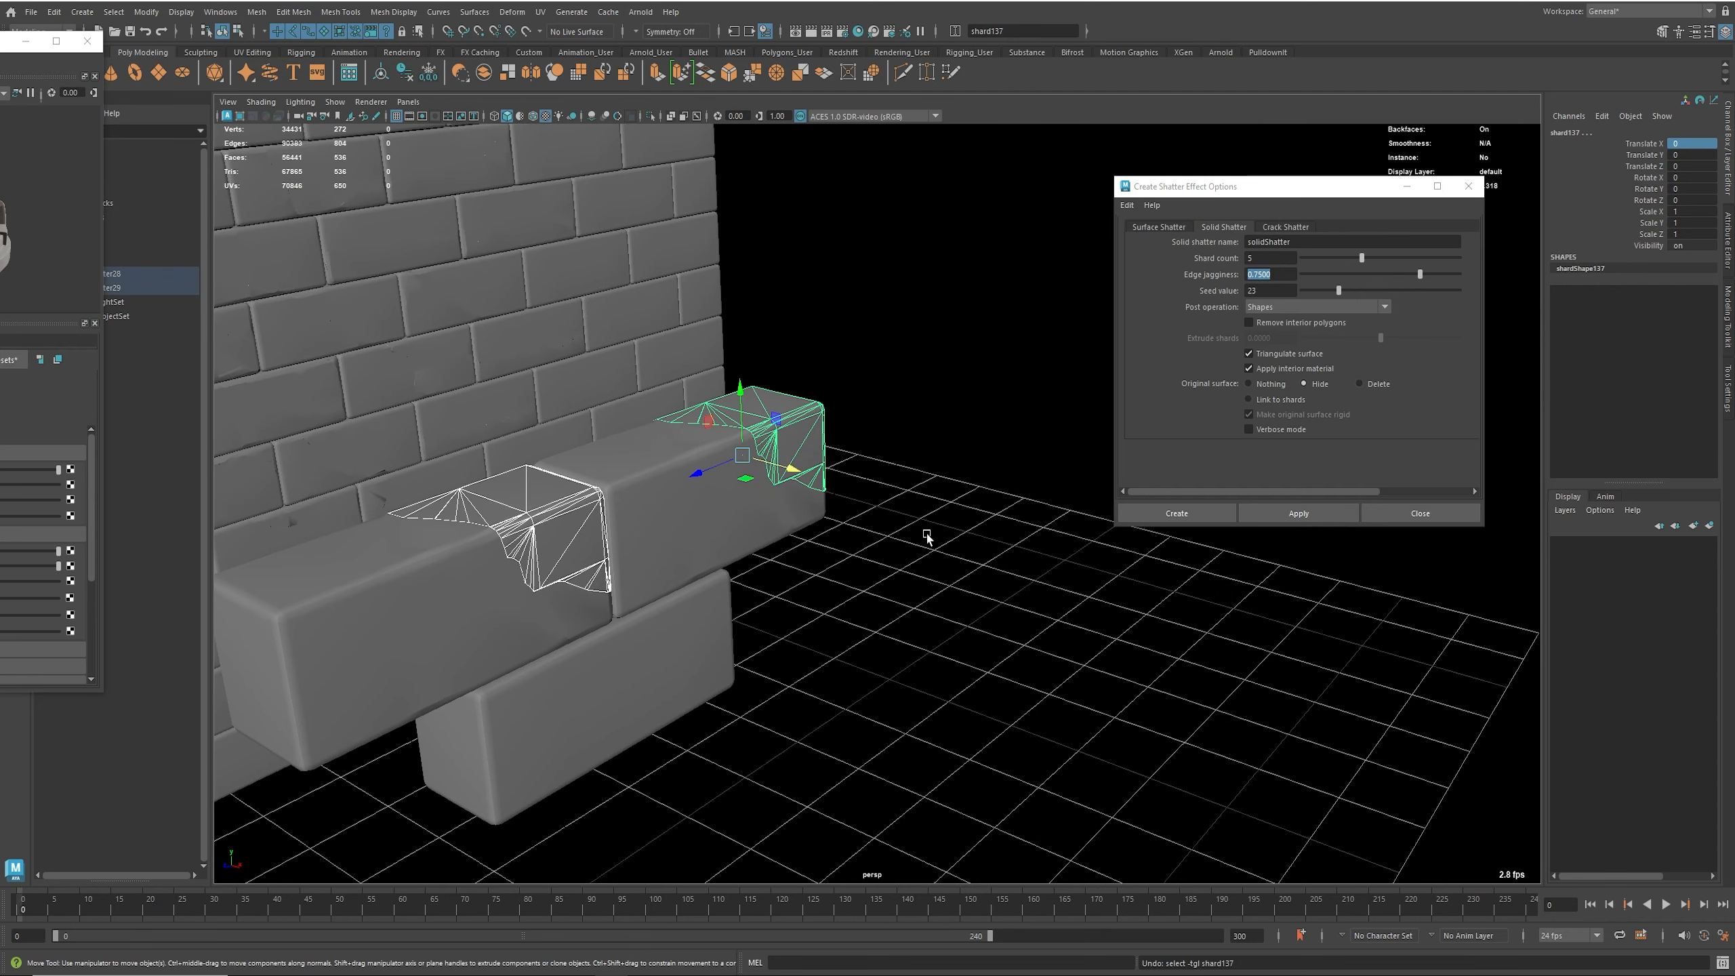
pyautogui.hotkey('ctrl', 'z')
pyautogui.keyDown('alt'); pyautogui.moveTo(929, 530); pyautogui.dragTo(842, 530); pyautogui.keyUp('alt')
pyautogui.hotkey('ctrl', 'z')
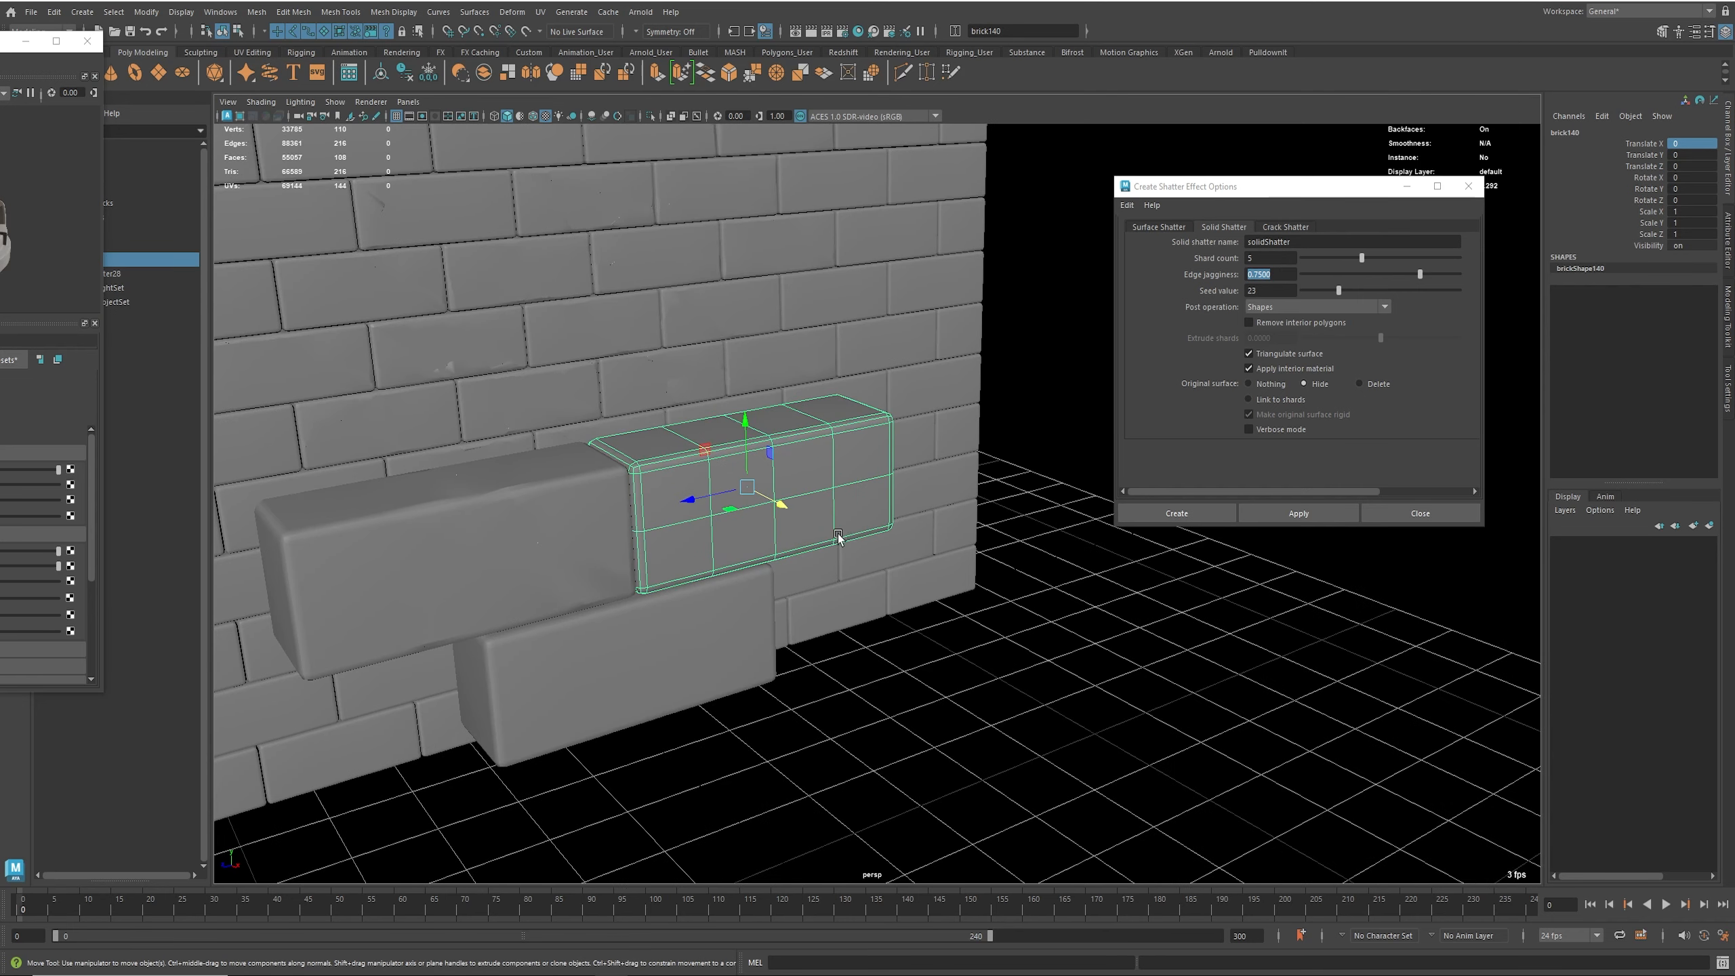
# Step: Set the seed value to 36 and apply the solid shatter to the upper-right brick
pyautogui.moveTo(1335, 292); pyautogui.dragTo(1356, 293)
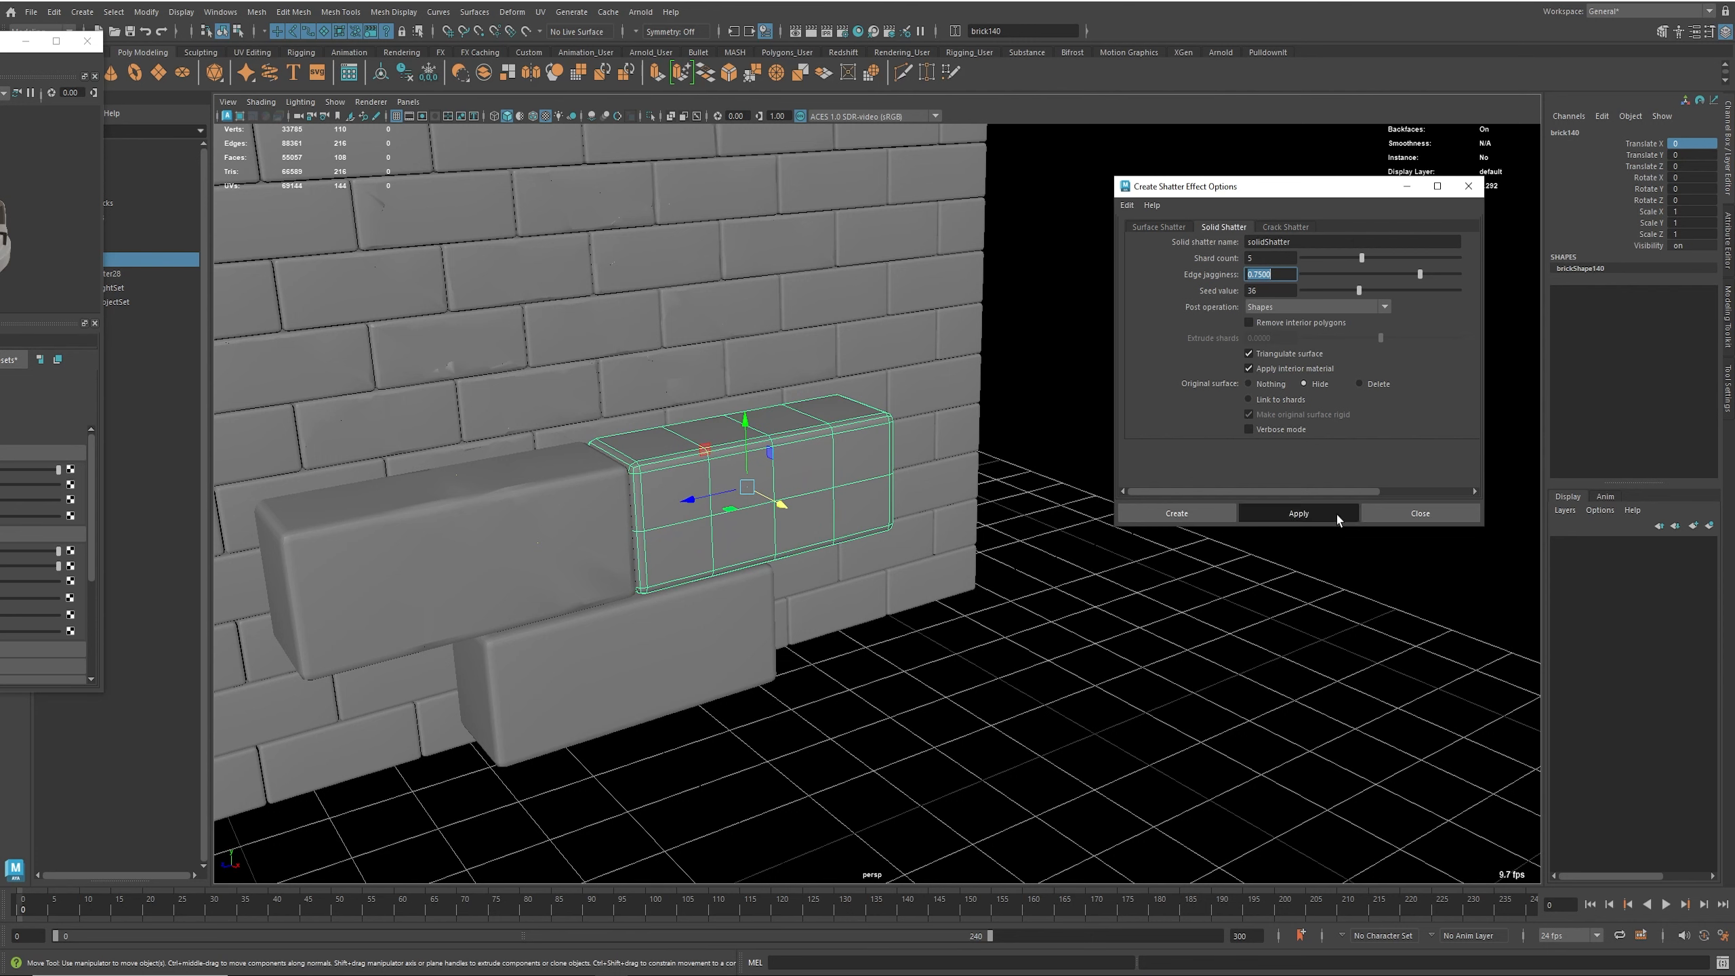
pyautogui.keyDown('alt'); pyautogui.moveTo(796, 535); pyautogui.dragTo(699, 474); pyautogui.keyUp('alt')
# Step: Select individual shards of the two upper bricks to compare their fracture patterns
pyautogui.click(847, 441)
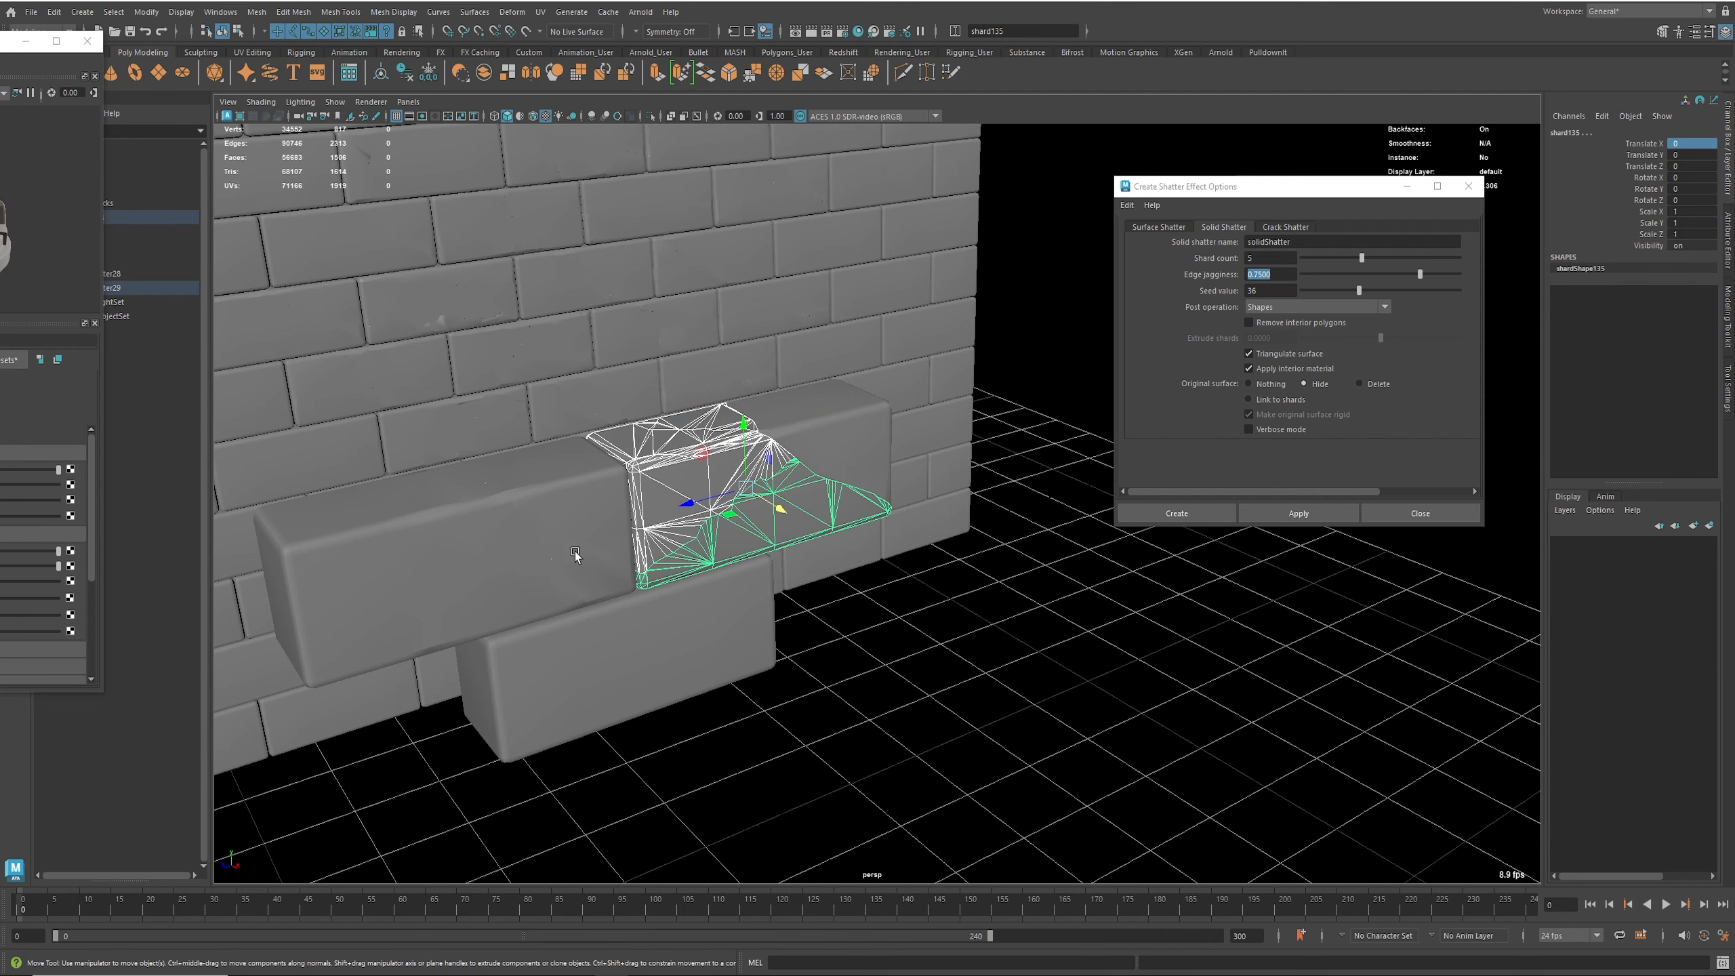
pyautogui.click(594, 514)
pyautogui.click(846, 438)
pyautogui.keyDown('shift'); pyautogui.click(618, 495); pyautogui.keyUp('shift')
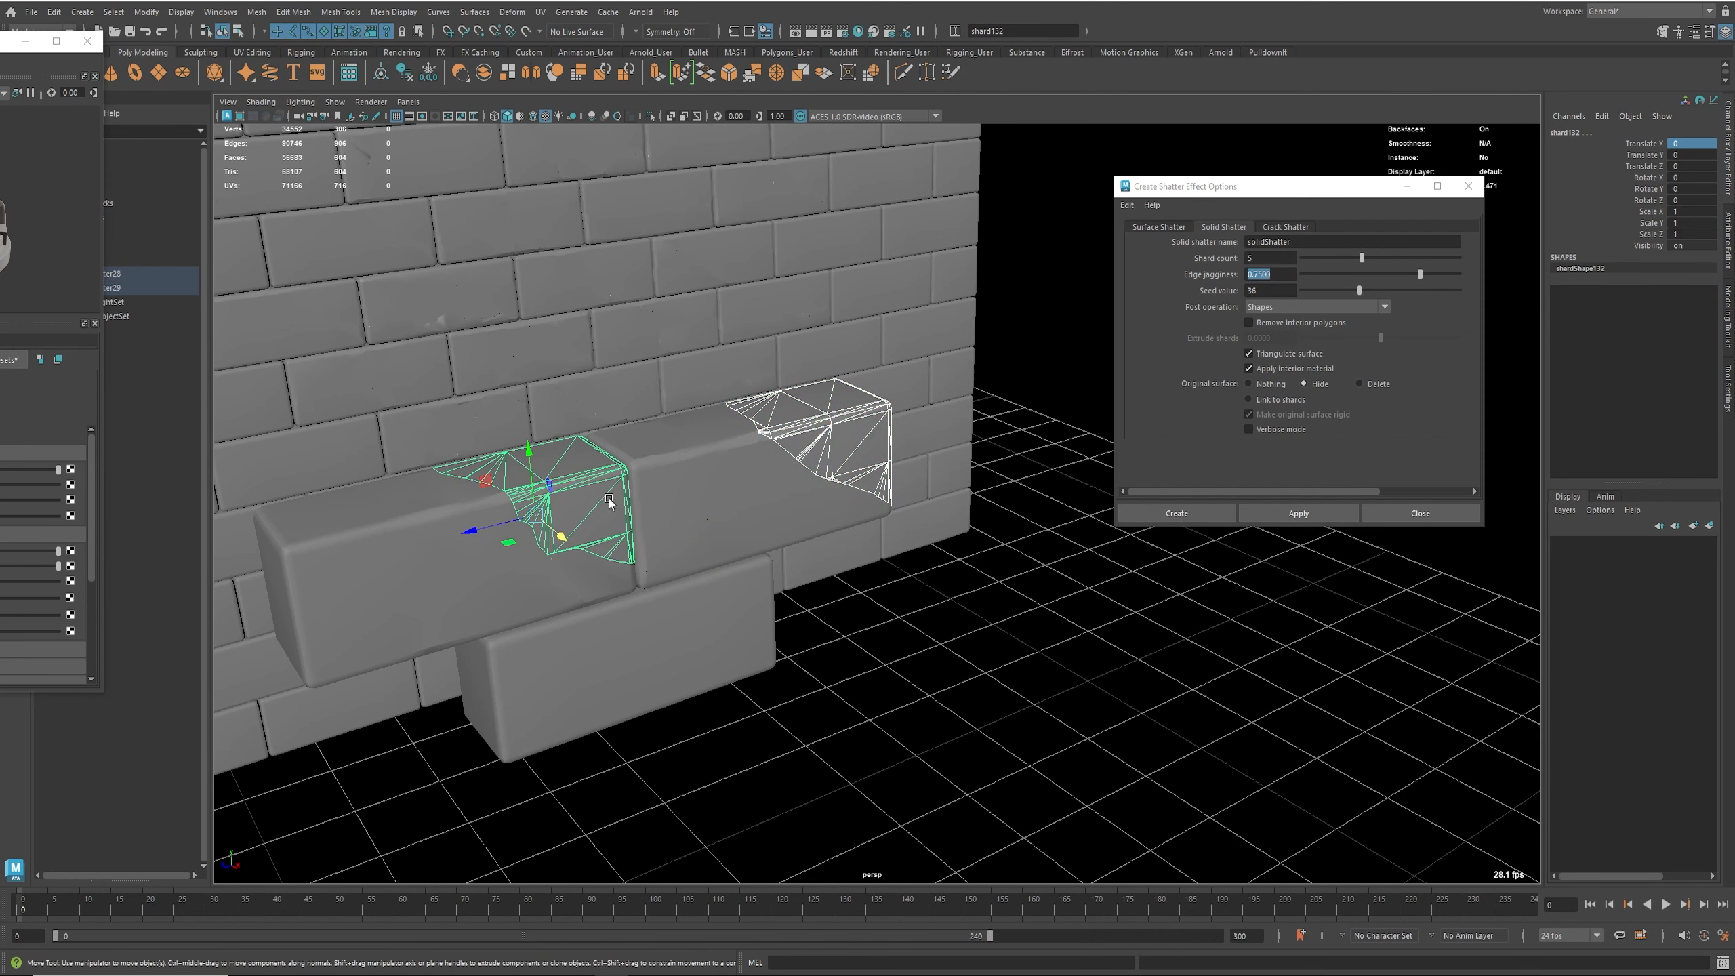
pyautogui.keyDown('alt'); pyautogui.moveTo(809, 513); pyautogui.dragTo(732, 485); pyautogui.keyUp('alt')
pyautogui.click(732, 487)
pyautogui.click(596, 580)
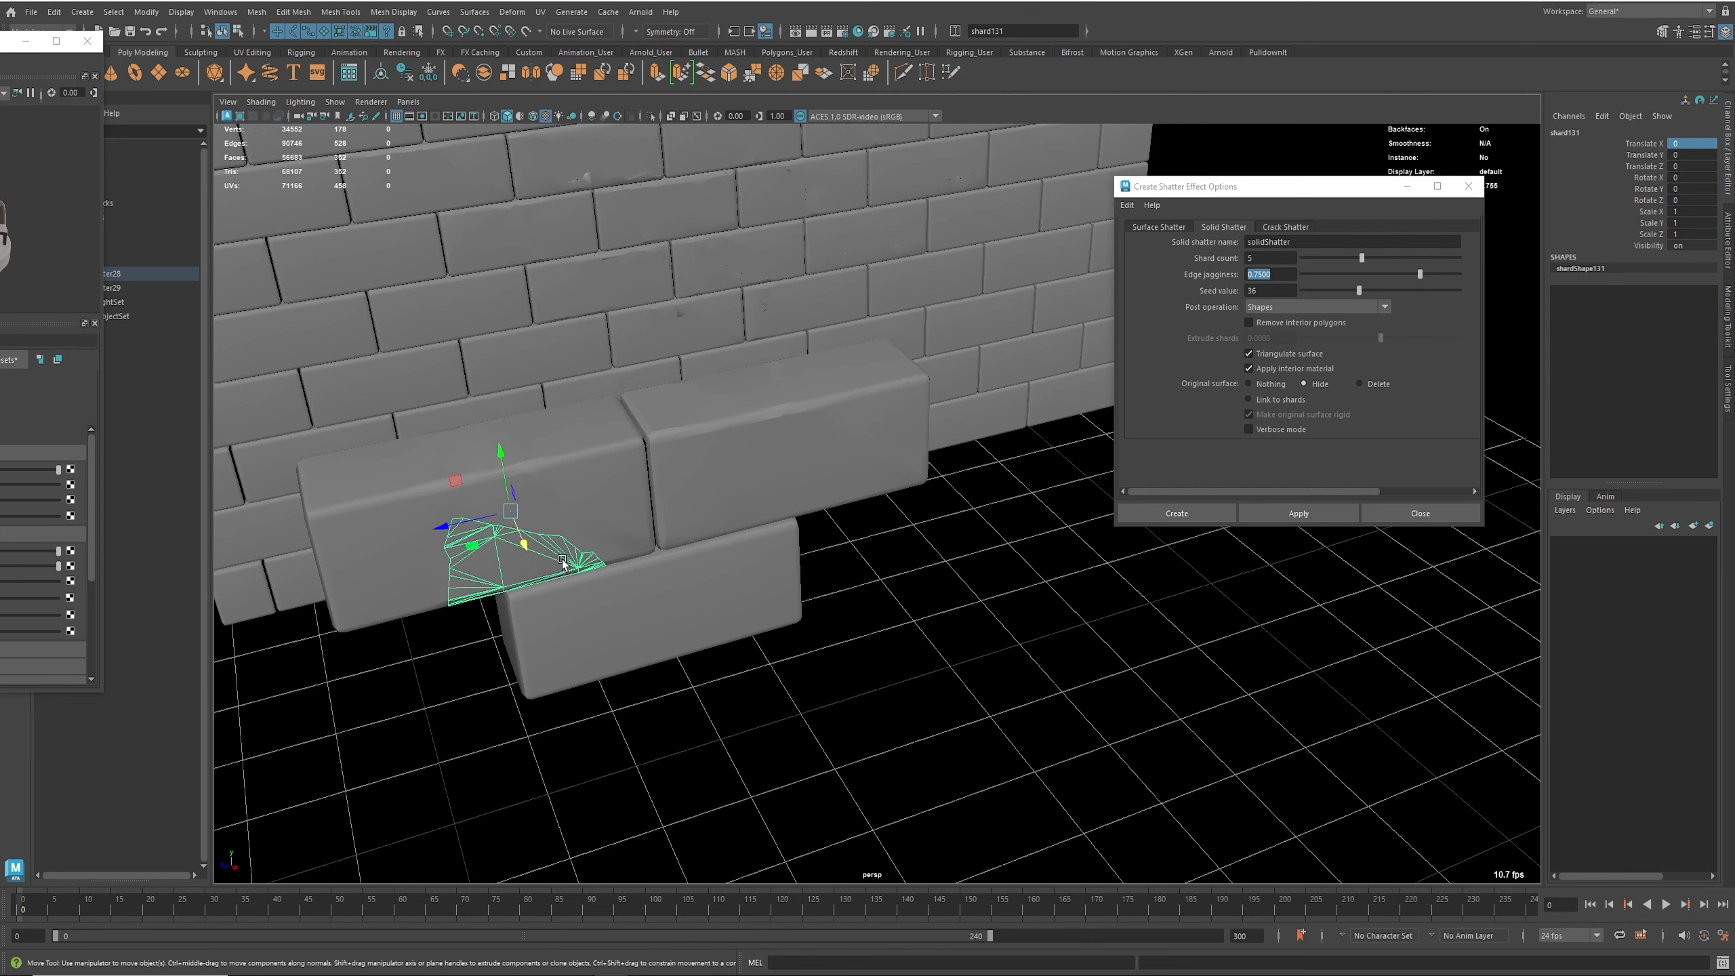
# Step: Try pulling the lower shard out of the upper-right brick, and undo the move
pyautogui.click(816, 494)
pyautogui.moveTo(803, 483); pyautogui.dragTo(893, 600)
pyautogui.keyDown('alt'); pyautogui.moveTo(893, 599); pyautogui.dragTo(957, 571); pyautogui.keyUp('alt')
pyautogui.hotkey('ctrl', 'z')
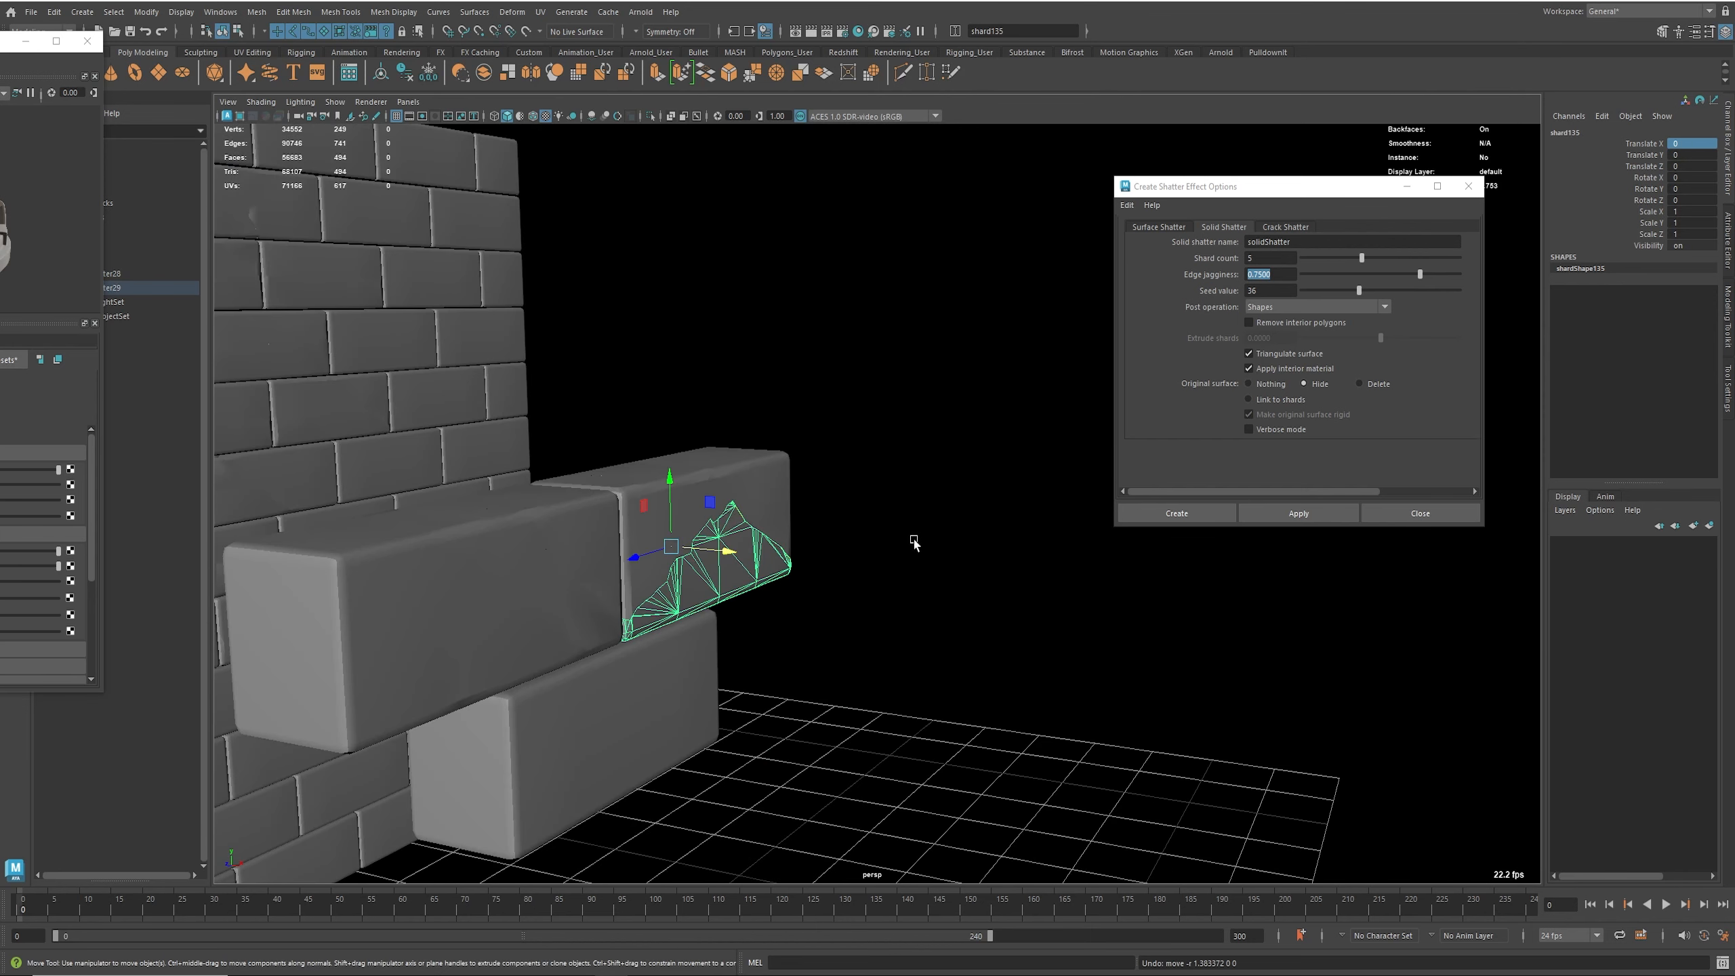
# Step: Shatter the lower loose brick with a shard count of 4 and a seed value of 61
pyautogui.click(691, 668)
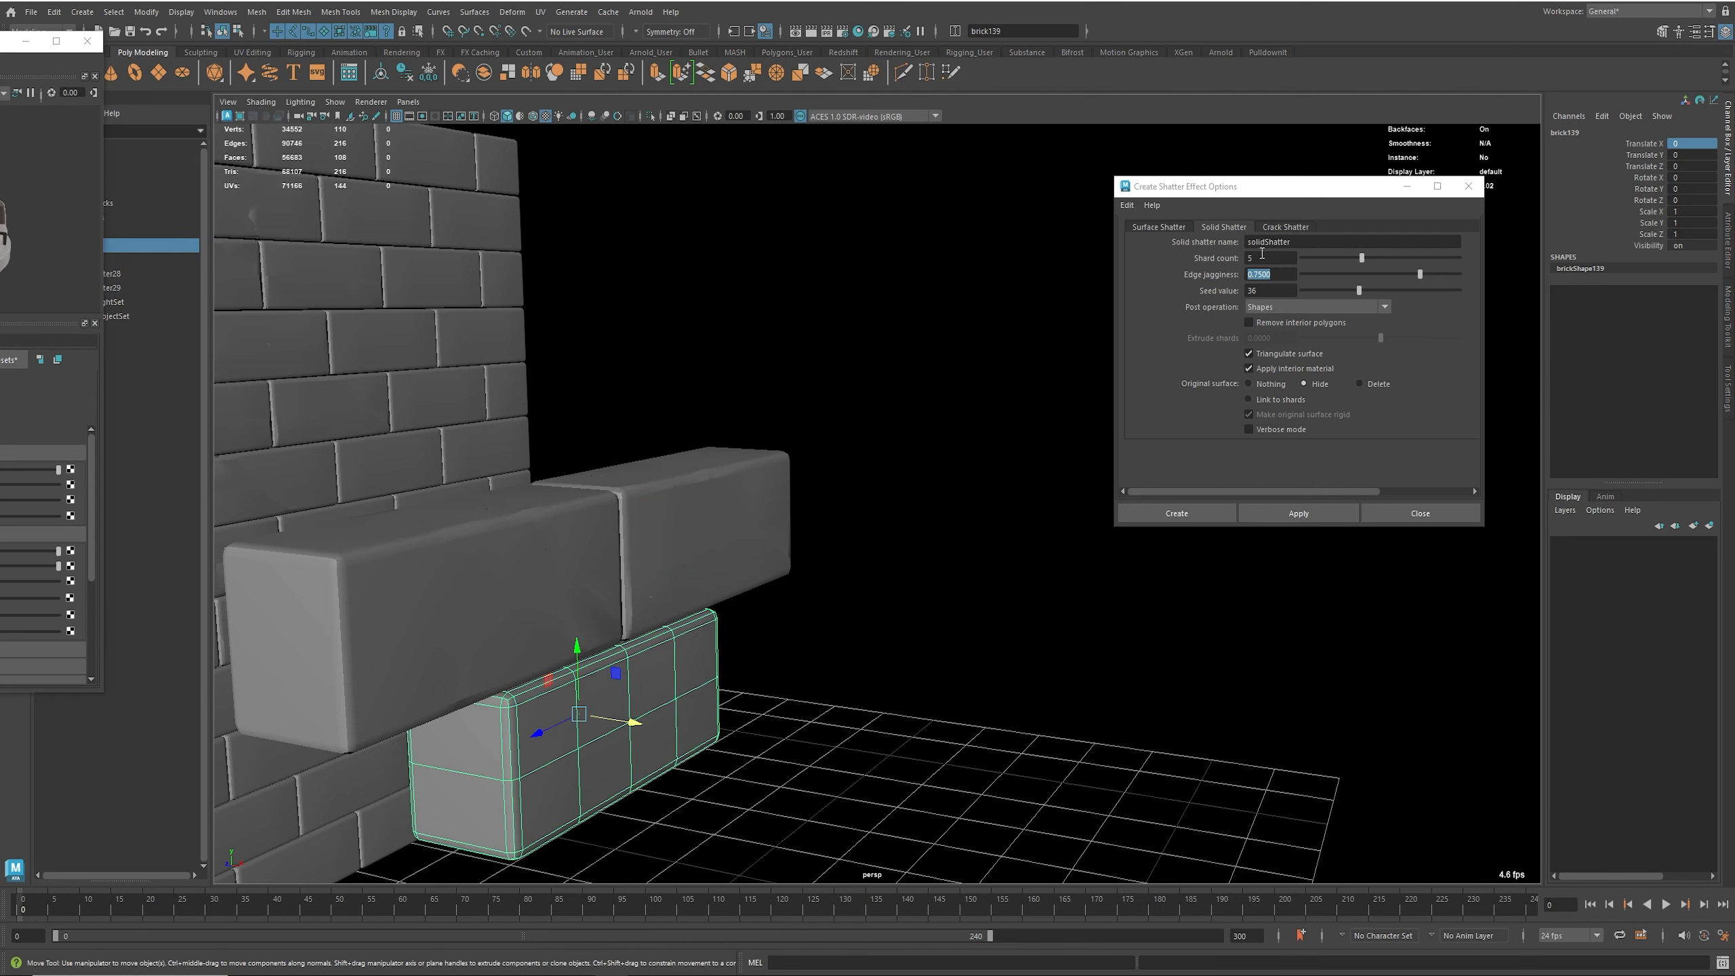
pyautogui.click(1339, 258)
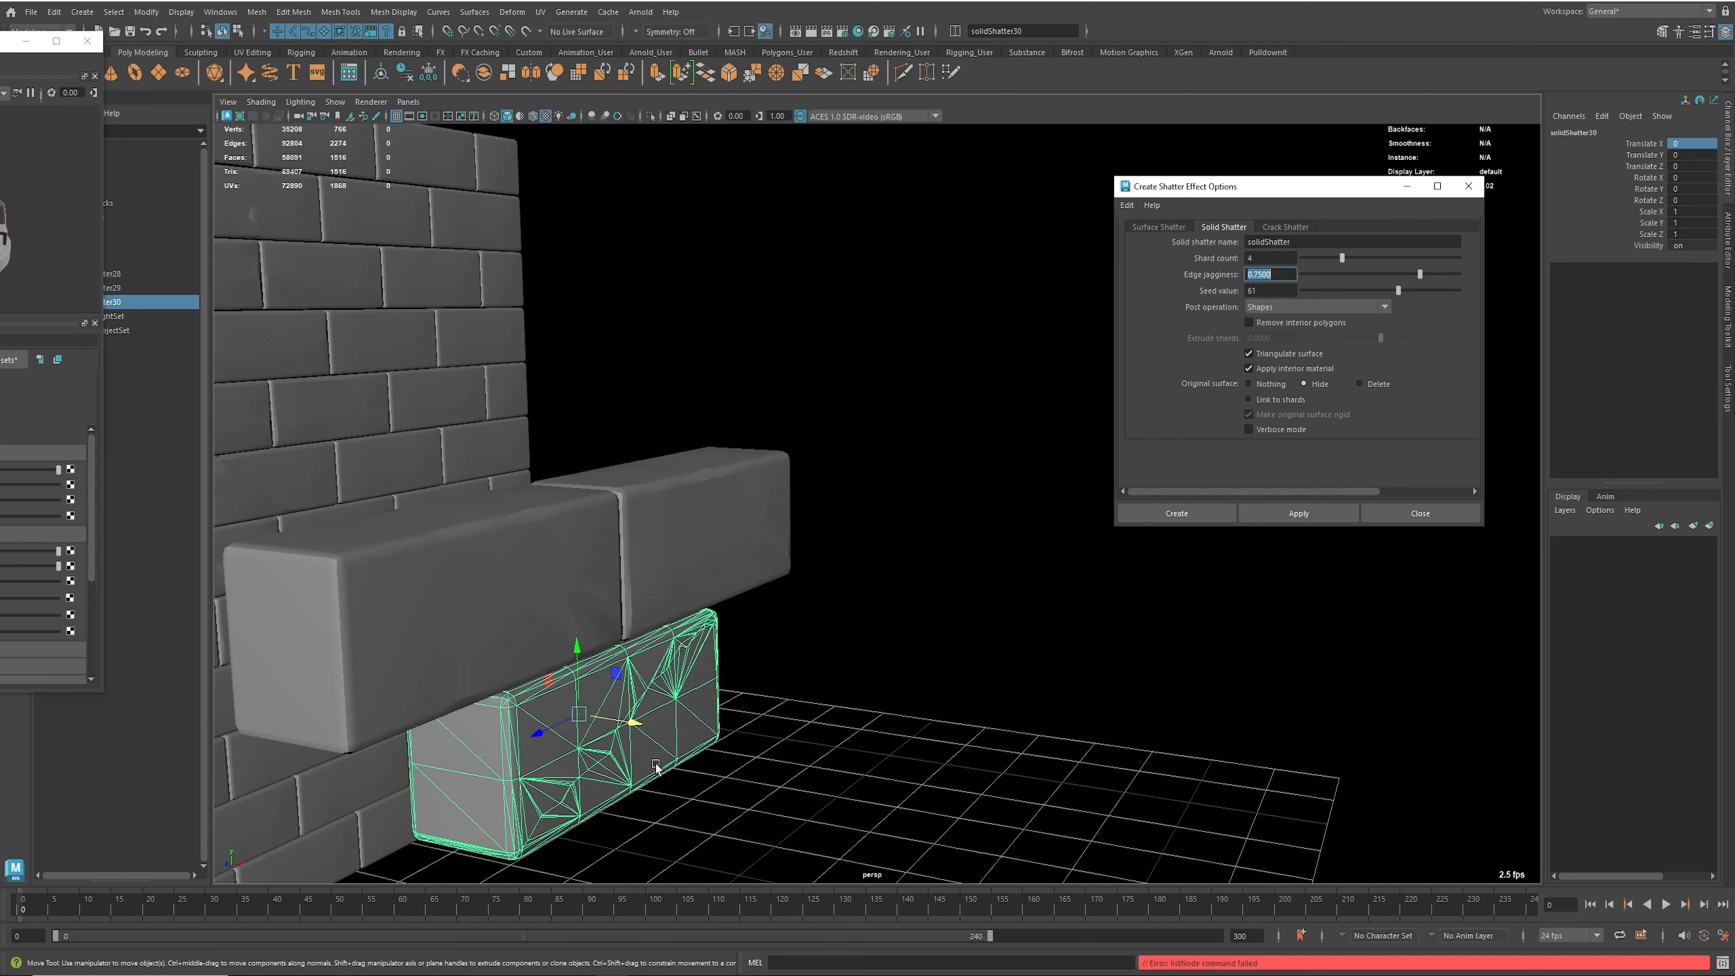
# Step: Try pulling individual shards out of the lower brick to check its fracture, and undo the moves
pyautogui.moveTo(625, 730); pyautogui.dragTo(685, 741)
pyautogui.hotkey('ctrl', 'z')
pyautogui.click(701, 750)
pyautogui.moveTo(583, 723); pyautogui.dragTo(869, 783)
pyautogui.hotkey('ctrl', 'z')
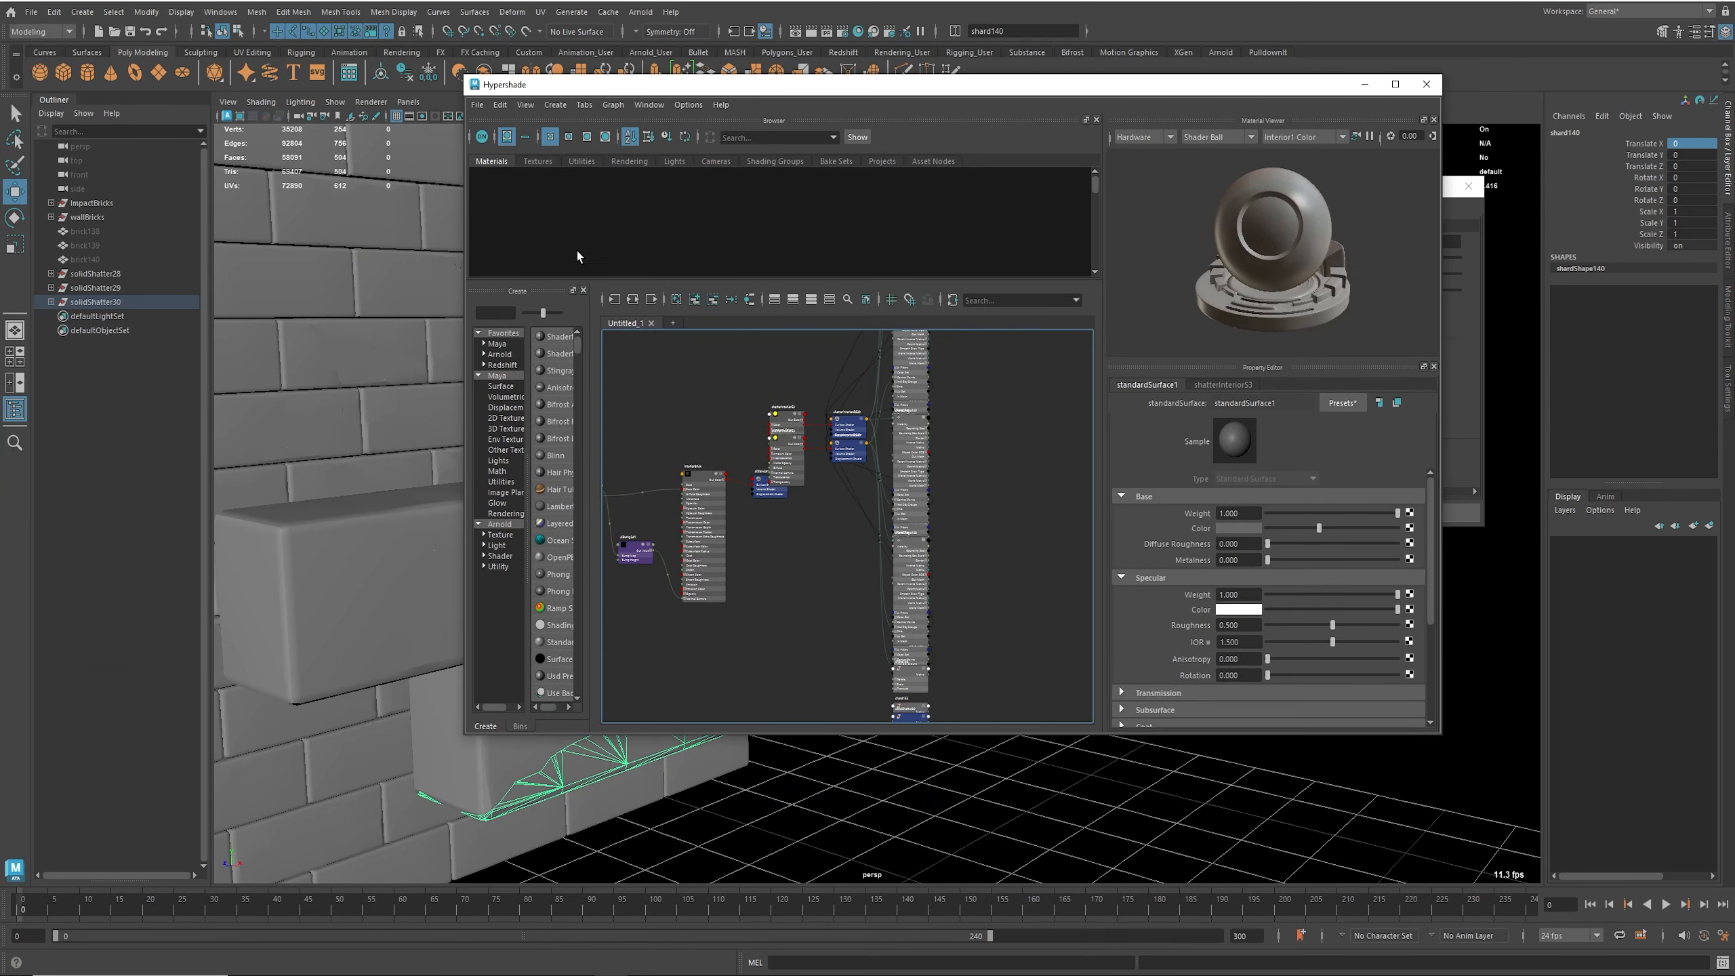
# Step: Display the scene's materials in the Hypershade and isolate the three shattered bricks in the viewport
pyautogui.click(536, 162)
pyautogui.click(505, 163)
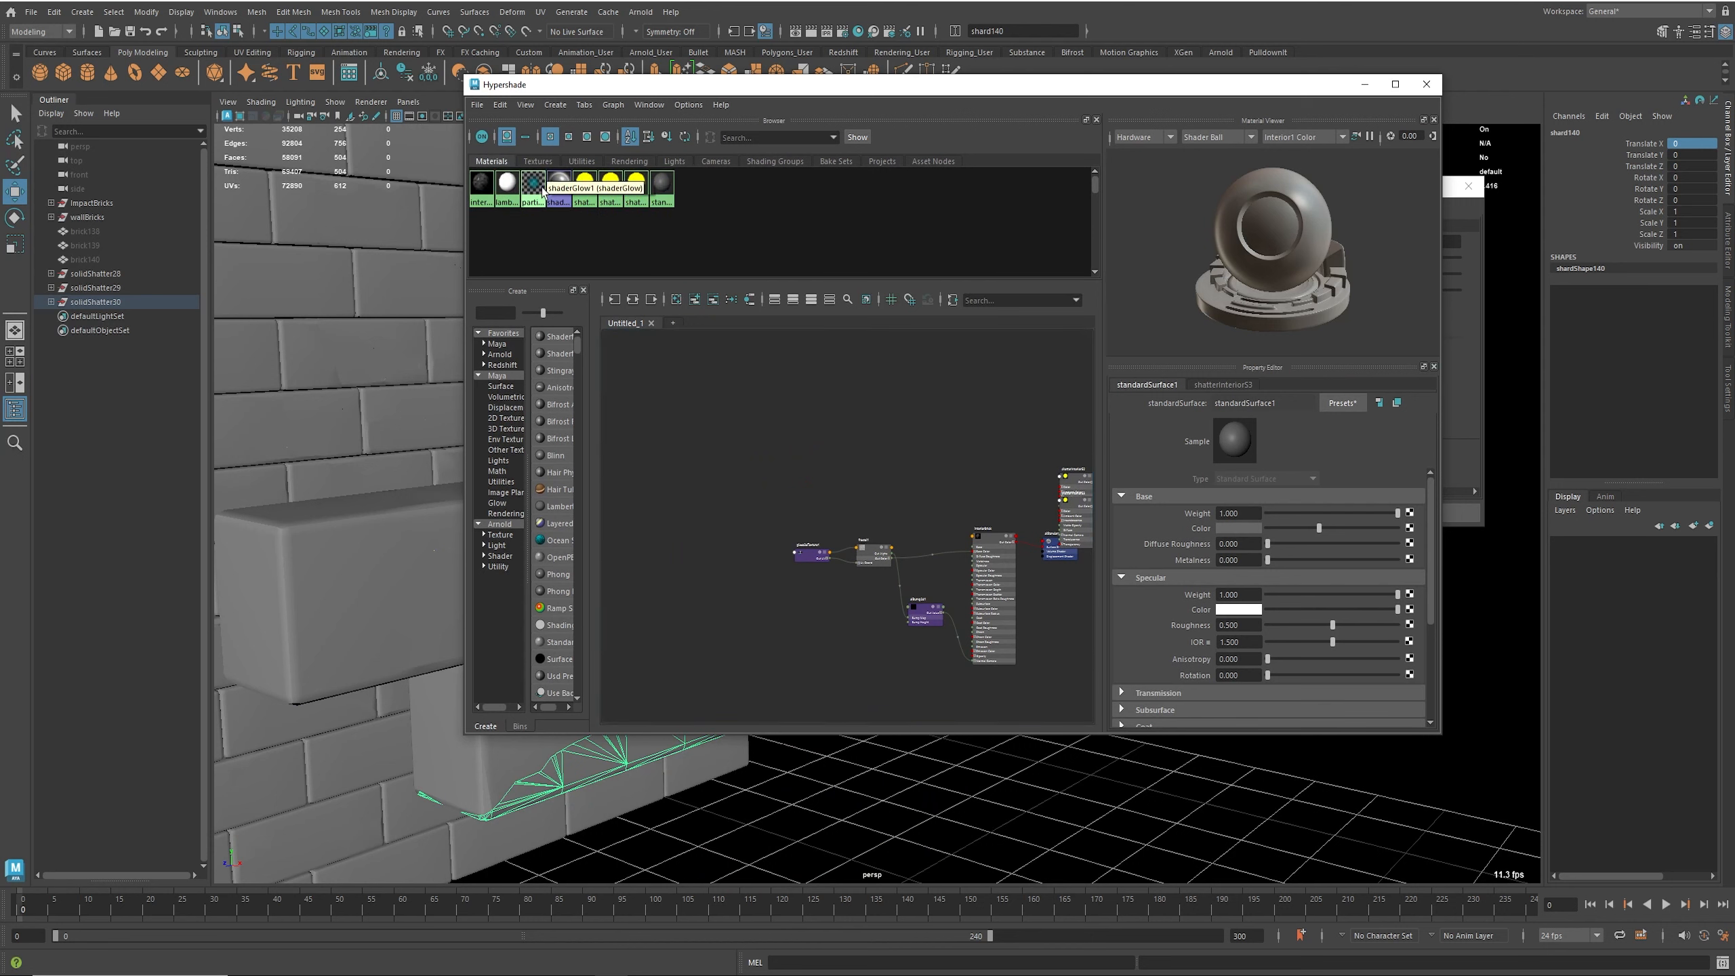
pyautogui.moveTo(1100, 87); pyautogui.dragTo(1303, 77)
pyautogui.keyDown('alt'); pyautogui.moveTo(510, 482); pyautogui.dragTo(367, 462, button='right'); pyautogui.keyUp('alt')
pyautogui.keyDown('alt'); pyautogui.moveTo(366, 461); pyautogui.dragTo(485, 492); pyautogui.keyUp('alt')
pyautogui.keyDown('alt'); pyautogui.moveTo(485, 492); pyautogui.dragTo(468, 480, button='middle'); pyautogui.keyUp('alt')
pyautogui.moveTo(295, 330); pyautogui.dragTo(569, 646)
pyautogui.hotkey('ctrl', '1')
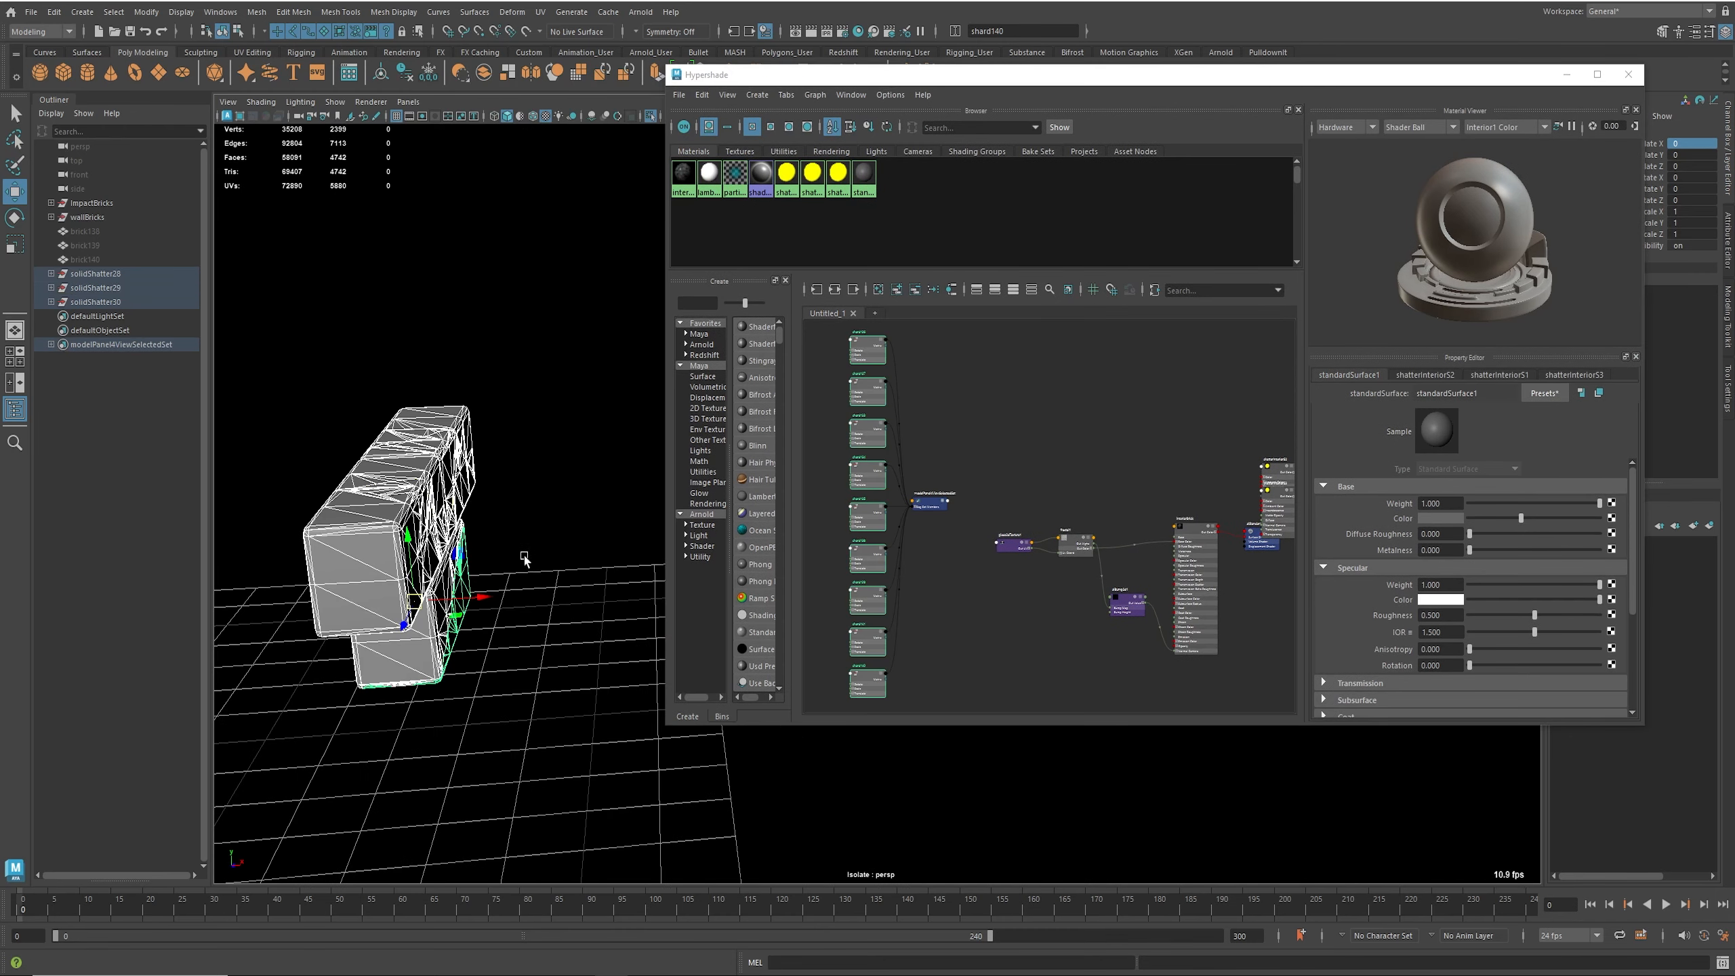
# Step: Turn on X-ray shading to look at the interior fracture surfaces of the isolated bricks
pyautogui.keyDown('alt'); pyautogui.moveTo(526, 565); pyautogui.dragTo(599, 564, button='middle'); pyautogui.keyUp('alt')
pyautogui.click(600, 565)
pyautogui.keyDown('alt'); pyautogui.moveTo(601, 564); pyautogui.dragTo(611, 479); pyautogui.keyUp('alt')
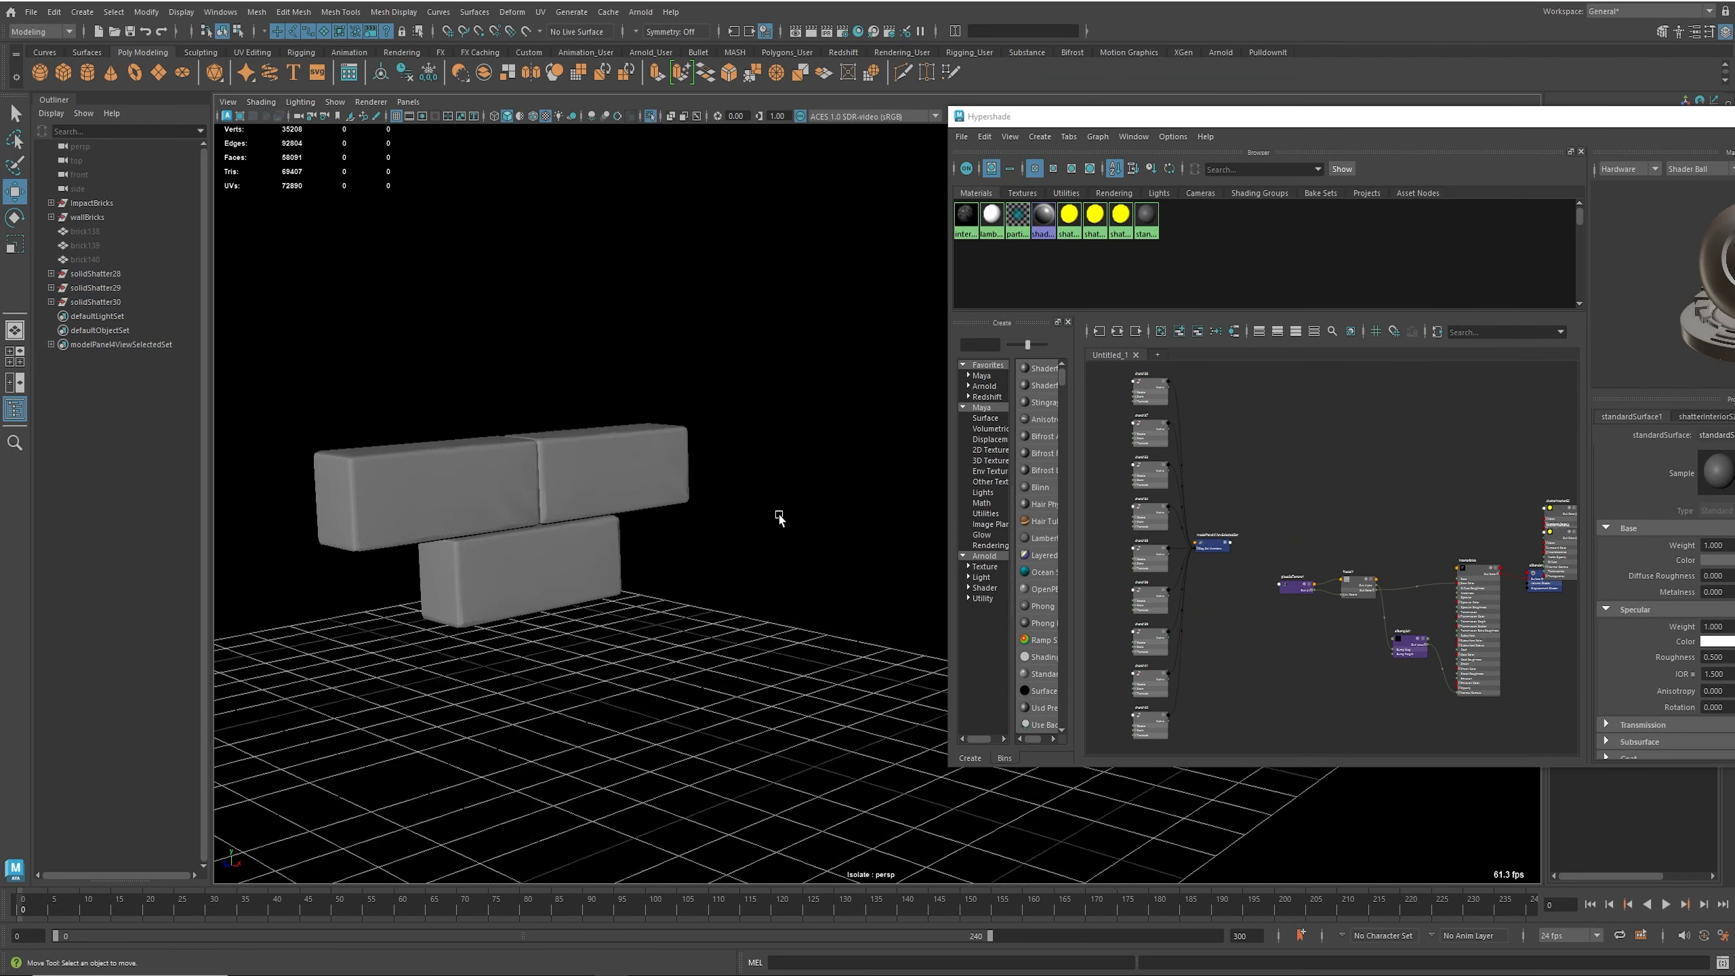
pyautogui.keyDown('alt'); pyautogui.moveTo(778, 517); pyautogui.dragTo(747, 492, button='middle'); pyautogui.keyUp('alt')
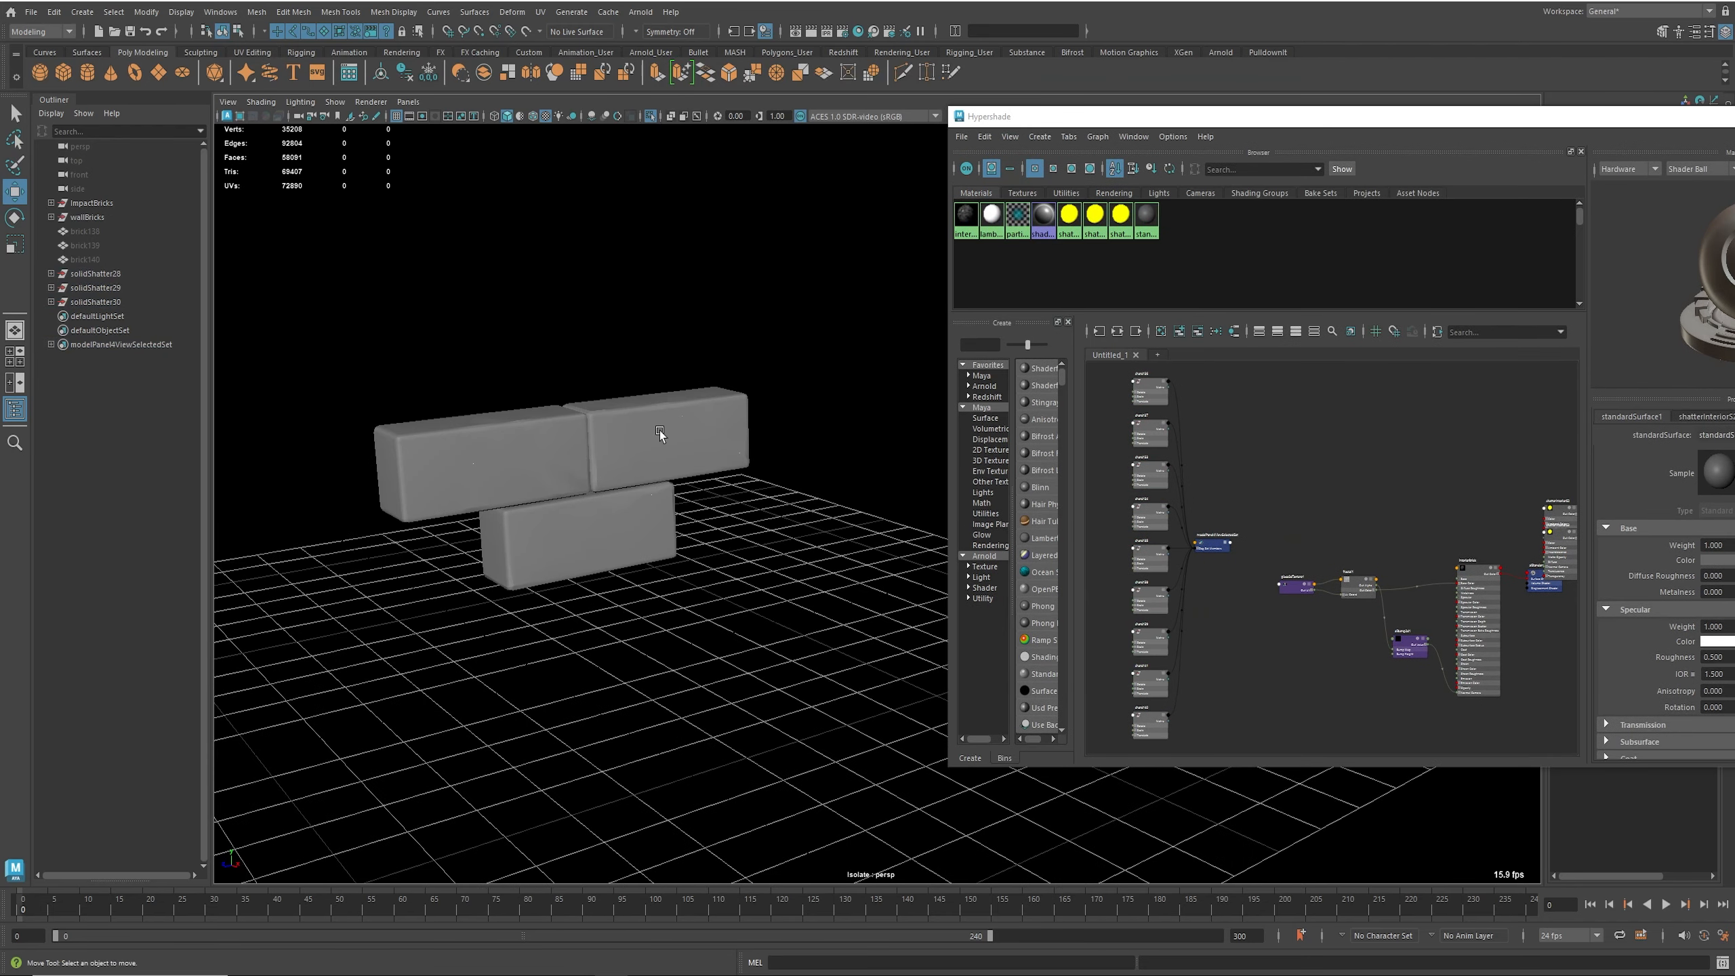
pyautogui.click(273, 106)
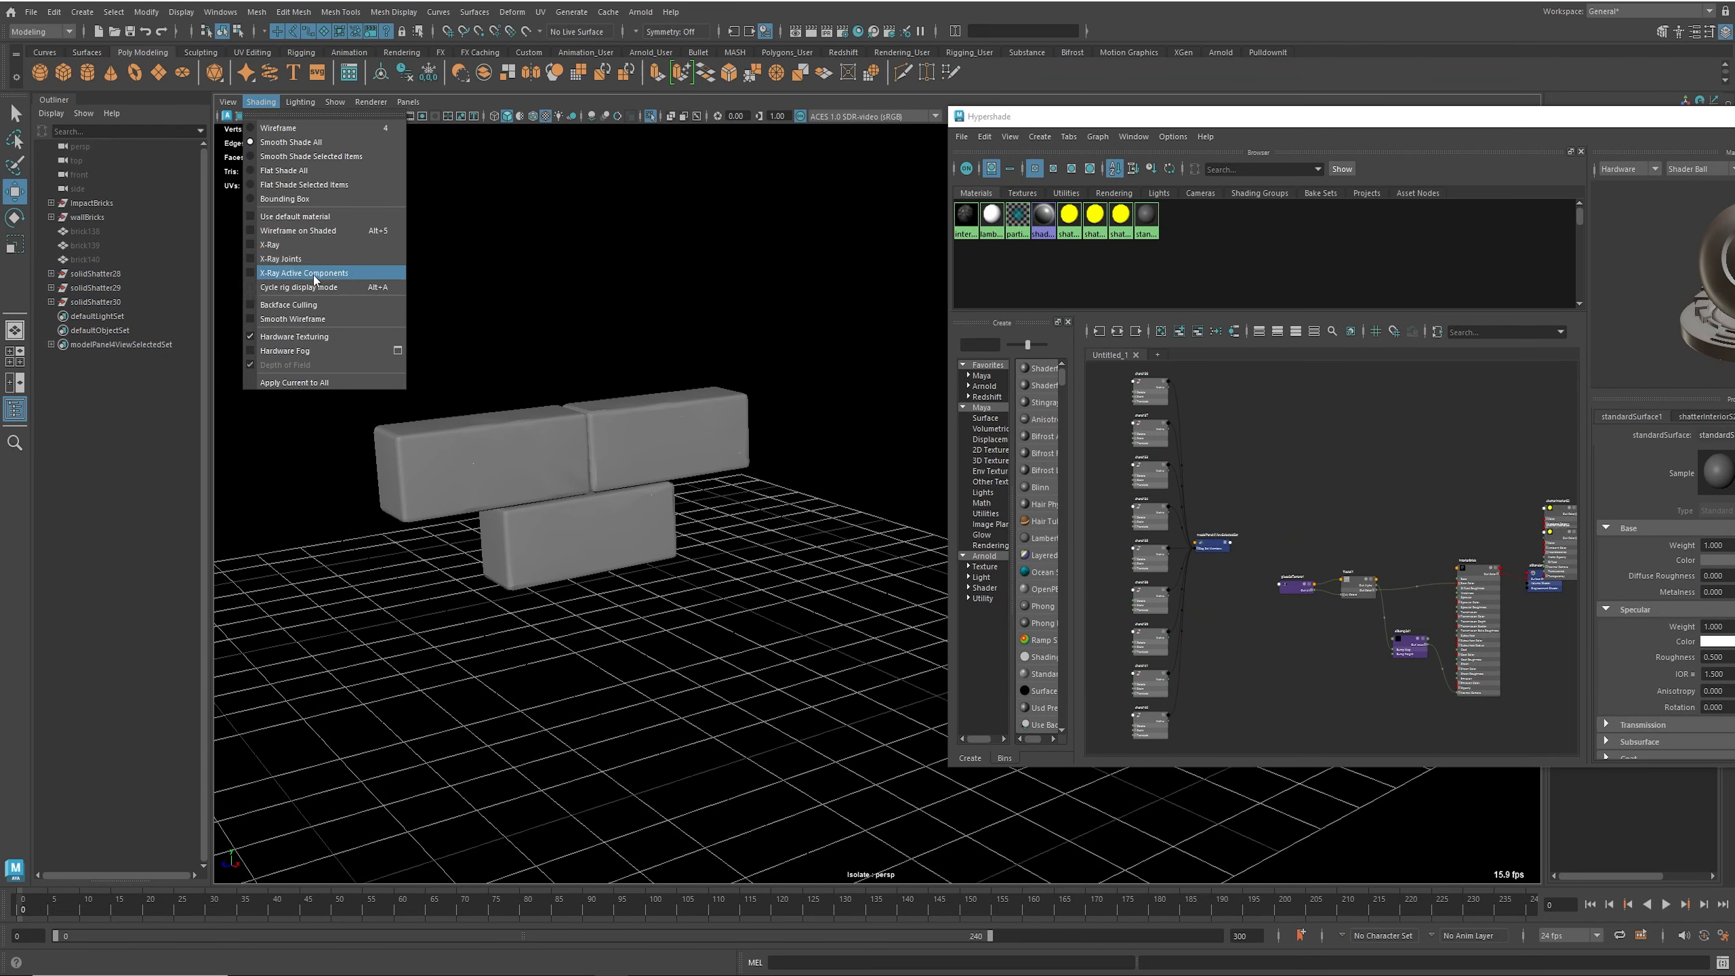
pyautogui.click(300, 242)
pyautogui.keyDown('alt'); pyautogui.moveTo(541, 437); pyautogui.dragTo(603, 543); pyautogui.keyUp('alt')
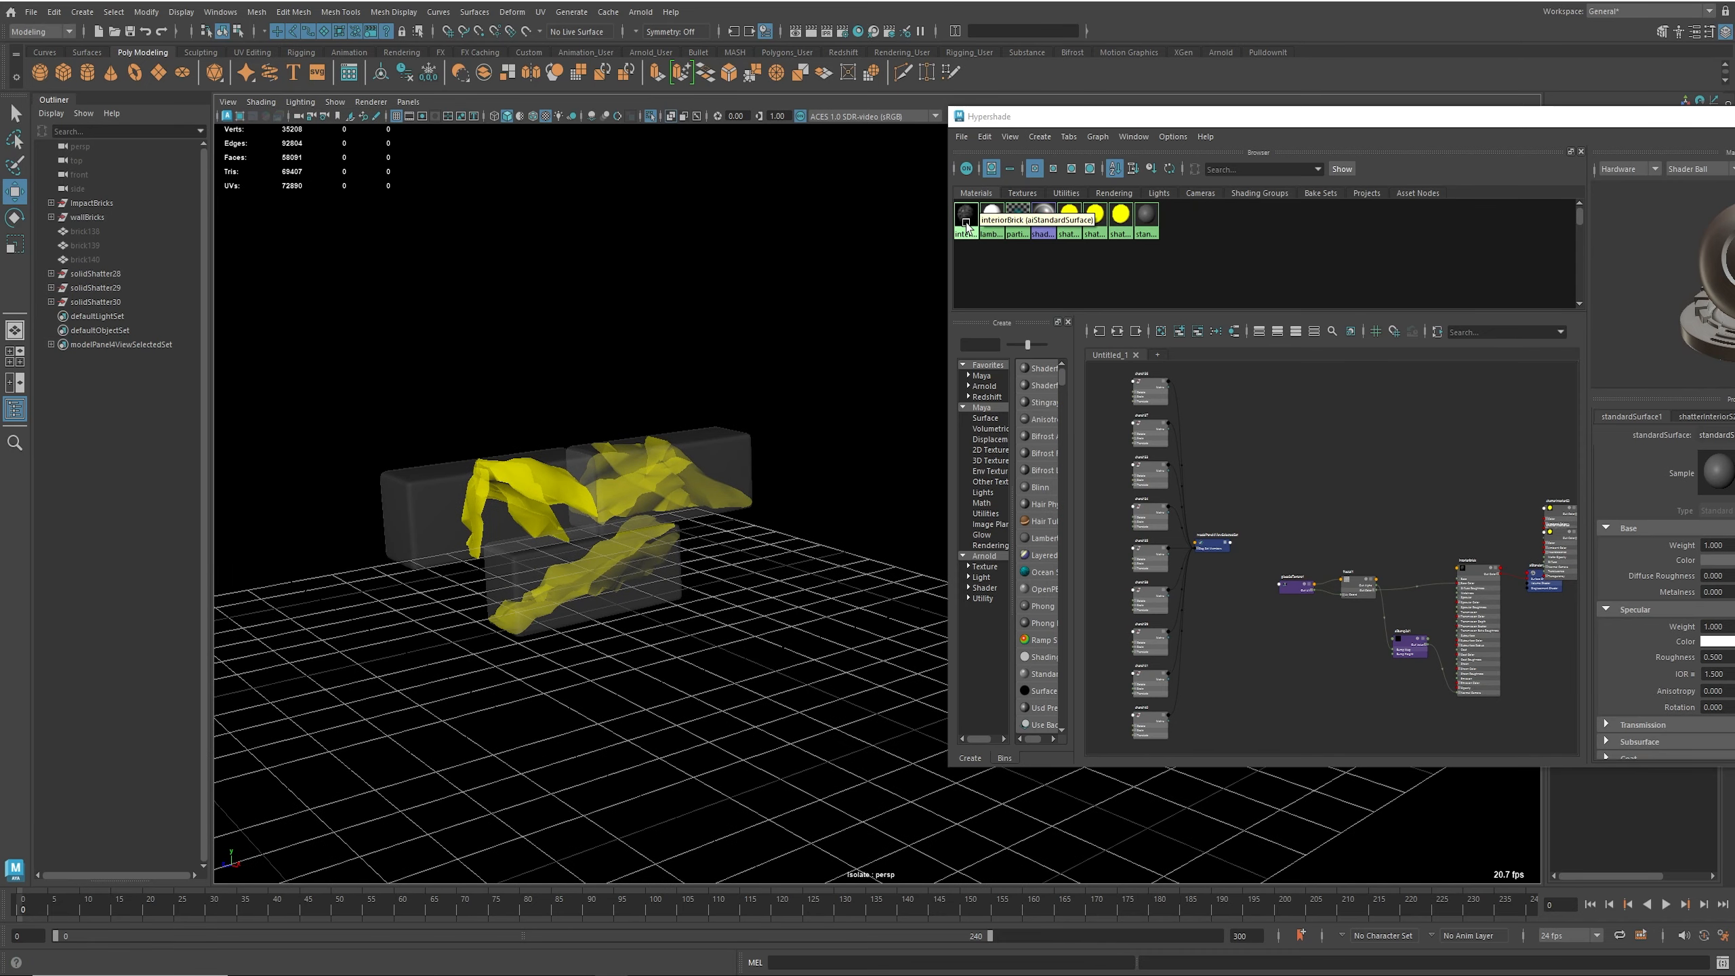
# Step: Add the interiorBrick material to a new Hypershade graph and examine its bump and fractal nodes
pyautogui.click(1157, 355)
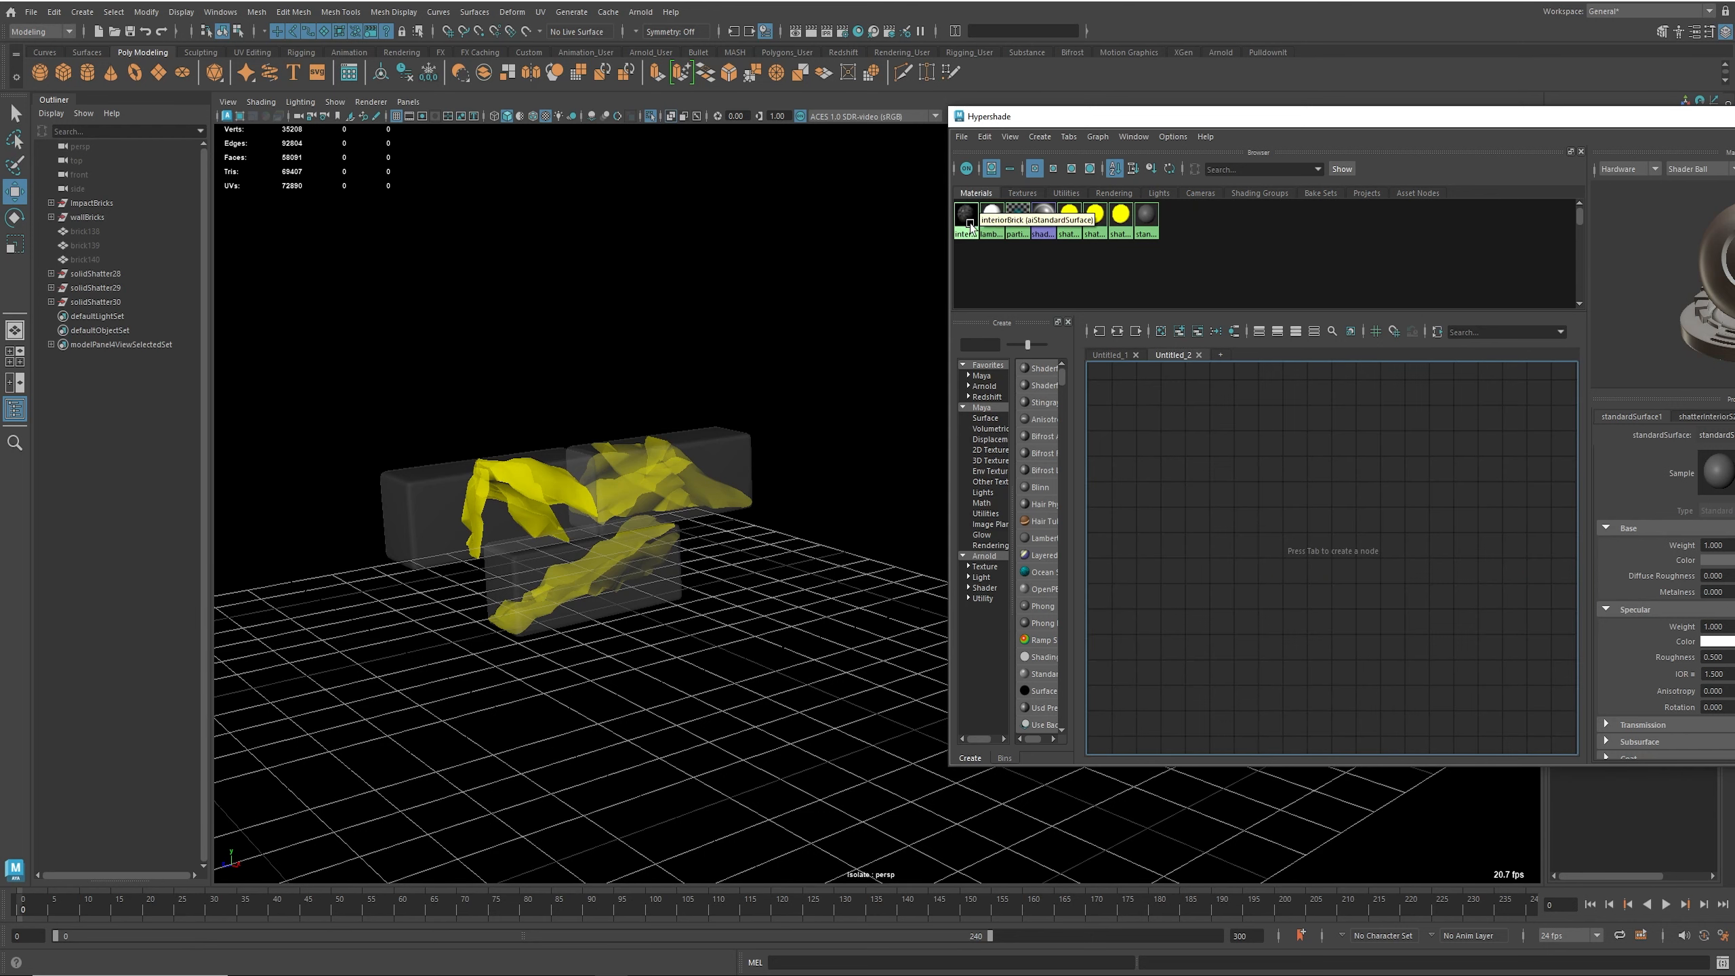
pyautogui.moveTo(978, 218); pyautogui.dragTo(1374, 453, button='middle')
pyautogui.scroll(3, 1393, 471)
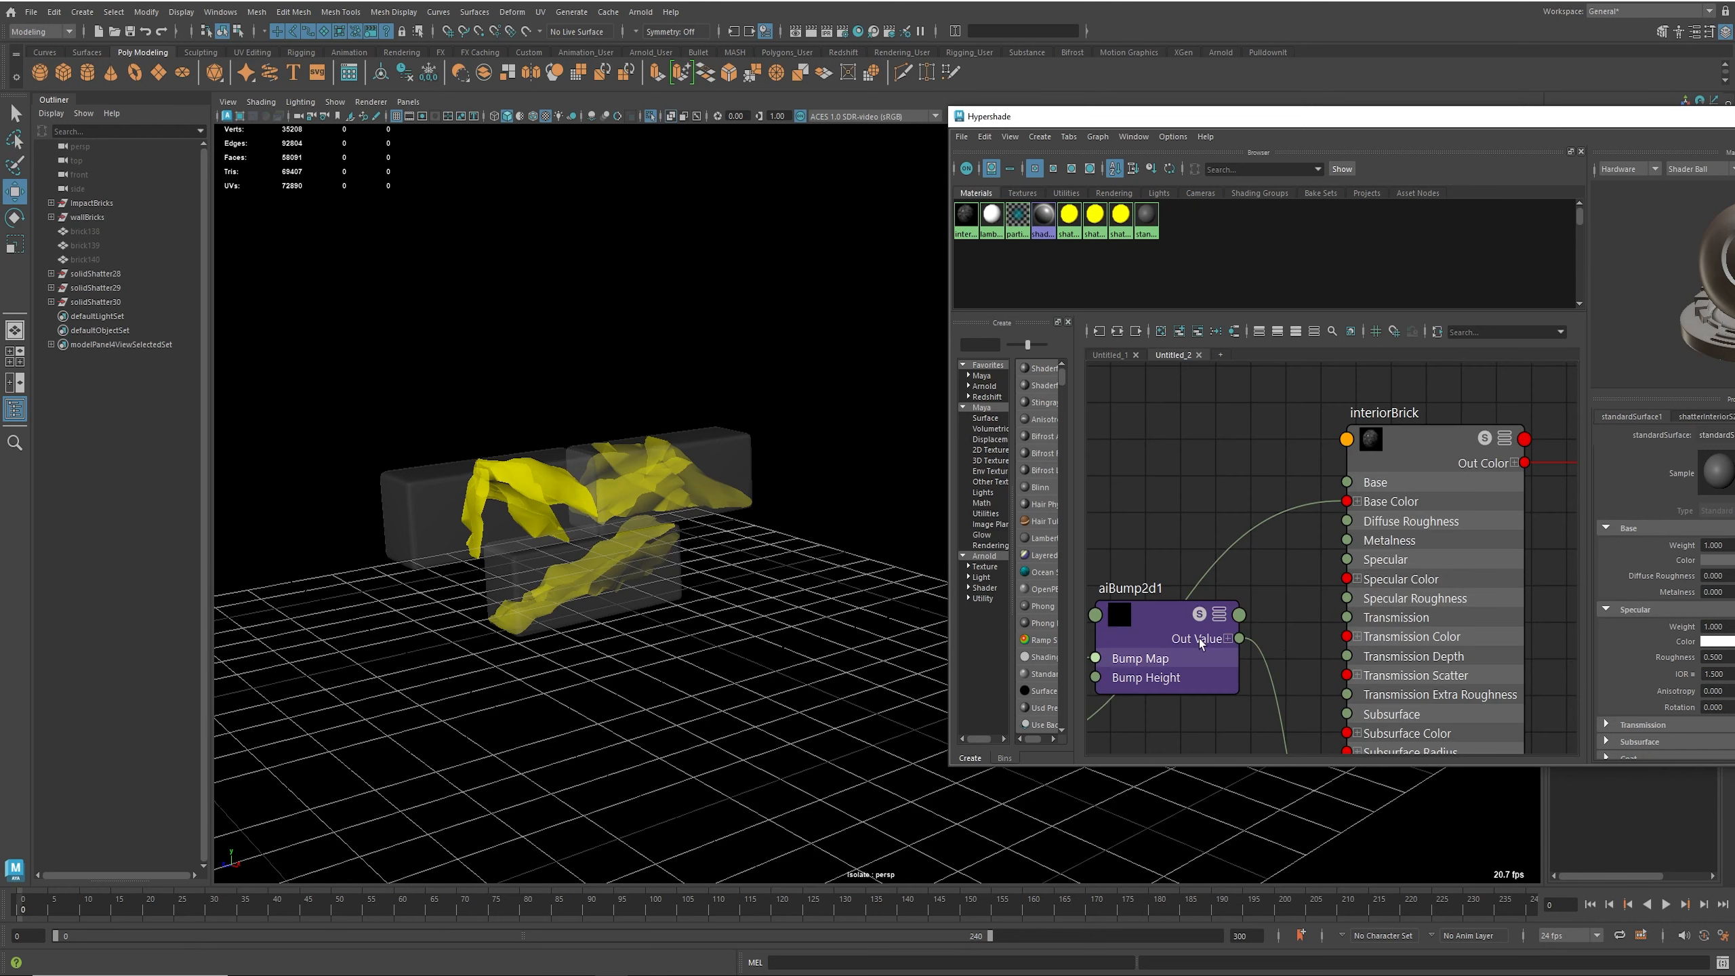
pyautogui.moveTo(1182, 566); pyautogui.dragTo(1353, 499, button='middle')
pyautogui.moveTo(1107, 715); pyautogui.dragTo(1296, 608, button='middle')
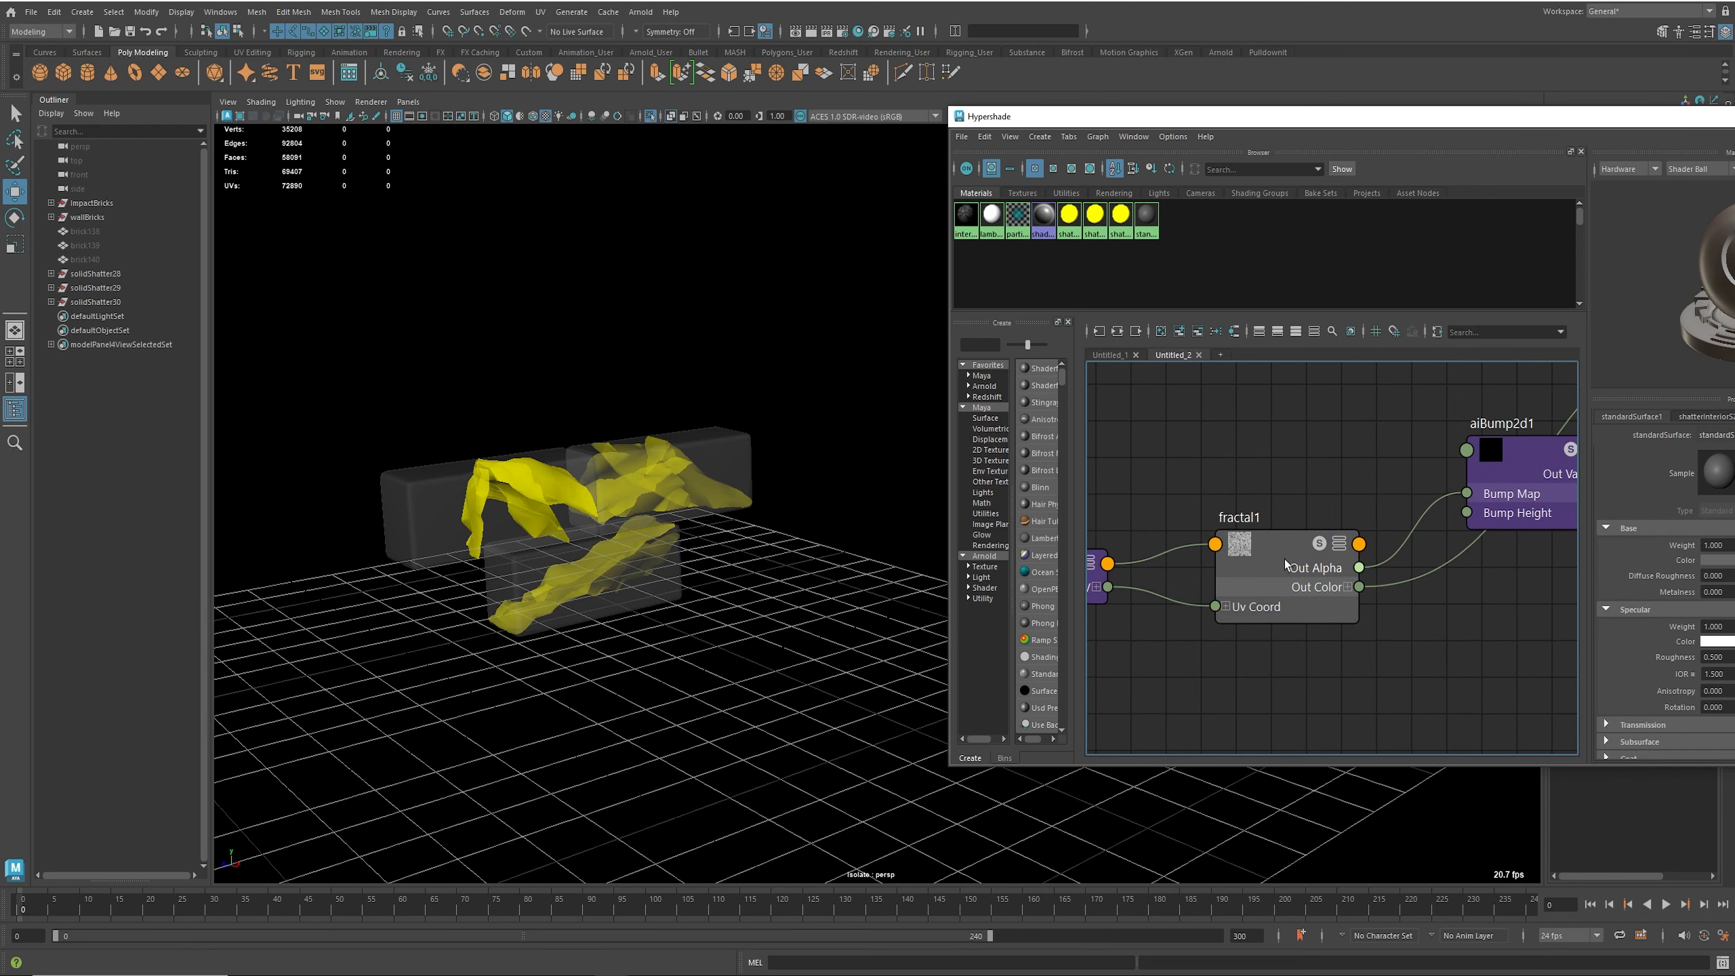
# Step: Select the faces using the first yellow shatter interior material and assign the interiorBrick material to them
pyautogui.keyDown('alt'); pyautogui.moveTo(680, 609); pyautogui.dragTo(664, 600); pyautogui.keyUp('alt')
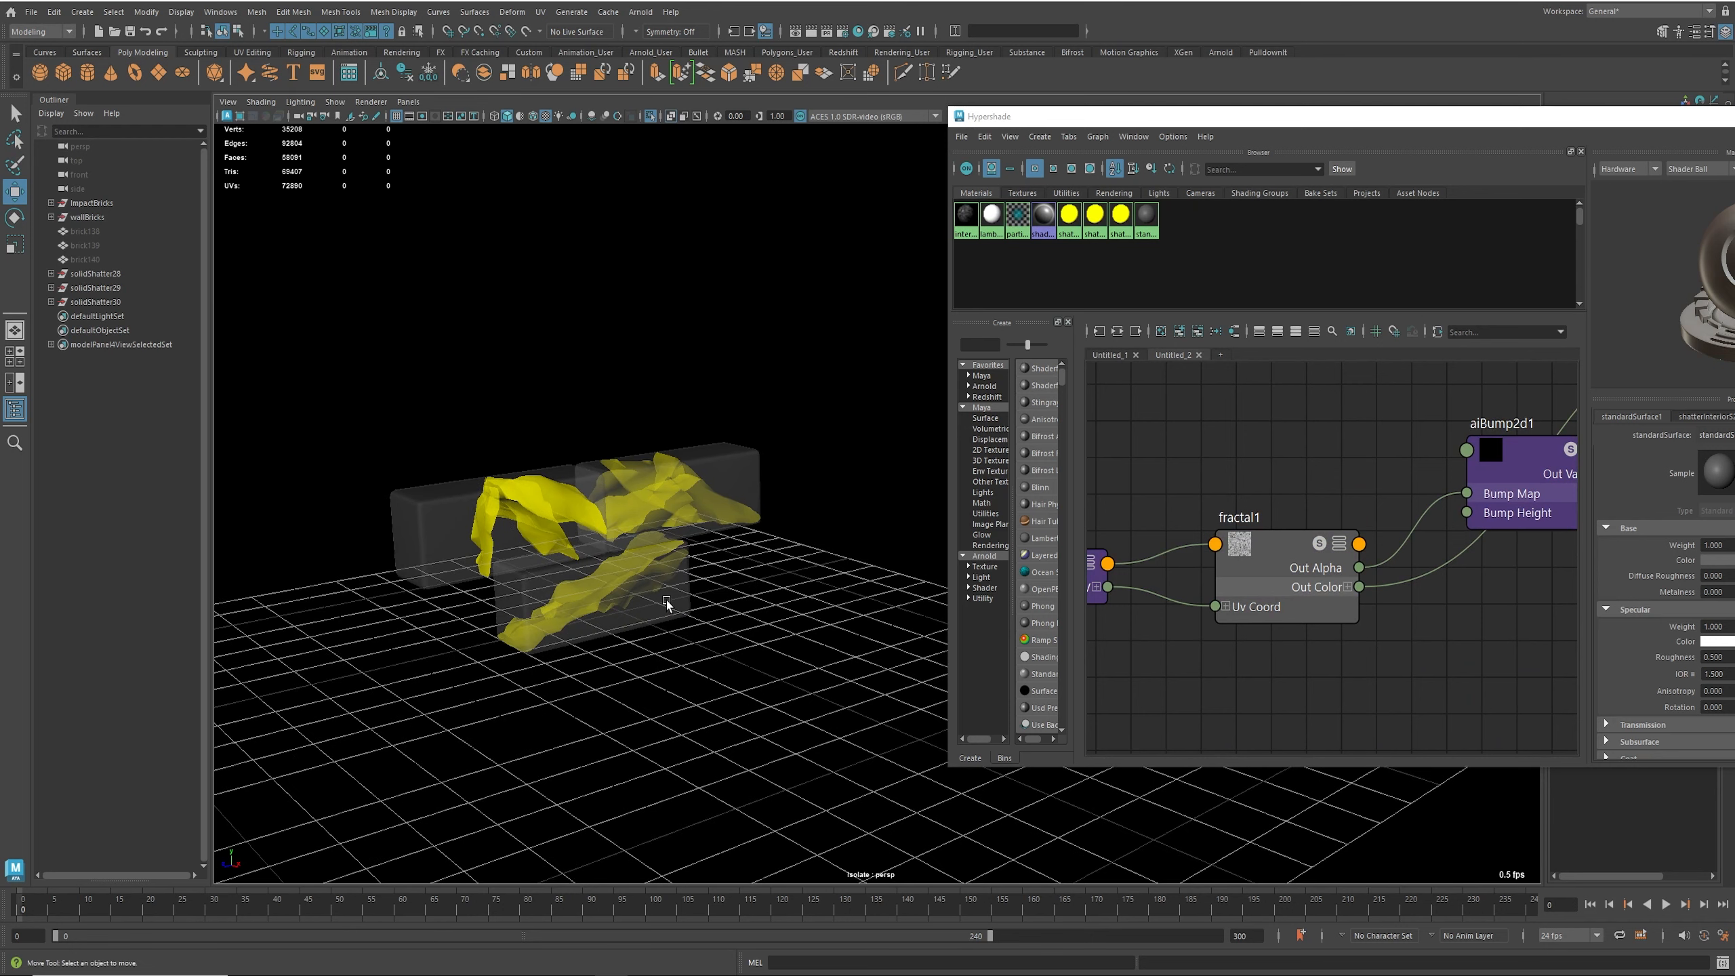
pyautogui.keyDown('alt'); pyautogui.moveTo(685, 587); pyautogui.dragTo(777, 607, button='right'); pyautogui.keyUp('alt')
pyautogui.keyDown('alt'); pyautogui.moveTo(778, 607); pyautogui.dragTo(839, 602, button='middle'); pyautogui.keyUp('alt')
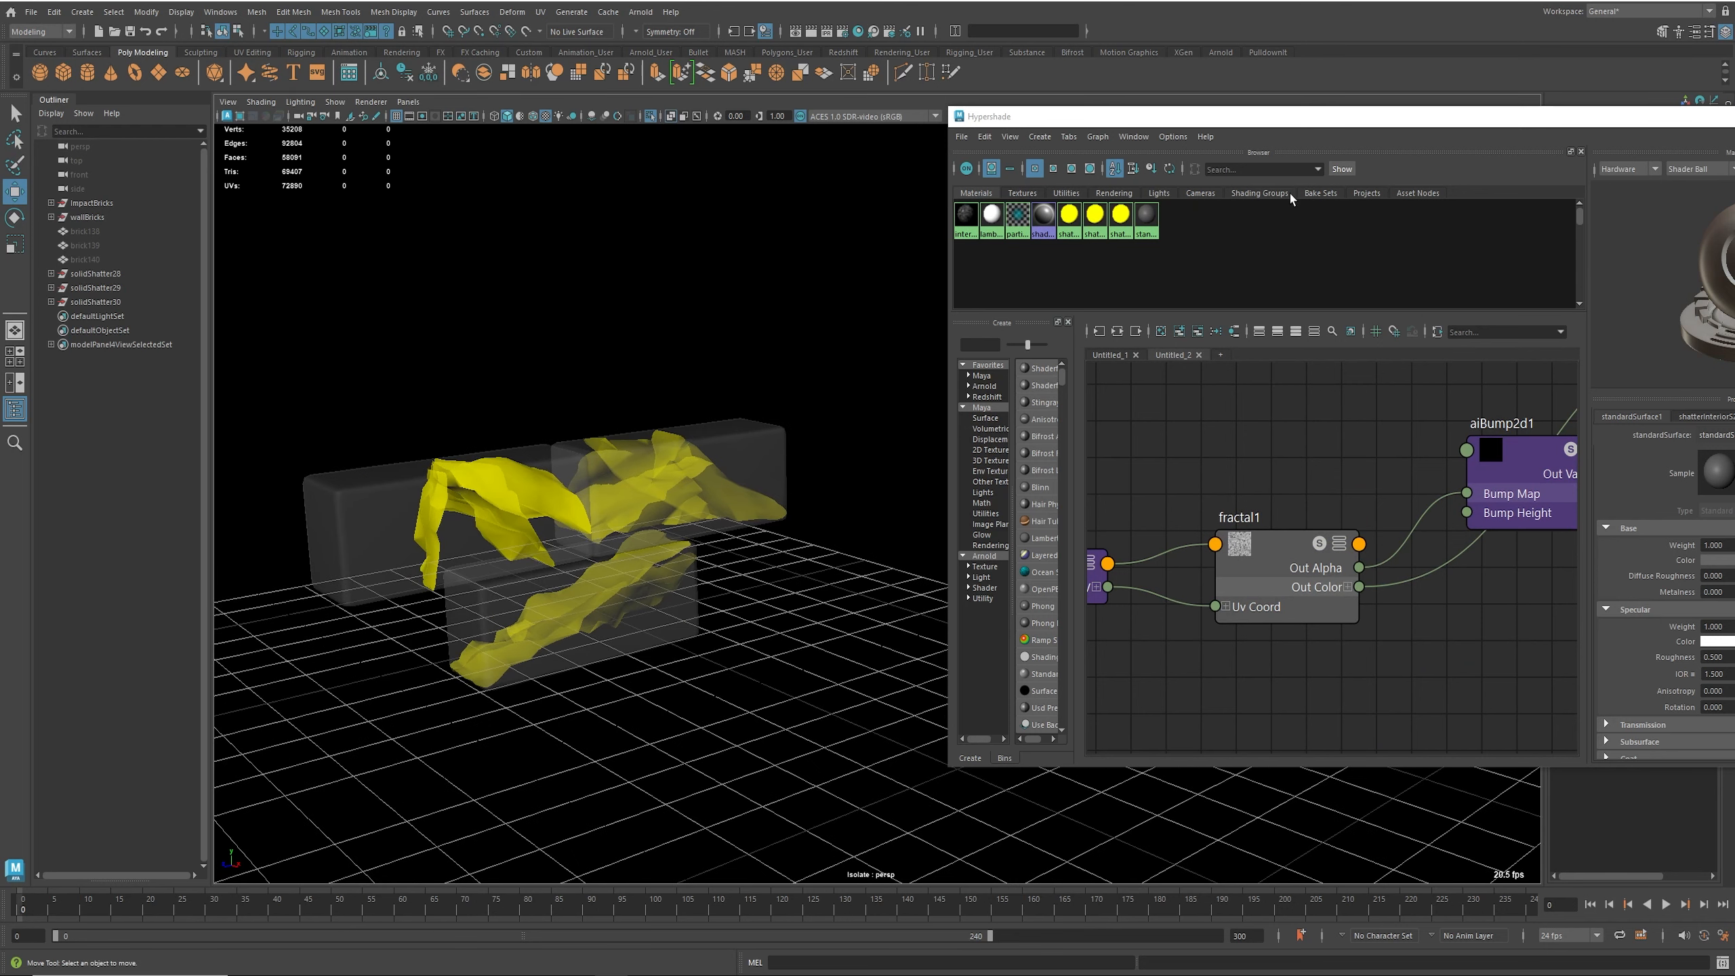
pyautogui.rightClick(1075, 218)
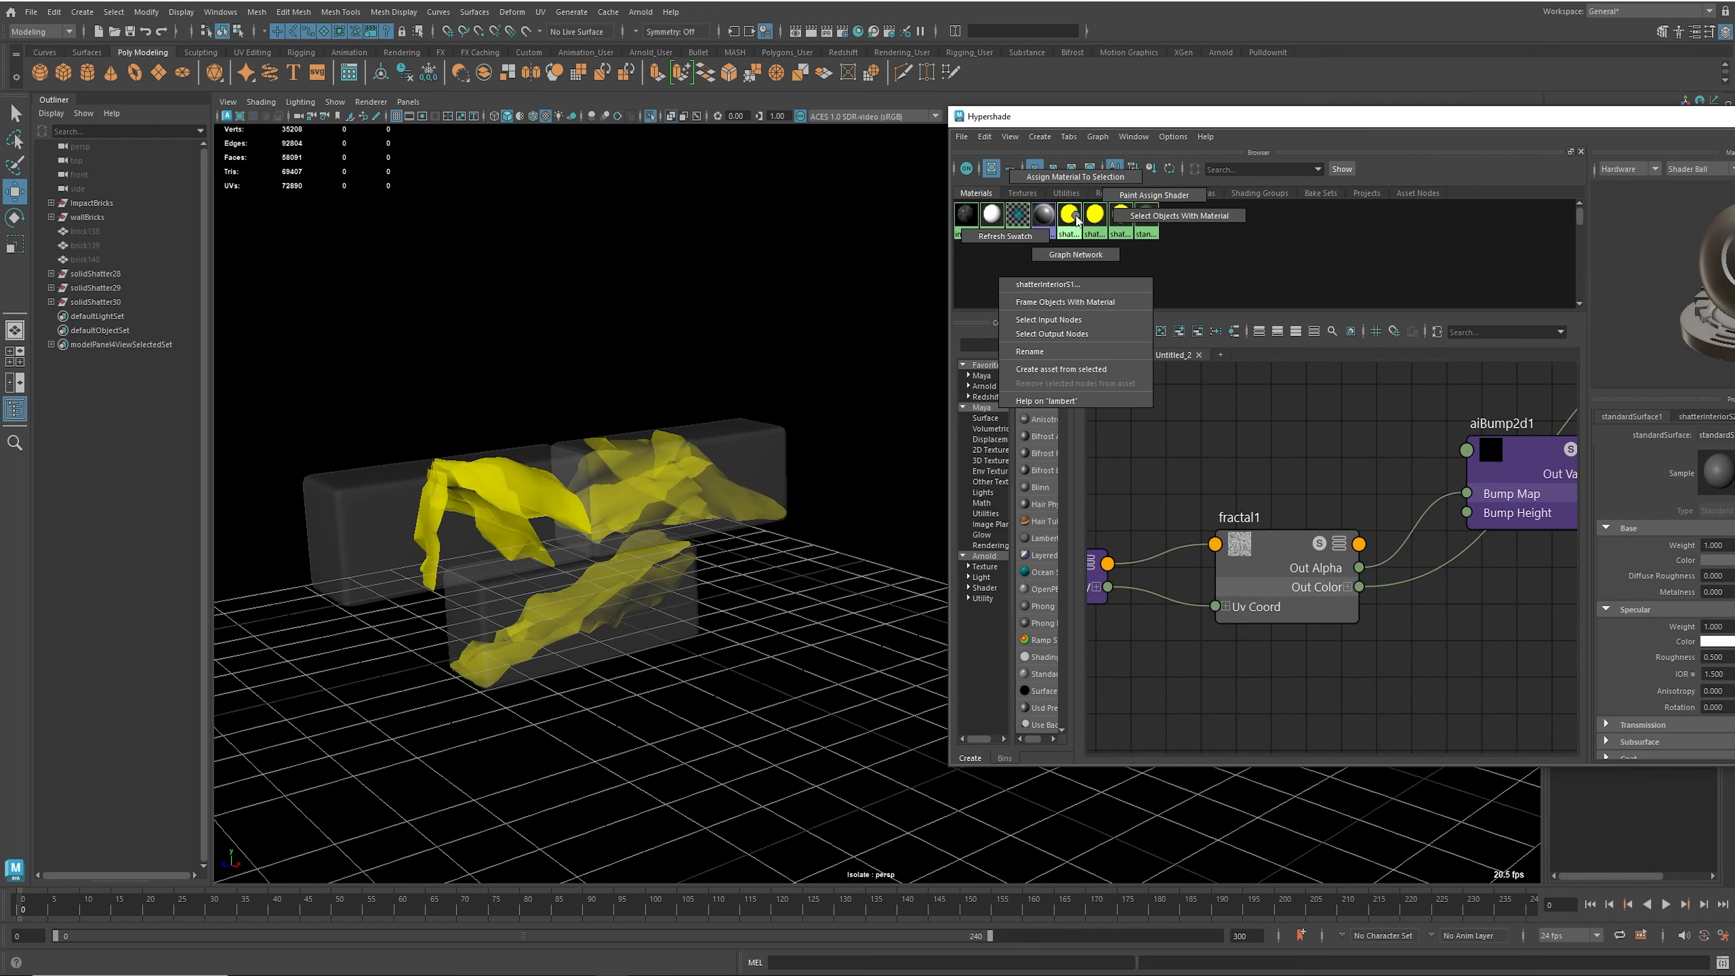
pyautogui.click(1147, 218)
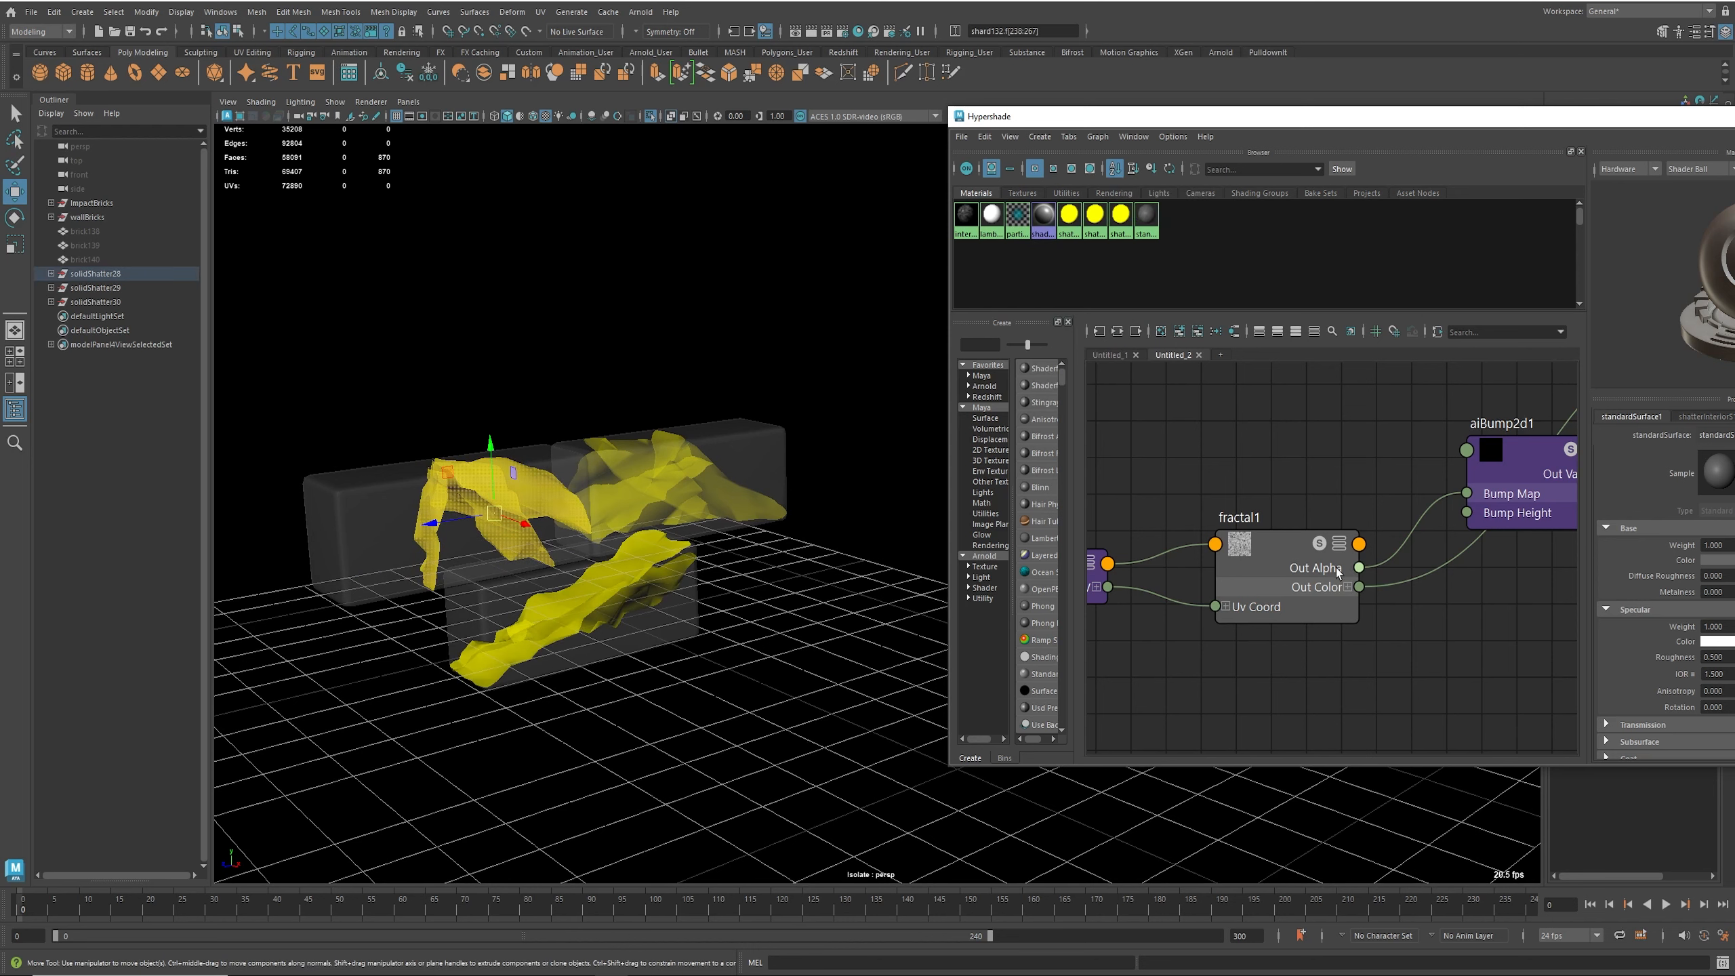
pyautogui.keyDown('alt'); pyautogui.moveTo(1489, 524); pyautogui.dragTo(1049, 591, button='middle'); pyautogui.keyUp('alt')
pyautogui.keyDown('alt'); pyautogui.moveTo(1356, 496); pyautogui.dragTo(1448, 640, button='middle'); pyautogui.keyUp('alt')
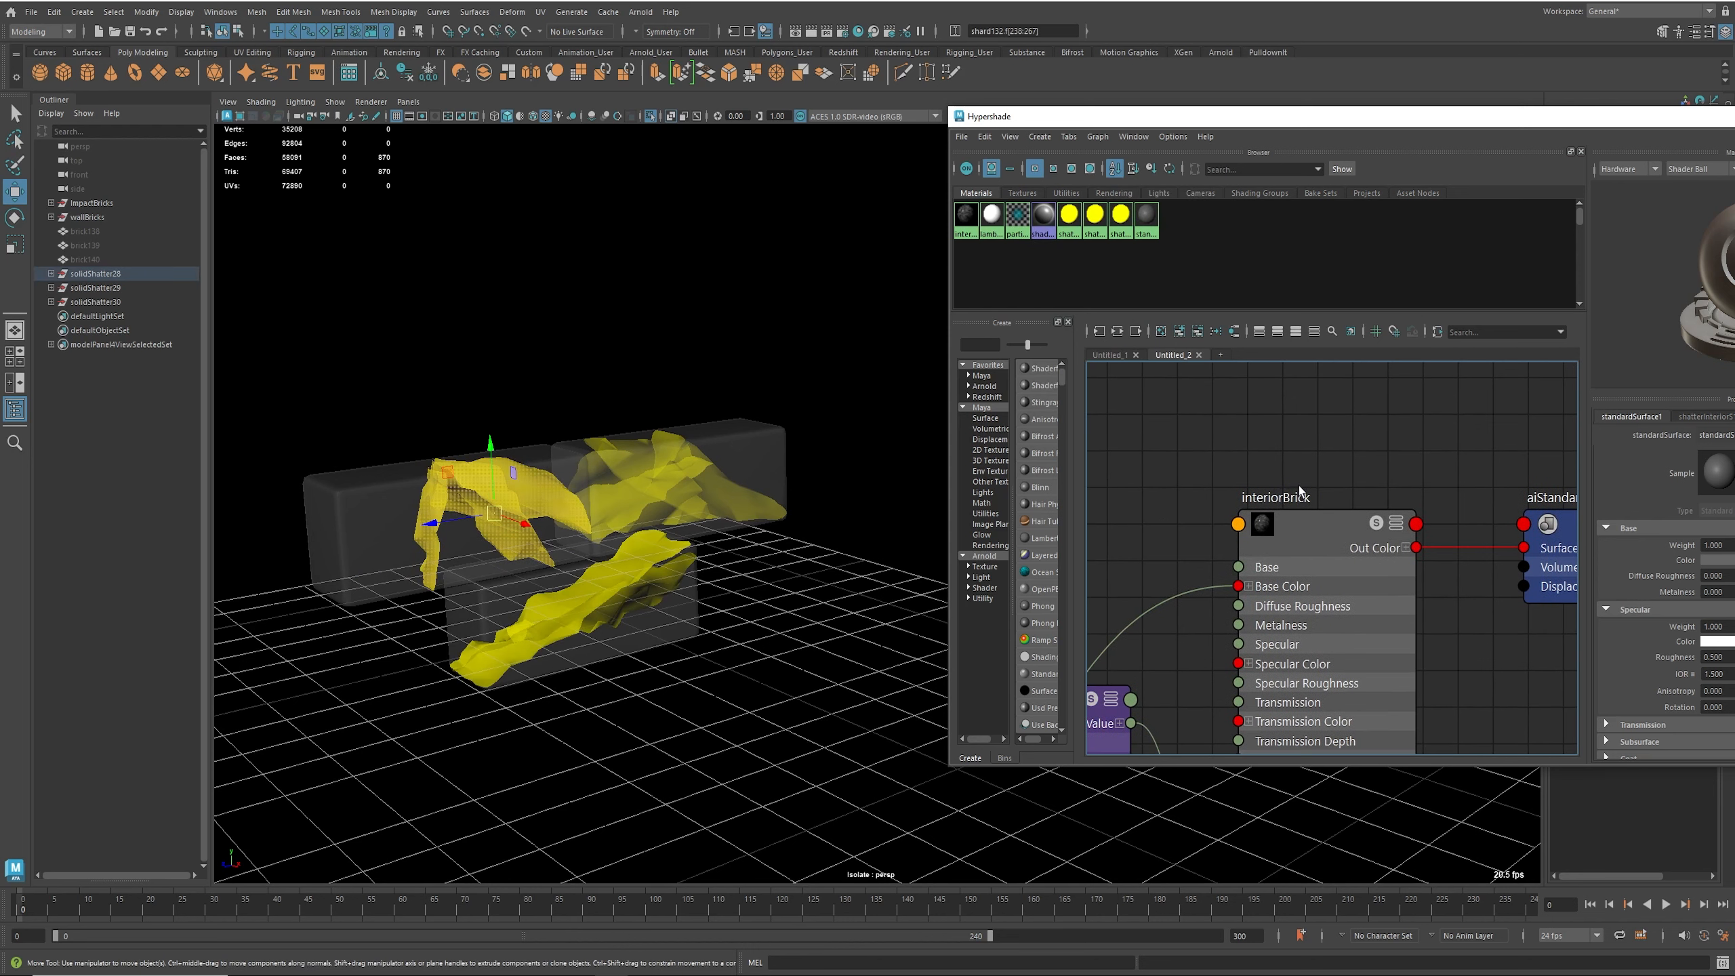
pyautogui.moveTo(1311, 513); pyautogui.dragTo(1314, 473, button='right')
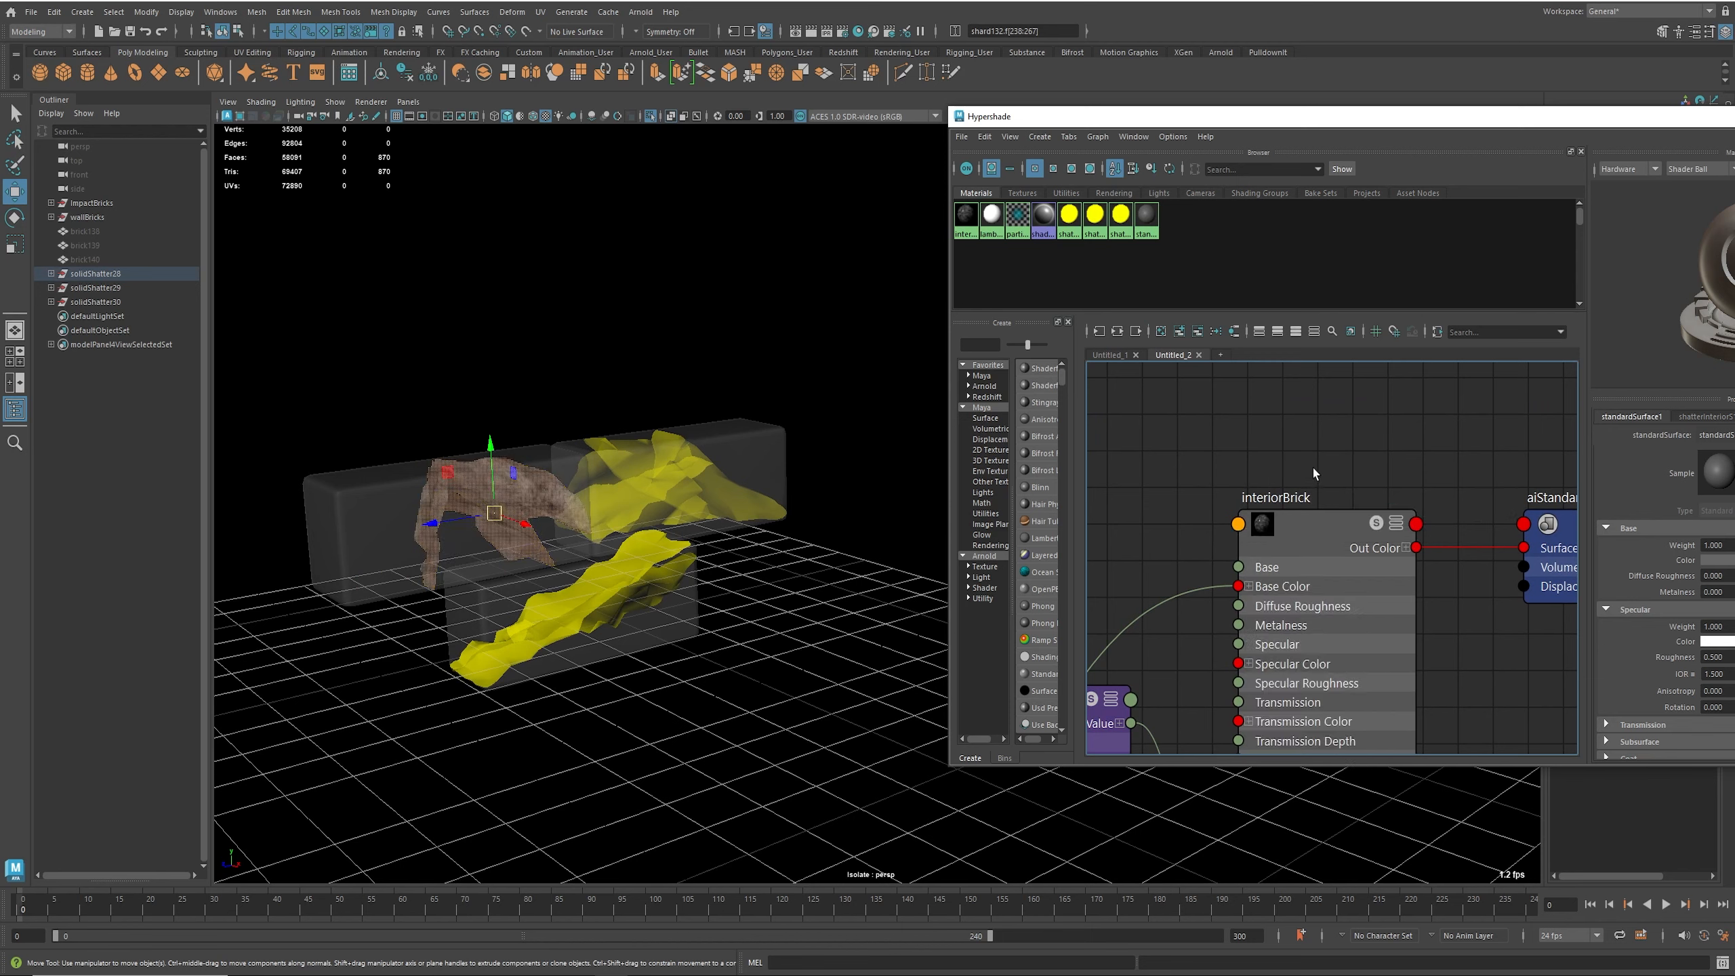
pyautogui.click(582, 369)
pyautogui.keyDown('alt'); pyautogui.moveTo(582, 370); pyautogui.dragTo(530, 462); pyautogui.keyUp('alt')
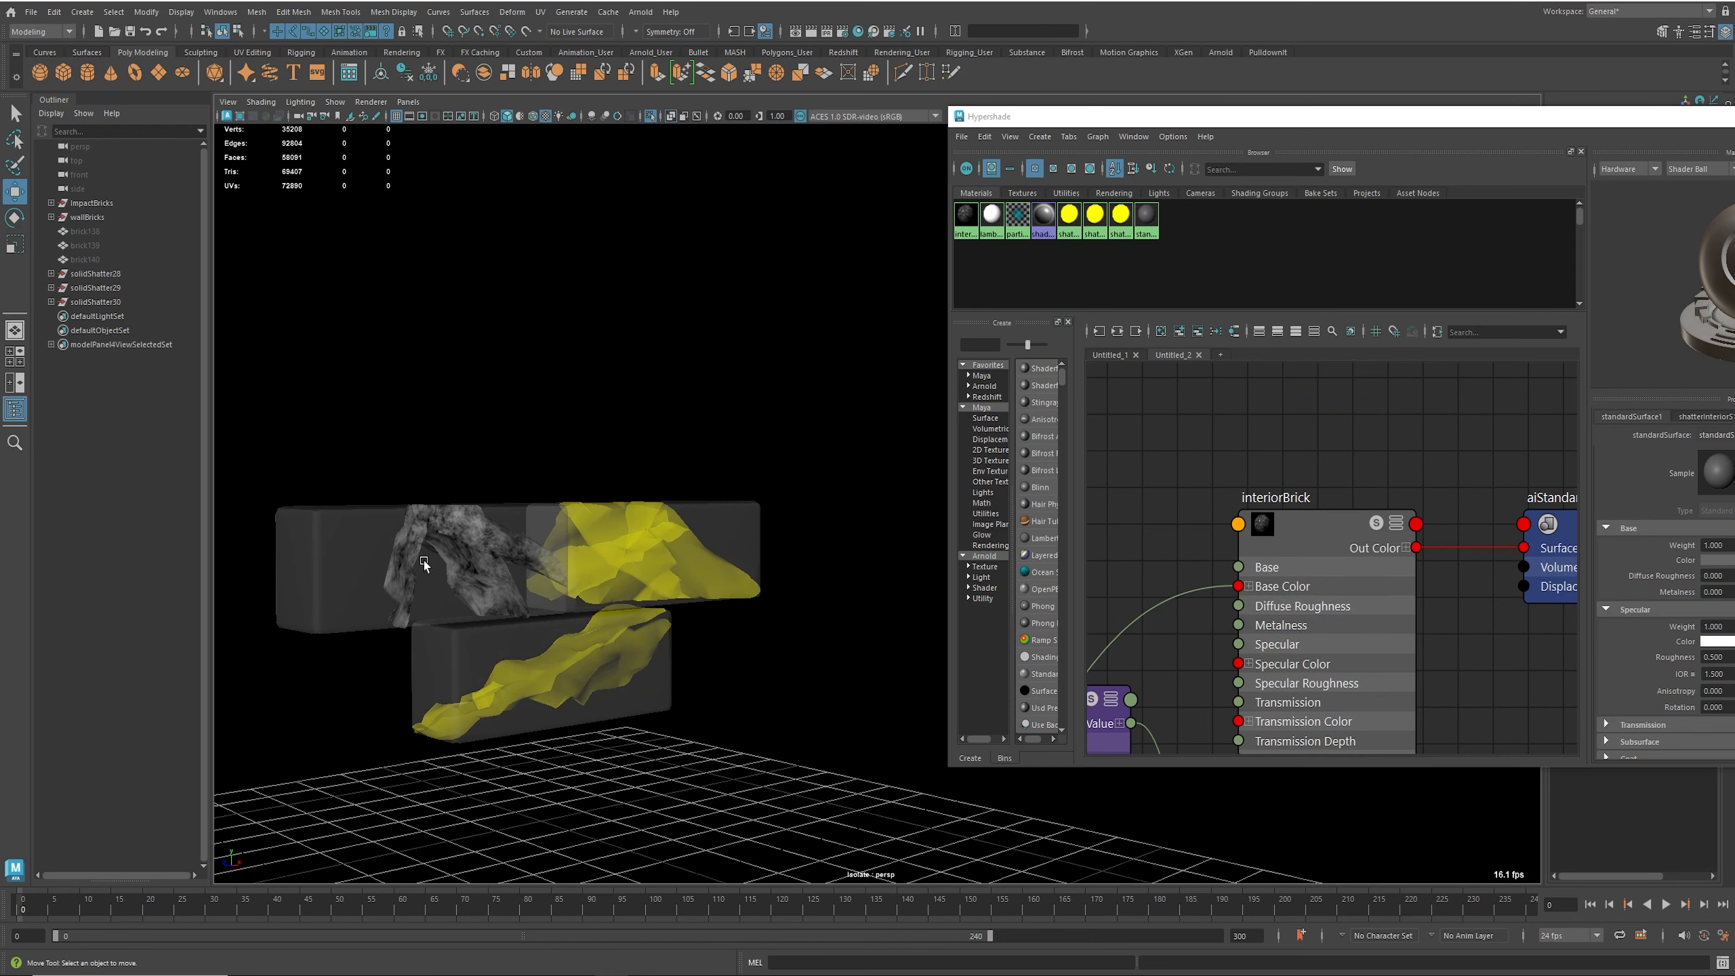
# Step: Assign interiorBrick to the faces that use the other two yellow shatter interior materials
pyautogui.moveTo(1095, 217)
pyautogui.mouseDown(button='right')
pyautogui.moveTo(1097, 253)
pyautogui.moveTo(1126, 193)
pyautogui.moveTo(1201, 216)
pyautogui.mouseUp(button='right')
pyautogui.moveTo(1300, 521); pyautogui.dragTo(1300, 484, button='right')
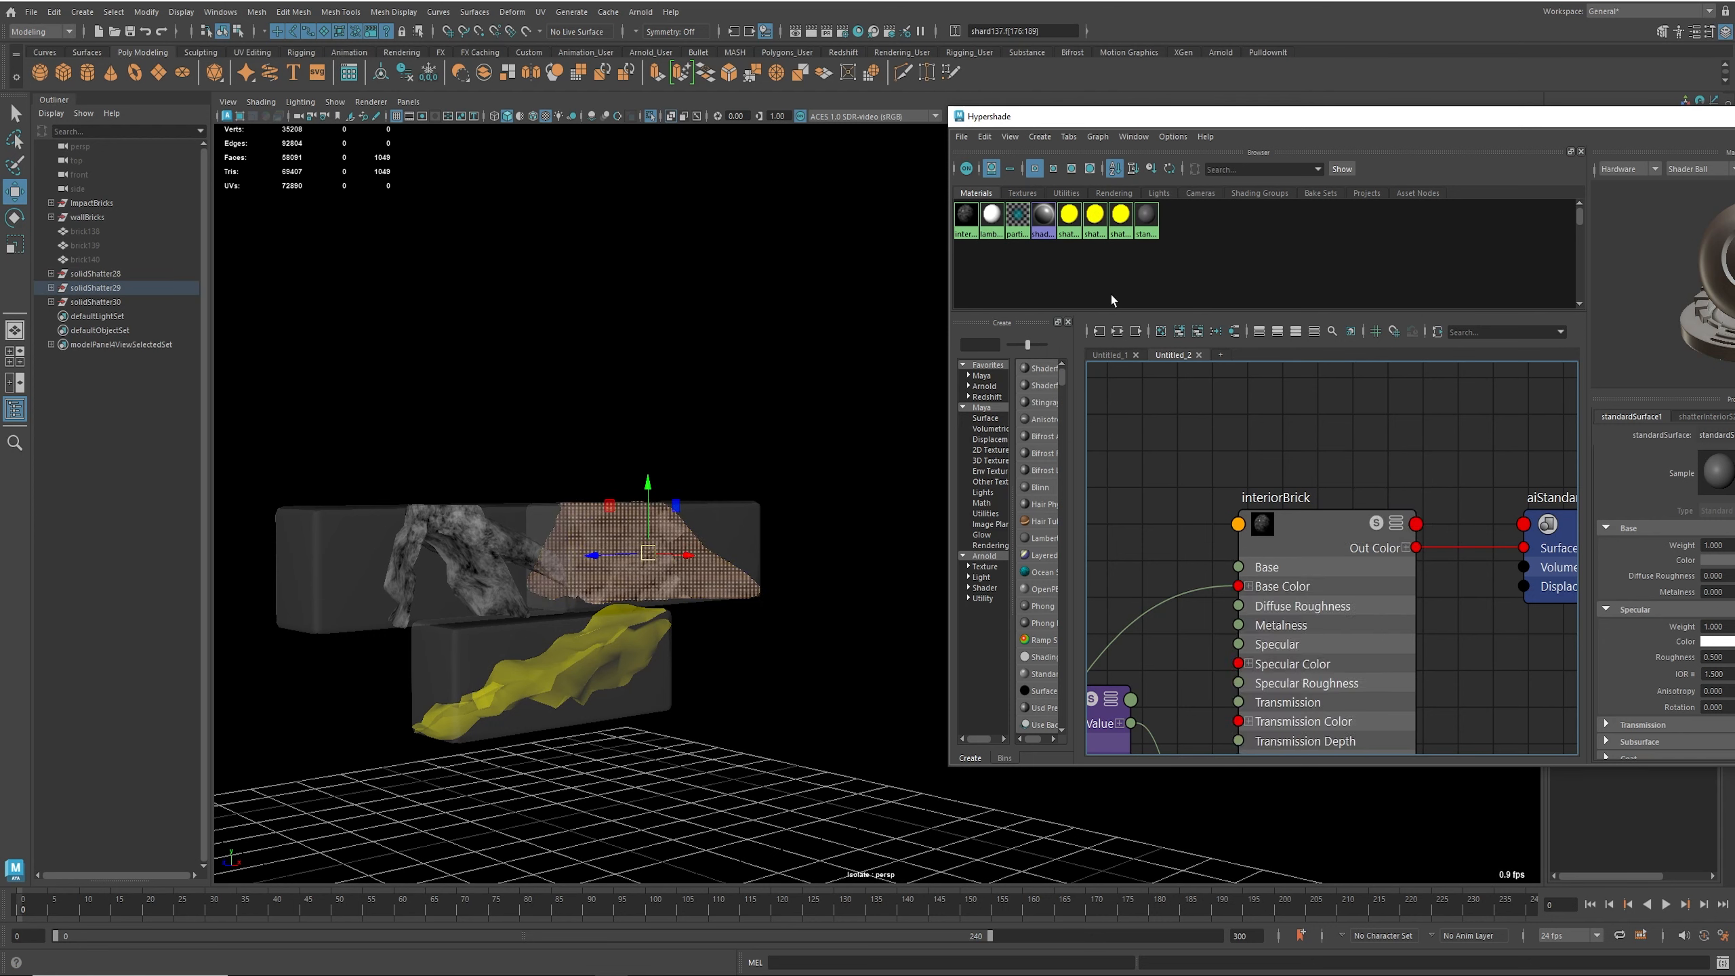
pyautogui.moveTo(1120, 217); pyautogui.dragTo(1202, 217, button='right')
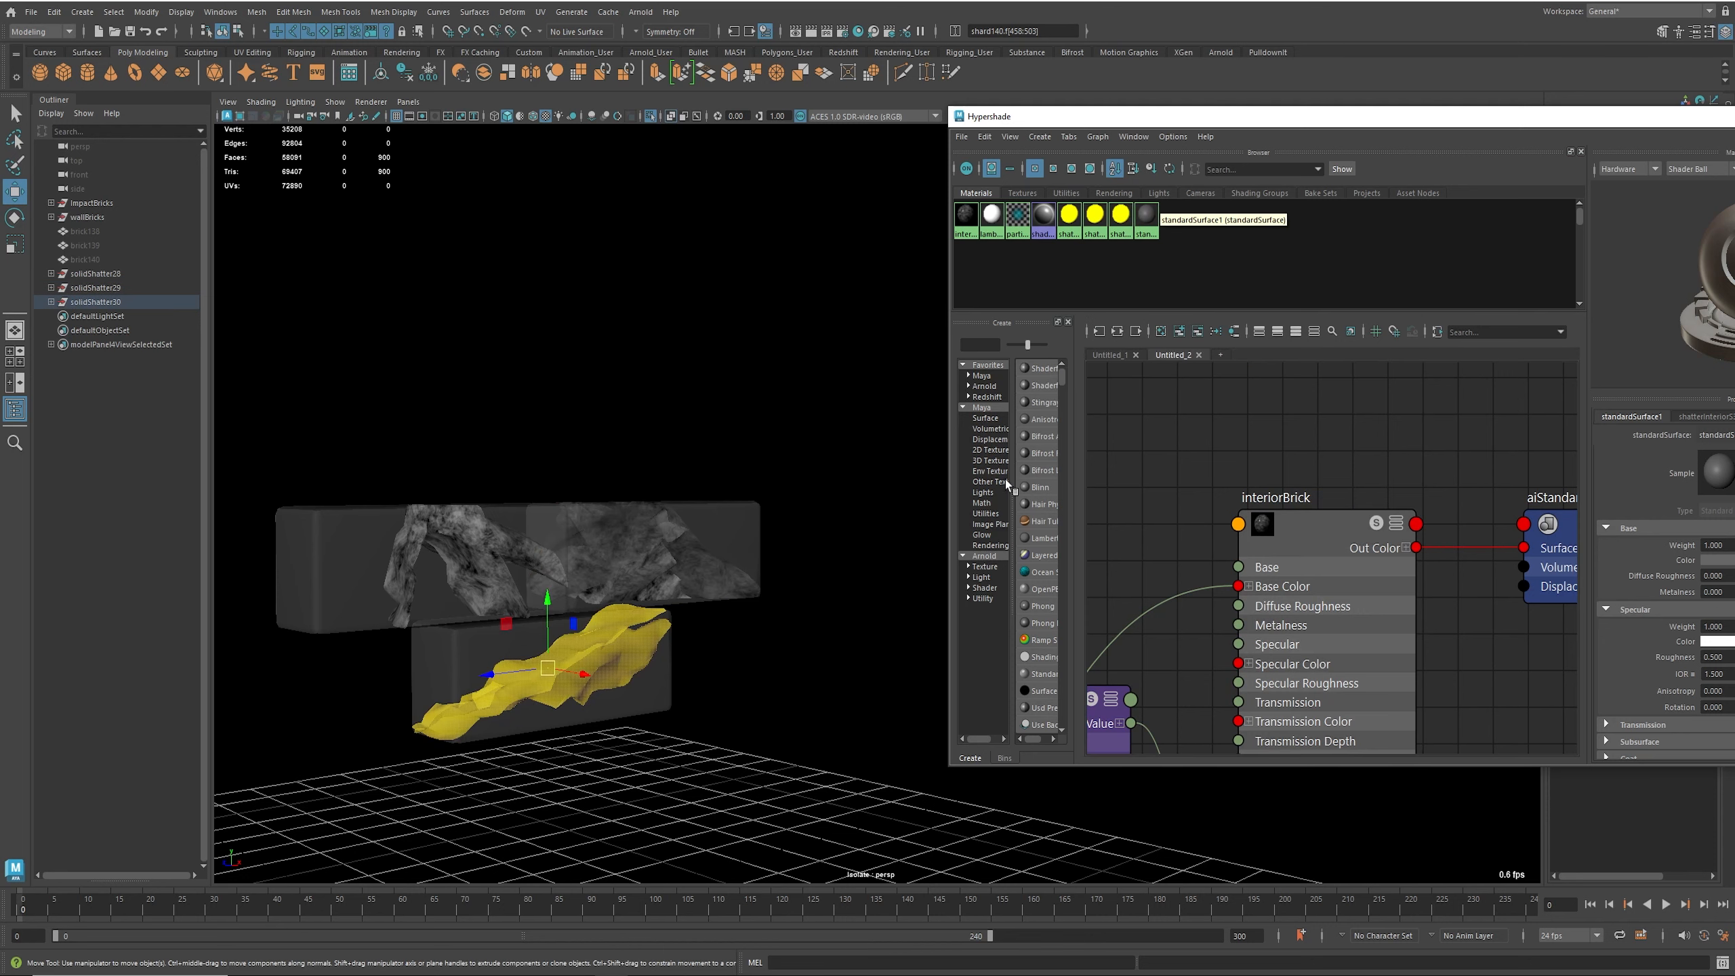
pyautogui.moveTo(1282, 529); pyautogui.dragTo(1306, 467, button='right')
pyautogui.click(763, 706)
pyautogui.moveTo(763, 706)
pyautogui.keyDown('alt'); pyautogui.mouseDown()
pyautogui.moveTo(728, 729)
pyautogui.moveTo(771, 628)
pyautogui.moveTo(652, 688)
pyautogui.moveTo(711, 771)
pyautogui.mouseUp(); pyautogui.keyUp('alt')
# Step: Pull a shard out of the lower brick and turn off X-ray shading to inspect its textured interior
pyautogui.click(649, 684)
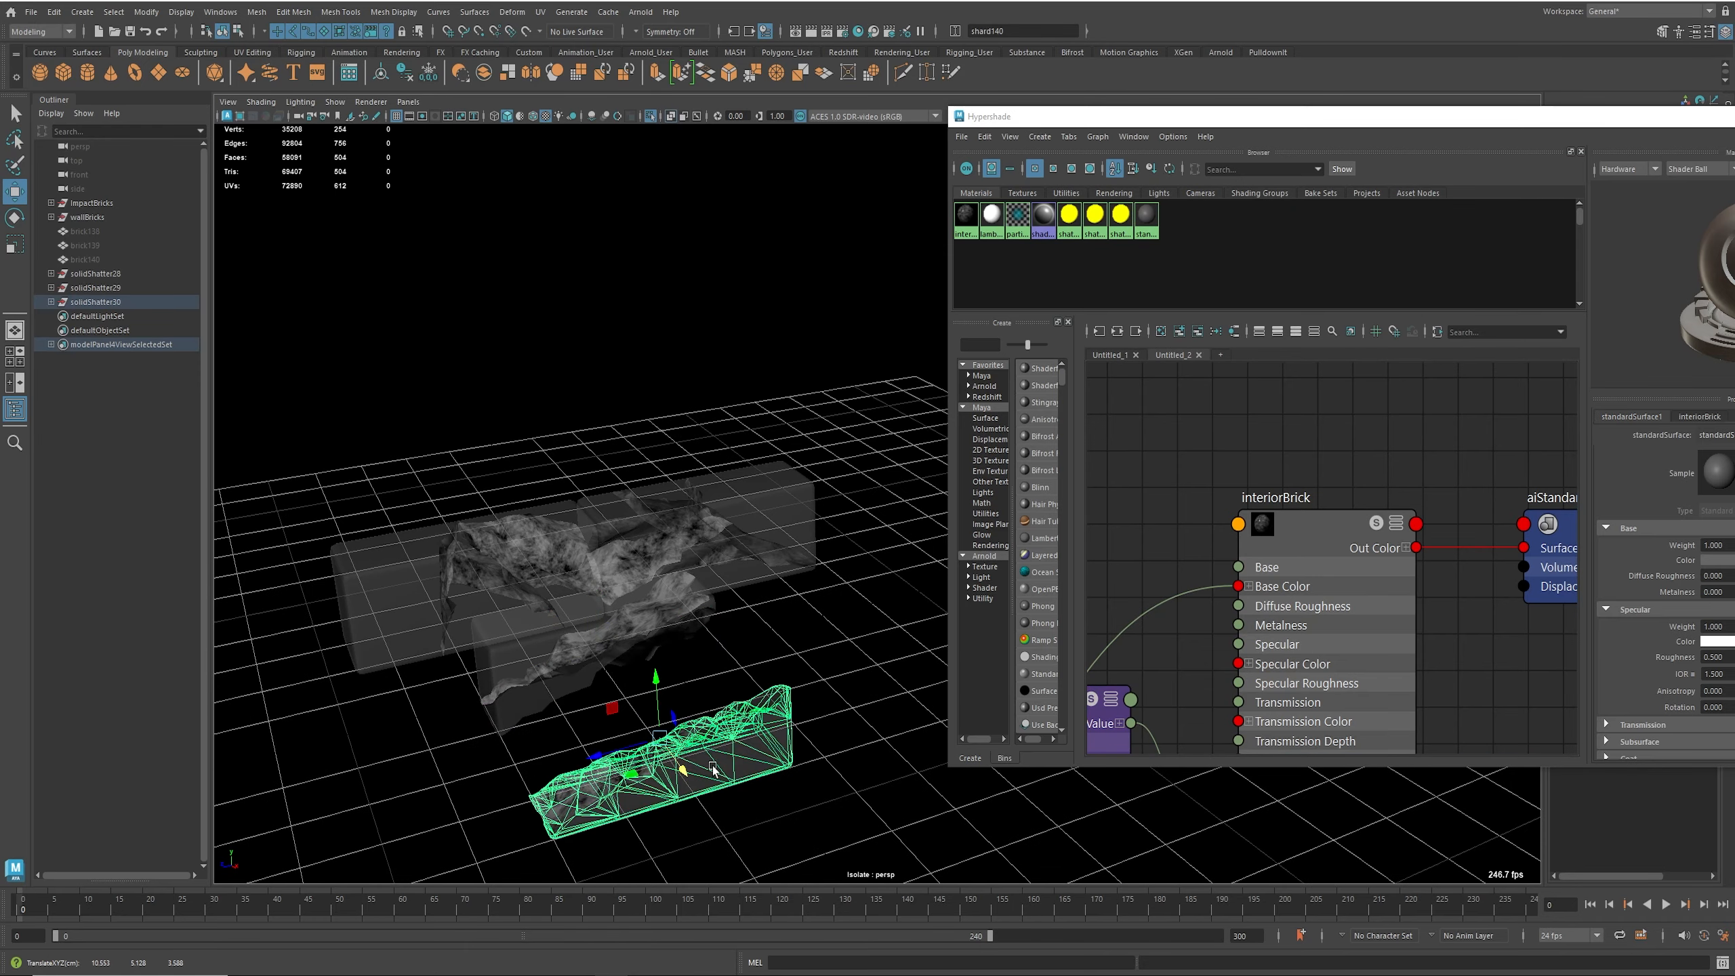
pyautogui.click(258, 104)
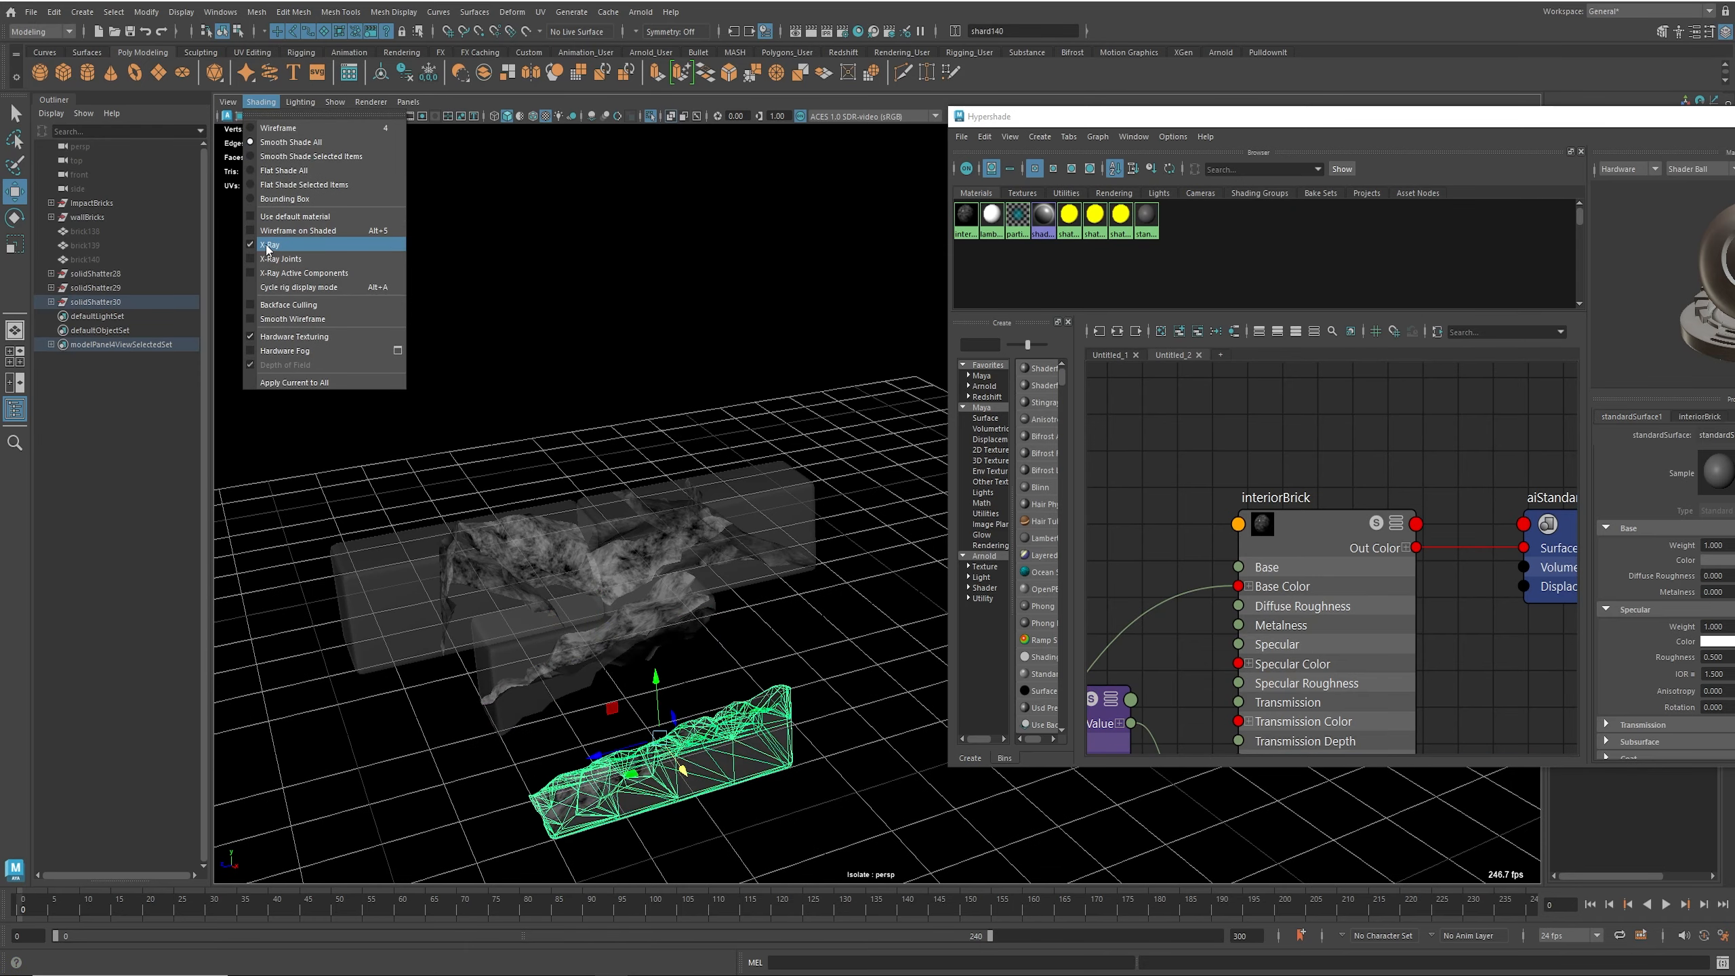
pyautogui.click(265, 246)
pyautogui.keyDown('alt'); pyautogui.moveTo(682, 609); pyautogui.dragTo(738, 623); pyautogui.keyUp('alt')
pyautogui.click(739, 623)
pyautogui.keyDown('alt'); pyautogui.moveTo(765, 616); pyautogui.dragTo(748, 405, button='middle'); pyautogui.keyUp('alt')
pyautogui.moveTo(671, 502)
pyautogui.keyDown('alt'); pyautogui.mouseDown()
pyautogui.moveTo(720, 512)
pyautogui.moveTo(655, 514)
pyautogui.mouseUp(); pyautogui.keyUp('alt')
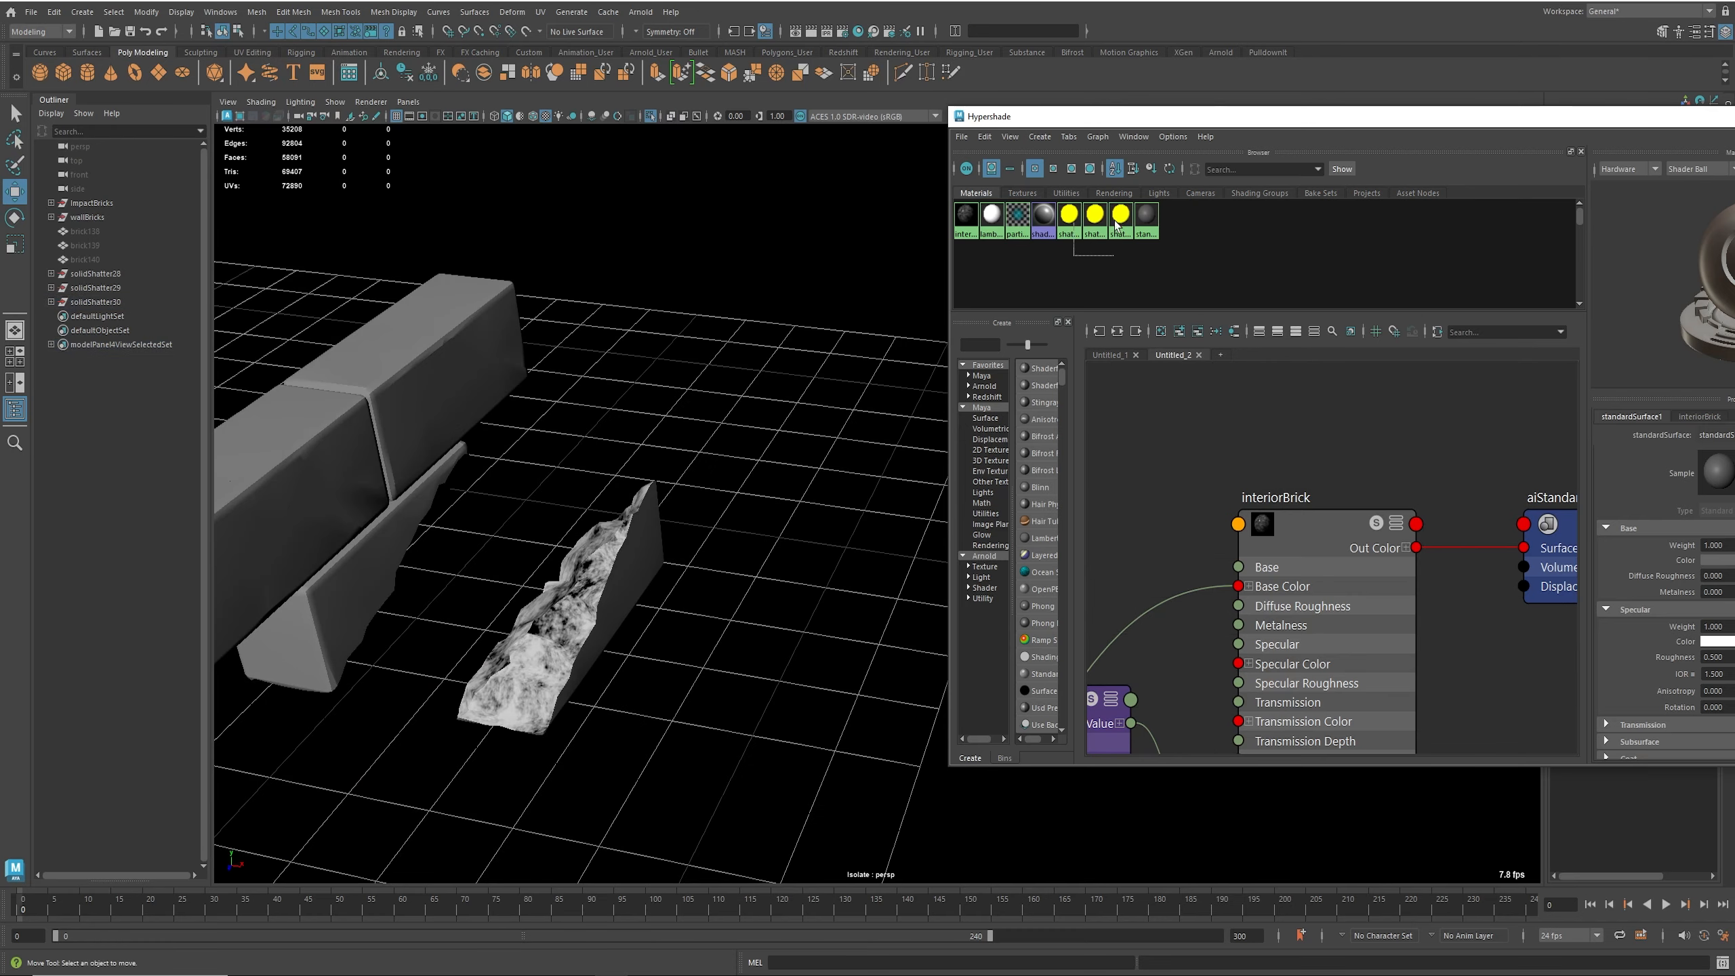
# Step: Delete the three unused yellow shatter interior materials from the Hypershade
pyautogui.moveTo(1117, 226); pyautogui.dragTo(1120, 227)
pyautogui.press('Delete')
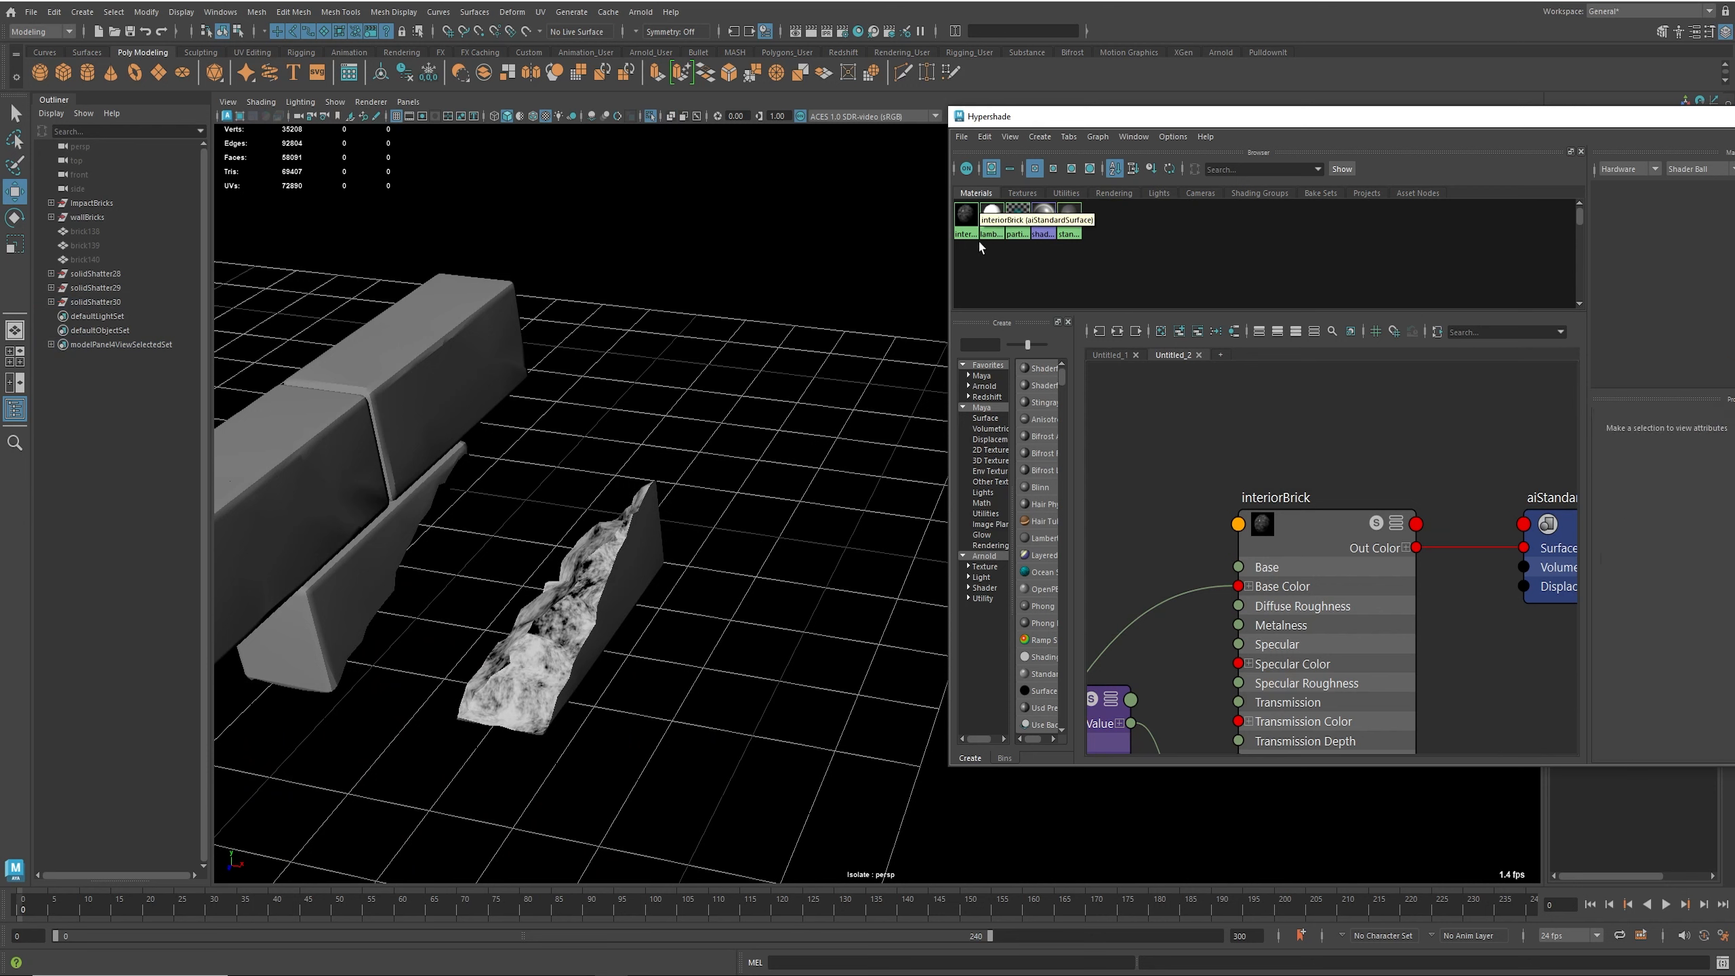
pyautogui.moveTo(975, 216); pyautogui.dragTo(580, 372, button='middle')
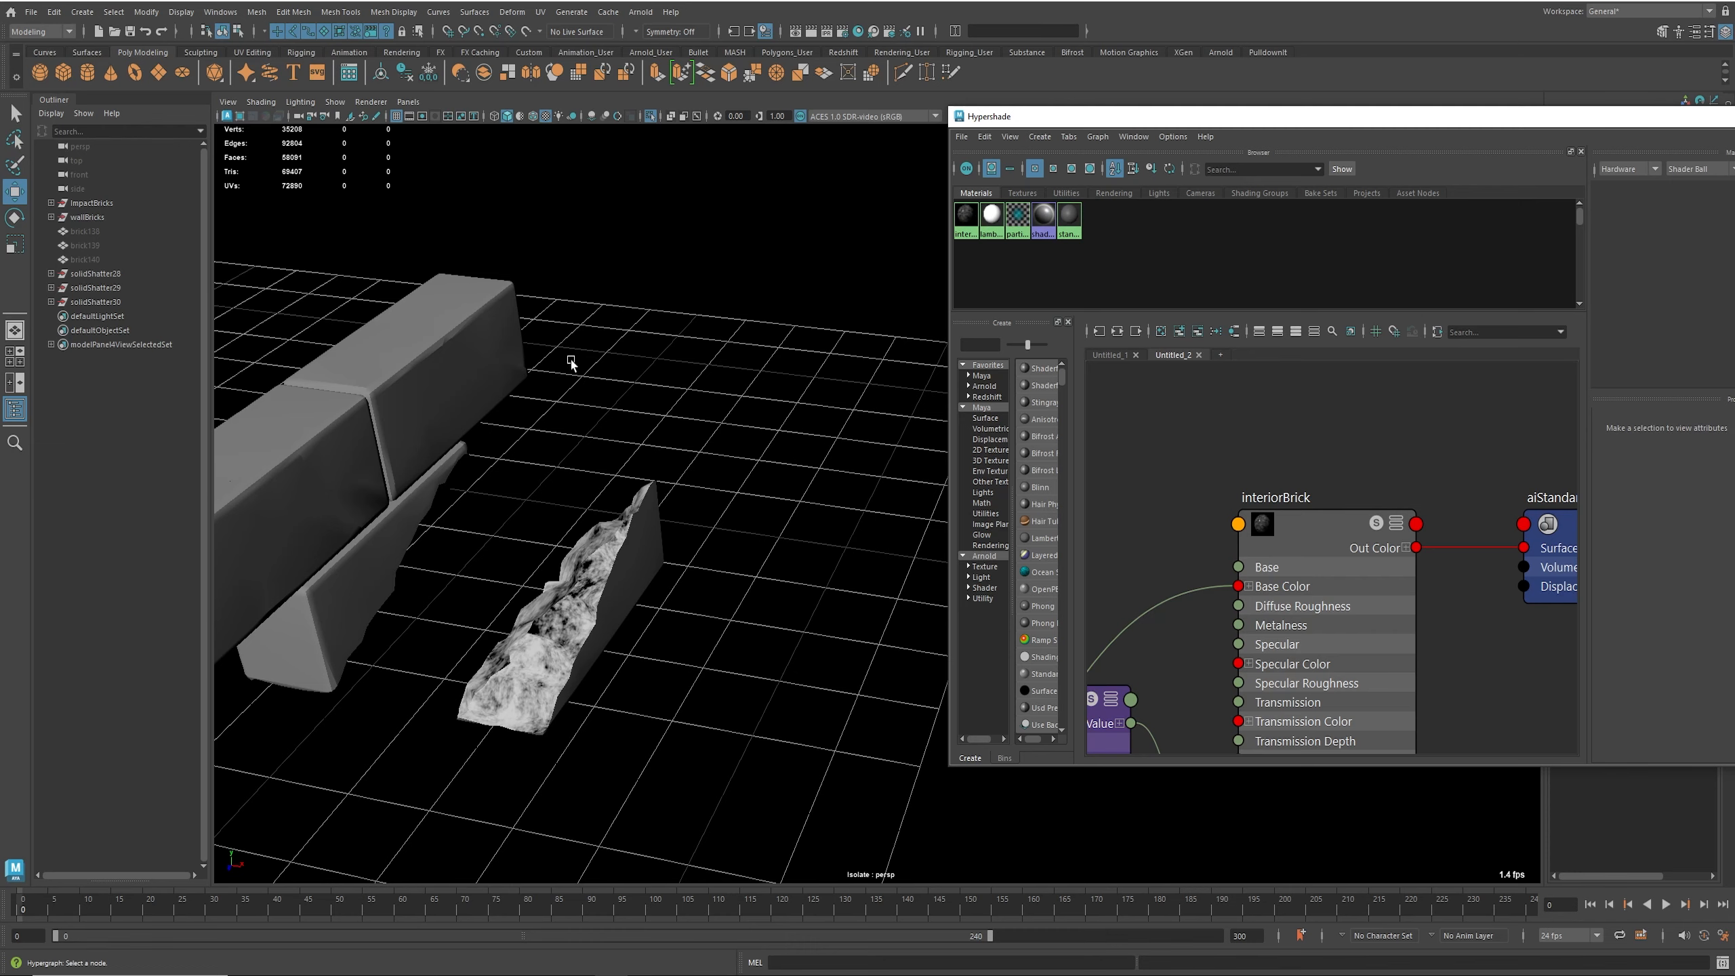
# Step: Set the pulled-out shard's Translate X to 0 and close the shatter effect options
pyautogui.click(572, 602)
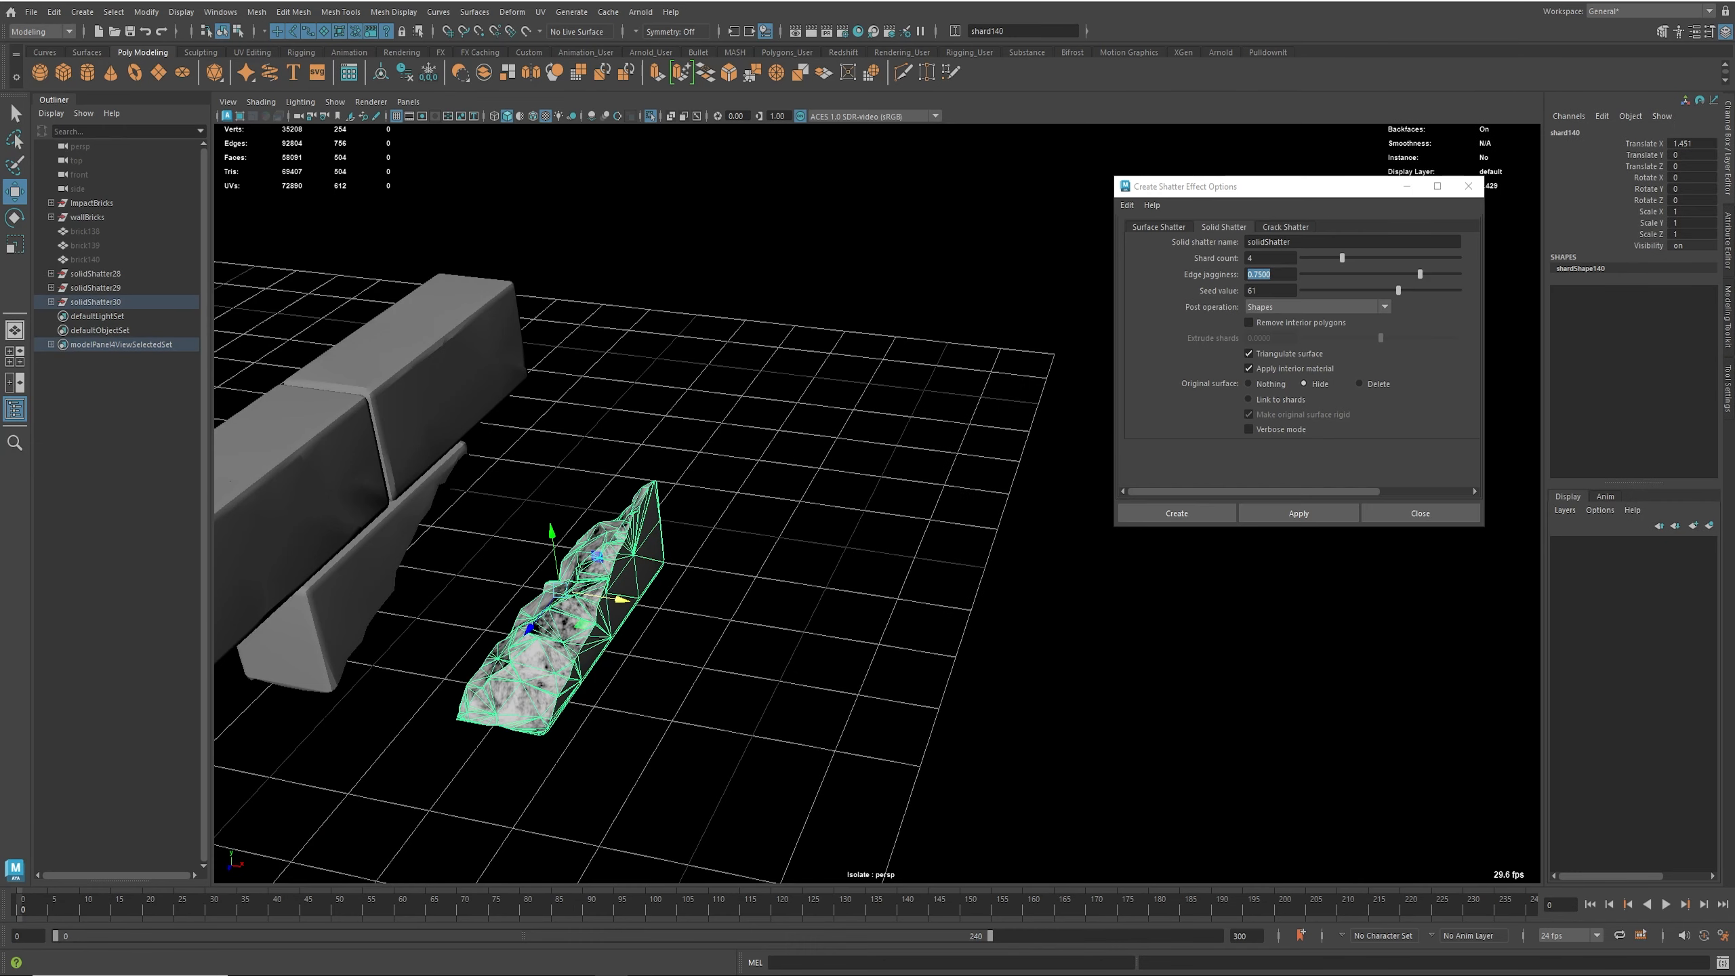
pyautogui.click(1704, 134)
pyautogui.press('Return')
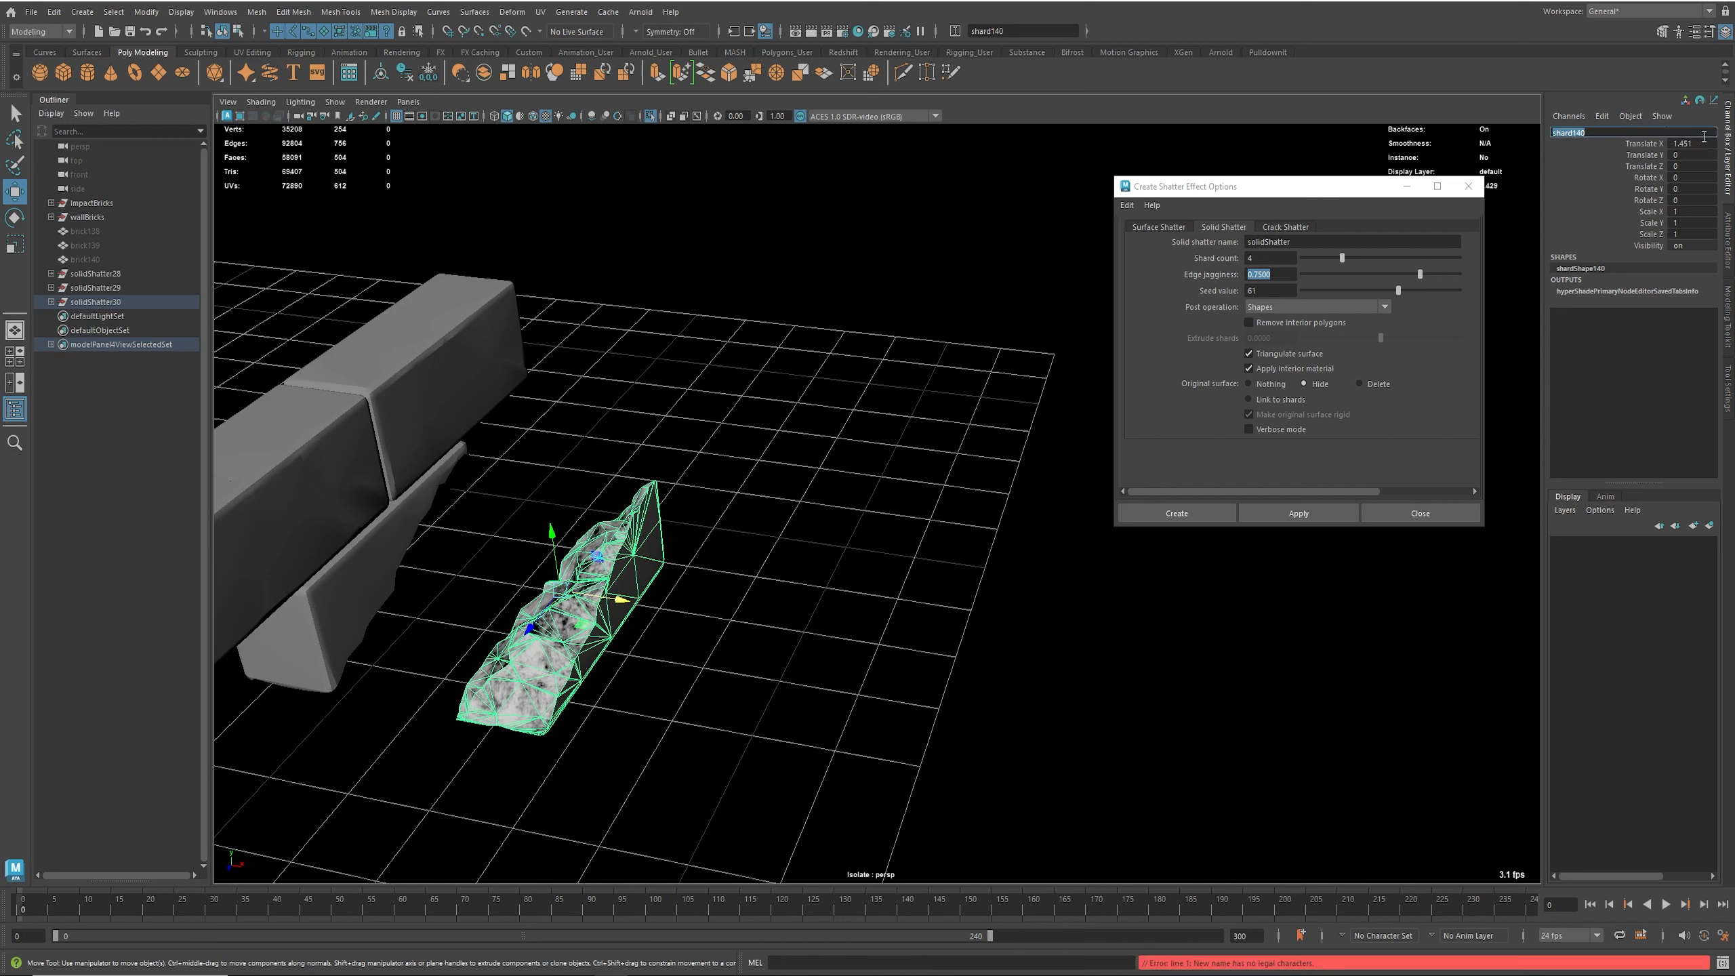
pyautogui.doubleClick(1704, 145)
pyautogui.write('0')
pyautogui.press('Return')
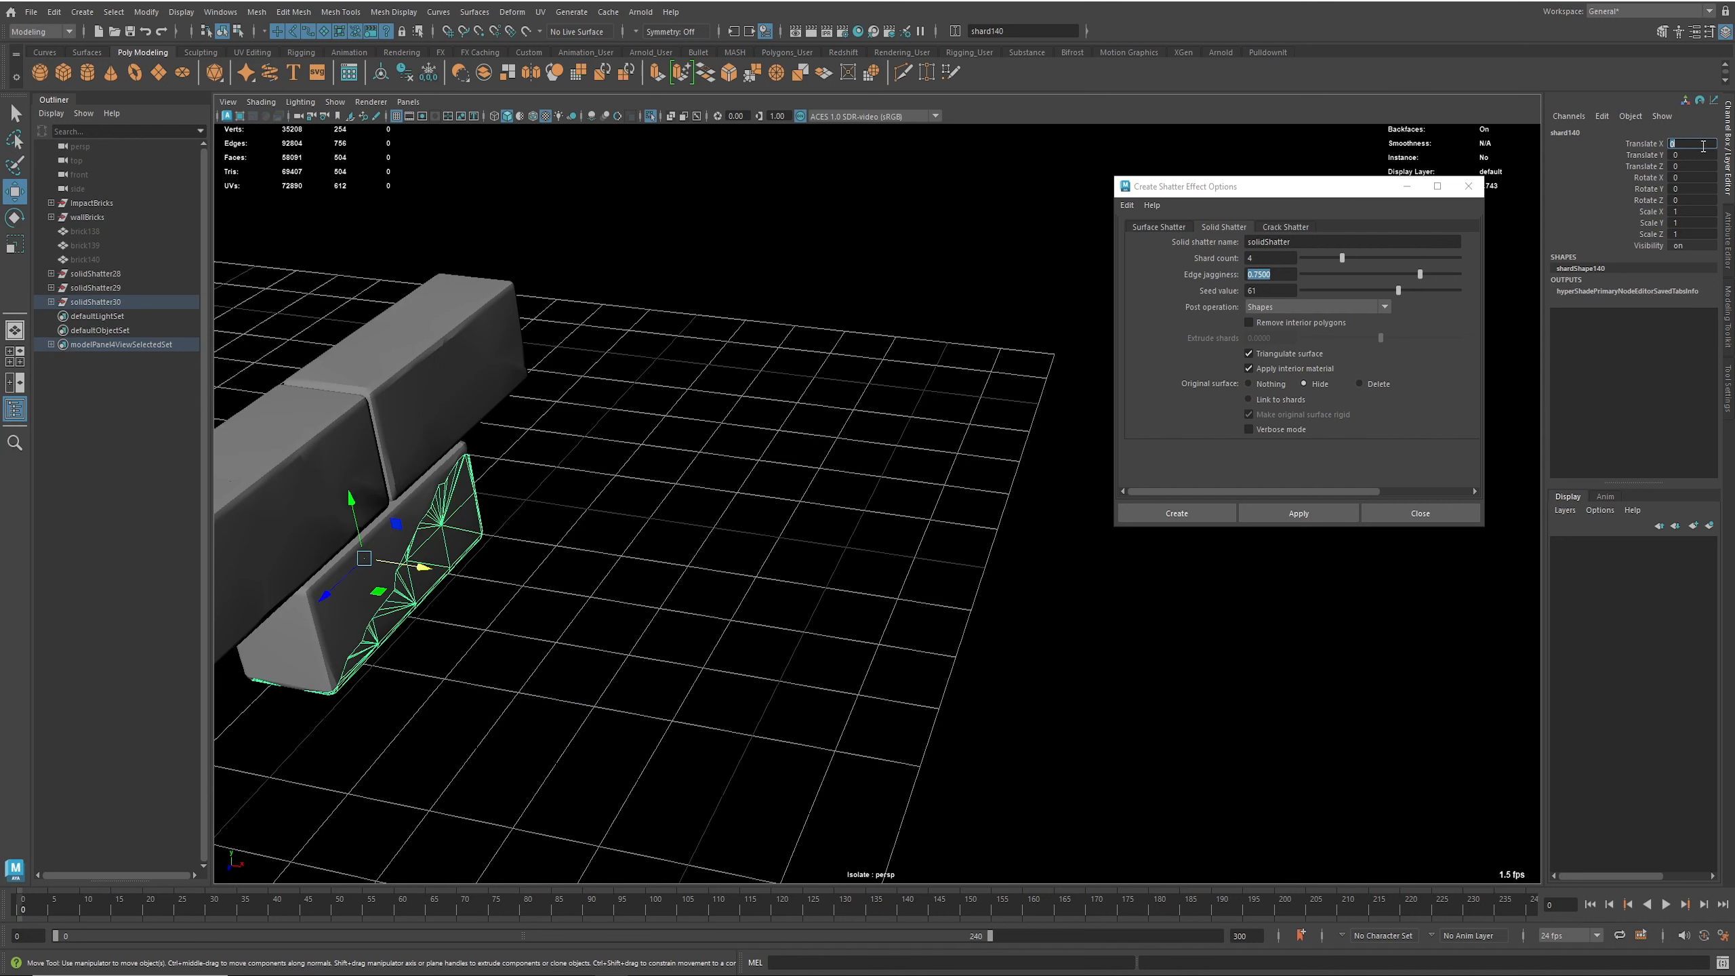
pyautogui.click(1469, 190)
# Step: End the viewport isolation and delete the three solidShatter groups
pyautogui.keyDown('alt'); pyautogui.moveTo(868, 471); pyautogui.dragTo(635, 478, button='right'); pyautogui.keyUp('alt')
pyautogui.keyDown('alt'); pyautogui.moveTo(635, 478); pyautogui.dragTo(823, 477, button='middle'); pyautogui.keyUp('alt')
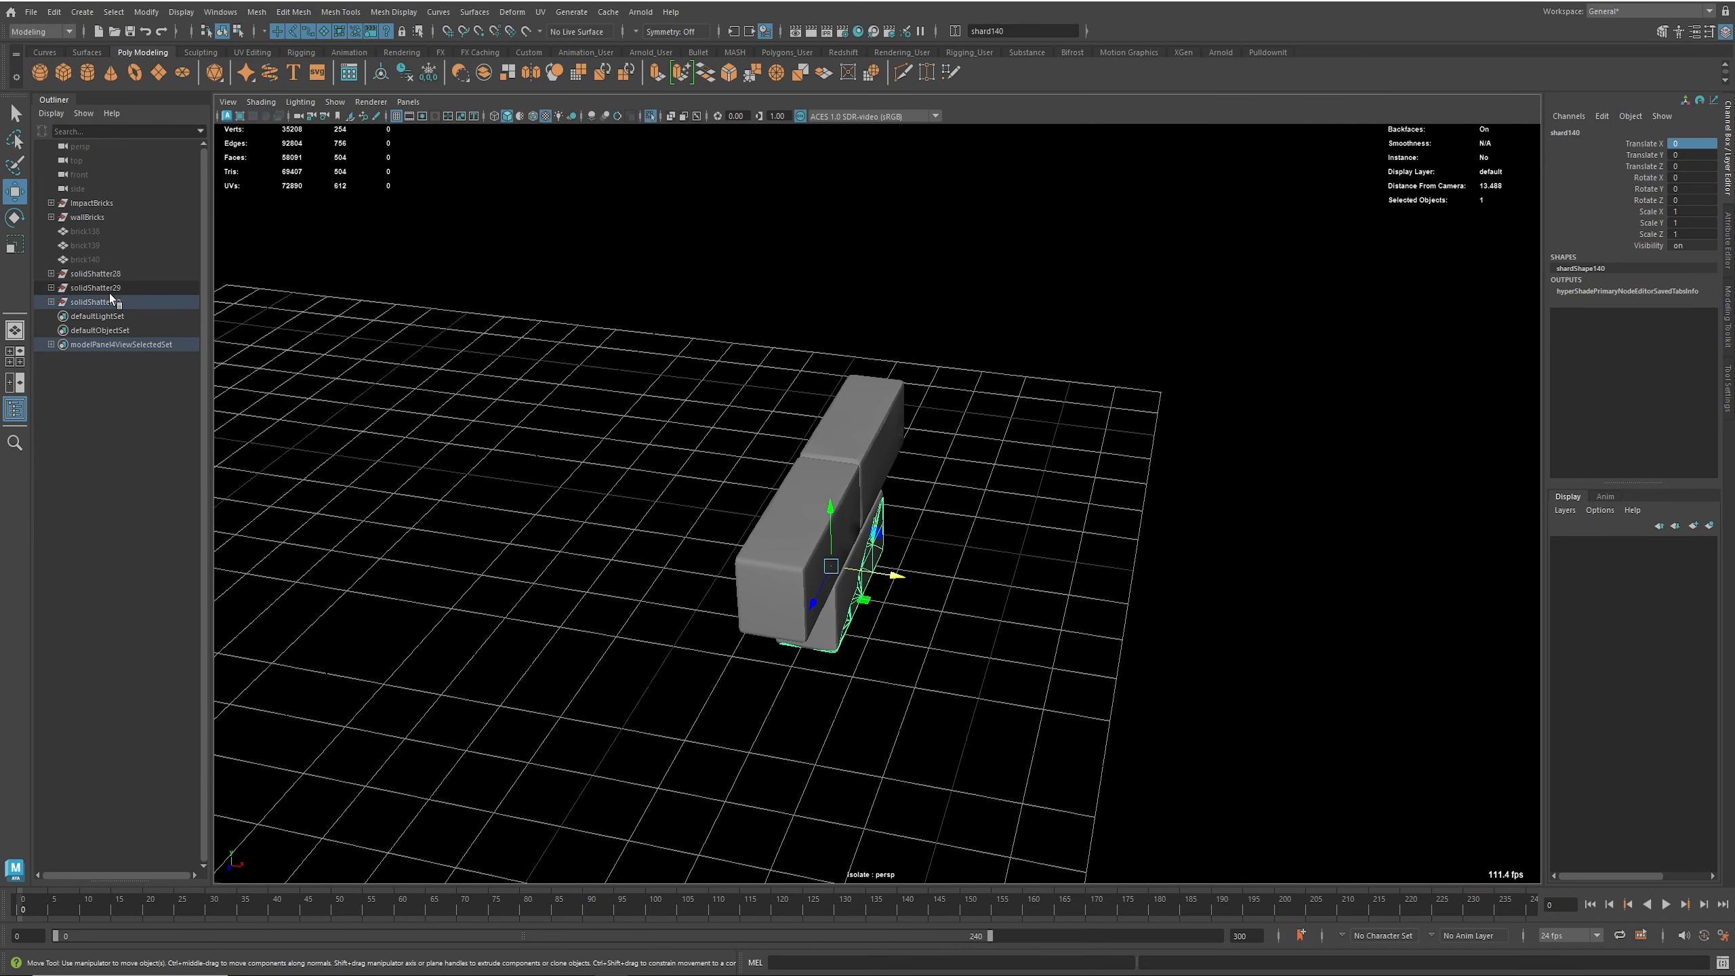
pyautogui.hotkey('ctrl', '1')
pyautogui.keyDown('alt'); pyautogui.moveTo(805, 543); pyautogui.dragTo(980, 743); pyautogui.keyUp('alt')
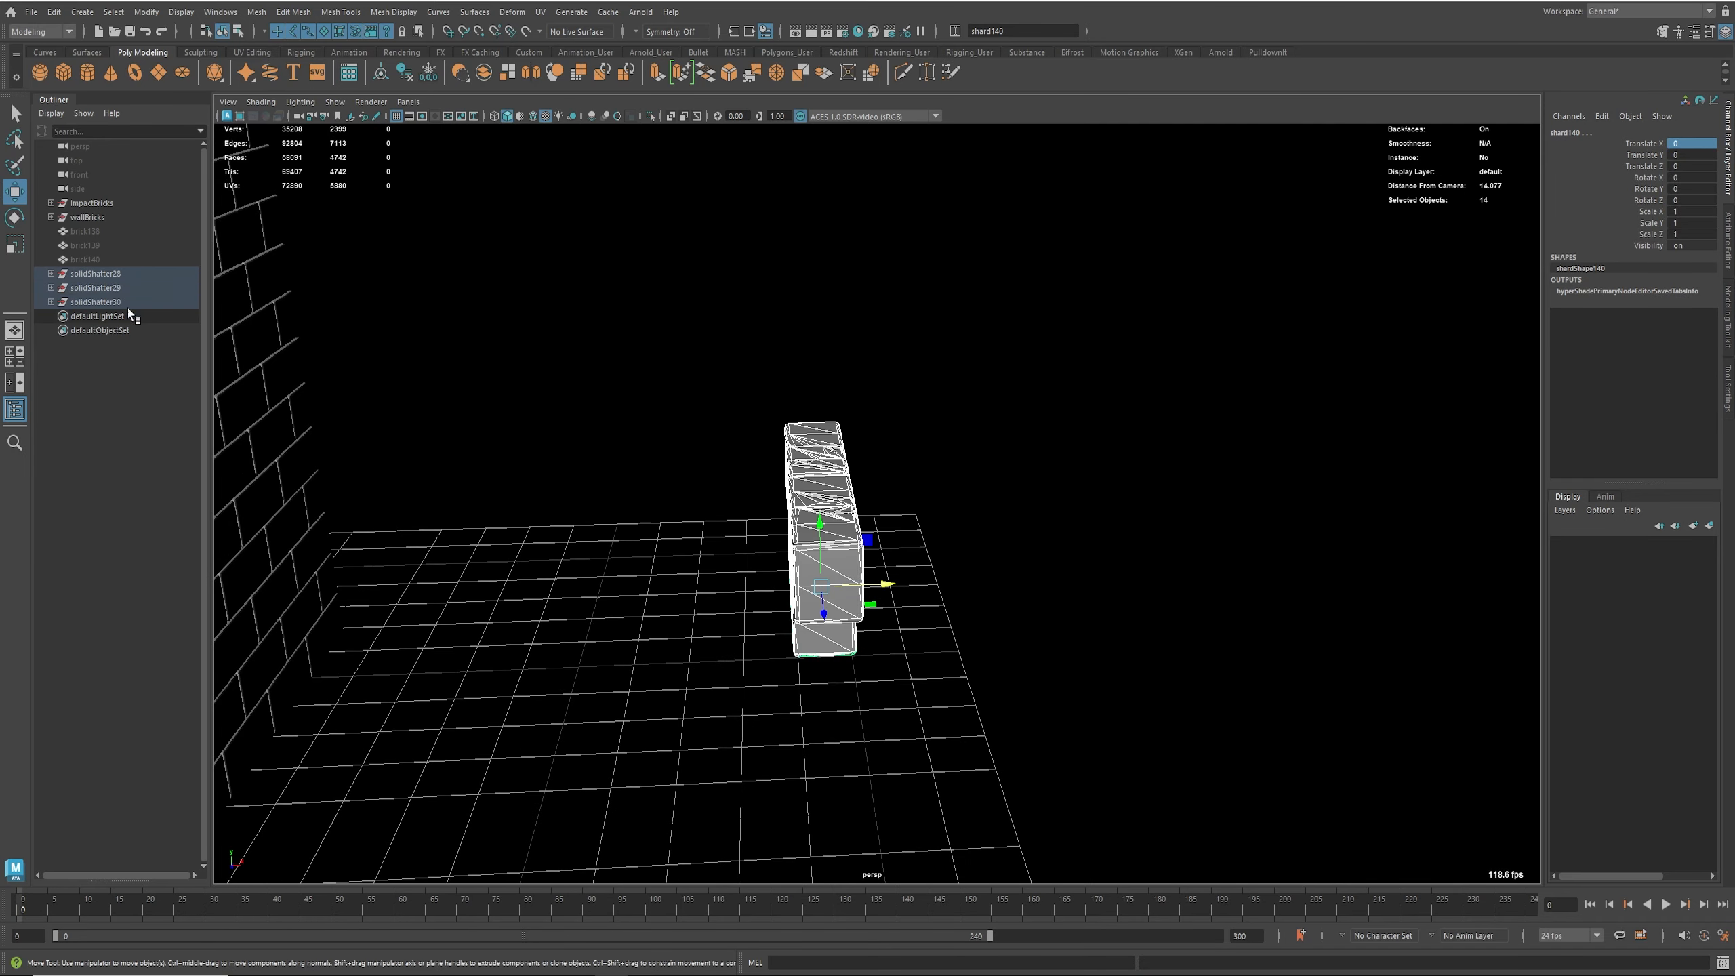
pyautogui.moveTo(111, 273); pyautogui.dragTo(111, 302)
pyautogui.press('Delete')
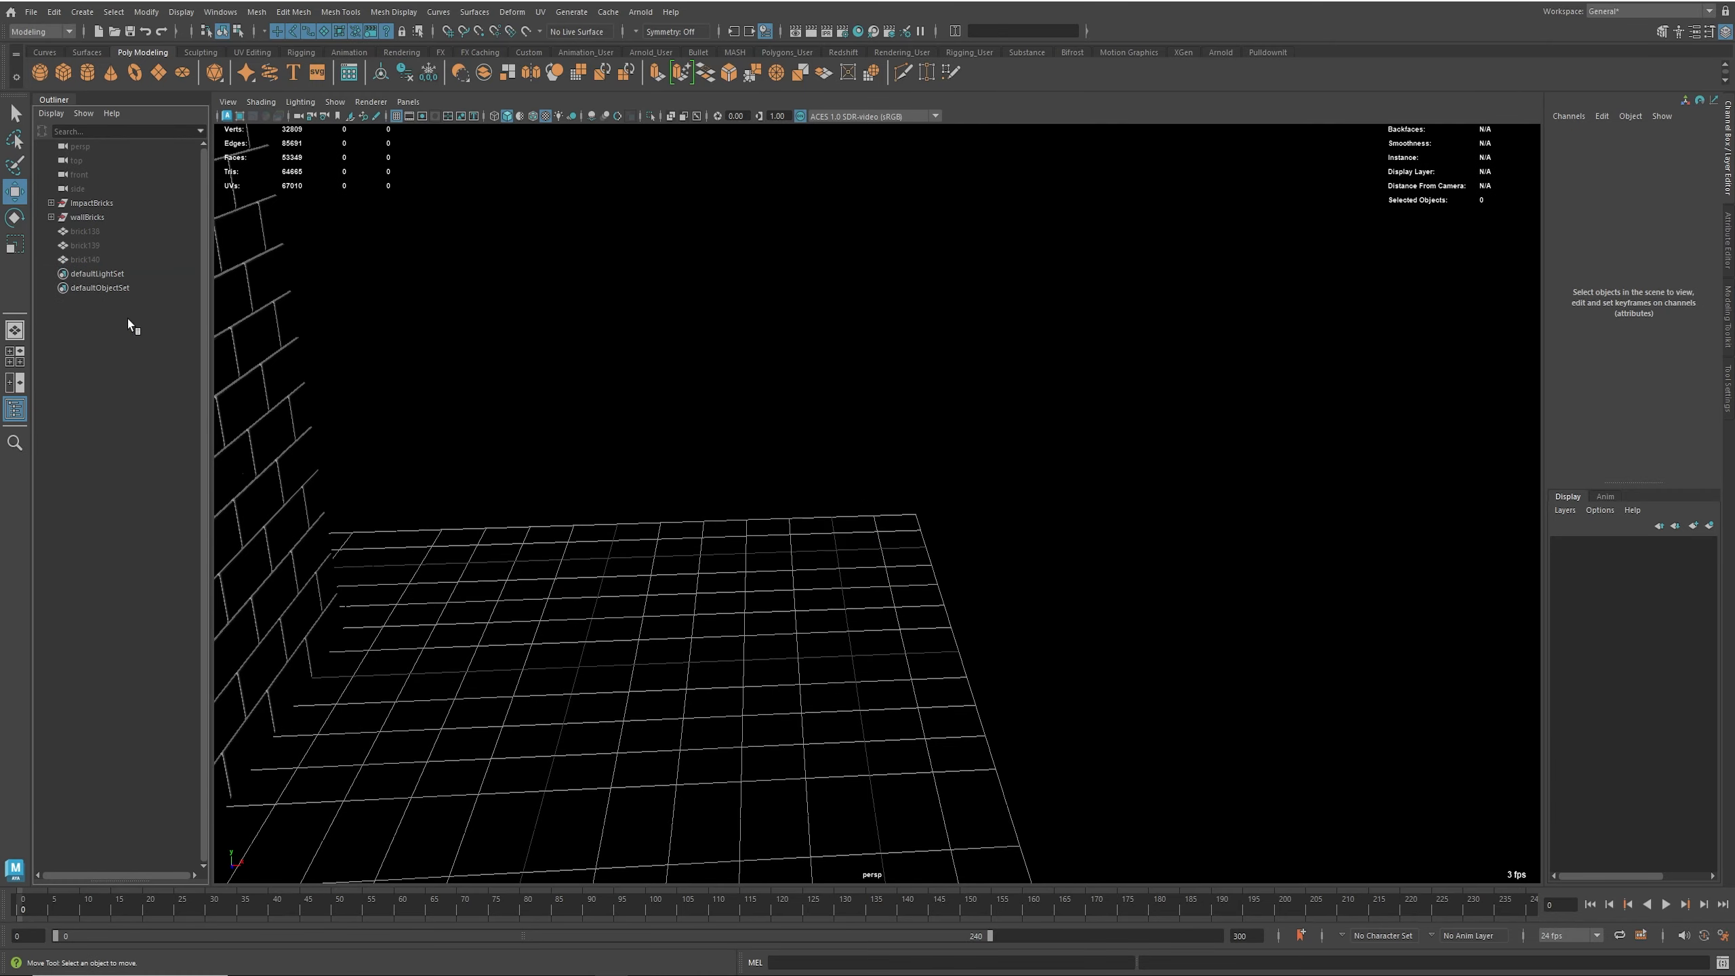
# Step: Turn on X-ray shading to view the fractured bricks inside the whole wall
pyautogui.keyDown('alt'); pyautogui.moveTo(597, 573); pyautogui.dragTo(865, 368); pyautogui.keyUp('alt')
pyautogui.keyDown('alt'); pyautogui.moveTo(920, 422); pyautogui.dragTo(552, 376, button='right'); pyautogui.keyUp('alt')
pyautogui.keyDown('alt'); pyautogui.moveTo(552, 376); pyautogui.dragTo(953, 537); pyautogui.keyUp('alt')
pyautogui.click(261, 101)
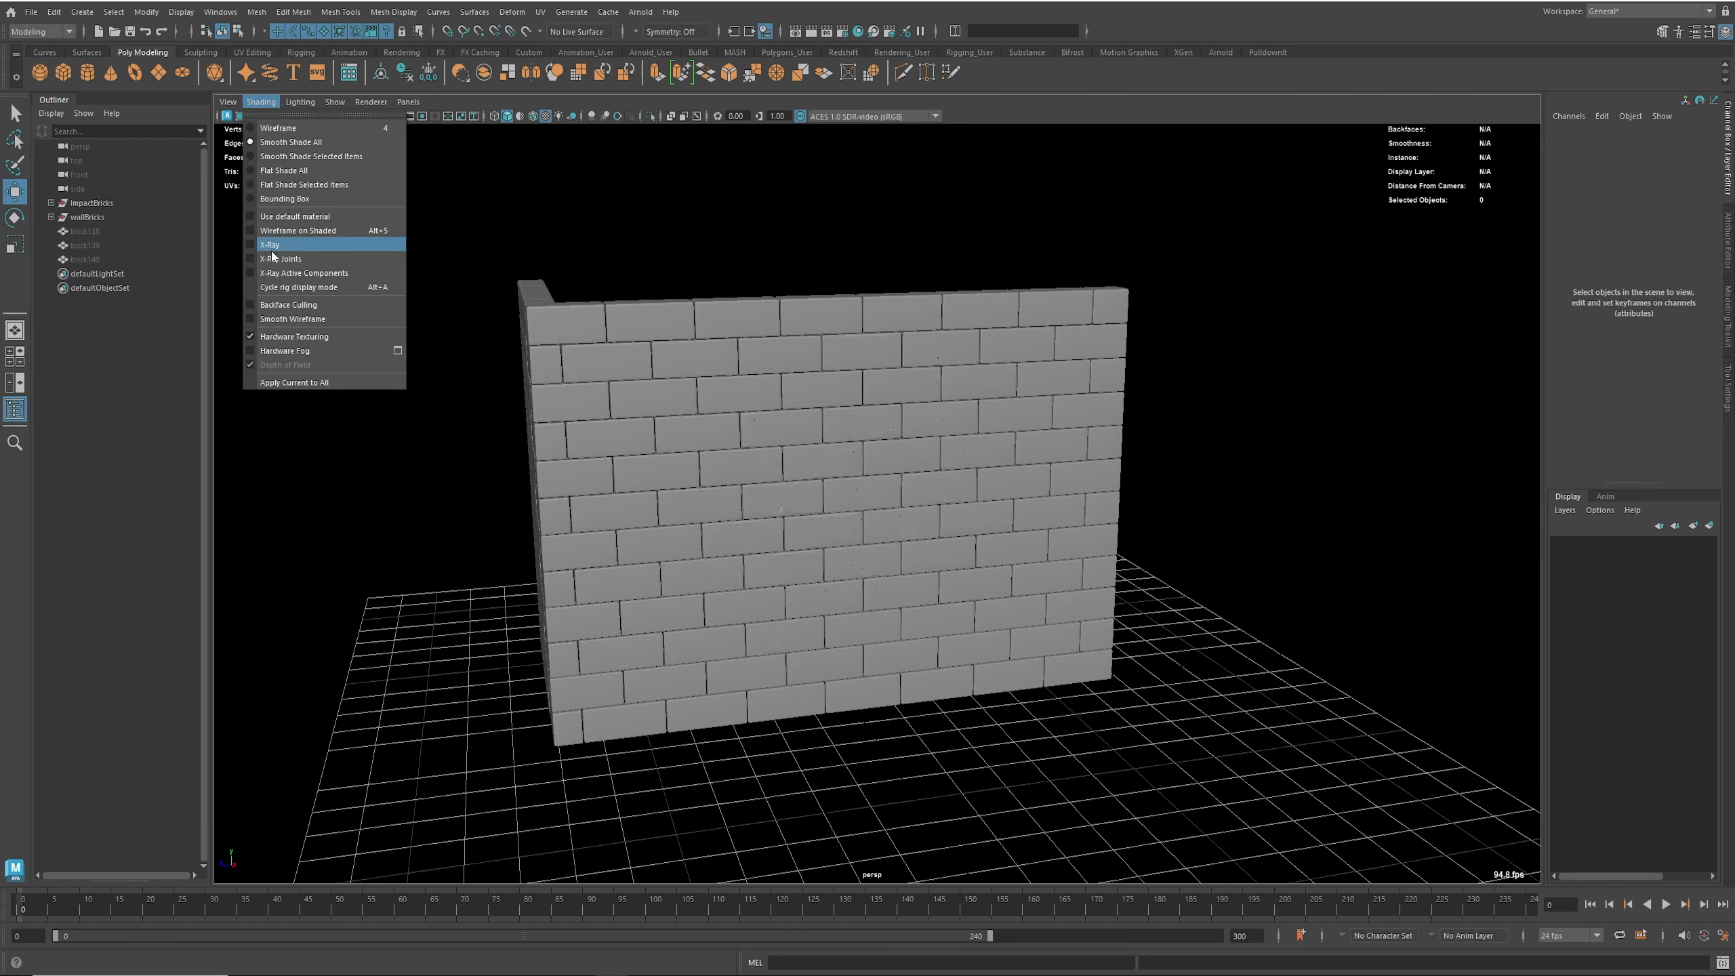
pyautogui.click(280, 246)
pyautogui.keyDown('alt'); pyautogui.moveTo(720, 522); pyautogui.dragTo(672, 516); pyautogui.keyUp('alt')
pyautogui.keyDown('alt'); pyautogui.moveTo(673, 517); pyautogui.dragTo(704, 643, button='right'); pyautogui.keyUp('alt')
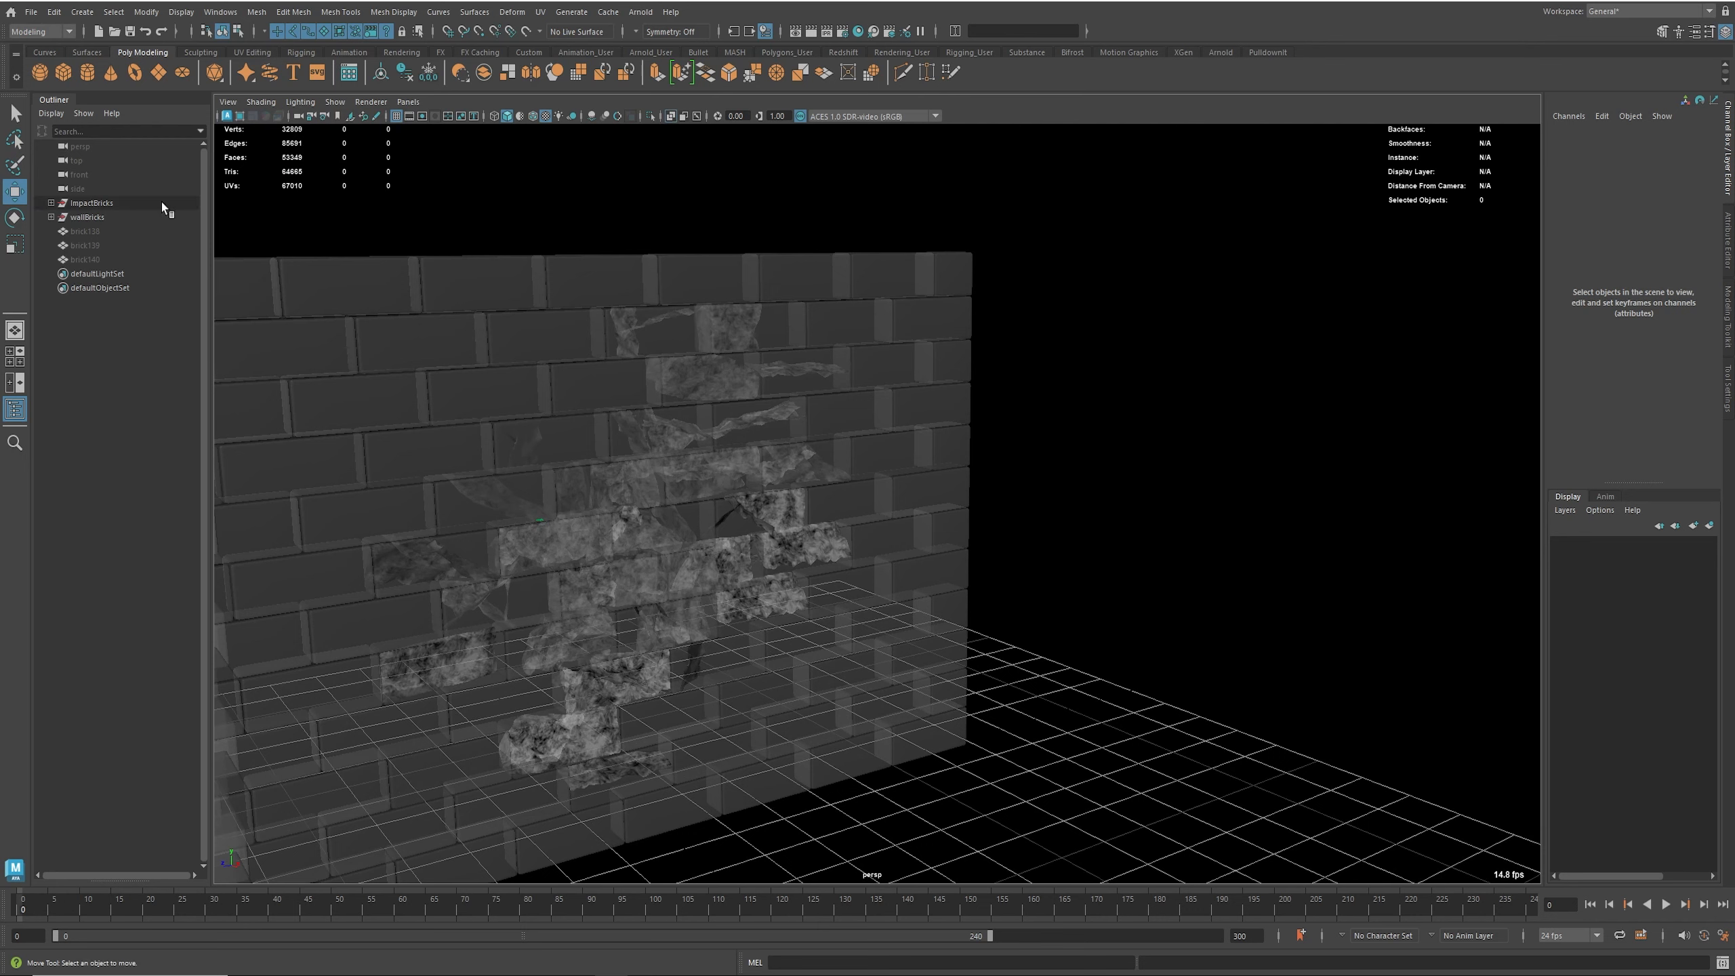
# Step: Select the impactBricks group and turn off X-ray shading to view the wall as solid bricks
pyautogui.click(400, 413)
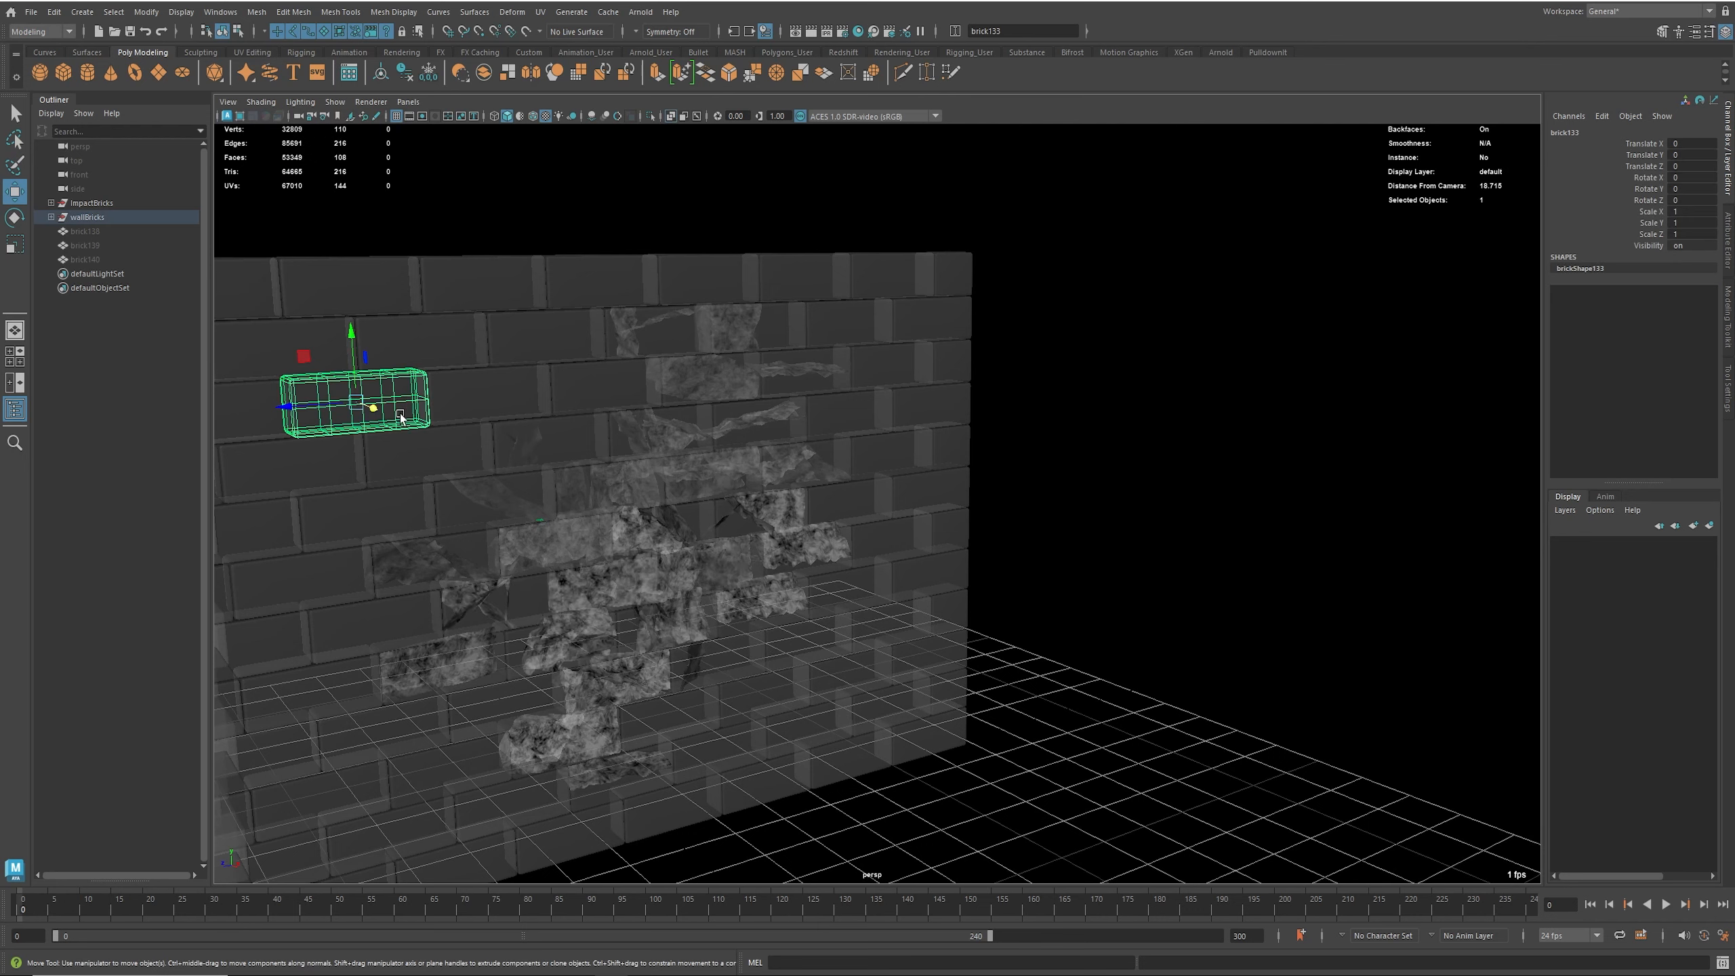
pyautogui.click(94, 218)
pyautogui.moveTo(99, 204); pyautogui.dragTo(103, 218)
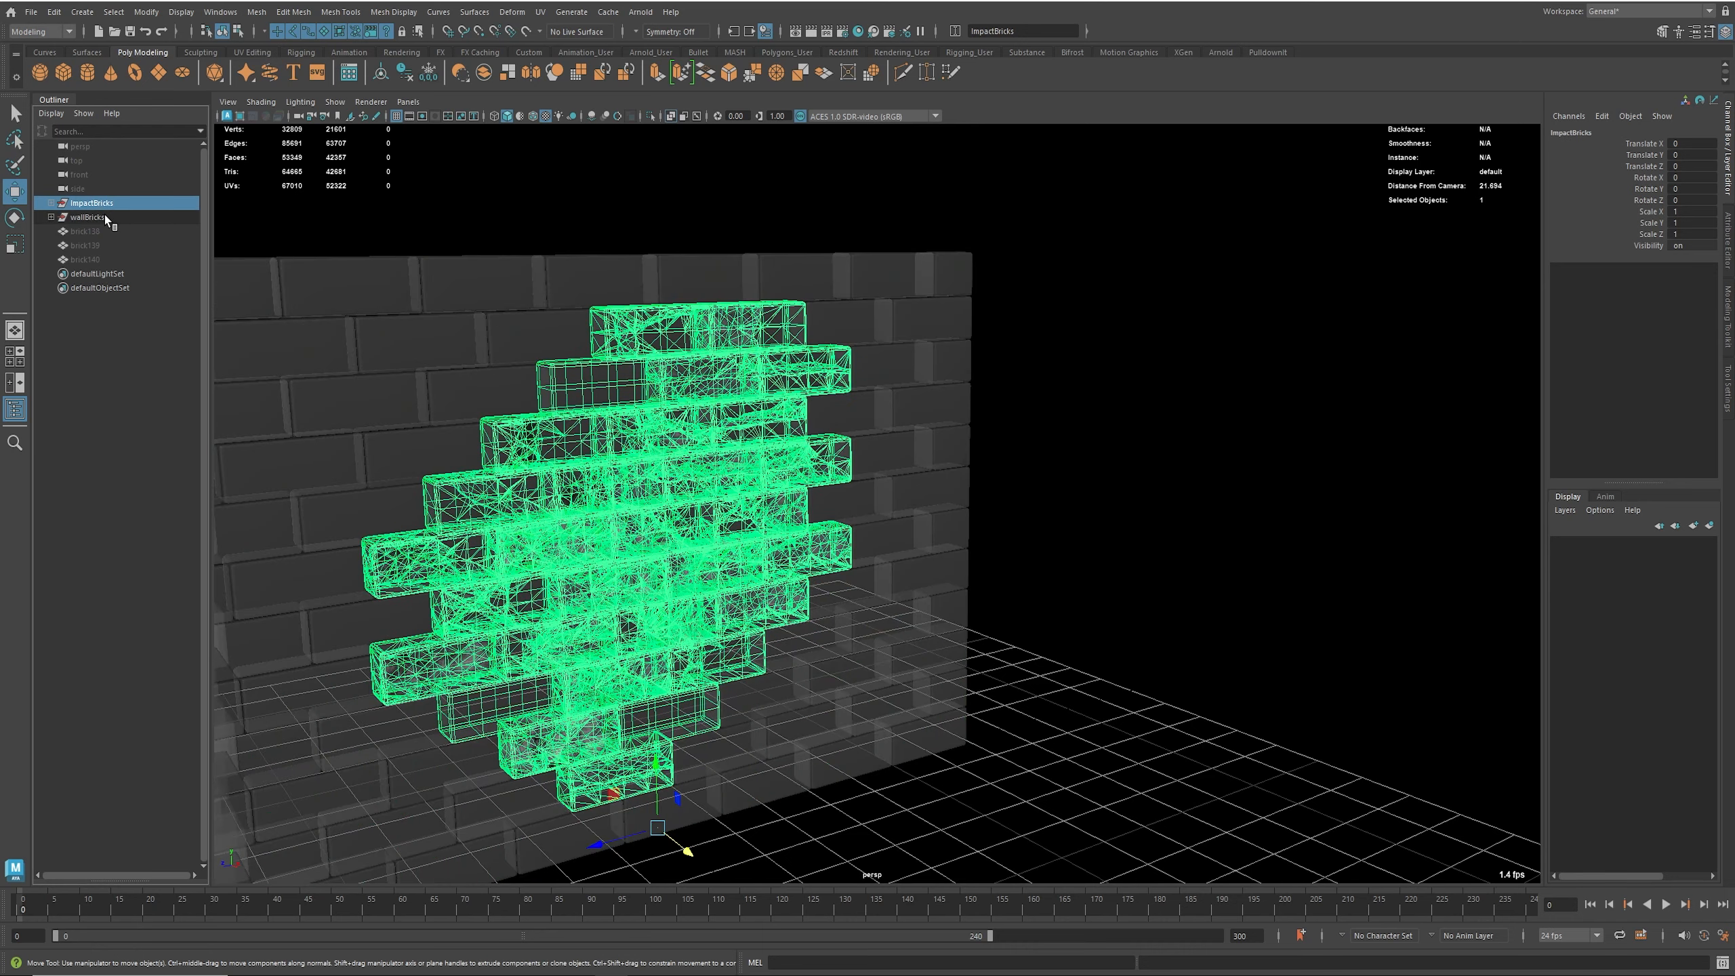
pyautogui.click(260, 101)
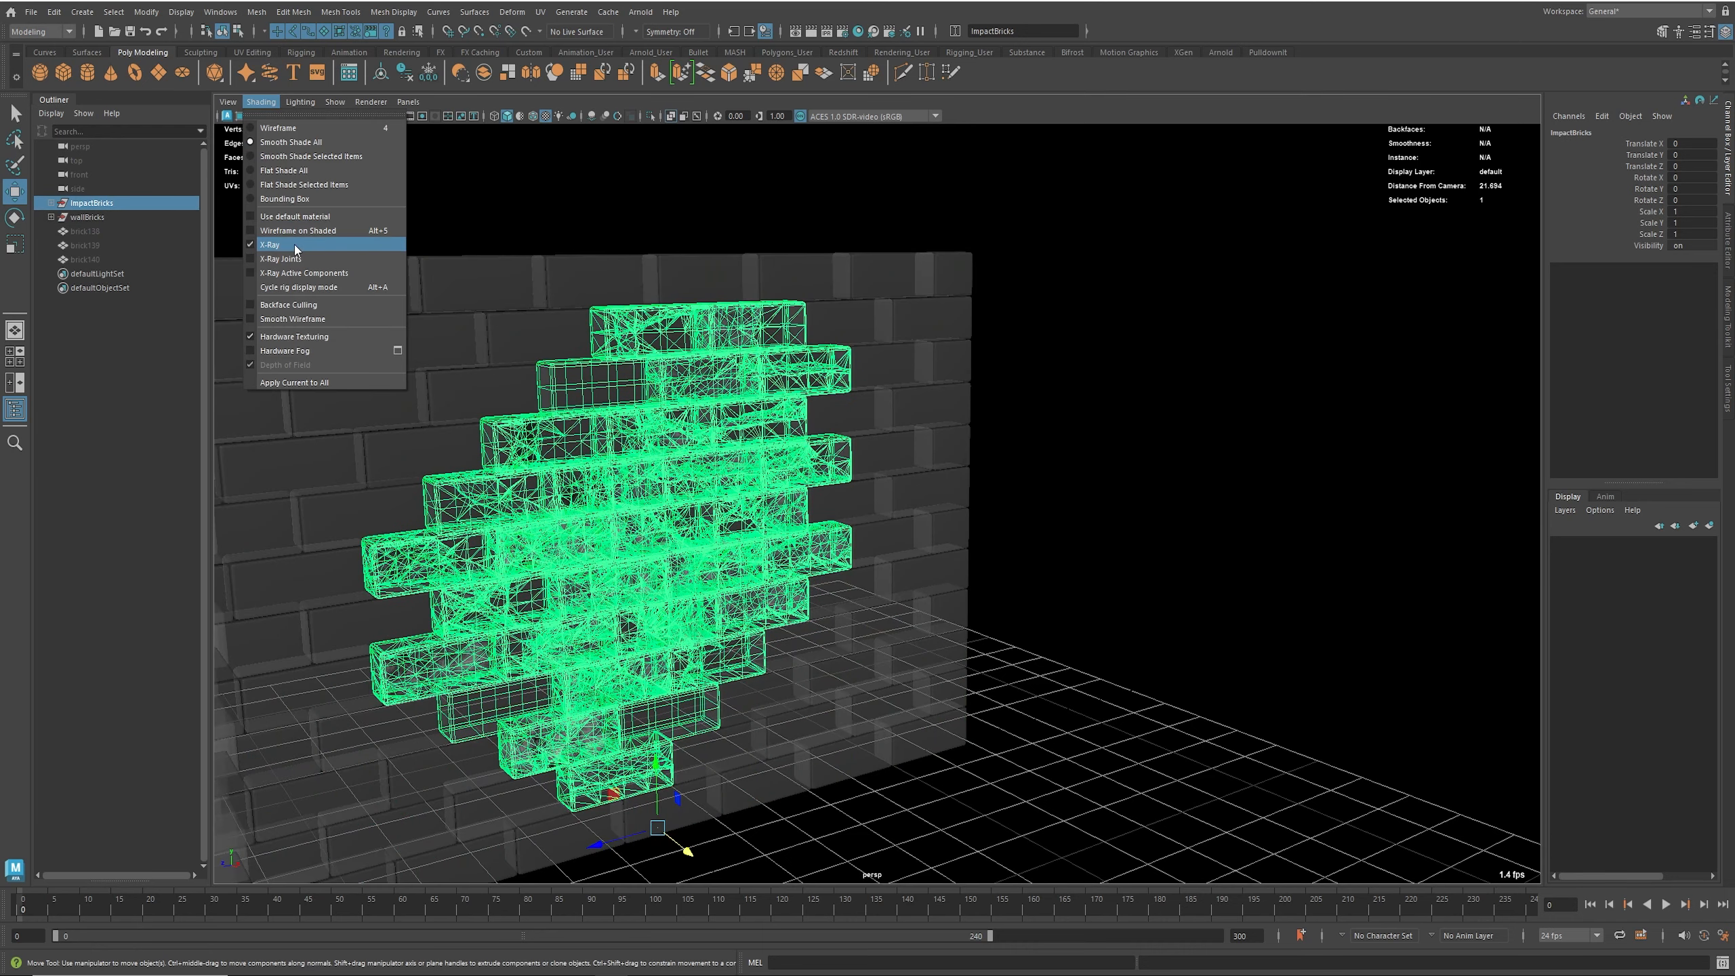
pyautogui.click(294, 244)
pyautogui.moveTo(878, 683)
pyautogui.keyDown('alt'); pyautogui.mouseDown()
pyautogui.moveTo(679, 624)
pyautogui.moveTo(610, 629)
pyautogui.mouseUp(); pyautogui.keyUp('alt')
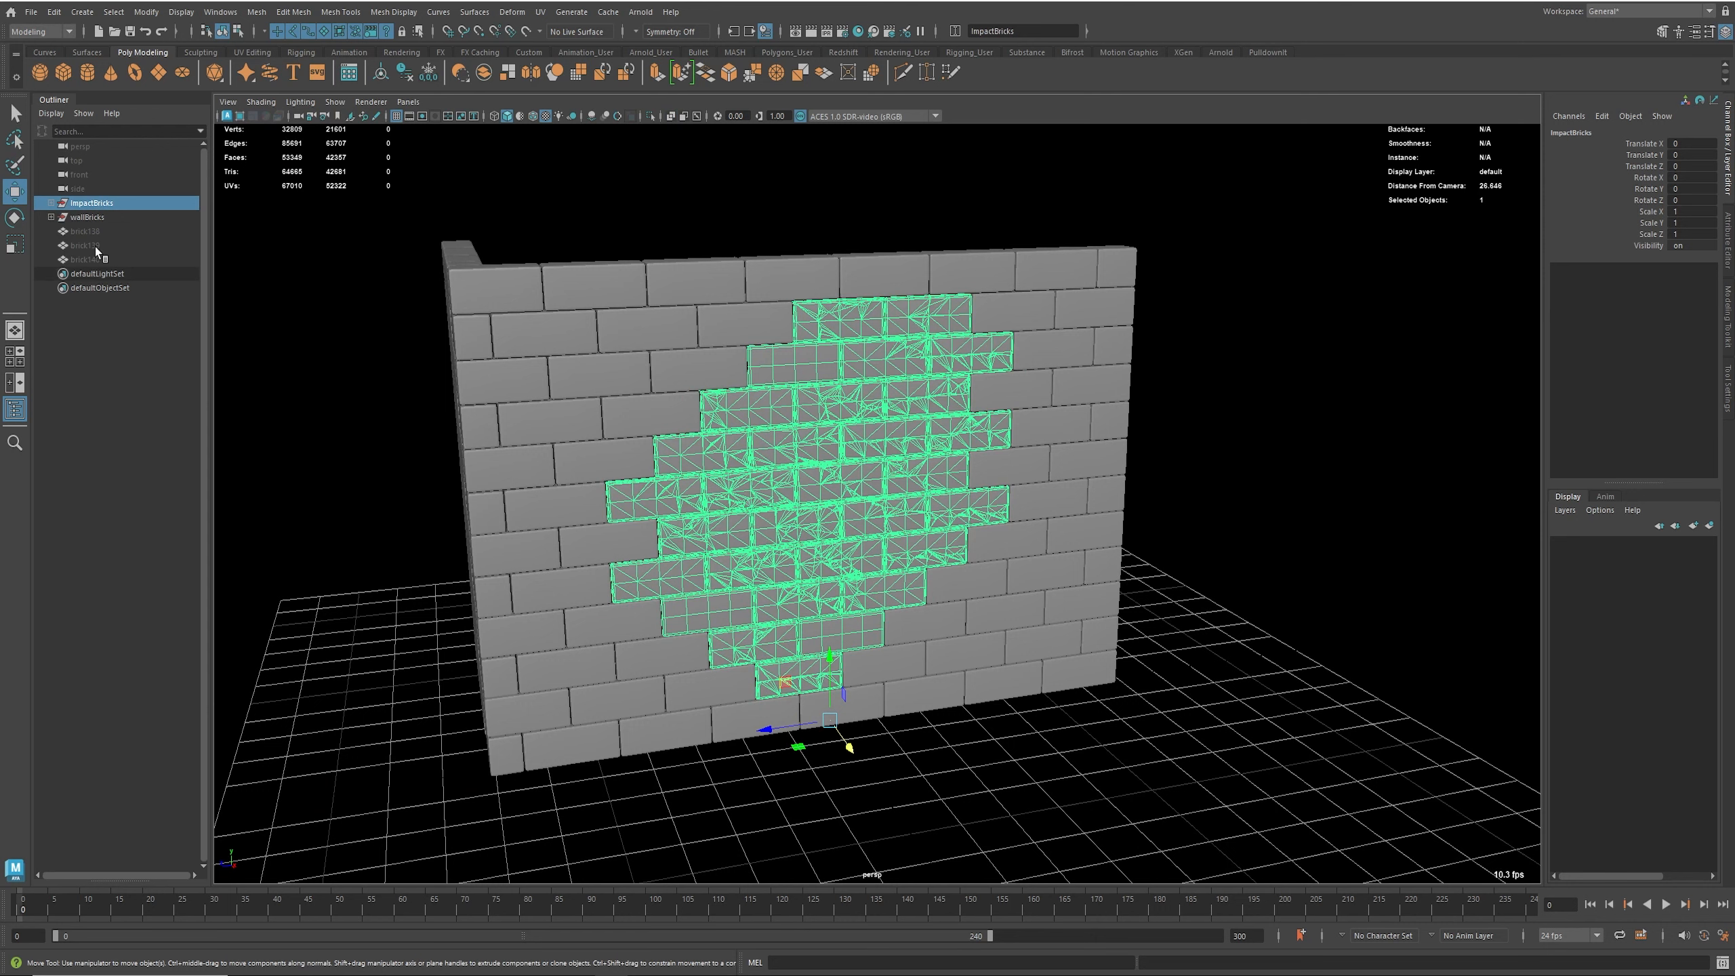
# Step: Select the wallBricks group and switch to the FX menu set
pyautogui.click(95, 217)
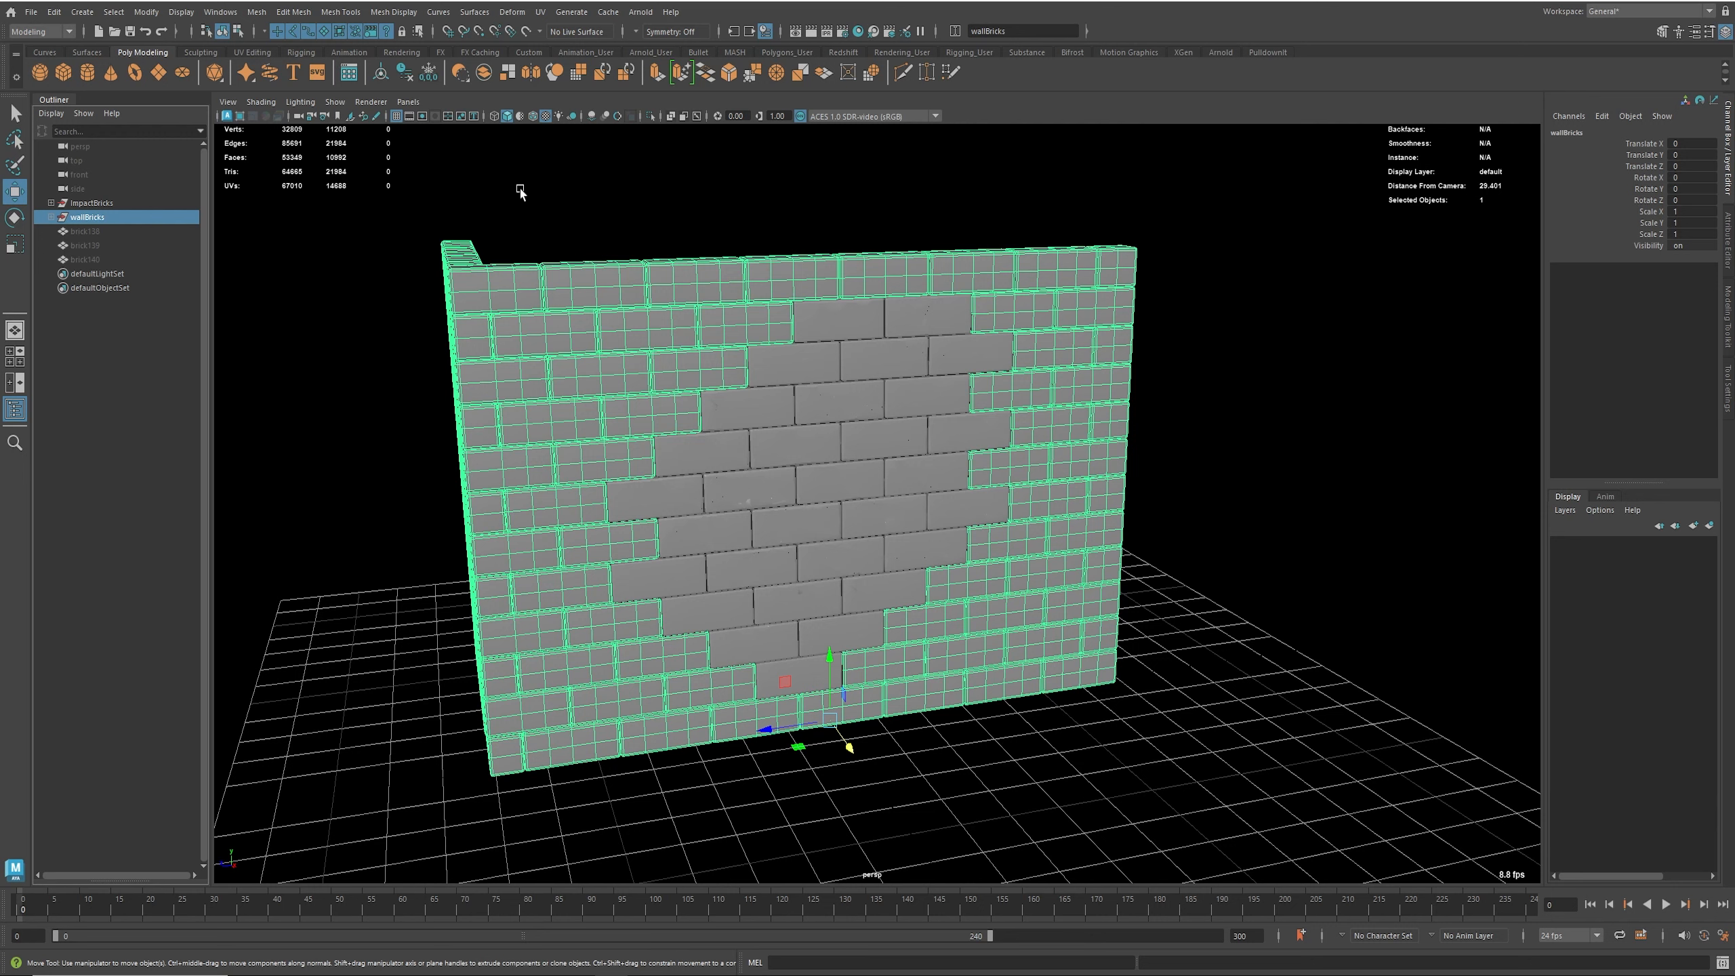
pyautogui.click(40, 31)
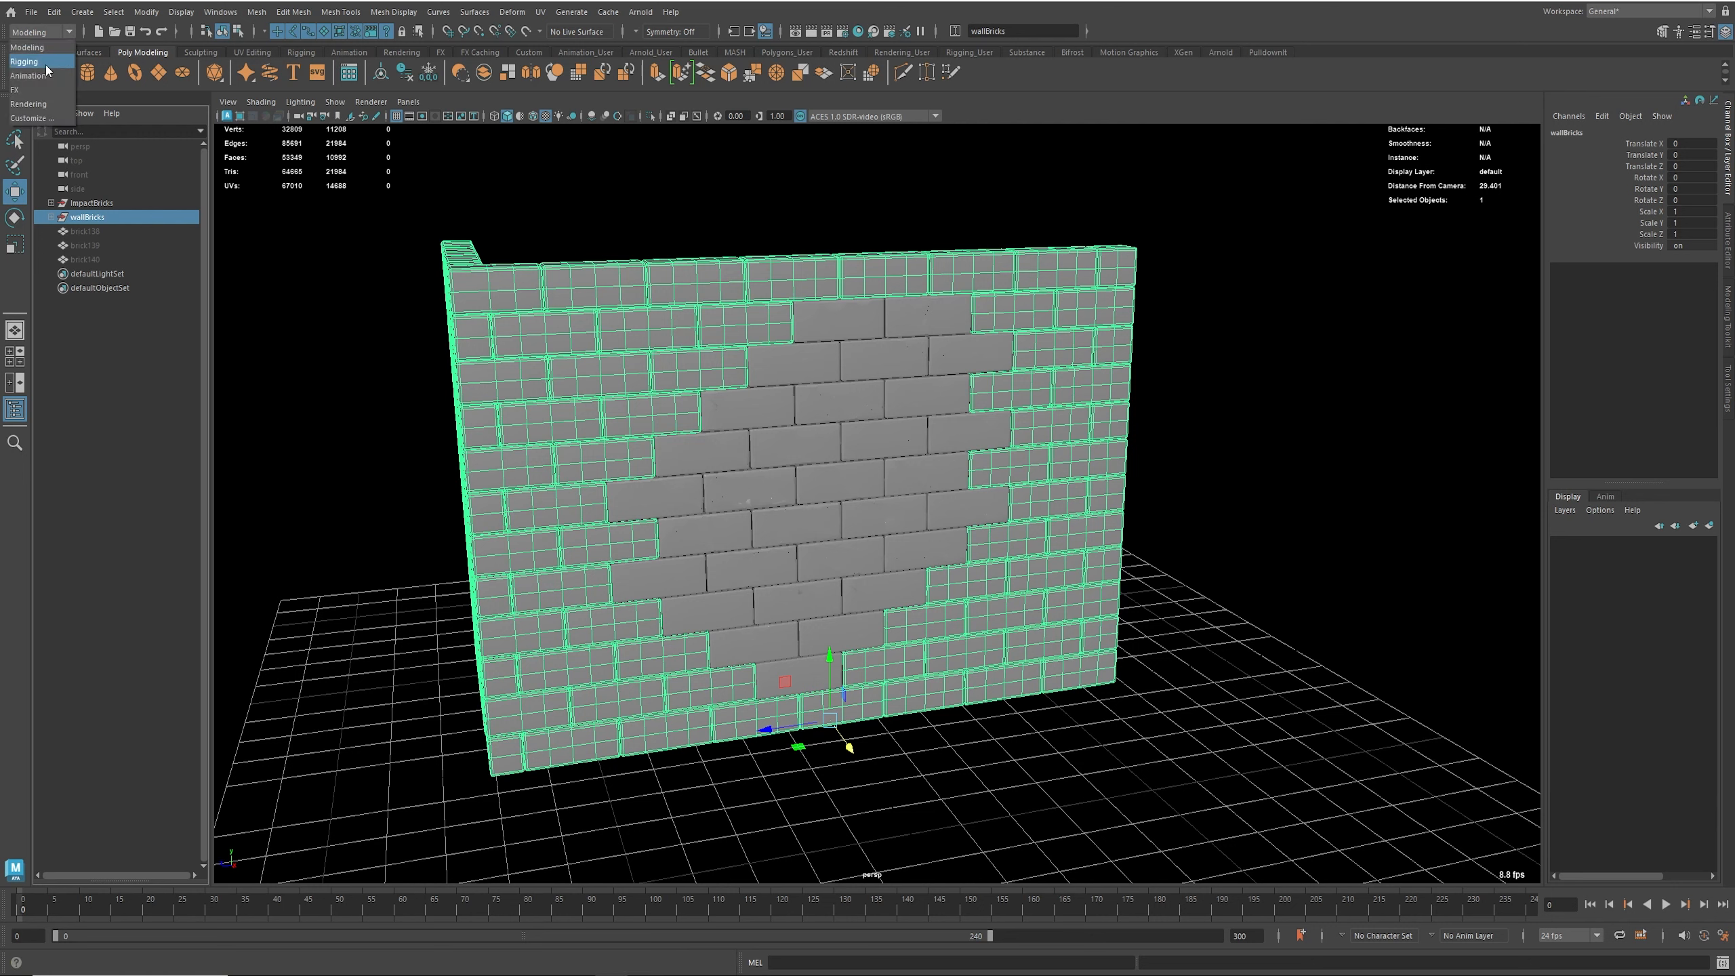
pyautogui.click(37, 102)
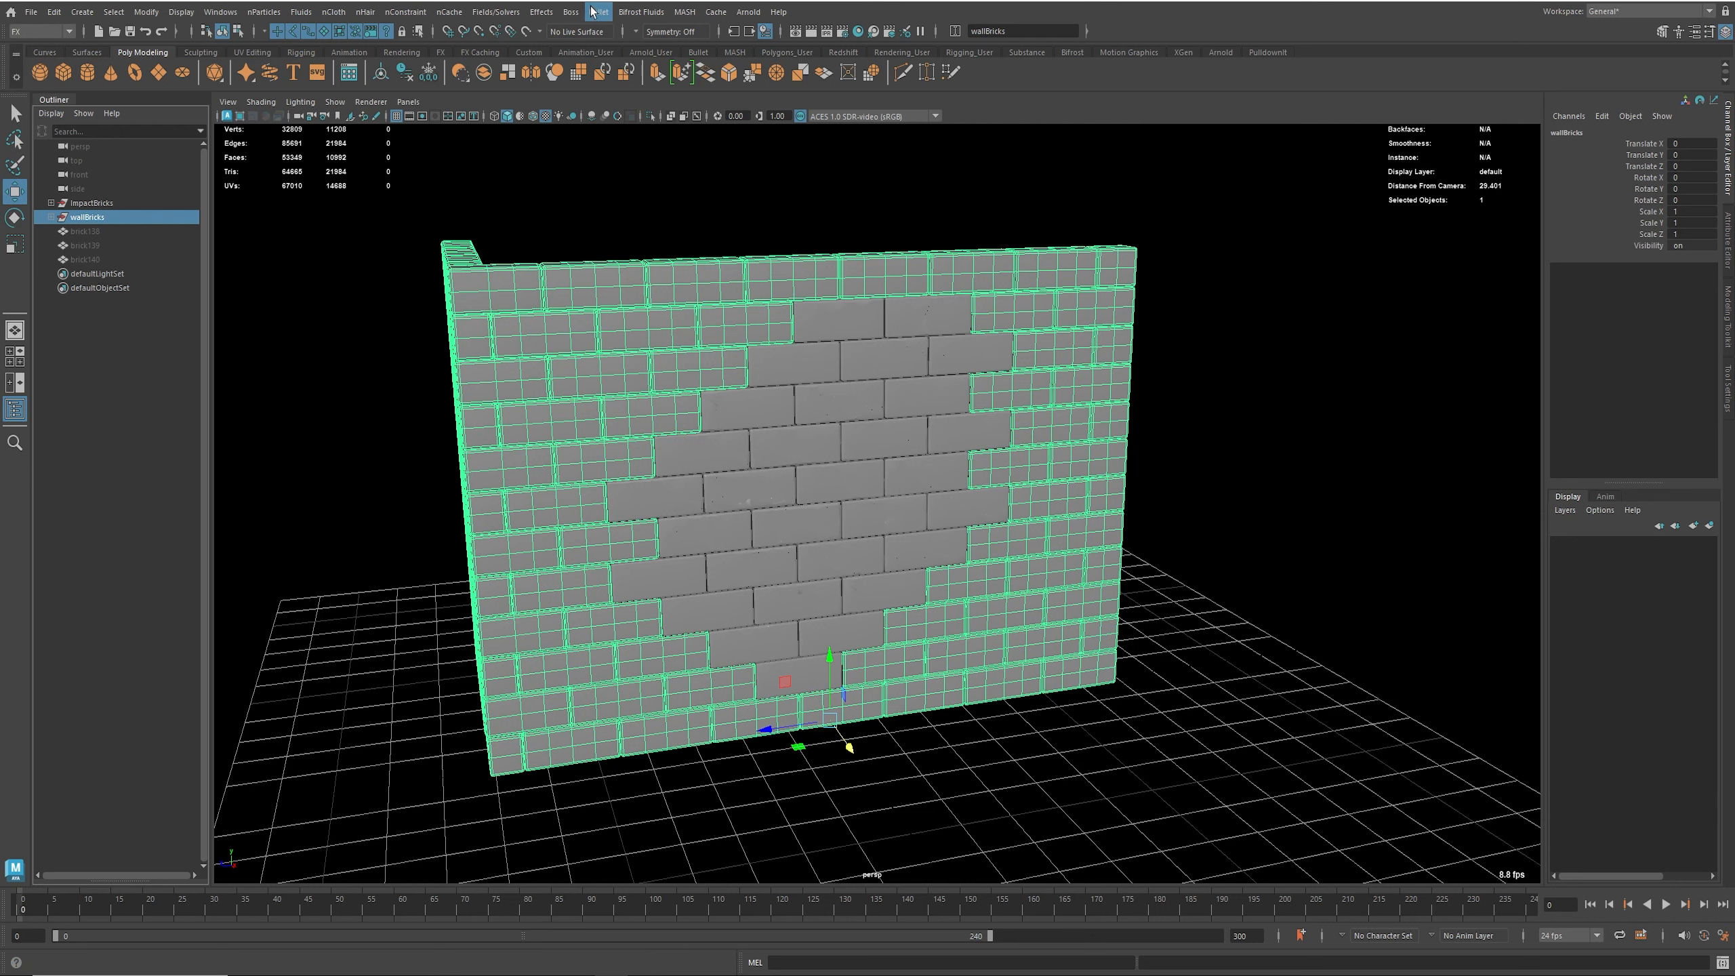
# Step: Search the Plug-in Manager for "bull" to check whether the Bullet plug-ins are loaded, and close it
pyautogui.click(218, 14)
pyautogui.moveTo(324, 166)
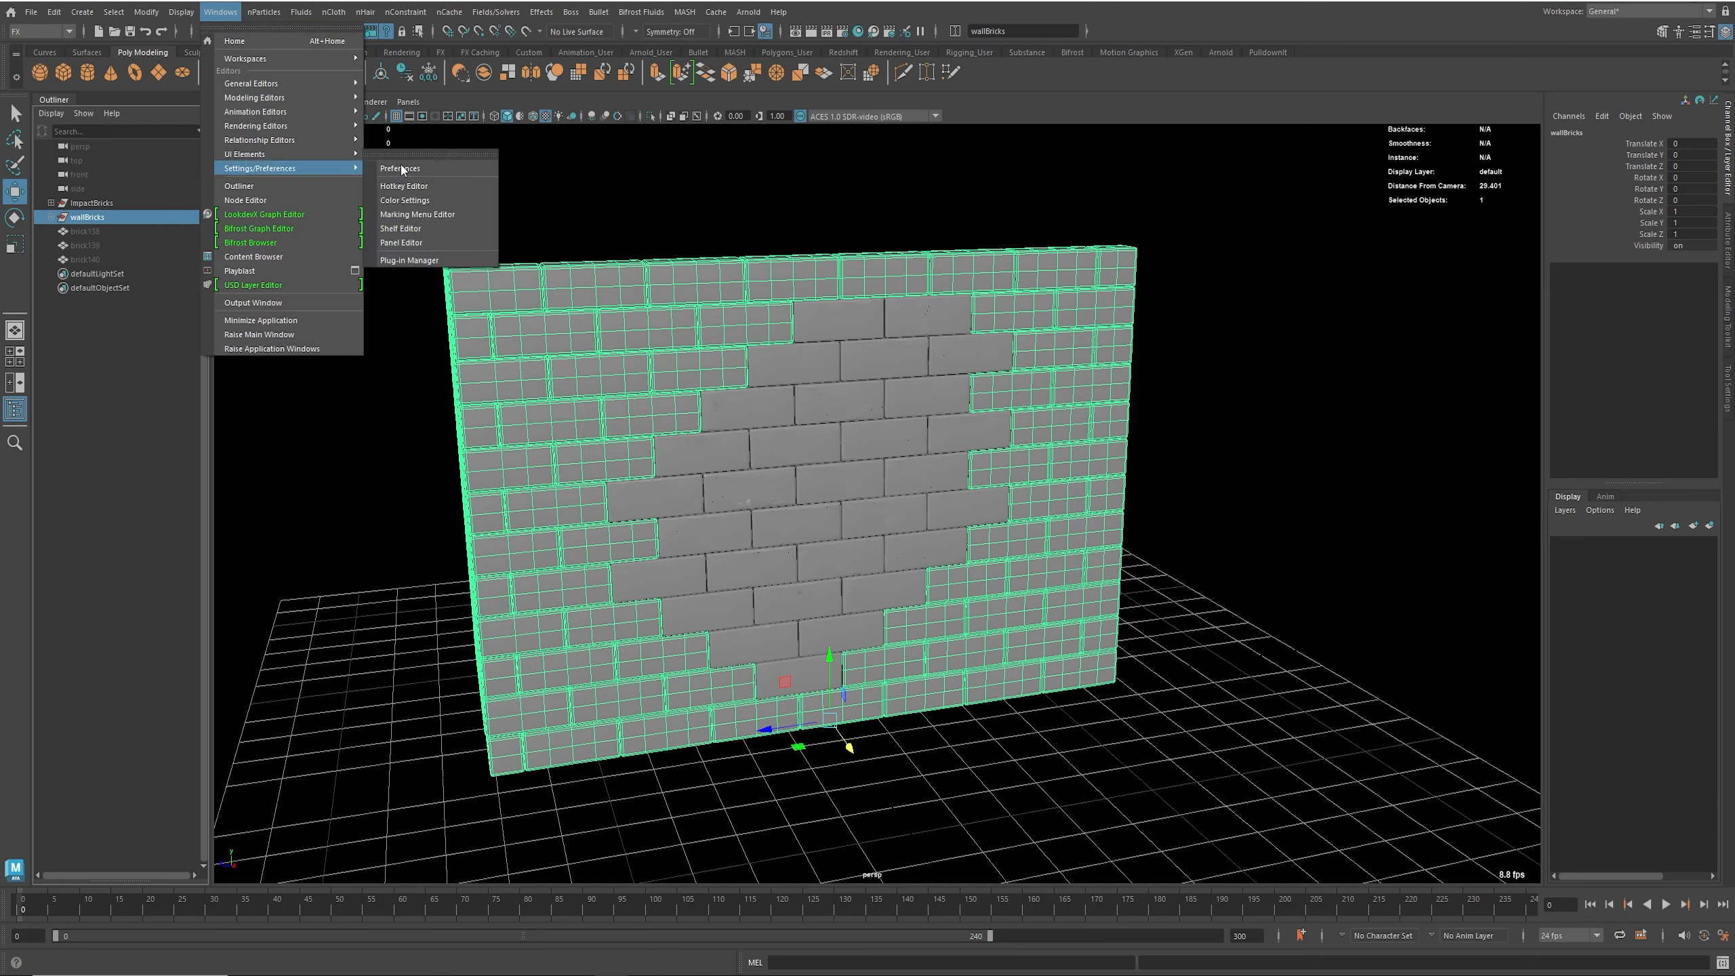
pyautogui.click(406, 260)
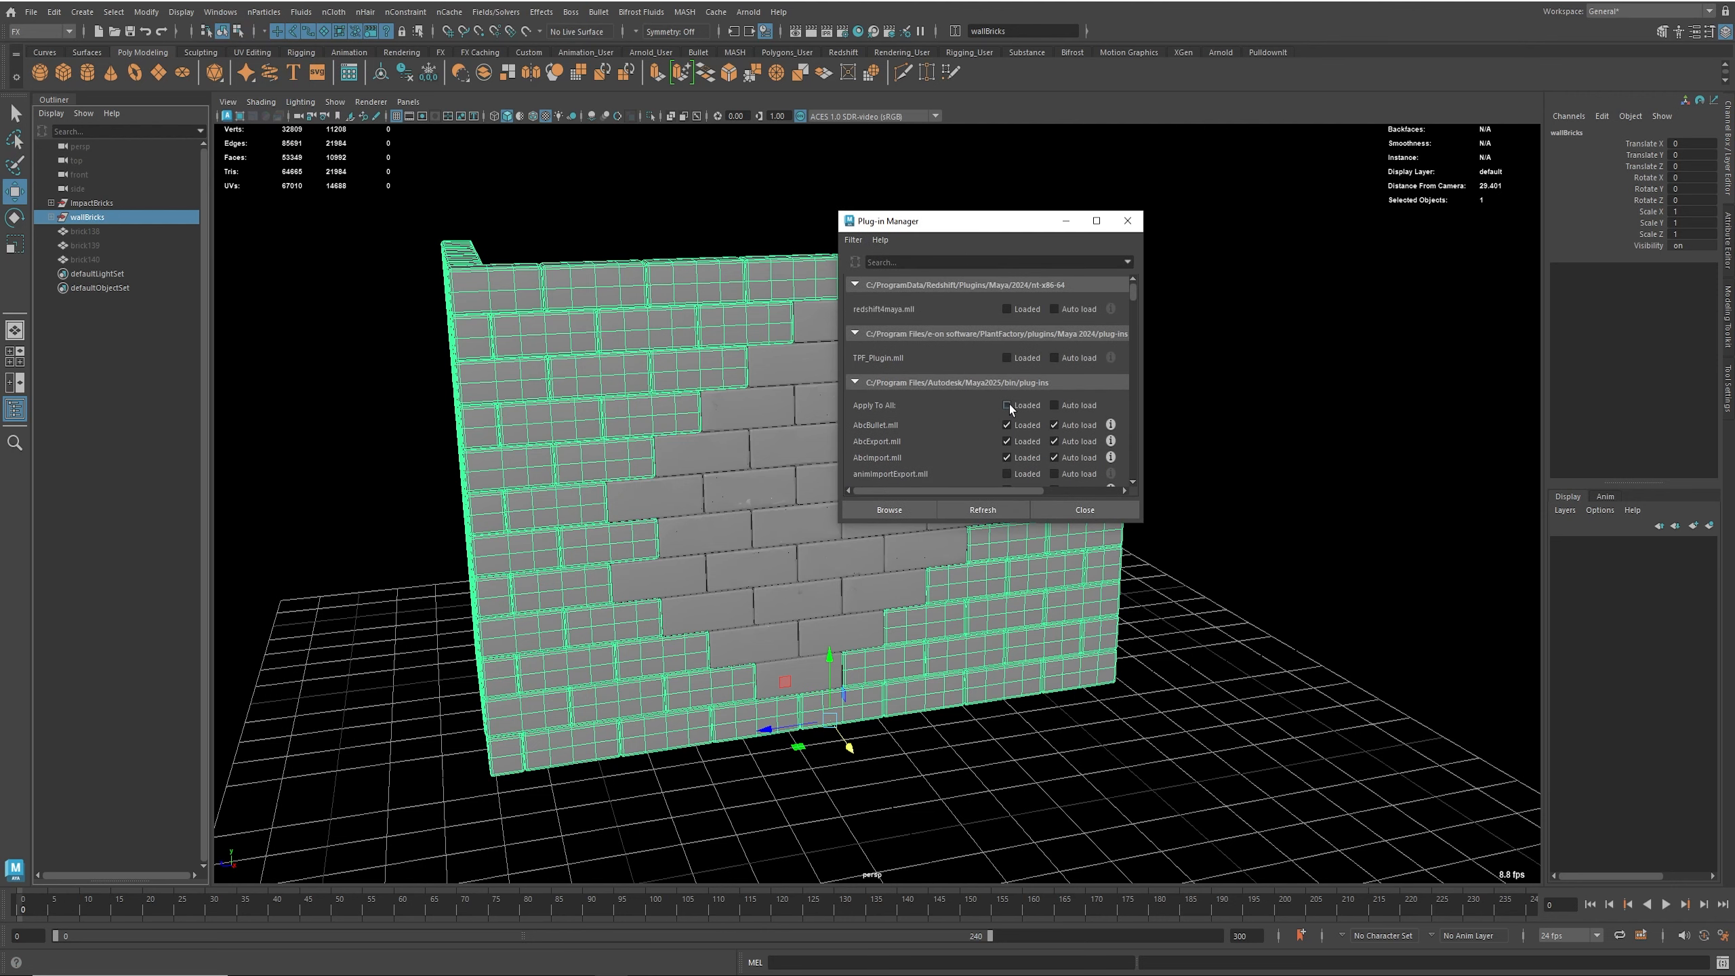
pyautogui.click(930, 261)
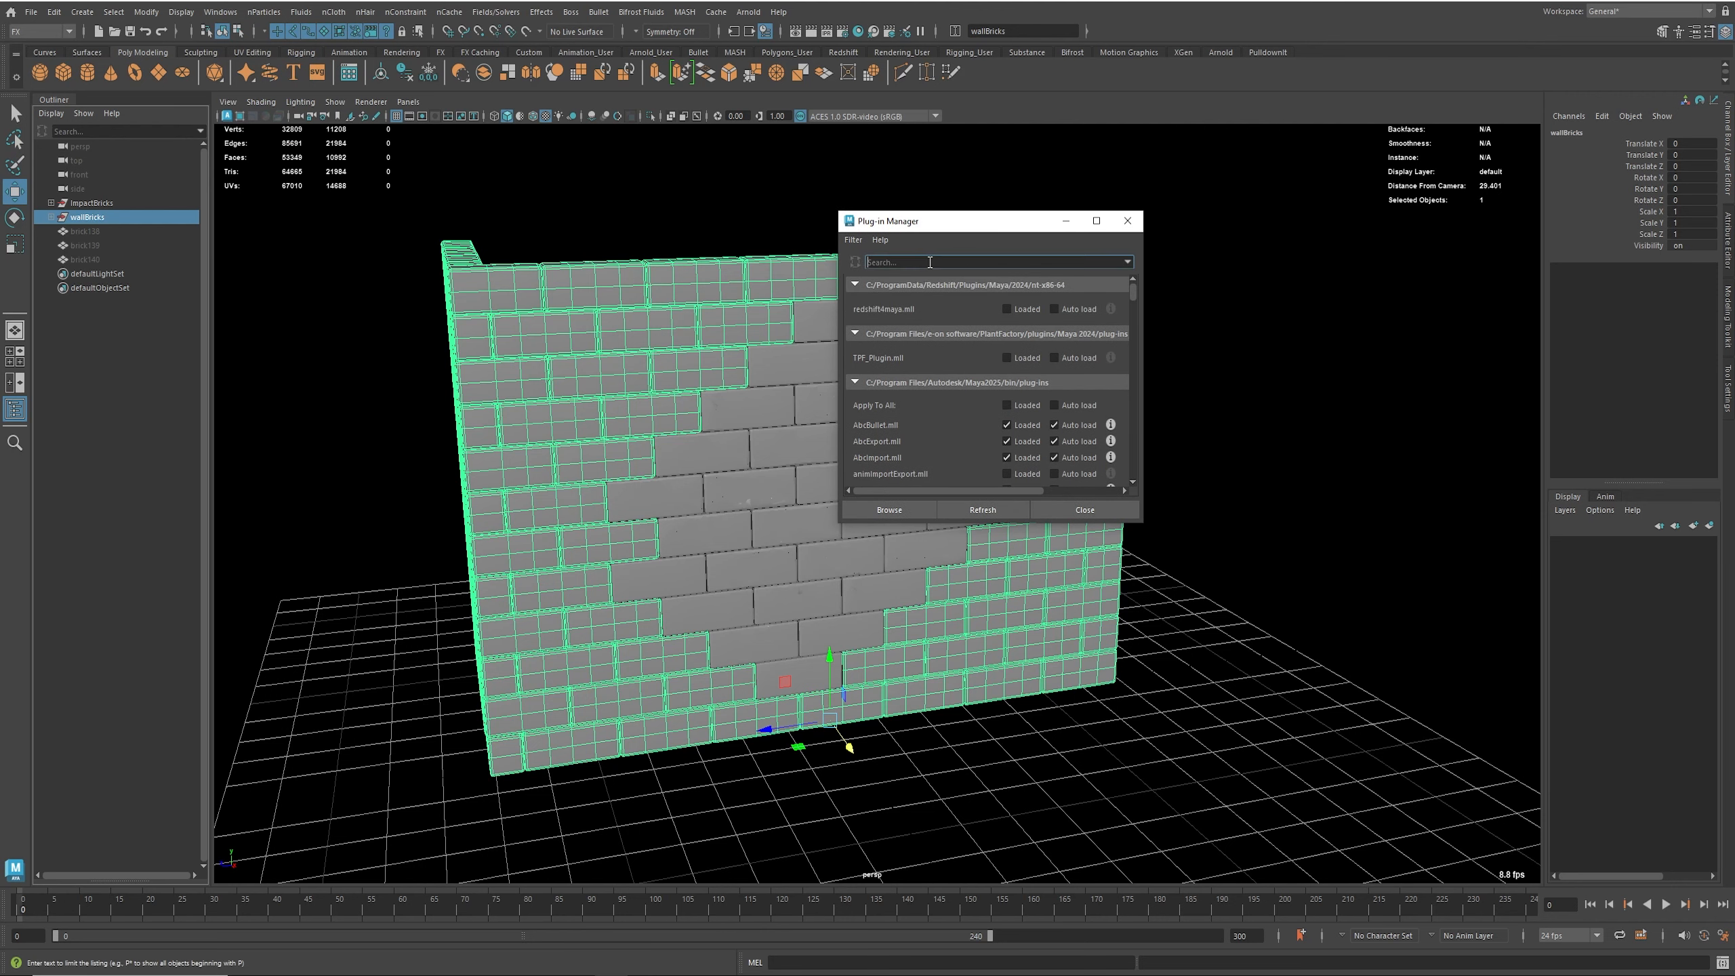
pyautogui.write('bull')
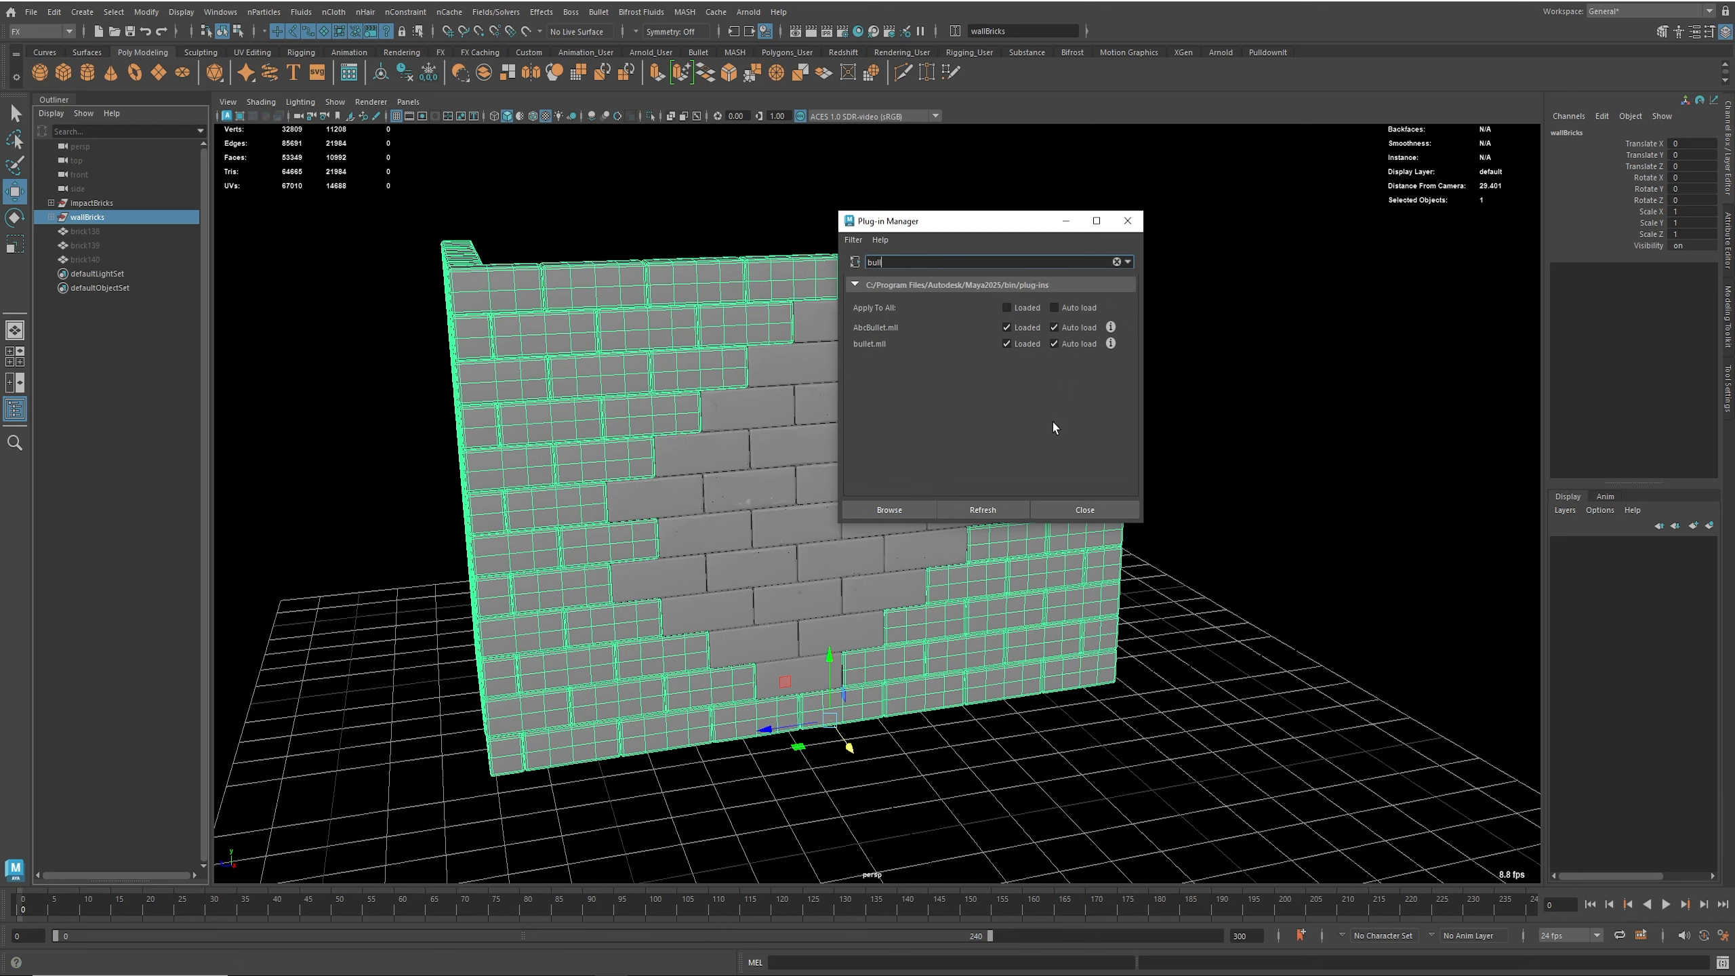
pyautogui.click(1101, 506)
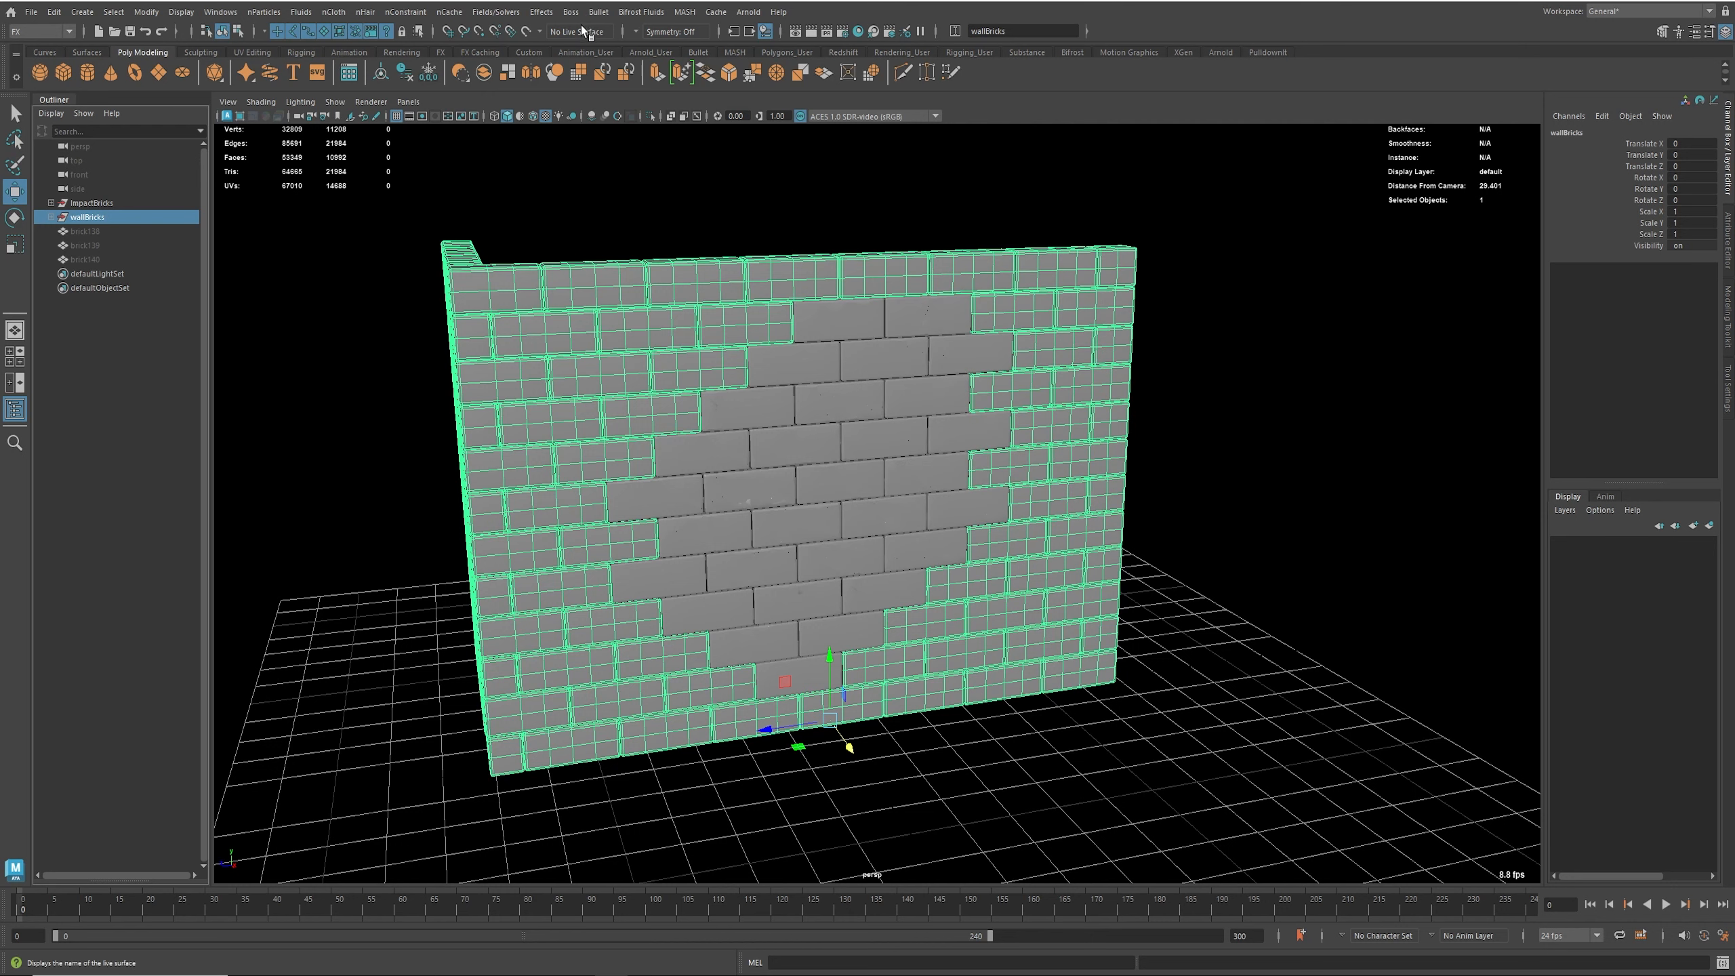
# Step: Duplicate a top-row wall brick beyond the wall's end, about -7.415 along Z, and freeze the copy's transformations
pyautogui.keyDown('alt'); pyautogui.moveTo(1168, 580); pyautogui.dragTo(1156, 588, button='middle'); pyautogui.keyUp('alt')
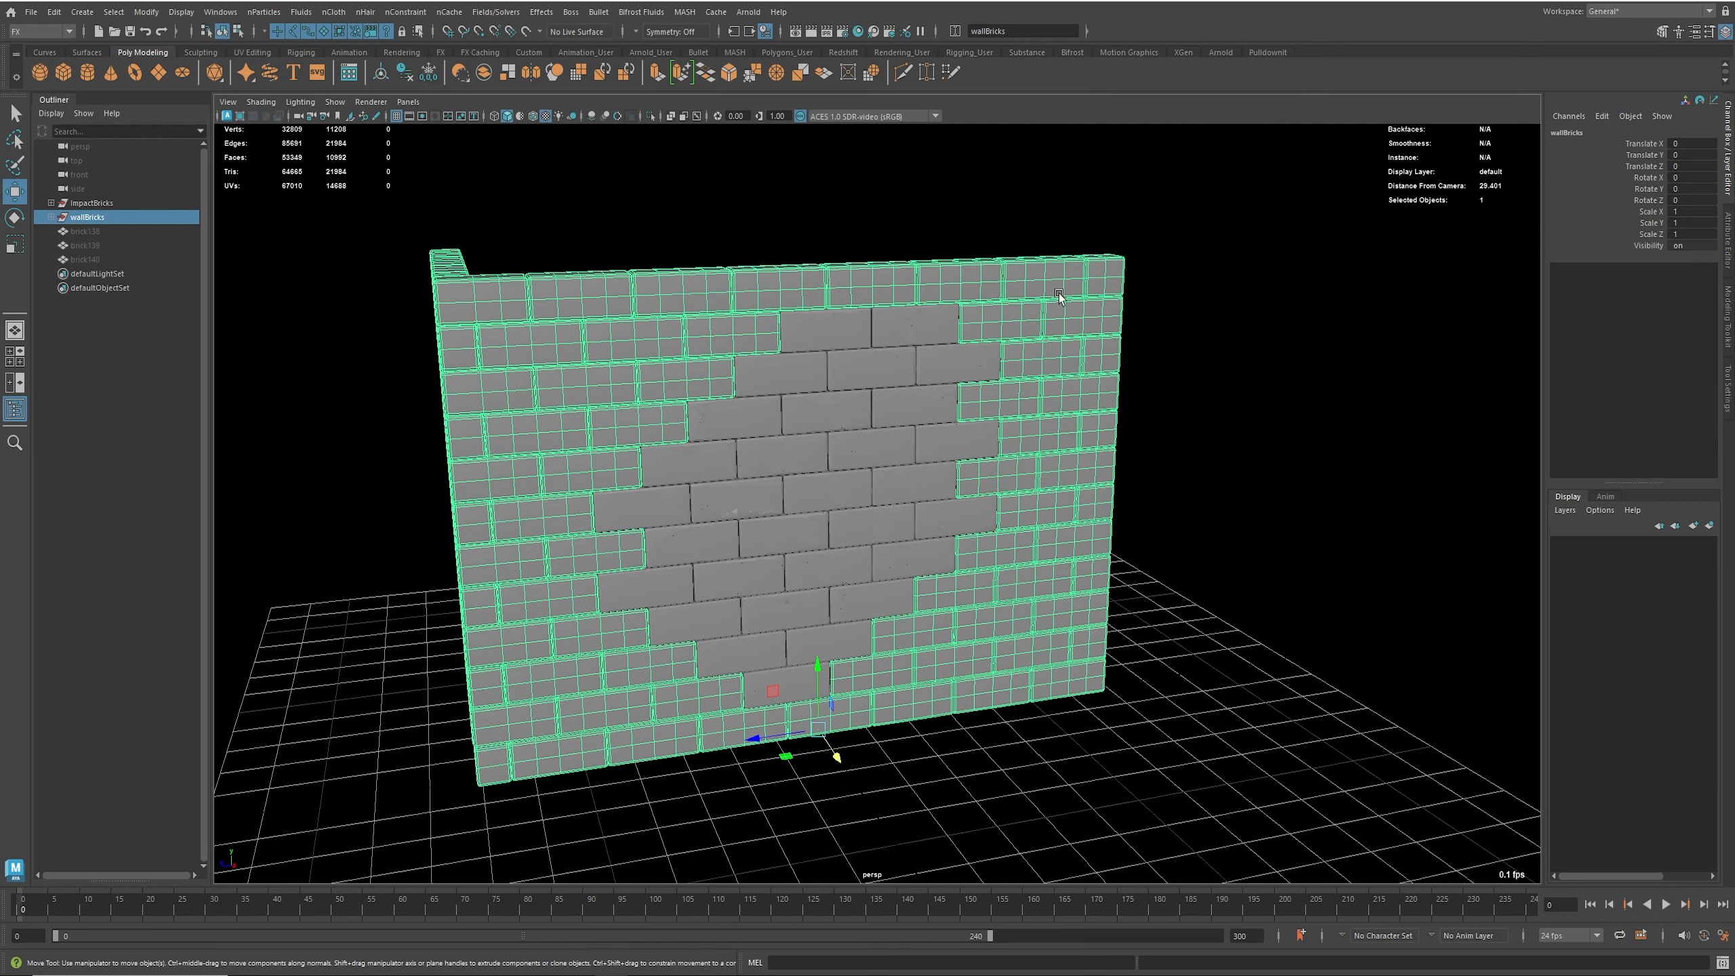
pyautogui.keyDown('alt'); pyautogui.moveTo(1058, 293); pyautogui.dragTo(982, 306); pyautogui.keyUp('alt')
pyautogui.click(992, 293)
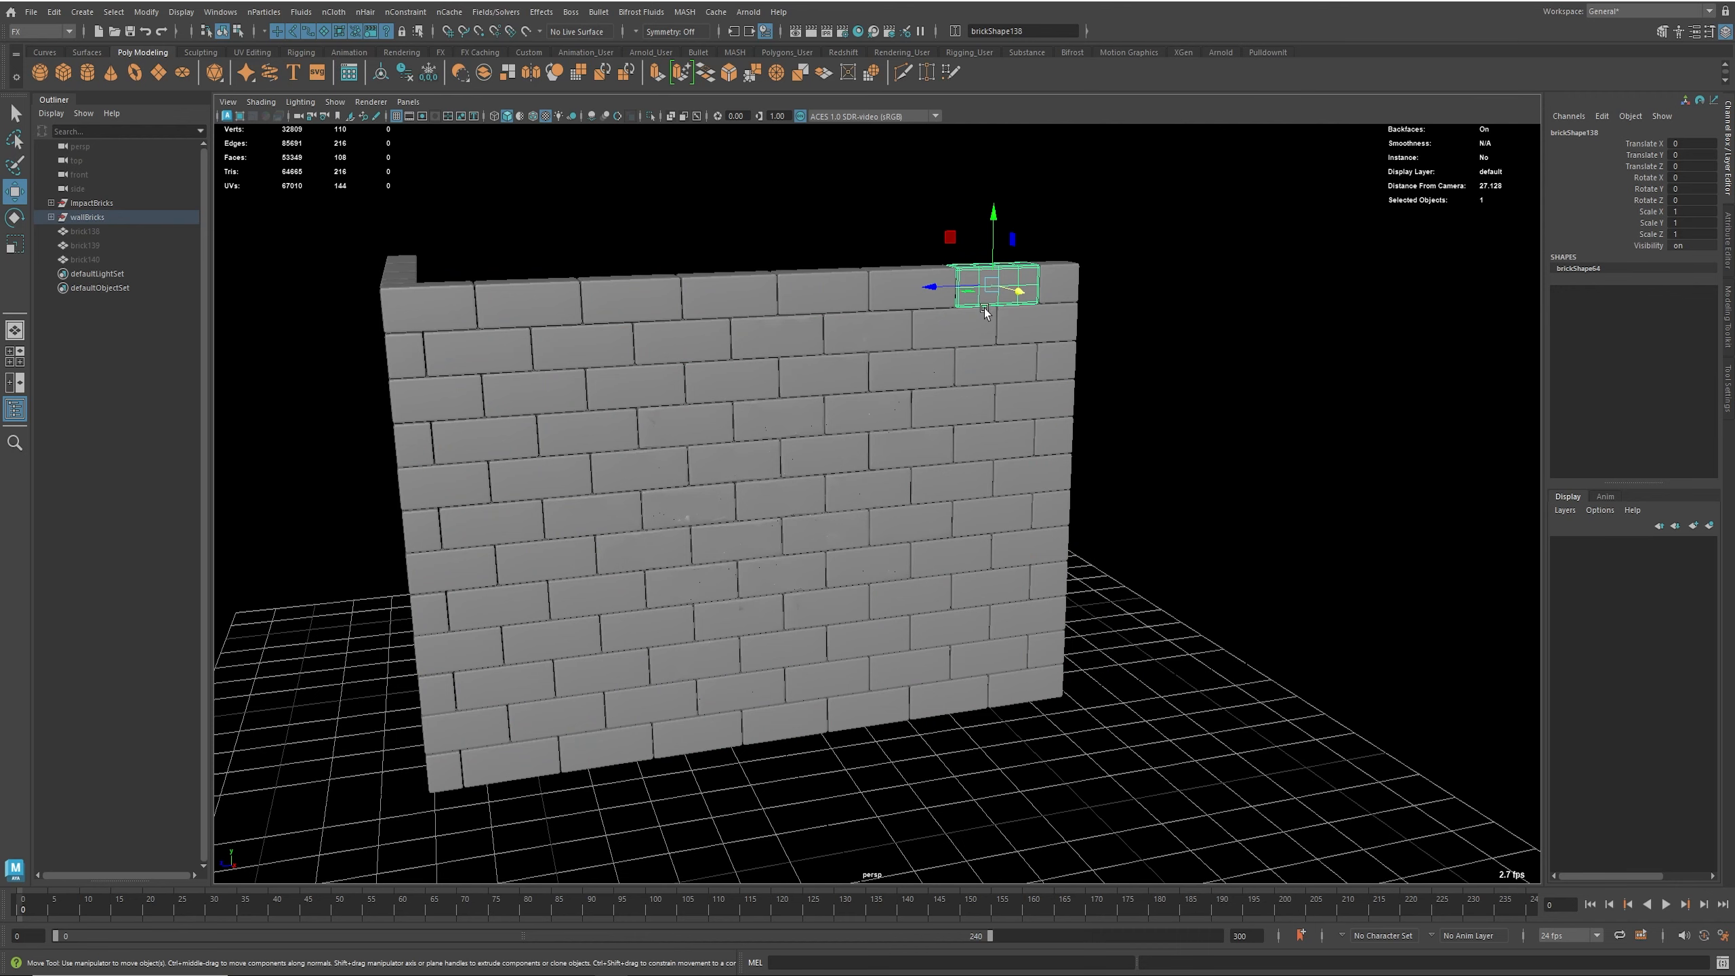
pyautogui.keyDown('shift'); pyautogui.moveTo(936, 288); pyautogui.dragTo(1248, 288); pyautogui.keyUp('shift')
pyautogui.keyDown('alt'); pyautogui.moveTo(1196, 351); pyautogui.dragTo(1027, 388, button='middle'); pyautogui.keyUp('alt')
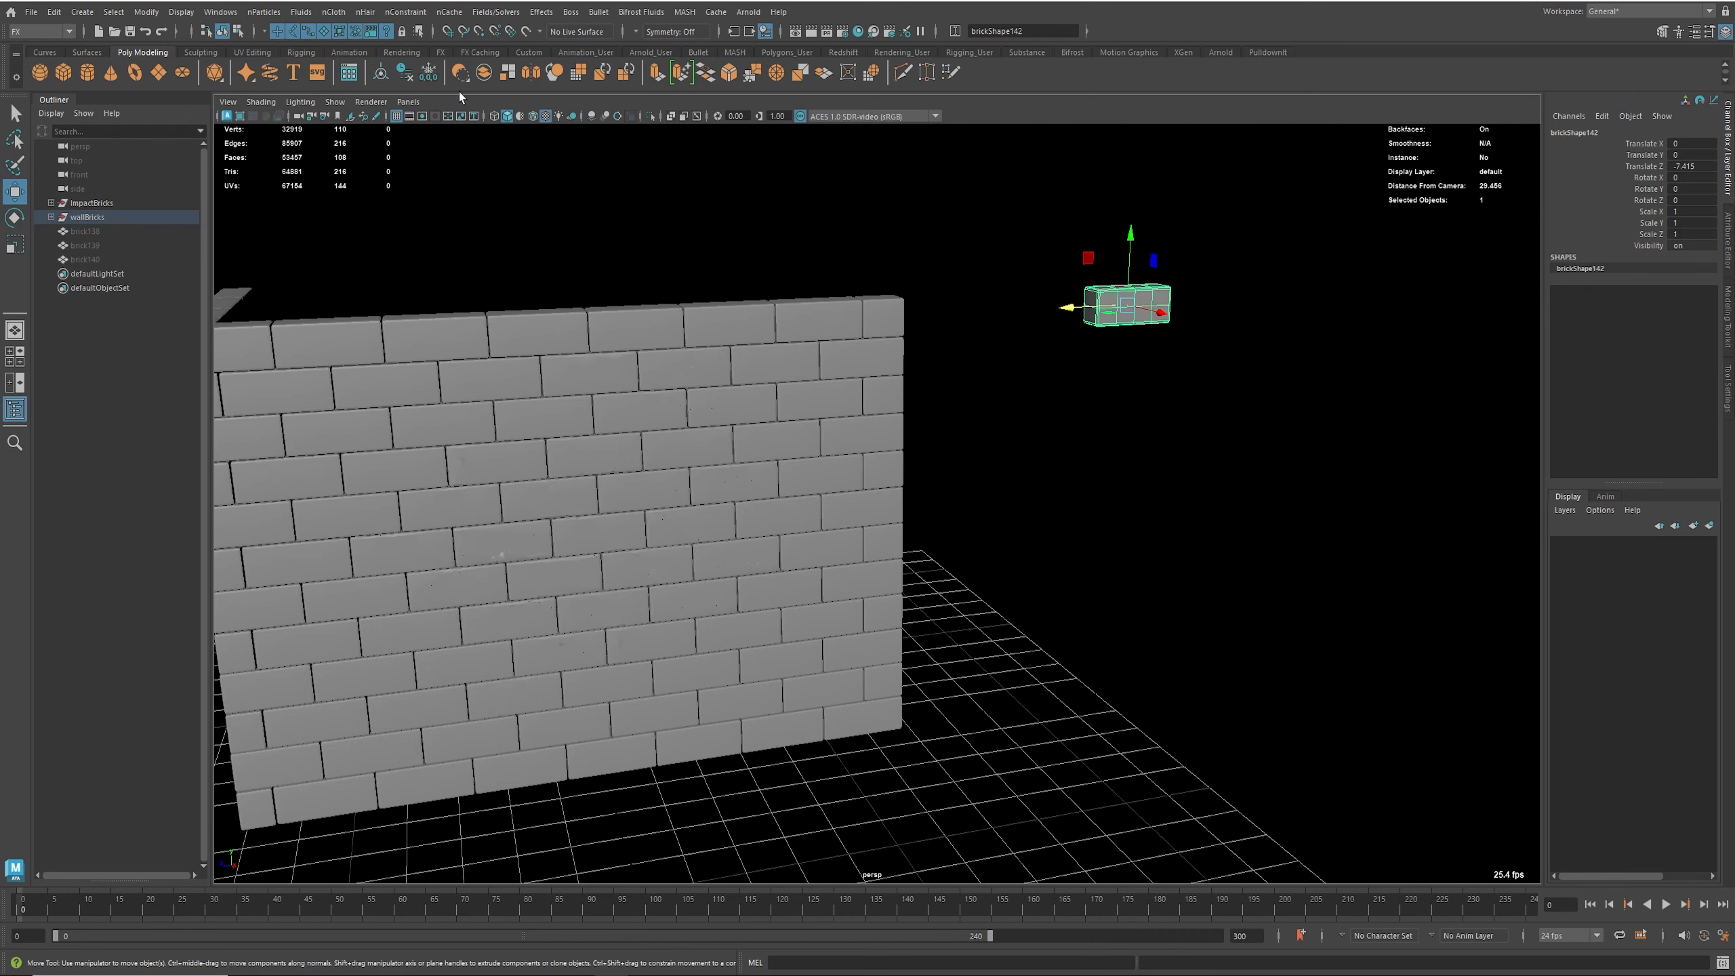
pyautogui.click(429, 72)
pyautogui.keyDown('alt'); pyautogui.moveTo(794, 201); pyautogui.dragTo(907, 309, button='middle'); pyautogui.keyUp('alt')
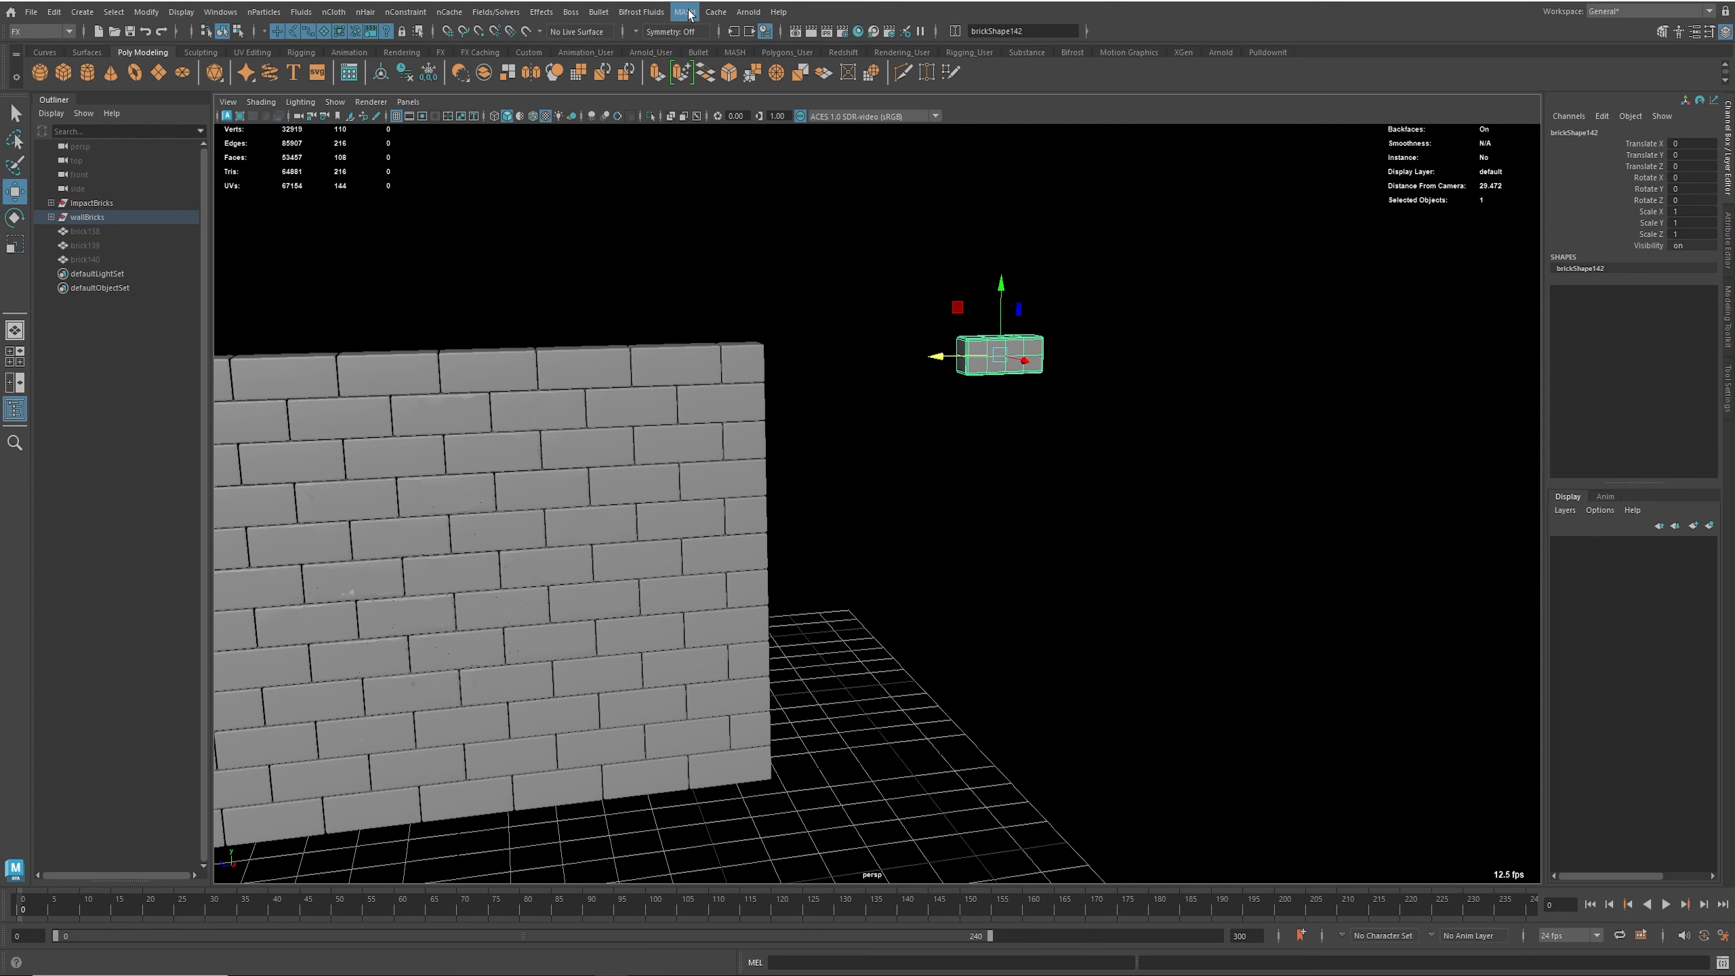
# Step: Save the scene and open the Bullet active rigid body options for the duplicated brick
pyautogui.click(597, 13)
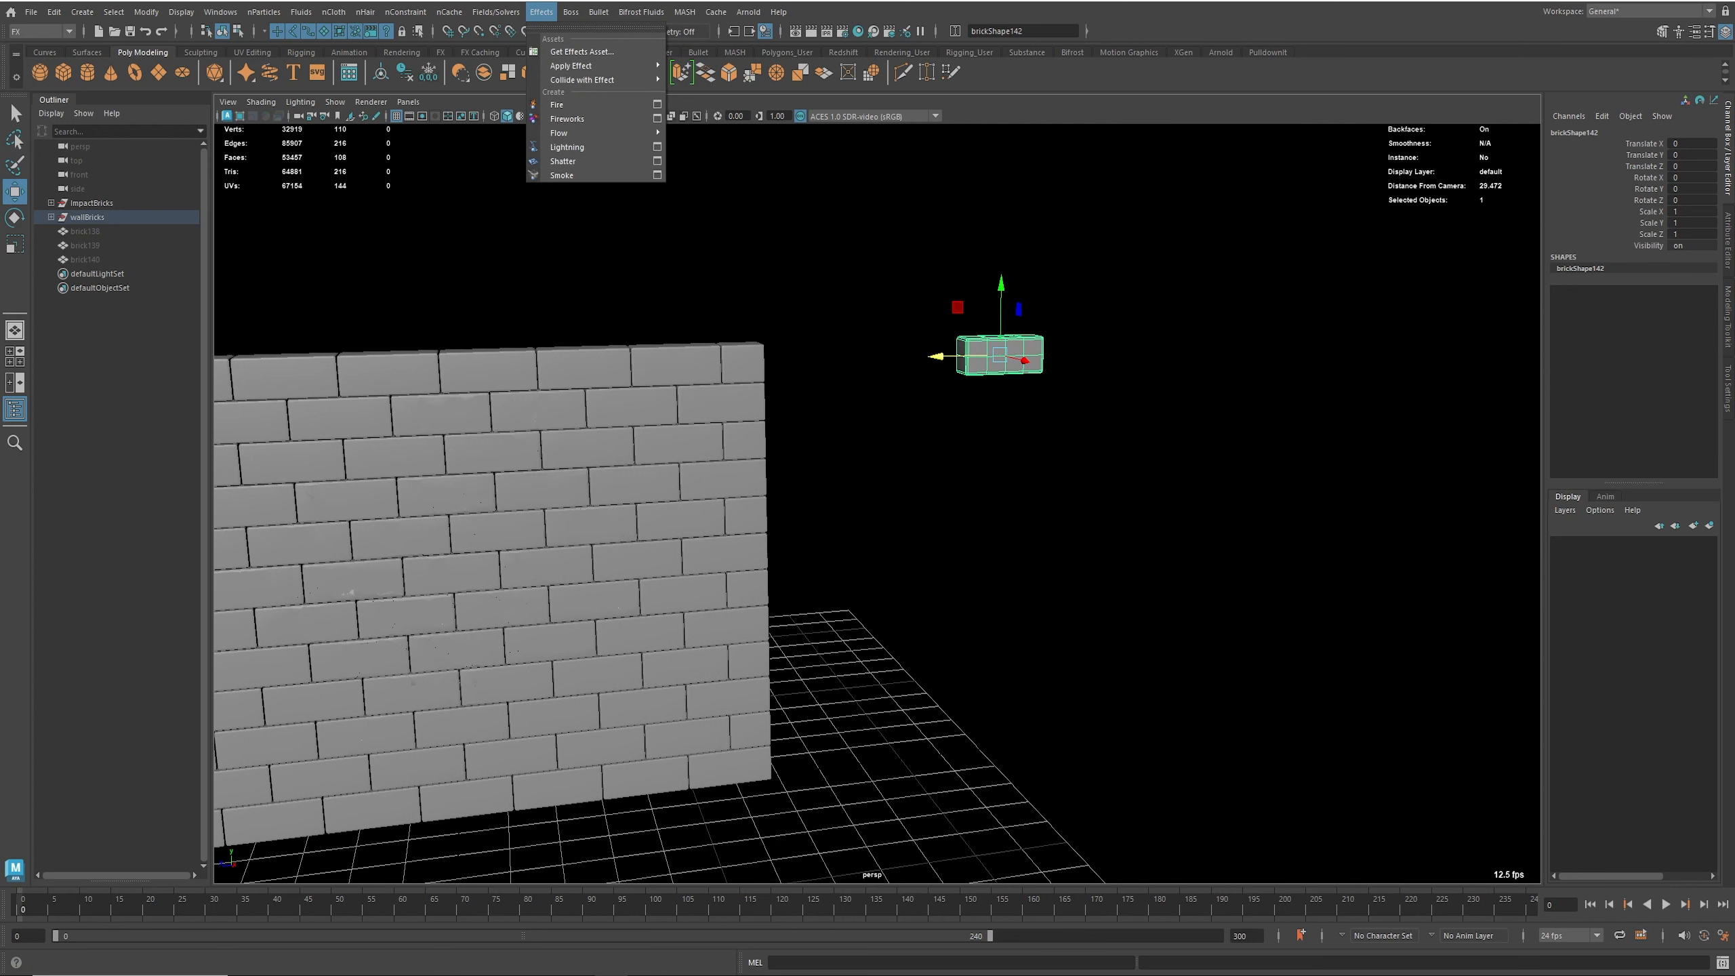
pyautogui.click(596, 0)
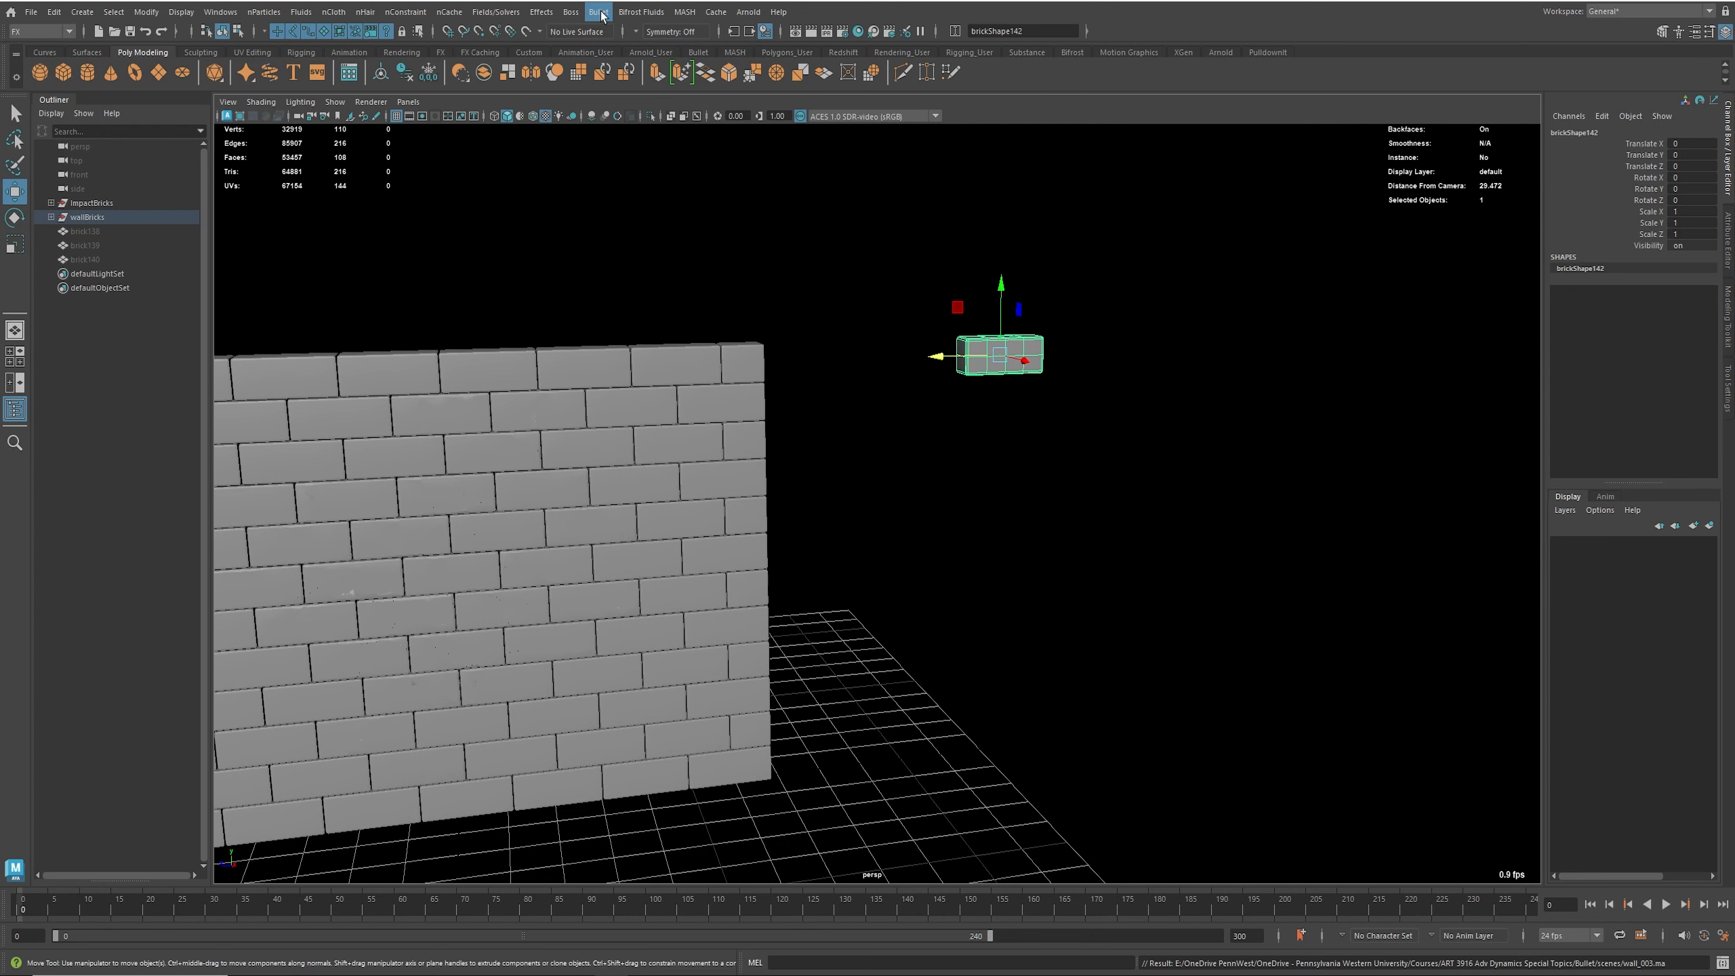
pyautogui.click(599, 12)
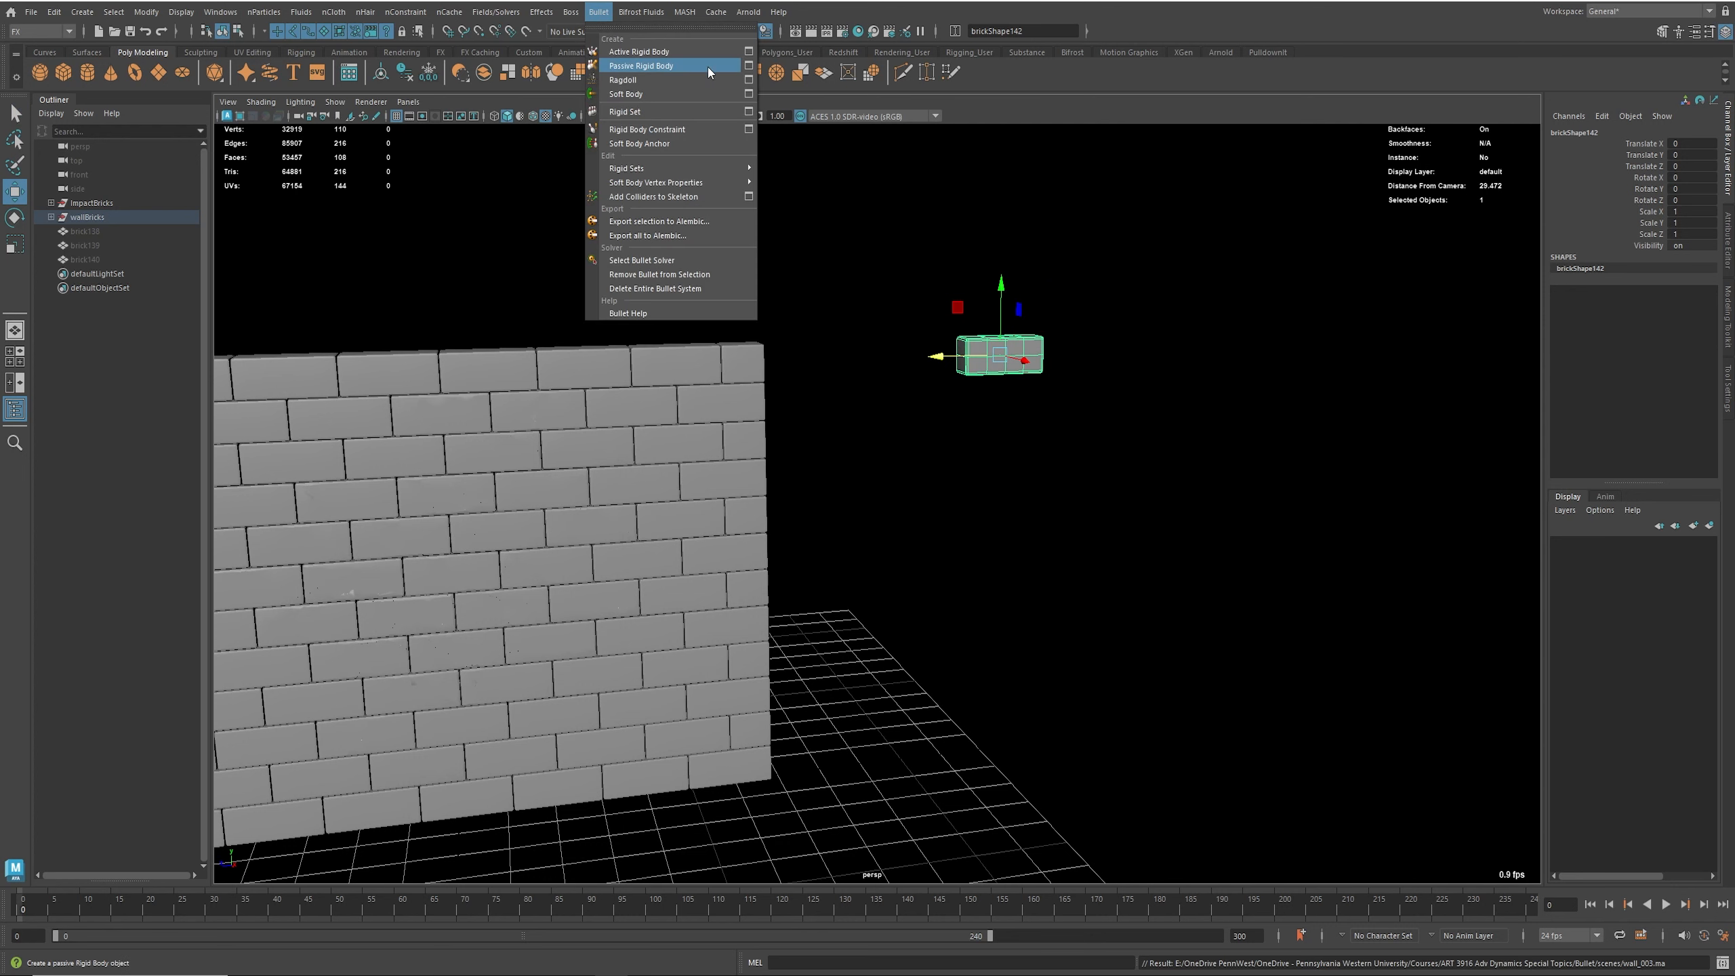
pyautogui.click(750, 53)
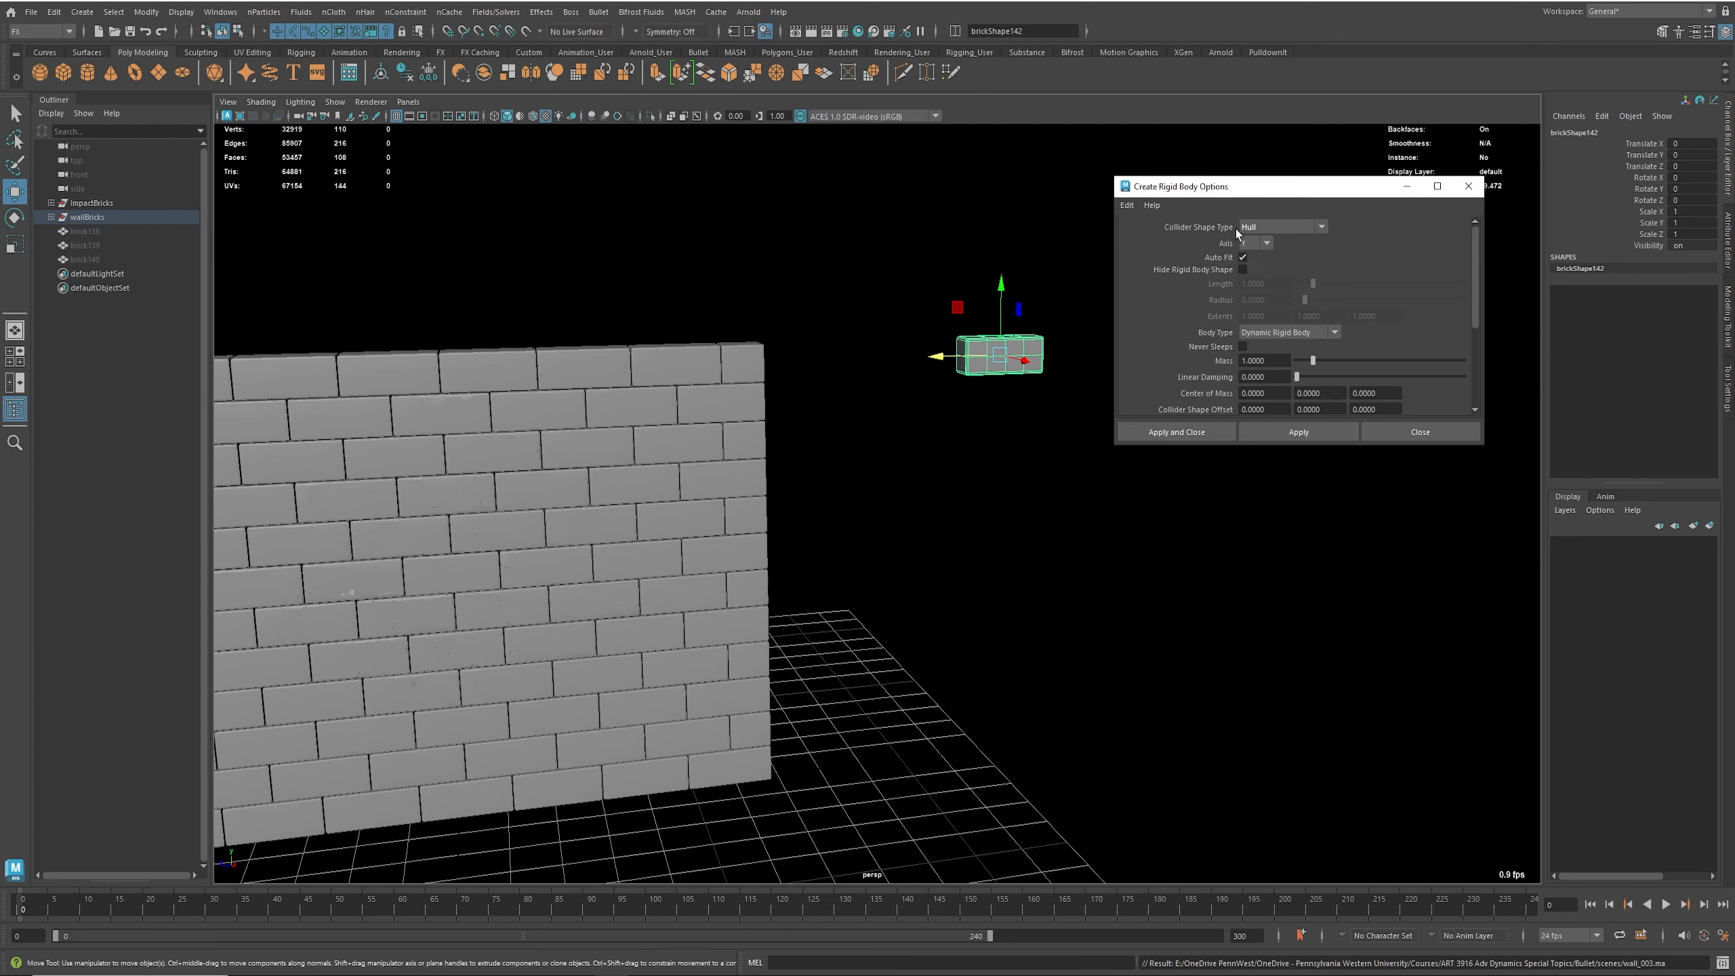
# Step: Review the rigid body options, trying Box and Capsule as the collider shape type
pyautogui.click(1282, 227)
pyautogui.click(1175, 226)
pyautogui.scroll(-3, 1244, 350)
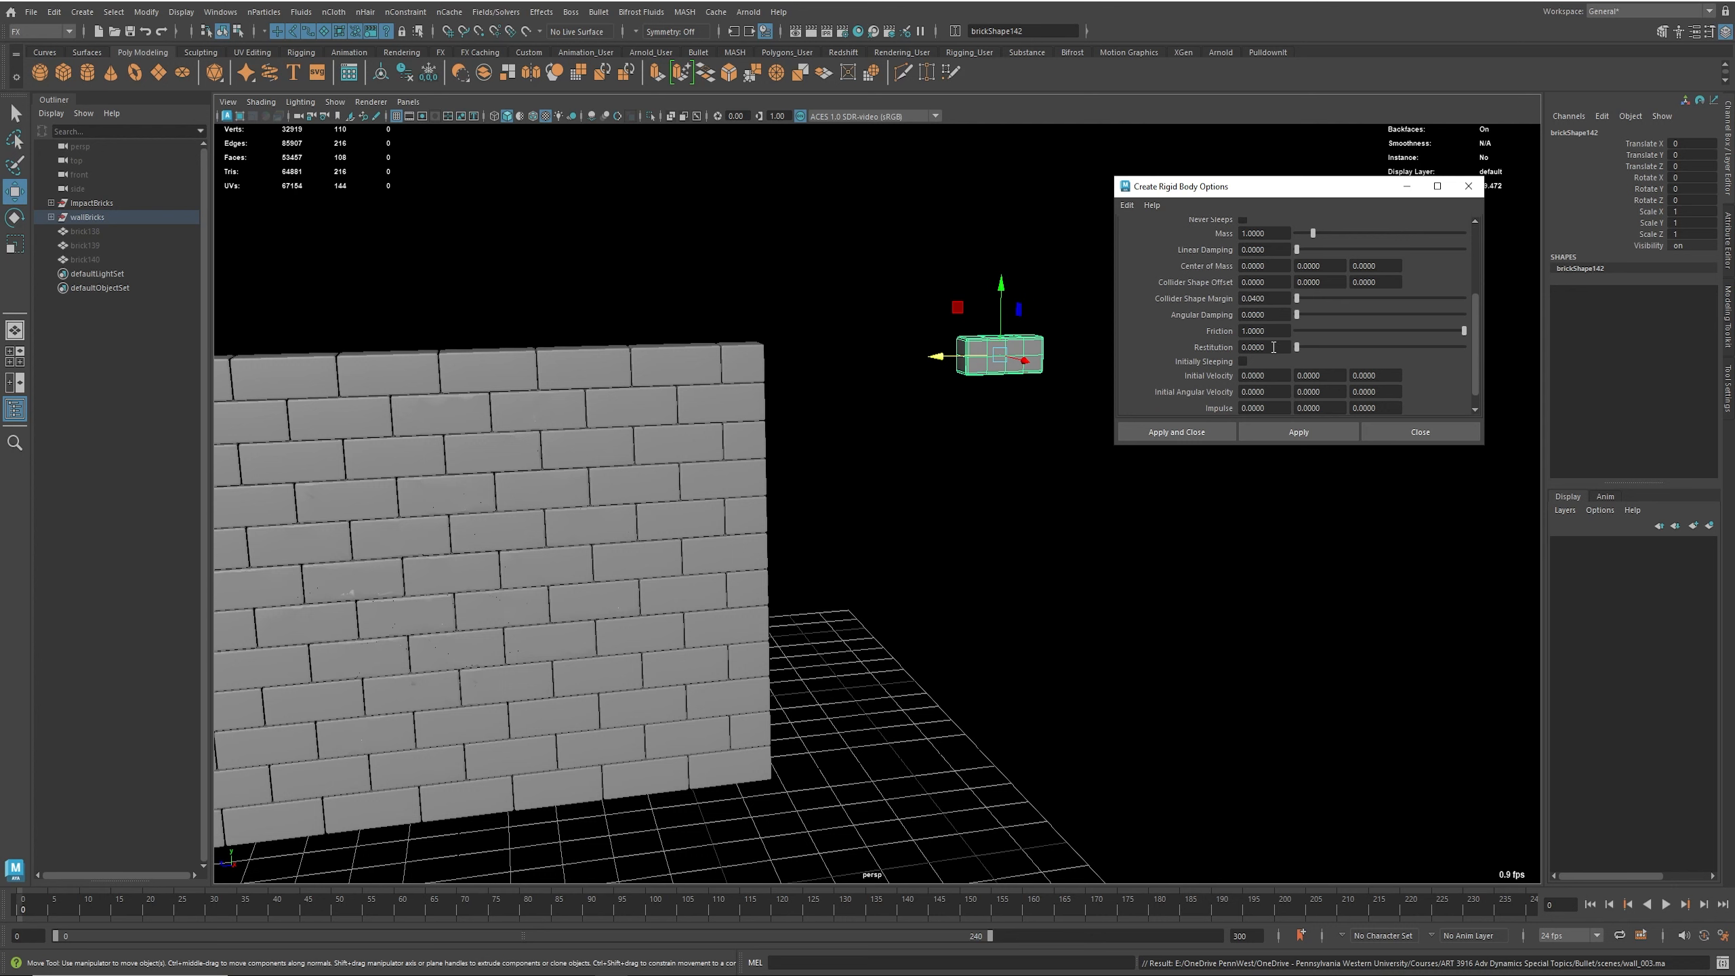
pyautogui.scroll(3, 1220, 309)
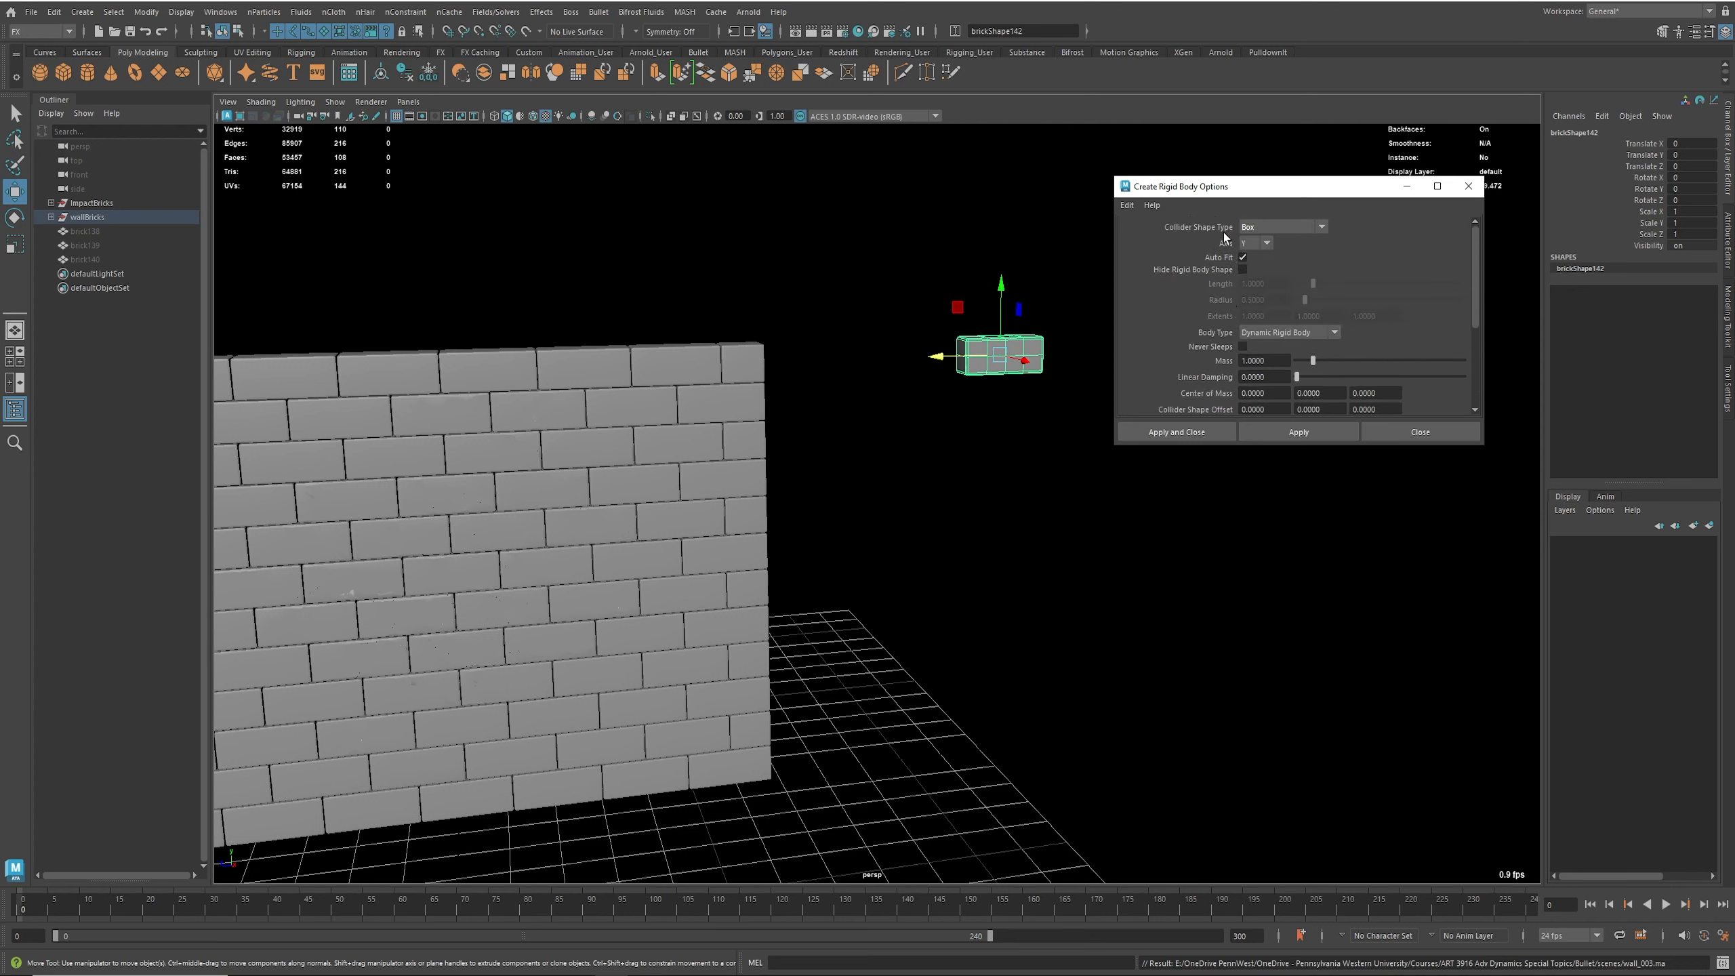
pyautogui.click(1270, 229)
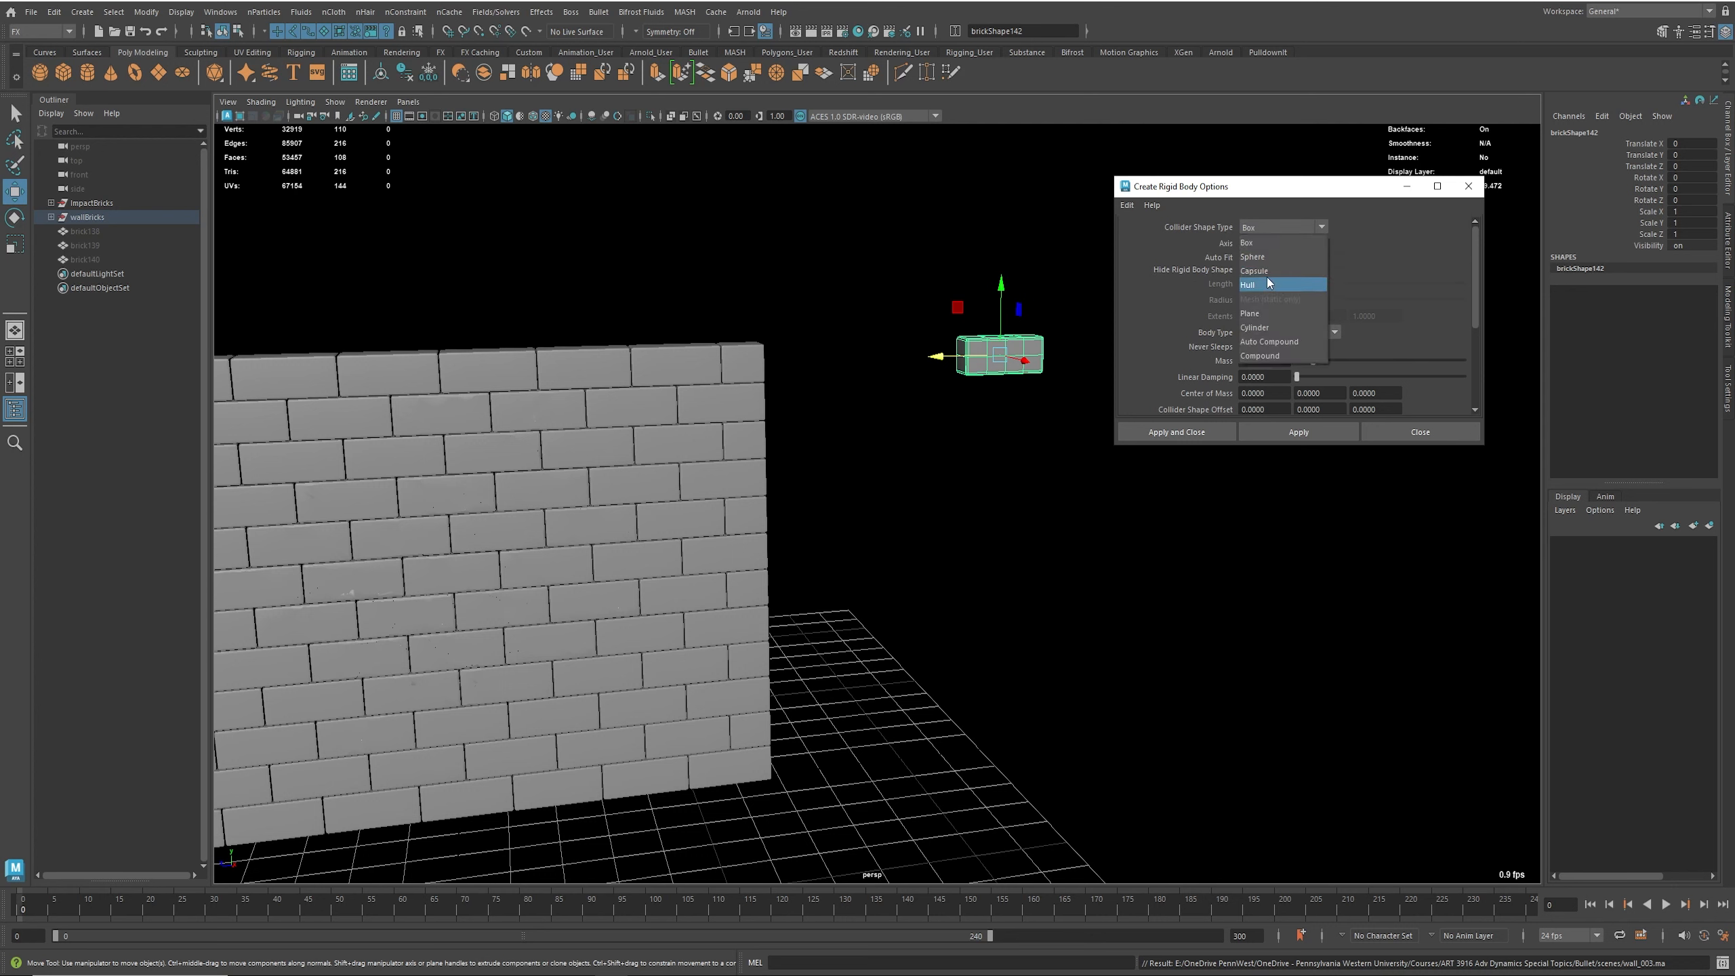
pyautogui.click(1256, 270)
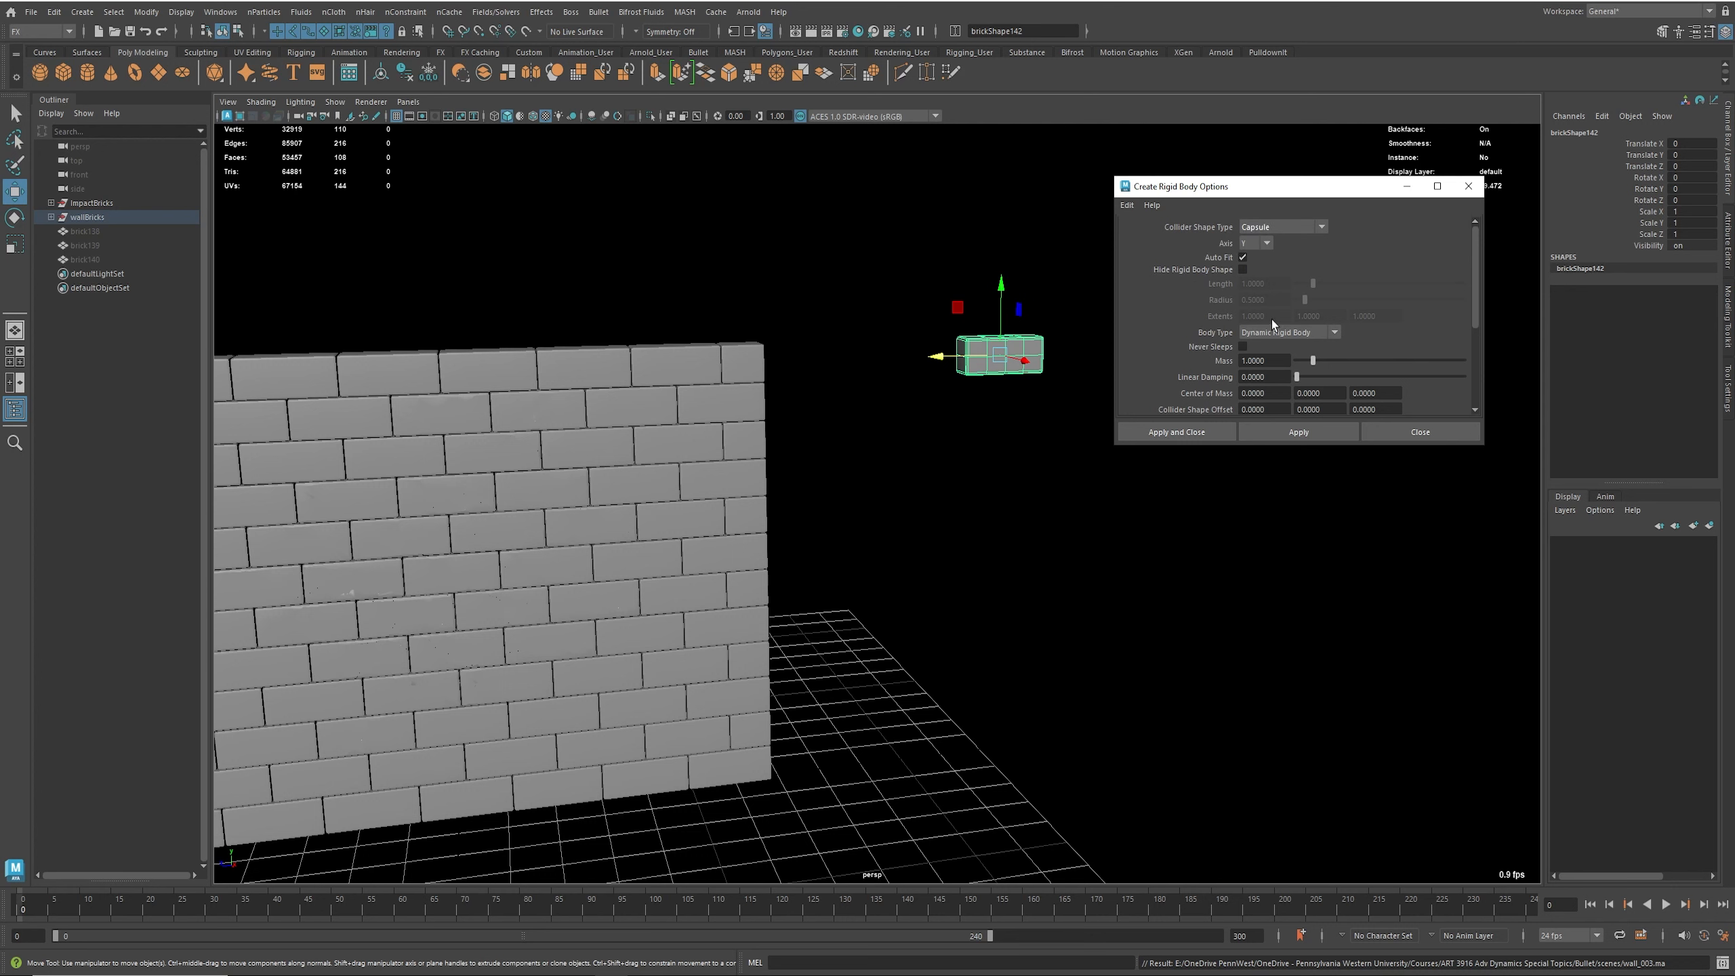
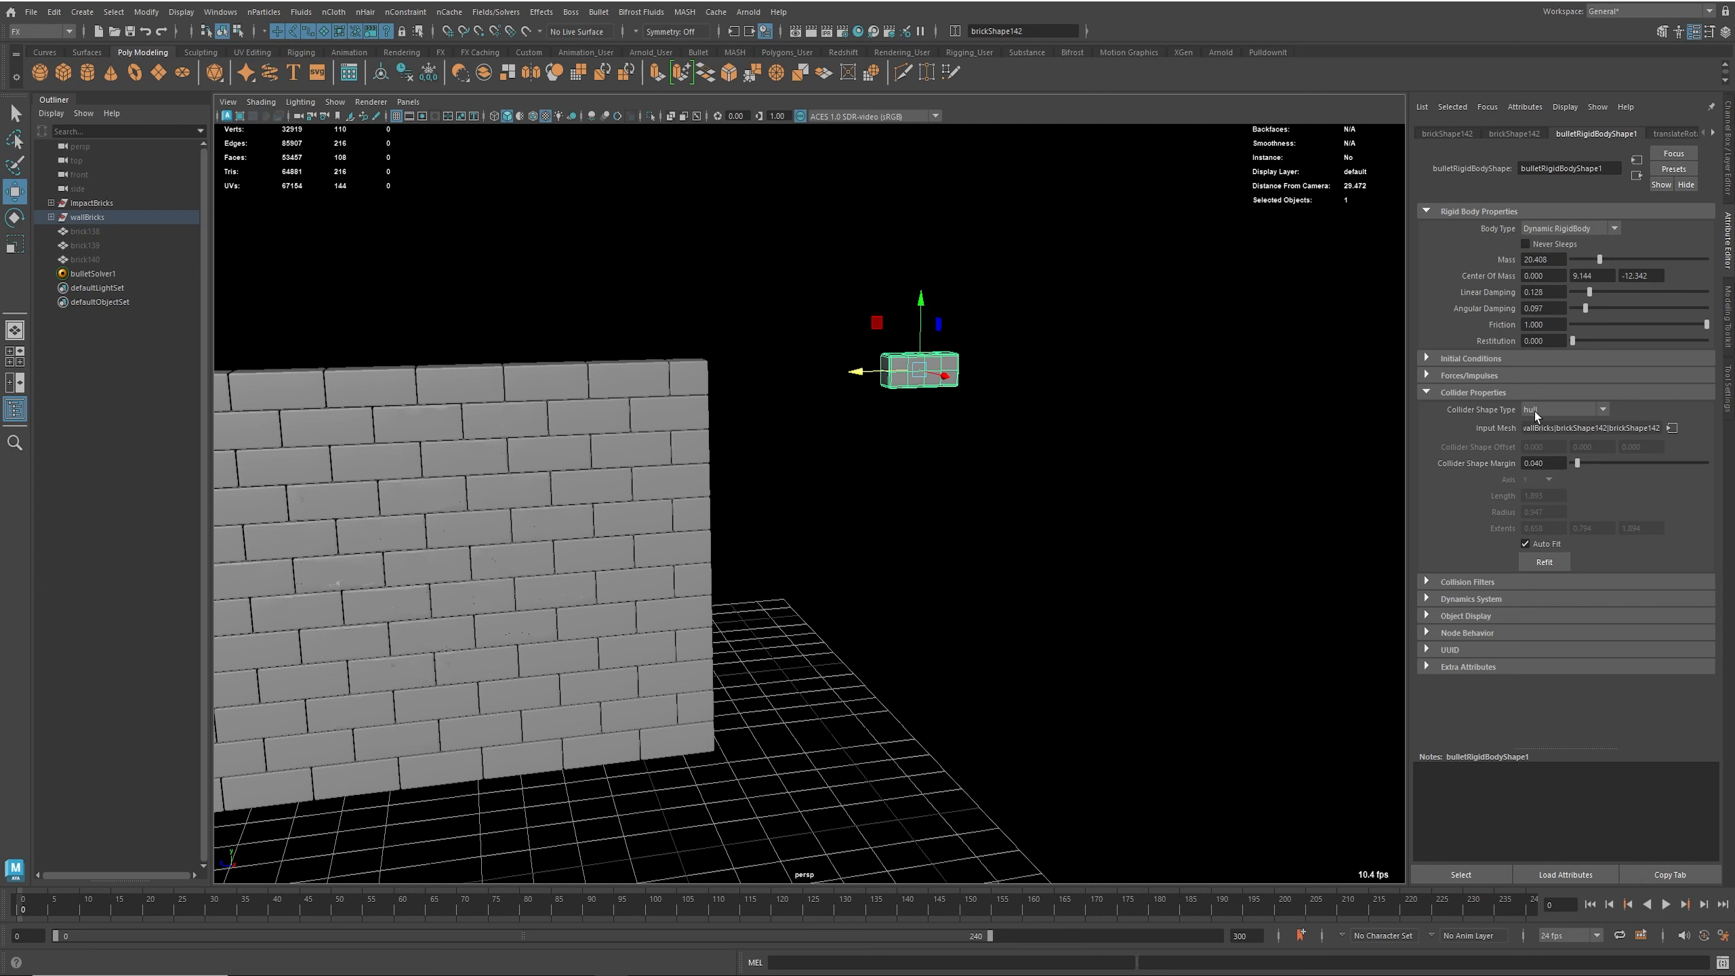
# Step: Check the collider shape types available for the duplicated brick's rigid body
pyautogui.click(1543, 407)
pyautogui.click(1551, 409)
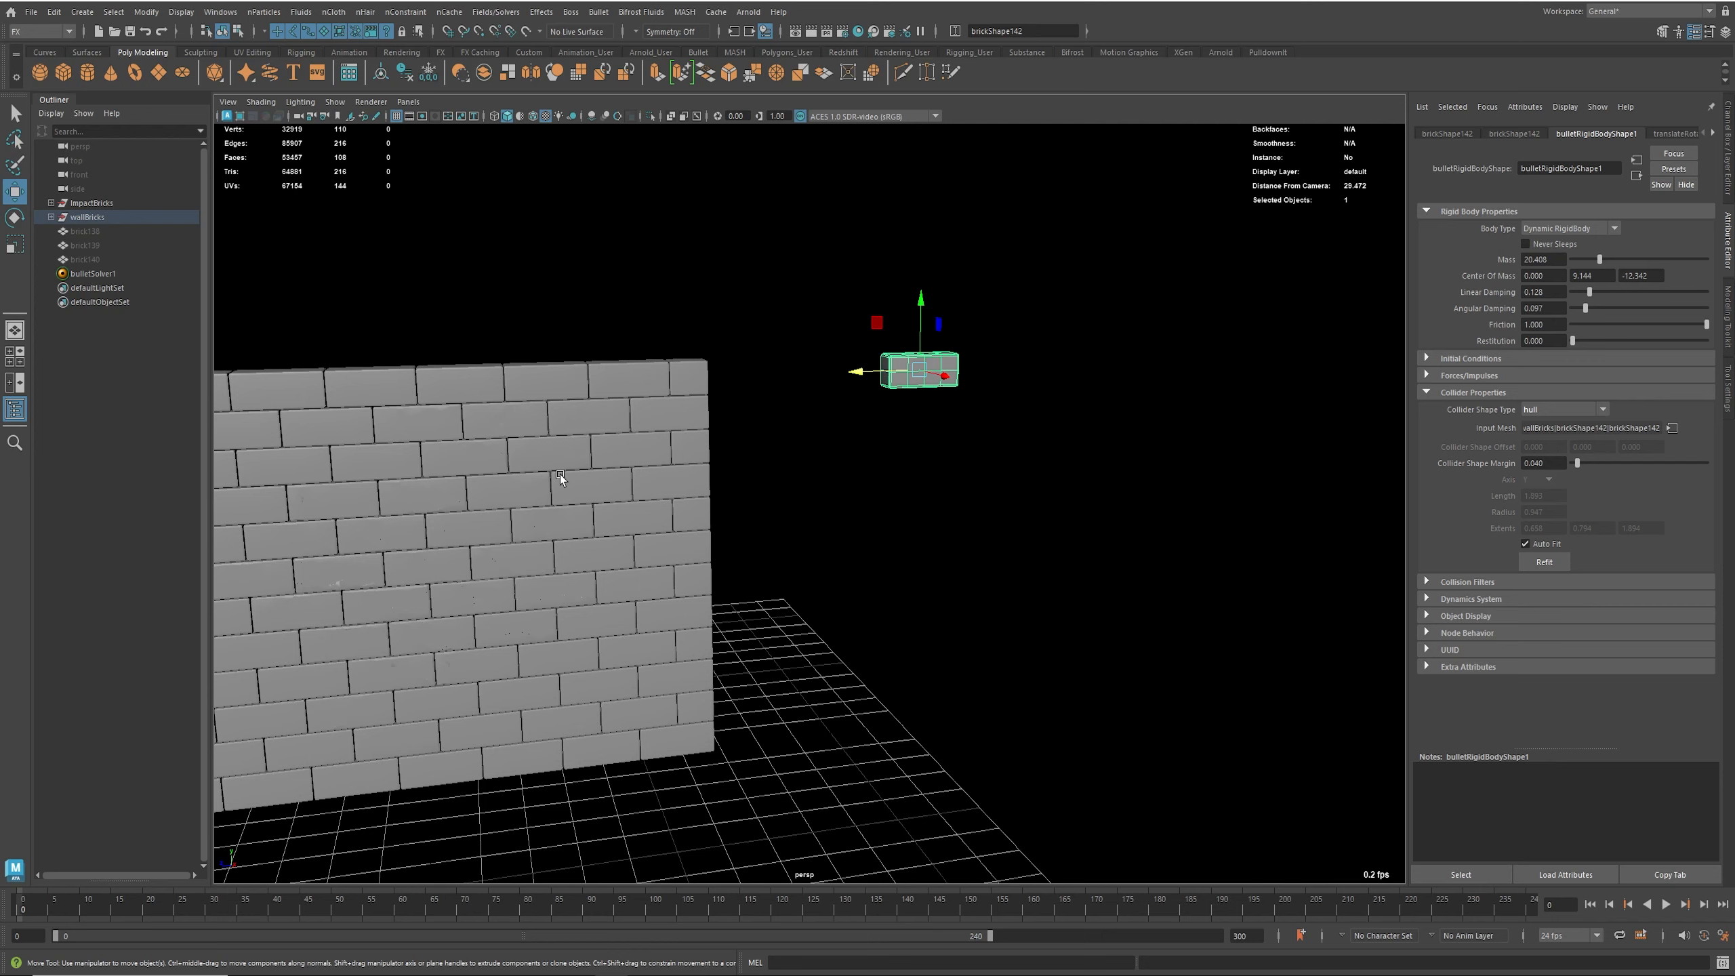
# Step: Duplicate a second wall brick, scale the copy up, and move it beside the wall below the small floating brick
pyautogui.click(647, 454)
pyautogui.moveTo(574, 451)
pyautogui.keyDown('shift'); pyautogui.mouseDown()
pyautogui.moveTo(852, 438)
pyautogui.moveTo(925, 453)
pyautogui.moveTo(860, 608)
pyautogui.mouseUp(); pyautogui.keyUp('shift')
pyautogui.press('r')
pyautogui.moveTo(637, 500); pyautogui.dragTo(684, 530)
pyautogui.press('w')
pyautogui.moveTo(532, 428); pyautogui.dragTo(765, 504)
pyautogui.keyDown('alt'); pyautogui.moveTo(765, 500); pyautogui.dragTo(638, 557, button='middle'); pyautogui.keyUp('alt')
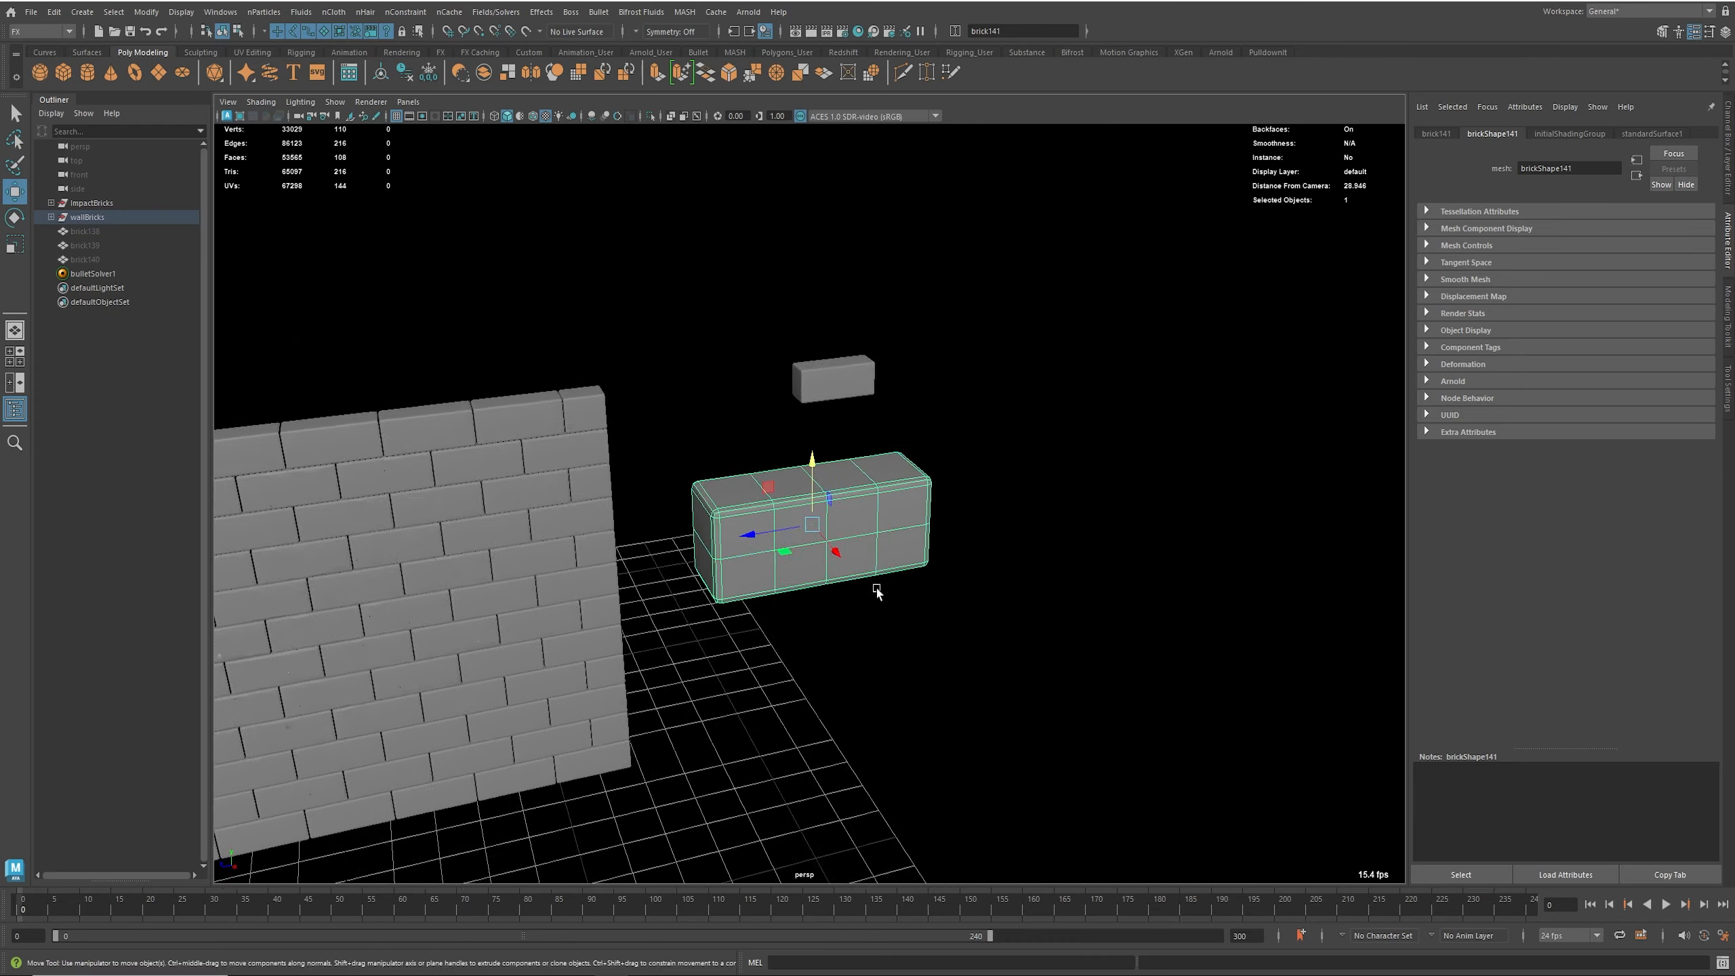
# Step: Lower the enlarged brick slightly beneath the small floating brick and freeze its transformations
pyautogui.keyDown('alt'); pyautogui.moveTo(879, 591); pyautogui.dragTo(1007, 599); pyautogui.keyUp('alt')
pyautogui.keyDown('alt'); pyautogui.moveTo(1007, 599); pyautogui.dragTo(909, 546, button='right'); pyautogui.keyUp('alt')
pyautogui.press('f')
pyautogui.keyDown('alt'); pyautogui.moveTo(909, 548); pyautogui.dragTo(1011, 522); pyautogui.keyUp('alt')
pyautogui.moveTo(808, 439); pyautogui.dragTo(806, 464)
pyautogui.scroll(-4, 806, 473)
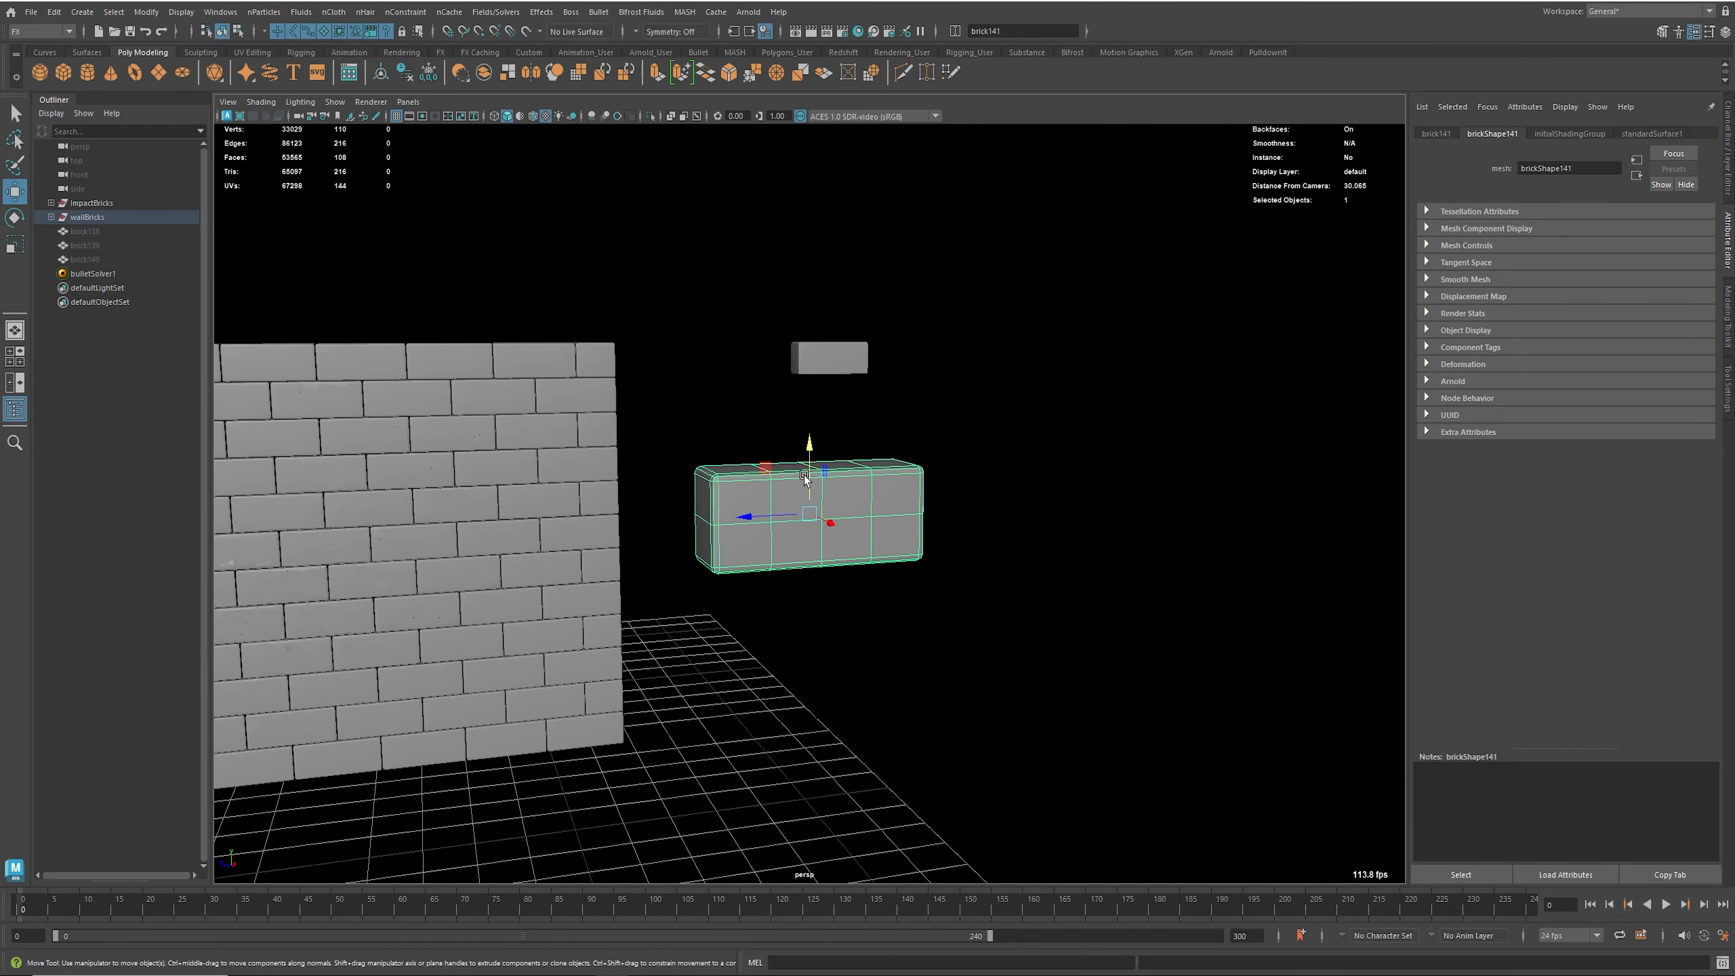
pyautogui.keyDown('alt'); pyautogui.moveTo(778, 388); pyautogui.dragTo(798, 399); pyautogui.keyUp('alt')
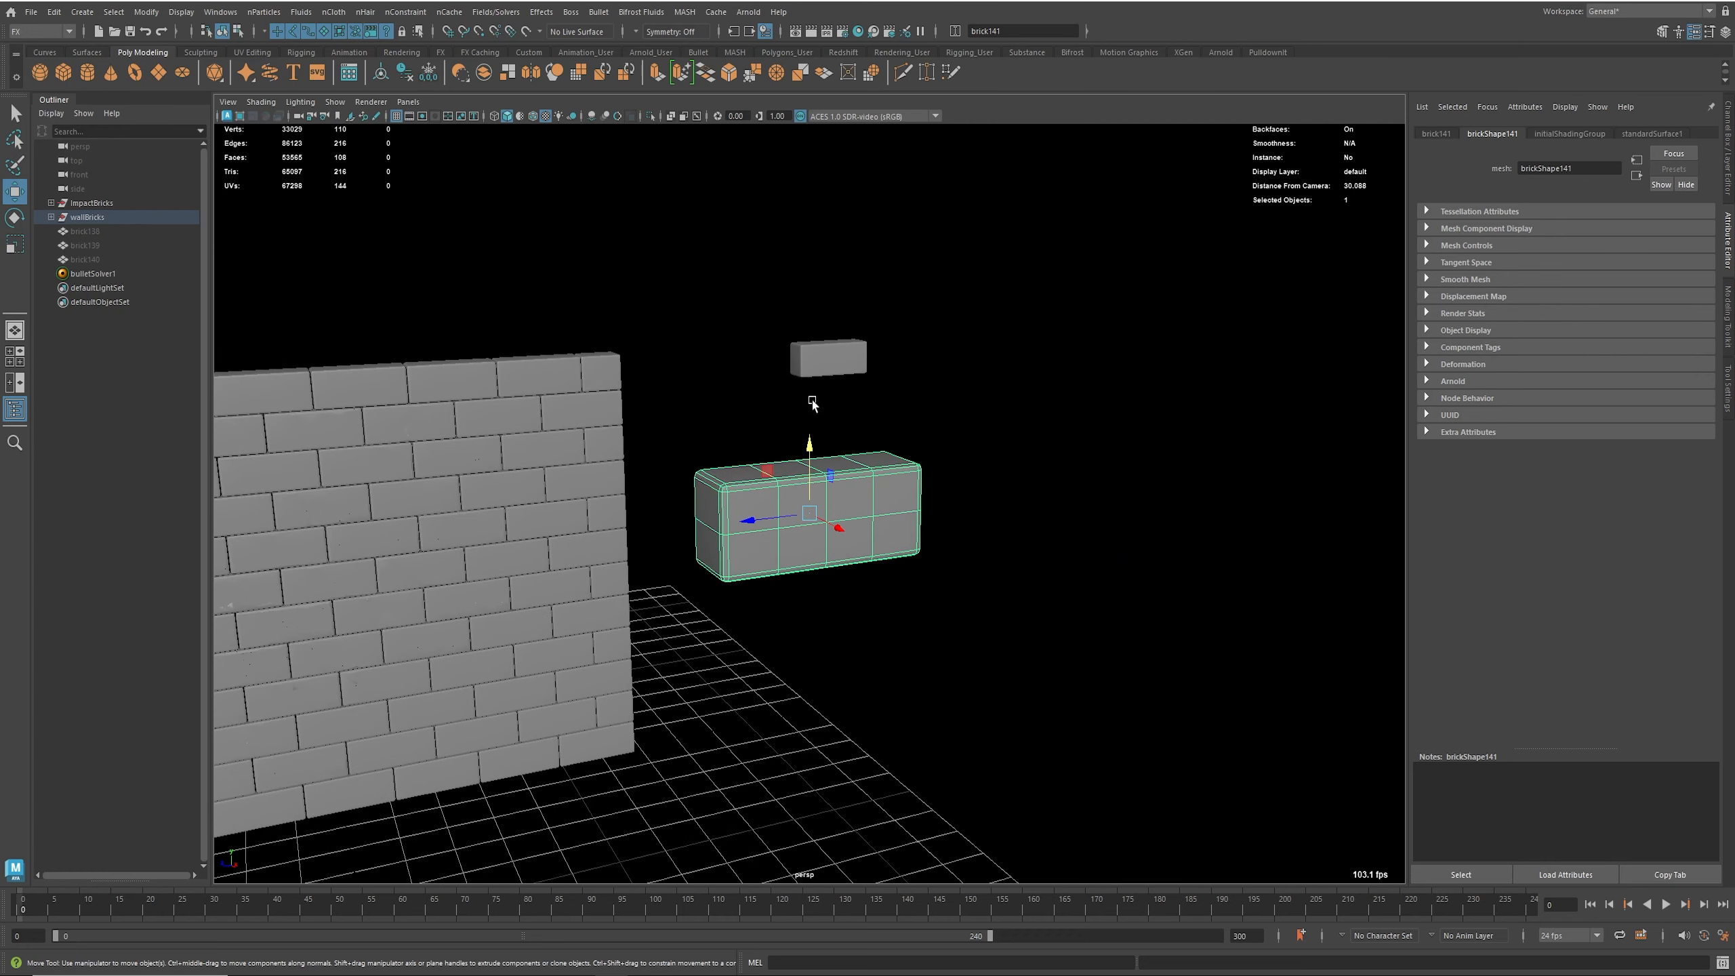
pyautogui.click(428, 72)
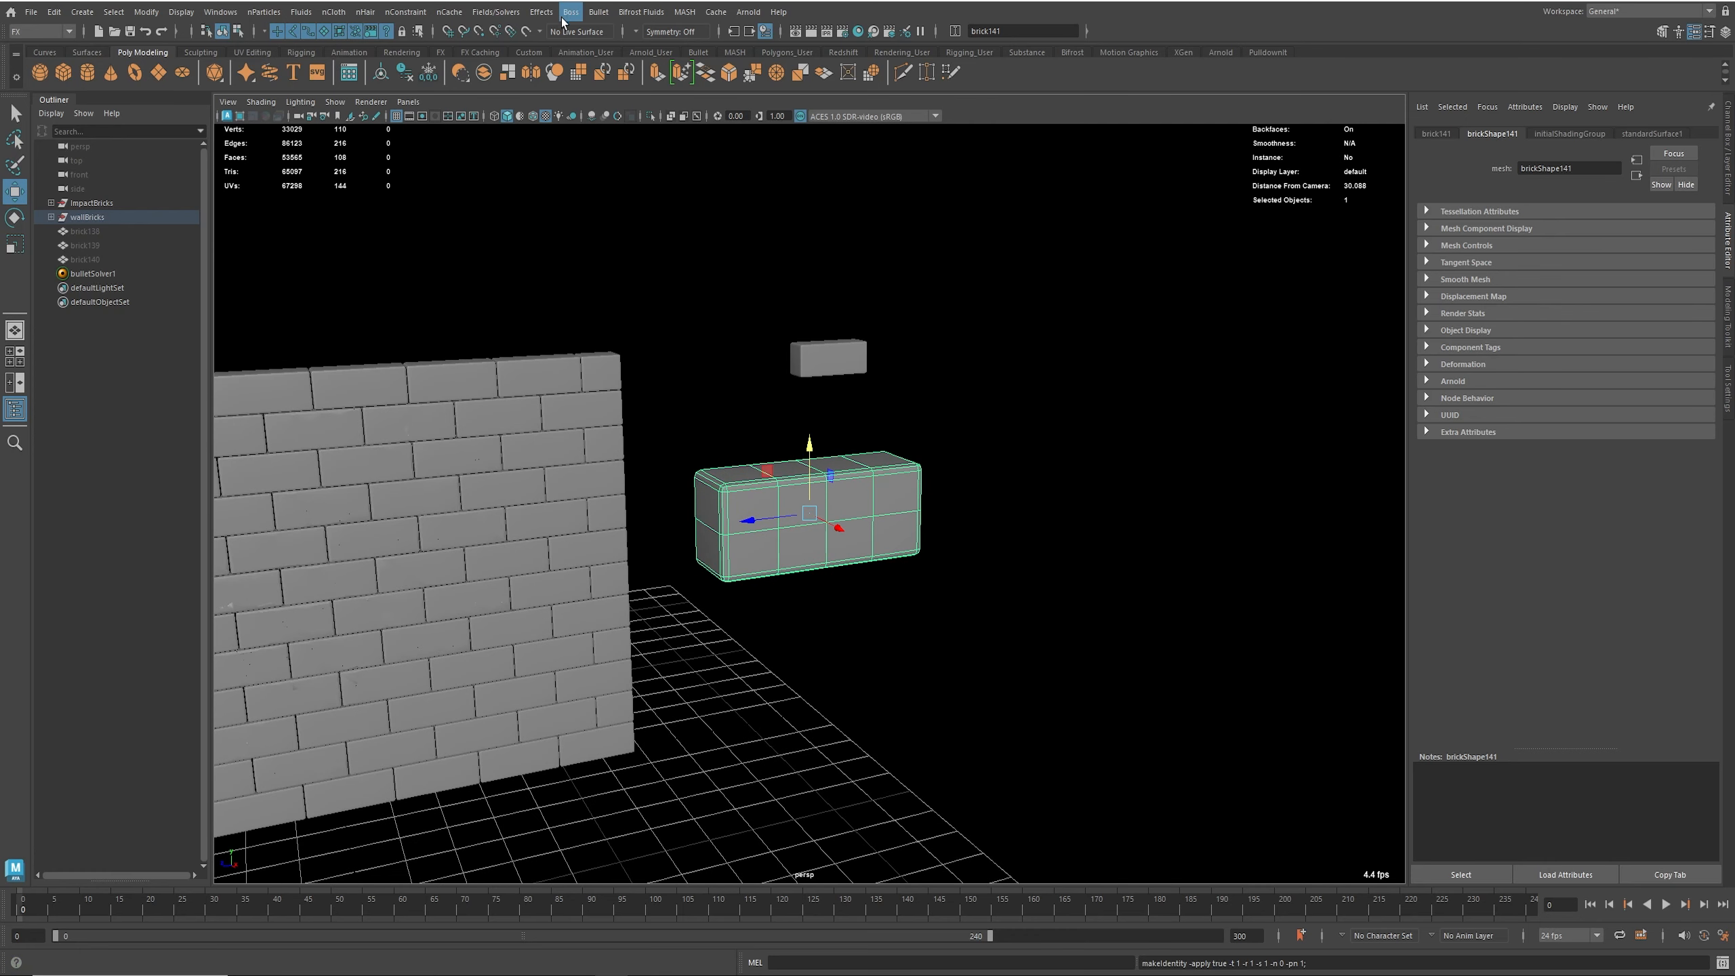
# Step: Make the enlarged brick a Bullet passive rigid body with a Hull collider and Static Body type
pyautogui.click(599, 12)
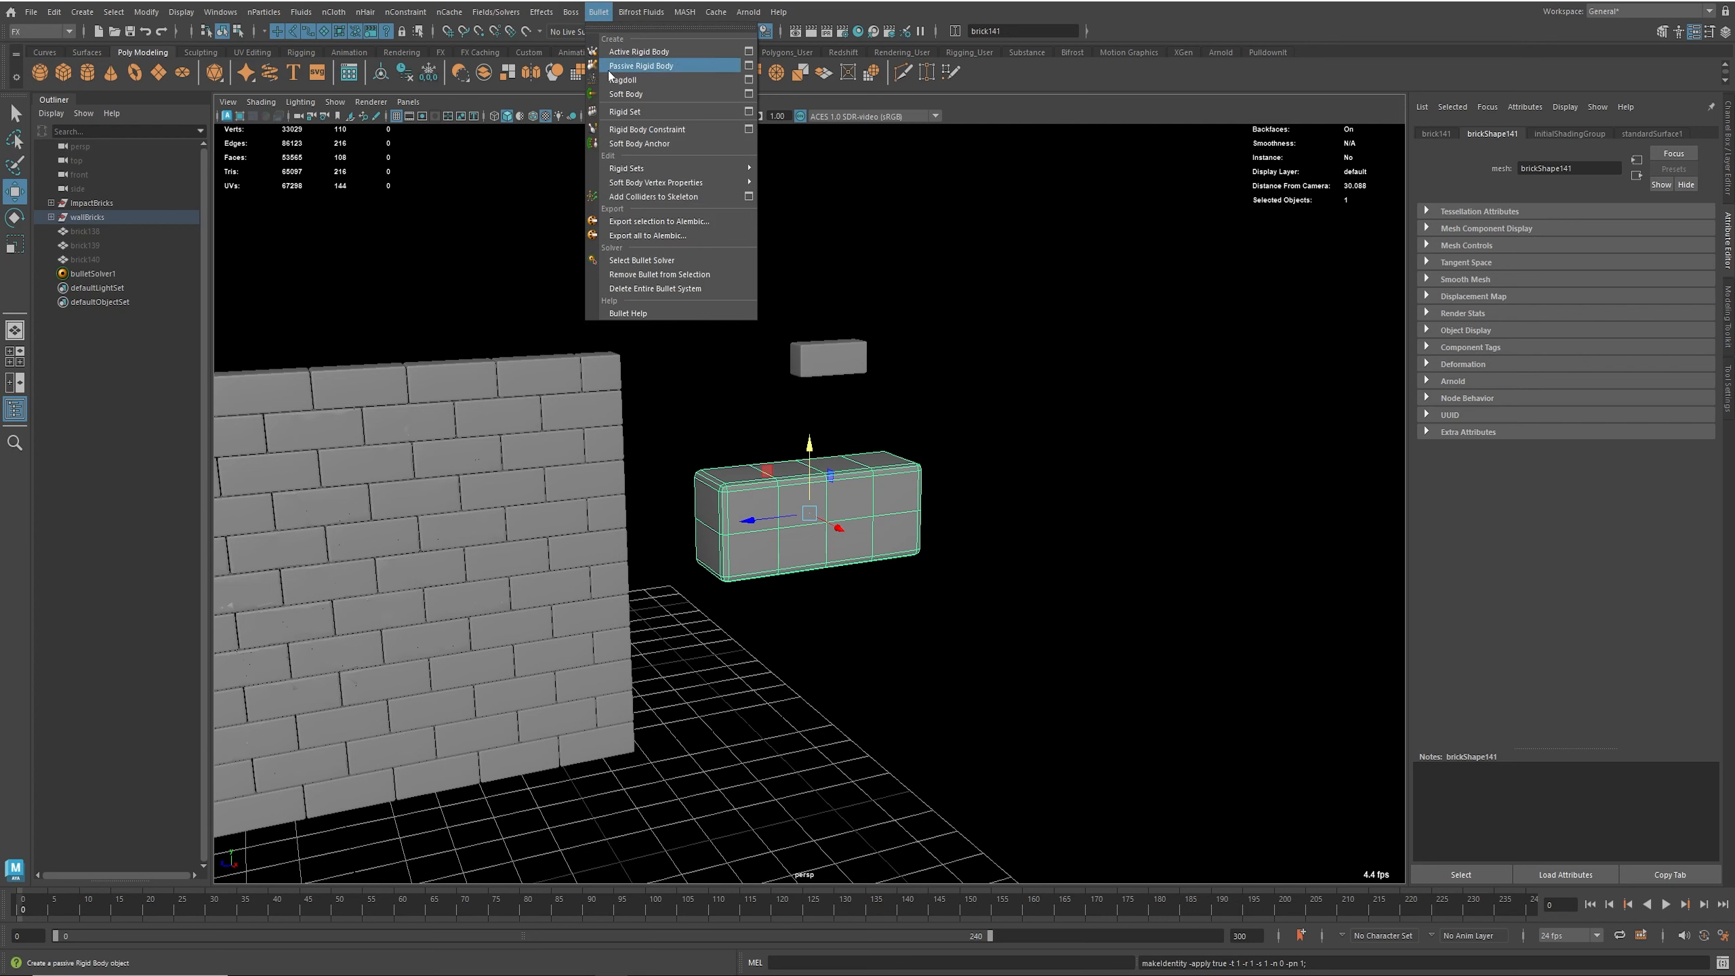
pyautogui.click(751, 71)
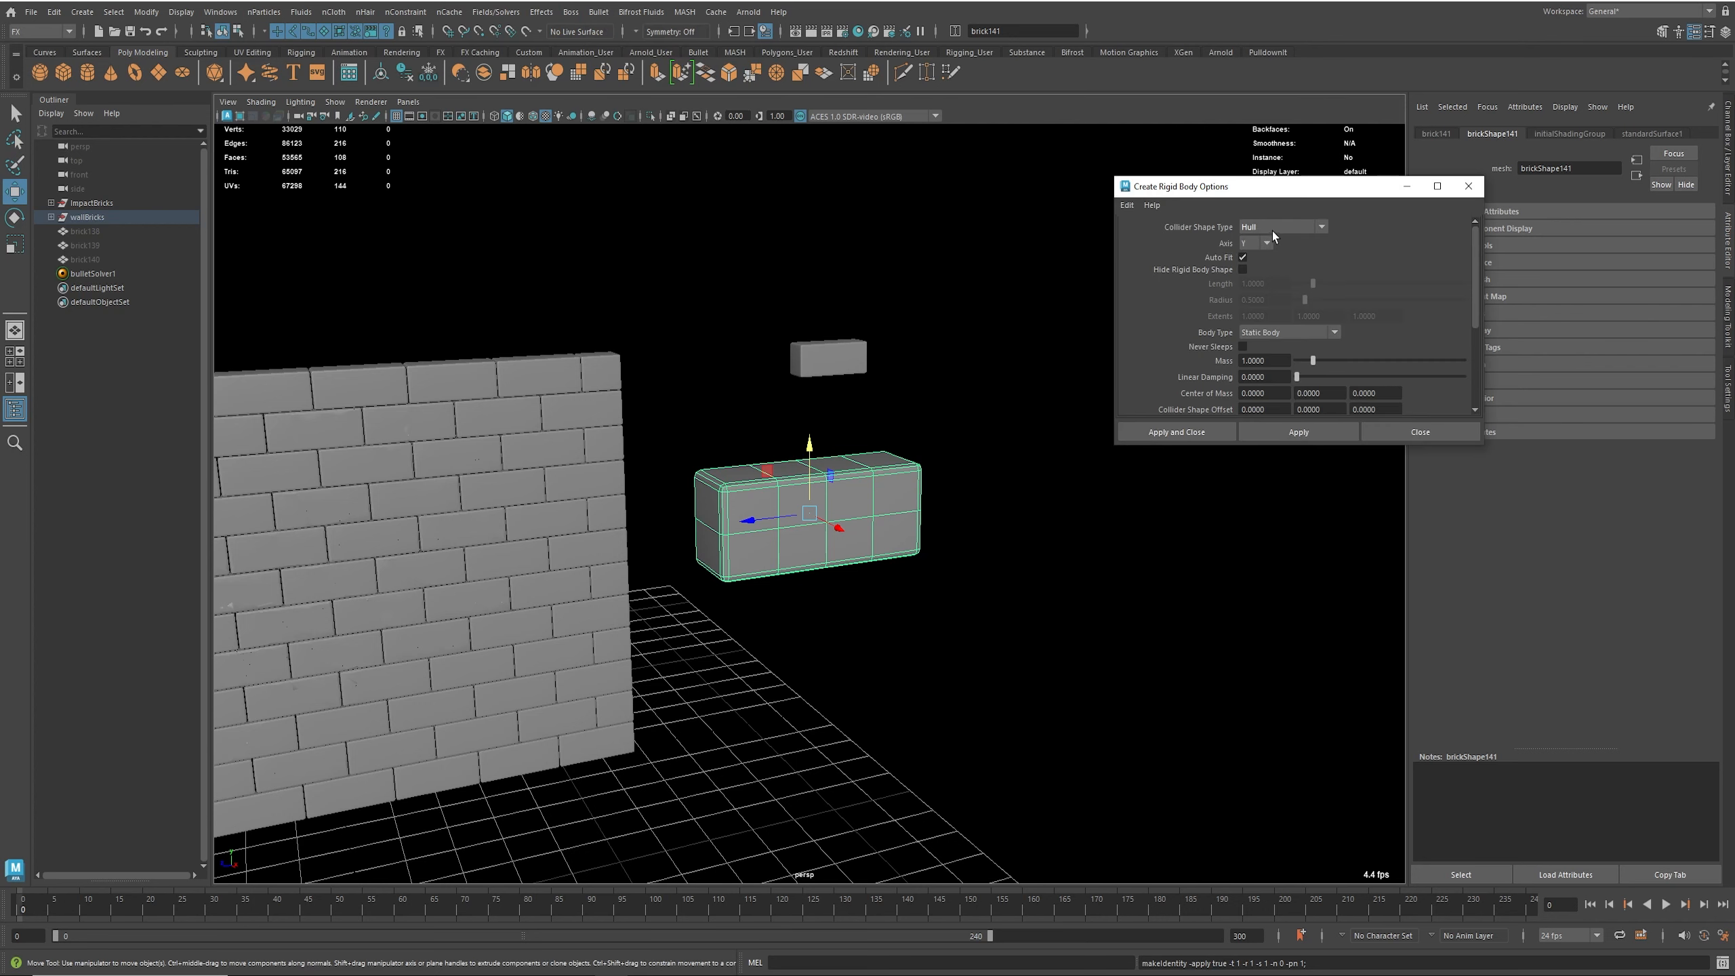
pyautogui.click(1176, 432)
pyautogui.keyDown('alt'); pyautogui.moveTo(1026, 502); pyautogui.dragTo(1027, 562, button='middle'); pyautogui.keyUp('alt')
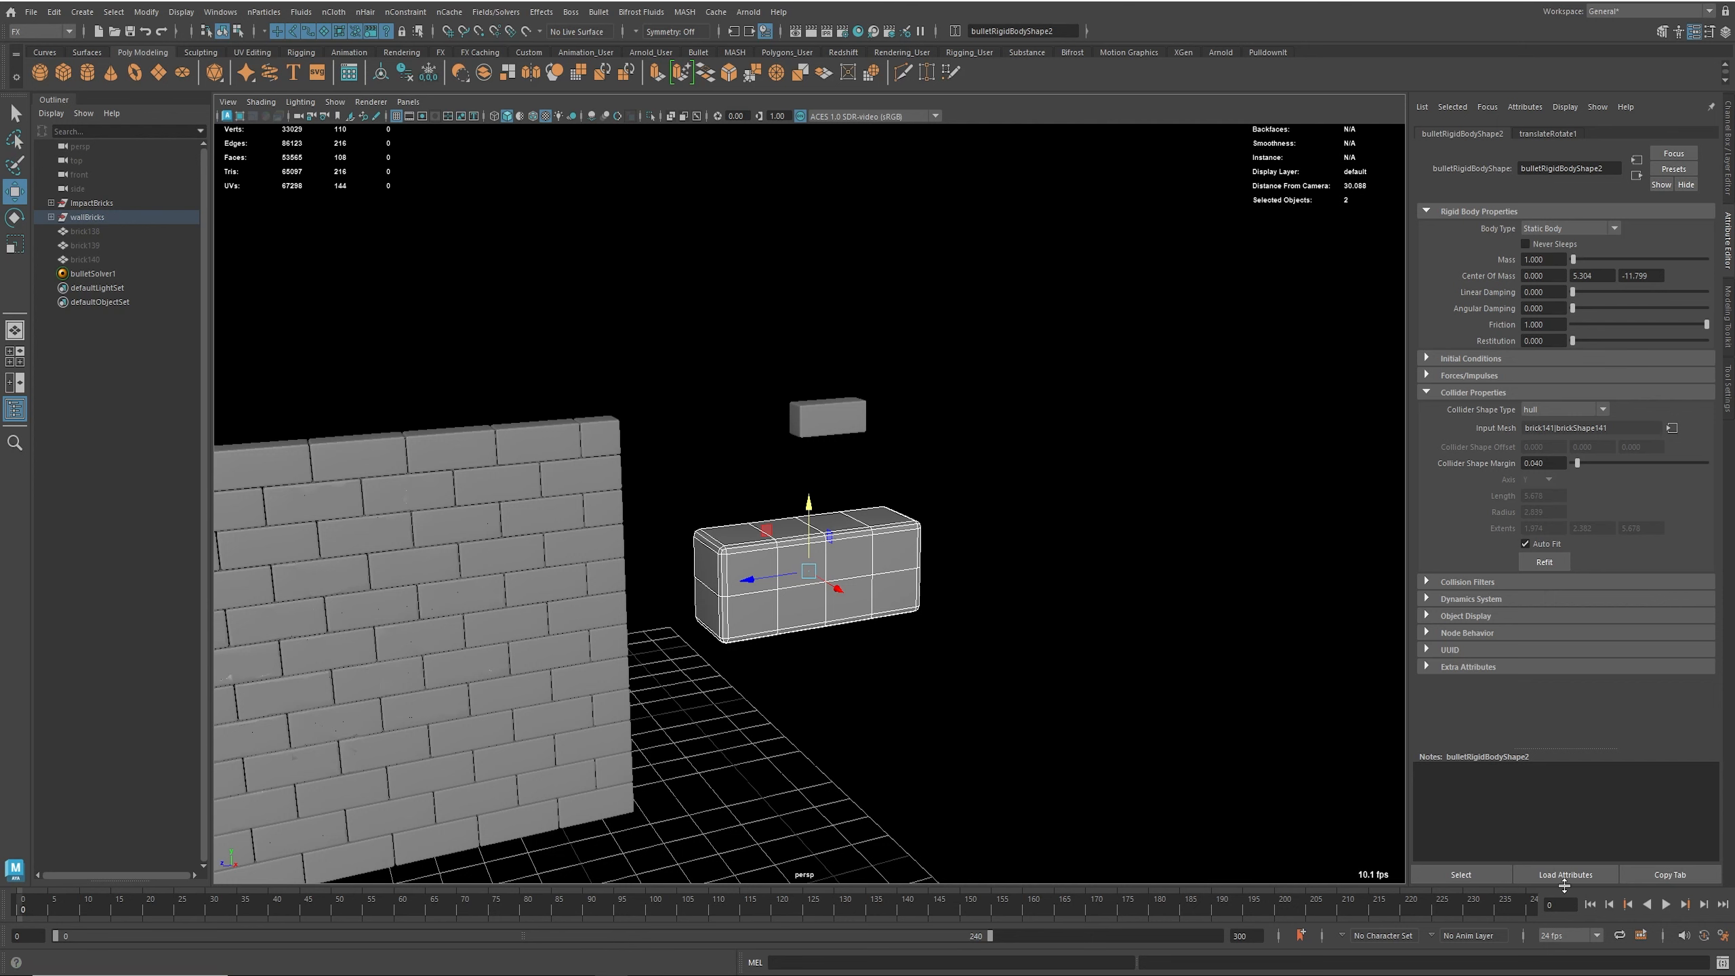
# Step: Play the simulation to watch the small brick fall toward the enlarged one, and rewind to the start
pyautogui.click(1665, 903)
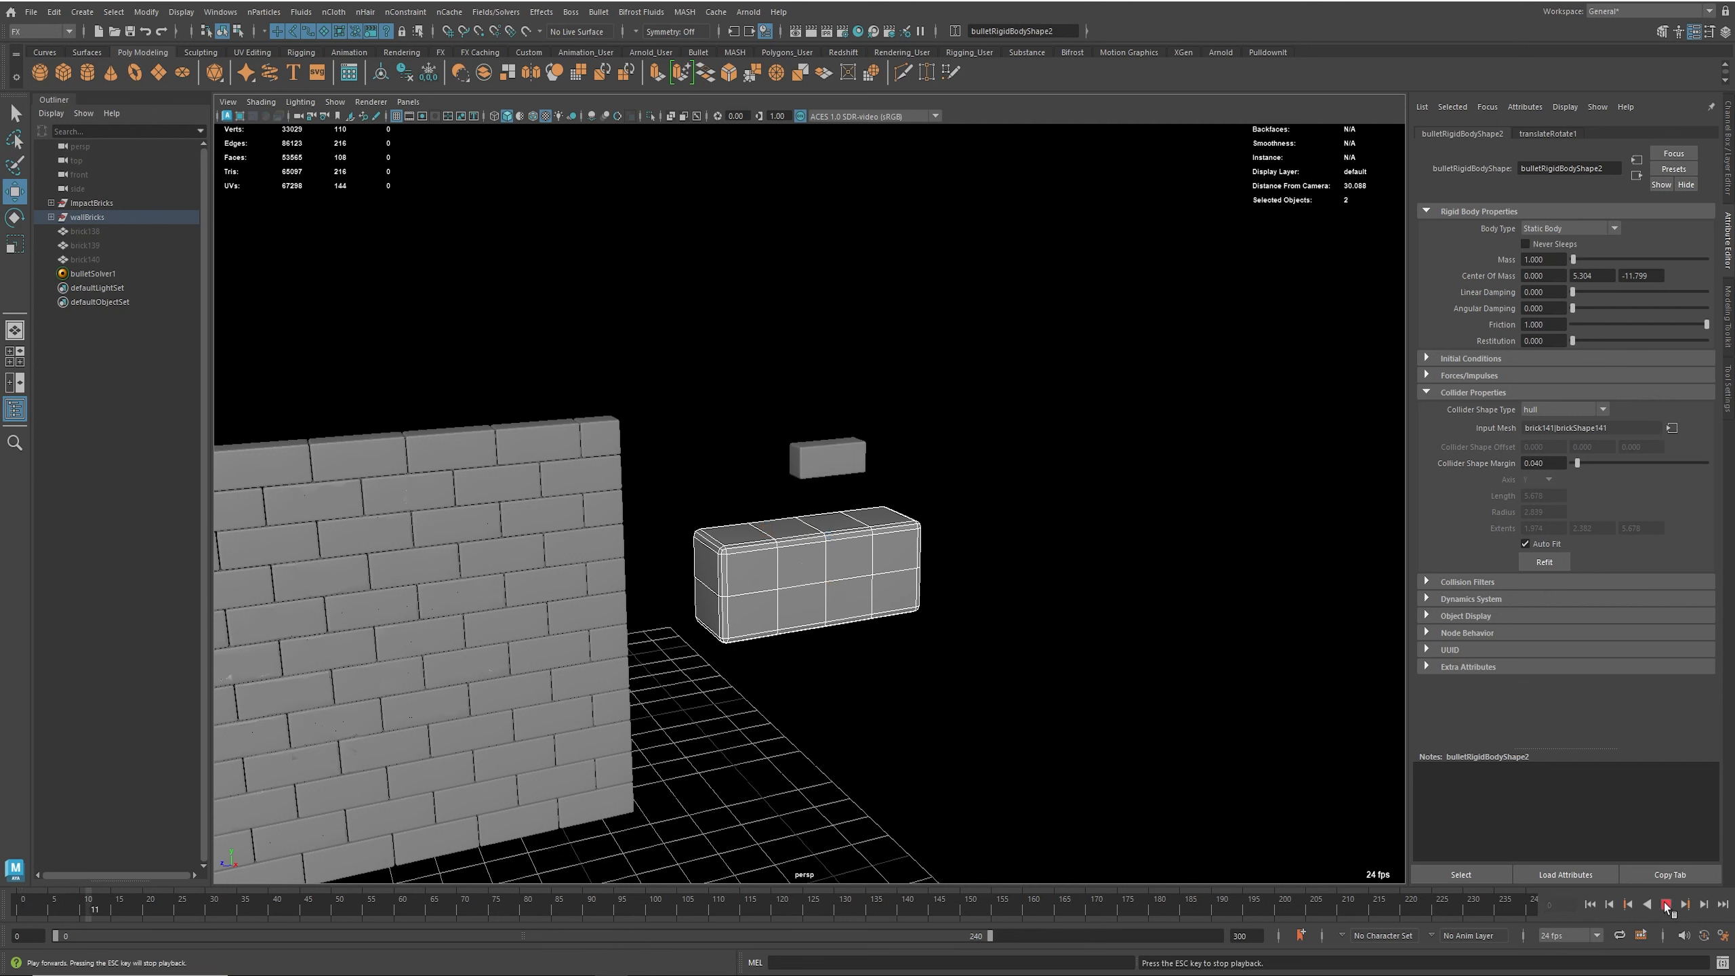
pyautogui.click(1664, 903)
pyautogui.click(1590, 904)
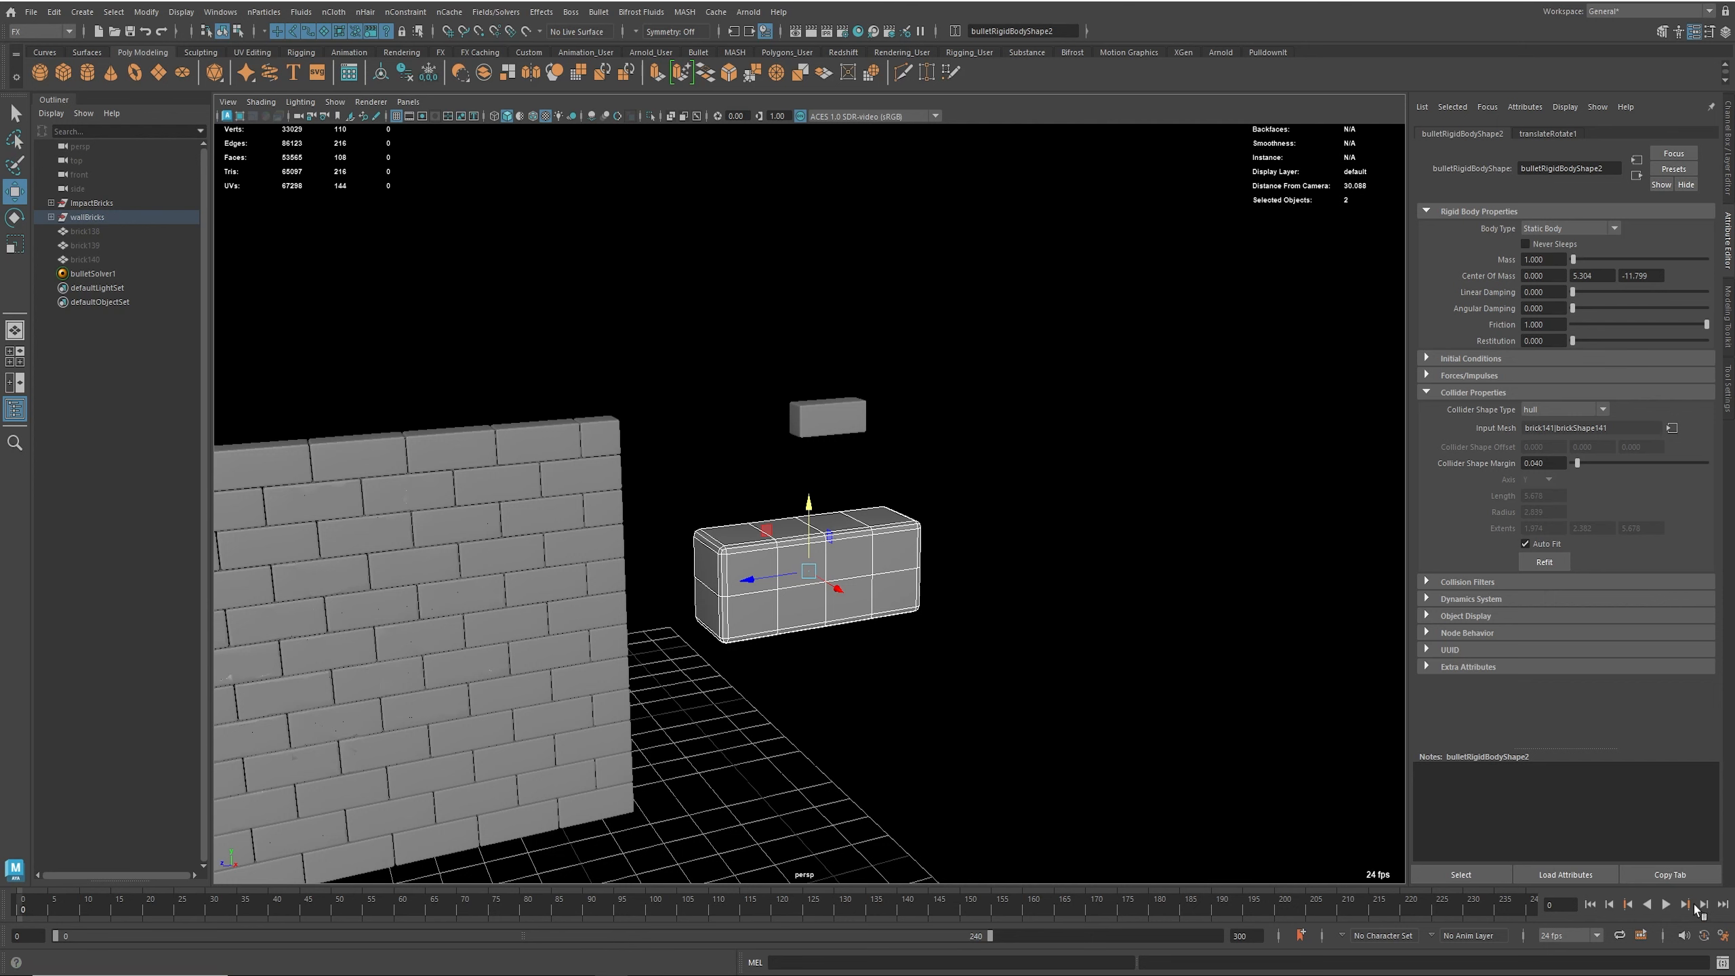
# Step: Replay the simulation to check the small brick's collision with the enlarged brick, and rewind to the start
pyautogui.click(1666, 904)
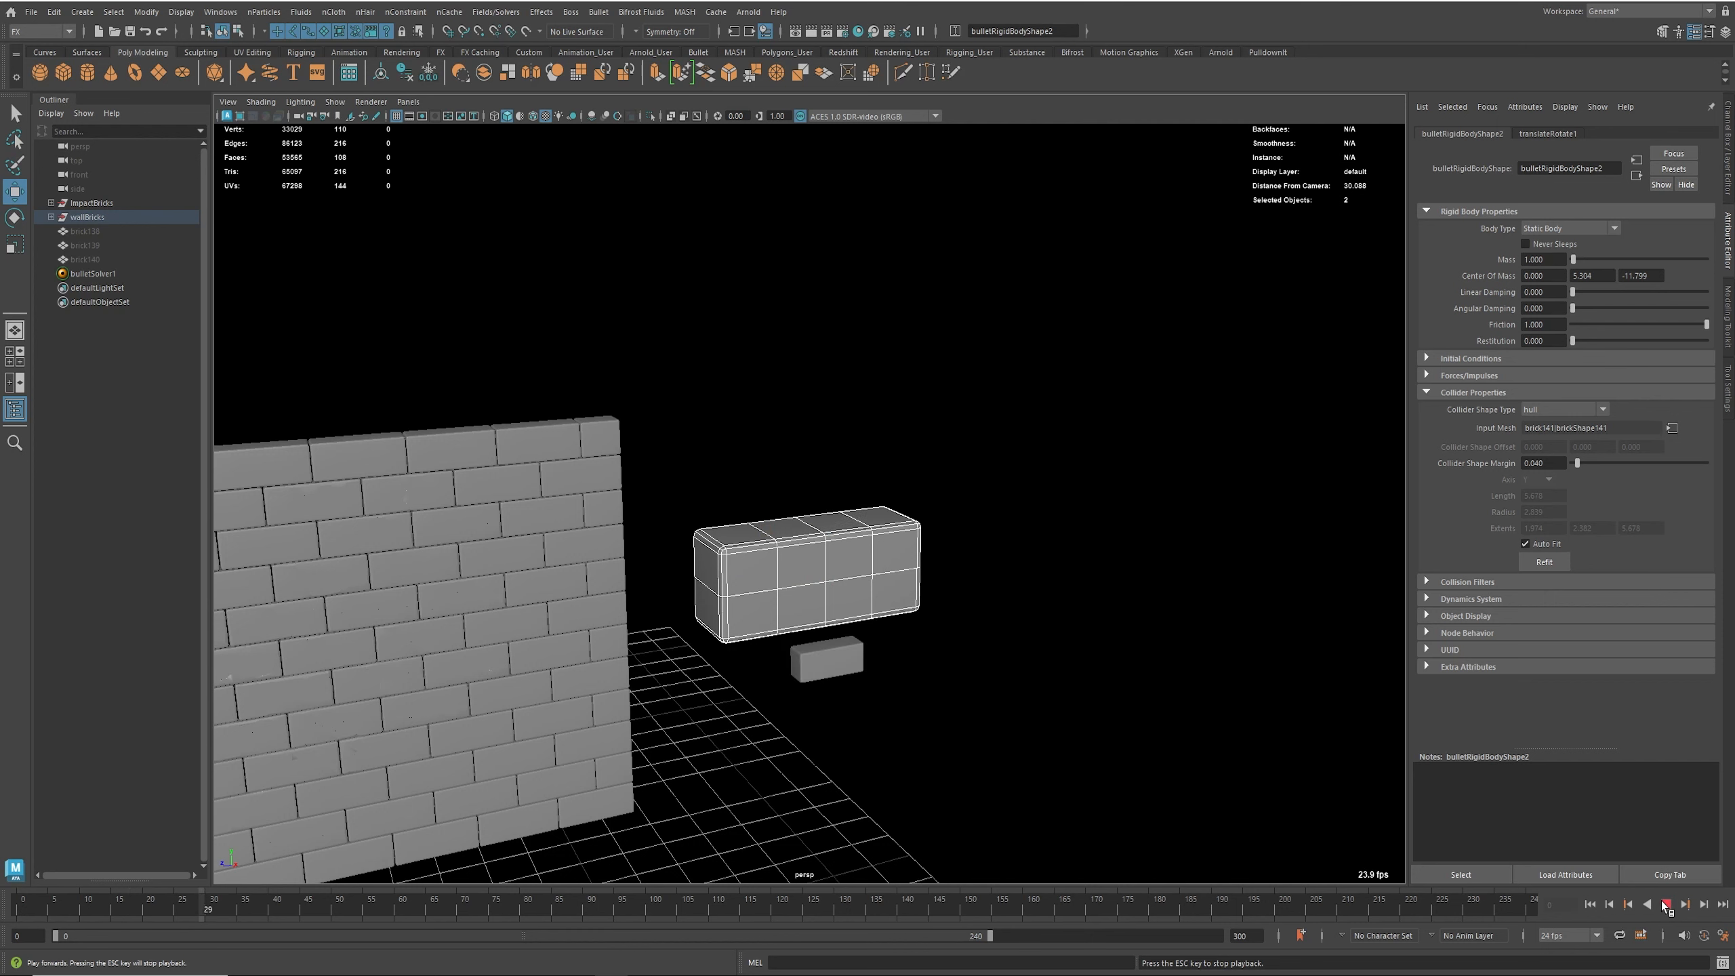
pyautogui.click(1666, 903)
pyautogui.click(1591, 905)
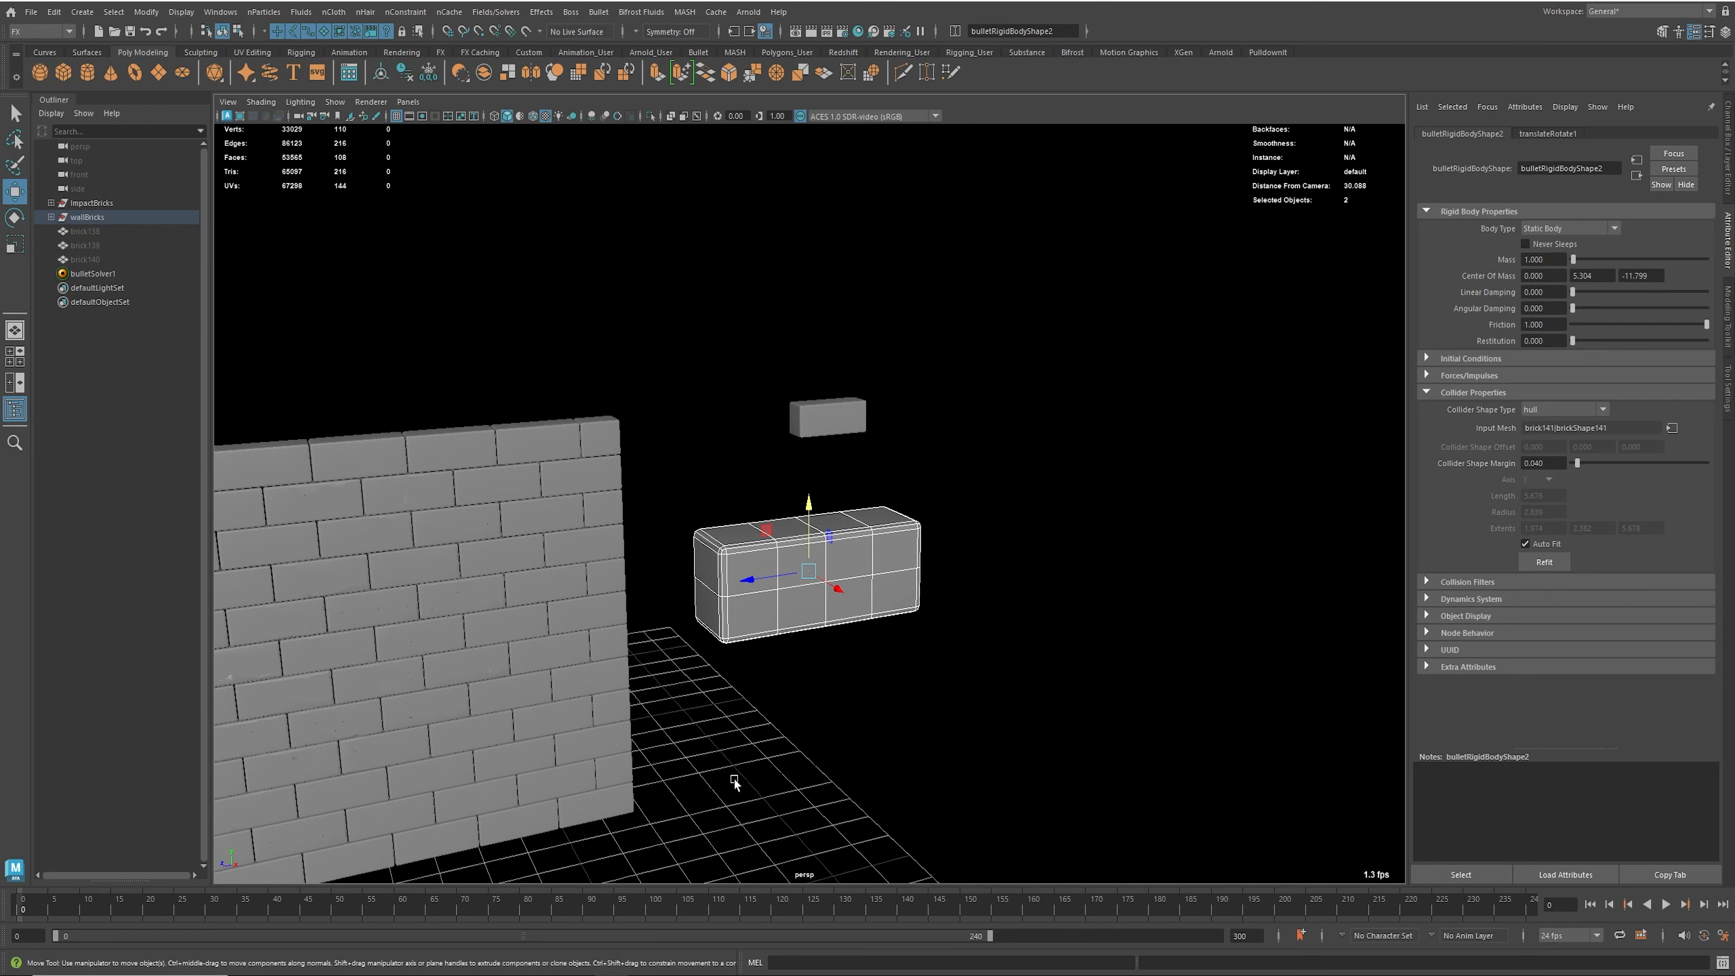
# Step: Turn on the Bullet solver's Collision Shape display and compare the collider positions with the two test bricks from several angles
pyautogui.click(96, 274)
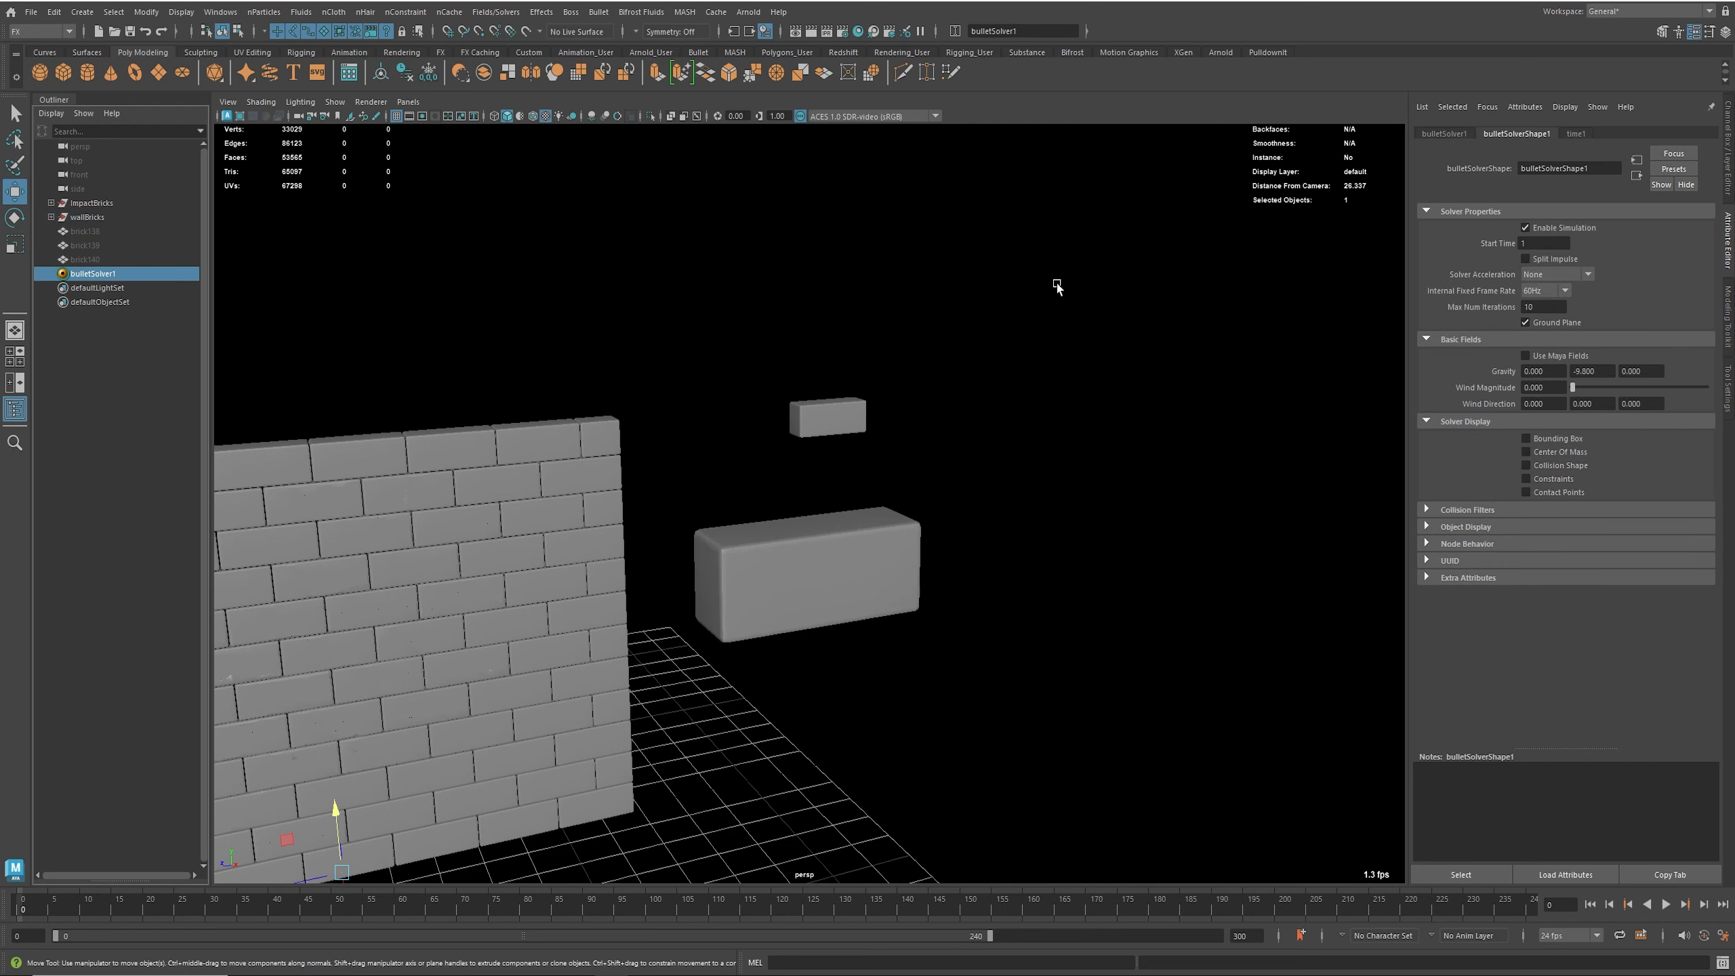
pyautogui.click(1528, 464)
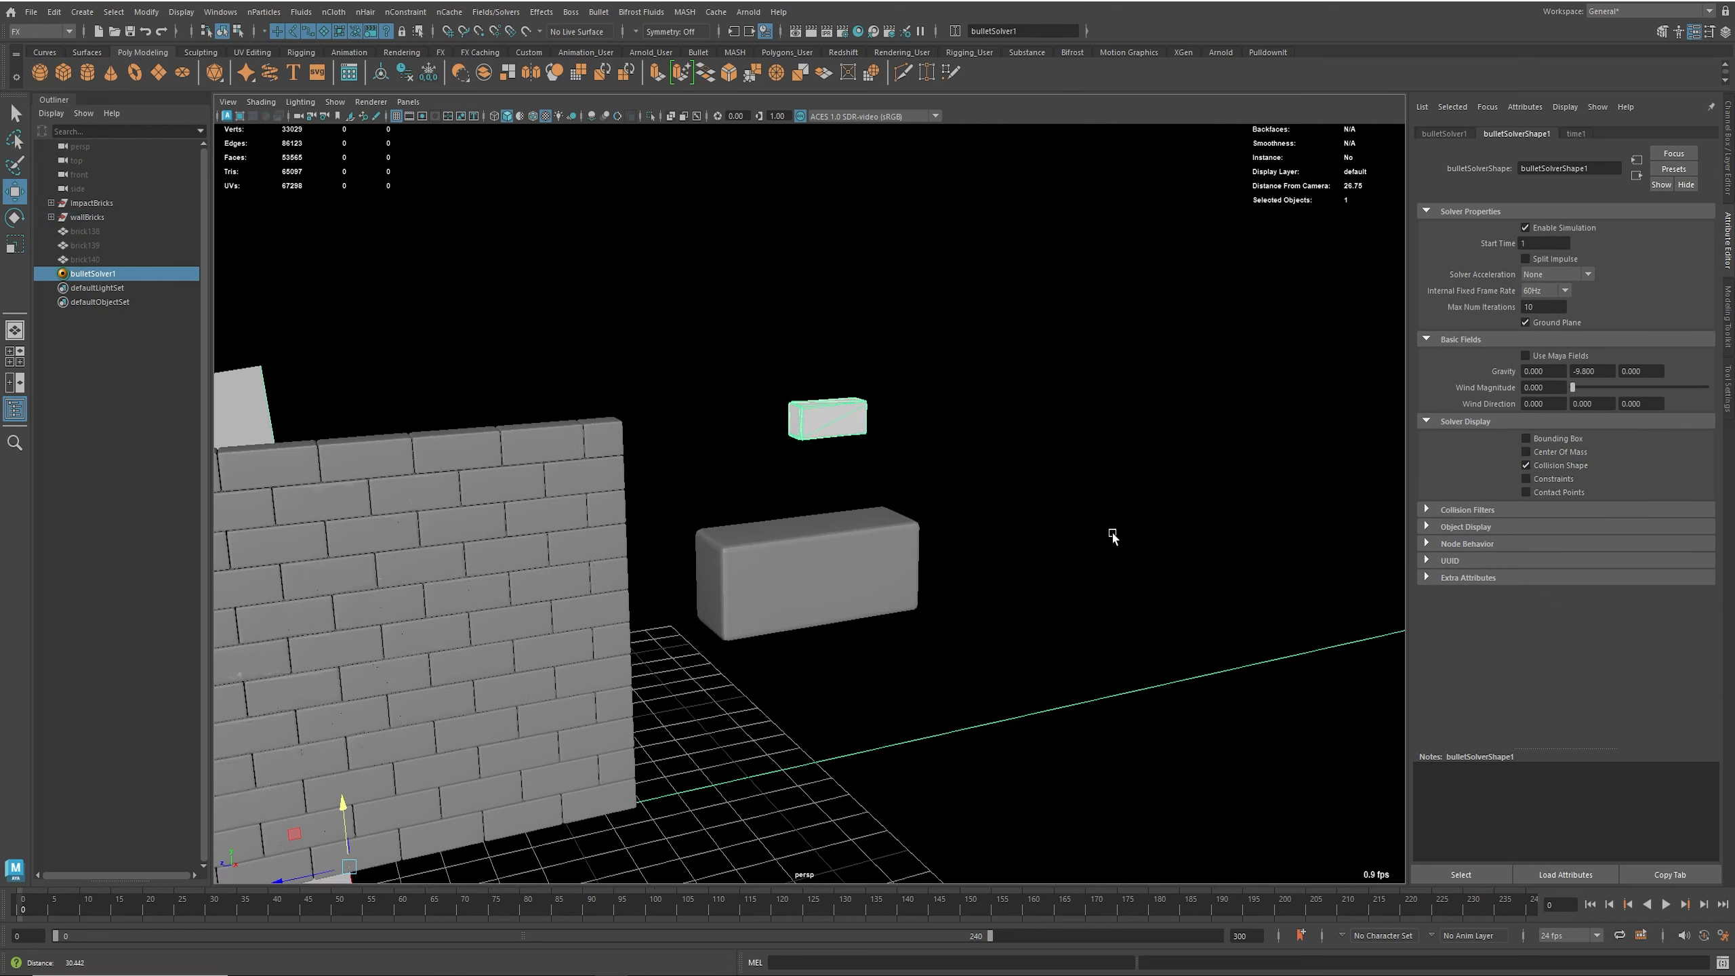
pyautogui.keyDown('alt'); pyautogui.moveTo(1116, 539); pyautogui.dragTo(908, 540); pyautogui.keyUp('alt')
pyautogui.keyDown('alt'); pyautogui.moveTo(908, 540); pyautogui.dragTo(668, 509, button='right'); pyautogui.keyUp('alt')
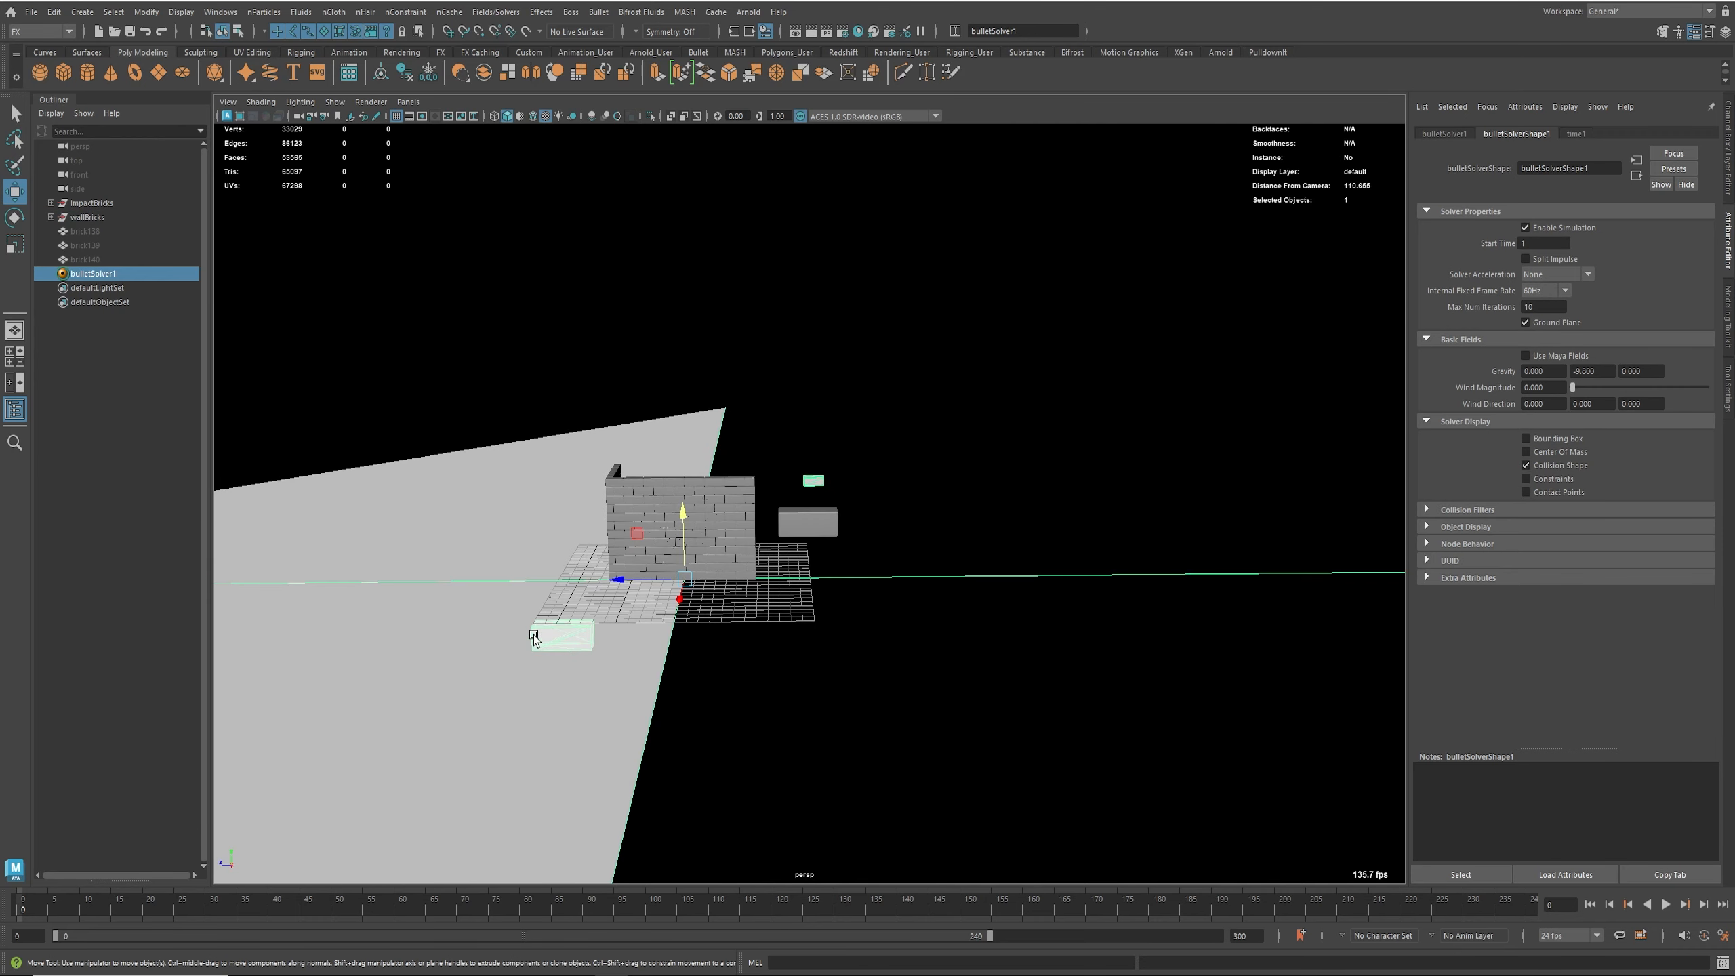
pyautogui.keyDown('alt'); pyautogui.moveTo(580, 629); pyautogui.dragTo(738, 688); pyautogui.keyUp('alt')
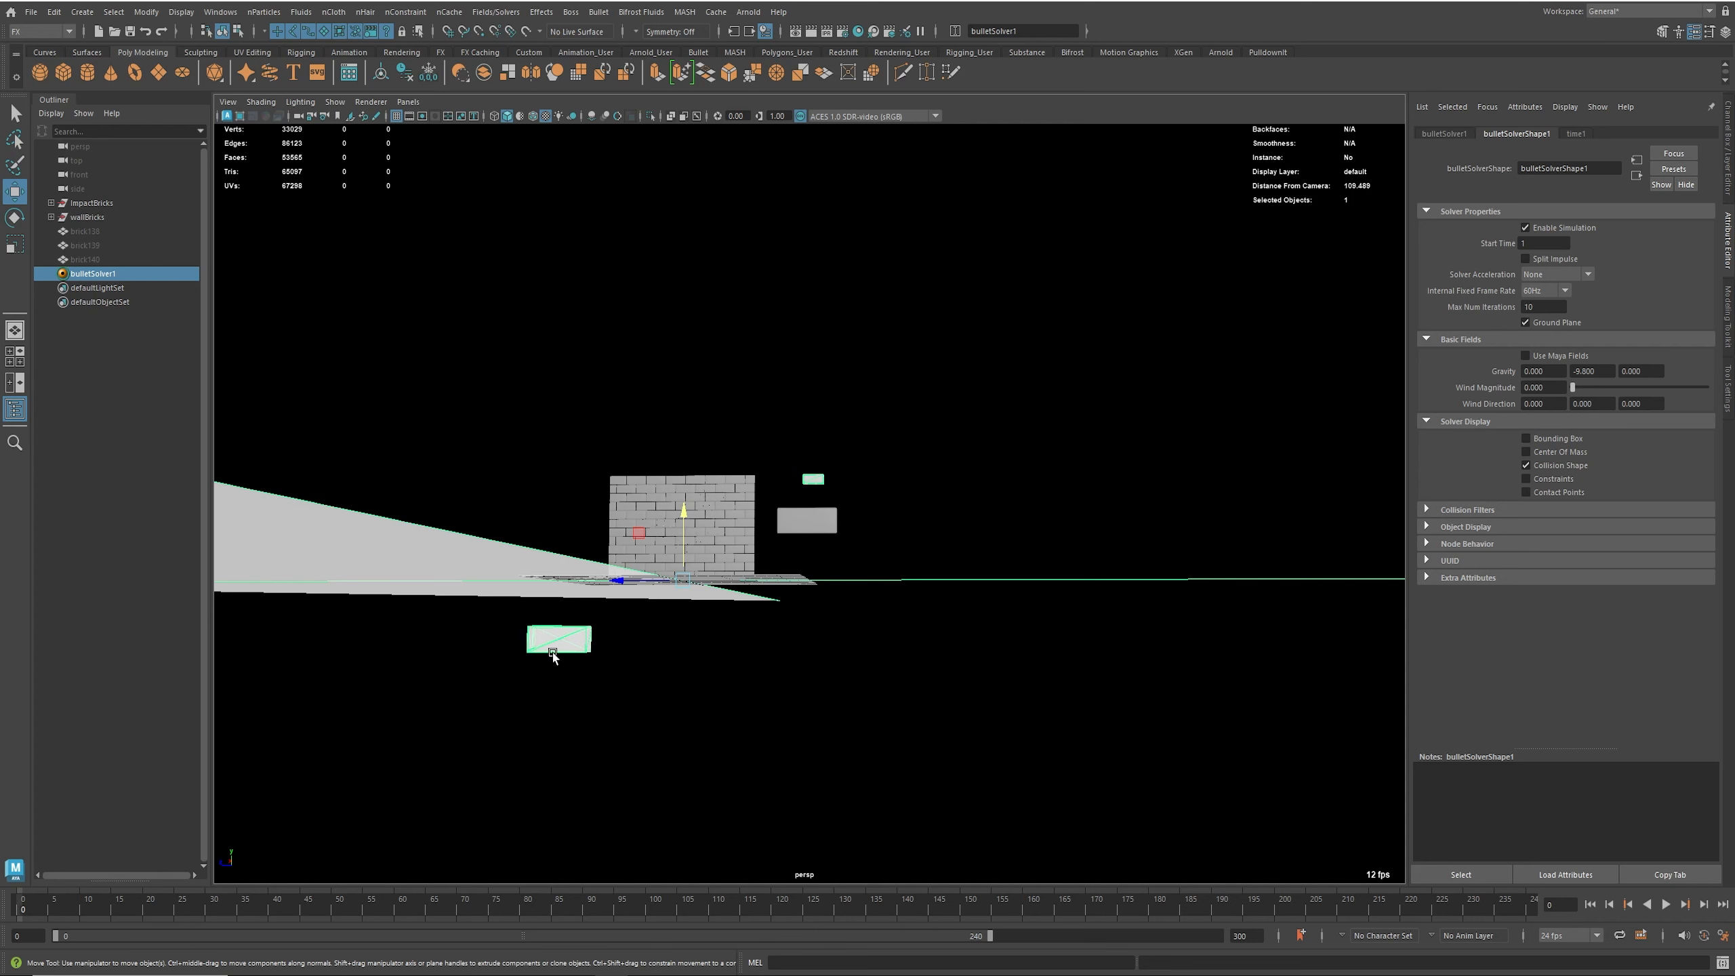
pyautogui.keyDown('alt'); pyautogui.moveTo(838, 482); pyautogui.dragTo(721, 604, button='middle'); pyautogui.keyUp('alt')
pyautogui.keyDown('alt'); pyautogui.moveTo(721, 605); pyautogui.dragTo(1050, 612, button='right'); pyautogui.keyUp('alt')
pyautogui.keyDown('alt'); pyautogui.moveTo(546, 703); pyautogui.dragTo(919, 543, button='middle'); pyautogui.keyUp('alt')
pyautogui.keyDown('alt'); pyautogui.moveTo(918, 543); pyautogui.dragTo(932, 596, button='right'); pyautogui.keyUp('alt')
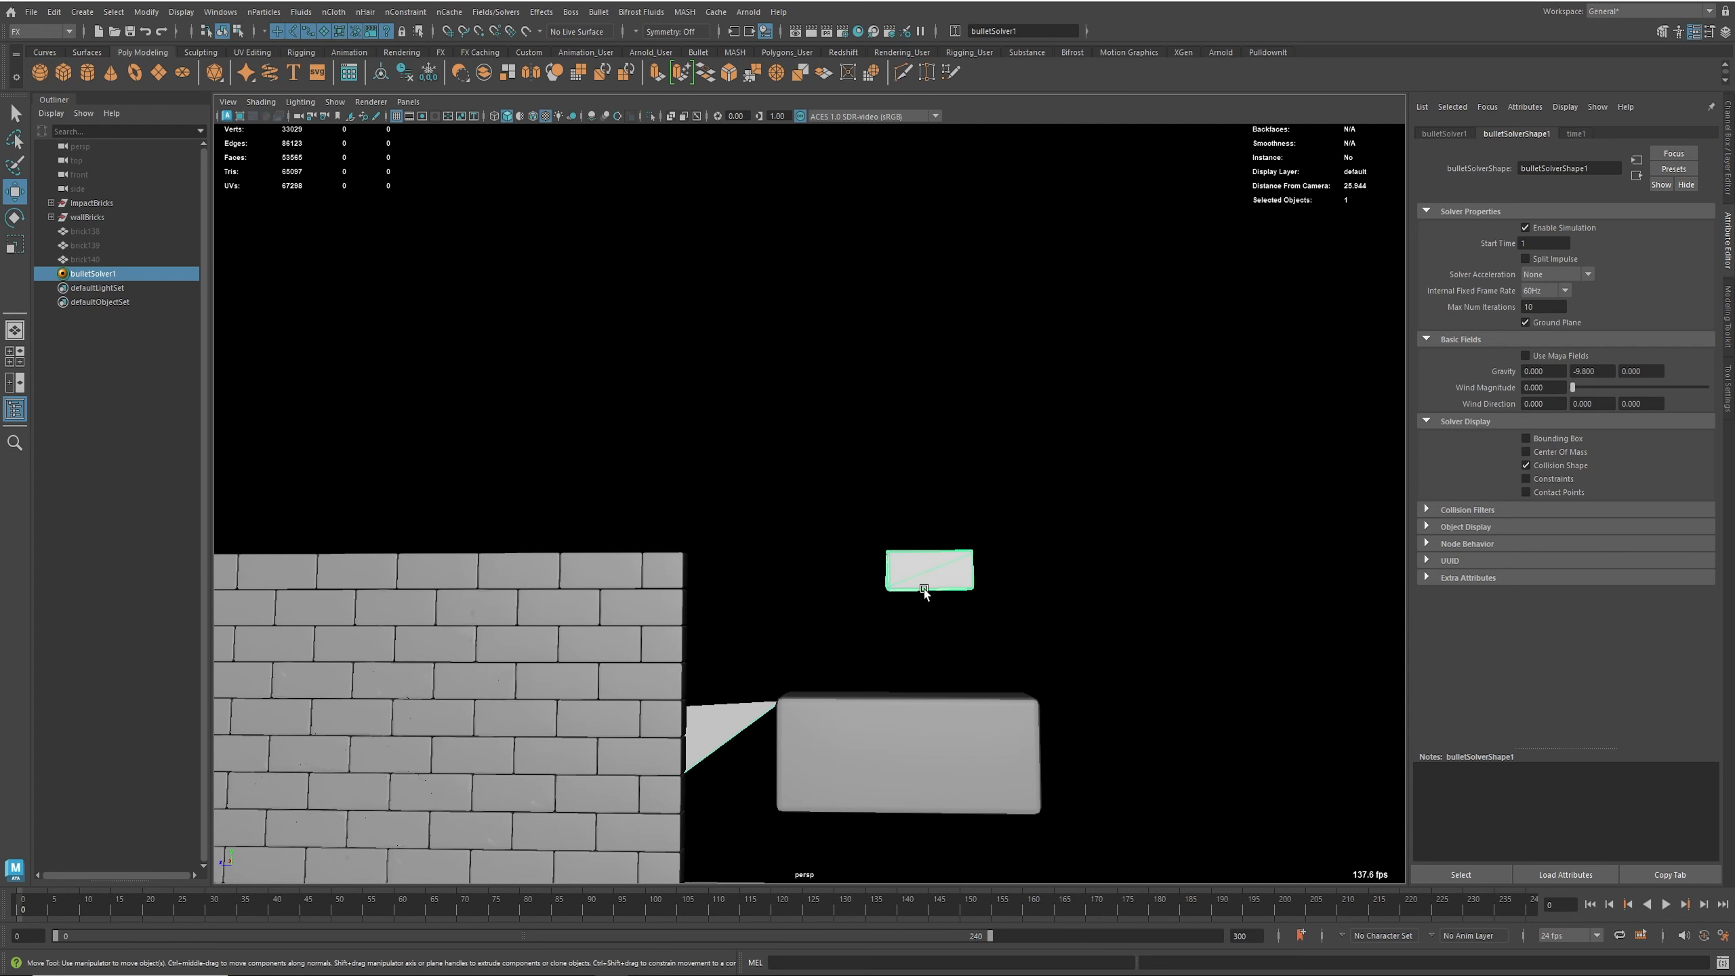
pyautogui.keyDown('alt'); pyautogui.moveTo(967, 544); pyautogui.dragTo(895, 587); pyautogui.keyUp('alt')
pyautogui.keyDown('alt'); pyautogui.moveTo(896, 587); pyautogui.dragTo(1045, 137, button='middle'); pyautogui.keyUp('alt')
pyautogui.keyDown('alt'); pyautogui.moveTo(1044, 137); pyautogui.dragTo(953, 114); pyautogui.keyUp('alt')
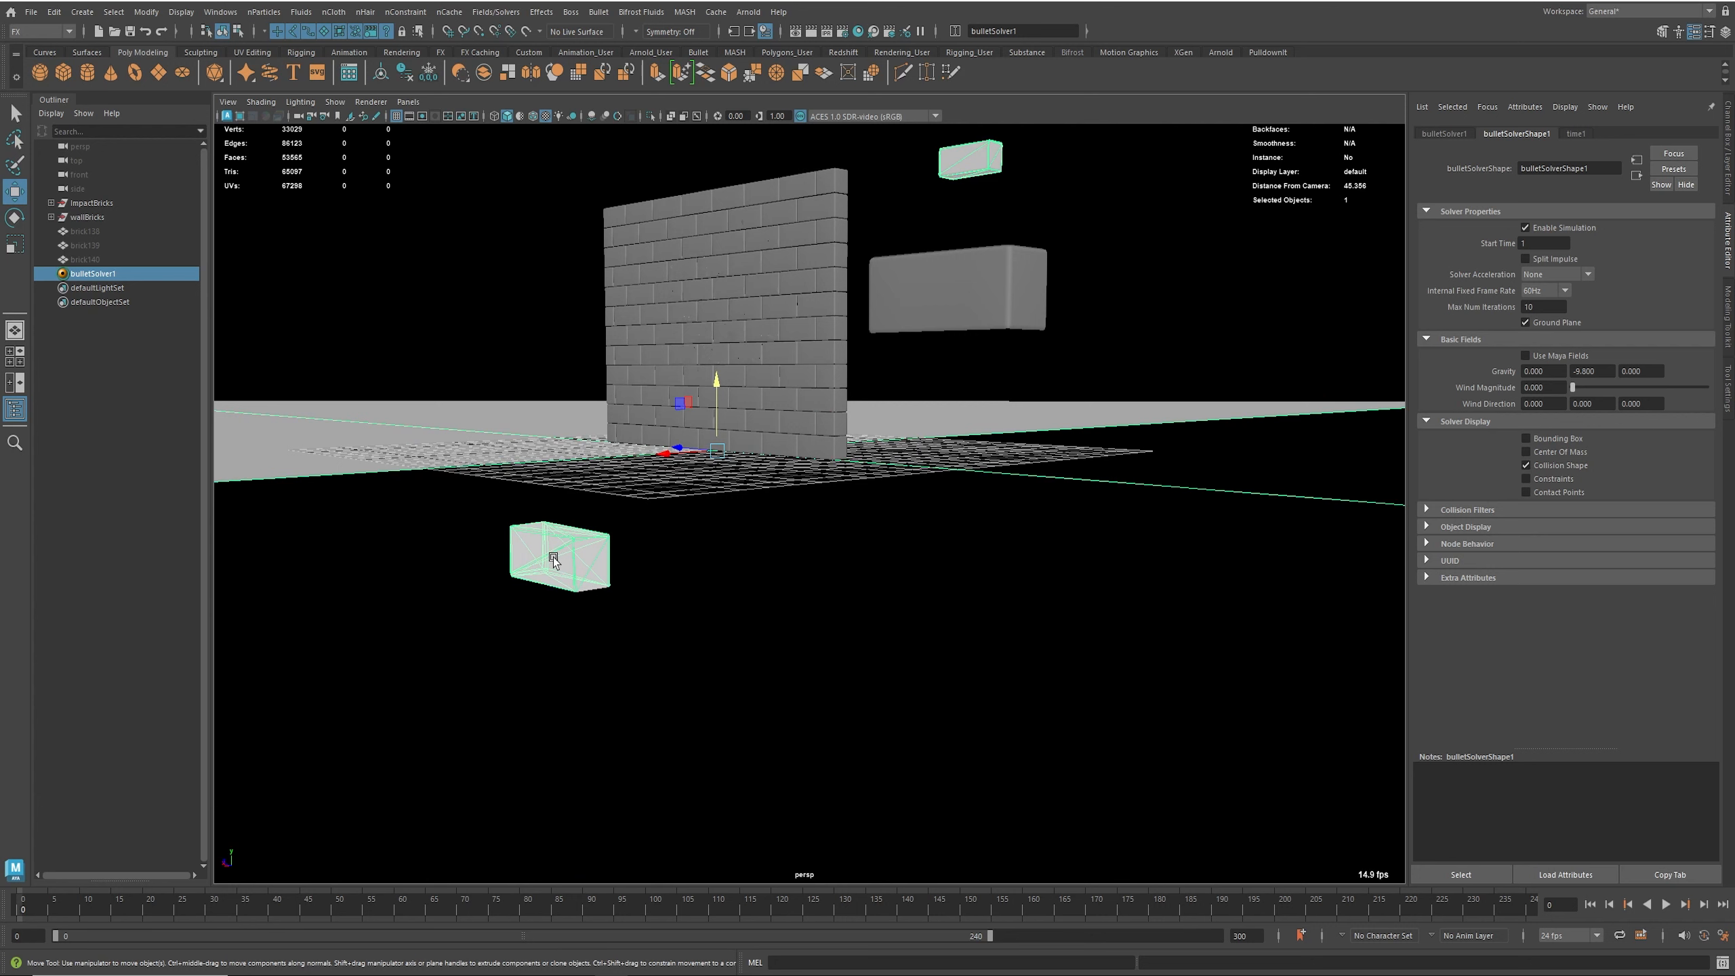
# Step: Set the enlarged brick's rigid body Center Of Mass to 0, 0, 0 and return to the start of the timeline
pyautogui.click(981, 312)
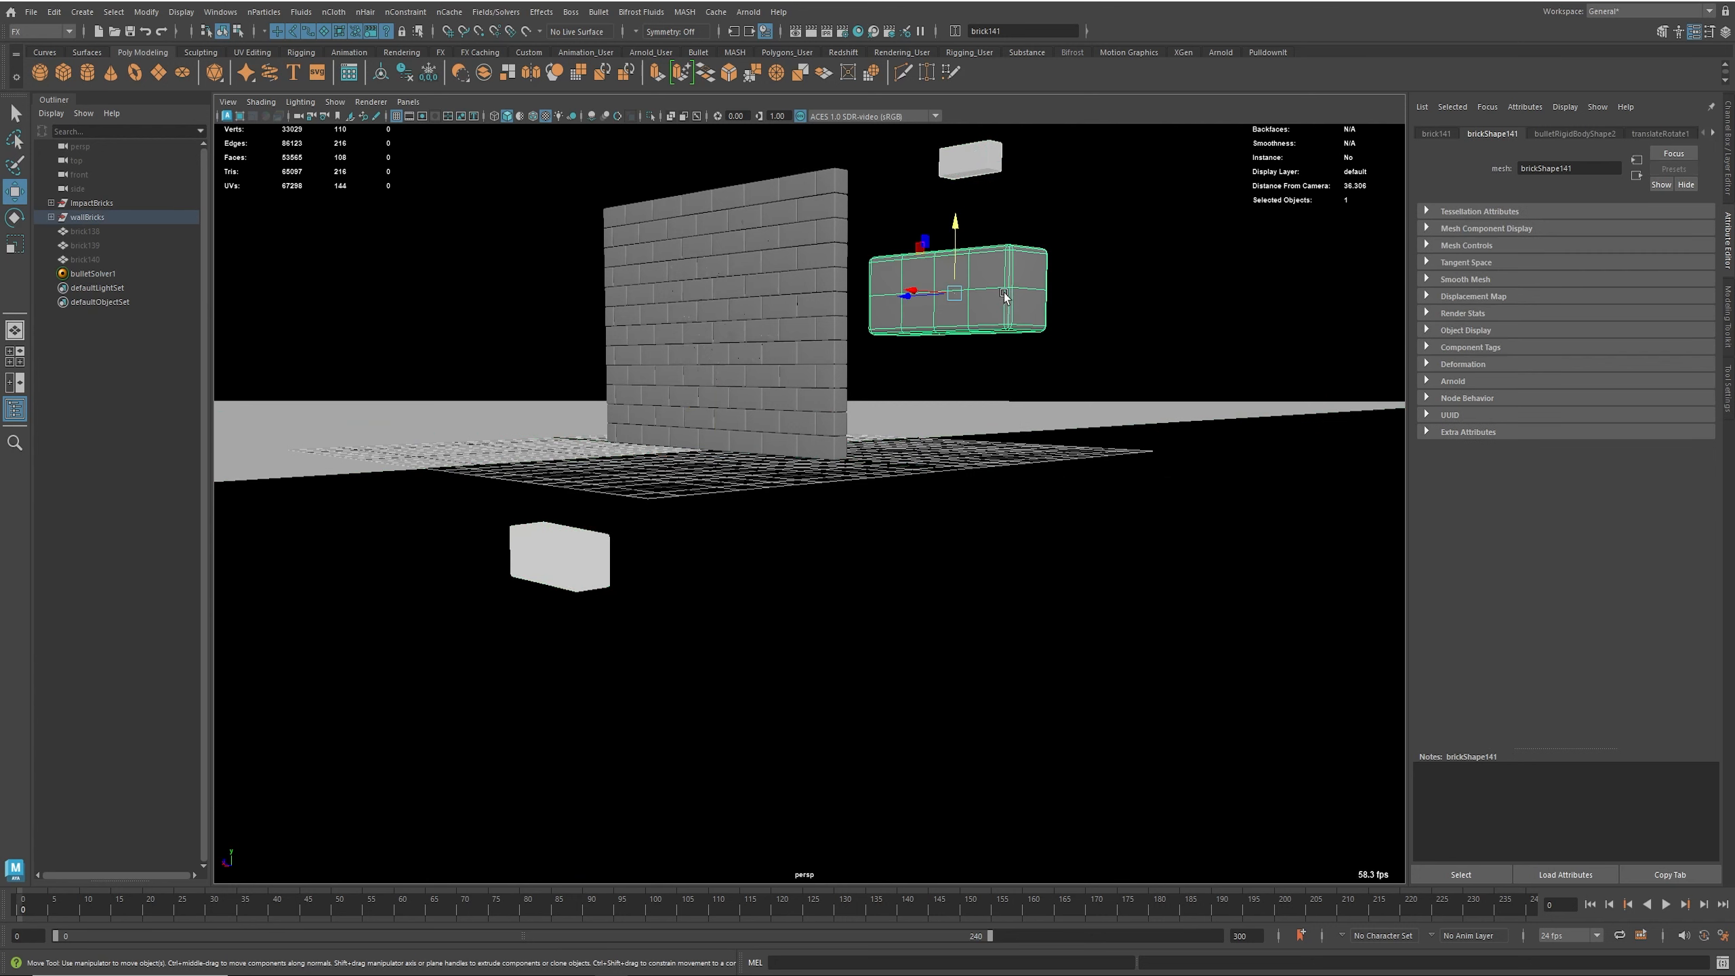
pyautogui.click(1589, 133)
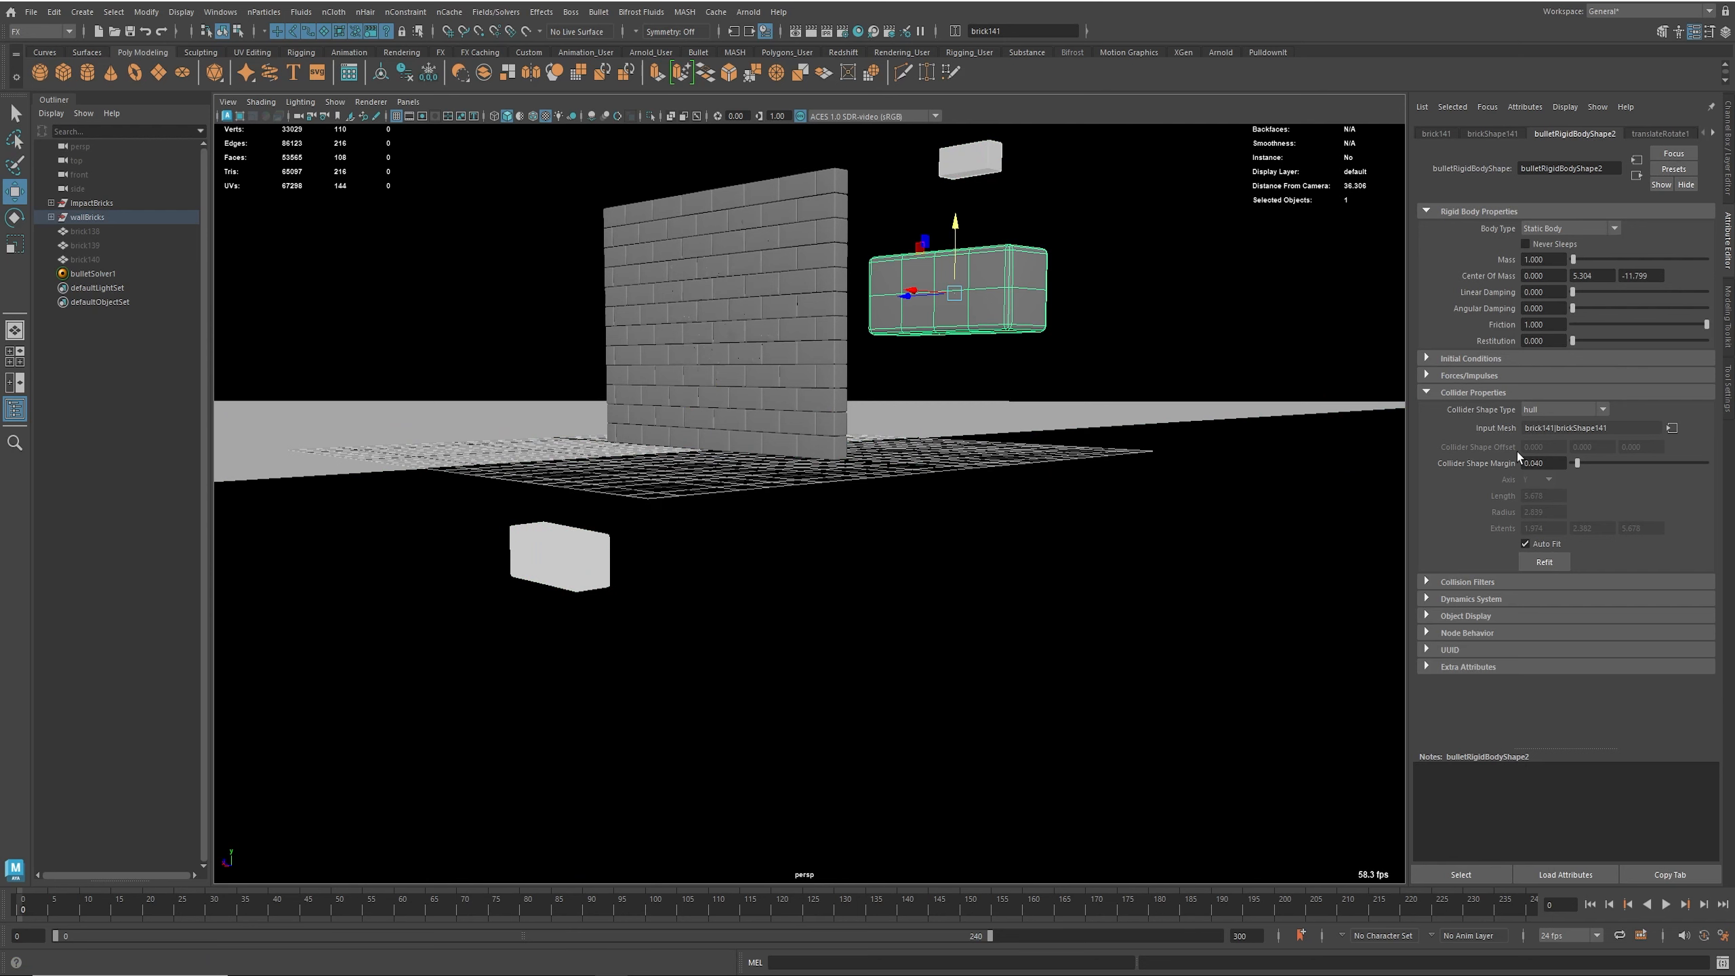
pyautogui.click(1604, 275)
pyautogui.click(1650, 275)
pyautogui.write('0')
pyautogui.press('Return')
pyautogui.click(1588, 903)
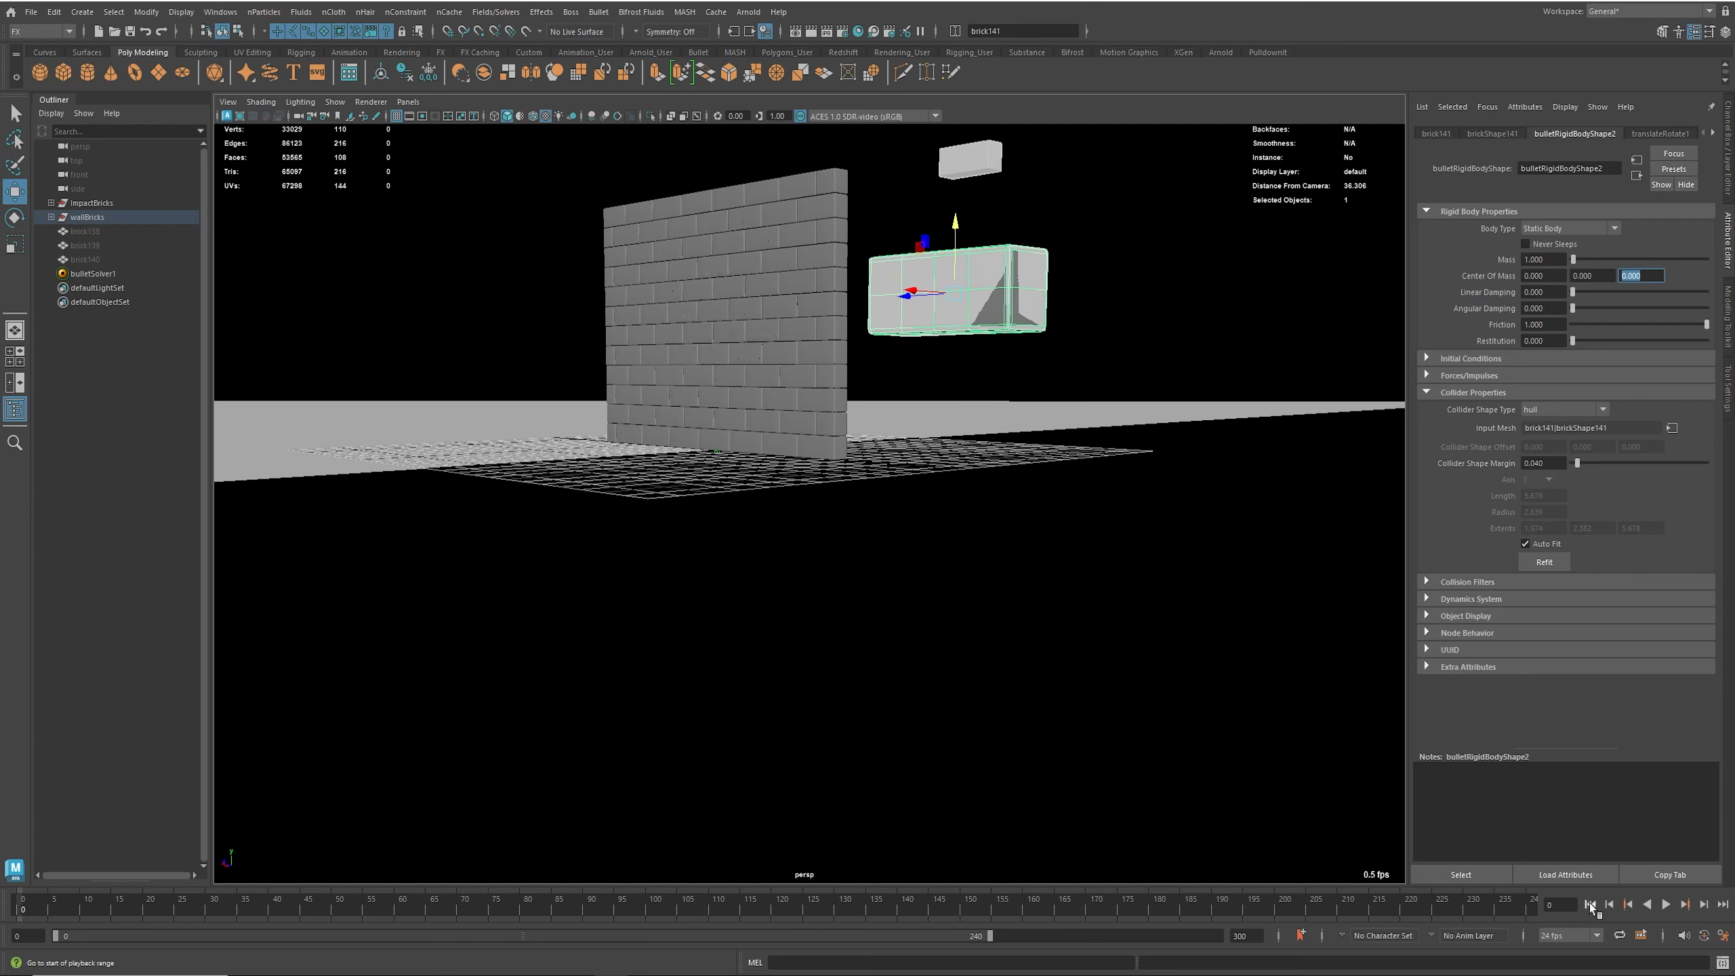
# Step: Examine the enlarged brick's collider up close, play the simulation to test the collision, and rewind
pyautogui.keyDown('alt'); pyautogui.moveTo(1232, 643); pyautogui.dragTo(1089, 348); pyautogui.keyUp('alt')
pyautogui.keyDown('alt'); pyautogui.moveTo(1093, 479); pyautogui.dragTo(884, 360); pyautogui.keyUp('alt')
pyautogui.keyDown('alt'); pyautogui.moveTo(956, 376); pyautogui.dragTo(899, 493, button='middle'); pyautogui.keyUp('alt')
pyautogui.keyDown('alt'); pyautogui.moveTo(898, 493); pyautogui.dragTo(1318, 601, button='right'); pyautogui.keyUp('alt')
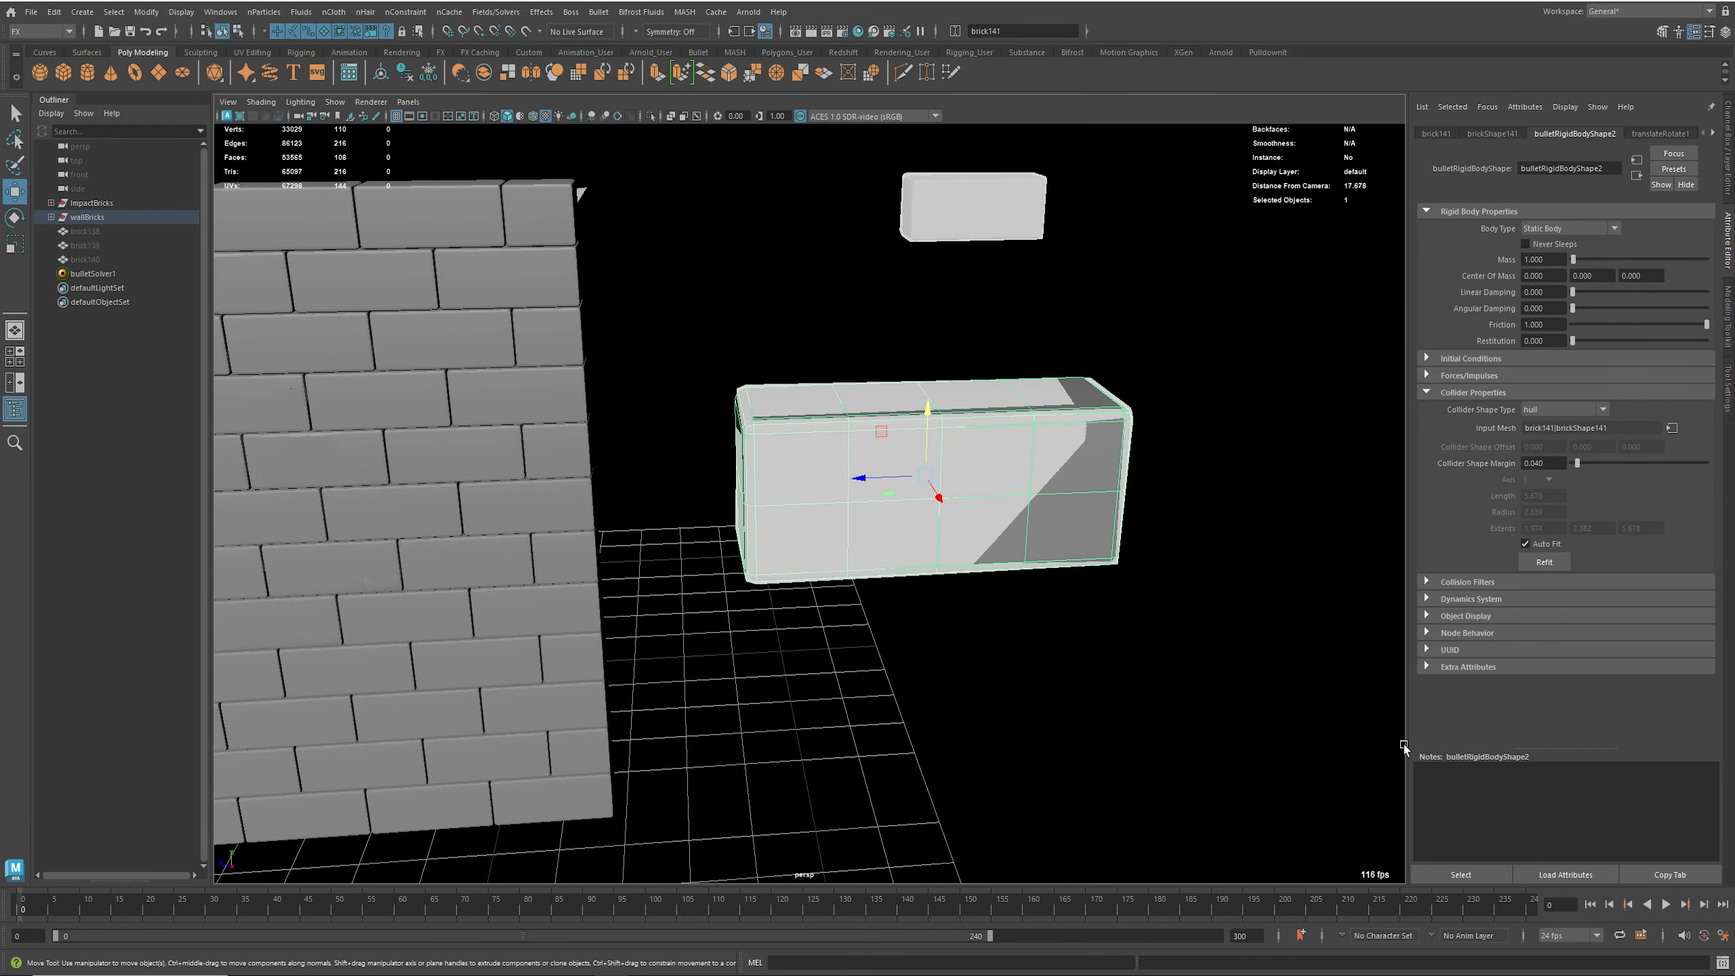
pyautogui.click(1665, 906)
pyautogui.click(1673, 906)
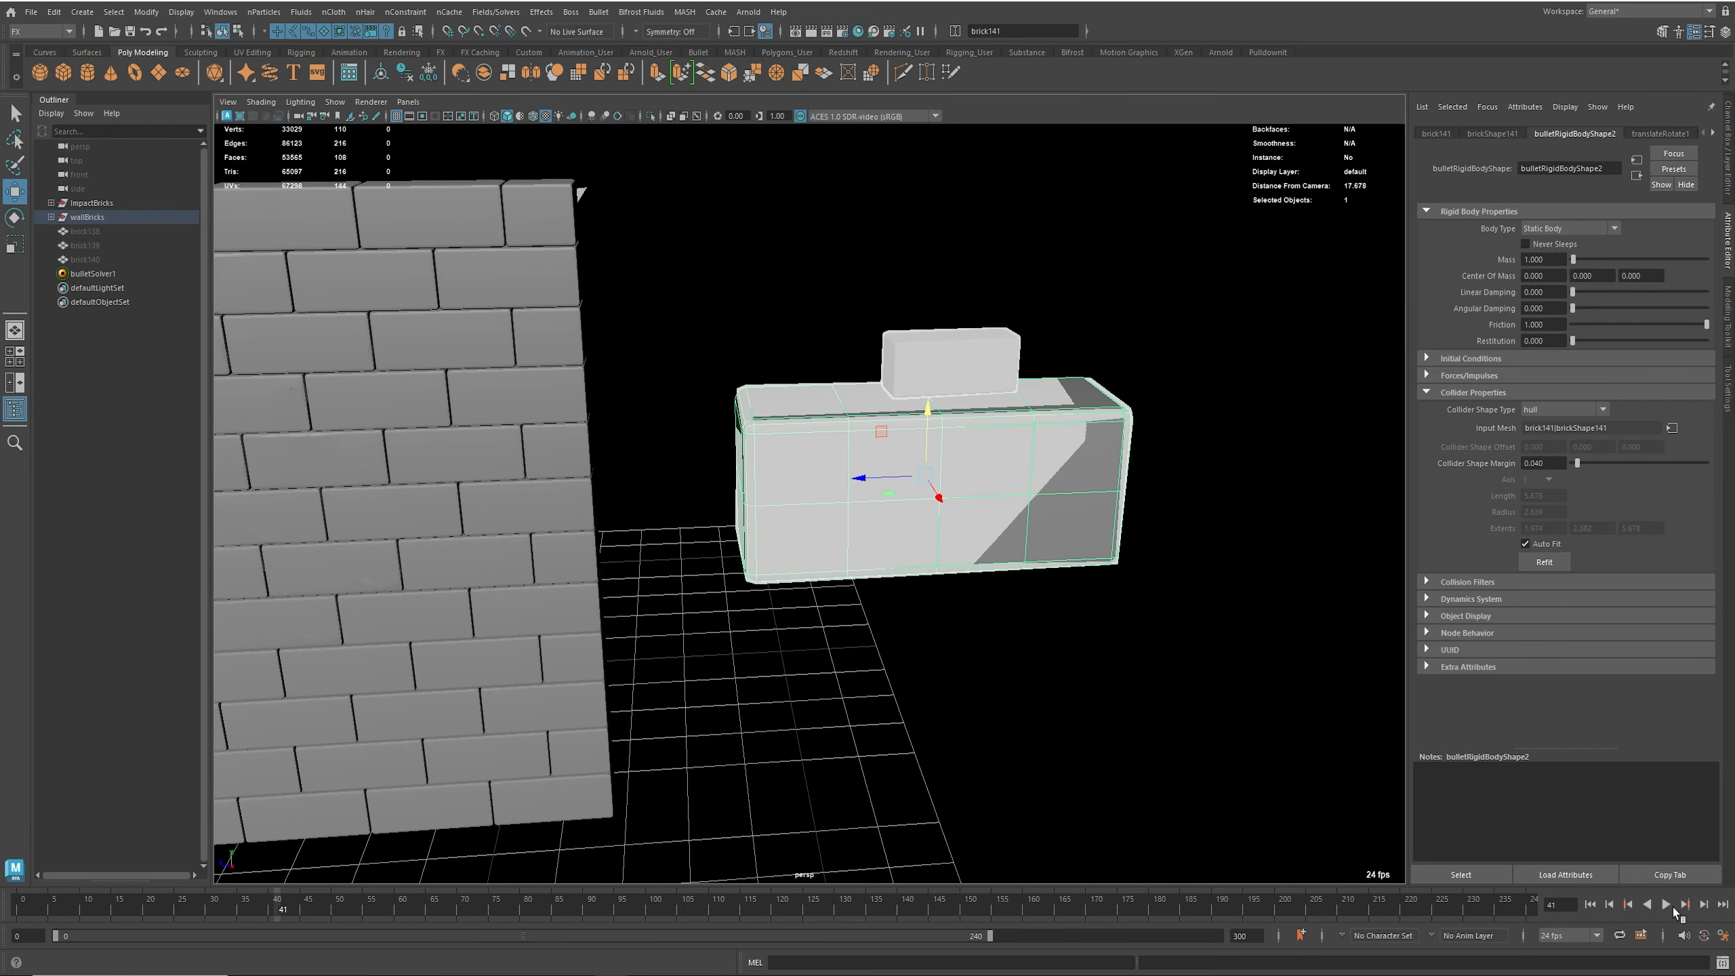
pyautogui.click(1595, 906)
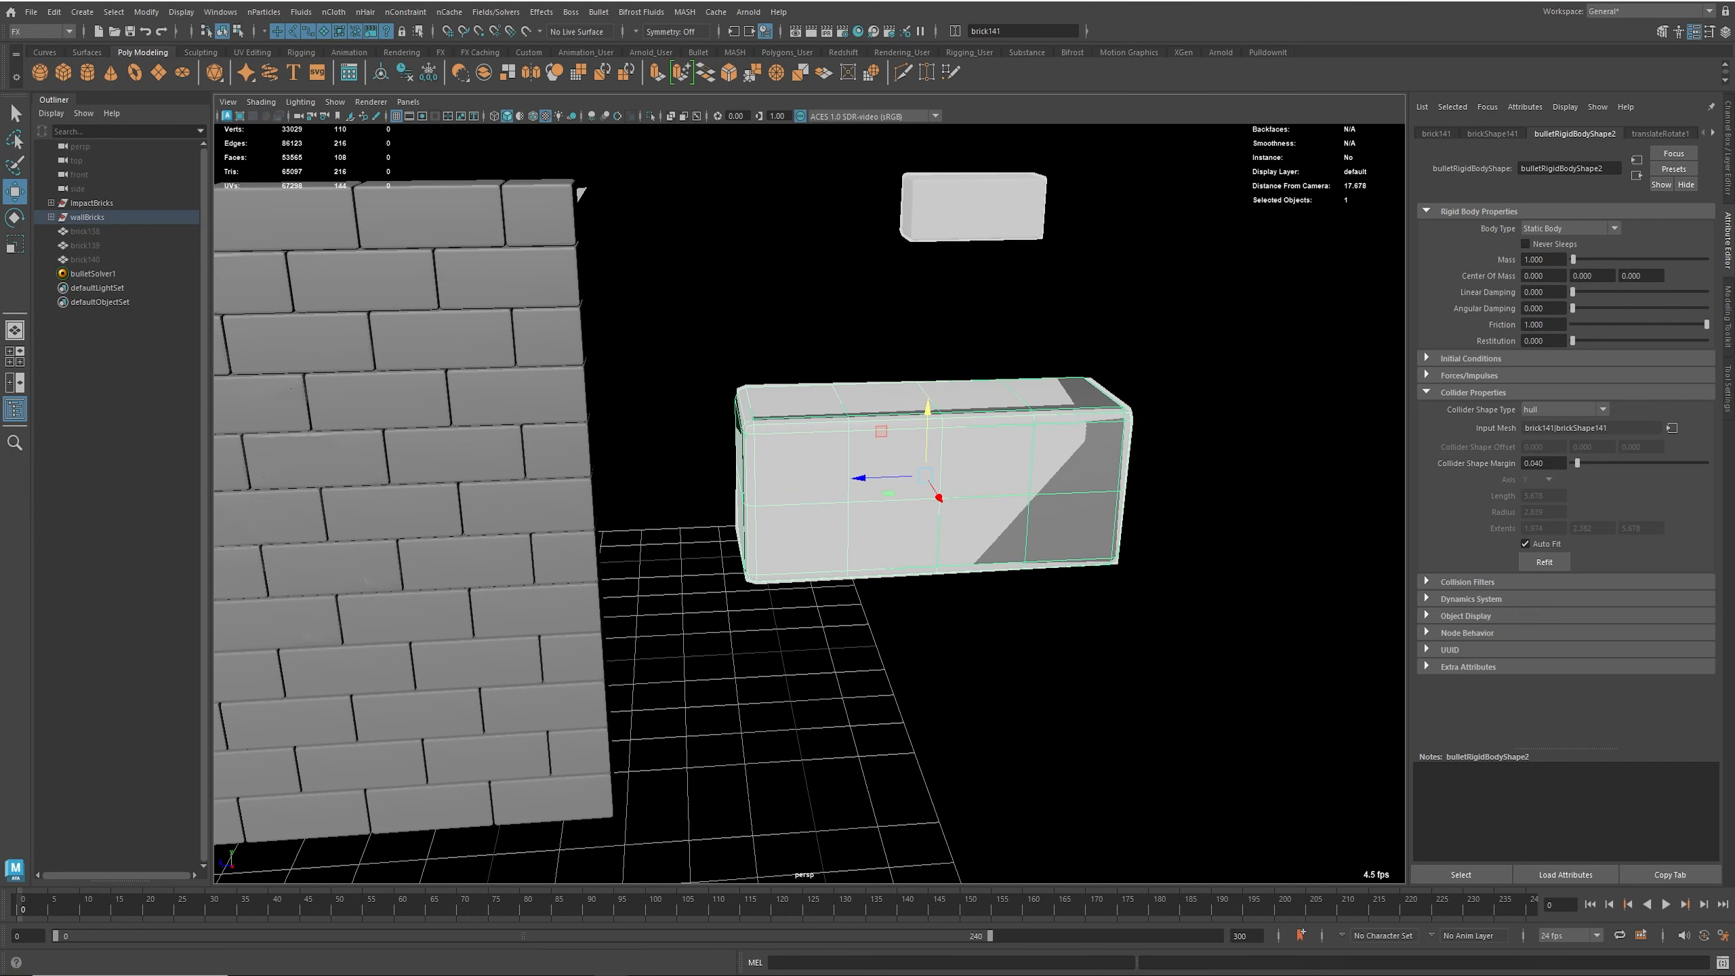
# Step: Turn off the Bullet solver's Collision Shape display and replay the small brick's fall, rewinding to the start
pyautogui.click(96, 274)
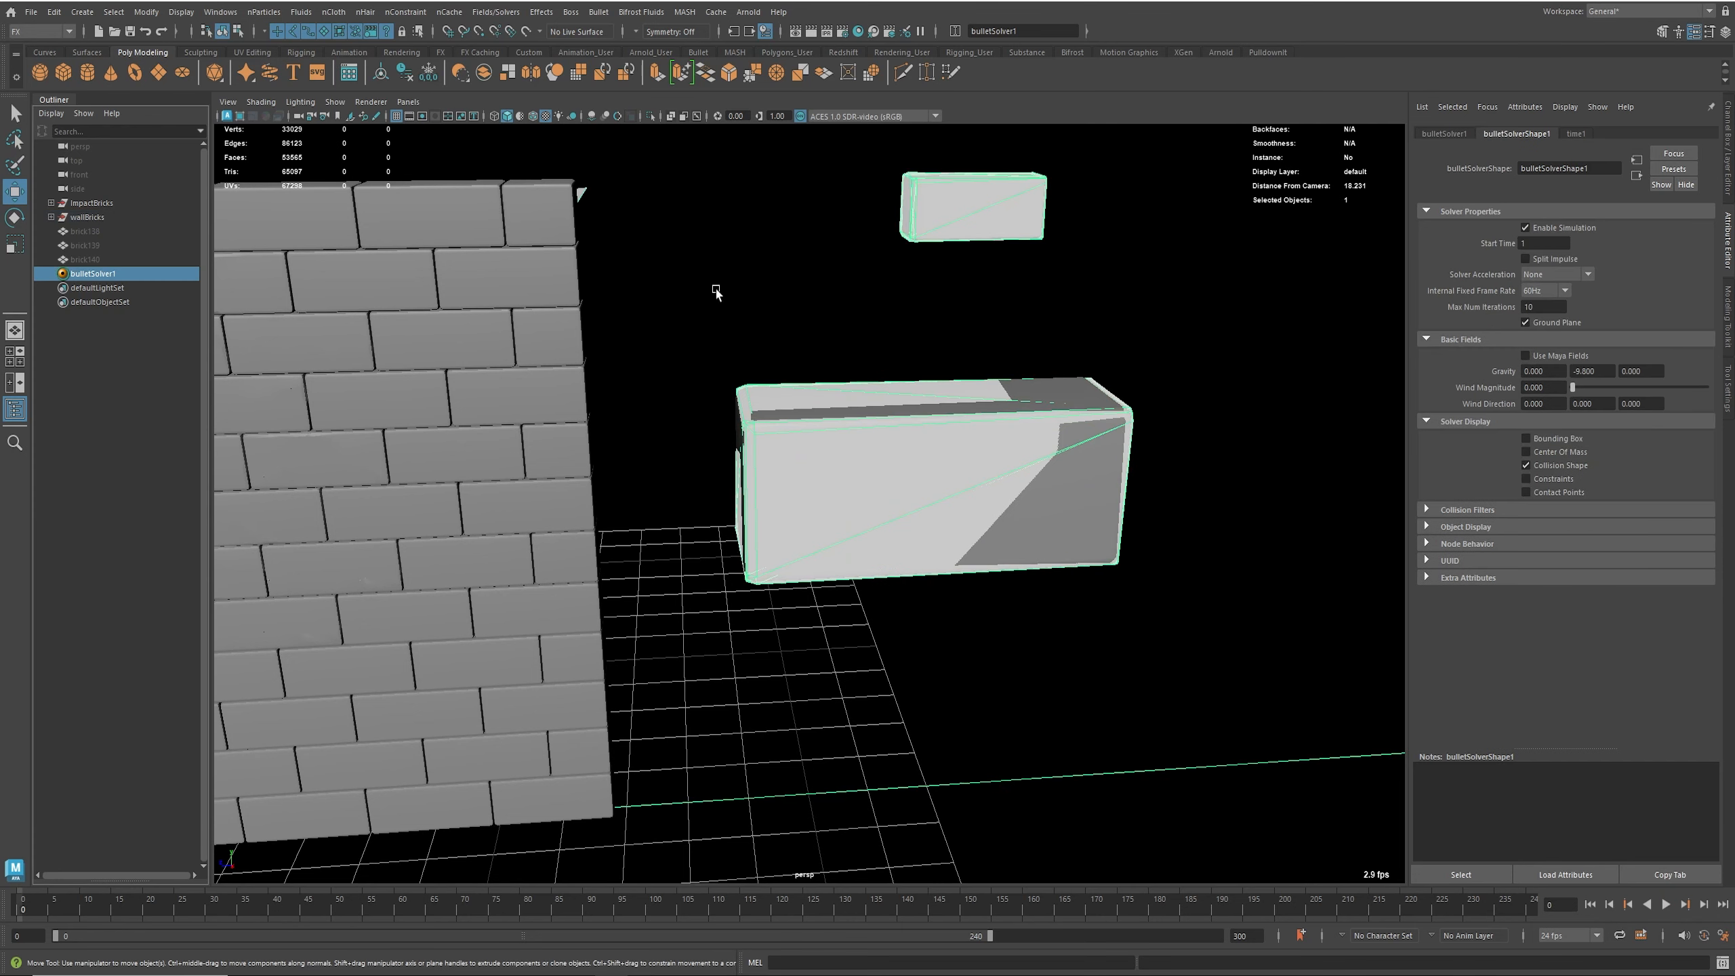
pyautogui.press('f')
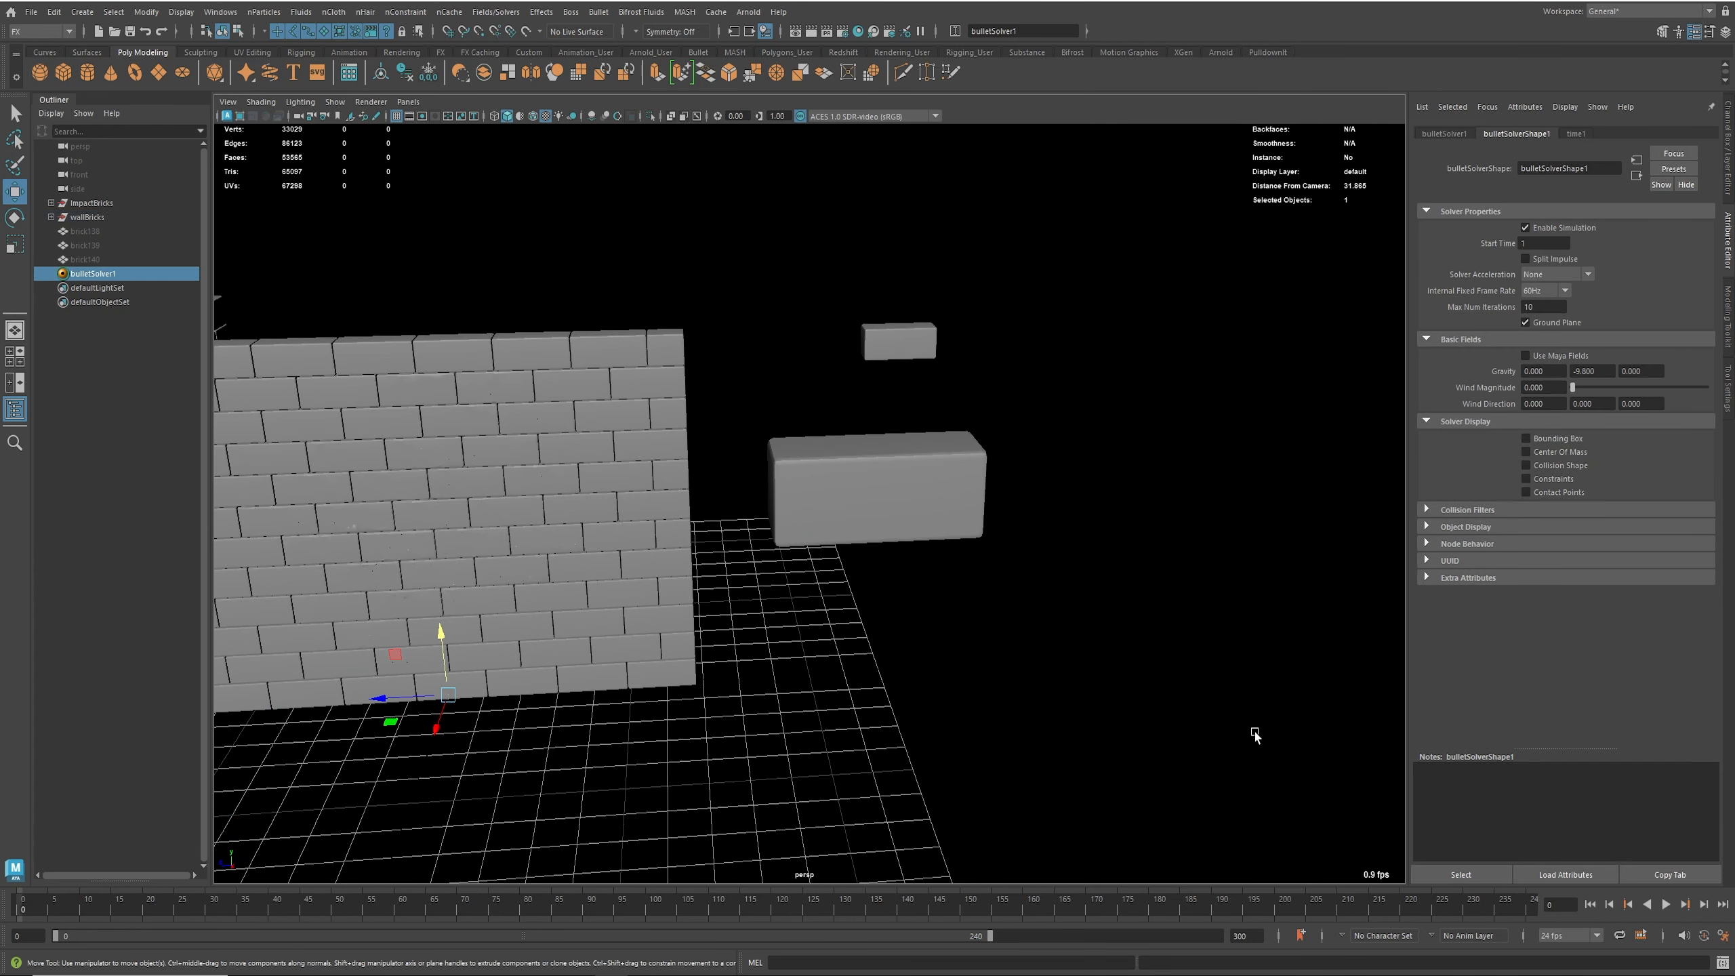
pyautogui.click(1667, 904)
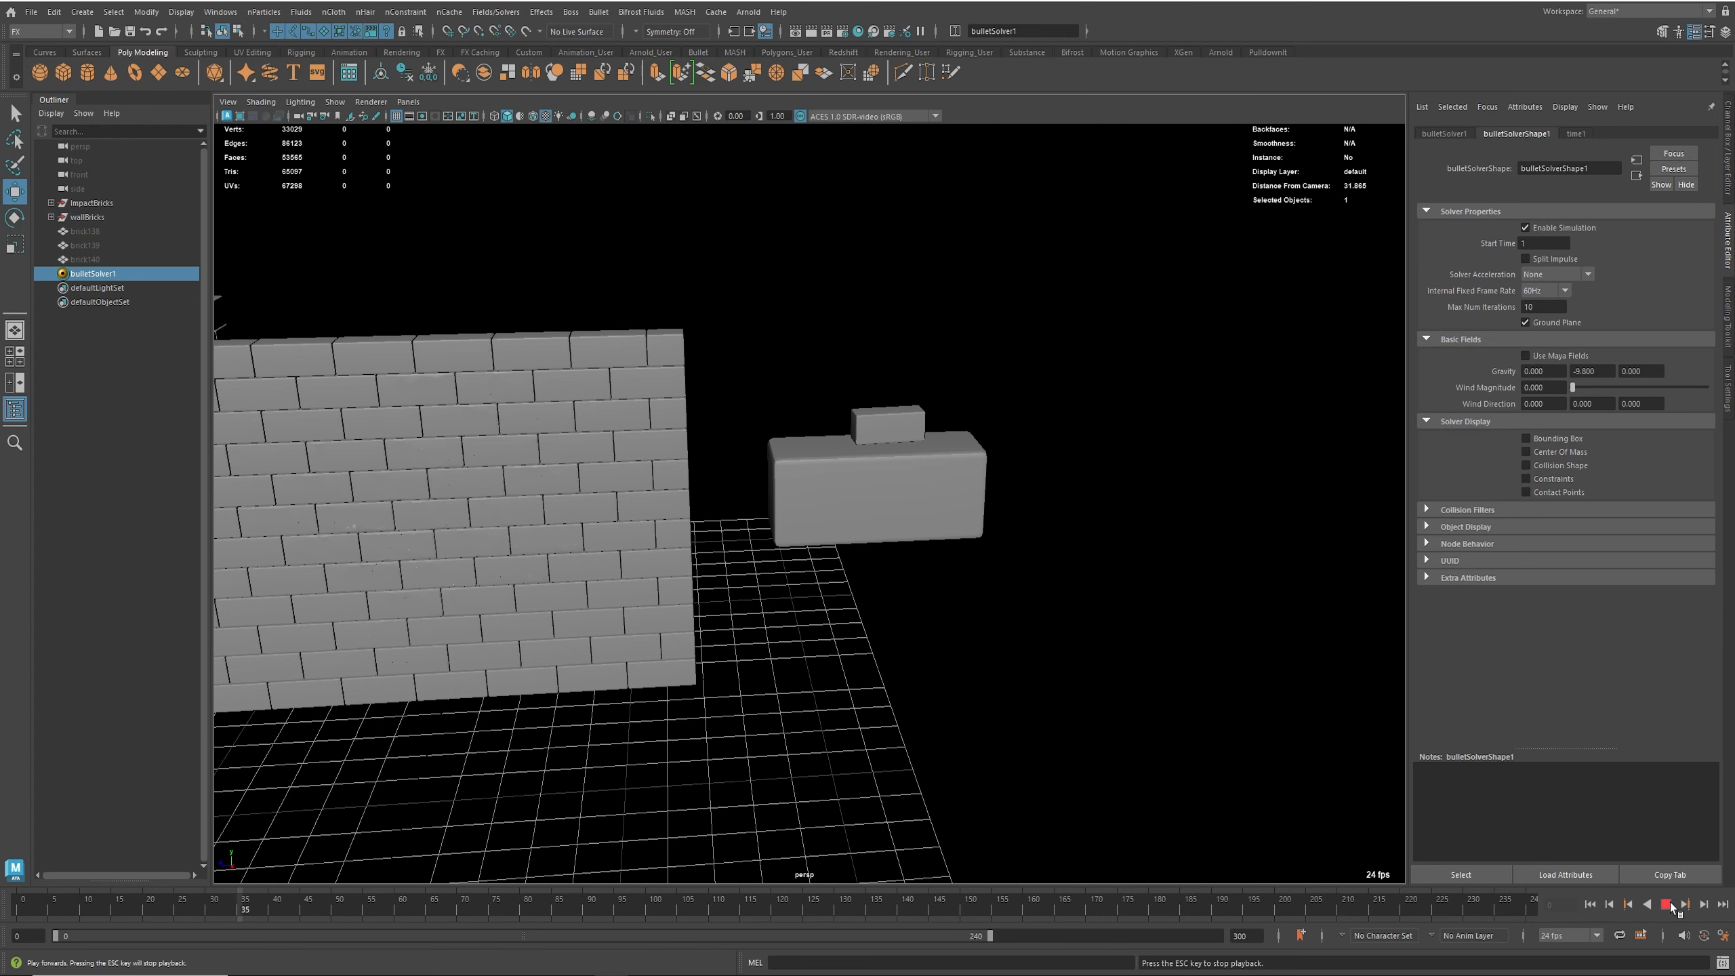
pyautogui.keyDown('alt'); pyautogui.moveTo(1084, 678); pyautogui.dragTo(823, 512); pyautogui.keyUp('alt')
pyautogui.click(1667, 906)
pyautogui.click(1591, 905)
pyautogui.keyDown('alt'); pyautogui.moveTo(1223, 660); pyautogui.dragTo(994, 605); pyautogui.keyUp('alt')
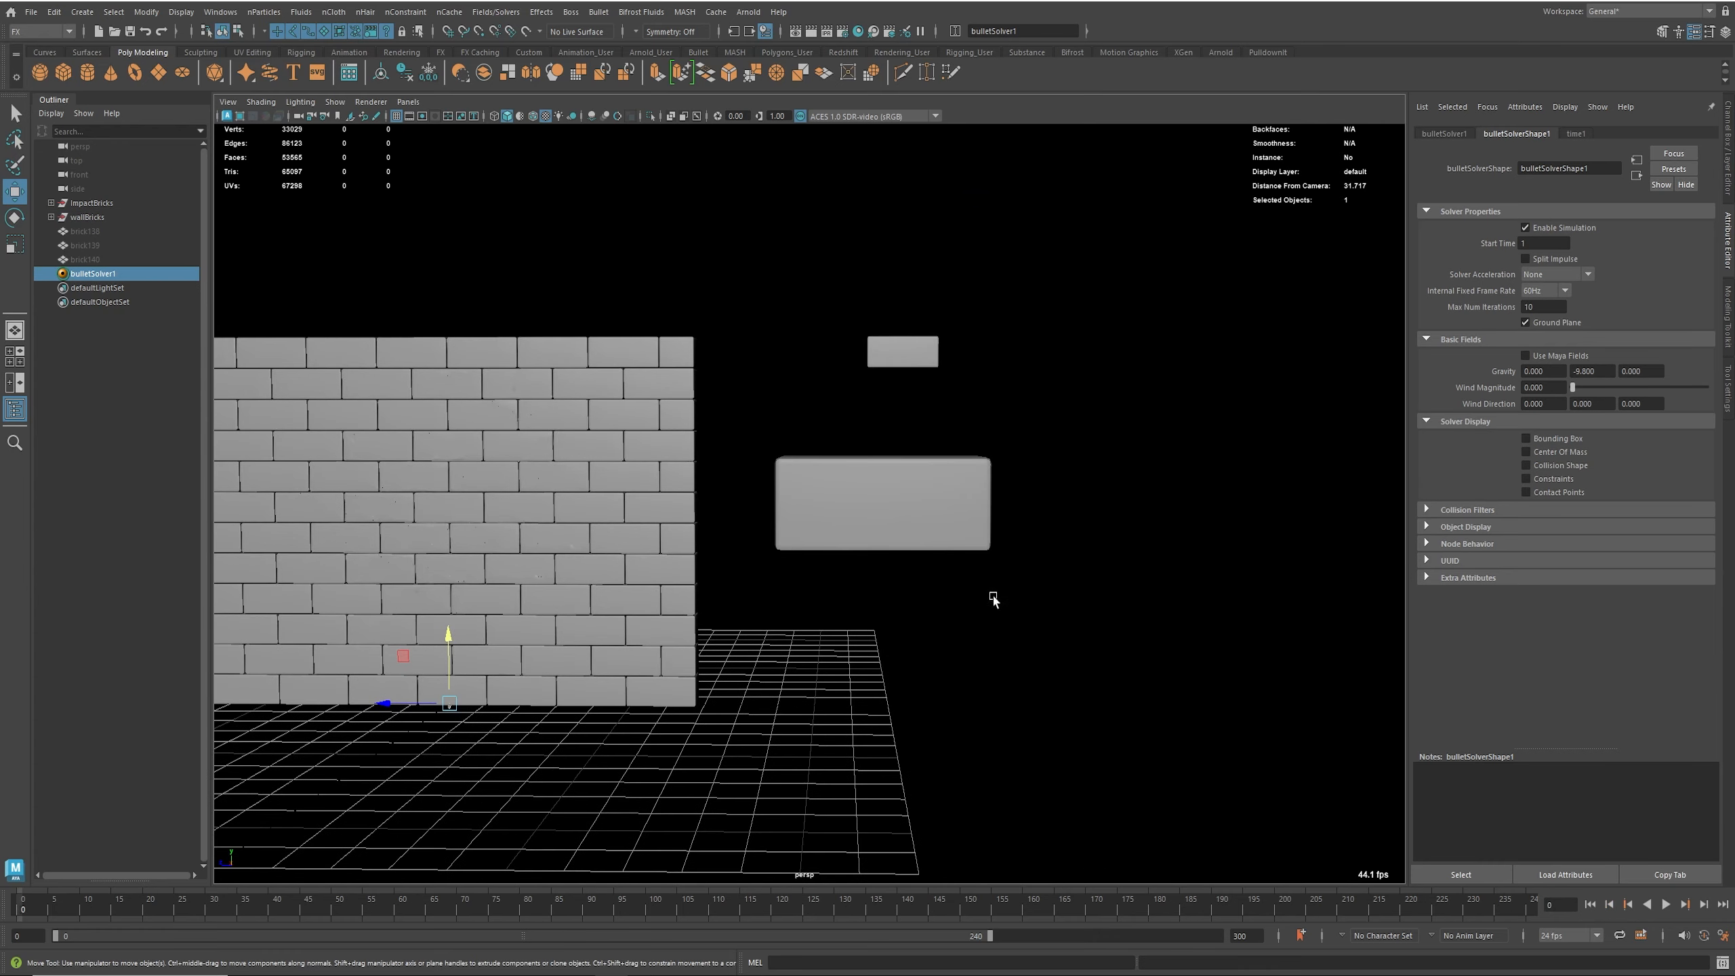
# Step: Tilt the small floating brick and play the simulation to see how it falls onto the enlarged brick
pyautogui.click(903, 343)
pyautogui.press('e')
pyautogui.moveTo(929, 403); pyautogui.dragTo(925, 356)
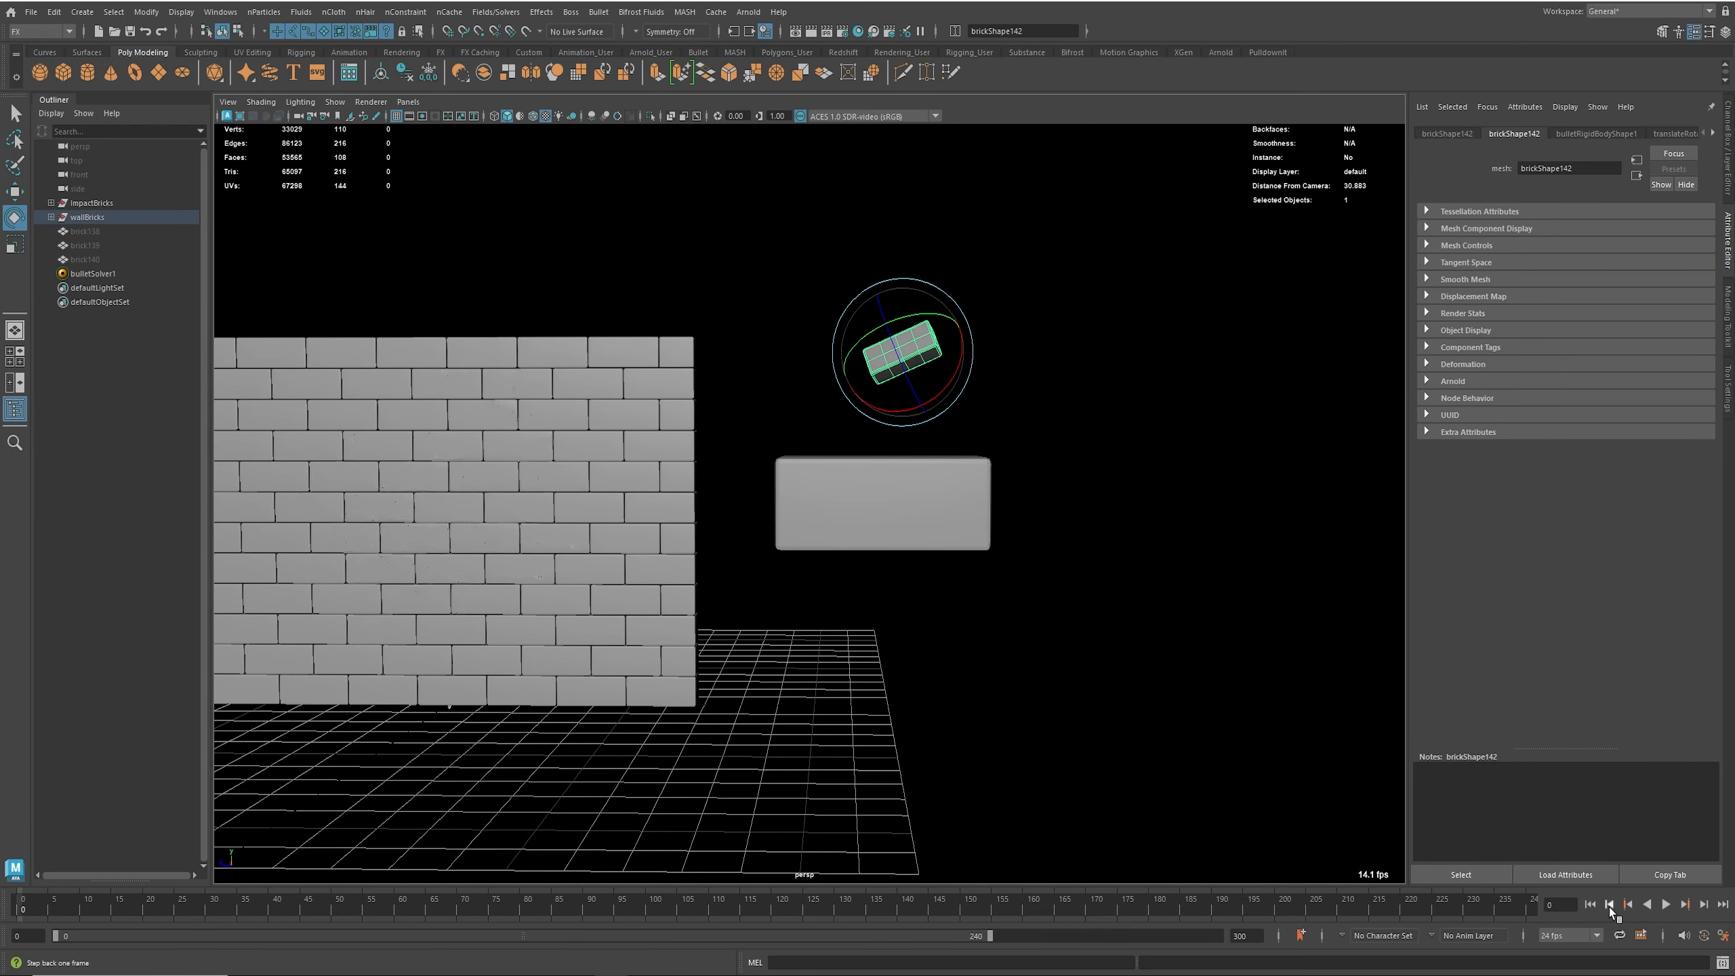
pyautogui.click(1666, 904)
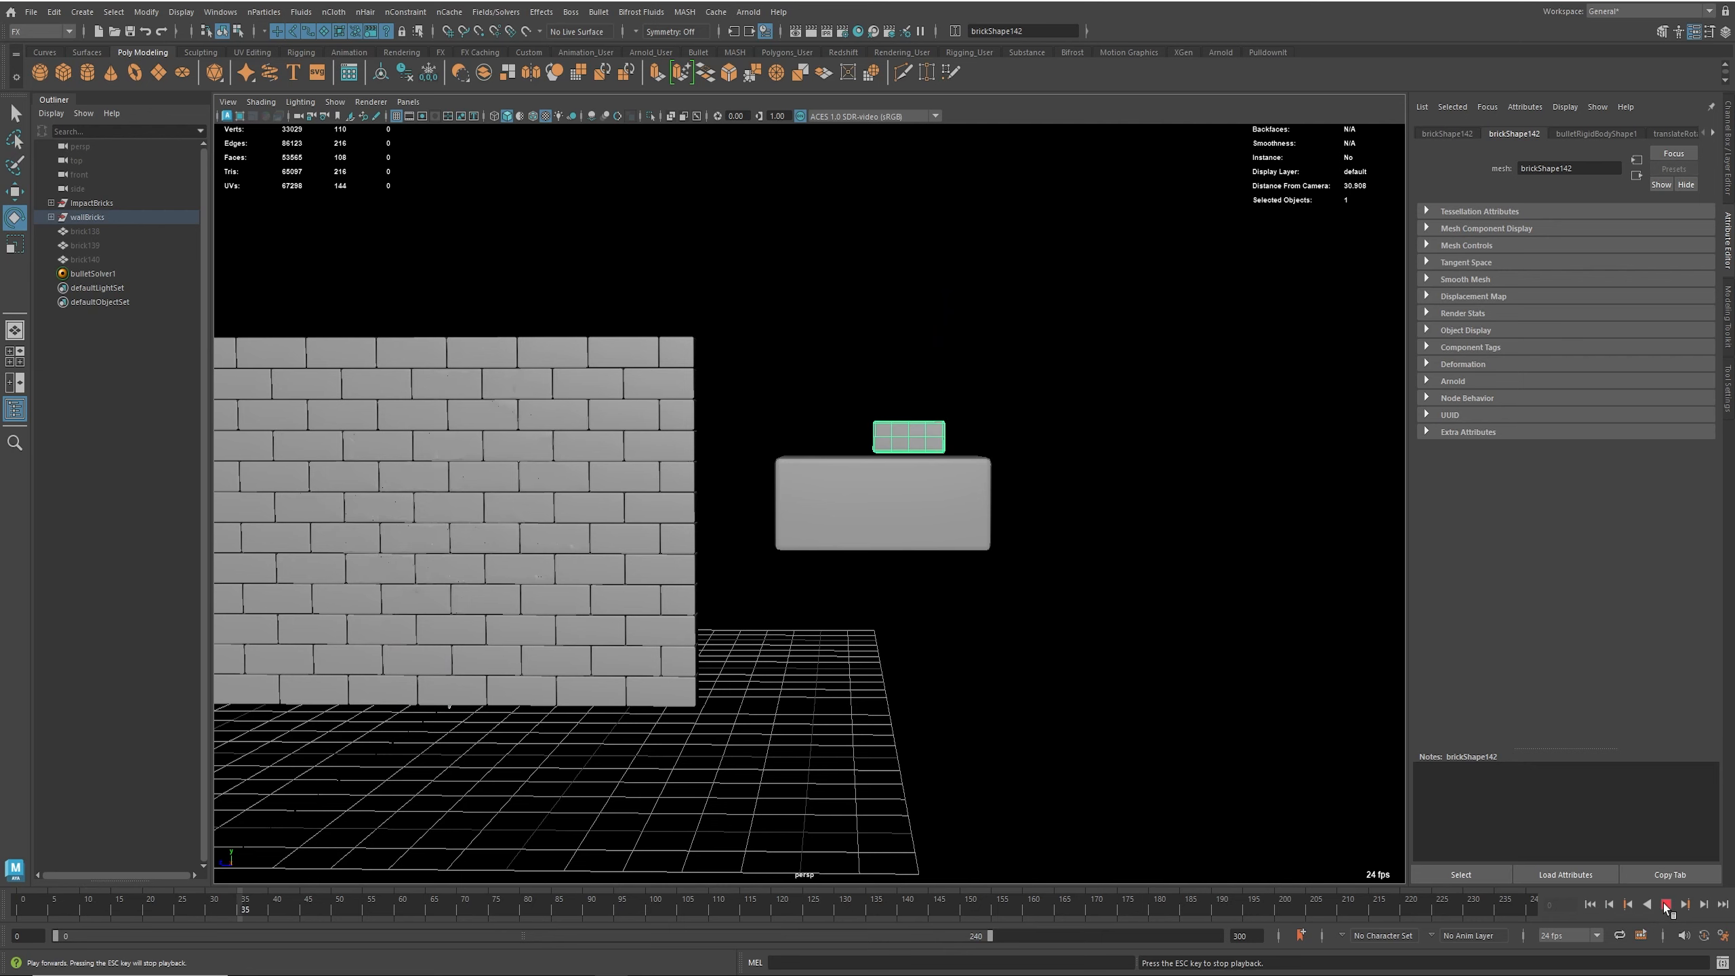
pyautogui.click(1665, 904)
pyautogui.keyDown('alt'); pyautogui.moveTo(949, 596); pyautogui.dragTo(1052, 614); pyautogui.keyUp('alt')
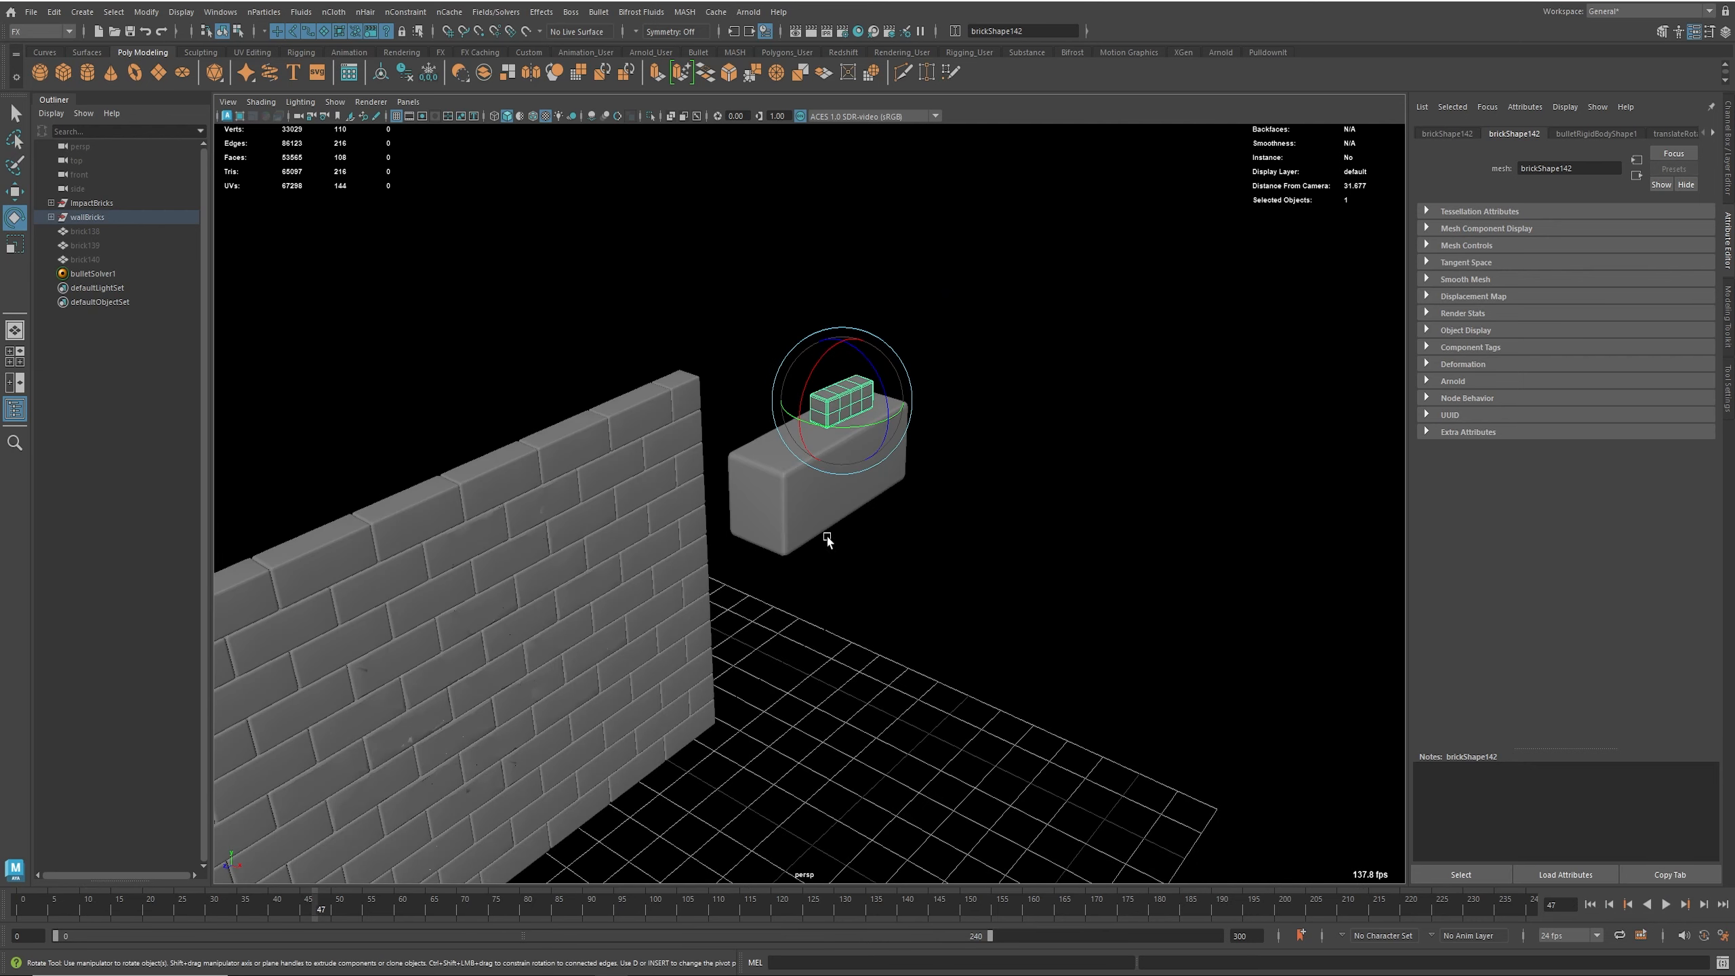
pyautogui.keyDown('alt'); pyautogui.moveTo(898, 507); pyautogui.dragTo(852, 512); pyautogui.keyUp('alt')
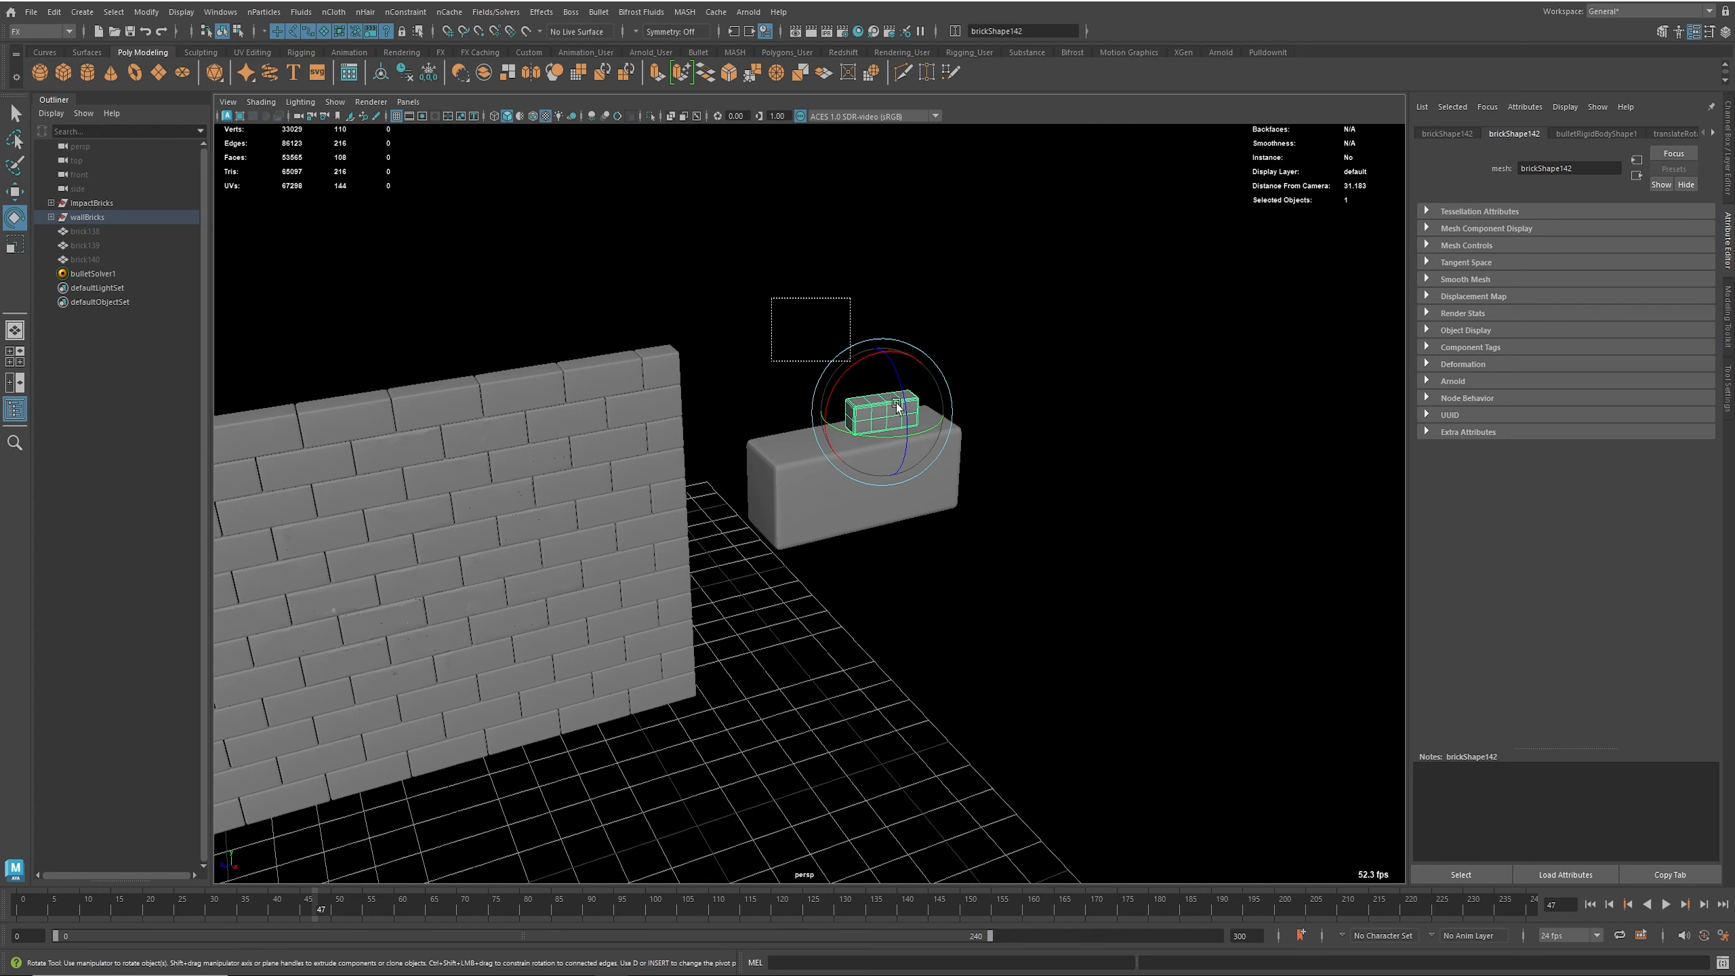
# Step: Try to remove Bullet from the two test bricks, first with both selected and again from each brick separately
pyautogui.moveTo(786, 310); pyautogui.dragTo(1083, 612)
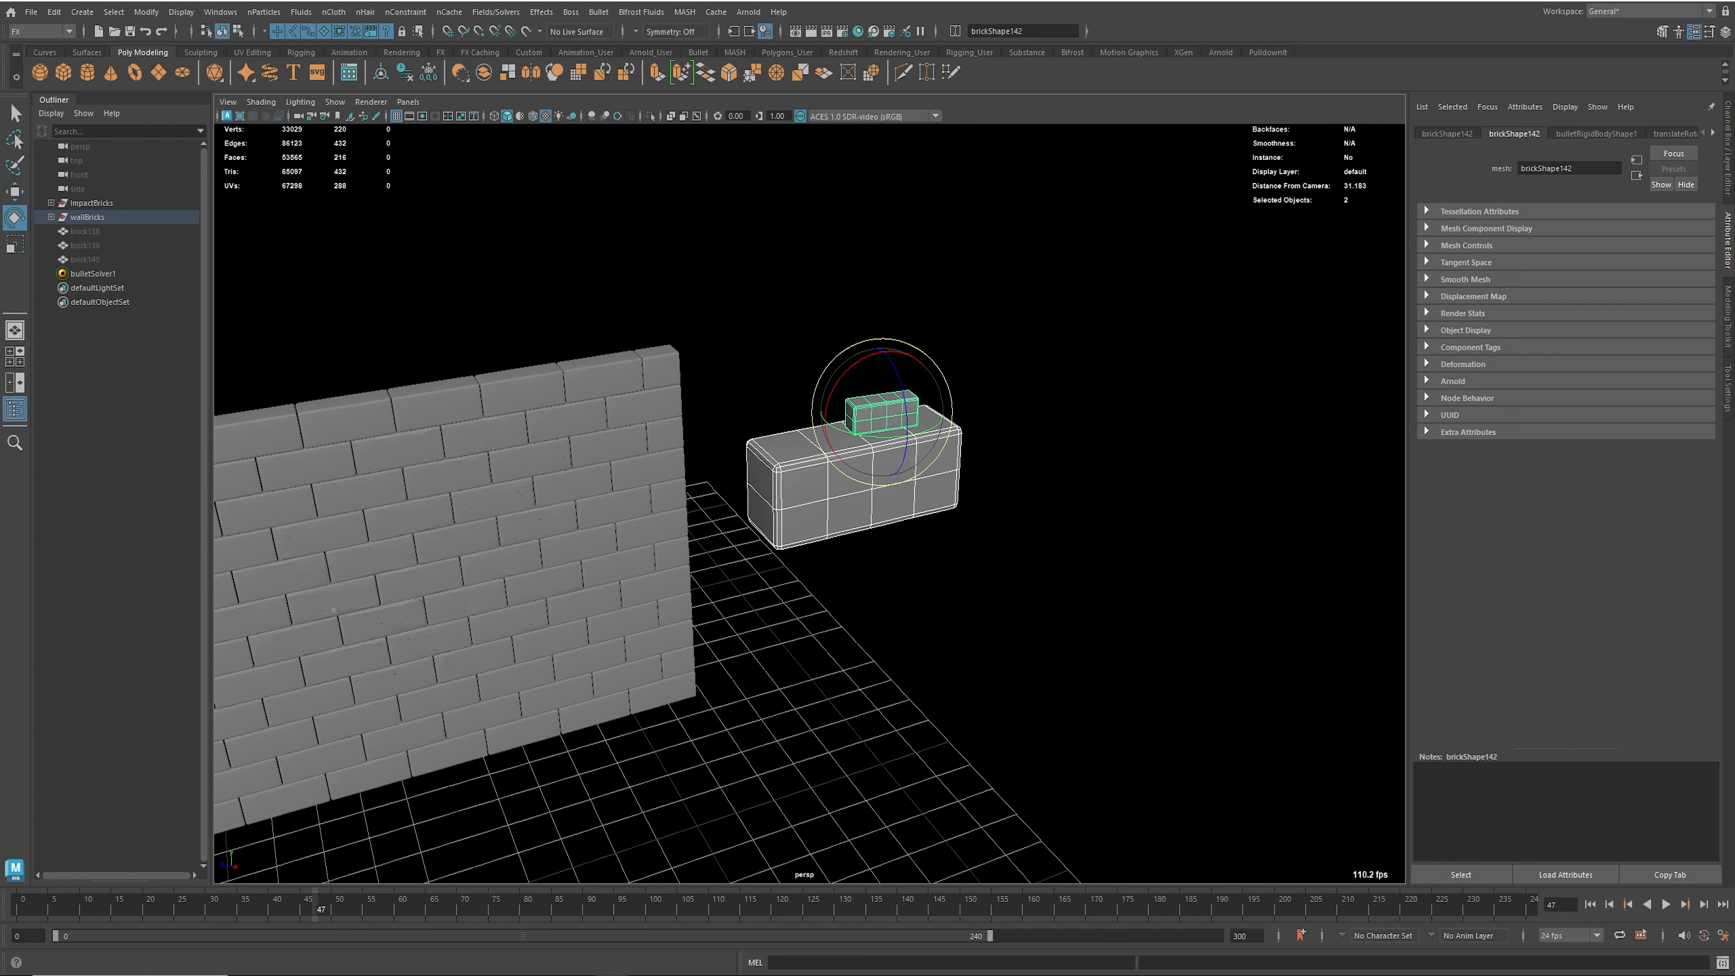
pyautogui.click(599, 11)
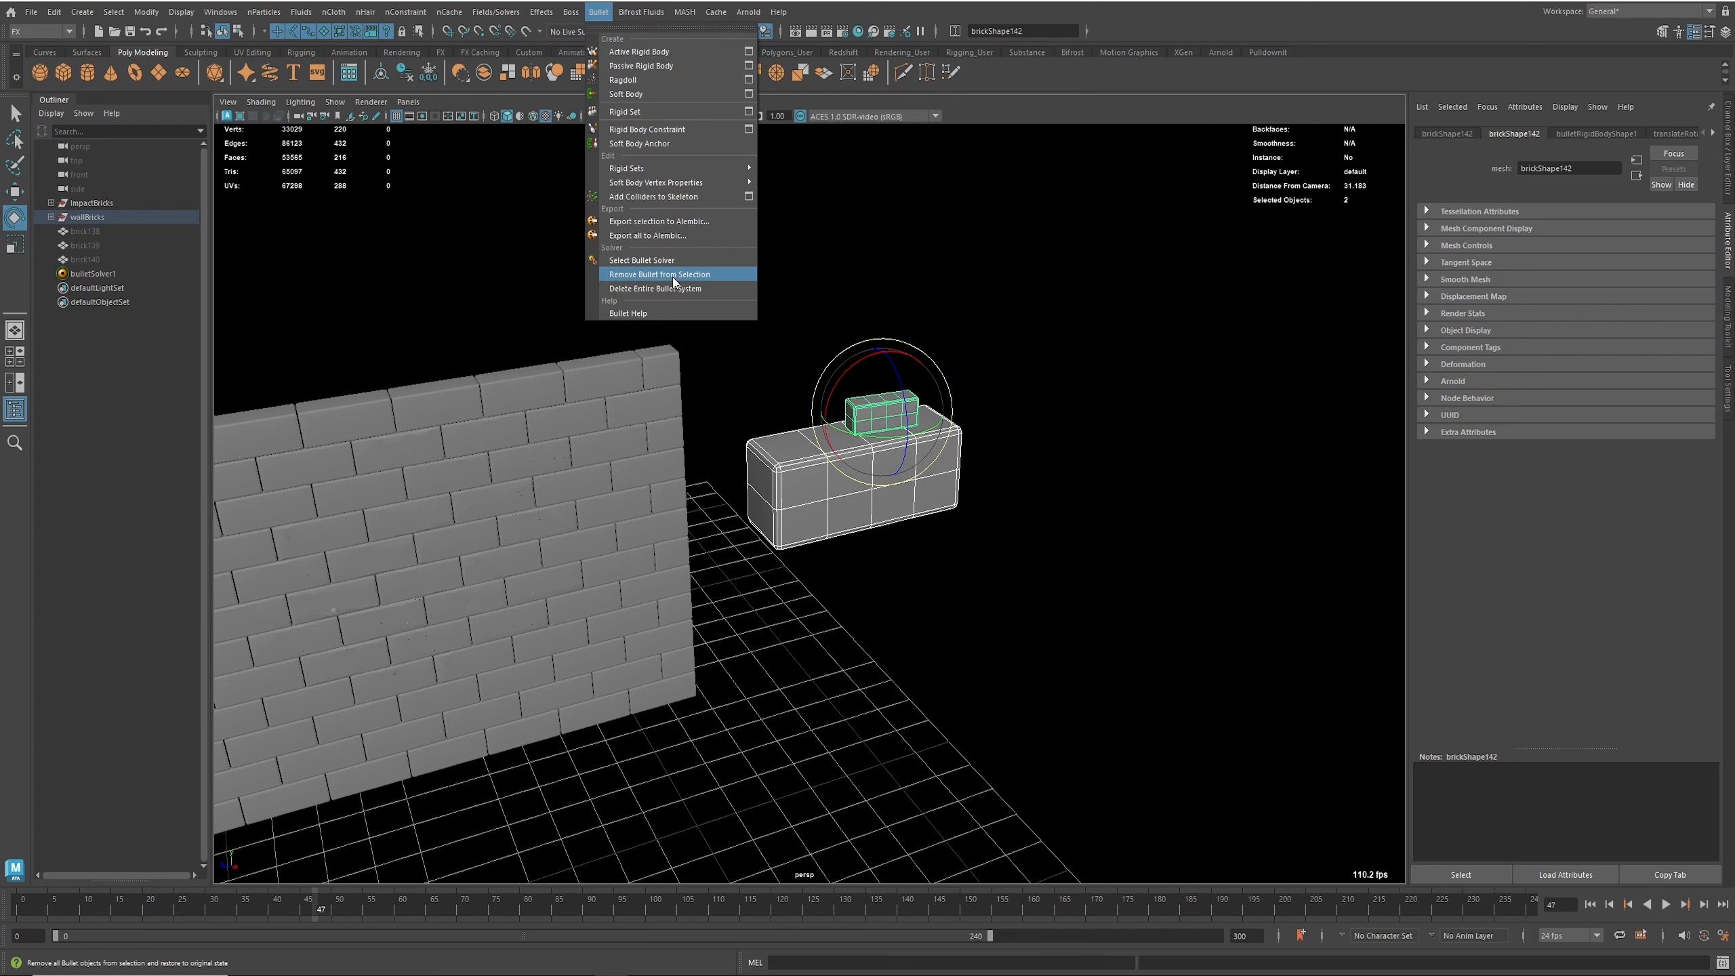
pyautogui.click(697, 273)
pyautogui.moveTo(810, 516); pyautogui.dragTo(856, 565)
pyautogui.click(598, 12)
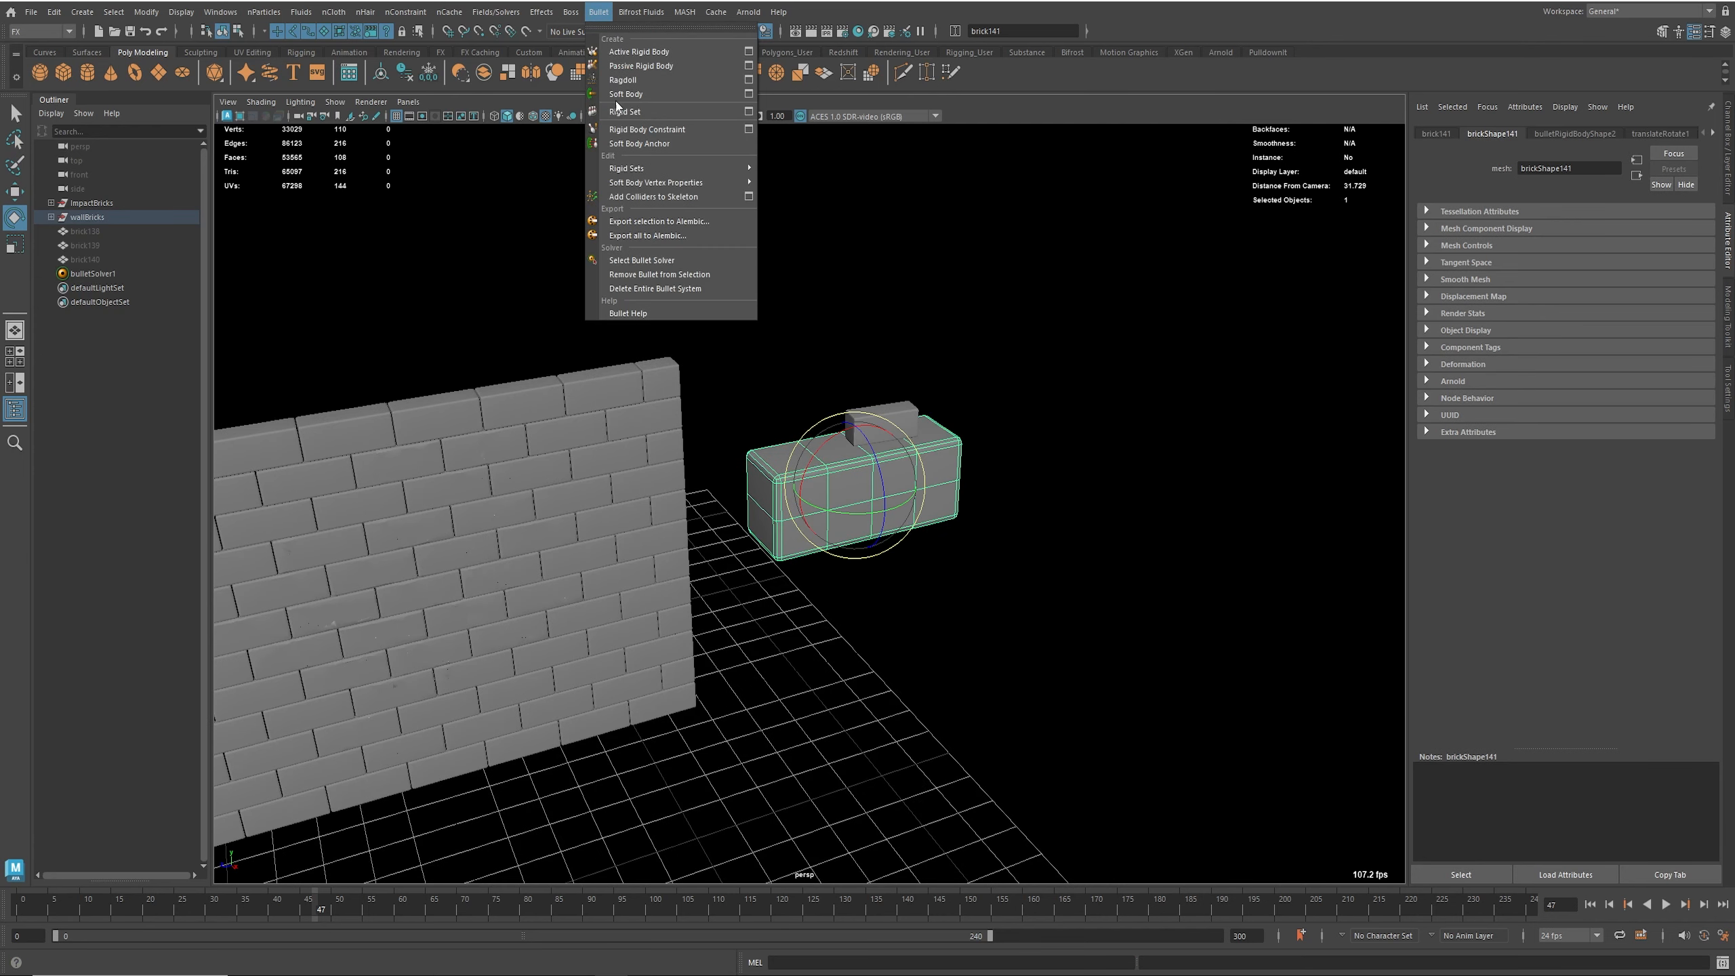
pyautogui.click(675, 275)
pyautogui.click(912, 414)
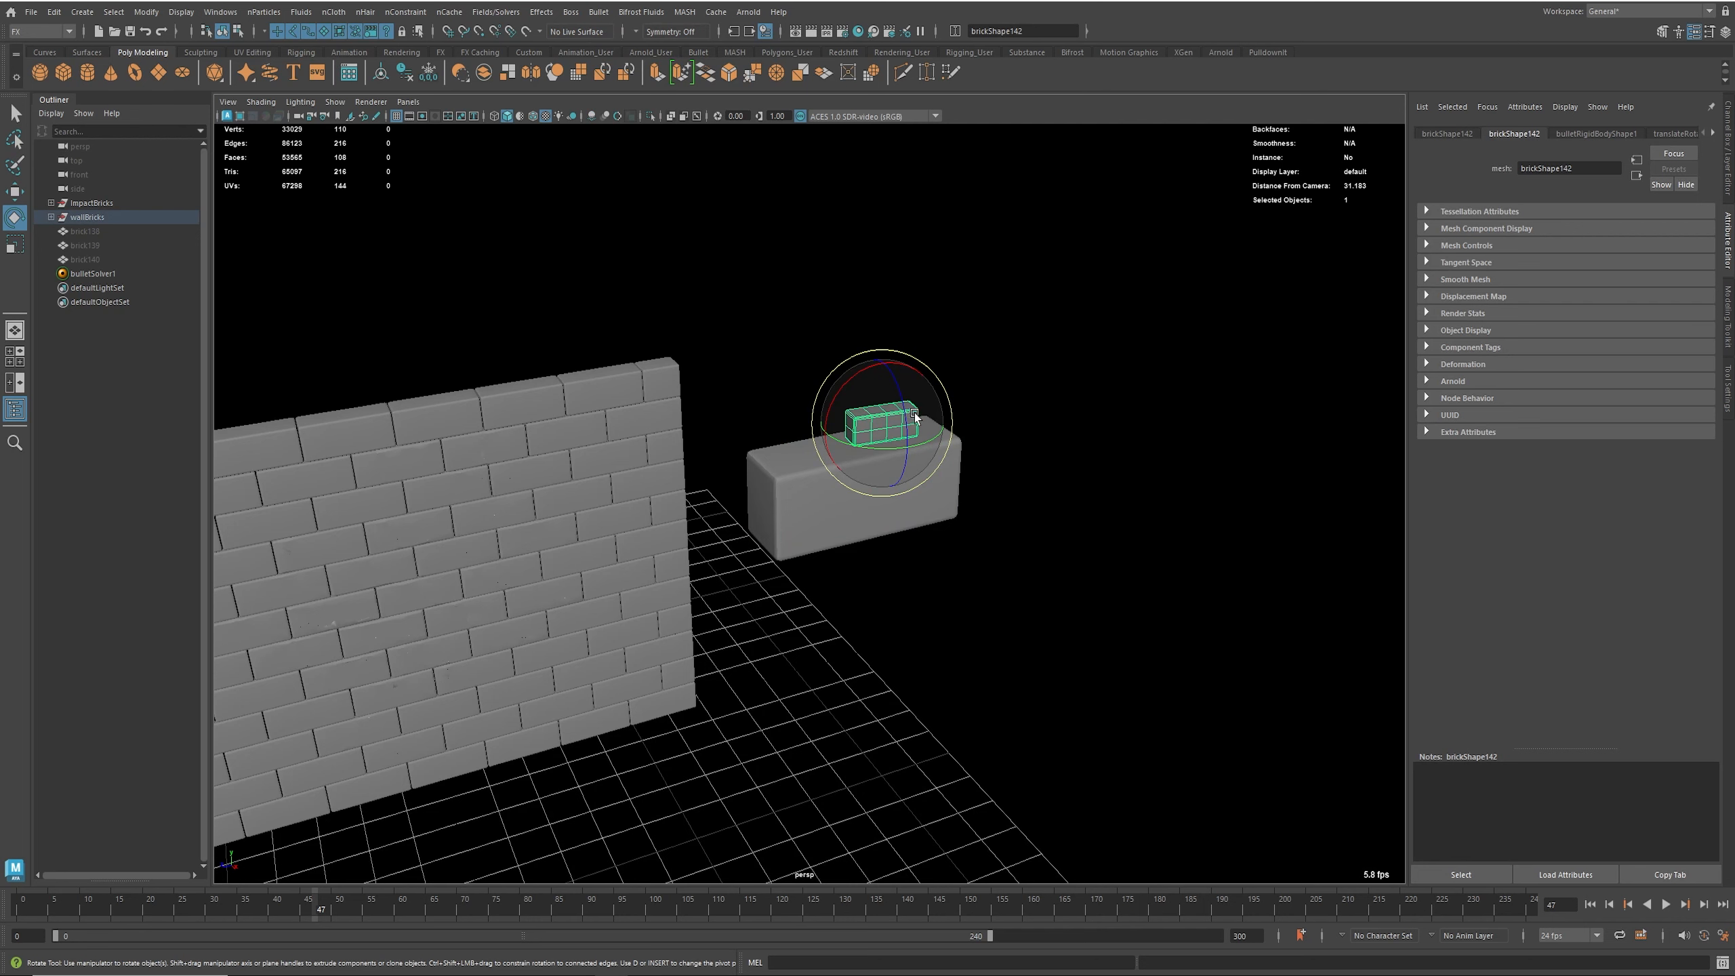
pyautogui.click(599, 12)
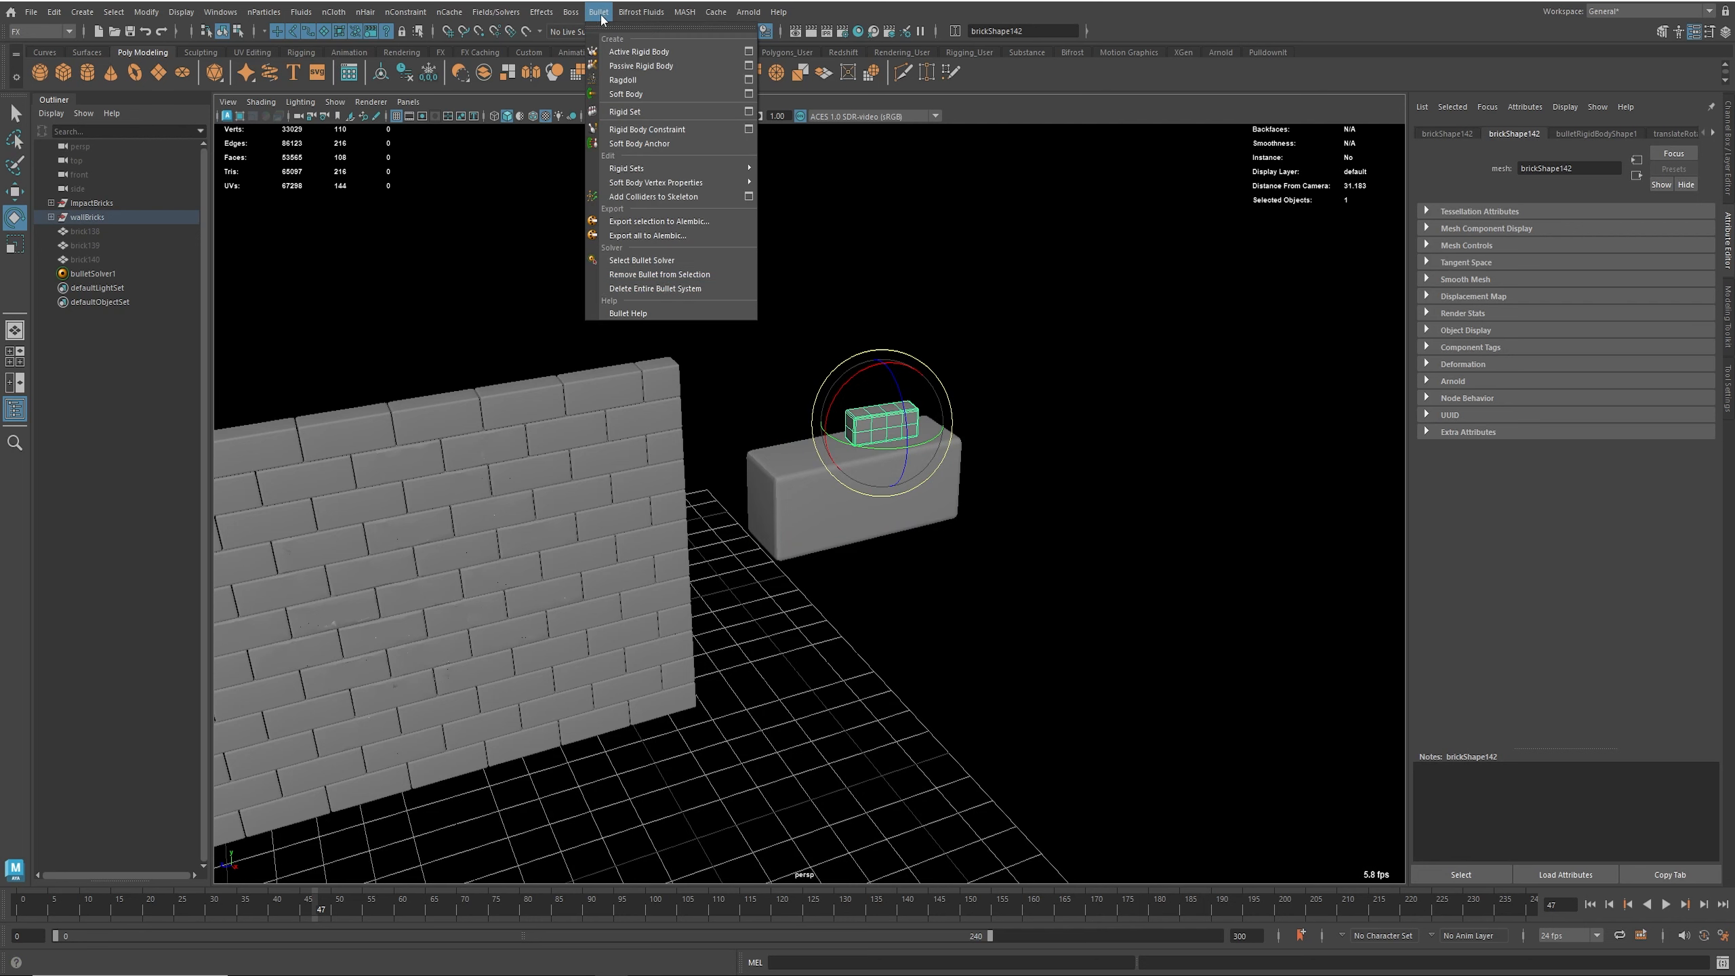
pyautogui.click(670, 276)
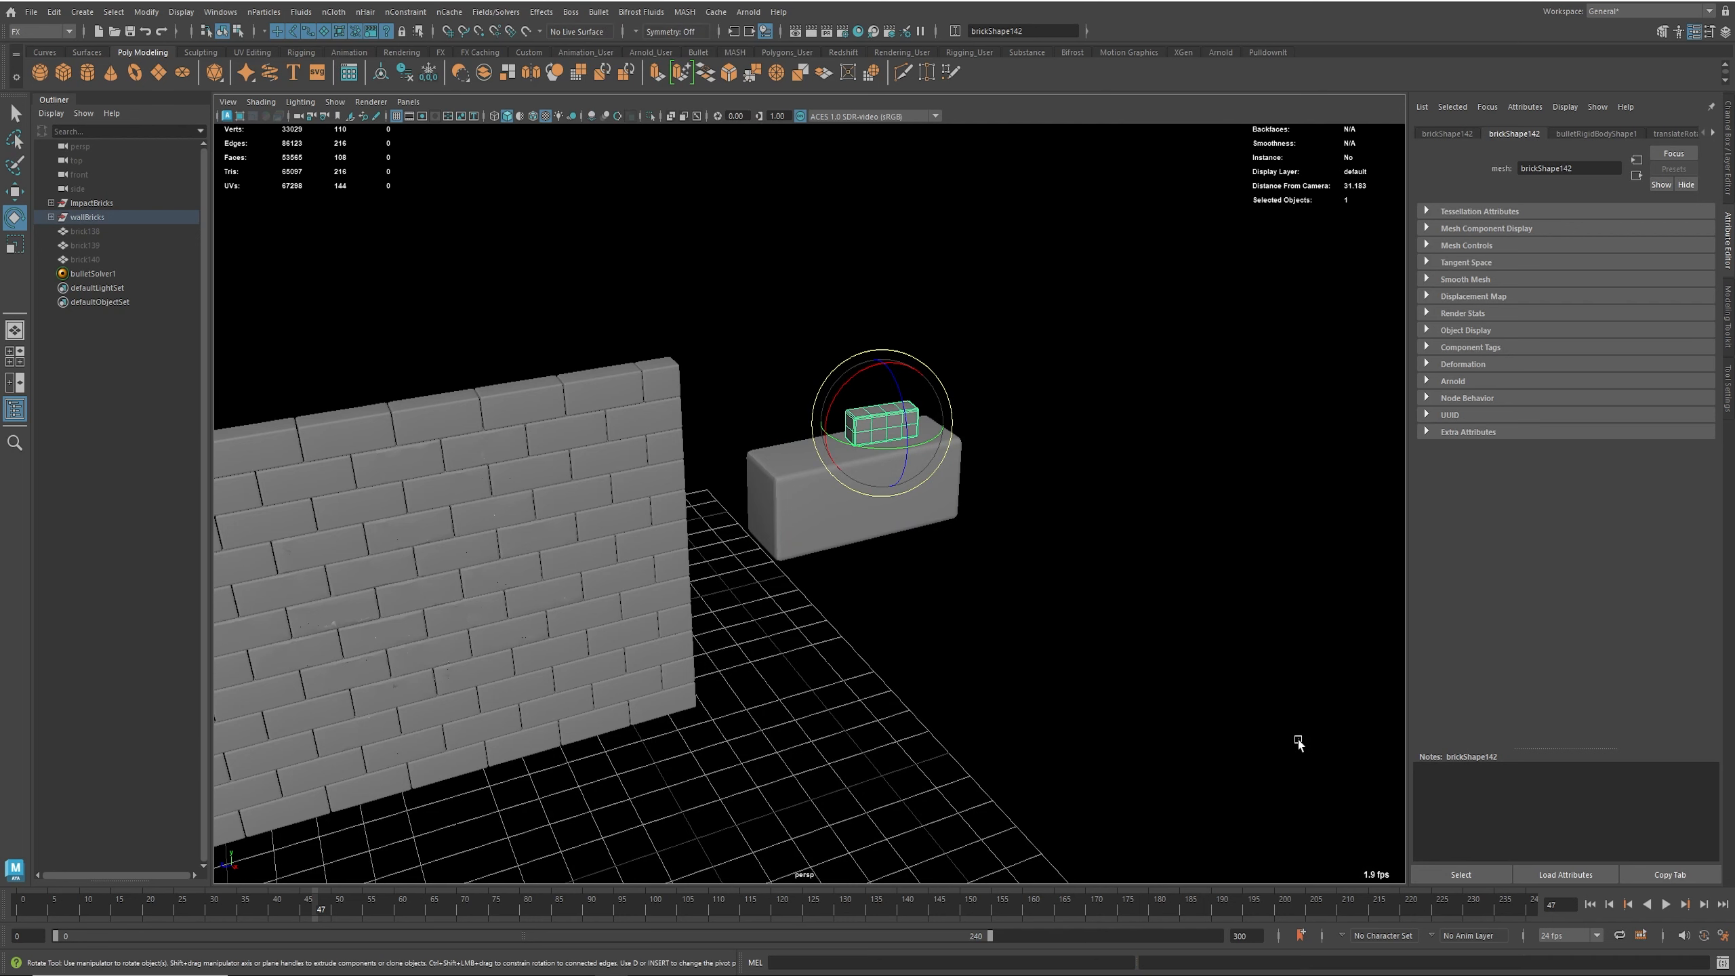
# Step: Rewind and play the simulation to check whether the test bricks still react to Bullet, returning to the start
pyautogui.click(1296, 738)
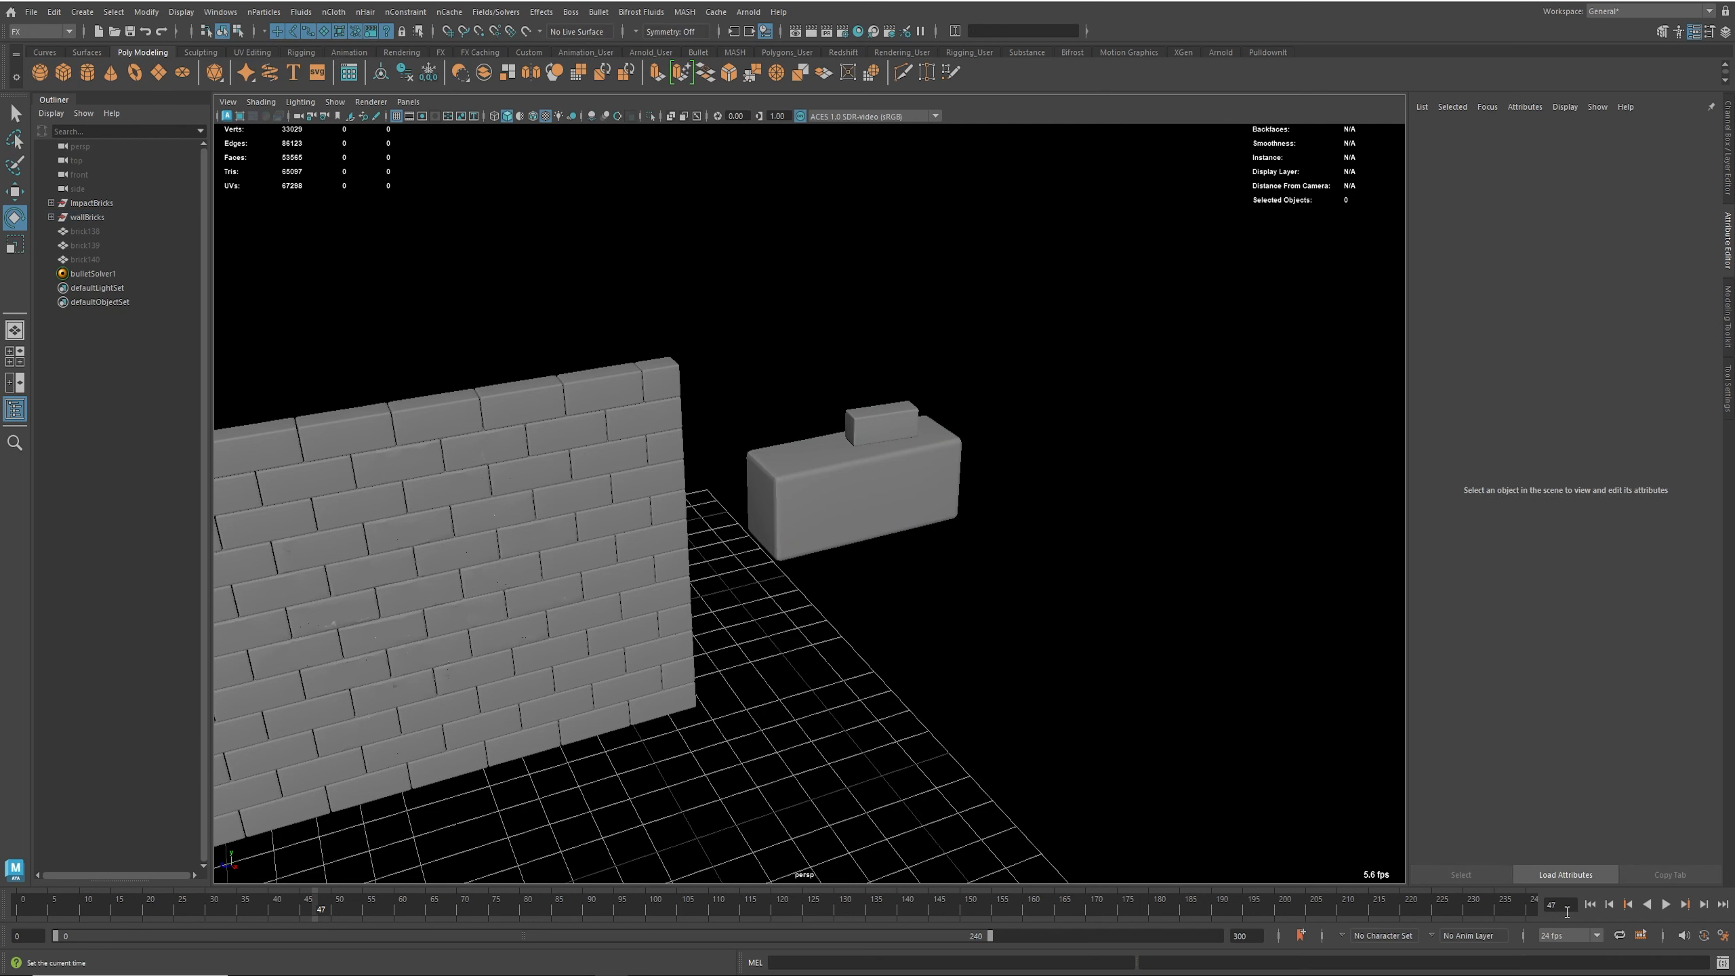
pyautogui.click(1590, 905)
pyautogui.click(1667, 905)
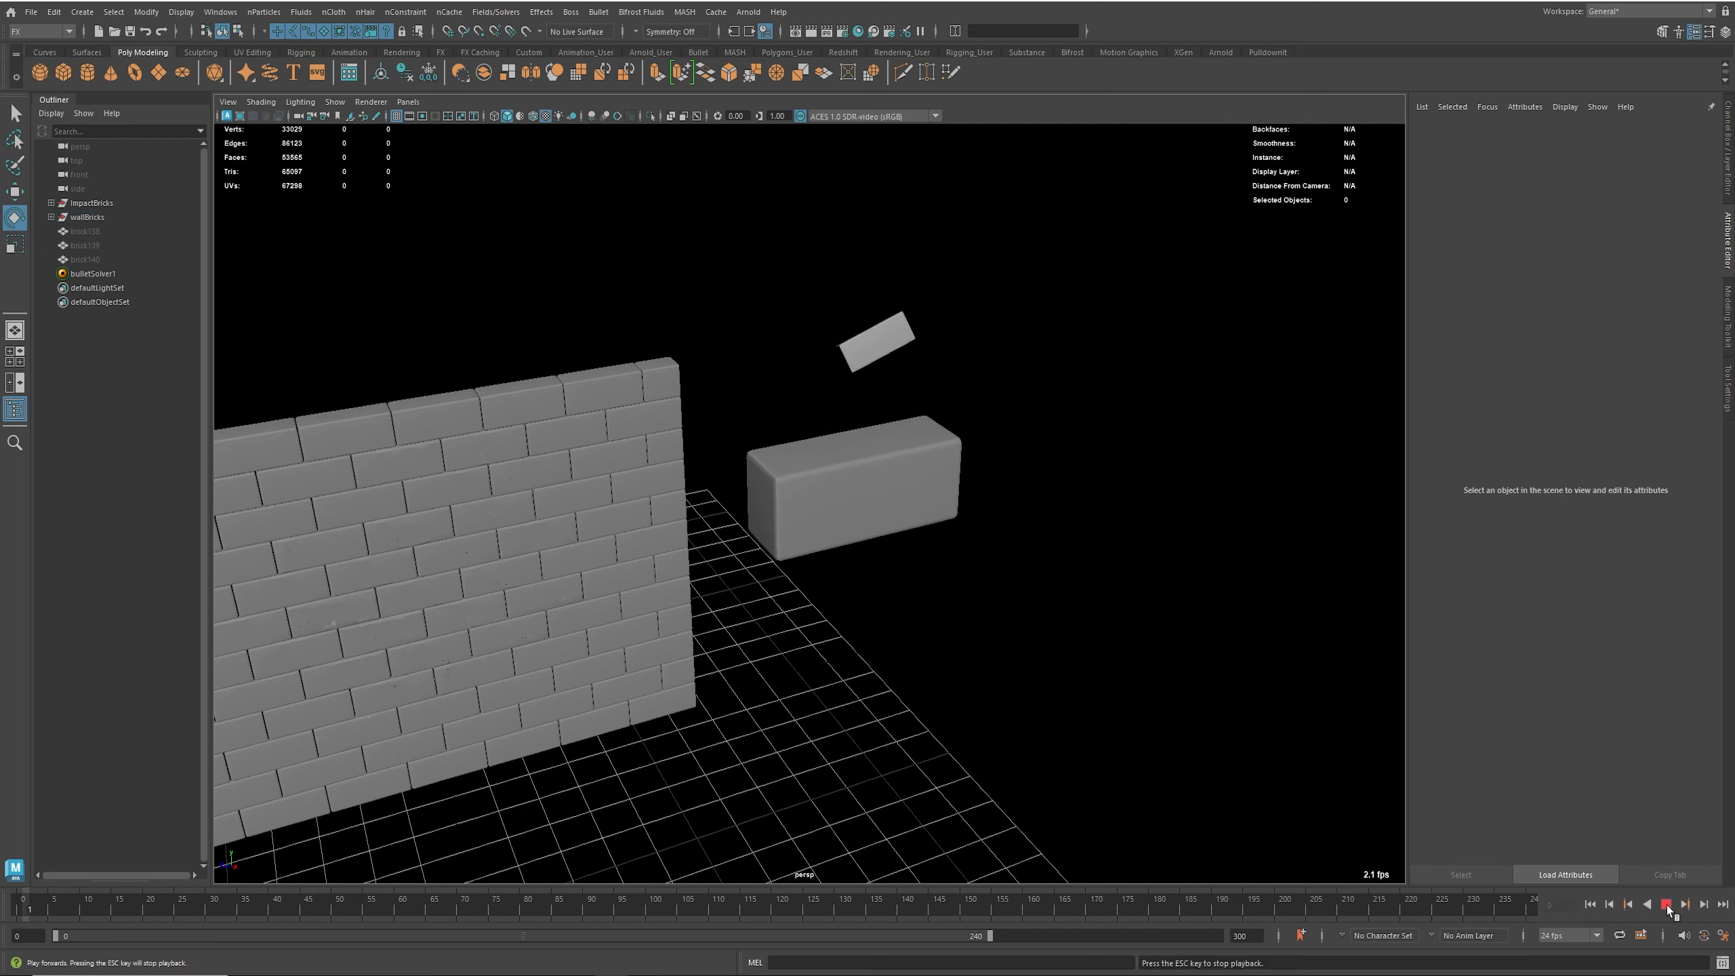
pyautogui.click(1666, 904)
pyautogui.click(1588, 903)
# Step: Try to delete the entire Bullet system, and delete both test bricks beside the wall
pyautogui.click(875, 355)
pyautogui.click(598, 11)
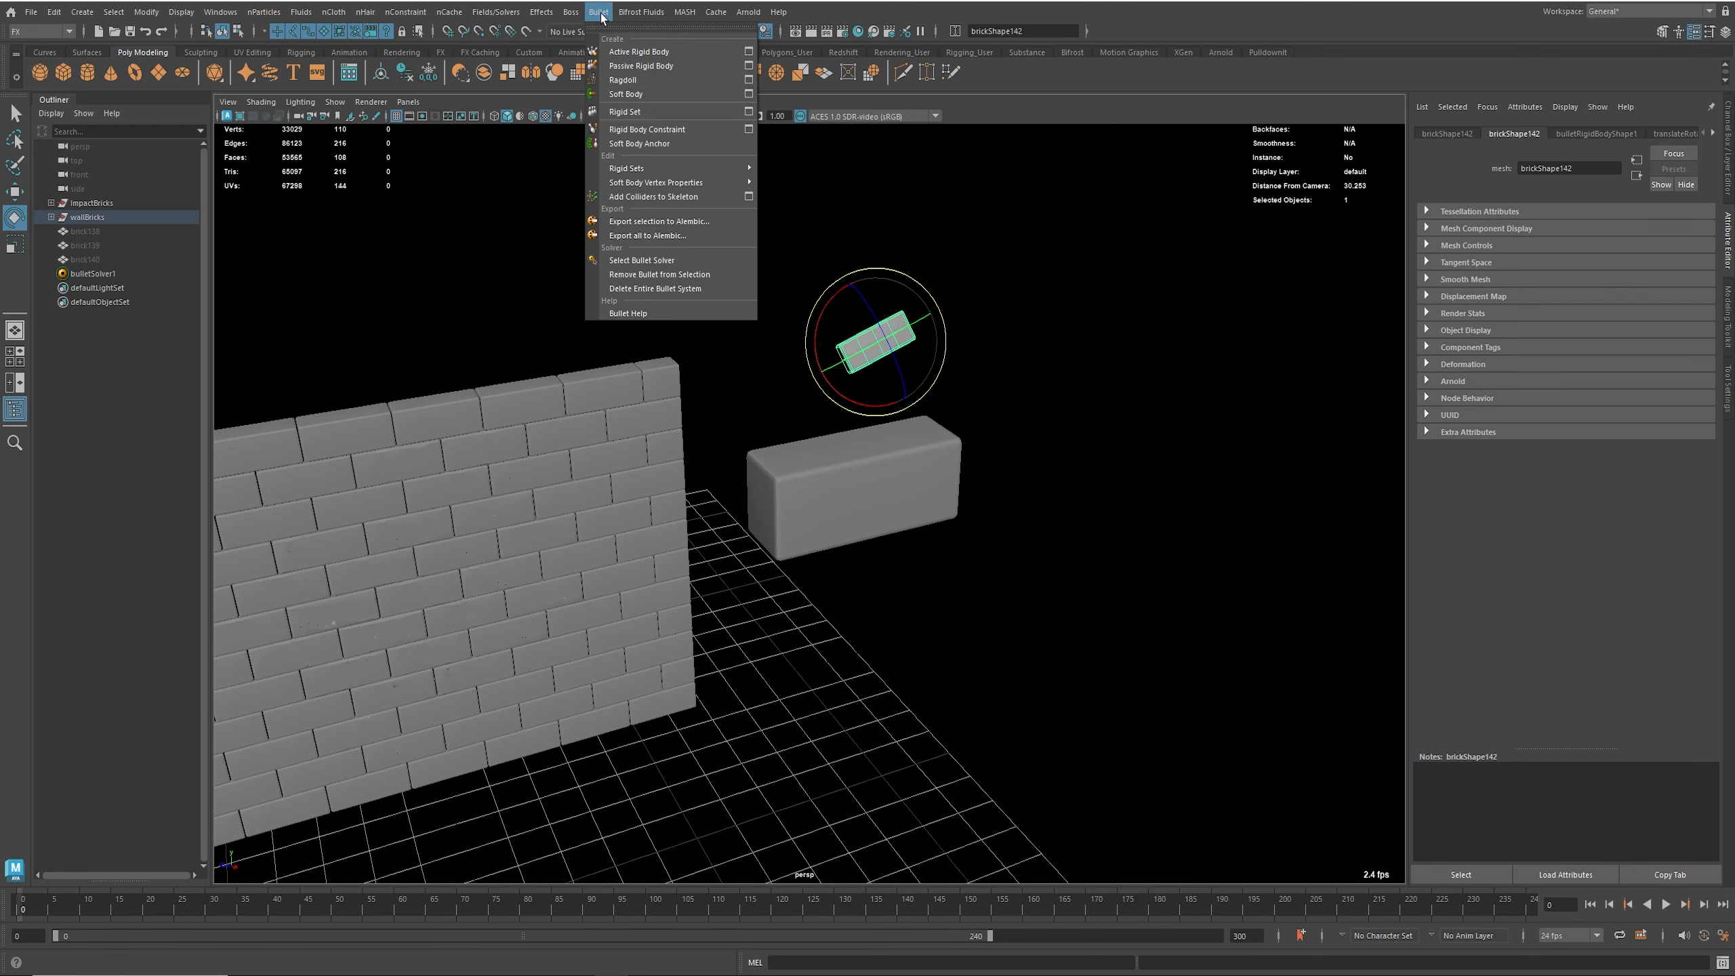
pyautogui.click(672, 288)
pyautogui.moveTo(794, 221); pyautogui.dragTo(1165, 660)
pyautogui.press('Delete')
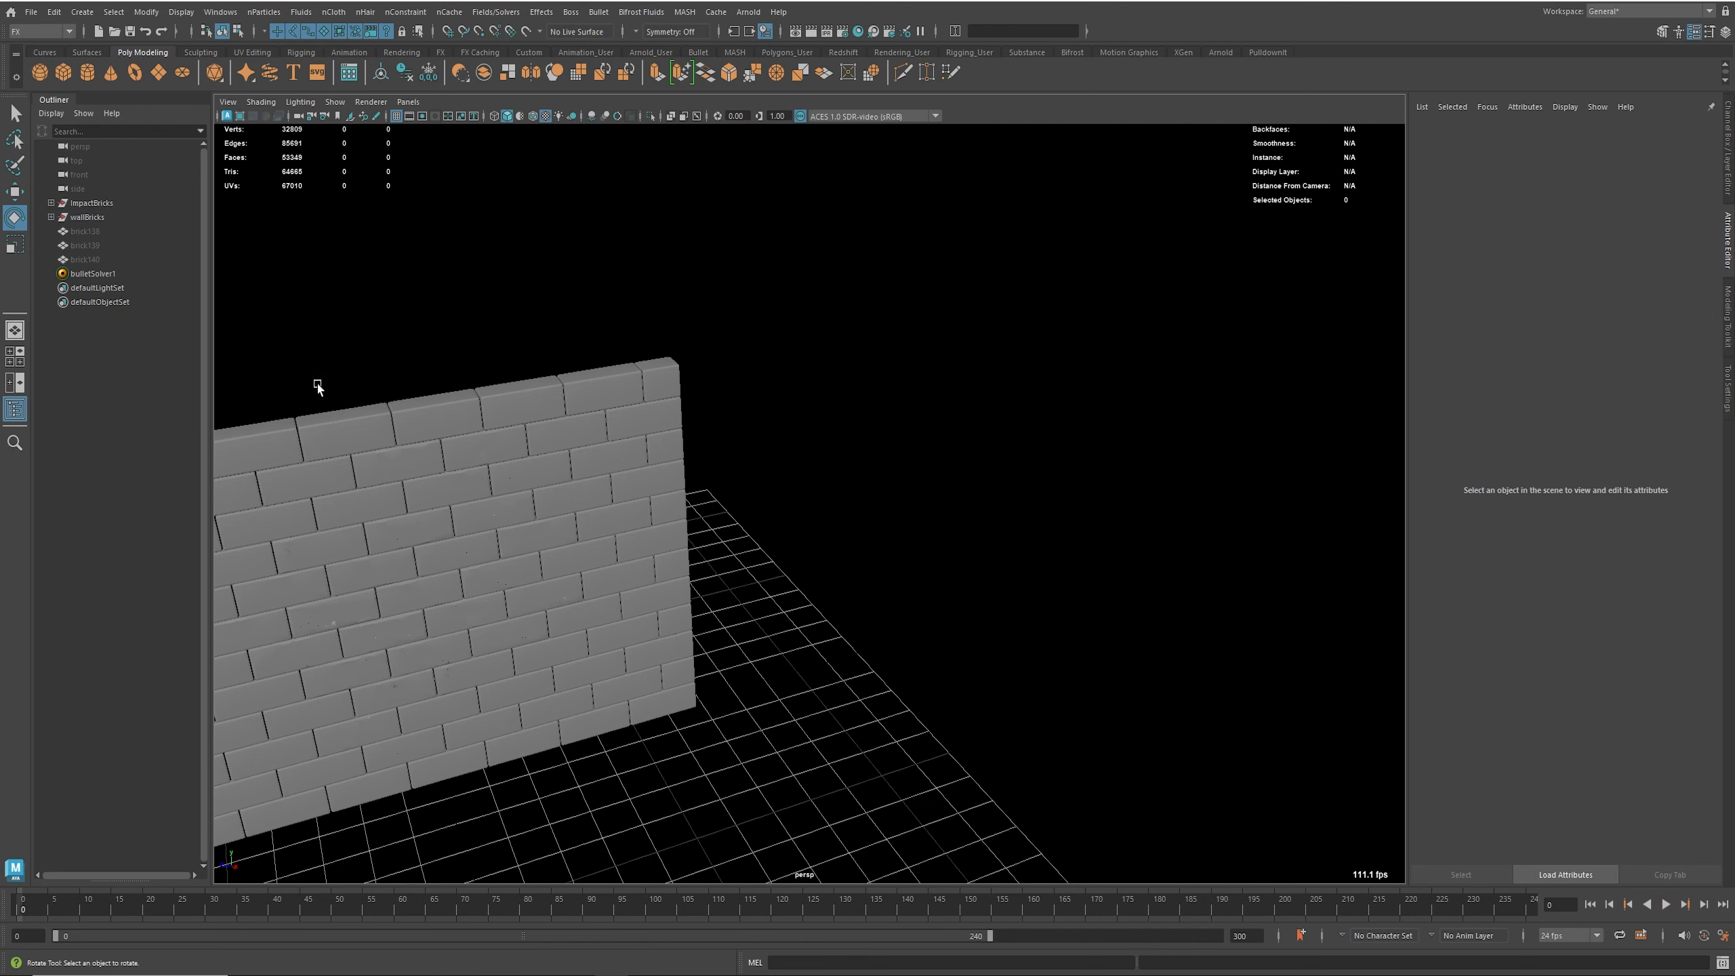
# Step: Frame the whole brick wall and select the impactBricks group
pyautogui.keyDown('alt'); pyautogui.moveTo(988, 637); pyautogui.dragTo(819, 615, button='right'); pyautogui.keyUp('alt')
pyautogui.keyDown('alt'); pyautogui.moveTo(820, 615); pyautogui.dragTo(1124, 614, button='middle'); pyautogui.keyUp('alt')
pyautogui.keyDown('alt'); pyautogui.moveTo(809, 602); pyautogui.dragTo(865, 569); pyautogui.keyUp('alt')
pyautogui.keyDown('alt'); pyautogui.moveTo(929, 539); pyautogui.dragTo(862, 548, button='middle'); pyautogui.keyUp('alt')
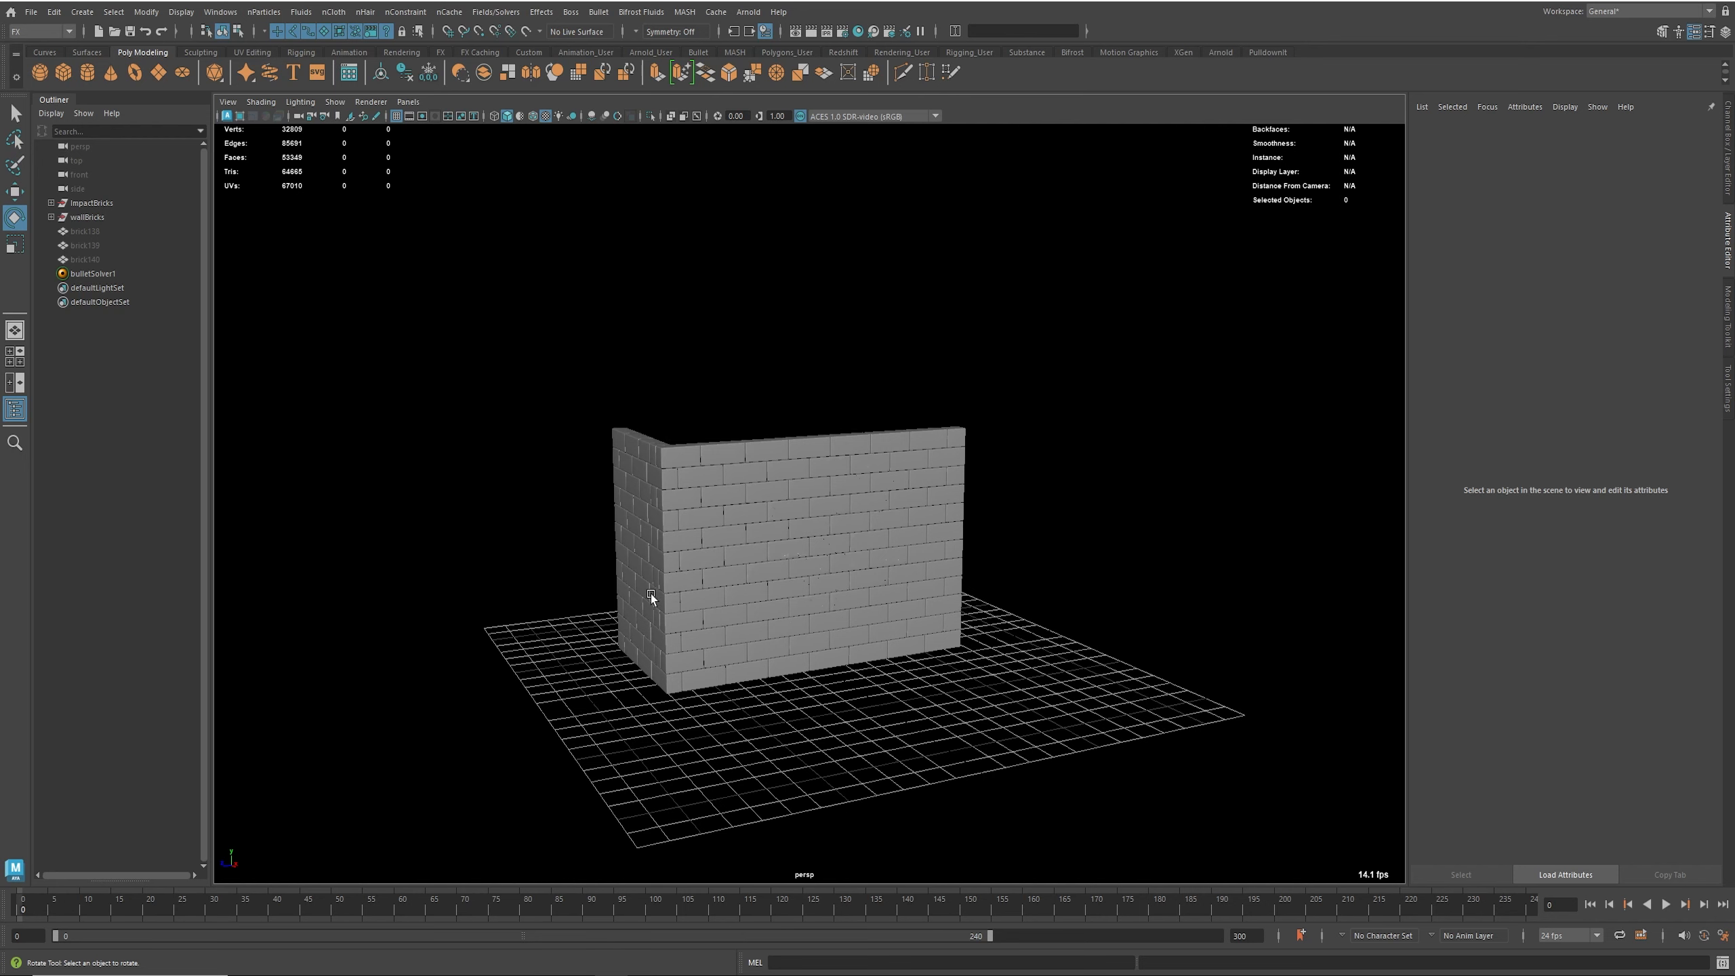
pyautogui.click(679, 456)
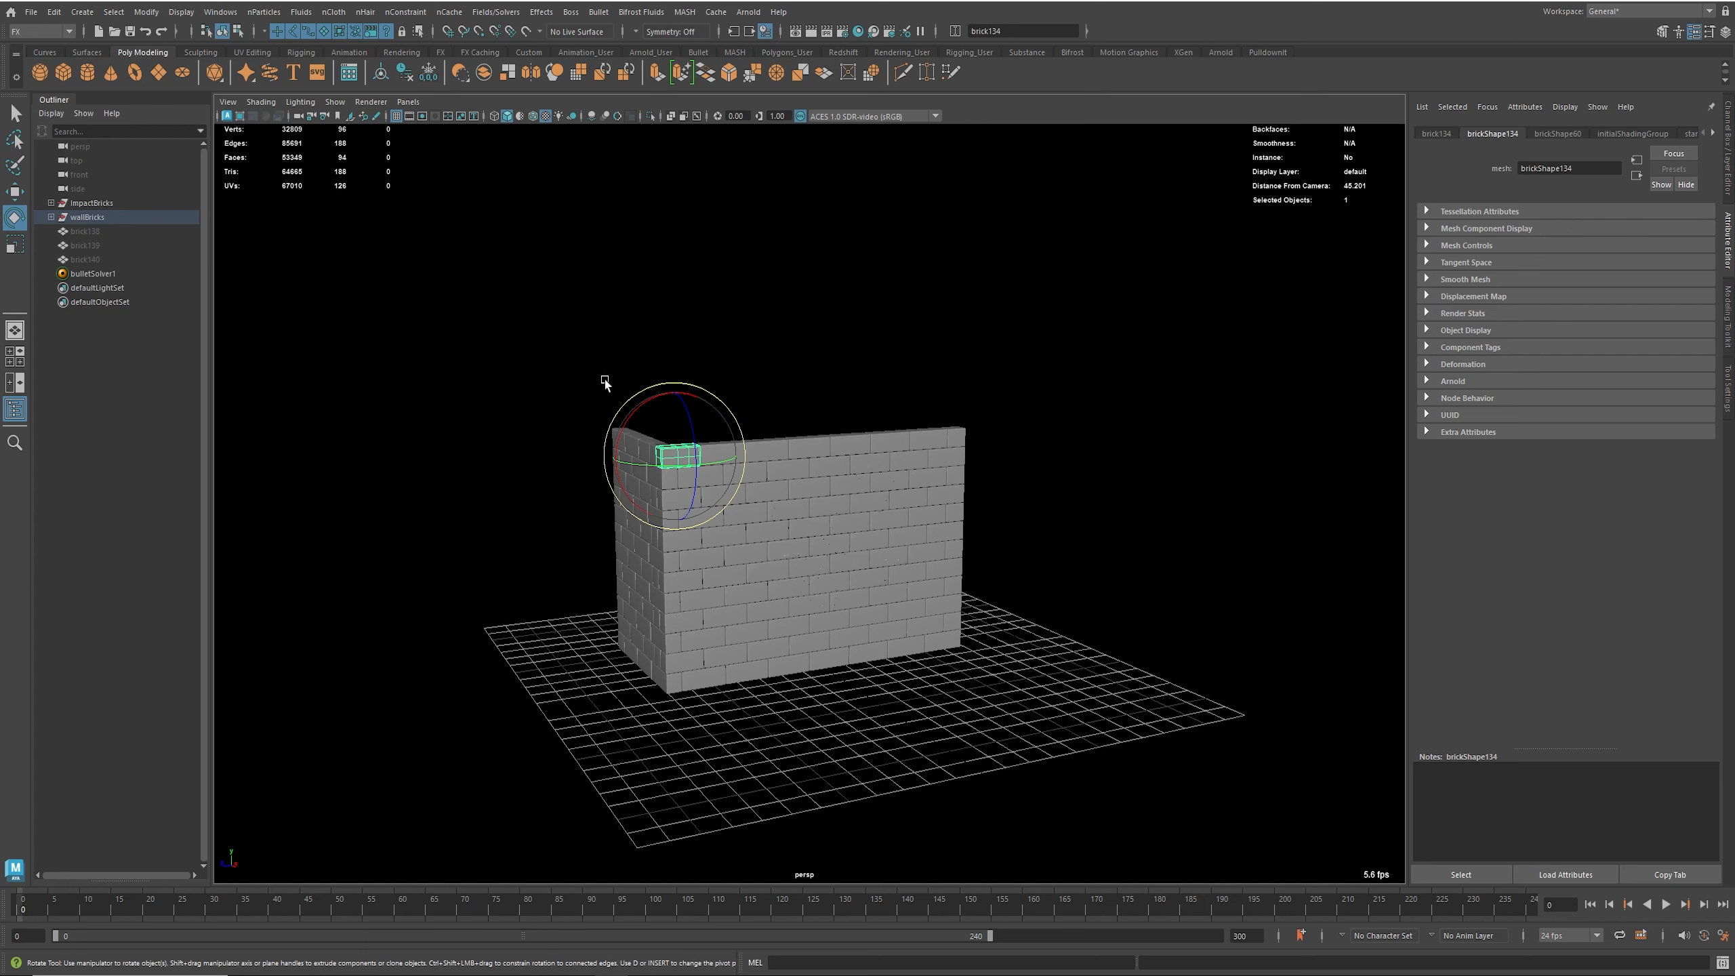
pyautogui.click(102, 202)
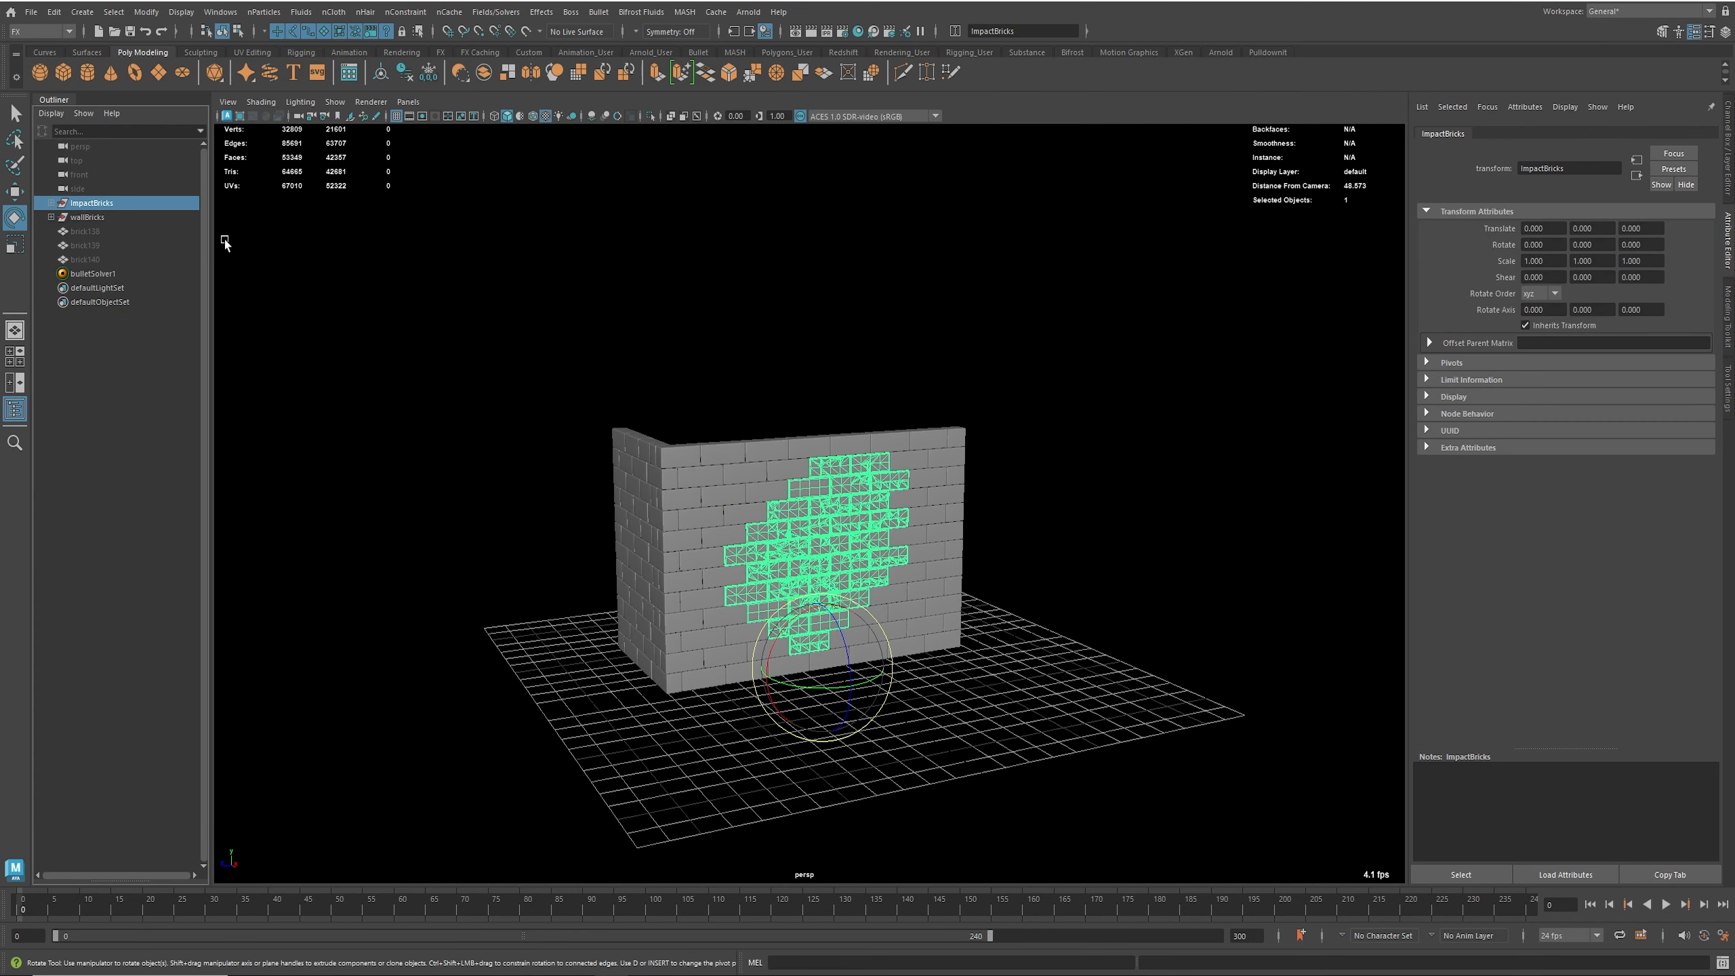
# Step: Create a Bullet rigid set from the wallBricks group
pyautogui.click(116, 217)
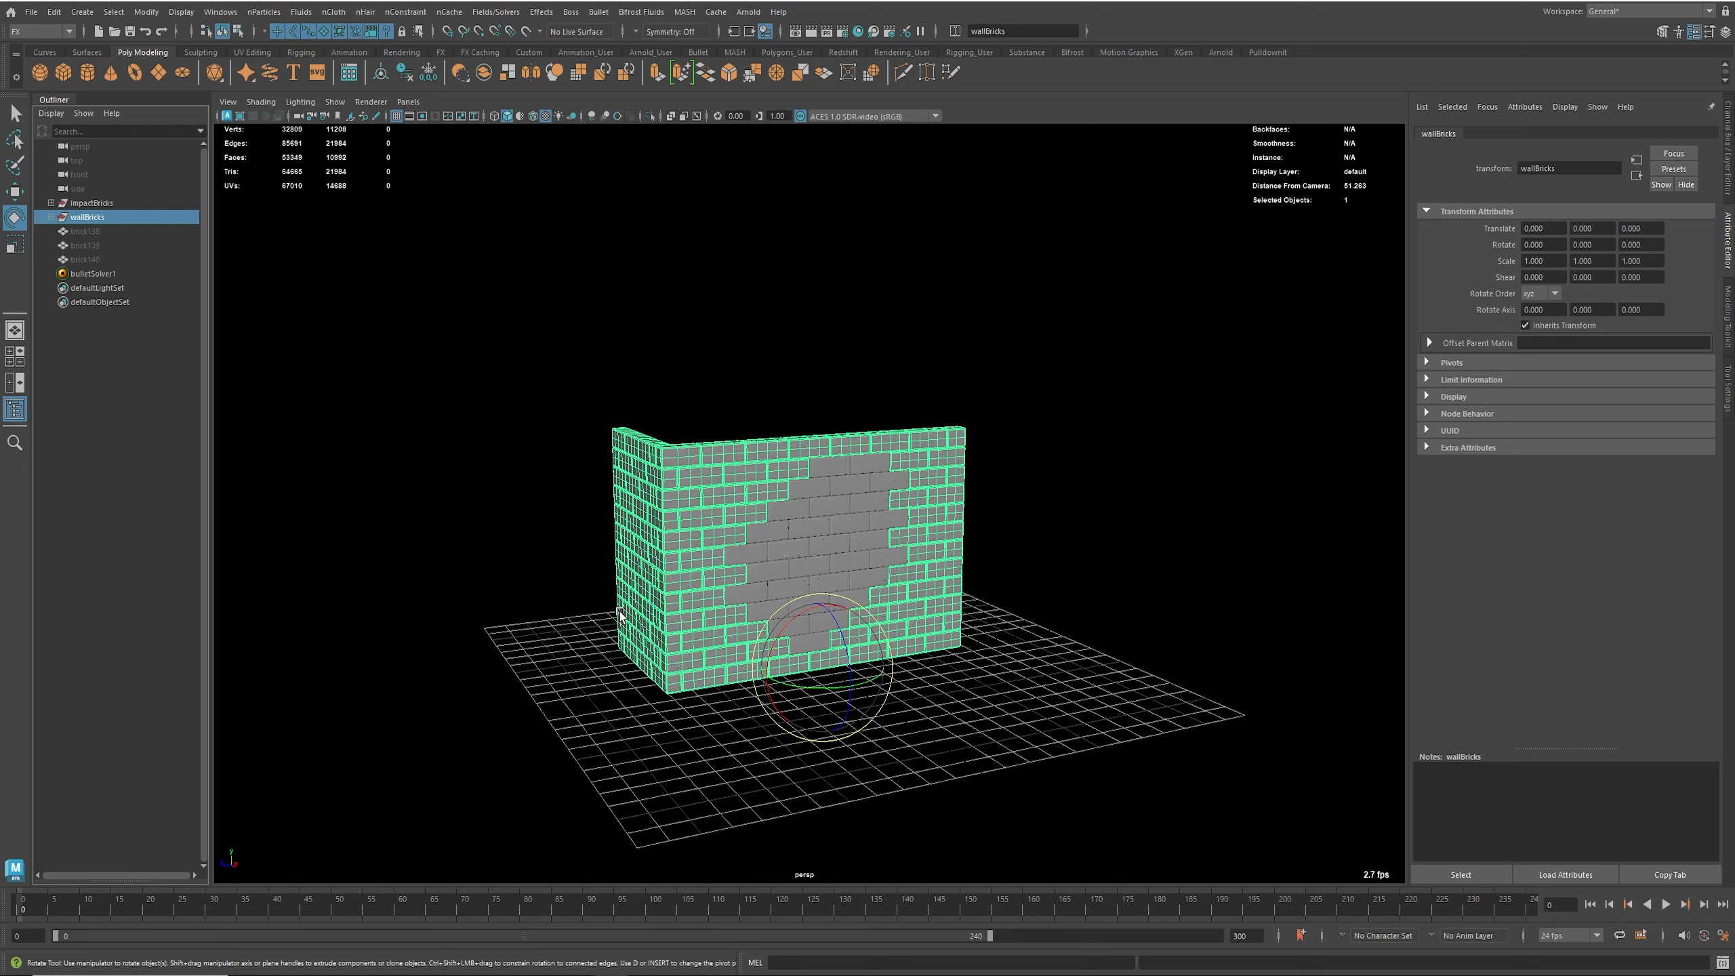
pyautogui.click(681, 13)
pyautogui.moveTo(599, 13)
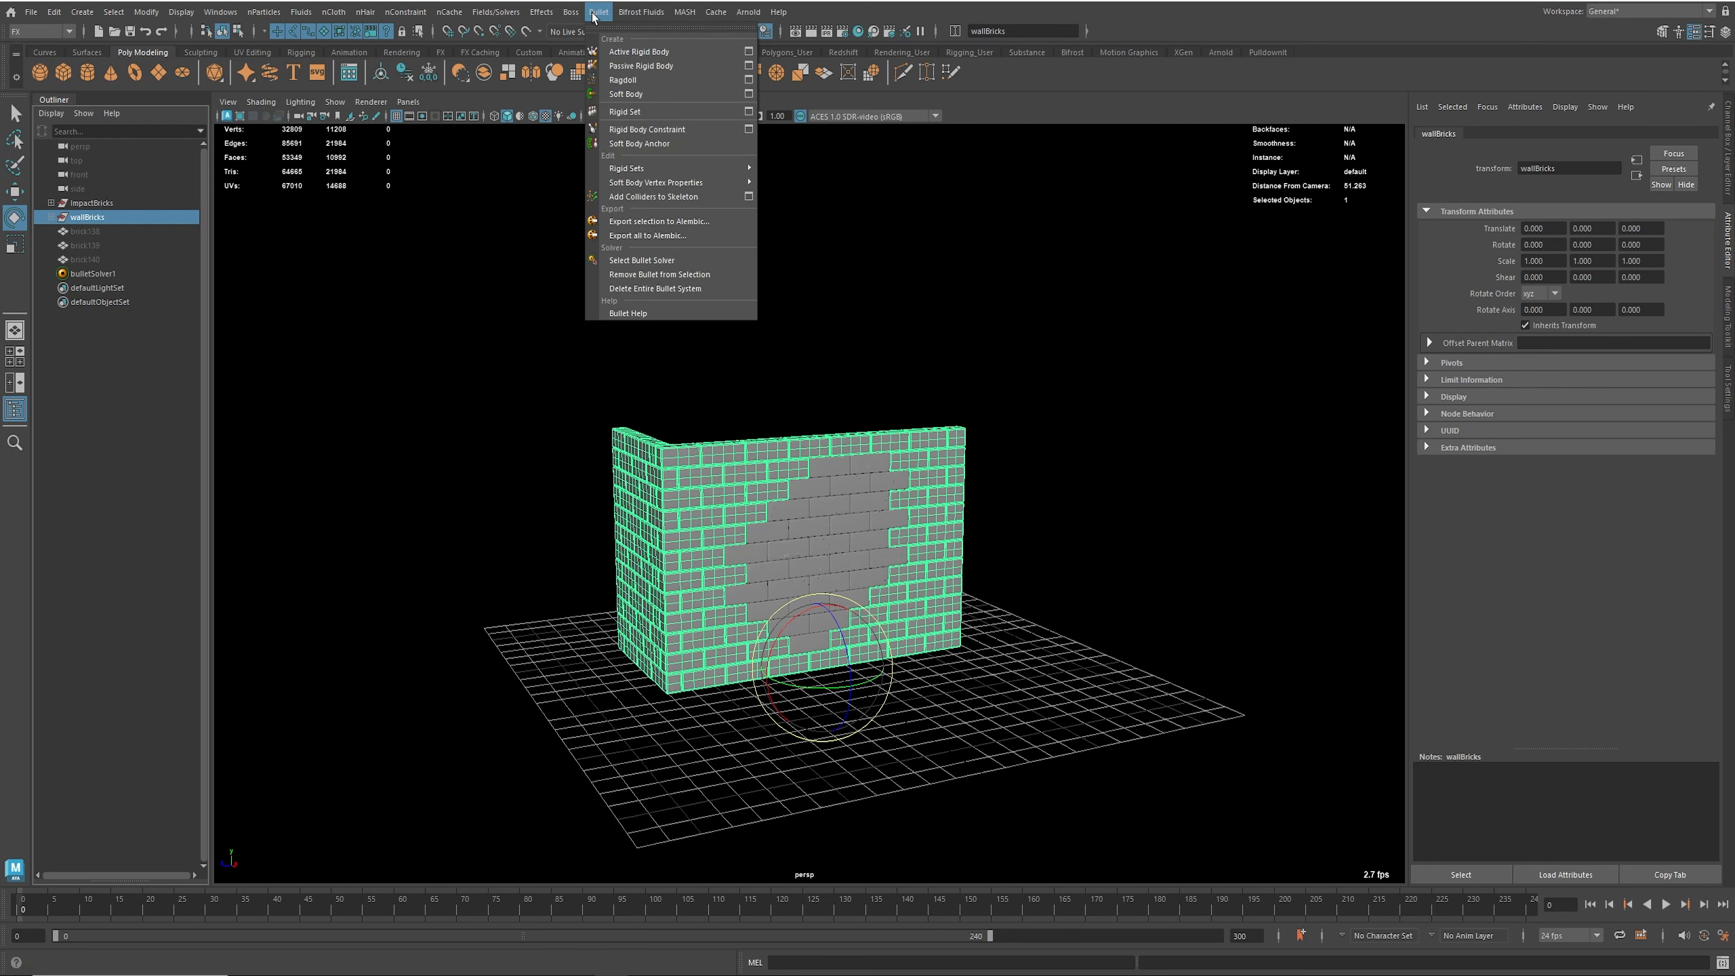
pyautogui.click(679, 111)
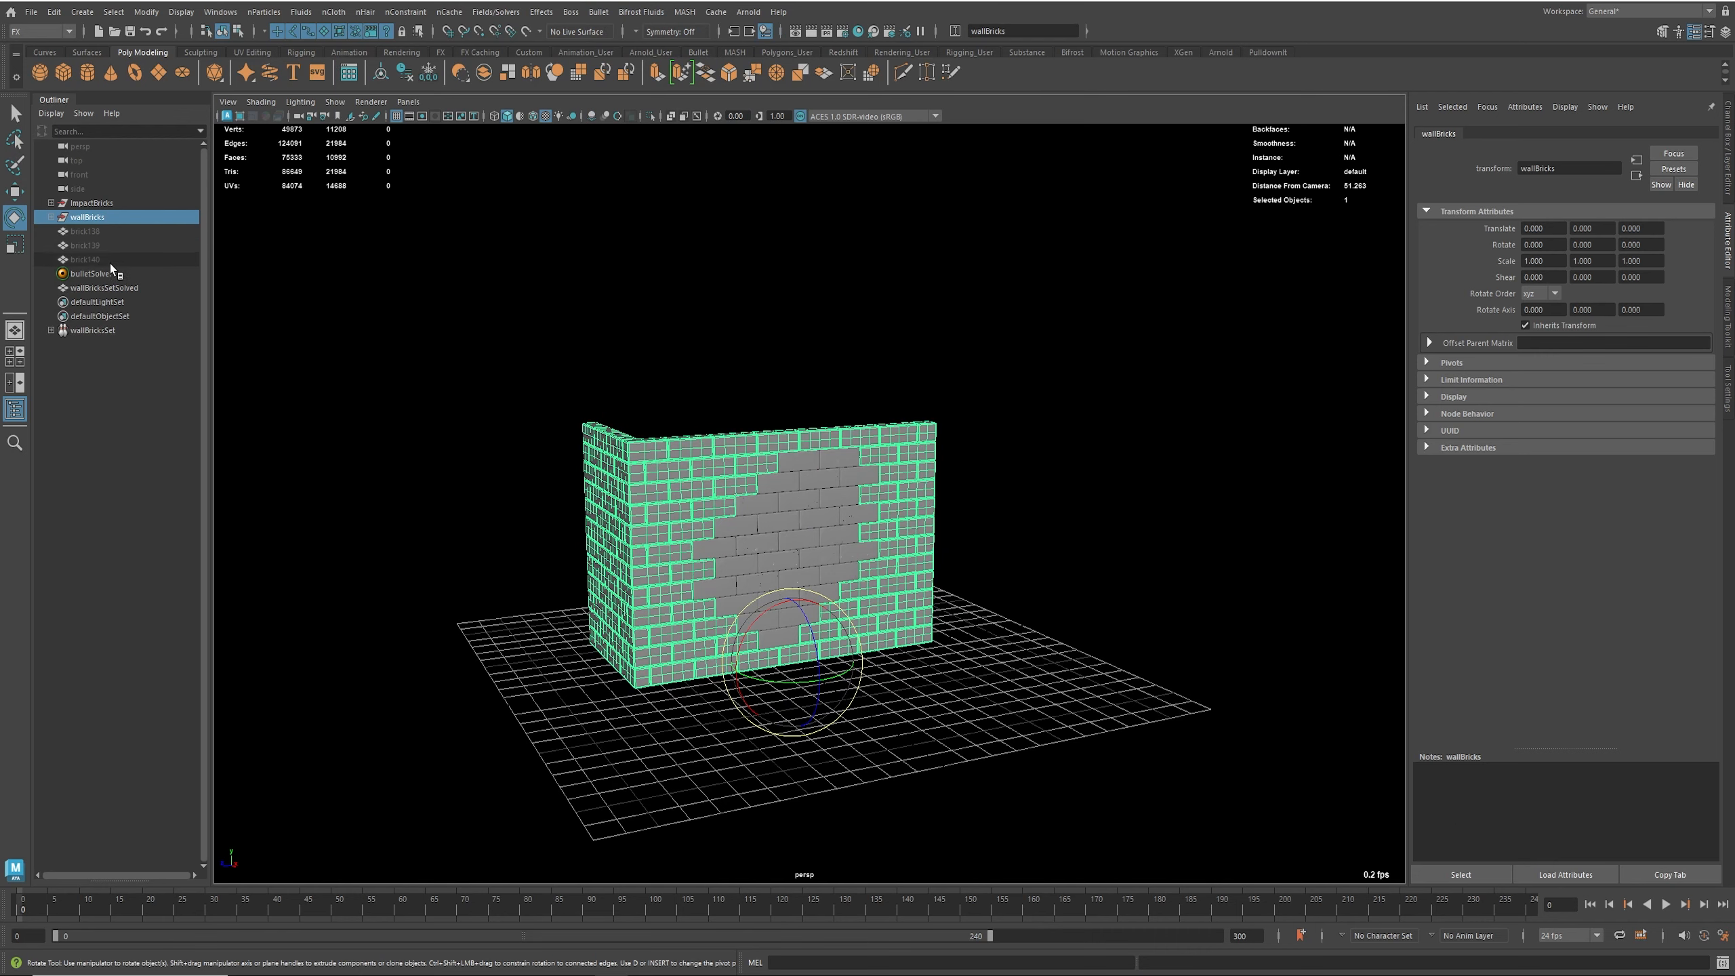
# Step: Isolate the wallBricksSetSolved mesh, inspect it from several sides, and show the whole scene again
pyautogui.click(88, 273)
pyautogui.click(103, 288)
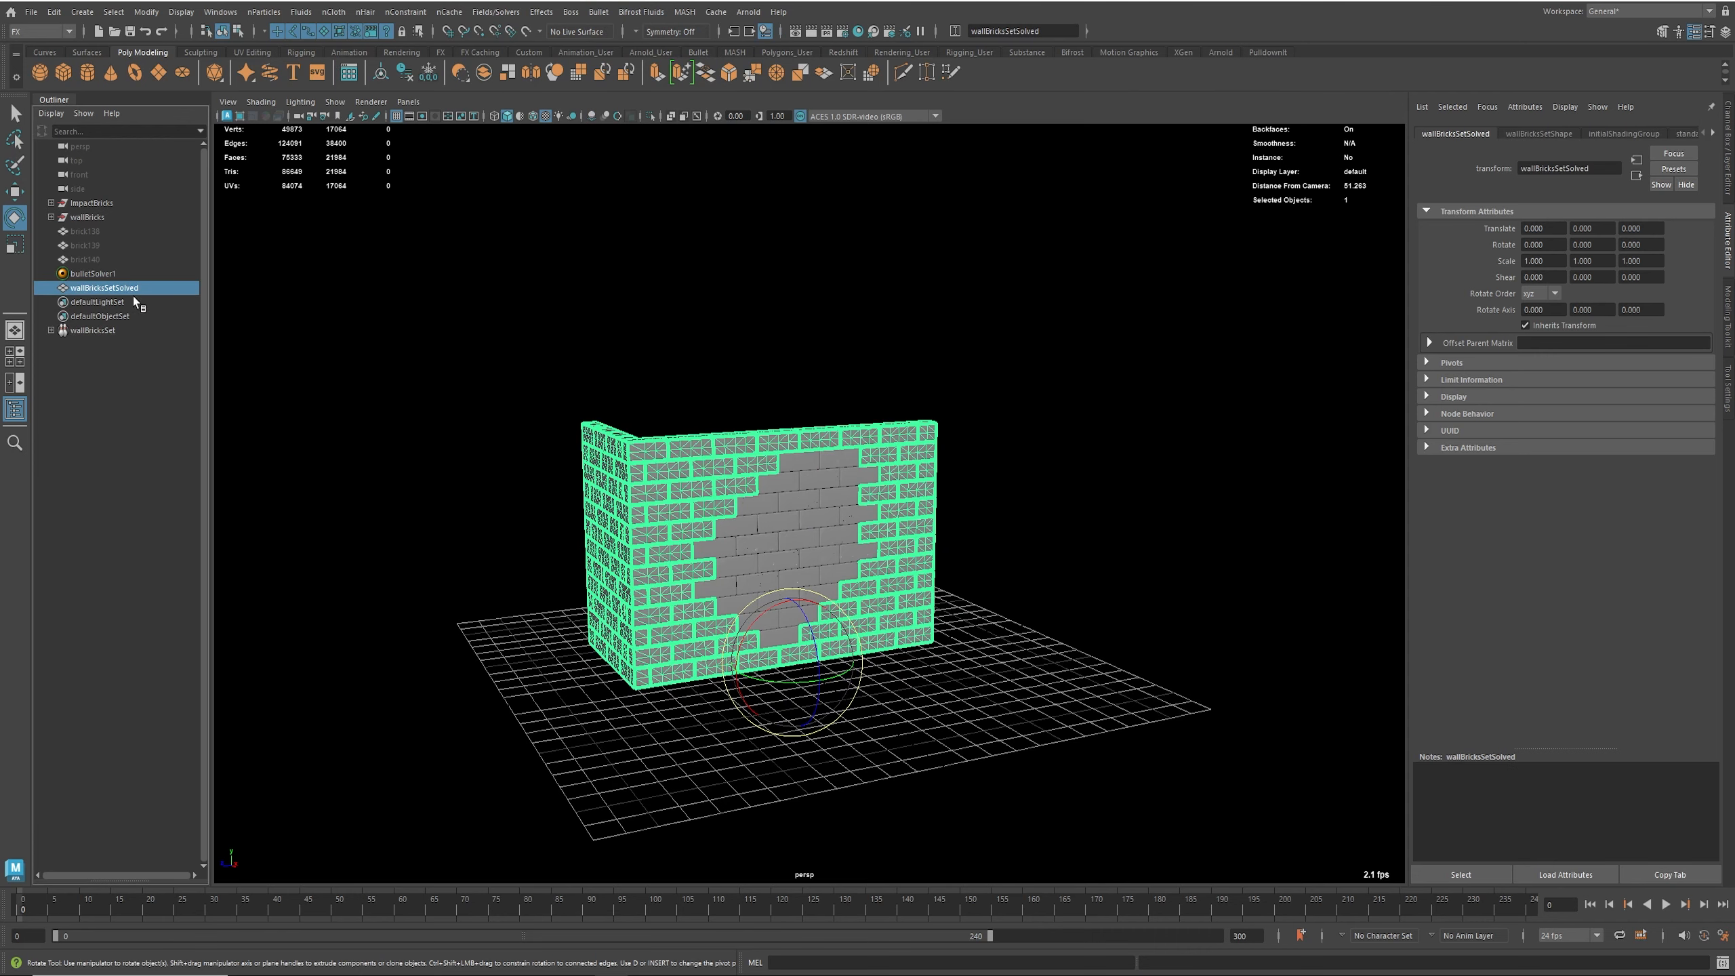
pyautogui.hotkey('ctrl', '1')
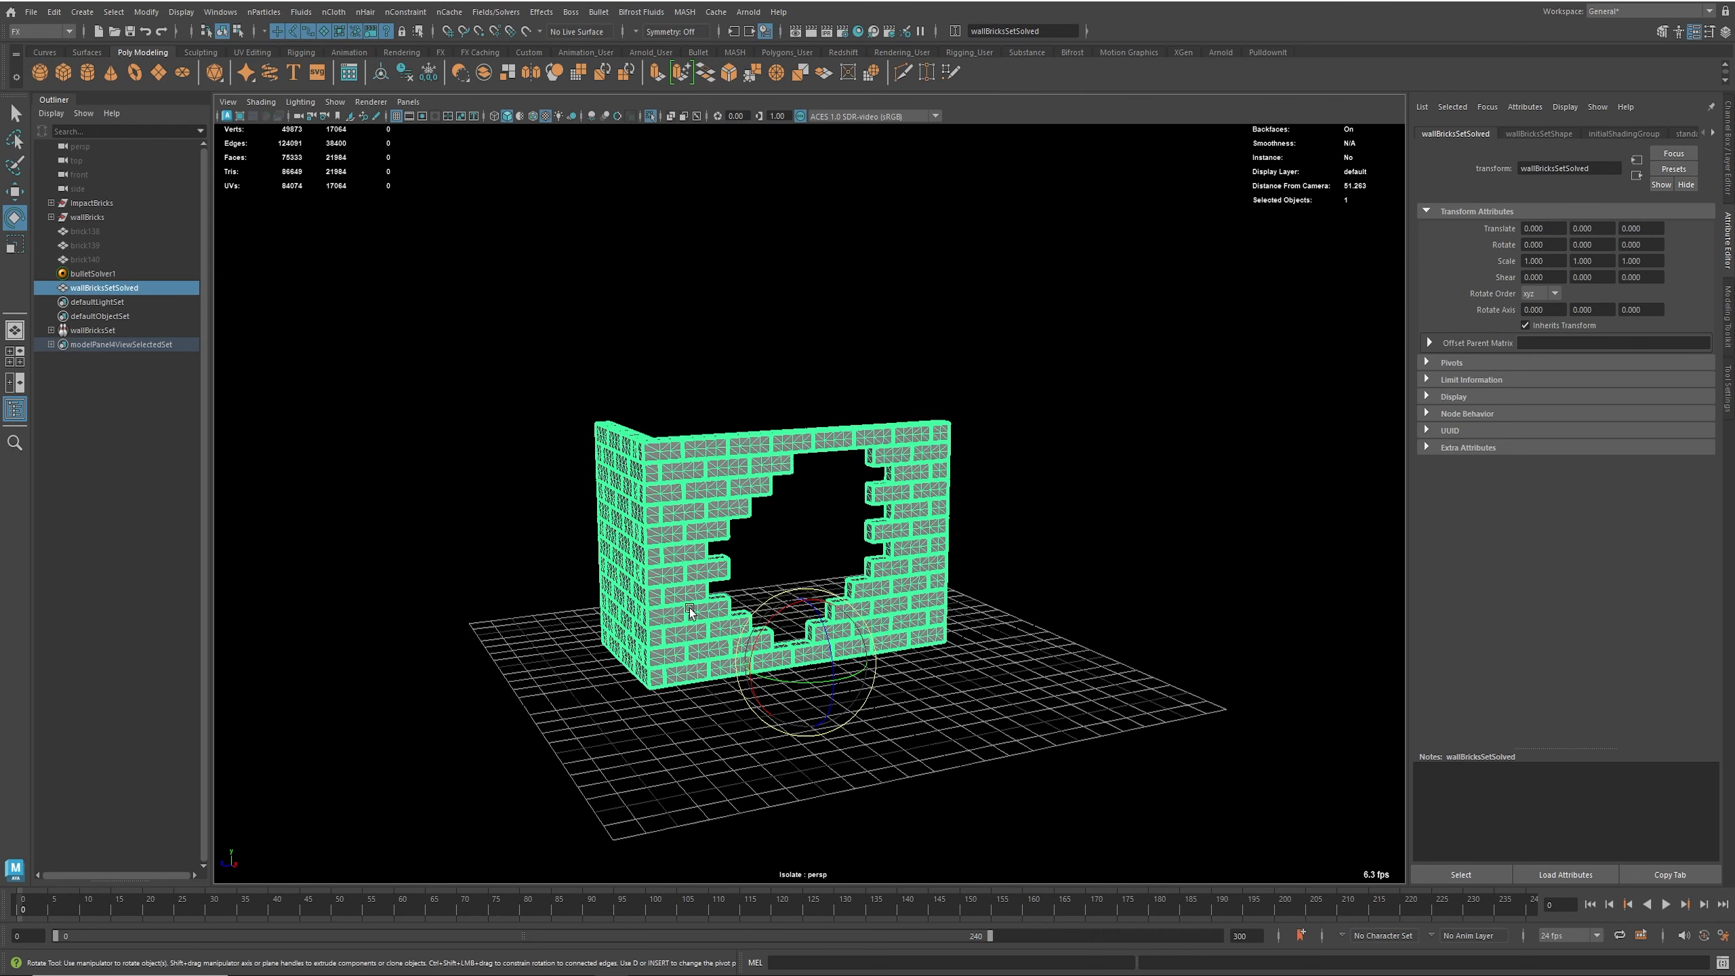
pyautogui.click(1159, 416)
pyautogui.keyDown('alt'); pyautogui.moveTo(883, 533); pyautogui.dragTo(1102, 584, button='right'); pyautogui.keyUp('alt')
pyautogui.click(611, 484)
pyautogui.keyDown('alt'); pyautogui.moveTo(647, 519); pyautogui.dragTo(484, 407); pyautogui.keyUp('alt')
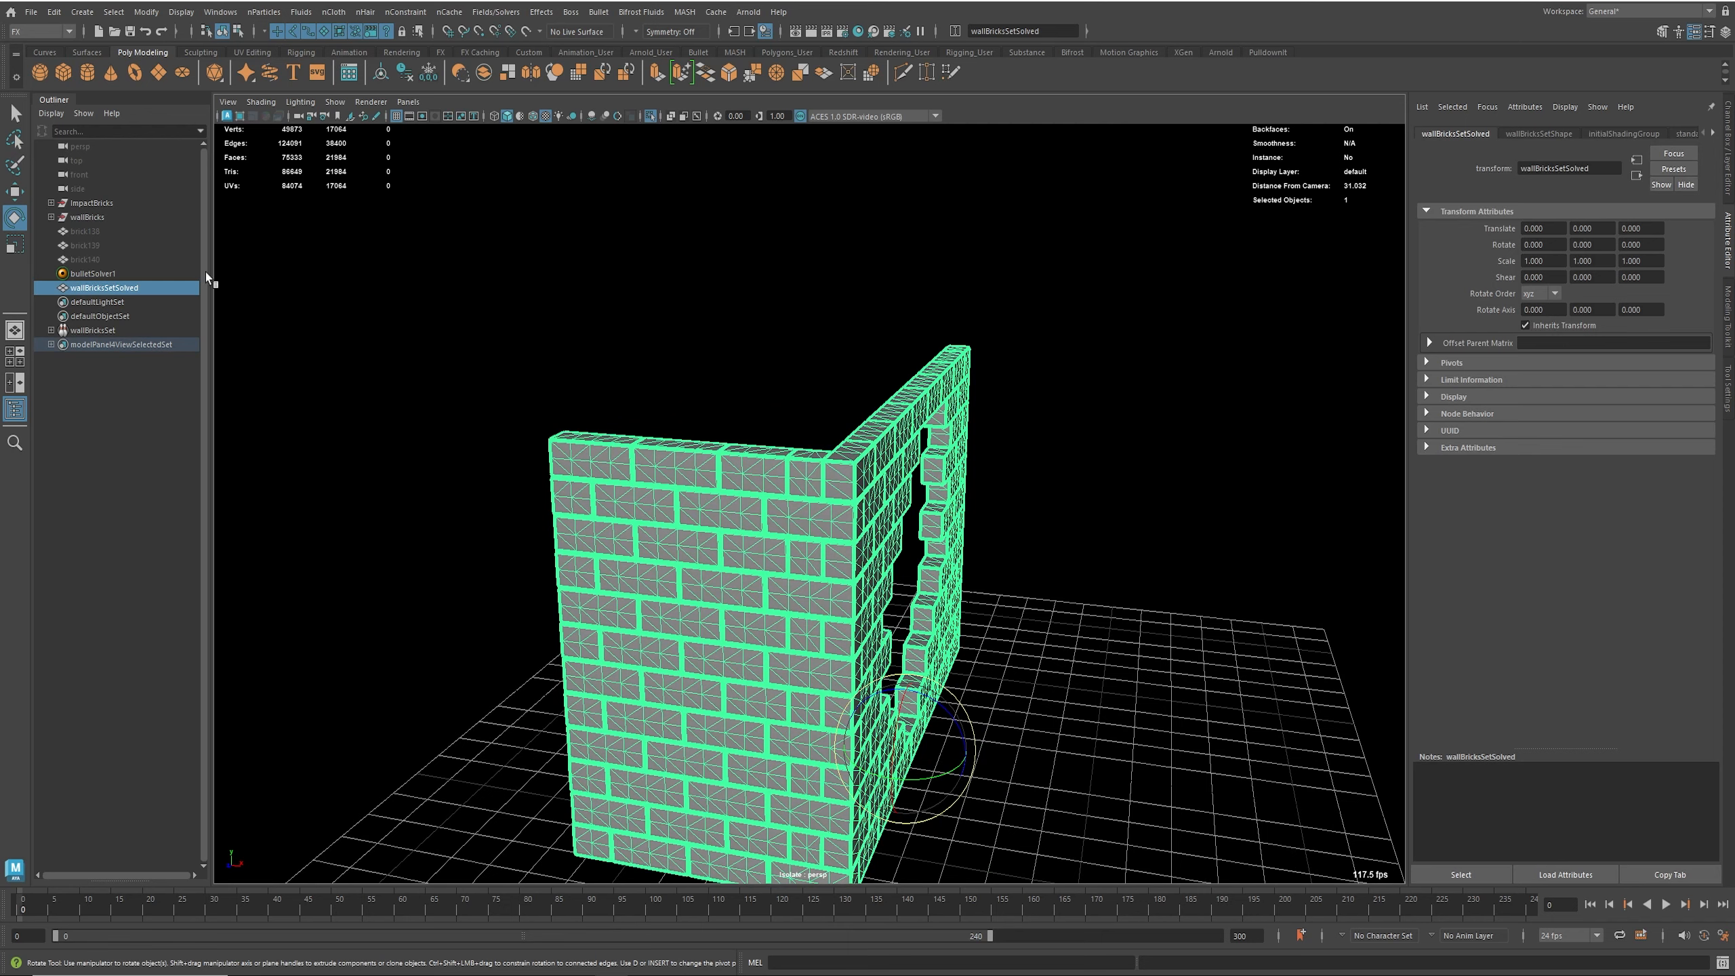
pyautogui.click(863, 376)
pyautogui.hotkey('ctrl', 'z')
pyautogui.hotkey('ctrl', '1')
pyautogui.keyDown('alt'); pyautogui.moveTo(967, 416); pyautogui.dragTo(831, 420); pyautogui.keyUp('alt')
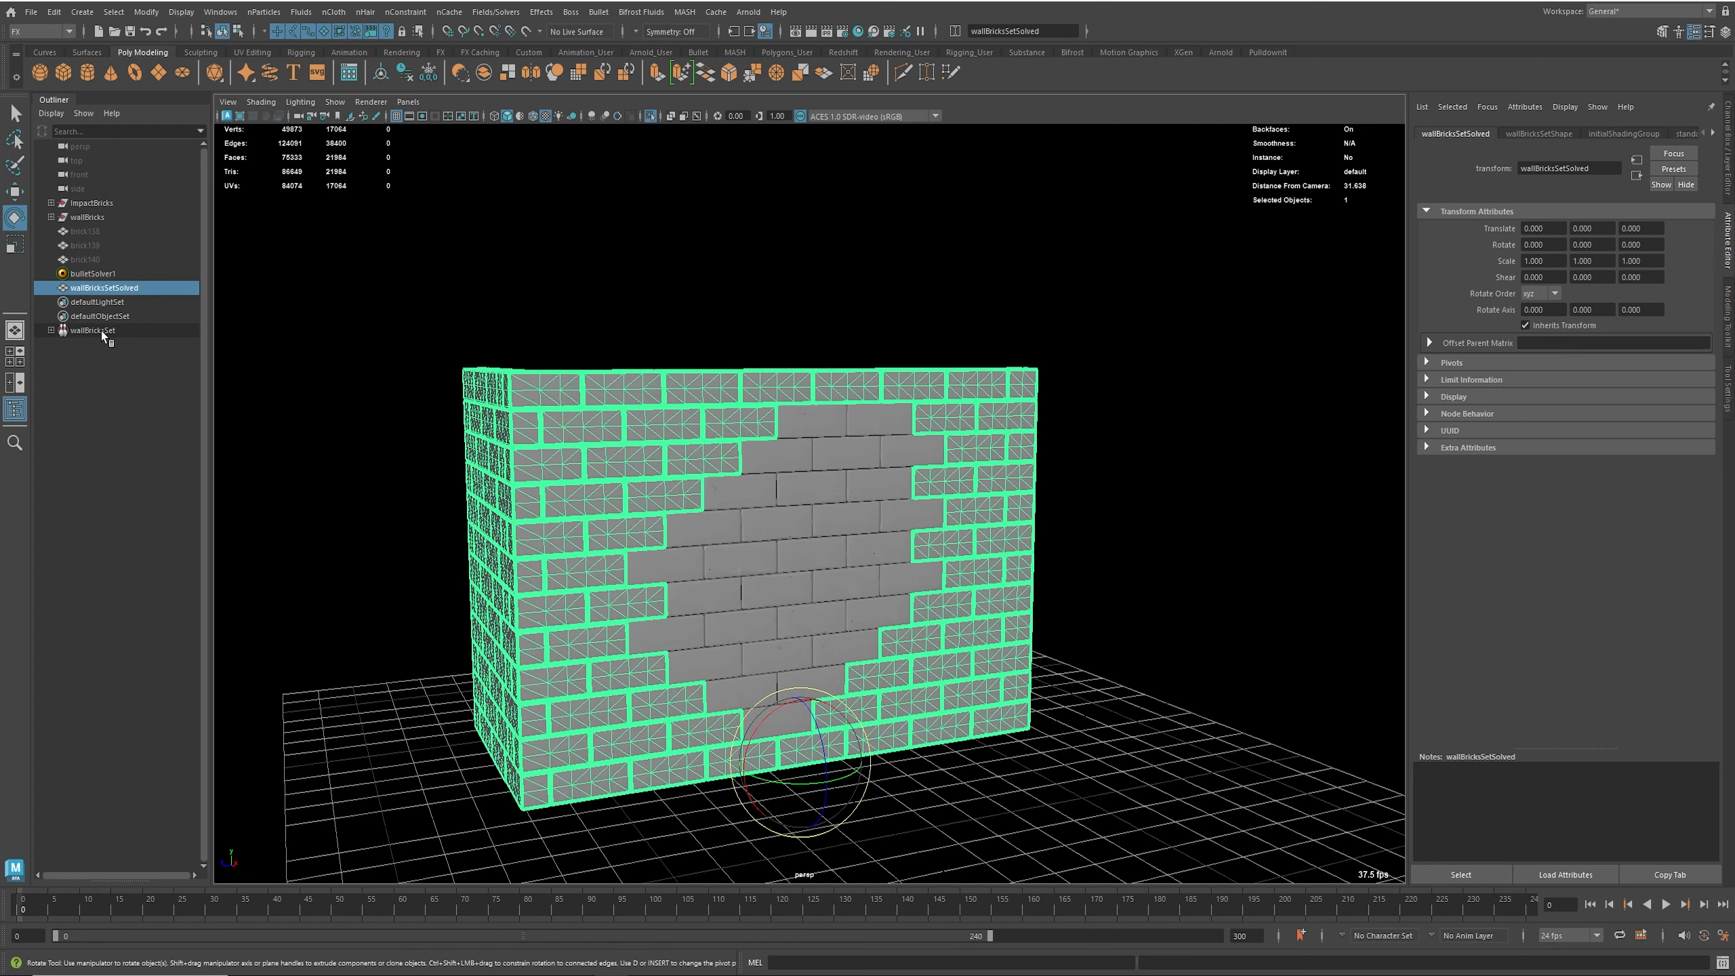
# Step: Examine the rigid, initial-condition and collision attributes of wallBricksSetInitialState through the Bullet solver
pyautogui.click(94, 274)
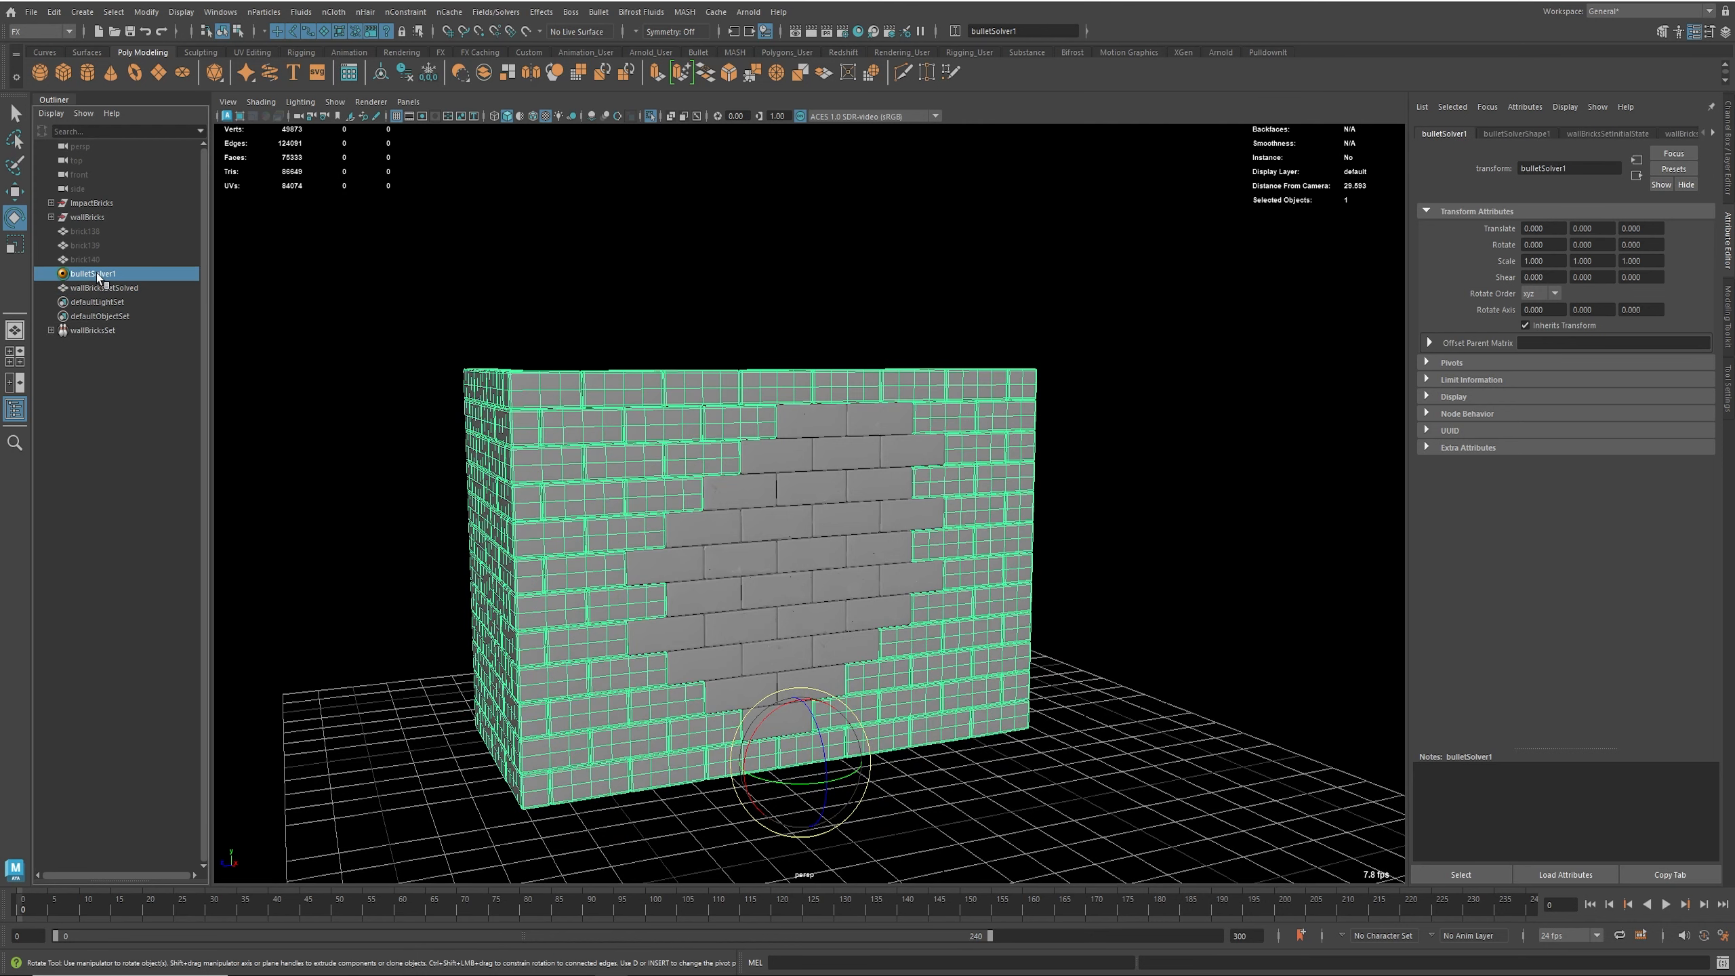
pyautogui.click(1607, 134)
pyautogui.click(1458, 212)
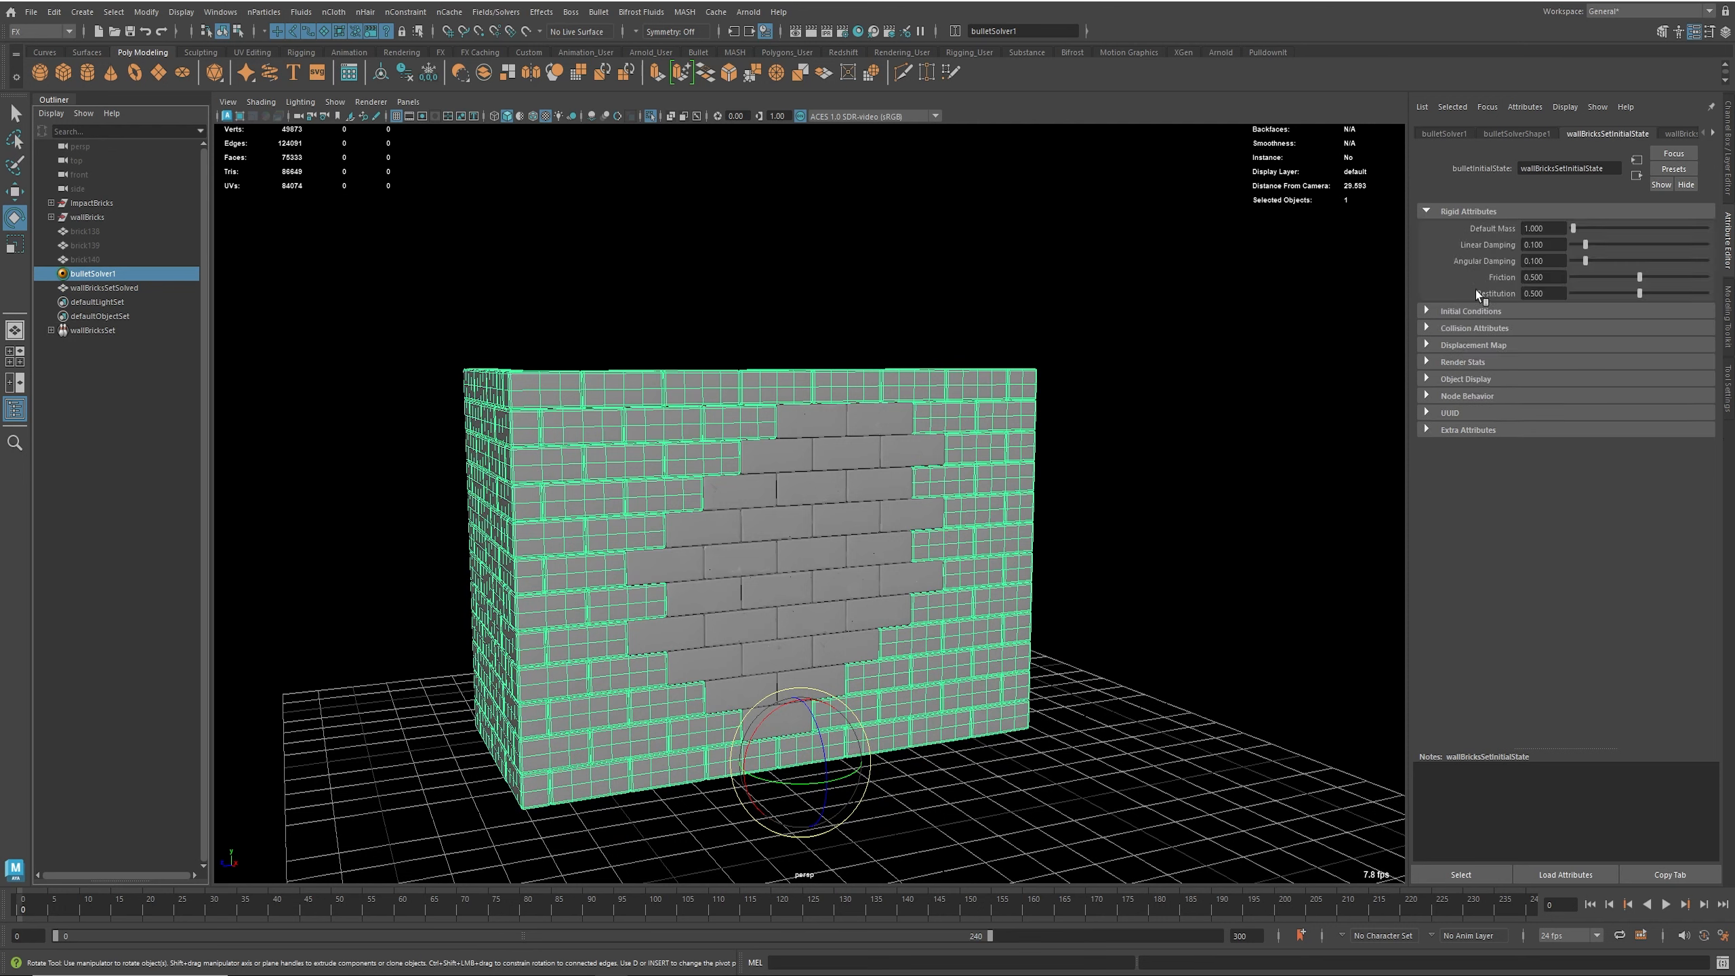
pyautogui.click(1473, 312)
pyautogui.click(1482, 424)
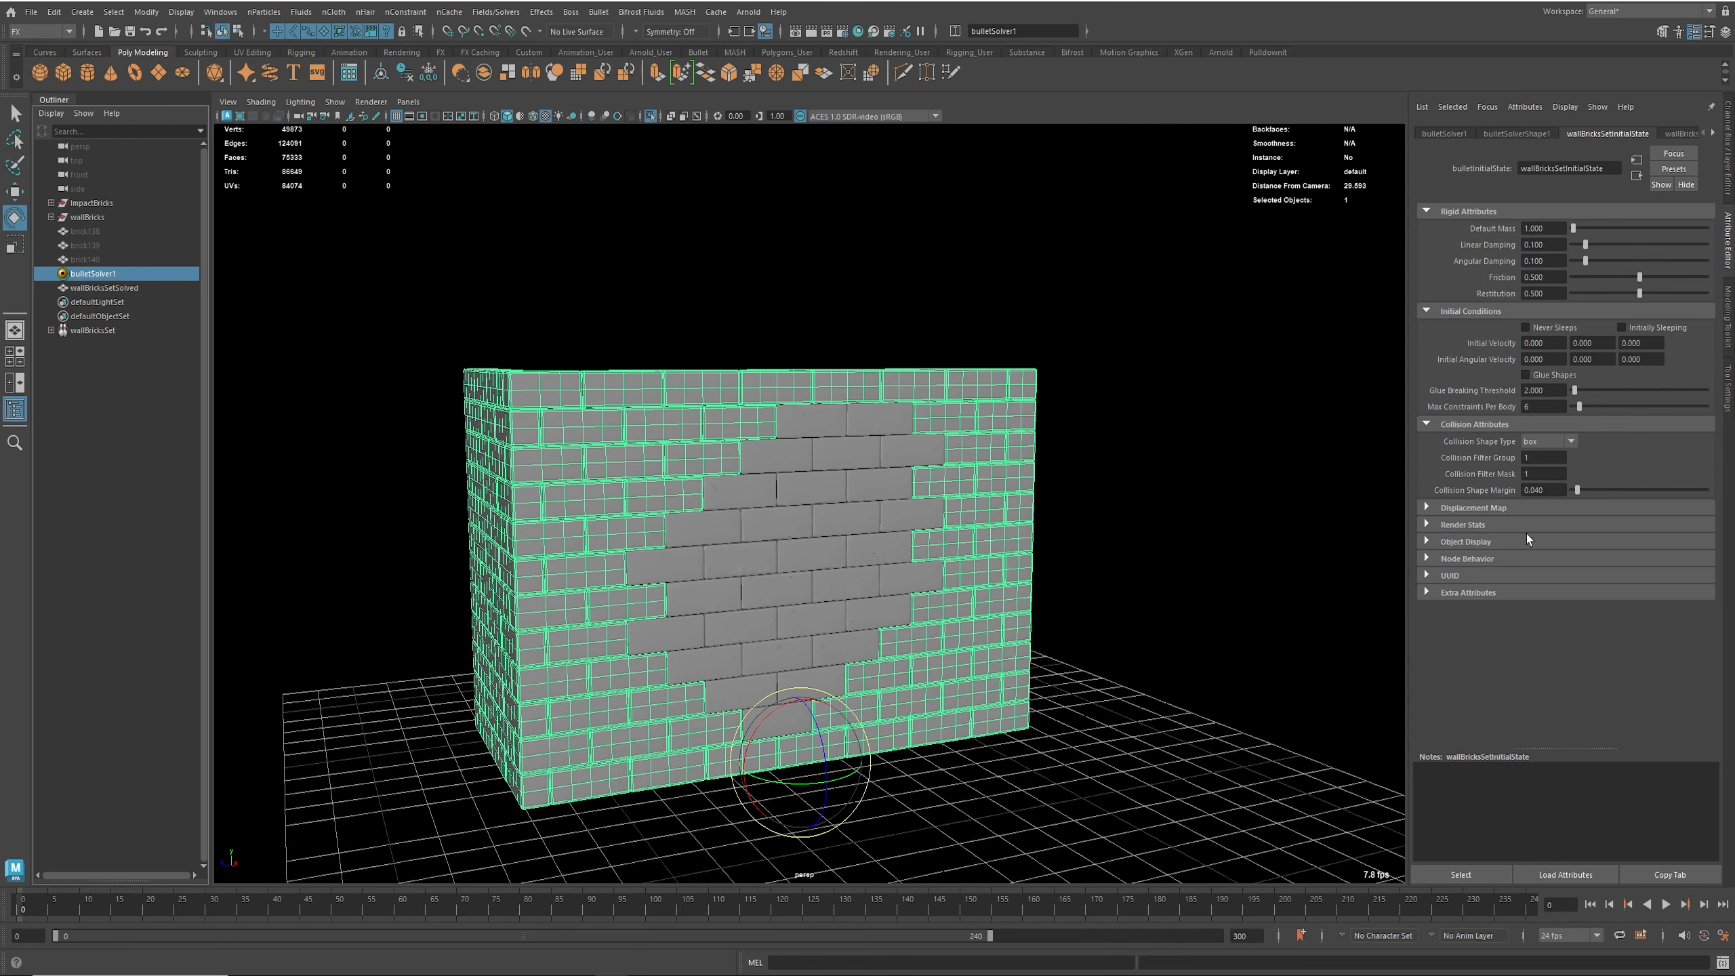
# Step: Play the simulation to see how the wall's rigid set behaves, and stop it to inspect the bricks
pyautogui.click(1664, 904)
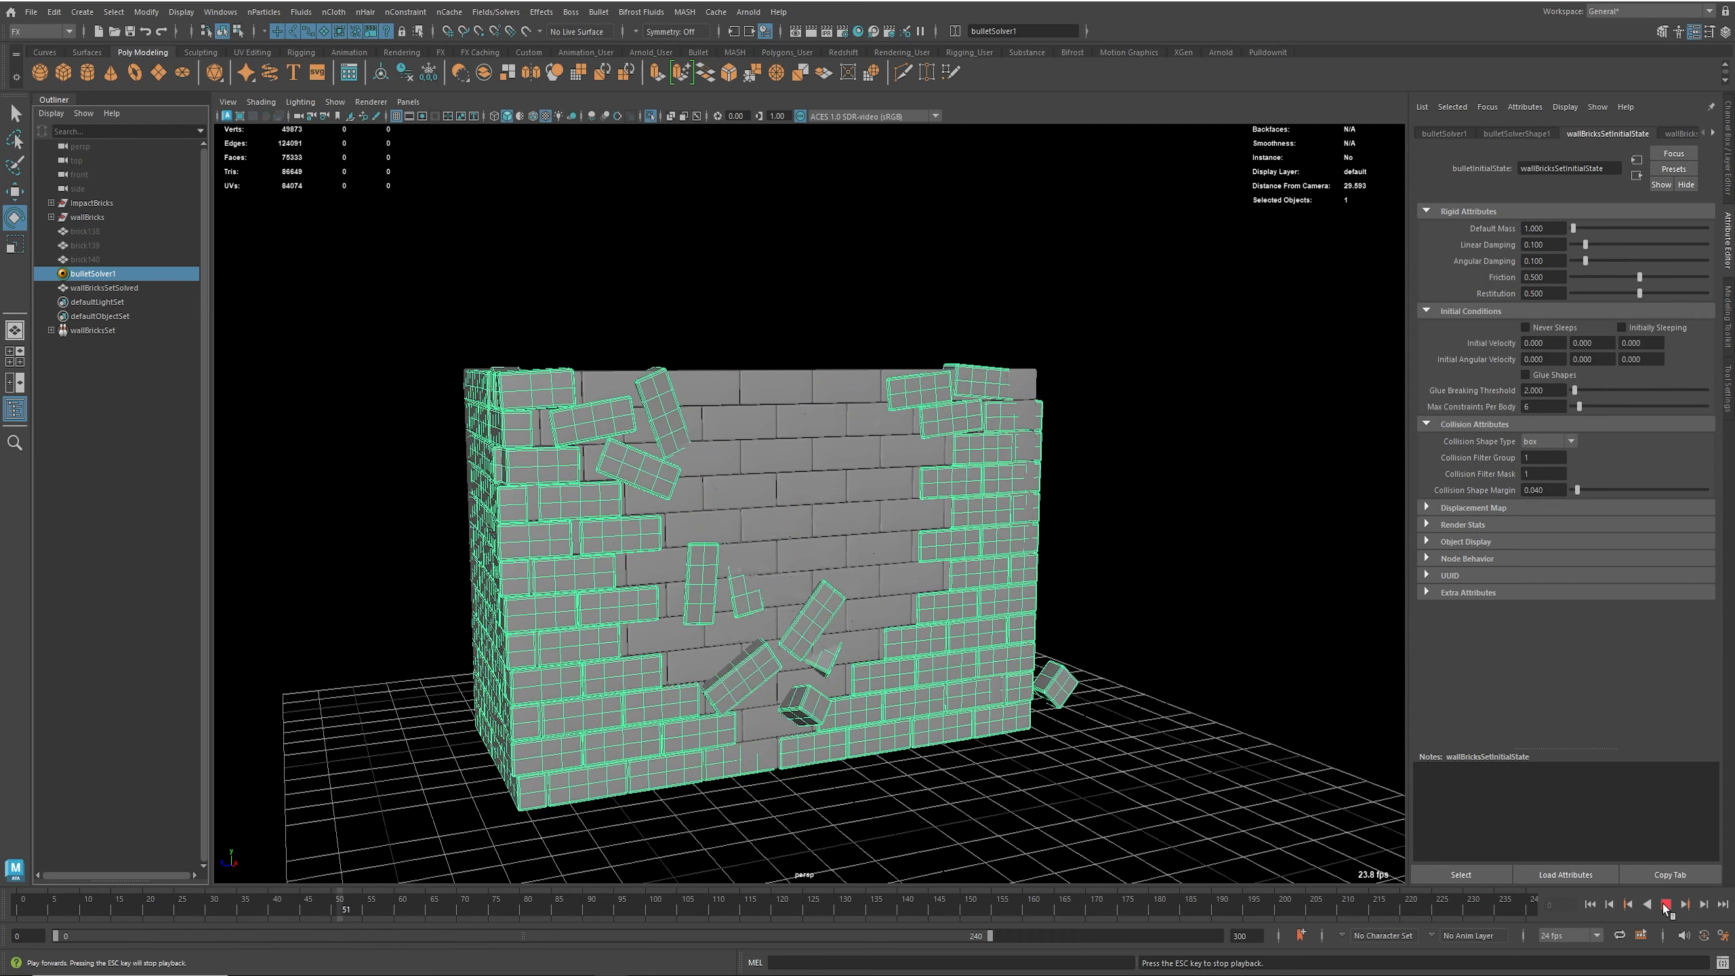
pyautogui.click(1665, 905)
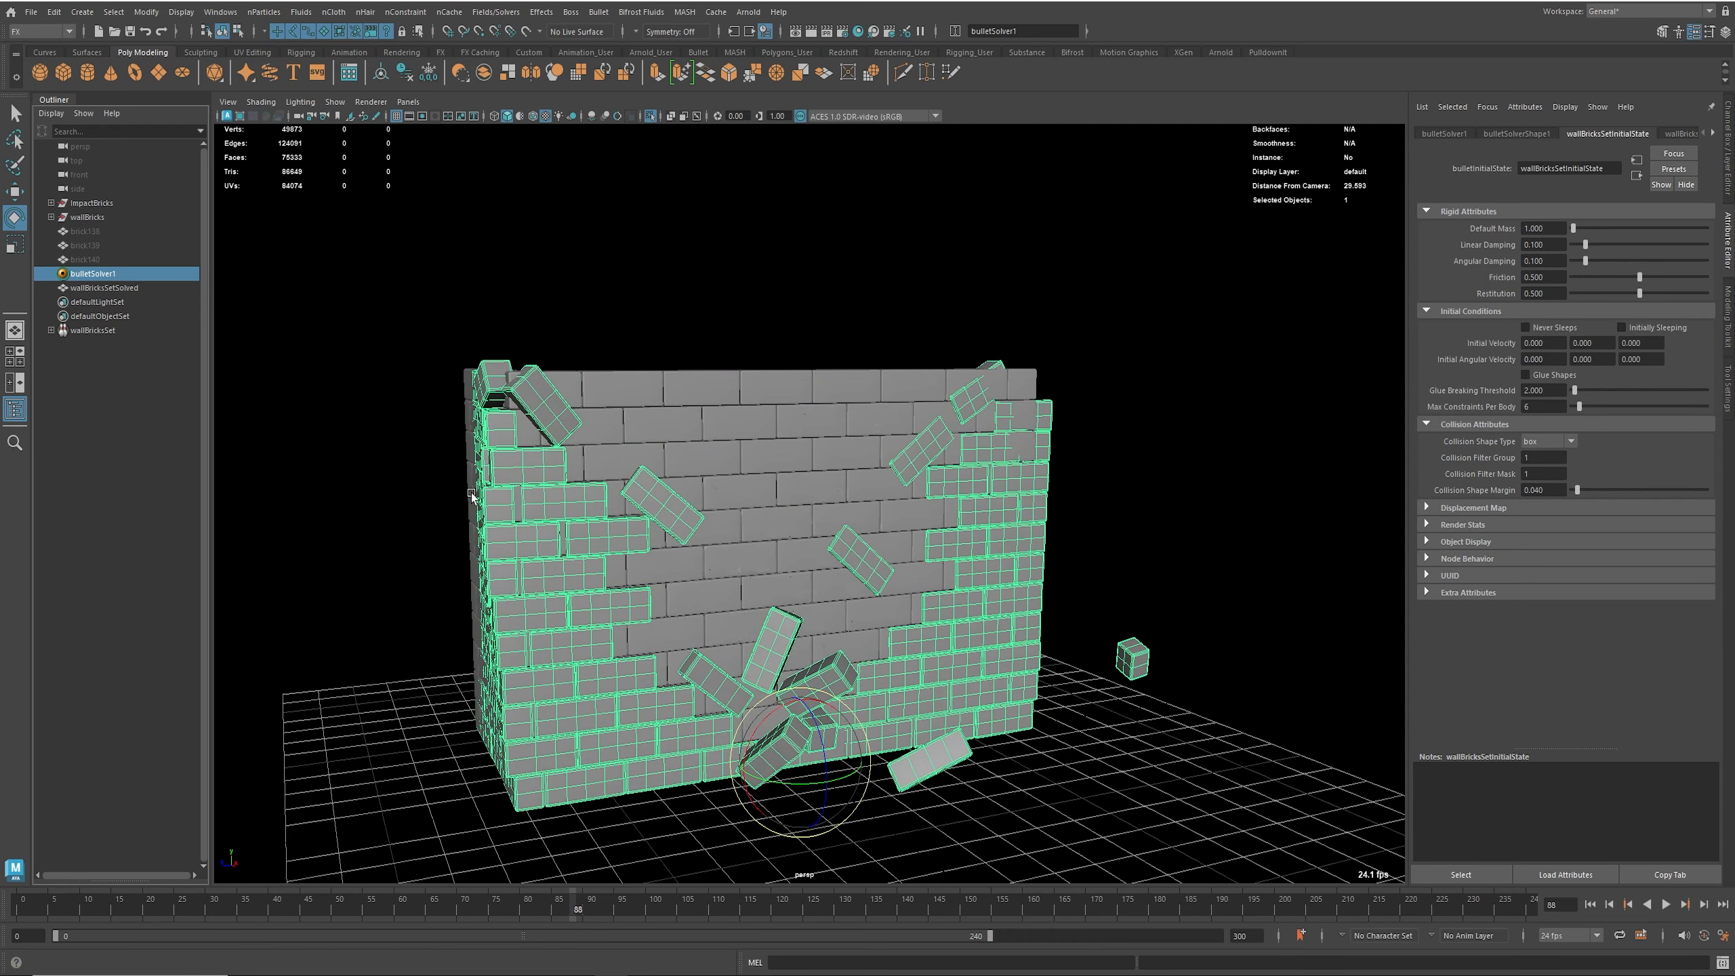
pyautogui.keyDown('alt'); pyautogui.moveTo(623, 560); pyautogui.dragTo(631, 522); pyautogui.keyUp('alt')
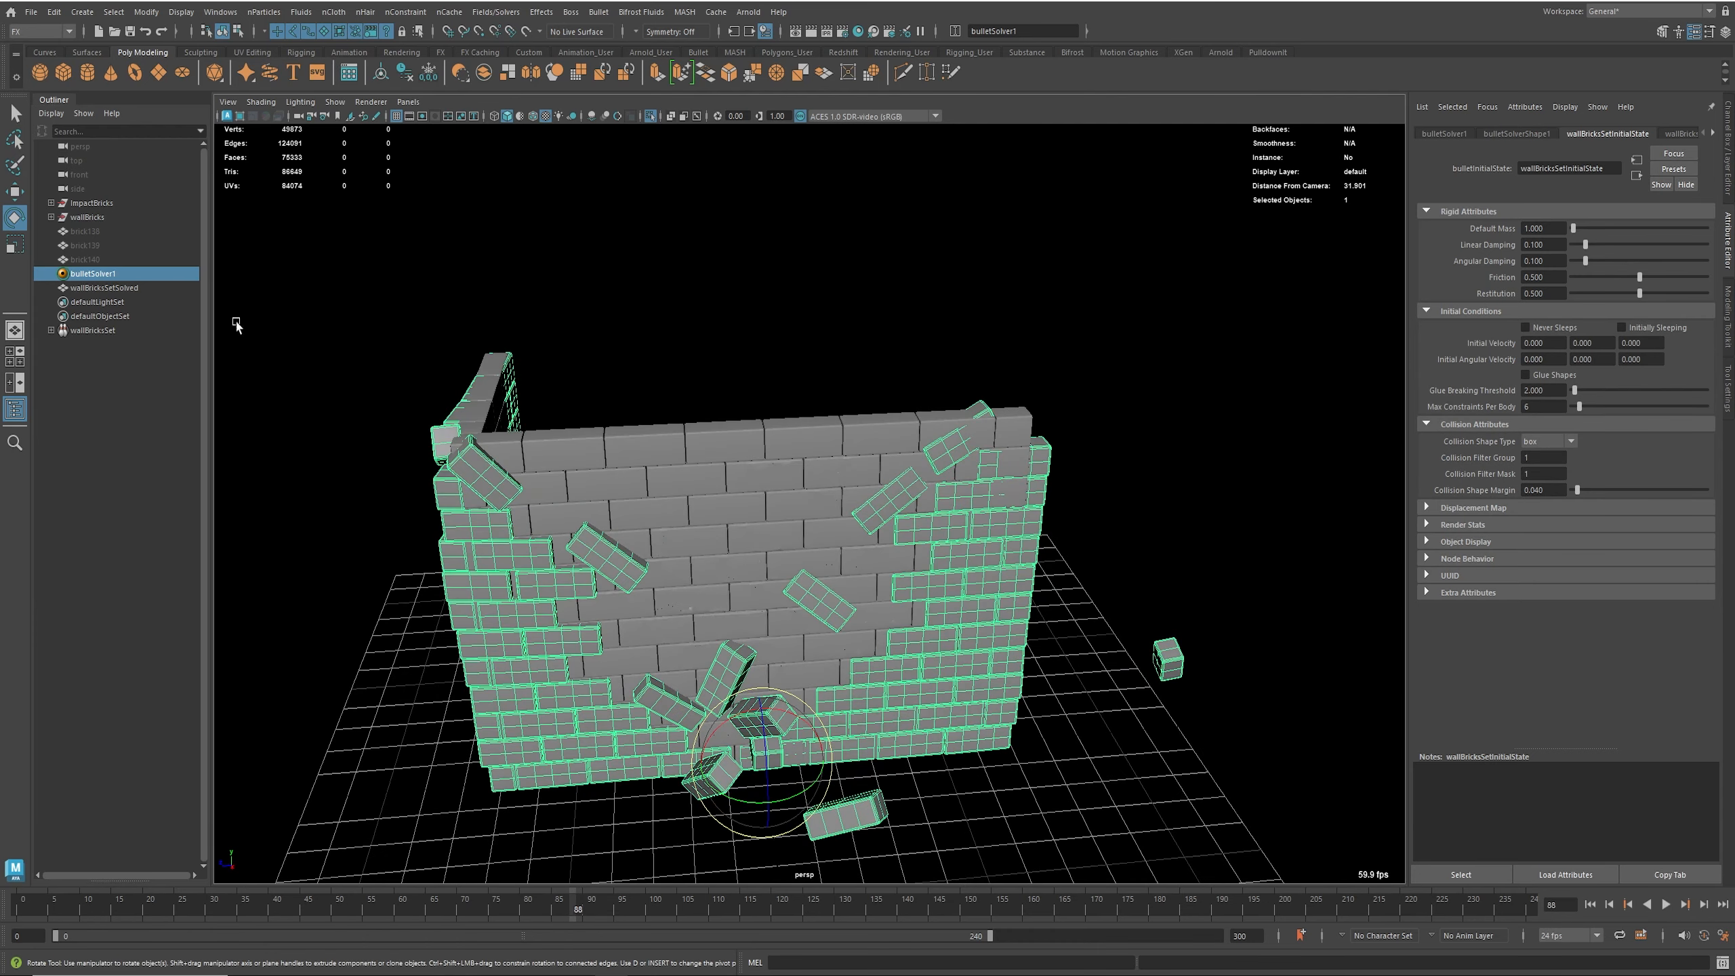
# Step: Hide the original wallBricks group, keeping the solved wall mesh in view
pyautogui.click(97, 288)
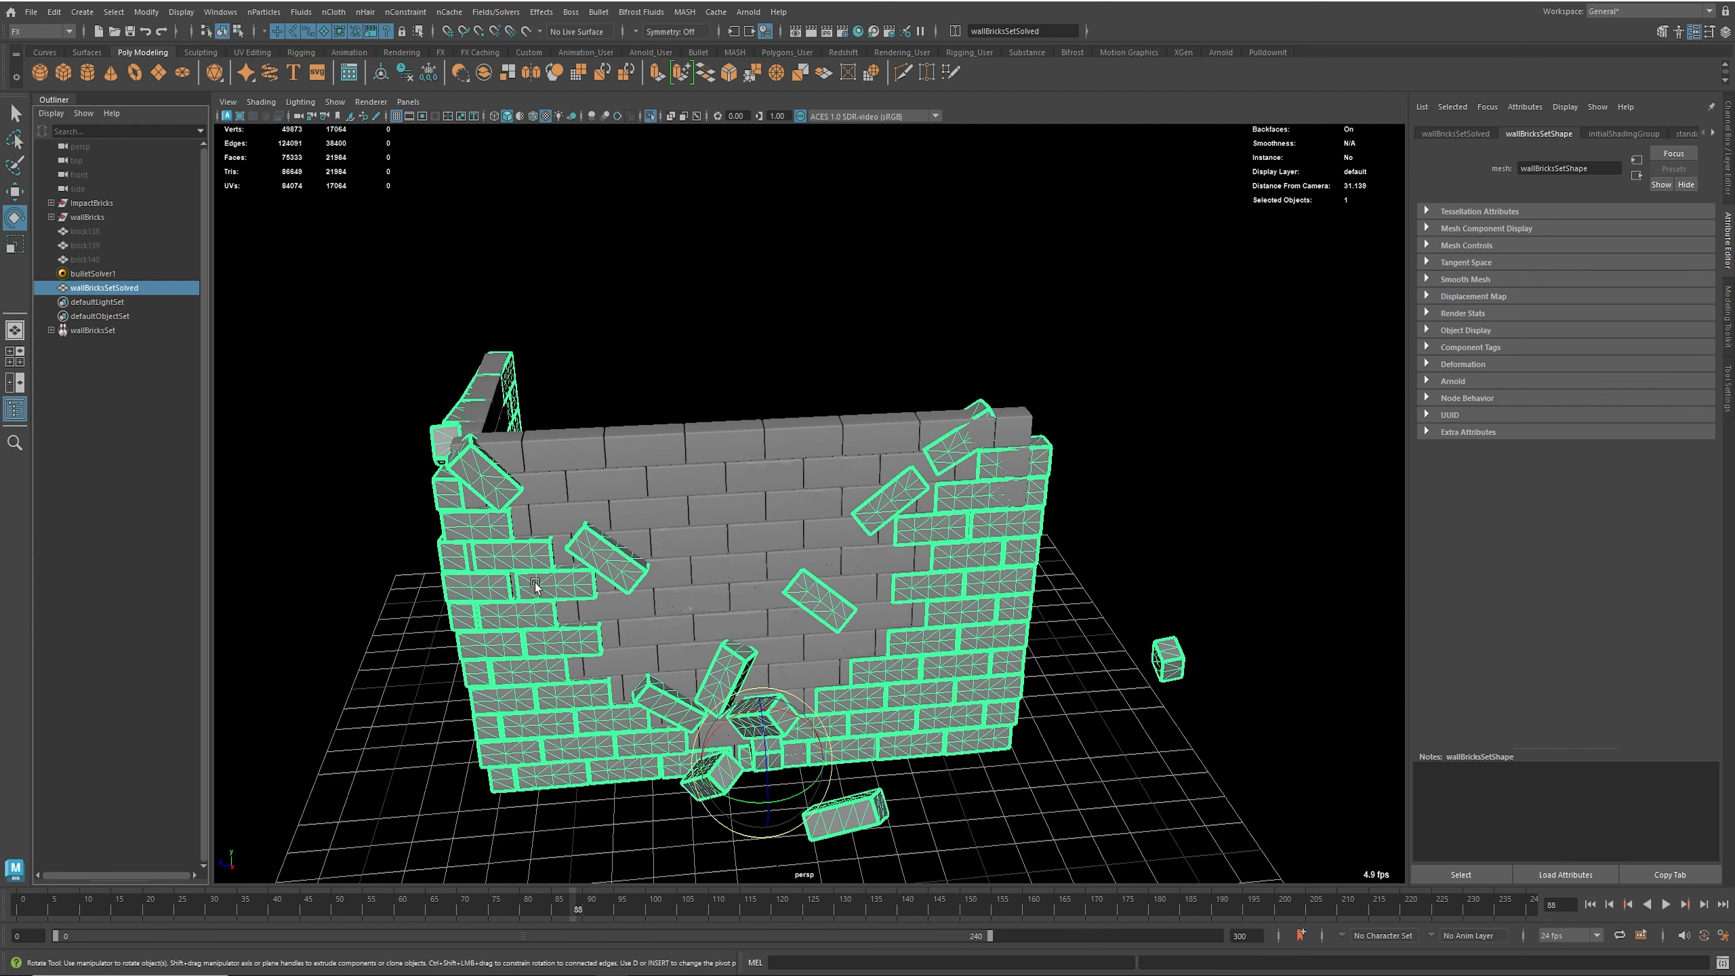
pyautogui.click(108, 200)
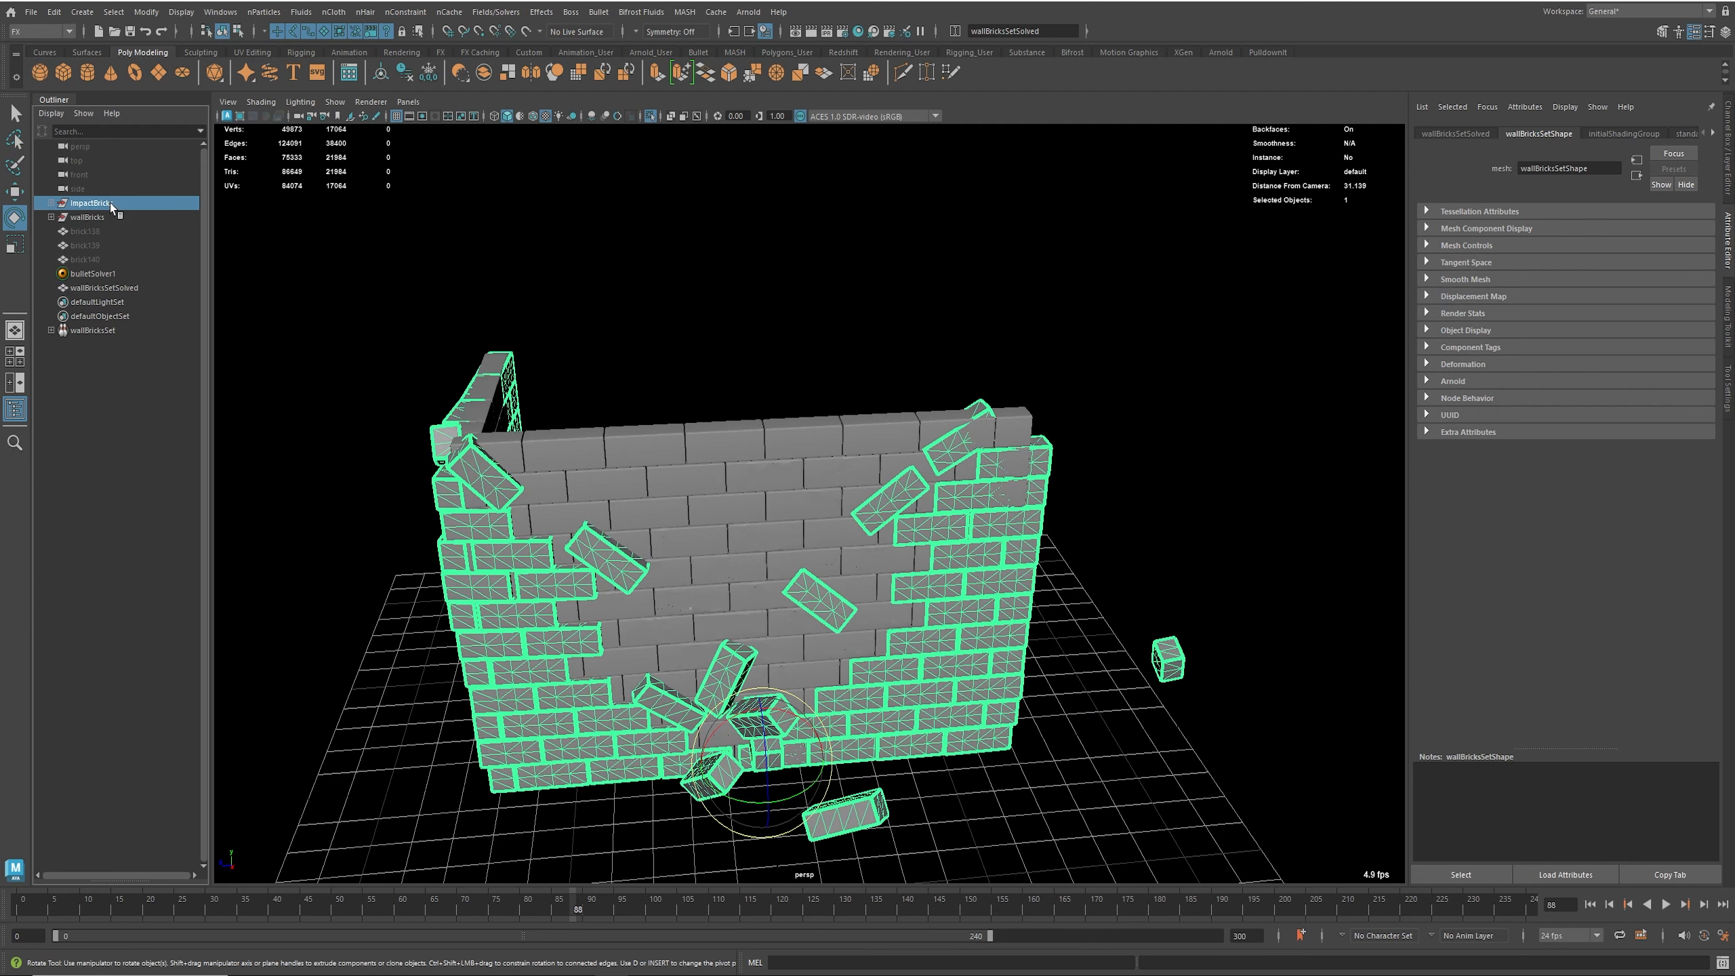
pyautogui.click(101, 218)
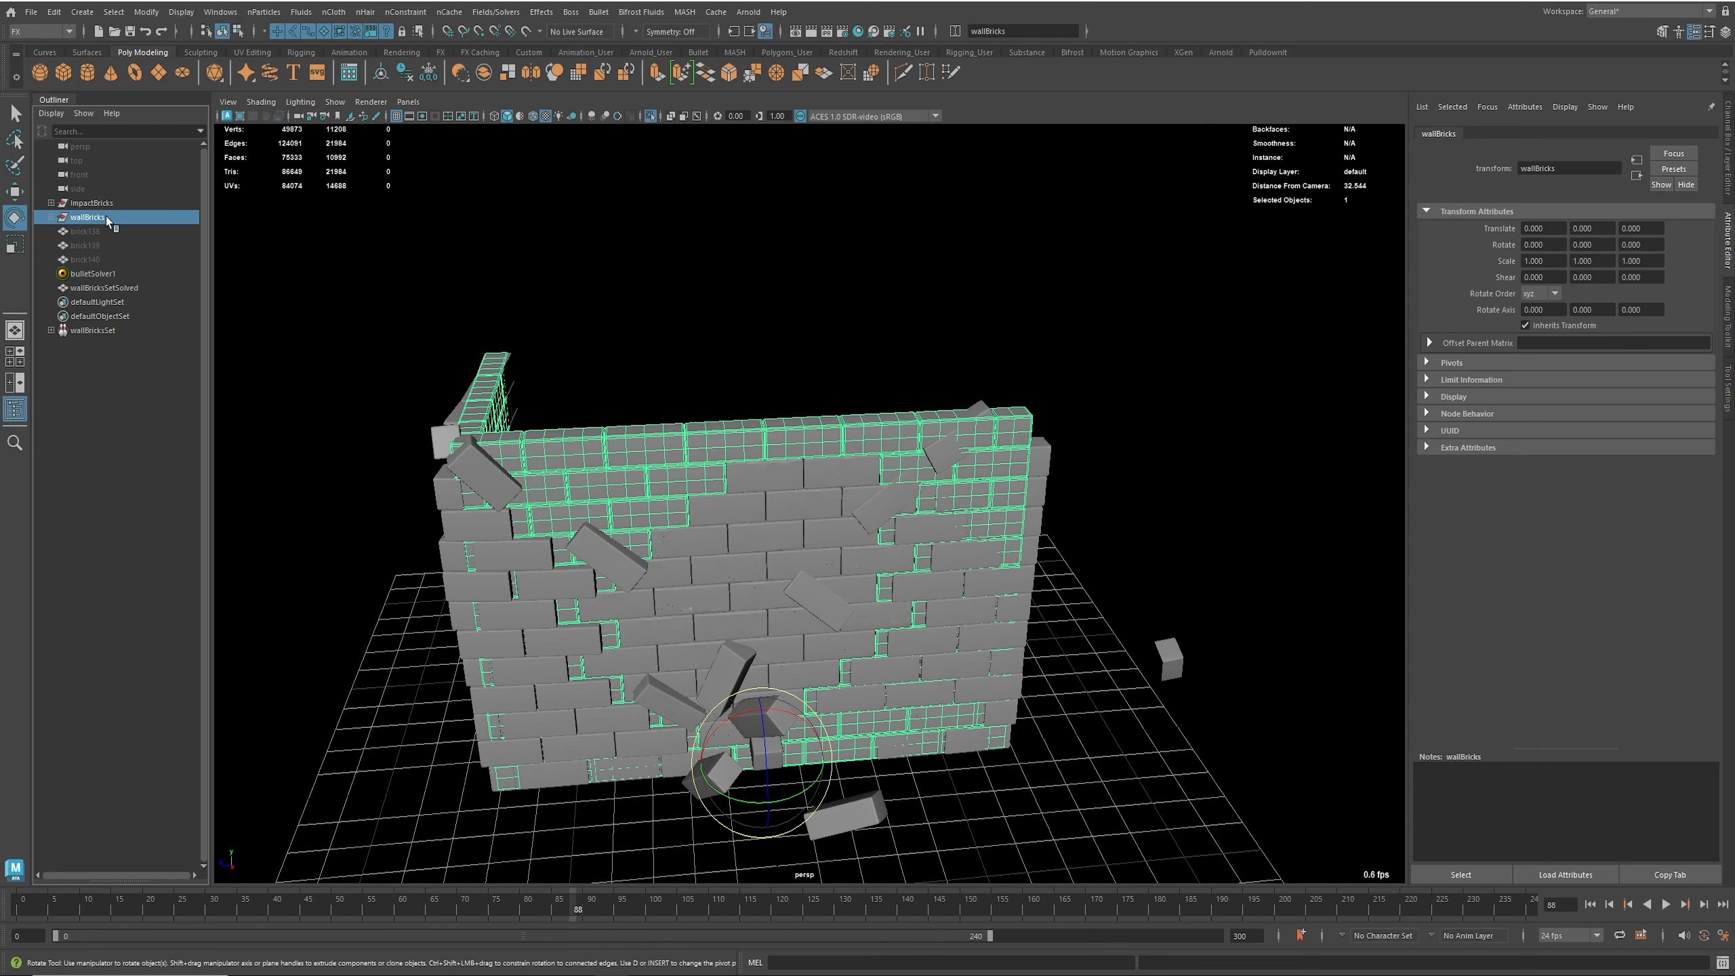
pyautogui.press('h')
# Step: Replay the simulation from the start with only the solved wall bricks shown, and rewind it
pyautogui.click(1590, 904)
pyautogui.click(1667, 905)
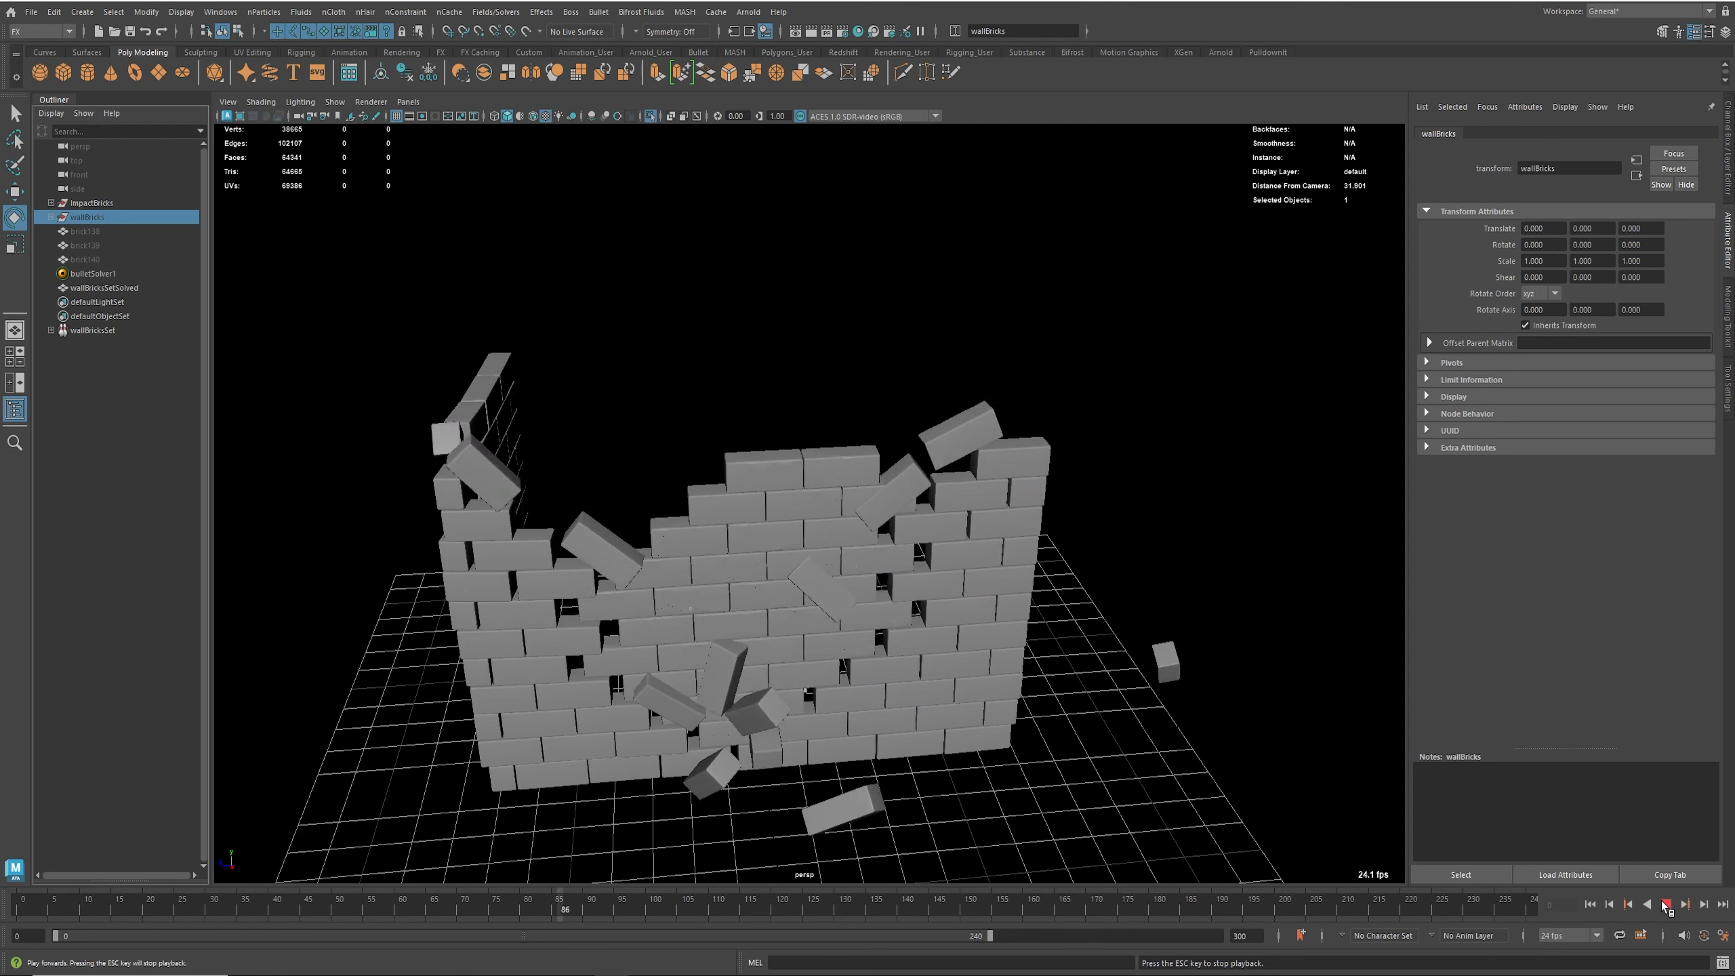
pyautogui.click(1666, 904)
pyautogui.click(1589, 904)
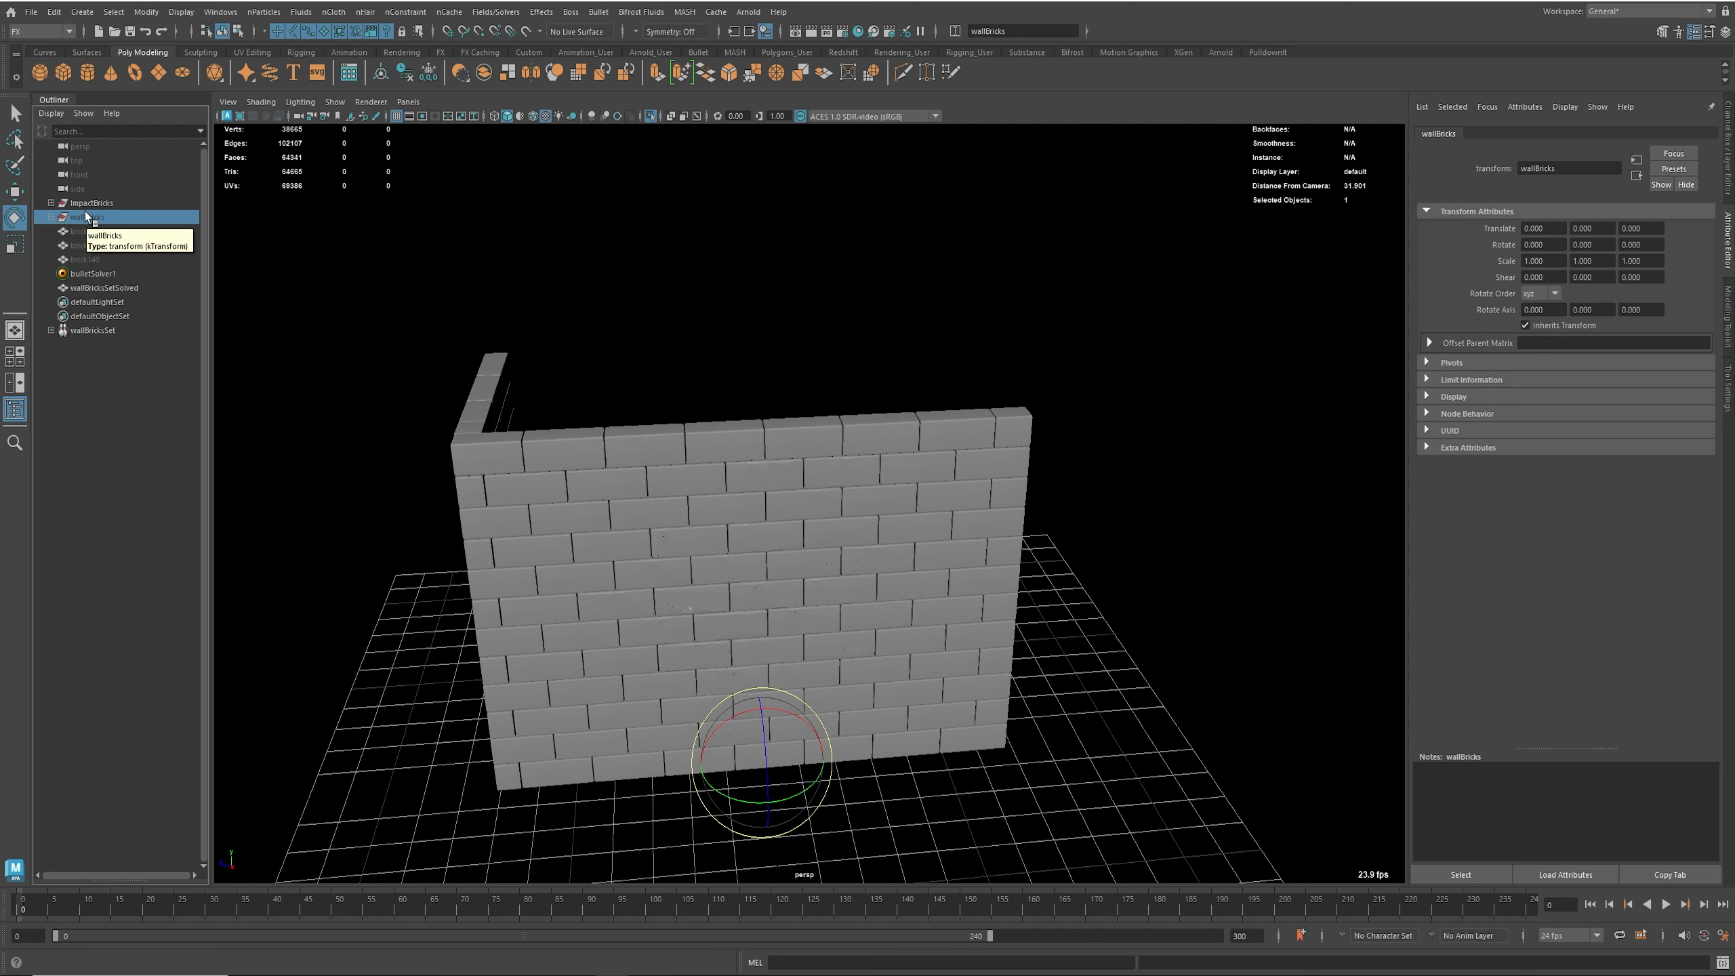
# Step: Set the Collision Shape Type of wallBricksSetInitialState to hull
pyautogui.click(138, 274)
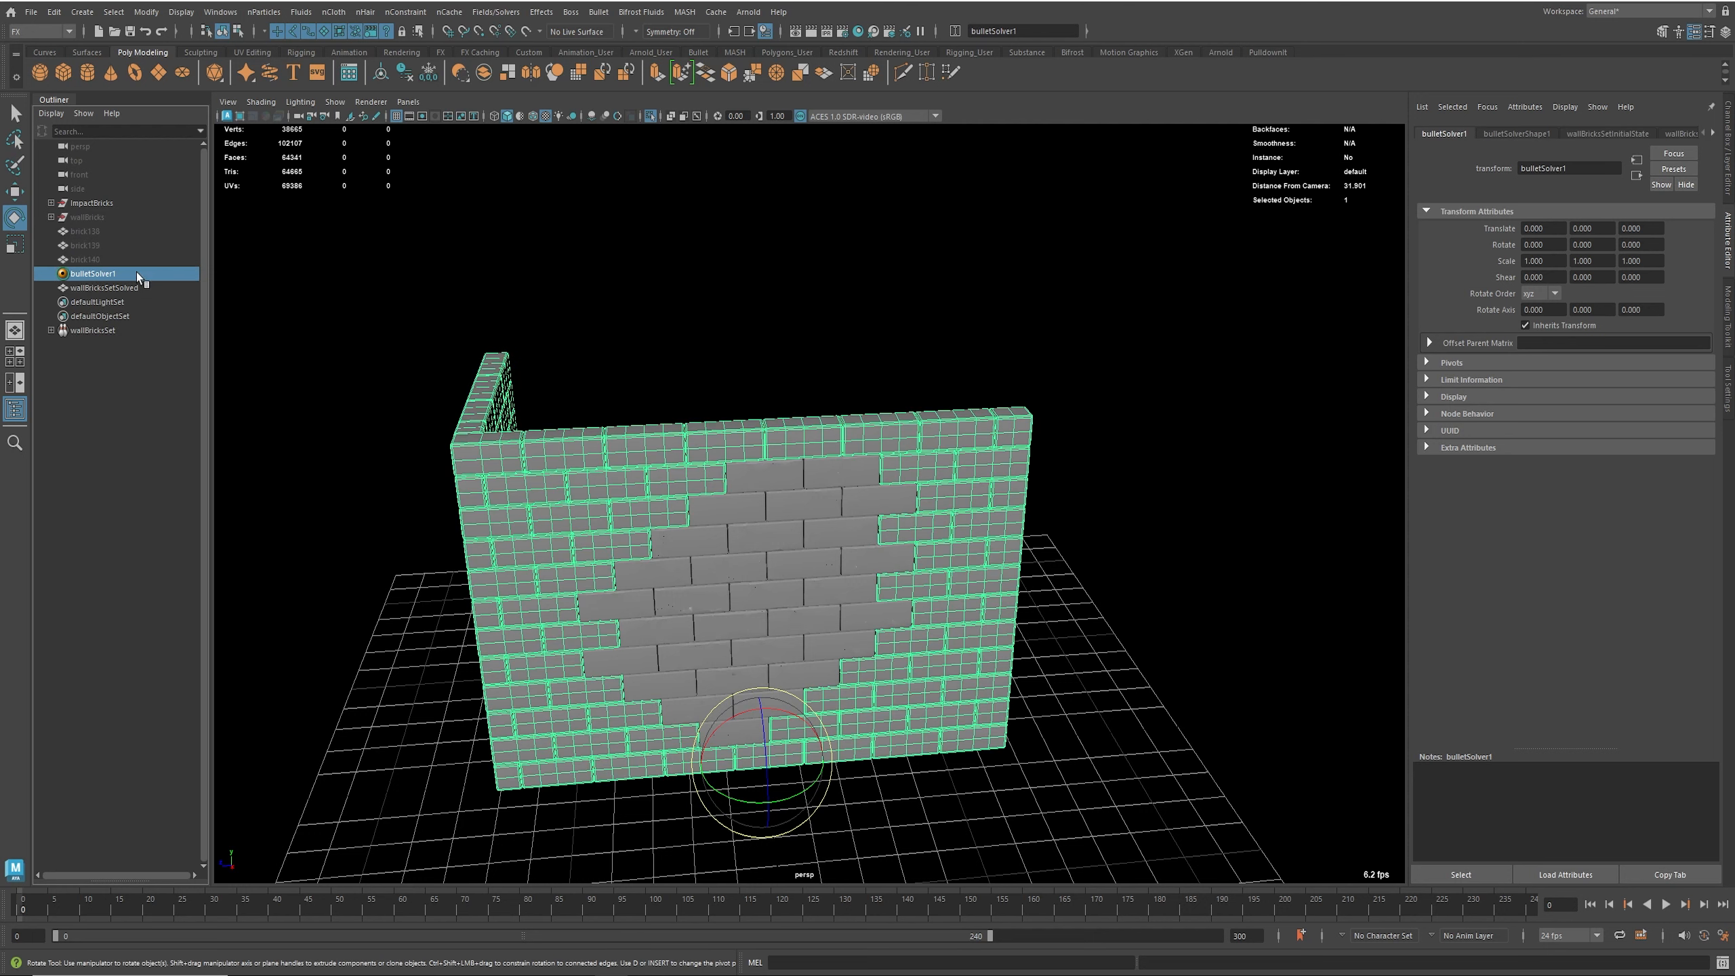
pyautogui.click(1601, 134)
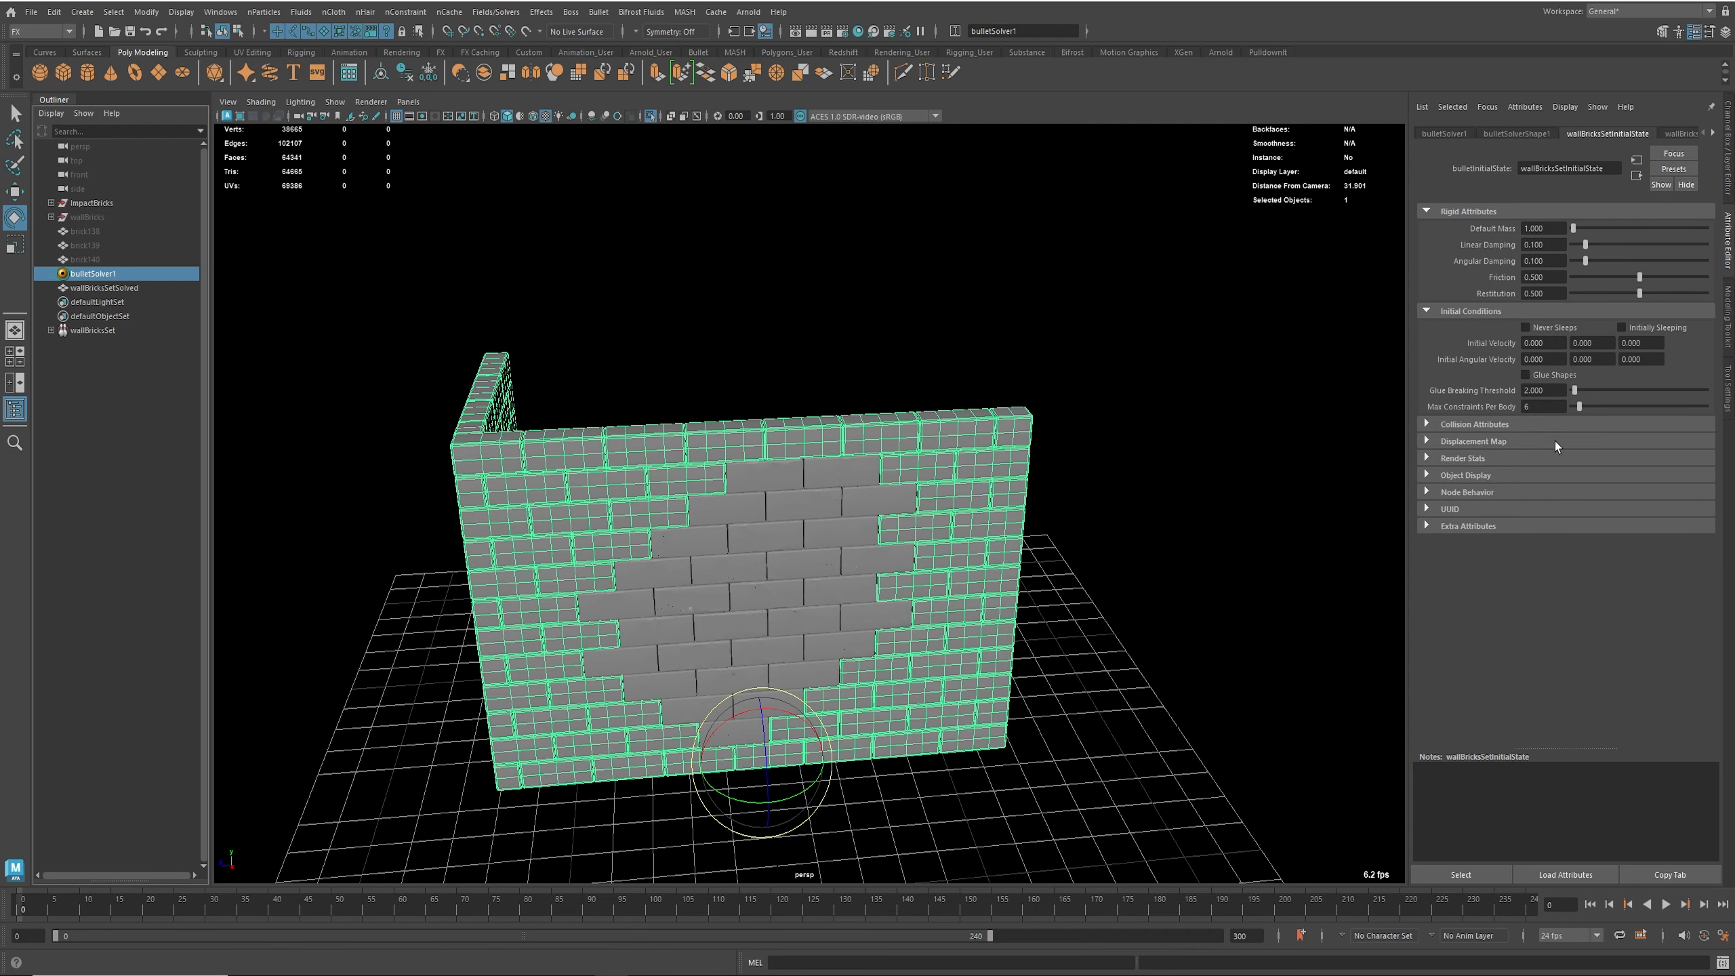
pyautogui.click(1553, 441)
pyautogui.click(1537, 499)
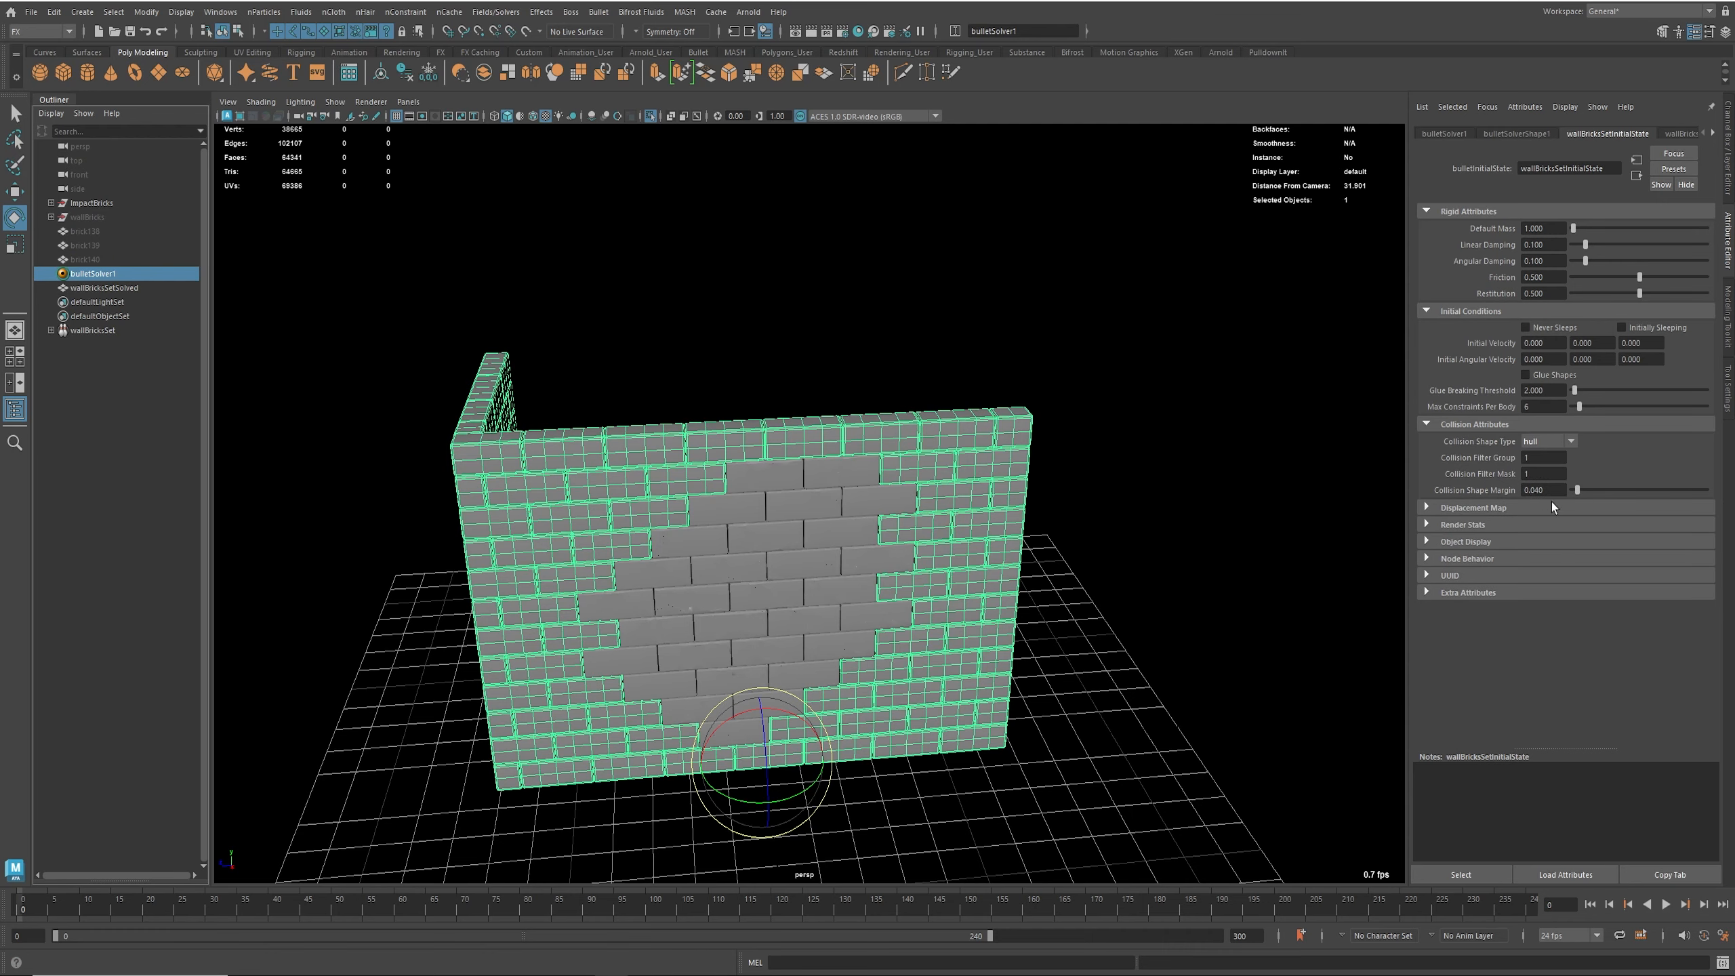
# Step: Play the simulation briefly to test the hull collision shapes, and return to the start frame
pyautogui.click(1666, 904)
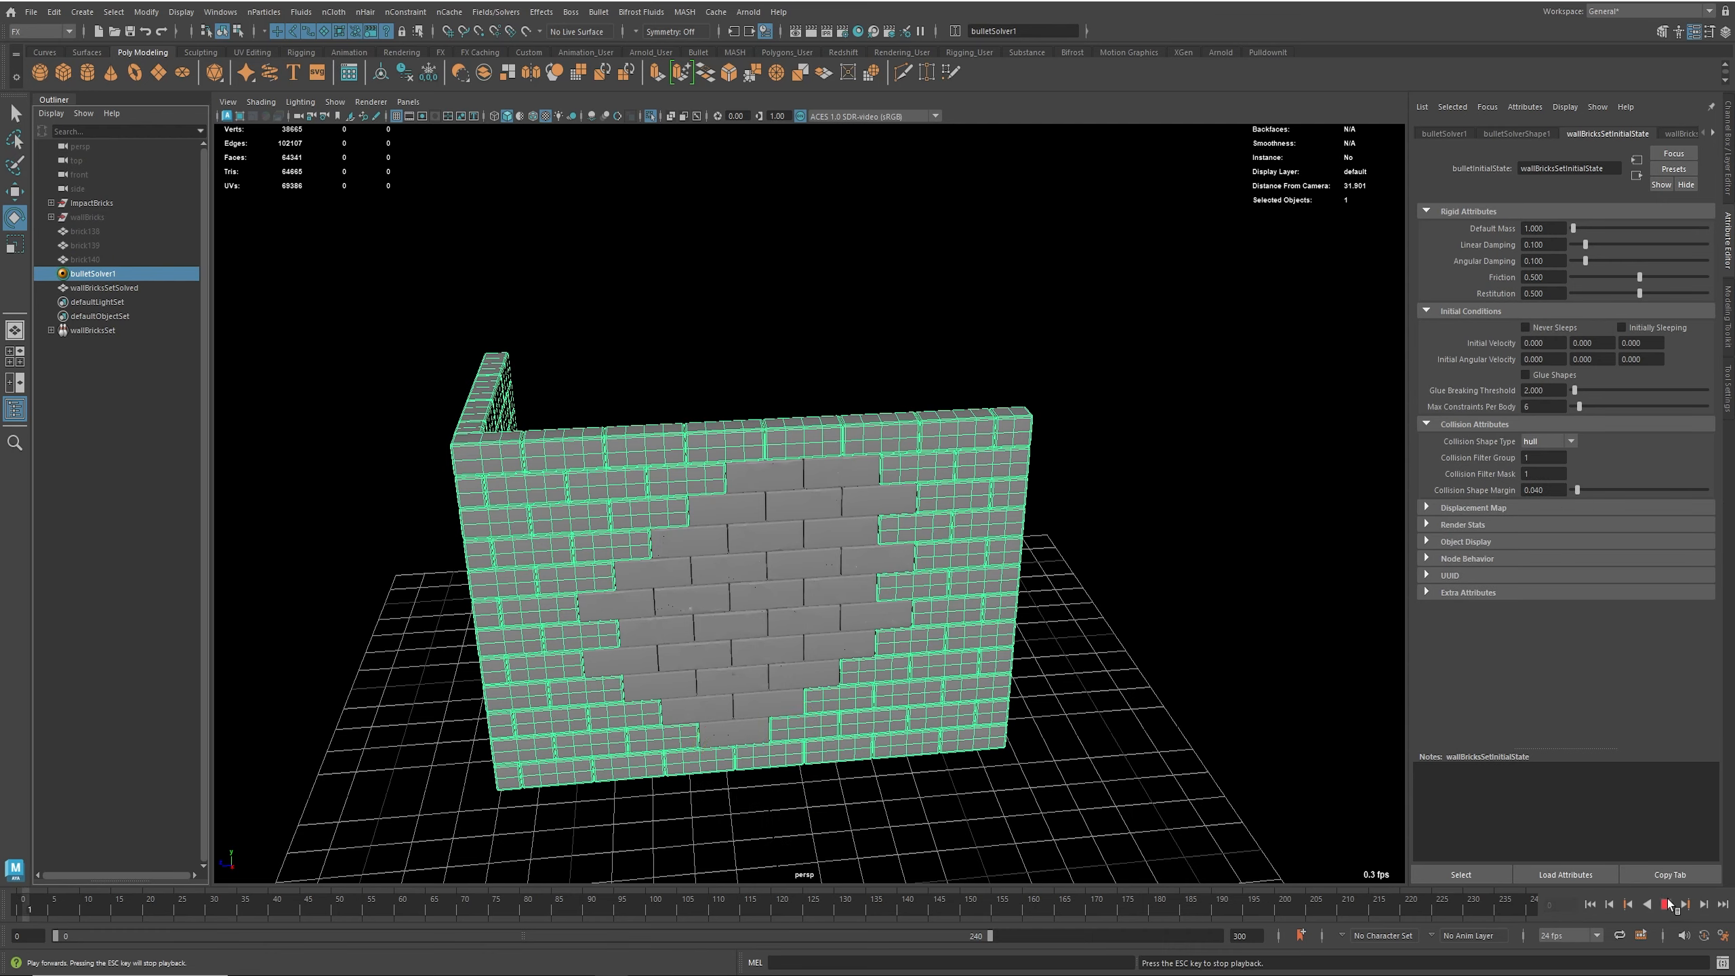
pyautogui.click(1667, 904)
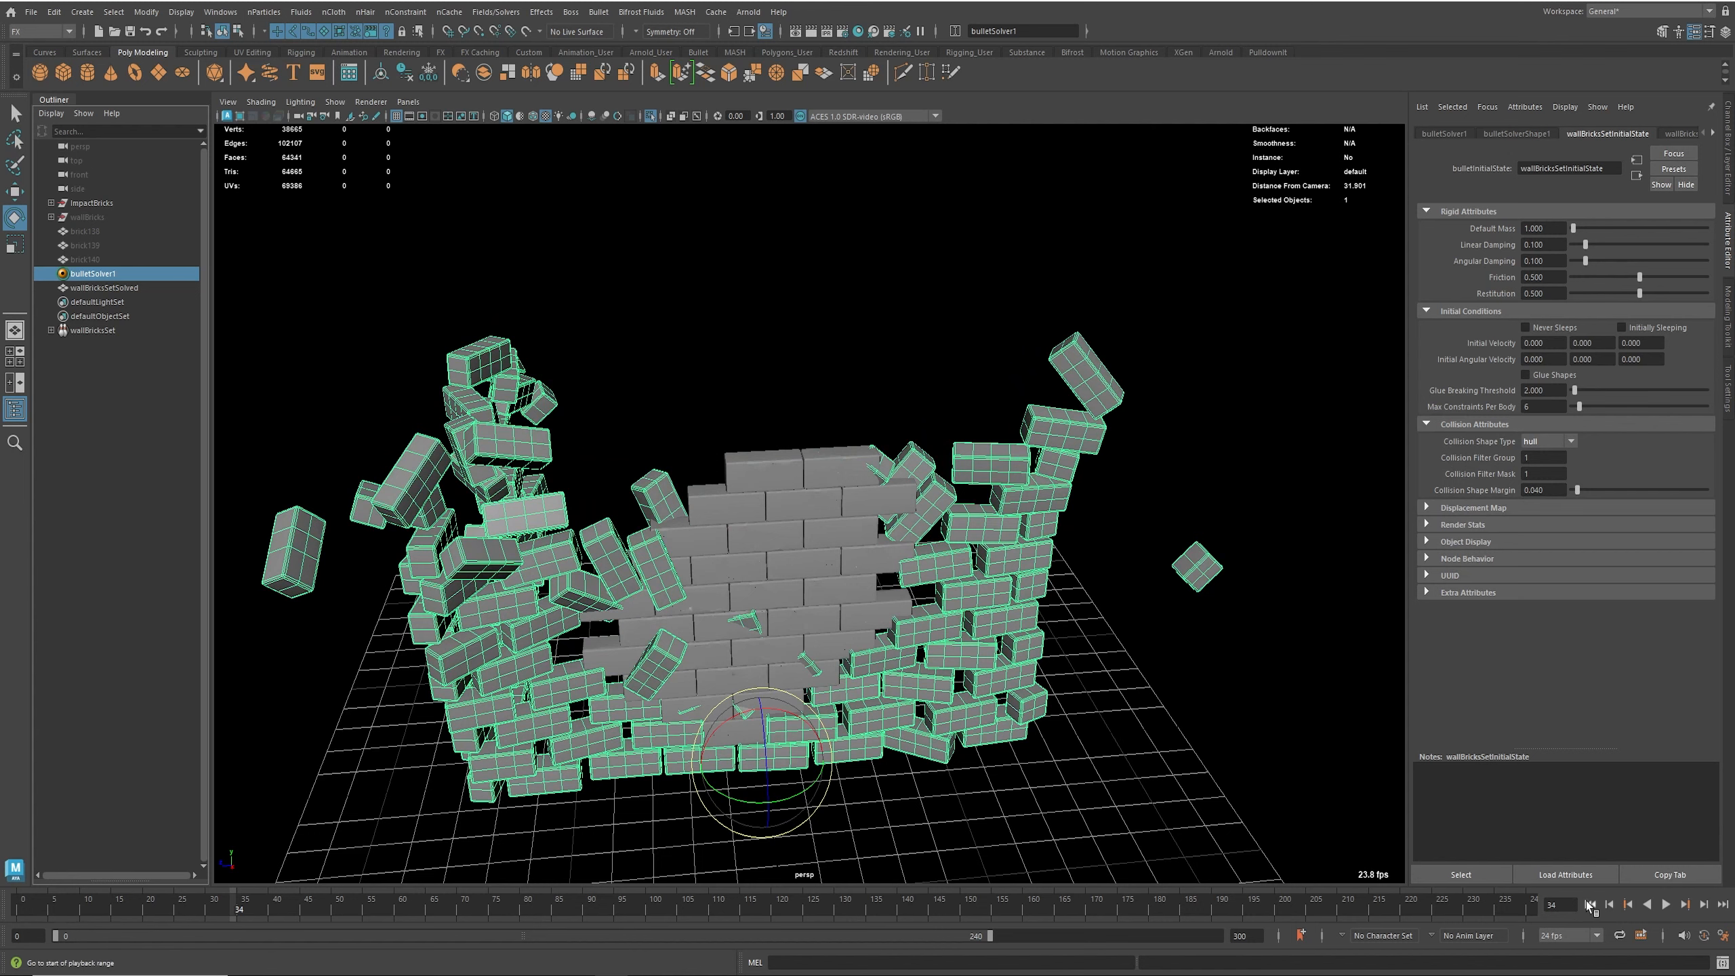
pyautogui.click(1589, 904)
# Step: Turn on Initially Sleeping for the wall bricks, test playback from the start, and enable Glue Shapes
pyautogui.click(1625, 329)
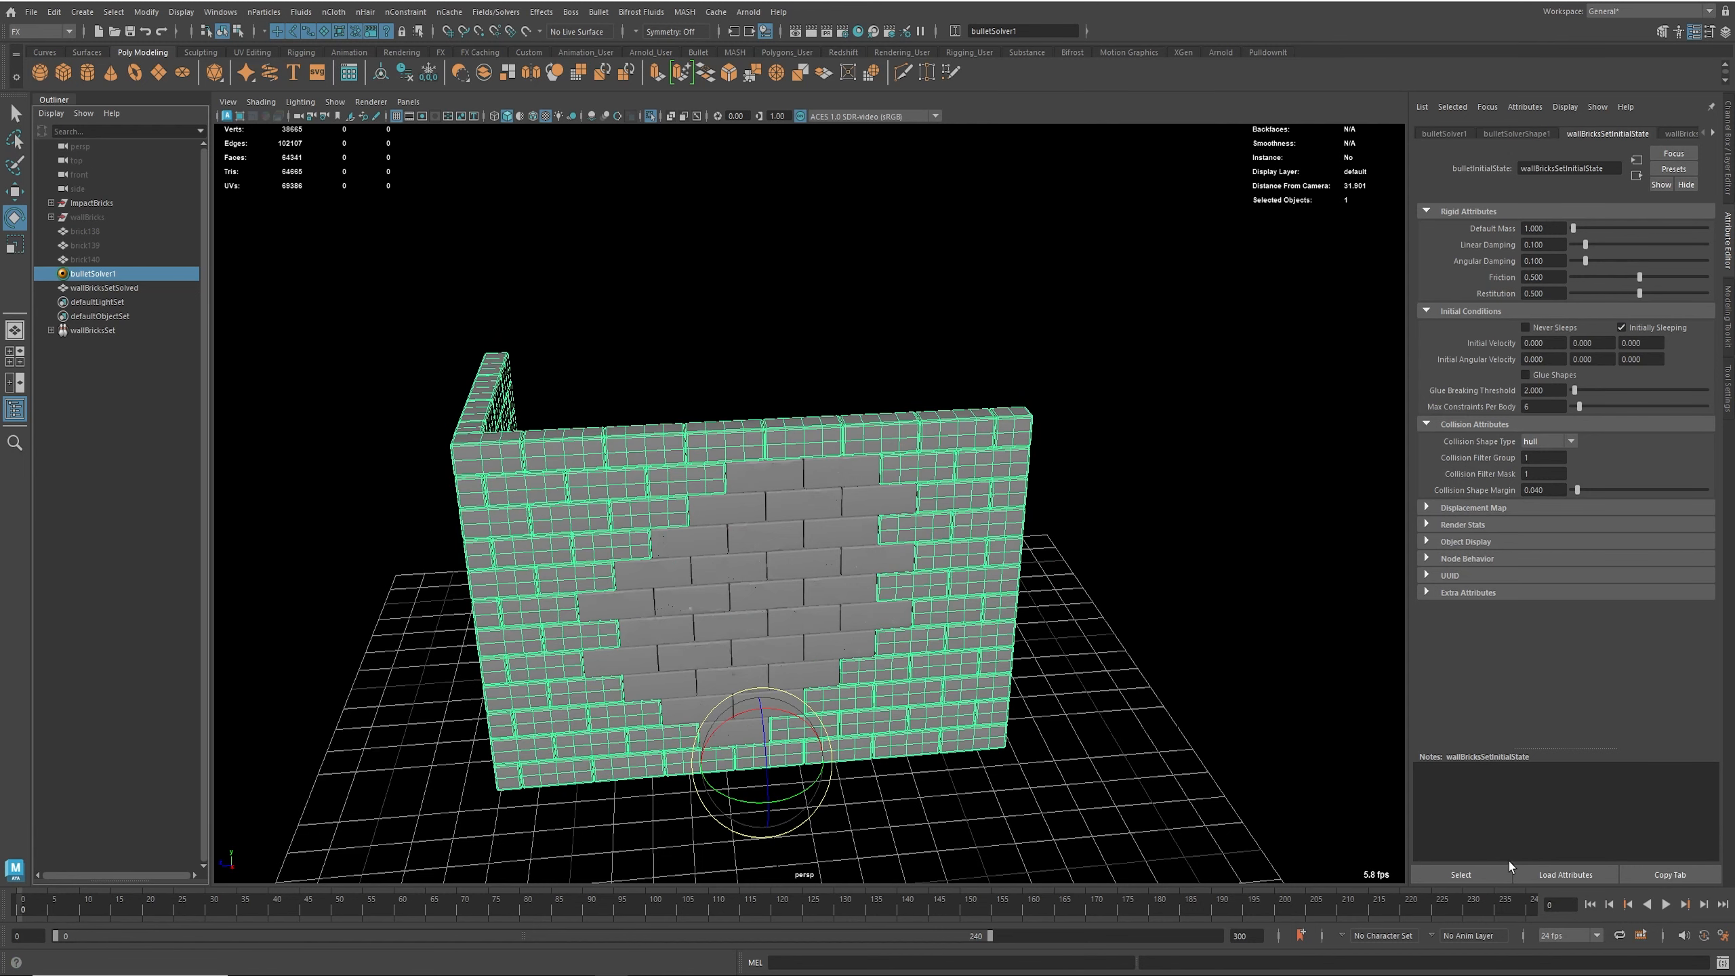
pyautogui.click(1668, 903)
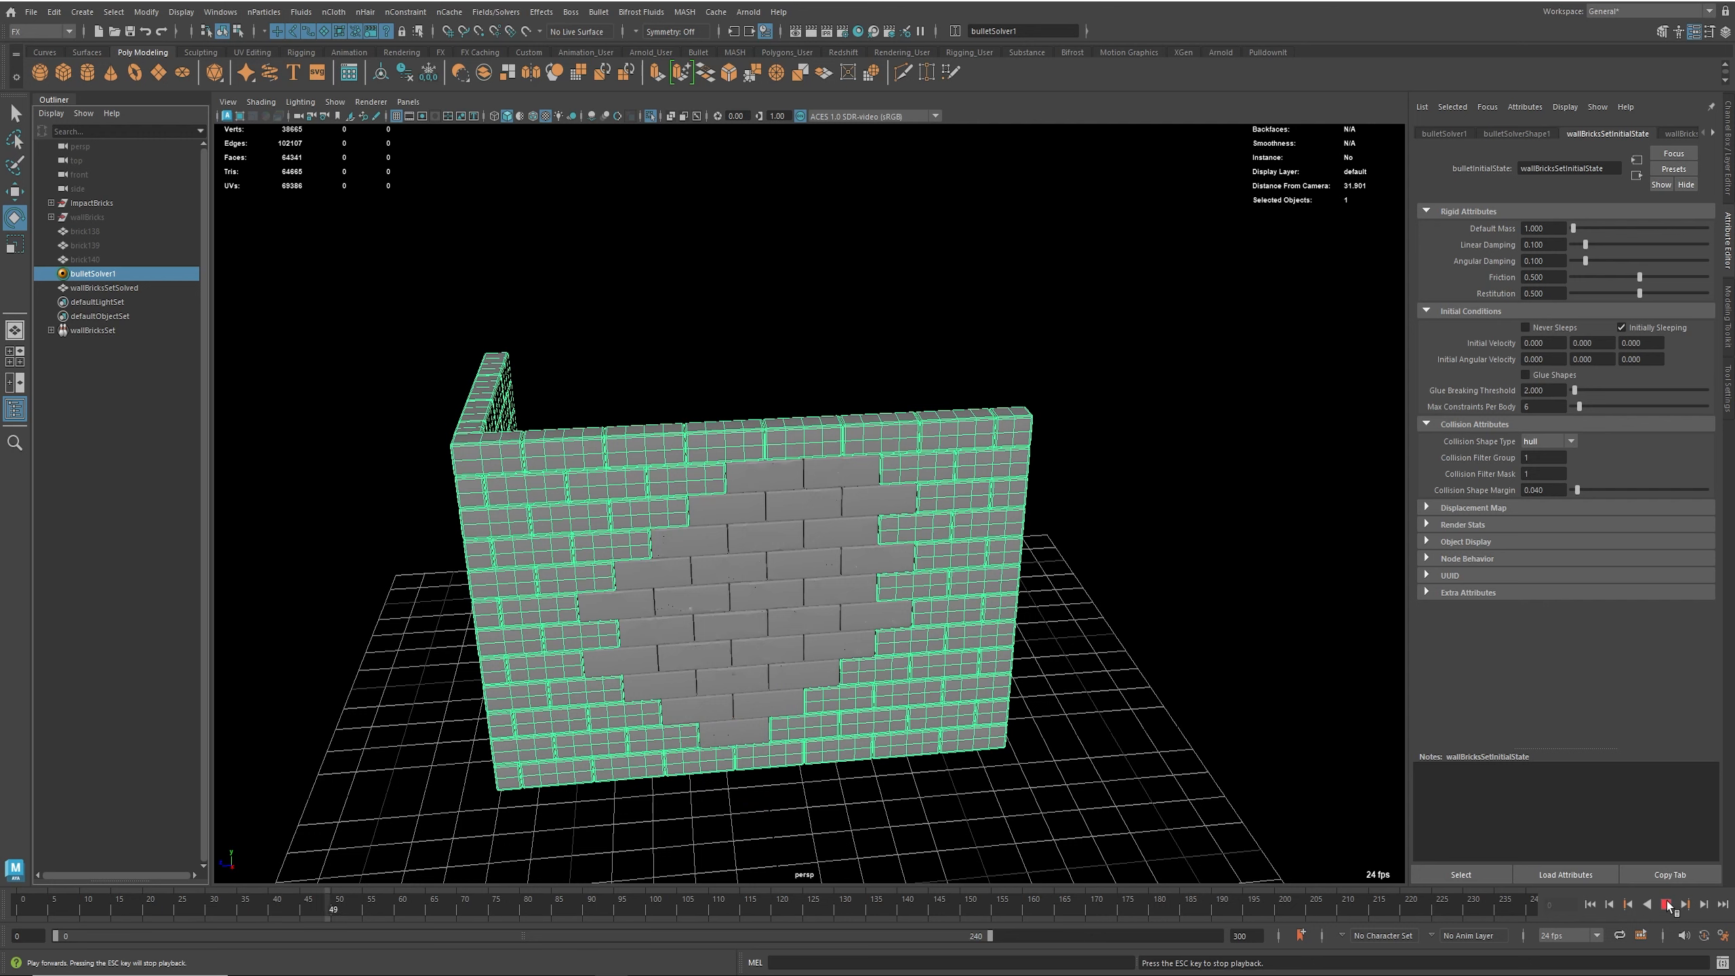
pyautogui.click(1666, 902)
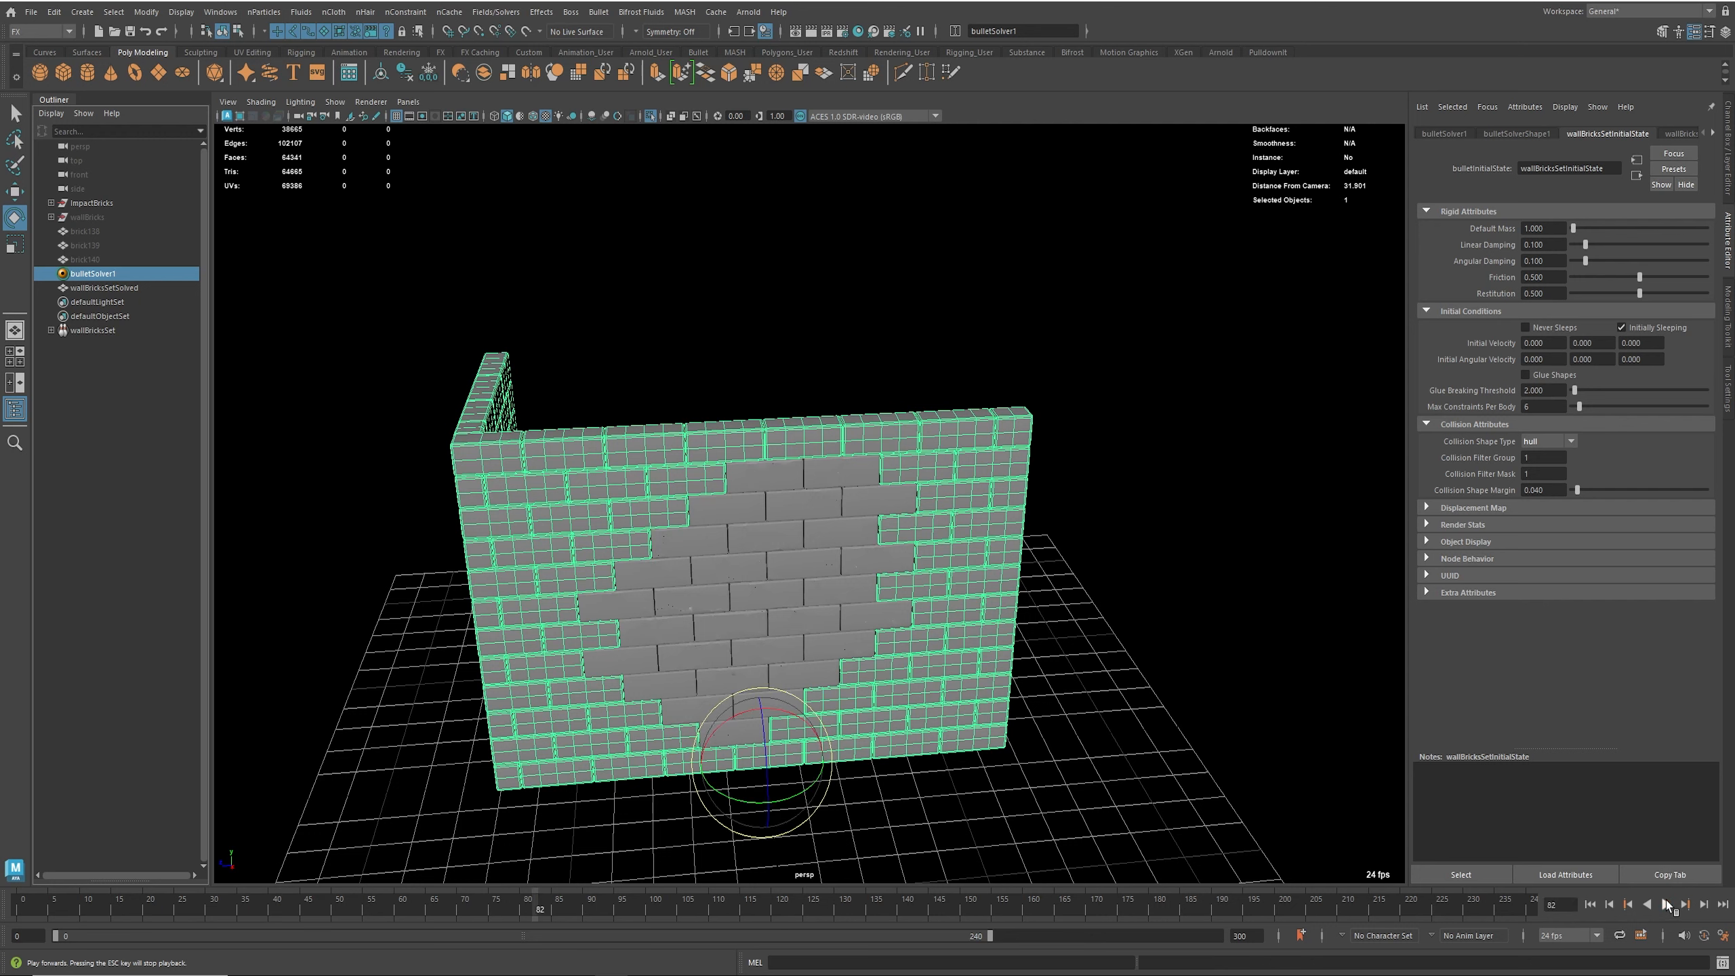
pyautogui.click(1590, 904)
pyautogui.click(1526, 375)
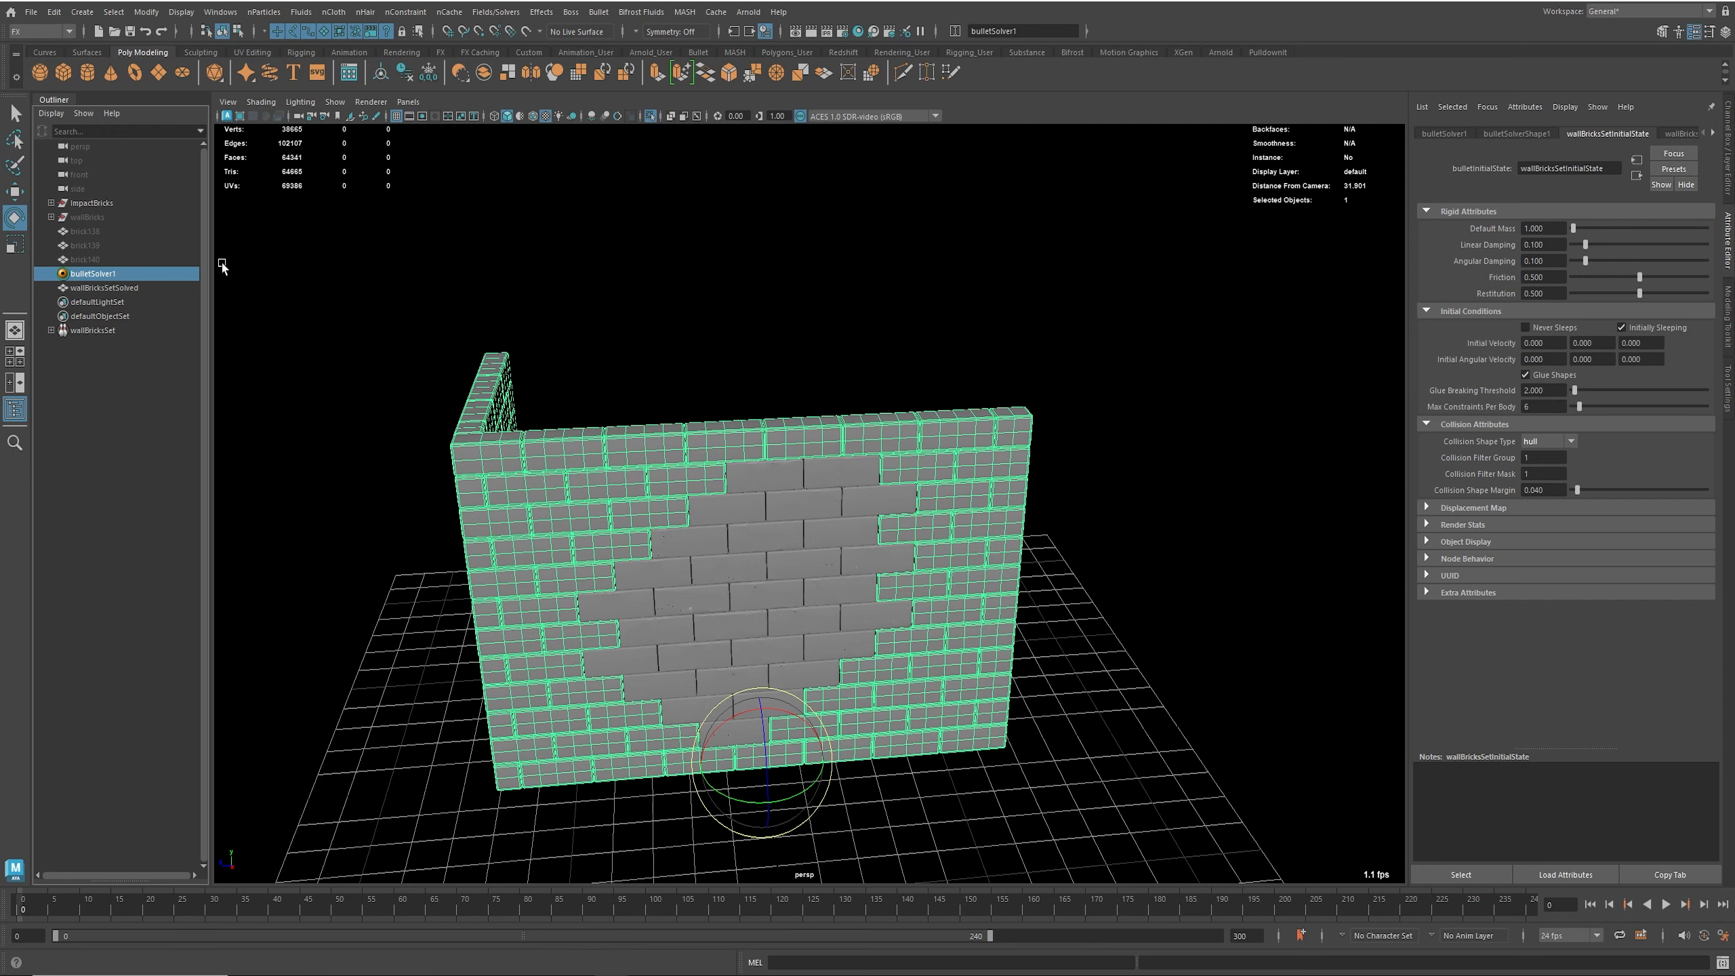
# Step: Create a Bullet rigid set from the impactBricks group
pyautogui.click(92, 203)
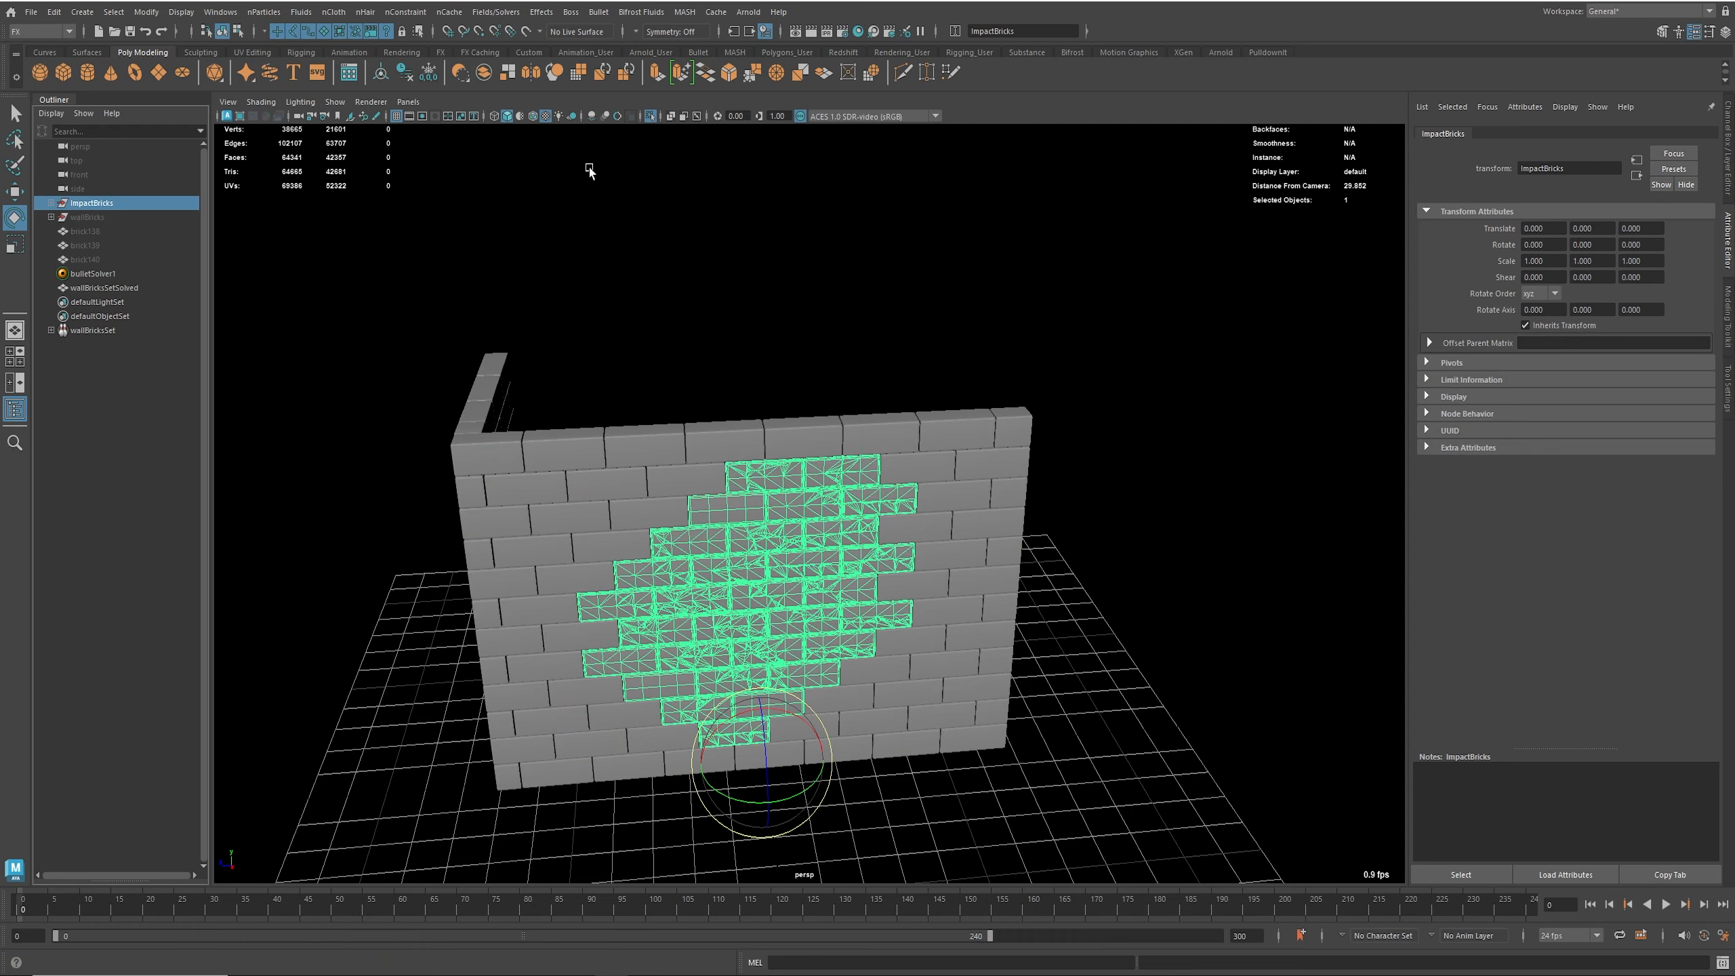
pyautogui.keyDown('alt'); pyautogui.moveTo(845, 676); pyautogui.dragTo(877, 660); pyautogui.keyUp('alt')
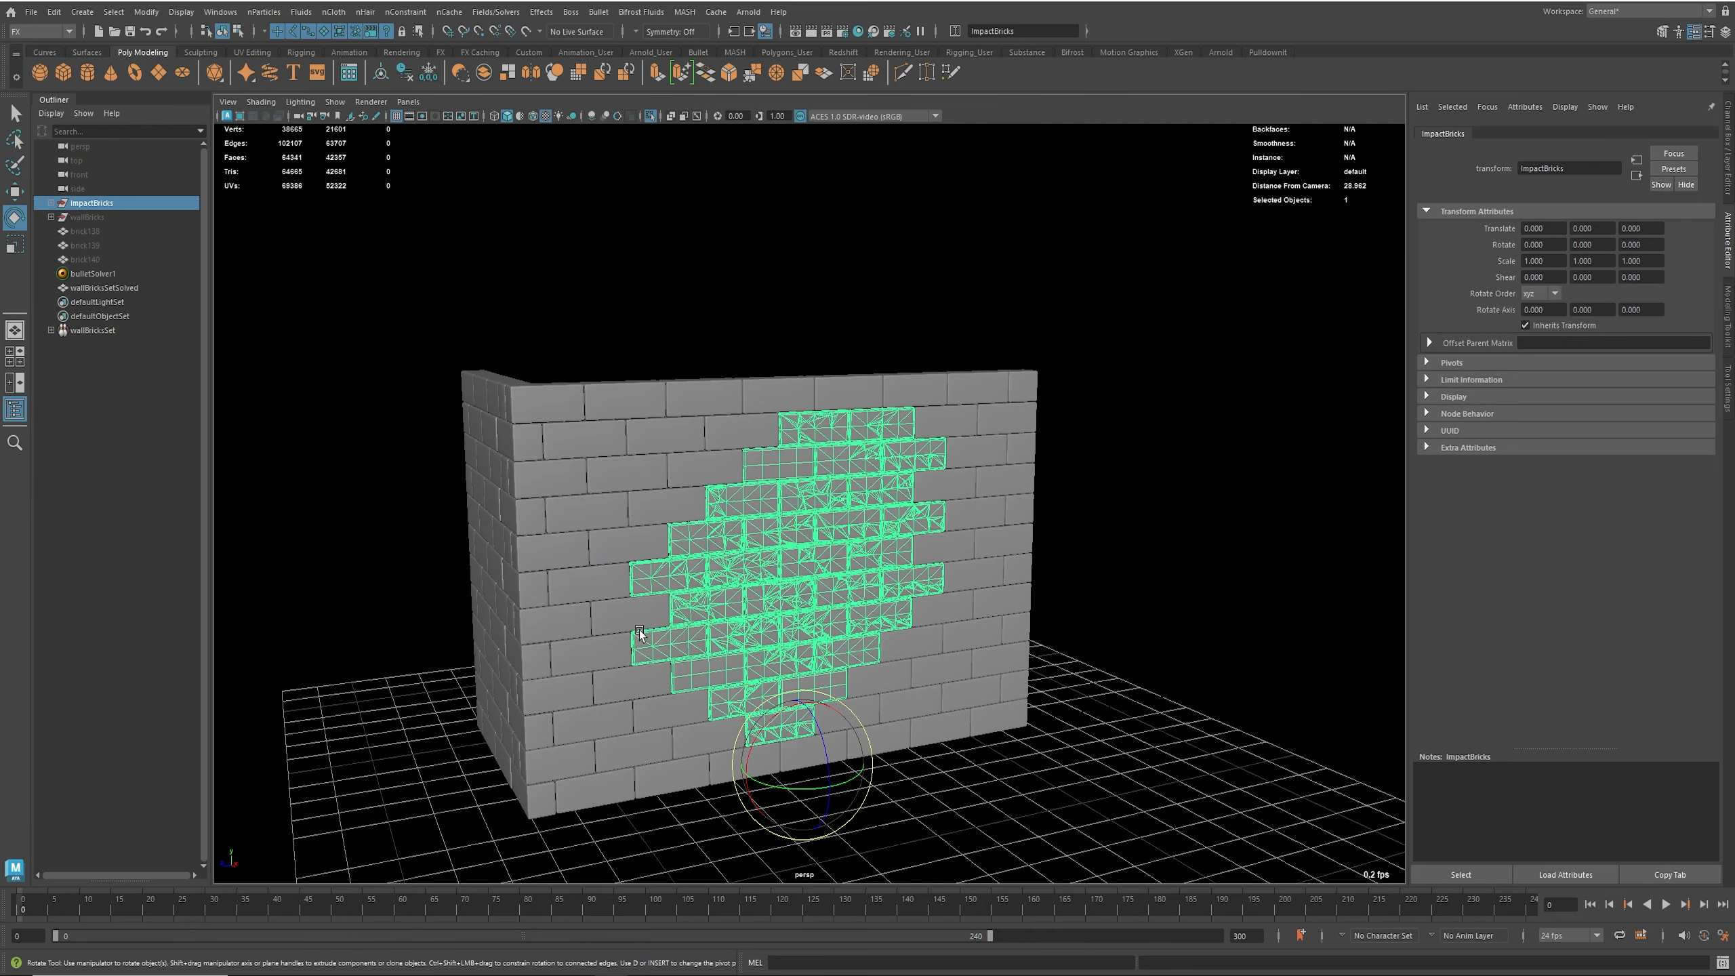
pyautogui.click(52, 203)
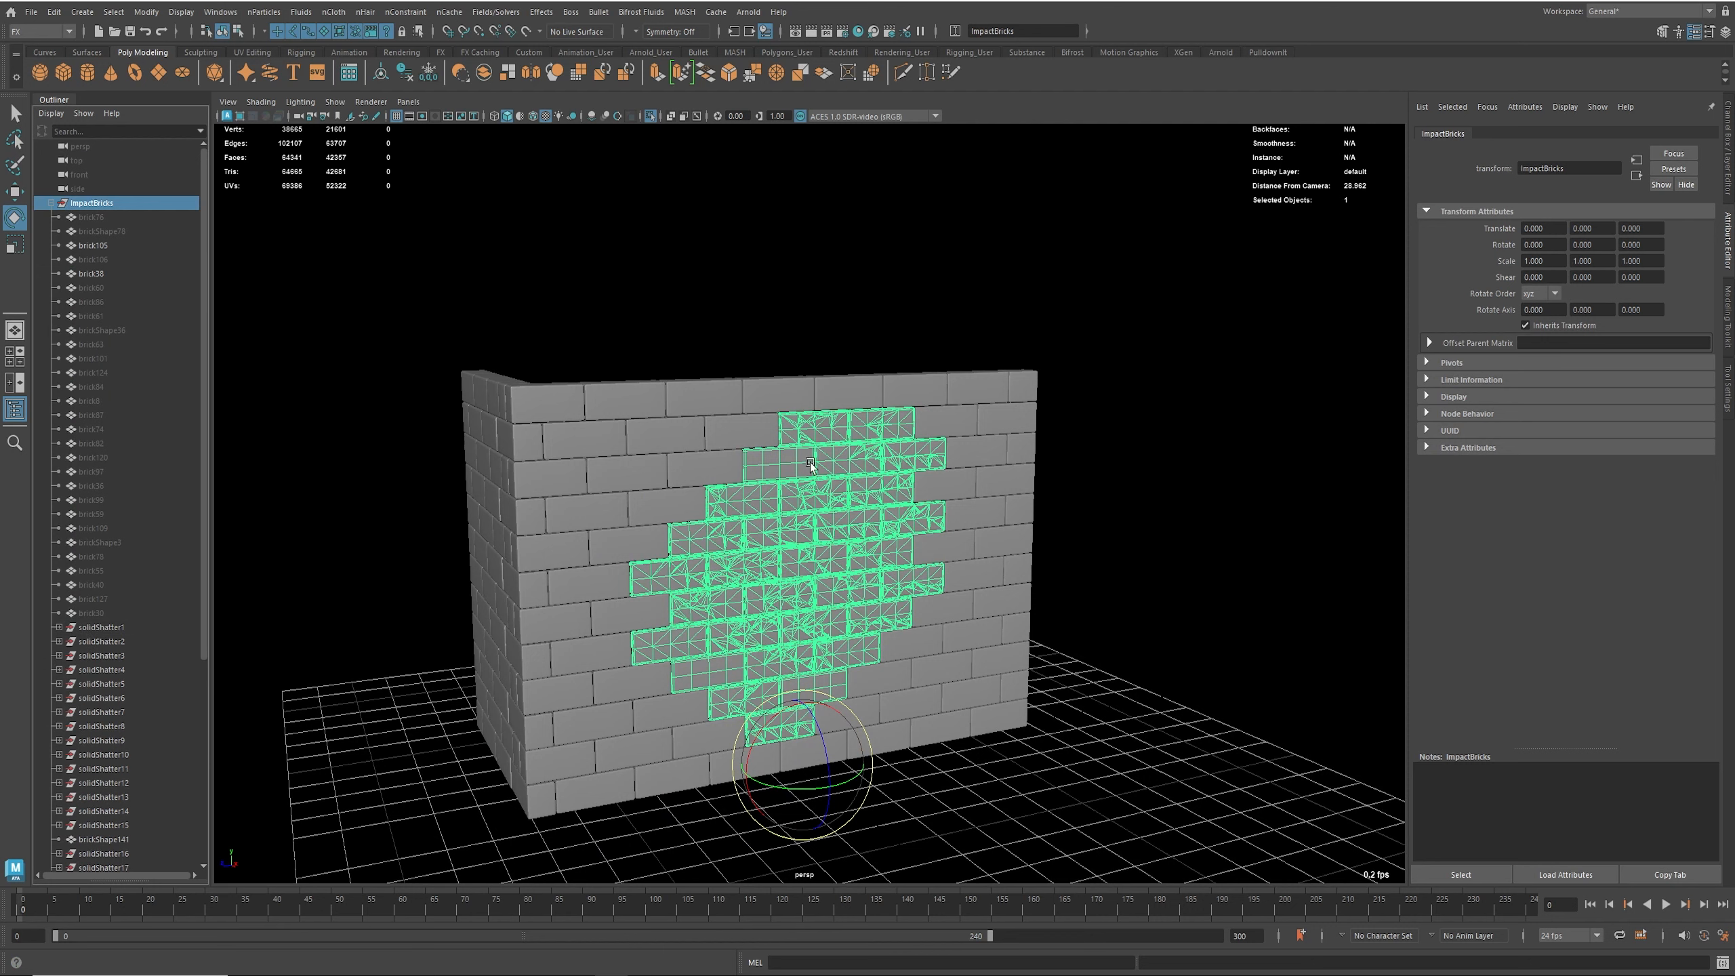
pyautogui.click(52, 203)
pyautogui.click(599, 11)
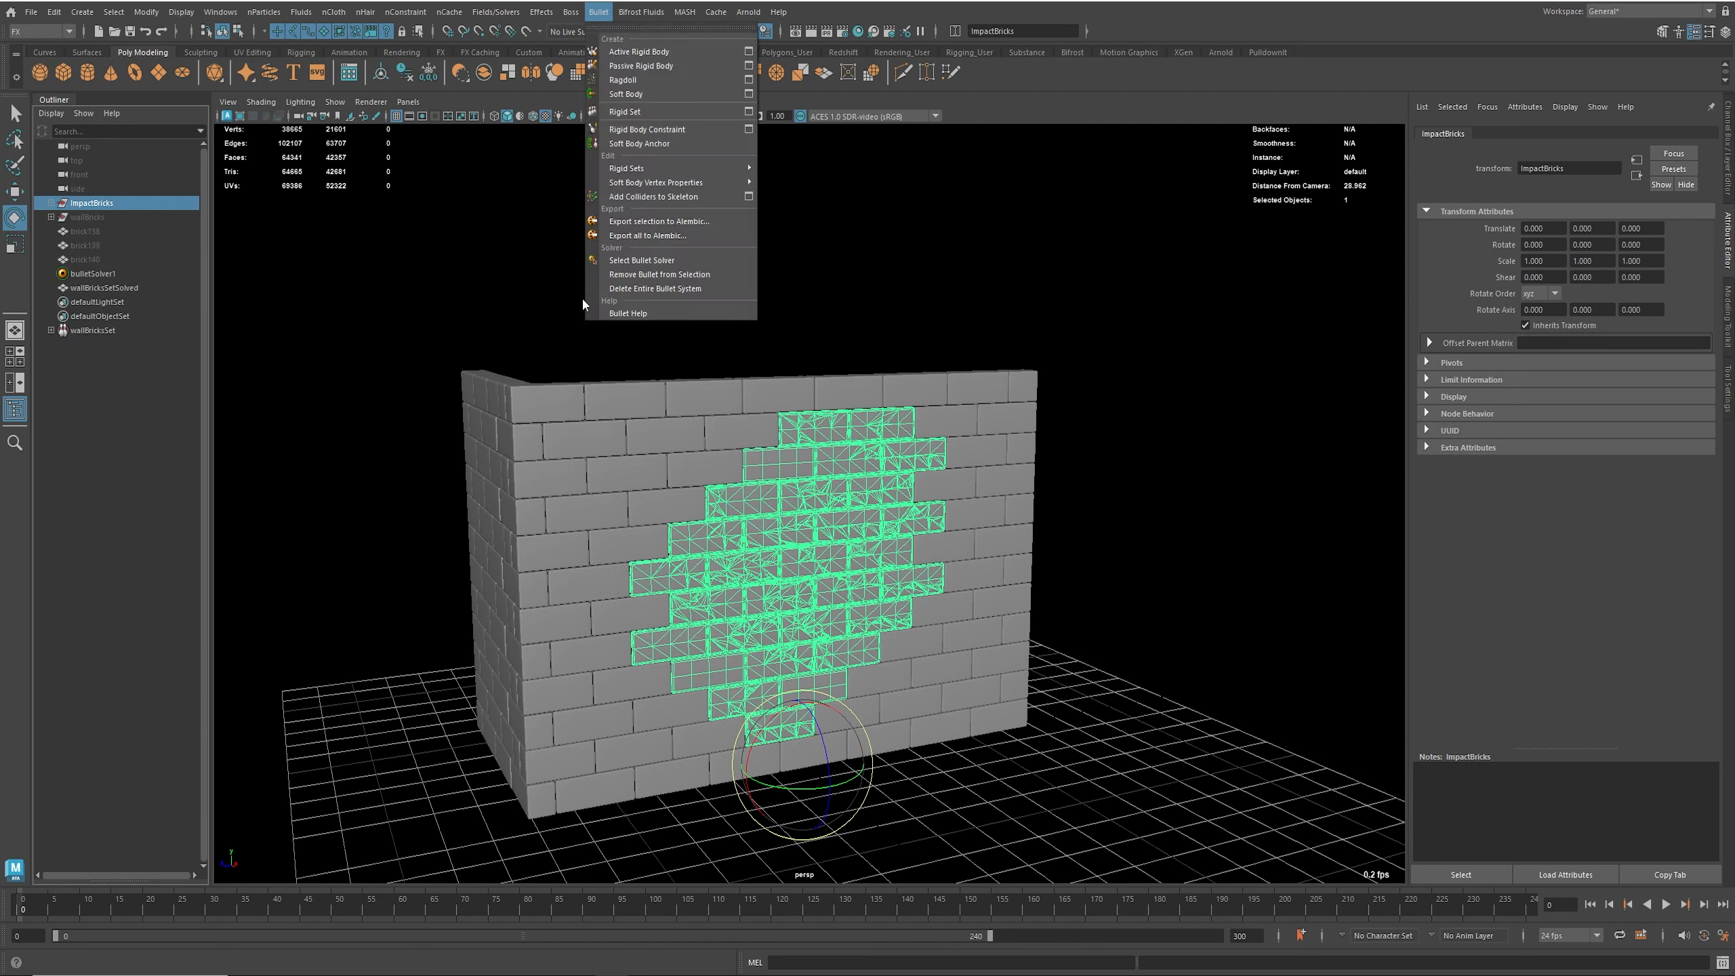
pyautogui.click(717, 112)
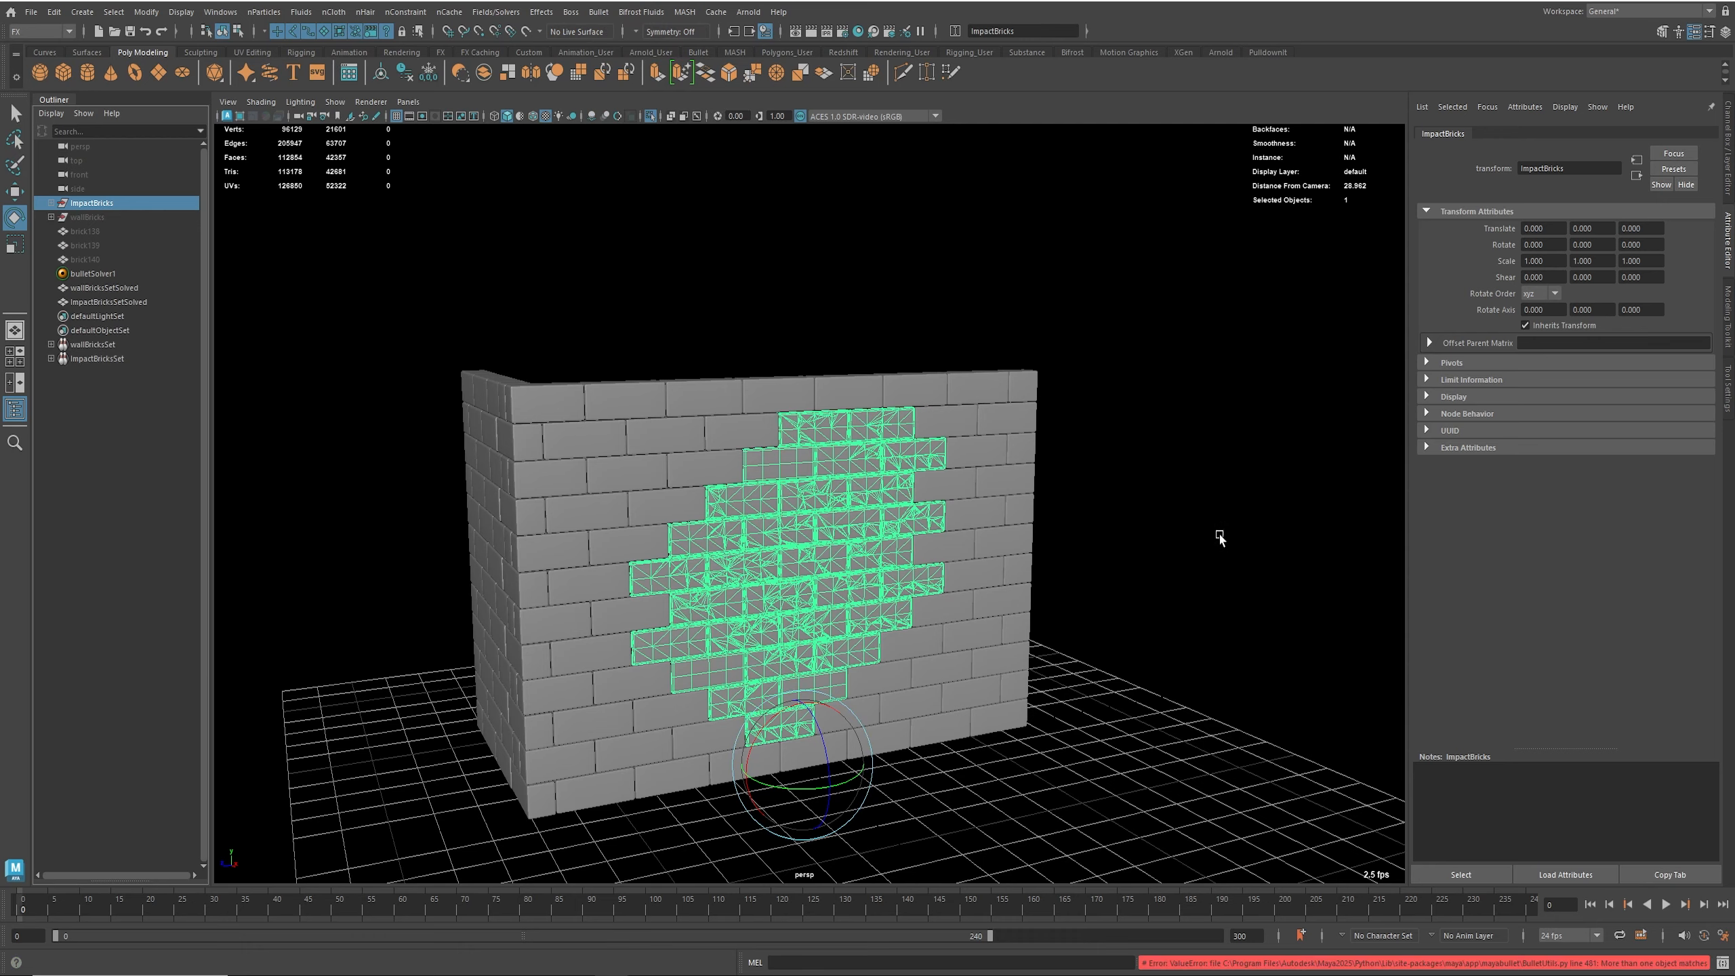
# Step: Hide the original impactBricks group and select the impactBricksSetSolved mesh
pyautogui.keyDown('alt'); pyautogui.moveTo(996, 654); pyautogui.dragTo(888, 631, button='middle'); pyautogui.keyUp('alt')
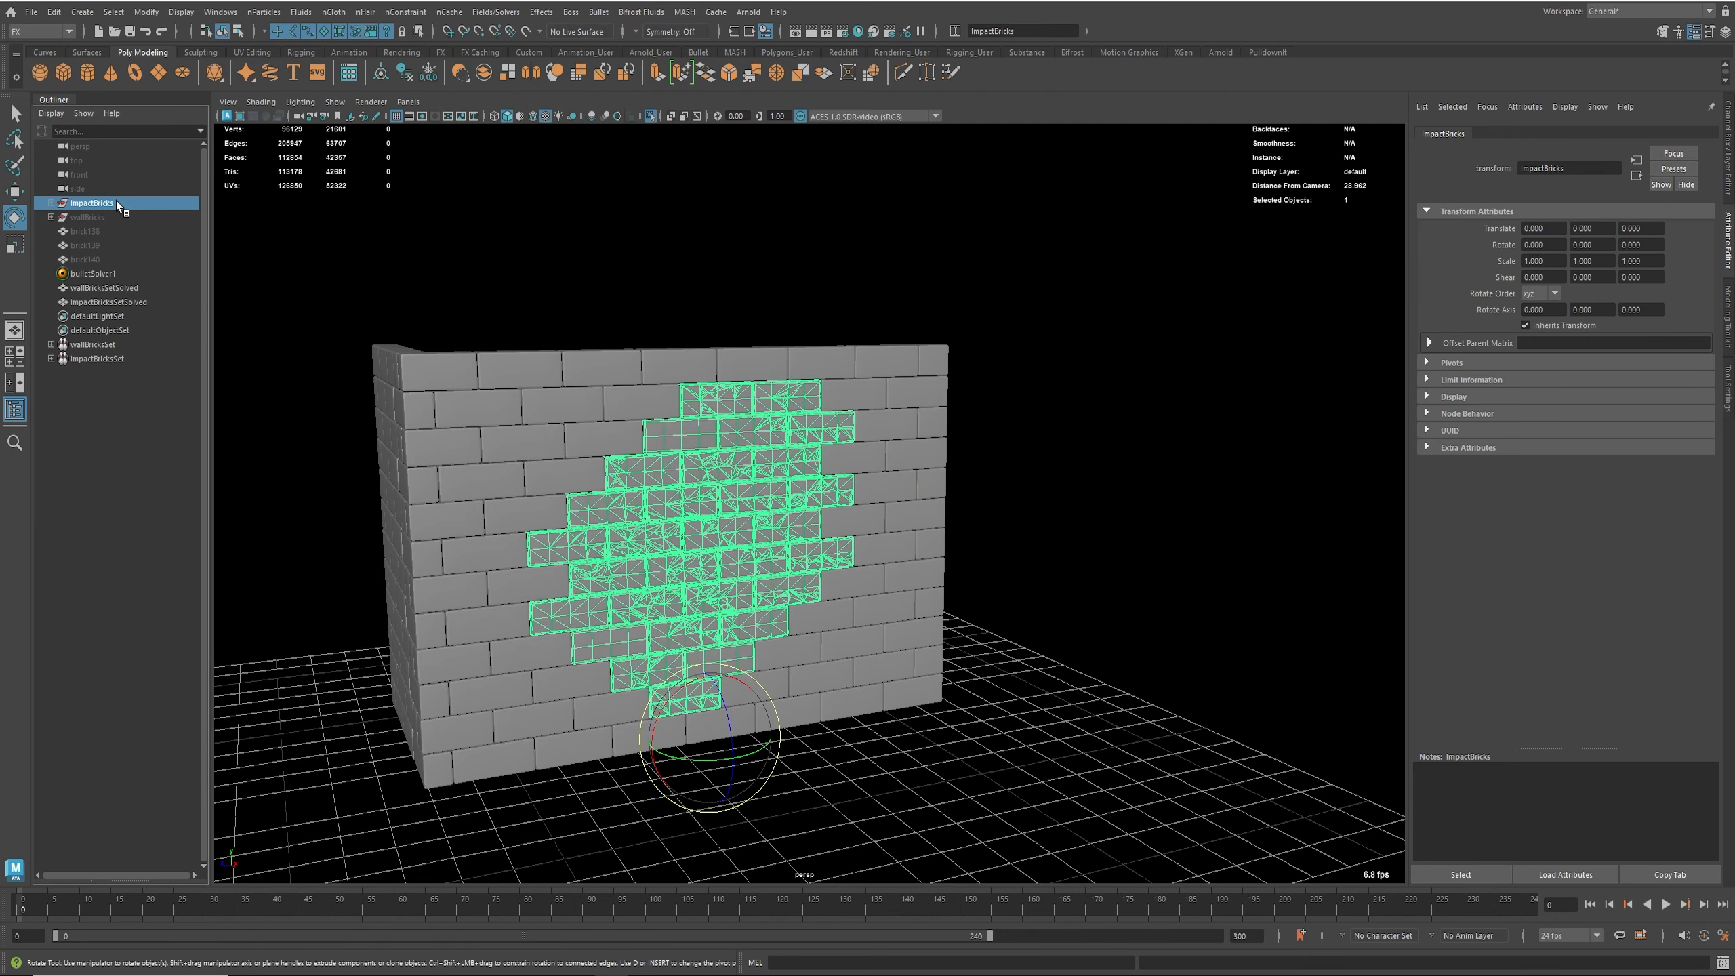
pyautogui.press('h')
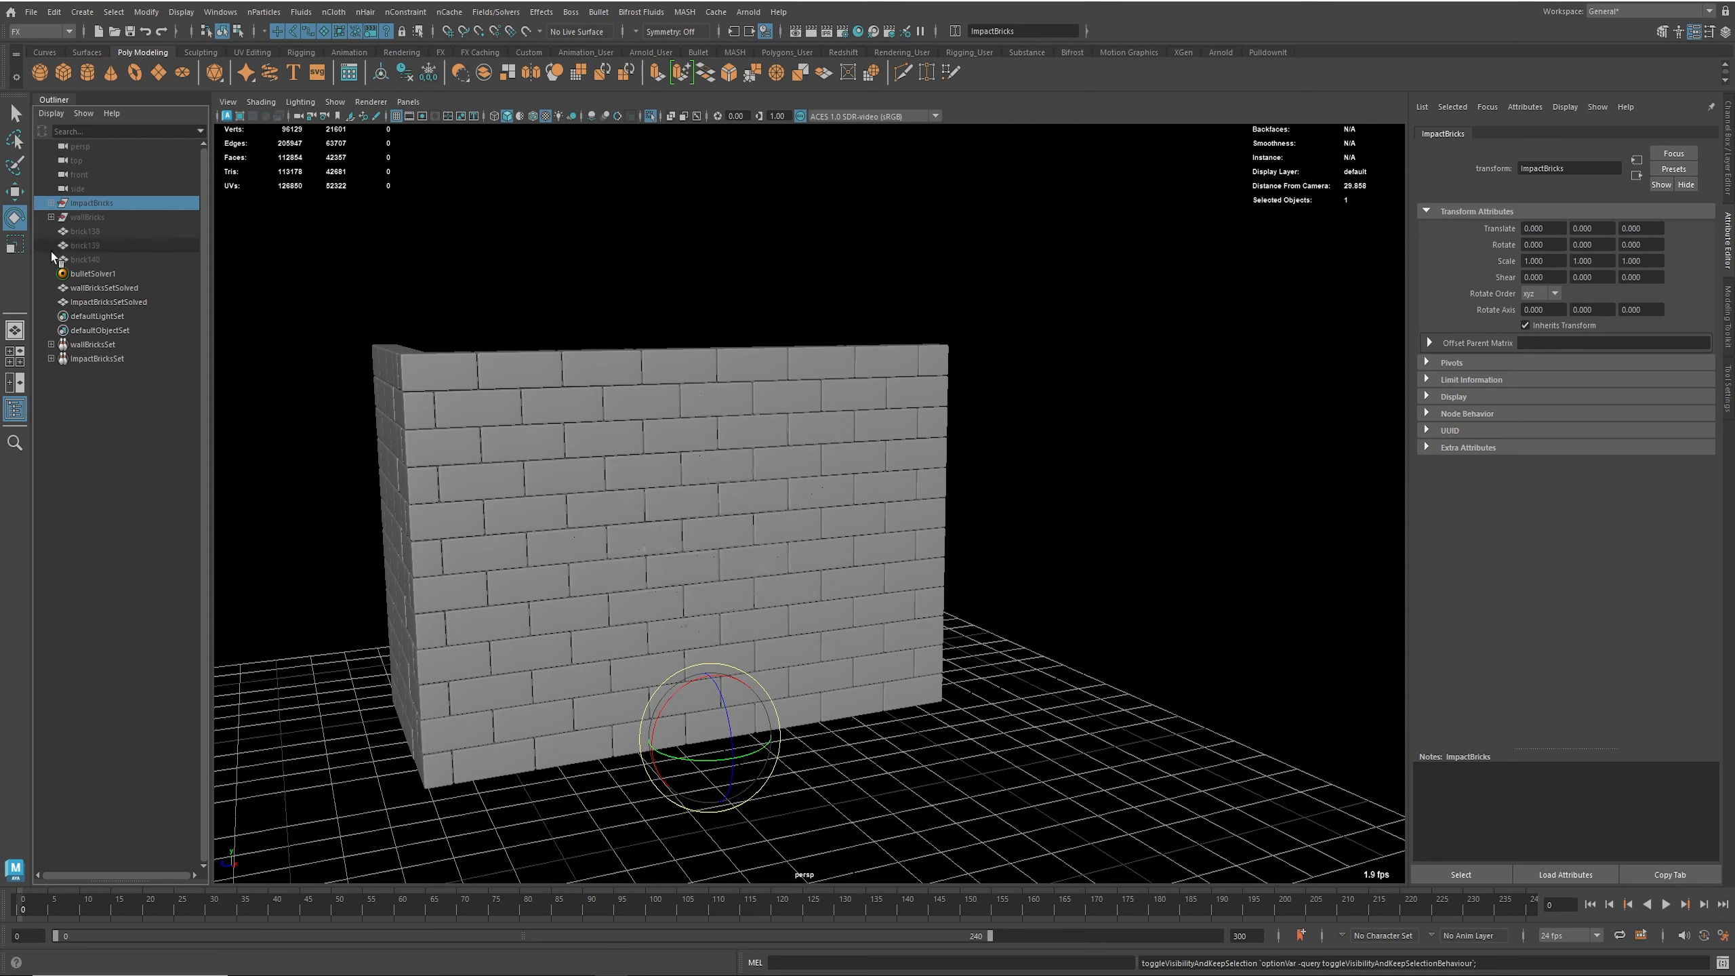
pyautogui.click(120, 303)
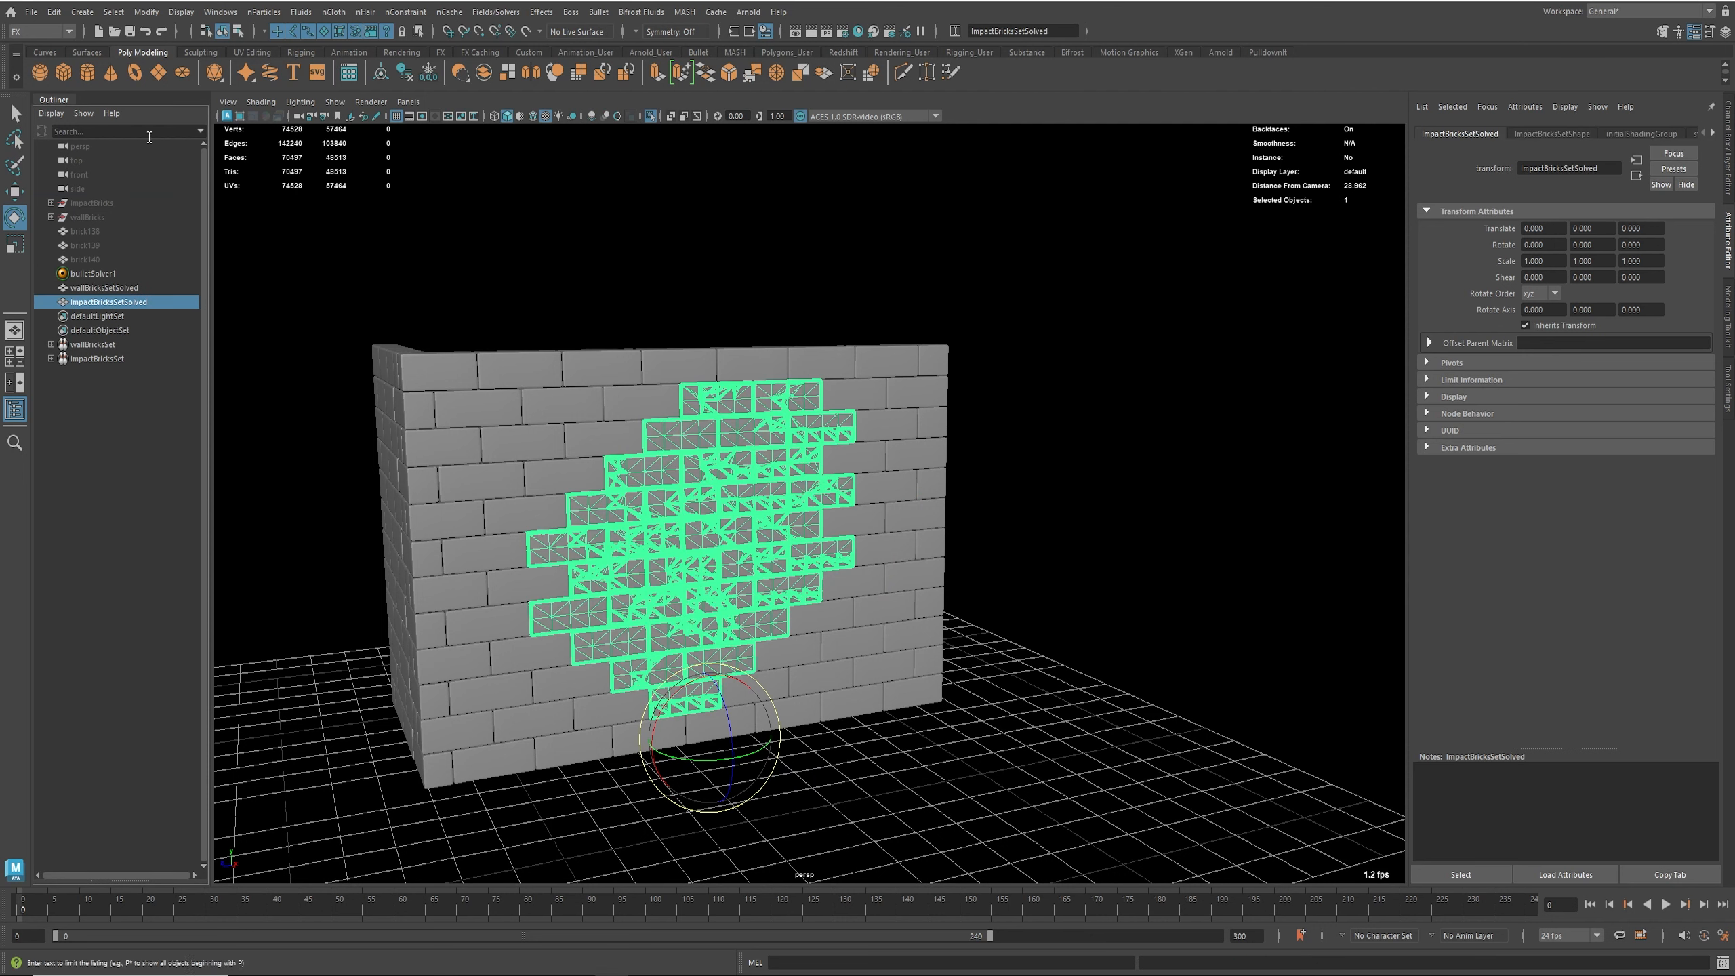
# Step: In the impact bricks' initial state, set linear and angular damping to 0.25 and friction to 1, and enable Initially Sleeping and Glue Shapes
pyautogui.click(95, 273)
pyautogui.click(1714, 135)
pyautogui.click(1713, 135)
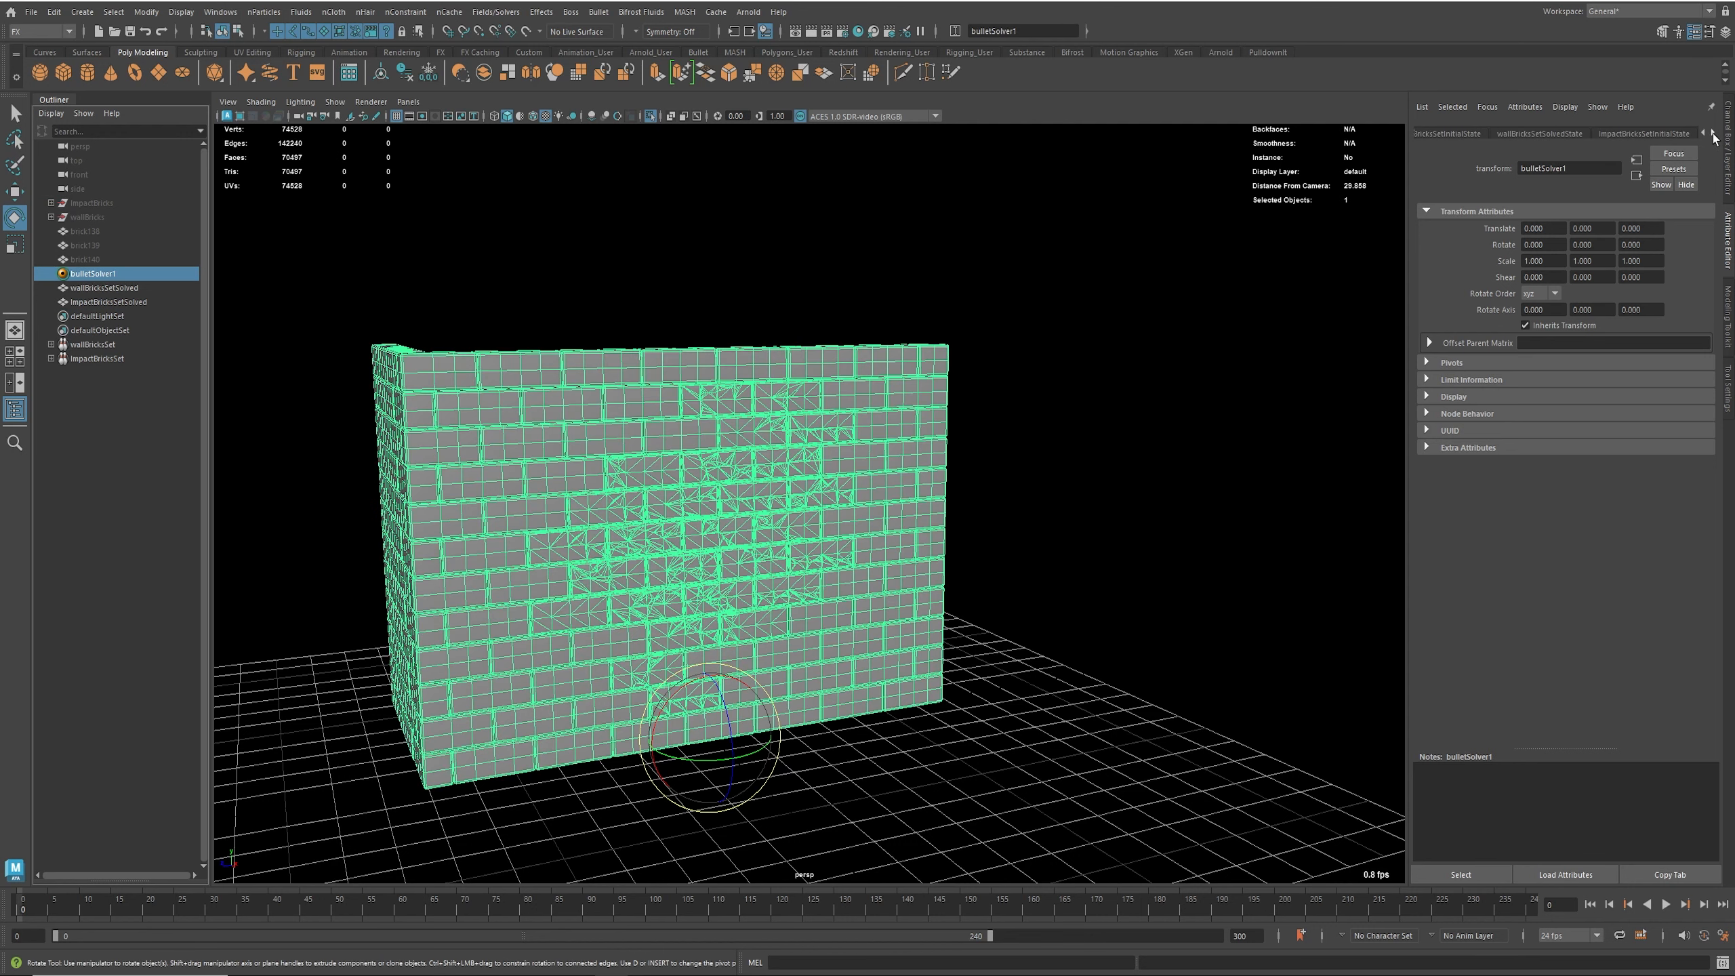
pyautogui.click(1636, 135)
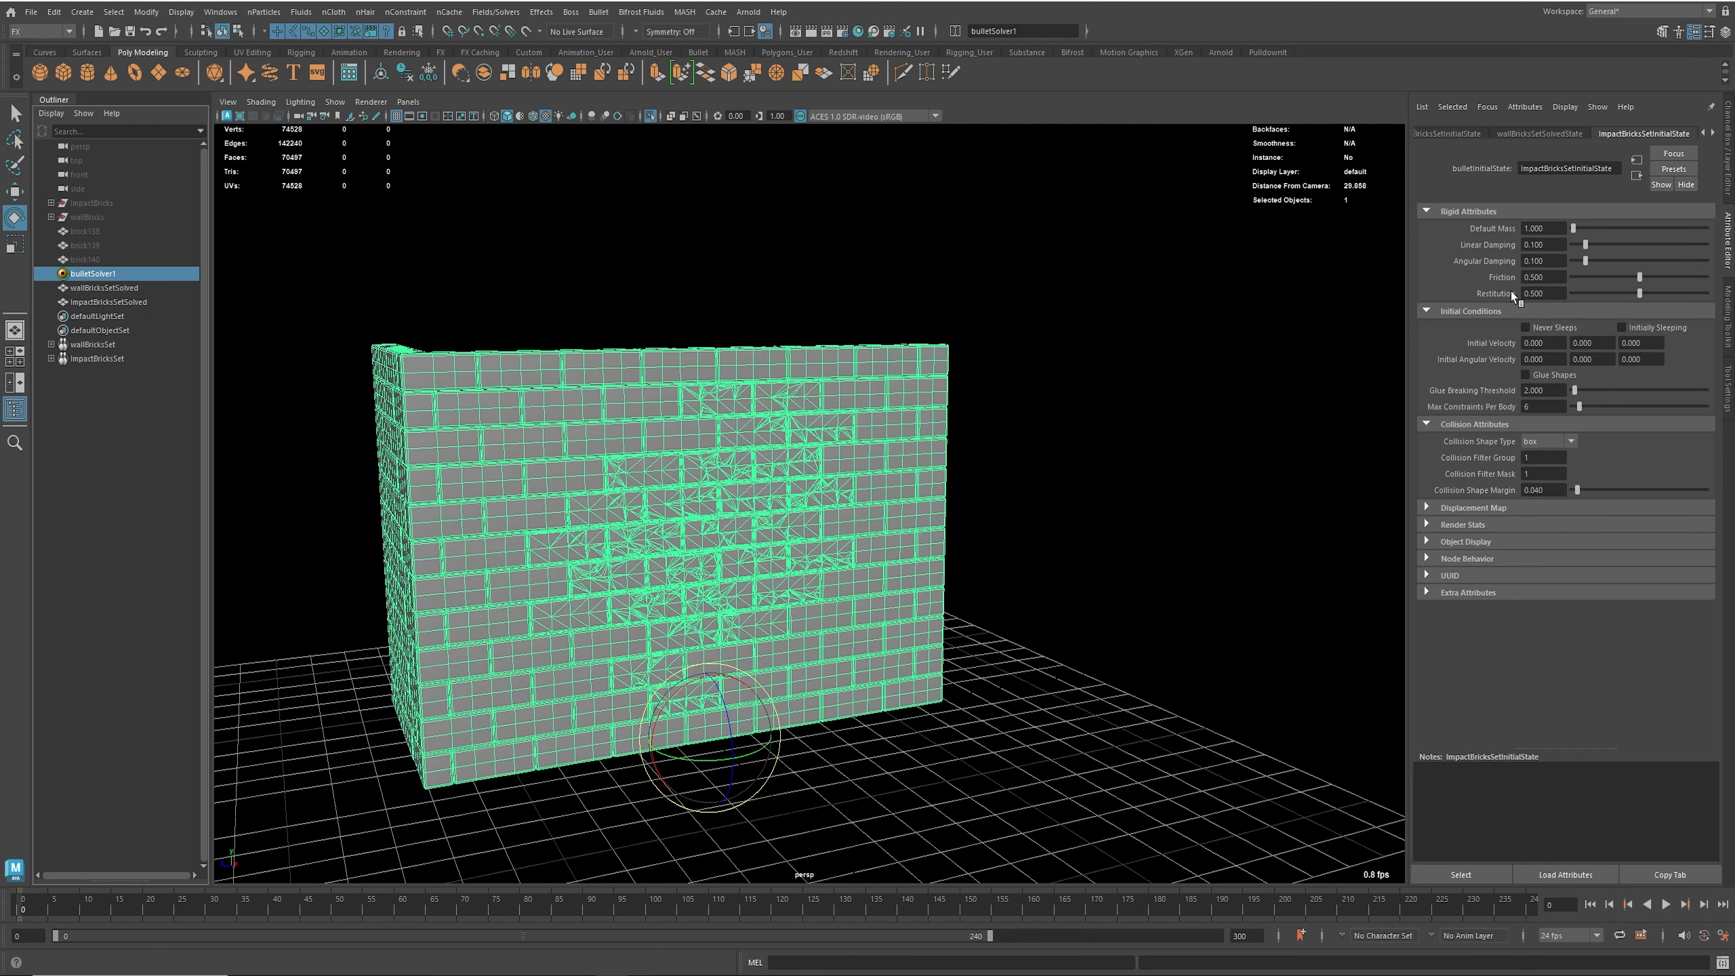
pyautogui.click(1551, 226)
pyautogui.moveTo(1596, 263); pyautogui.dragTo(1593, 263)
pyautogui.write('.25')
pyautogui.hotkey('shift', 'Tab')
pyautogui.write('.')
pyautogui.press('Return')
pyautogui.moveTo(1639, 277); pyautogui.dragTo(1731, 287)
pyautogui.click(1525, 375)
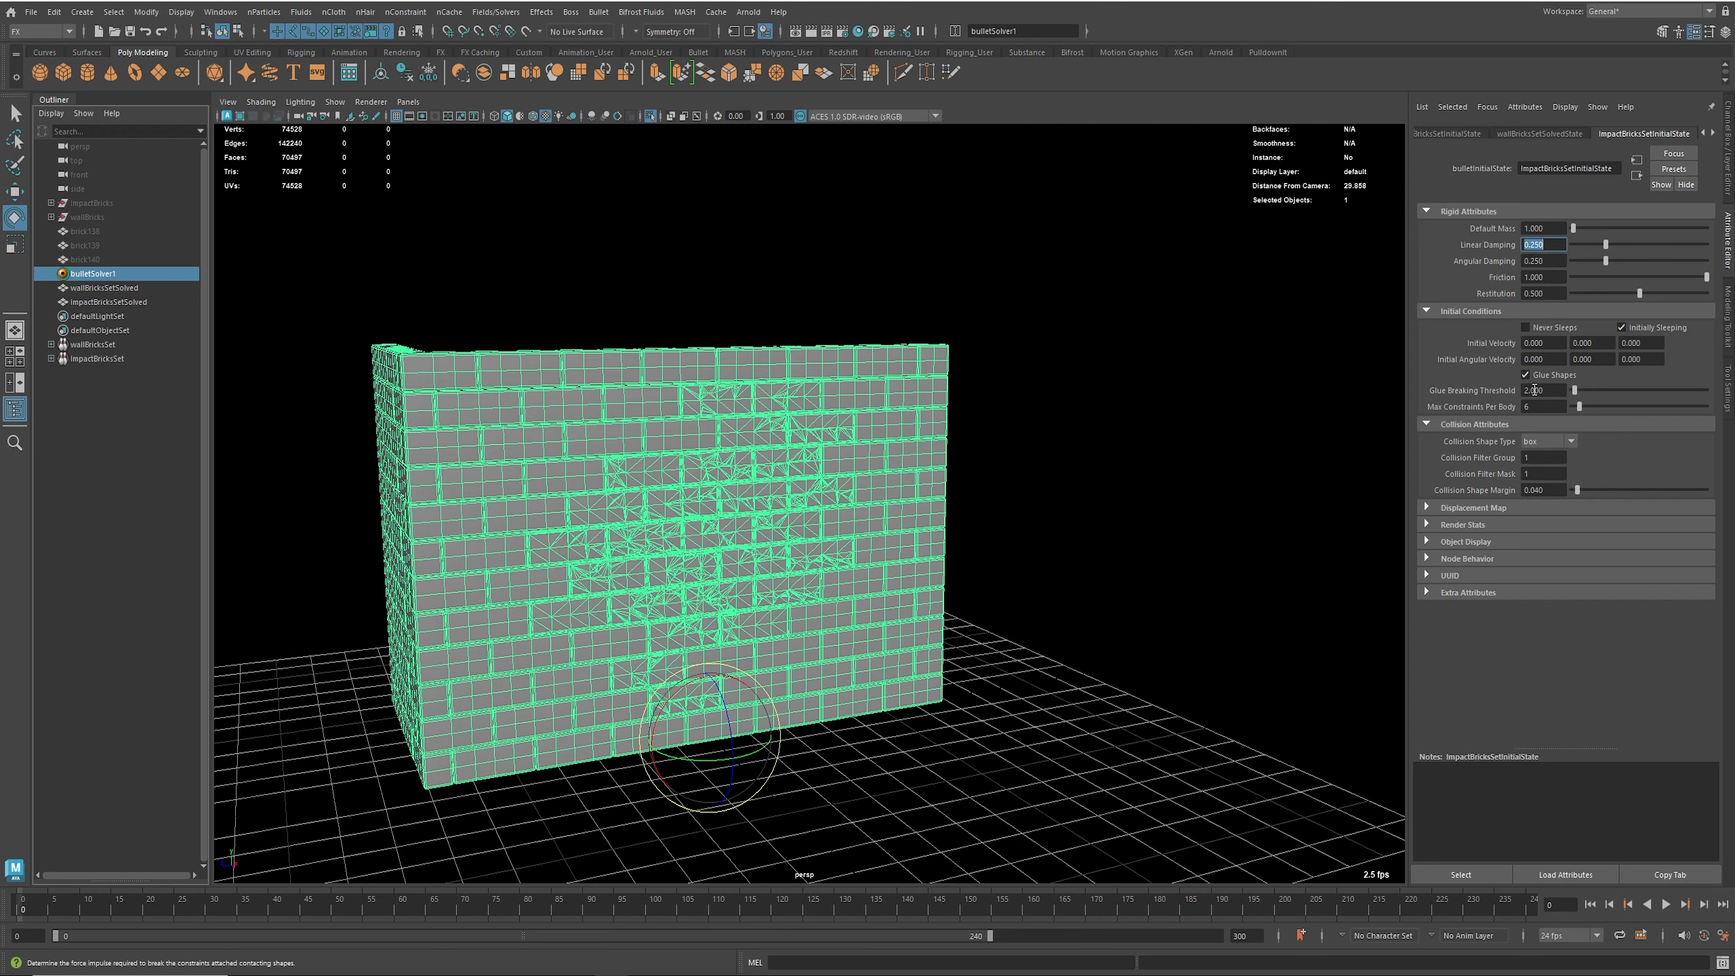
# Step: Set the Glue Breaking Threshold in the wall bricks' initial state to 3
pyautogui.click(1438, 133)
pyautogui.click(1542, 391)
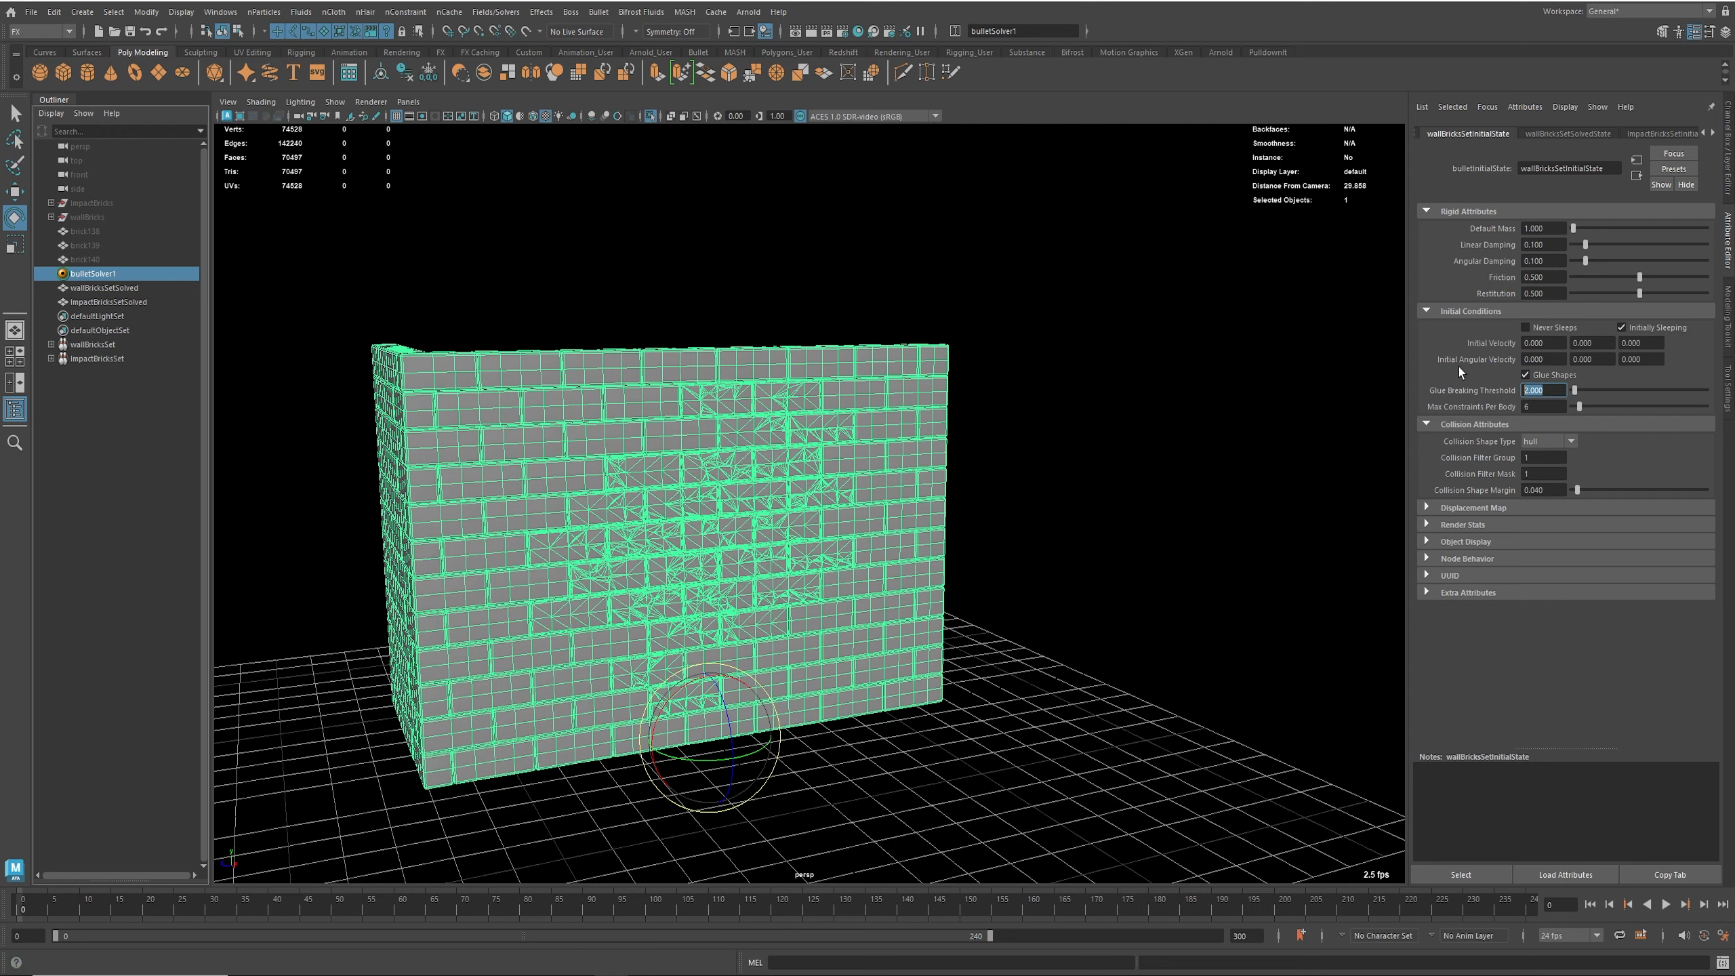
pyautogui.write('3')
pyautogui.press('Return')
# Step: Change the impact bricks' Collision Shape Type to hull
pyautogui.click(1662, 133)
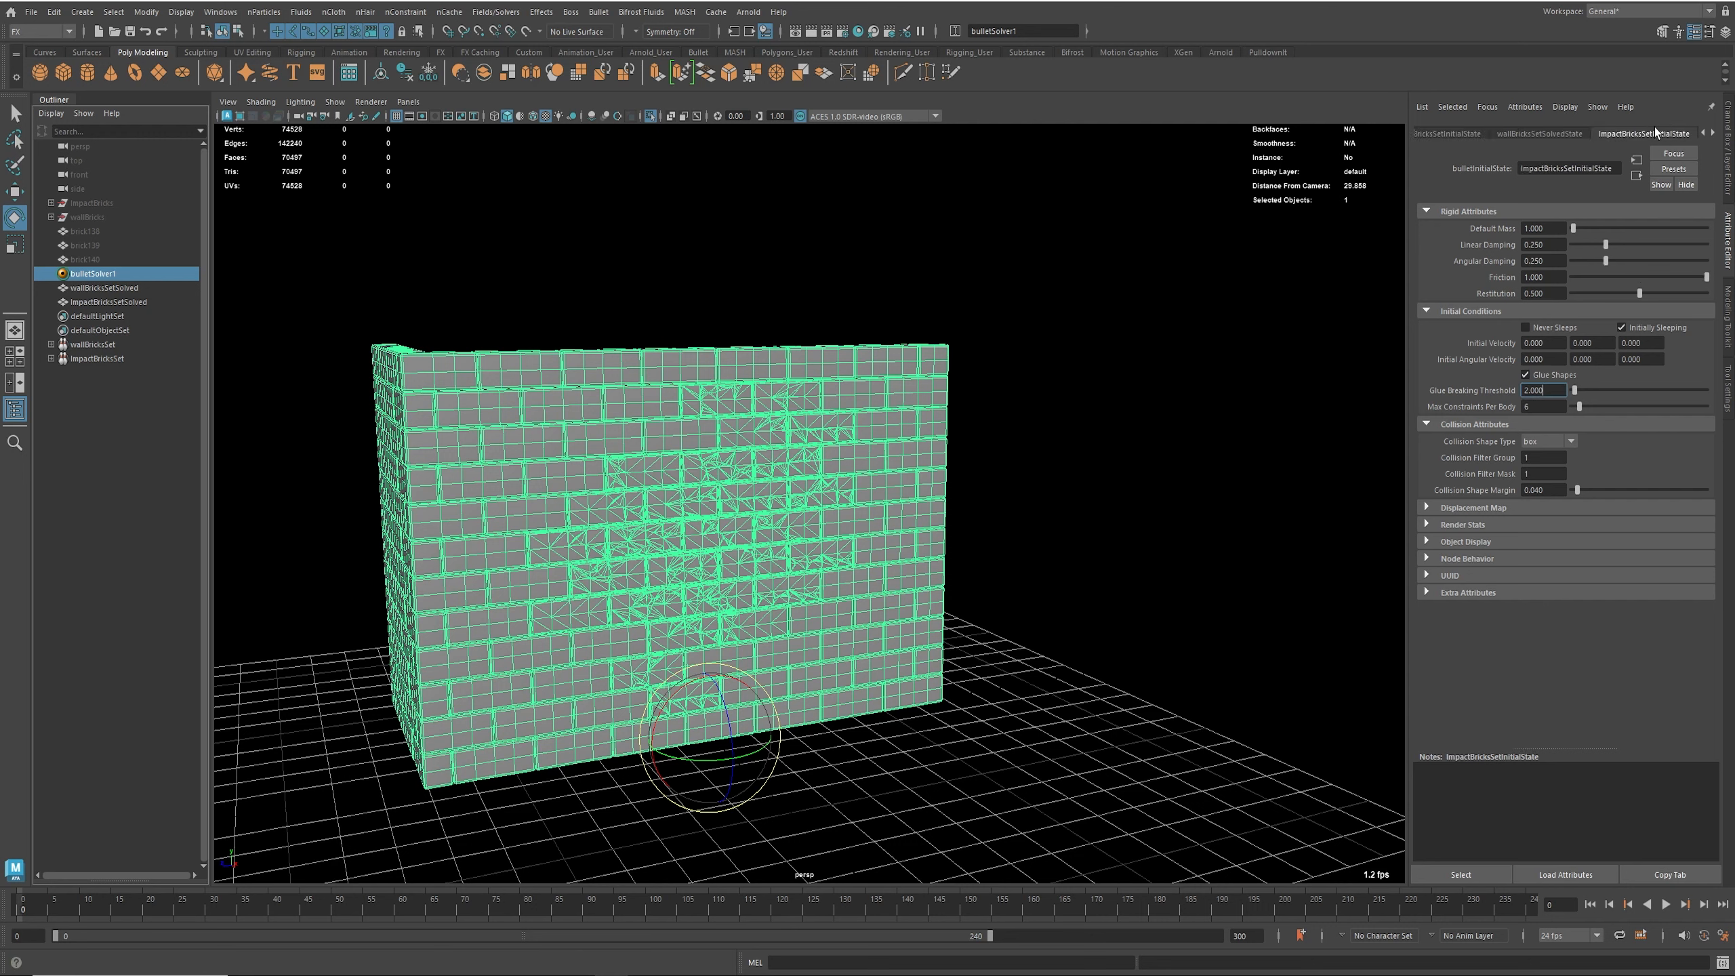
pyautogui.click(1550, 441)
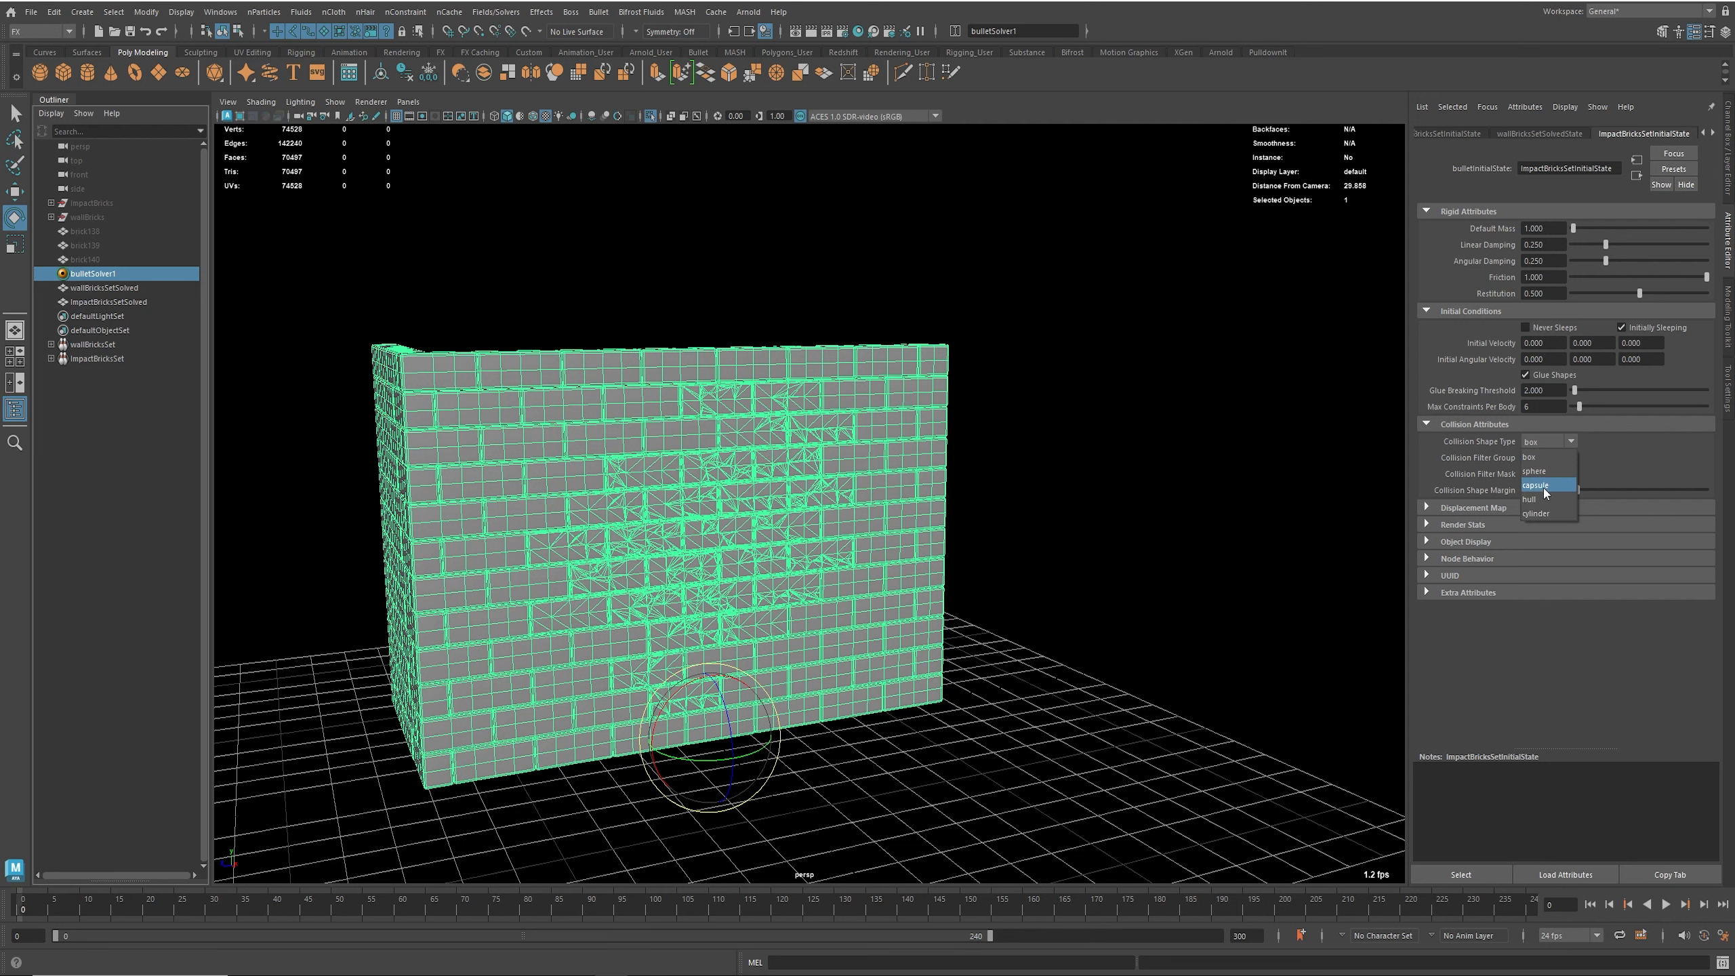
pyautogui.click(1541, 501)
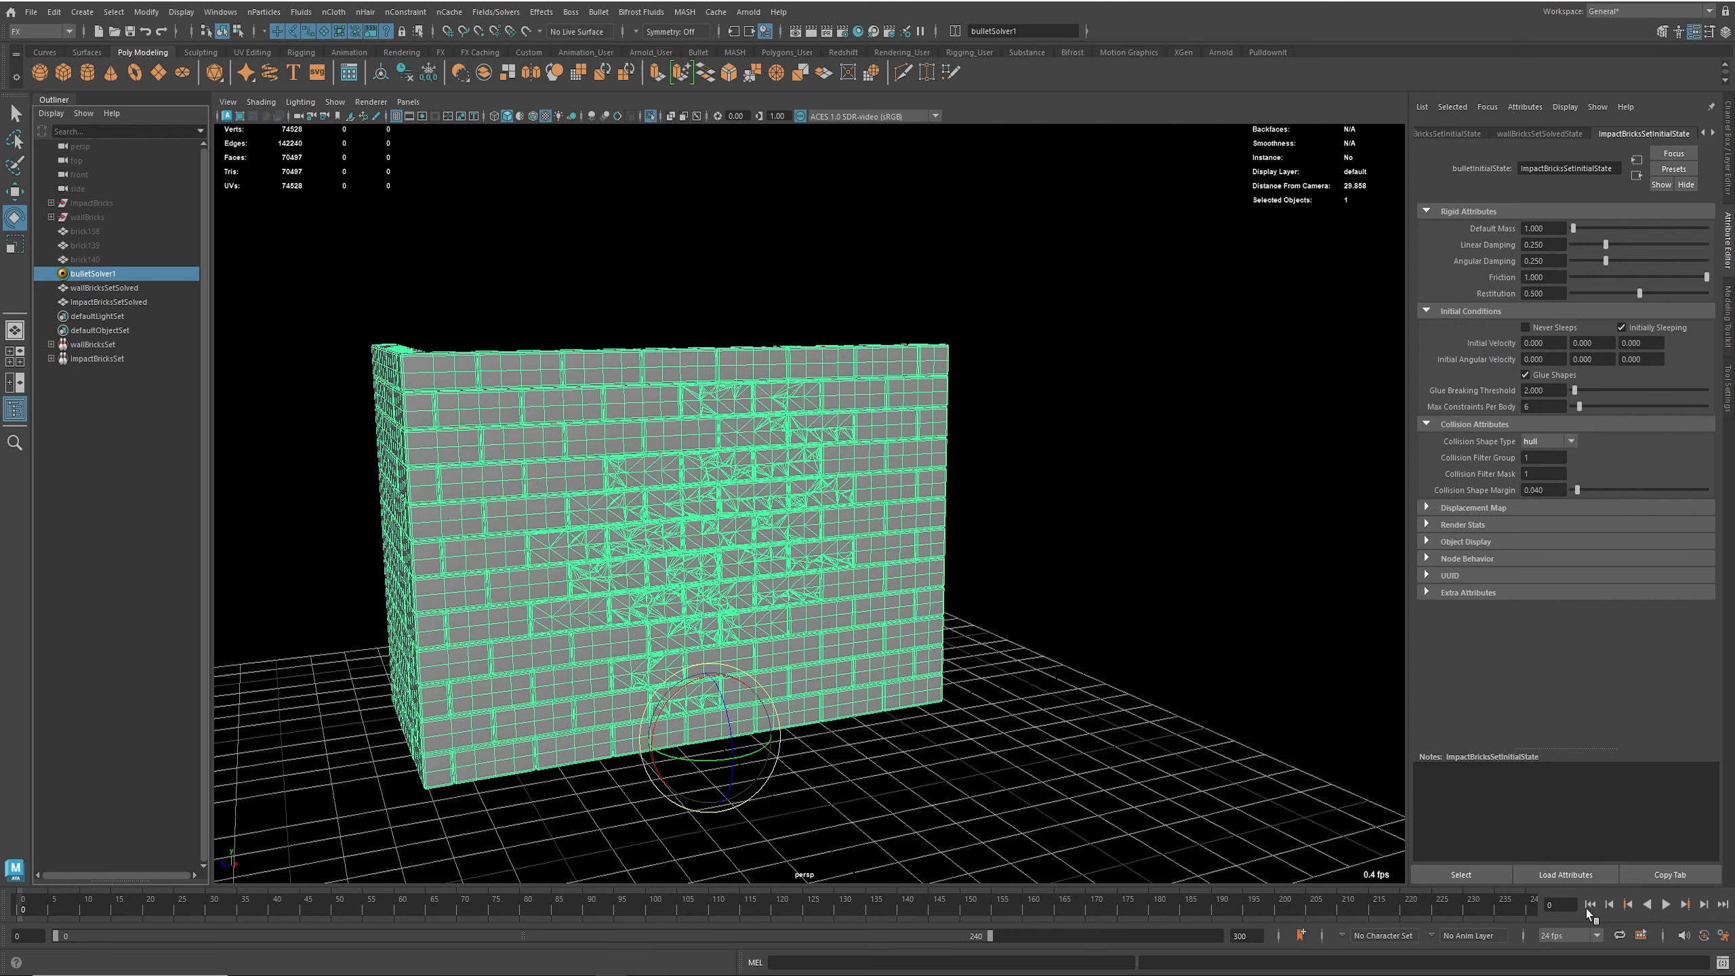
# Step: Clear the selection, play the simulation briefly to check the wall's stability, and return to the start frame
pyautogui.click(1283, 707)
pyautogui.click(1666, 903)
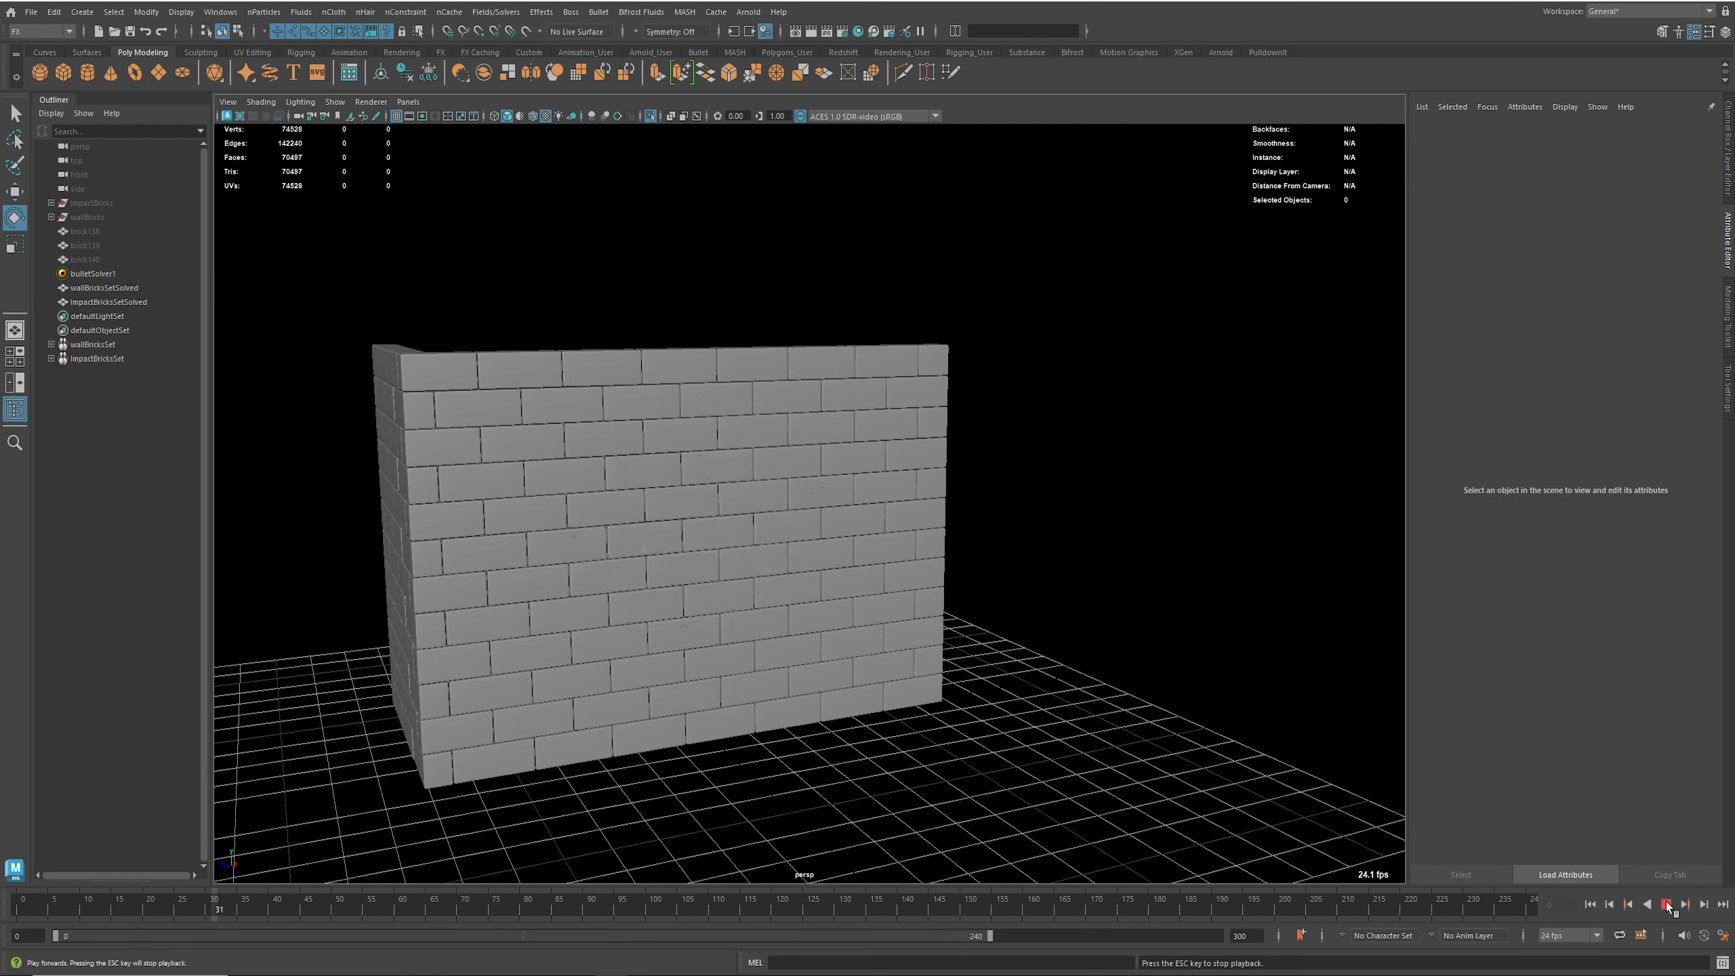
pyautogui.click(1666, 902)
pyautogui.click(1589, 904)
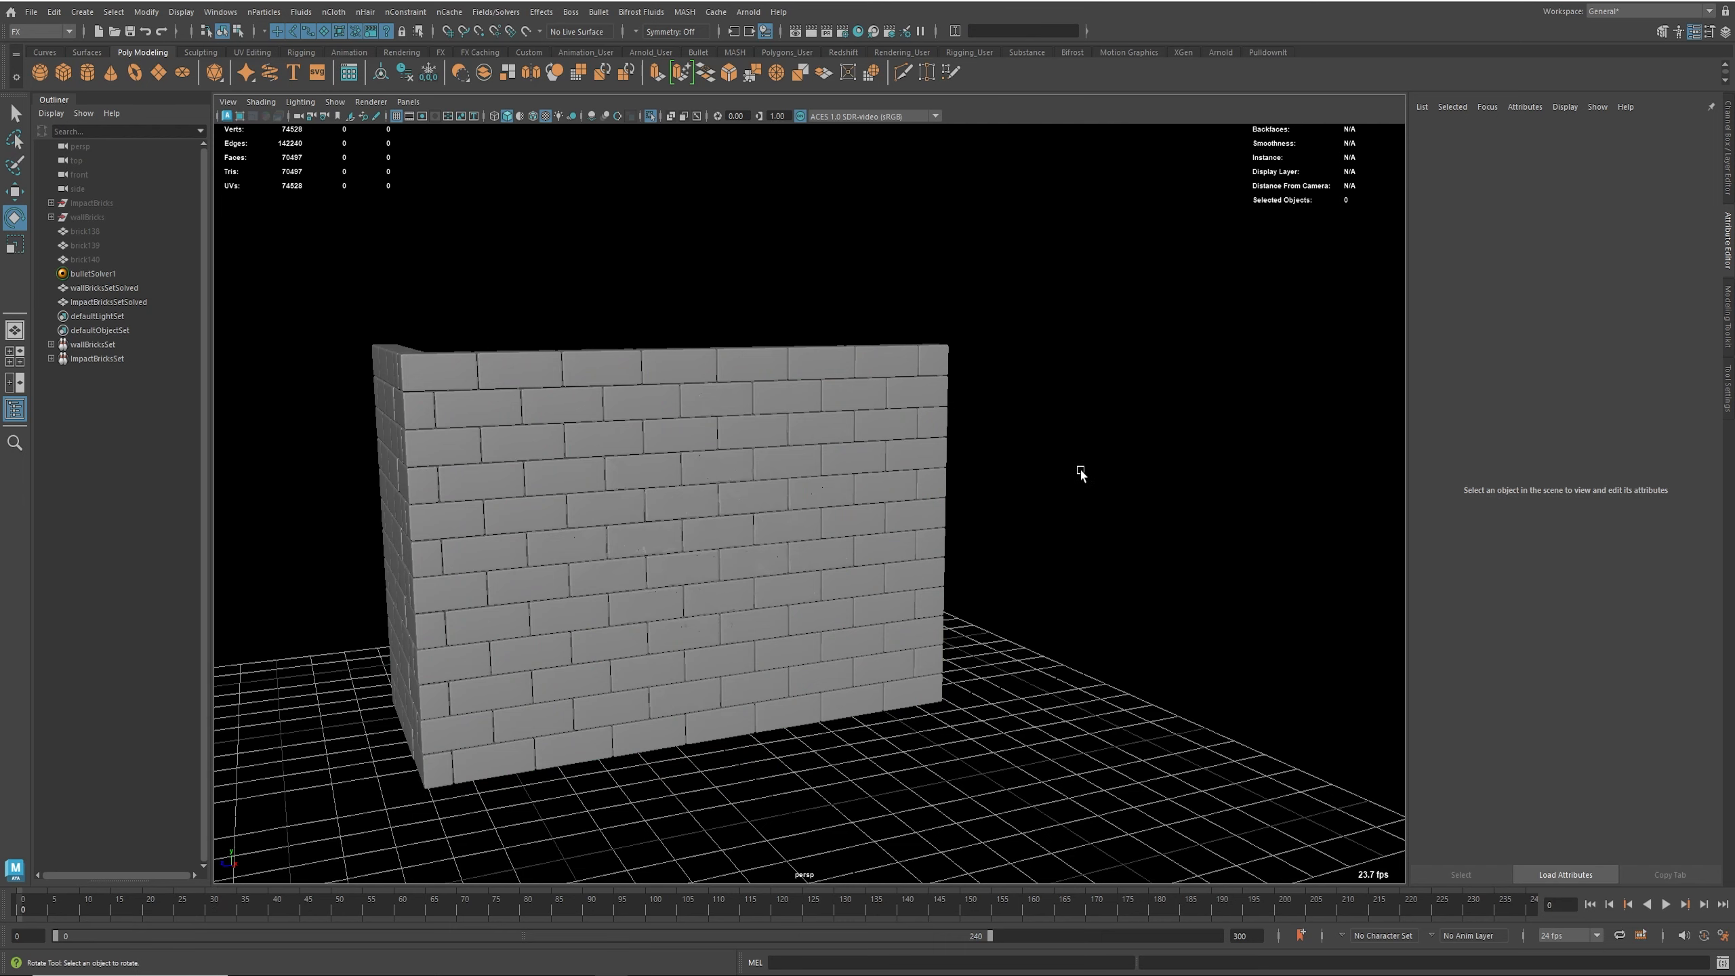
# Step: Create a platonic solid, place it at about X 11, Y 5.1 in front of the fractured bricks, and freeze its transformations
pyautogui.keyDown('alt'); pyautogui.moveTo(489, 383); pyautogui.dragTo(485, 476); pyautogui.keyUp('alt')
pyautogui.click(214, 72)
pyautogui.moveTo(852, 376)
pyautogui.keyDown('alt'); pyautogui.mouseDown()
pyautogui.moveTo(661, 456)
pyautogui.moveTo(615, 591)
pyautogui.moveTo(956, 584)
pyautogui.moveTo(857, 526)
pyautogui.mouseUp(); pyautogui.keyUp('alt')
pyautogui.hotkey('alt', '5')
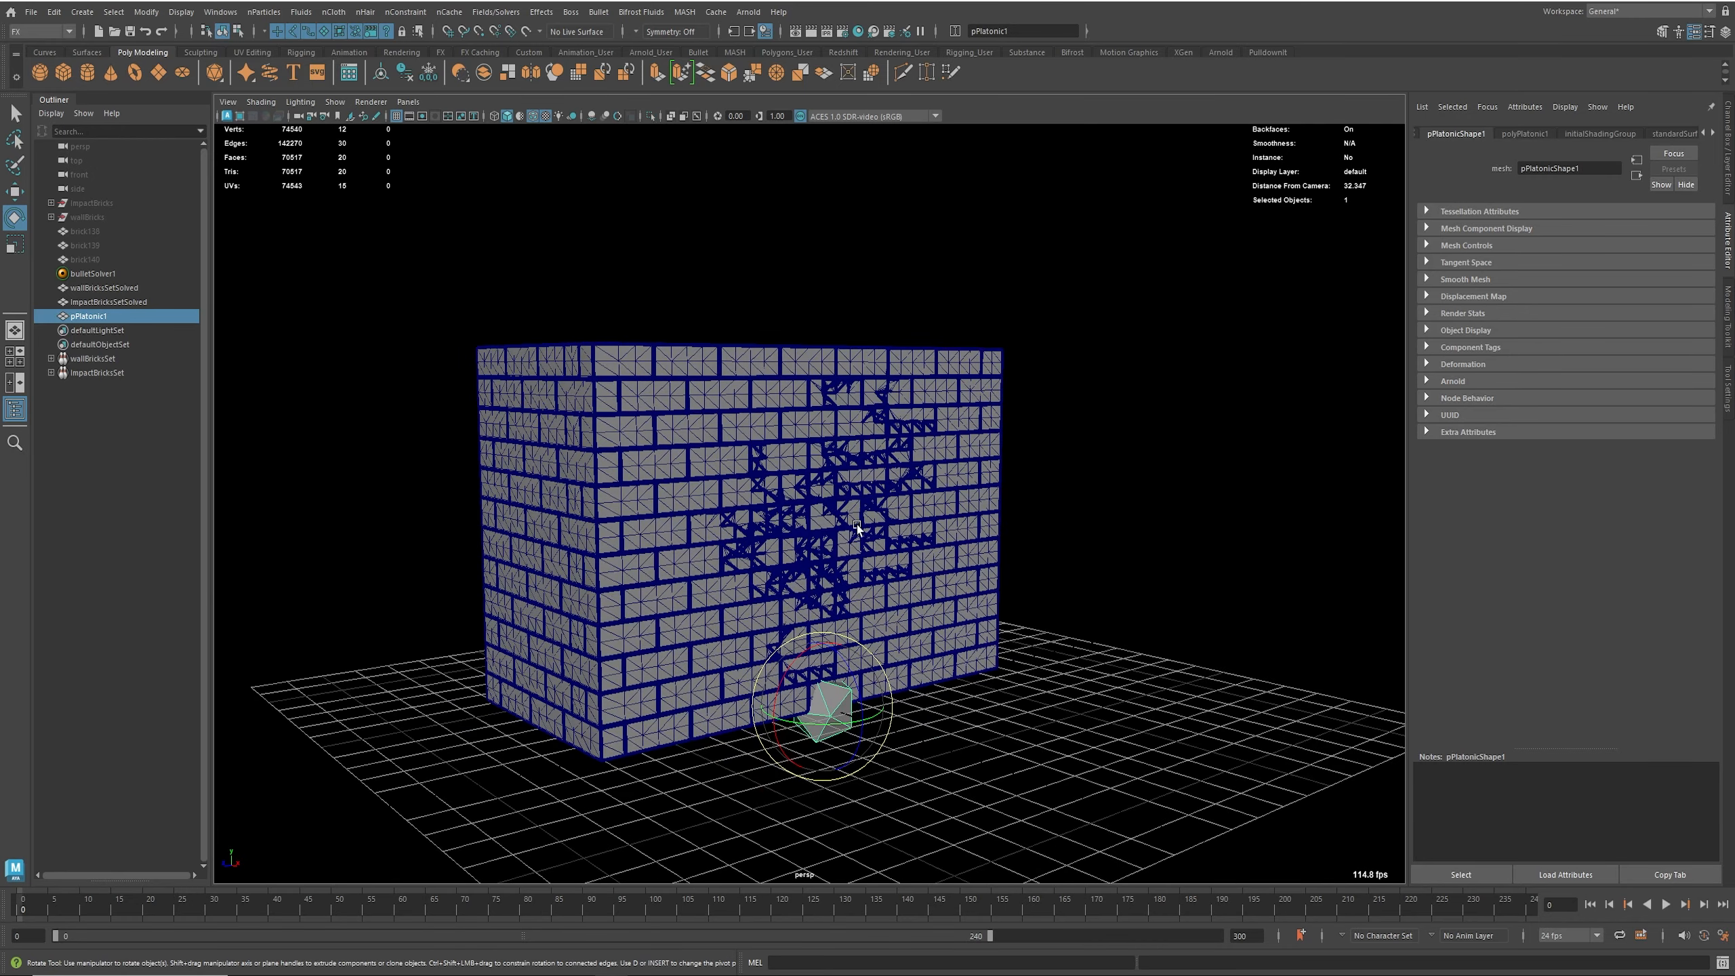
pyautogui.press('w')
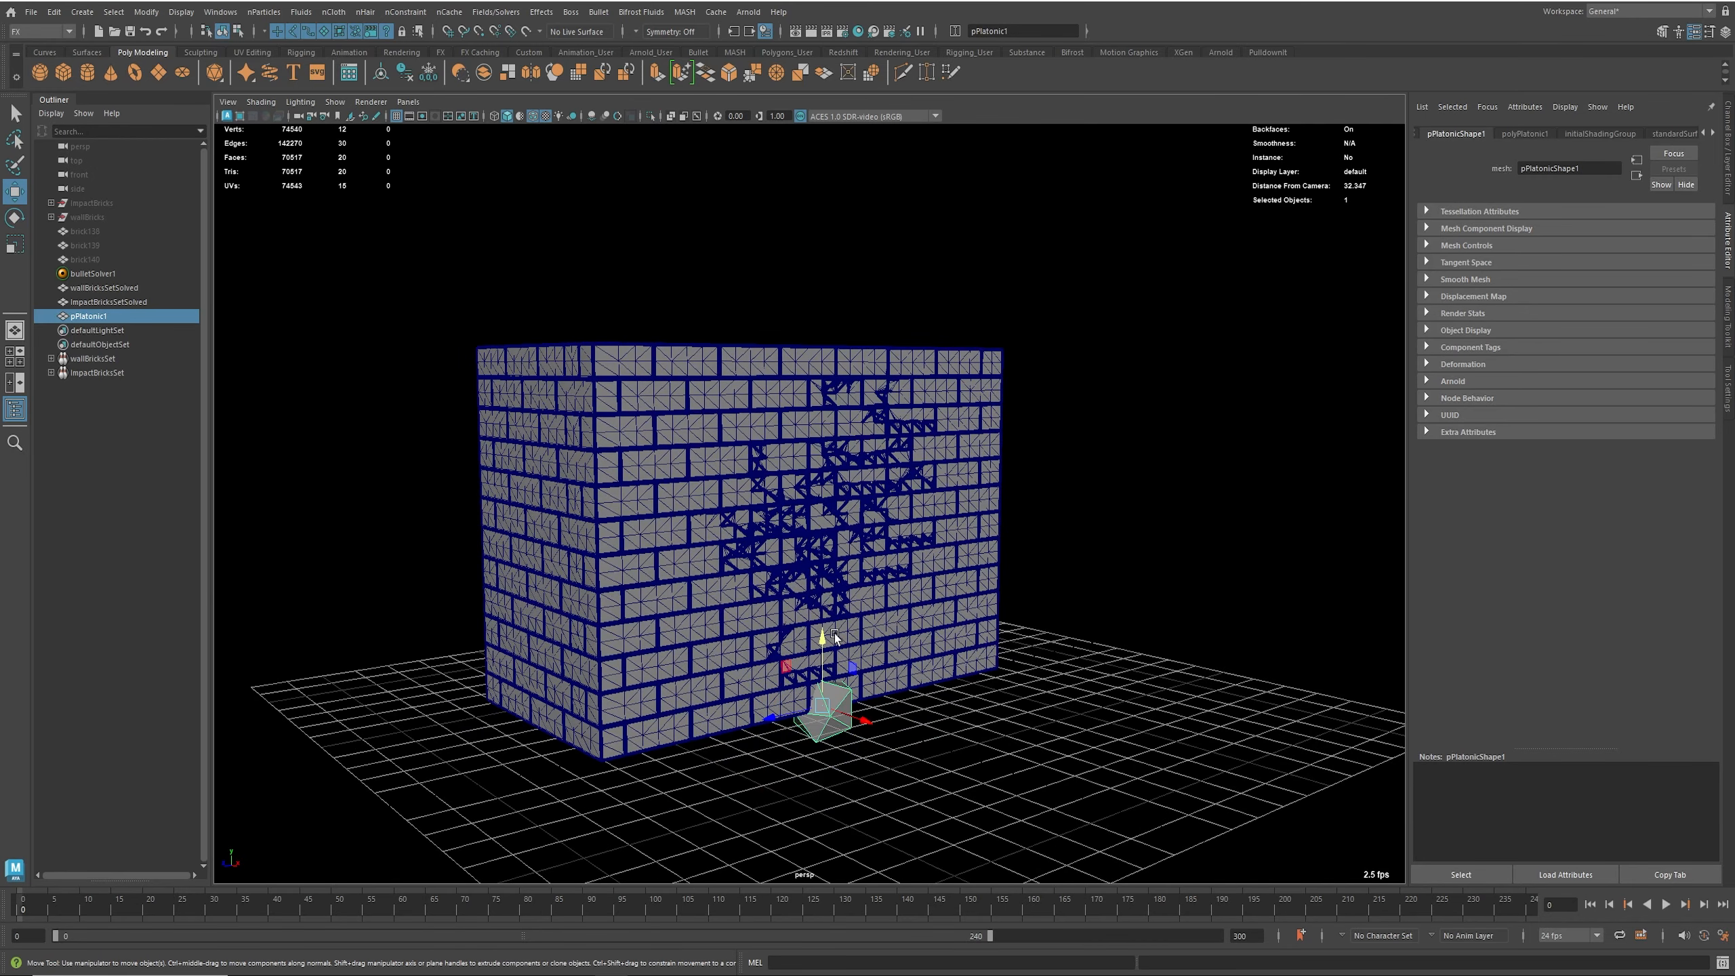
pyautogui.moveTo(821, 636); pyautogui.dragTo(1145, 536)
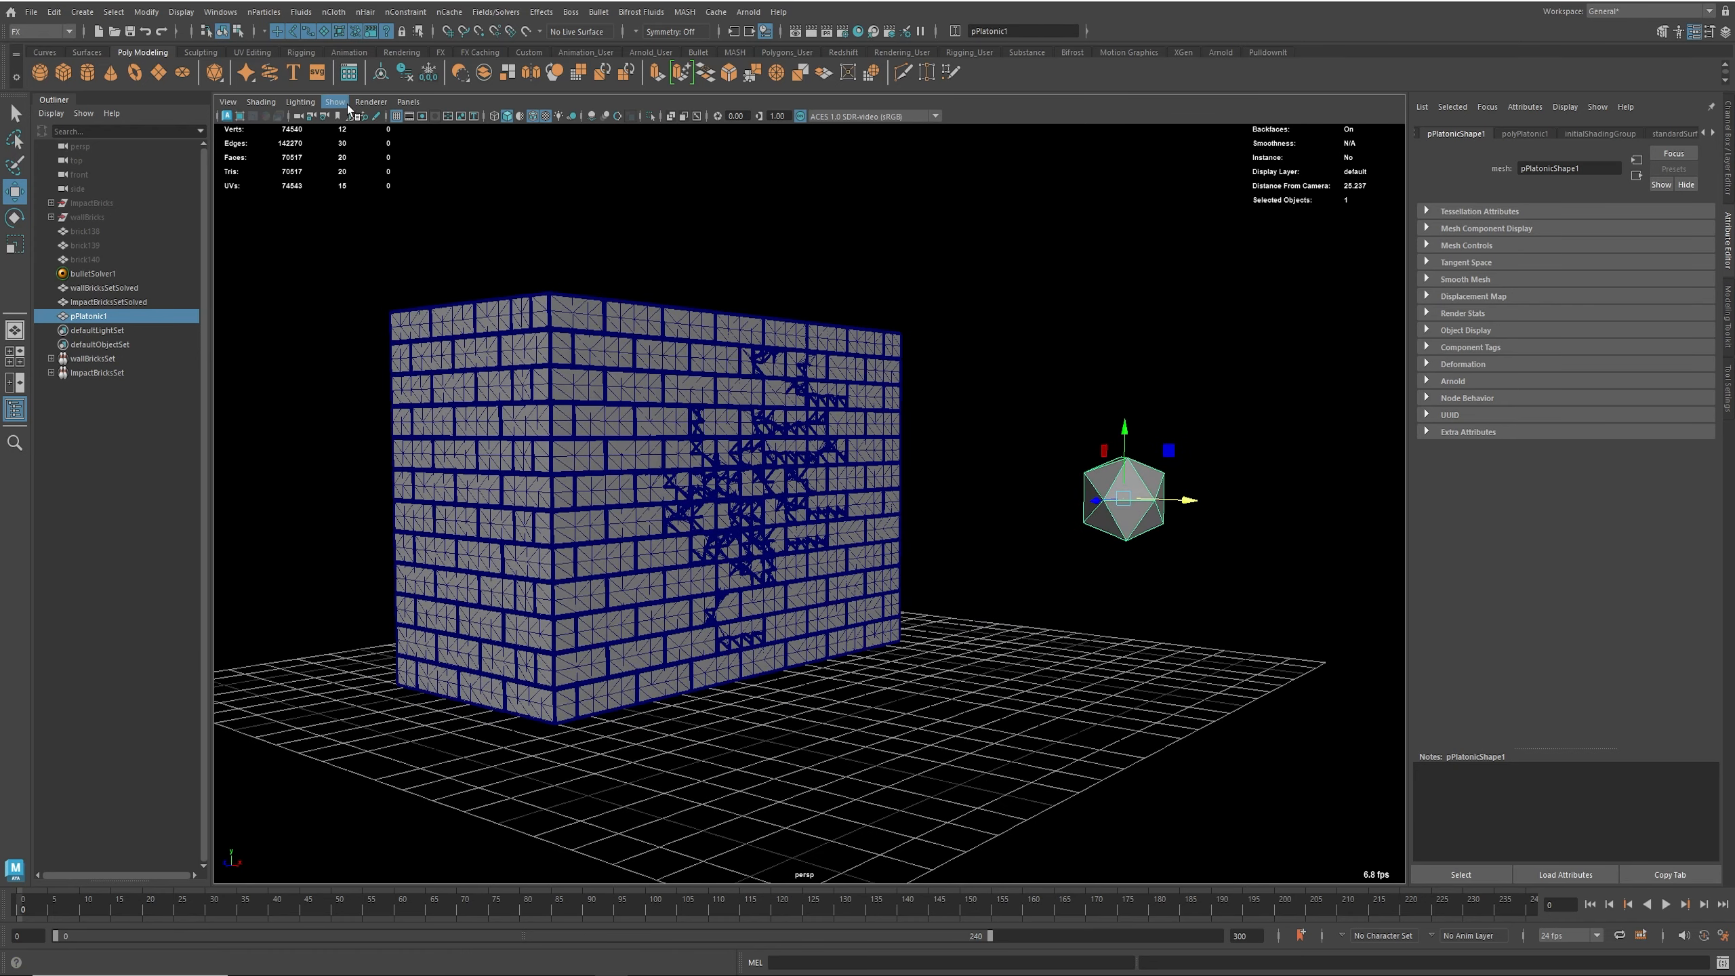
pyautogui.click(404, 72)
pyautogui.click(429, 74)
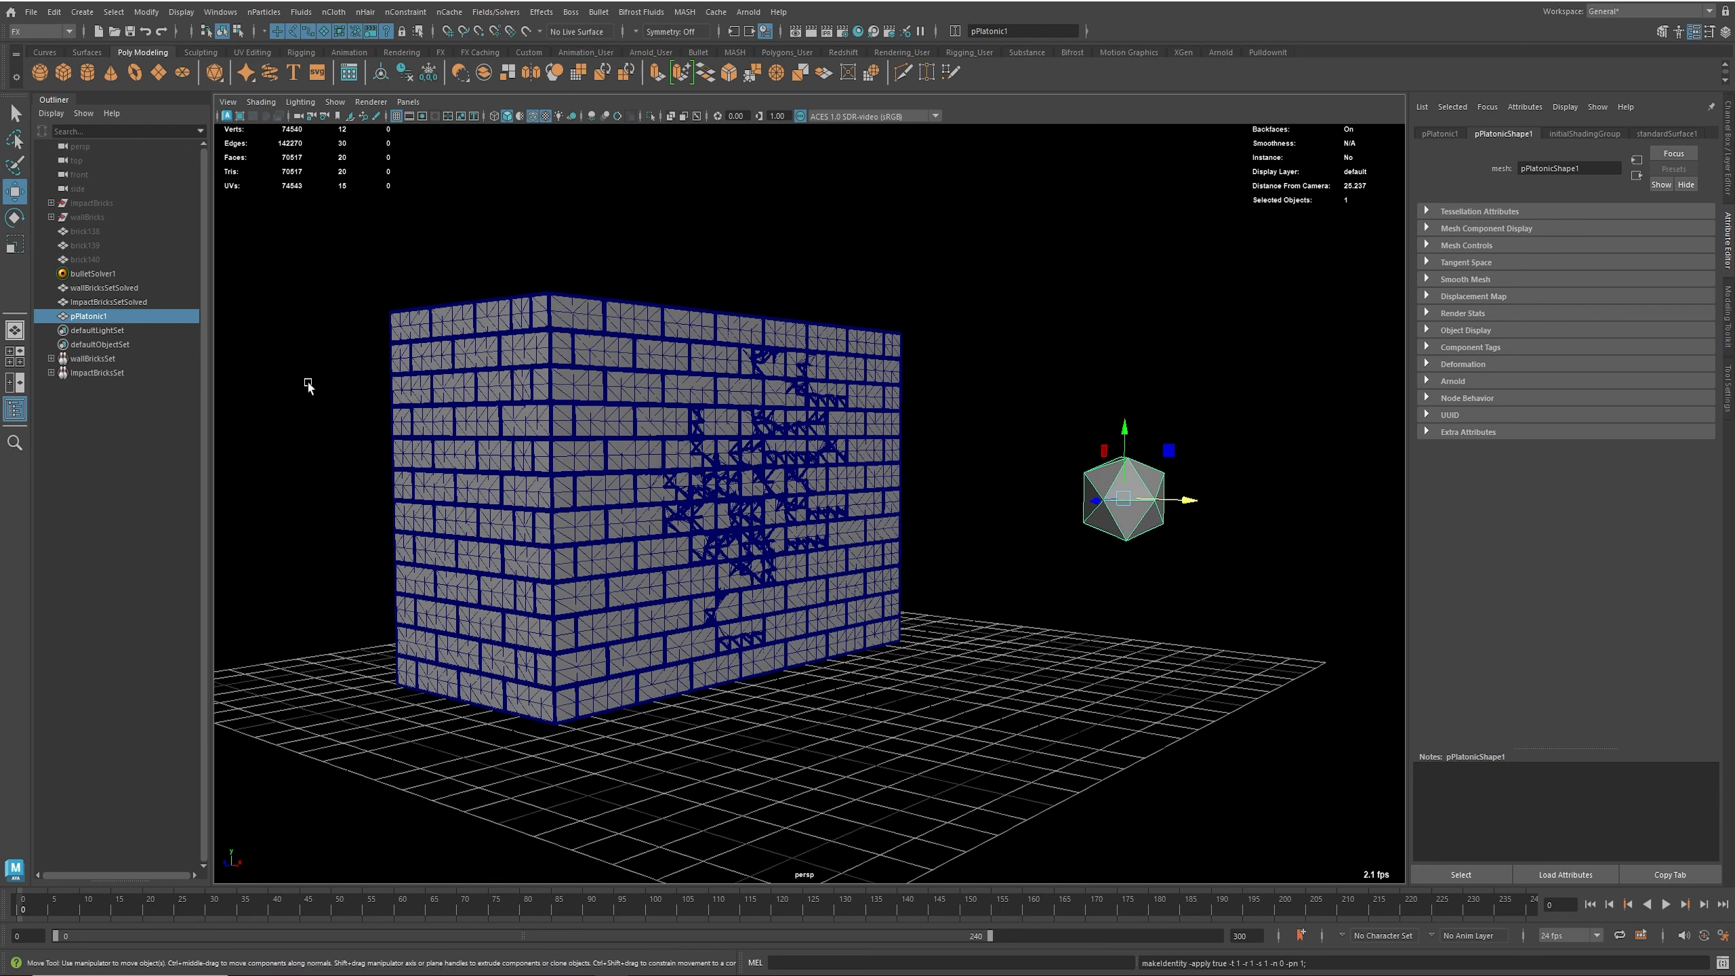
# Step: Display the Bullet solver's collision shapes, inspect the ground plane and bricks from several angles, and turn the display off again
pyautogui.click(102, 272)
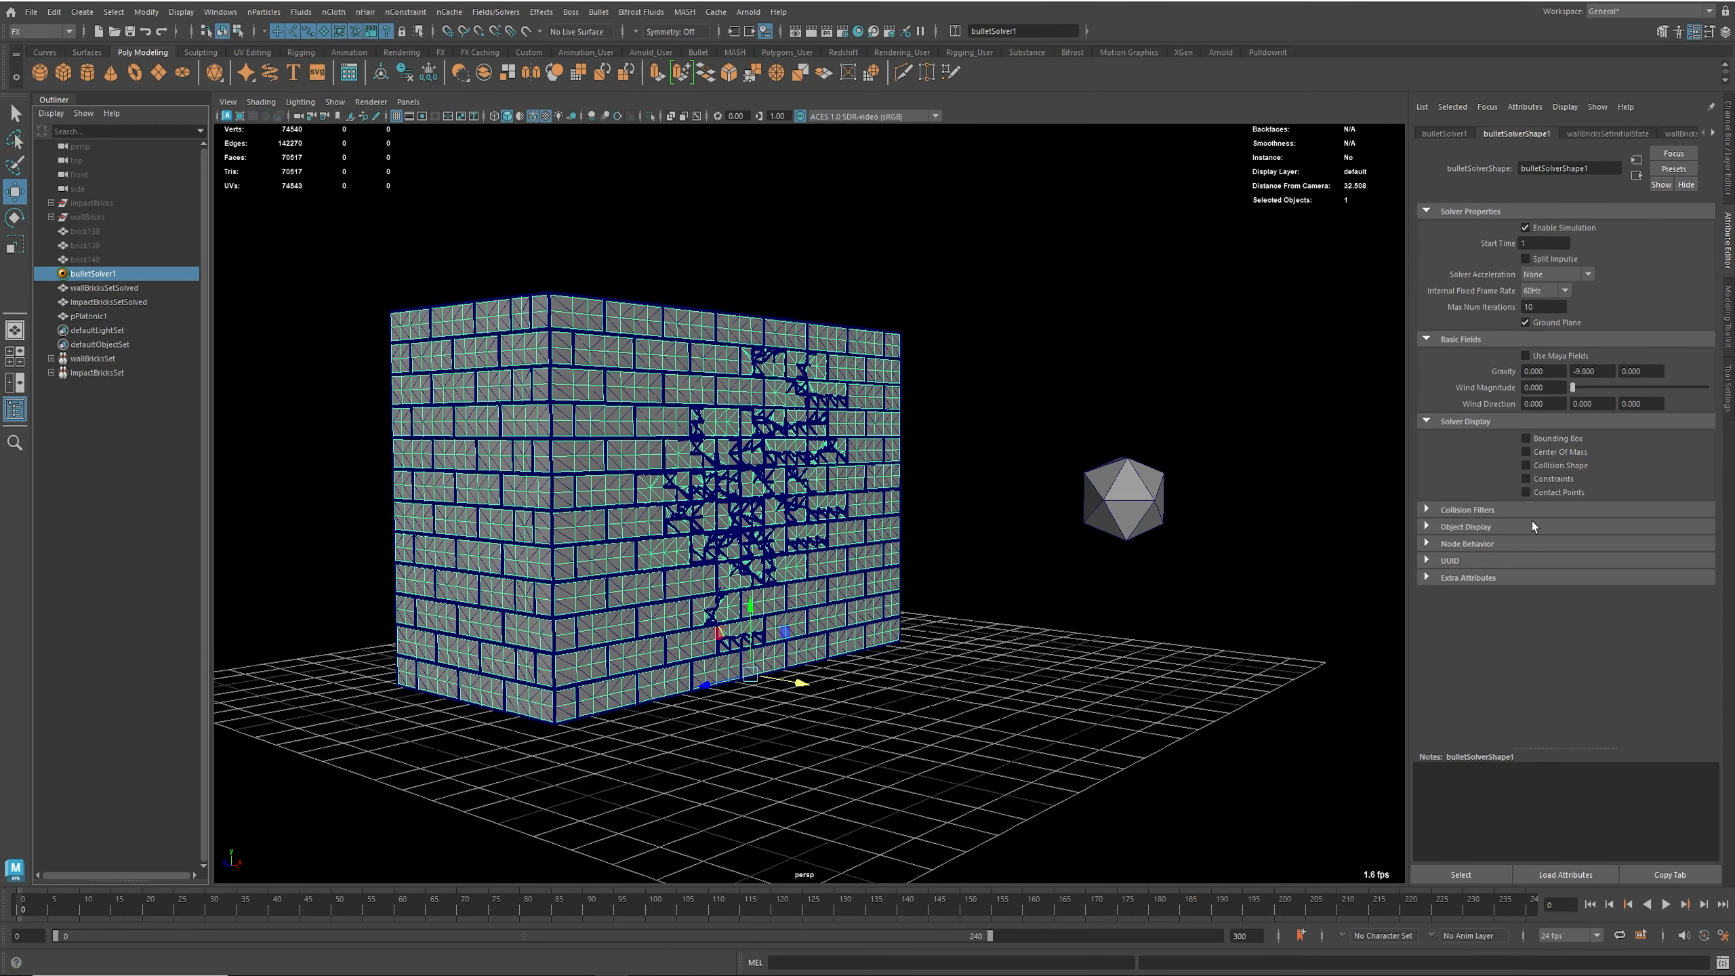
pyautogui.click(1534, 467)
pyautogui.keyDown('alt'); pyautogui.moveTo(1103, 581); pyautogui.dragTo(523, 533); pyautogui.keyUp('alt')
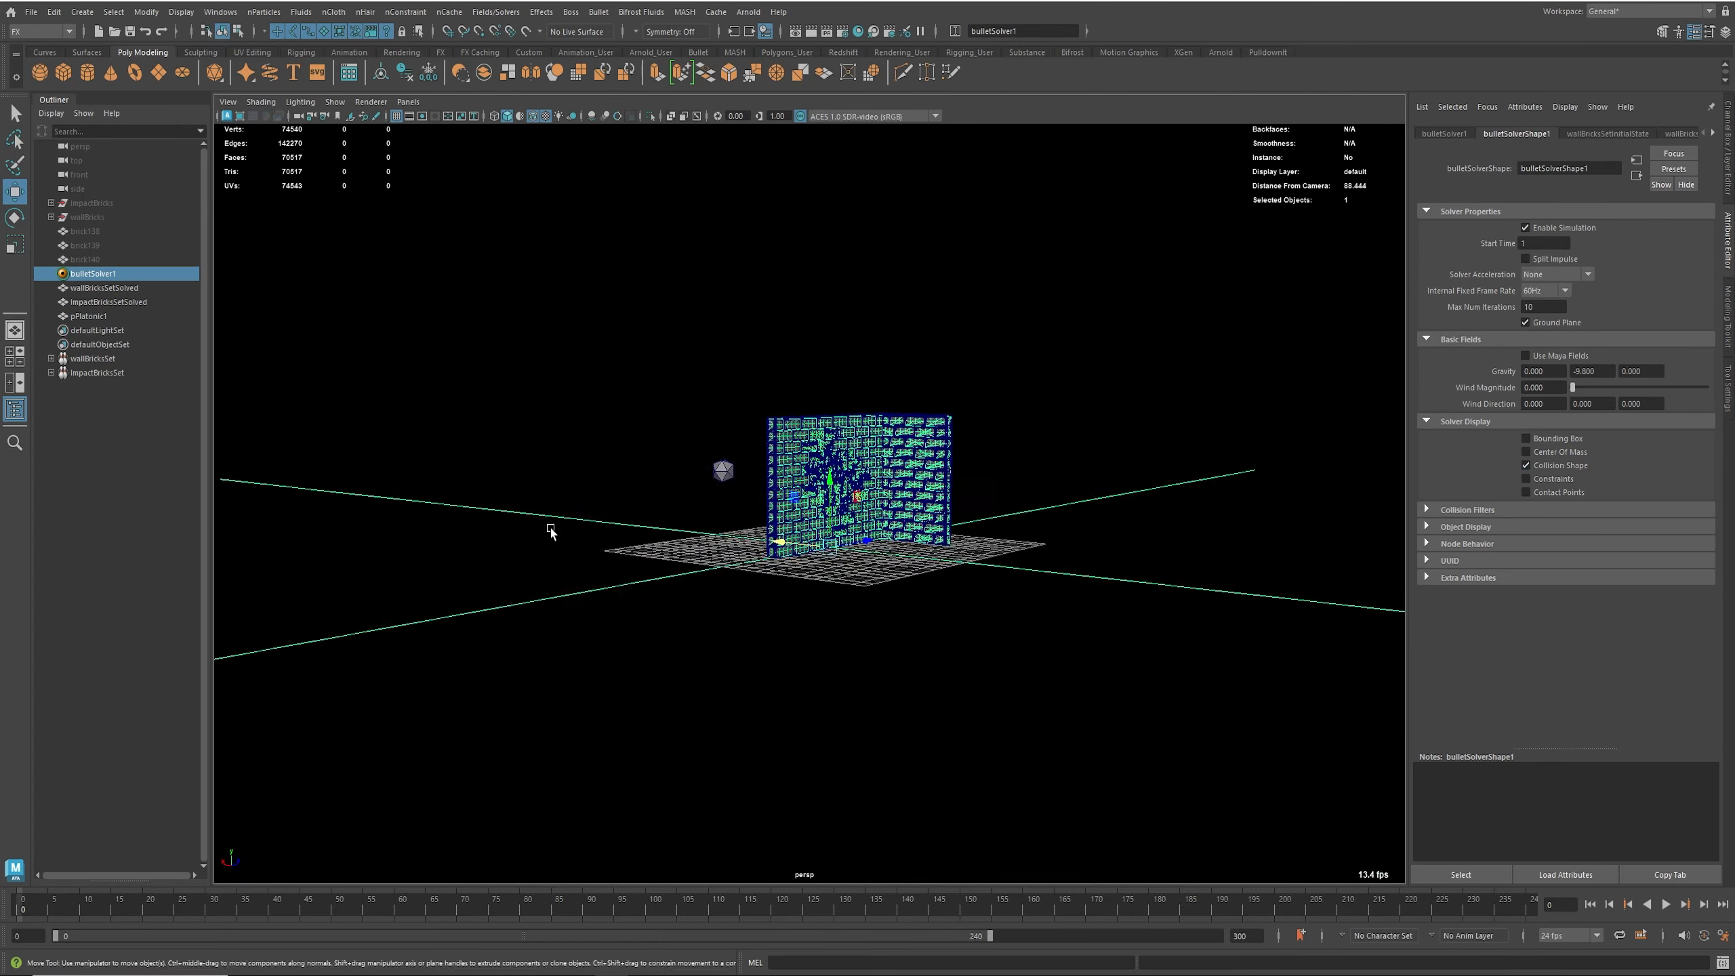
pyautogui.keyDown('alt'); pyautogui.moveTo(522, 534); pyautogui.dragTo(1367, 568, button='right'); pyautogui.keyUp('alt')
pyautogui.keyDown('alt'); pyautogui.moveTo(1066, 483); pyautogui.dragTo(1006, 482); pyautogui.keyUp('alt')
pyautogui.keyDown('alt'); pyautogui.moveTo(1214, 550); pyautogui.dragTo(1476, 547); pyautogui.keyUp('alt')
pyautogui.keyDown('alt'); pyautogui.moveTo(1193, 555); pyautogui.dragTo(806, 512, button='right'); pyautogui.keyUp('alt')
pyautogui.keyDown('alt'); pyautogui.moveTo(806, 512); pyautogui.dragTo(923, 519); pyautogui.keyUp('alt')
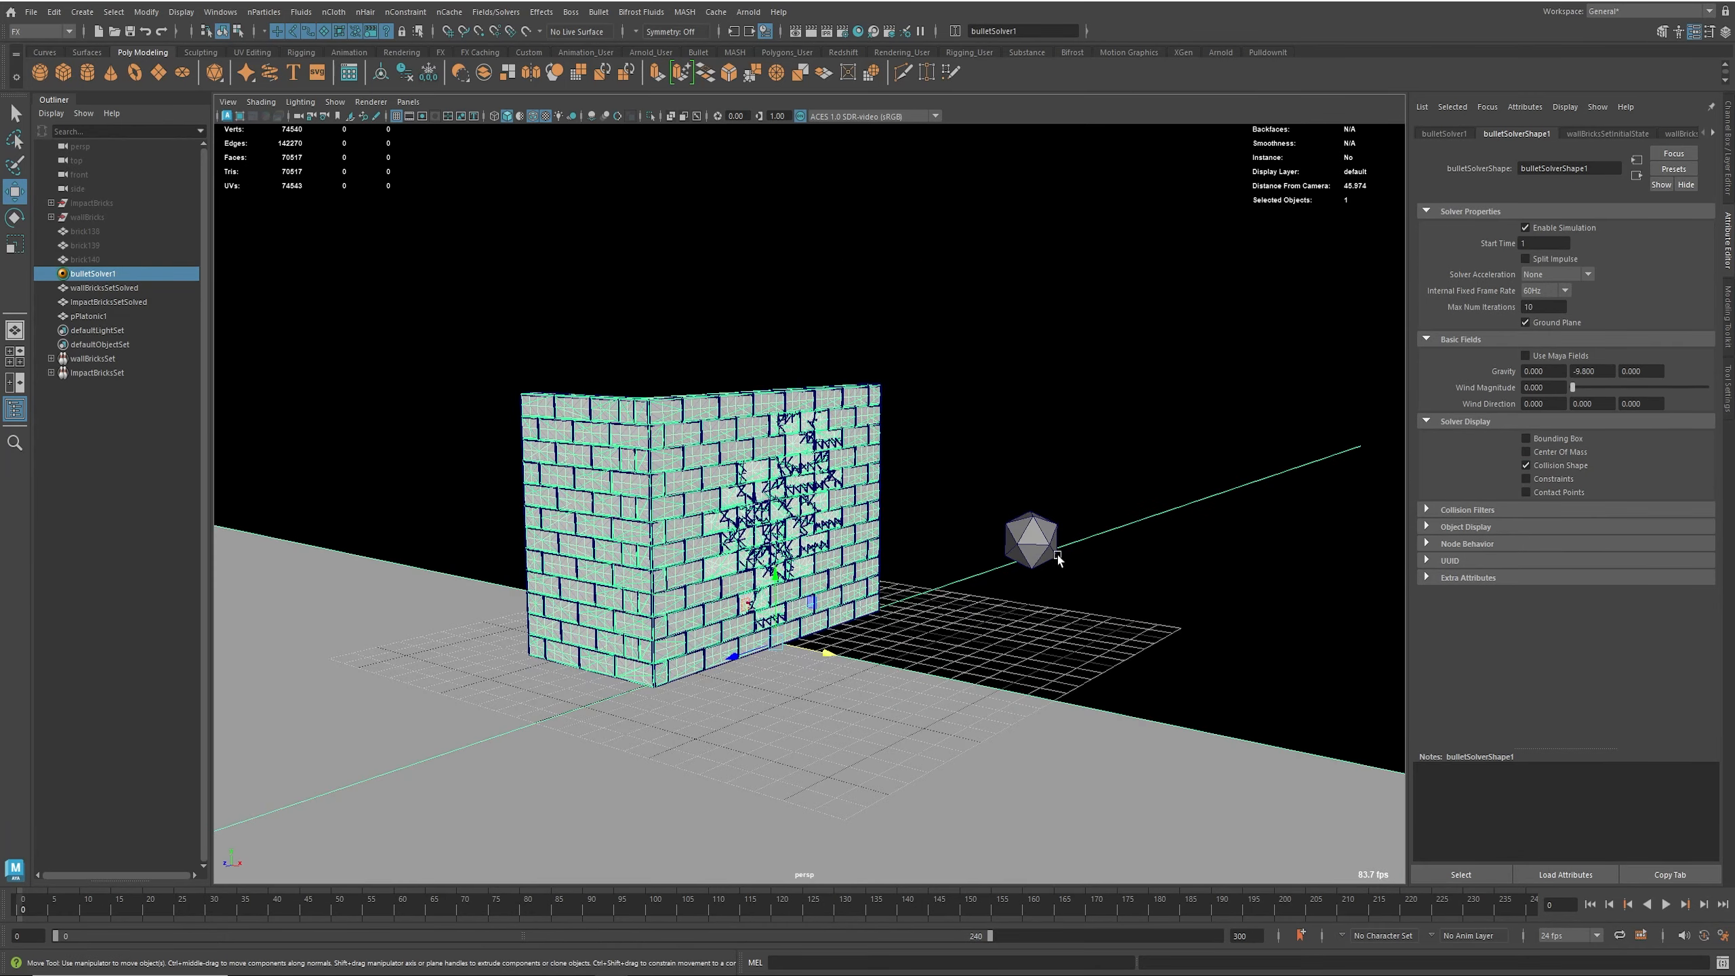
pyautogui.click(1530, 466)
# Step: Enlarge the platonic solid slightly, freeze its transformations, and make it an active Bullet rigid body
pyautogui.click(1051, 530)
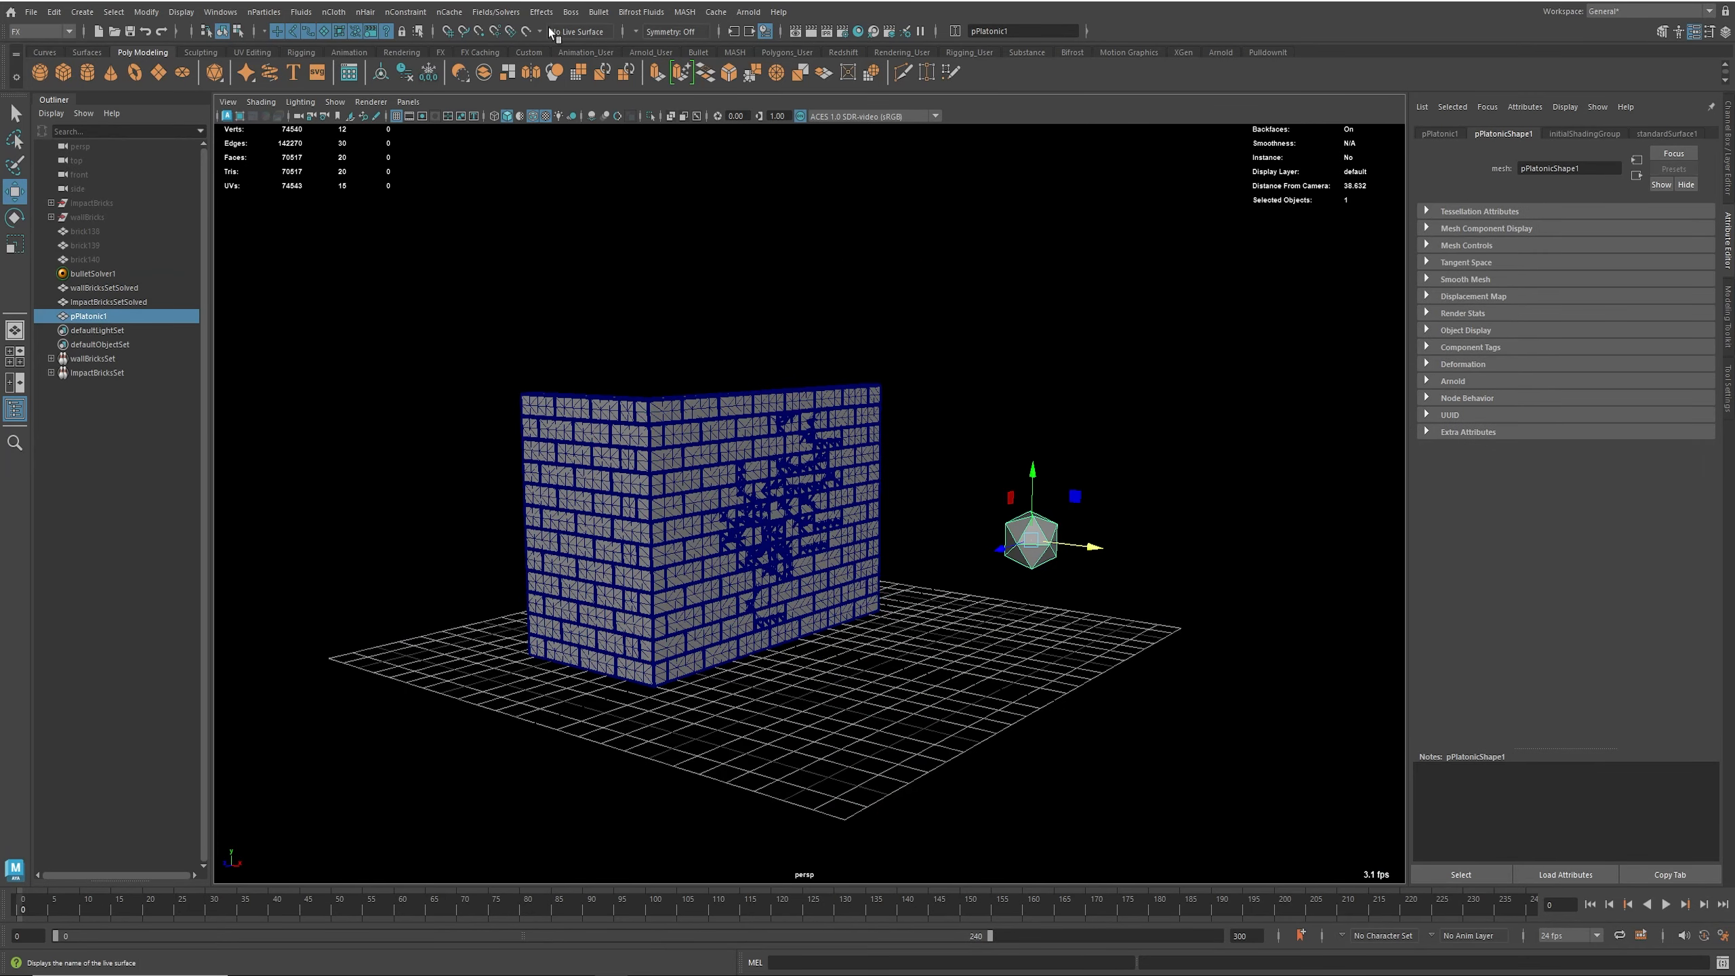
pyautogui.keyDown('alt'); pyautogui.moveTo(1051, 530); pyautogui.dragTo(1107, 522); pyautogui.keyUp('alt')
pyautogui.press('r')
pyautogui.click(428, 72)
pyautogui.keyDown('alt'); pyautogui.moveTo(1041, 468); pyautogui.dragTo(1096, 452); pyautogui.keyUp('alt')
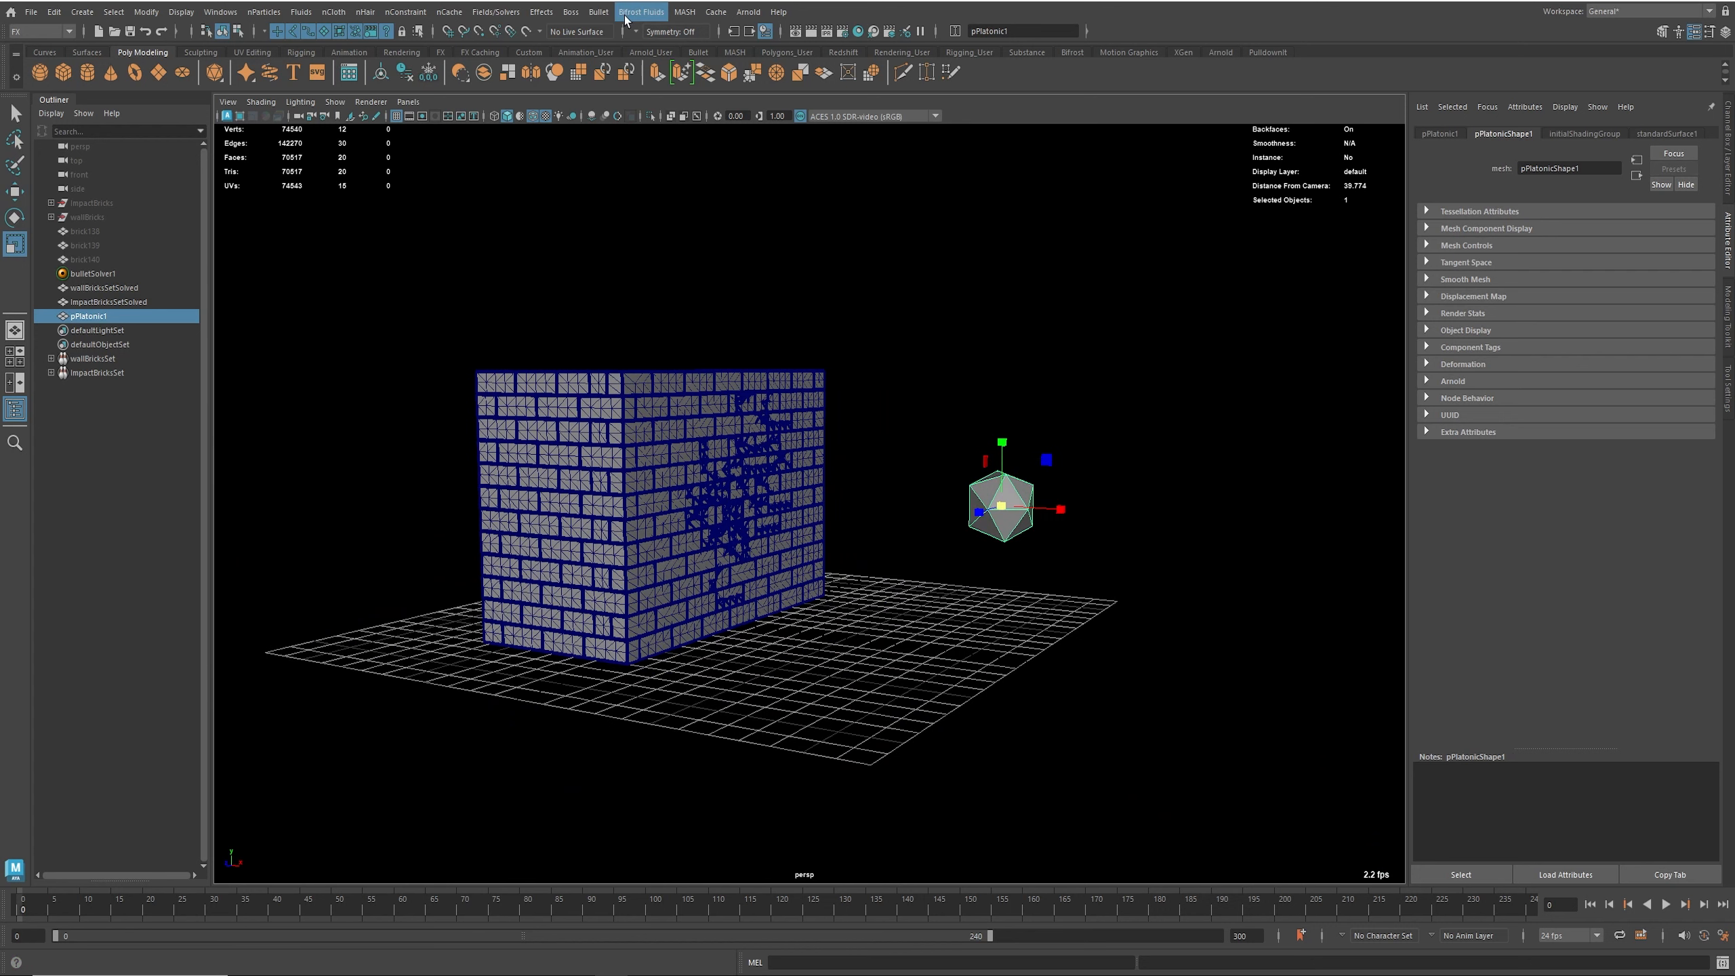
pyautogui.click(599, 12)
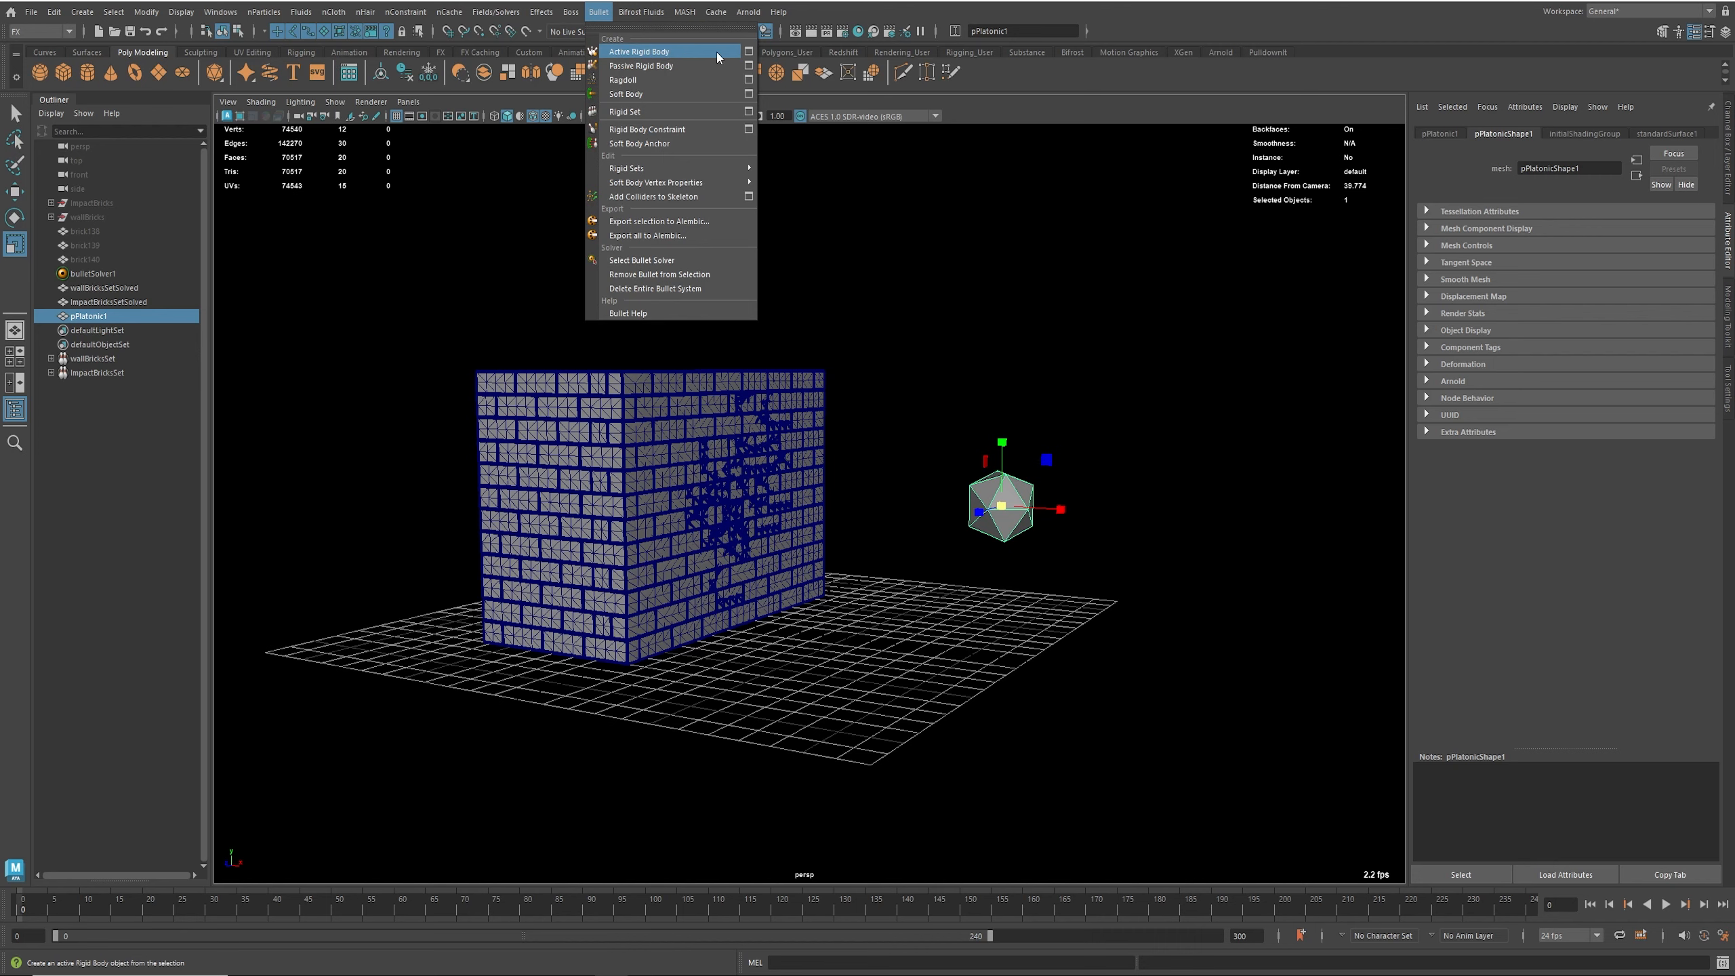
pyautogui.click(679, 52)
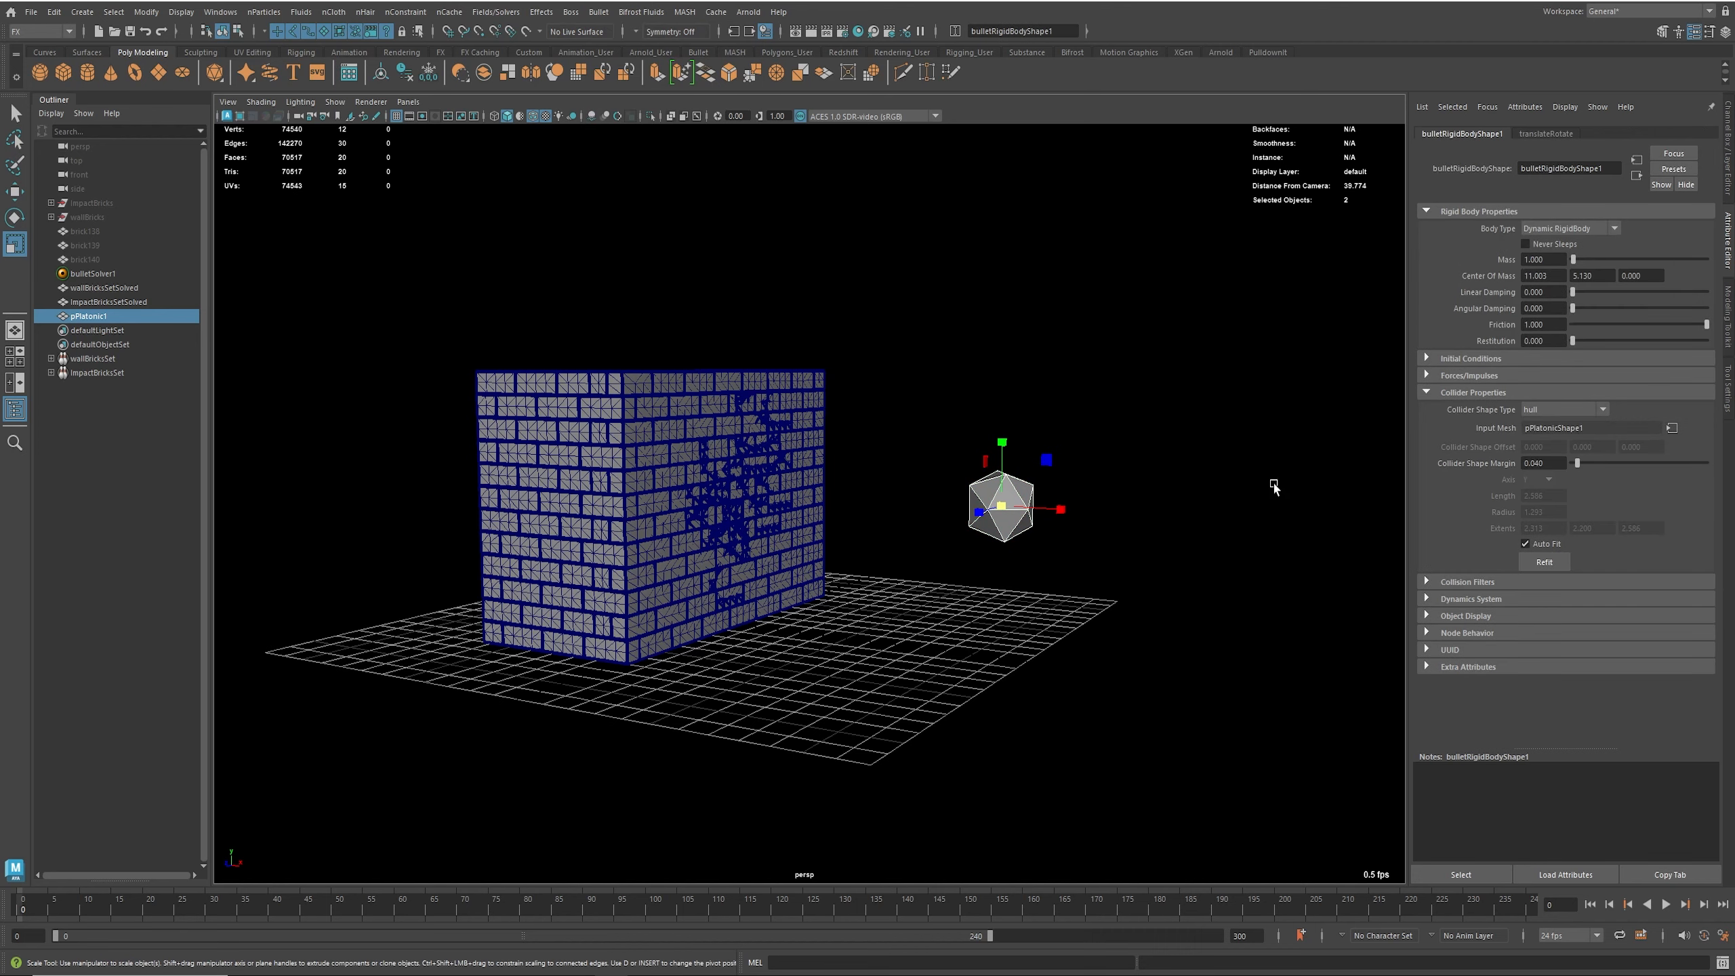
# Step: Play the simulation briefly to test the platonic solid's fall, and return to the start frame
pyautogui.keyDown('alt'); pyautogui.moveTo(1245, 484); pyautogui.dragTo(1143, 475, button='middle'); pyautogui.keyUp('alt')
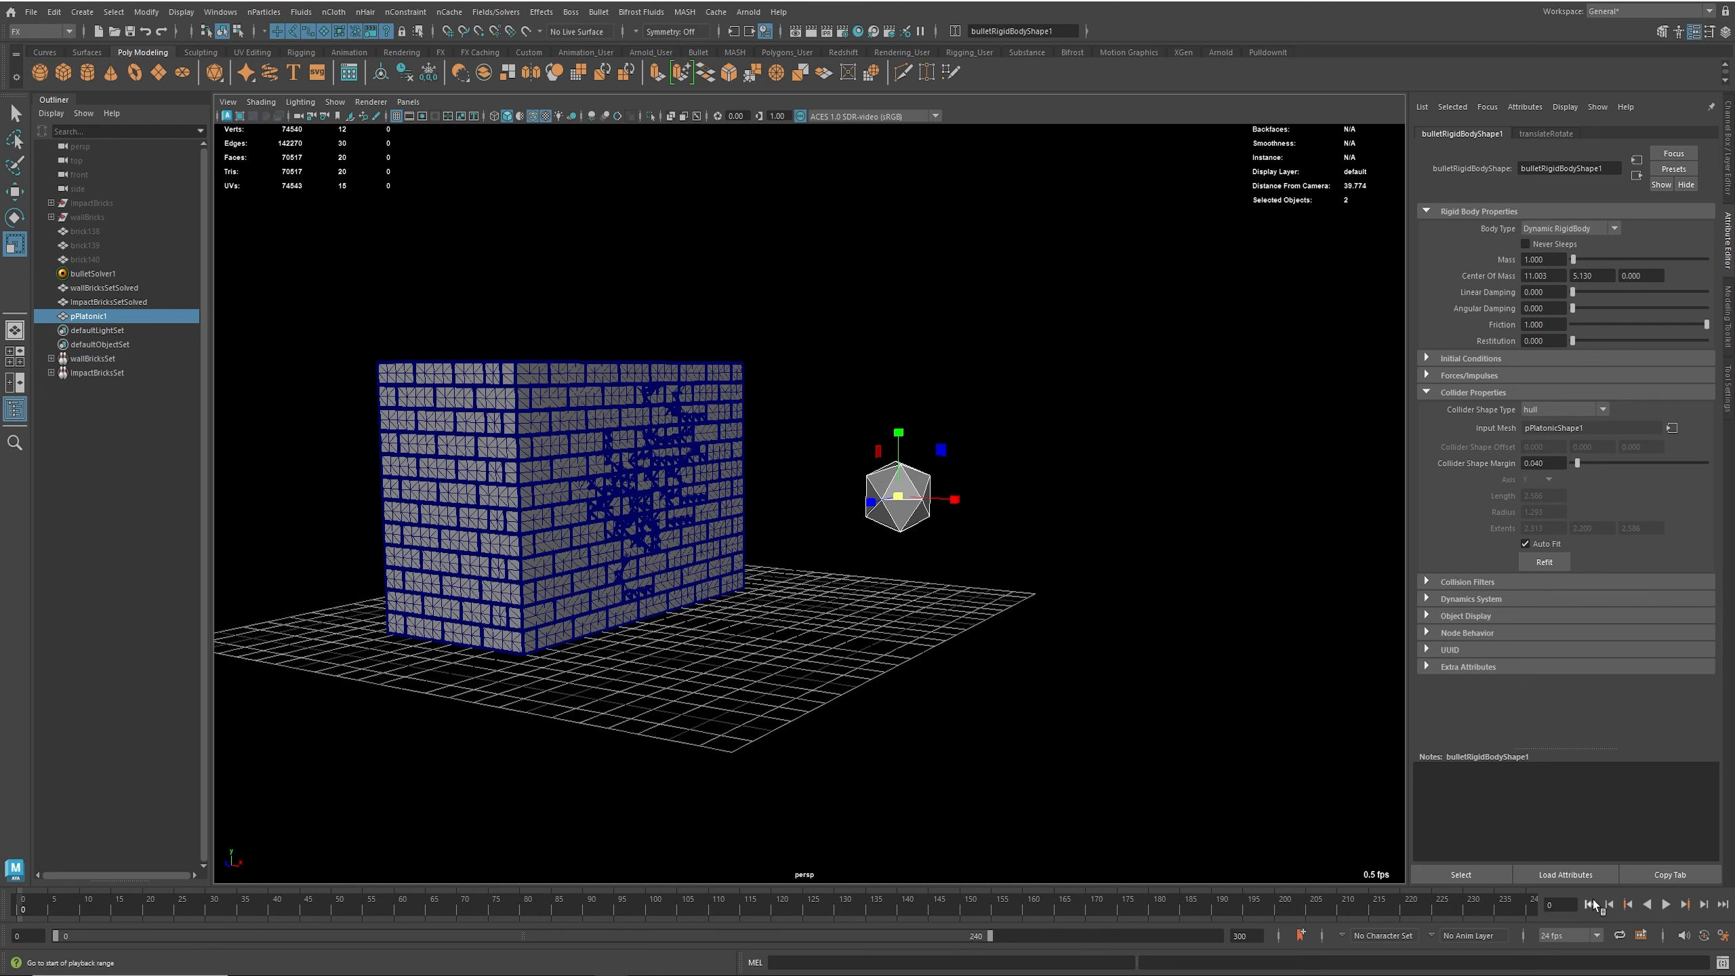
pyautogui.click(1667, 904)
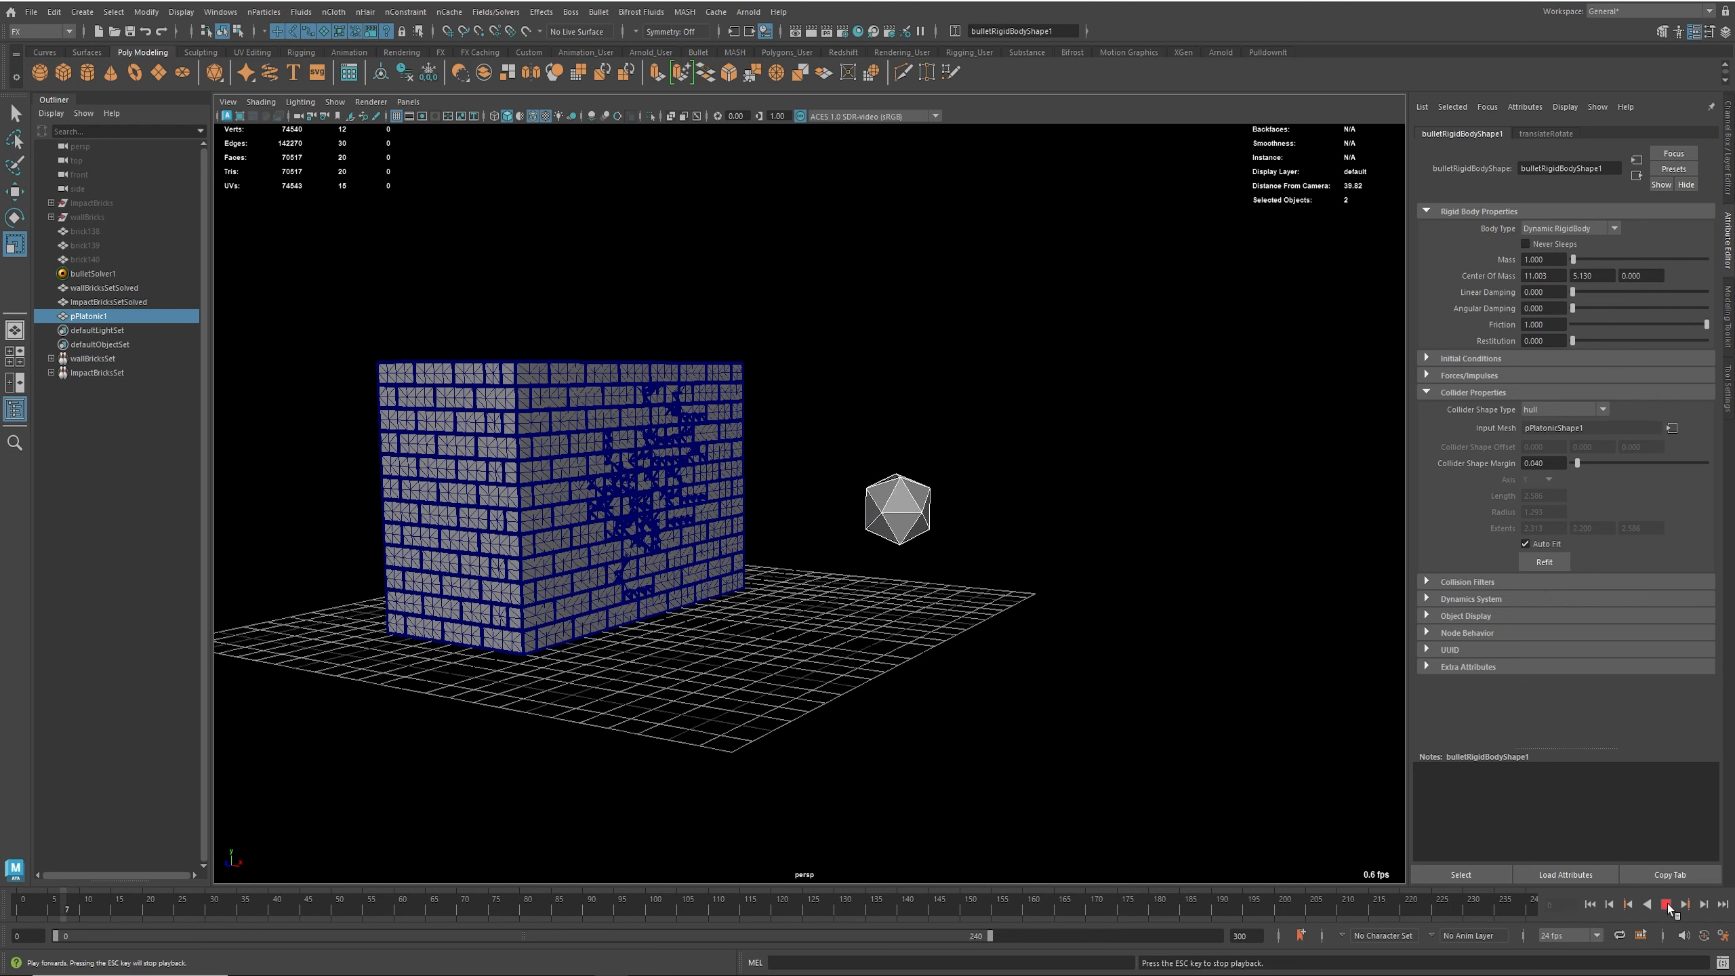
pyautogui.click(1667, 905)
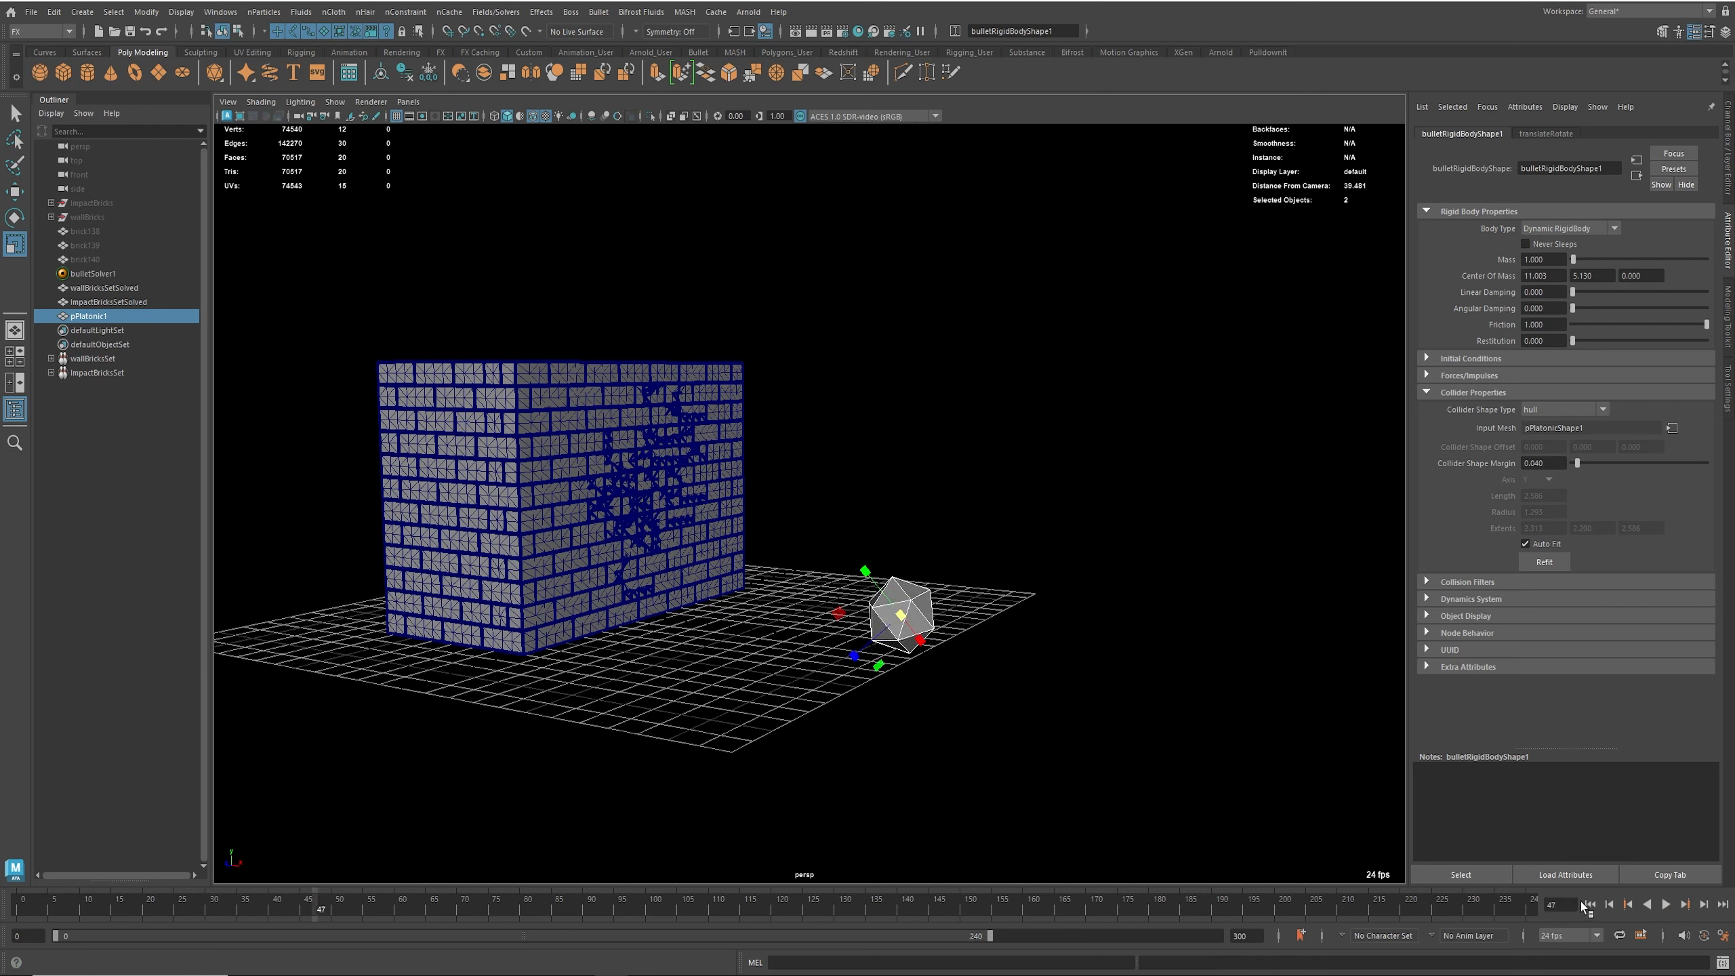
pyautogui.click(1588, 903)
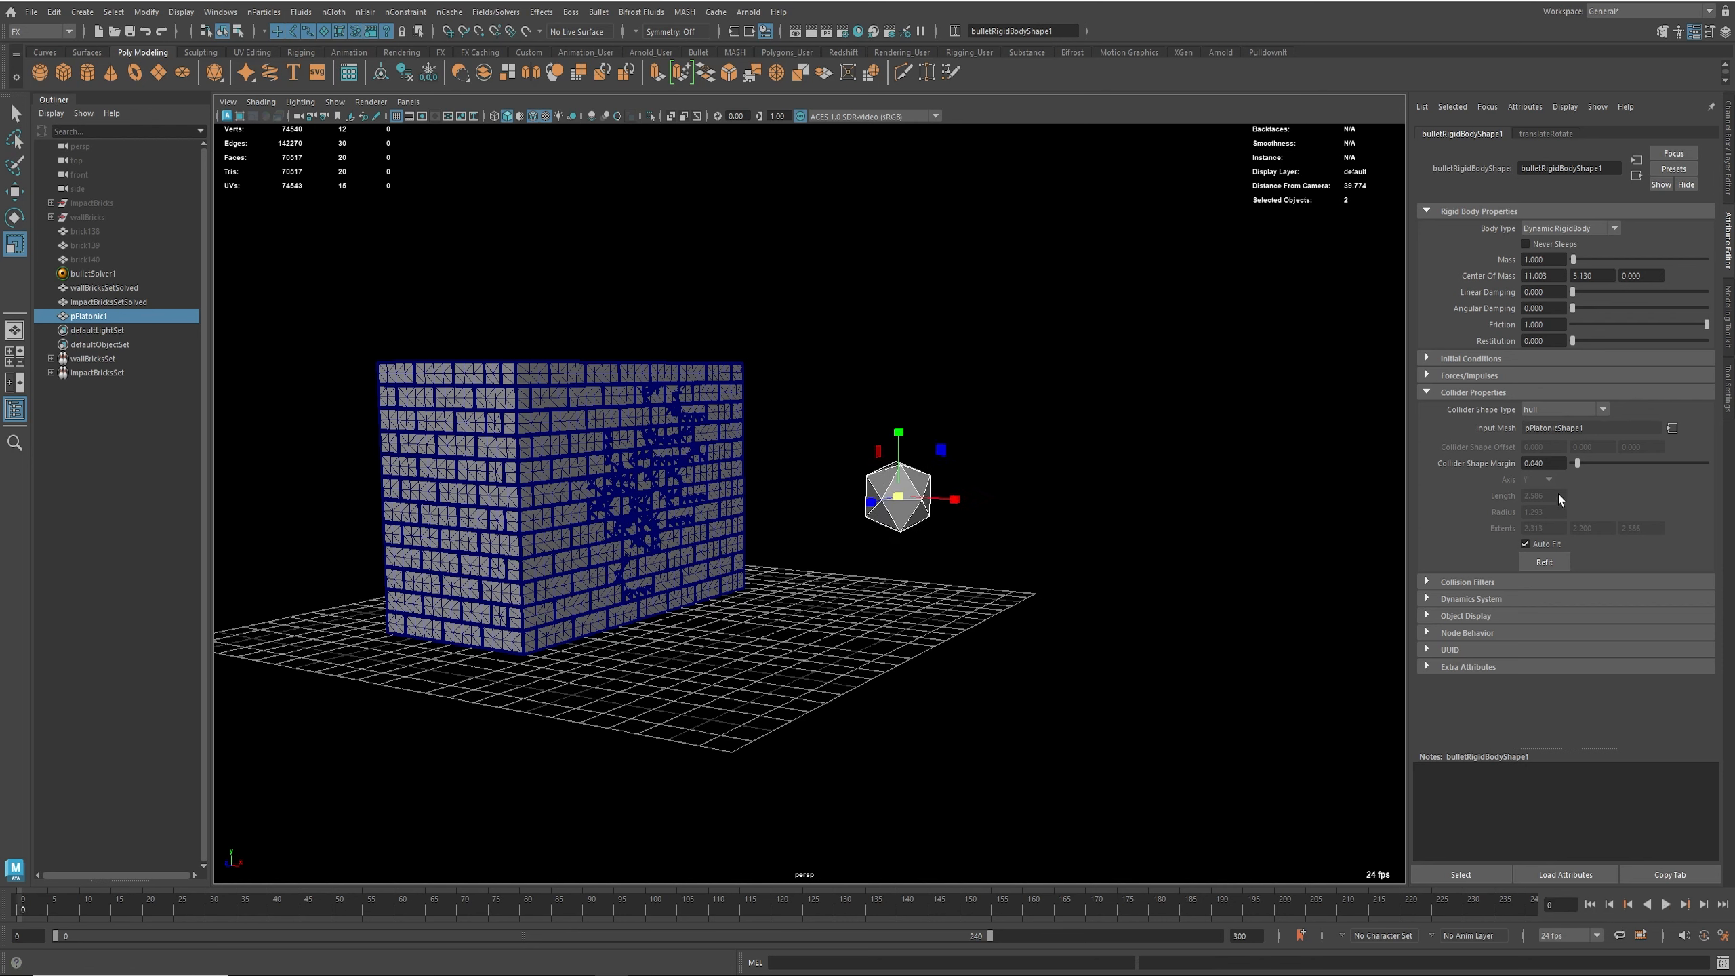
# Step: Set the X component of the platonic solid's initial velocity to -10
pyautogui.click(1471, 357)
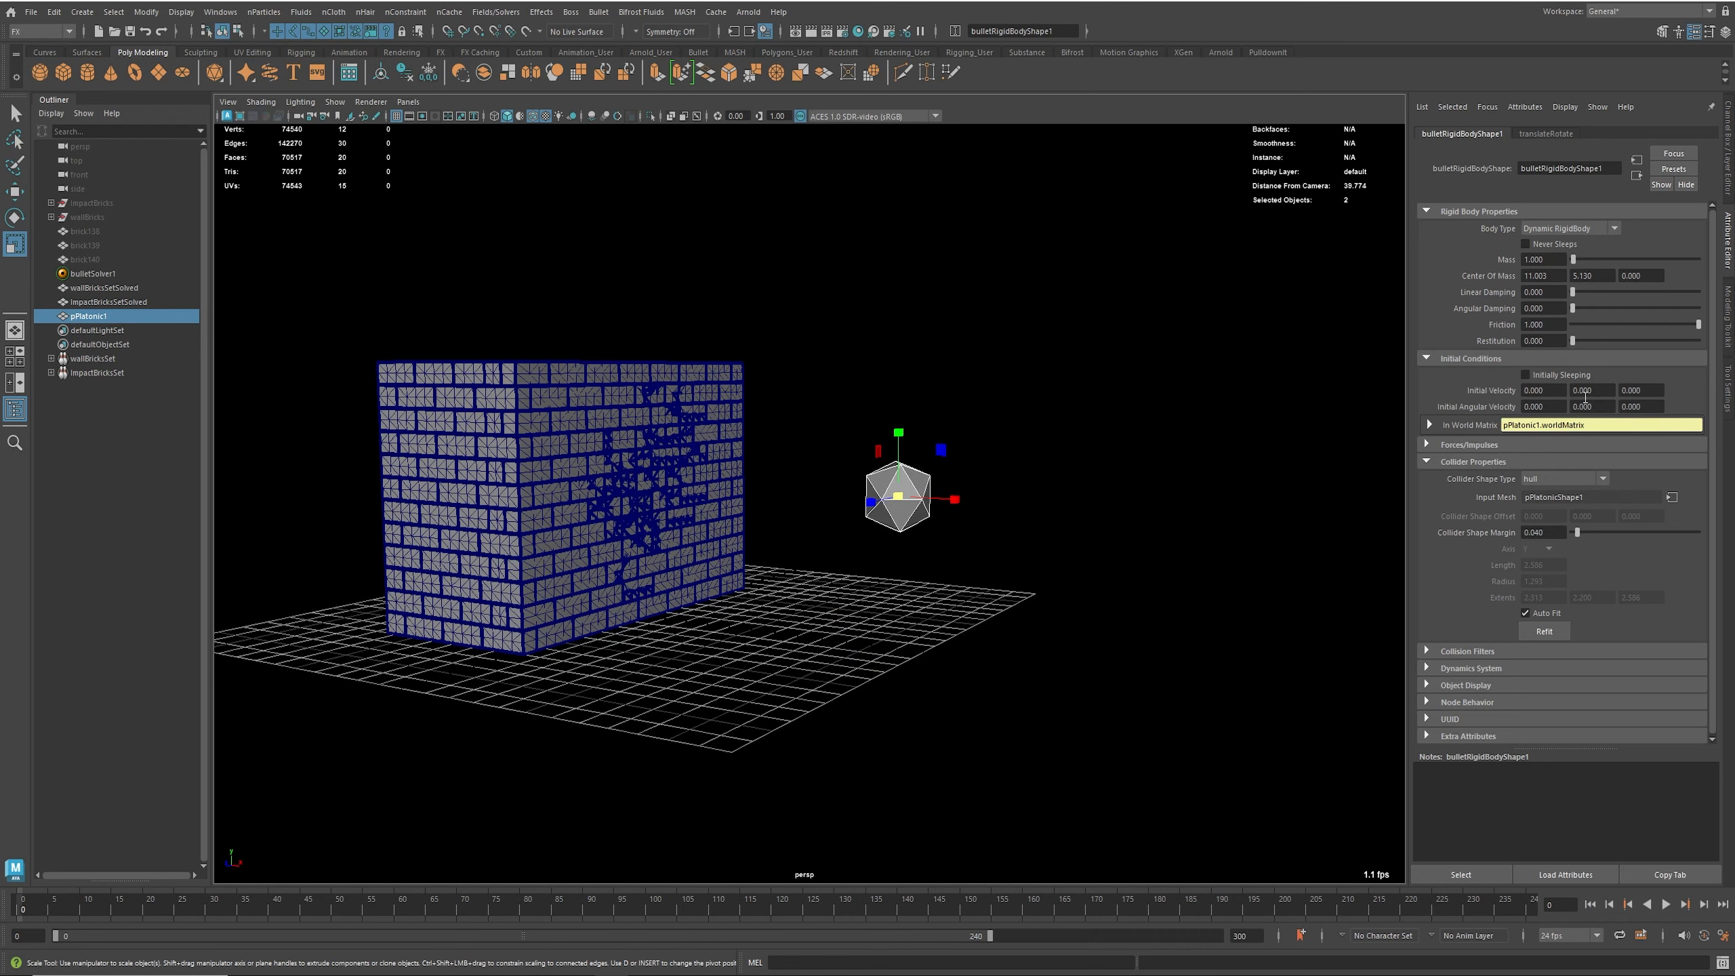
pyautogui.keyDown('alt'); pyautogui.moveTo(1045, 654); pyautogui.dragTo(1062, 634); pyautogui.keyUp('alt')
pyautogui.press('w')
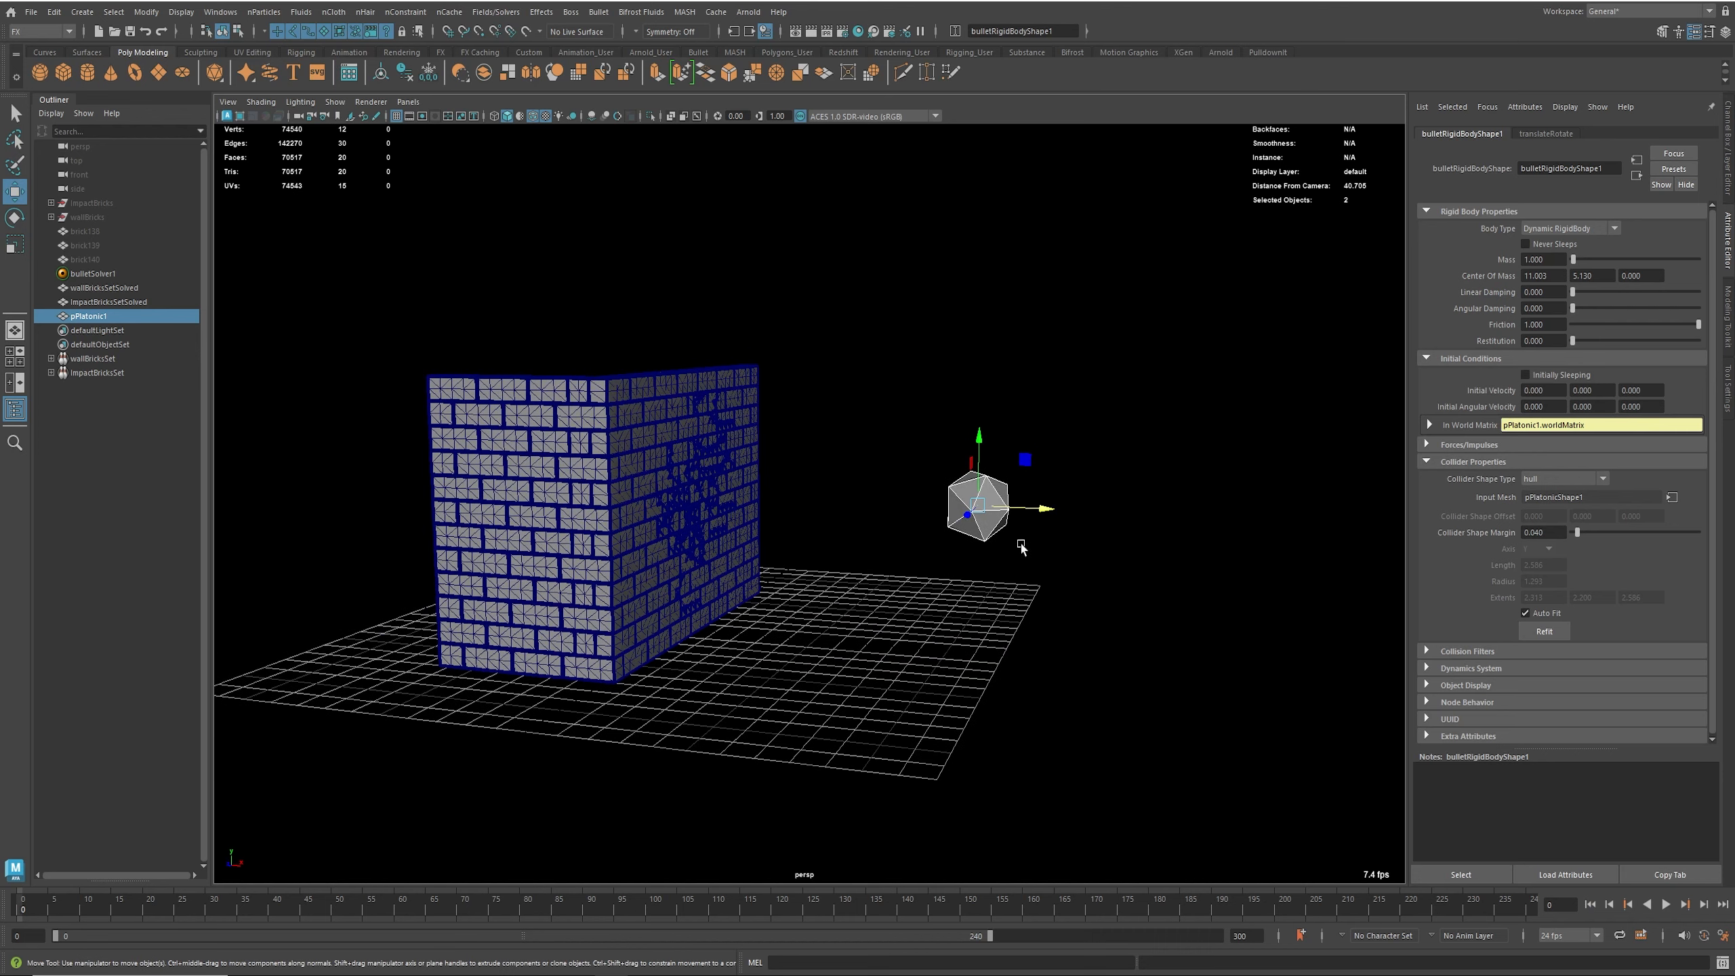
pyautogui.keyDown('alt'); pyautogui.moveTo(1080, 561); pyautogui.dragTo(1028, 559); pyautogui.keyUp('alt')
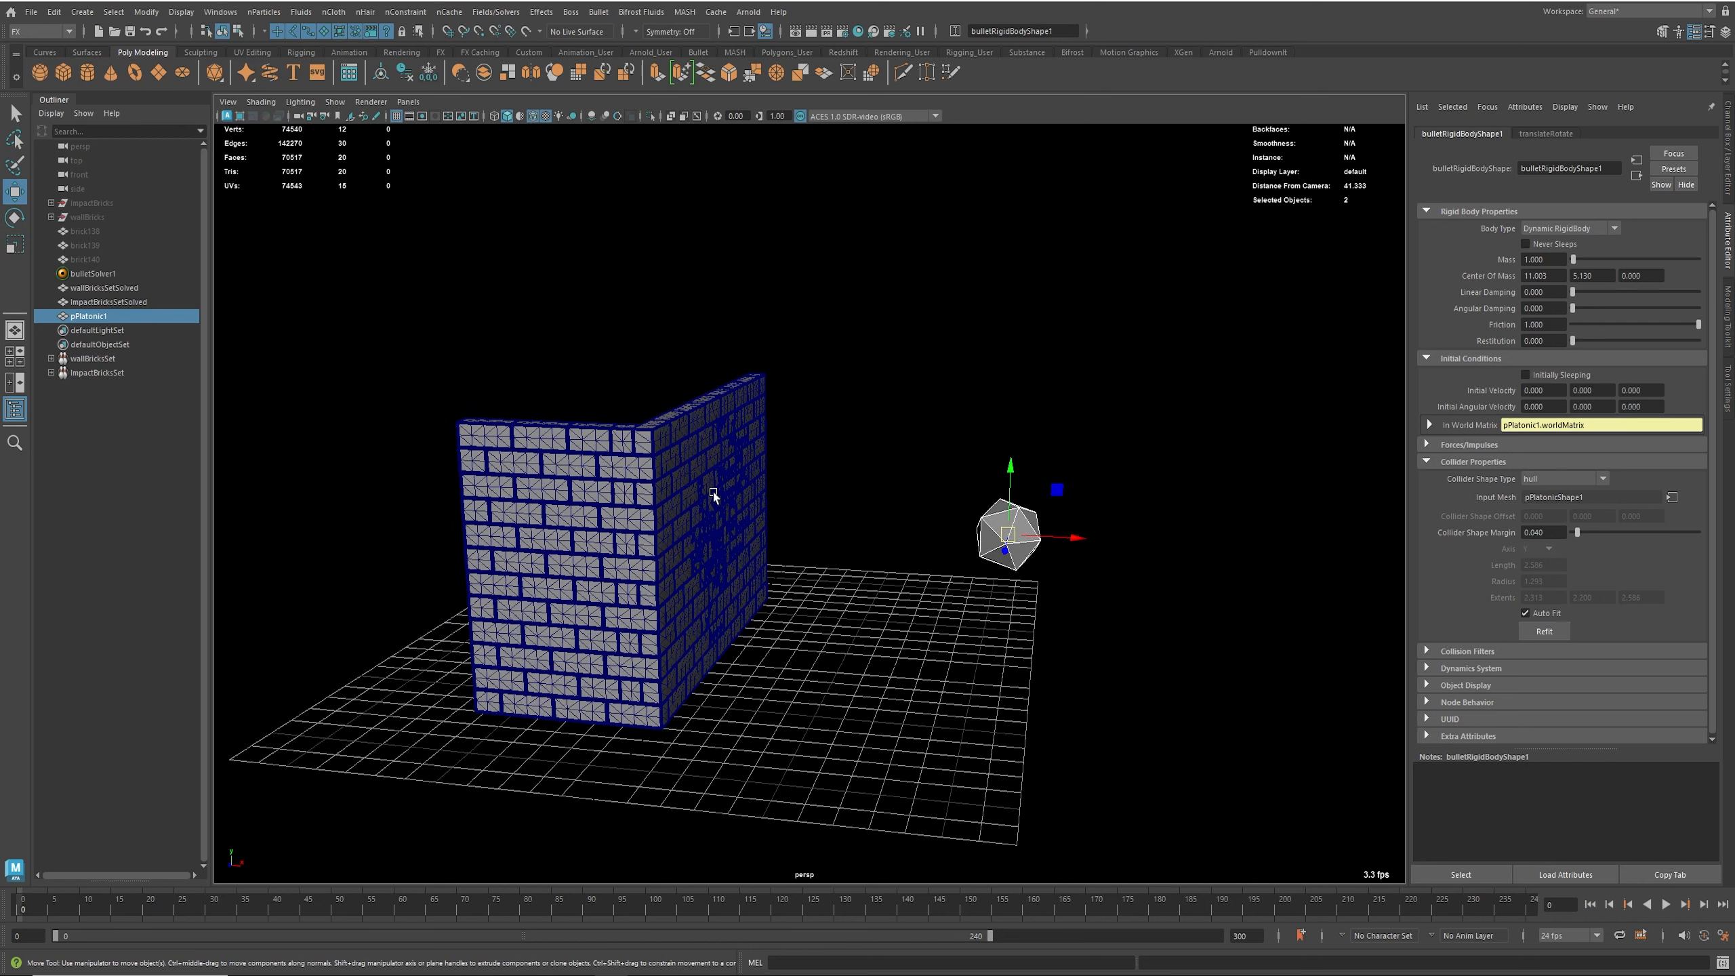
pyautogui.click(1532, 390)
pyautogui.write('-10')
pyautogui.press('Return')
# Step: Play the simulation to test the projectile's impact on the wall, and rewind to the start frame
pyautogui.click(1665, 903)
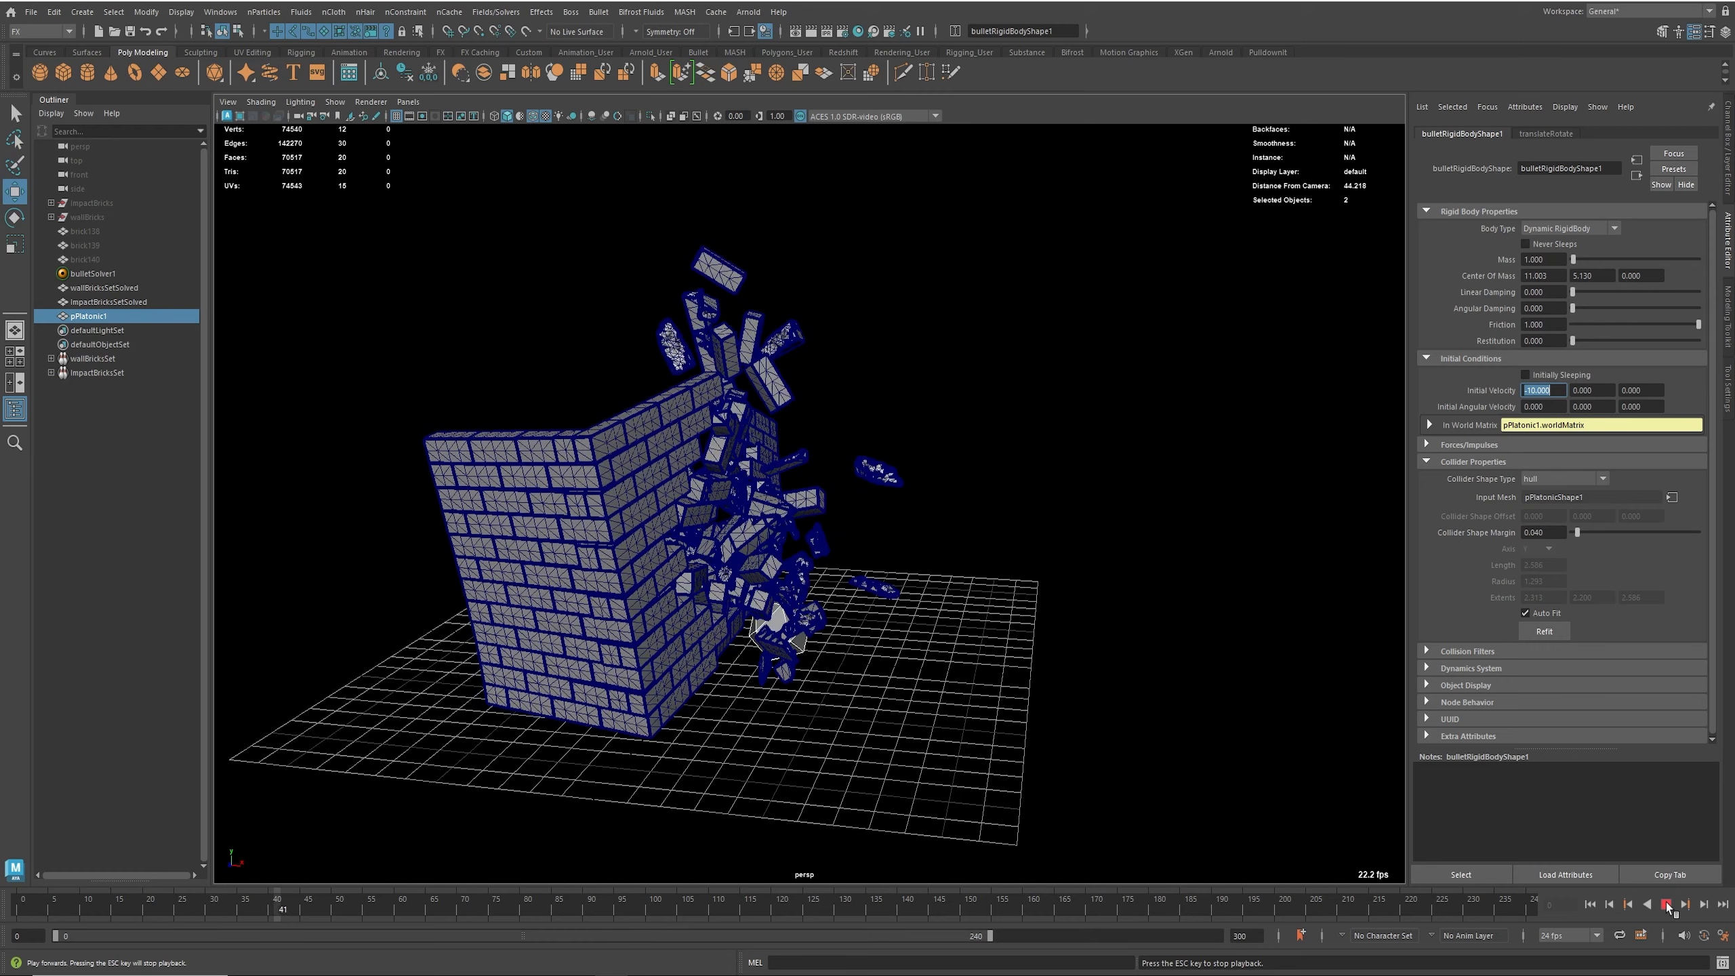
pyautogui.click(1666, 903)
pyautogui.click(1590, 903)
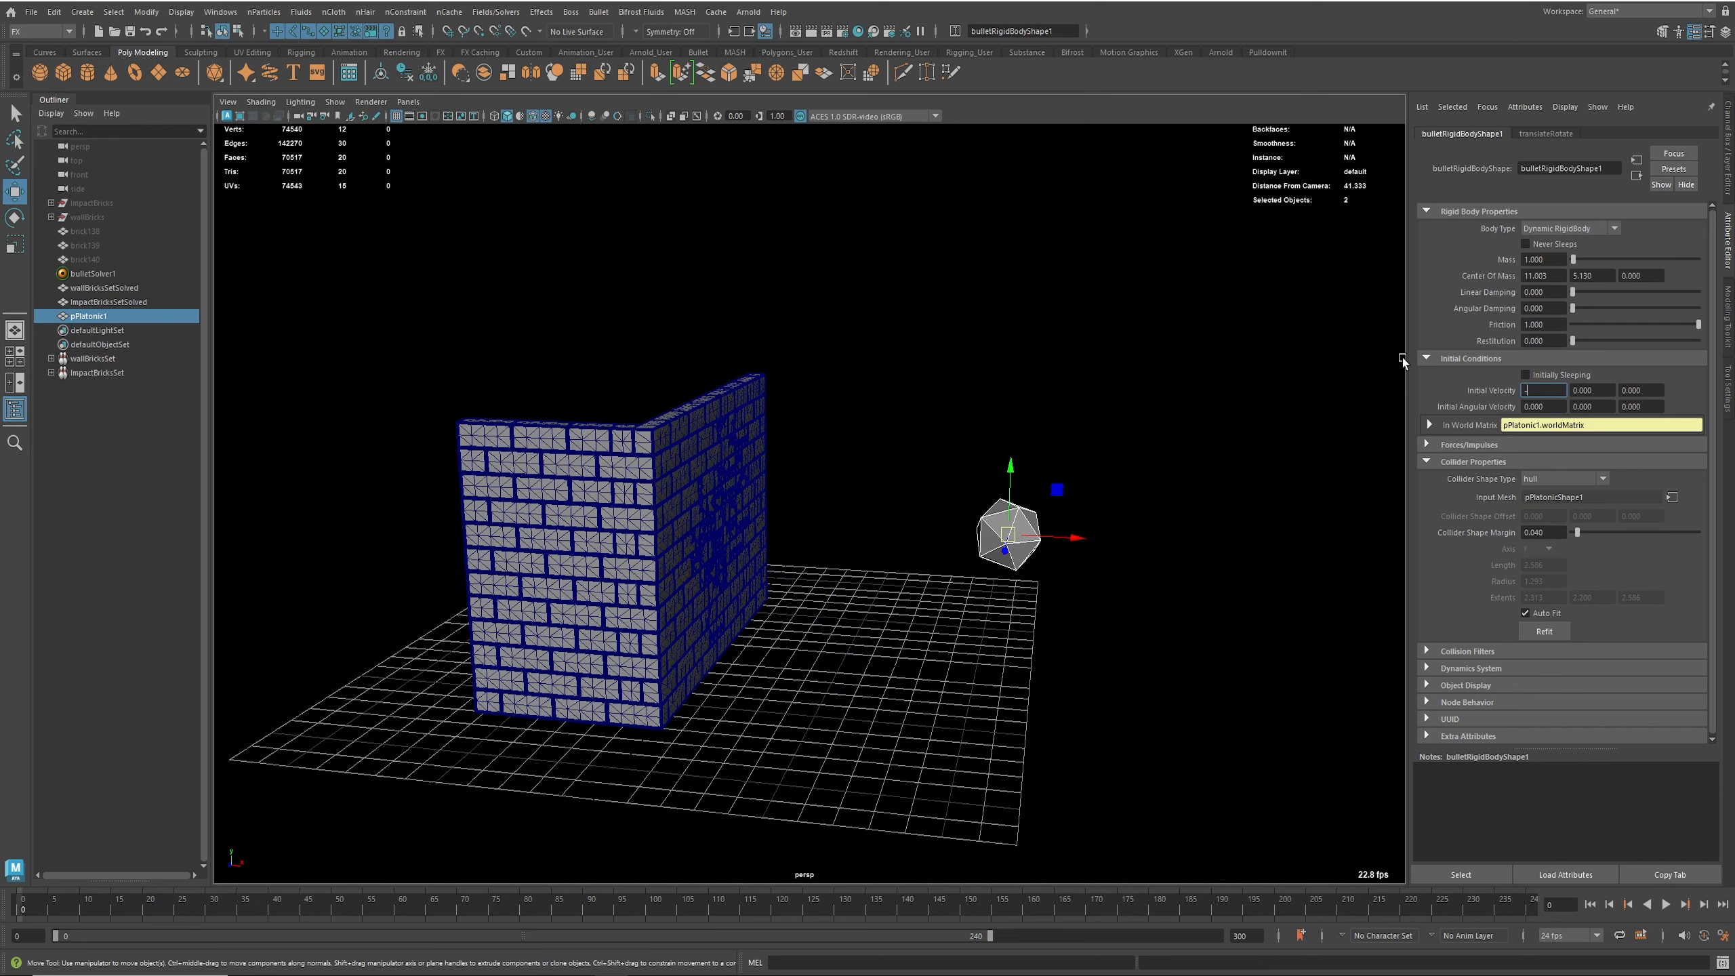
# Step: Set the projectile's linear damping to 0.223, angular damping to 0.174, initial X velocity to -20, and initial angular velocity to 250, 300, 100
pyautogui.write('0')
pyautogui.press('Return')
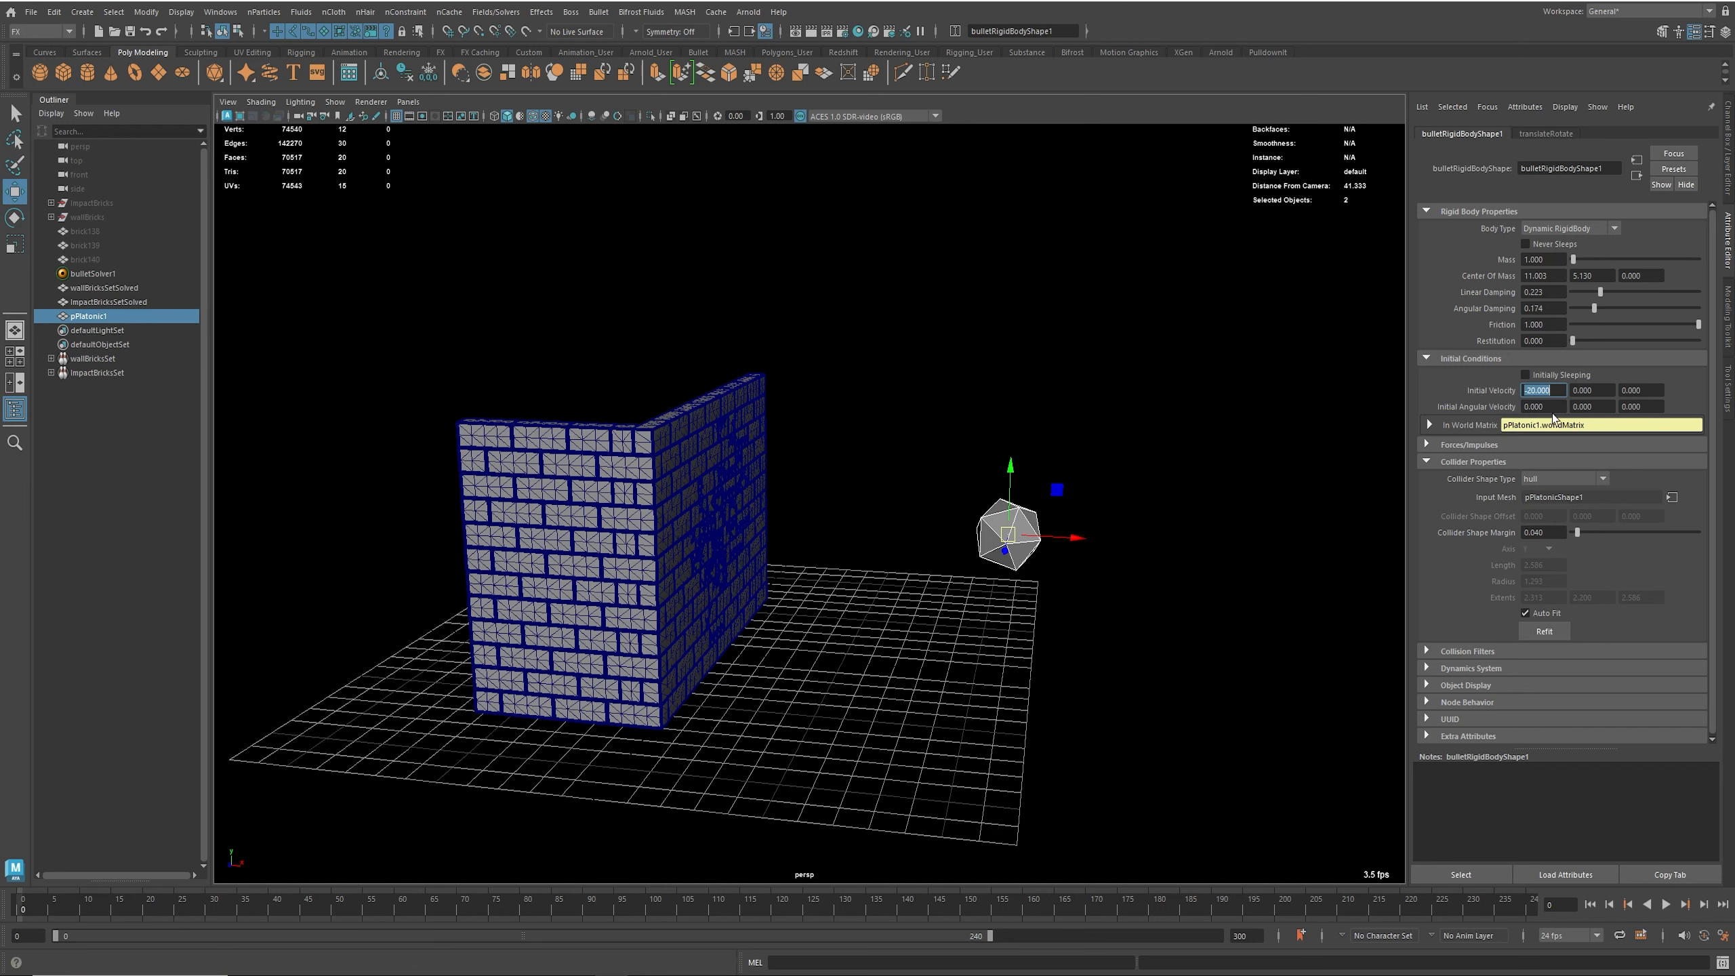
pyautogui.click(1571, 406)
pyautogui.write('3.00')
pyautogui.click(1530, 406)
pyautogui.write('2520')
pyautogui.click(1661, 409)
pyautogui.write('100')
pyautogui.press('Return')
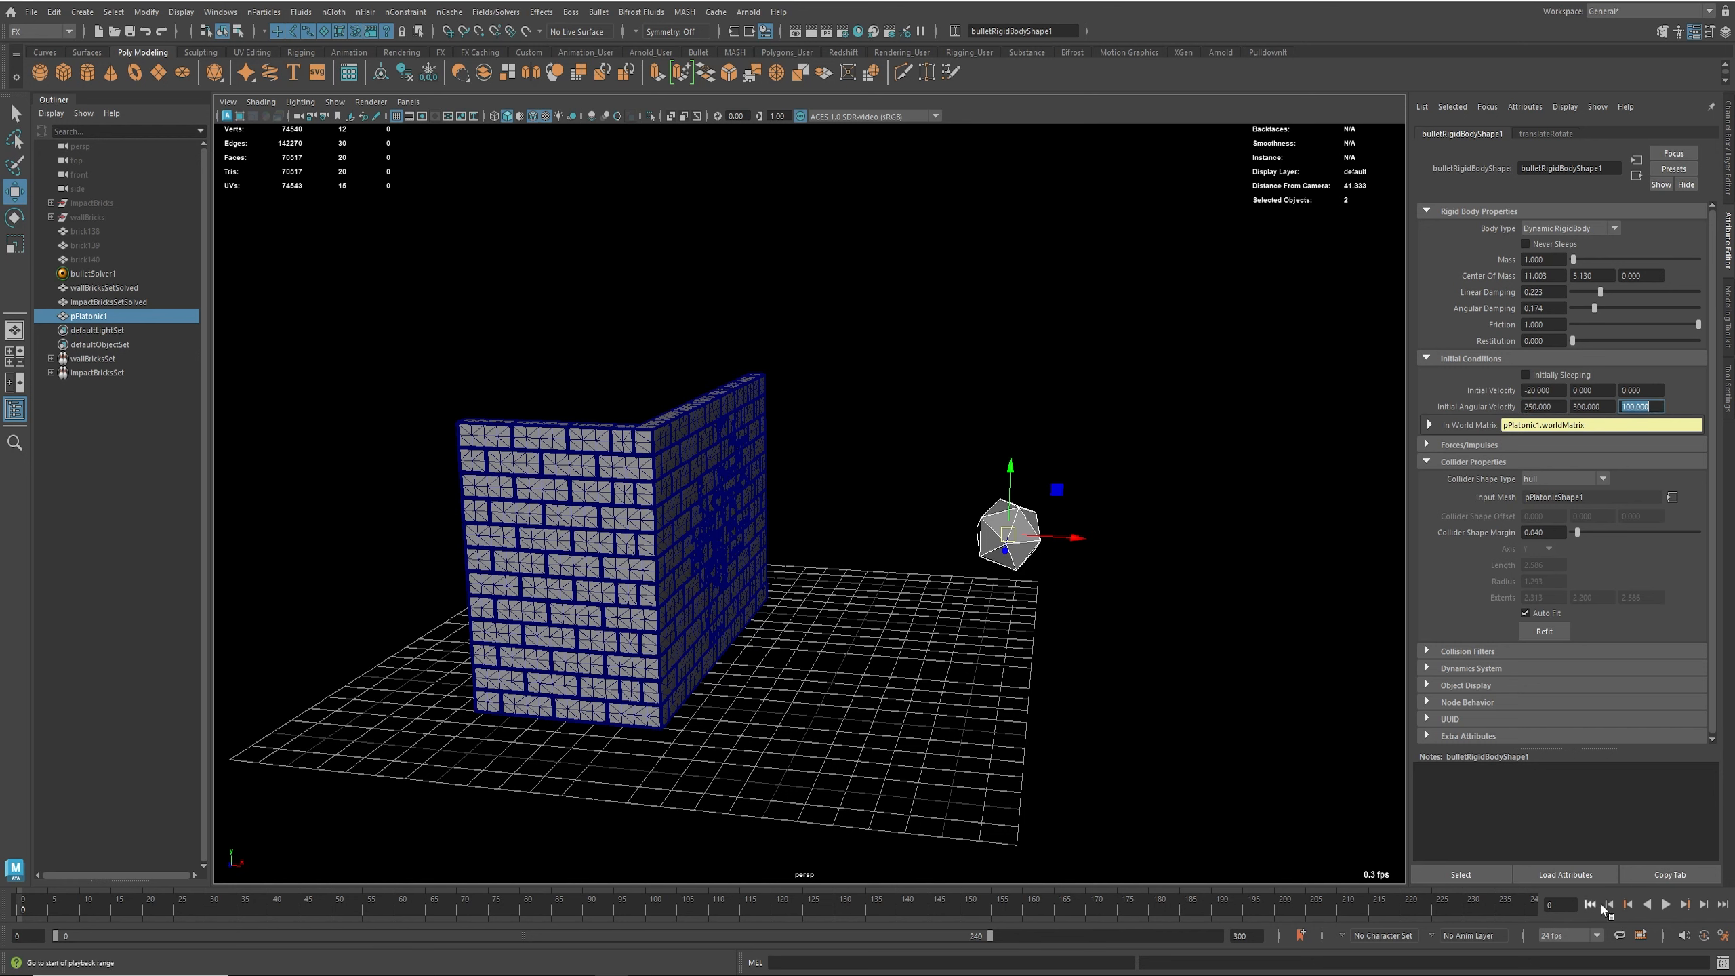
# Step: Play the simulation to test the faster, spinning projectile against the wall, and rewind to the start frame
pyautogui.click(1665, 903)
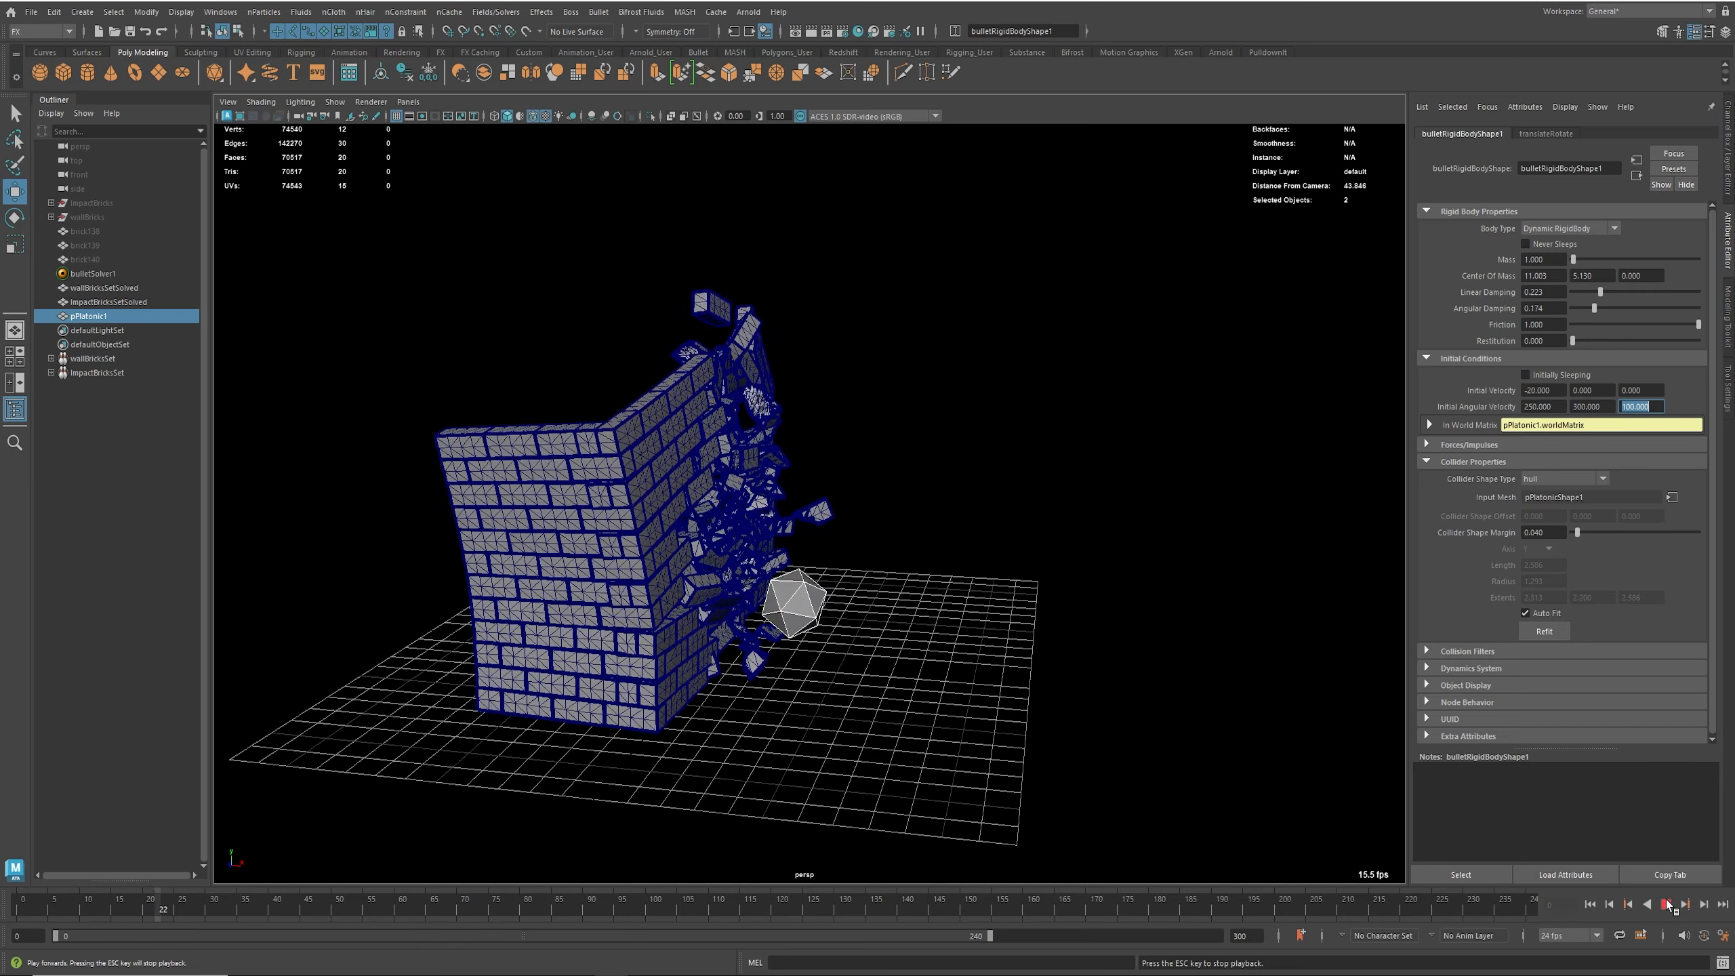
pyautogui.click(1664, 904)
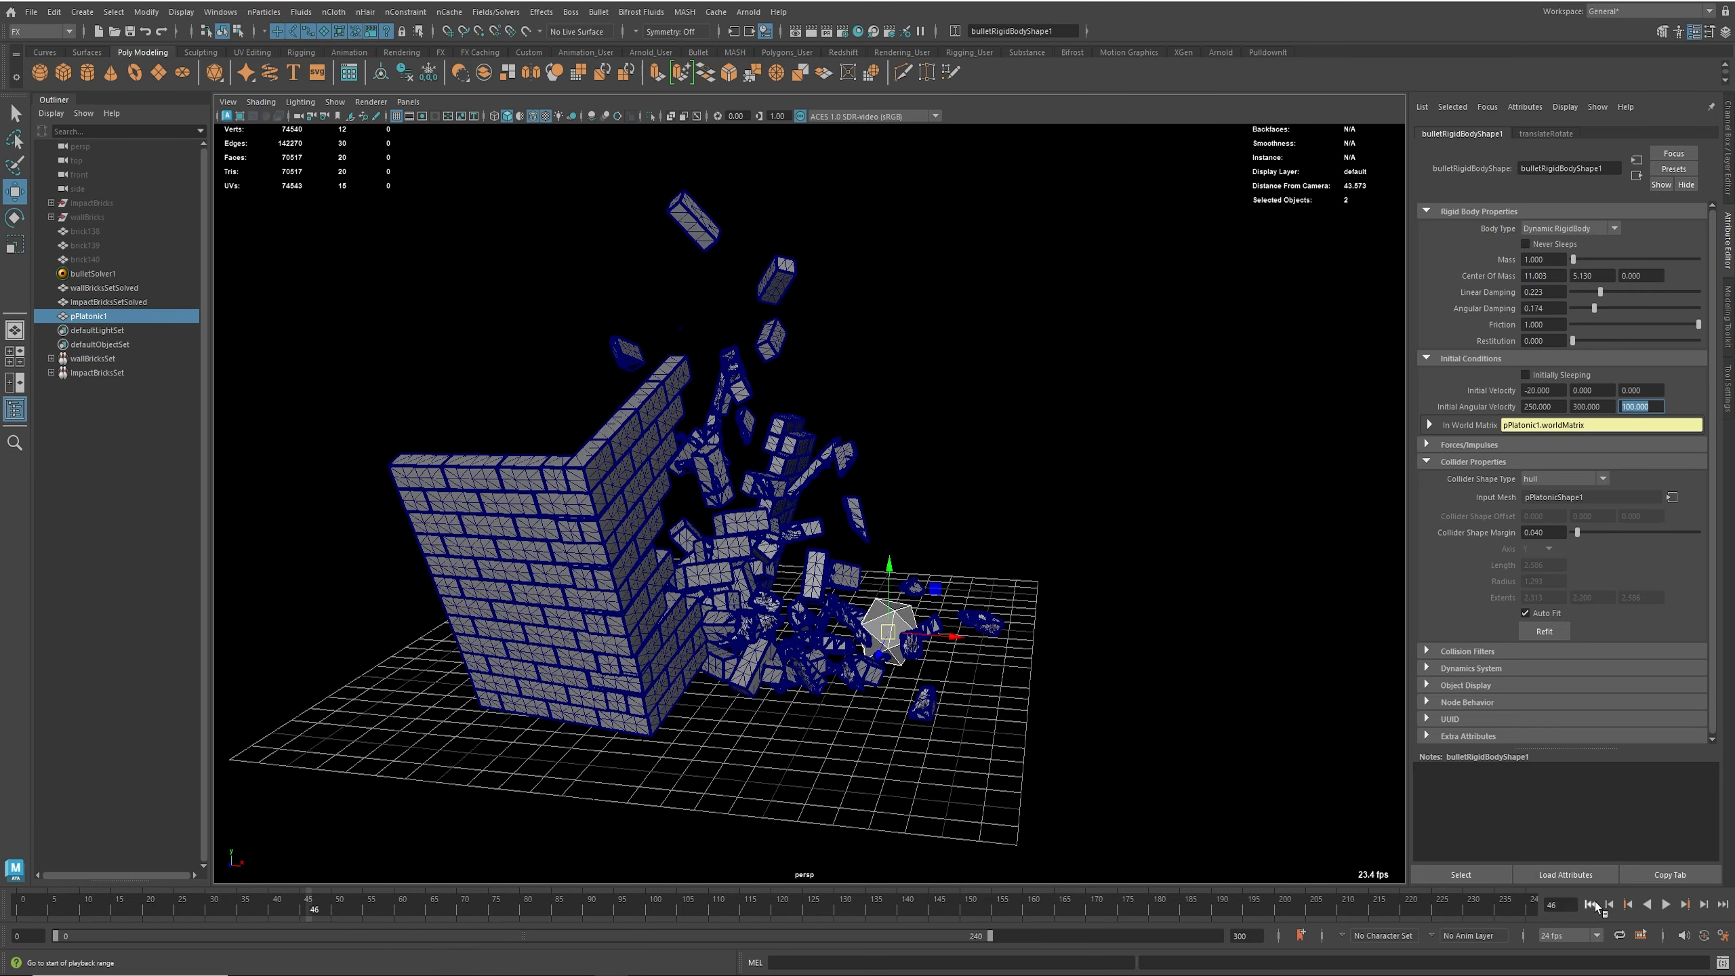
pyautogui.click(1589, 903)
# Step: Set the projectile's mass to 10, test the impact in playback, and return to the start frame
pyautogui.moveTo(1545, 259); pyautogui.dragTo(1504, 250)
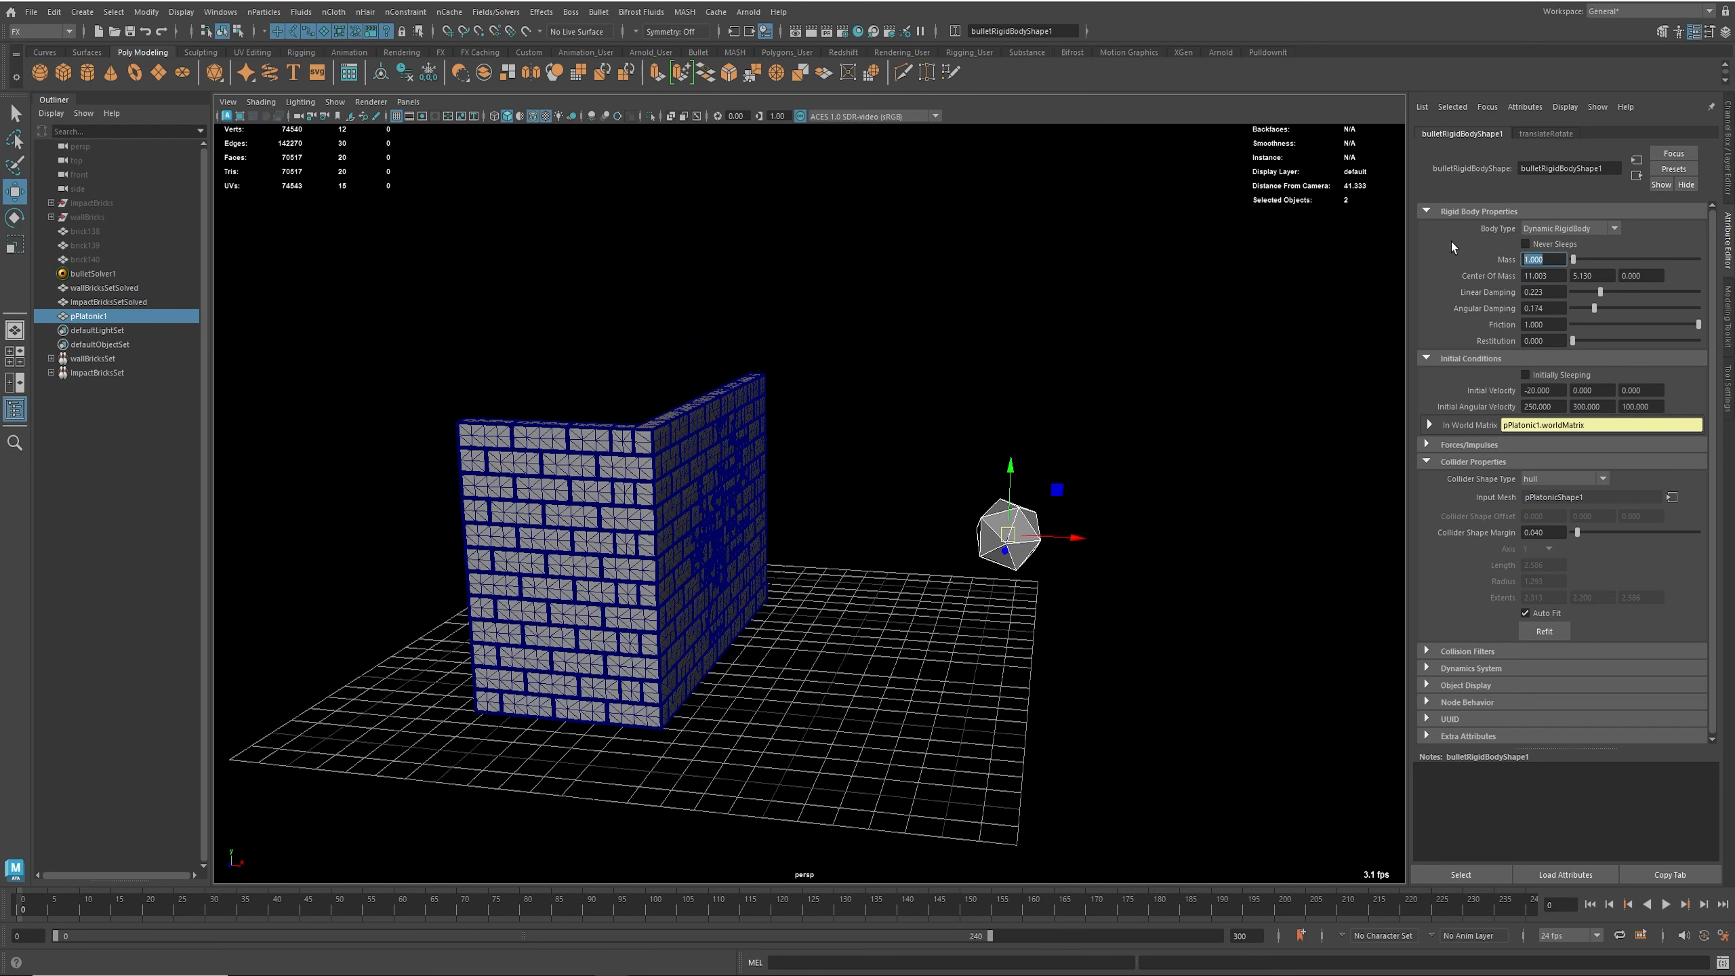
pyautogui.write('10')
pyautogui.press('Return')
pyautogui.click(1666, 904)
pyautogui.click(1667, 903)
pyautogui.click(1590, 904)
# Step: Set the projectile's mass to 30 and its initial X velocity to -40
pyautogui.write('30')
pyautogui.press('Return')
pyautogui.doubleClick(1551, 391)
pyautogui.write('-40')
pyautogui.press('Return')
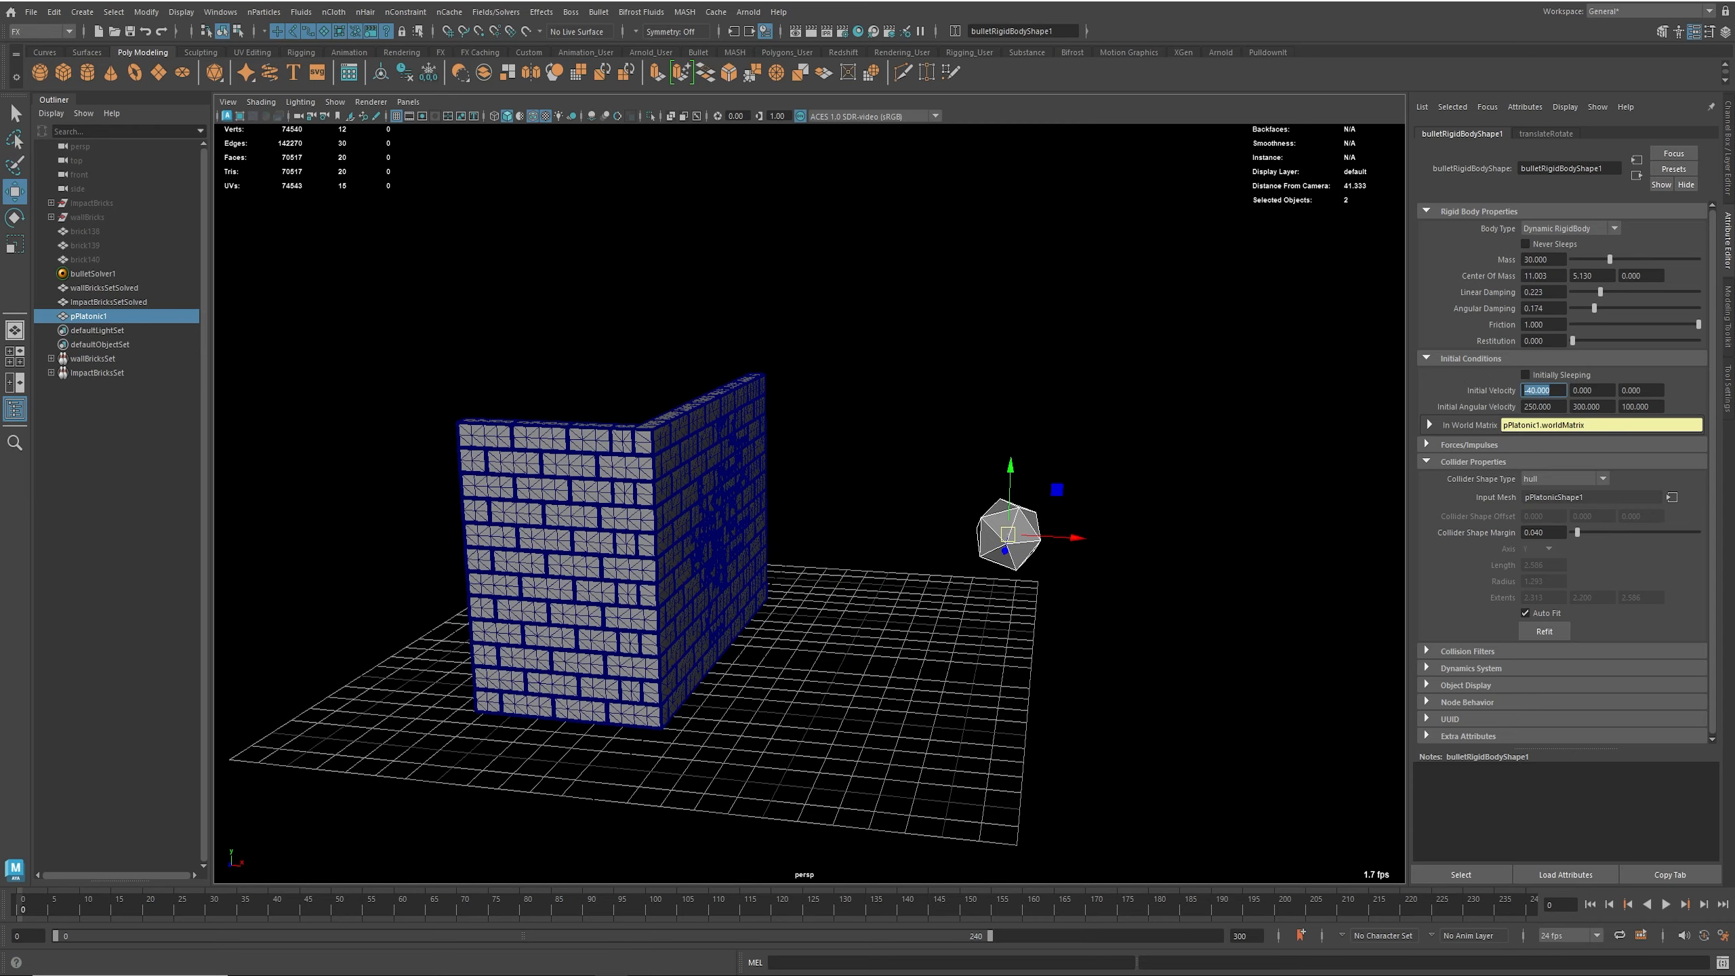
# Step: Play the simulation to test the heavier, faster projectile against the wall, viewing it from several sides, and stop at frame 150
pyautogui.click(1665, 904)
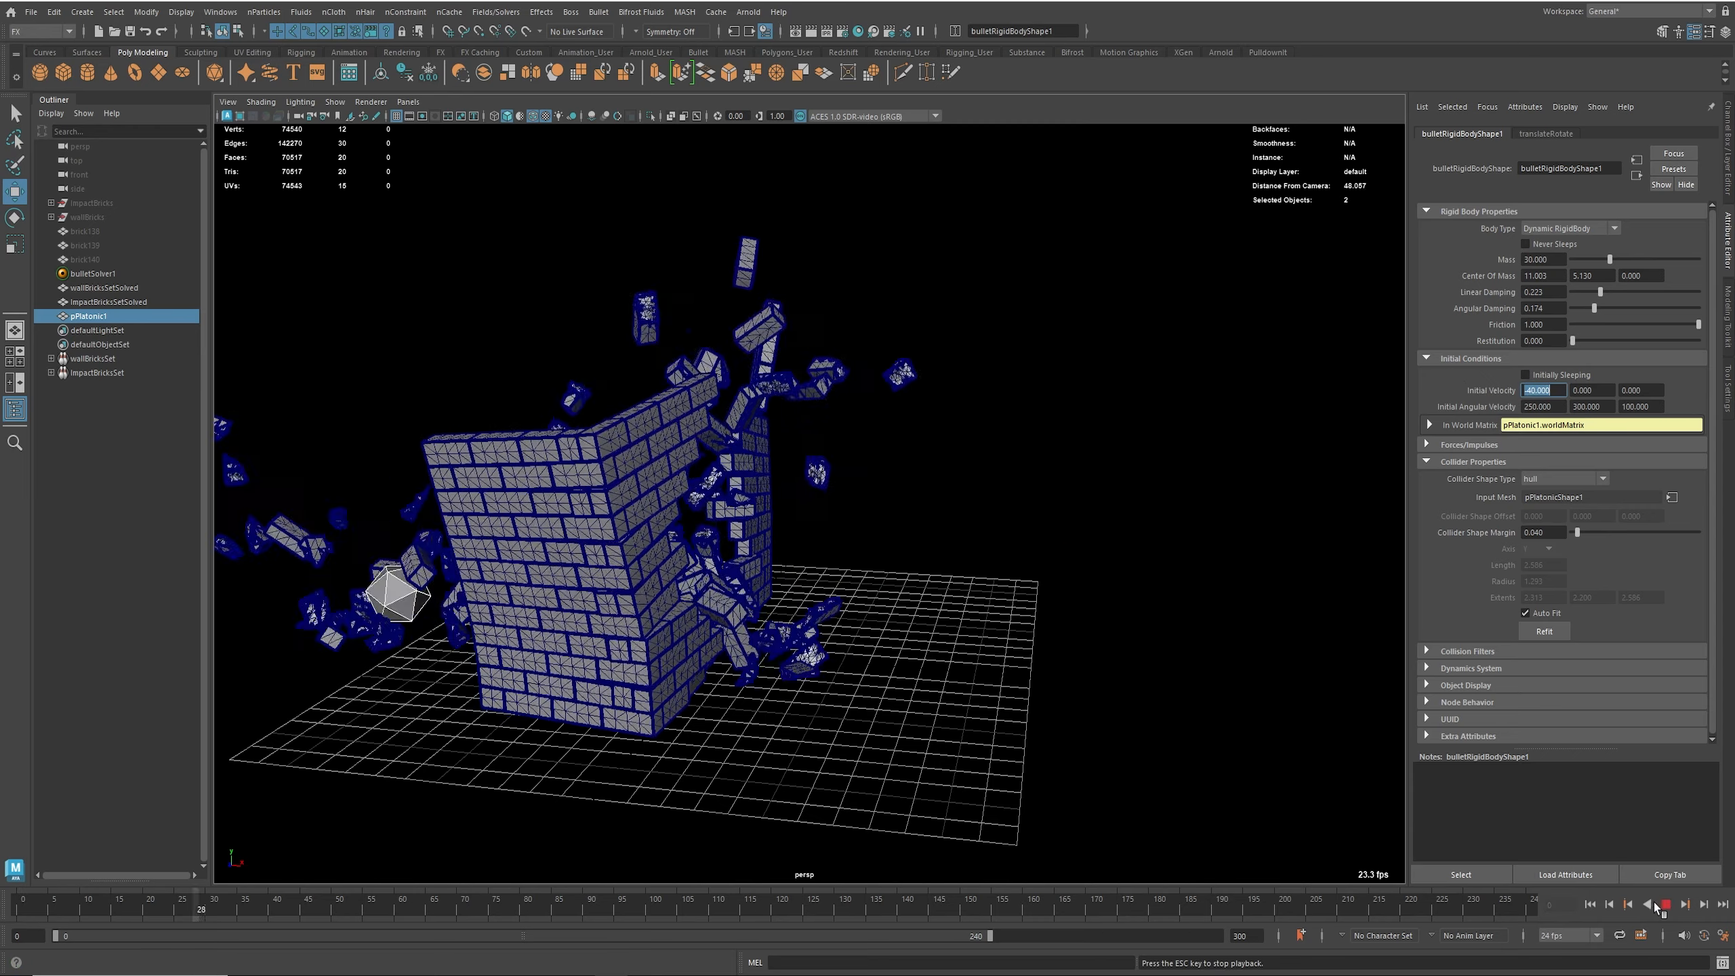
pyautogui.keyDown('alt'); pyautogui.moveTo(903, 664); pyautogui.dragTo(467, 729); pyautogui.keyUp('alt')
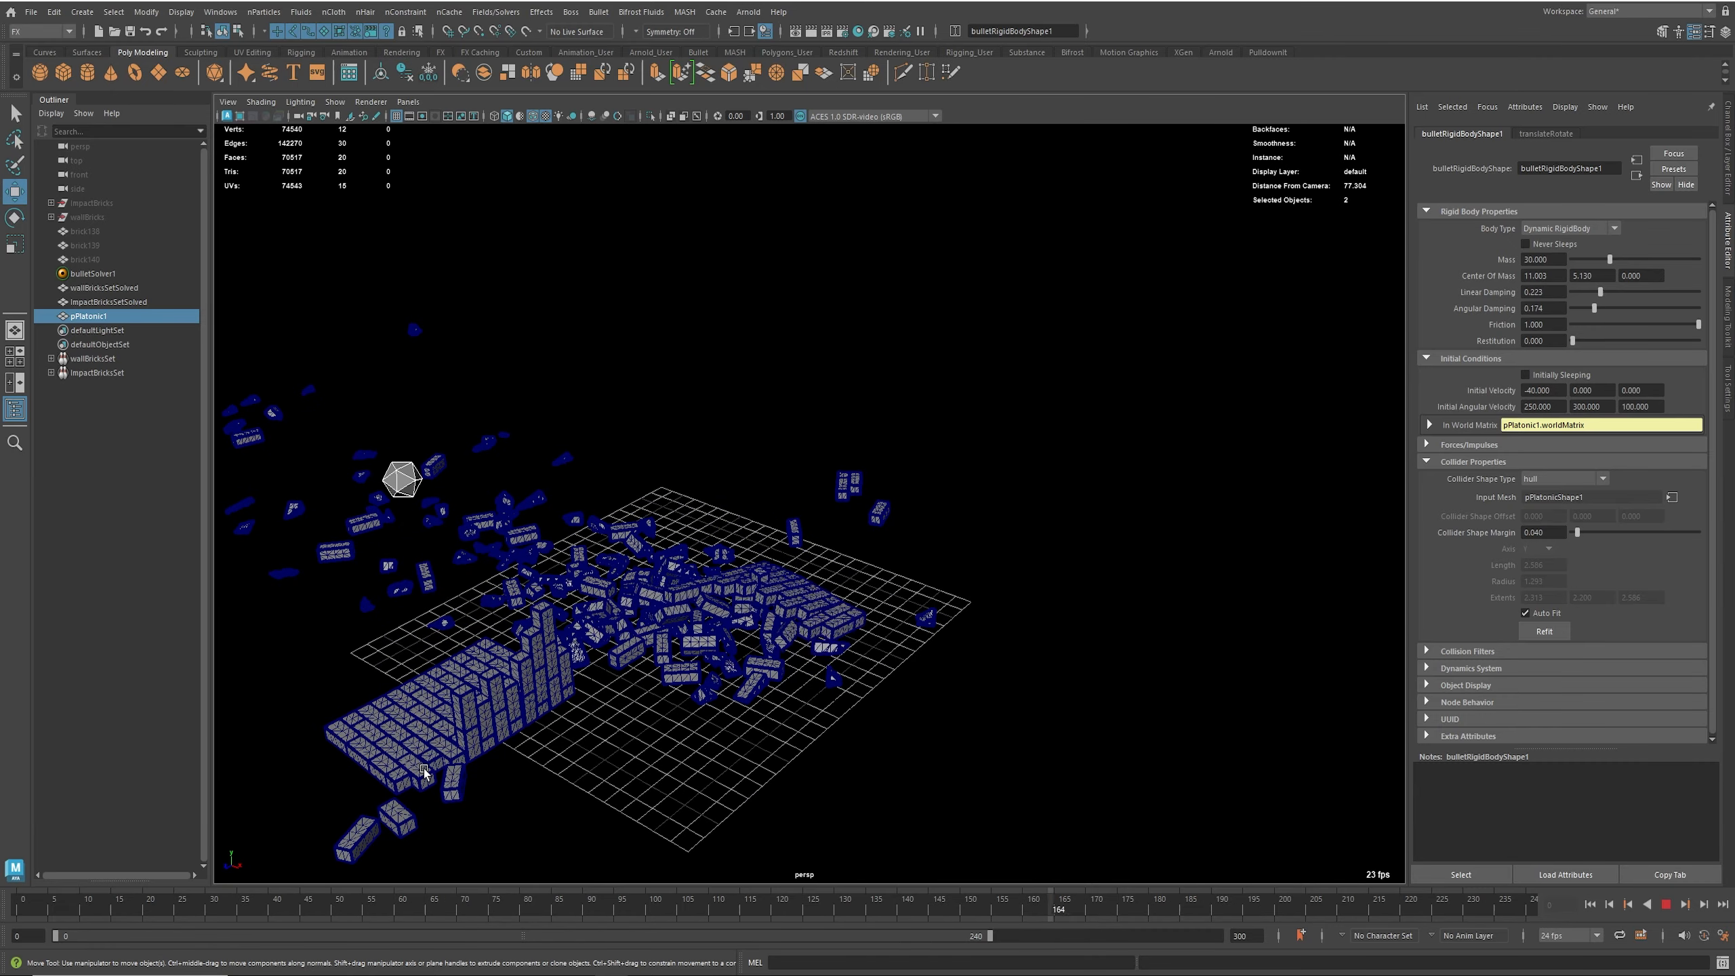
pyautogui.keyDown('alt'); pyautogui.moveTo(426, 769); pyautogui.dragTo(1283, 705); pyautogui.keyUp('alt')
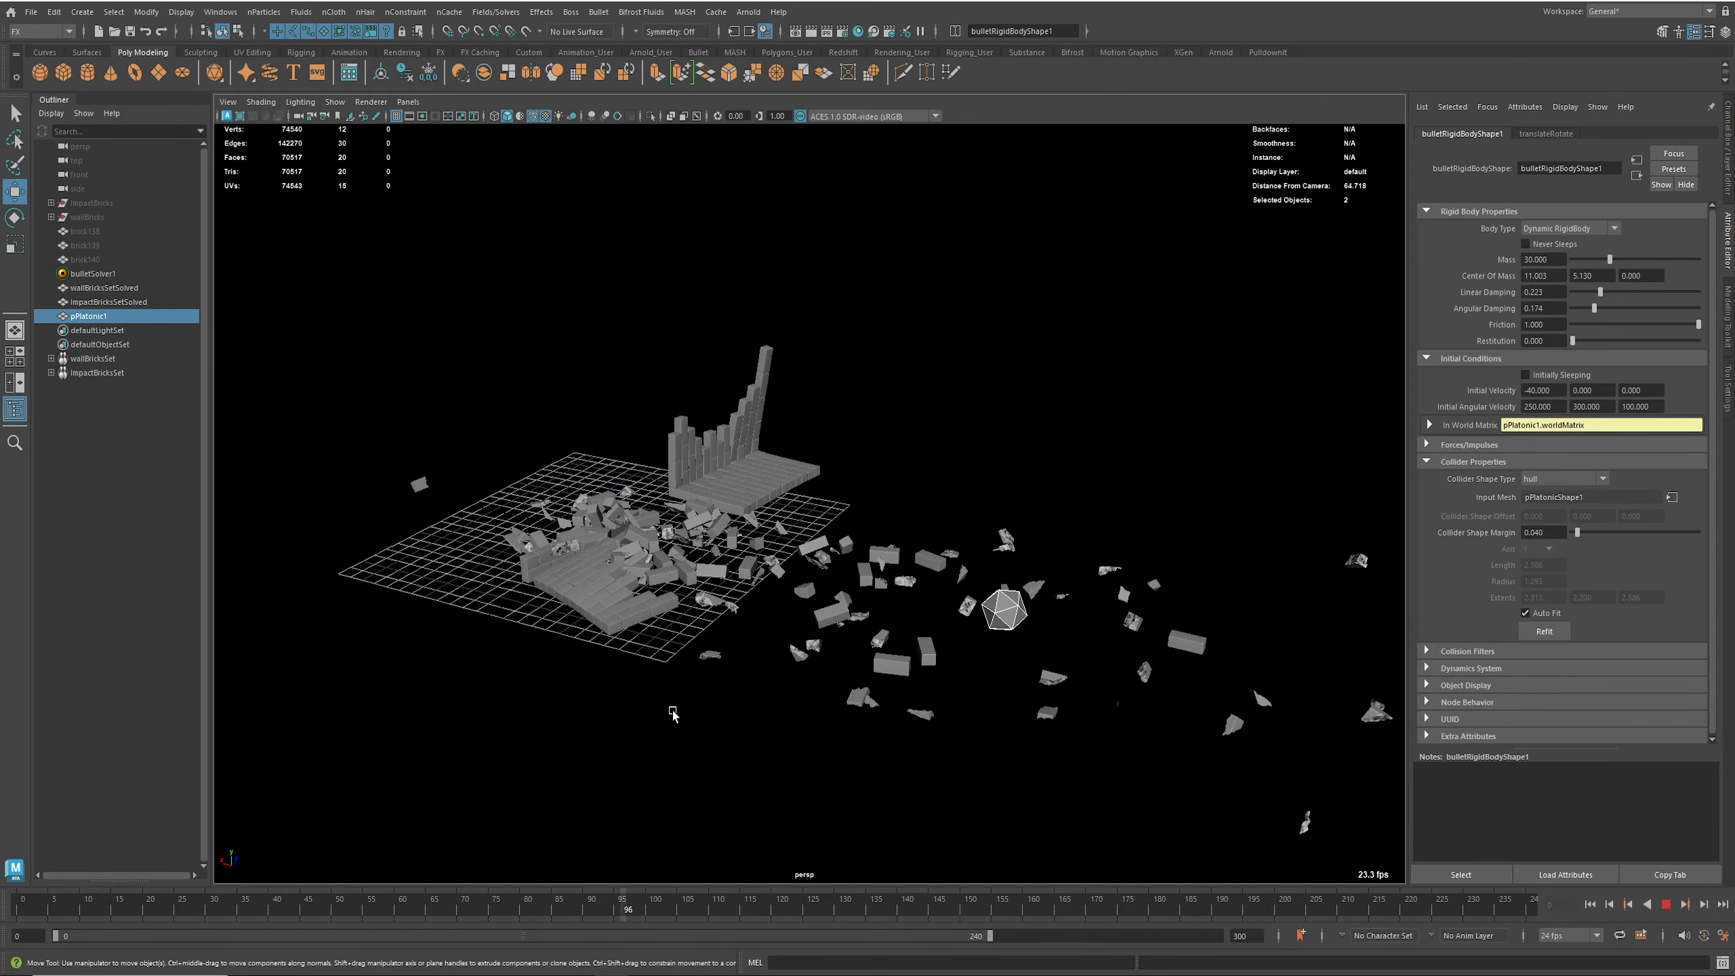
pyautogui.click(1667, 905)
# Step: Examine the stopped debris up close, checking the fractured brick pieces and the projectile from several angles
pyautogui.keyDown('alt'); pyautogui.moveTo(830, 667); pyautogui.dragTo(818, 643, button='middle'); pyautogui.keyUp('alt')
pyautogui.keyDown('alt'); pyautogui.moveTo(818, 643); pyautogui.dragTo(872, 671, button='right'); pyautogui.keyUp('alt')
pyautogui.keyDown('alt'); pyautogui.moveTo(871, 671); pyautogui.dragTo(842, 675); pyautogui.keyUp('alt')
pyautogui.keyDown('alt'); pyautogui.moveTo(841, 675); pyautogui.dragTo(881, 677, button='right'); pyautogui.keyUp('alt')
pyautogui.keyDown('alt'); pyautogui.moveTo(882, 678); pyautogui.dragTo(820, 694); pyautogui.keyUp('alt')
pyautogui.keyDown('alt'); pyautogui.moveTo(862, 634); pyautogui.dragTo(682, 573, button='middle'); pyautogui.keyUp('alt')
pyautogui.keyDown('alt'); pyautogui.moveTo(682, 573); pyautogui.dragTo(877, 593, button='right'); pyautogui.keyUp('alt')
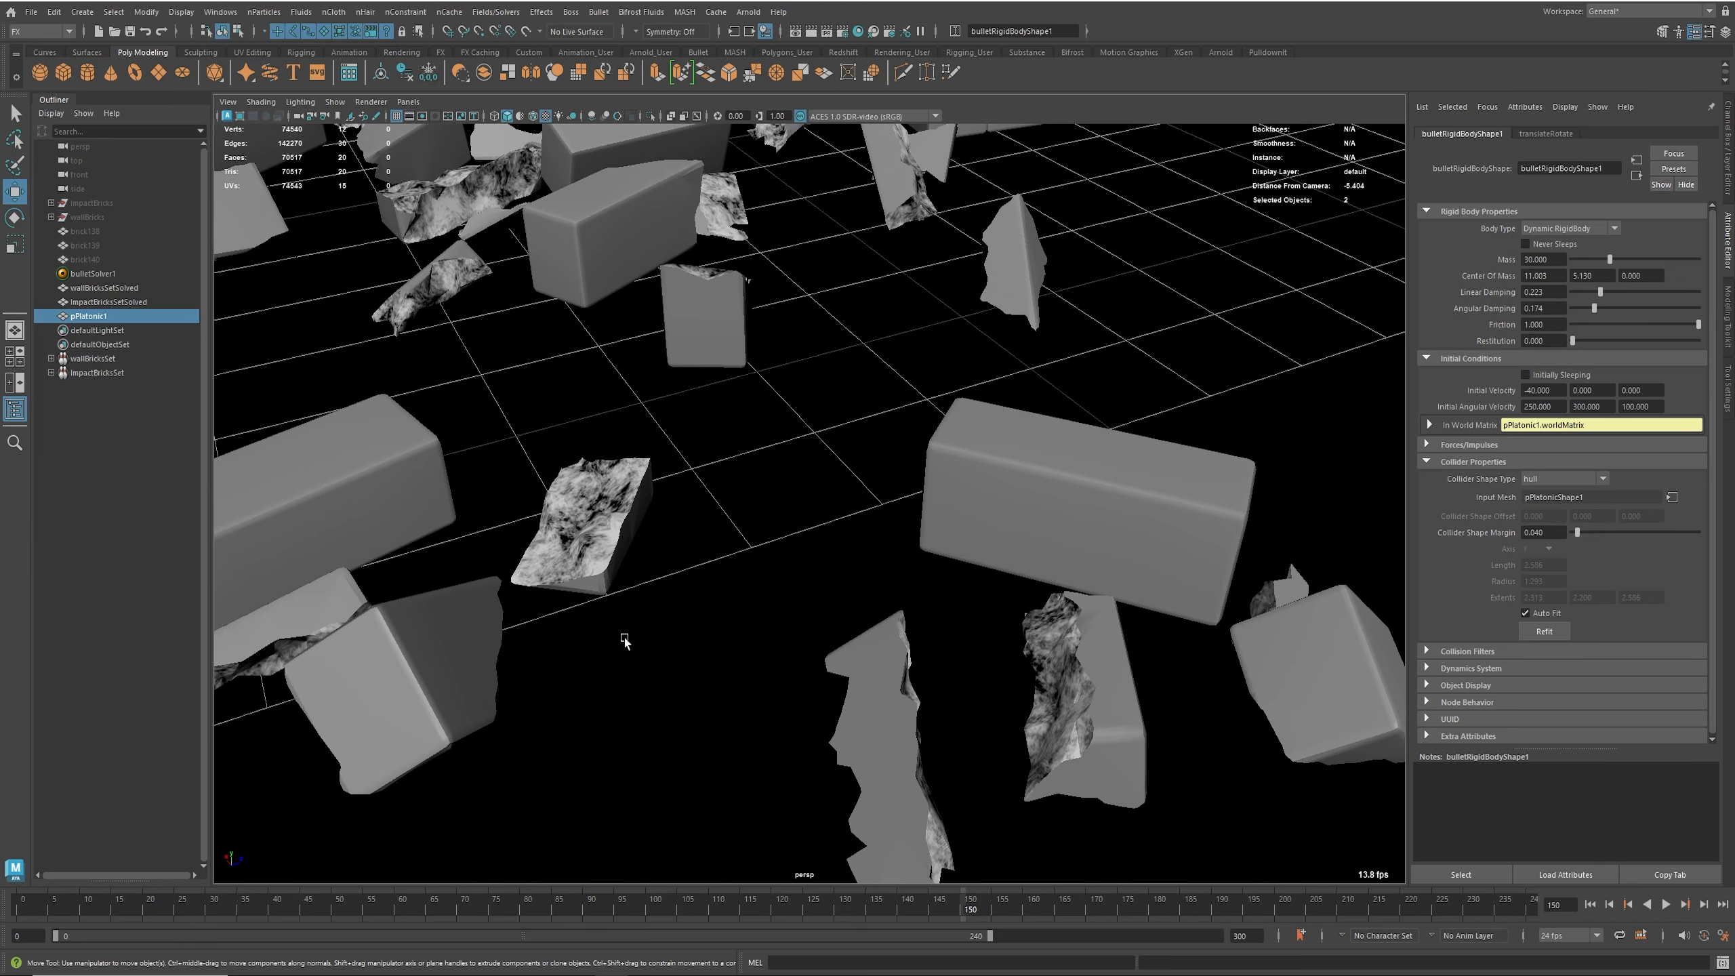
pyautogui.keyDown('alt'); pyautogui.moveTo(652, 646); pyautogui.dragTo(805, 589, button='middle'); pyautogui.keyUp('alt')
pyautogui.keyDown('alt'); pyautogui.moveTo(1131, 660); pyautogui.dragTo(668, 431, button='right'); pyautogui.keyUp('alt')
pyautogui.keyDown('alt'); pyautogui.moveTo(660, 439); pyautogui.dragTo(904, 424); pyautogui.keyUp('alt')
# Step: Set the projectile's initial X velocity to -35, test the impact in playback, and return to the start frame
pyautogui.click(1540, 390)
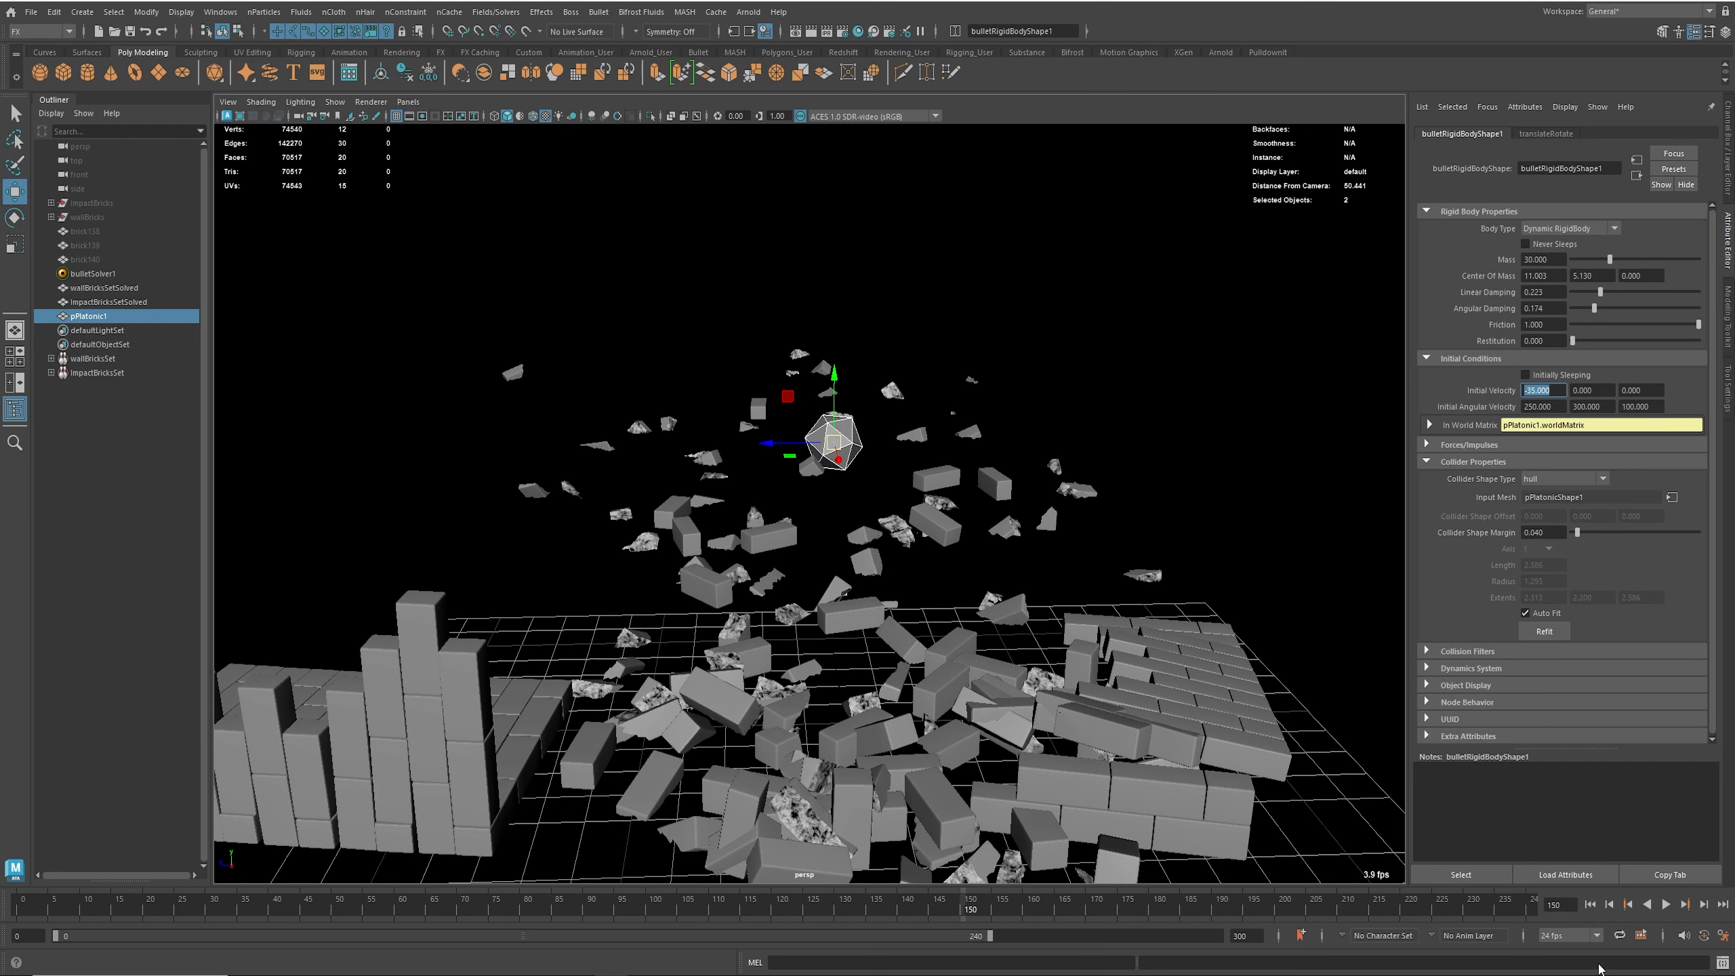
pyautogui.click(1590, 904)
pyautogui.keyDown('alt'); pyautogui.moveTo(683, 557); pyautogui.dragTo(1352, 804); pyautogui.keyUp('alt')
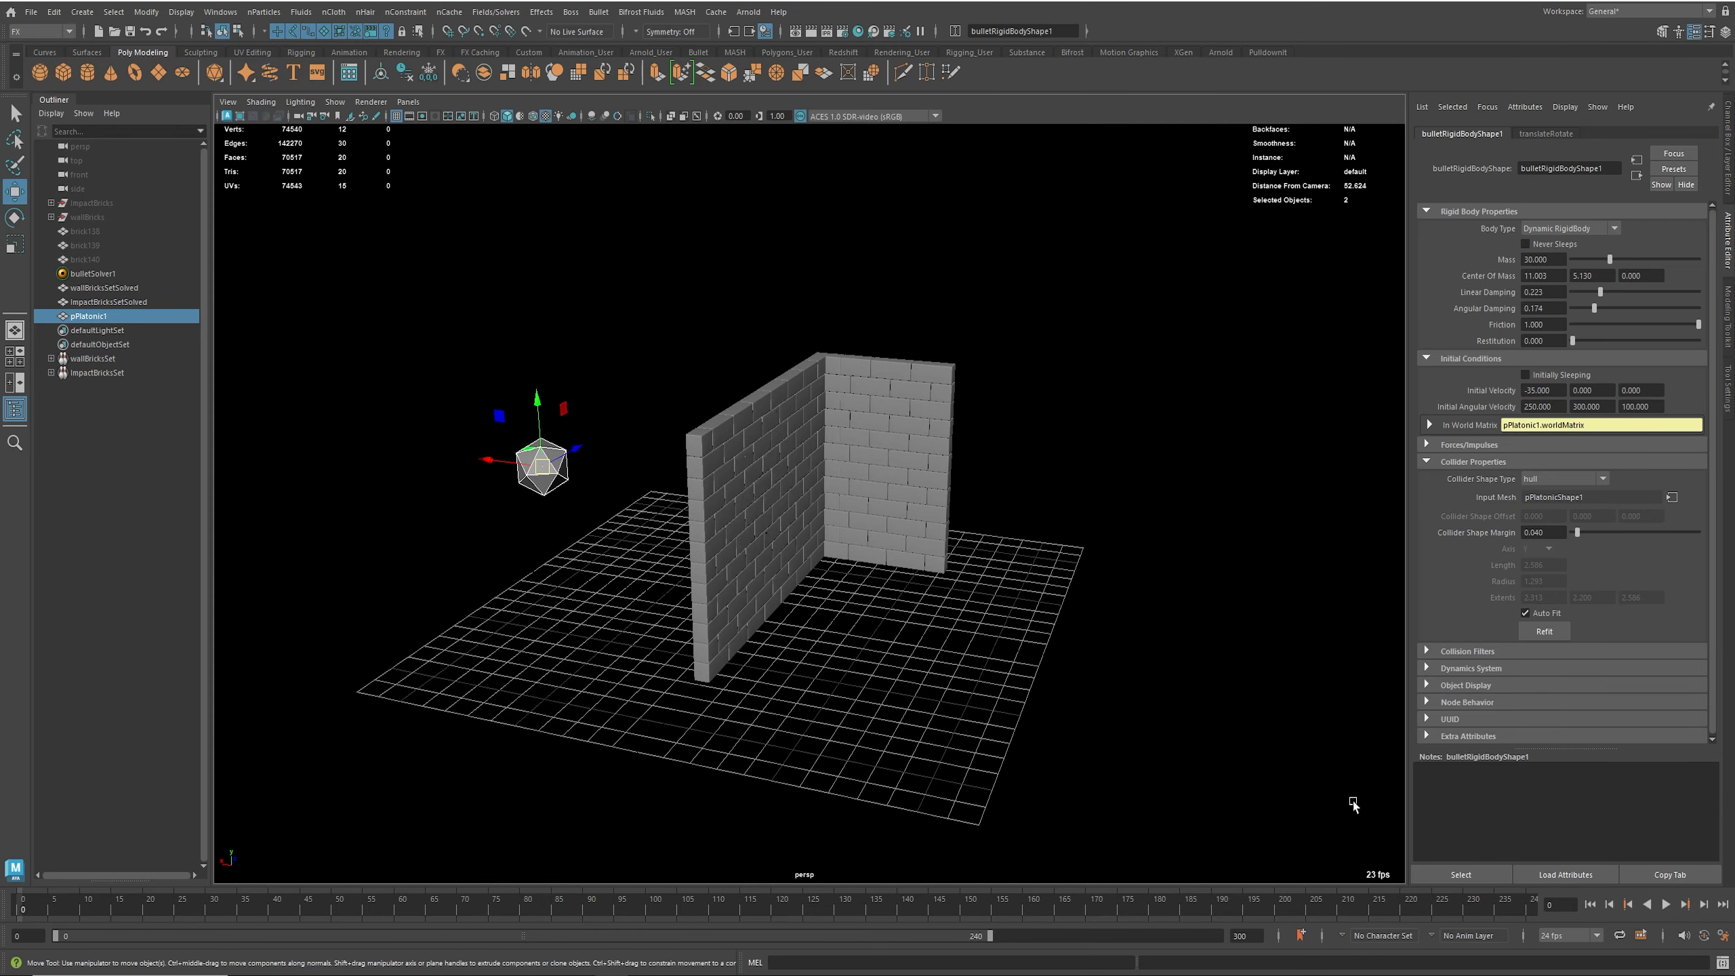
pyautogui.click(1666, 904)
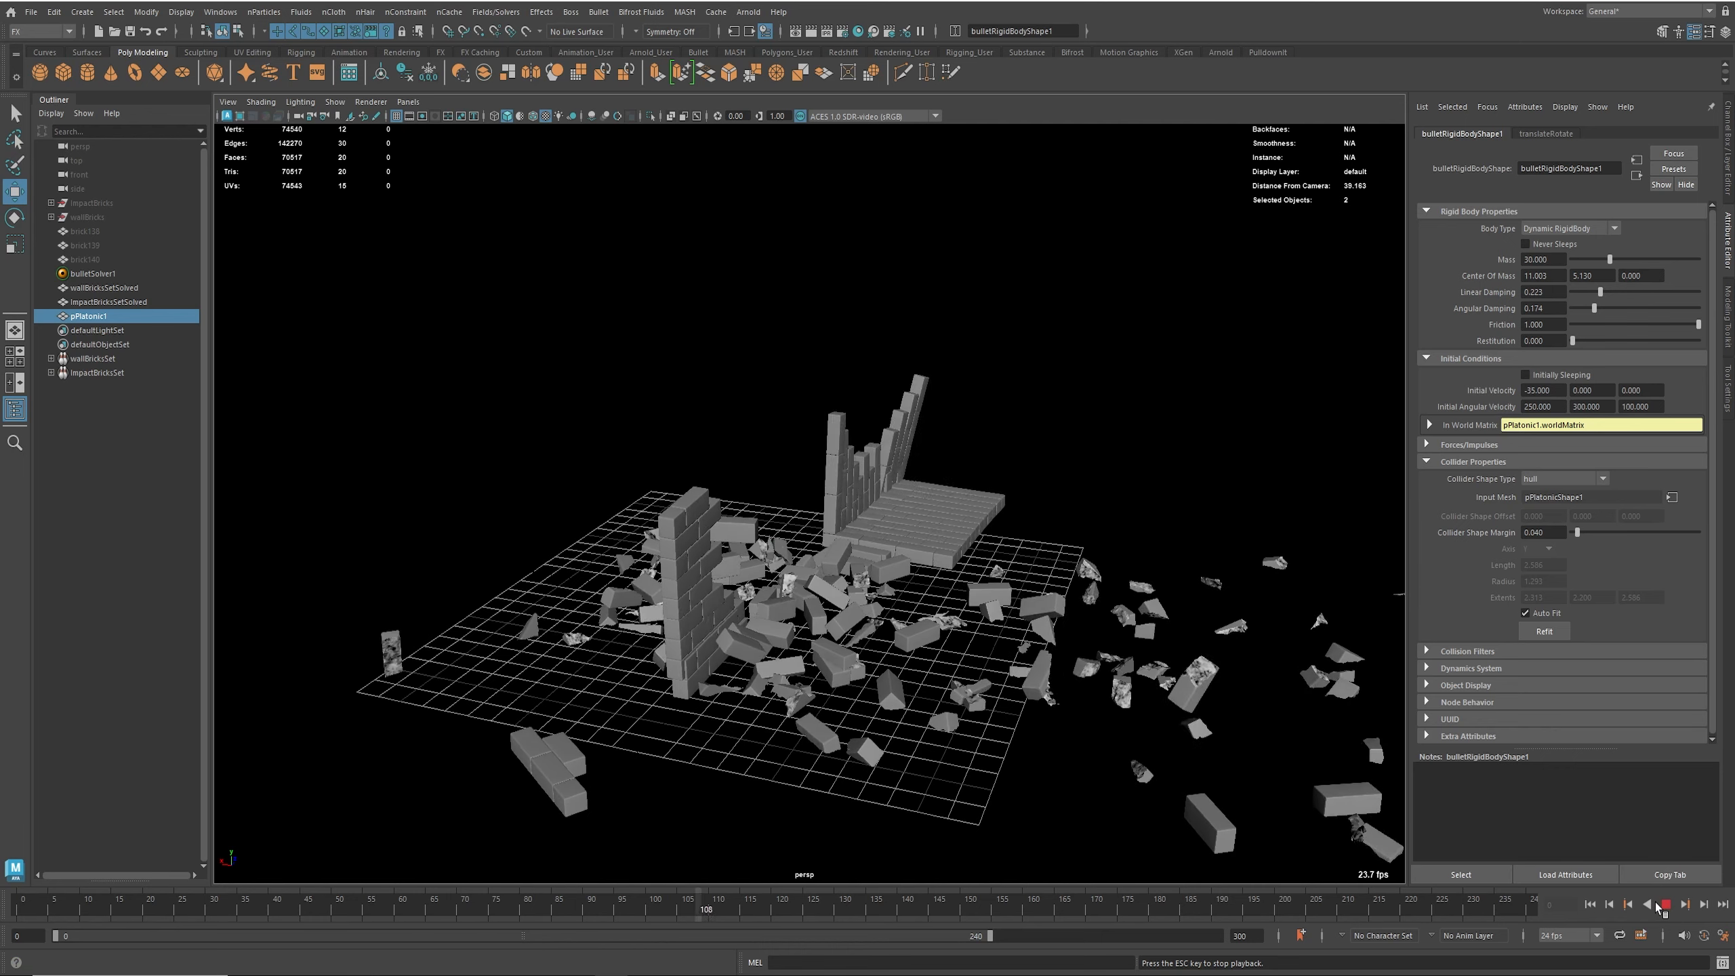
pyautogui.click(1664, 904)
pyautogui.click(1589, 904)
pyautogui.keyDown('alt'); pyautogui.moveTo(772, 541); pyautogui.dragTo(748, 527); pyautogui.keyUp('alt')
pyautogui.keyDown('alt'); pyautogui.moveTo(748, 528); pyautogui.dragTo(879, 532, button='right'); pyautogui.keyUp('alt')
pyautogui.keyDown('alt'); pyautogui.moveTo(879, 530); pyautogui.dragTo(875, 530); pyautogui.keyUp('alt')
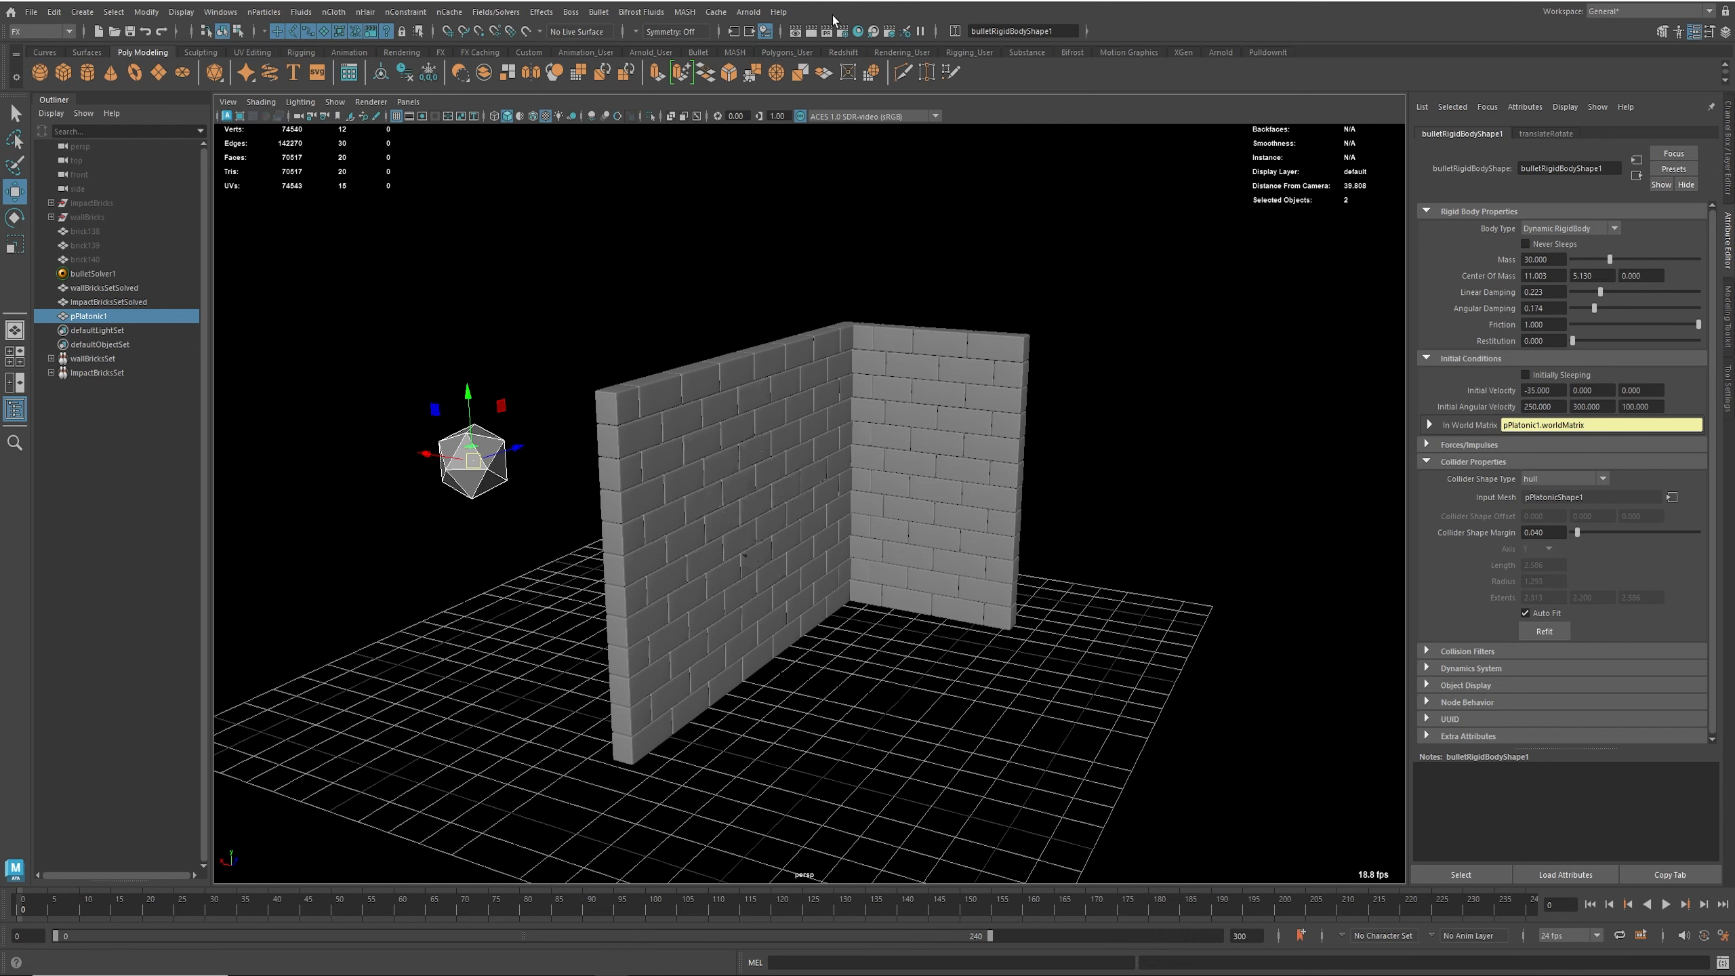
# Step: Create an aiStandardSurface material in a new Hypershade graph and name it brick
pyautogui.click(858, 31)
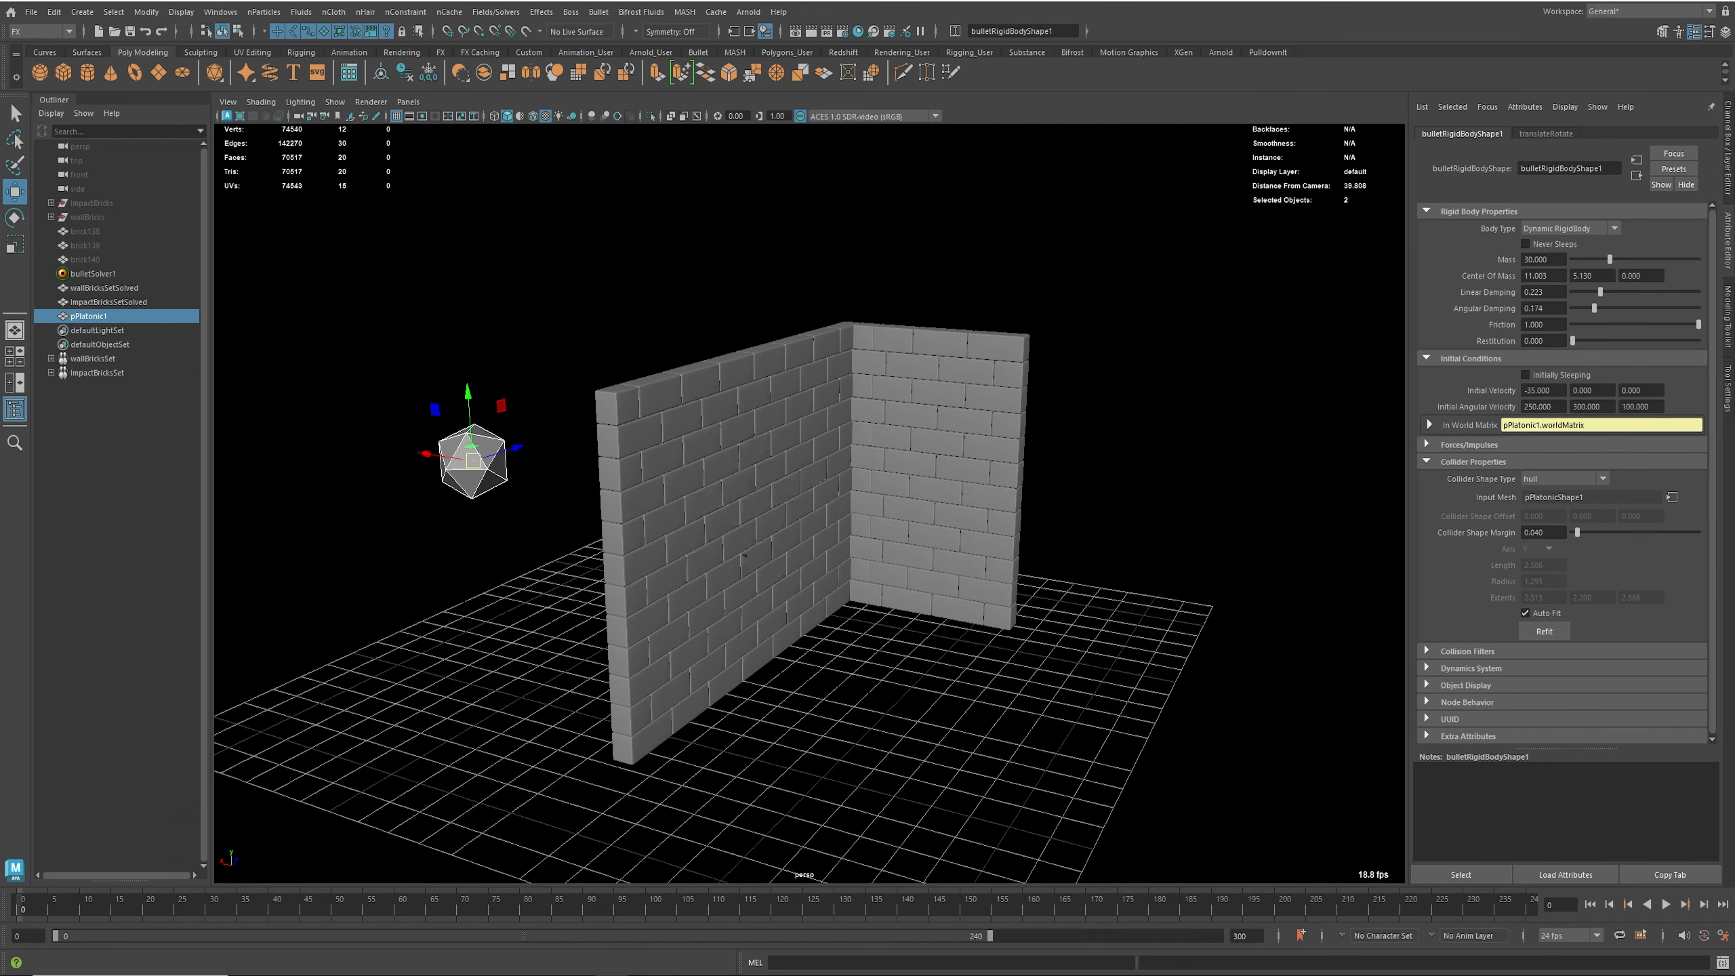
pyautogui.moveTo(1574, 224); pyautogui.dragTo(1176, 154)
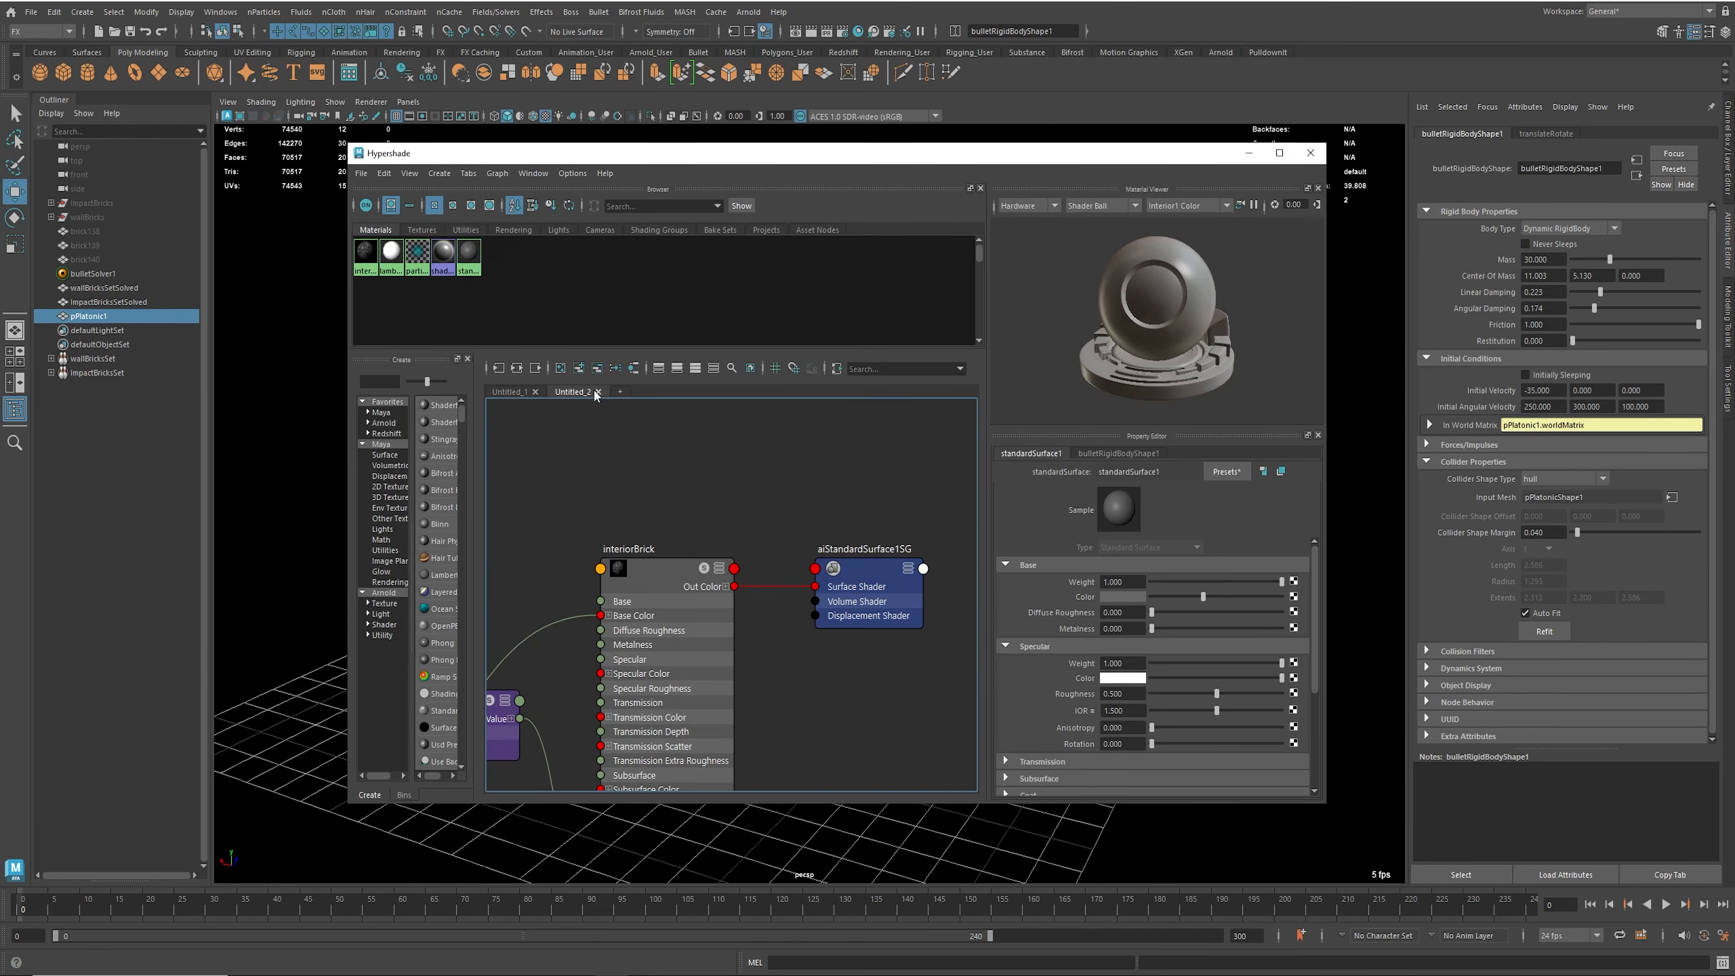
pyautogui.click(620, 392)
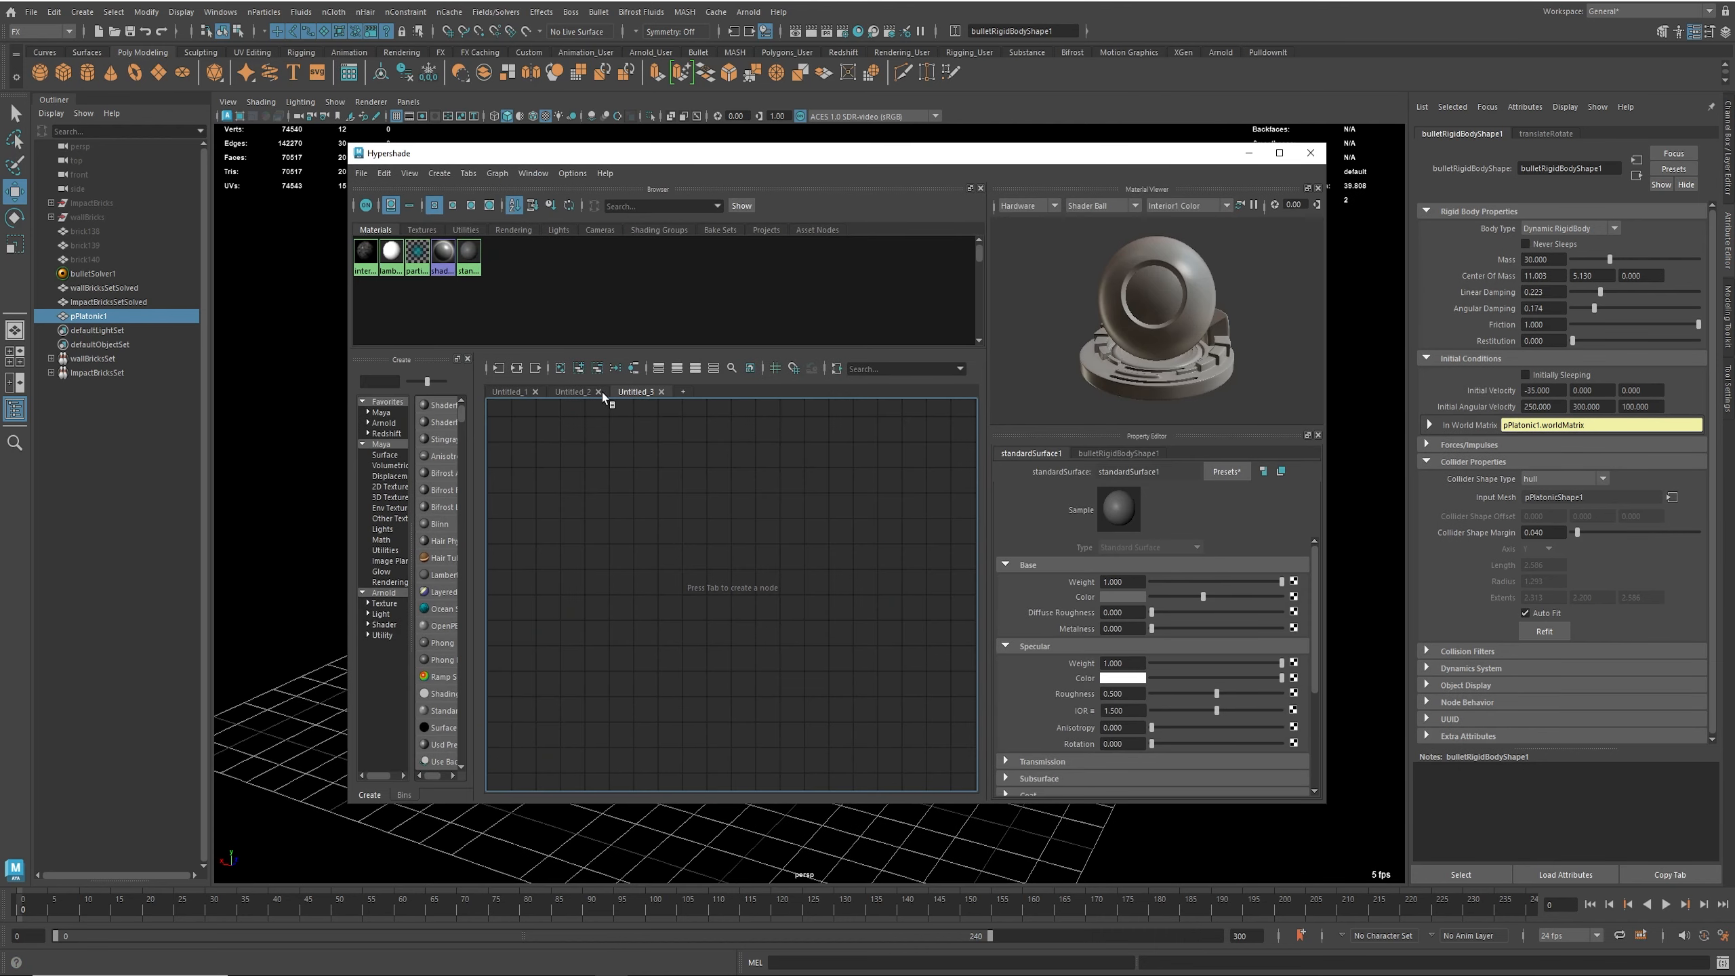
pyautogui.press('Tab')
pyautogui.write('aista')
pyautogui.press('Down')
pyautogui.press('Down')
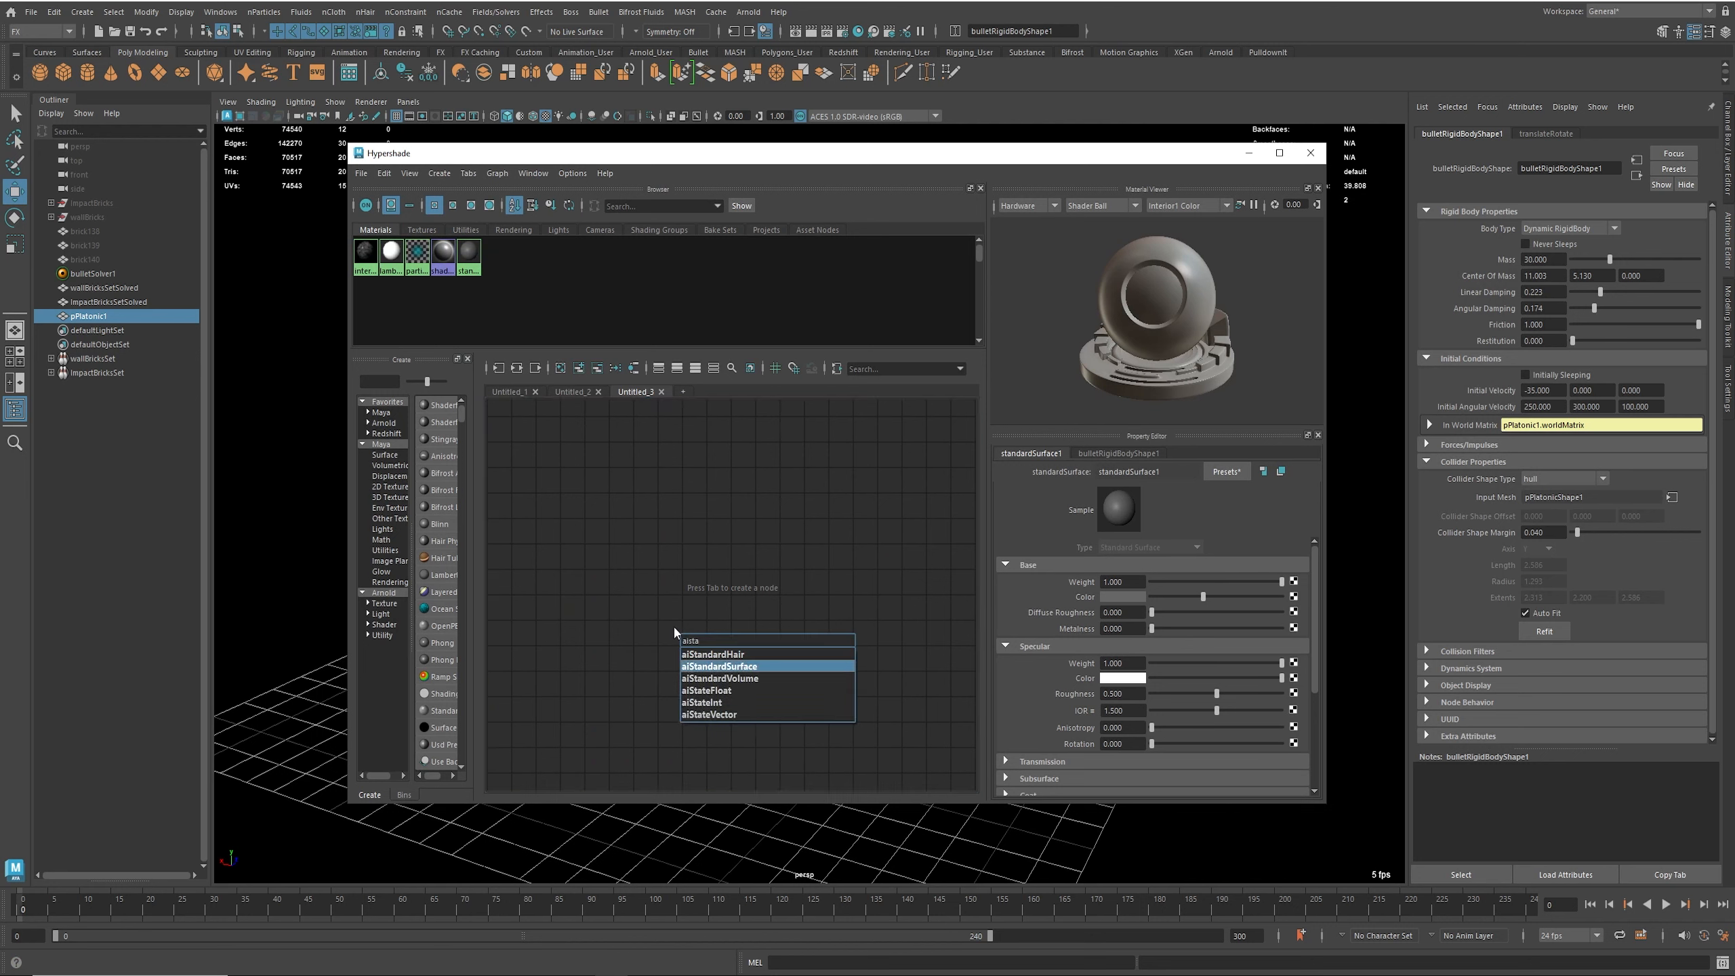
pyautogui.press('Return')
pyautogui.doubleClick(725, 627)
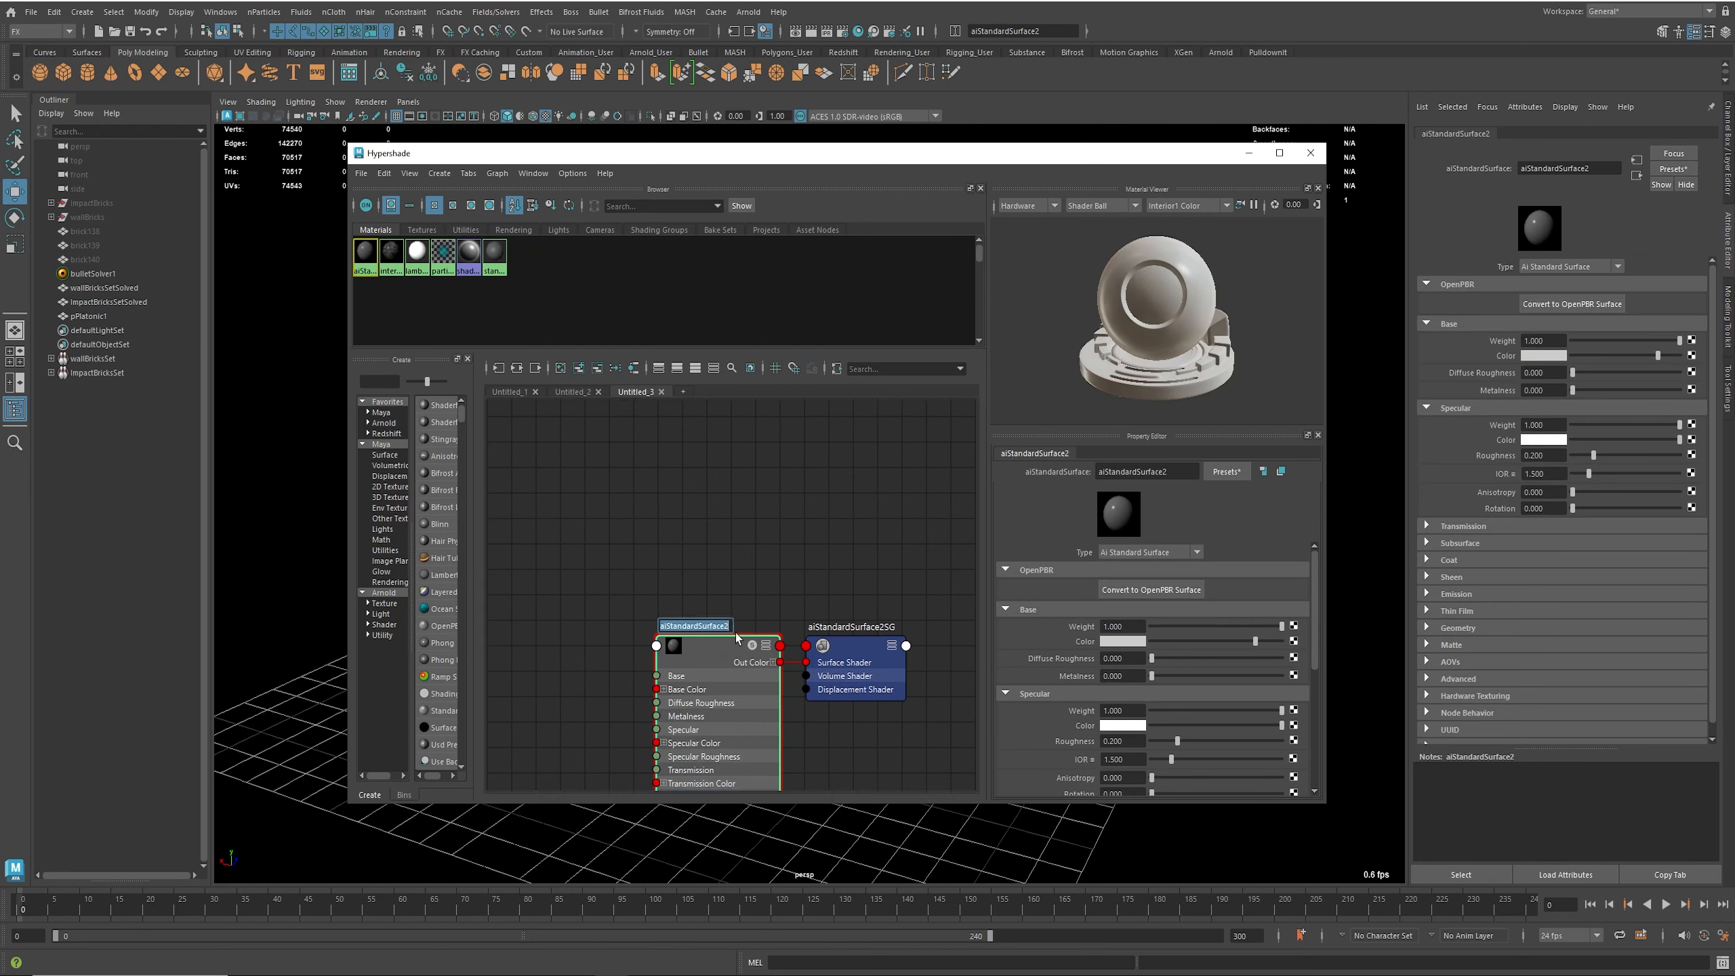
pyautogui.write('bro')
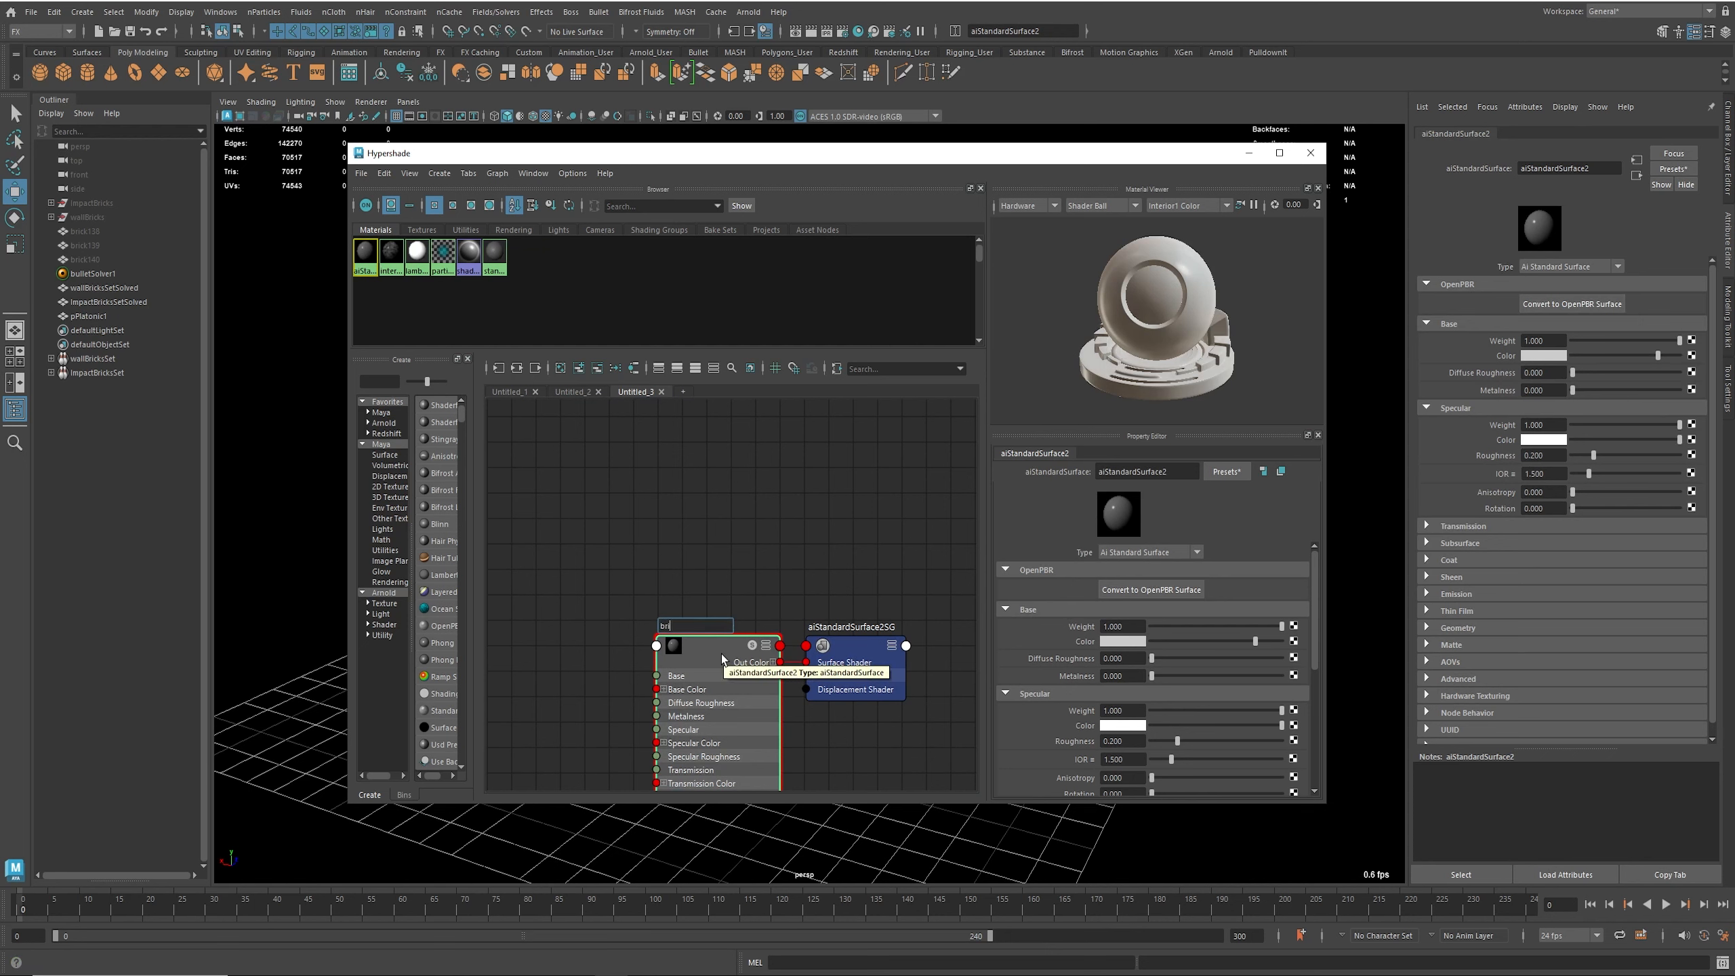
pyautogui.press('Return')
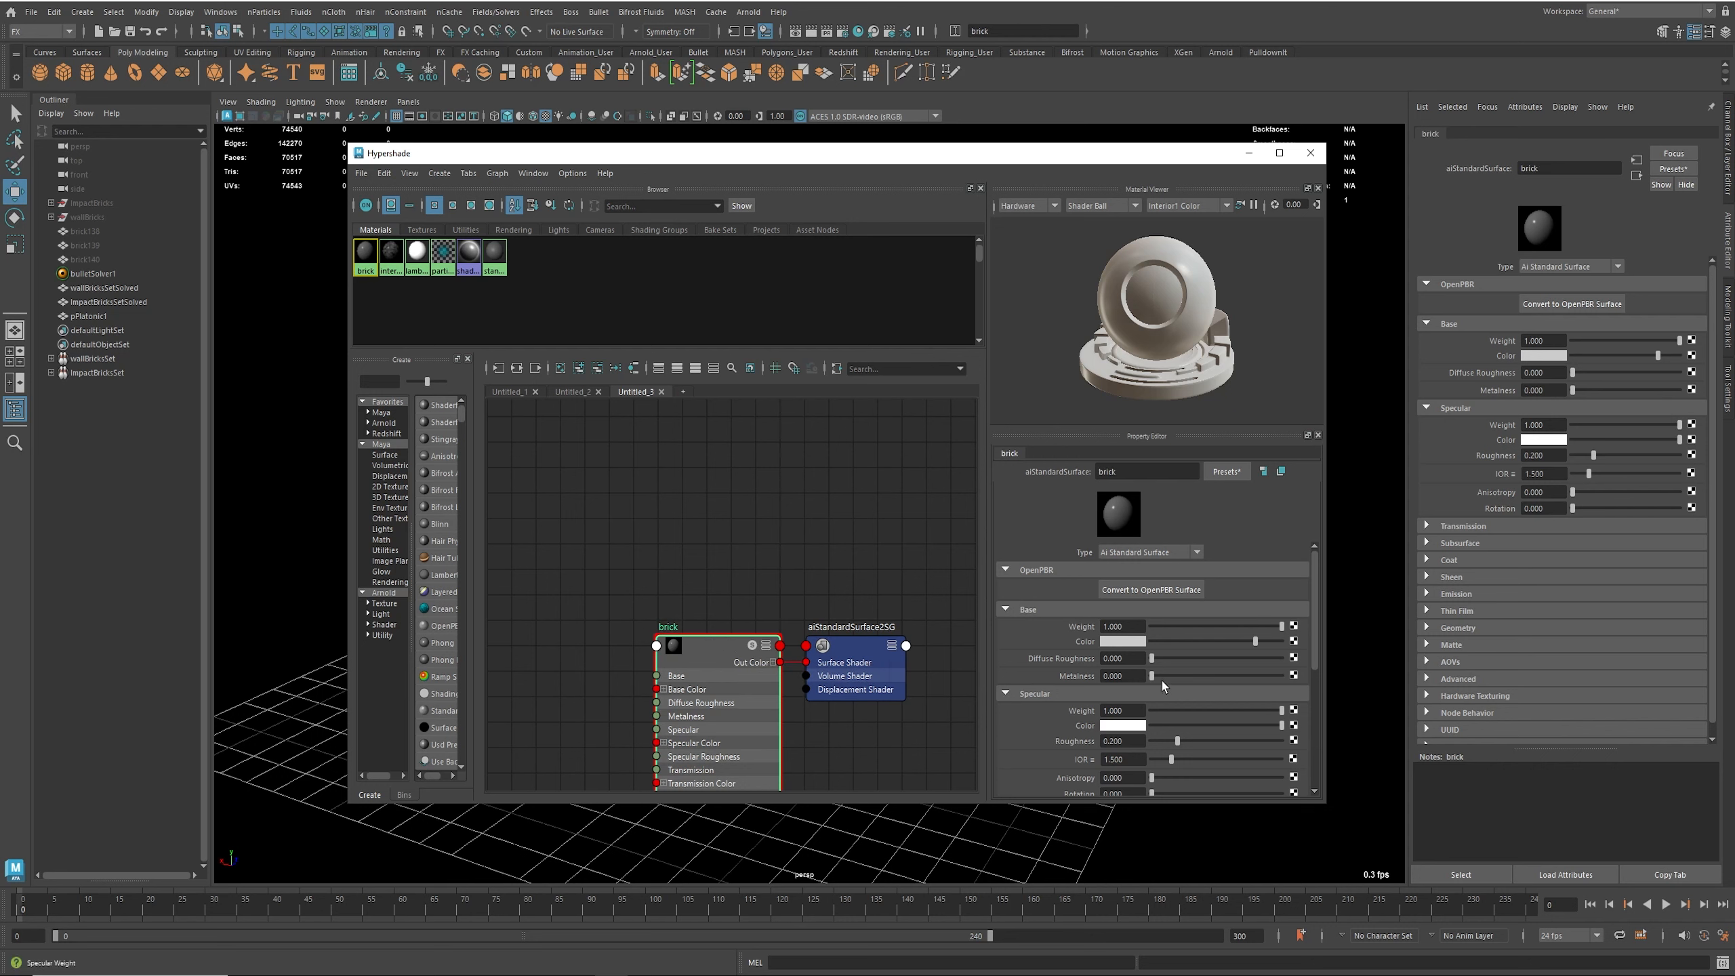
# Step: Set the brick material's base color to a dark, slightly desaturated reddish brown
pyautogui.click(1123, 643)
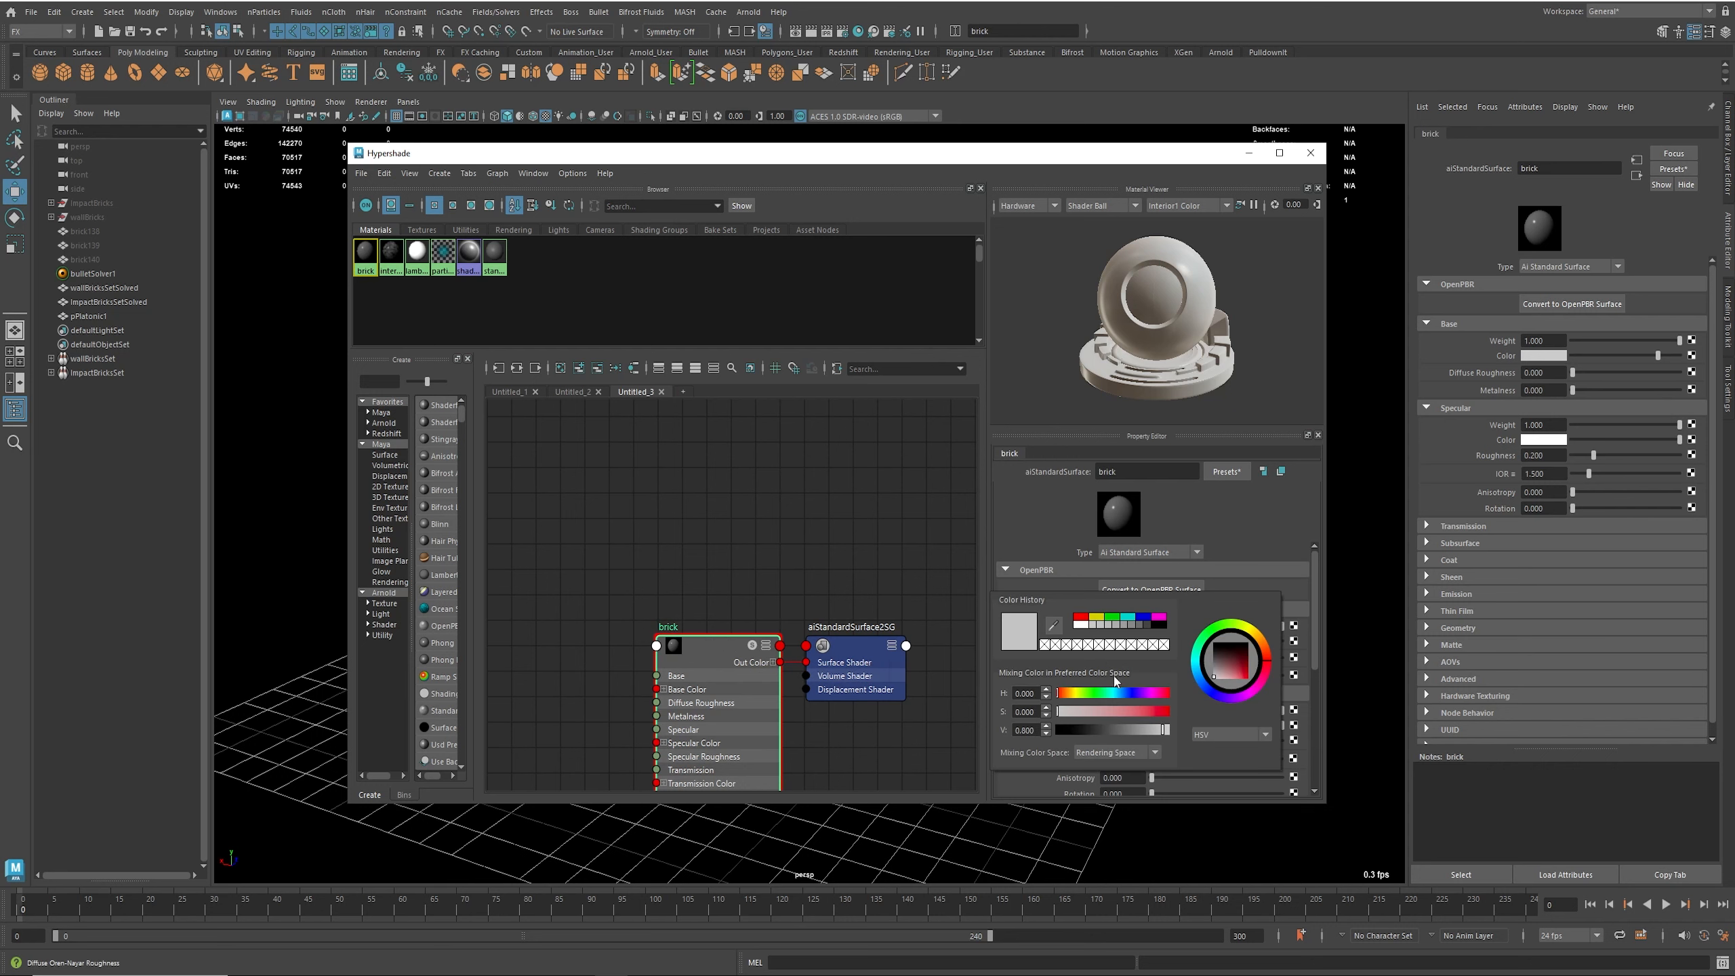
pyautogui.click(1075, 695)
pyautogui.moveTo(1267, 658); pyautogui.dragTo(1242, 668)
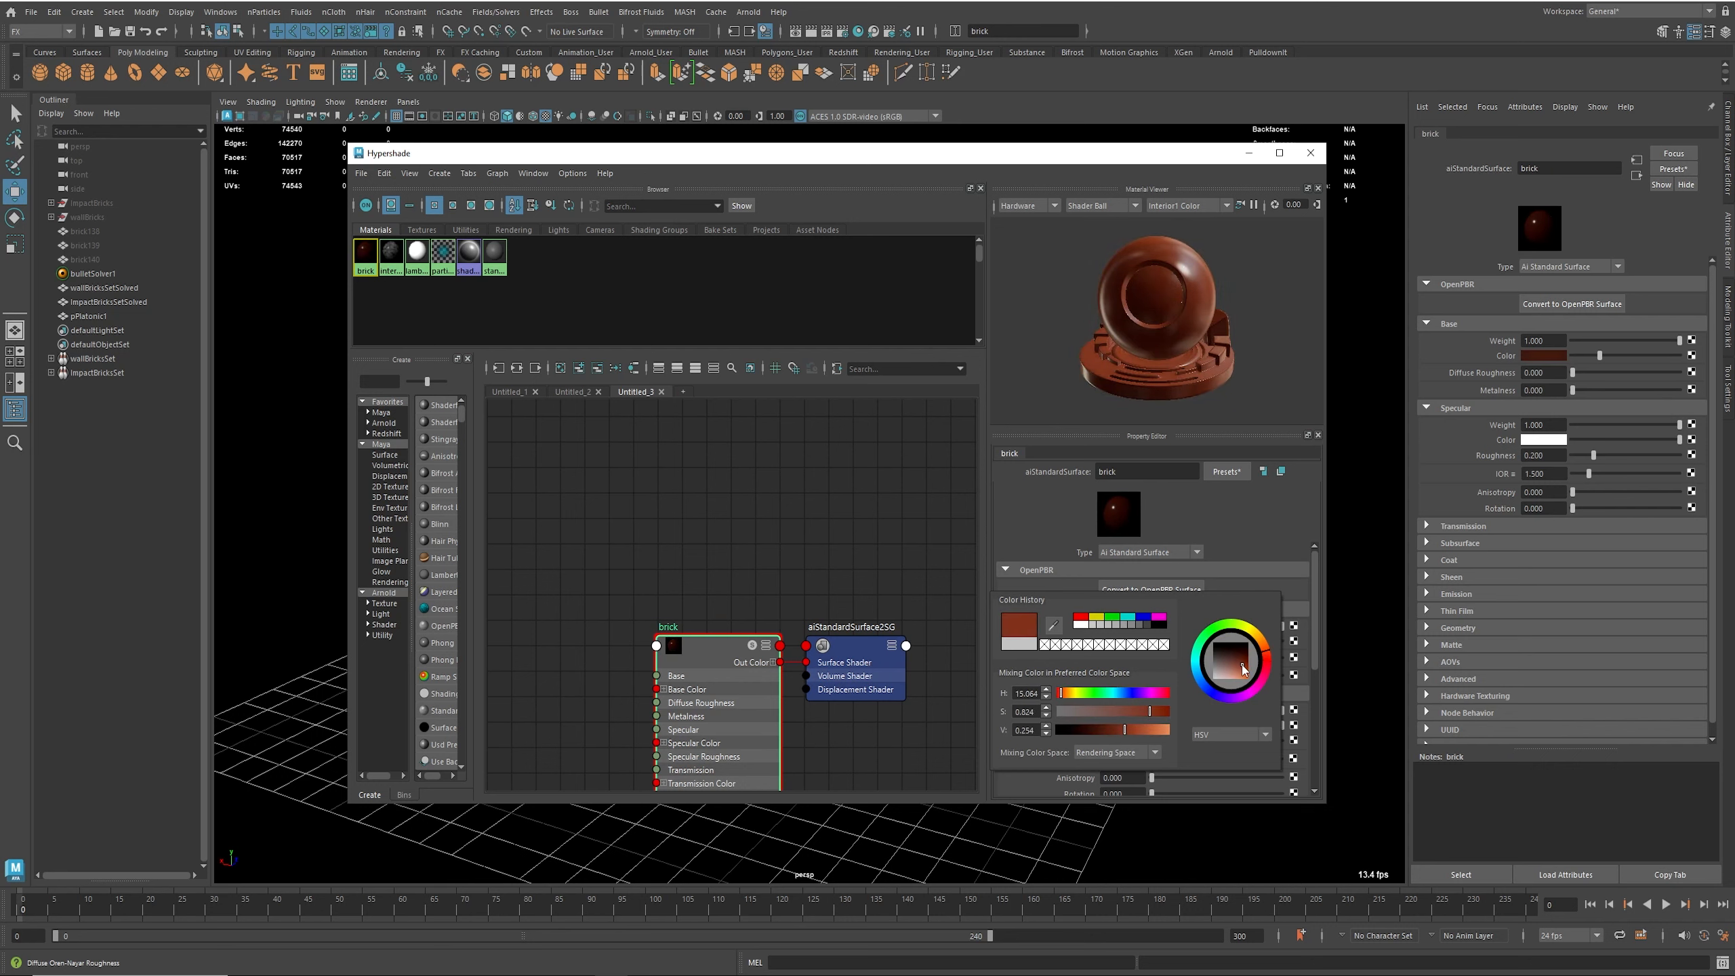
pyautogui.moveTo(1155, 711)
pyautogui.mouseDown()
pyautogui.moveTo(1130, 730)
pyautogui.moveTo(1135, 713)
pyautogui.mouseUp()
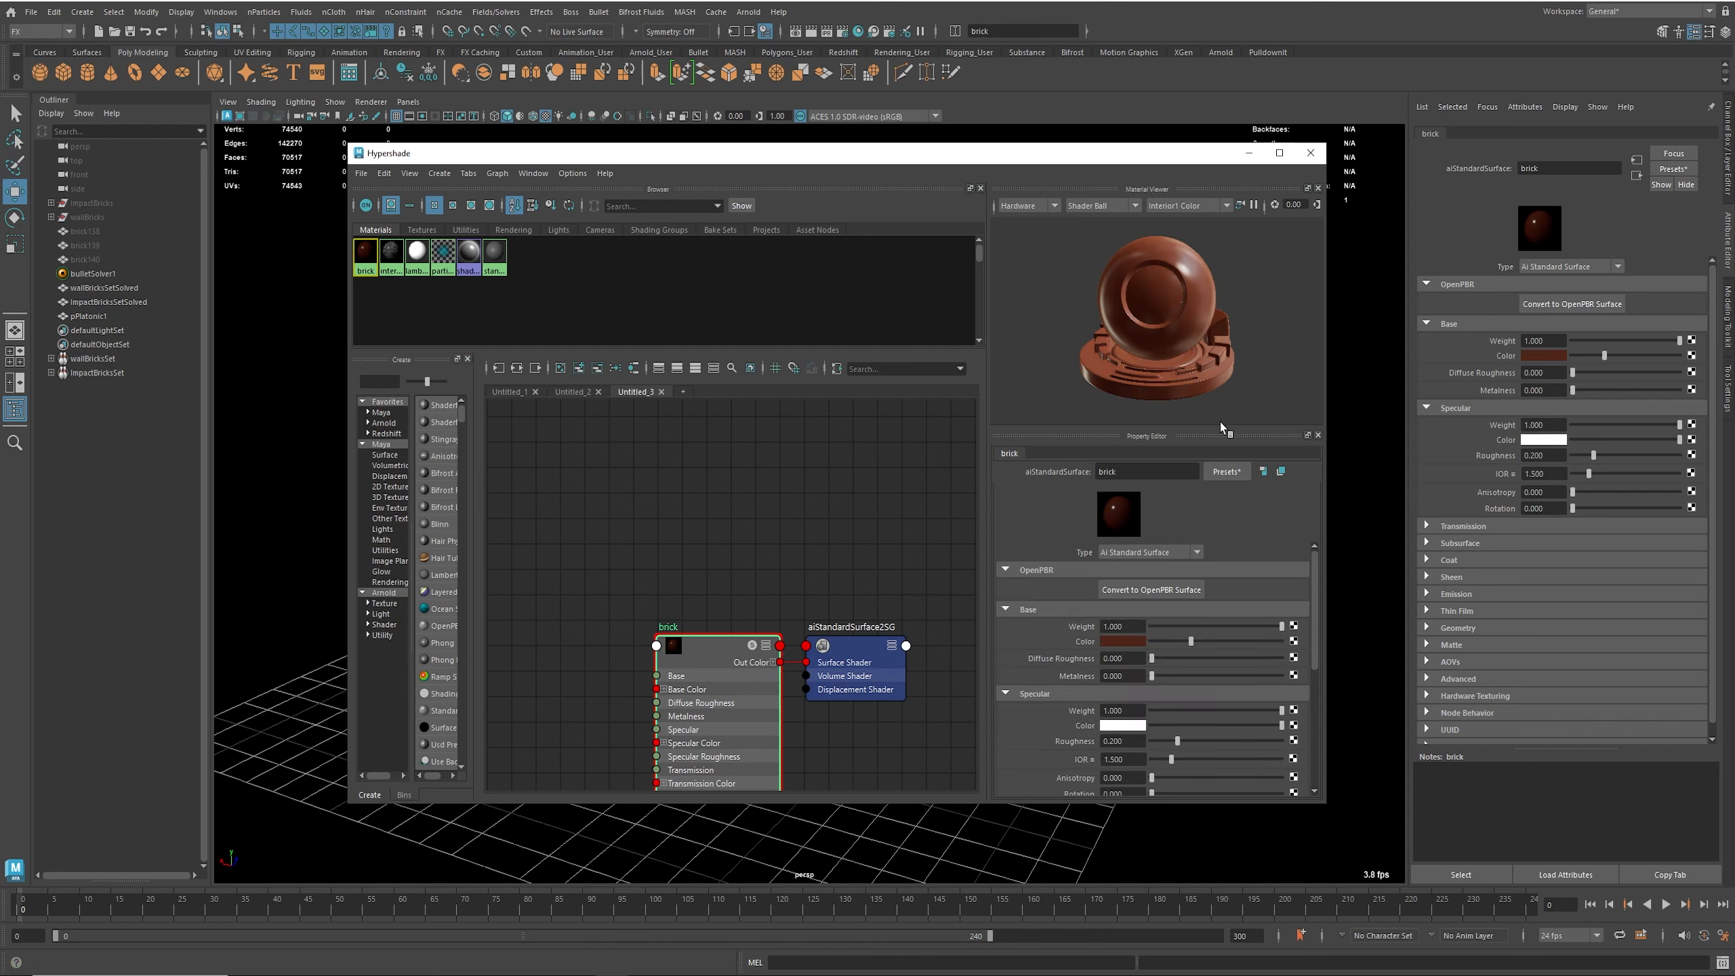
# Step: Select all objects in initialShadingGroup through standardSurface1 and assign the brick material to them
pyautogui.moveTo(852, 154); pyautogui.dragTo(1386, 204)
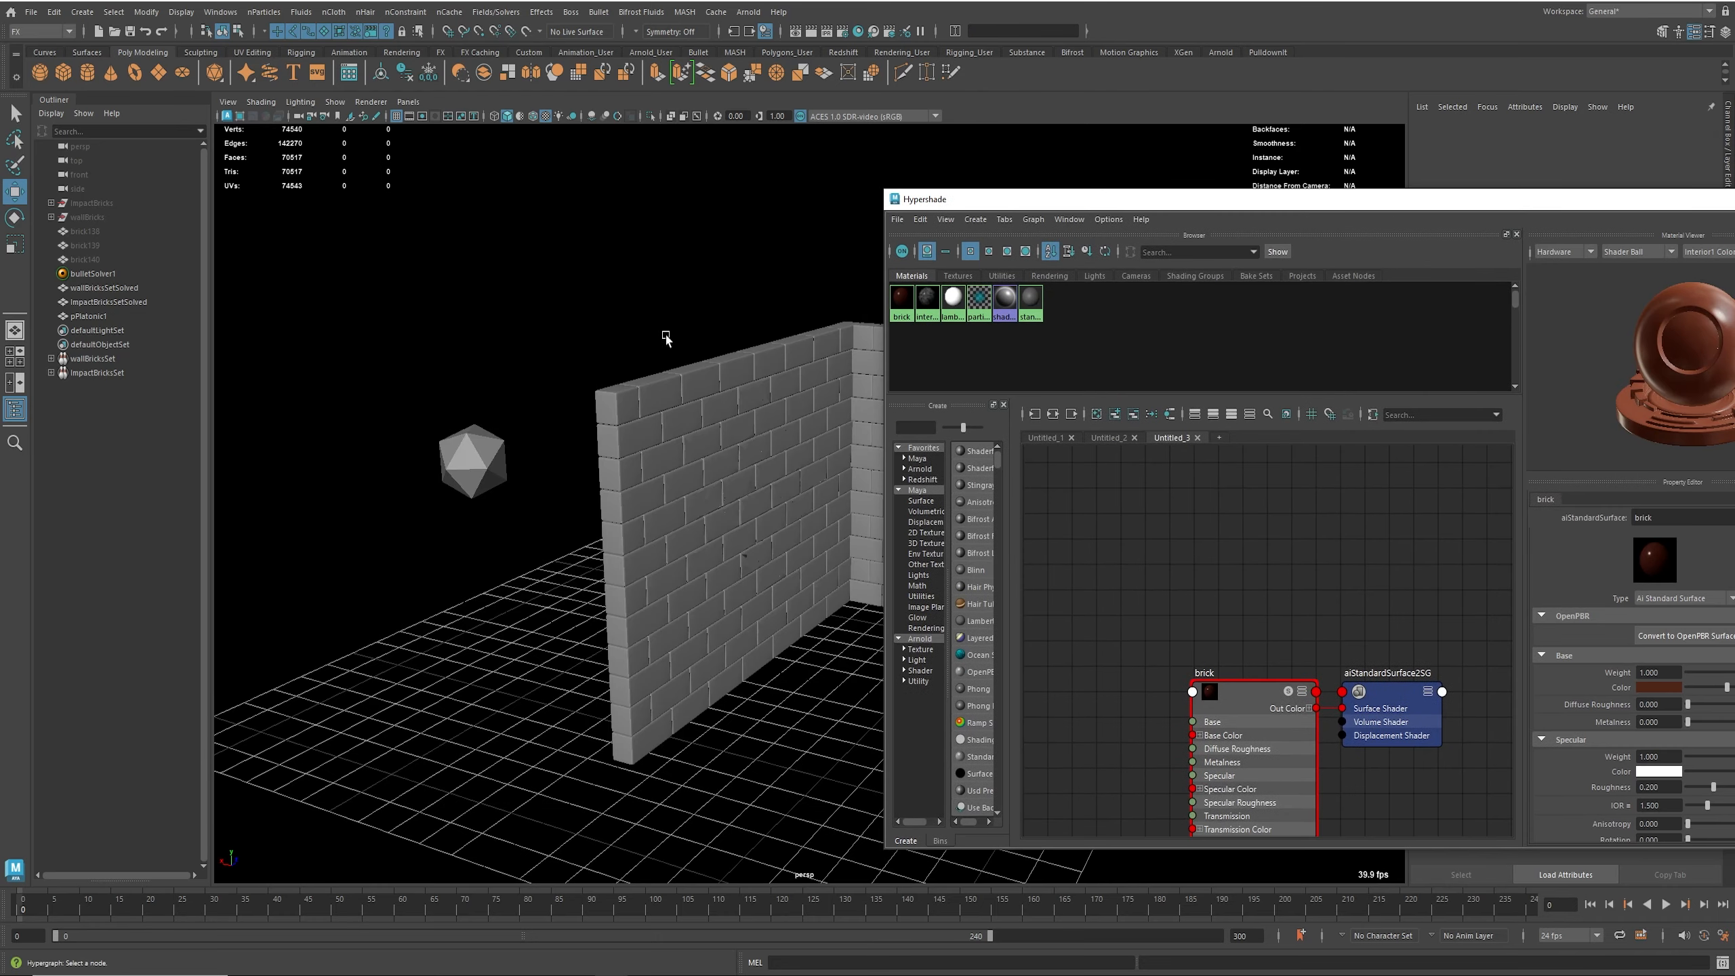
pyautogui.rightClick(1029, 306)
pyautogui.moveTo(1029, 306); pyautogui.dragTo(1091, 306, button='right')
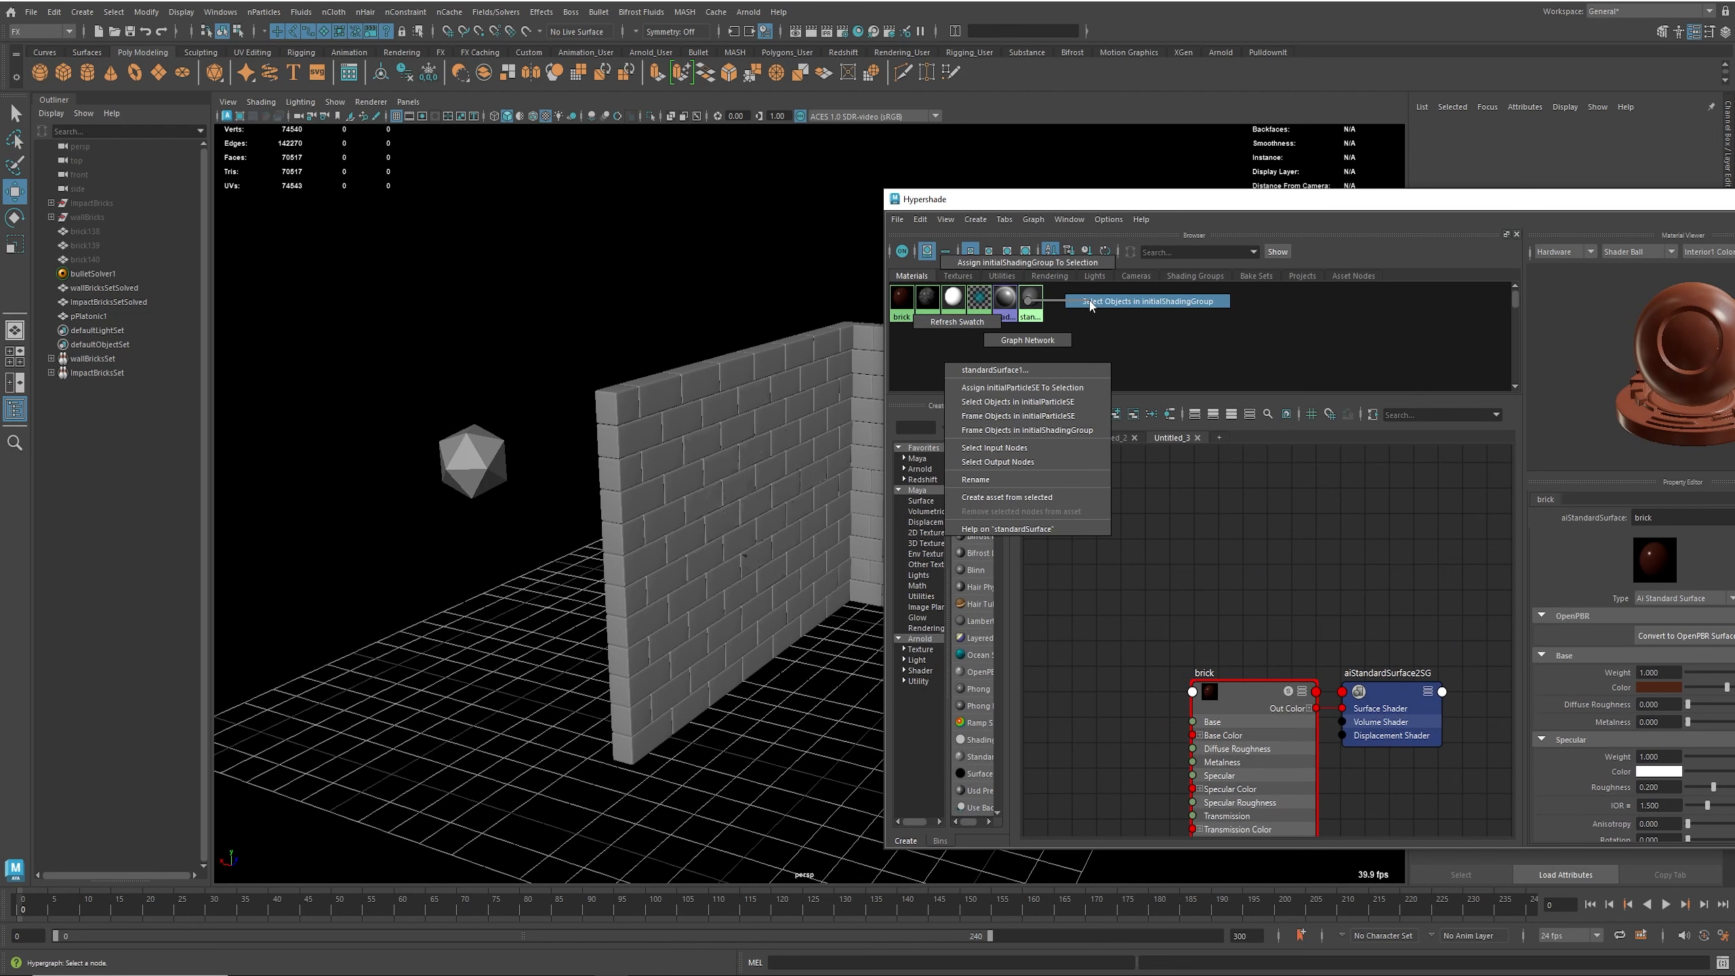
pyautogui.moveTo(1091, 306); pyautogui.dragTo(1091, 306, button='right')
pyautogui.keyDown('alt'); pyautogui.moveTo(707, 634); pyautogui.dragTo(593, 621, button='middle'); pyautogui.keyUp('alt')
pyautogui.rightClick(1242, 683)
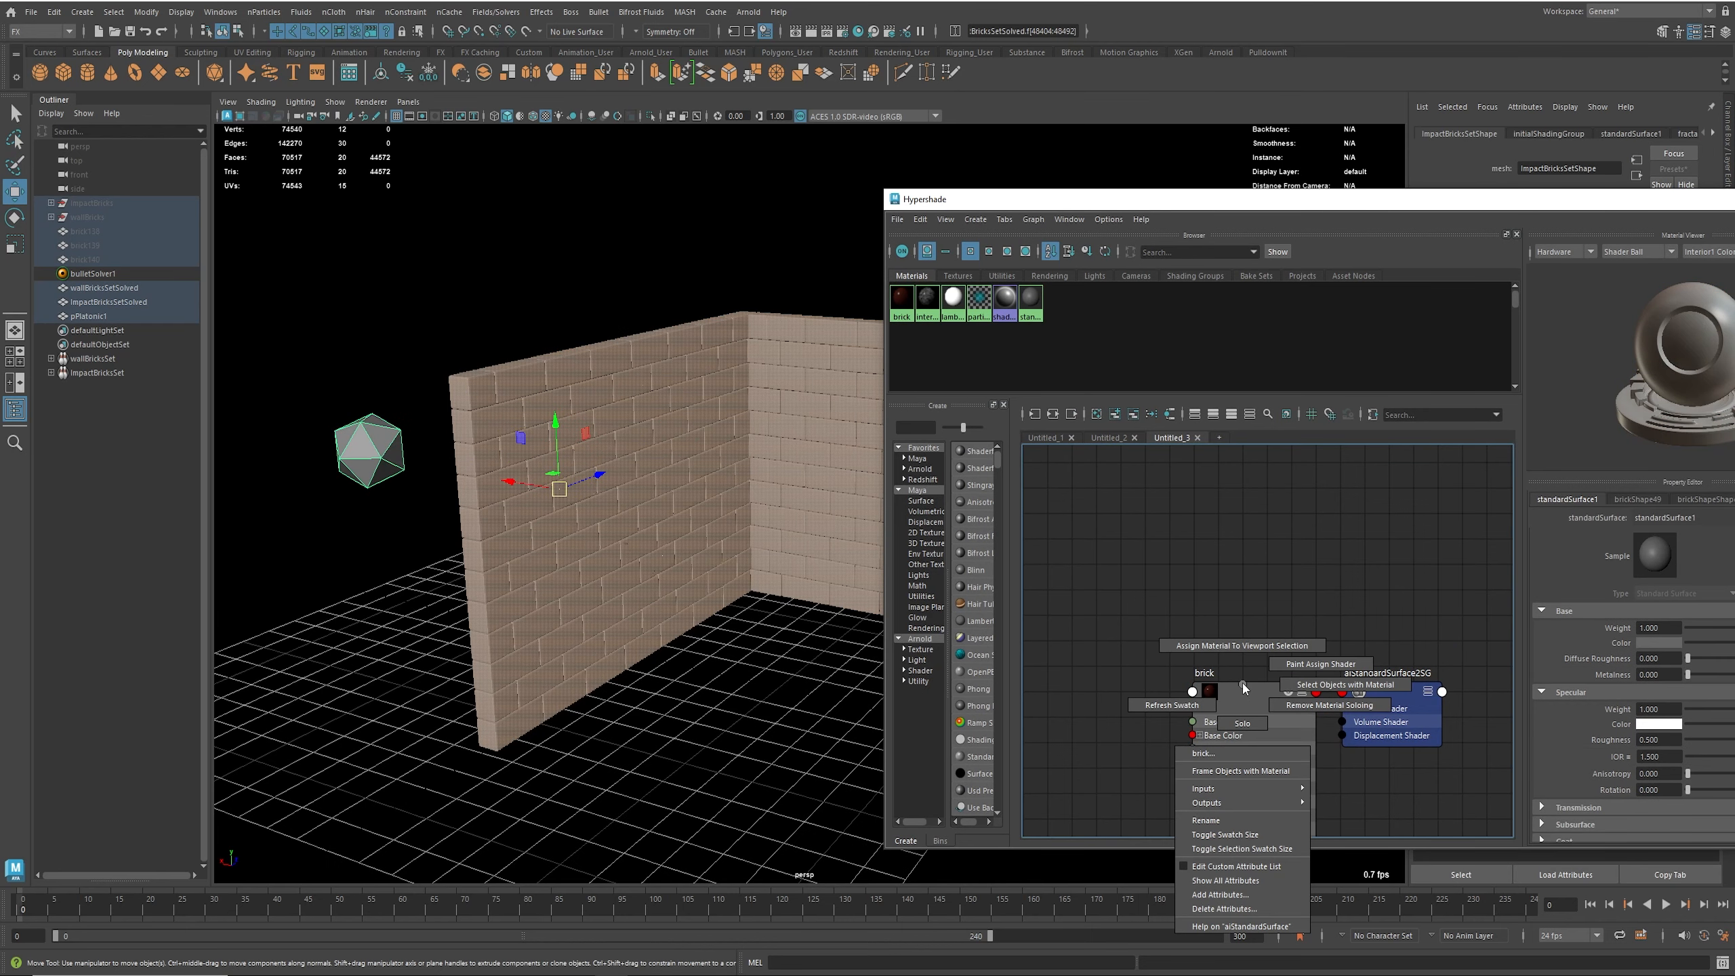
pyautogui.moveTo(1241, 684); pyautogui.dragTo(1238, 646, button='right')
pyautogui.click(695, 695)
pyautogui.keyDown('alt'); pyautogui.moveTo(659, 701); pyautogui.dragTo(703, 574); pyautogui.keyUp('alt')
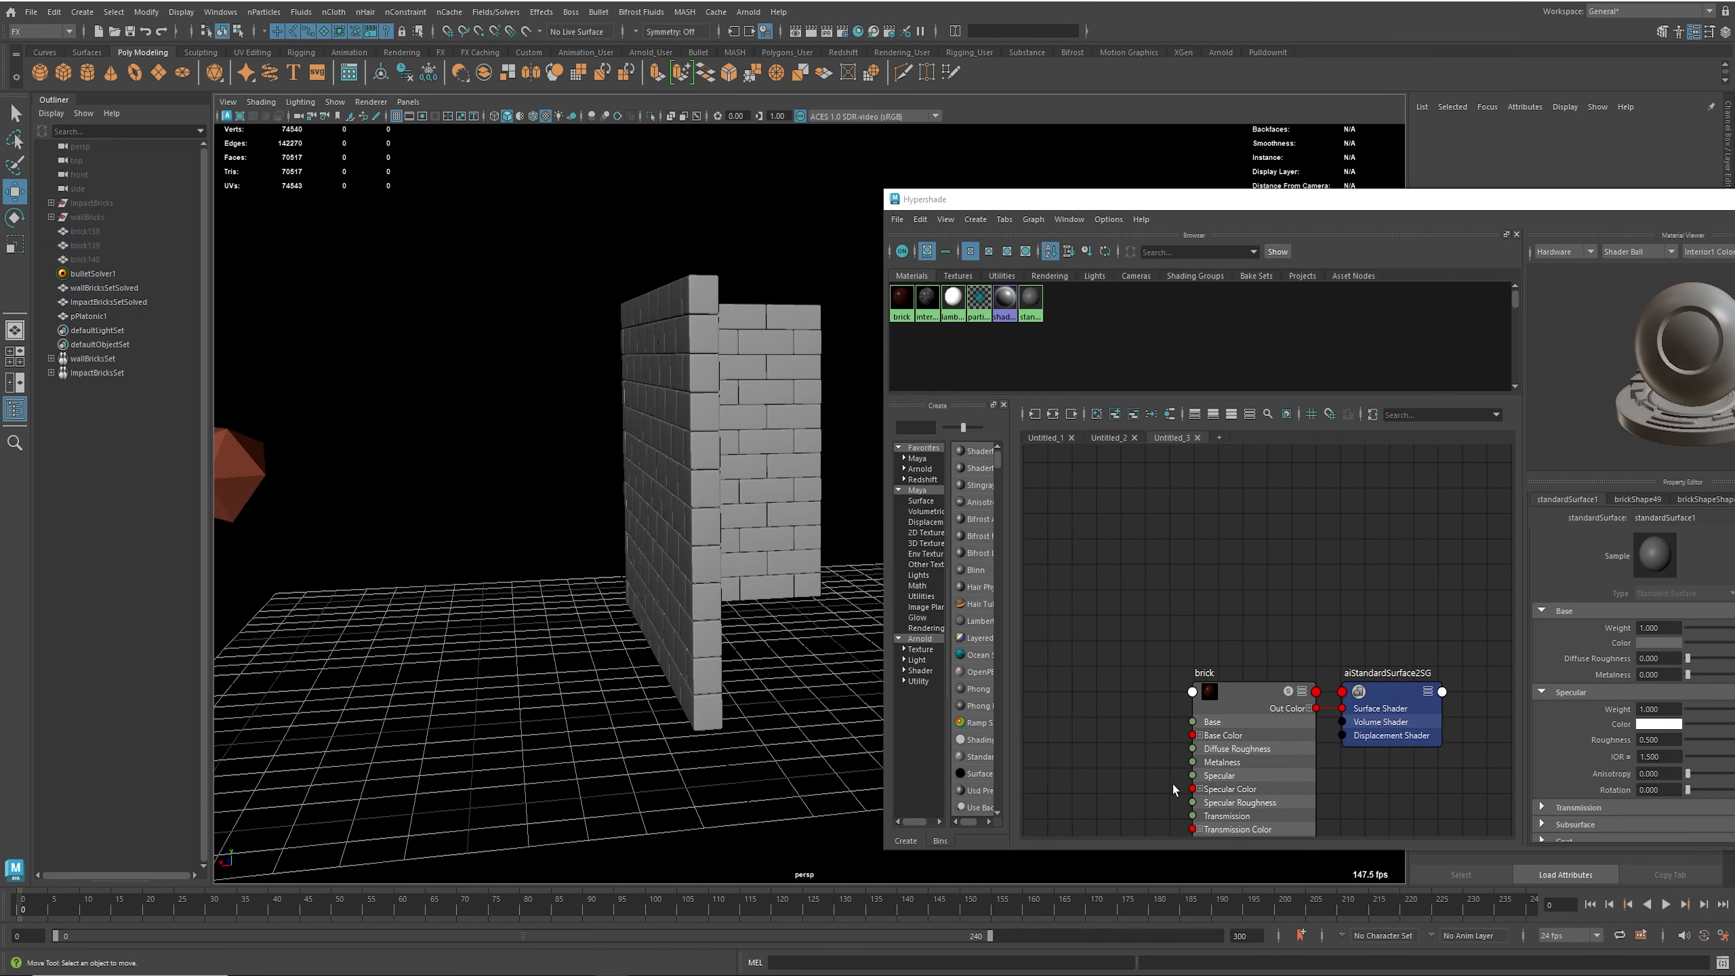
# Step: Clear the Hypershade window from the viewport, then briefly play and rewind the simulation to refresh the wall's material
pyautogui.moveTo(1429, 190); pyautogui.dragTo(0, 261)
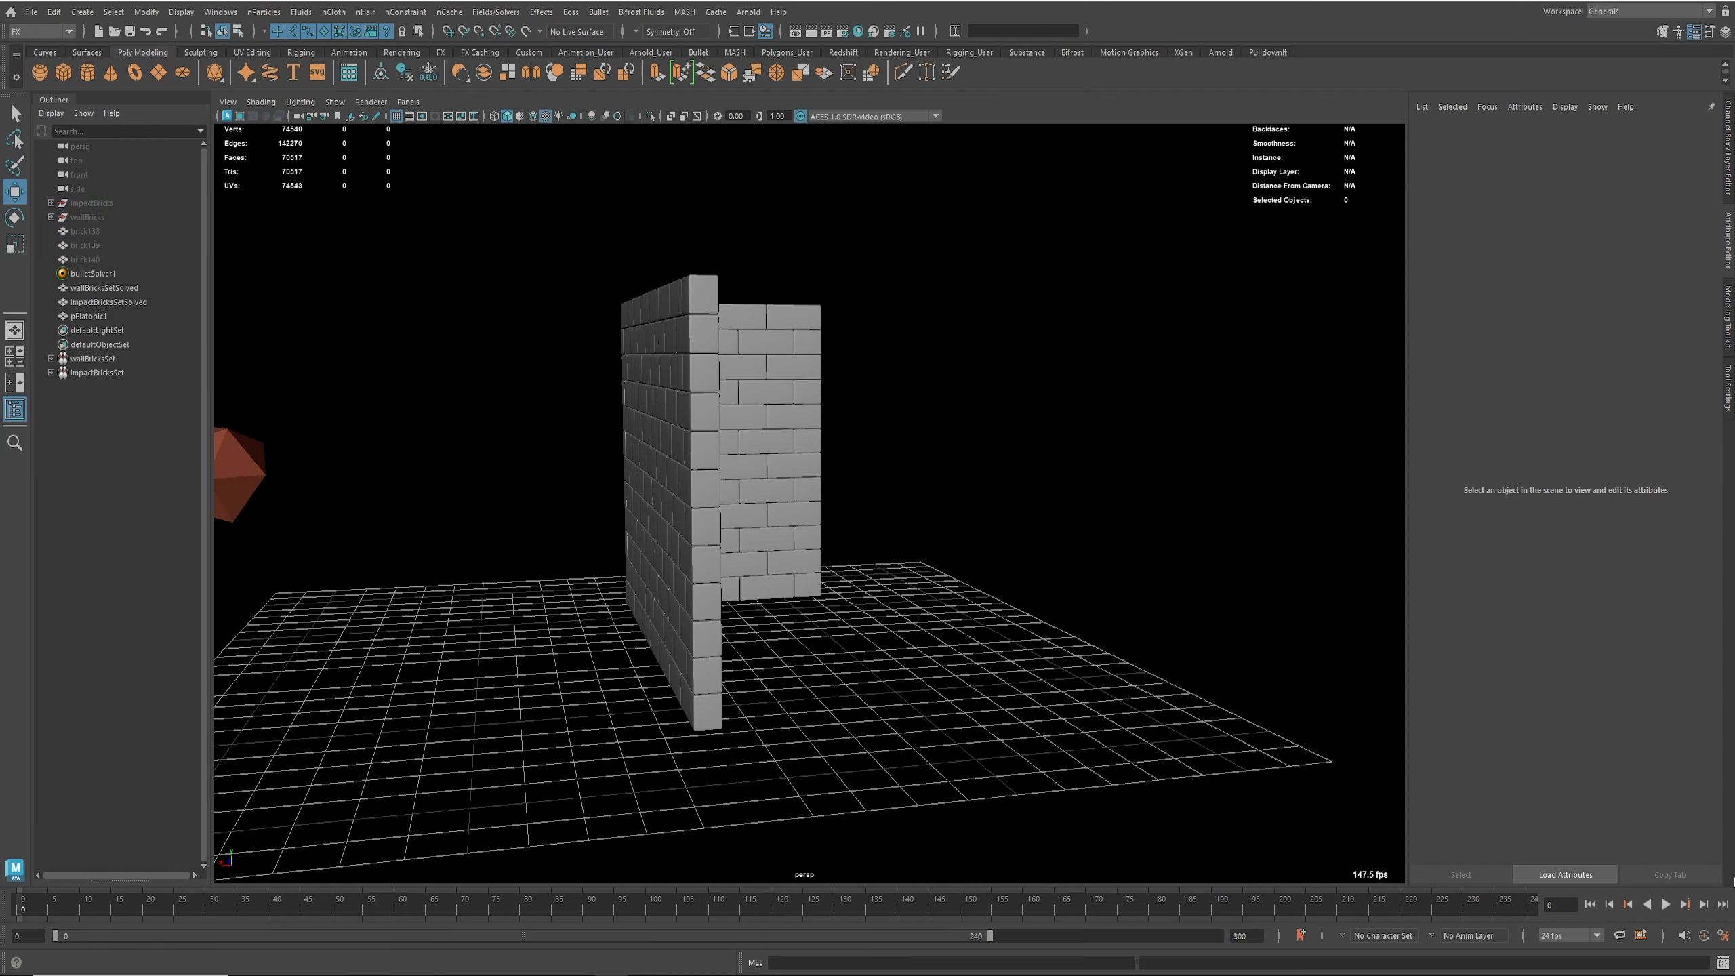
pyautogui.click(1665, 904)
pyautogui.click(1590, 905)
pyautogui.keyDown('alt'); pyautogui.moveTo(1053, 608); pyautogui.dragTo(386, 547); pyautogui.keyUp('alt')
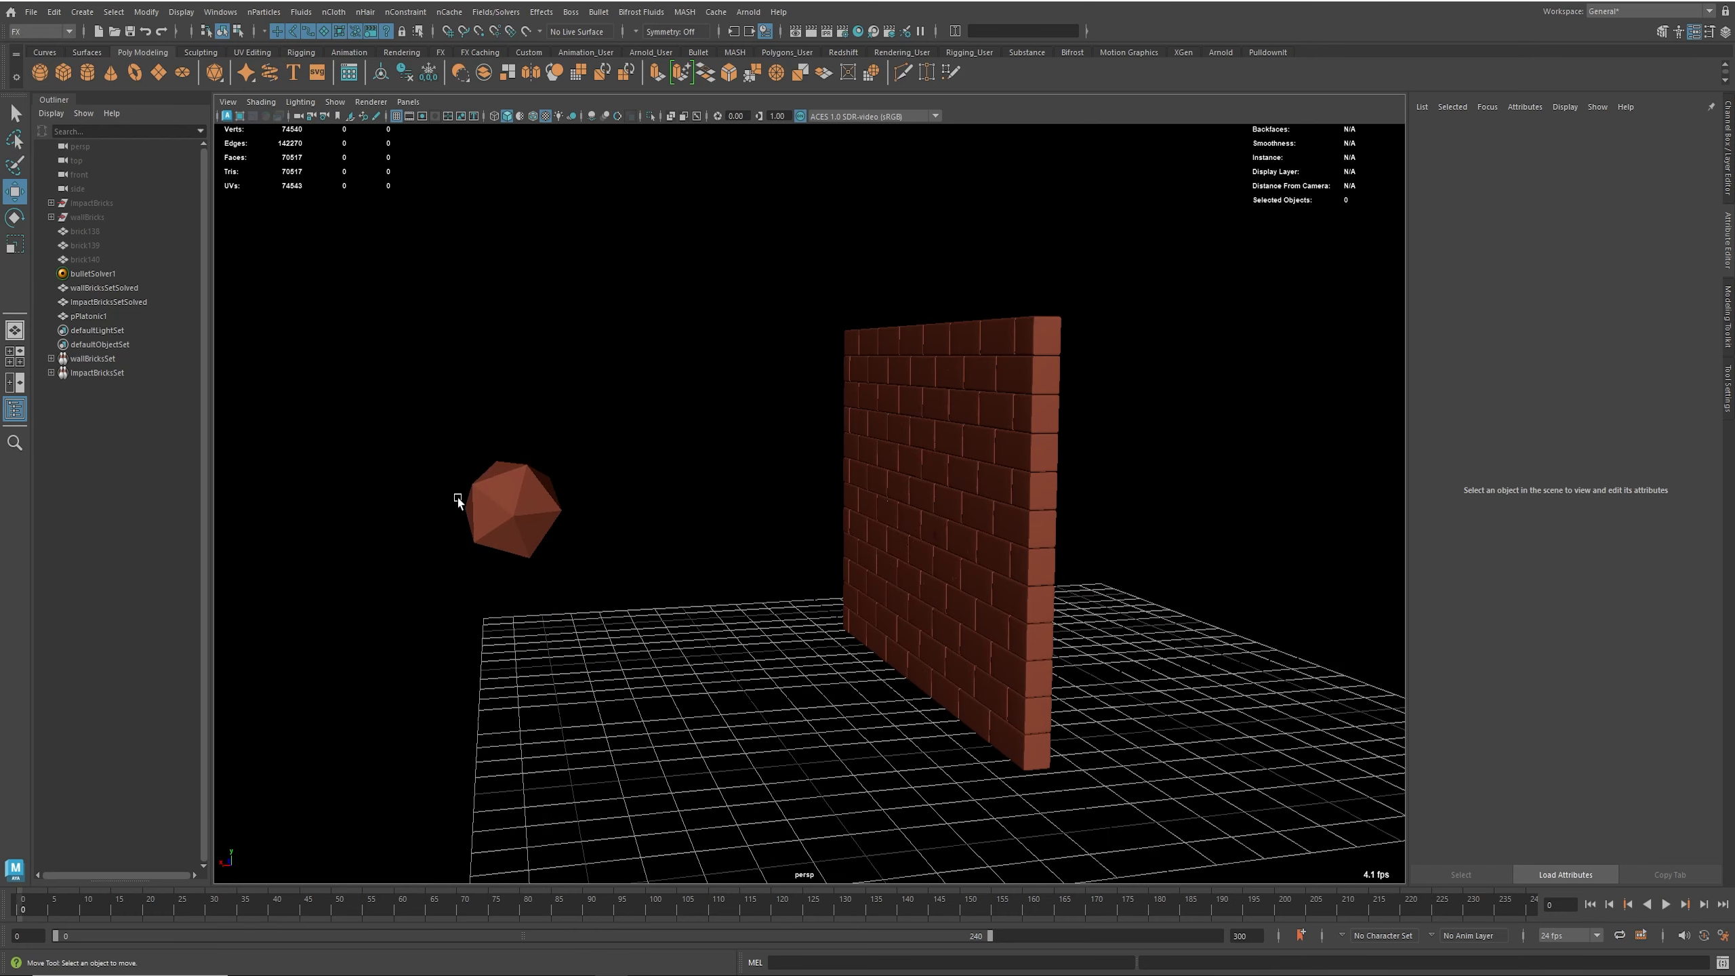
# Step: Assign the default grey material to the projectile so it differs from the bricks, and deselect it
pyautogui.click(498, 502)
pyautogui.moveTo(499, 502); pyautogui.dragTo(603, 932, button='right')
pyautogui.click(685, 726)
pyautogui.keyDown('alt'); pyautogui.moveTo(658, 604); pyautogui.dragTo(710, 599); pyautogui.keyUp('alt')
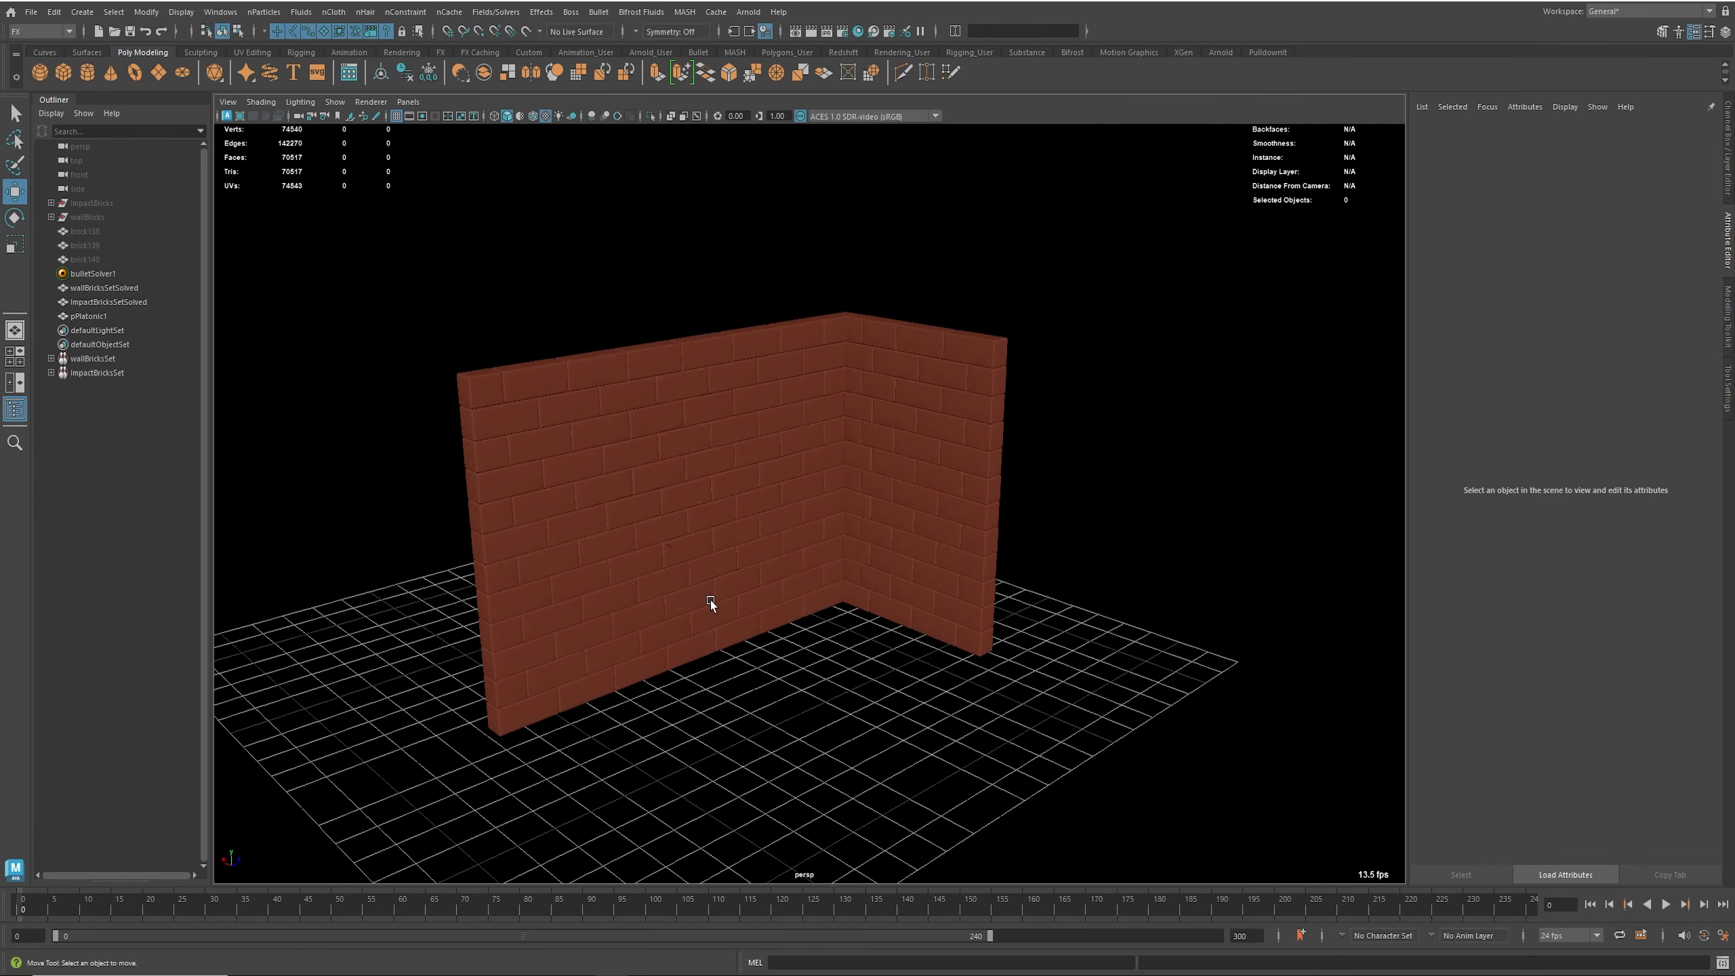
# Step: Play the simulation to frame 25, examine the shaded bricks and fractured interiors, and return to the start frame
pyautogui.click(1665, 904)
pyautogui.click(1666, 904)
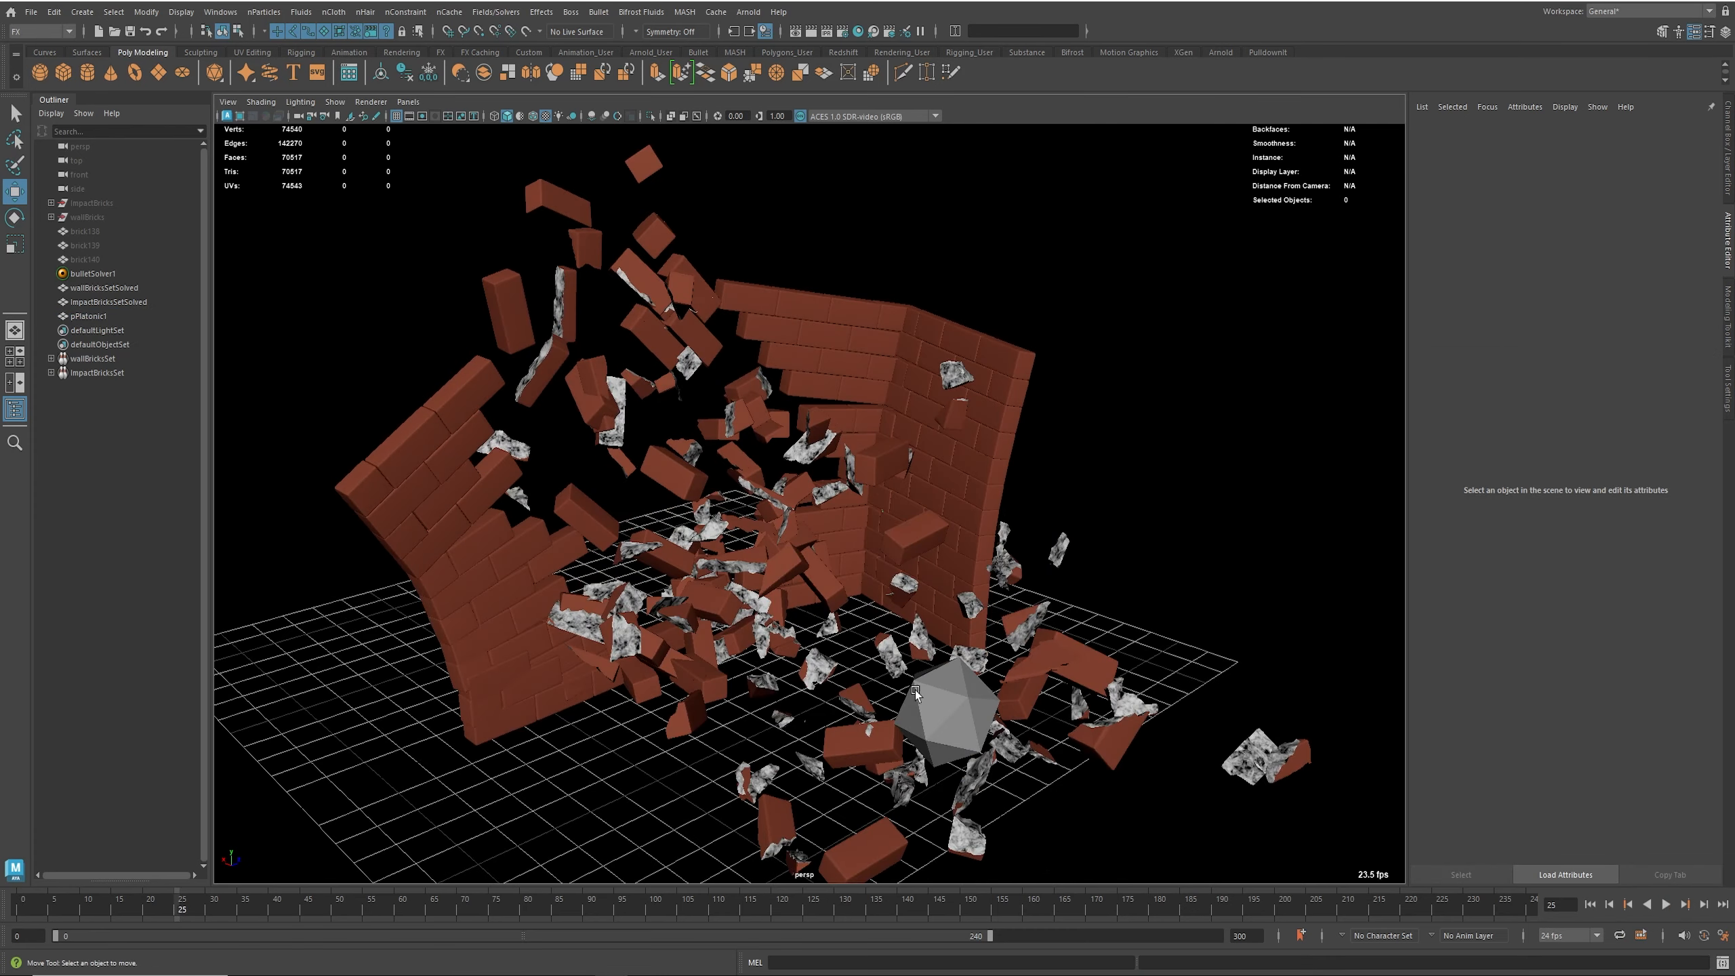
pyautogui.keyDown('alt'); pyautogui.moveTo(719, 581); pyautogui.dragTo(783, 520, button='middle'); pyautogui.keyUp('alt')
pyautogui.scroll(3, 783, 520)
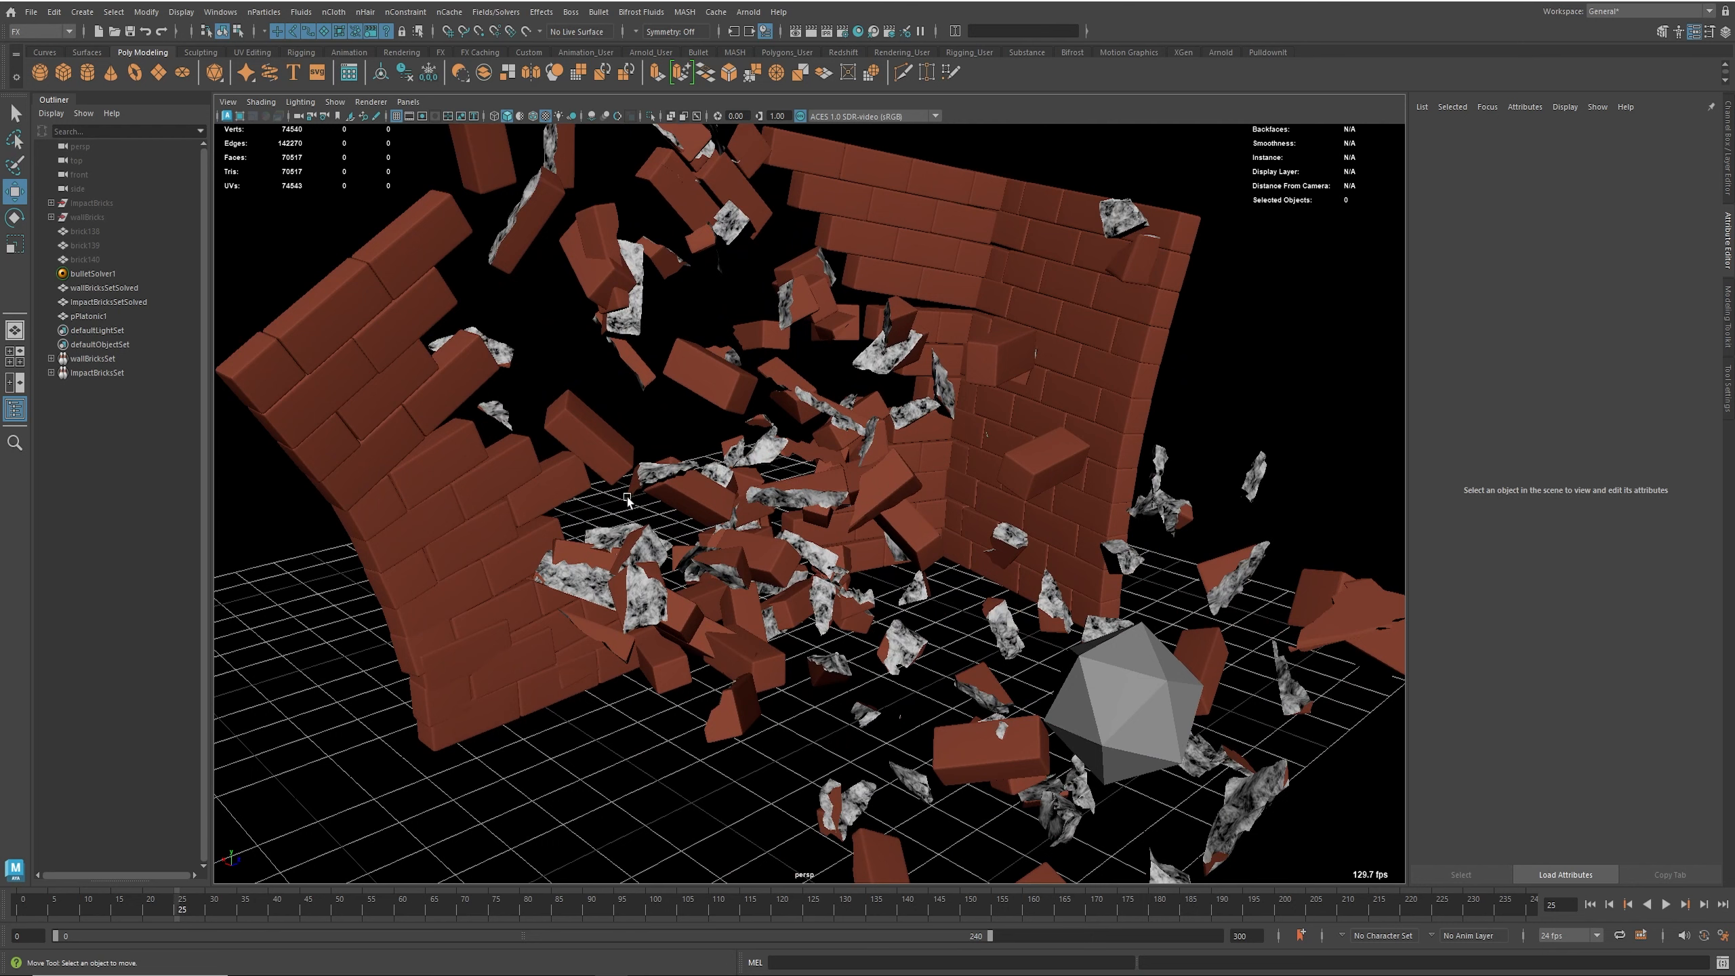
pyautogui.click(1589, 904)
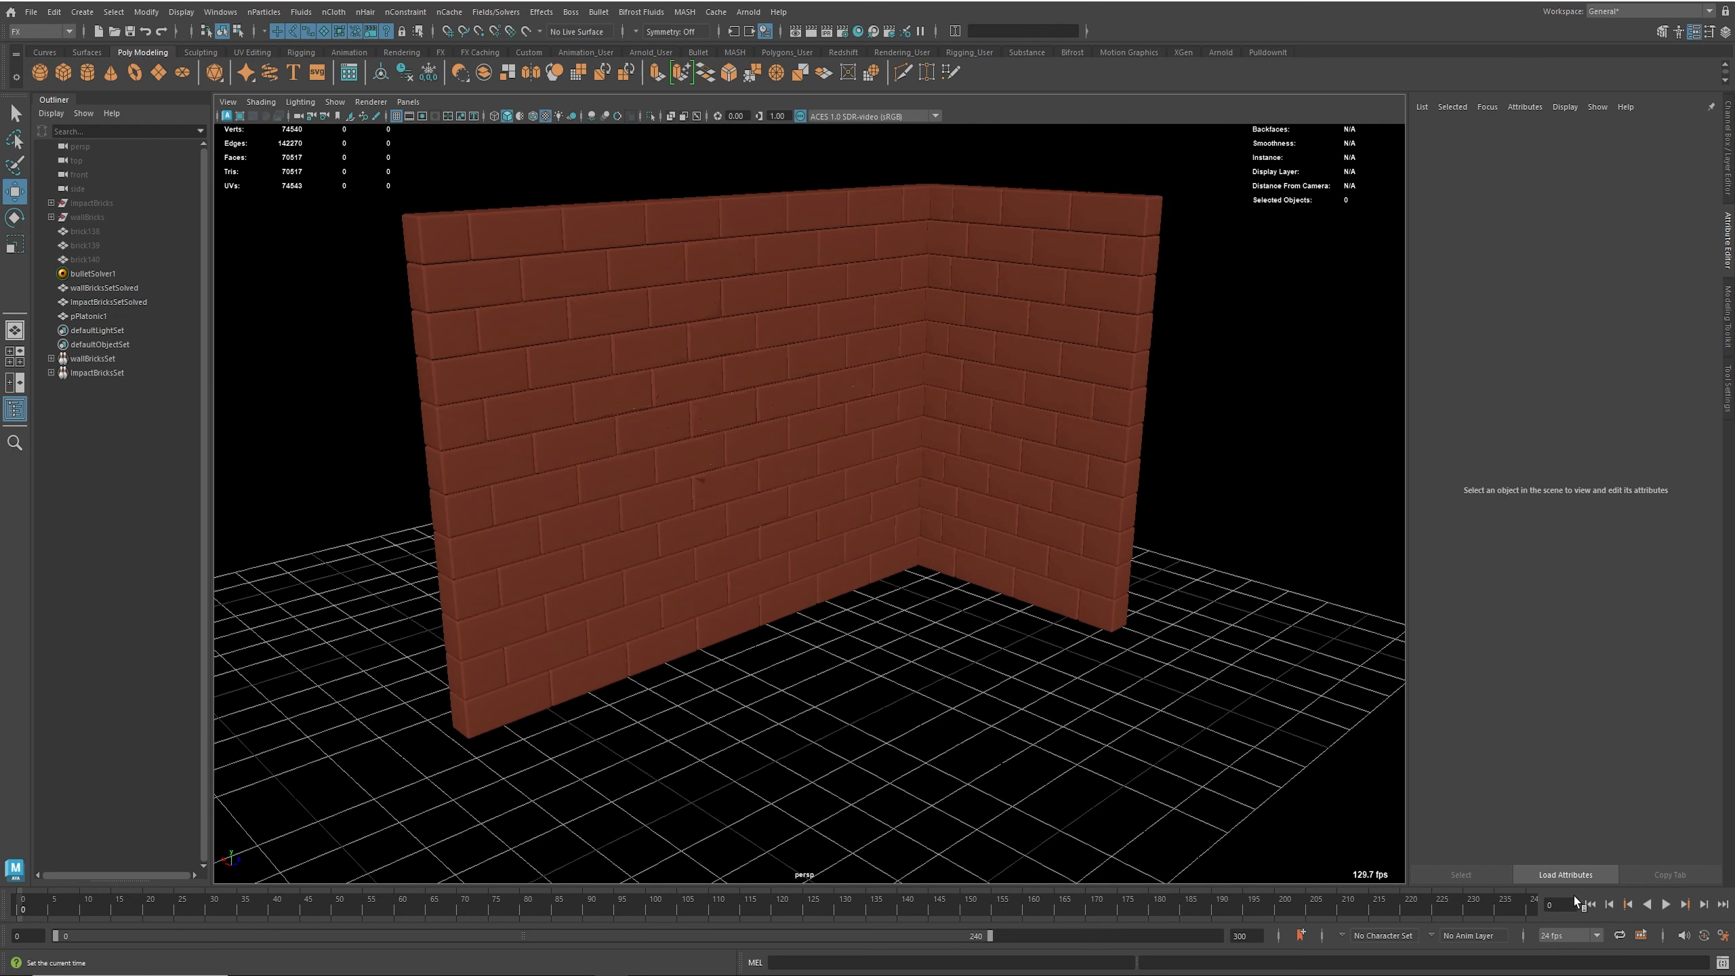
# Step: Replay the impact to frame 23 and examine the broken bricks' interior faces up close and from farther back
pyautogui.keyDown('alt'); pyautogui.moveTo(1060, 566); pyautogui.dragTo(1036, 605, button='middle'); pyautogui.keyUp('alt')
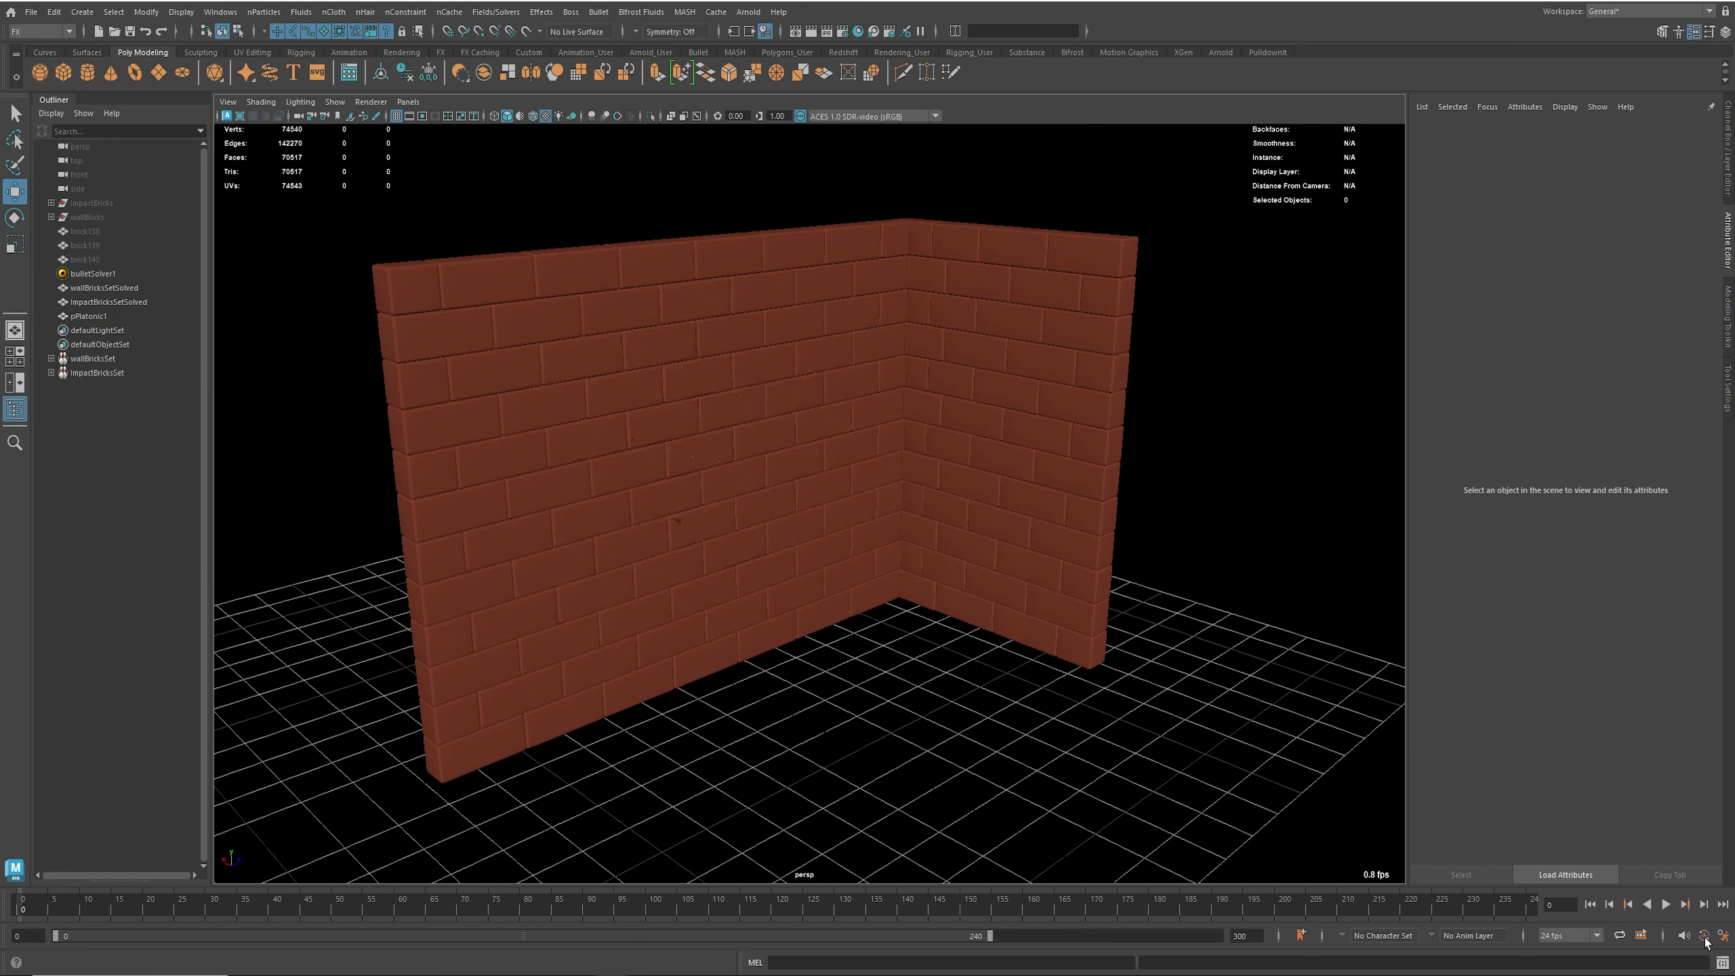
pyautogui.click(1667, 904)
pyautogui.click(1667, 906)
pyautogui.scroll(8, 900, 538)
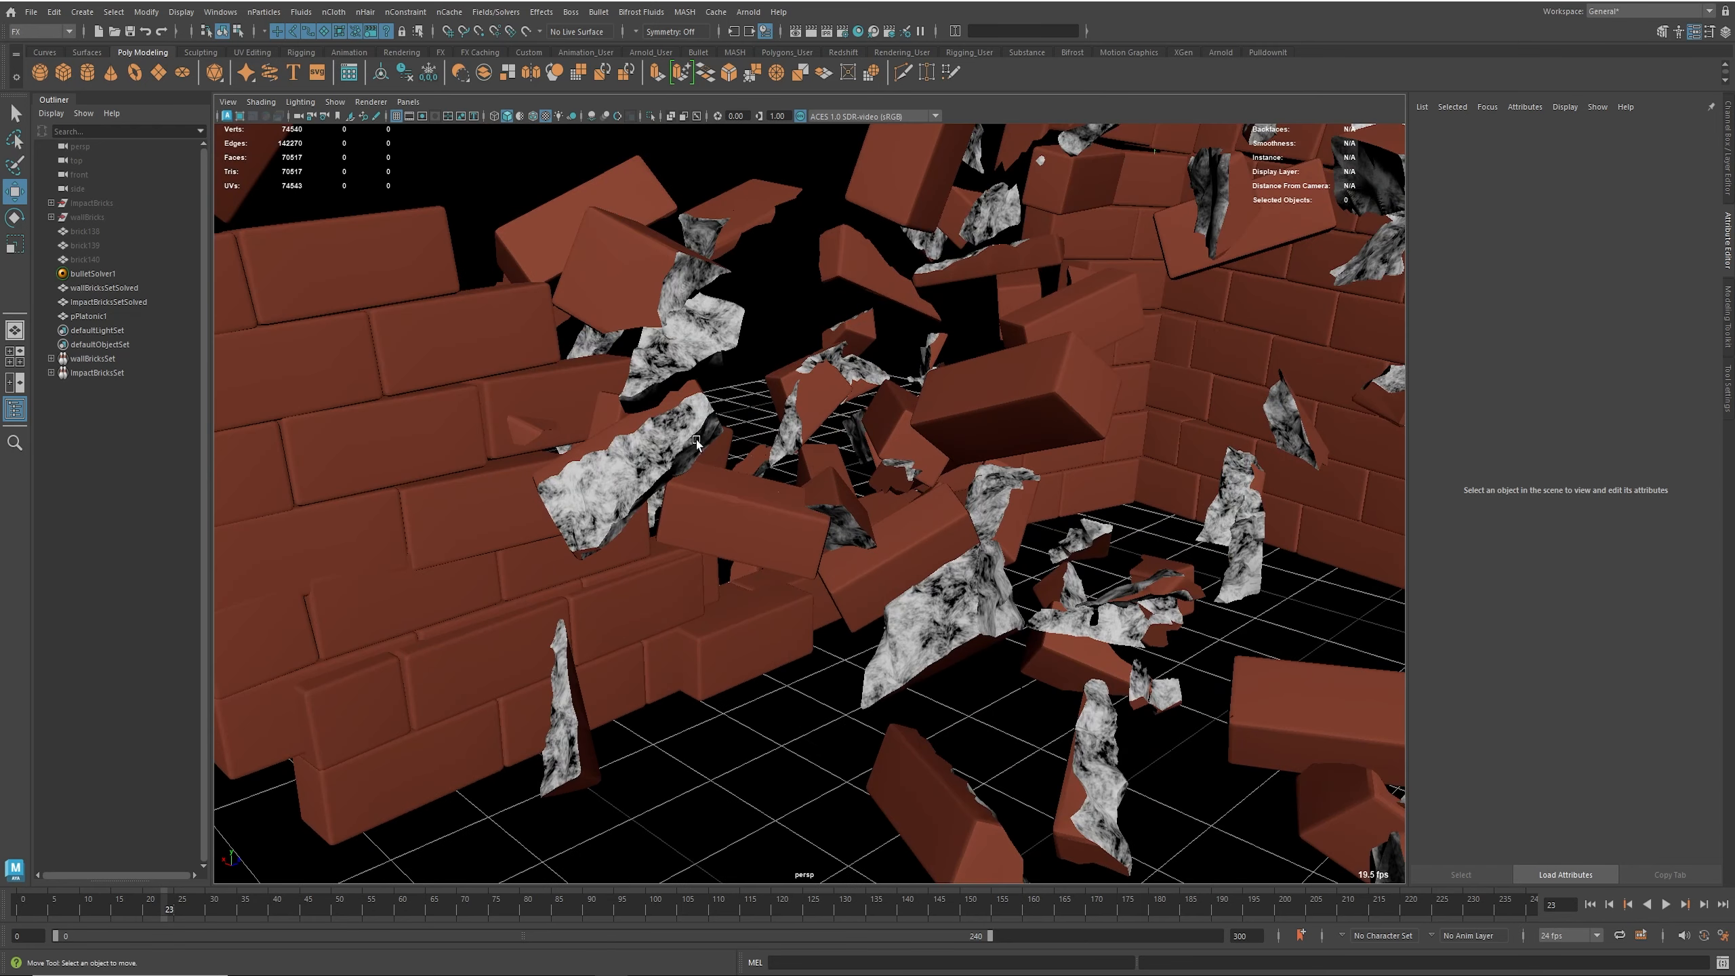
pyautogui.keyDown('alt'); pyautogui.moveTo(420, 409); pyautogui.dragTo(492, 418); pyautogui.keyUp('alt')
pyautogui.keyDown('alt'); pyautogui.moveTo(492, 418); pyautogui.dragTo(437, 523, button='middle'); pyautogui.keyUp('alt')
pyautogui.scroll(-5, 765, 486)
pyautogui.keyDown('alt'); pyautogui.moveTo(764, 485); pyautogui.dragTo(710, 609, button='middle'); pyautogui.keyUp('alt')
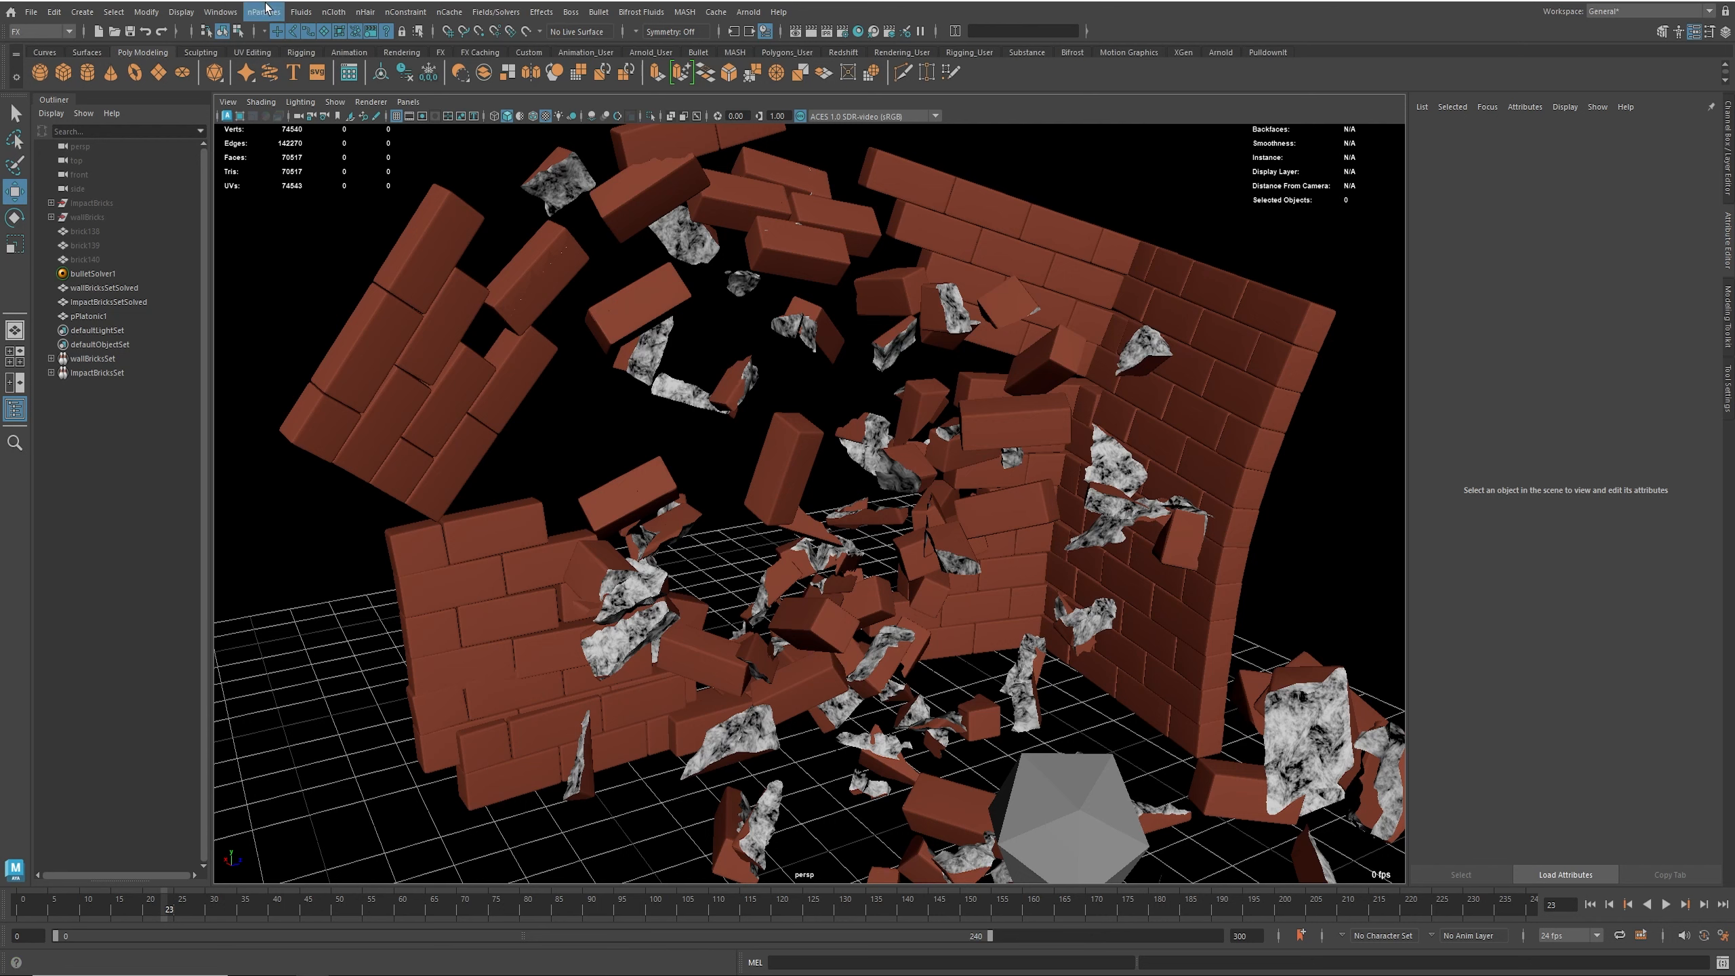
# Step: Open the Bifrost Graph Editor, return to the start frame, and select wallBricksSetSolved with the editor placed beside the wall
pyautogui.click(232, 12)
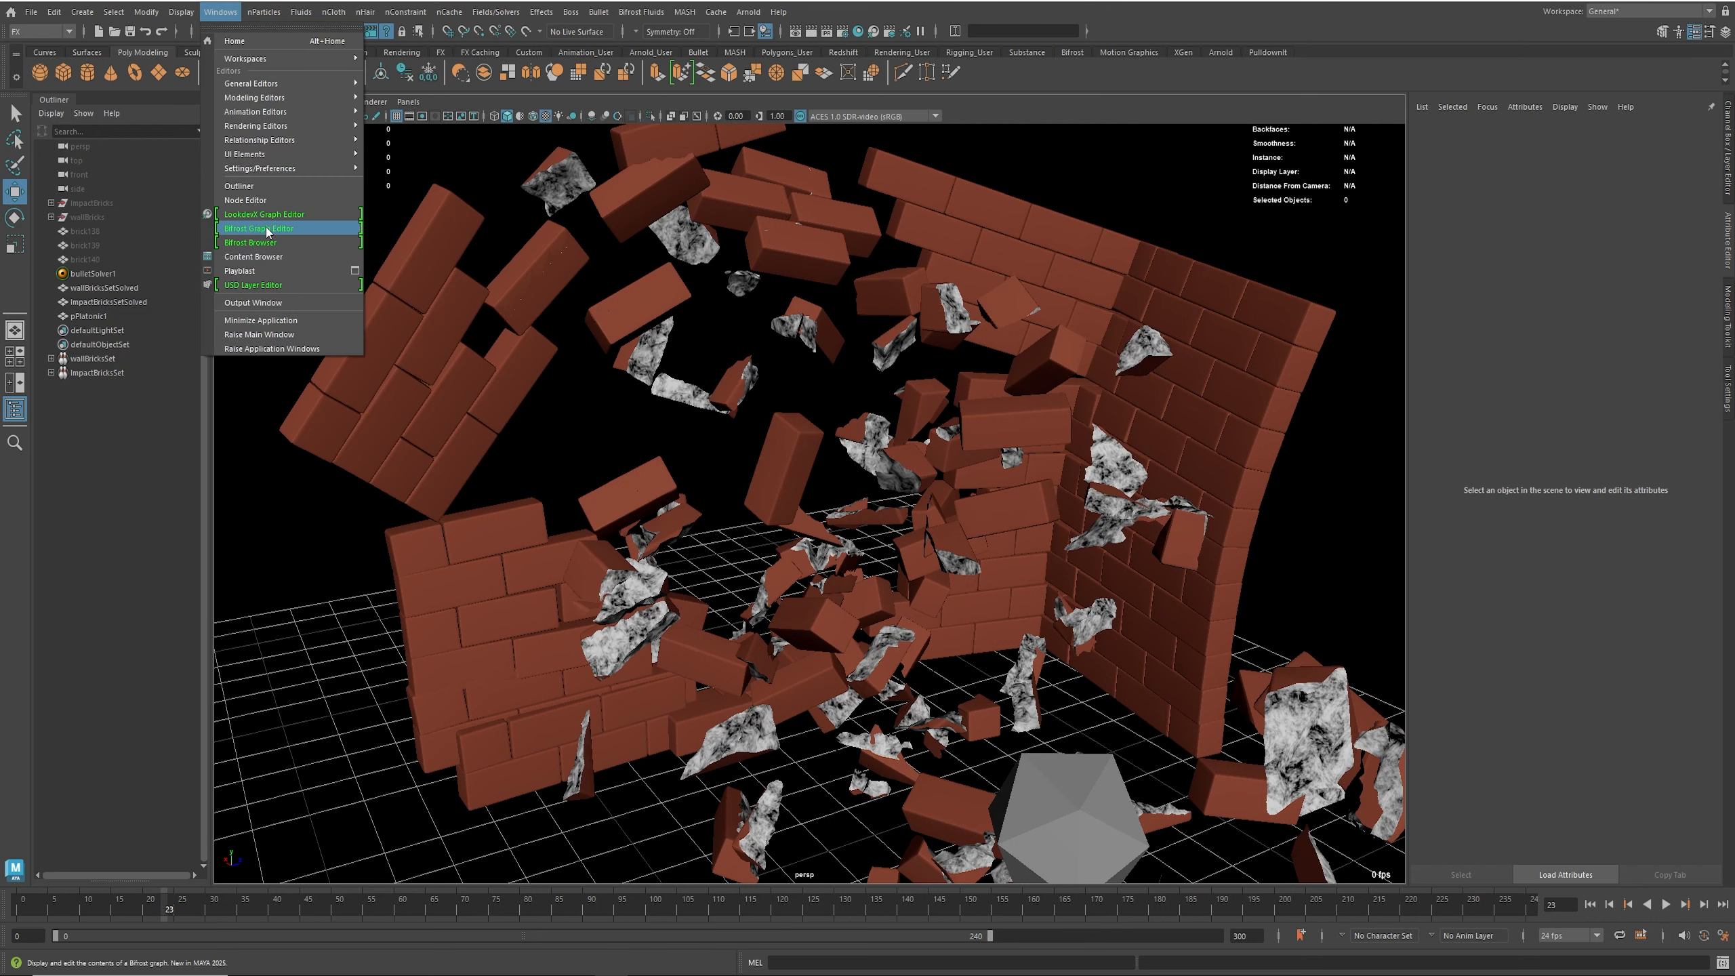
pyautogui.click(268, 232)
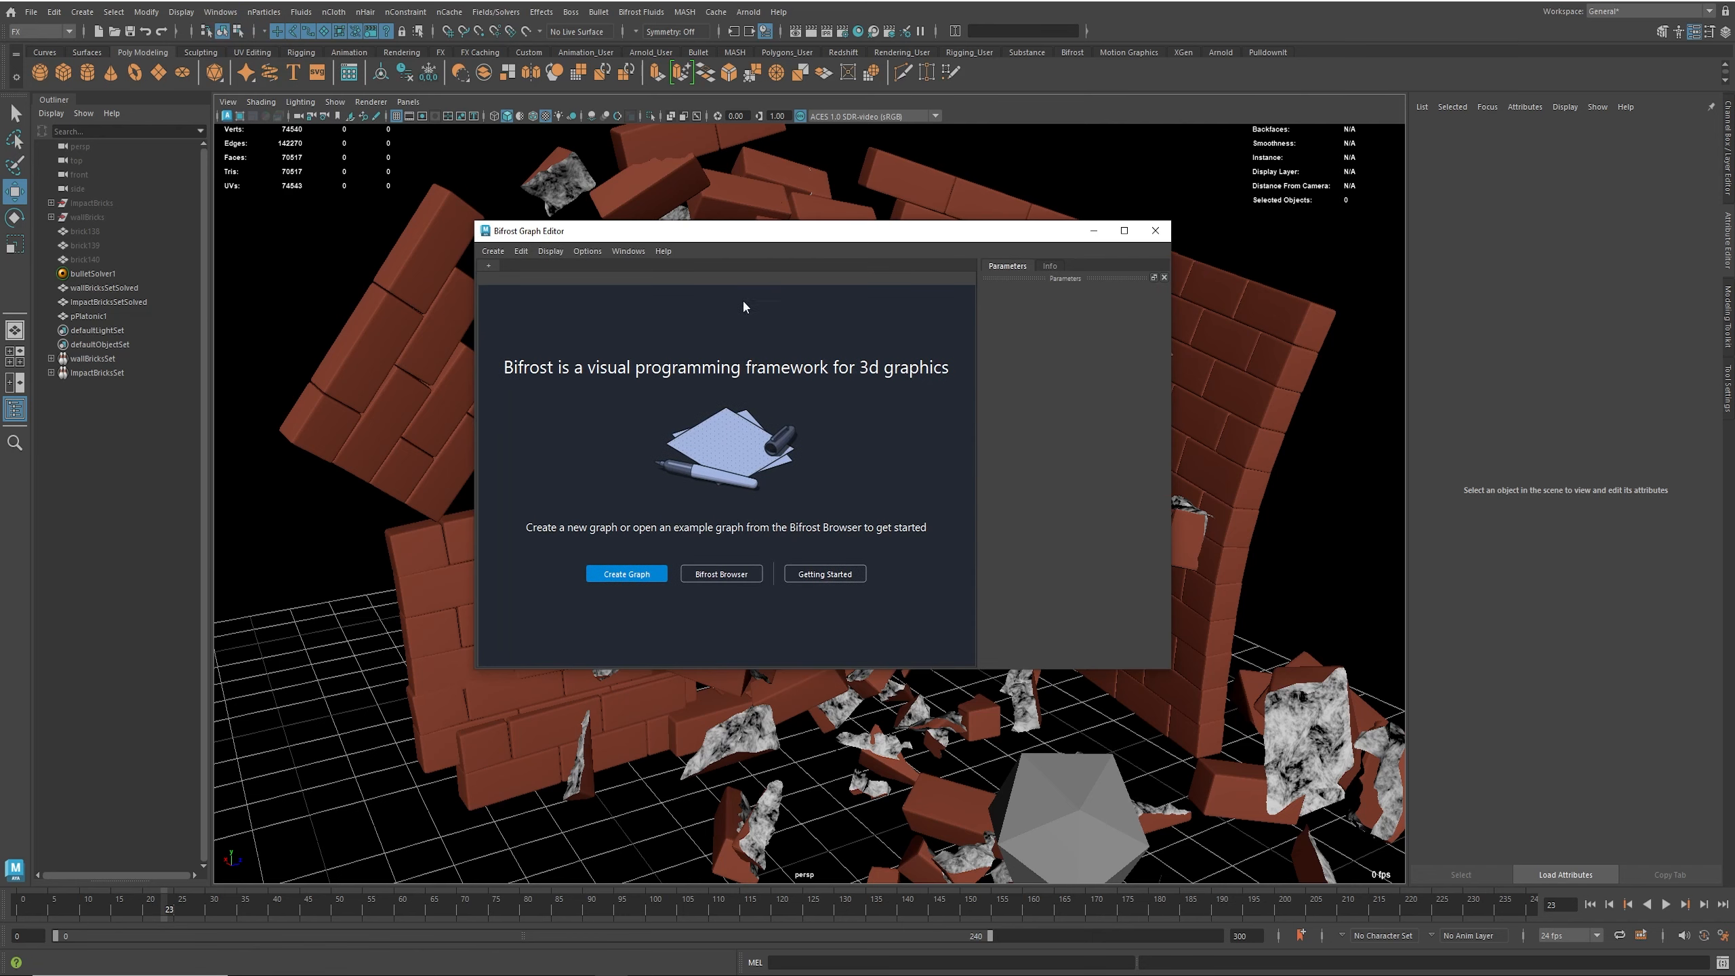
pyautogui.click(1589, 904)
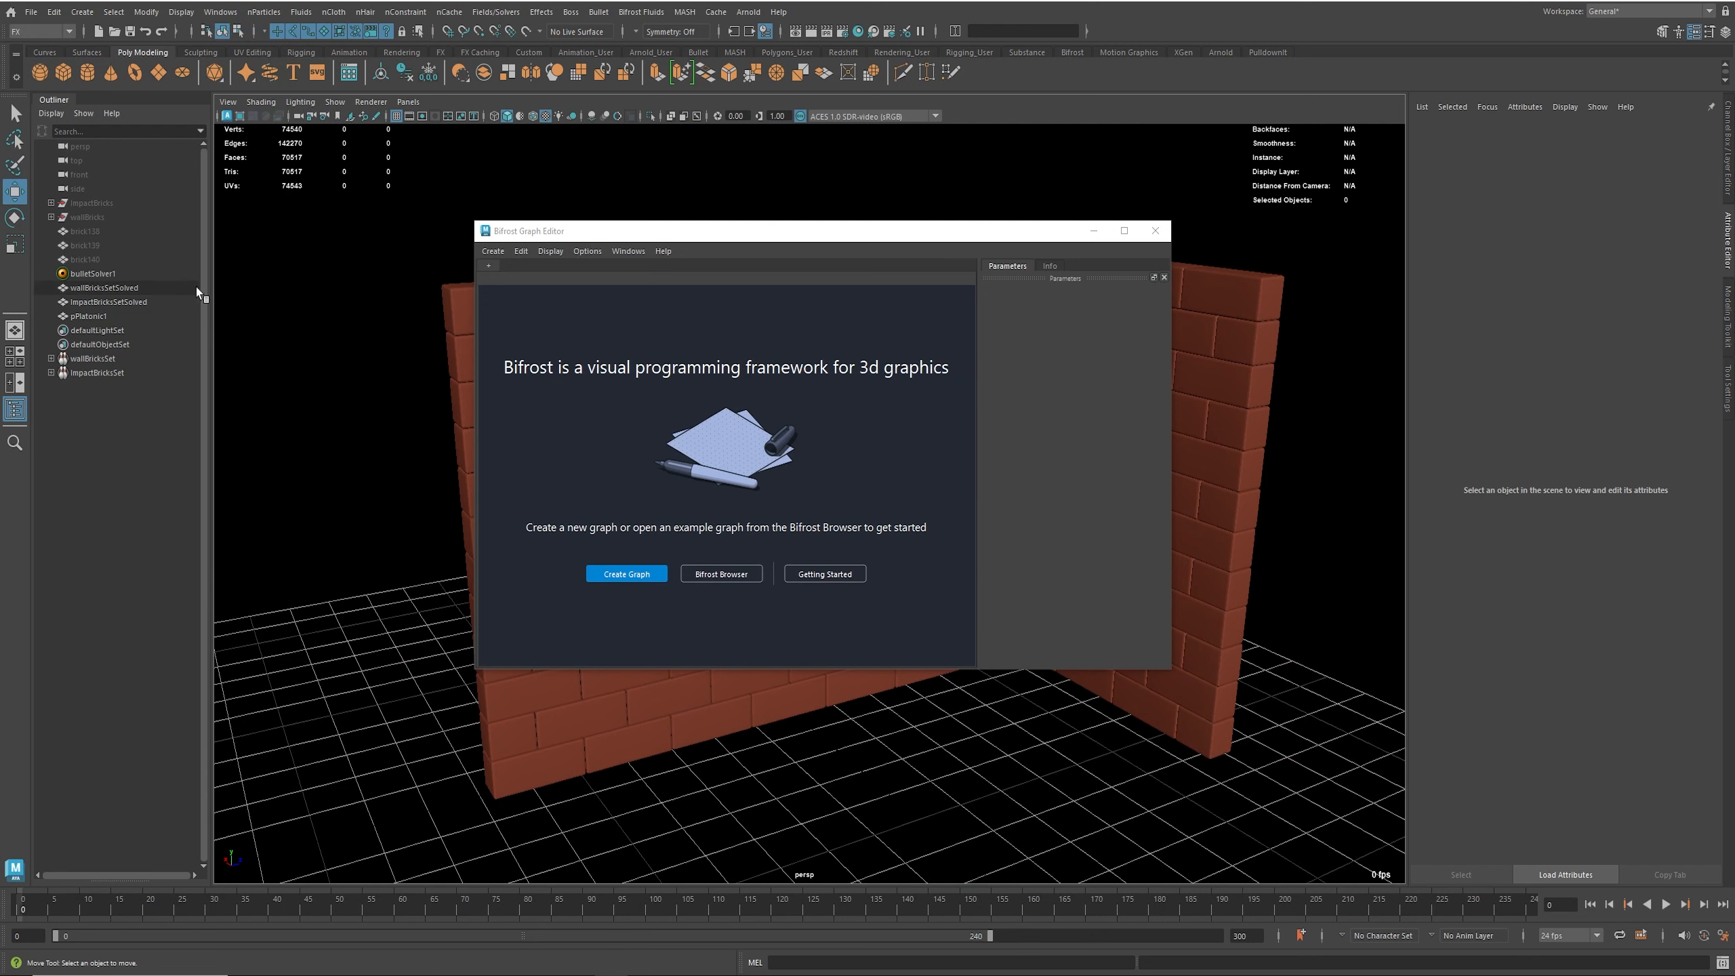
pyautogui.click(127, 288)
pyautogui.moveTo(711, 238); pyautogui.dragTo(1262, 245)
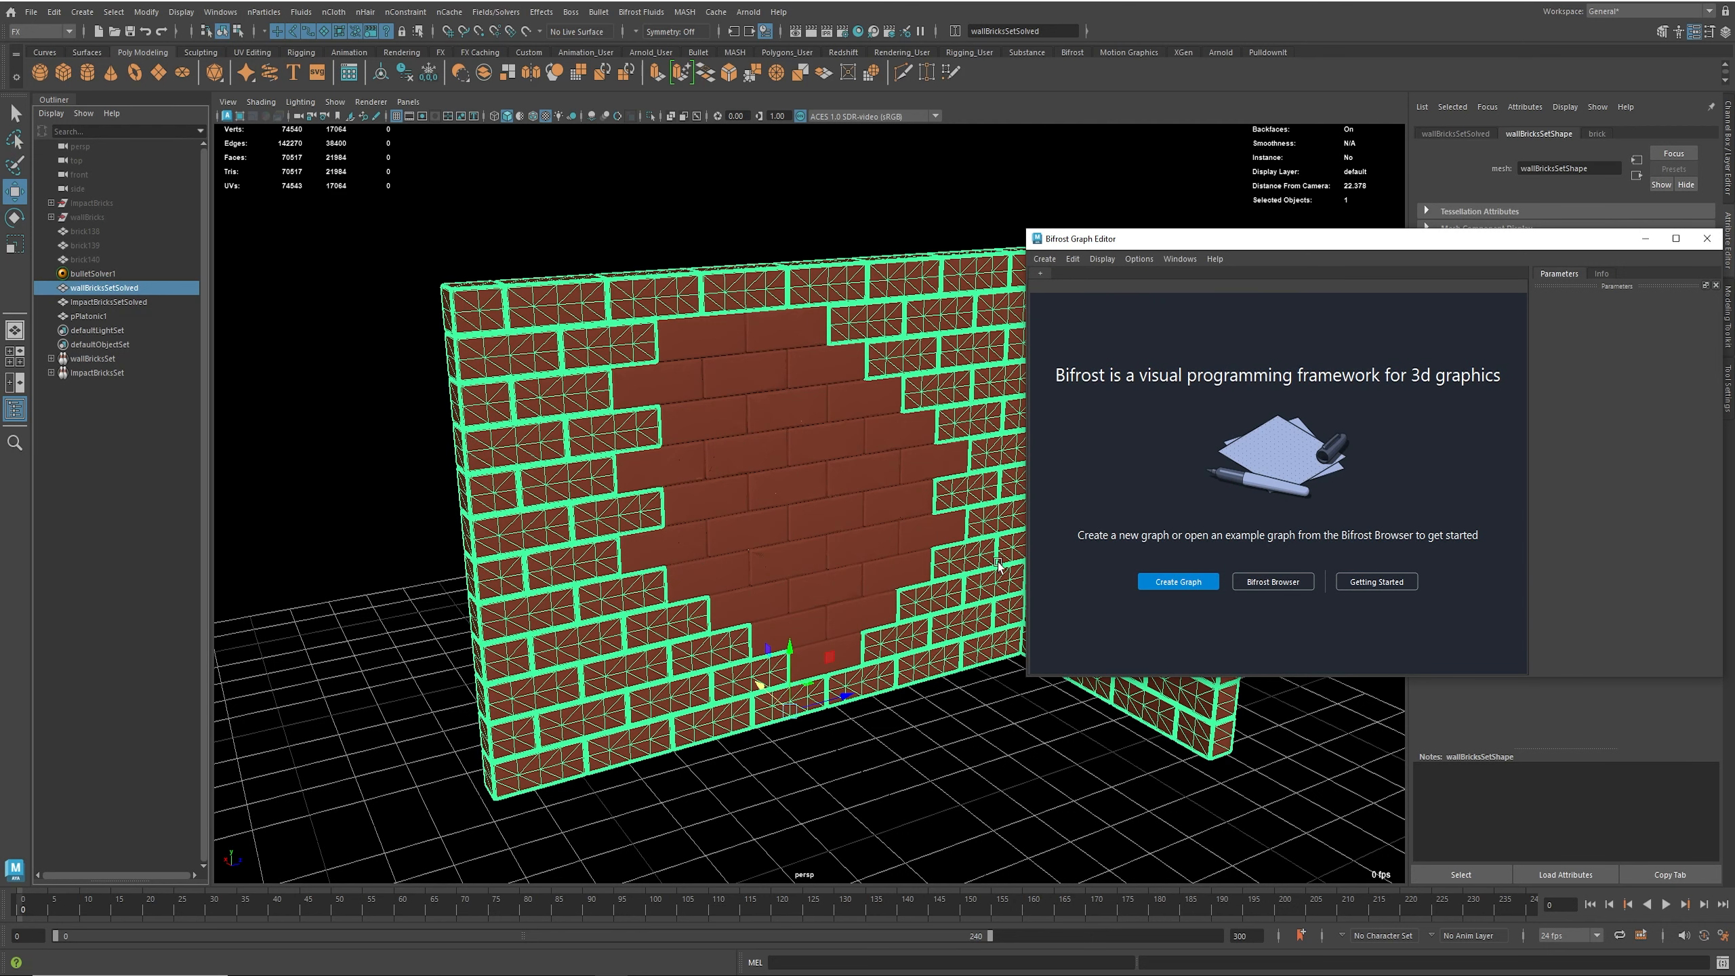
# Step: Create a new Bifrost graph and bring wallBricksSetSolved and ImpactBricksSetSolved into it as separate mesh inputs
pyautogui.click(115, 305)
pyautogui.click(115, 290)
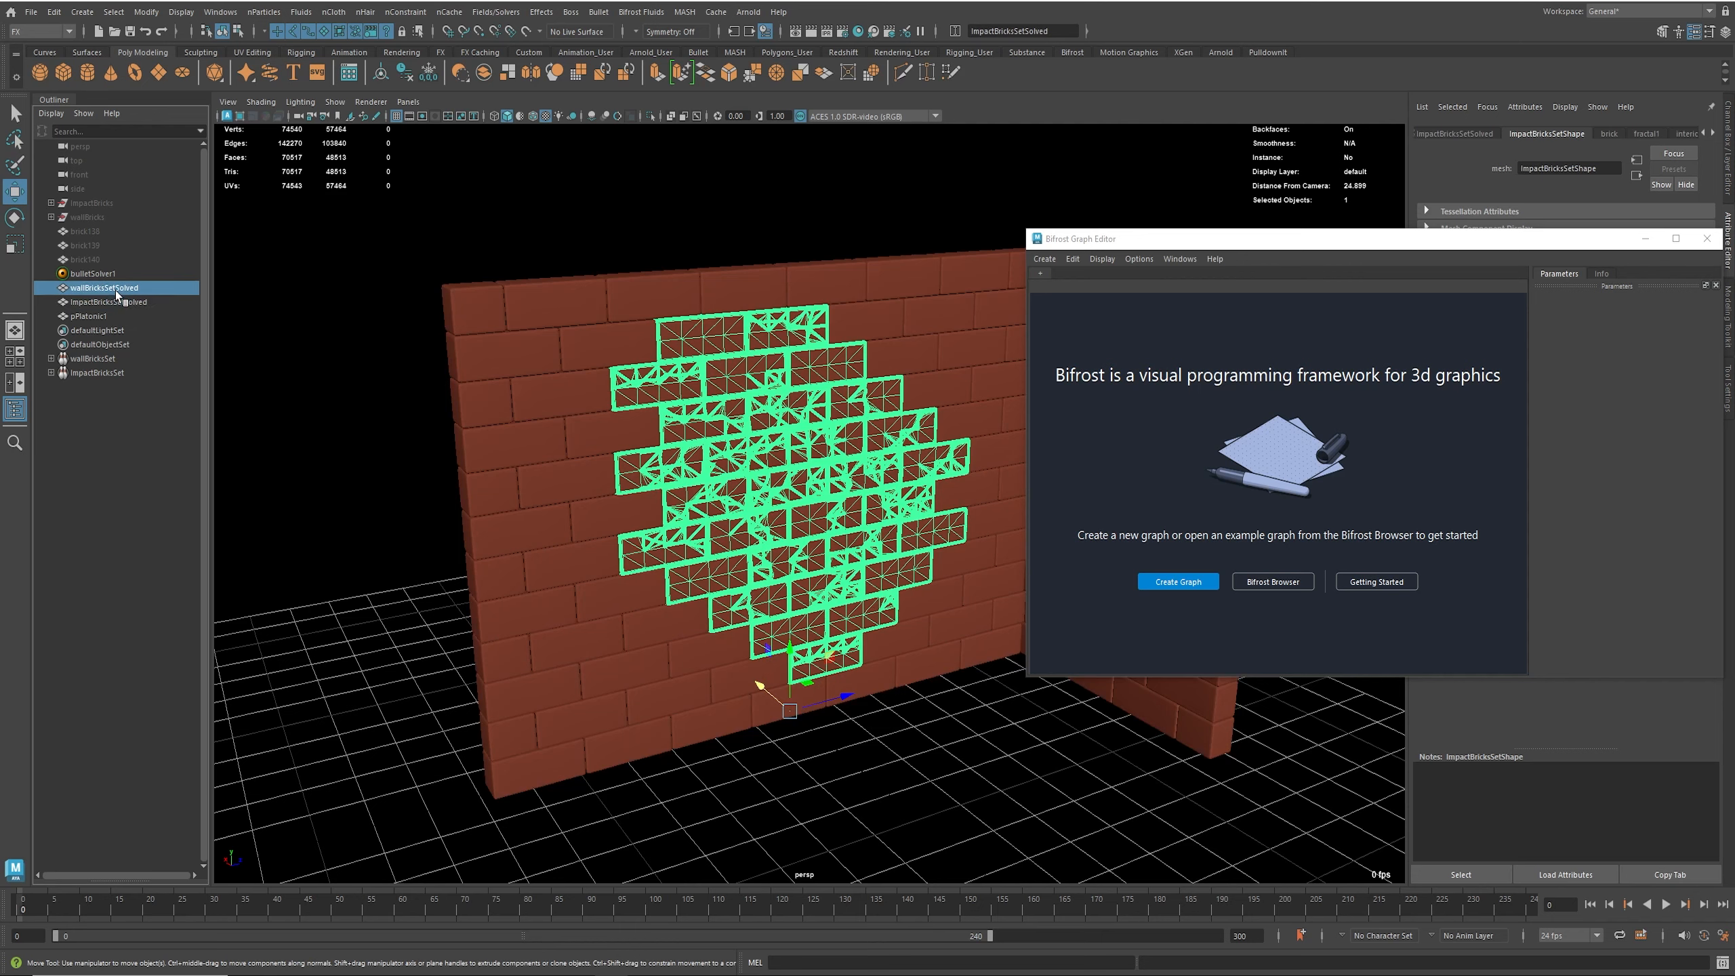
pyautogui.click(118, 303)
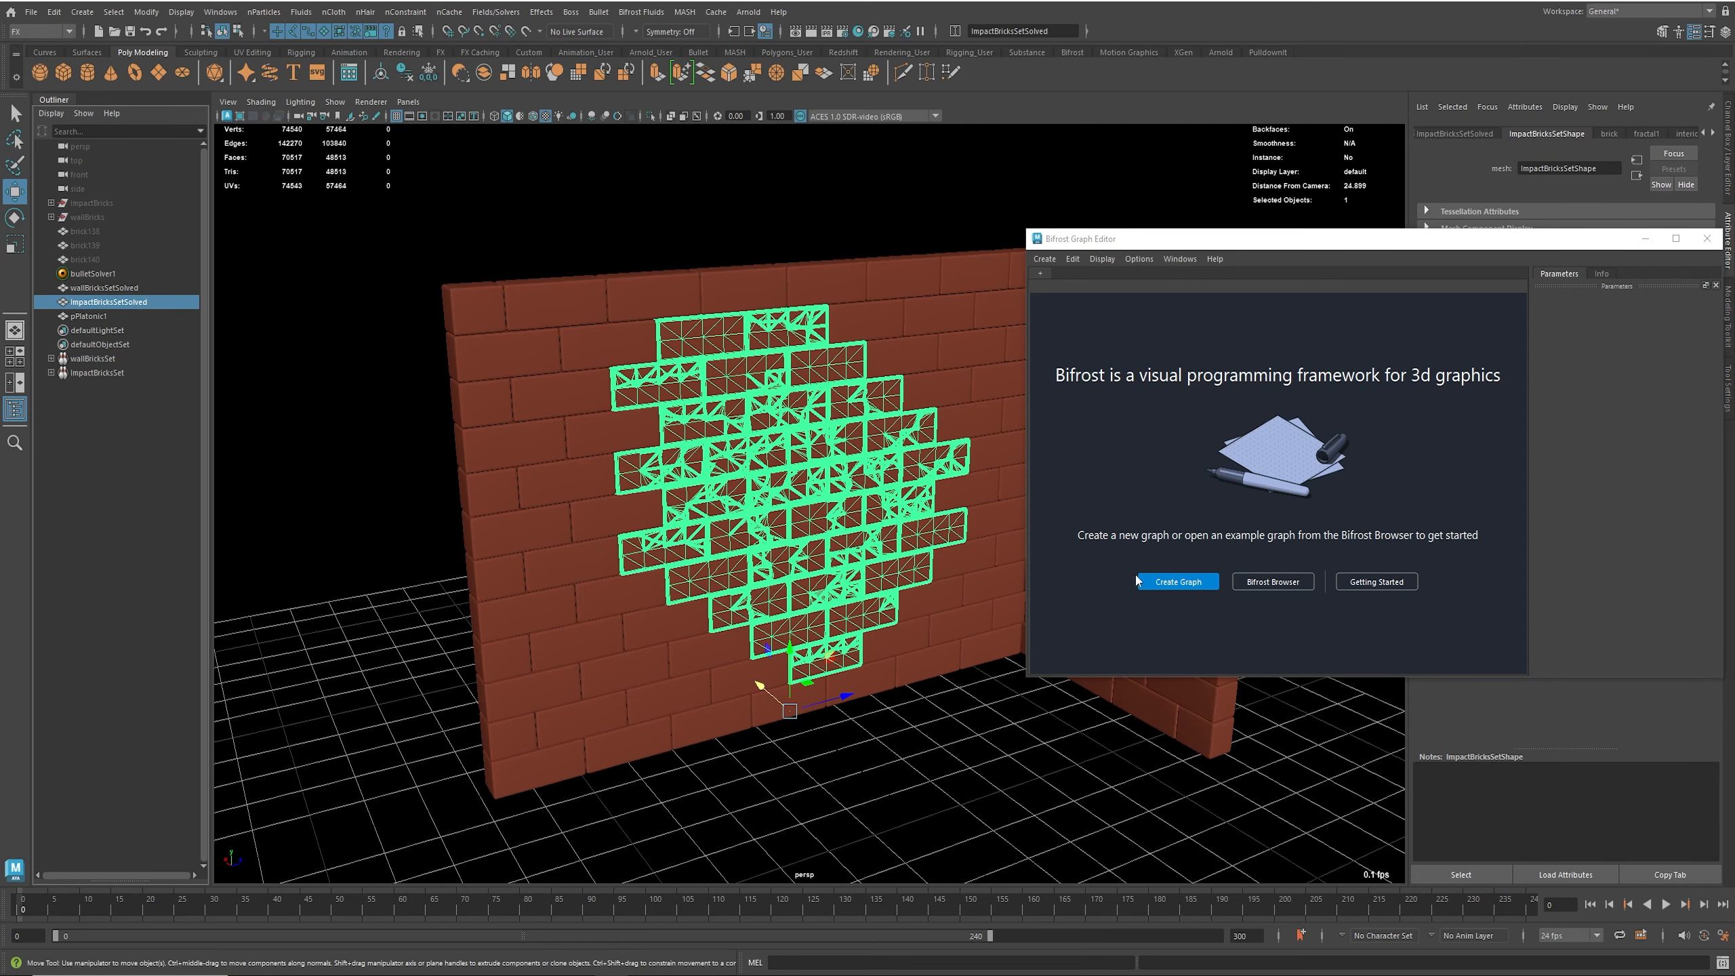
pyautogui.click(87, 581)
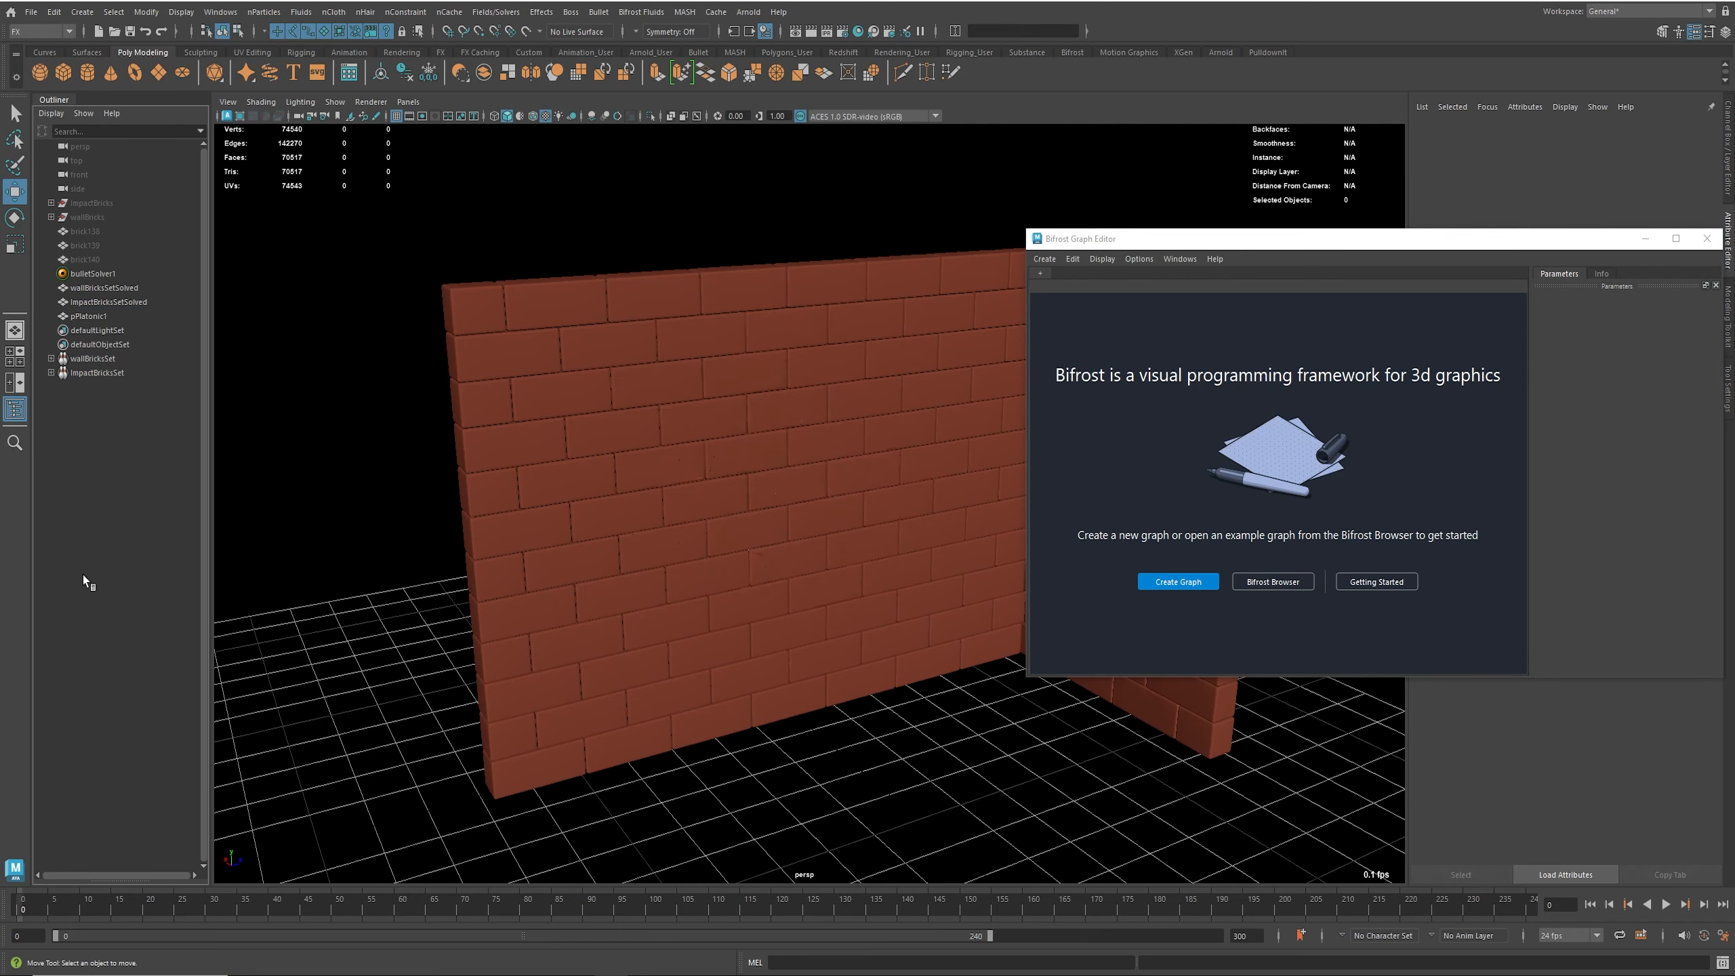
pyautogui.click(1175, 582)
pyautogui.moveTo(106, 294); pyautogui.dragTo(1148, 382)
pyautogui.click(108, 302)
pyautogui.moveTo(108, 306)
pyautogui.mouseDown()
pyautogui.moveTo(683, 444)
pyautogui.moveTo(1154, 587)
pyautogui.moveTo(1188, 576)
pyautogui.mouseUp()
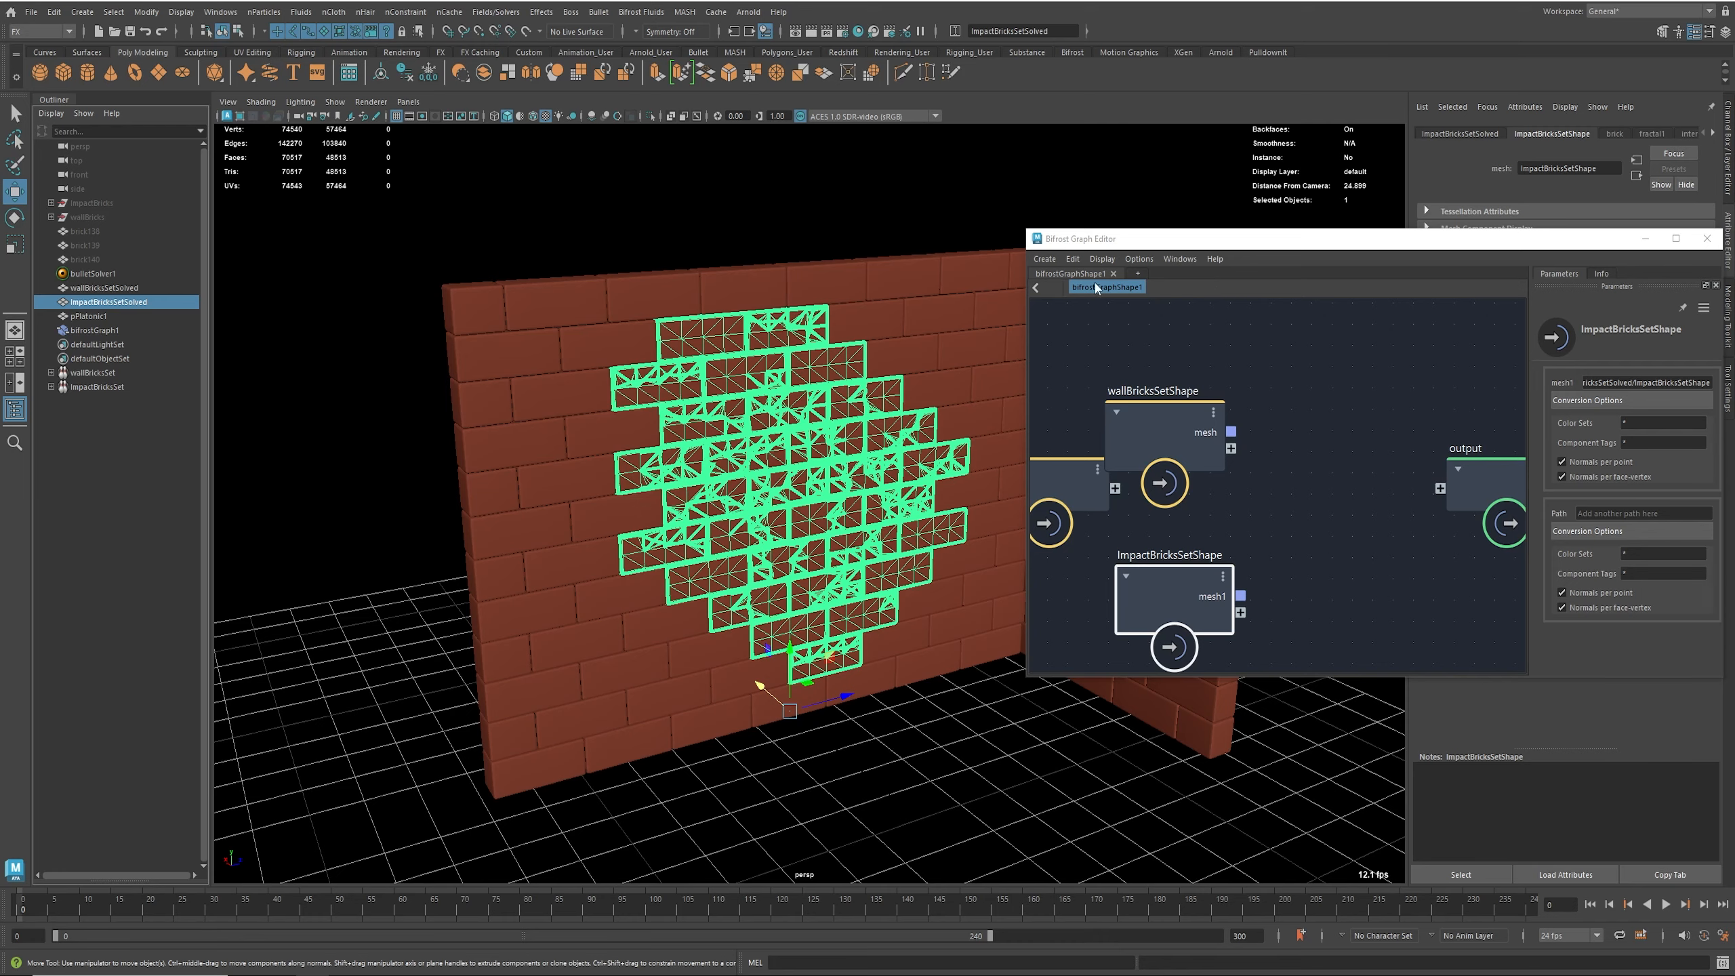
# Step: Play the simulation to frame 24 and examine the broken bricks' interior faces up close
pyautogui.click(1665, 905)
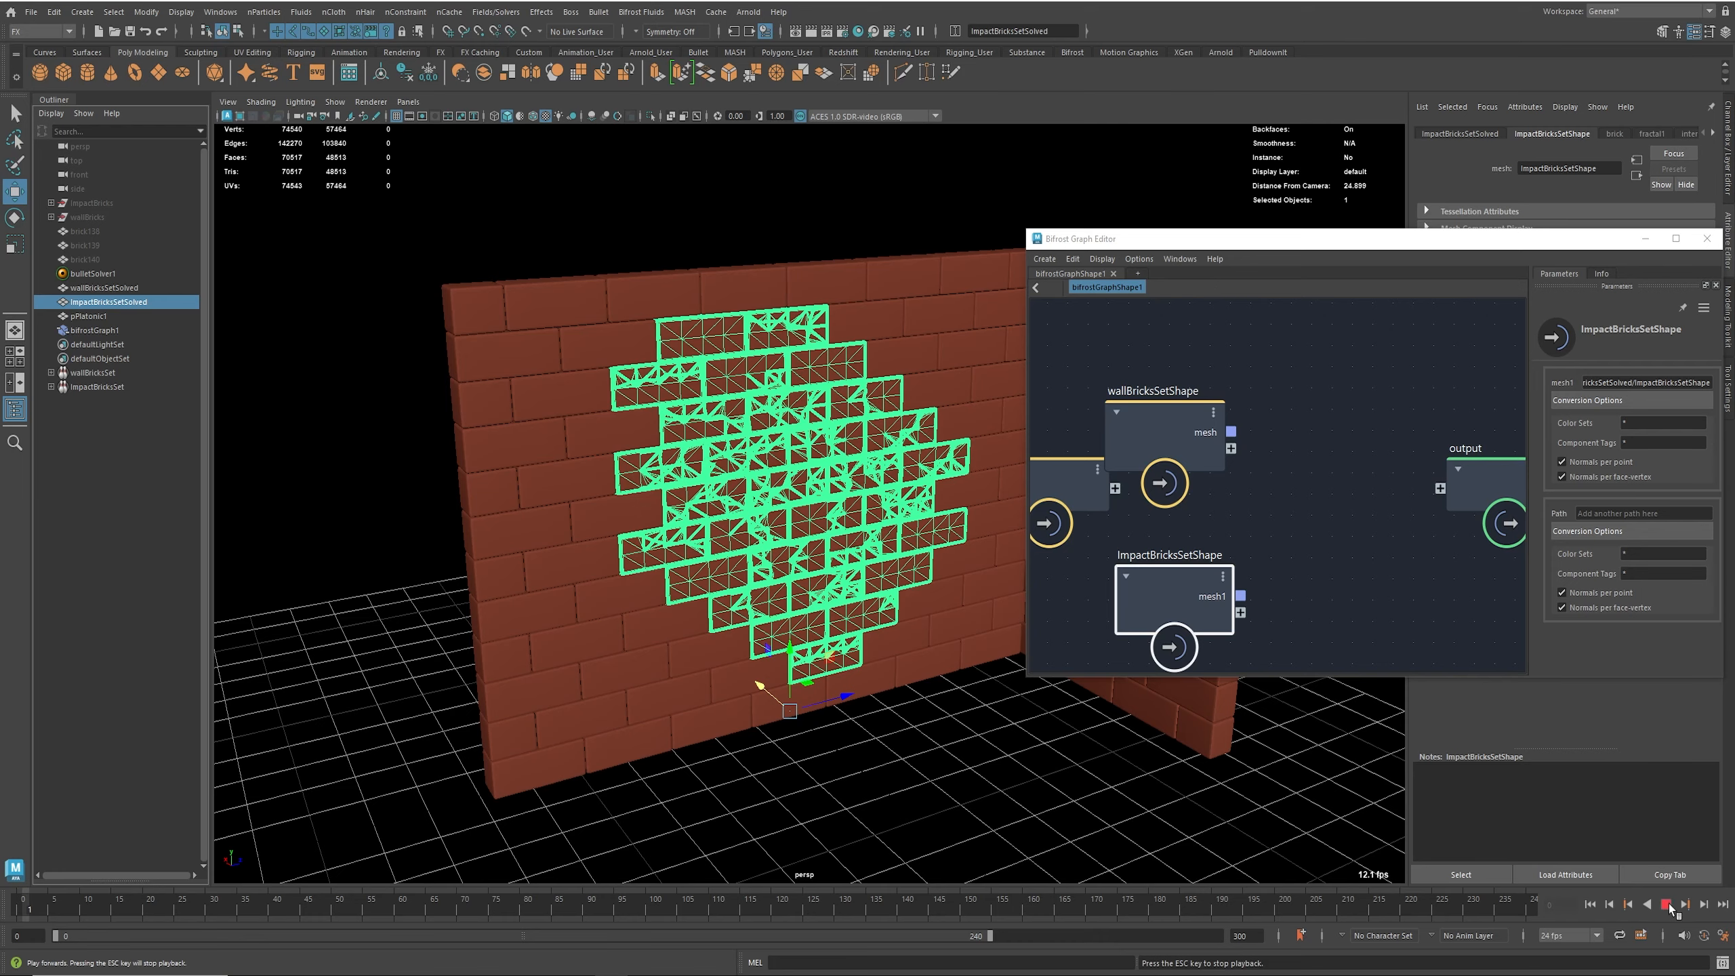
pyautogui.keyDown('alt'); pyautogui.moveTo(956, 639); pyautogui.dragTo(888, 675); pyautogui.keyUp('alt')
pyautogui.keyDown('alt'); pyautogui.moveTo(745, 795); pyautogui.dragTo(802, 629, button='middle'); pyautogui.keyUp('alt')
pyautogui.keyDown('alt'); pyautogui.moveTo(803, 629); pyautogui.dragTo(990, 715, button='right'); pyautogui.keyUp('alt')
pyautogui.keyDown('alt'); pyautogui.moveTo(617, 600); pyautogui.dragTo(874, 605, button='right'); pyautogui.keyUp('alt')
pyautogui.keyDown('alt'); pyautogui.moveTo(683, 571); pyautogui.dragTo(676, 561); pyautogui.keyUp('alt')
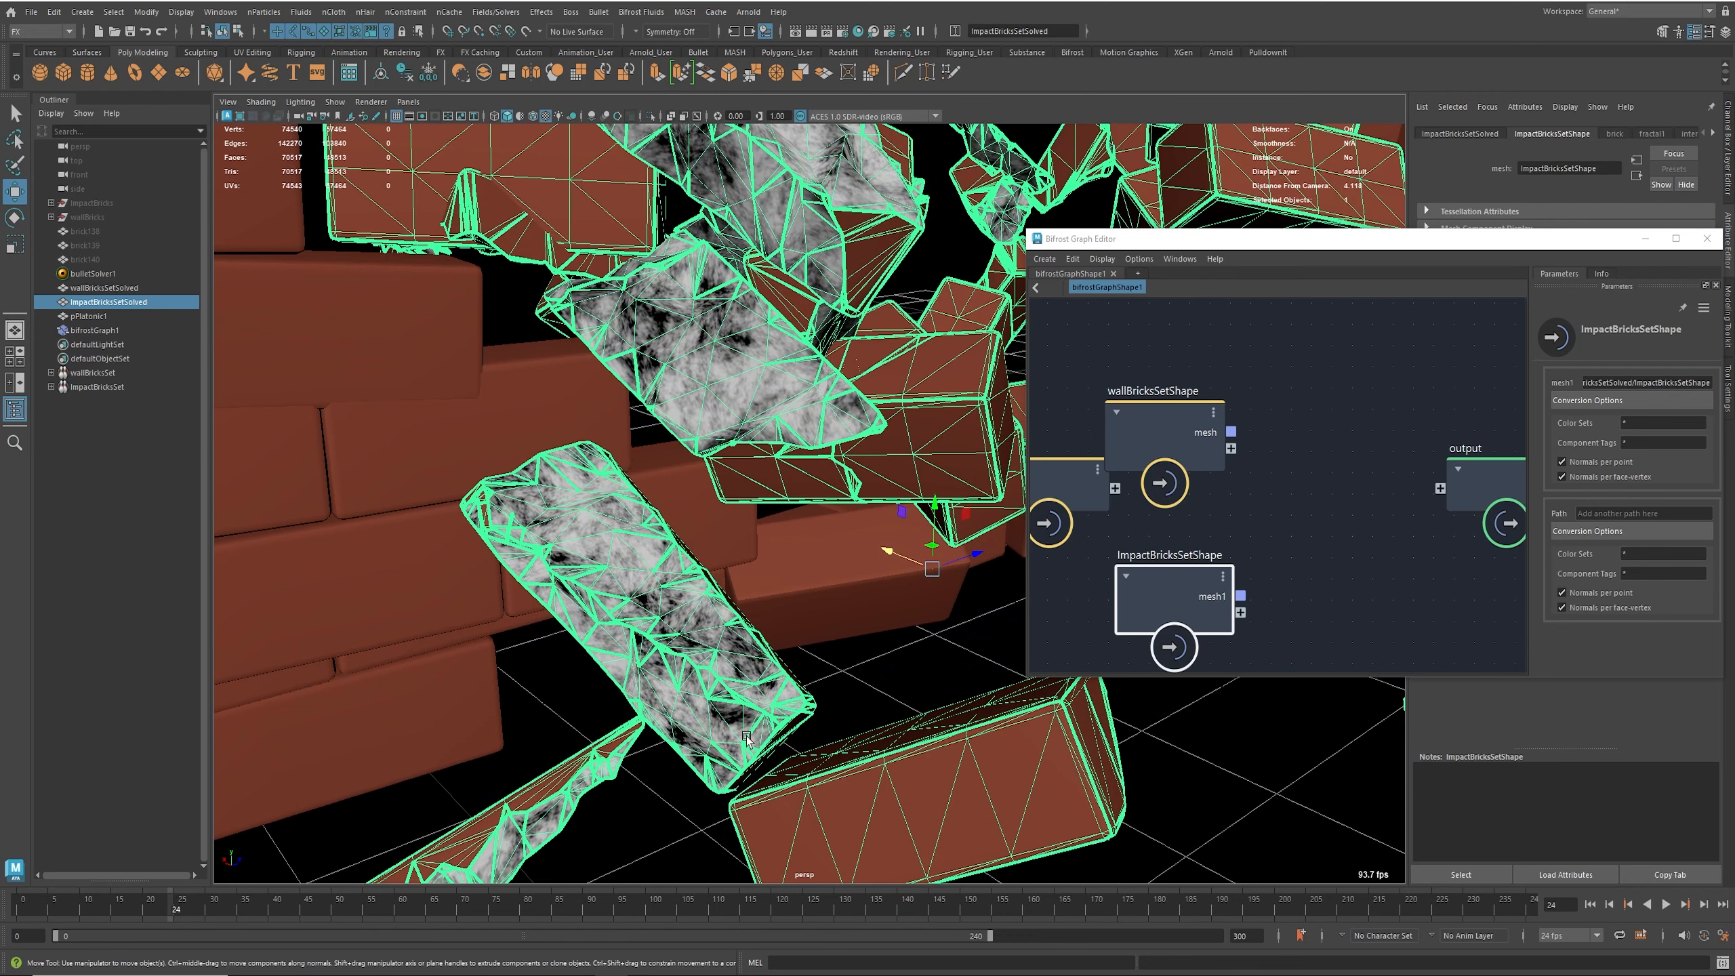
pyautogui.moveTo(740, 717)
pyautogui.keyDown('alt'); pyautogui.mouseDown()
pyautogui.moveTo(793, 709)
pyautogui.moveTo(774, 719)
pyautogui.mouseUp(); pyautogui.keyUp('alt')
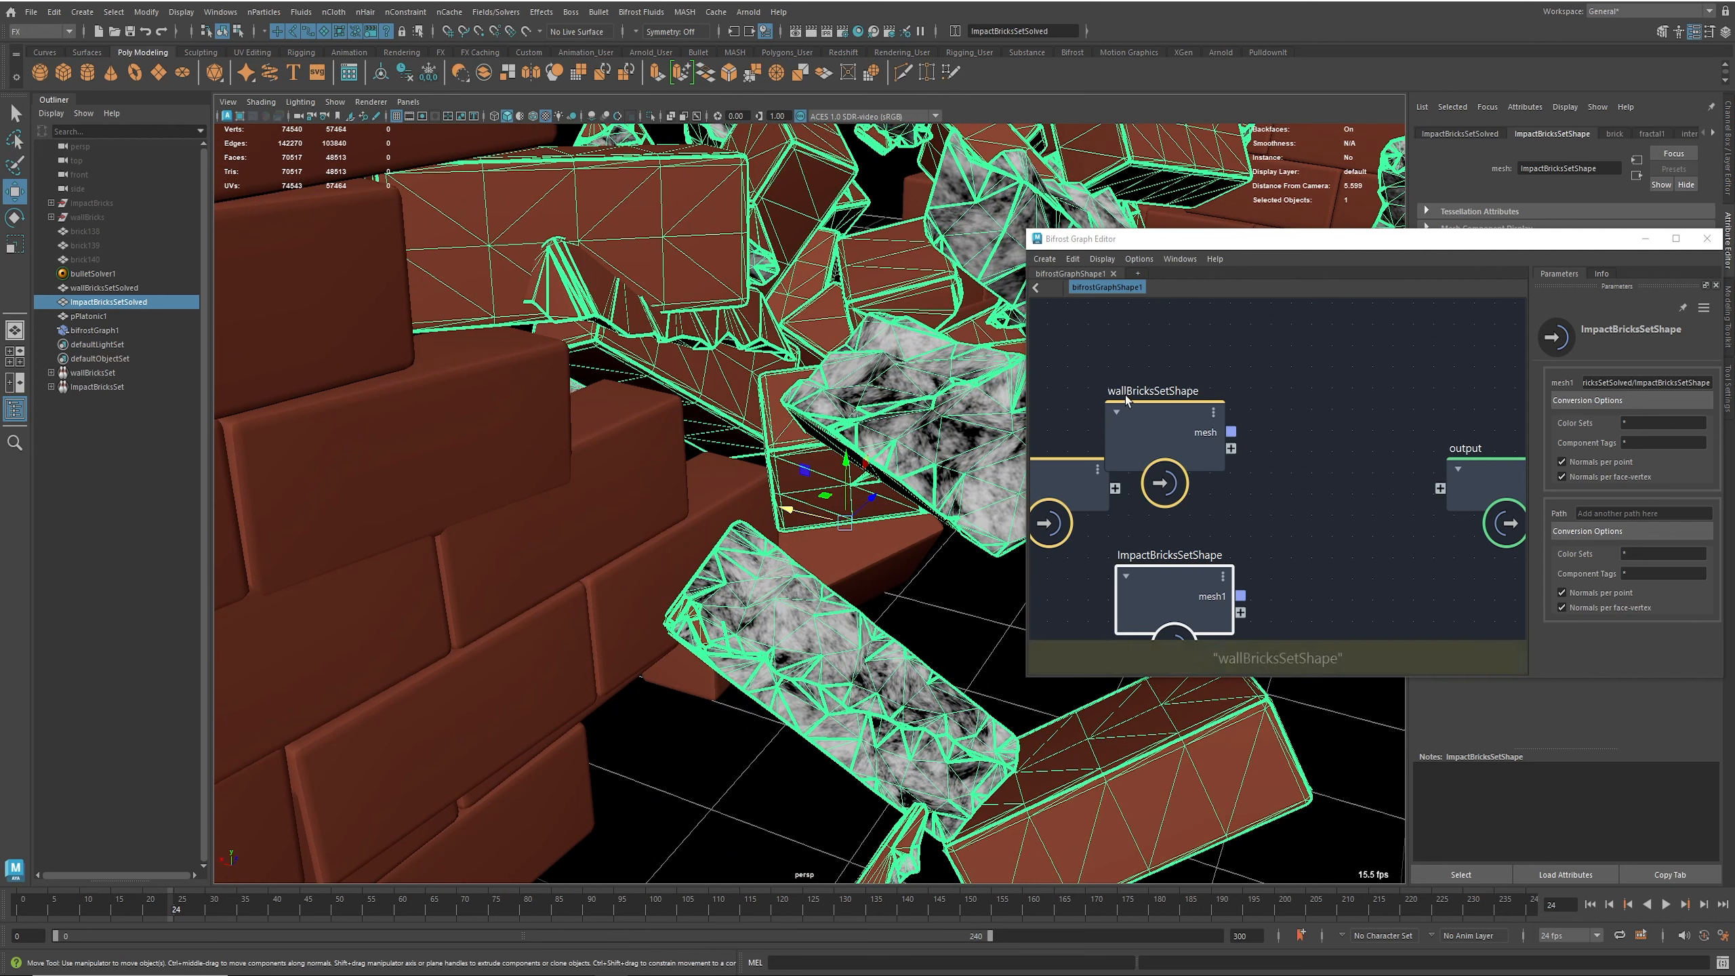
# Step: Raise the wallBricksSetShape node, maximize the Bifrost Graph Editor, and move the output node far from the mesh inputs
pyautogui.moveTo(1146, 405); pyautogui.dragTo(1170, 334)
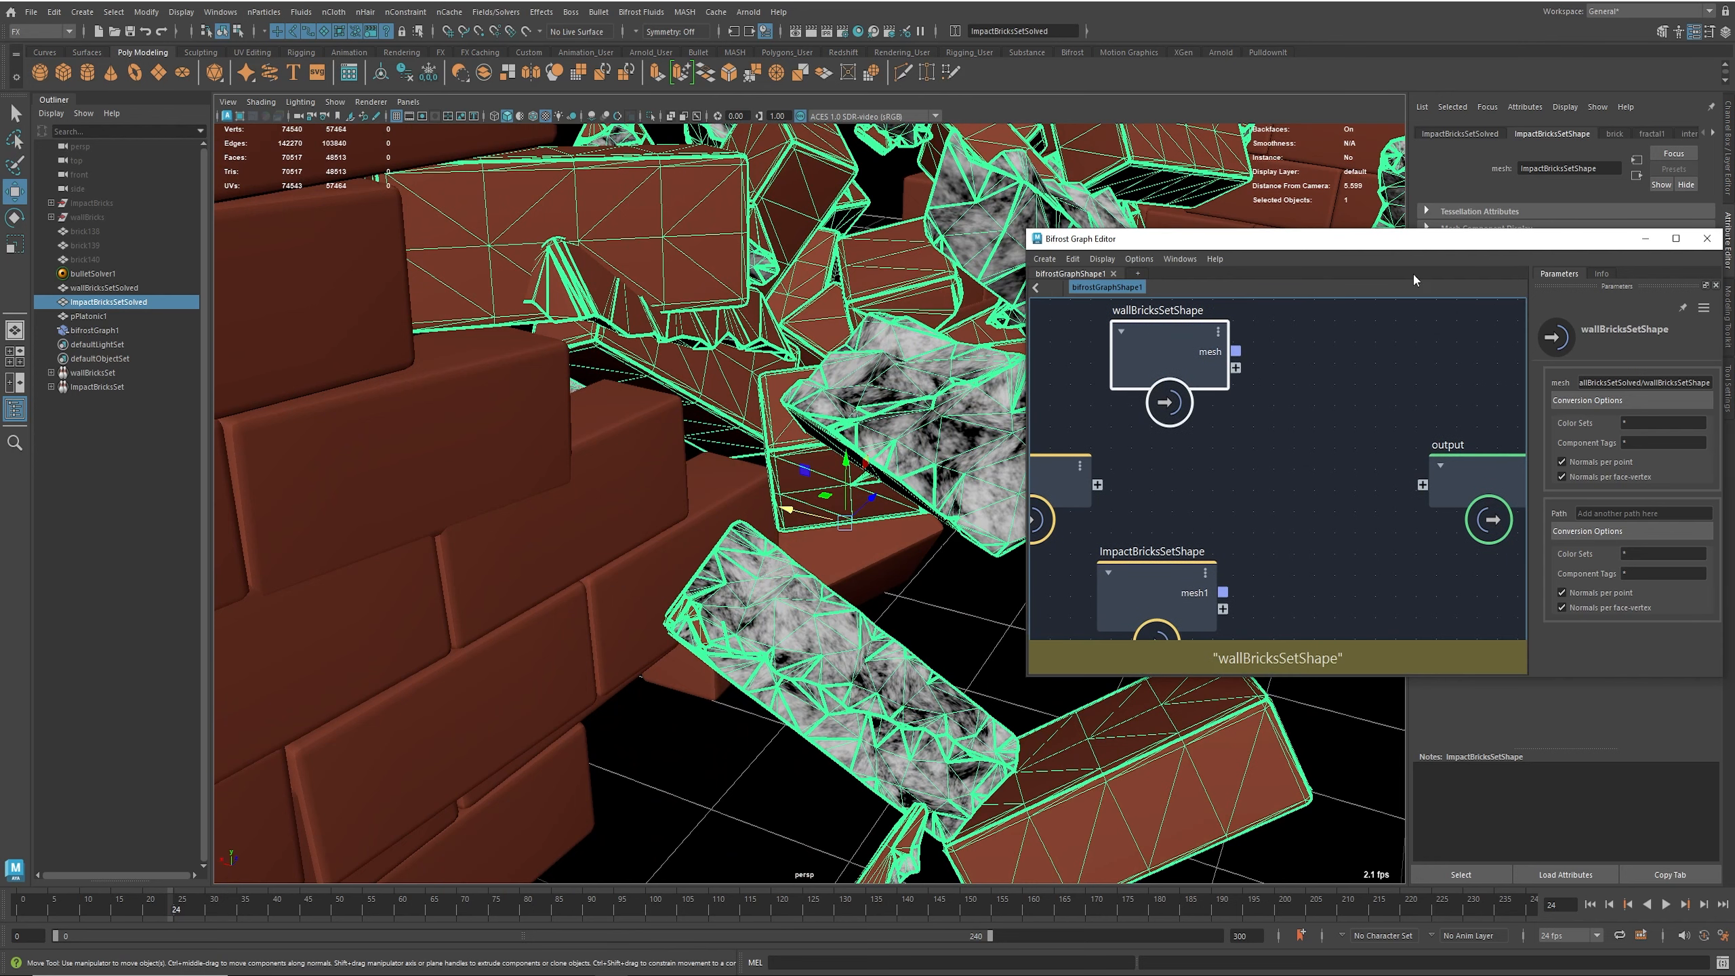
pyautogui.click(1675, 239)
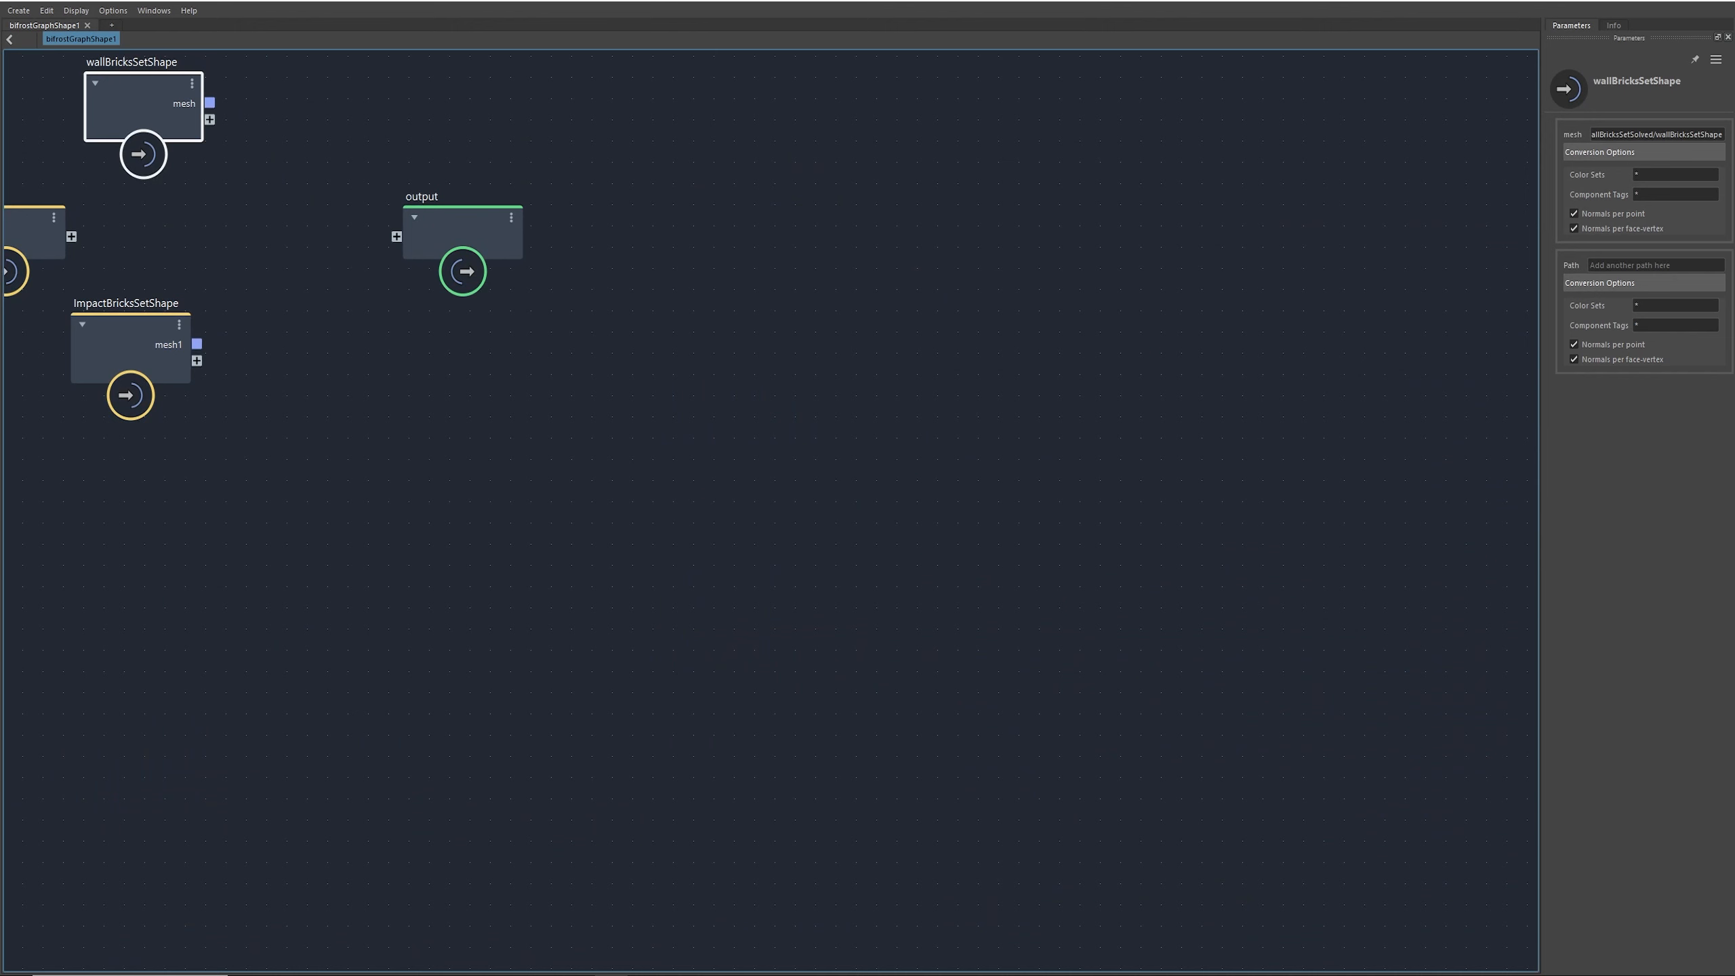
pyautogui.moveTo(407, 439); pyautogui.dragTo(684, 603, button='middle')
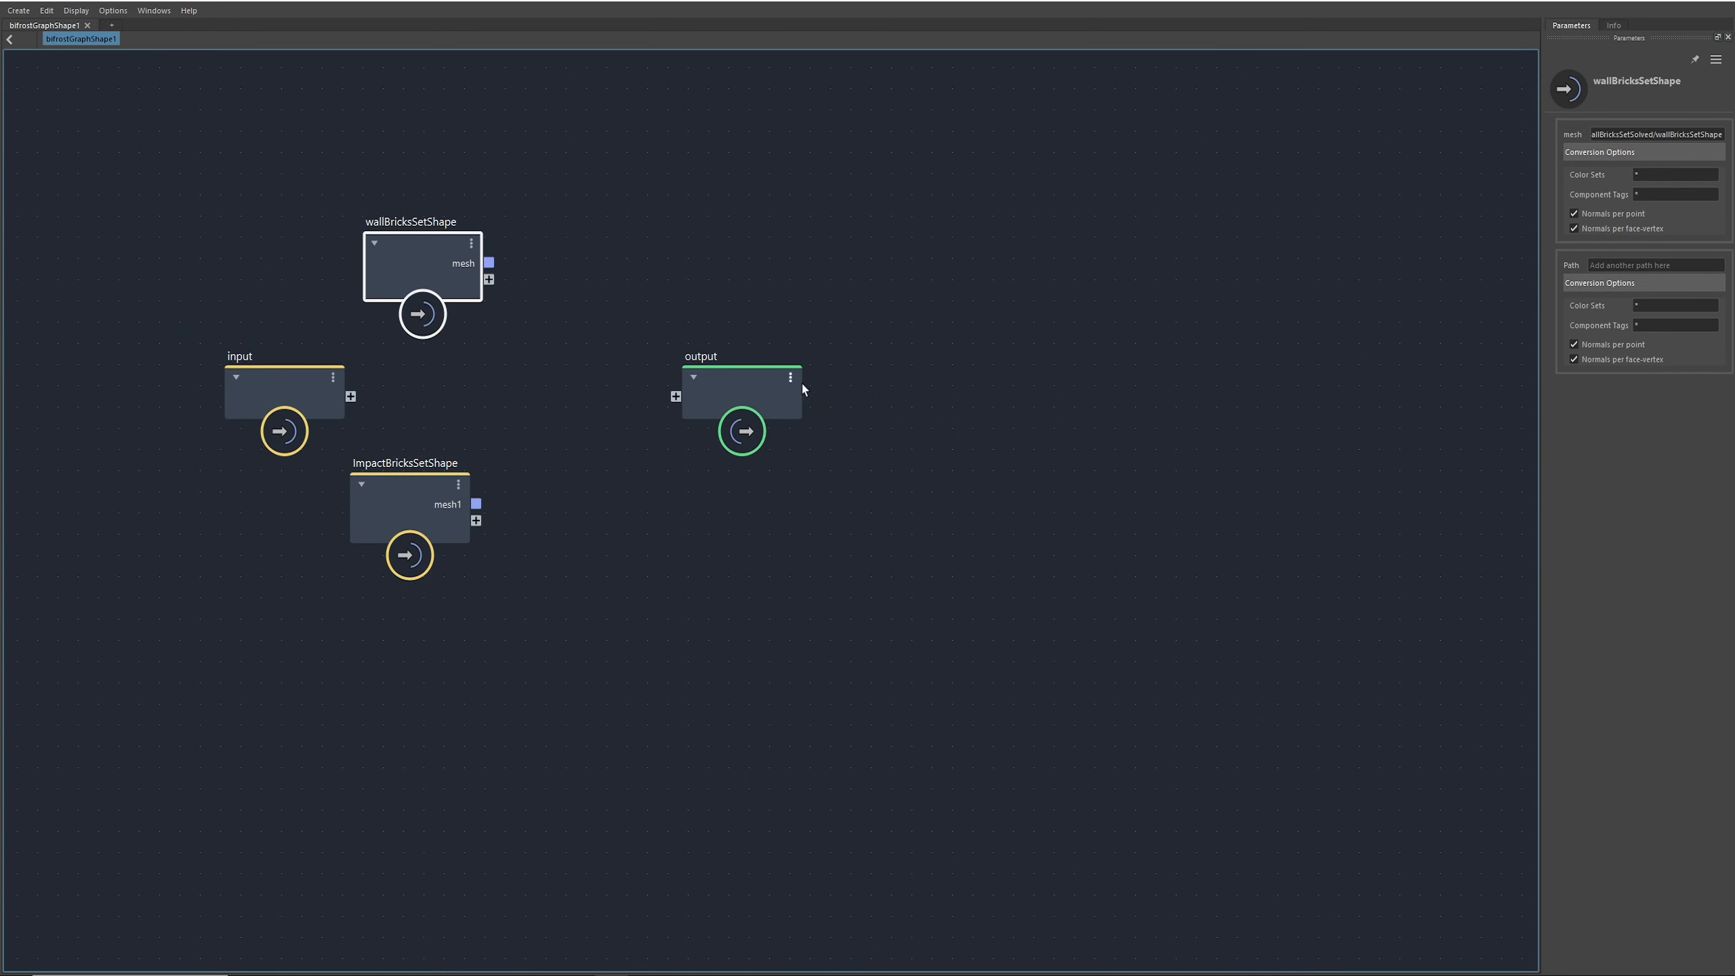
pyautogui.moveTo(799, 386); pyautogui.dragTo(1315, 351)
pyautogui.moveTo(1138, 402); pyautogui.dragTo(790, 430, button='middle')
pyautogui.moveTo(973, 387); pyautogui.dragTo(1296, 390)
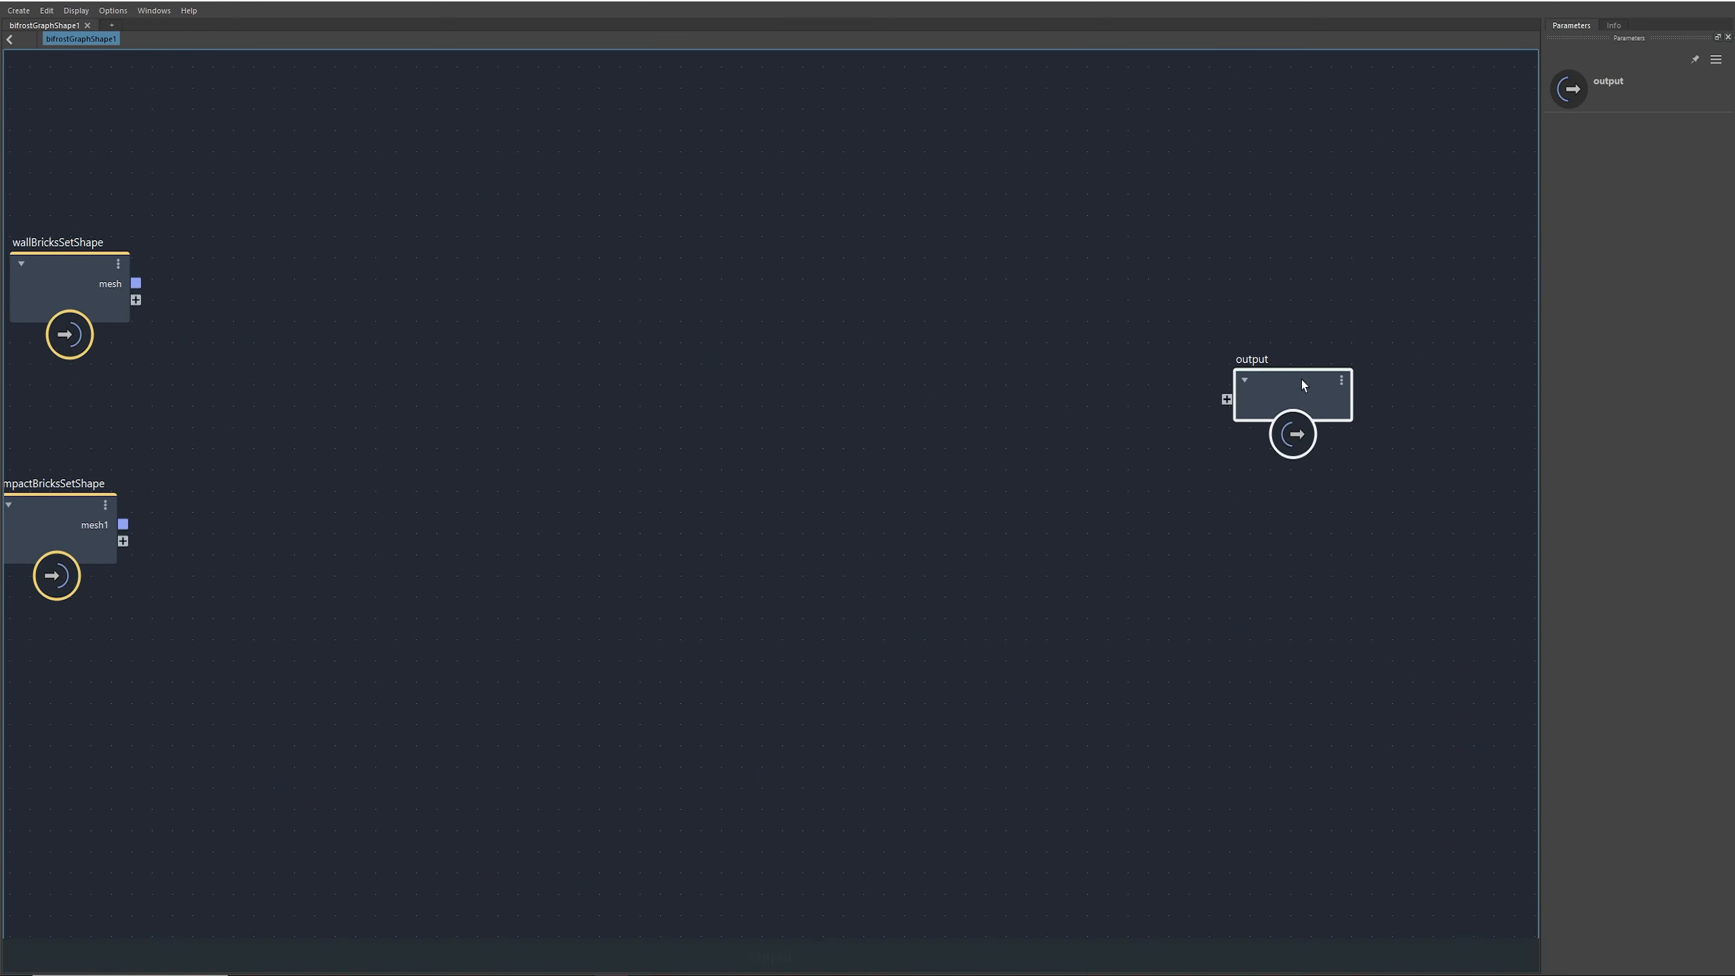
# Step: Spread the wallBricksSetShape and ImpactBricksSetShape nodes vertically apart and delete the empty input node
pyautogui.moveTo(591, 460); pyautogui.dragTo(1011, 488, button='middle')
pyautogui.moveTo(539, 344); pyautogui.dragTo(361, 291)
pyautogui.moveTo(461, 556); pyautogui.dragTo(259, 649)
pyautogui.click(327, 439)
pyautogui.press('Delete')
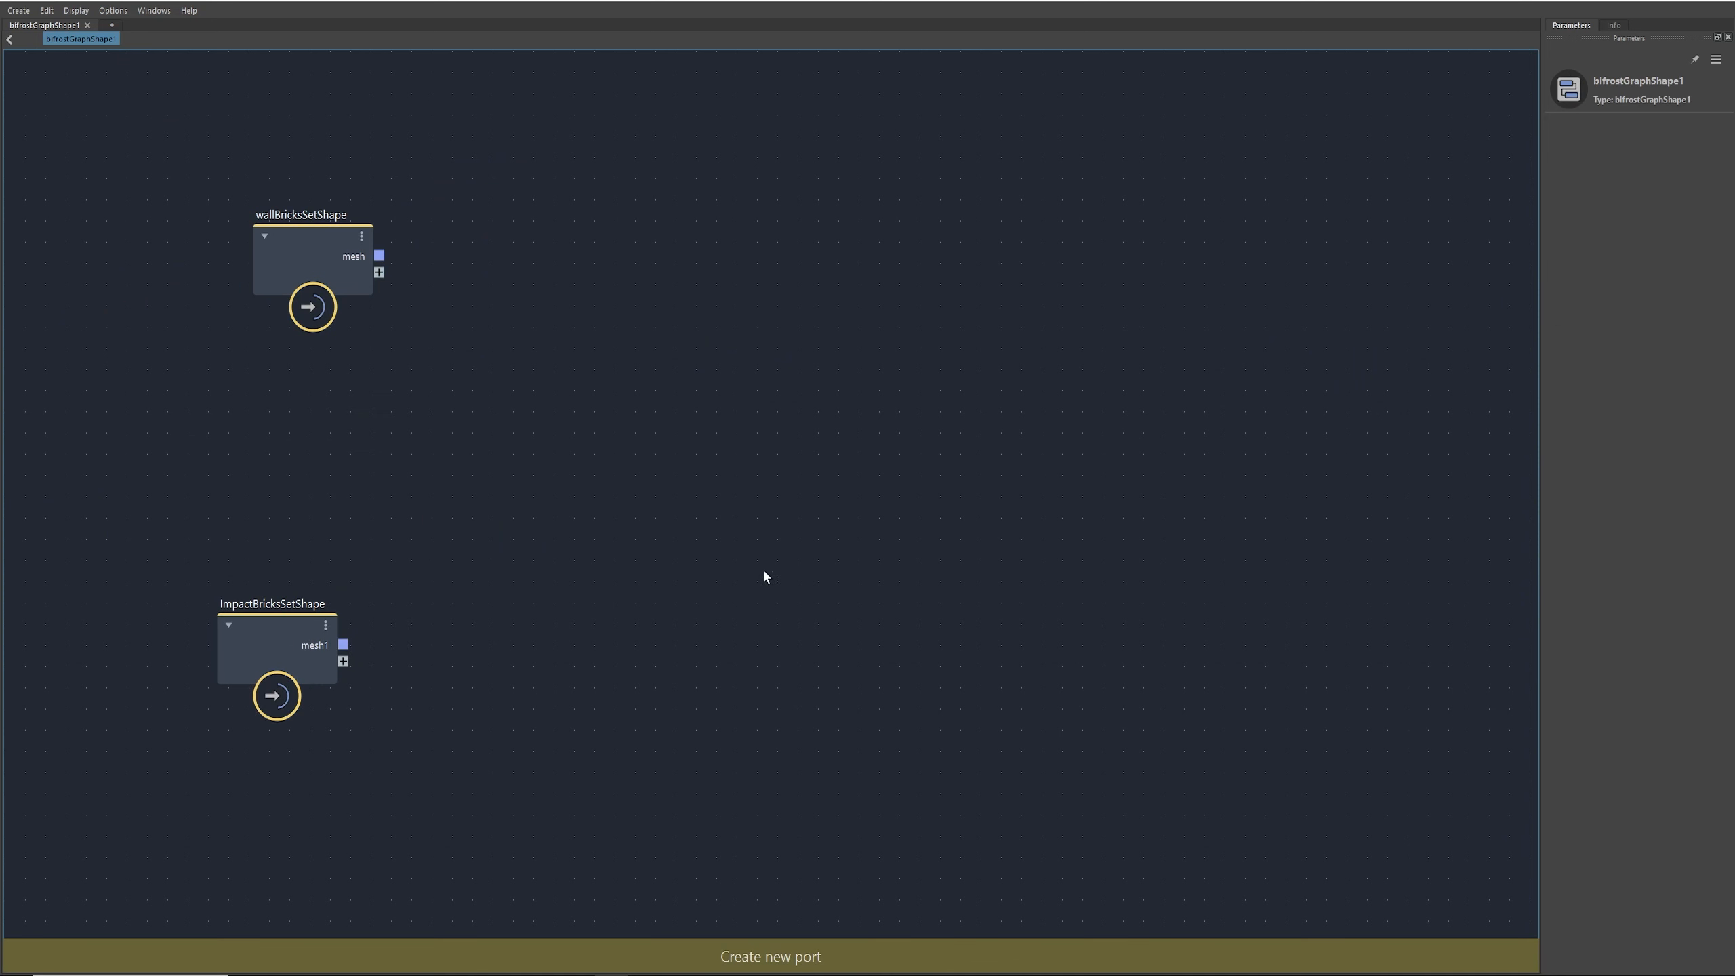
pyautogui.moveTo(1087, 554); pyautogui.dragTo(884, 559, button='middle')
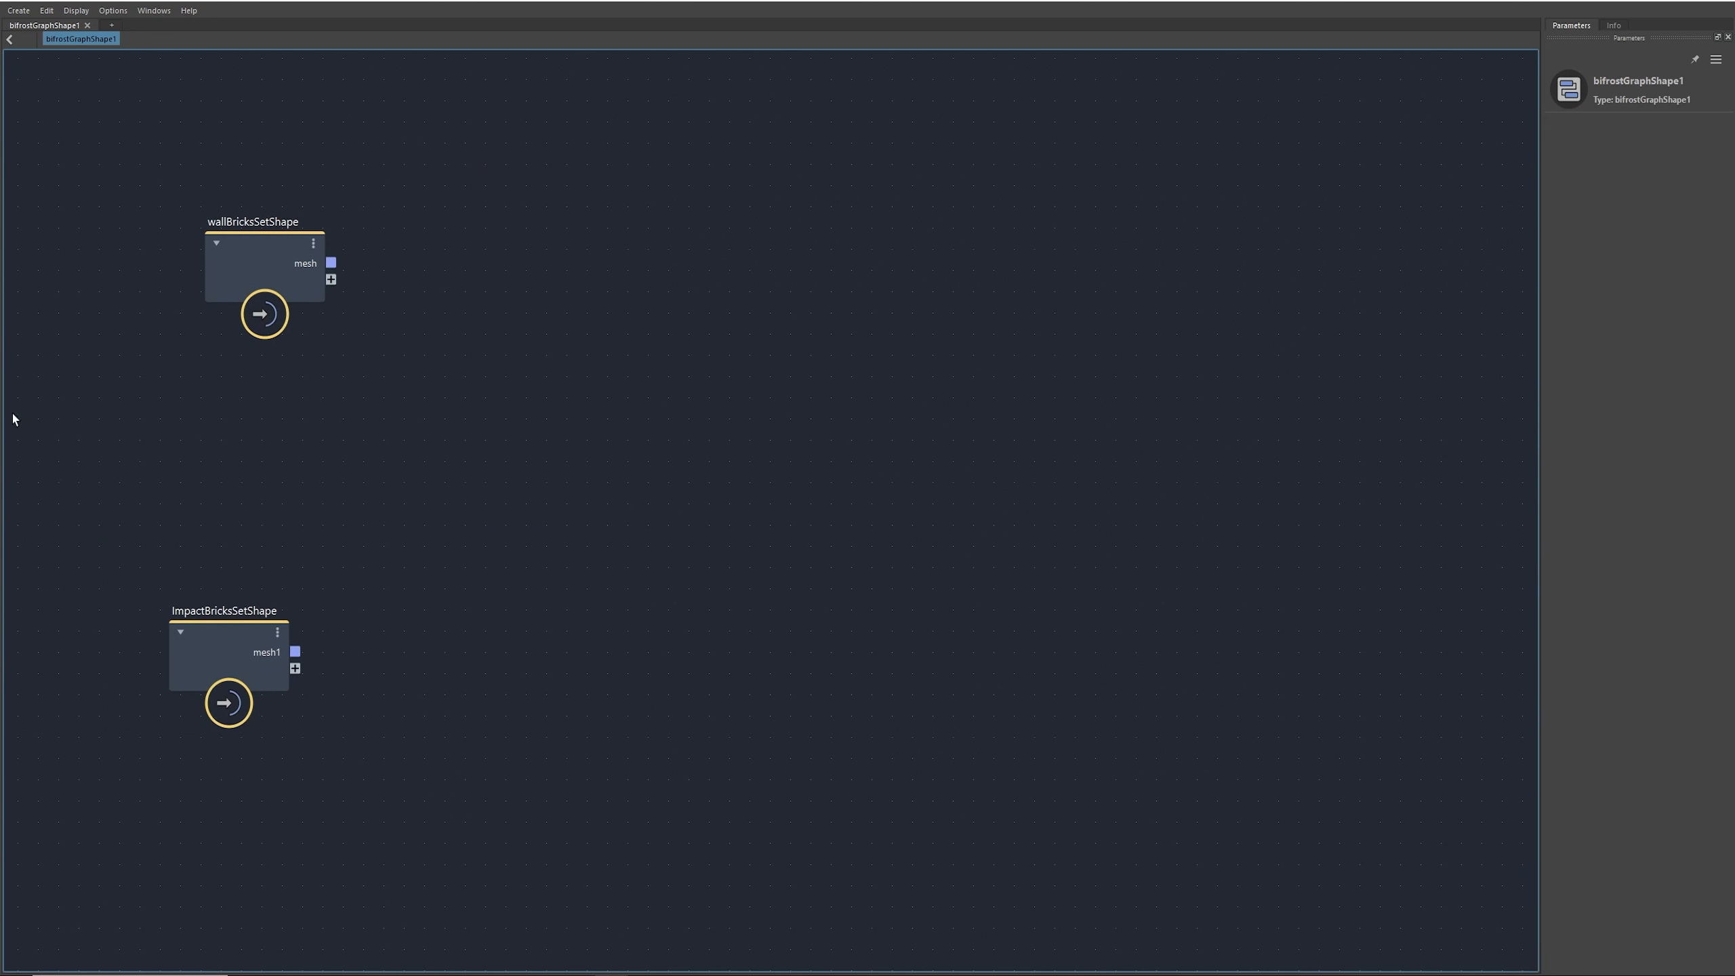
pyautogui.moveTo(1079, 538); pyautogui.dragTo(543, 543, button='middle')
pyautogui.moveTo(940, 509); pyautogui.dragTo(924, 507, button='middle')
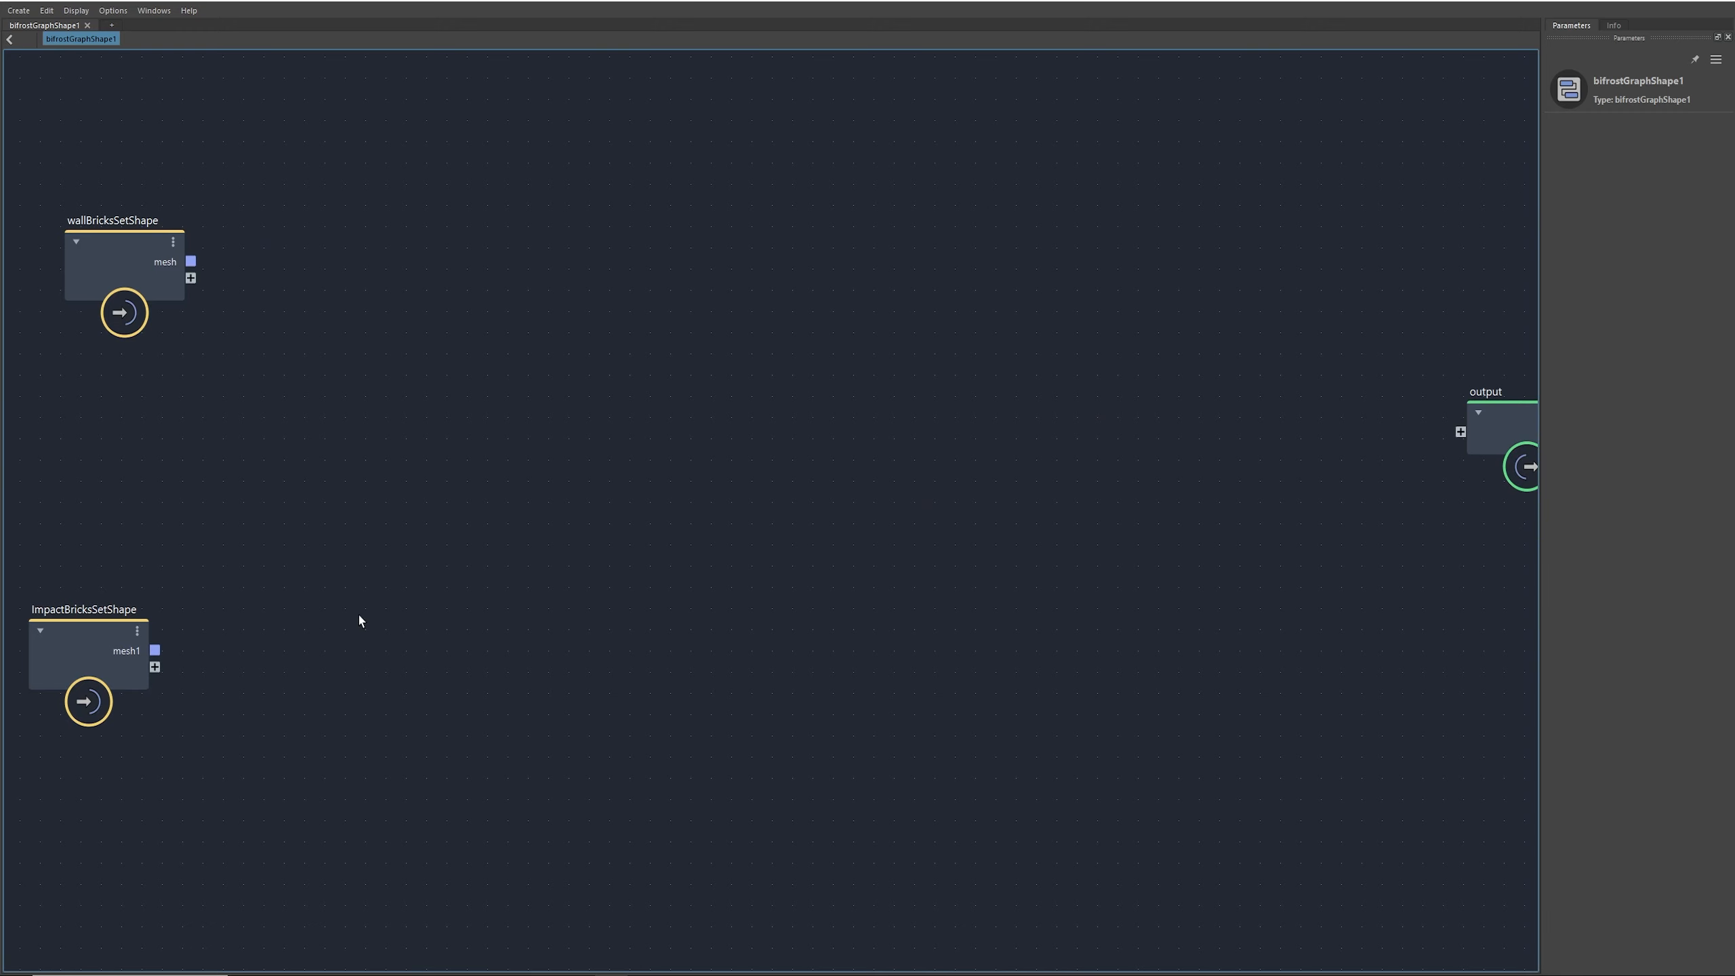
# Step: Return to the scene and use Hypershade to select all faces that use the interiorBrick material
pyautogui.moveTo(1656, 1); pyautogui.dragTo(1, 263)
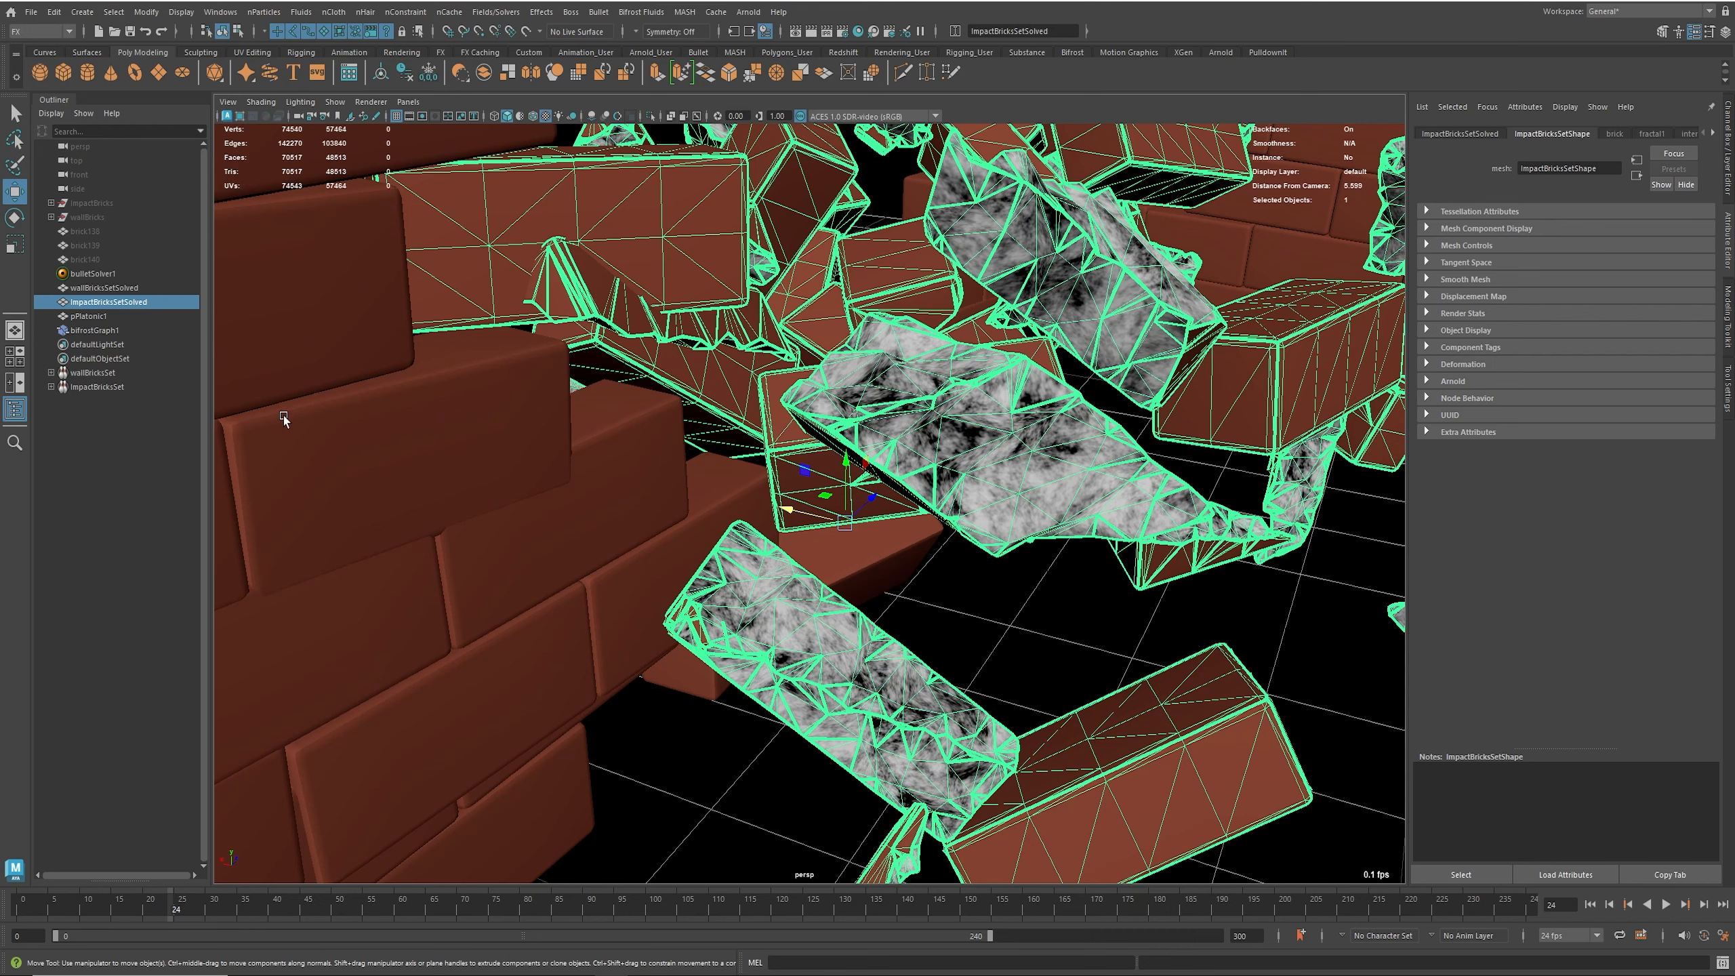
pyautogui.scroll(-3, 1164, 492)
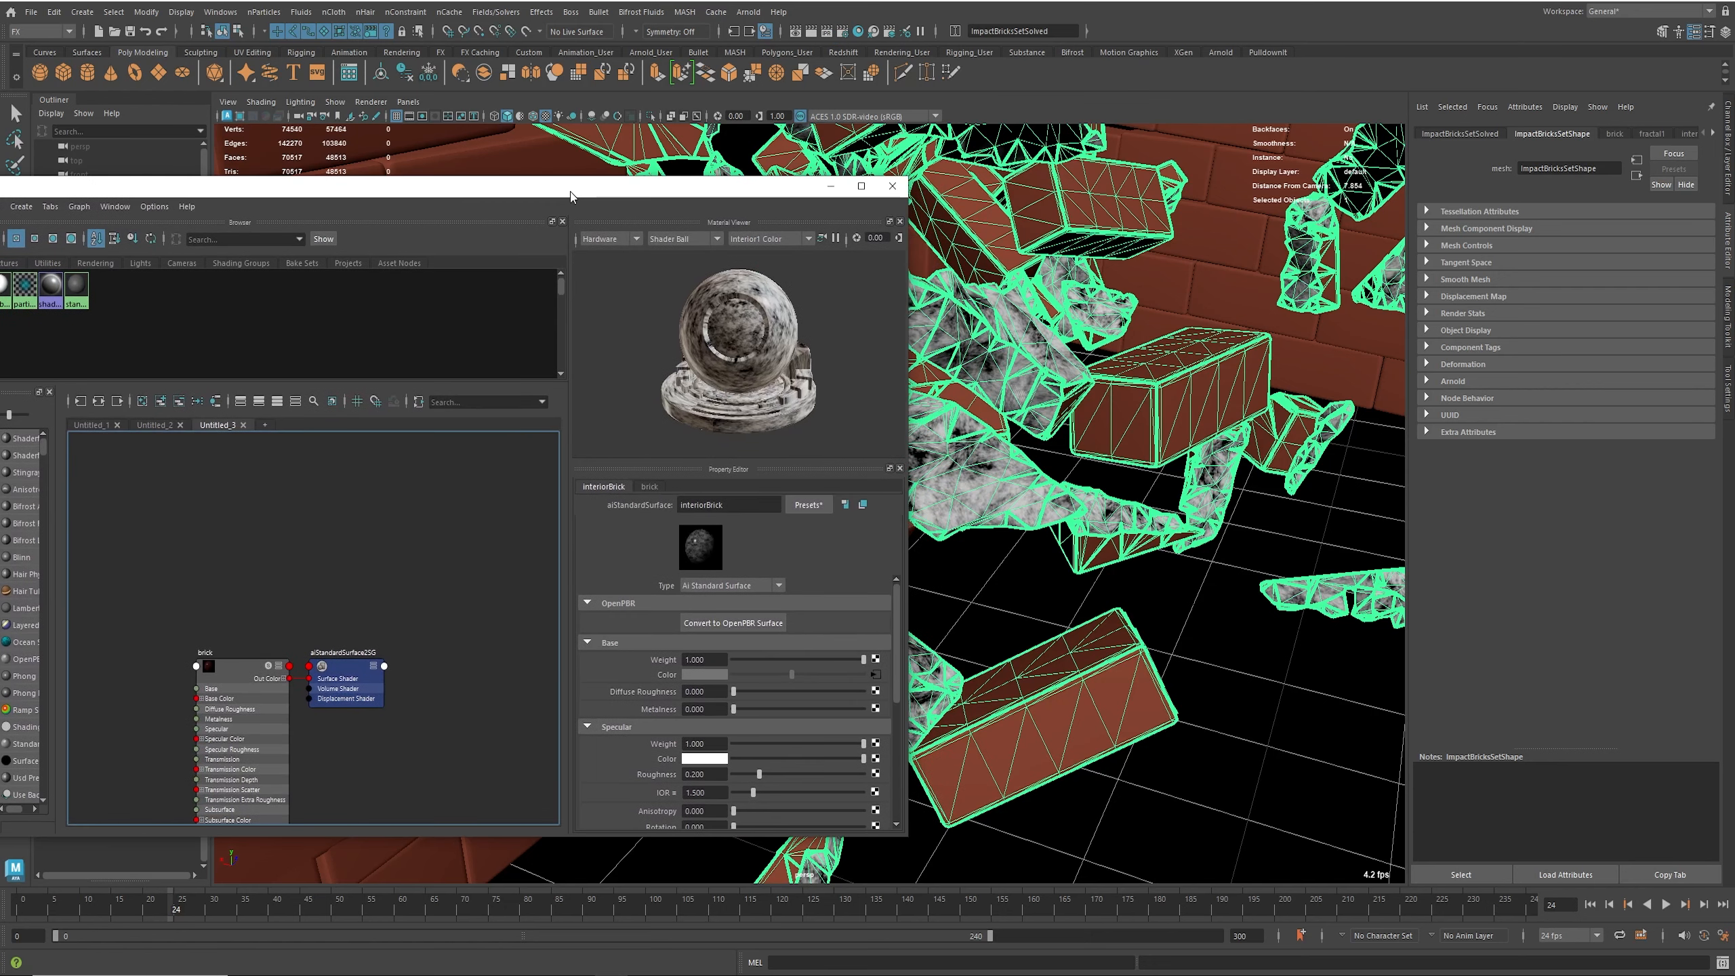
pyautogui.moveTo(571, 194); pyautogui.dragTo(565, 192)
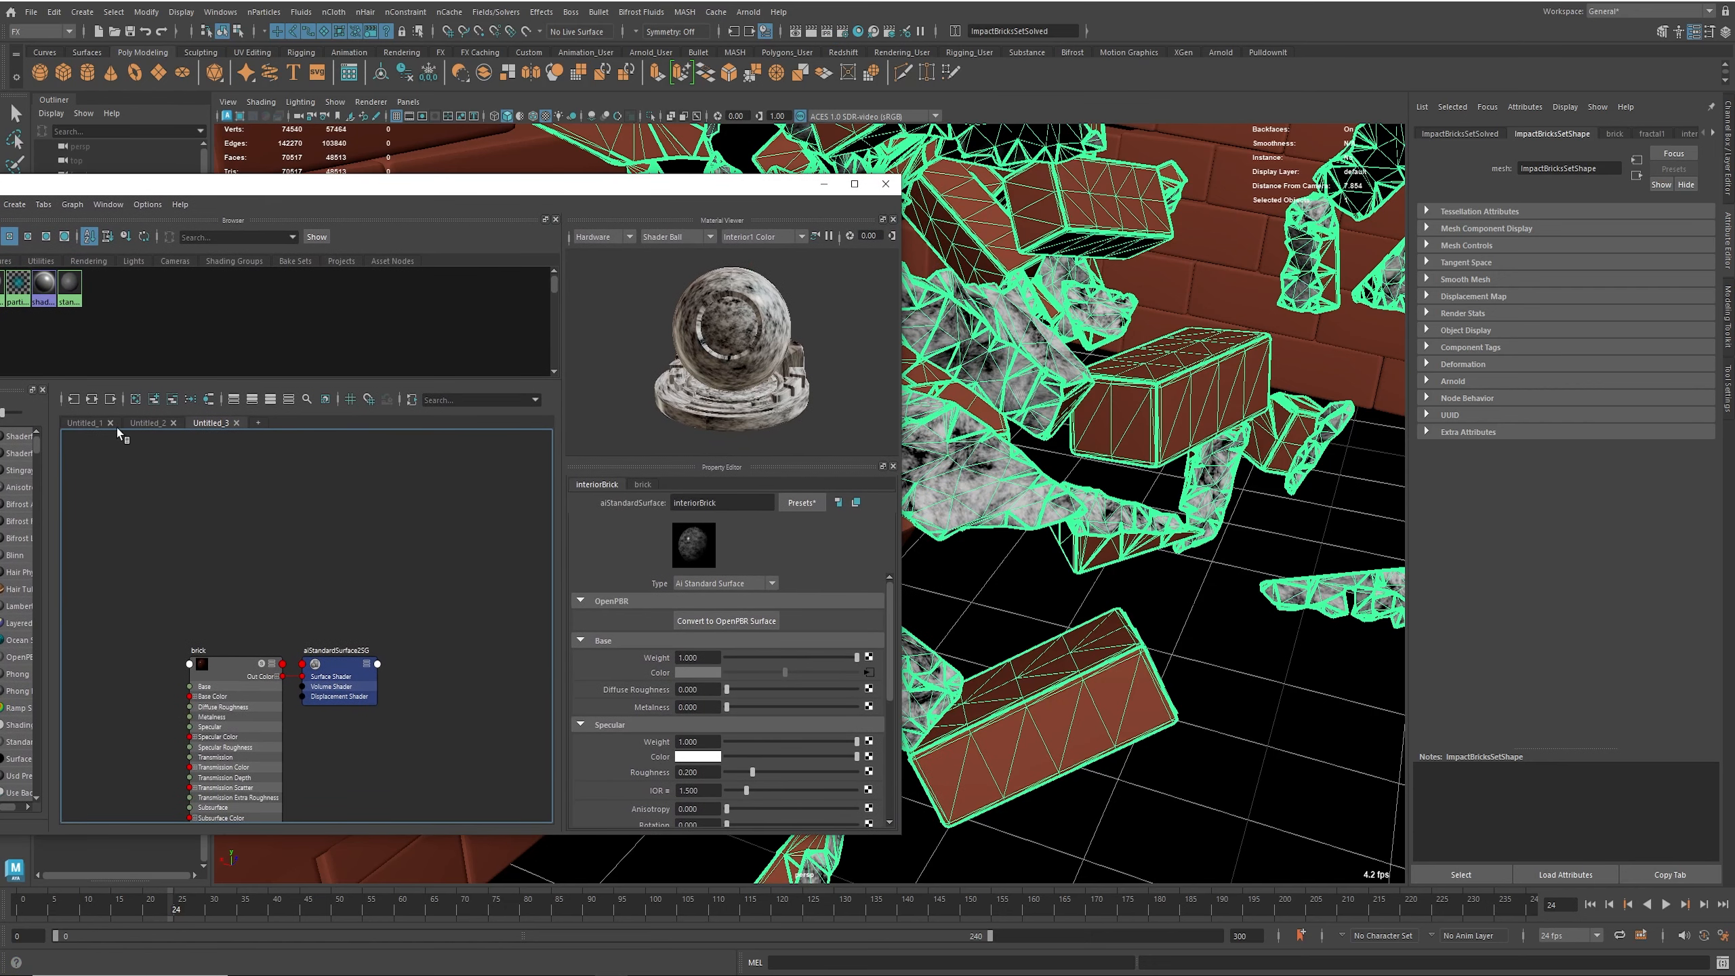
pyautogui.moveTo(175, 189); pyautogui.dragTo(311, 204)
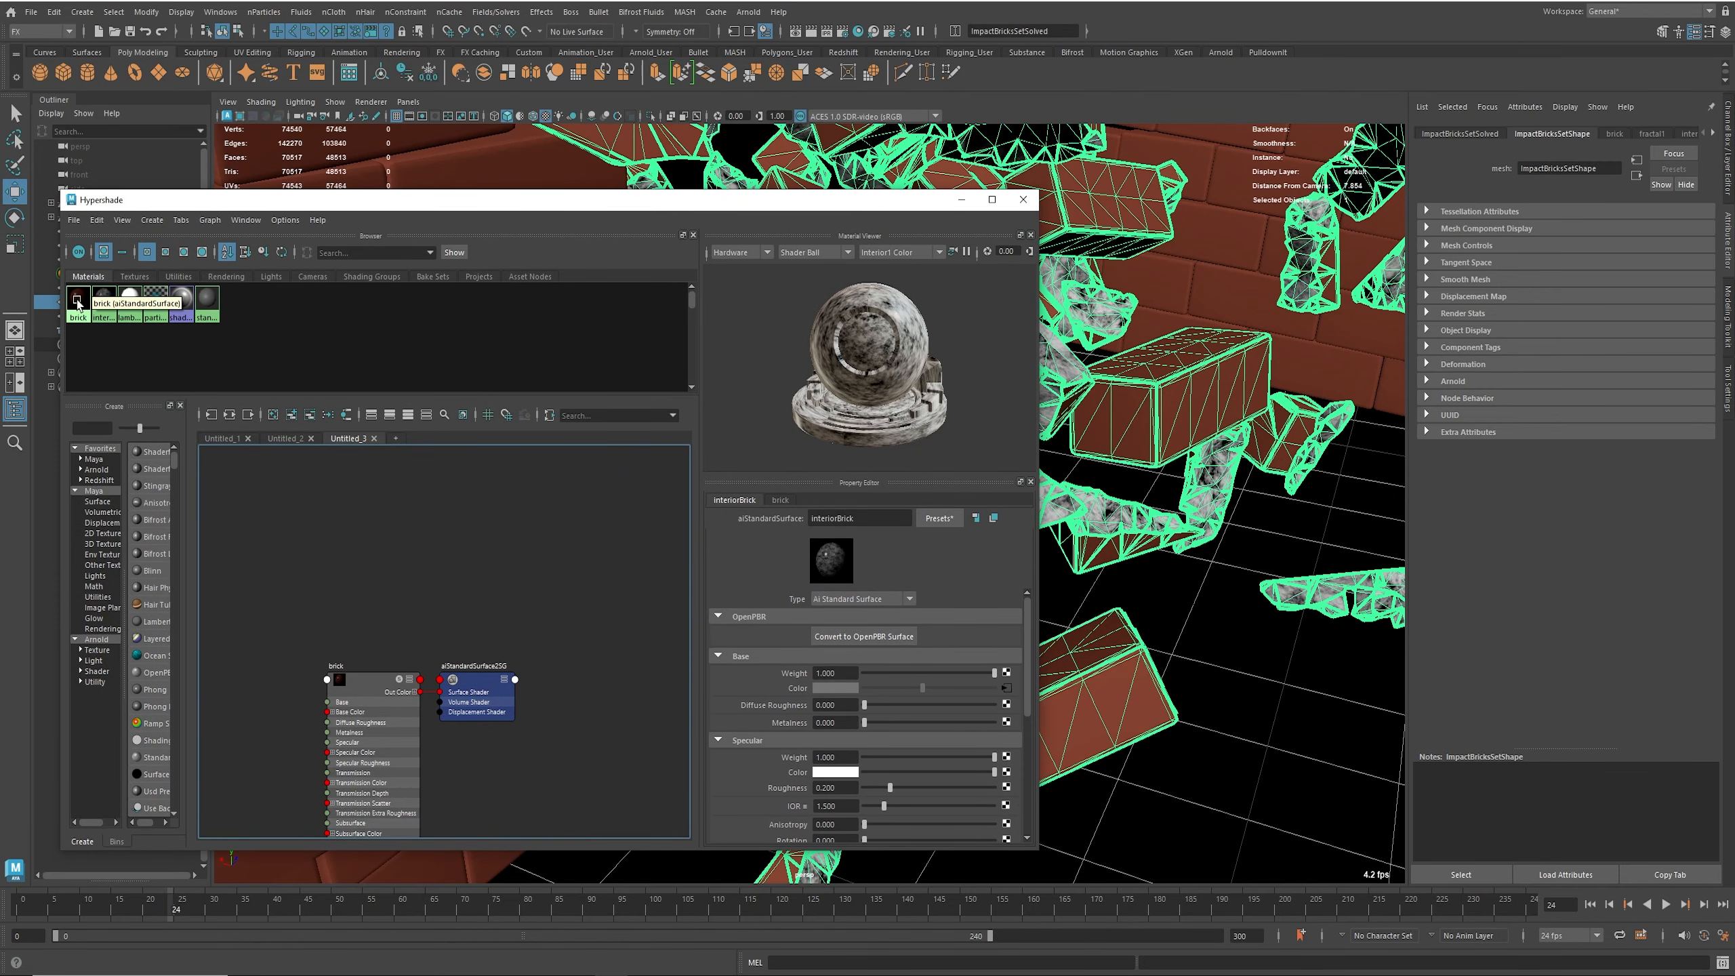
pyautogui.rightClick(106, 301)
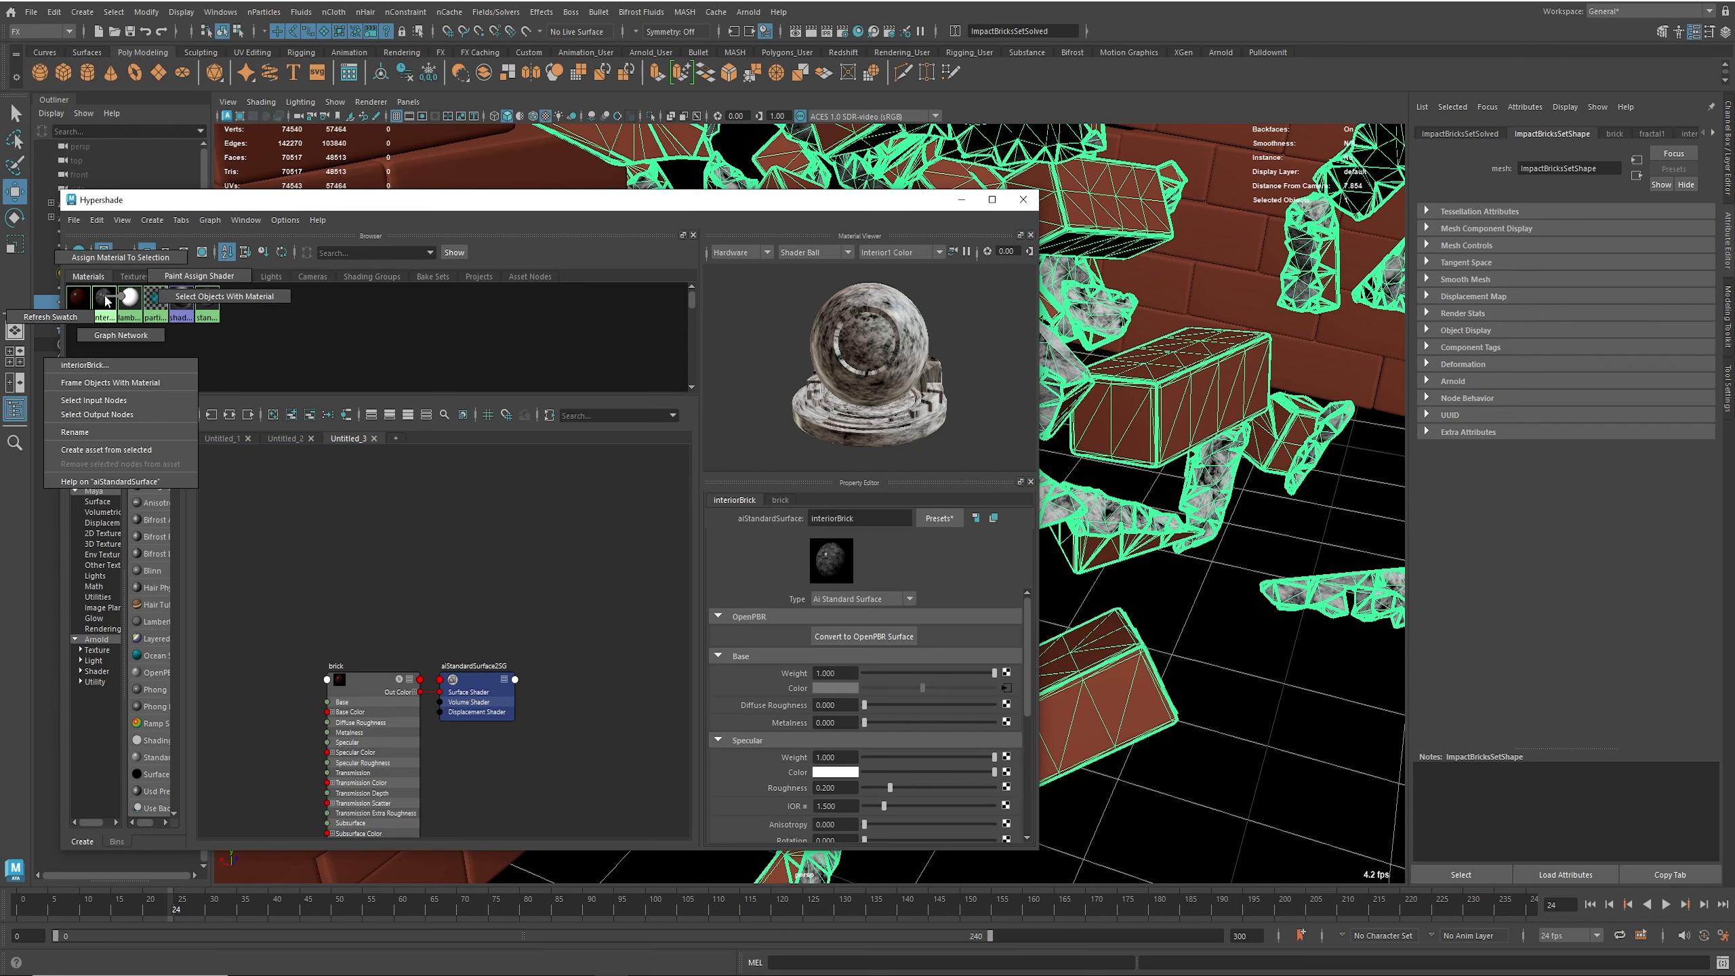
pyautogui.click(198, 296)
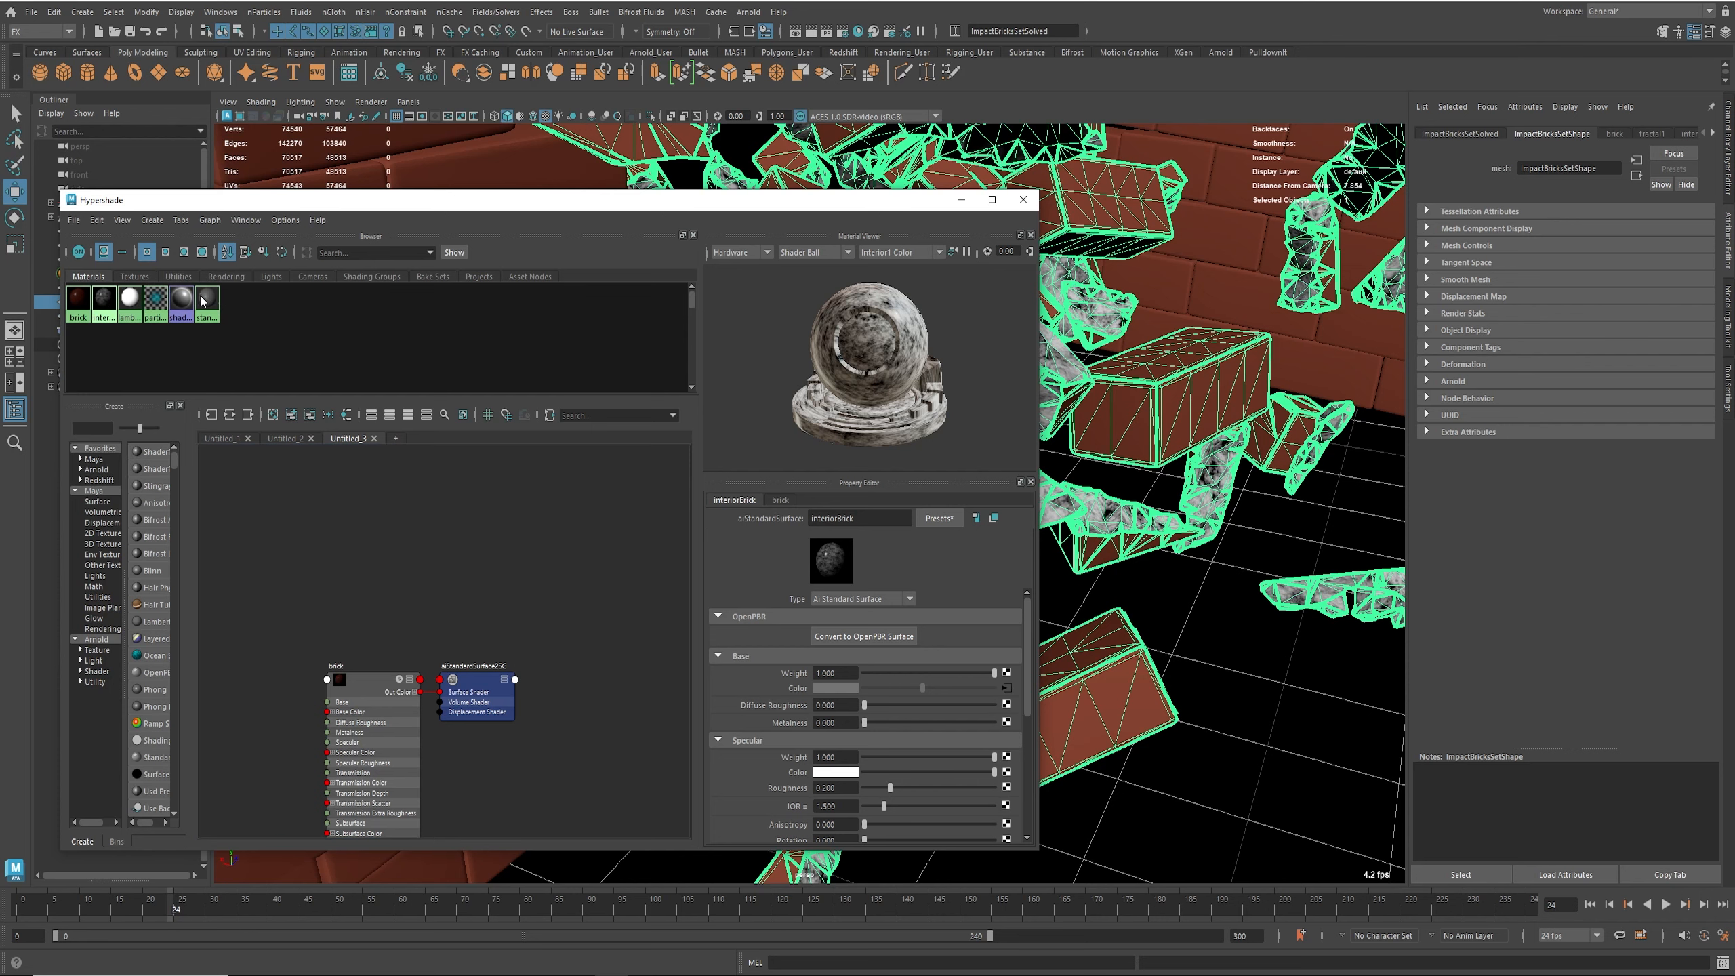
pyautogui.click(961, 199)
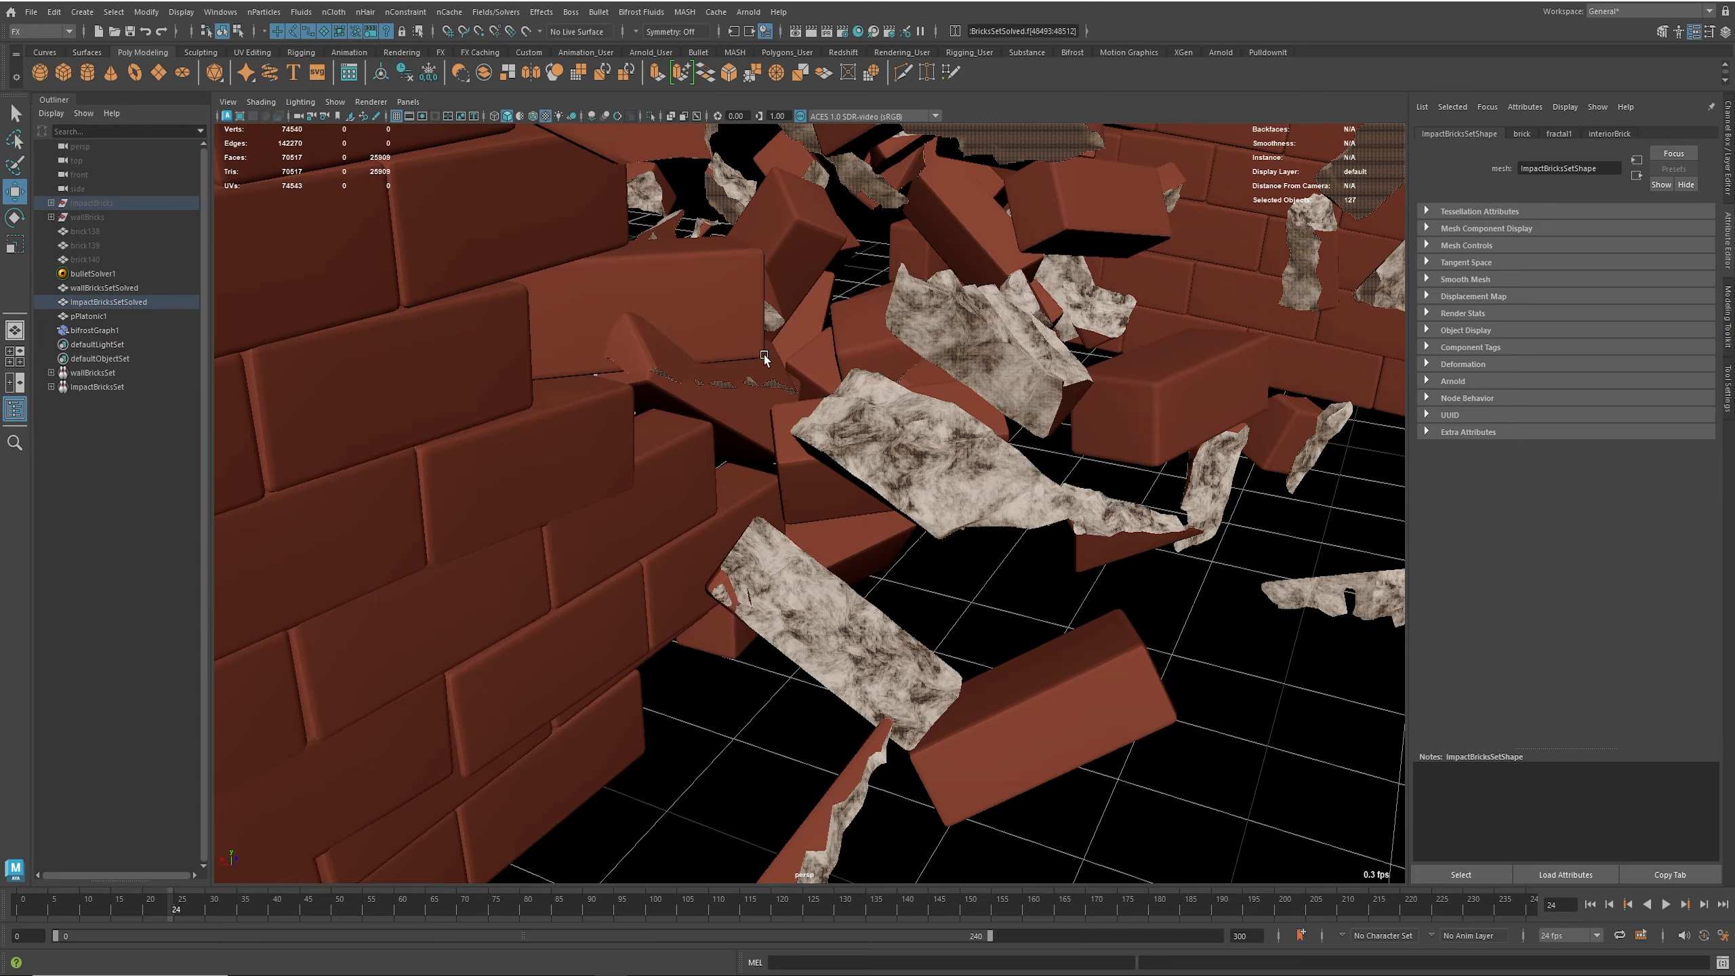
# Step: Apply white vertex color with alpha 1.0 to the selected interior faces, using Replace color on all channels
pyautogui.keyDown('alt'); pyautogui.moveTo(982, 472); pyautogui.dragTo(748, 445); pyautogui.keyUp('alt')
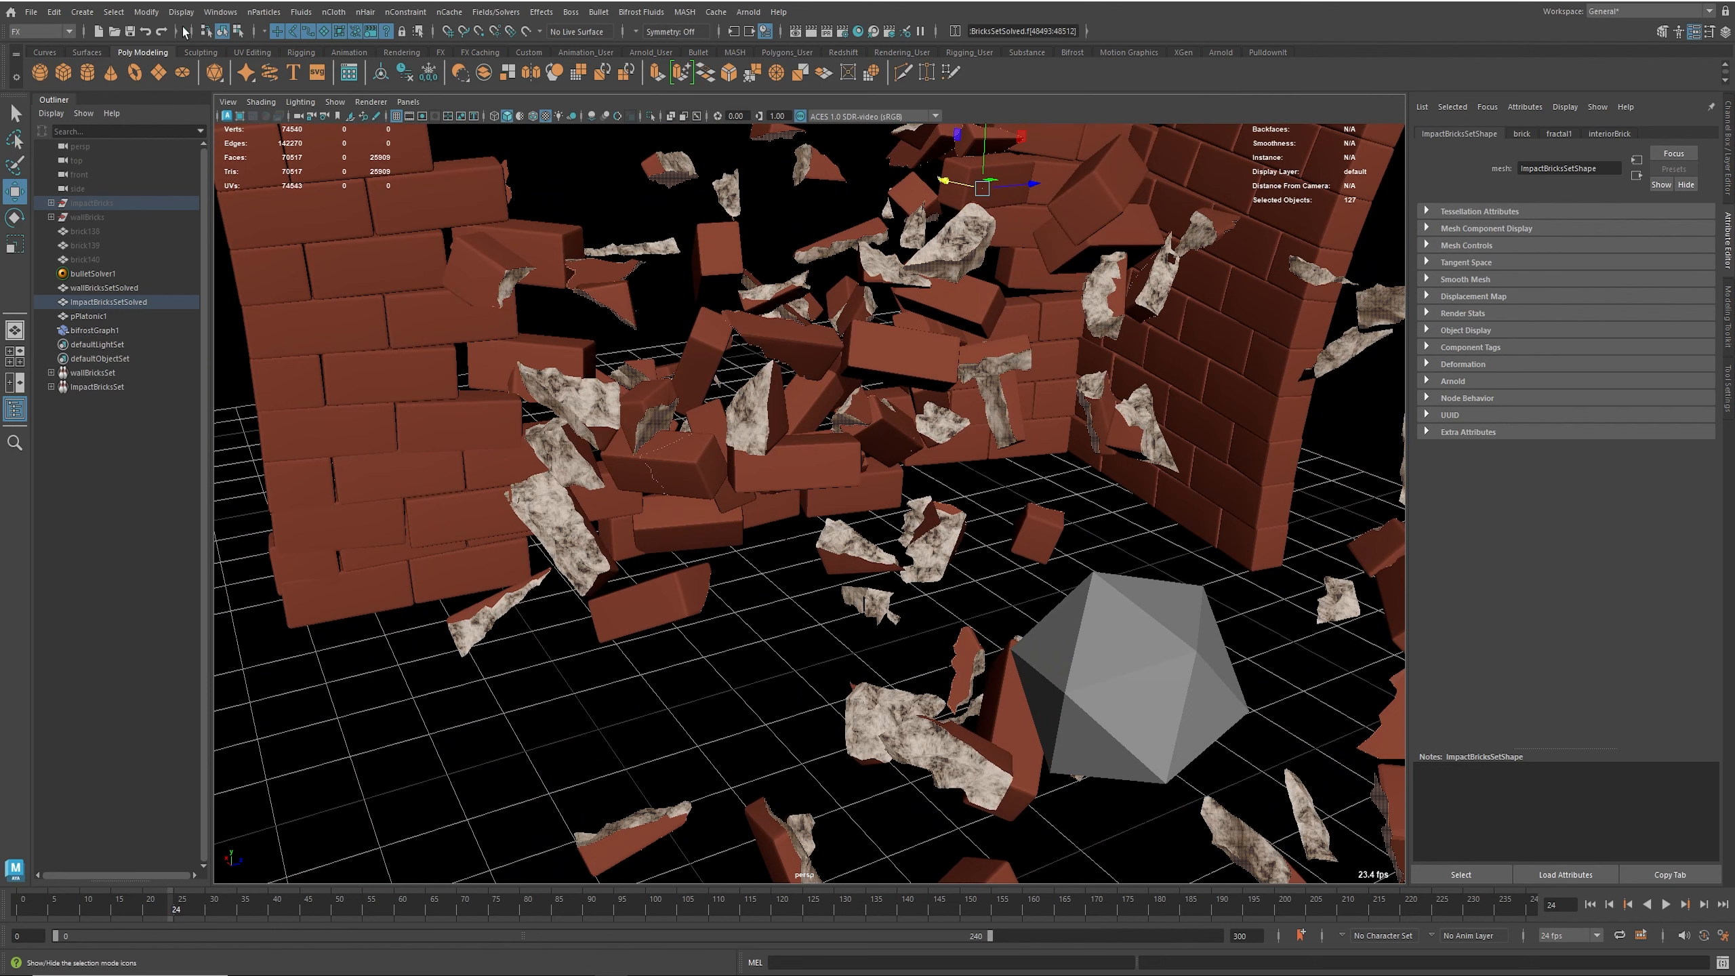
pyautogui.click(42, 33)
pyautogui.click(41, 56)
pyautogui.click(394, 11)
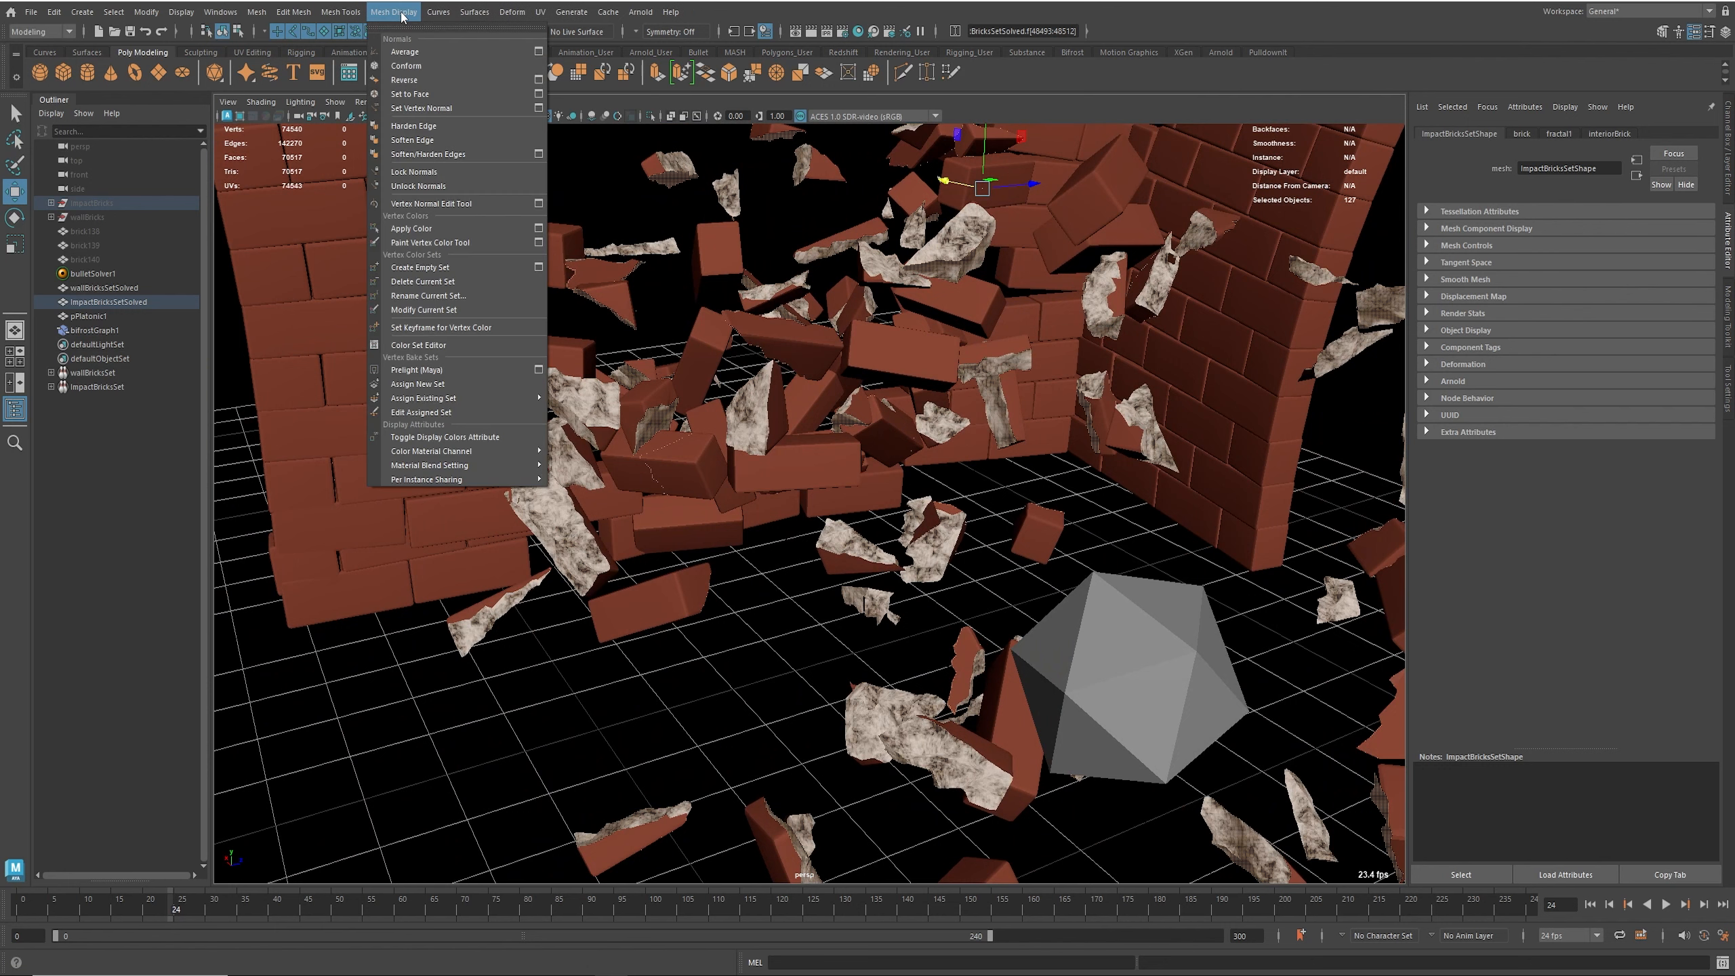
pyautogui.click(539, 229)
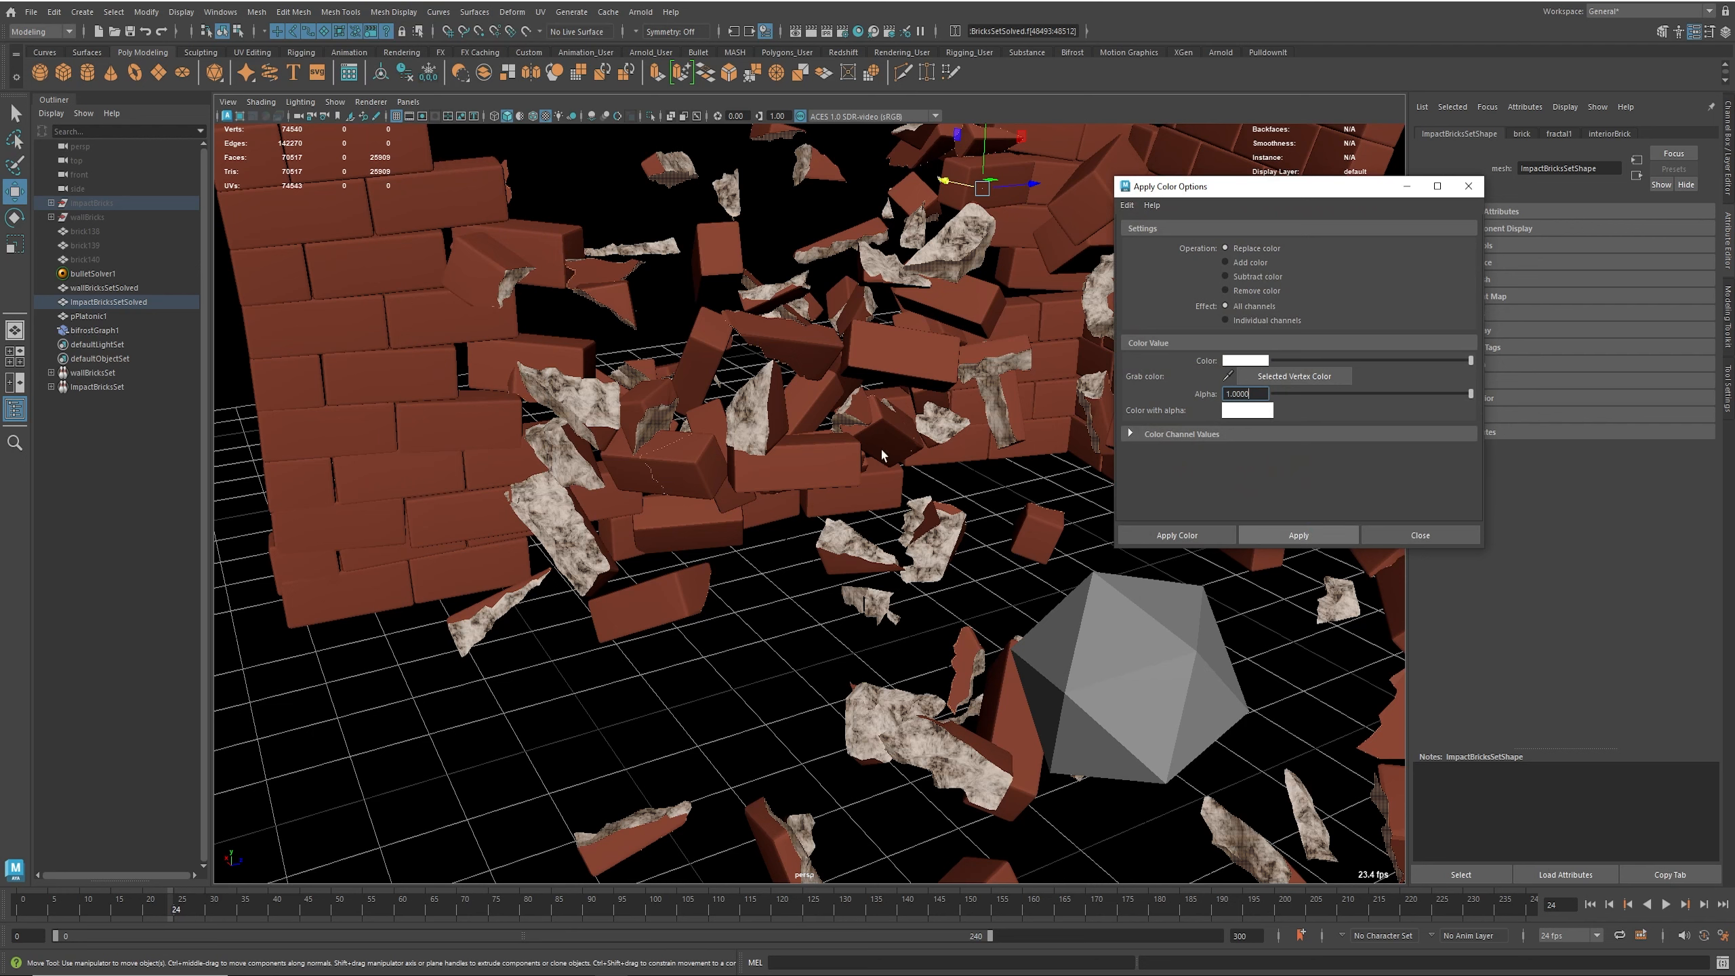
pyautogui.keyDown('alt'); pyautogui.moveTo(930, 393); pyautogui.dragTo(822, 372); pyautogui.keyUp('alt')
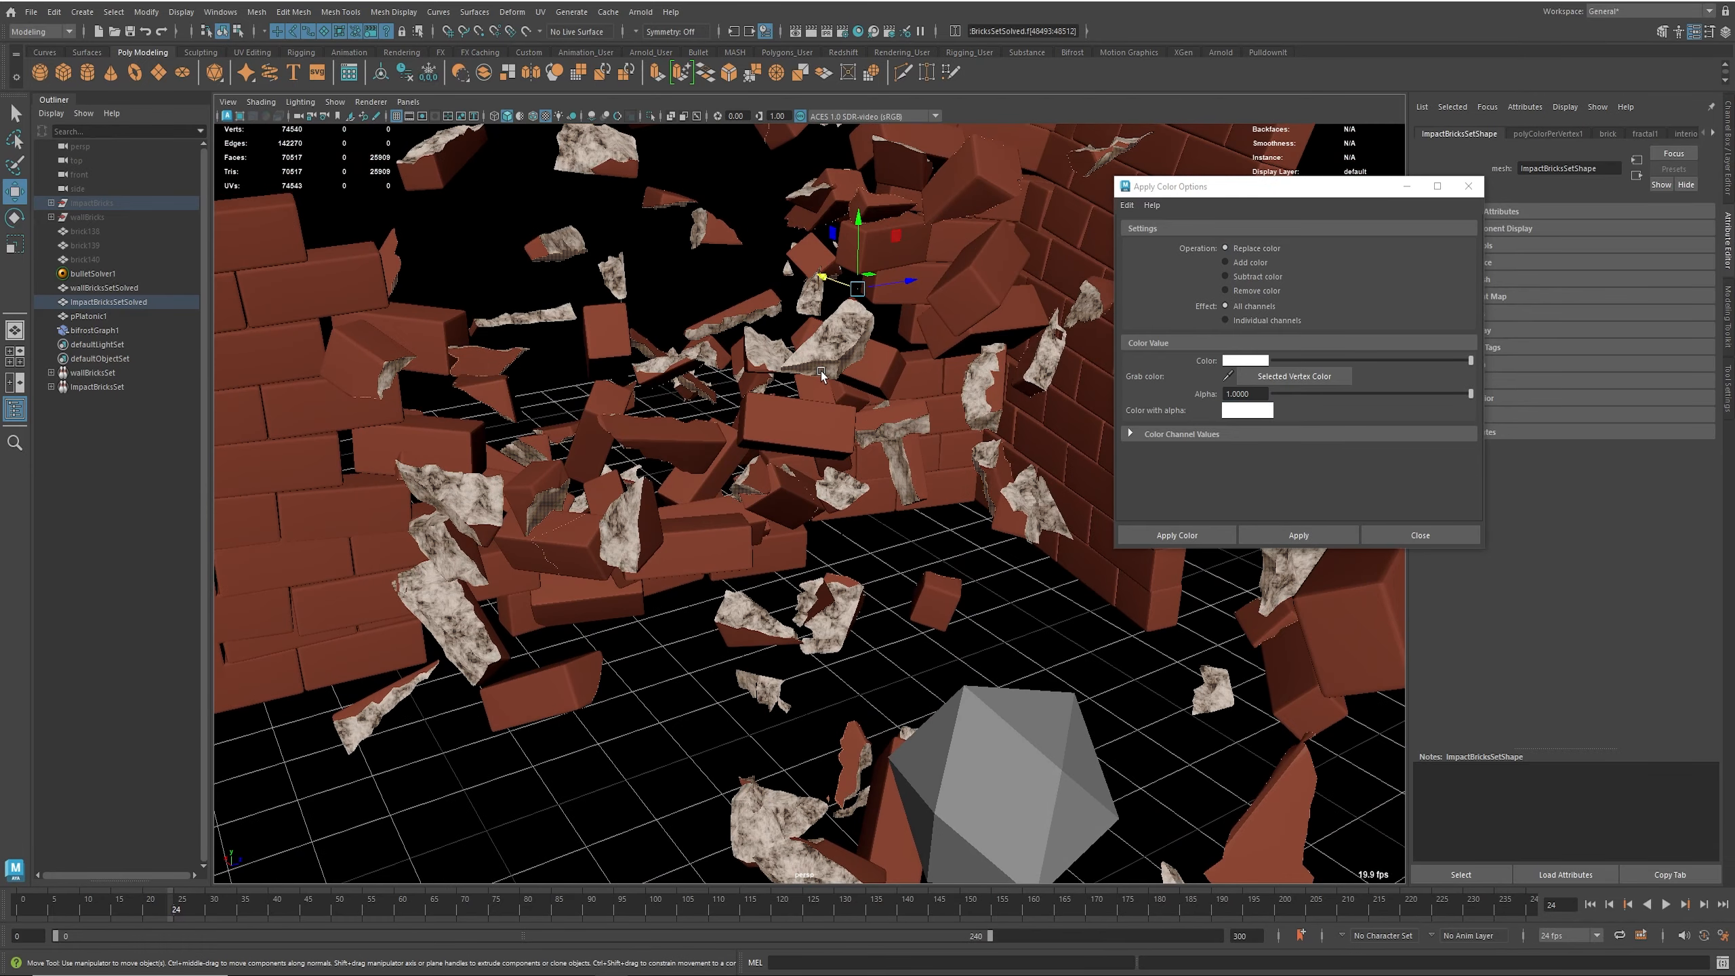
pyautogui.press('5')
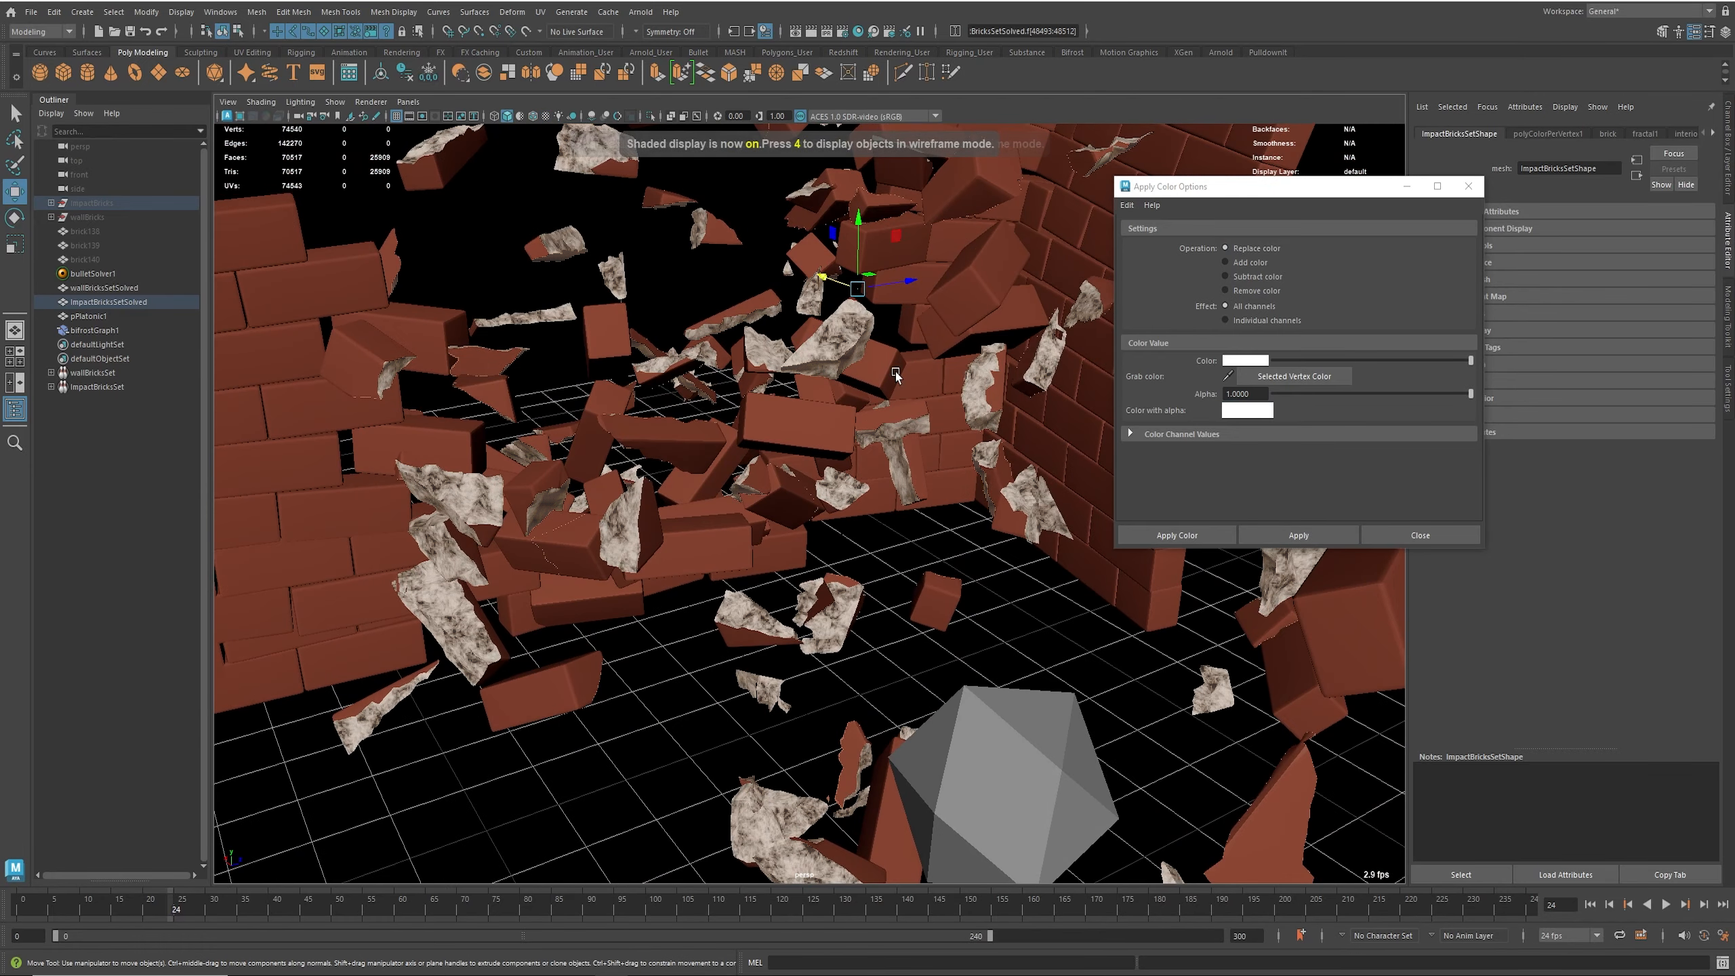
pyautogui.click(1297, 535)
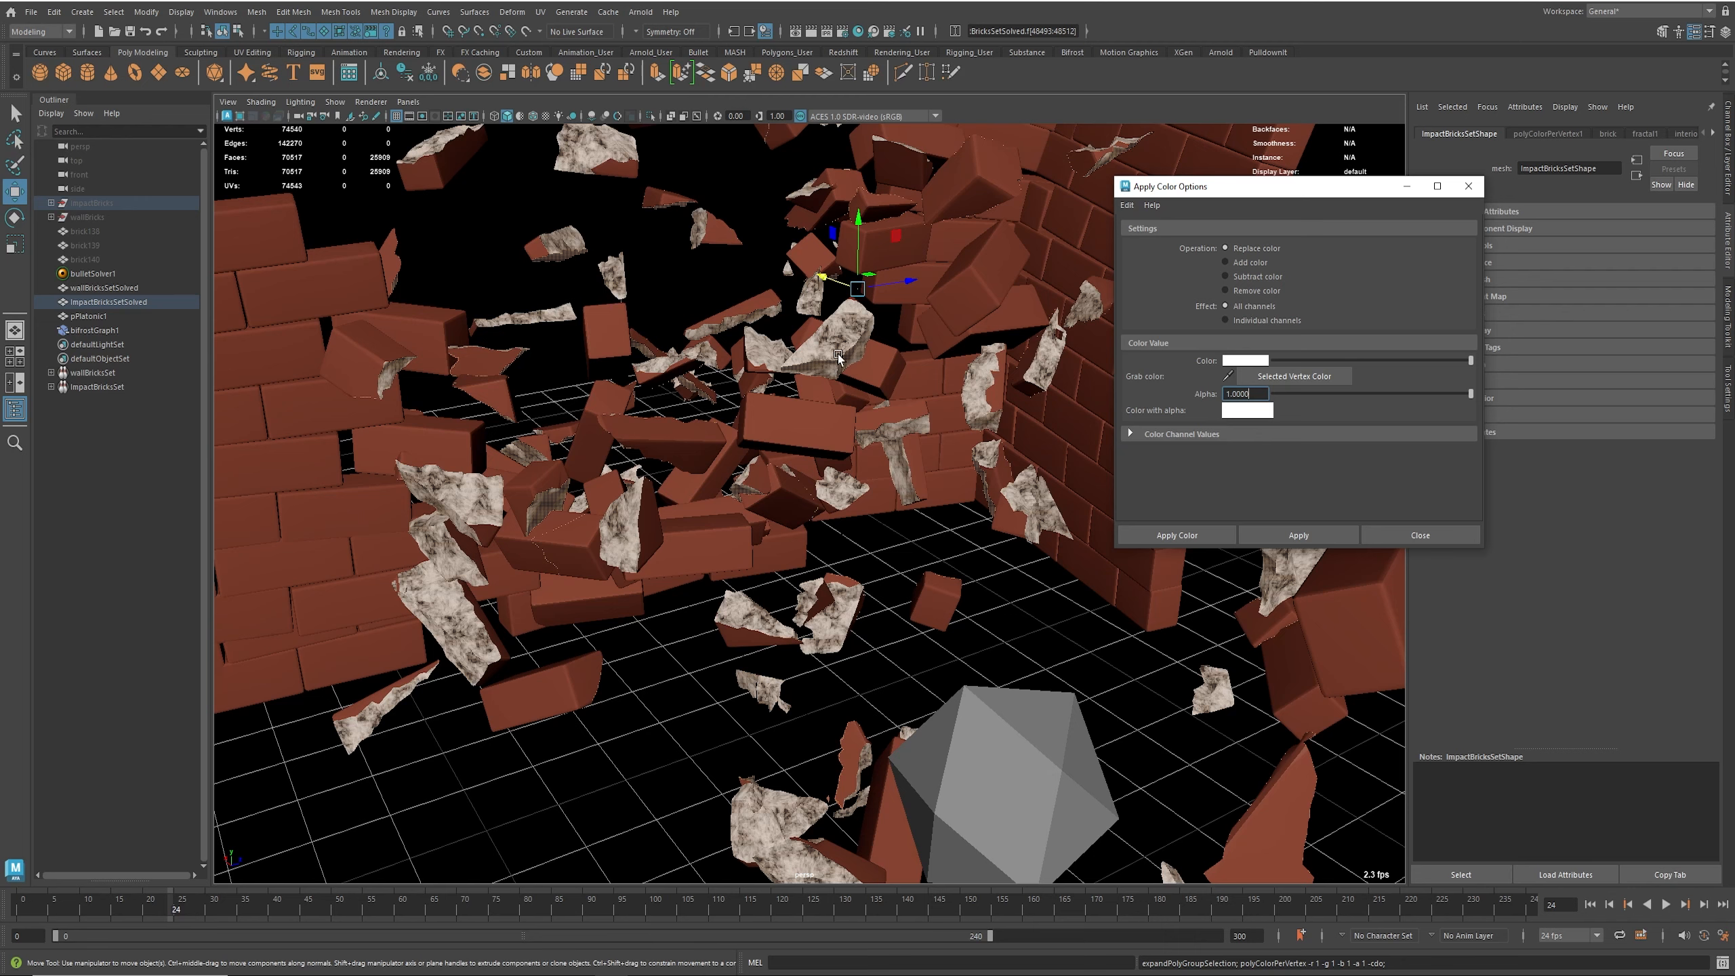
# Step: Create a polygon sphere and move it clear of the brick wall as a vertex color test object
pyautogui.keyDown('alt'); pyautogui.moveTo(593, 518); pyautogui.dragTo(840, 437, button='middle'); pyautogui.keyUp('alt')
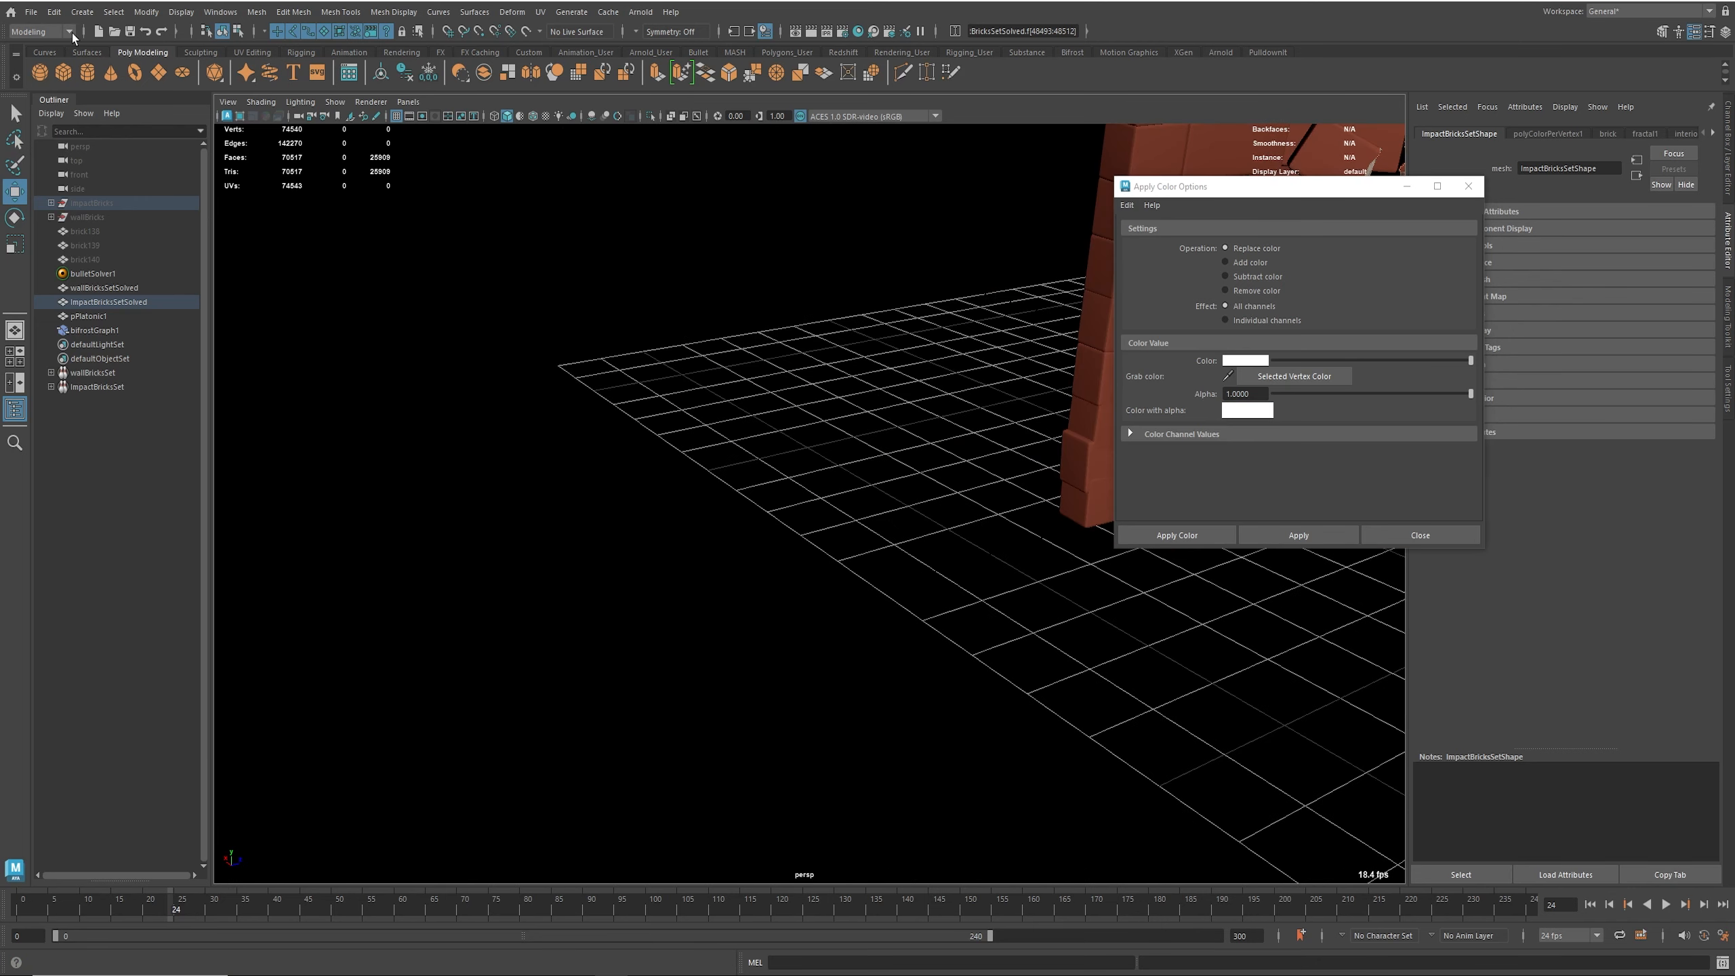
pyautogui.click(39, 72)
pyautogui.keyDown('alt'); pyautogui.moveTo(767, 465); pyautogui.dragTo(584, 543, button='middle'); pyautogui.keyUp('alt')
pyautogui.scroll(-1, 1036, 557)
pyautogui.keyDown('alt'); pyautogui.moveTo(1036, 557); pyautogui.dragTo(762, 571, button='middle'); pyautogui.keyUp('alt')
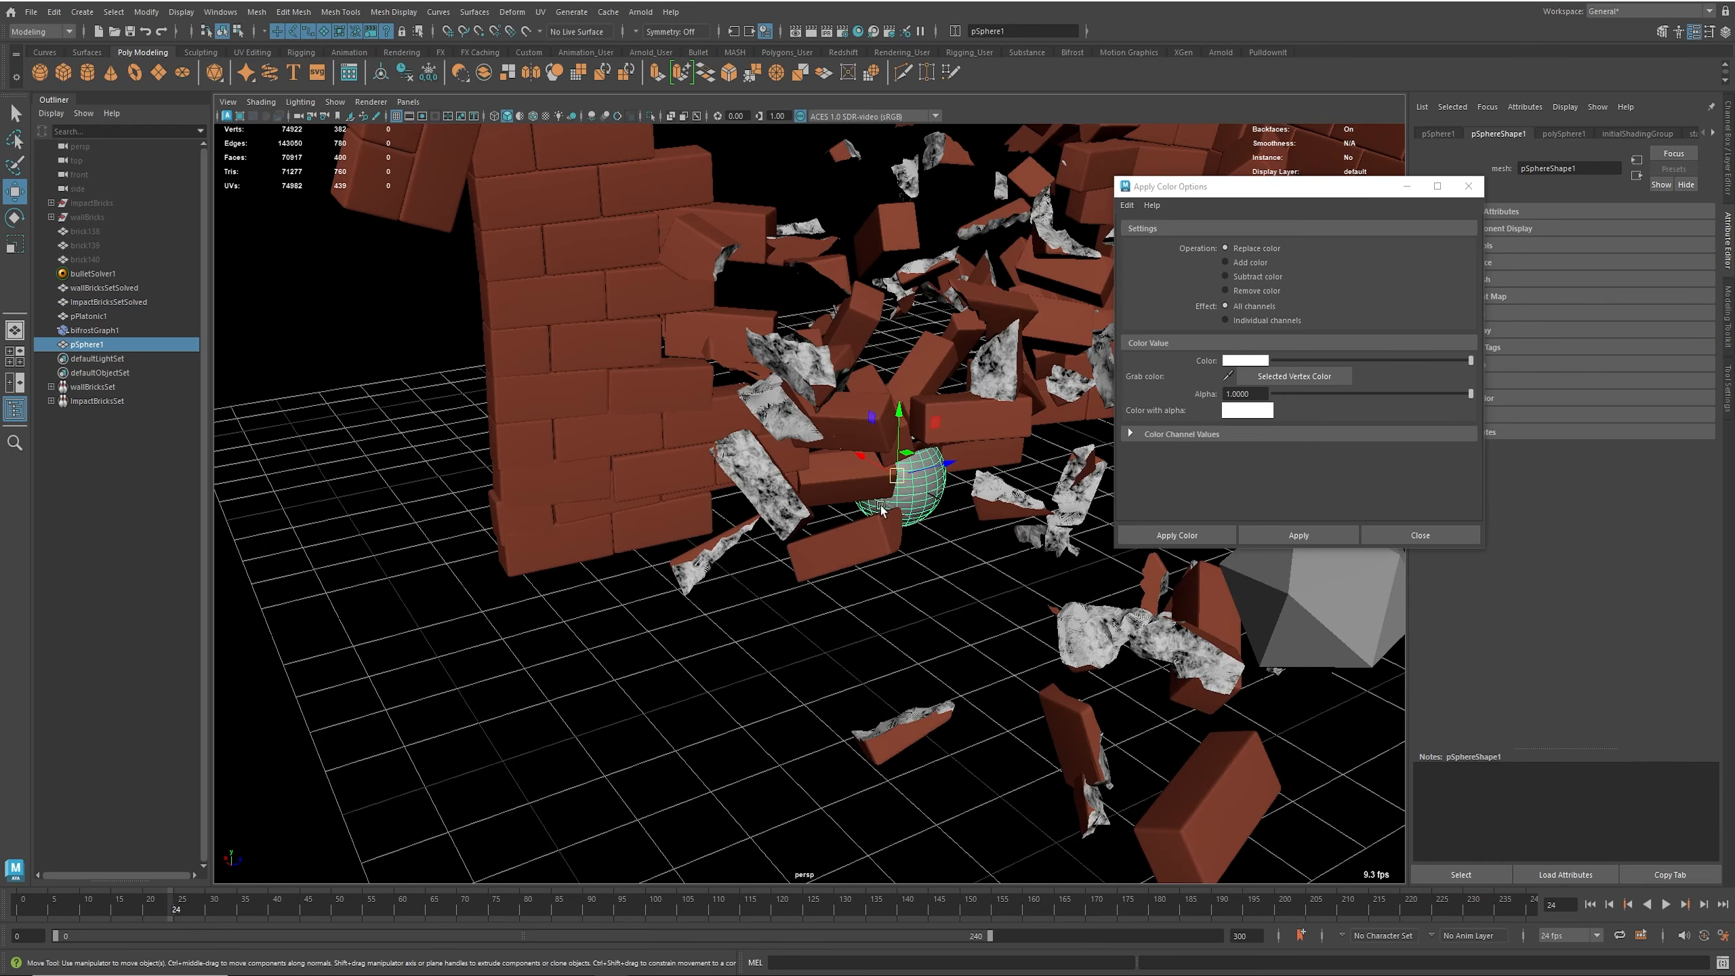
pyautogui.moveTo(945, 462); pyautogui.dragTo(331, 468)
pyautogui.keyDown('alt'); pyautogui.moveTo(331, 505); pyautogui.dragTo(627, 333, button='middle'); pyautogui.keyUp('alt')
pyautogui.keyDown('alt'); pyautogui.moveTo(626, 333); pyautogui.dragTo(643, 410, button='right'); pyautogui.keyUp('alt')
pyautogui.keyDown('alt'); pyautogui.moveTo(643, 410); pyautogui.dragTo(713, 443, button='middle'); pyautogui.keyUp('alt')
pyautogui.keyDown('alt'); pyautogui.moveTo(713, 442); pyautogui.dragTo(534, 407); pyautogui.keyUp('alt')
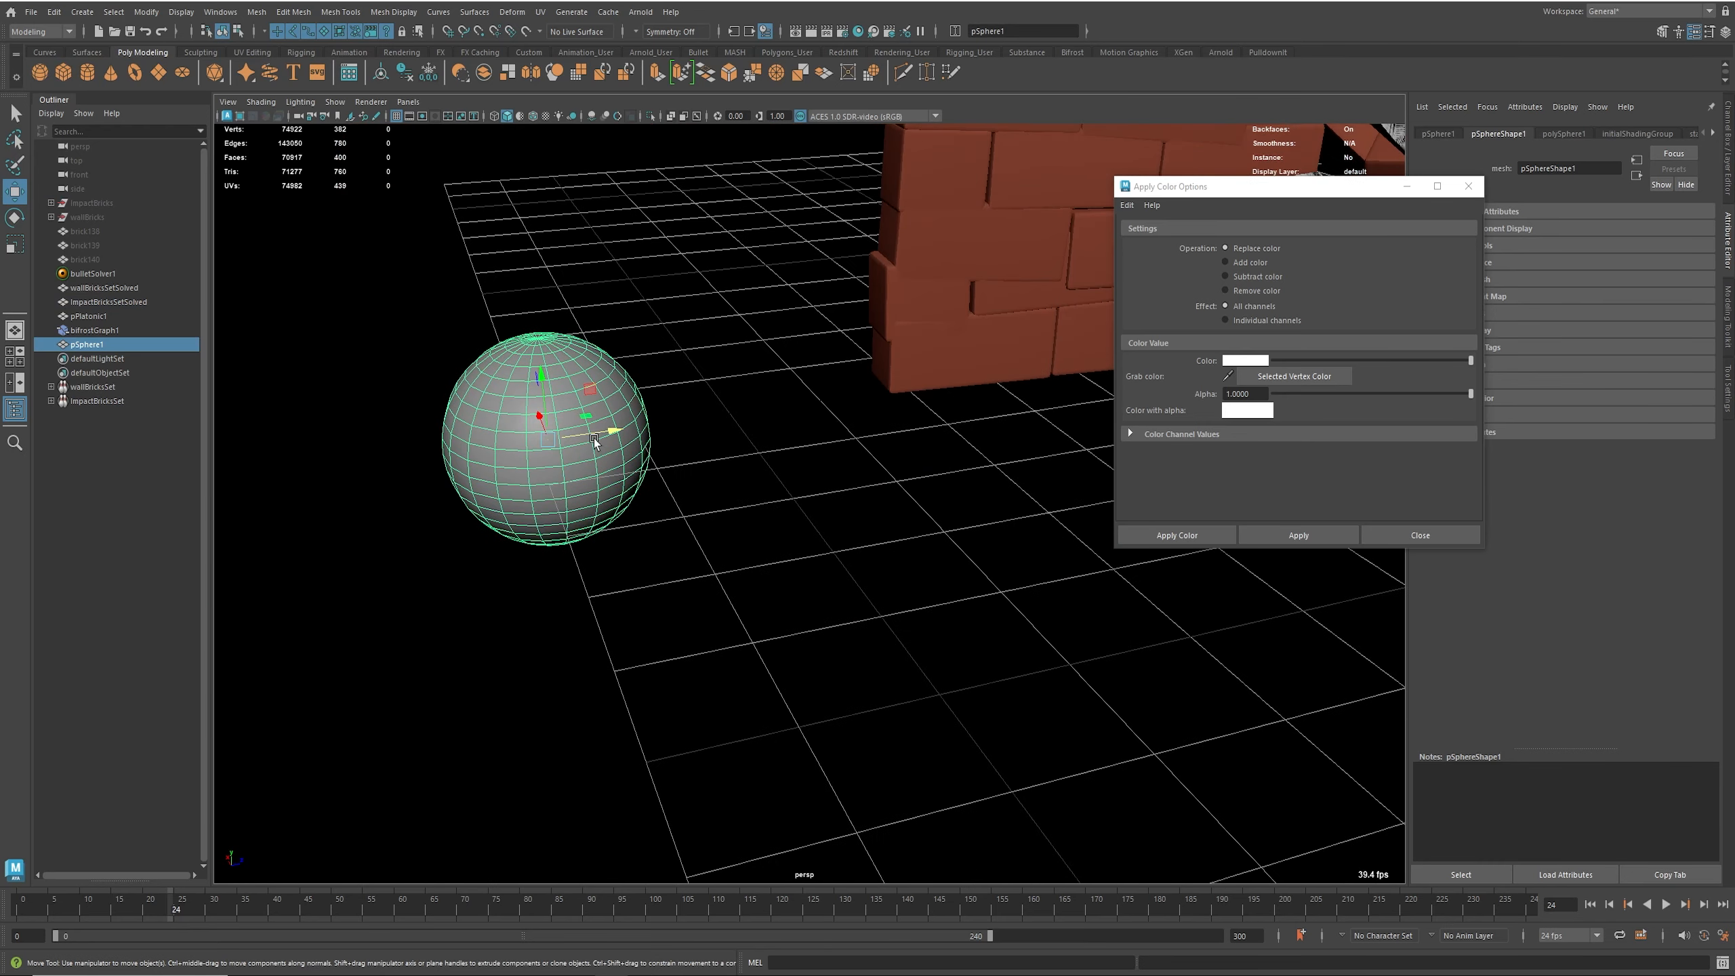
# Step: Apply white vertex color to one half of the sphere and black to the other half
pyautogui.press('F9')
pyautogui.moveTo(561, 315)
pyautogui.mouseDown()
pyautogui.moveTo(748, 526)
pyautogui.moveTo(752, 465)
pyautogui.moveTo(610, 424)
pyautogui.moveTo(673, 468)
pyautogui.mouseUp()
pyautogui.click(1325, 539)
pyautogui.keyDown('shift'); pyautogui.moveTo(400, 223); pyautogui.dragTo(816, 680); pyautogui.keyUp('shift')
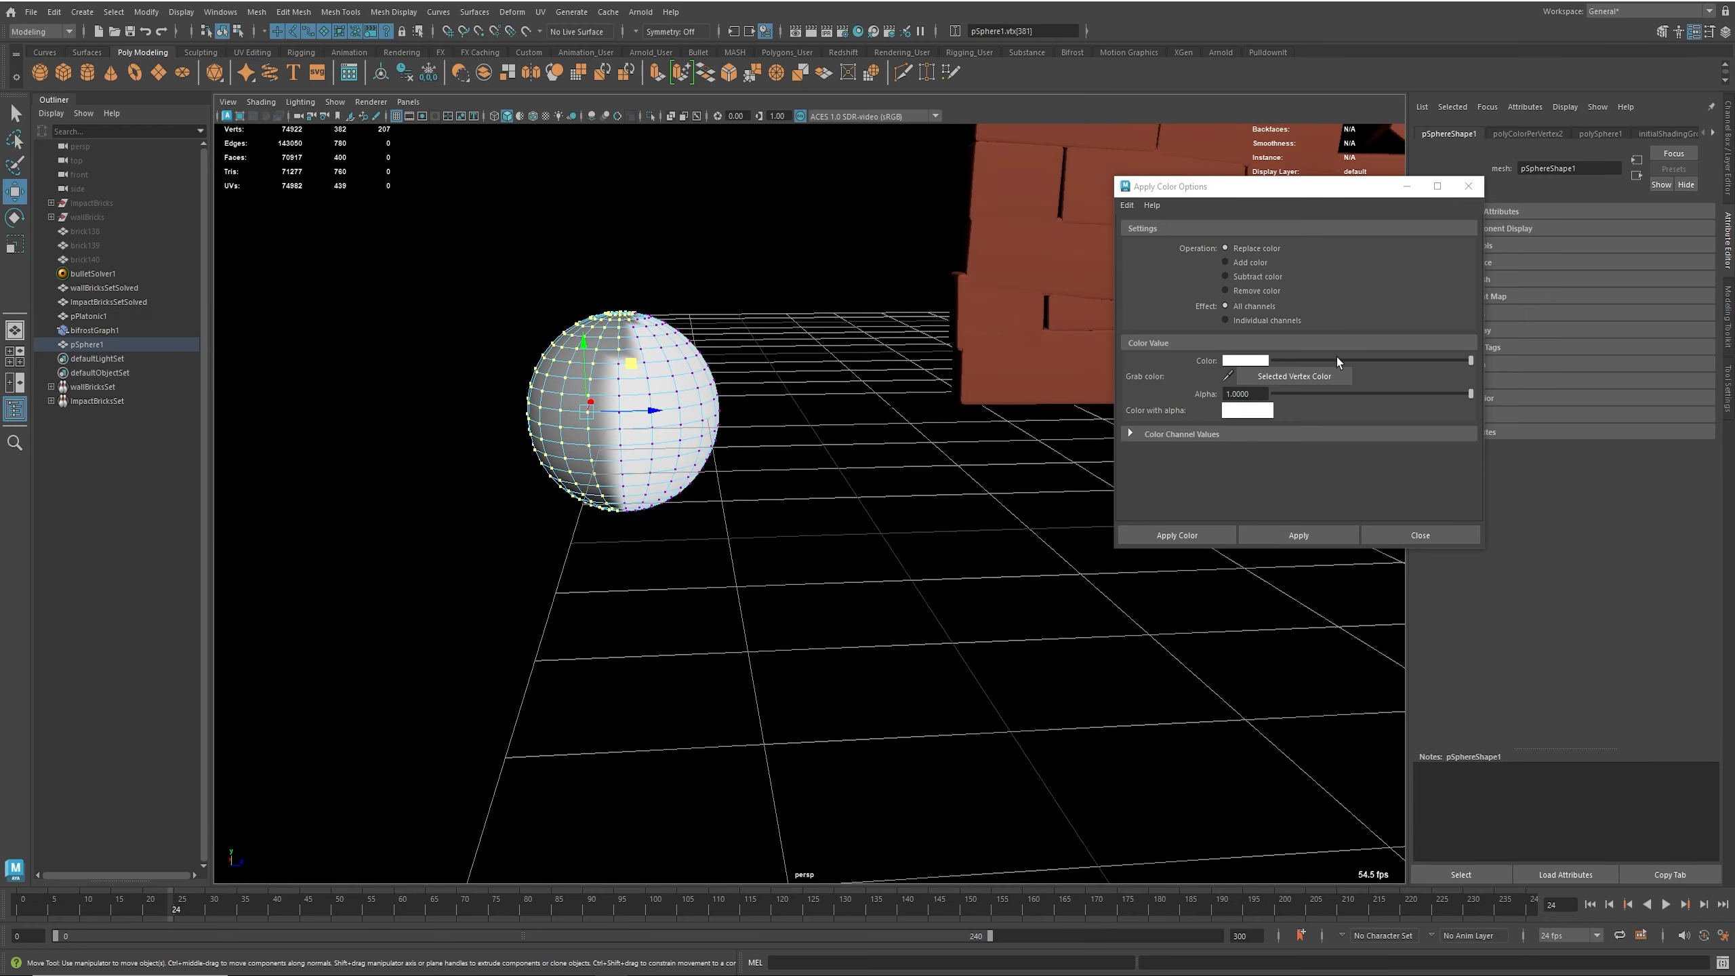
pyautogui.moveTo(1336, 359); pyautogui.dragTo(1212, 434)
pyautogui.click(1292, 532)
pyautogui.click(883, 493)
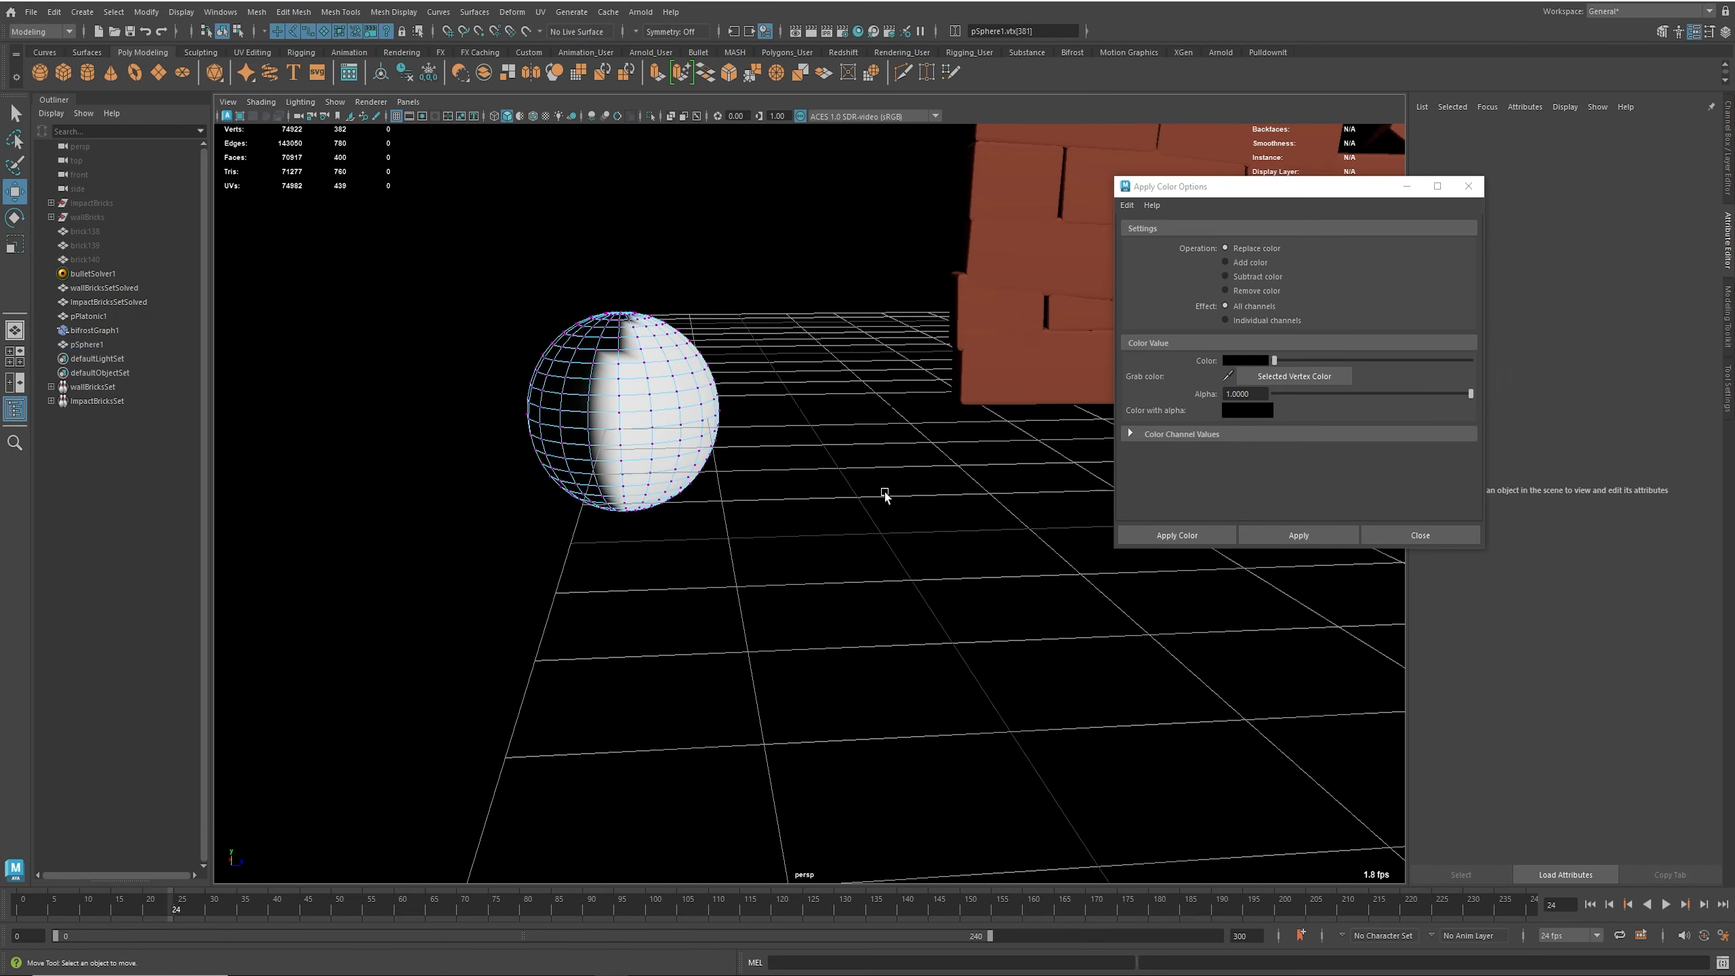
# Step: Compare the colored sphere with the brick interiors and delete the sphere
pyautogui.keyDown('alt'); pyautogui.moveTo(774, 282); pyautogui.dragTo(750, 328); pyautogui.keyUp('alt')
pyautogui.keyDown('alt'); pyautogui.moveTo(870, 383); pyautogui.dragTo(520, 487, button='middle'); pyautogui.keyUp('alt')
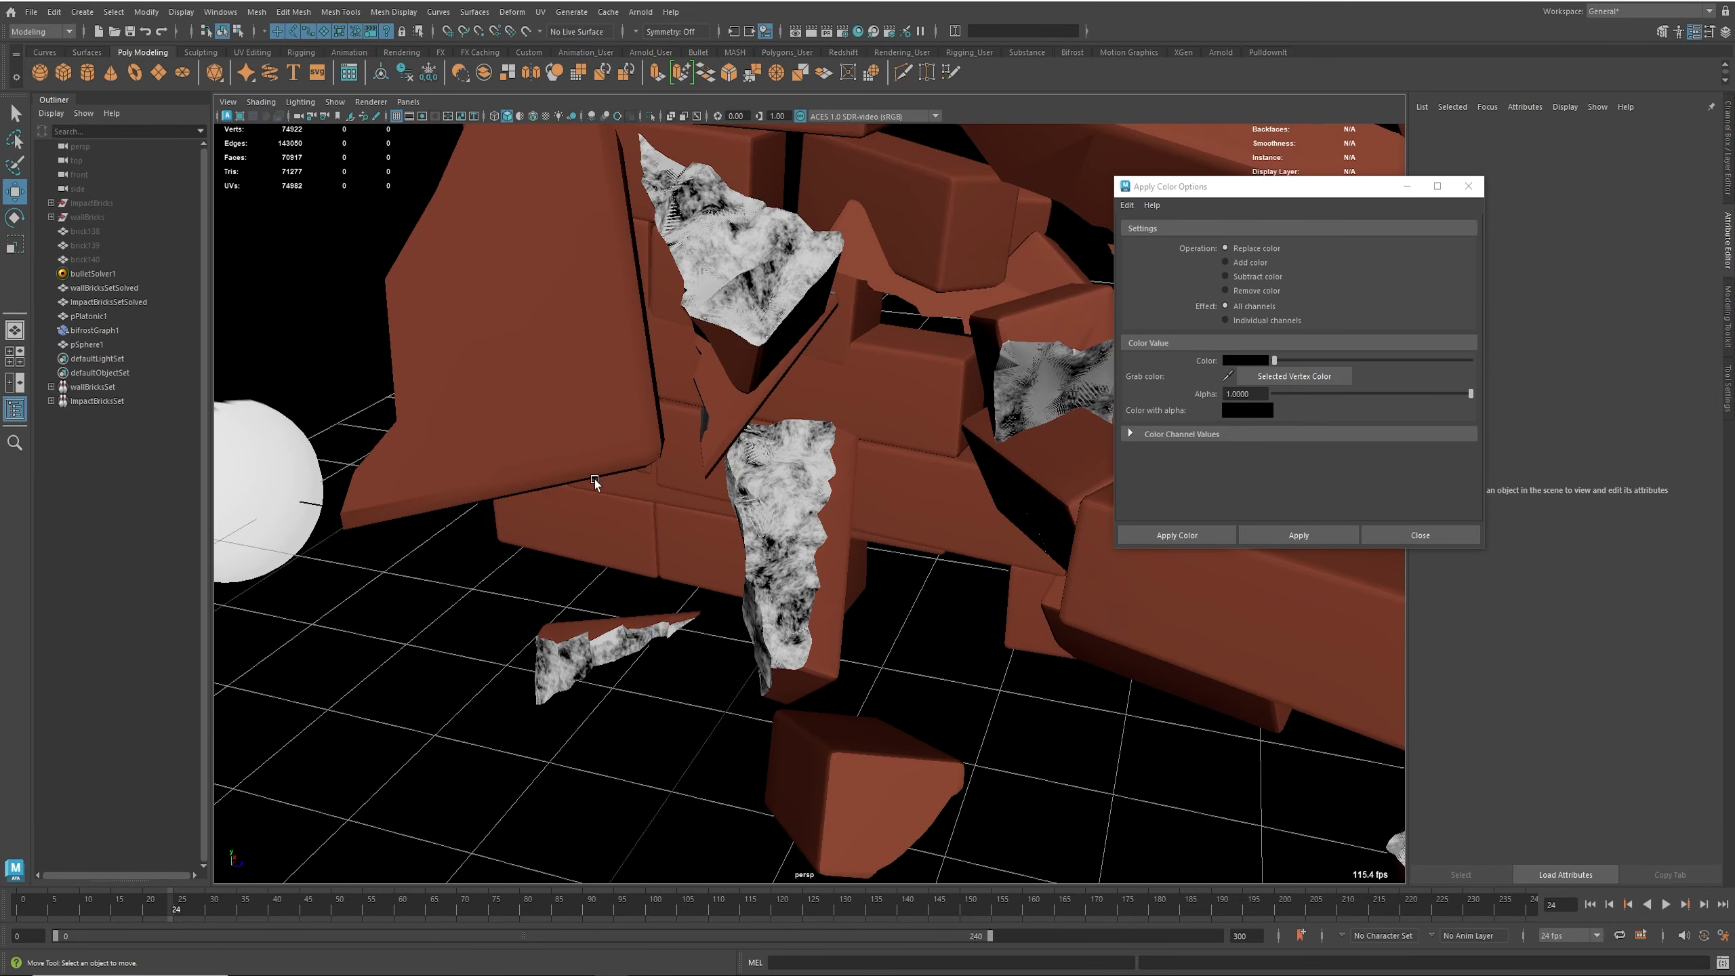
pyautogui.keyDown('alt'); pyautogui.moveTo(300, 502); pyautogui.dragTo(616, 530, button='middle'); pyautogui.keyUp('alt')
pyautogui.keyDown('alt'); pyautogui.moveTo(615, 531); pyautogui.dragTo(753, 580); pyautogui.keyUp('alt')
pyautogui.click(740, 520)
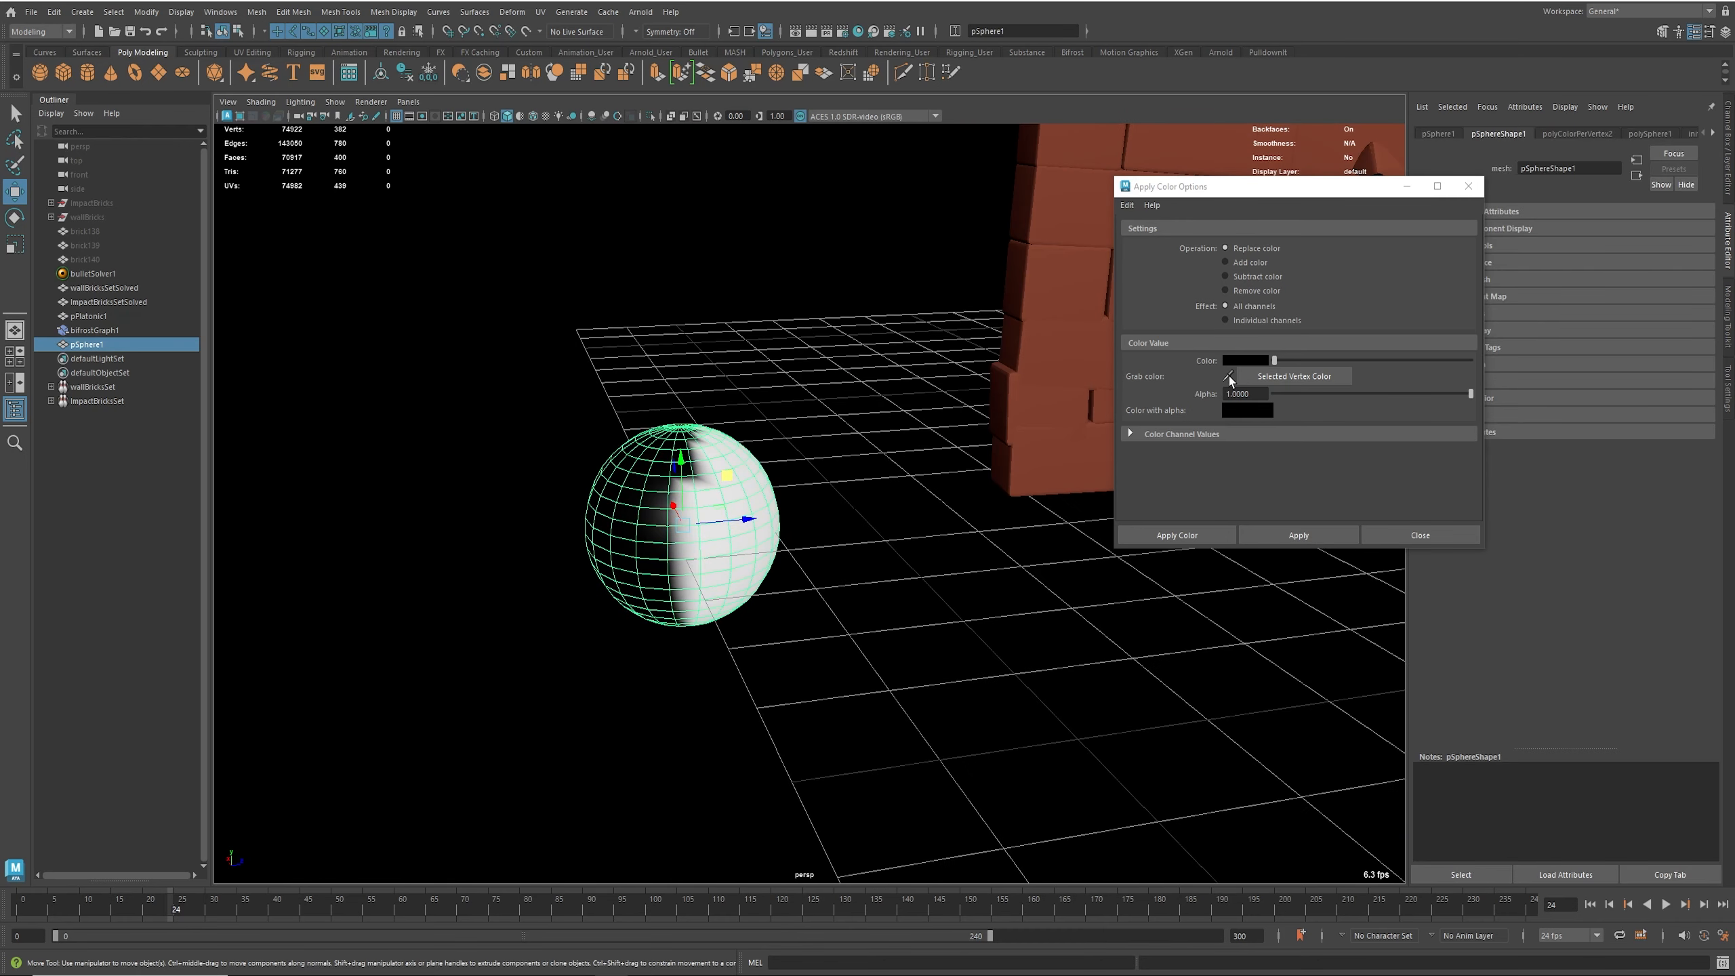
pyautogui.moveTo(409, 325); pyautogui.dragTo(814, 670)
pyautogui.press('Delete')
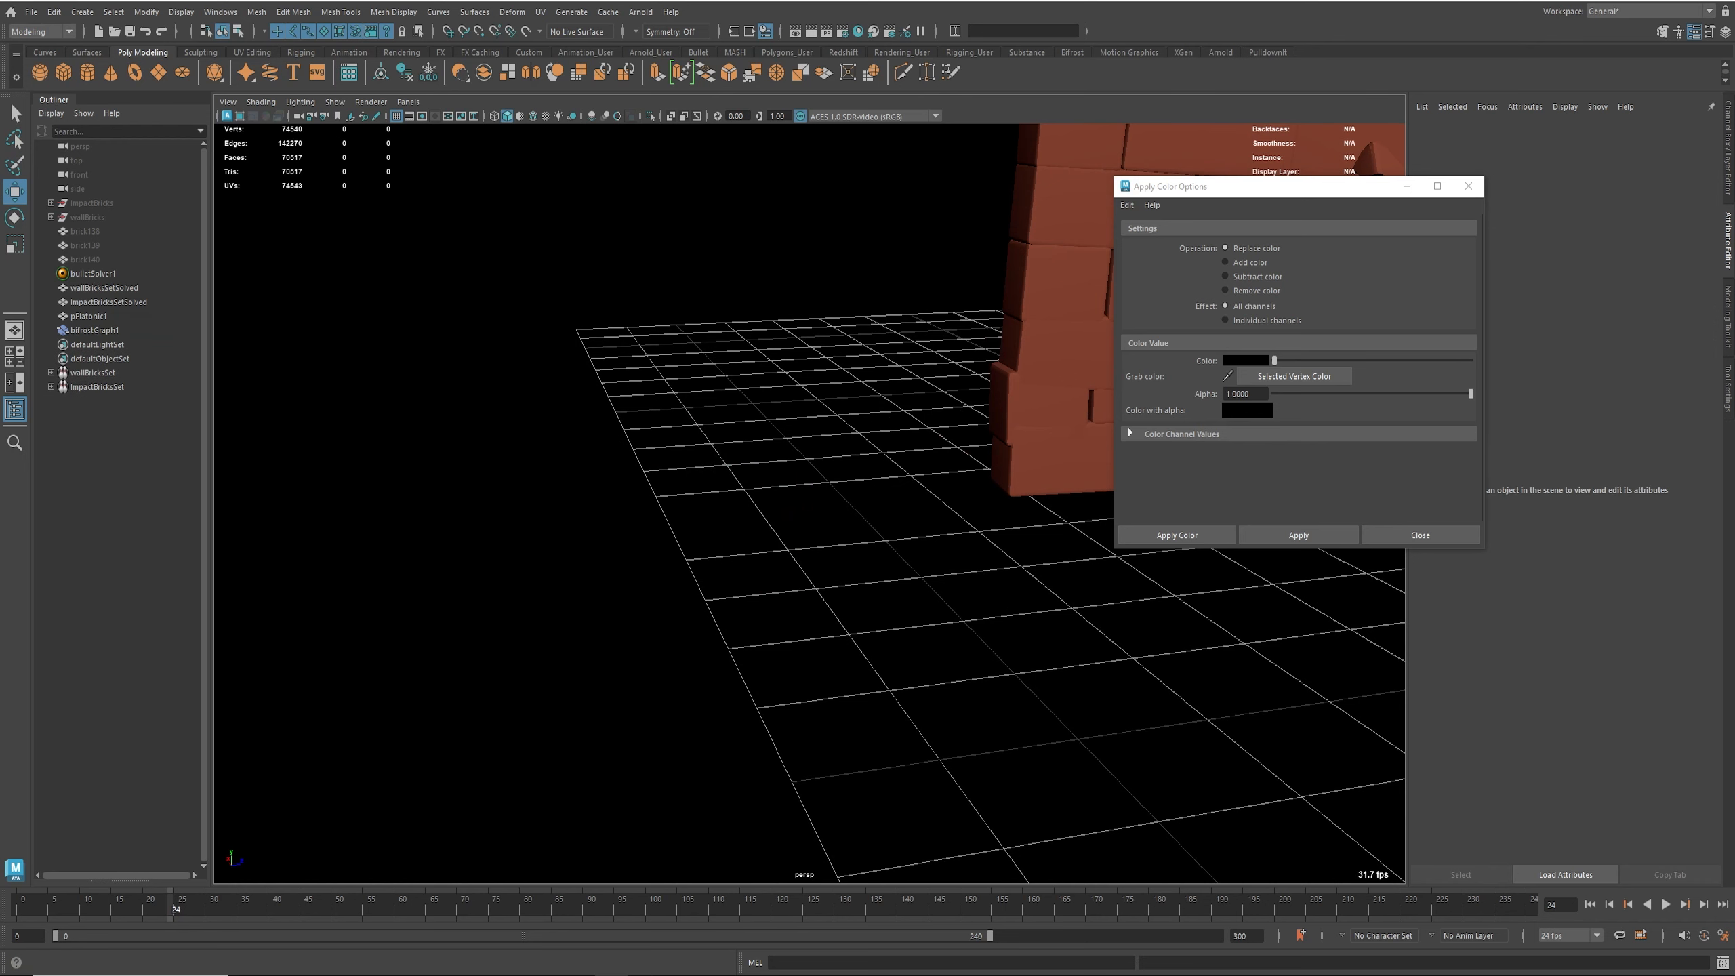
# Step: Apply black vertex color with alpha 1.0 to all faces using the brick material, close the color options and clear the selection
pyautogui.moveTo(2, 201); pyautogui.dragTo(779, 175)
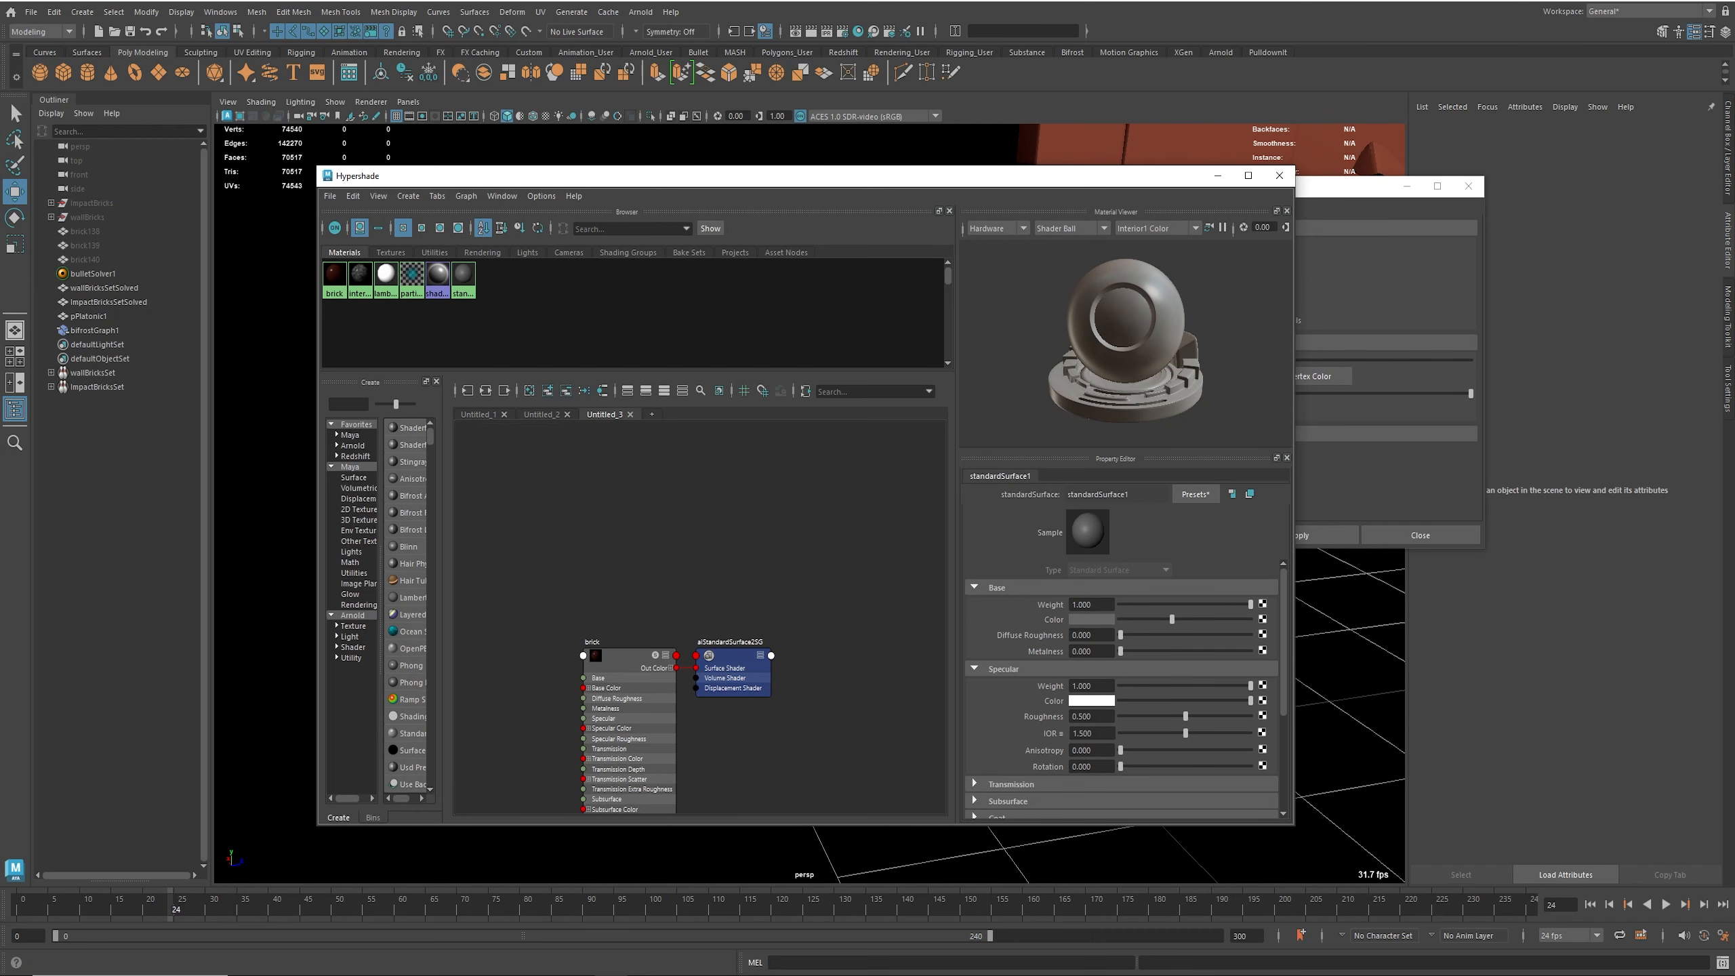
pyautogui.rightClick(339, 277)
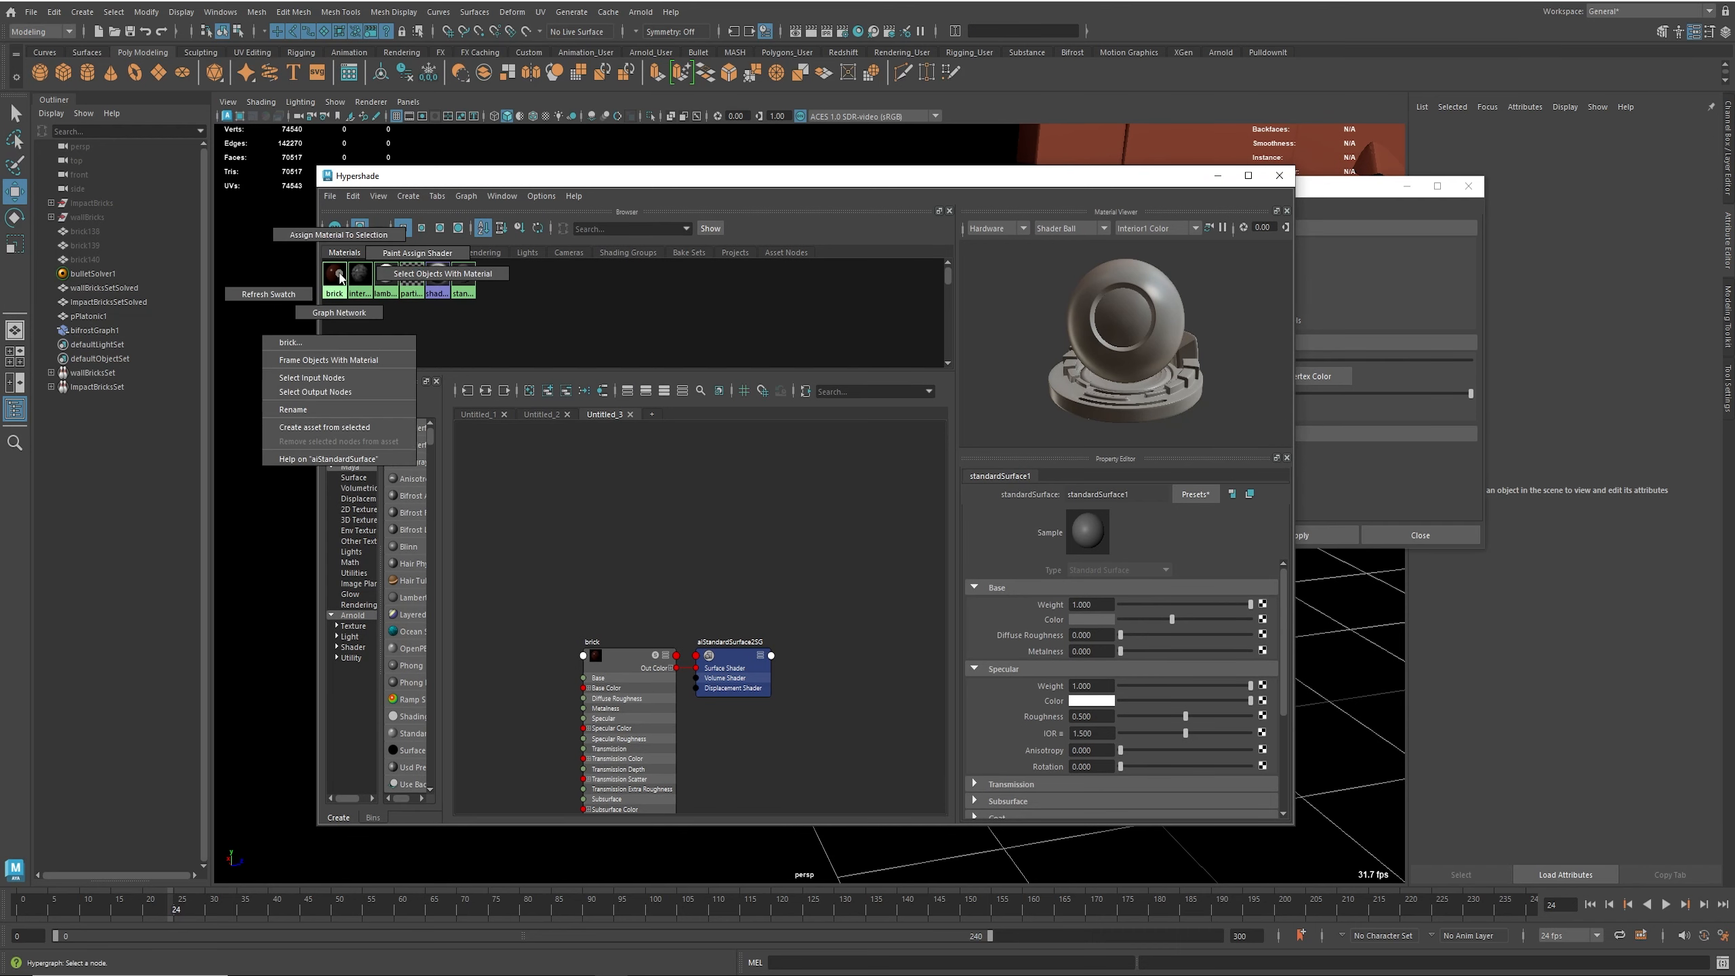
pyautogui.click(442, 274)
pyautogui.moveTo(1009, 176); pyautogui.dragTo(1, 273)
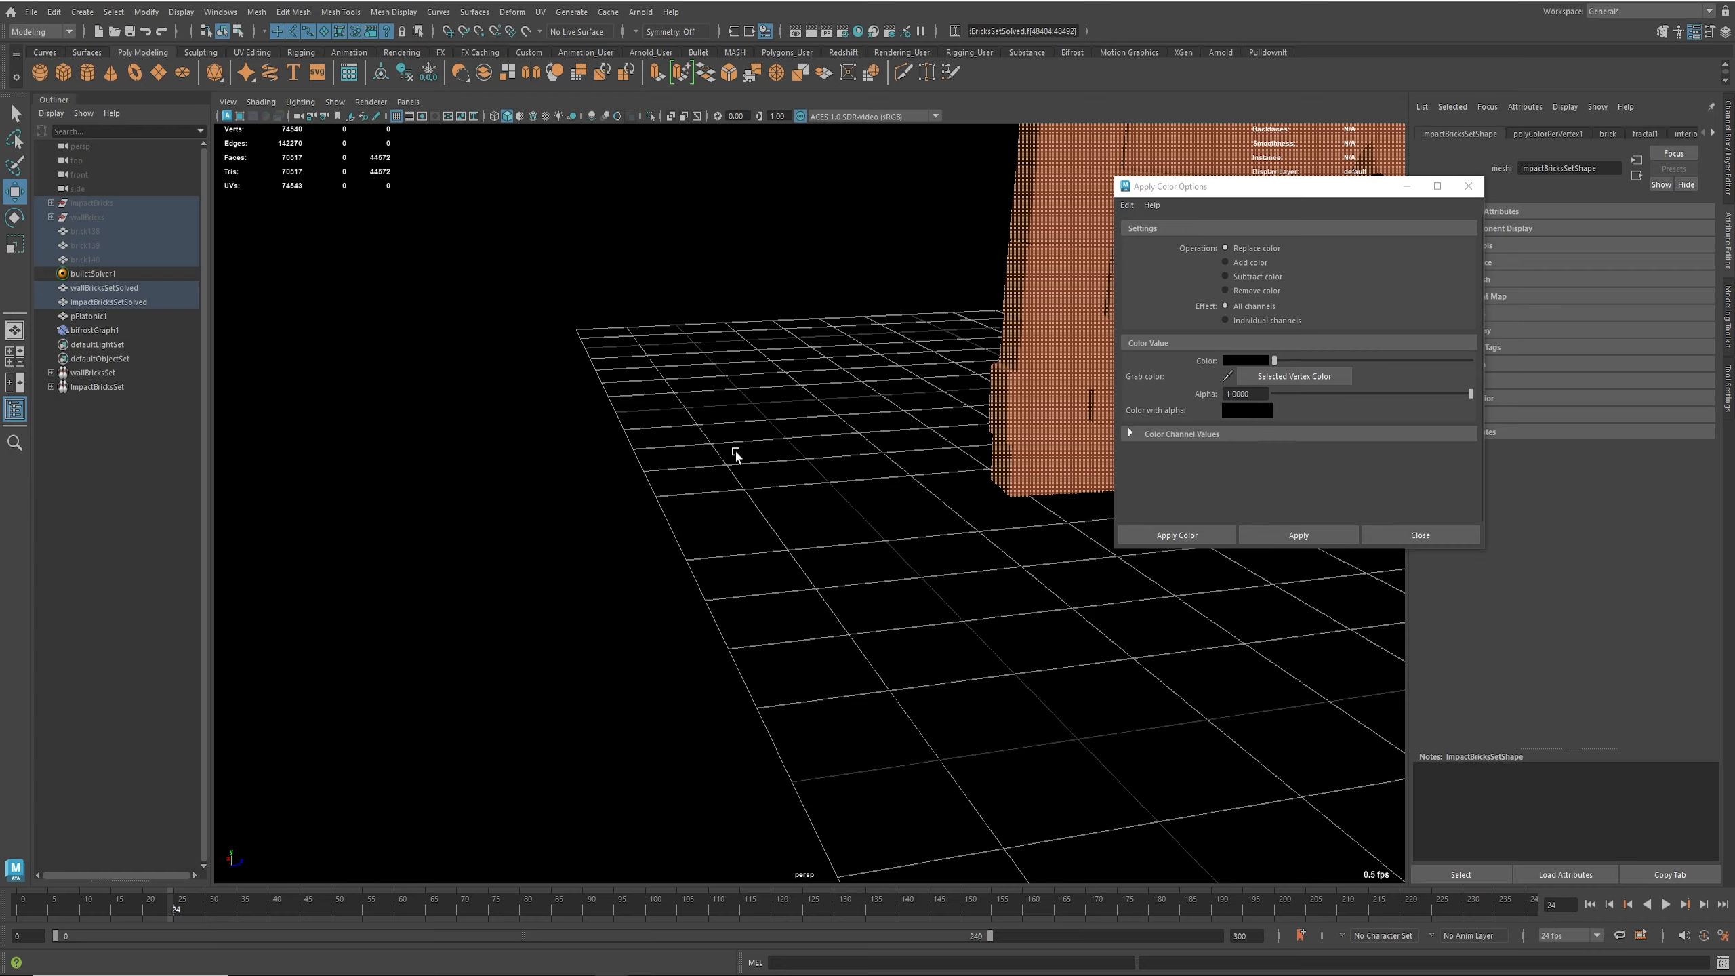
pyautogui.scroll(-3, 829, 418)
pyautogui.keyDown('alt'); pyautogui.moveTo(1052, 423); pyautogui.dragTo(854, 441, button='middle'); pyautogui.keyUp('alt')
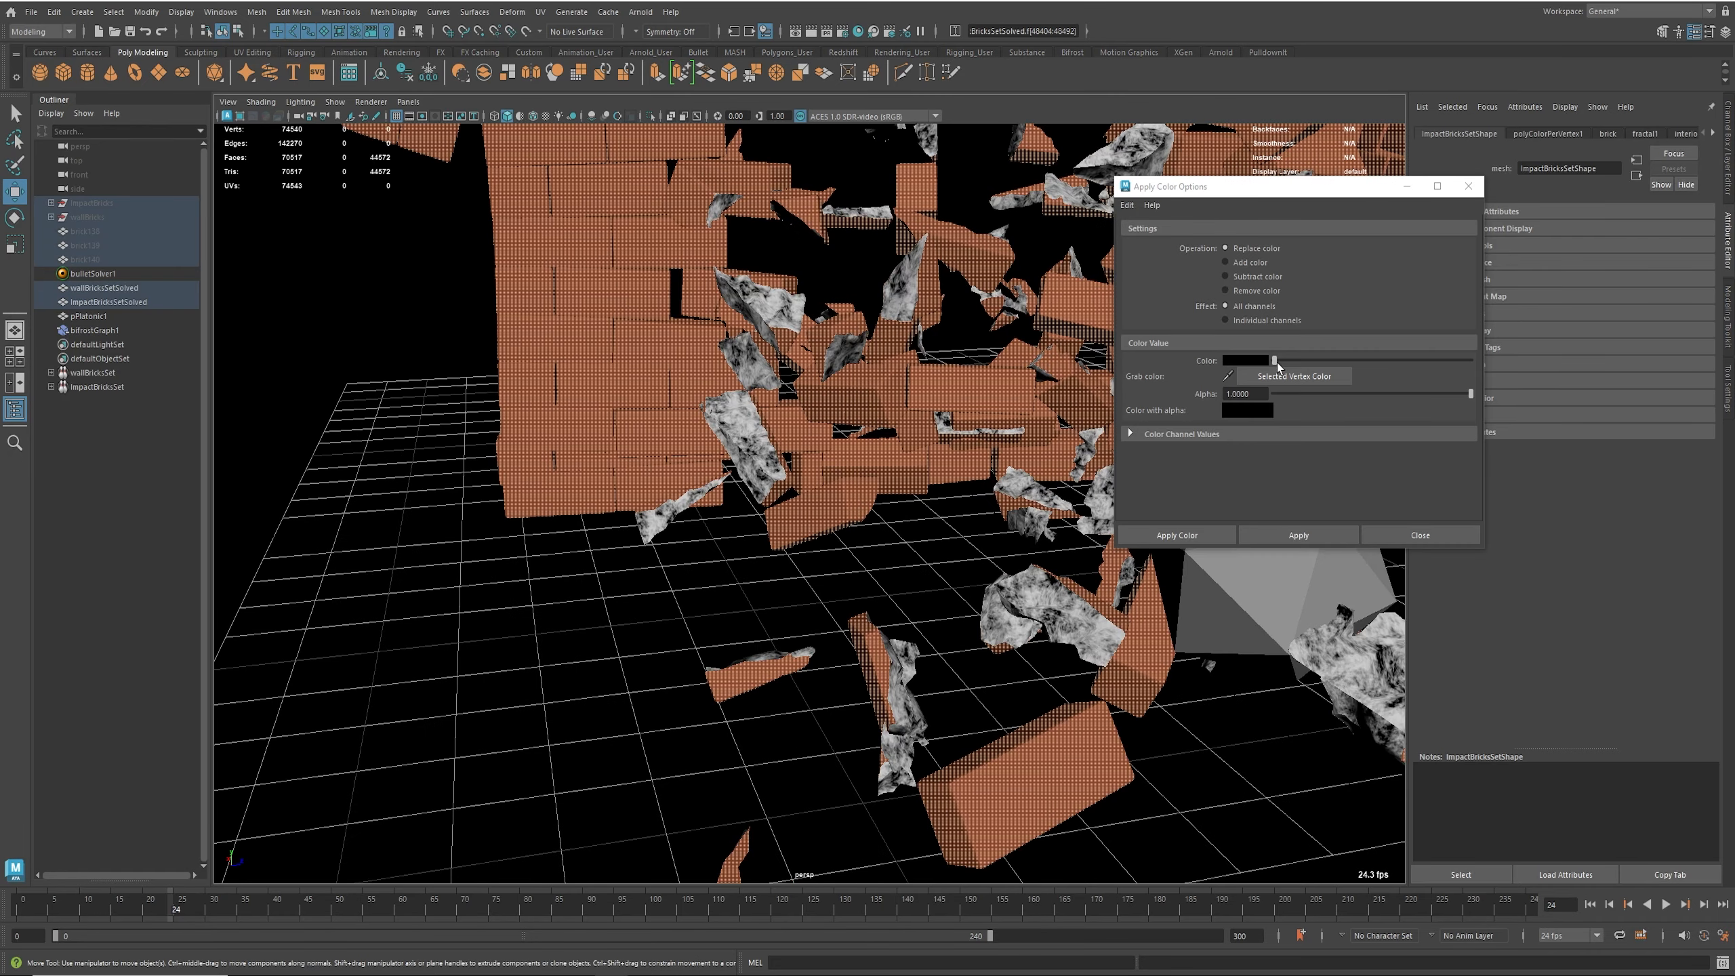
pyautogui.click(1284, 536)
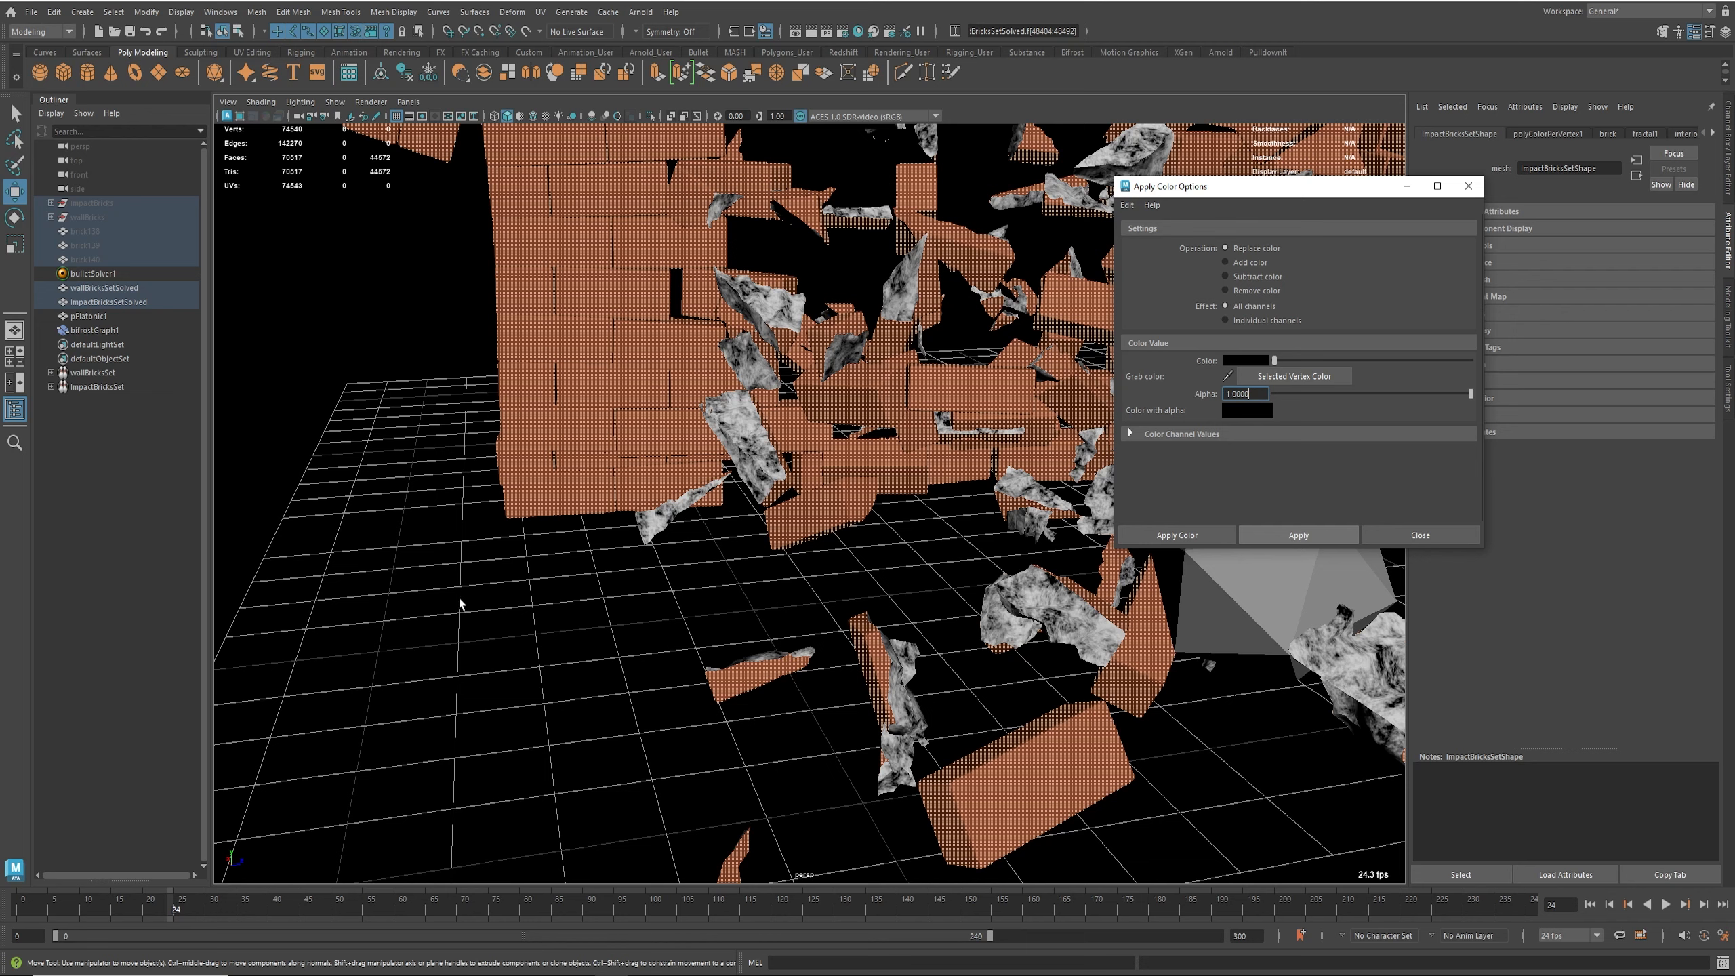
pyautogui.keyDown('alt'); pyautogui.moveTo(1044, 440); pyautogui.dragTo(924, 464, button='middle'); pyautogui.keyUp('alt')
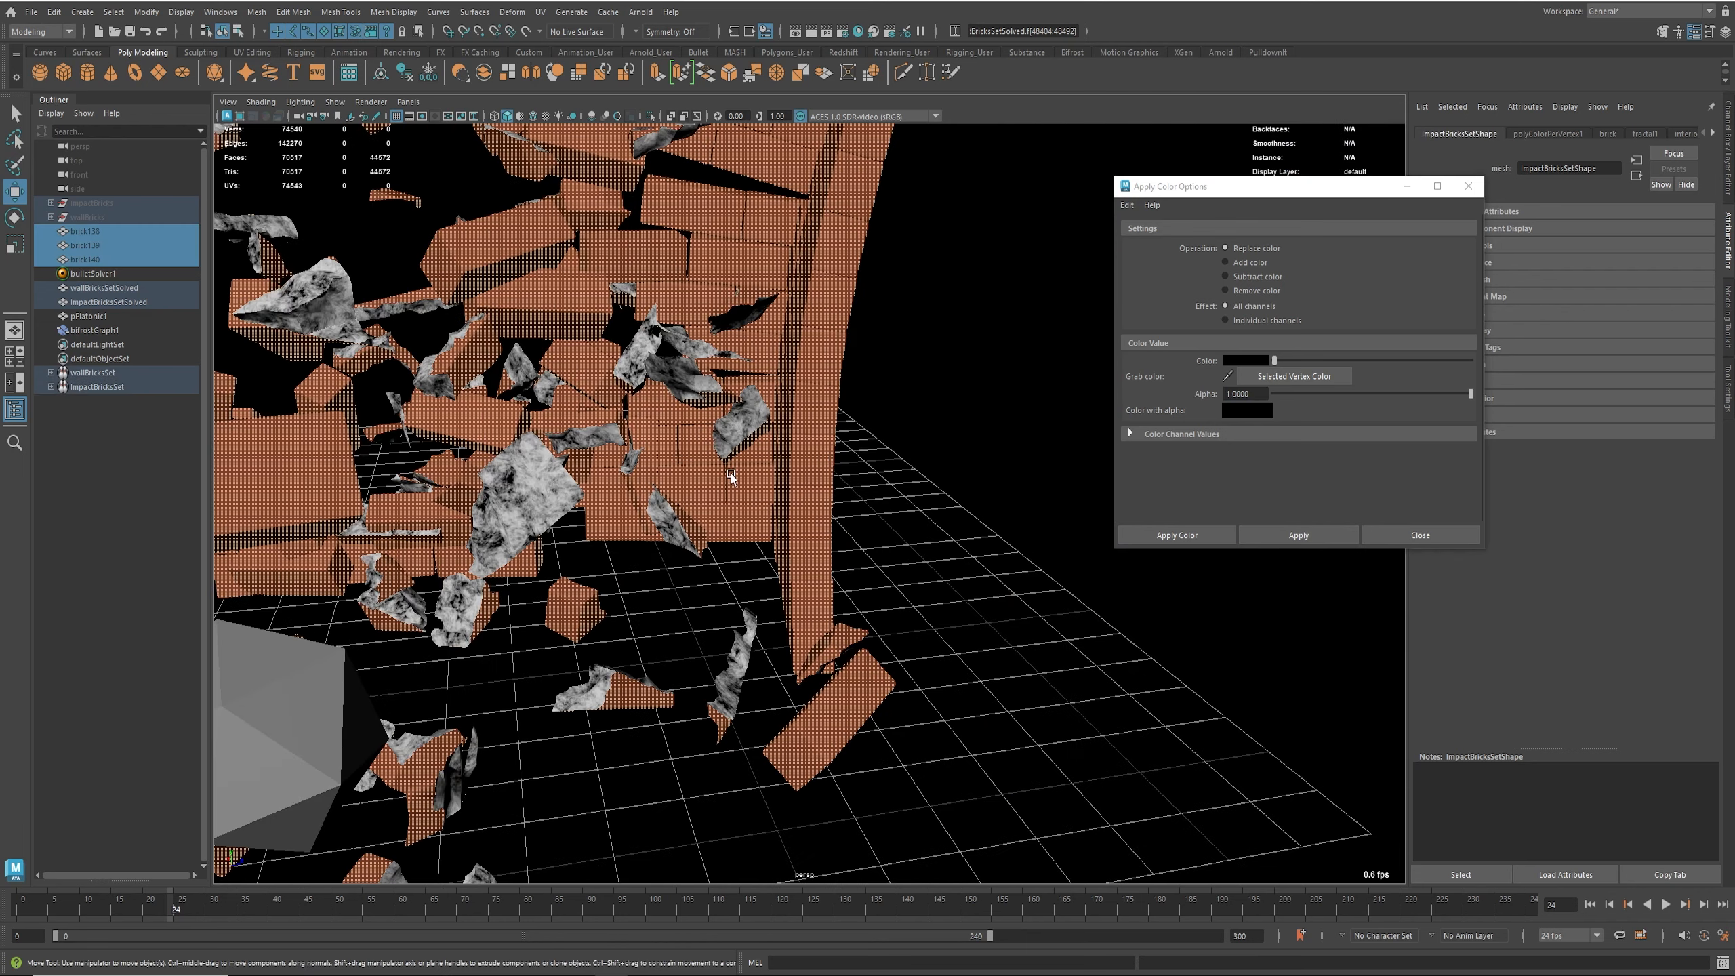
pyautogui.press('a')
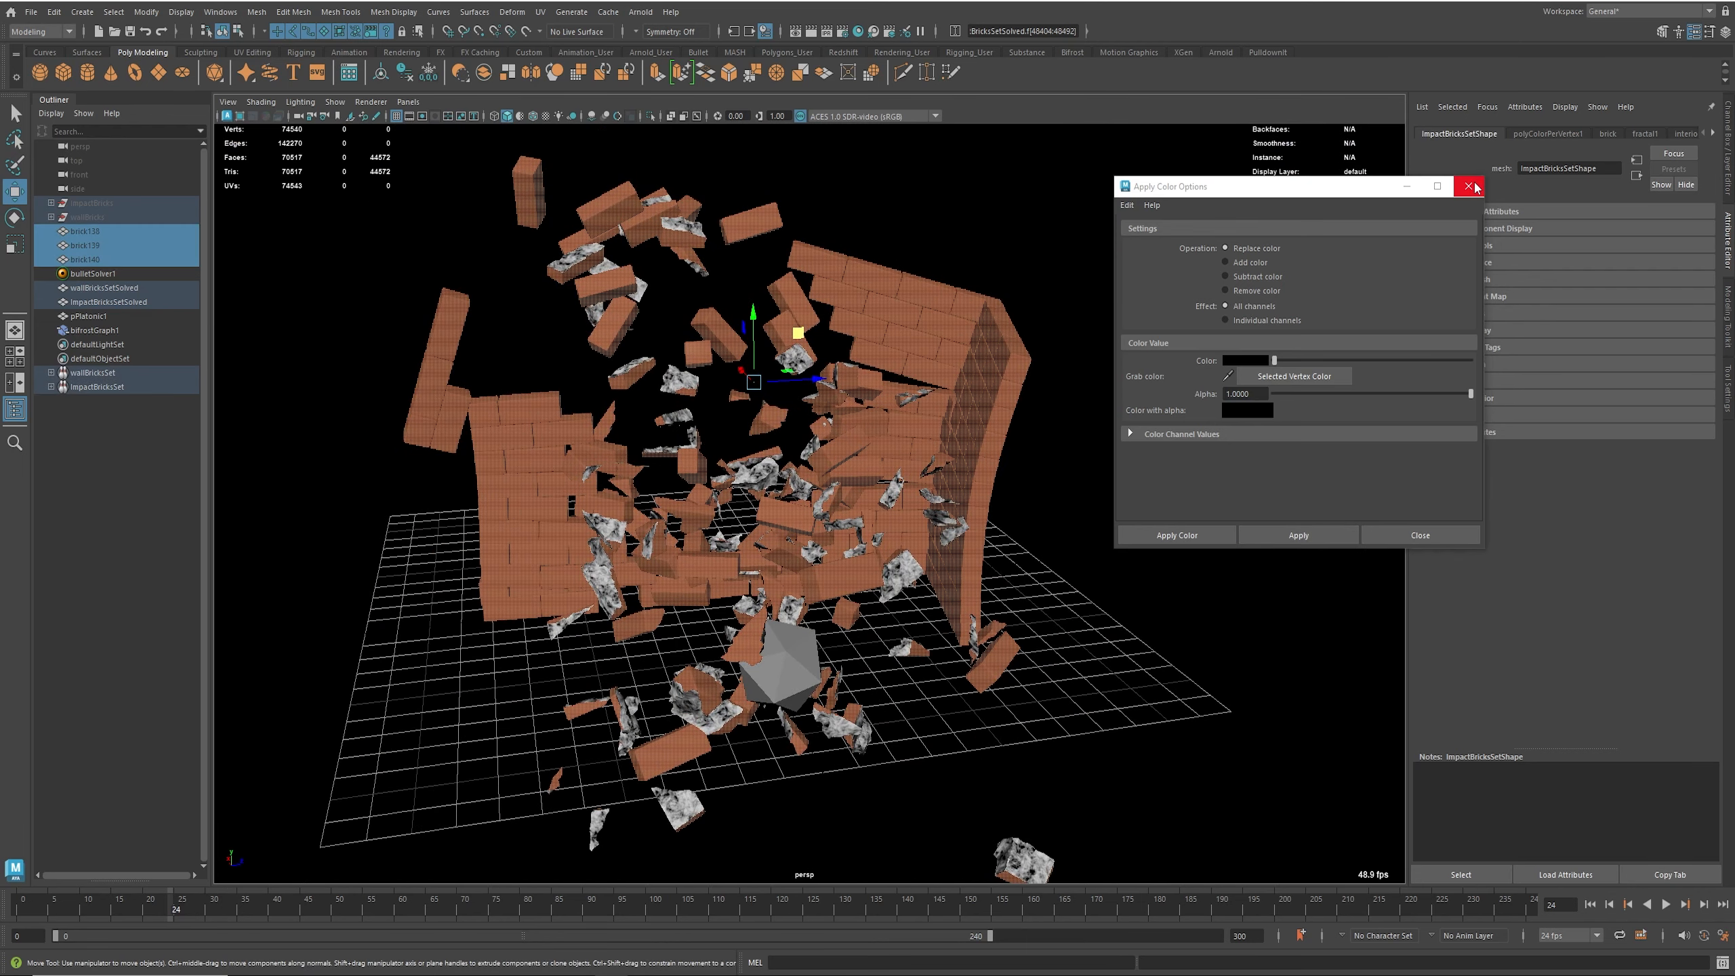
pyautogui.click(1469, 185)
pyautogui.click(553, 626)
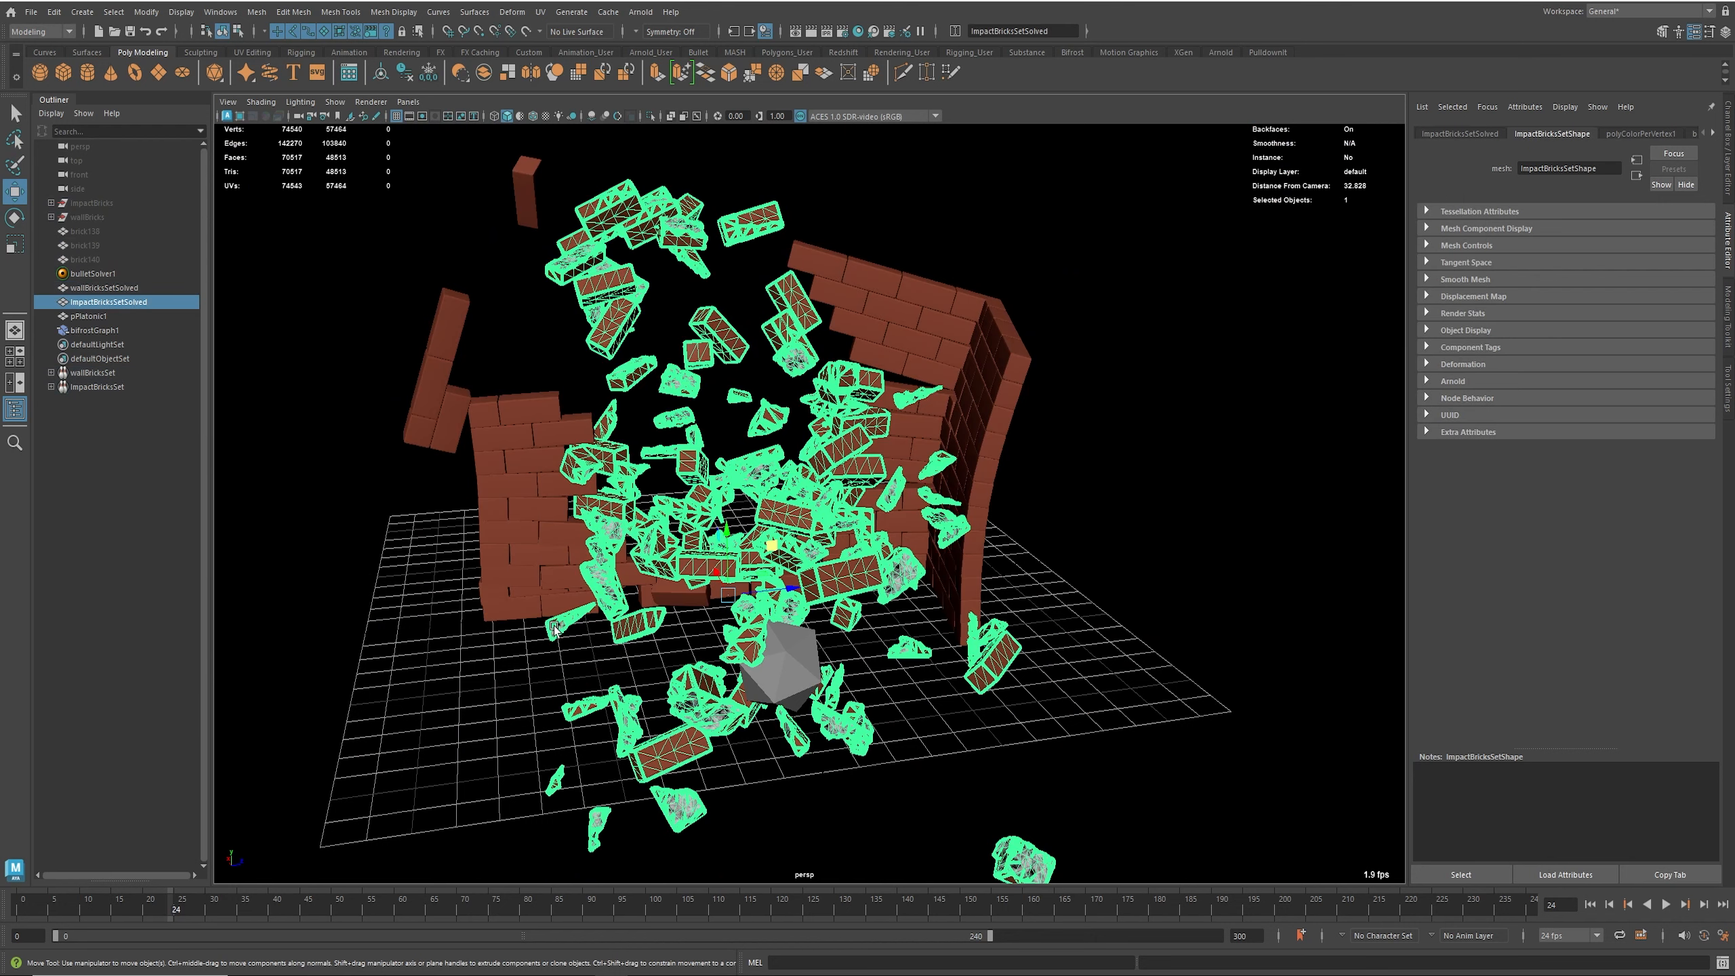
pyautogui.click(391, 633)
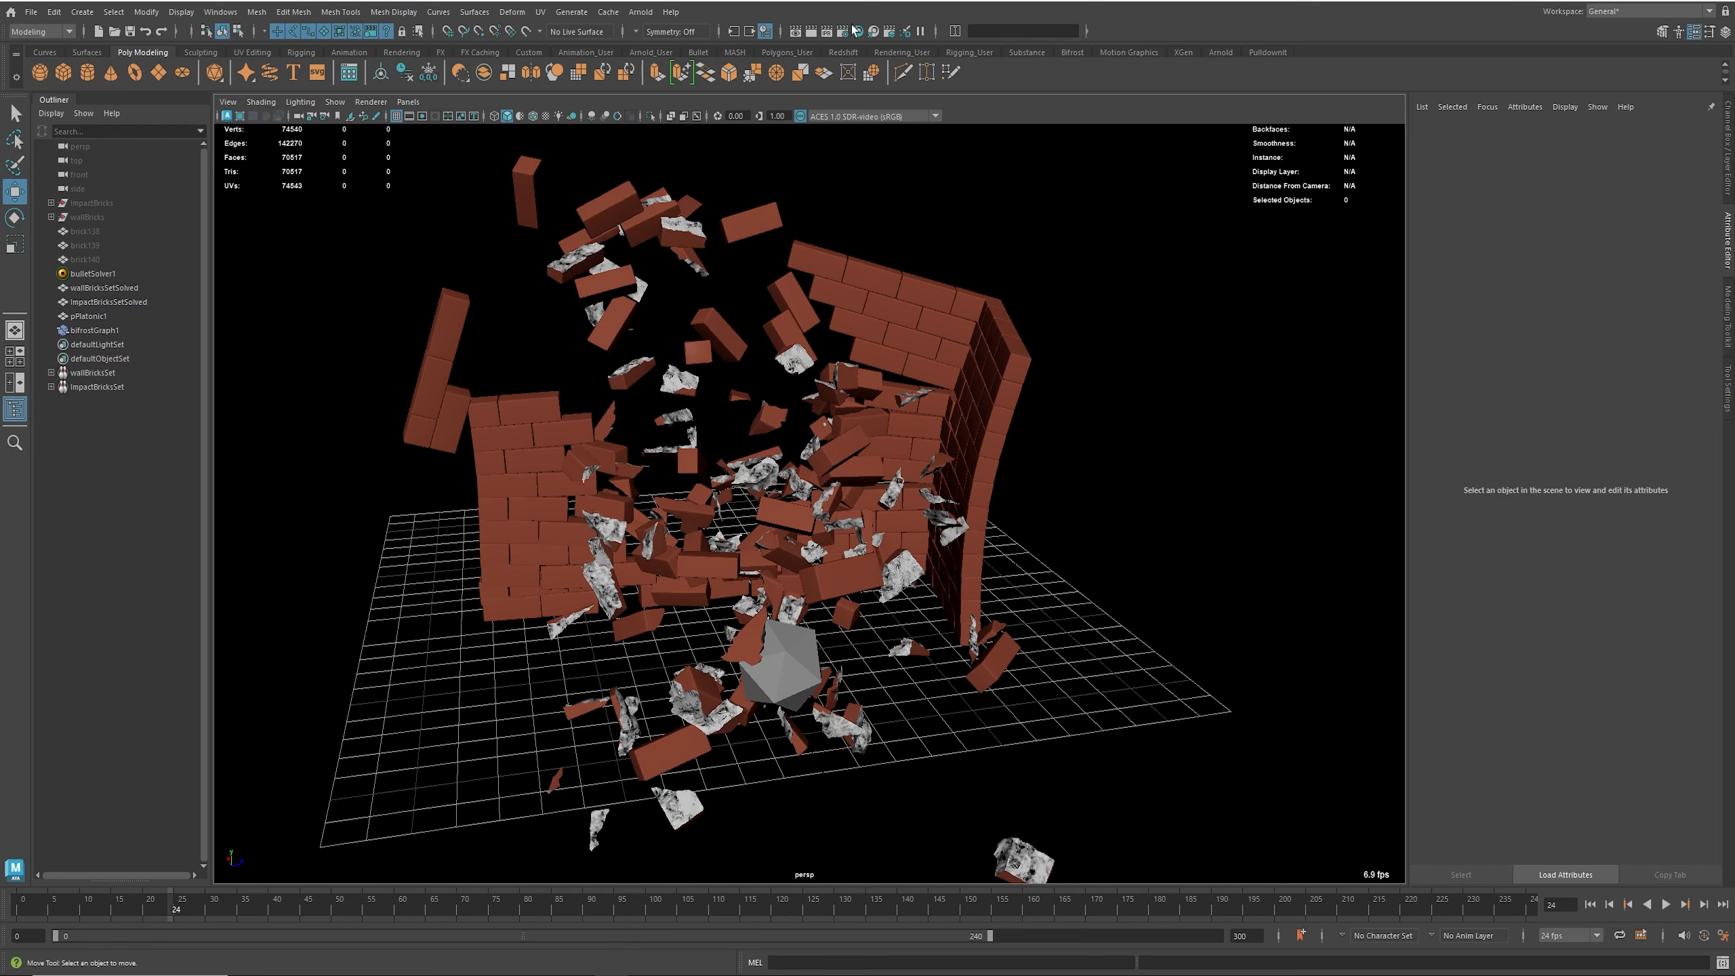
# Step: Bring up the Bifrost graph full size and move the ImpactBricksSetShape node closer to the wallBricksSetShape node
pyautogui.moveTo(1217, 463); pyautogui.dragTo(1104, 195)
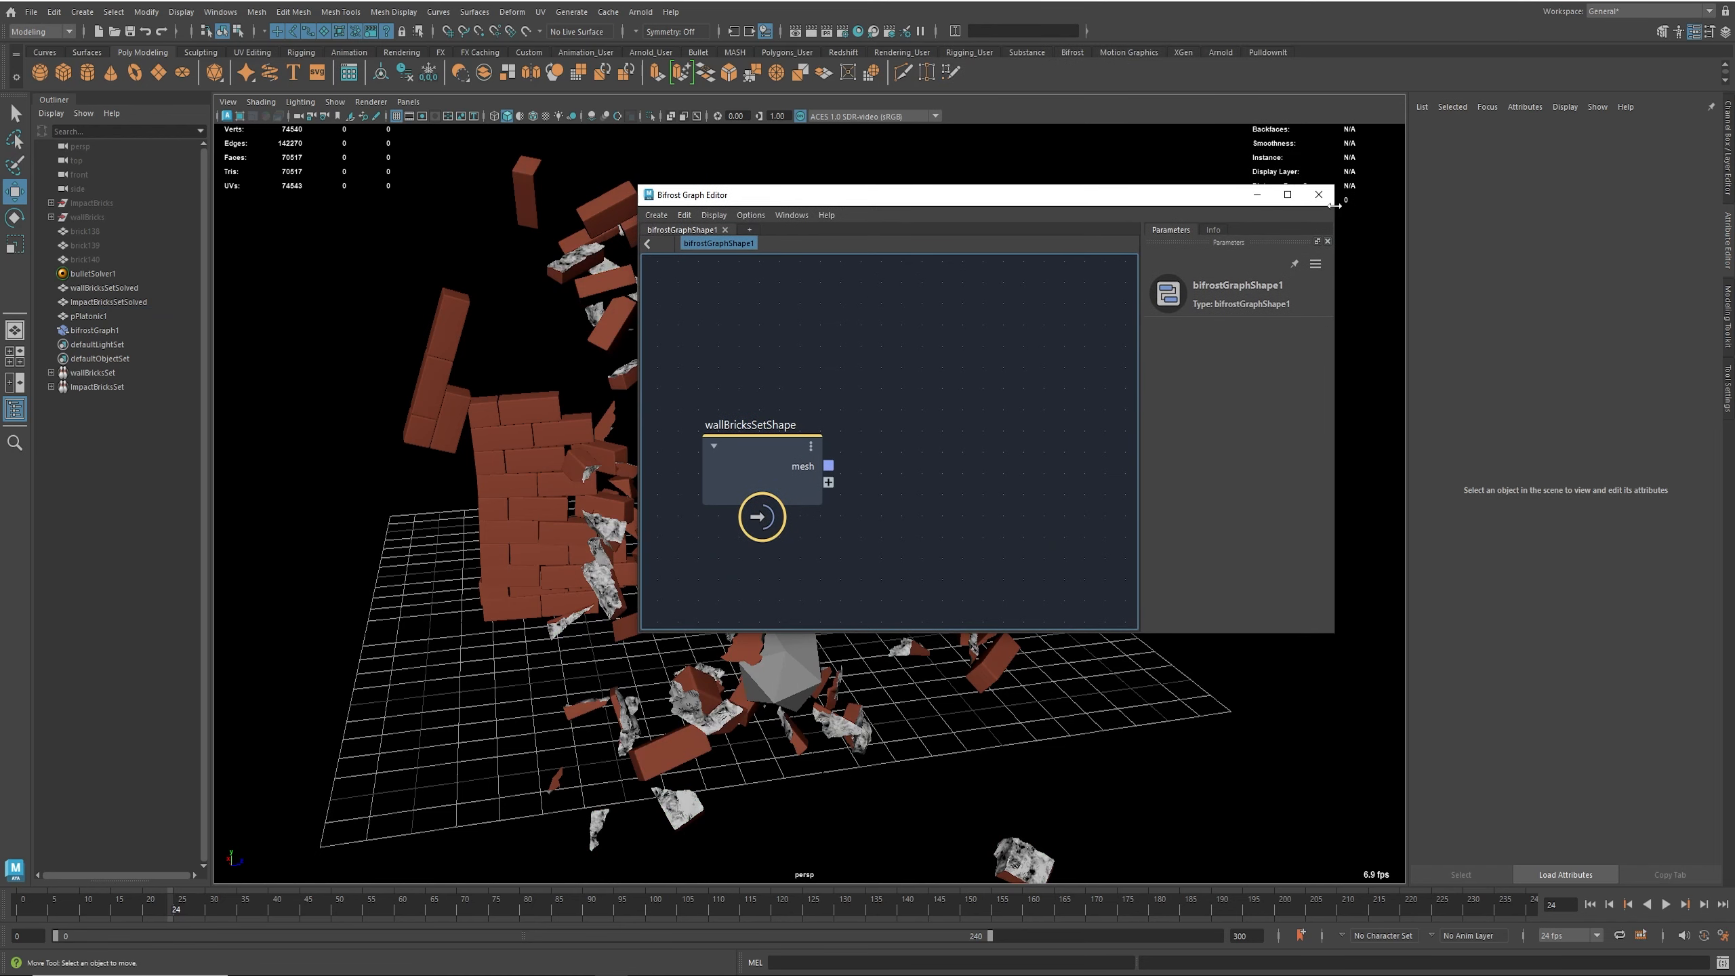
pyautogui.click(1288, 195)
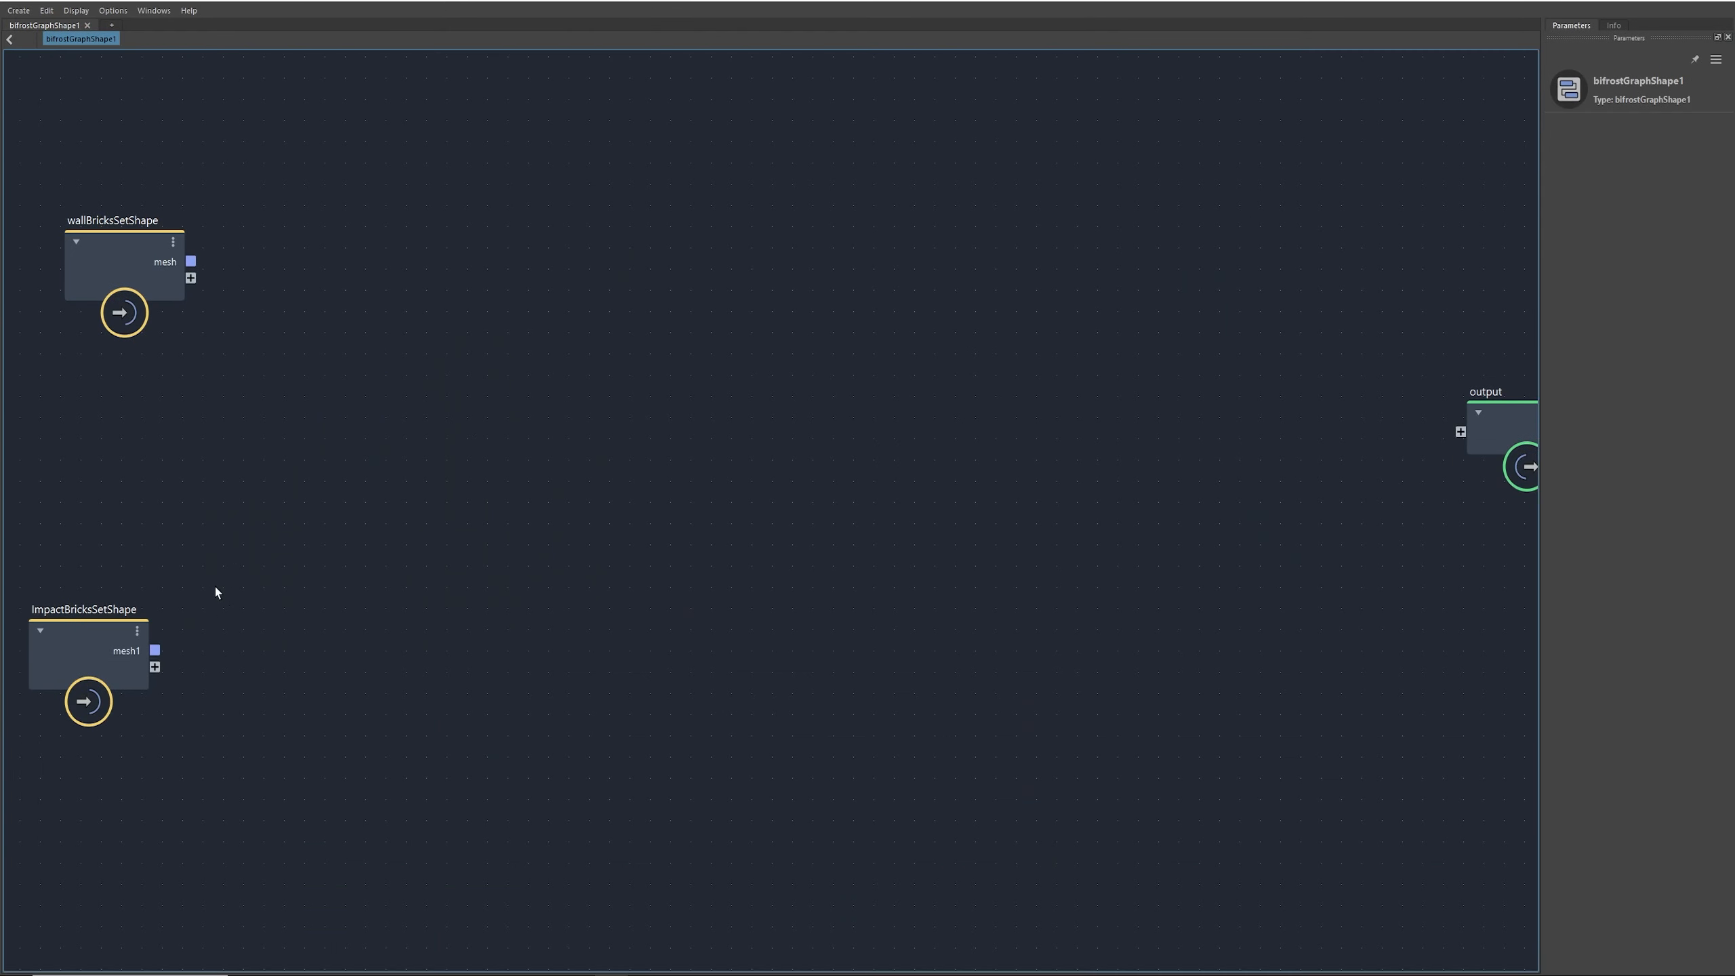
pyautogui.moveTo(87, 627); pyautogui.dragTo(144, 578)
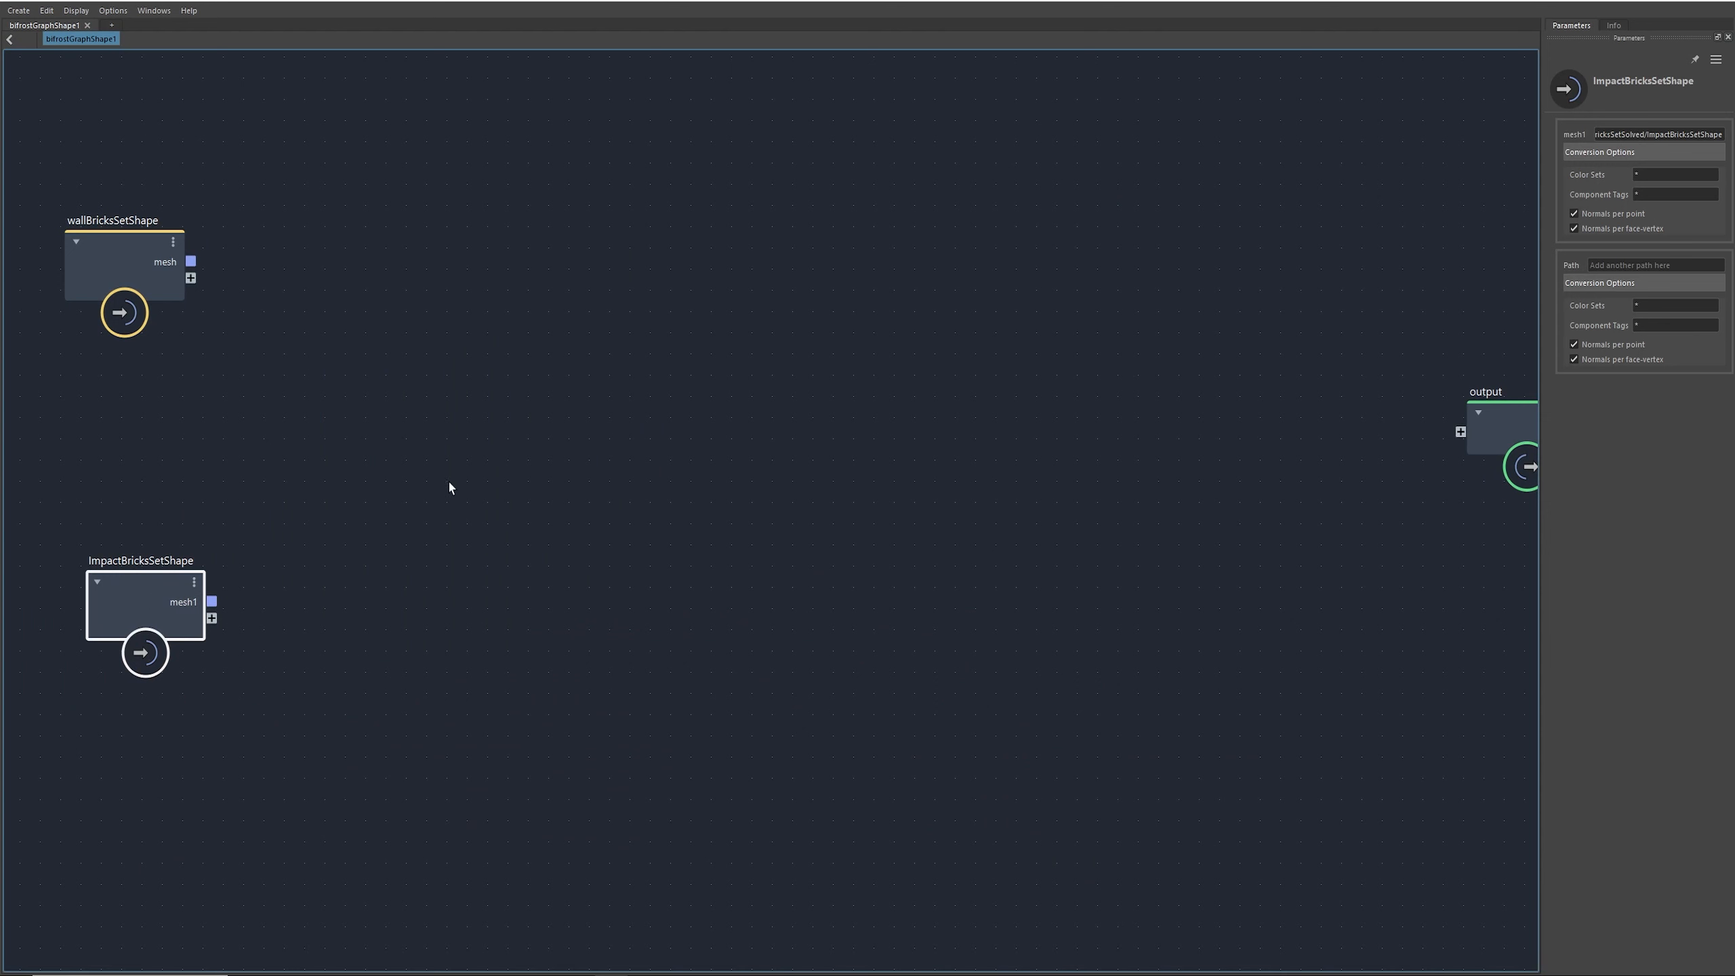
pyautogui.moveTo(122, 602); pyautogui.dragTo(226, 519)
pyautogui.click(479, 478)
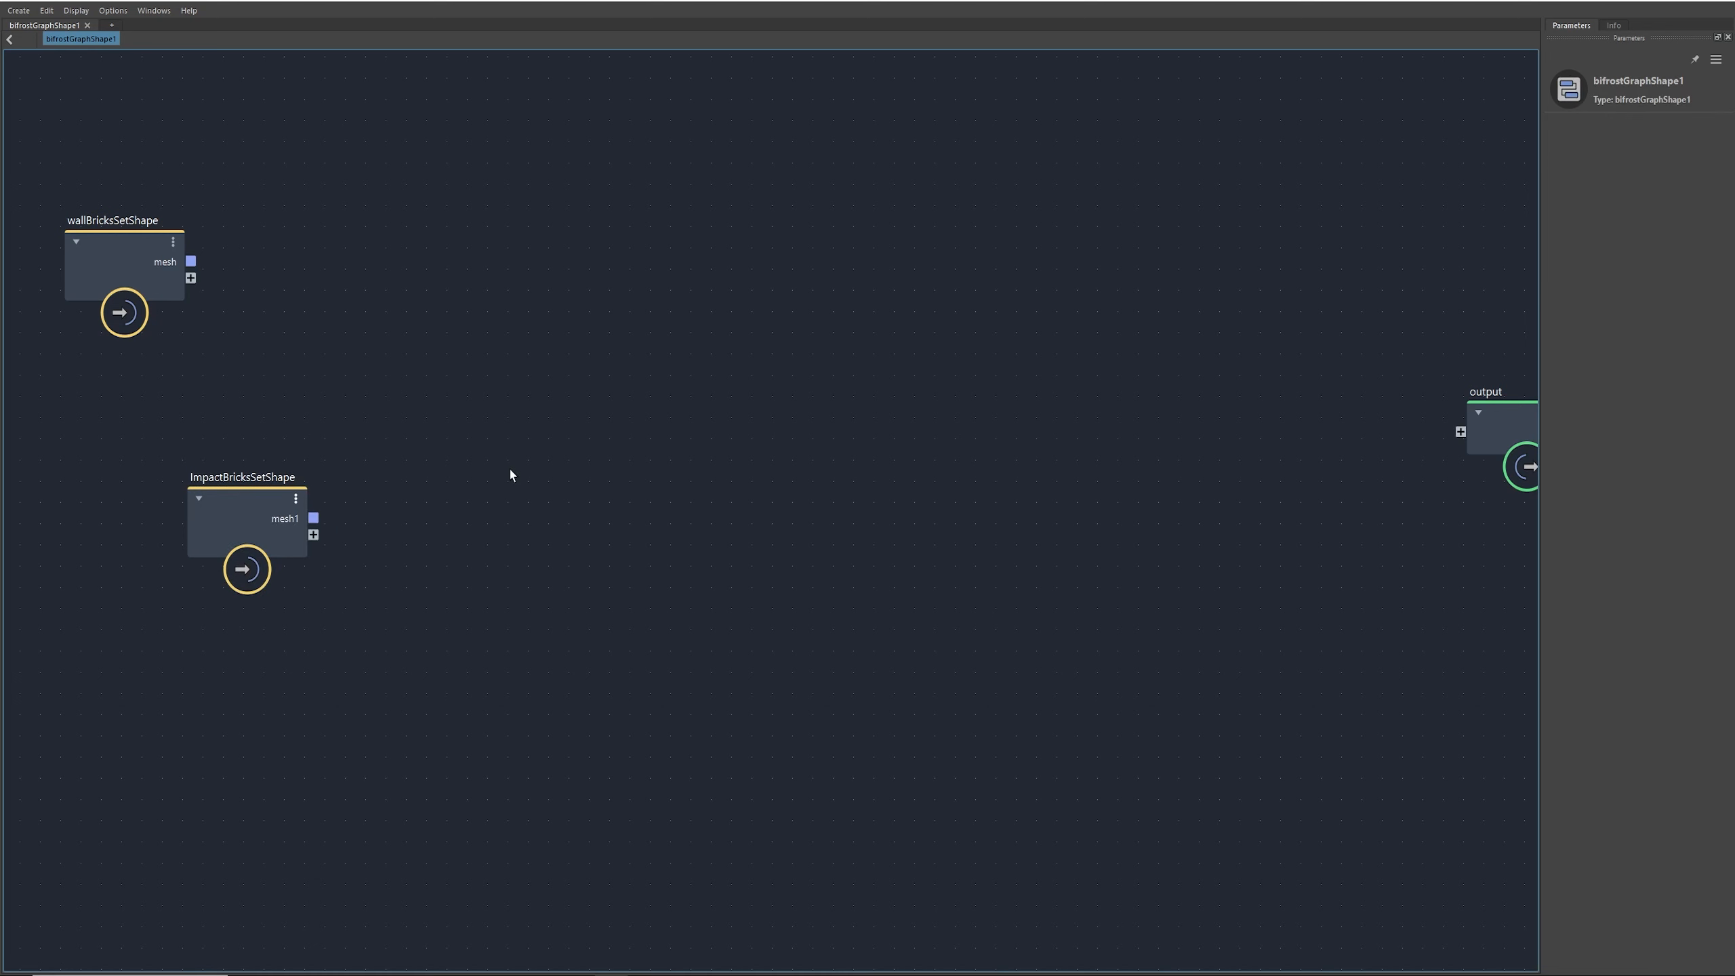
# Step: Add a get_geo_property node to the Bifrost graph and place it beside the brick input nodes
pyautogui.press('Tab')
pyautogui.write('get')
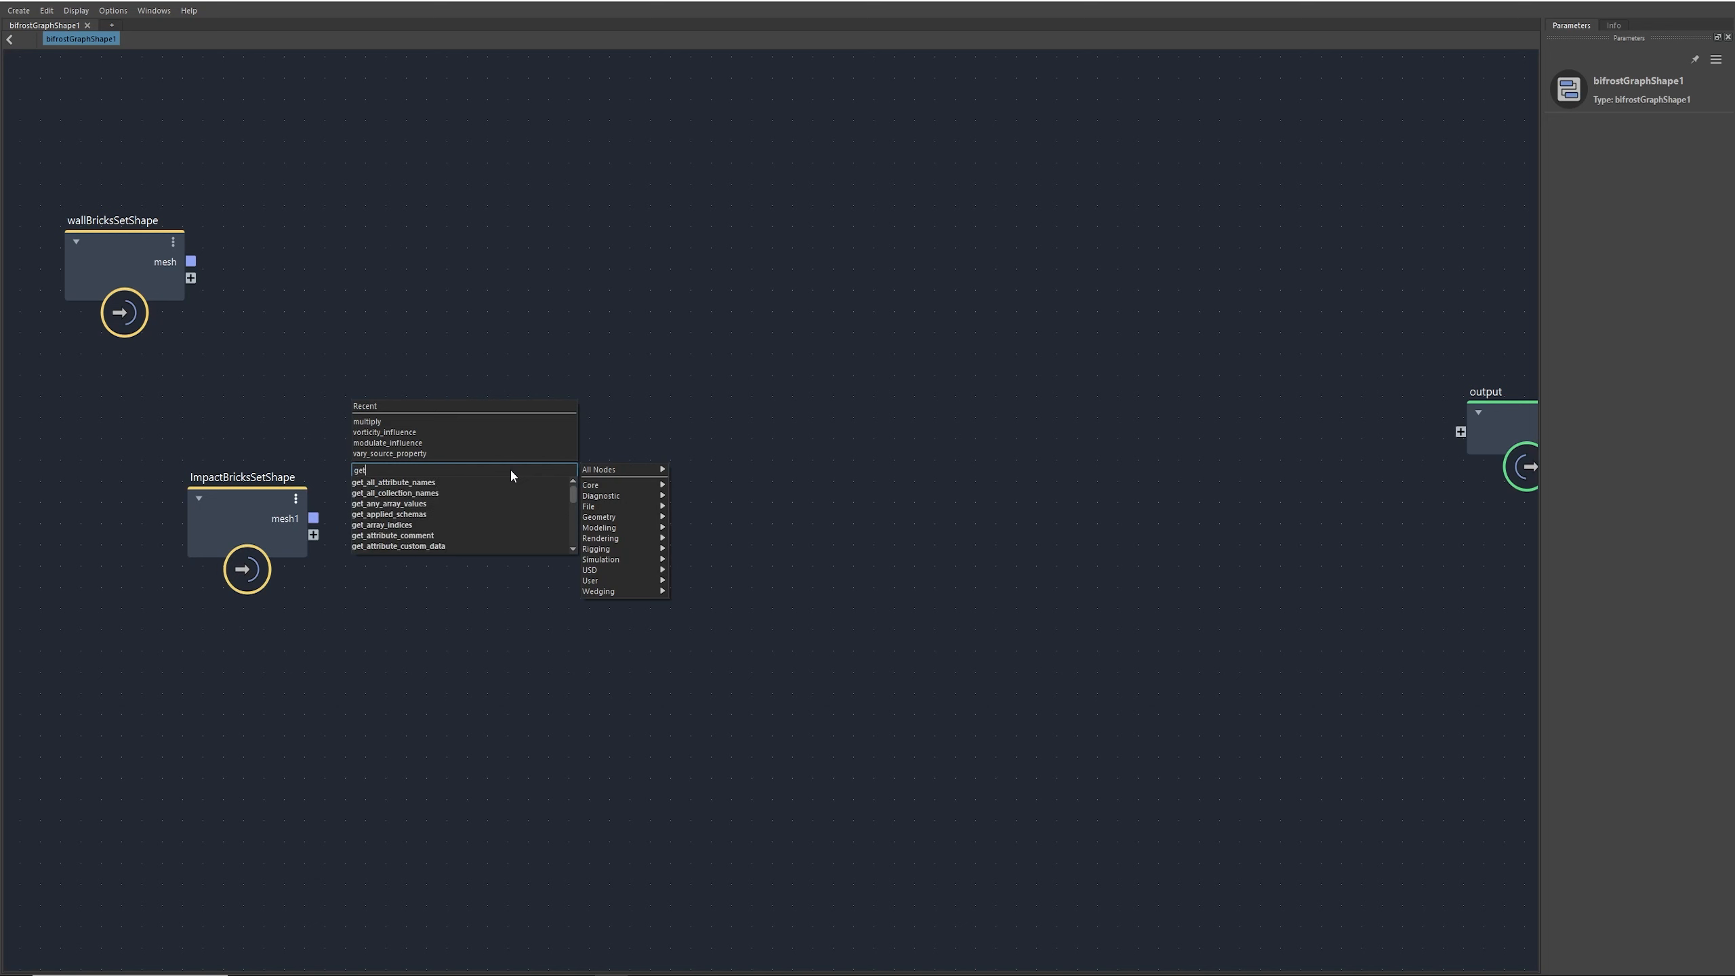
pyautogui.write('_ge')
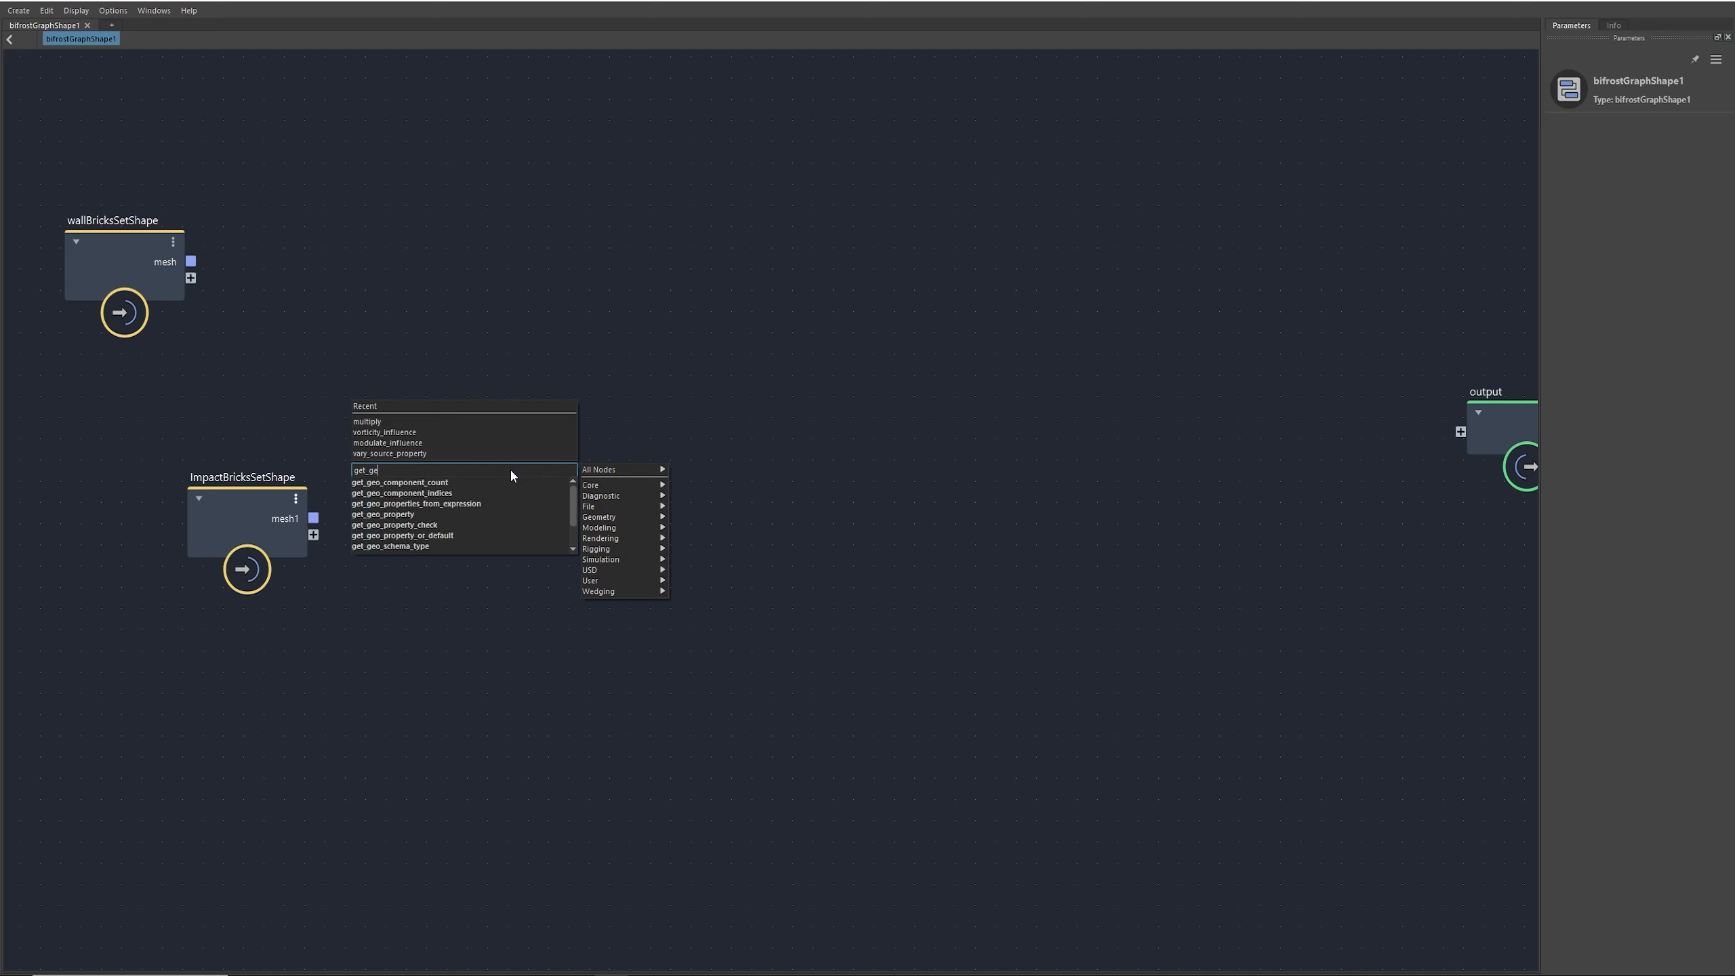
pyautogui.press('Down')
pyautogui.press('Down')
pyautogui.press('Down')
pyautogui.press('Down')
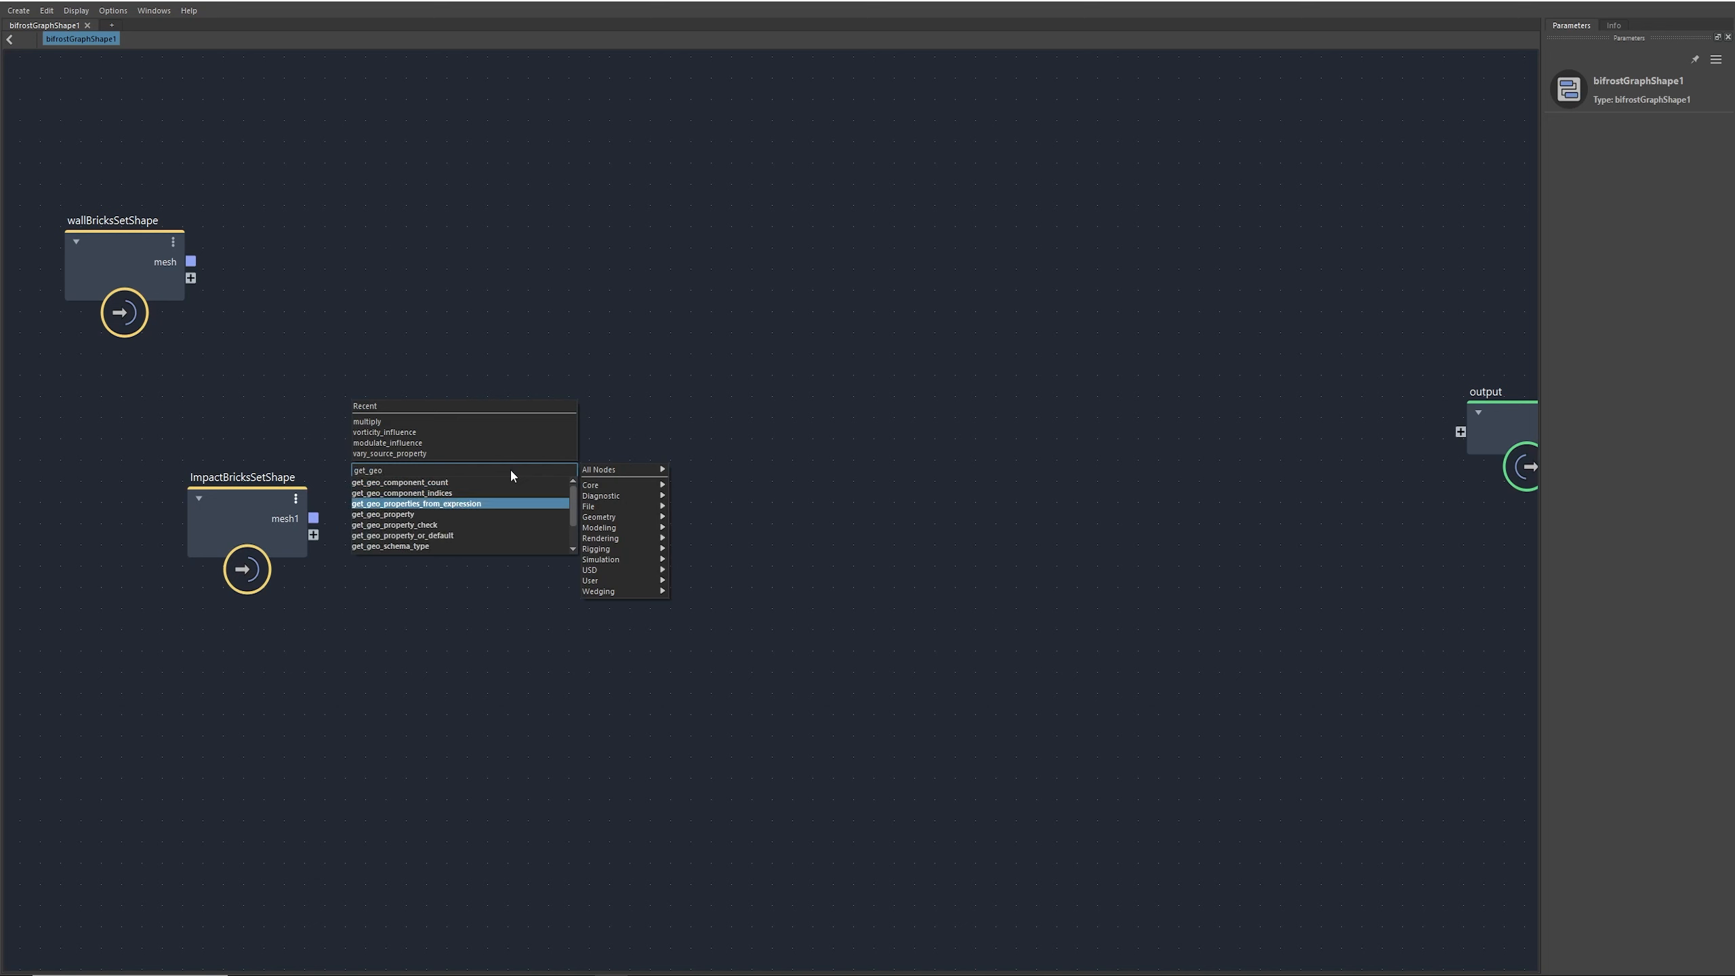
pyautogui.press('Return')
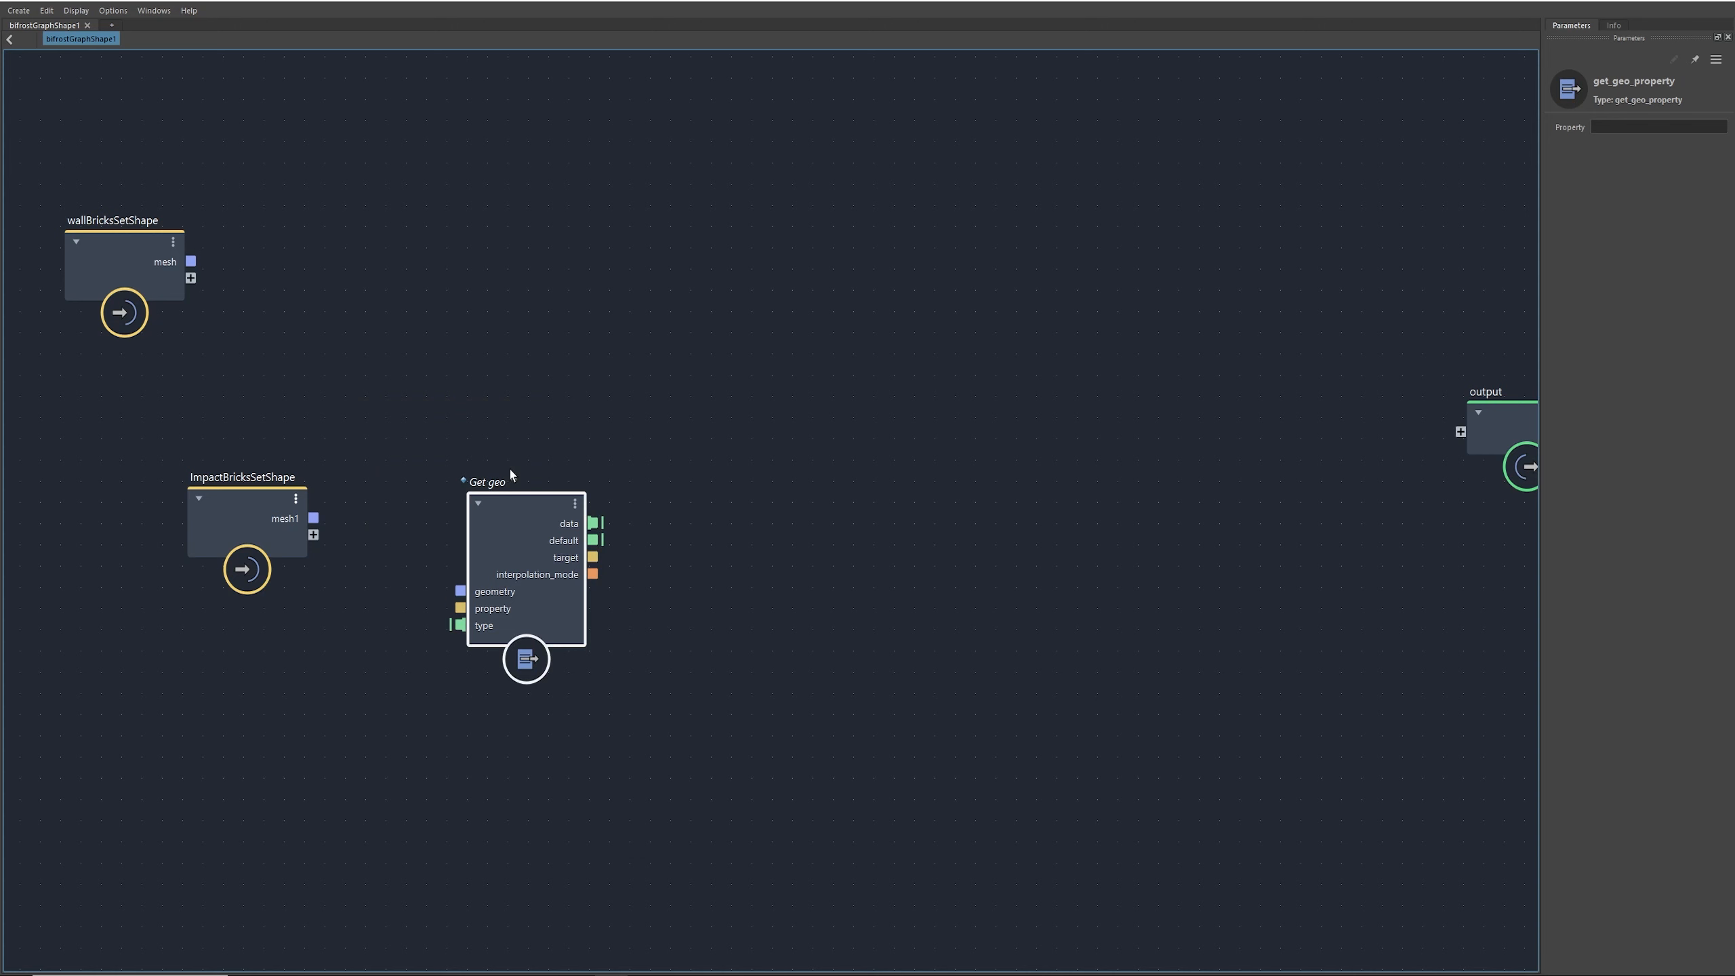
pyautogui.moveTo(496, 519); pyautogui.dragTo(489, 393)
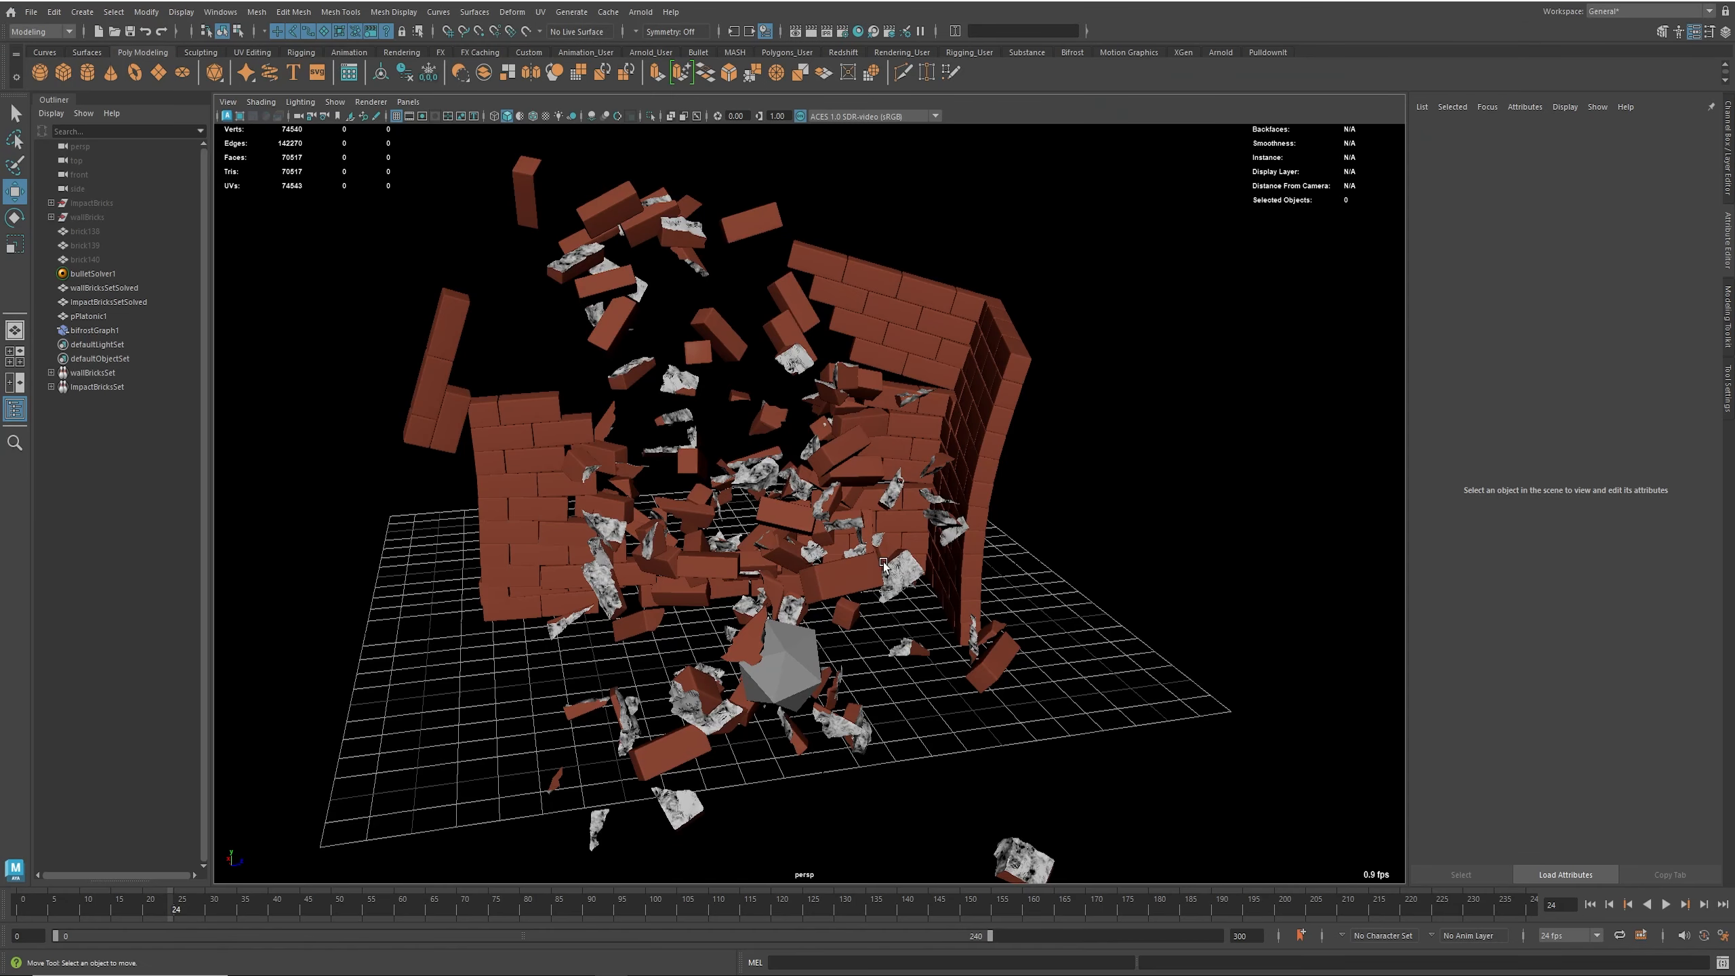
# Step: Look up the impact bricks' color set in the Color Set Editor and set the get_geo_property node's Property to colorSet1
pyautogui.click(690, 694)
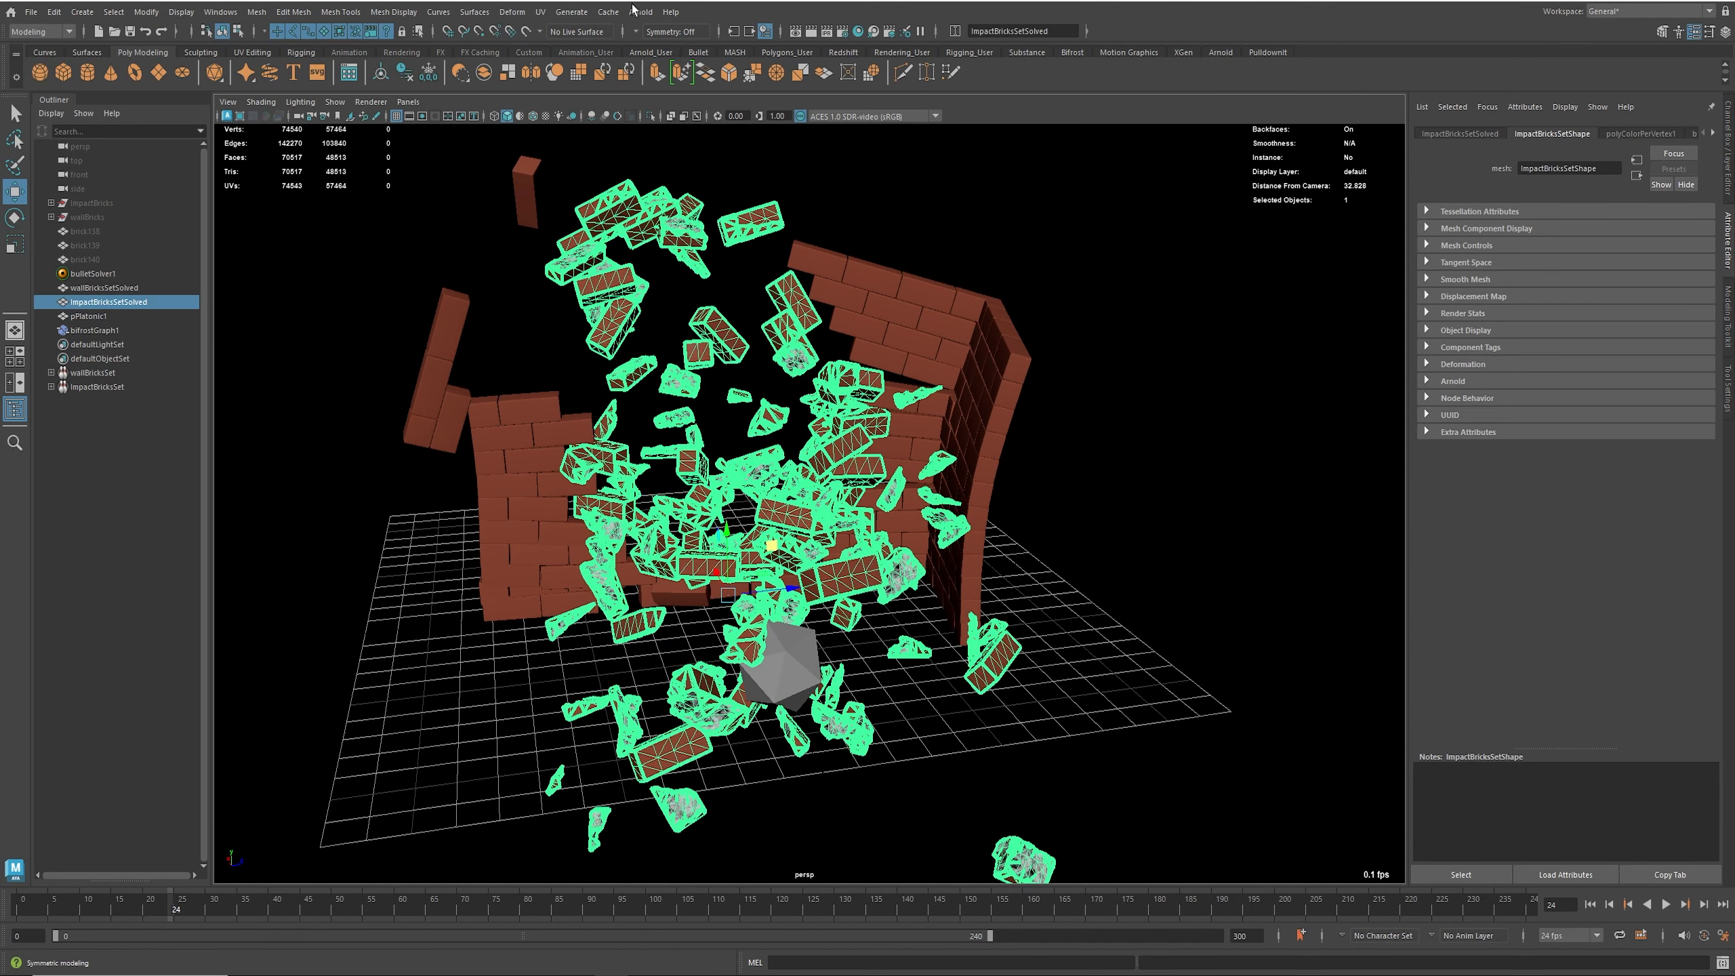
pyautogui.click(394, 13)
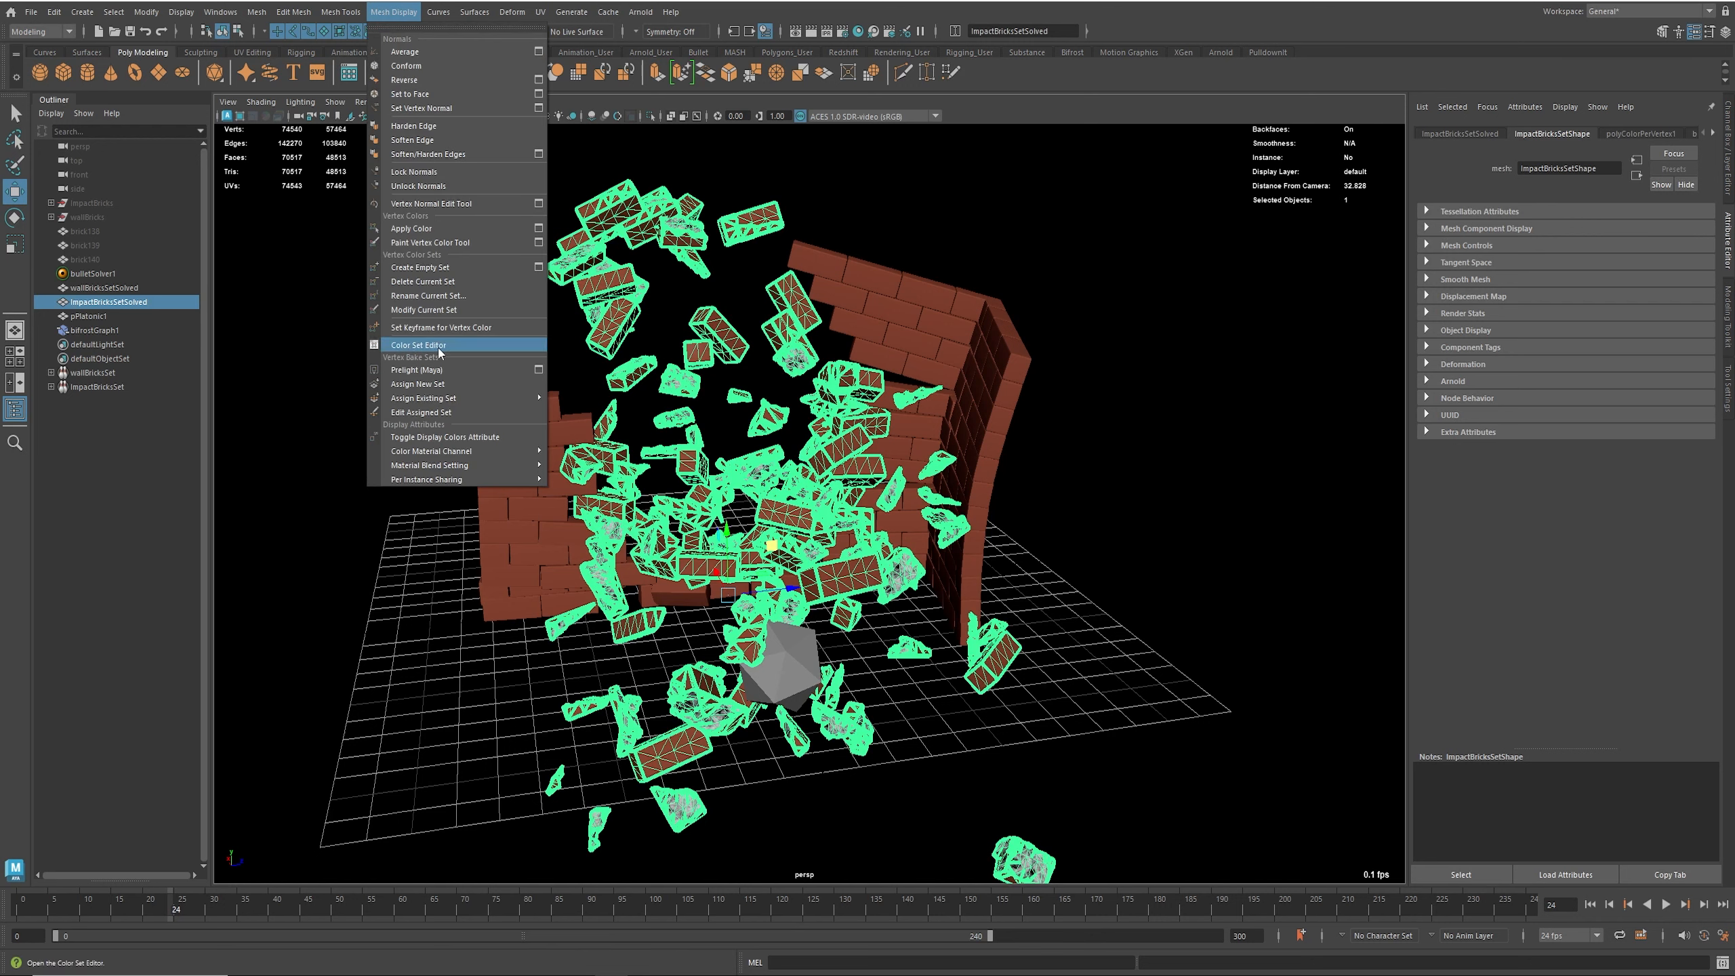
pyautogui.click(419, 345)
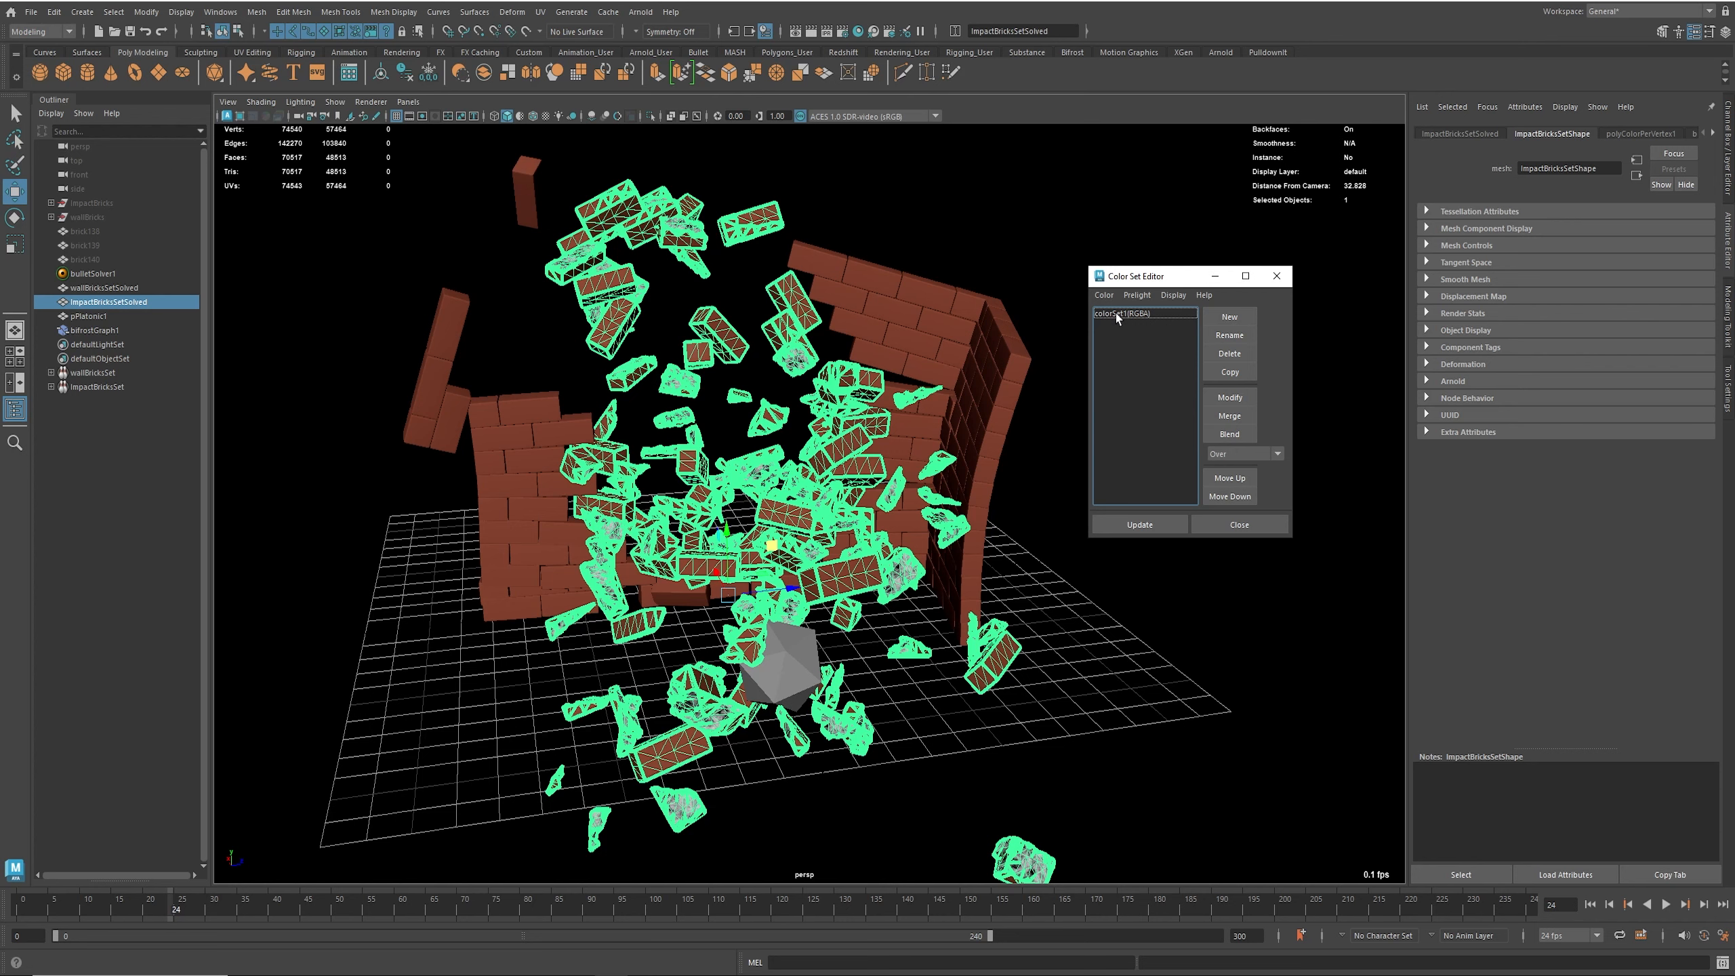
pyautogui.click(1277, 275)
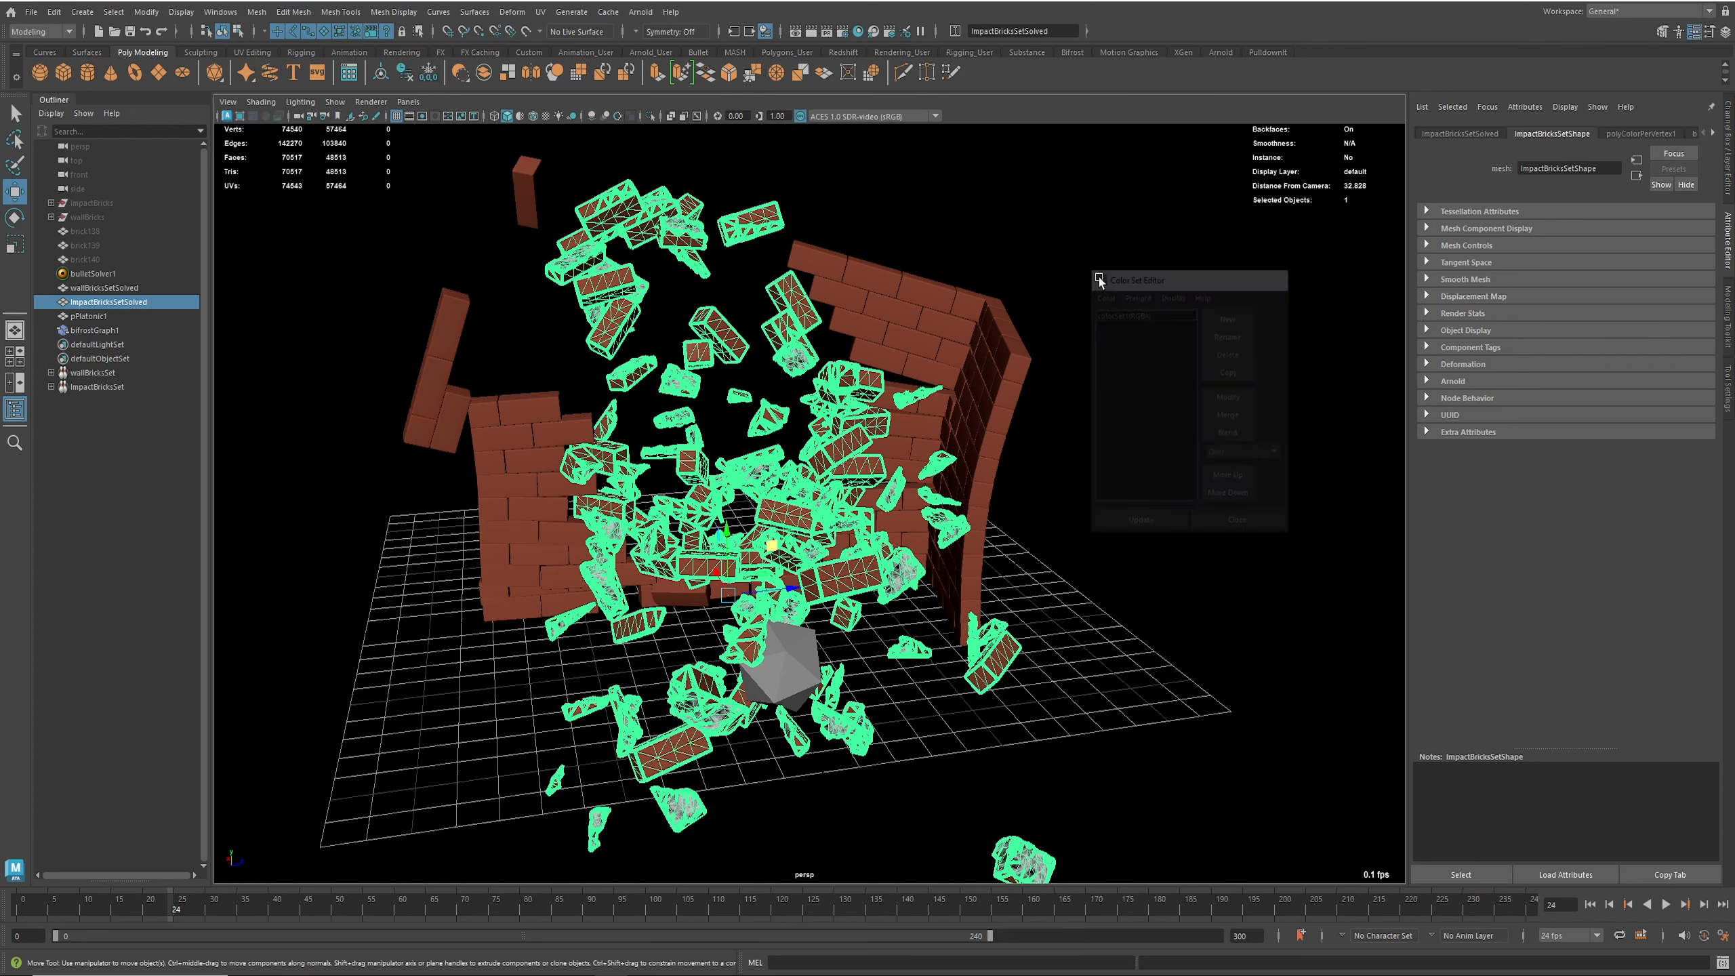
pyautogui.moveTo(0, 263); pyautogui.dragTo(804, 277)
pyautogui.click(972, 413)
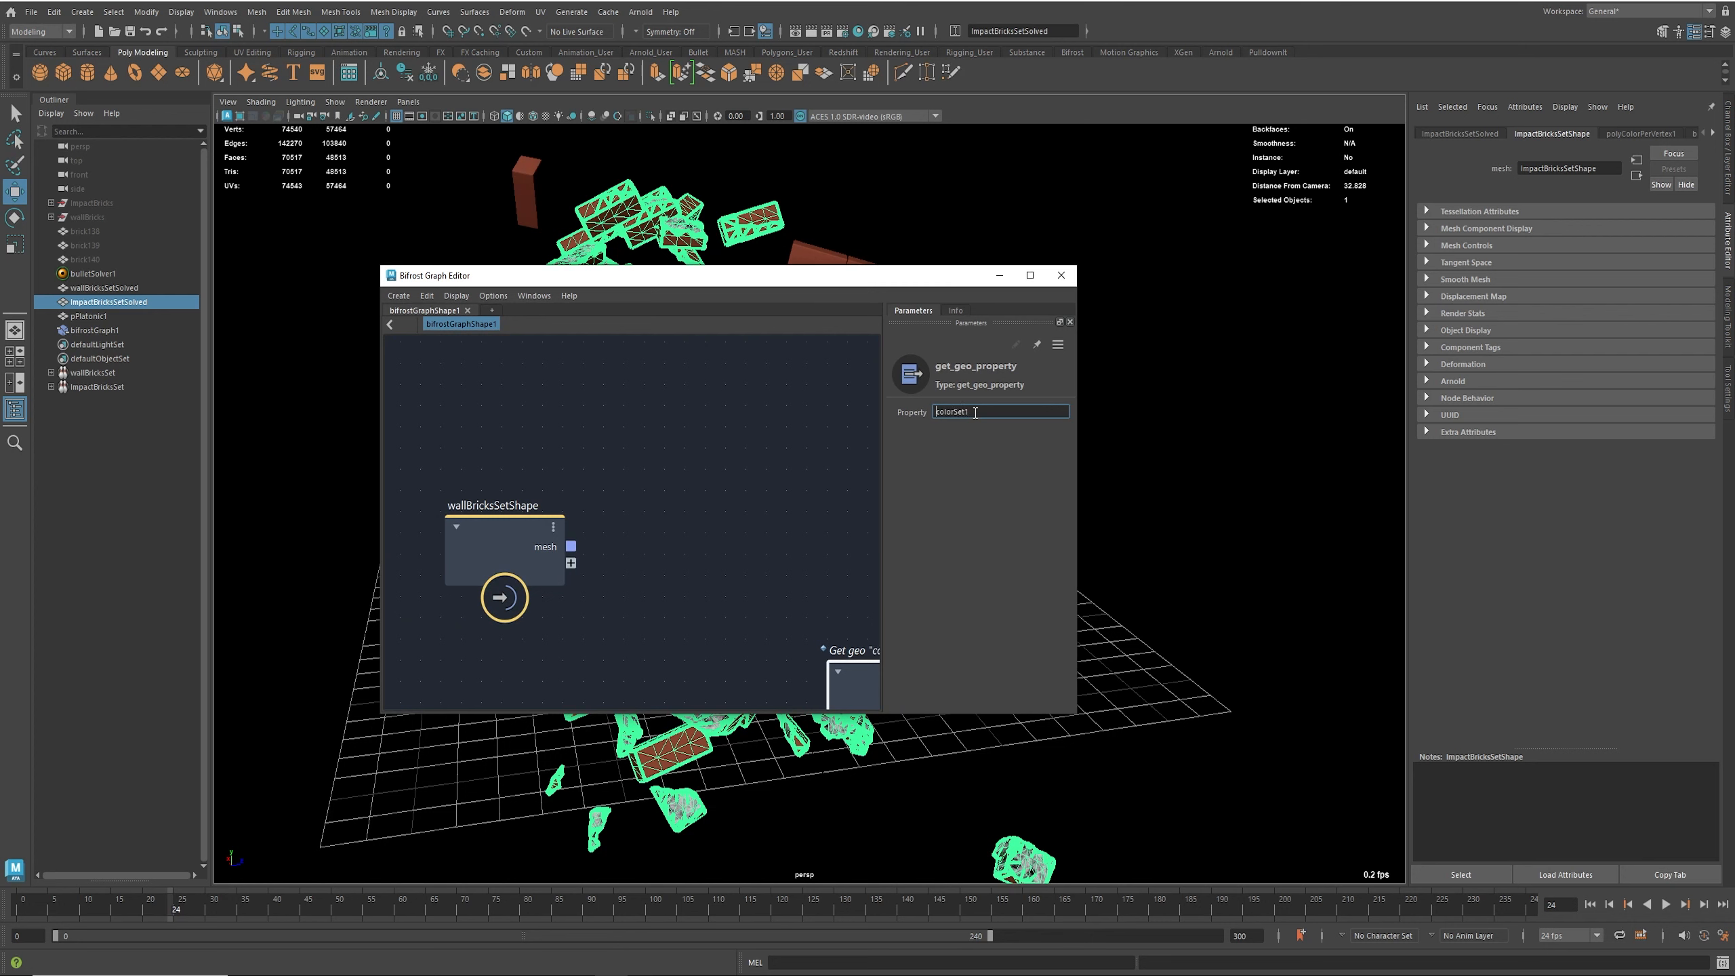
# Step: Reposition the Get geo "colorSet1" node and connect the wallBricksSetShape mesh to its geometry input
pyautogui.keyDown('alt'); pyautogui.moveTo(826, 533); pyautogui.dragTo(713, 509, button='middle'); pyautogui.keyUp('alt')
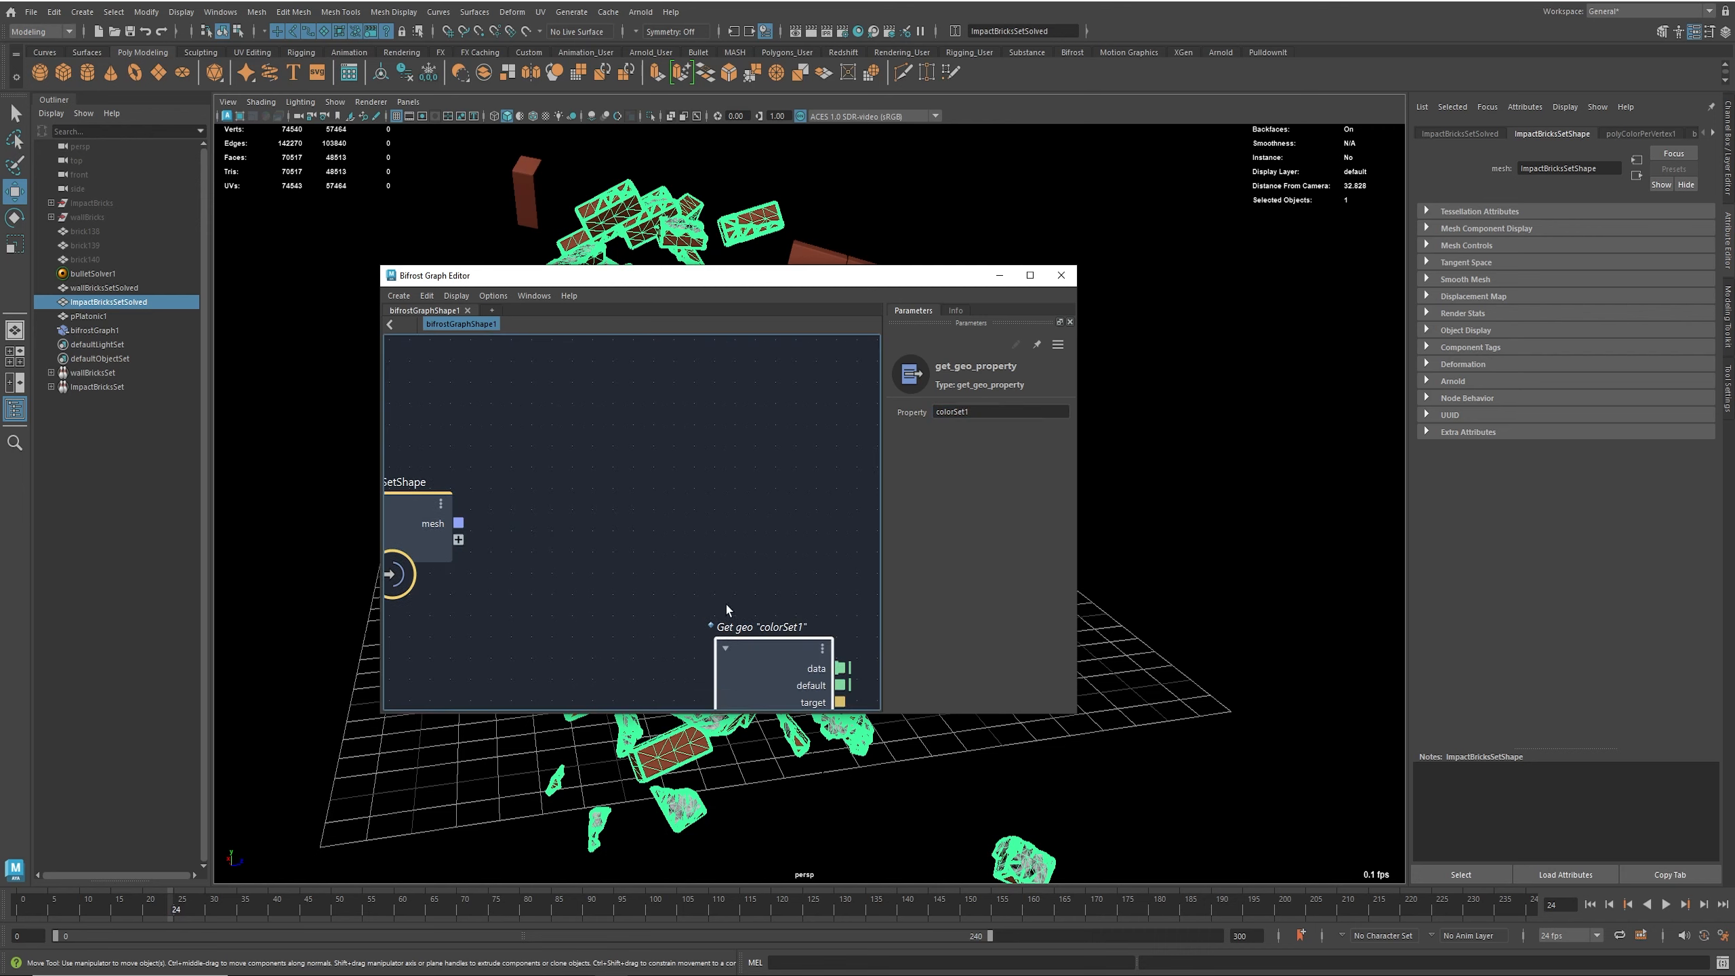
pyautogui.moveTo(764, 651); pyautogui.dragTo(714, 387)
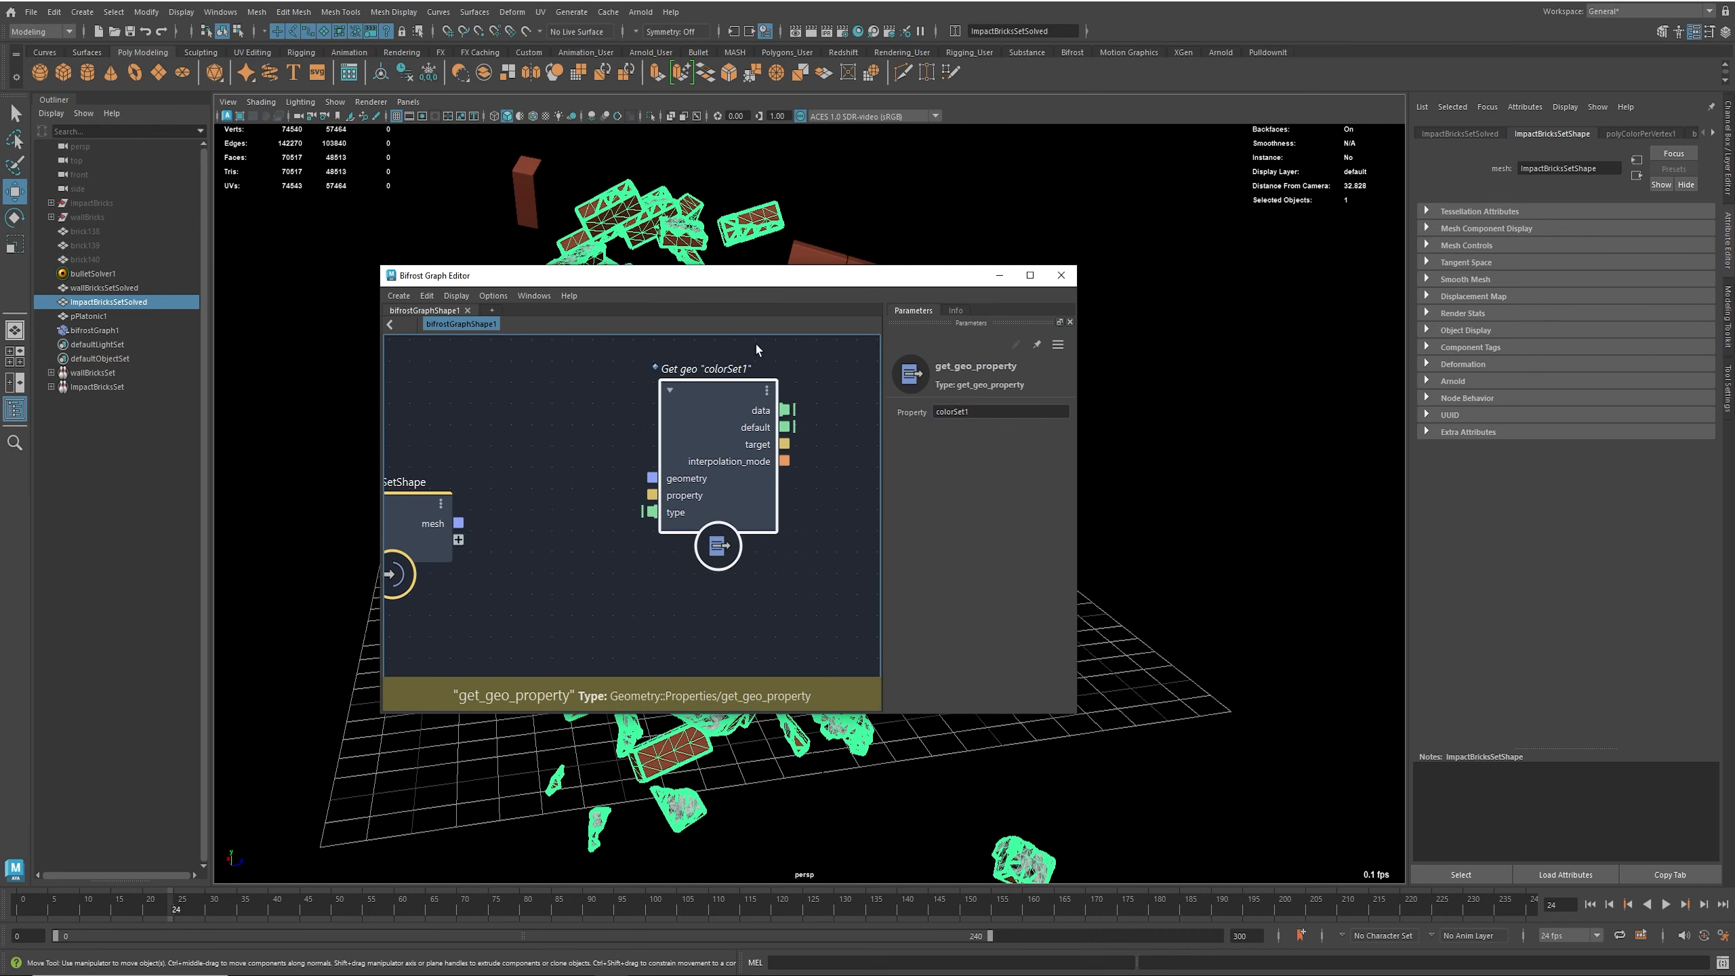
pyautogui.keyDown('alt'); pyautogui.moveTo(544, 511); pyautogui.dragTo(583, 587, button='middle'); pyautogui.keyUp('alt')
pyautogui.moveTo(498, 598); pyautogui.dragTo(691, 553)
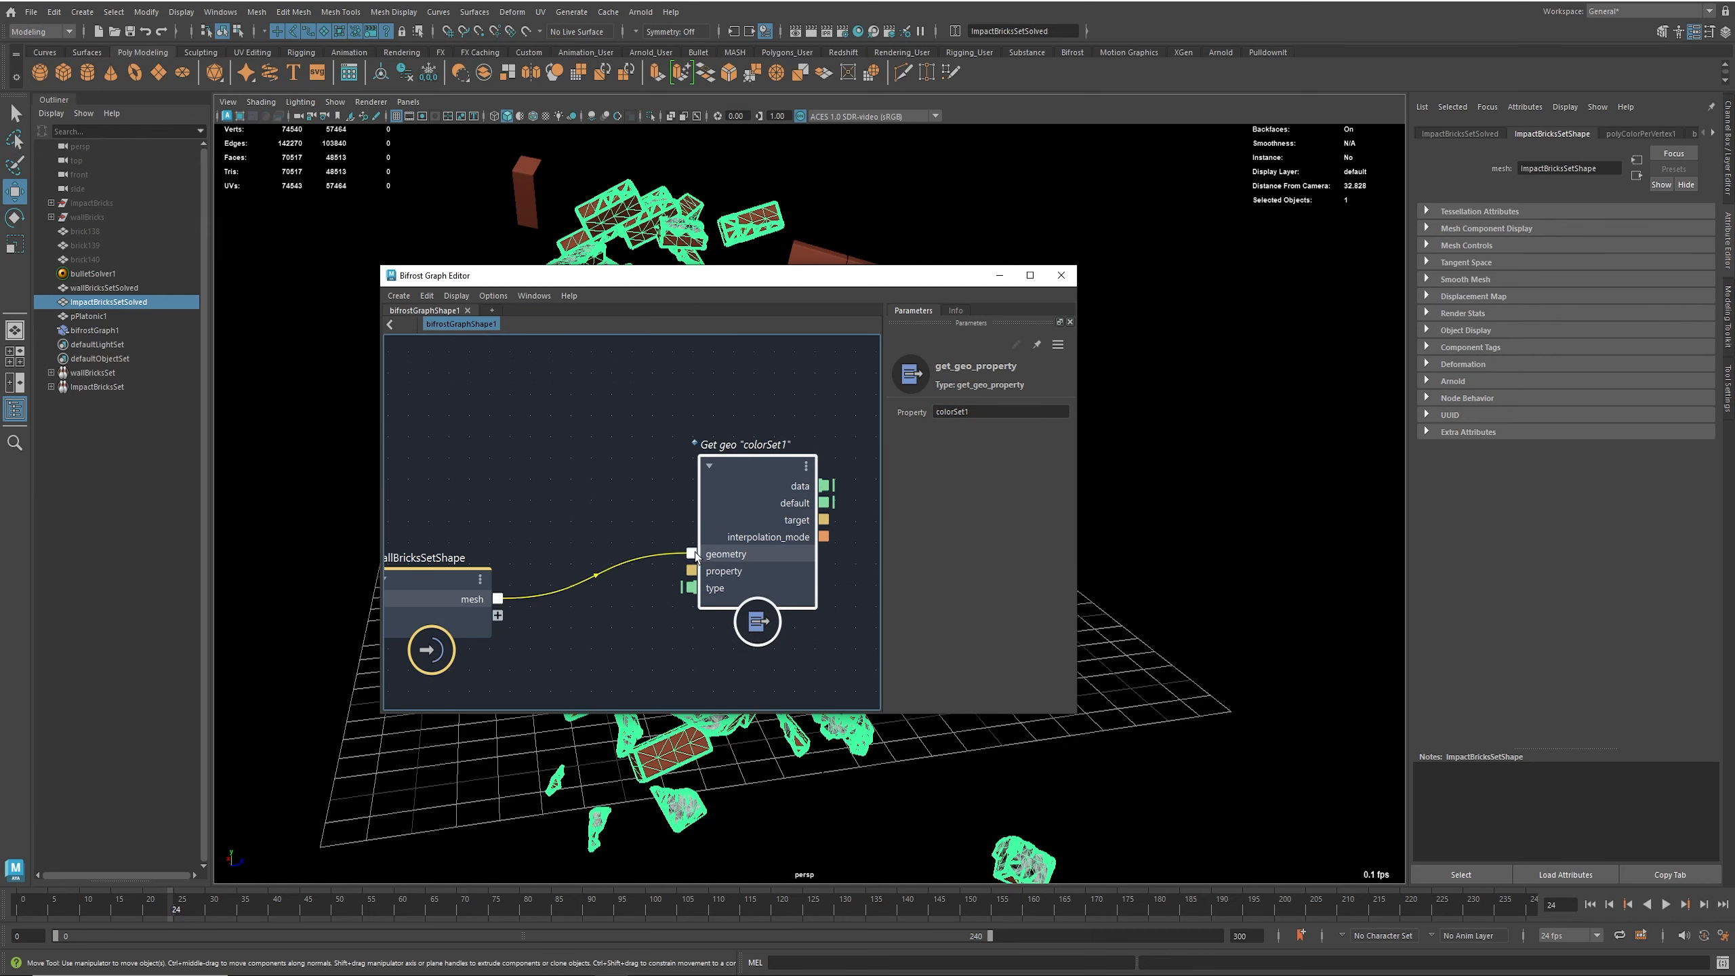
# Step: Enlarge the Bifrost graph and open the value type choices for the type port of the Get geo "colorSet1" node
pyautogui.click(1030, 275)
pyautogui.scroll(-2, 916, 509)
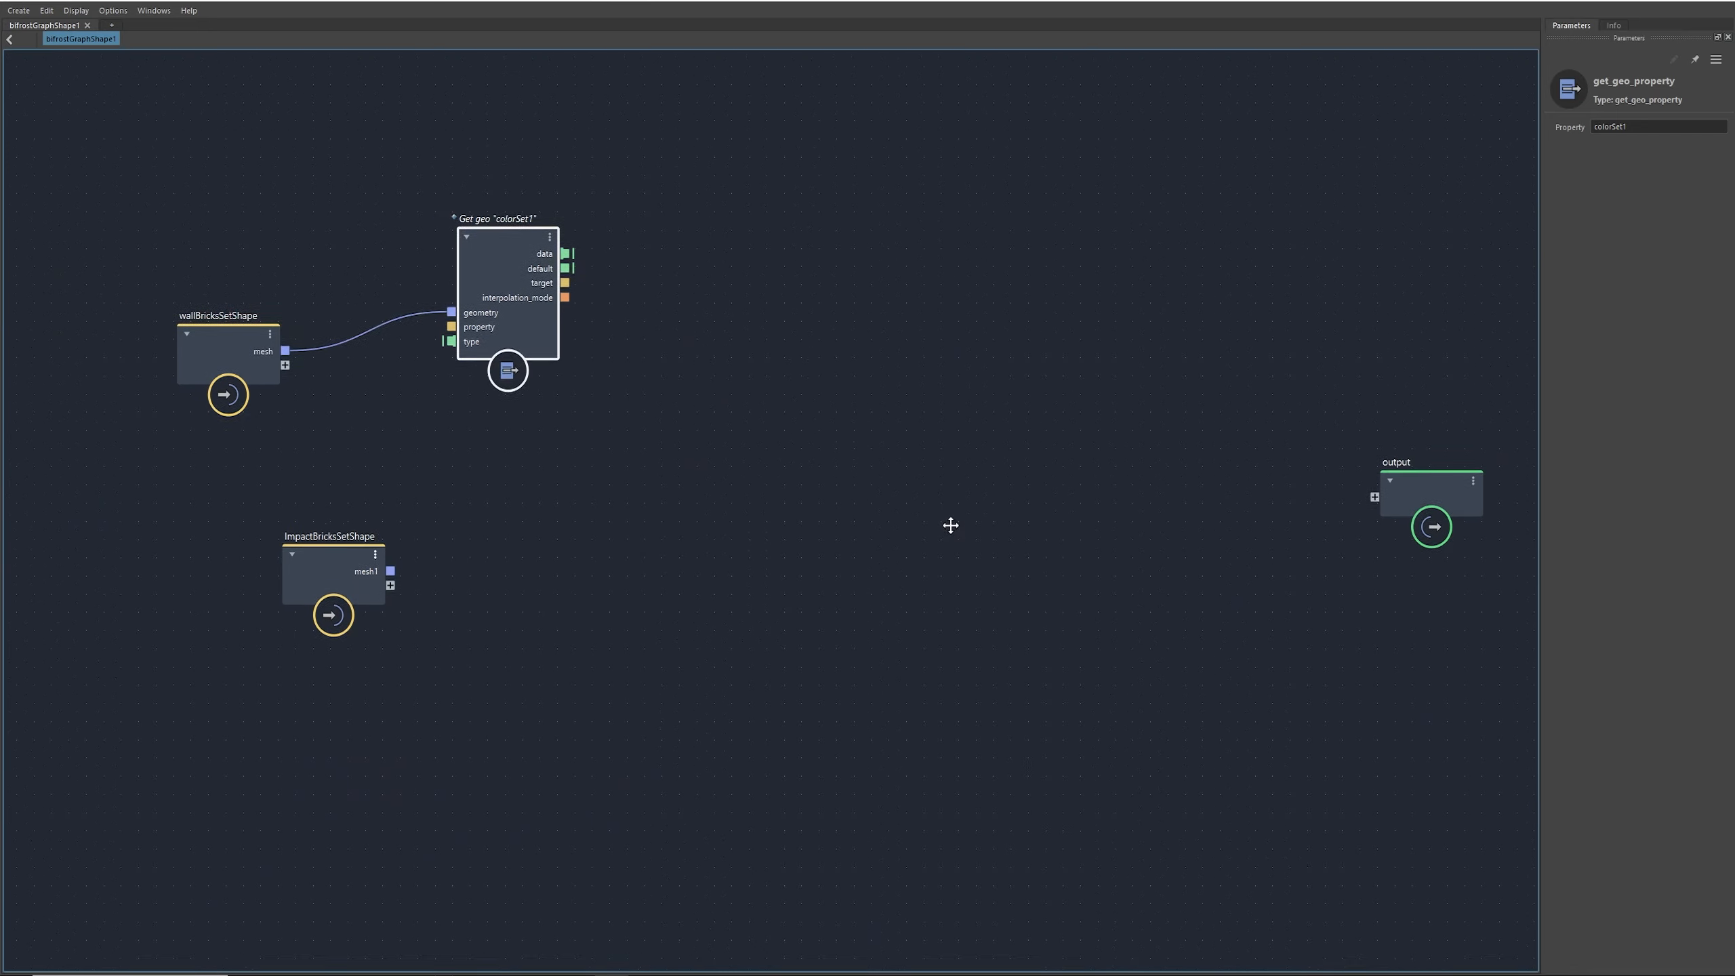
pyautogui.keyDown('alt'); pyautogui.moveTo(948, 522); pyautogui.dragTo(1012, 552, button='middle'); pyautogui.keyUp('alt')
pyautogui.keyDown('alt'); pyautogui.moveTo(909, 529); pyautogui.dragTo(950, 498, button='middle'); pyautogui.keyUp('alt')
pyautogui.keyDown('alt'); pyautogui.moveTo(685, 369); pyautogui.dragTo(634, 477, button='right'); pyautogui.keyUp('alt')
pyautogui.keyDown('alt'); pyautogui.moveTo(634, 477); pyautogui.dragTo(541, 559, button='middle'); pyautogui.keyUp('alt')
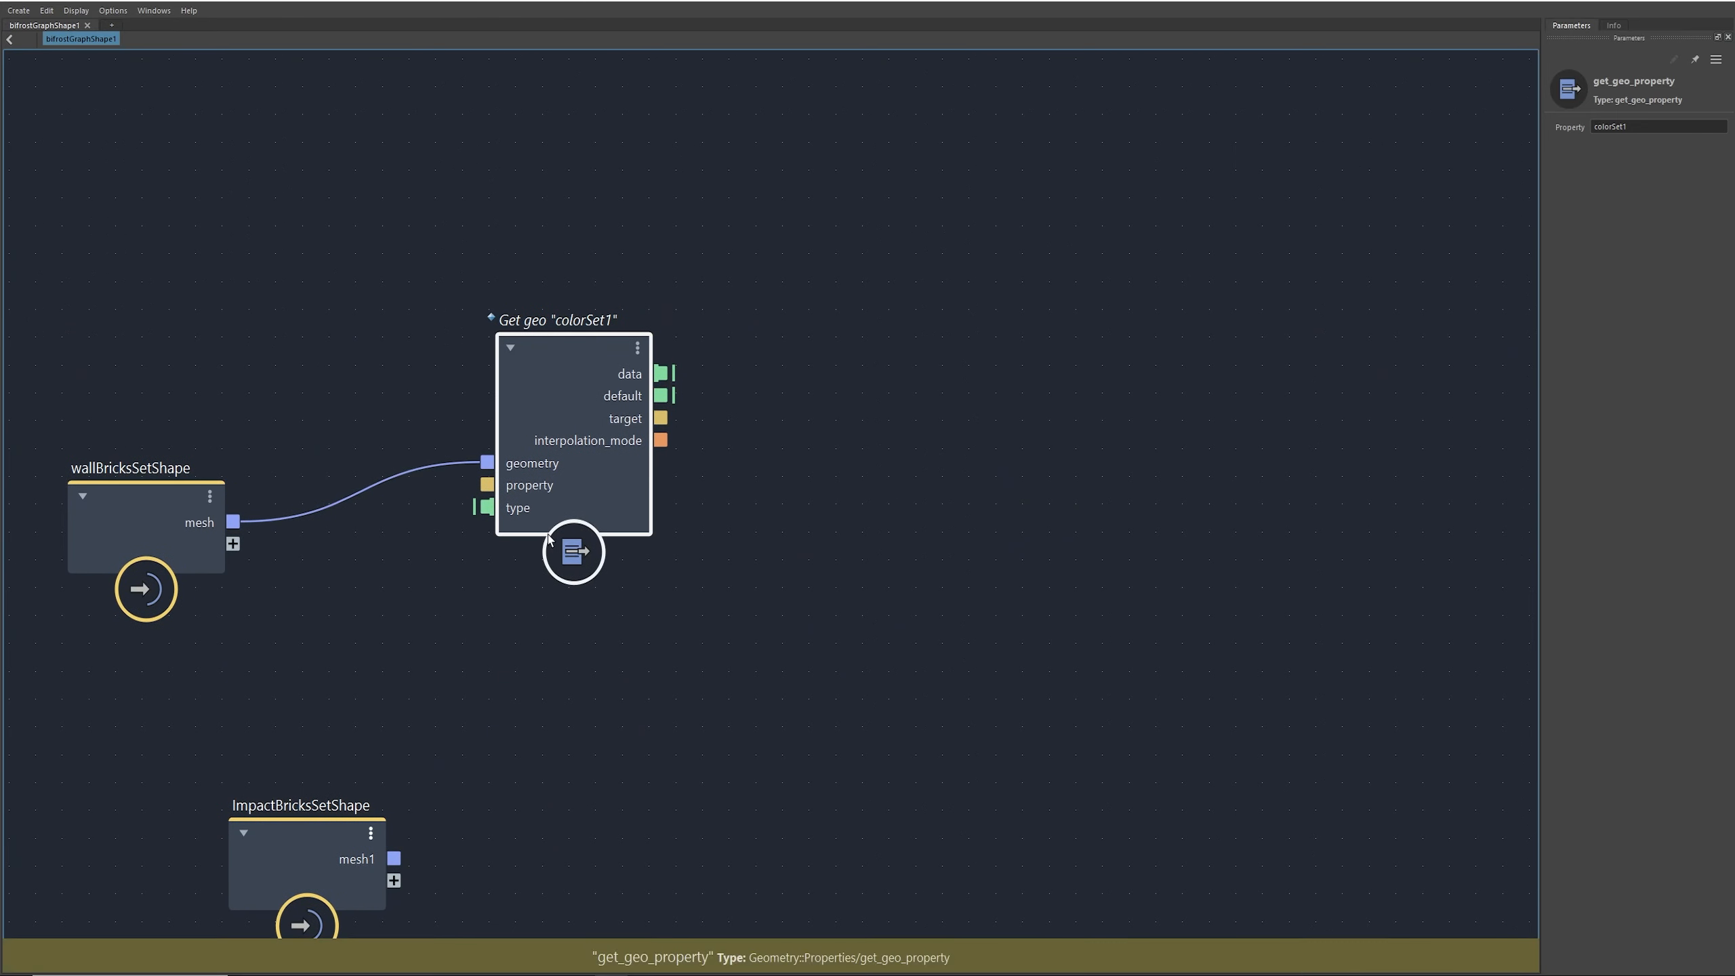
pyautogui.rightClick(517, 507)
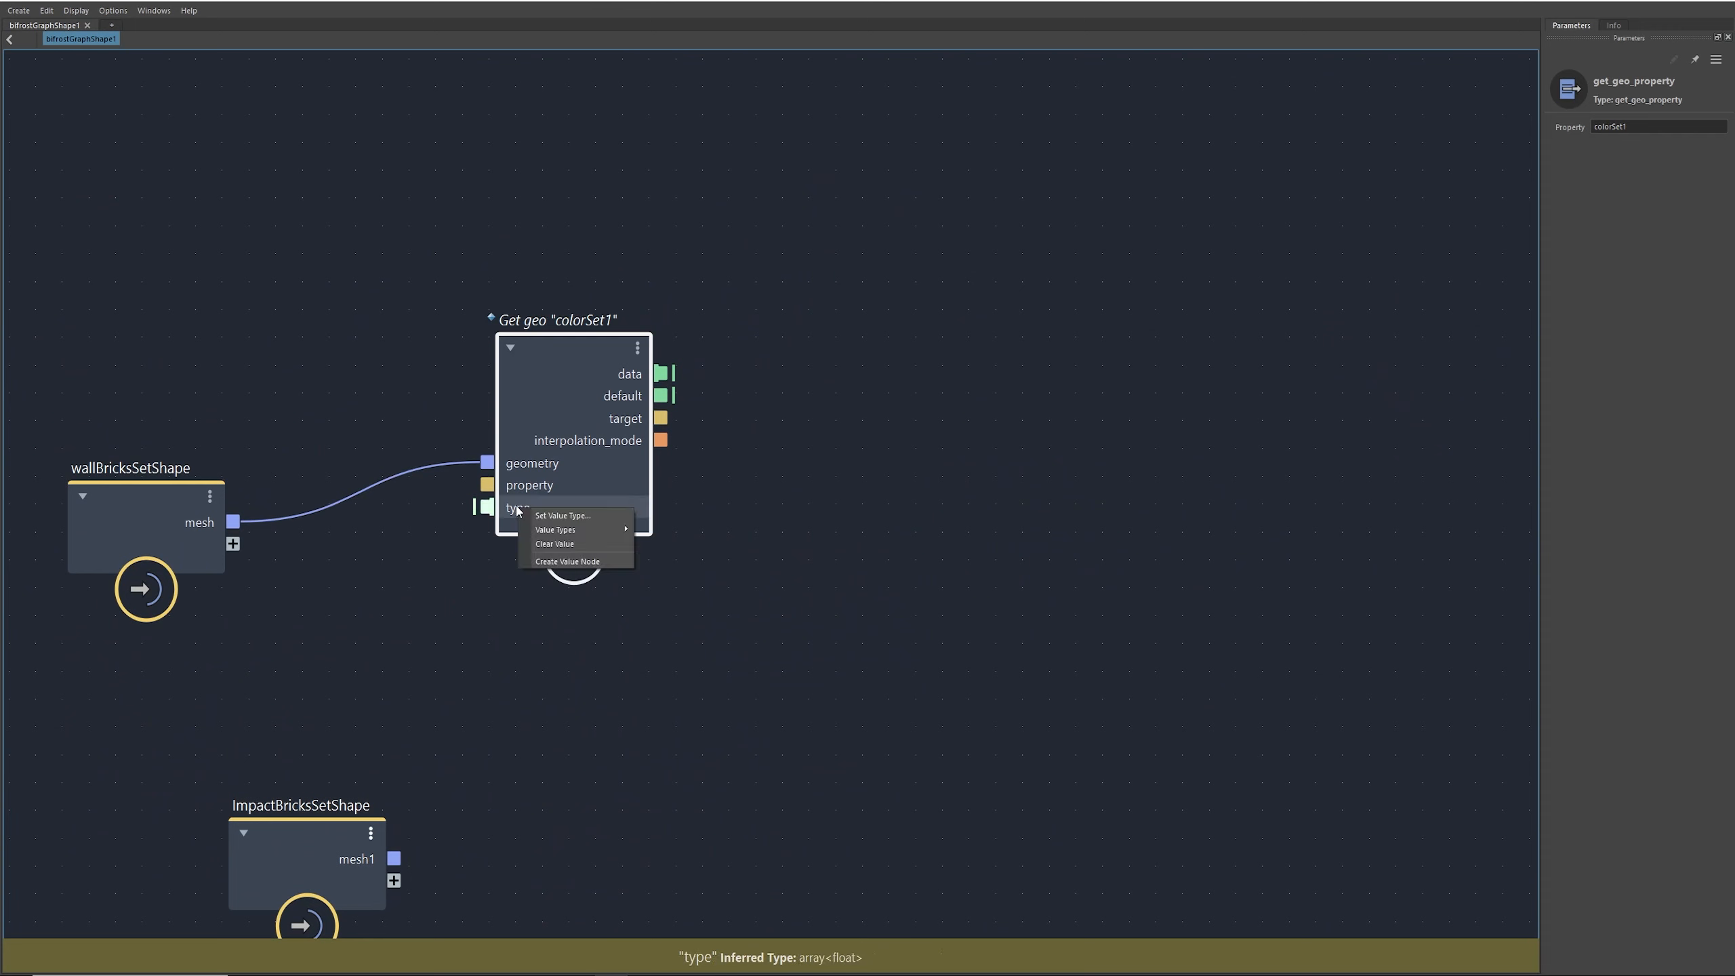
pyautogui.moveTo(611, 531)
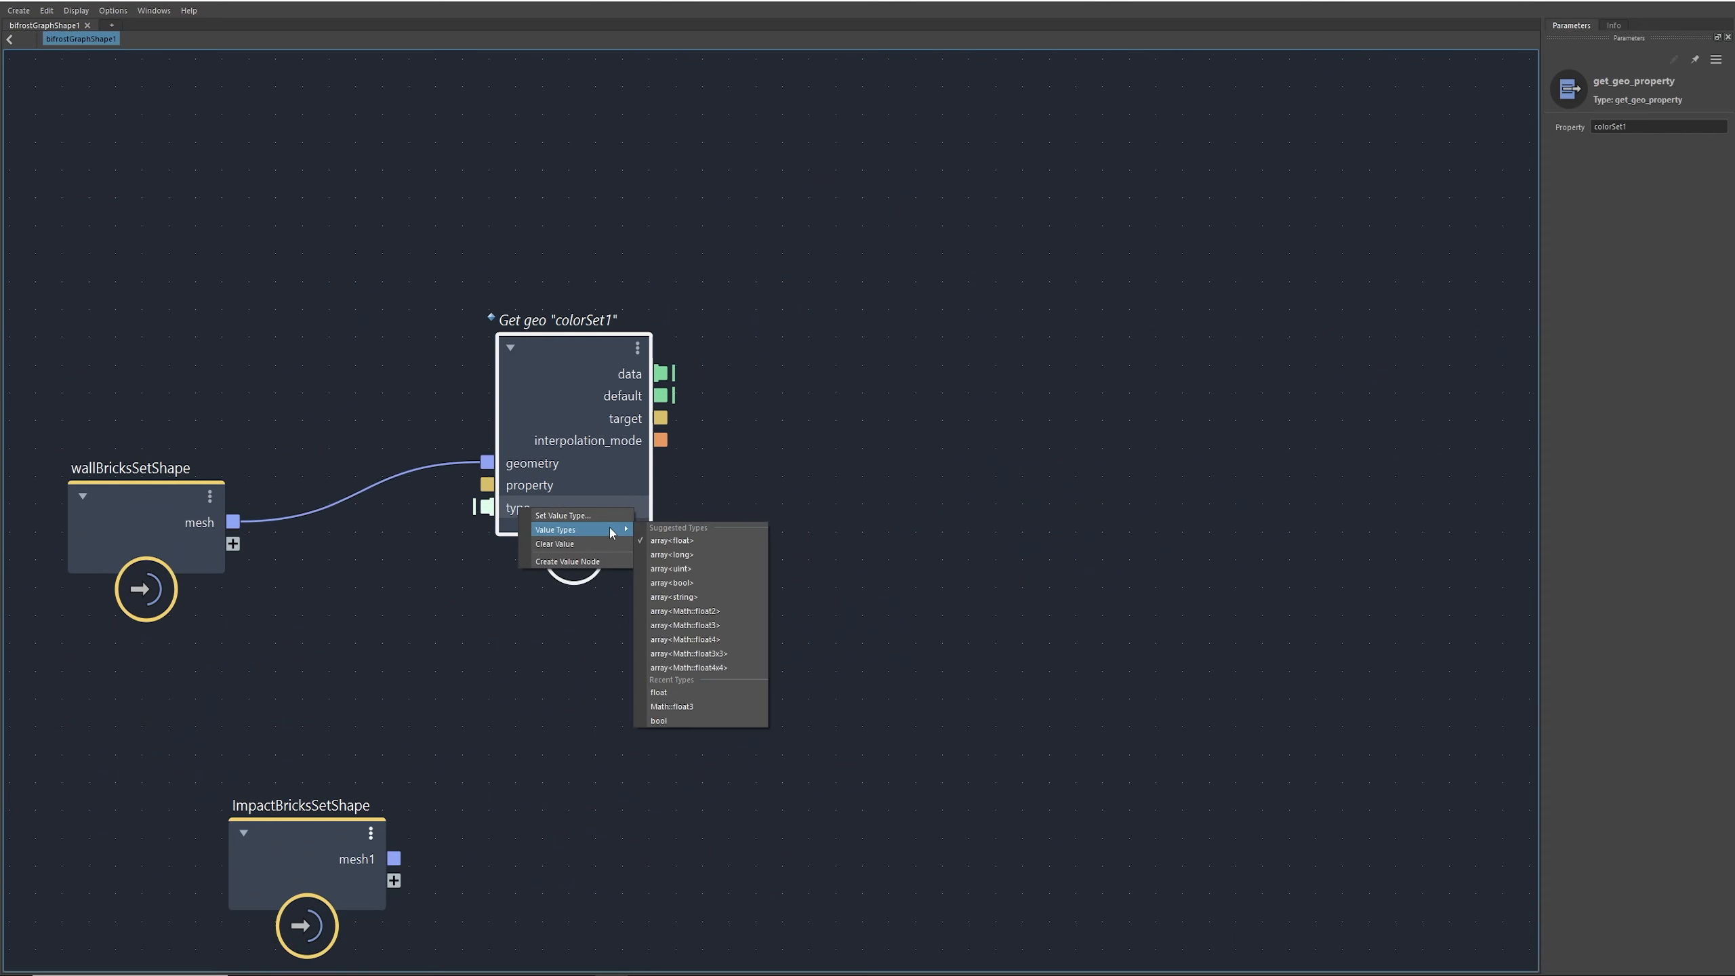
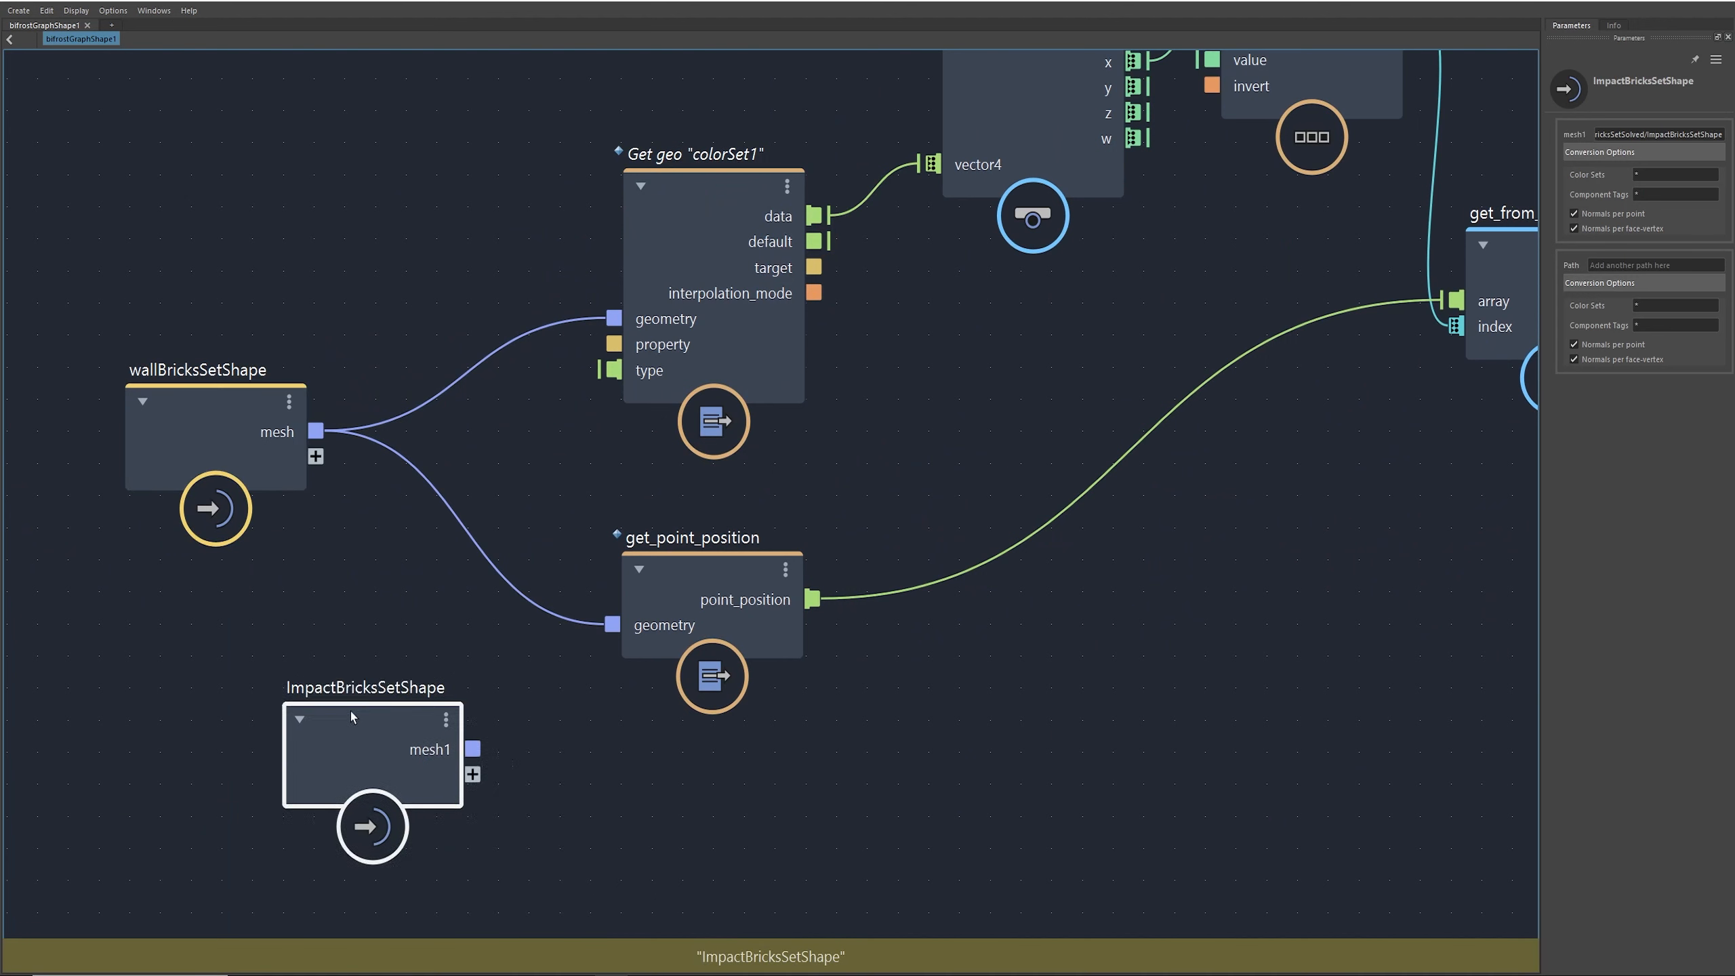
# Step: Space out the two input nodes and connect ImpactBricksSetShape mesh1 to the geometry inputs of Get geo "colorSet1" and get_point_position
pyautogui.moveTo(265, 405); pyautogui.dragTo(199, 403)
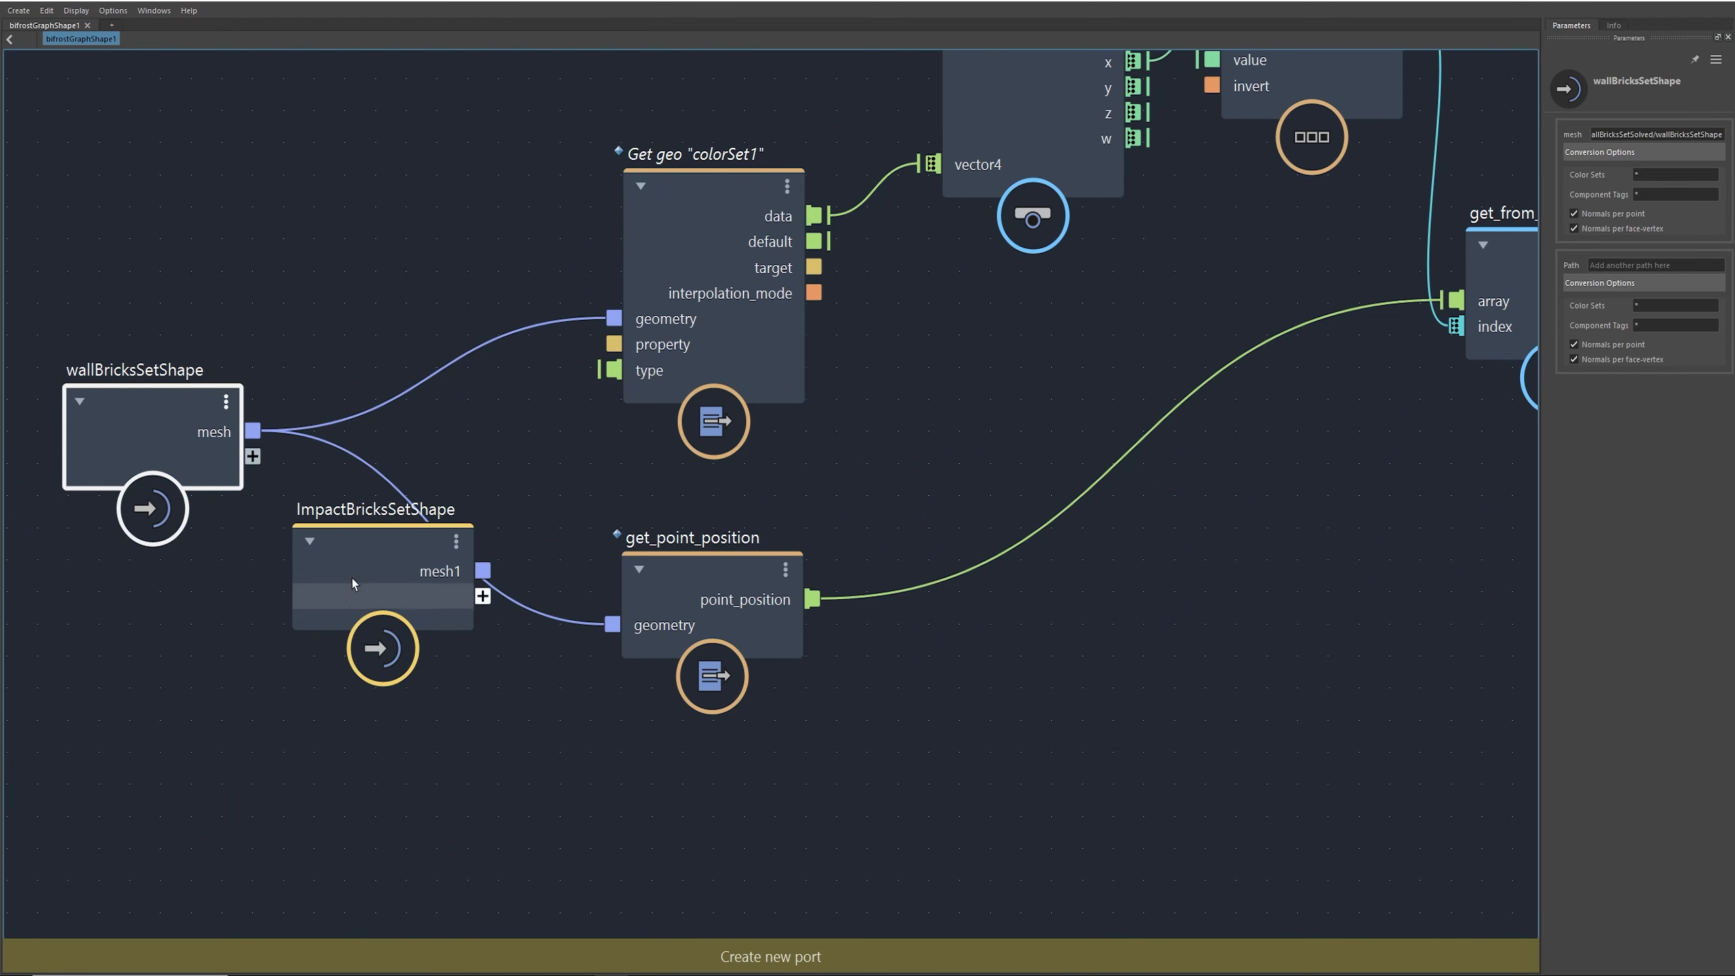
pyautogui.moveTo(387, 539); pyautogui.dragTo(297, 537)
pyautogui.moveTo(394, 568); pyautogui.dragTo(613, 319)
pyautogui.moveTo(394, 568); pyautogui.dragTo(612, 624)
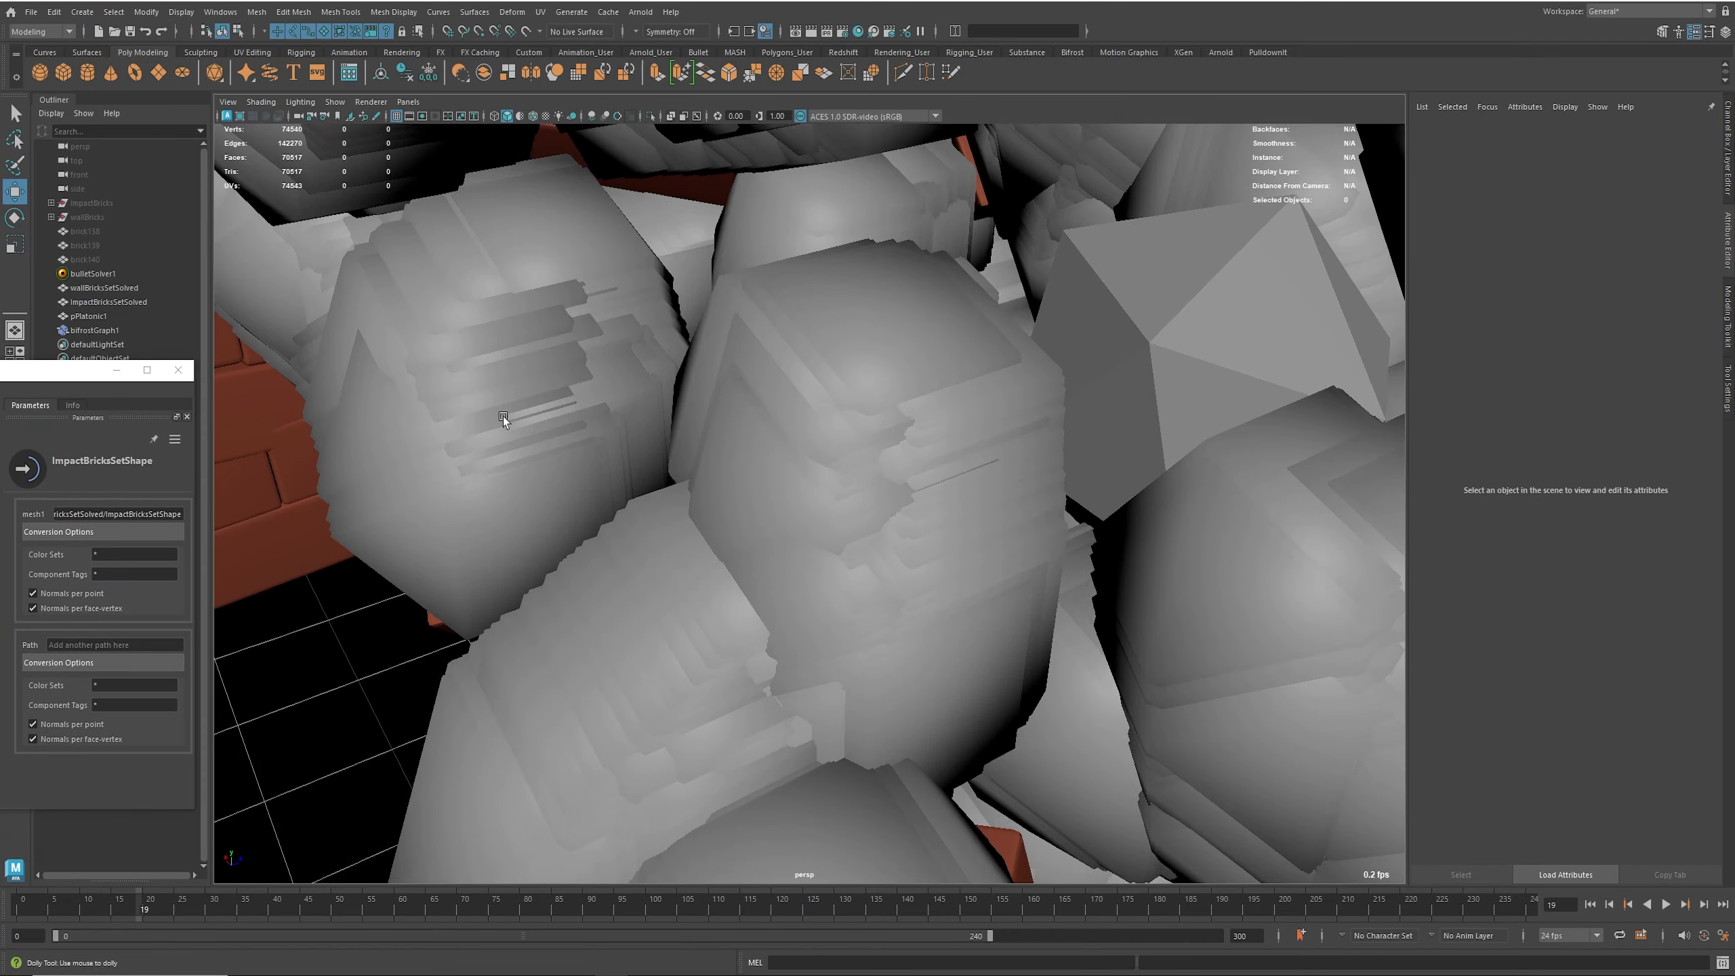
# Step: Place the graph editor beside the point spheres on the bricks and show the parameters of the set_point_shape node
pyautogui.scroll(-10, 503, 416)
pyautogui.keyDown('alt'); pyautogui.moveTo(580, 413); pyautogui.dragTo(741, 413); pyautogui.keyUp('alt')
pyautogui.moveTo(0, 370); pyautogui.dragTo(507, 387)
pyautogui.scroll(-4, 440, 642)
pyautogui.moveTo(477, 596)
pyautogui.keyDown('alt'); pyautogui.mouseDown(button='middle')
pyautogui.moveTo(228, 607)
pyautogui.moveTo(272, 609)
pyautogui.mouseUp(button='middle'); pyautogui.keyUp('alt')
pyautogui.keyDown('alt'); pyautogui.moveTo(529, 610); pyautogui.dragTo(117, 658, button='middle'); pyautogui.keyUp('alt')
pyautogui.keyDown('alt'); pyautogui.moveTo(427, 690); pyautogui.dragTo(229, 690, button='middle'); pyautogui.keyUp('alt')
pyautogui.keyDown('alt'); pyautogui.moveTo(392, 661); pyautogui.dragTo(471, 608, button='middle'); pyautogui.keyUp('alt')
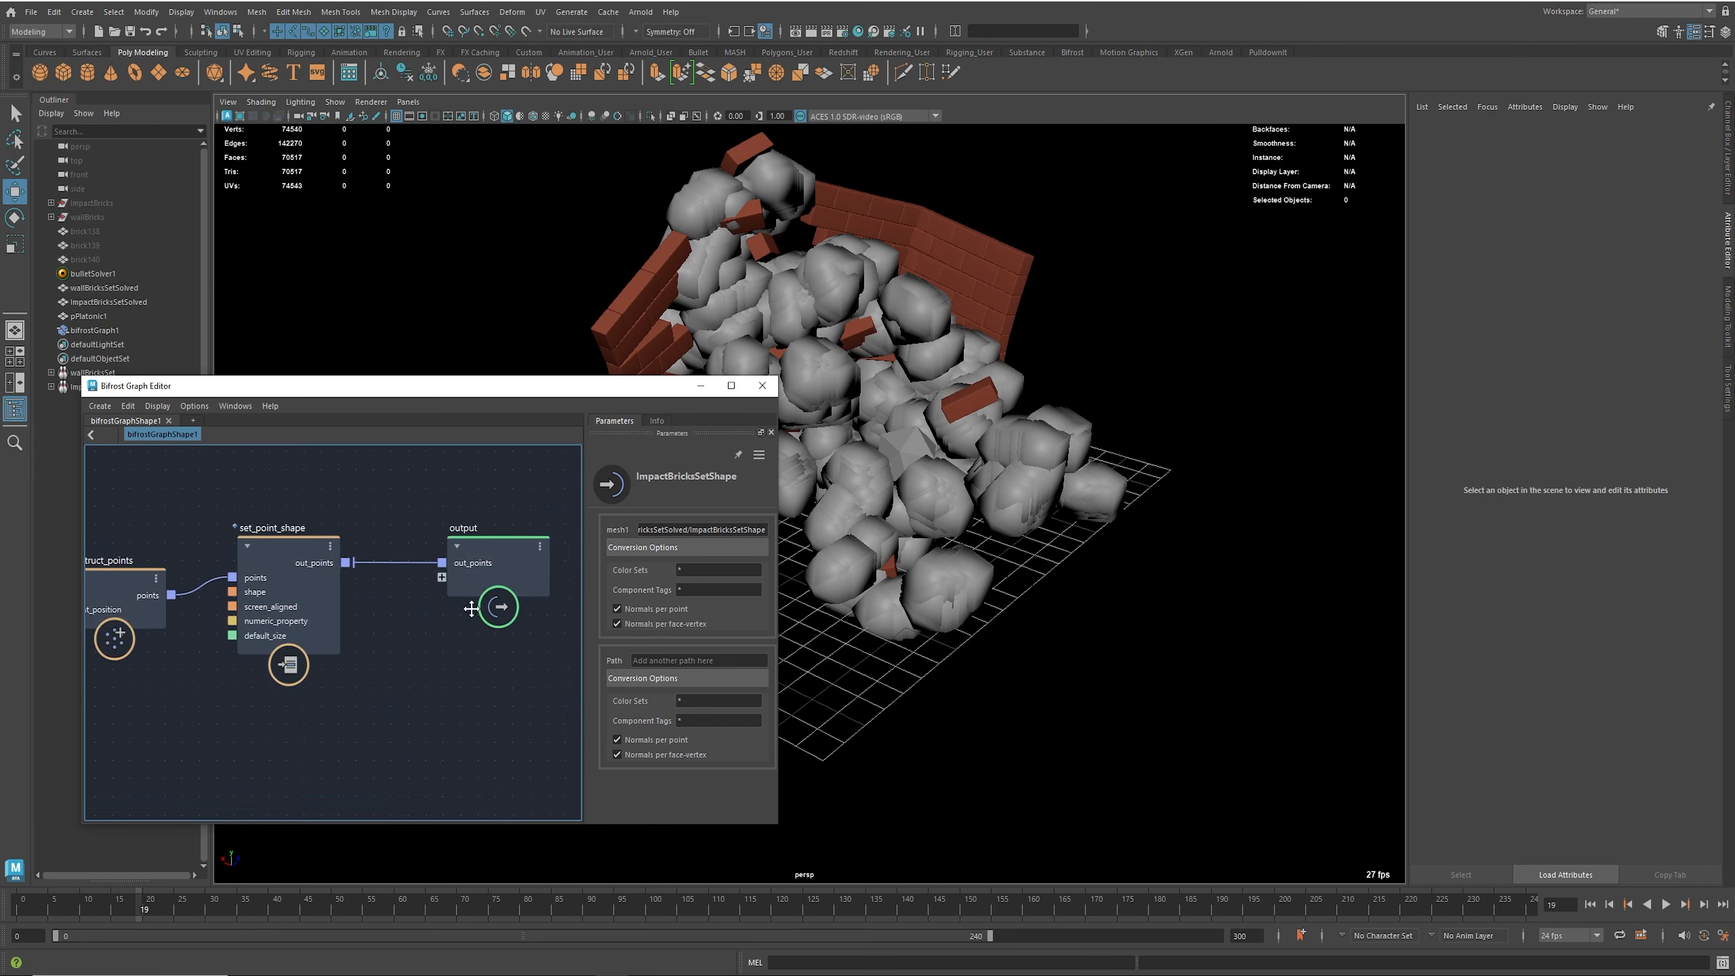
pyautogui.scroll(1, 417, 629)
pyautogui.click(279, 532)
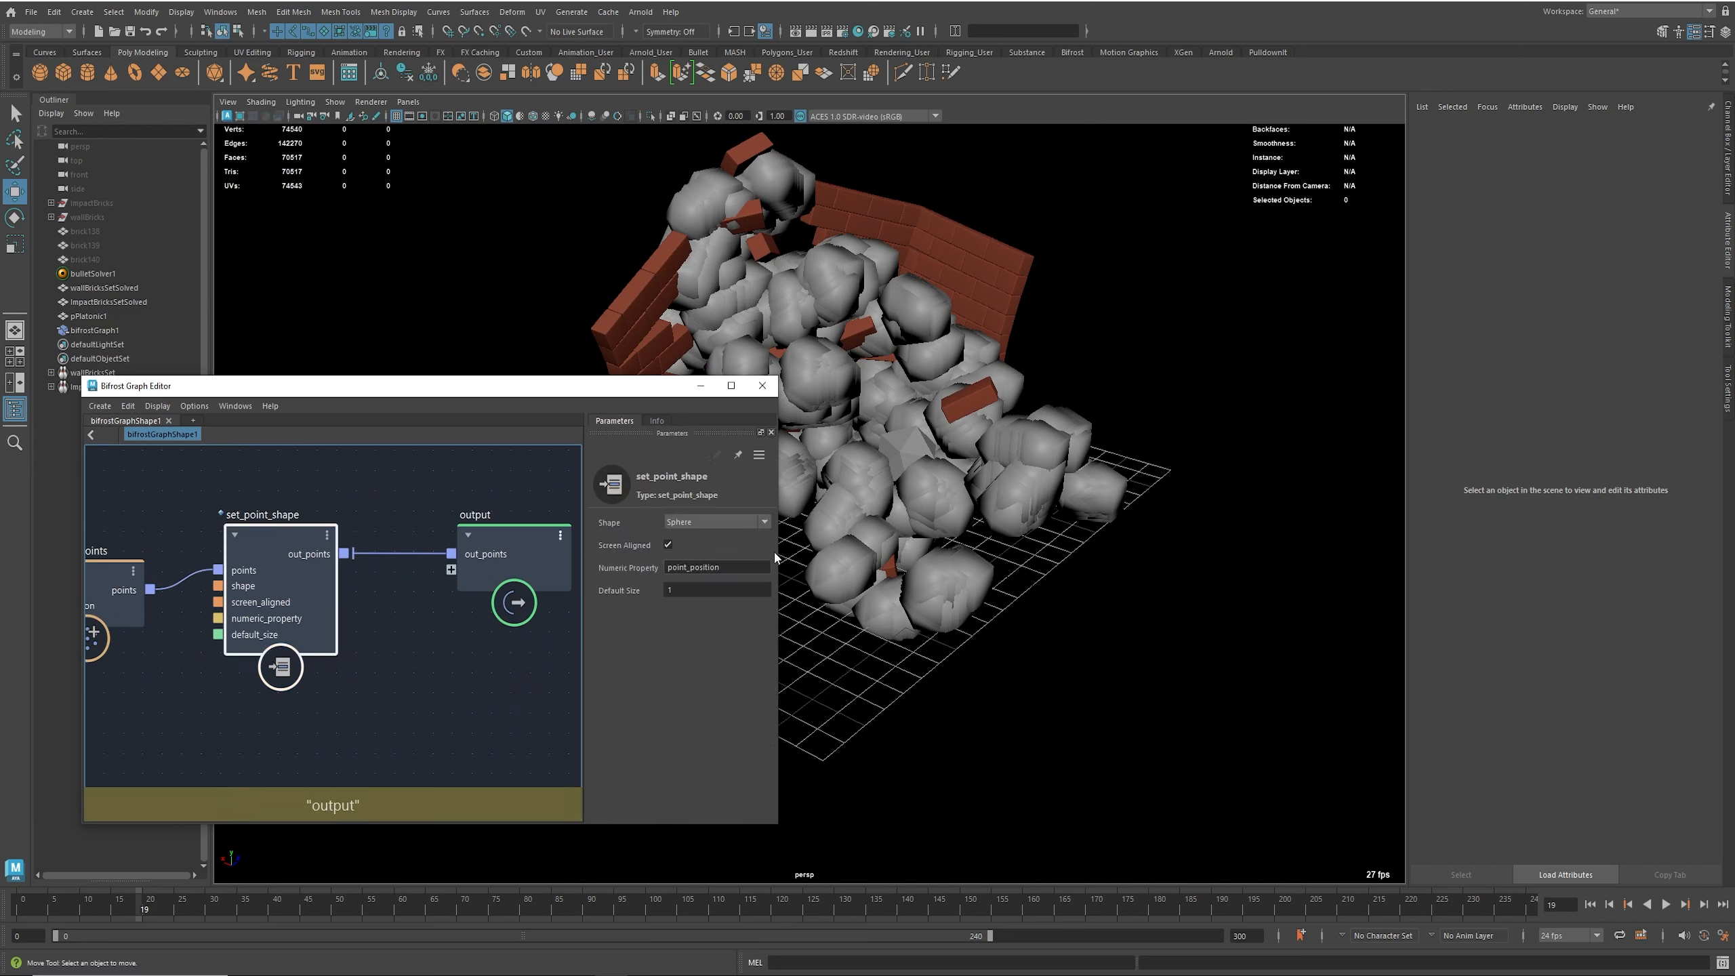
# Step: Set the set_point_shape node's default size to 0.1 and check the spheres on the bricks up close
pyautogui.click(684, 585)
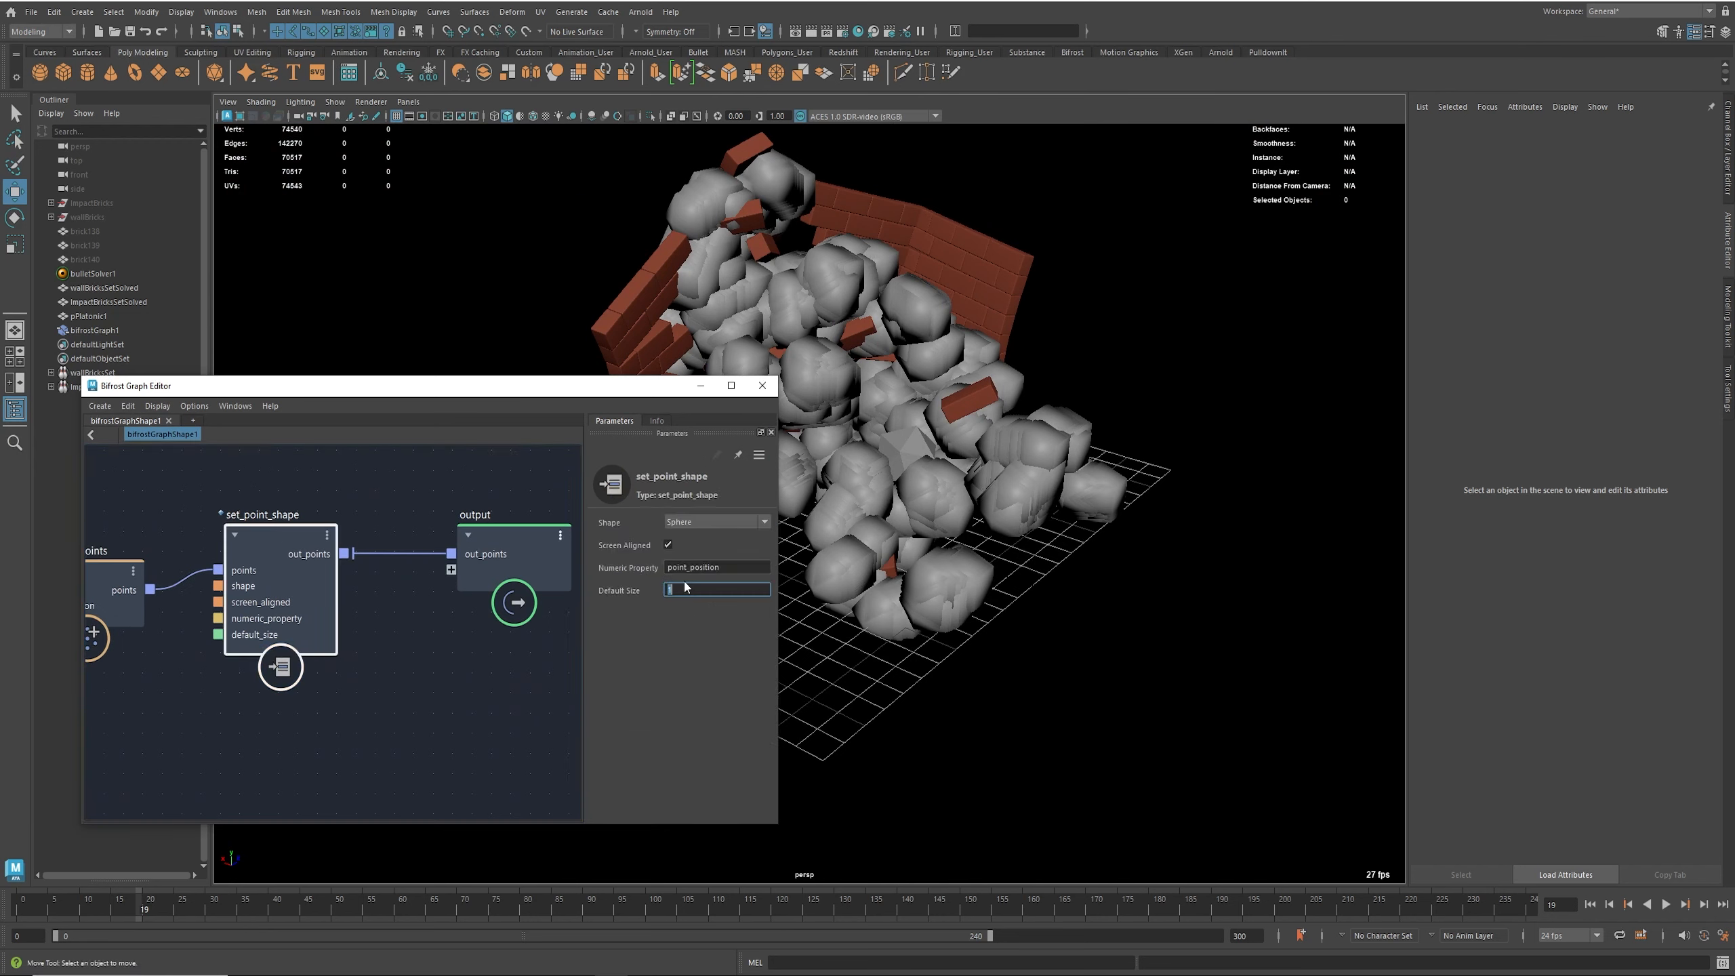
pyautogui.press('Return')
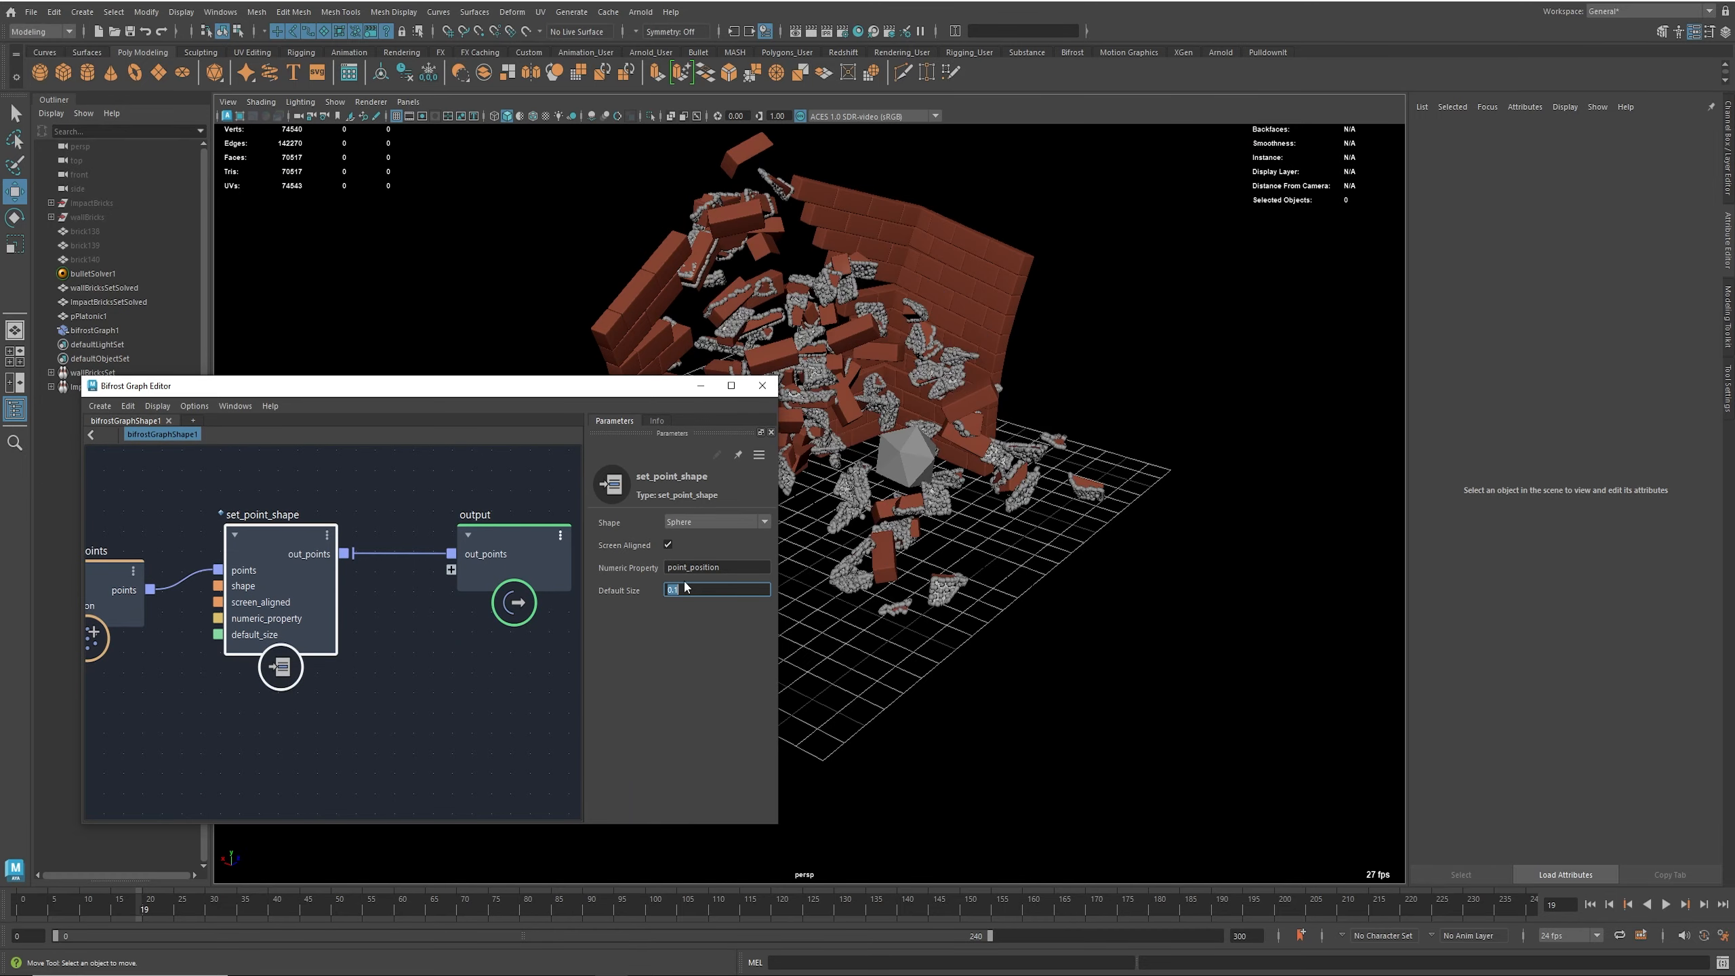
pyautogui.keyDown('alt'); pyautogui.moveTo(1021, 675); pyautogui.dragTo(1325, 759, button='right'); pyautogui.keyUp('alt')
pyautogui.moveTo(1130, 618)
pyautogui.keyDown('alt'); pyautogui.mouseDown()
pyautogui.moveTo(1164, 592)
pyautogui.moveTo(1102, 613)
pyautogui.mouseUp(); pyautogui.keyUp('alt')
pyautogui.keyDown('alt'); pyautogui.moveTo(906, 569); pyautogui.dragTo(954, 548, button='middle'); pyautogui.keyUp('alt')
pyautogui.keyDown('alt'); pyautogui.moveTo(954, 548); pyautogui.dragTo(852, 470); pyautogui.keyUp('alt')
pyautogui.keyDown('alt'); pyautogui.moveTo(1093, 547); pyautogui.dragTo(1035, 539); pyautogui.keyUp('alt')
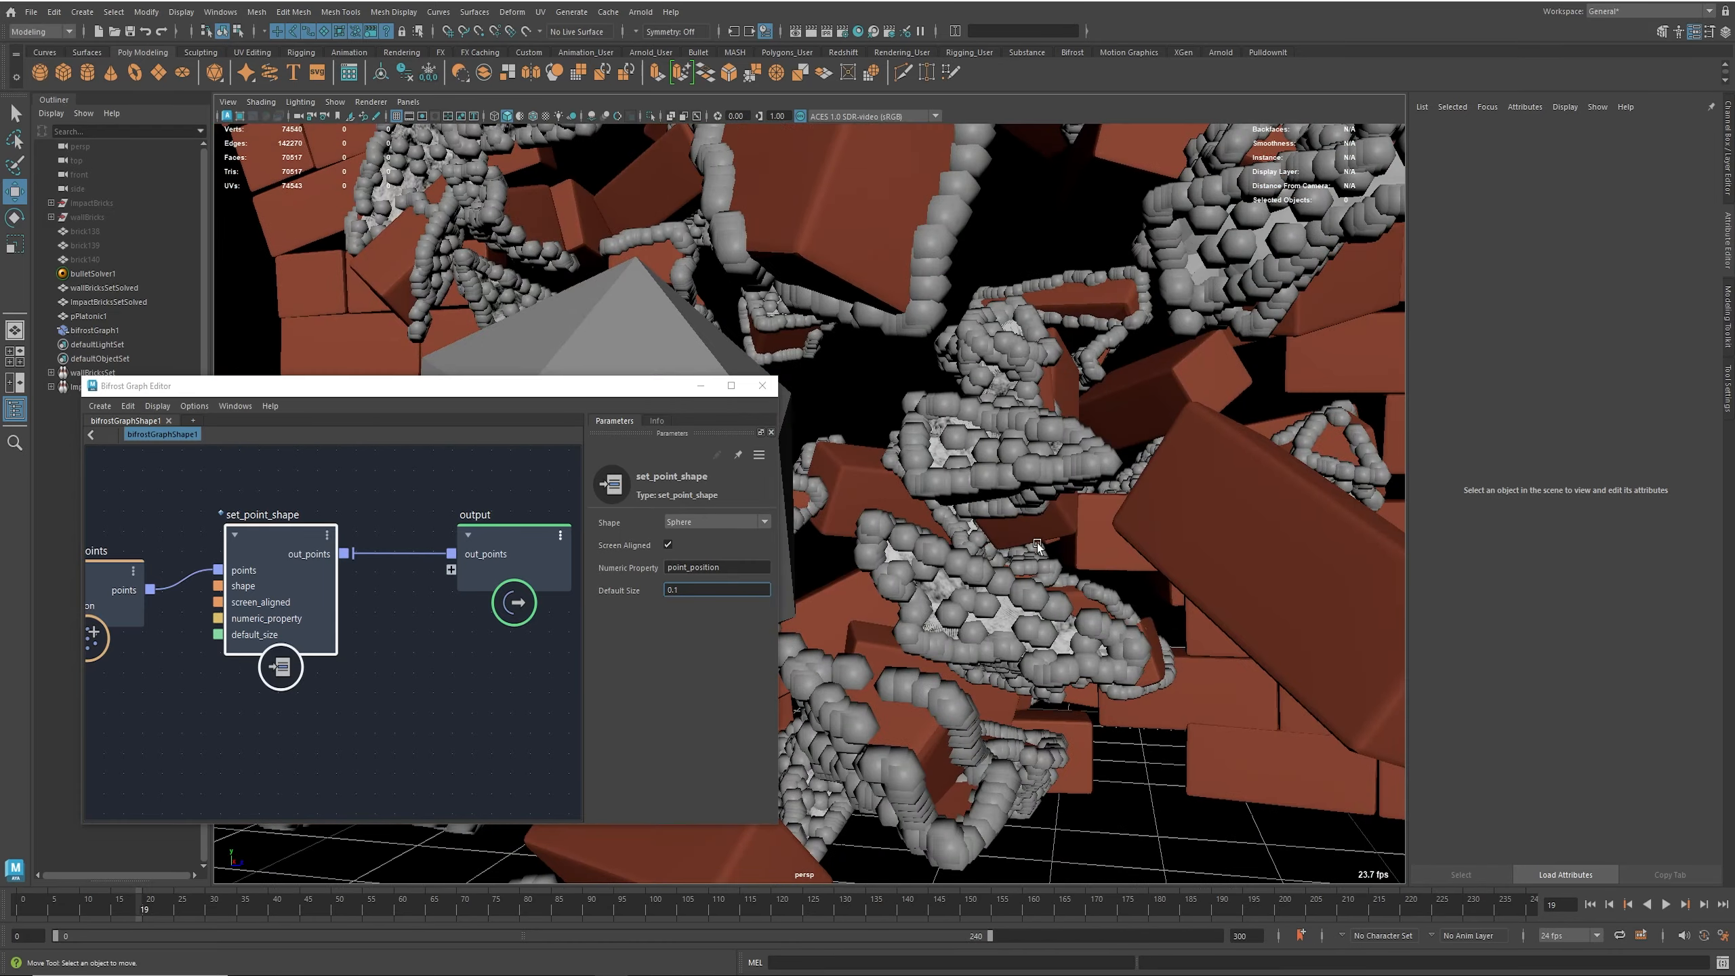
pyautogui.keyDown('alt'); pyautogui.moveTo(1052, 664); pyautogui.dragTo(1022, 567); pyautogui.keyUp('alt')
# Step: Set the set_point_shape node's default size to 0.05
pyautogui.moveTo(698, 585); pyautogui.dragTo(642, 578)
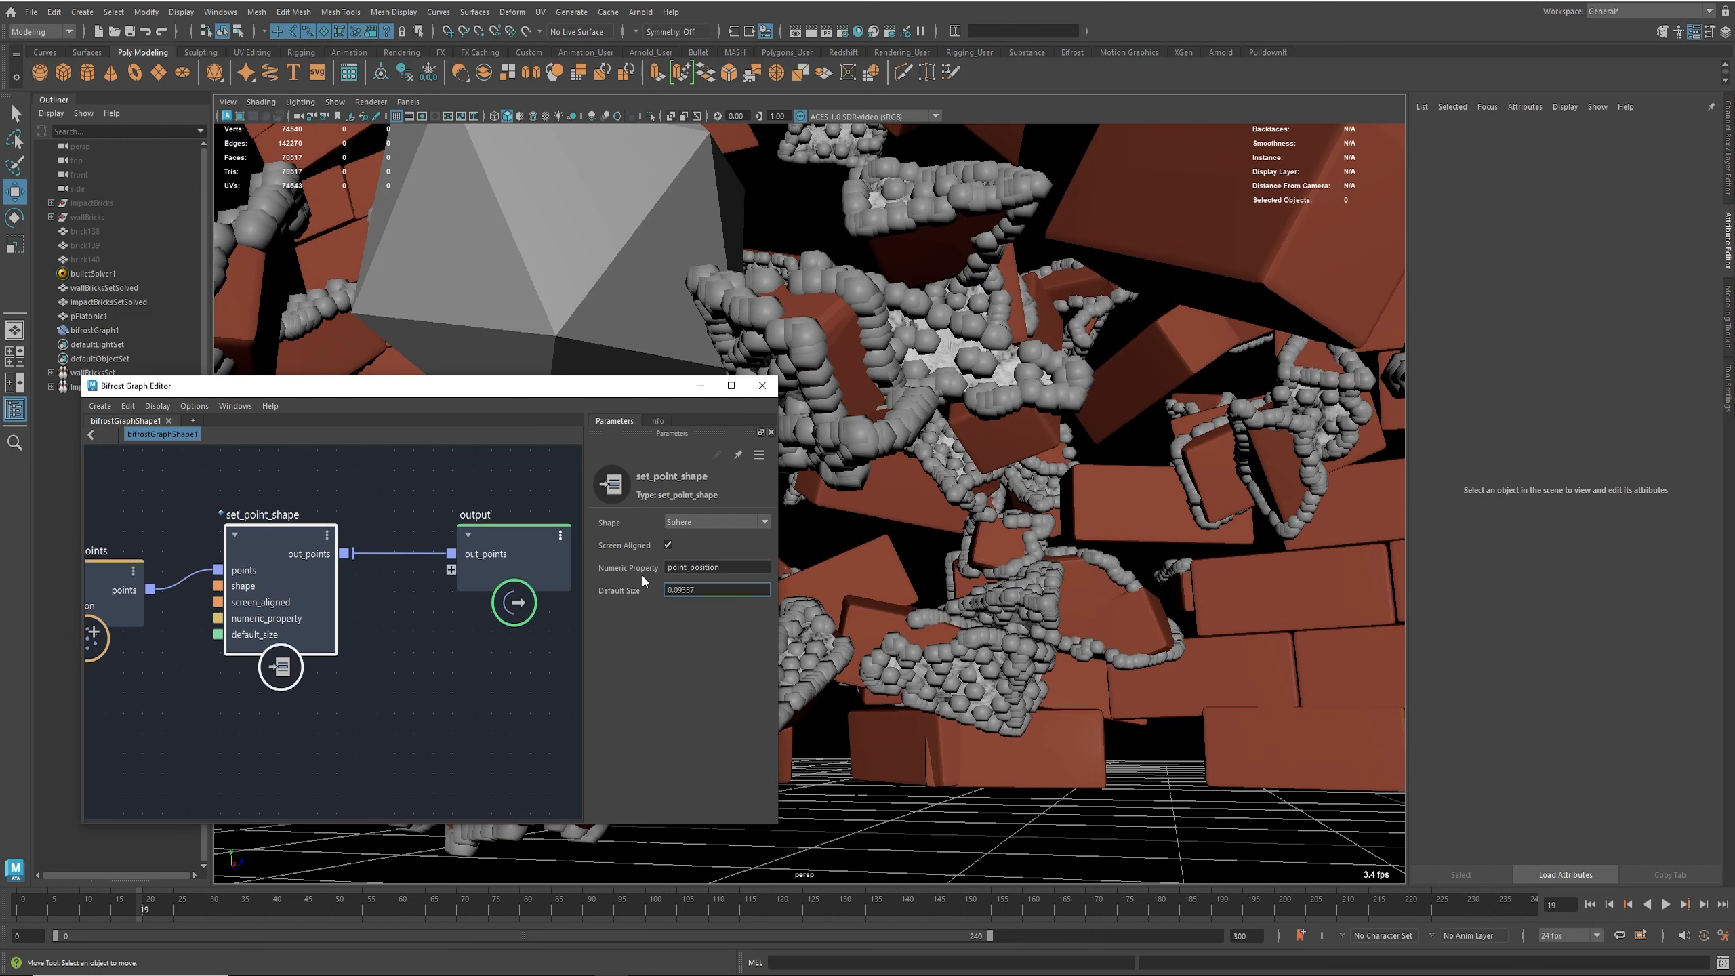
pyautogui.click(703, 590)
pyautogui.write('.05')
pyautogui.press('Return')
# Step: Overlay the wireframe on the shaded bricks to compare the point spheres with the mesh vertices
pyautogui.moveTo(1085, 504)
pyautogui.keyDown('alt'); pyautogui.mouseDown()
pyautogui.moveTo(1018, 519)
pyautogui.moveTo(1063, 507)
pyautogui.mouseUp(); pyautogui.keyUp('alt')
pyautogui.hotkey('alt', '5')
pyautogui.keyDown('alt'); pyautogui.moveTo(1082, 505); pyautogui.dragTo(1098, 530, button='middle'); pyautogui.keyUp('alt')
pyautogui.keyDown('alt'); pyautogui.moveTo(1099, 529); pyautogui.dragTo(1138, 566, button='right'); pyautogui.keyUp('alt')
pyautogui.keyDown('alt'); pyautogui.moveTo(1249, 475); pyautogui.dragTo(1216, 473, button='middle'); pyautogui.keyUp('alt')
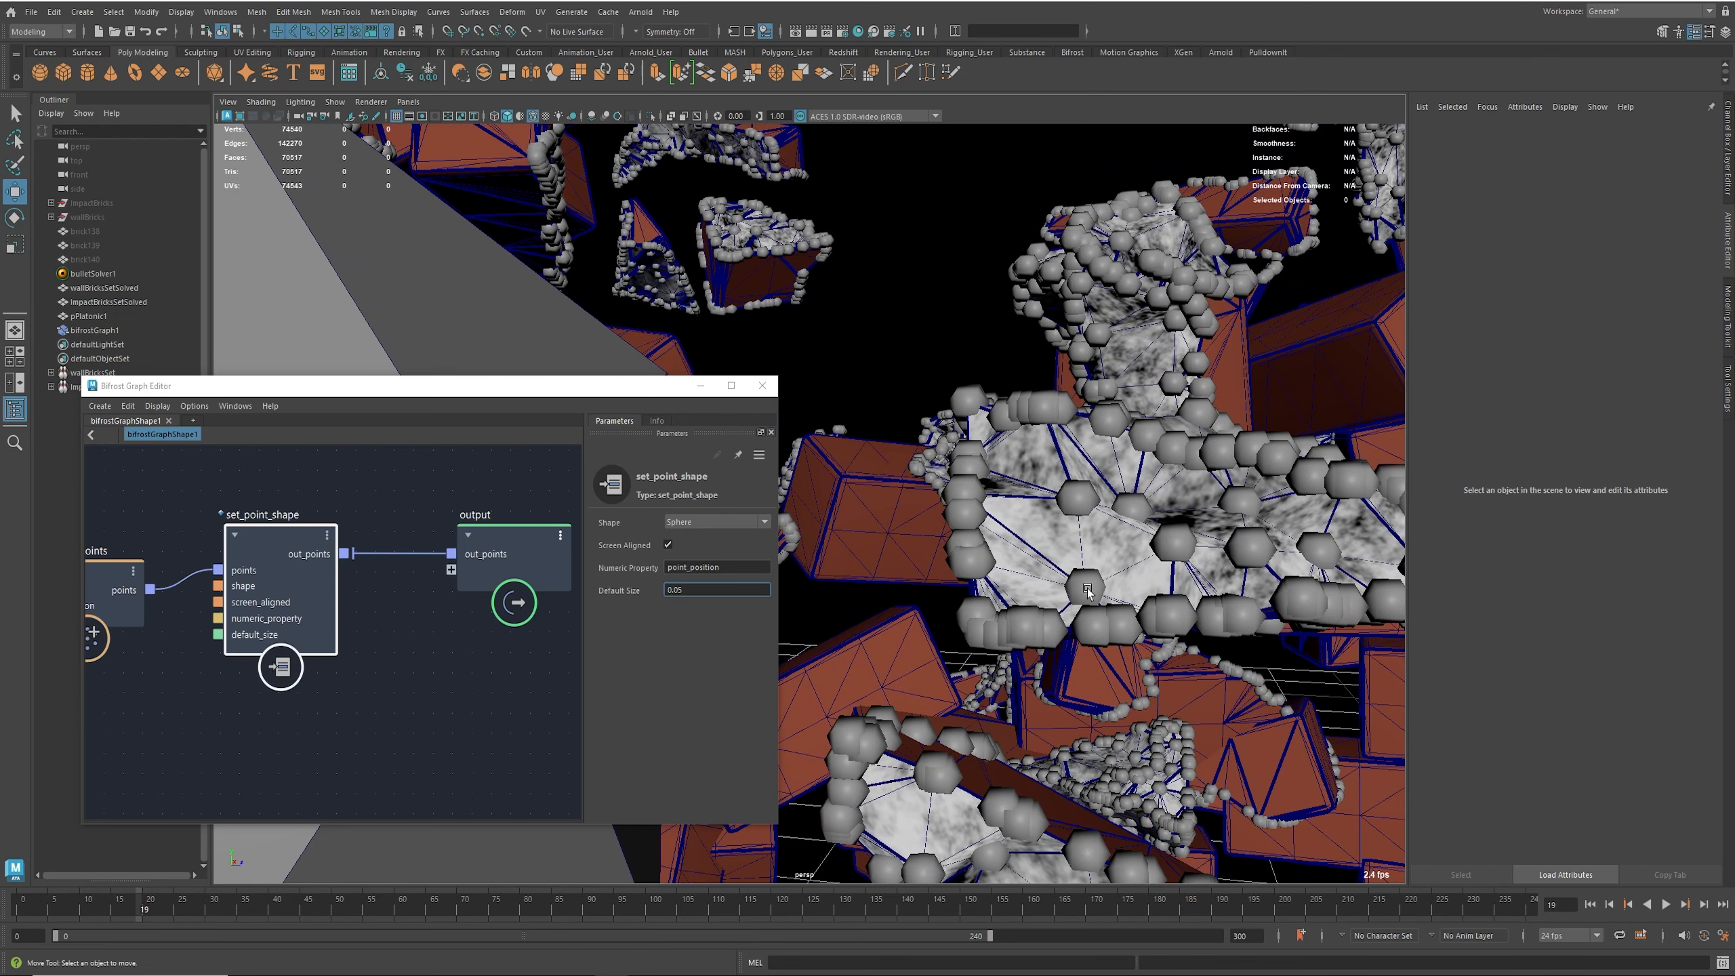
pyautogui.keyDown('alt'); pyautogui.moveTo(1177, 589); pyautogui.dragTo(1049, 561); pyautogui.keyUp('alt')
pyautogui.keyDown('alt'); pyautogui.moveTo(1049, 562); pyautogui.dragTo(1014, 637, button='right'); pyautogui.keyUp('alt')
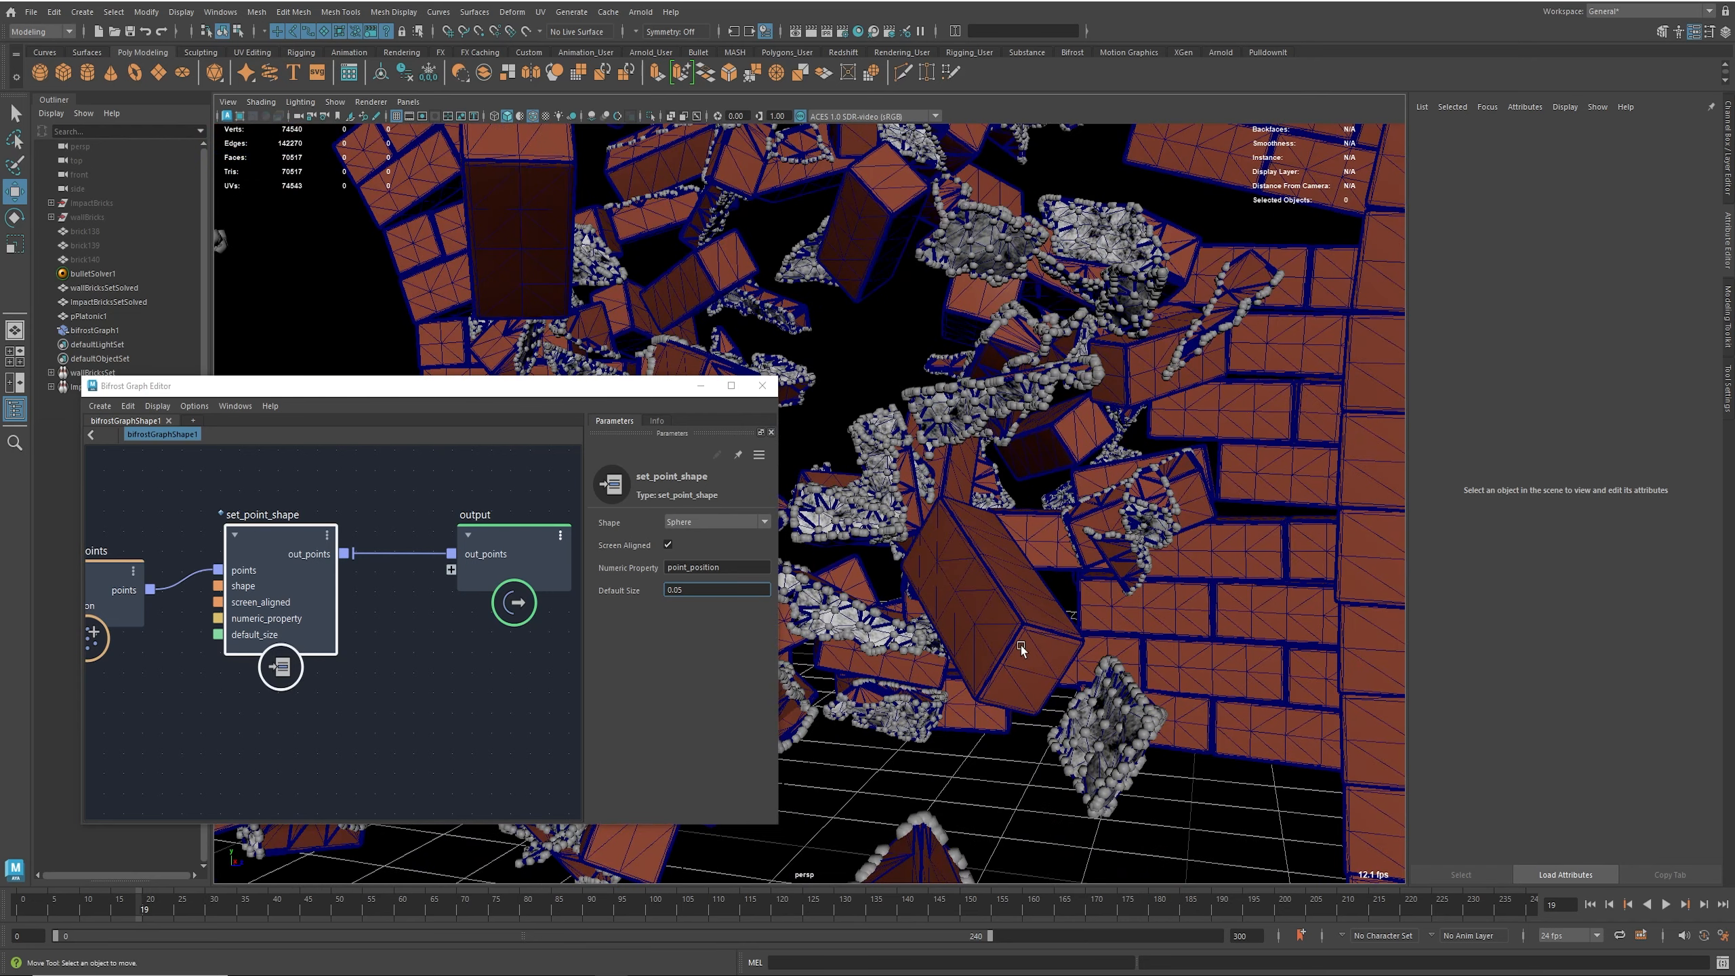
# Step: Examine how the point spheres are distributed over the broken brick faces around the impact area
pyautogui.keyDown('alt'); pyautogui.moveTo(1032, 643); pyautogui.dragTo(955, 586); pyautogui.keyUp('alt')
pyautogui.keyDown('alt'); pyautogui.moveTo(955, 585); pyautogui.dragTo(1169, 646, button='right'); pyautogui.keyUp('alt')
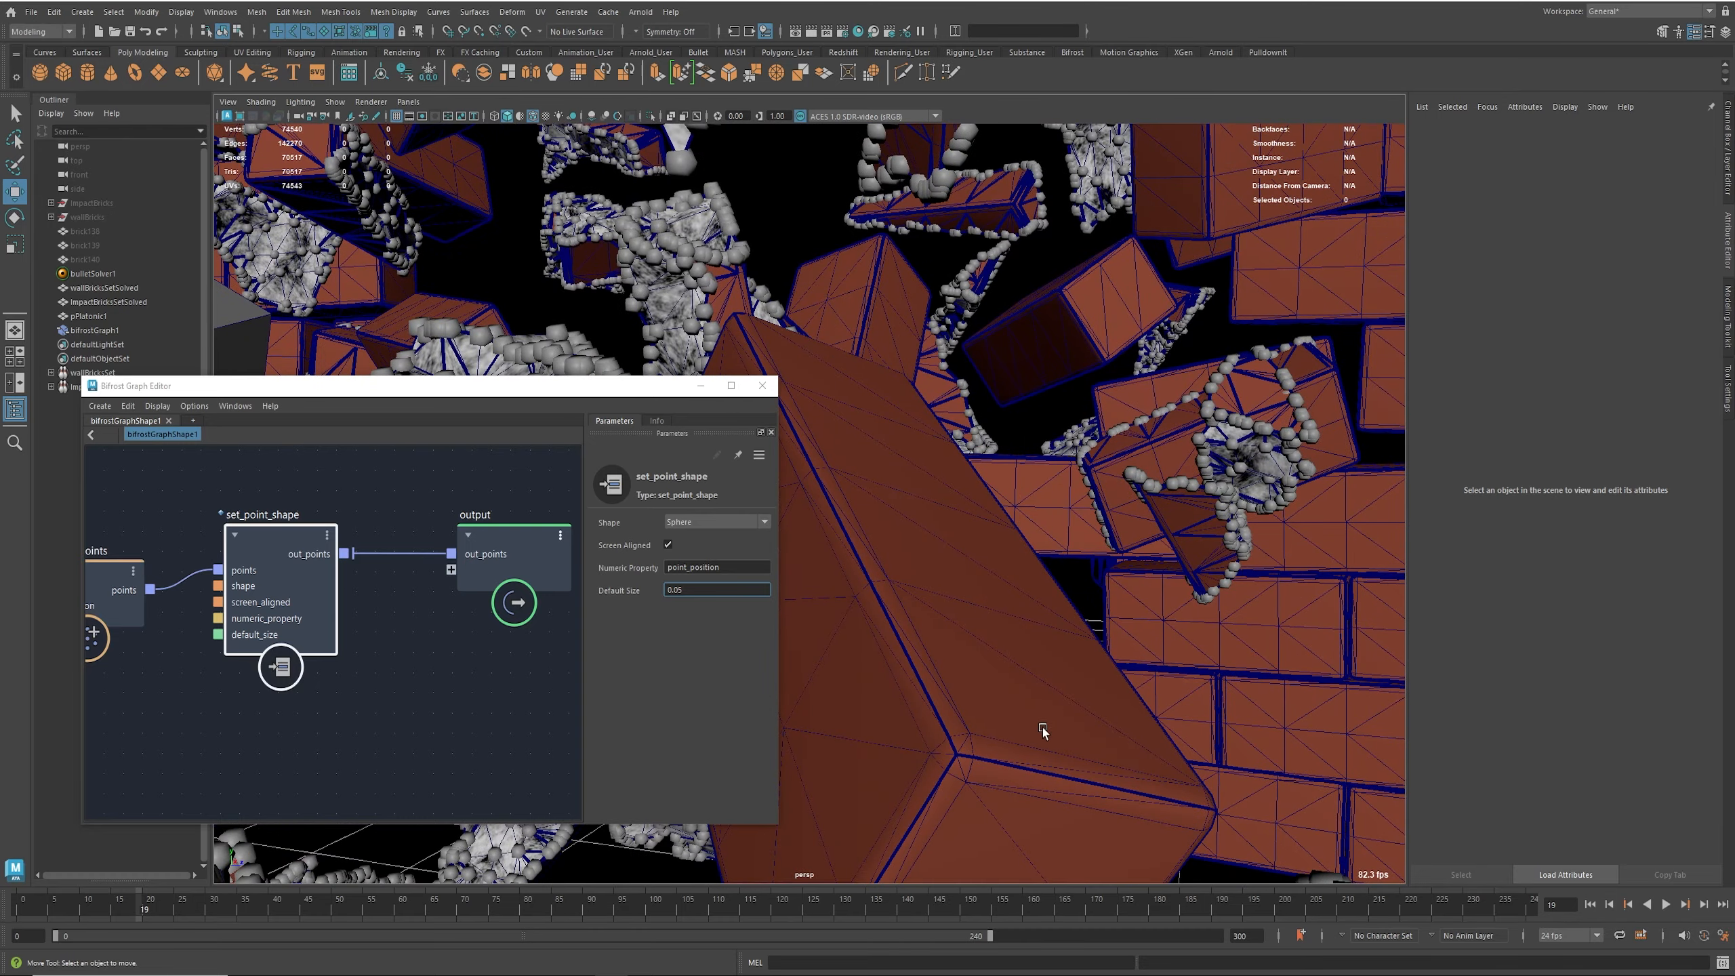
pyautogui.keyDown('alt'); pyautogui.moveTo(1049, 726); pyautogui.dragTo(999, 713, button='right'); pyautogui.keyUp('alt')
pyautogui.keyDown('alt'); pyautogui.moveTo(1000, 713); pyautogui.dragTo(1141, 659); pyautogui.keyUp('alt')
pyautogui.keyDown('alt'); pyautogui.moveTo(1142, 659); pyautogui.dragTo(915, 599, button='right'); pyautogui.keyUp('alt')
pyautogui.keyDown('alt'); pyautogui.moveTo(1086, 650); pyautogui.dragTo(1146, 690); pyautogui.keyUp('alt')
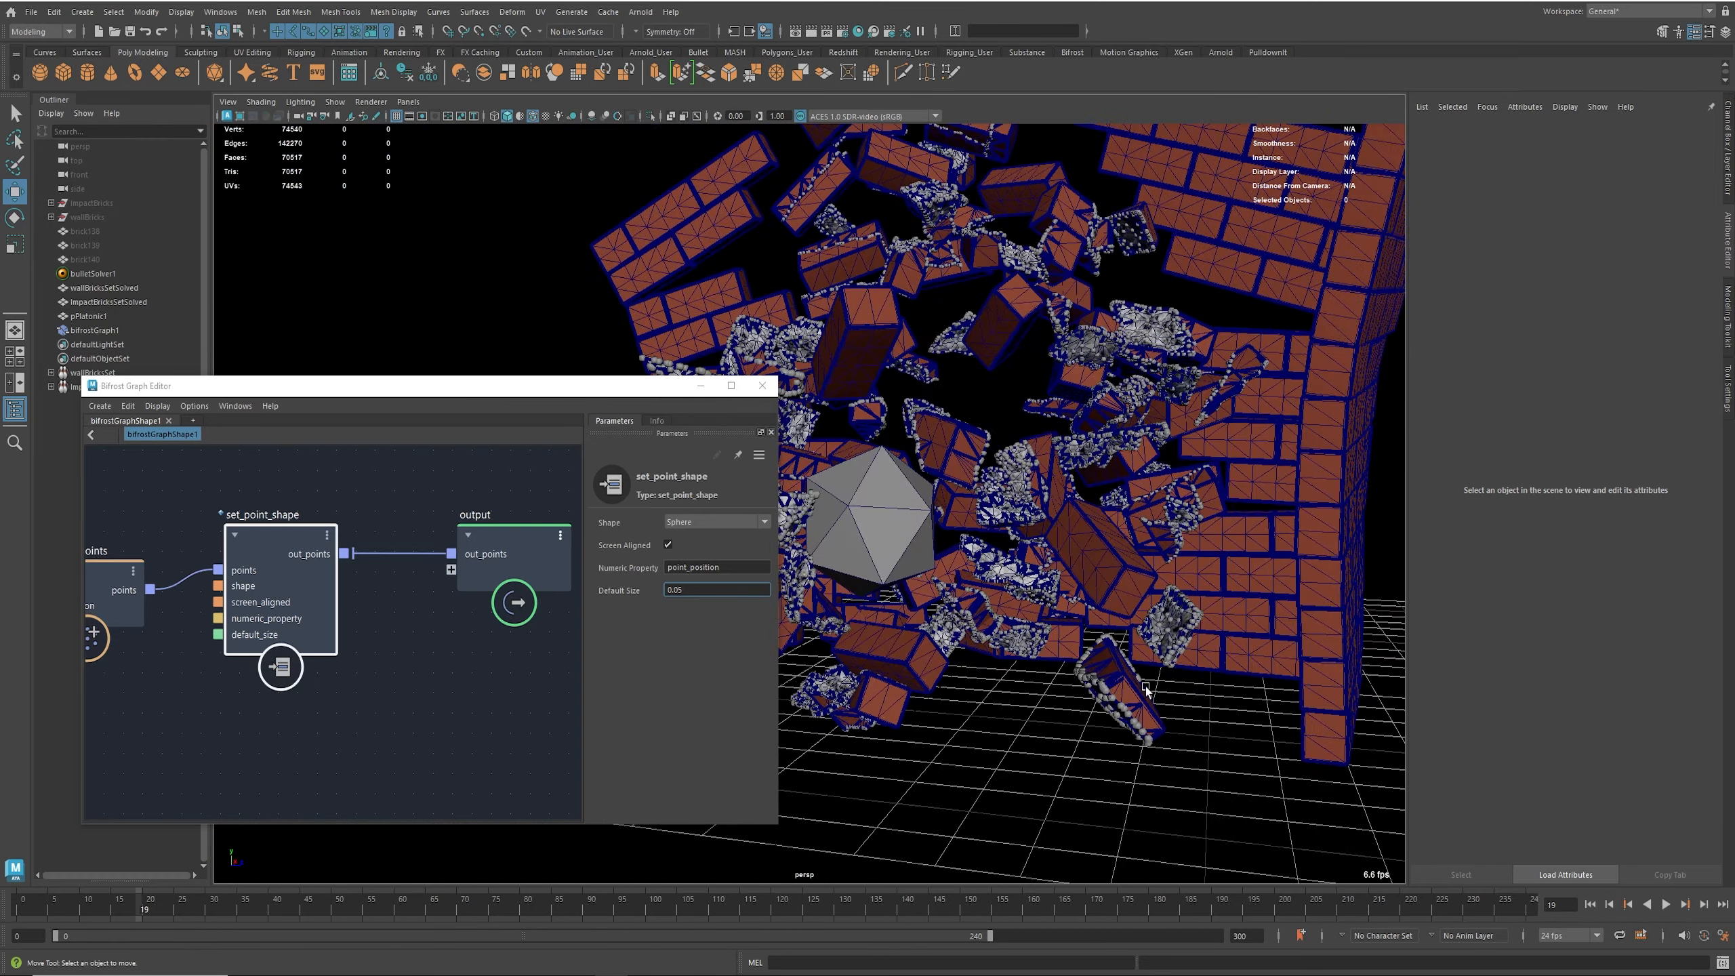
pyautogui.keyDown('alt'); pyautogui.moveTo(1146, 690); pyautogui.dragTo(1100, 666, button='right'); pyautogui.keyUp('alt')
pyautogui.keyDown('alt'); pyautogui.moveTo(1100, 666); pyautogui.dragTo(1005, 645); pyautogui.keyUp('alt')
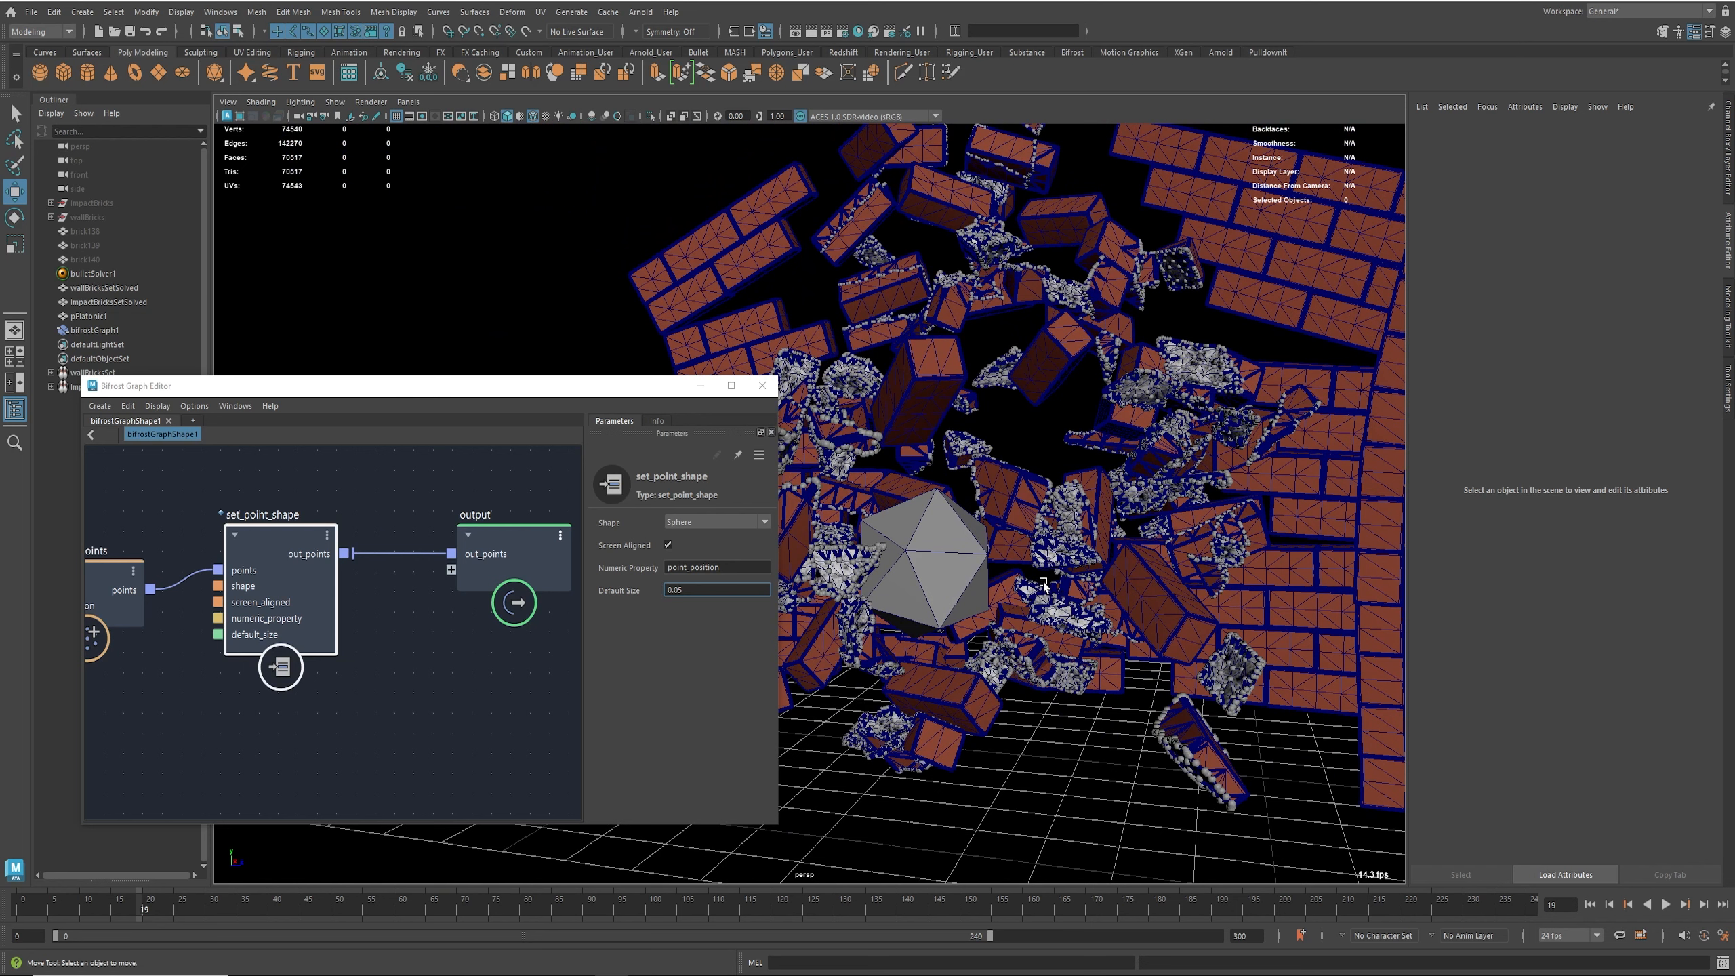
pyautogui.keyDown('alt'); pyautogui.moveTo(1068, 549); pyautogui.dragTo(1109, 543); pyautogui.keyUp('alt')
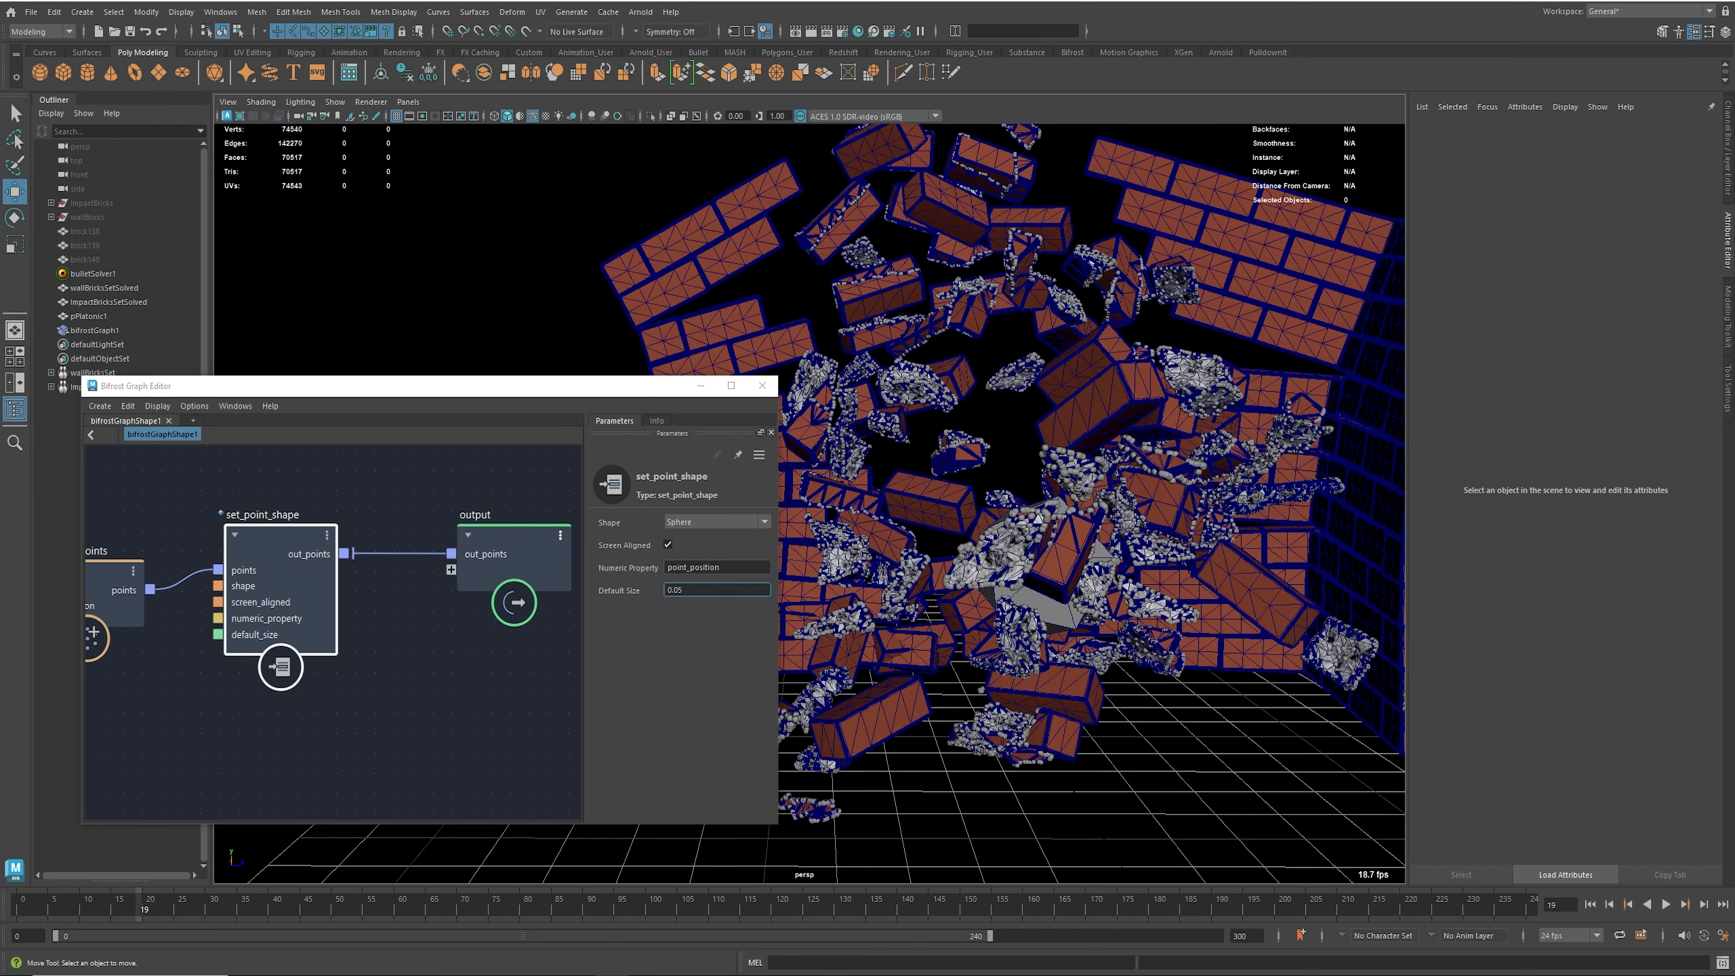
# Step: Switch to the browser and review the Bifrost Forum thread "How to emit smoke from selected points using Bisfrost?"
pyautogui.moveTo(545, 973); pyautogui.dragTo(207, 244)
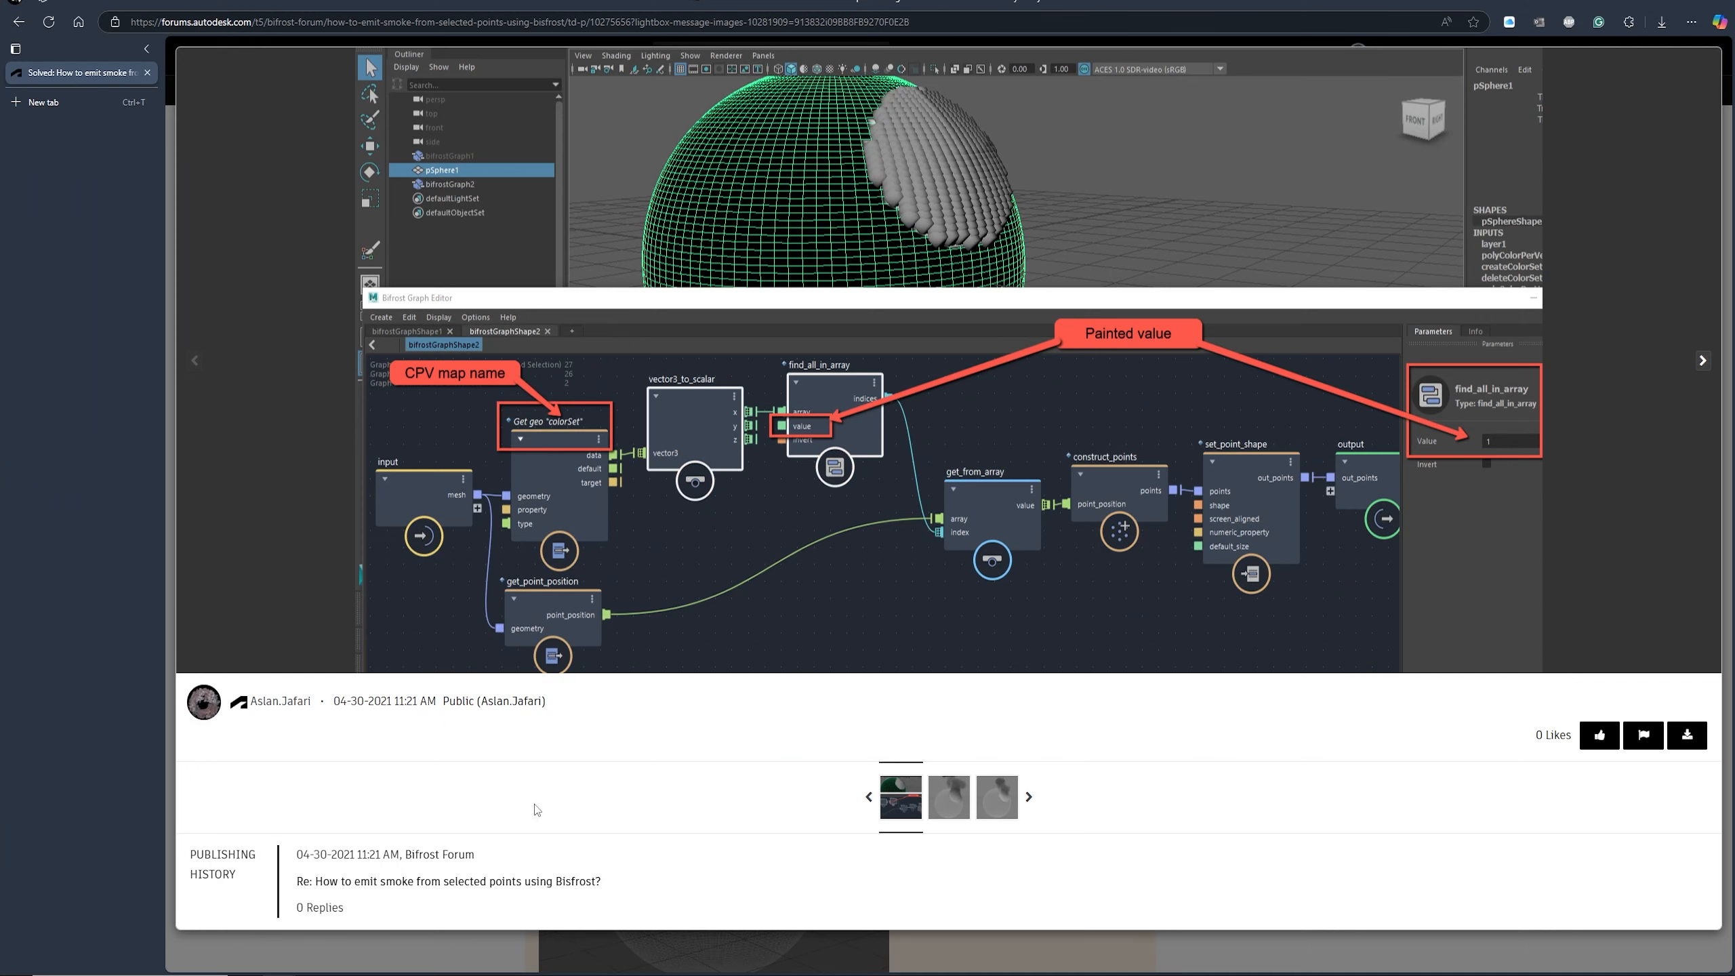
pyautogui.click(1704, 71)
pyautogui.scroll(15, 756, 452)
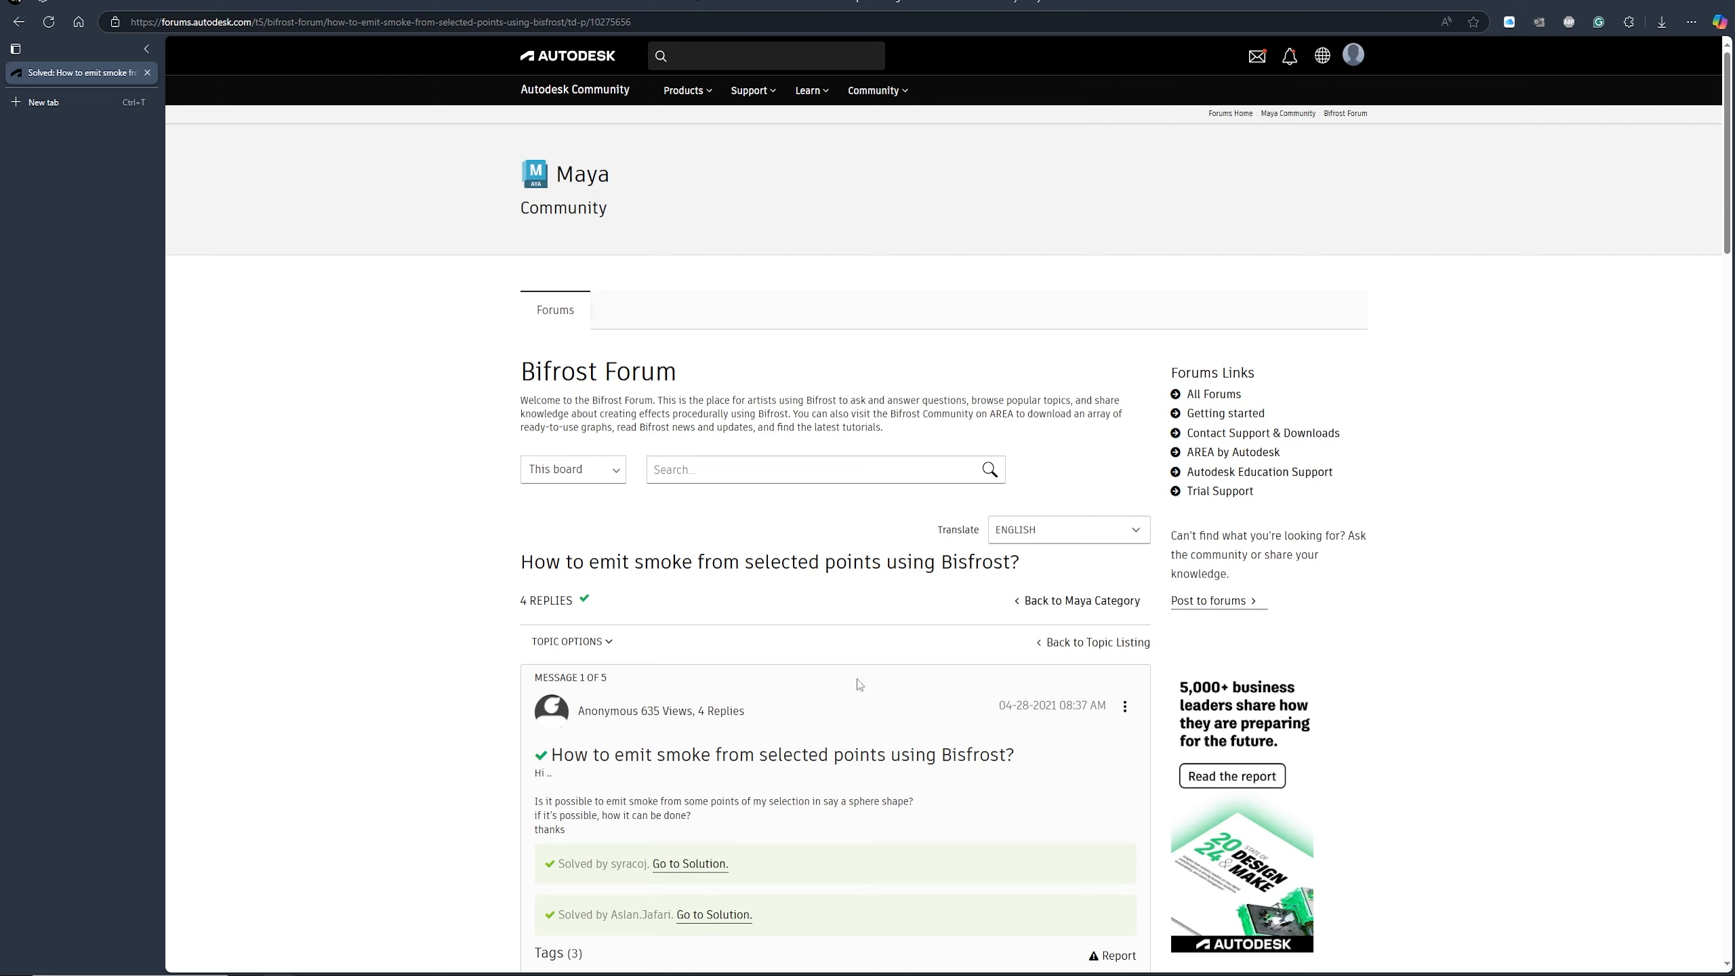
pyautogui.scroll(-3, 864, 680)
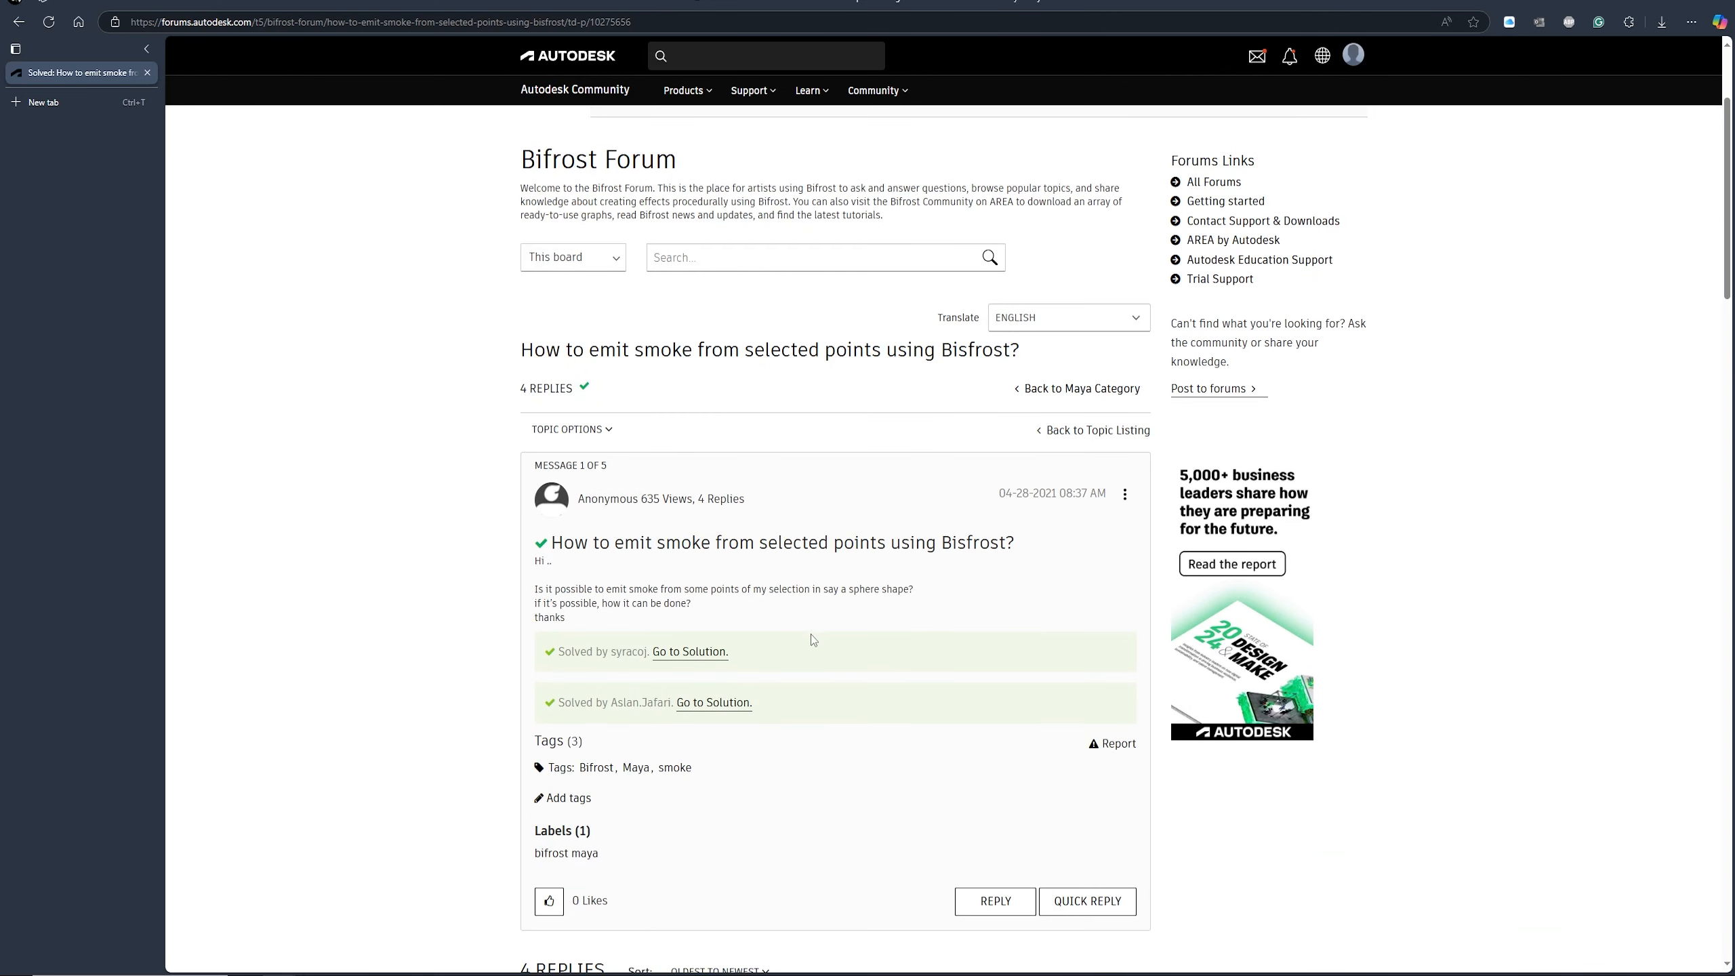
pyautogui.scroll(-15, 821, 627)
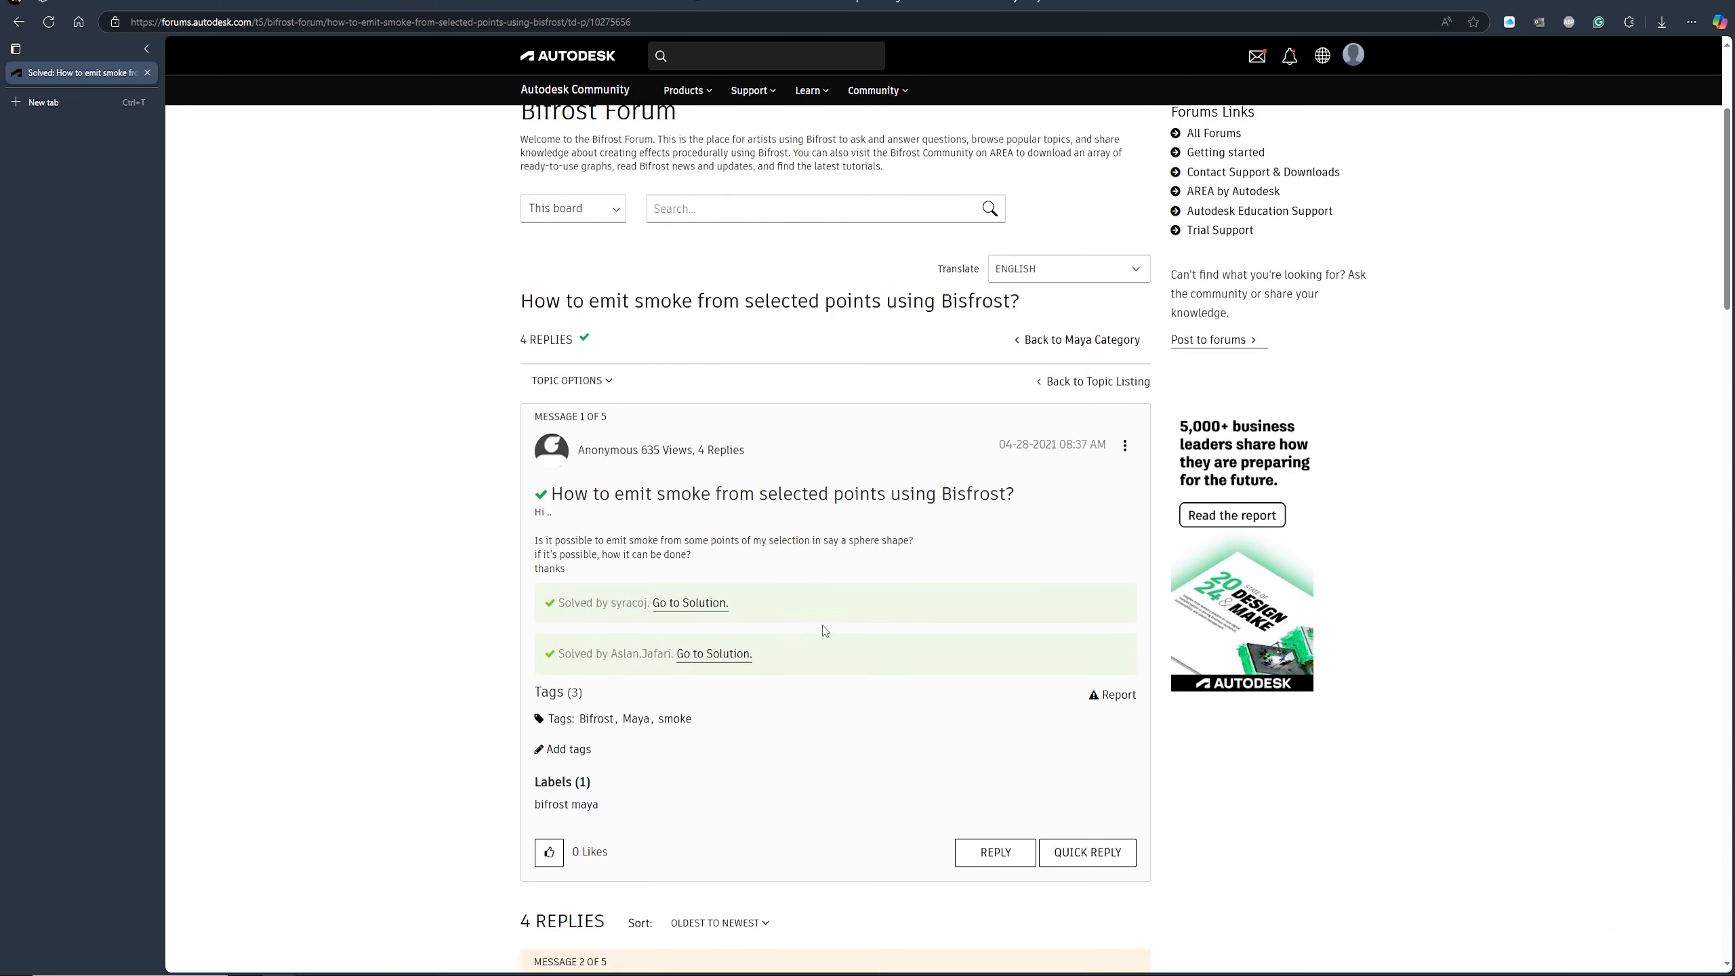
pyautogui.click(887, 485)
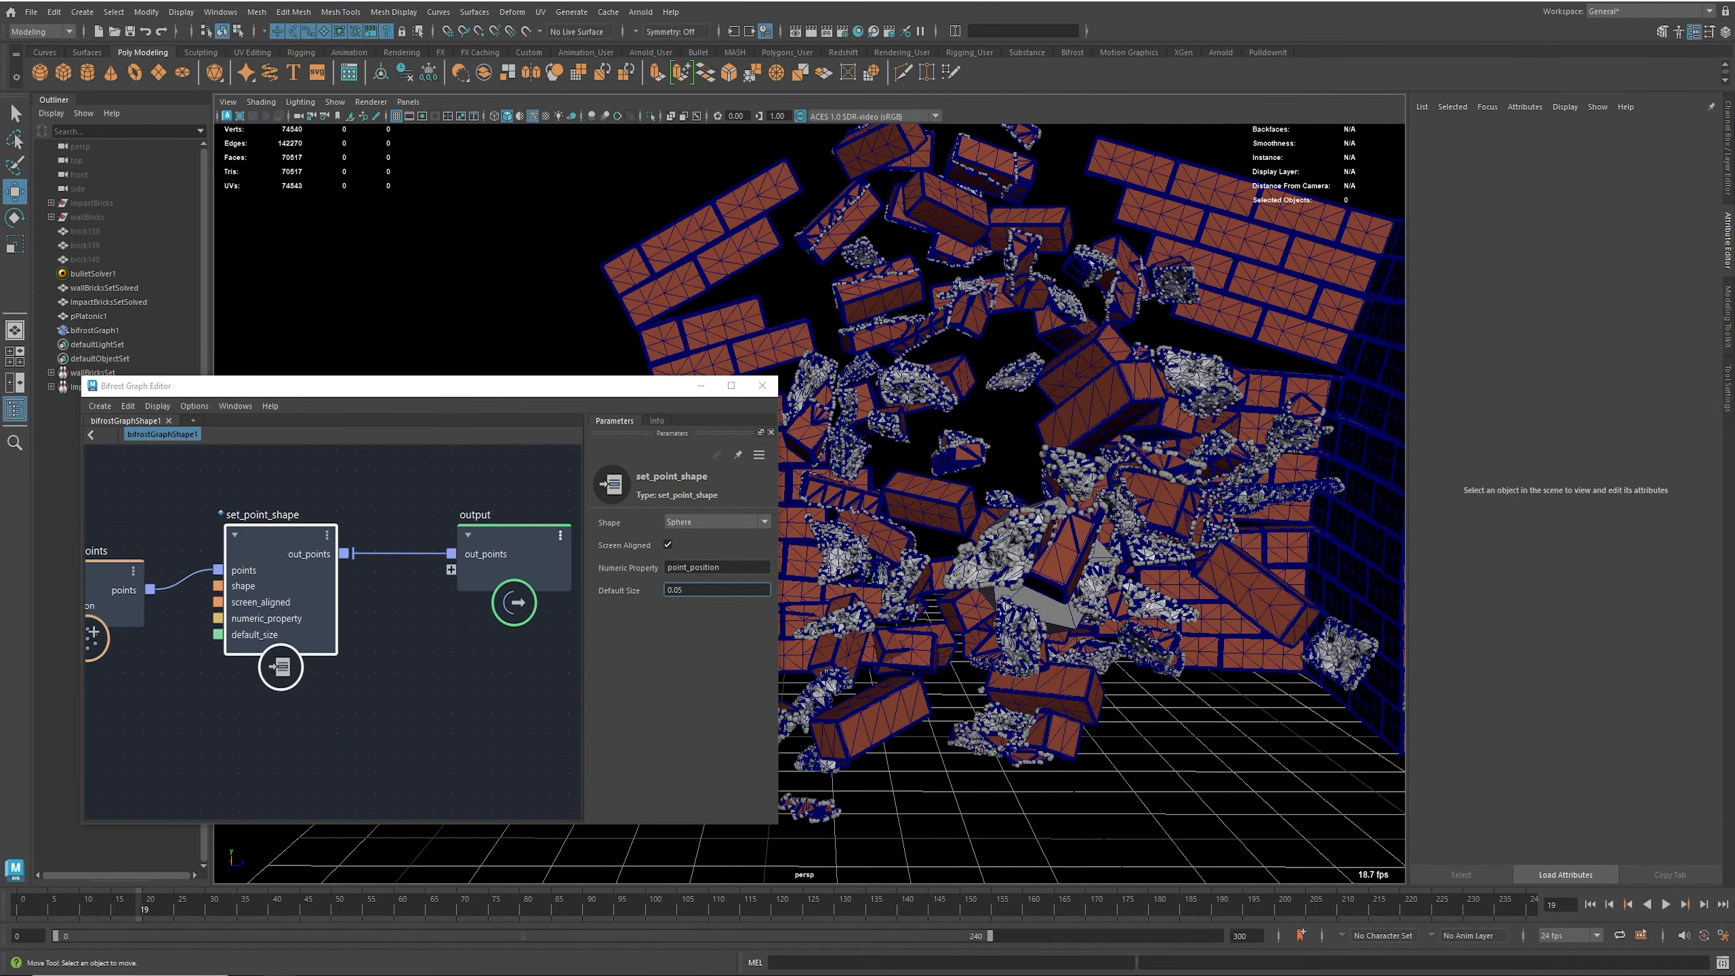
# Step: Return to Maya and examine the points on the scattered debris and the wall from several angles
pyautogui.keyDown('alt'); pyautogui.moveTo(1212, 531); pyautogui.dragTo(1248, 519); pyautogui.keyUp('alt')
pyautogui.keyDown('alt'); pyautogui.moveTo(1249, 520); pyautogui.dragTo(1396, 538, button='right'); pyautogui.keyUp('alt')
pyautogui.keyDown('alt'); pyautogui.moveTo(1396, 538); pyautogui.dragTo(1100, 330); pyautogui.keyUp('alt')
pyautogui.keyDown('alt'); pyautogui.moveTo(1087, 443); pyautogui.dragTo(1187, 449); pyautogui.keyUp('alt')
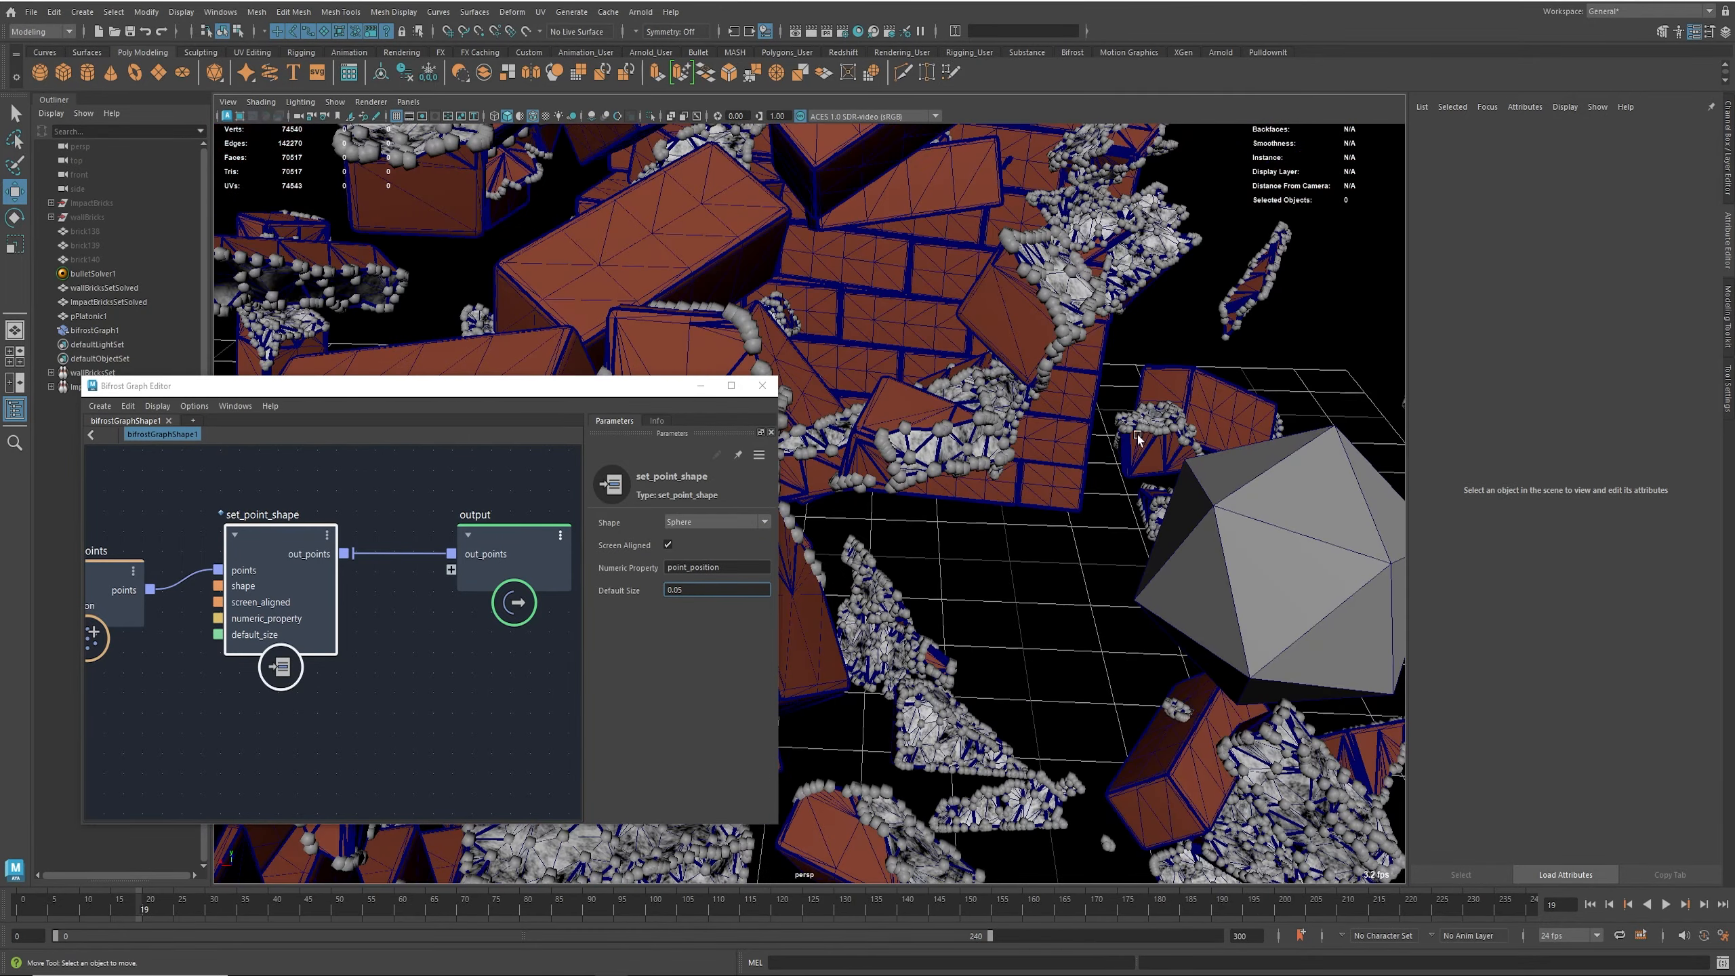
pyautogui.keyDown('alt'); pyautogui.moveTo(1108, 472); pyautogui.dragTo(912, 484, button='right'); pyautogui.keyUp('alt')
pyautogui.keyDown('alt'); pyautogui.moveTo(912, 482); pyautogui.dragTo(1006, 478); pyautogui.keyUp('alt')
pyautogui.scroll(-2, 1005, 479)
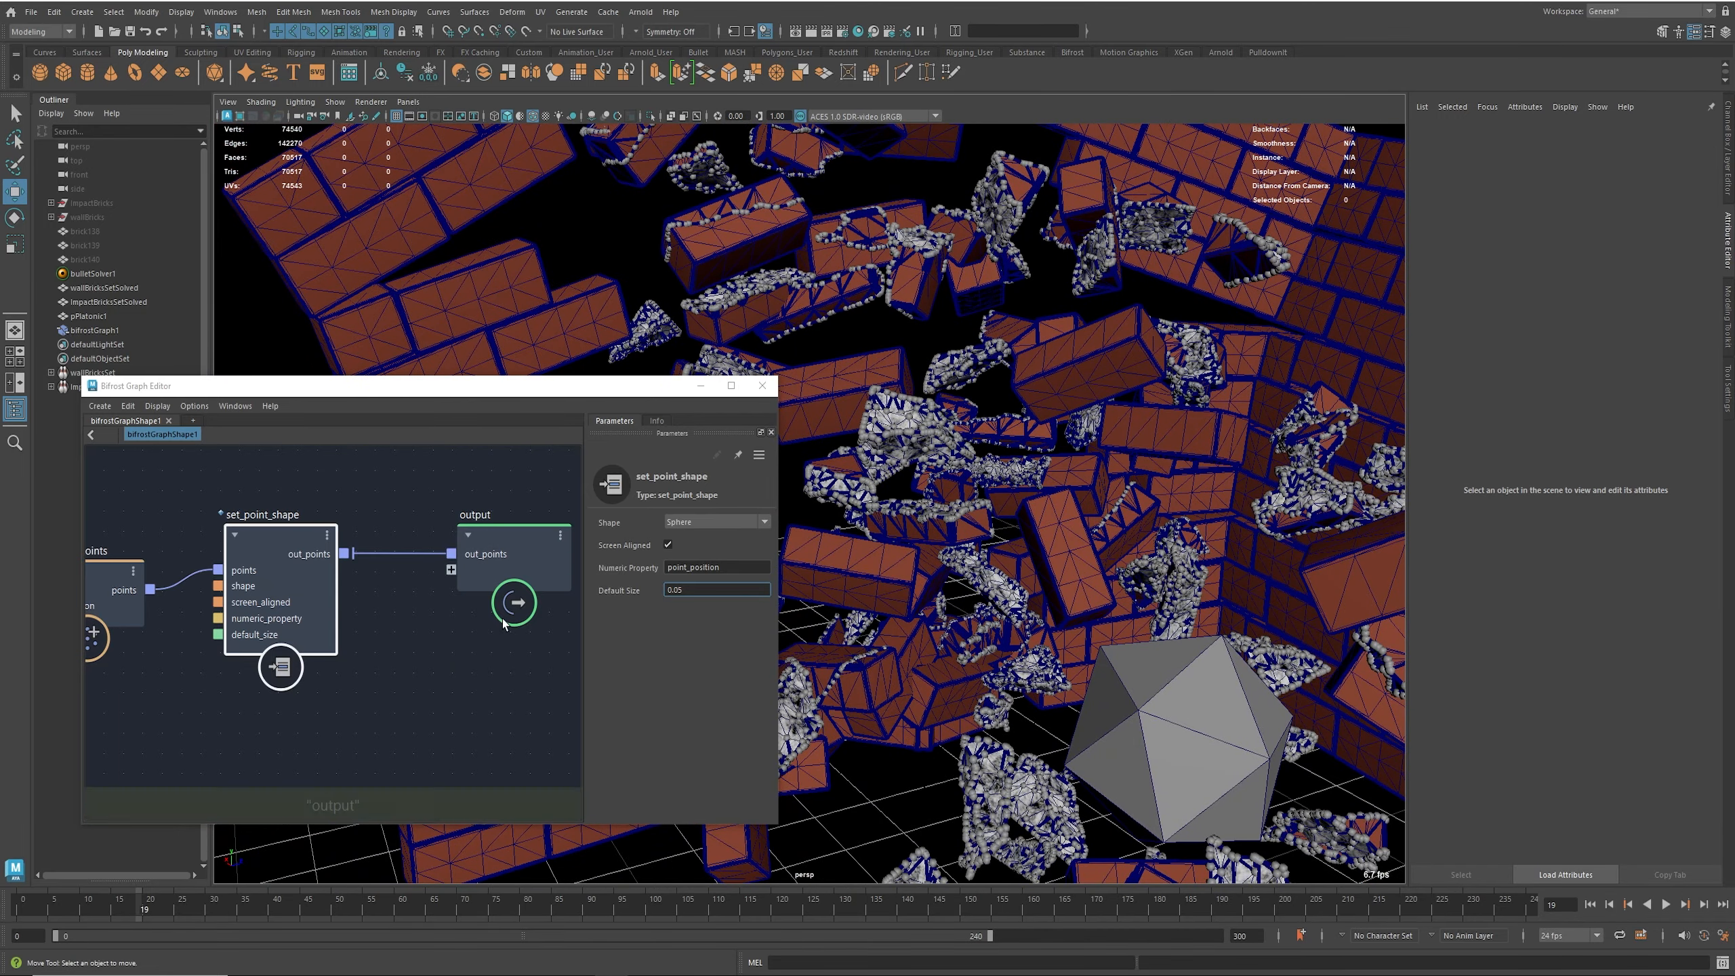
pyautogui.keyDown('alt'); pyautogui.moveTo(1160, 579); pyautogui.dragTo(1359, 557, button='middle'); pyautogui.keyUp('alt')
pyautogui.keyDown('alt'); pyautogui.moveTo(1360, 557); pyautogui.dragTo(1133, 508, button='right'); pyautogui.keyUp('alt')
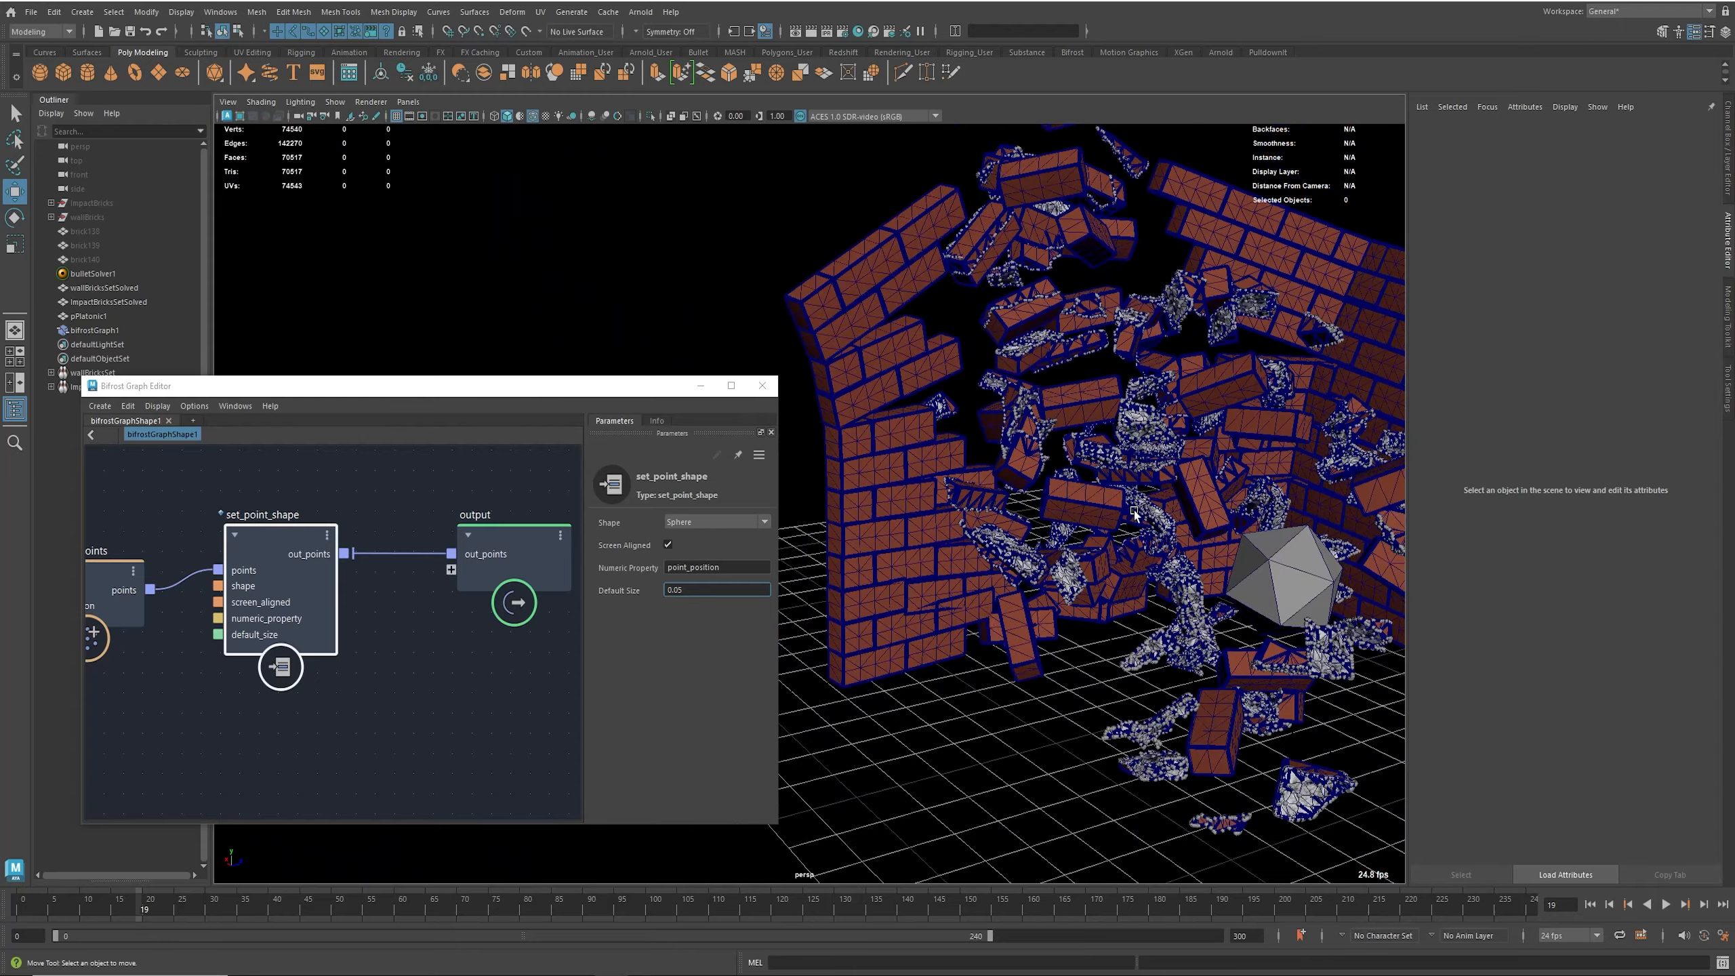
pyautogui.keyDown('alt'); pyautogui.moveTo(1192, 544); pyautogui.dragTo(1075, 418); pyautogui.keyUp('alt')
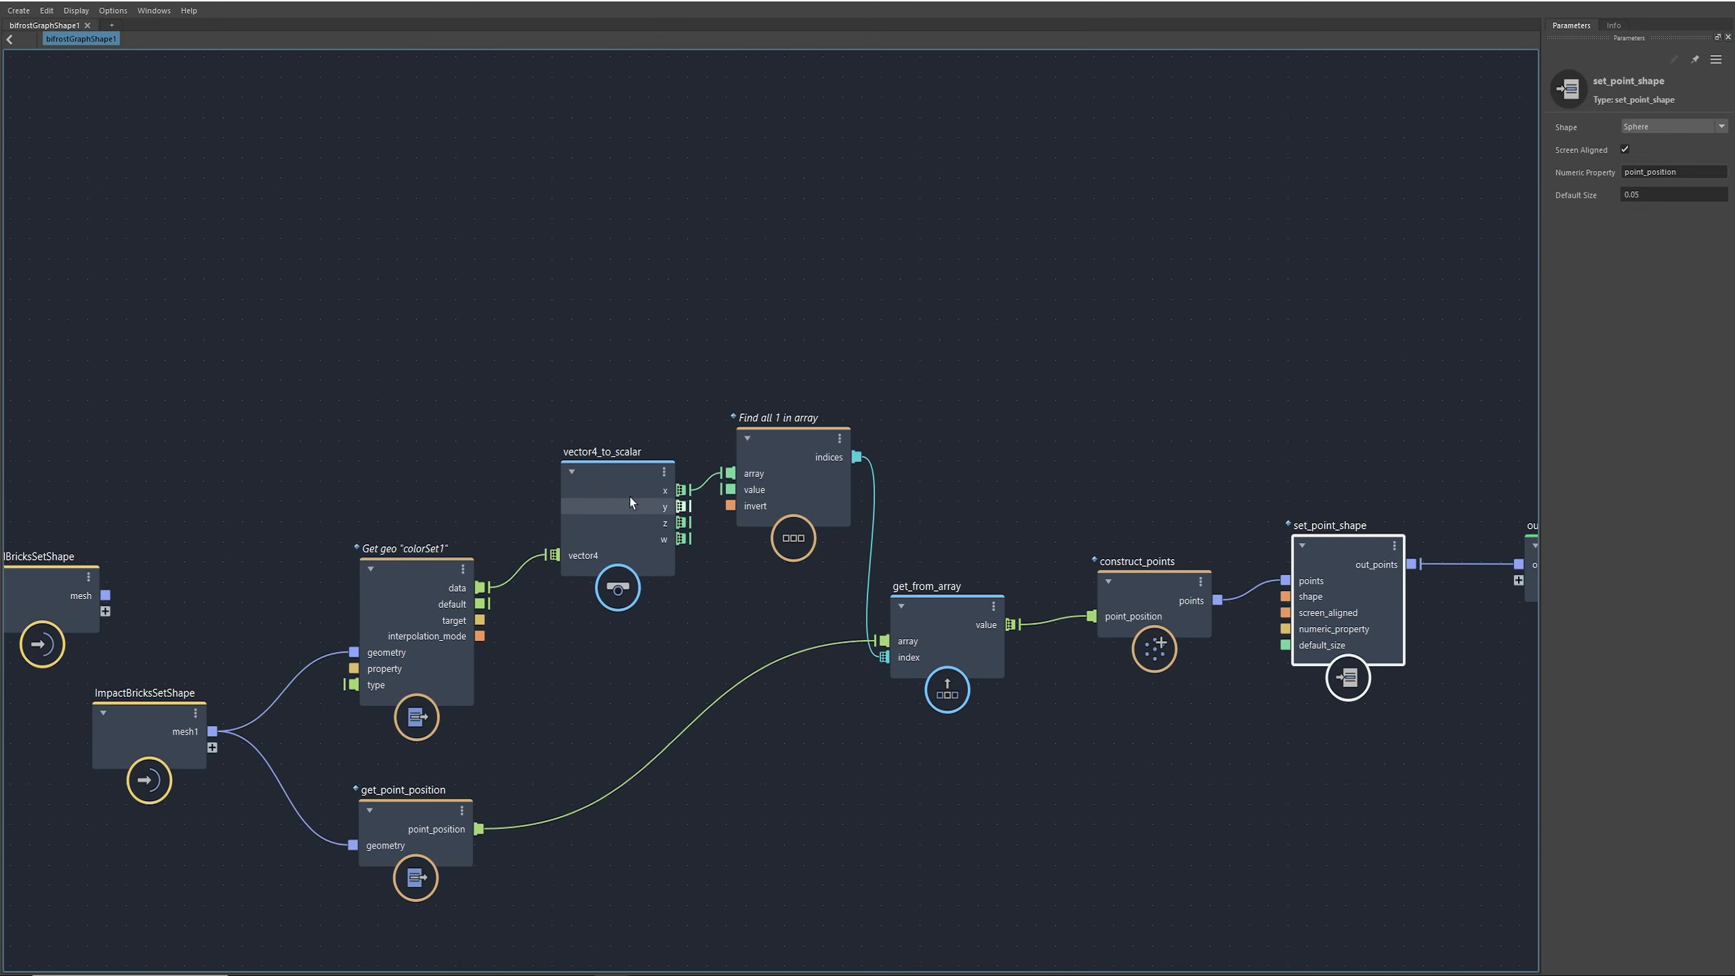
# Step: Review the find_all_in_array node and its connections, and move the output node well away from set_point_shape
pyautogui.click(805, 435)
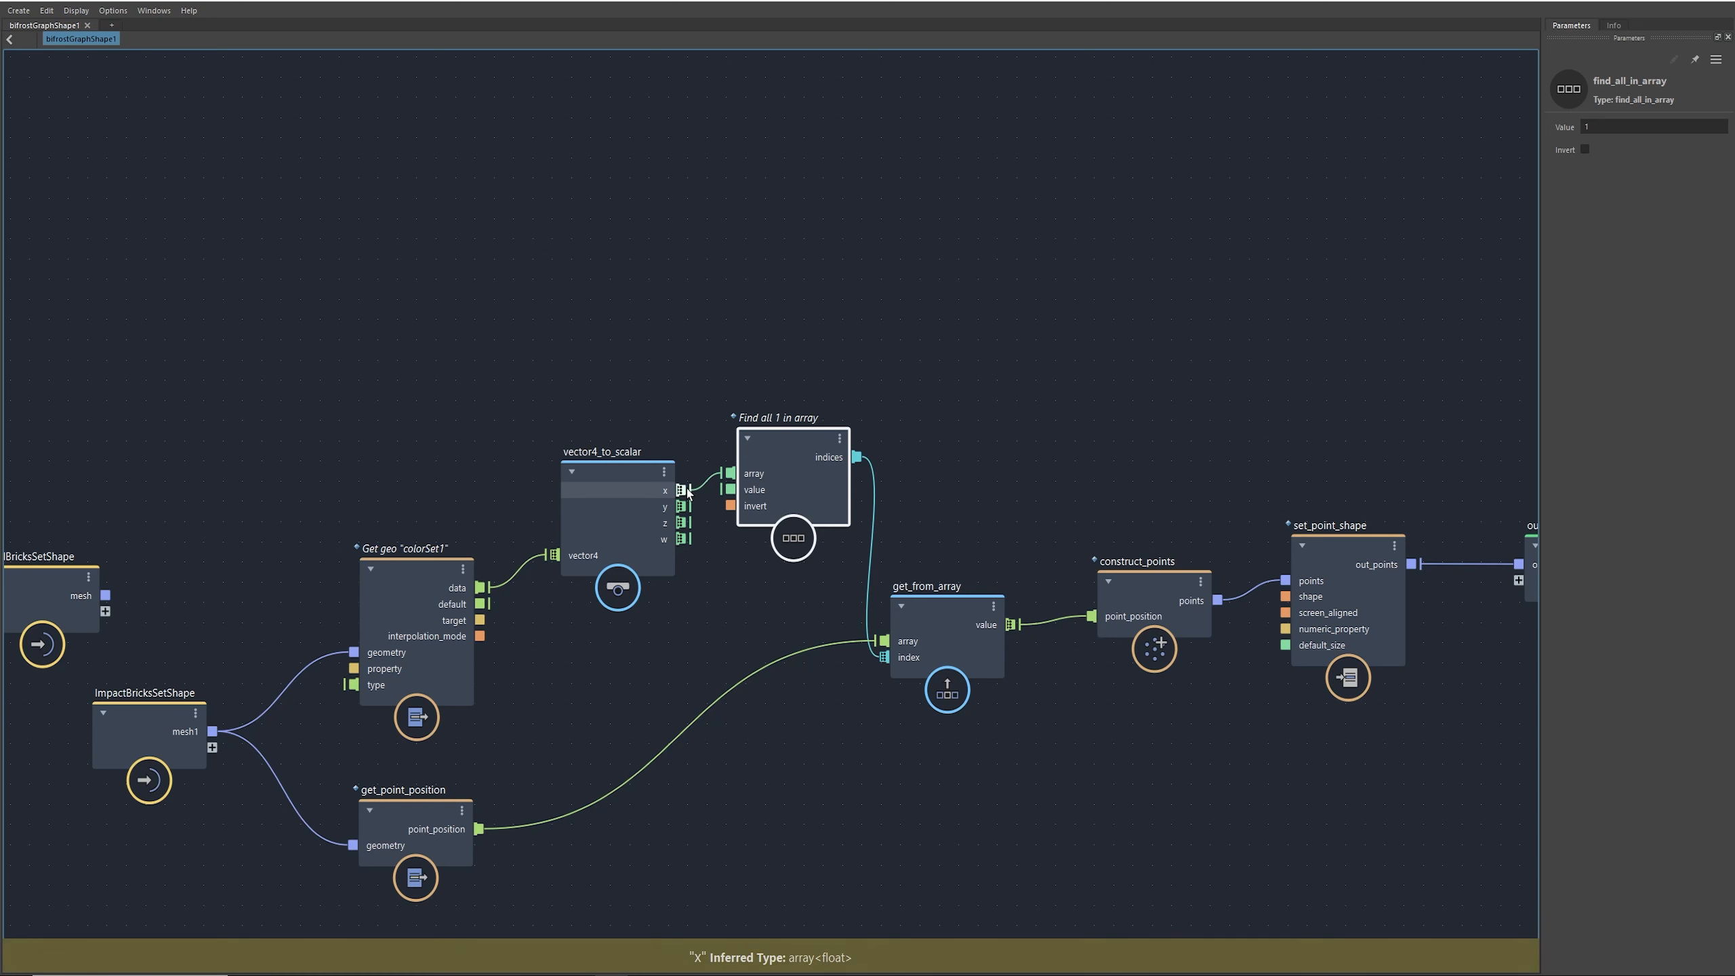
pyautogui.keyDown('alt'); pyautogui.moveTo(1260, 670); pyautogui.dragTo(999, 619, button='middle'); pyautogui.keyUp('alt')
pyautogui.keyDown('alt'); pyautogui.moveTo(1307, 649); pyautogui.dragTo(1092, 629, button='middle'); pyautogui.keyUp('alt')
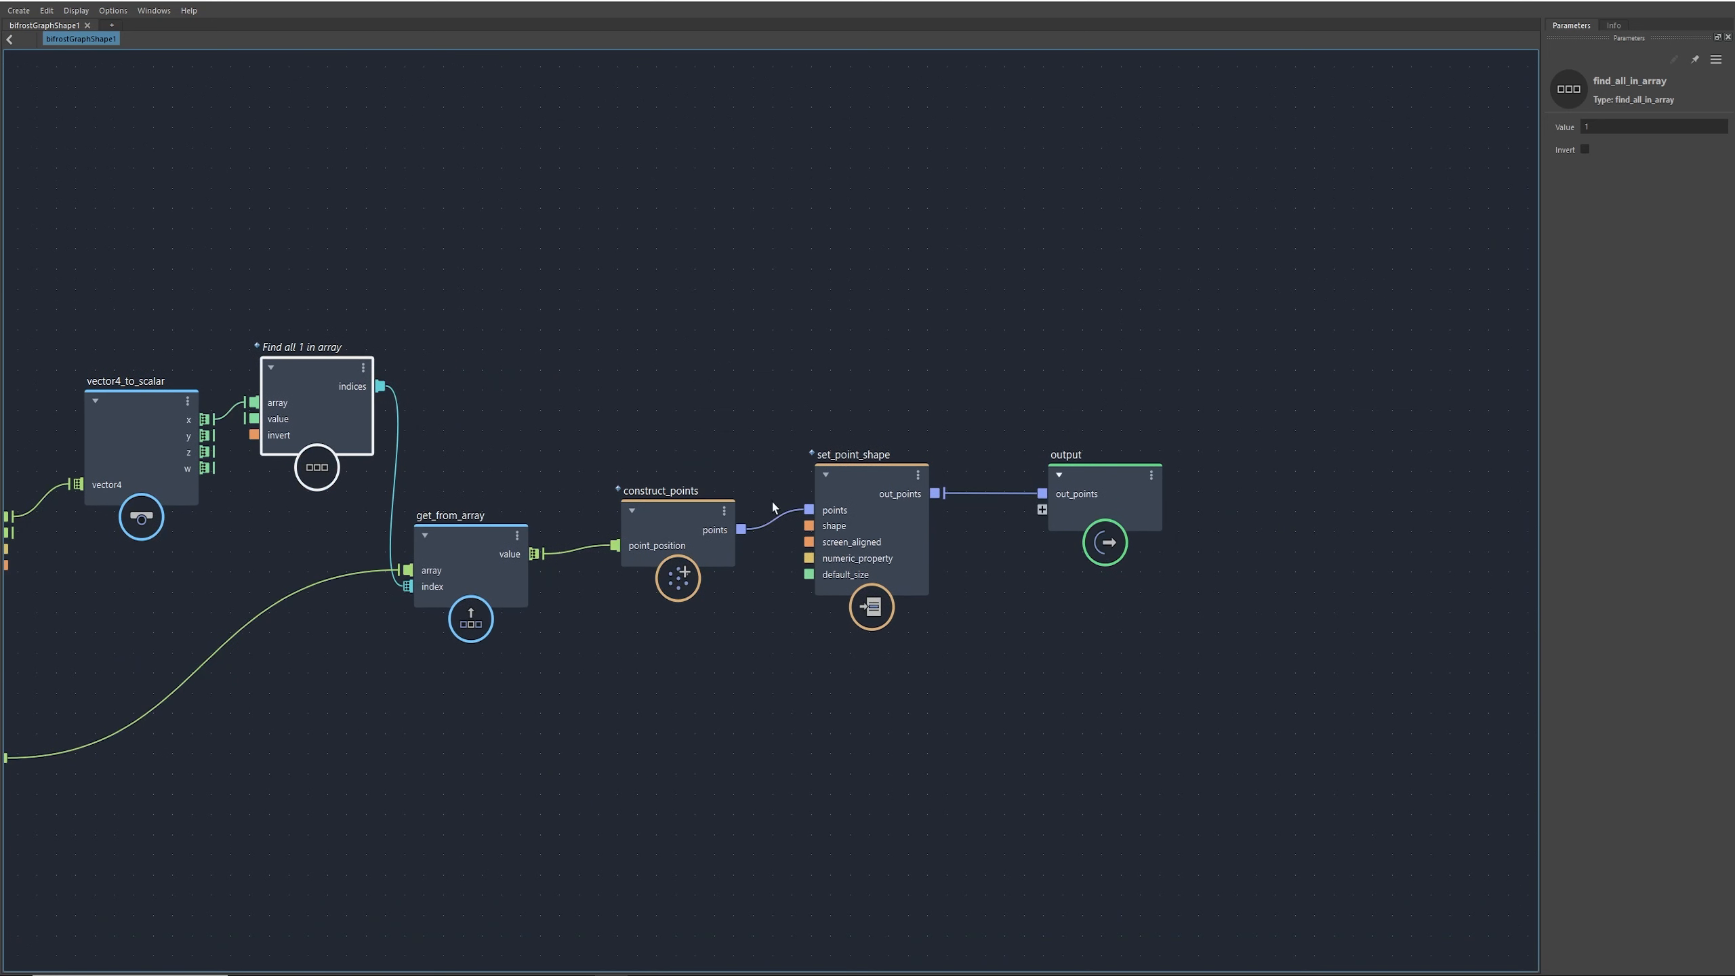
pyautogui.keyDown('alt'); pyautogui.moveTo(688, 475); pyautogui.dragTo(1074, 451, button='middle'); pyautogui.keyUp('alt')
pyautogui.keyDown('alt'); pyautogui.moveTo(1073, 451); pyautogui.dragTo(885, 431, button='right'); pyautogui.keyUp('alt')
pyautogui.moveTo(1013, 436); pyautogui.dragTo(1256, 429)
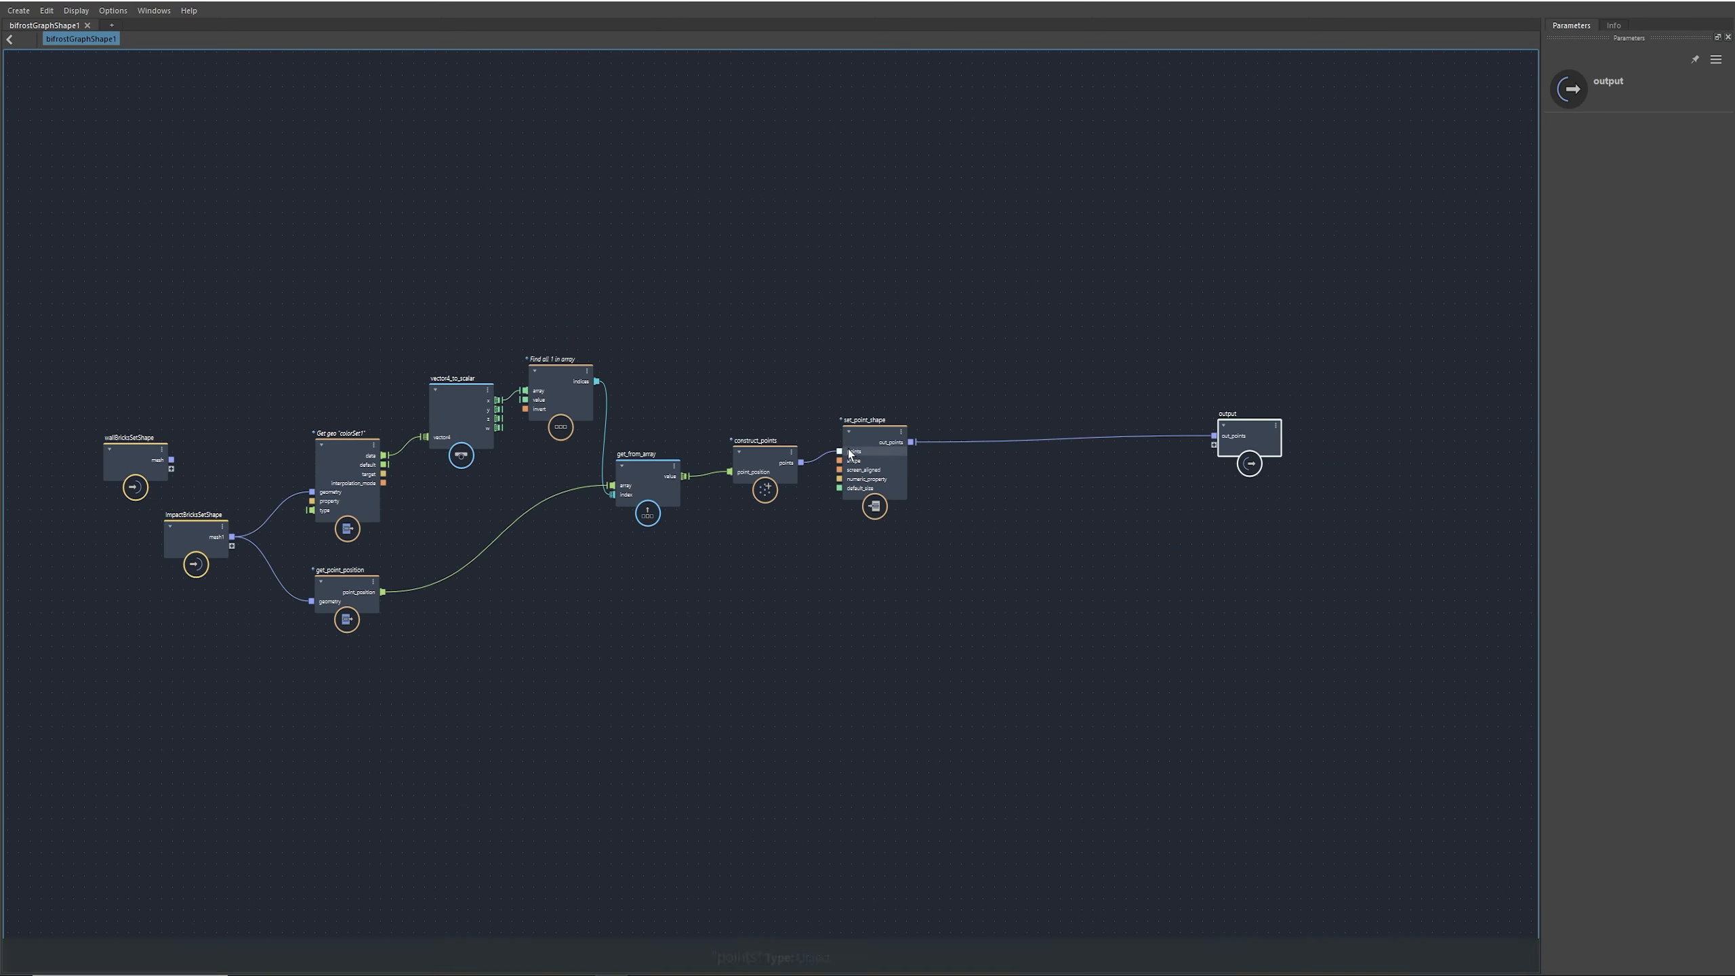
pyautogui.keyDown('alt'); pyautogui.moveTo(856, 454); pyautogui.dragTo(1224, 507, button='right'); pyautogui.keyUp('alt')
pyautogui.keyDown('alt'); pyautogui.moveTo(934, 566); pyautogui.dragTo(716, 563, button='middle'); pyautogui.keyUp('alt')
# Step: Check the points on the broken bricks beside the intact wall in the viewport, and return to the node graph
pyautogui.doubleClick(1188, 0)
pyautogui.click(1187, 0)
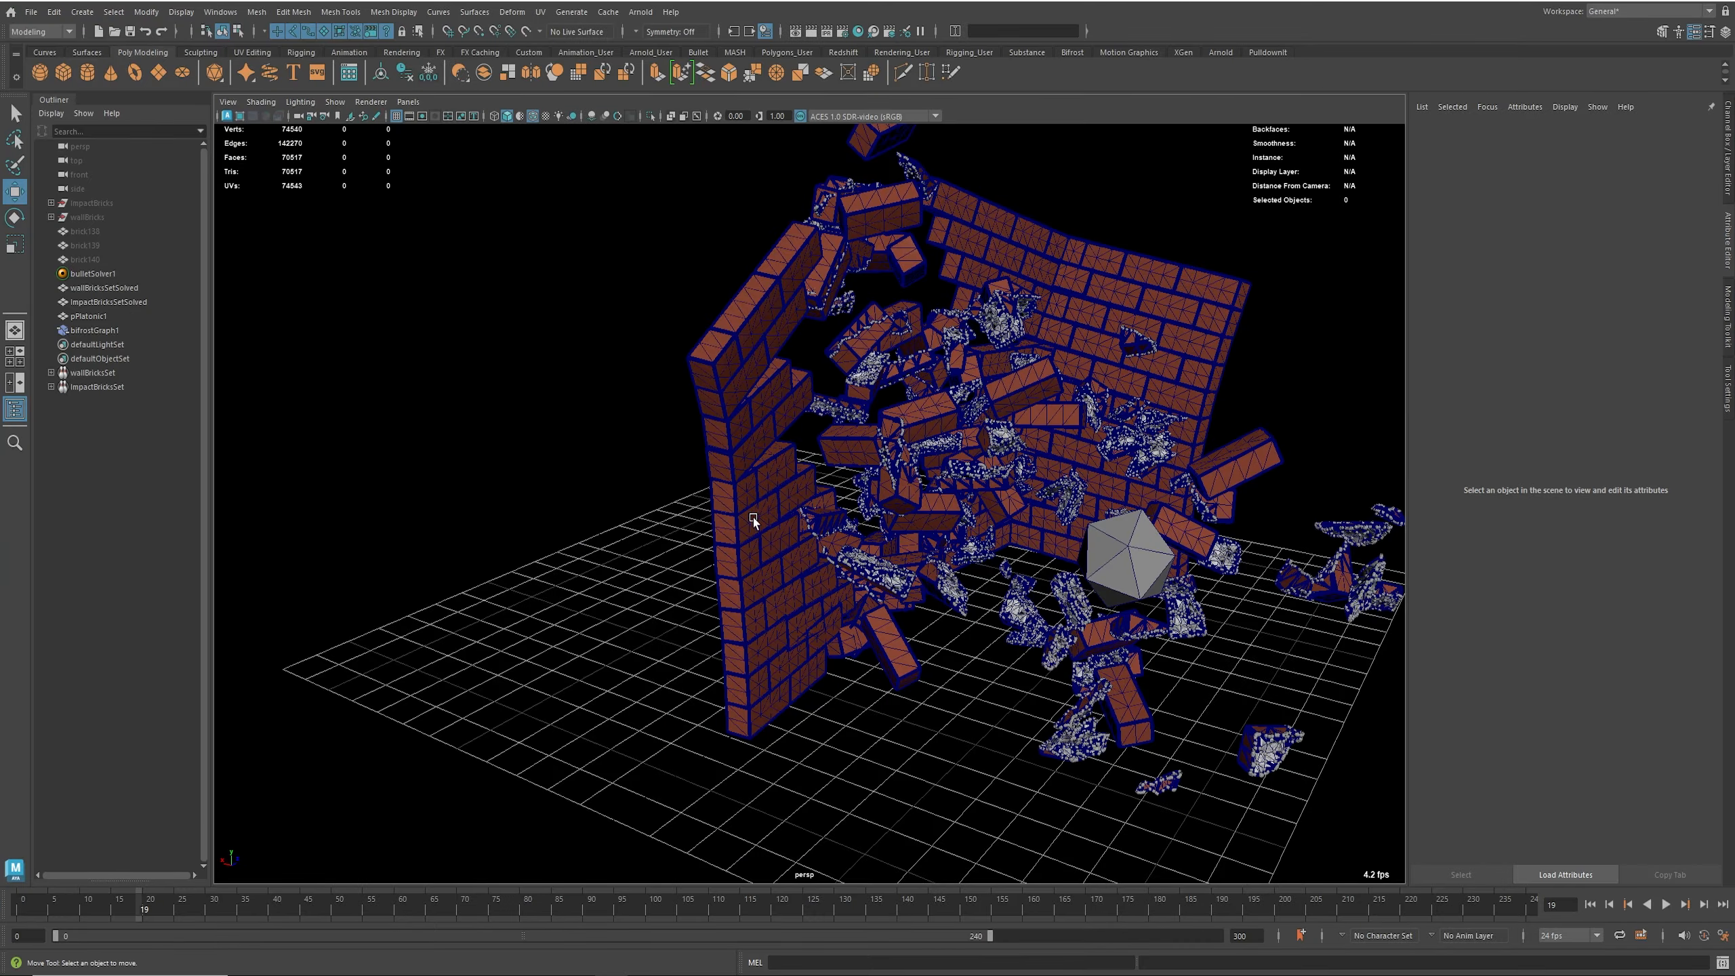
pyautogui.keyDown('alt'); pyautogui.moveTo(653, 501); pyautogui.dragTo(1360, 593, button='right'); pyautogui.keyUp('alt')
pyautogui.keyDown('alt'); pyautogui.moveTo(1130, 543); pyautogui.dragTo(851, 526, button='middle'); pyautogui.keyUp('alt')
pyautogui.keyDown('alt'); pyautogui.moveTo(851, 527); pyautogui.dragTo(1140, 373, button='right'); pyautogui.keyUp('alt')
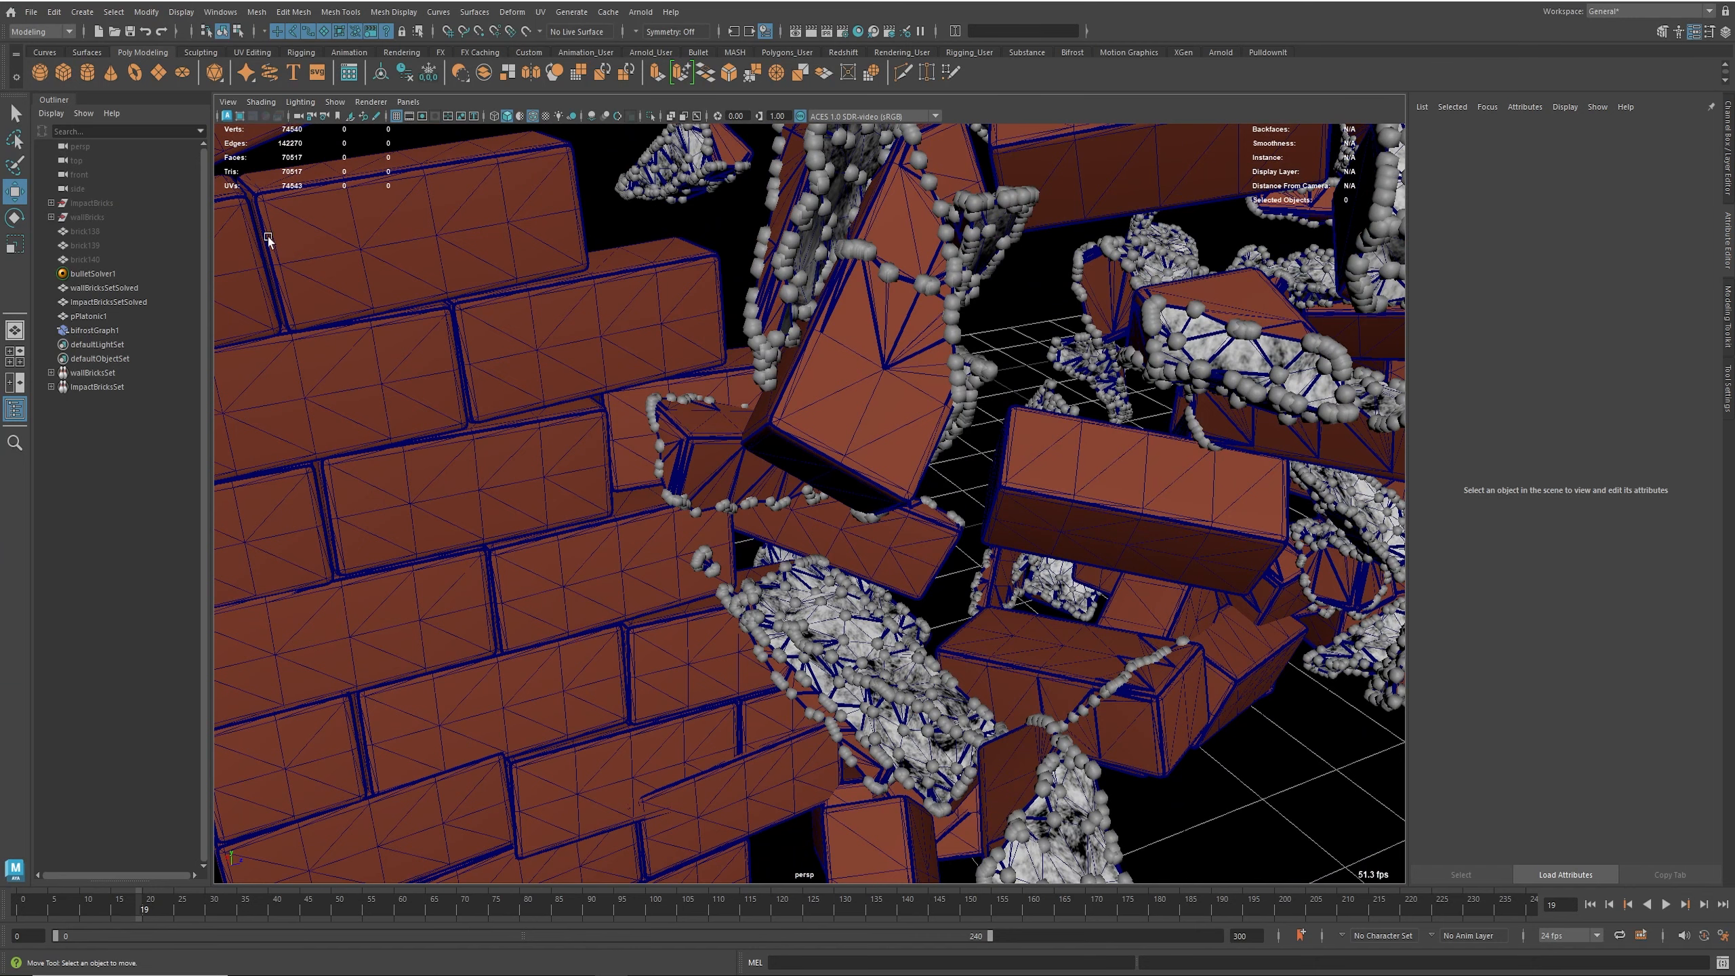
pyautogui.moveTo(1168, 269); pyautogui.dragTo(1096, 1)
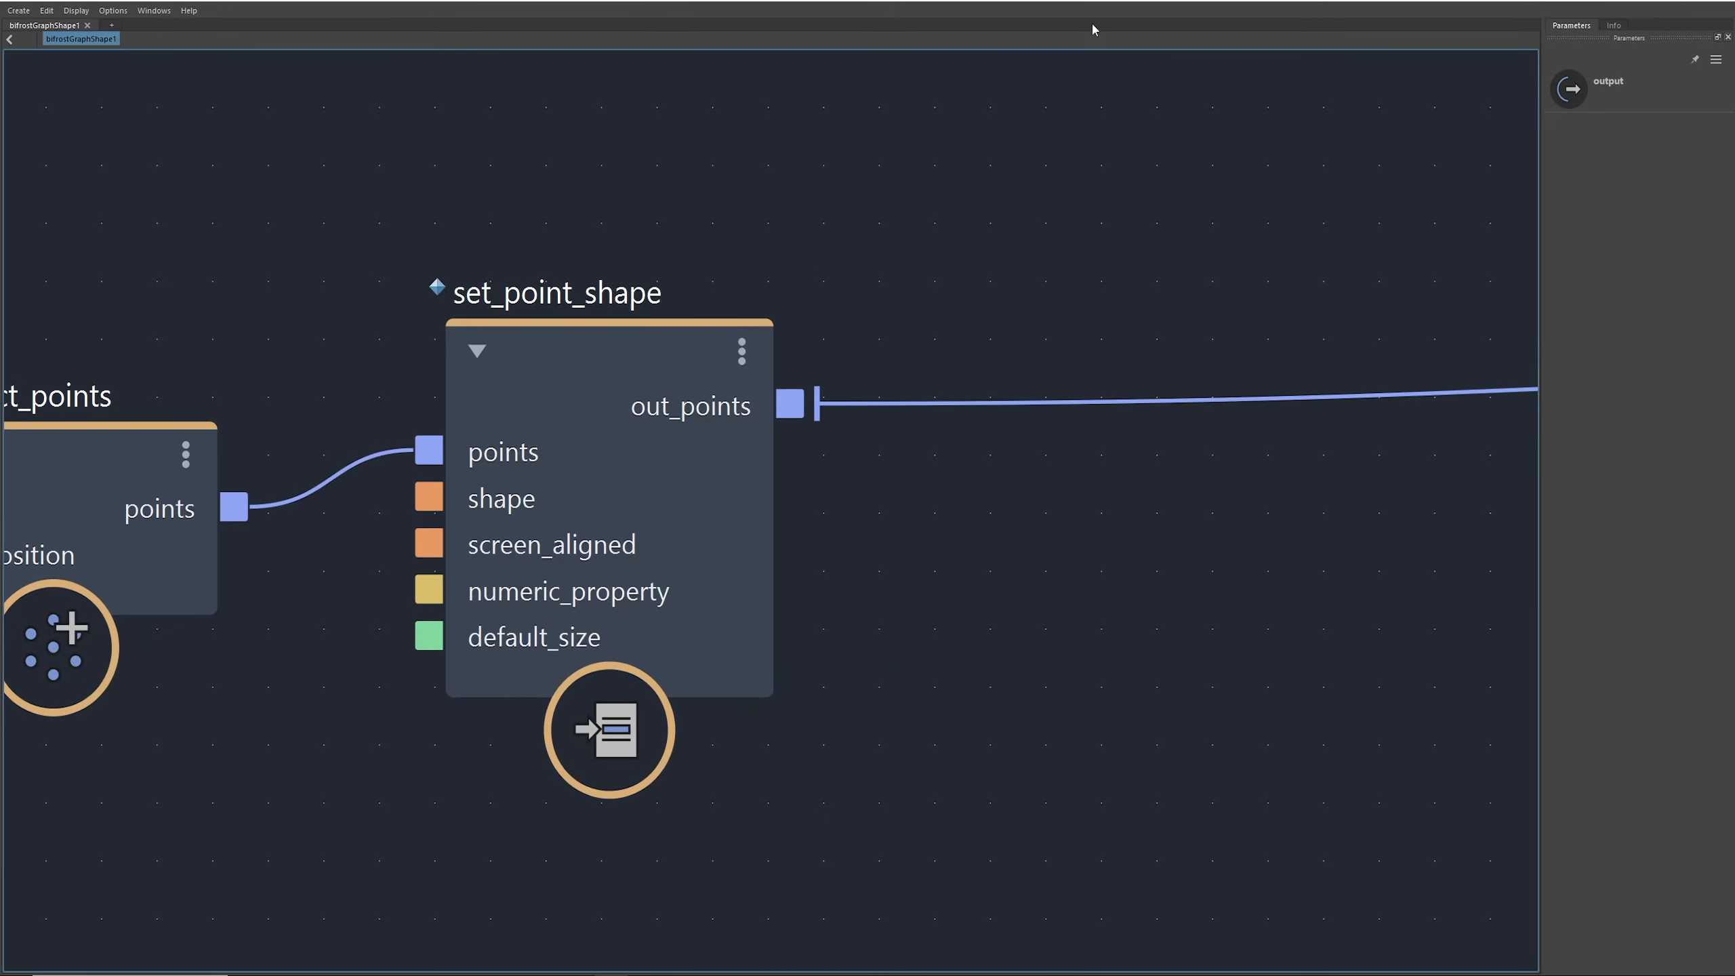
# Step: Cut the connection between set_point_shape's out_points and the output node
pyautogui.scroll(-7, 1123, 581)
pyautogui.keyDown('alt'); pyautogui.moveTo(1131, 575); pyautogui.dragTo(714, 478, button='middle'); pyautogui.keyUp('alt')
pyautogui.keyDown('ctrl'); pyautogui.keyDown('alt'); pyautogui.keyDown('shift'); pyautogui.moveTo(806, 327); pyautogui.dragTo(955, 516); pyautogui.keyUp('shift'); pyautogui.keyUp('alt'); pyautogui.keyUp('ctrl')
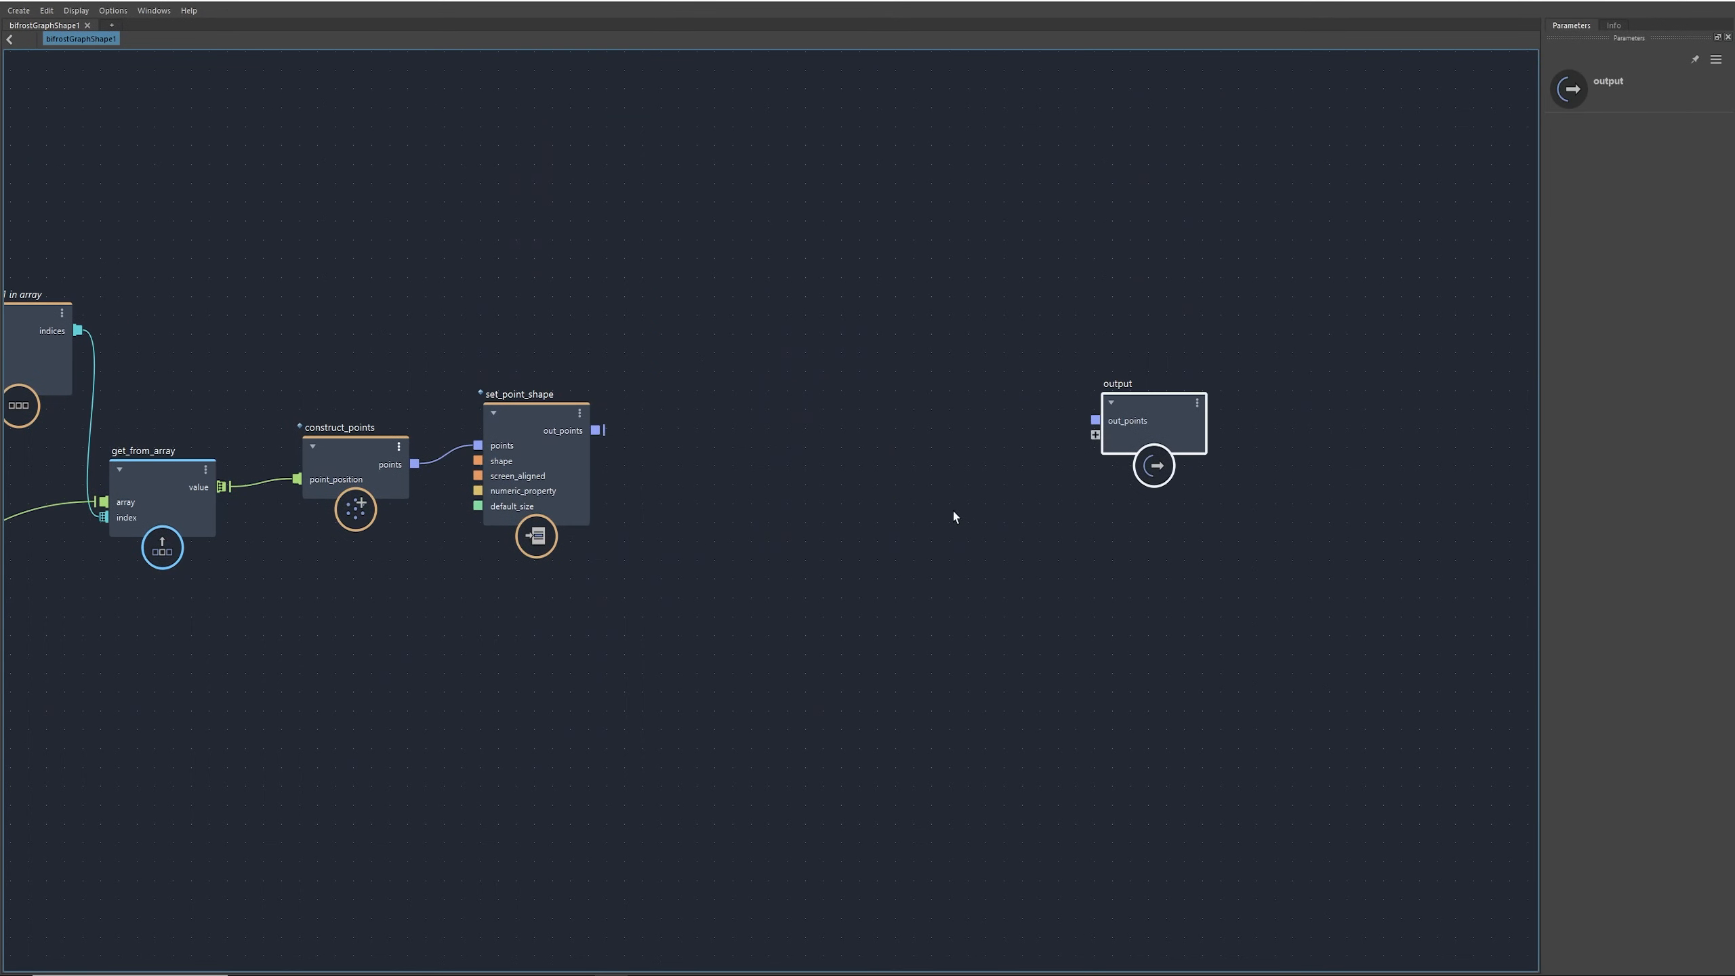
# Step: Add a basic_aero_graph compound between set_point_shape and output, and explode it into its individual nodes
pyautogui.keyDown('alt'); pyautogui.moveTo(1043, 456); pyautogui.dragTo(870, 458, button='middle'); pyautogui.keyUp('alt')
pyautogui.press('Tab')
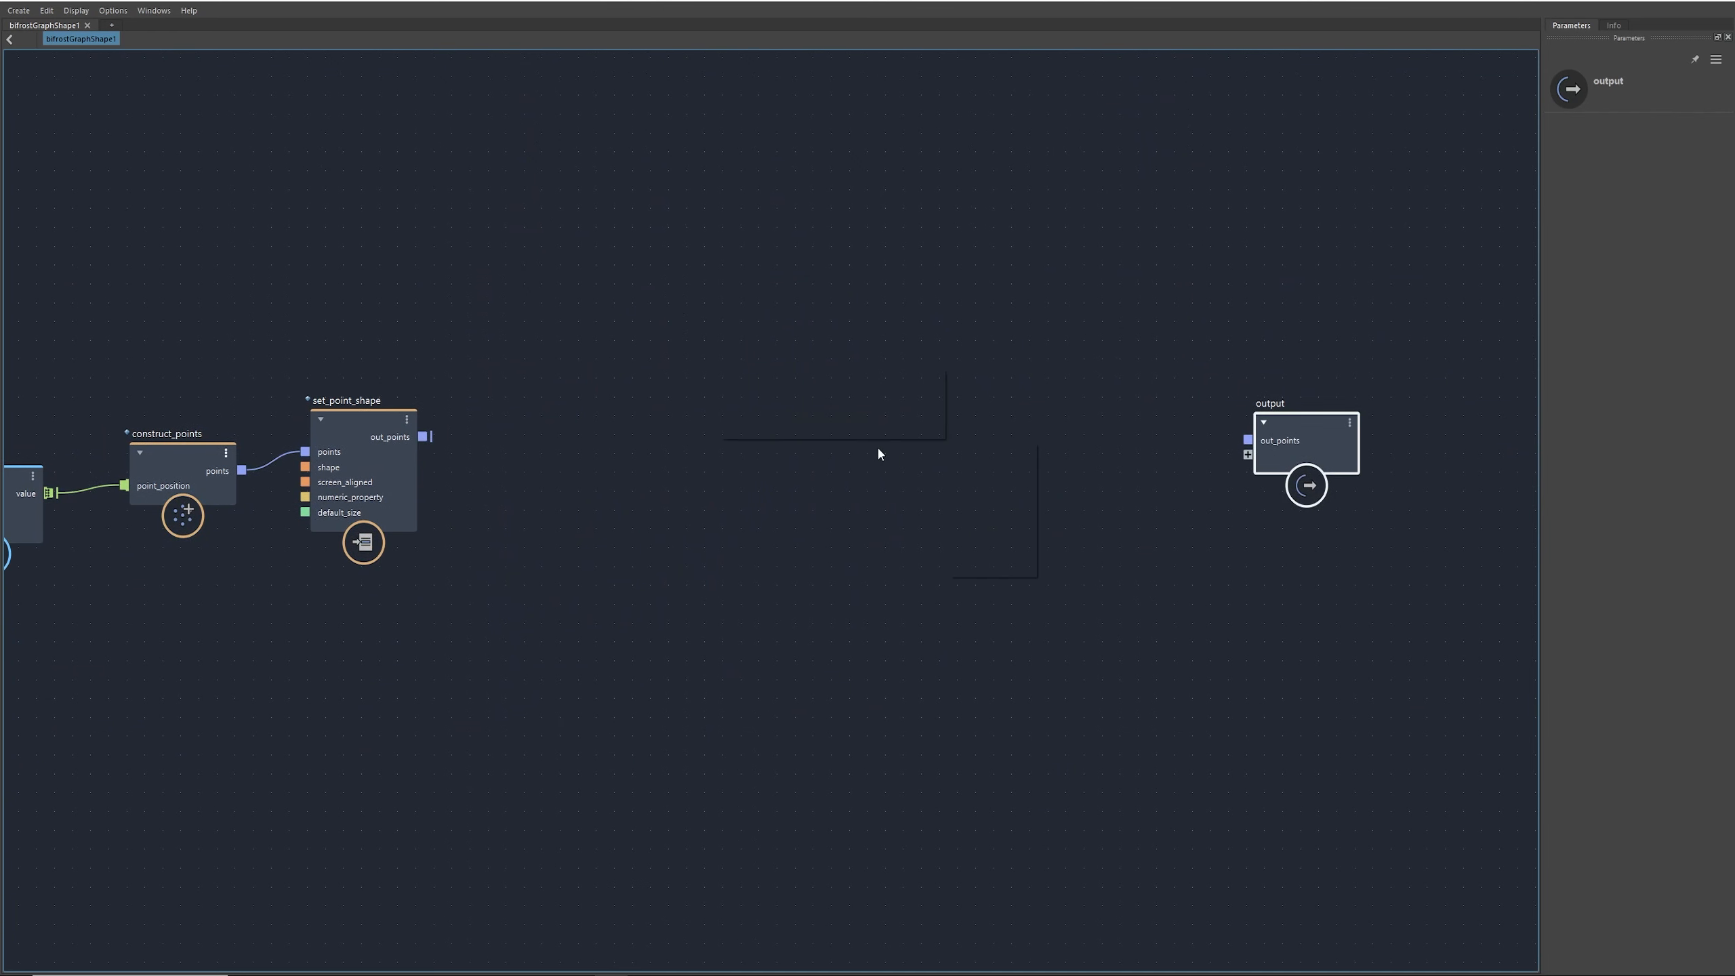
pyautogui.write('basi')
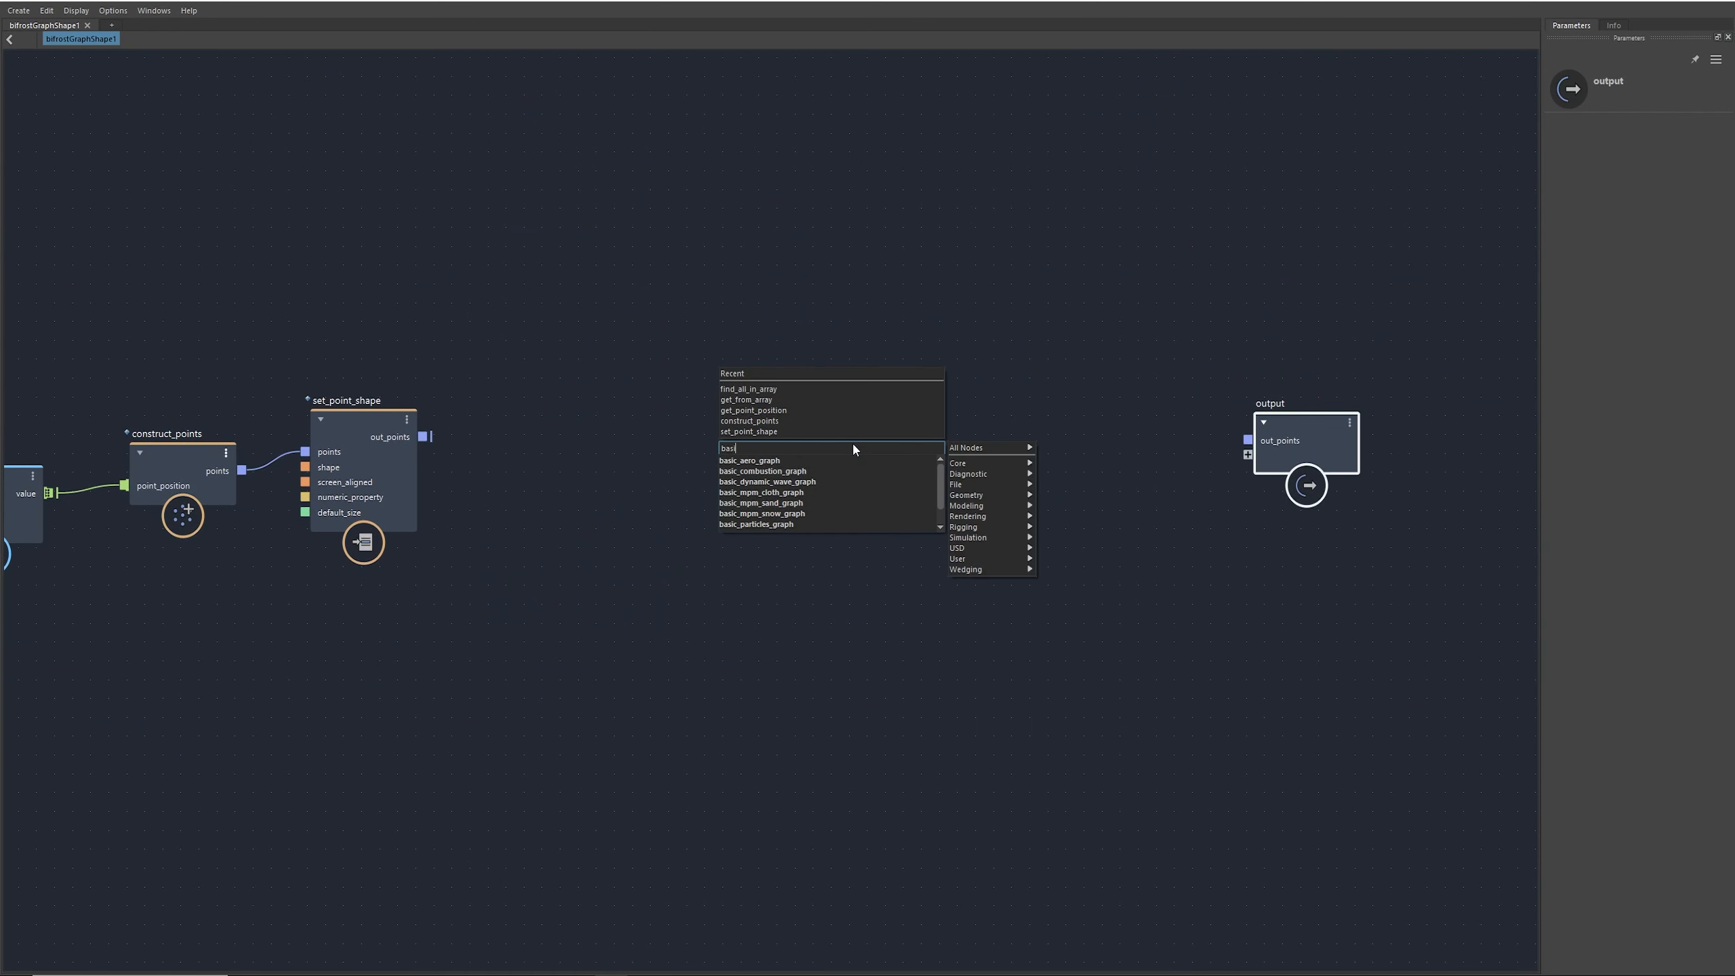
pyautogui.press('Down')
pyautogui.press('Up')
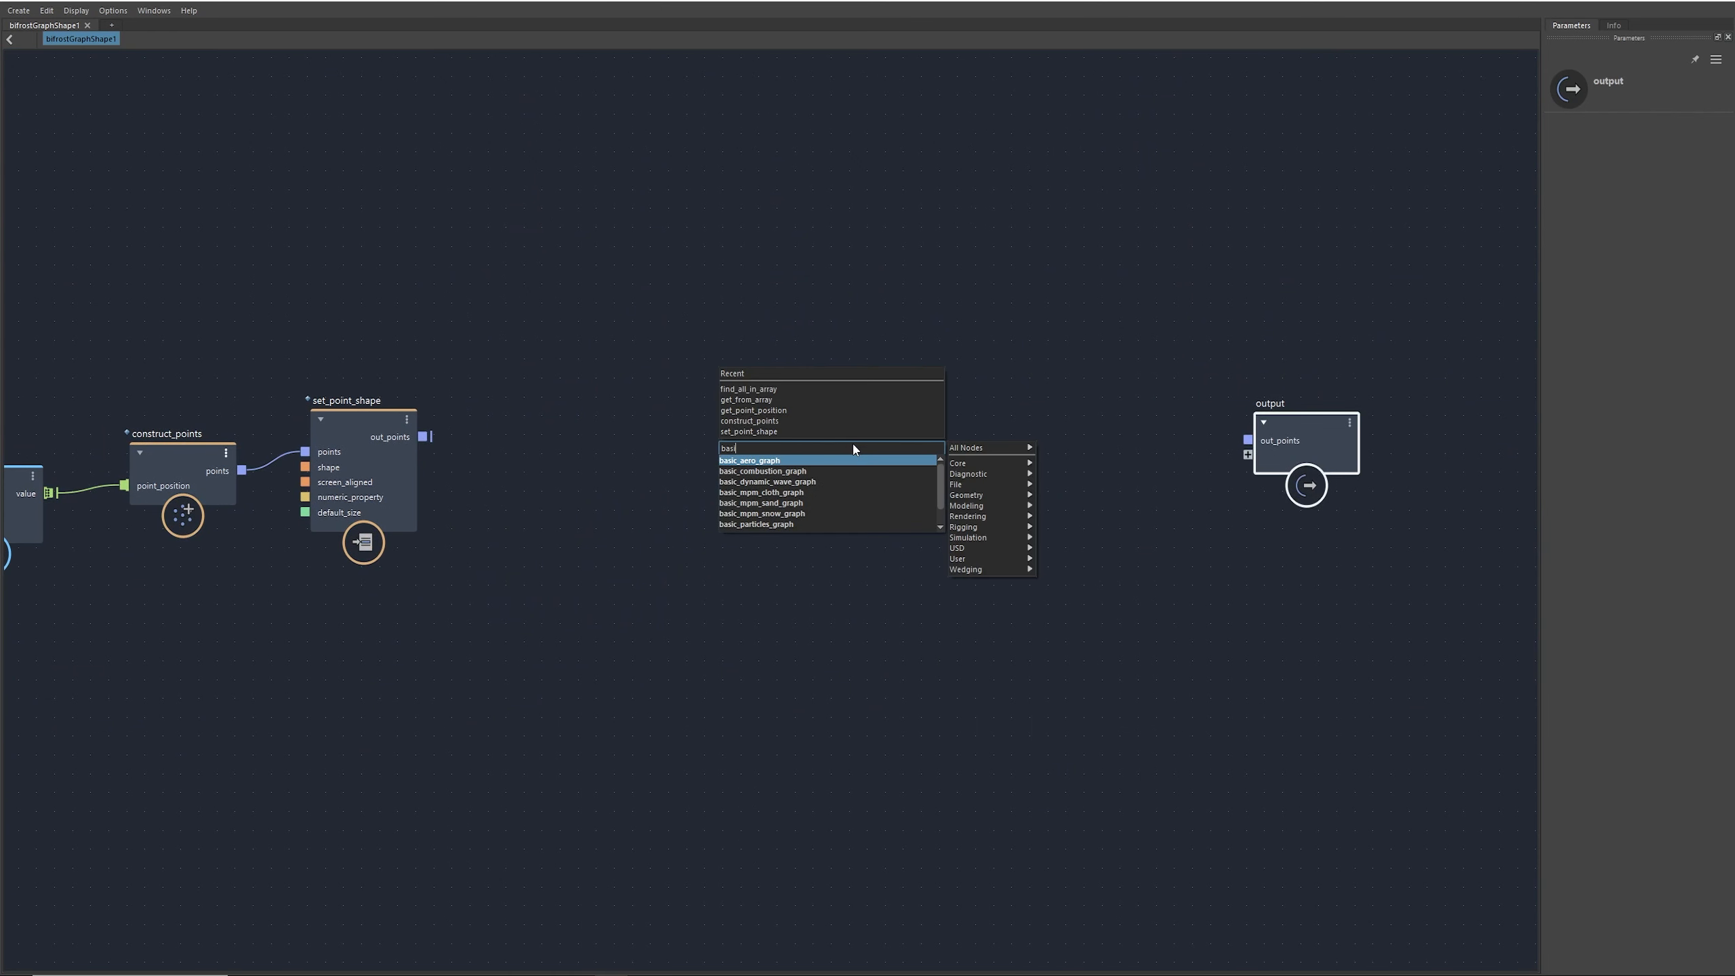
pyautogui.press('Return')
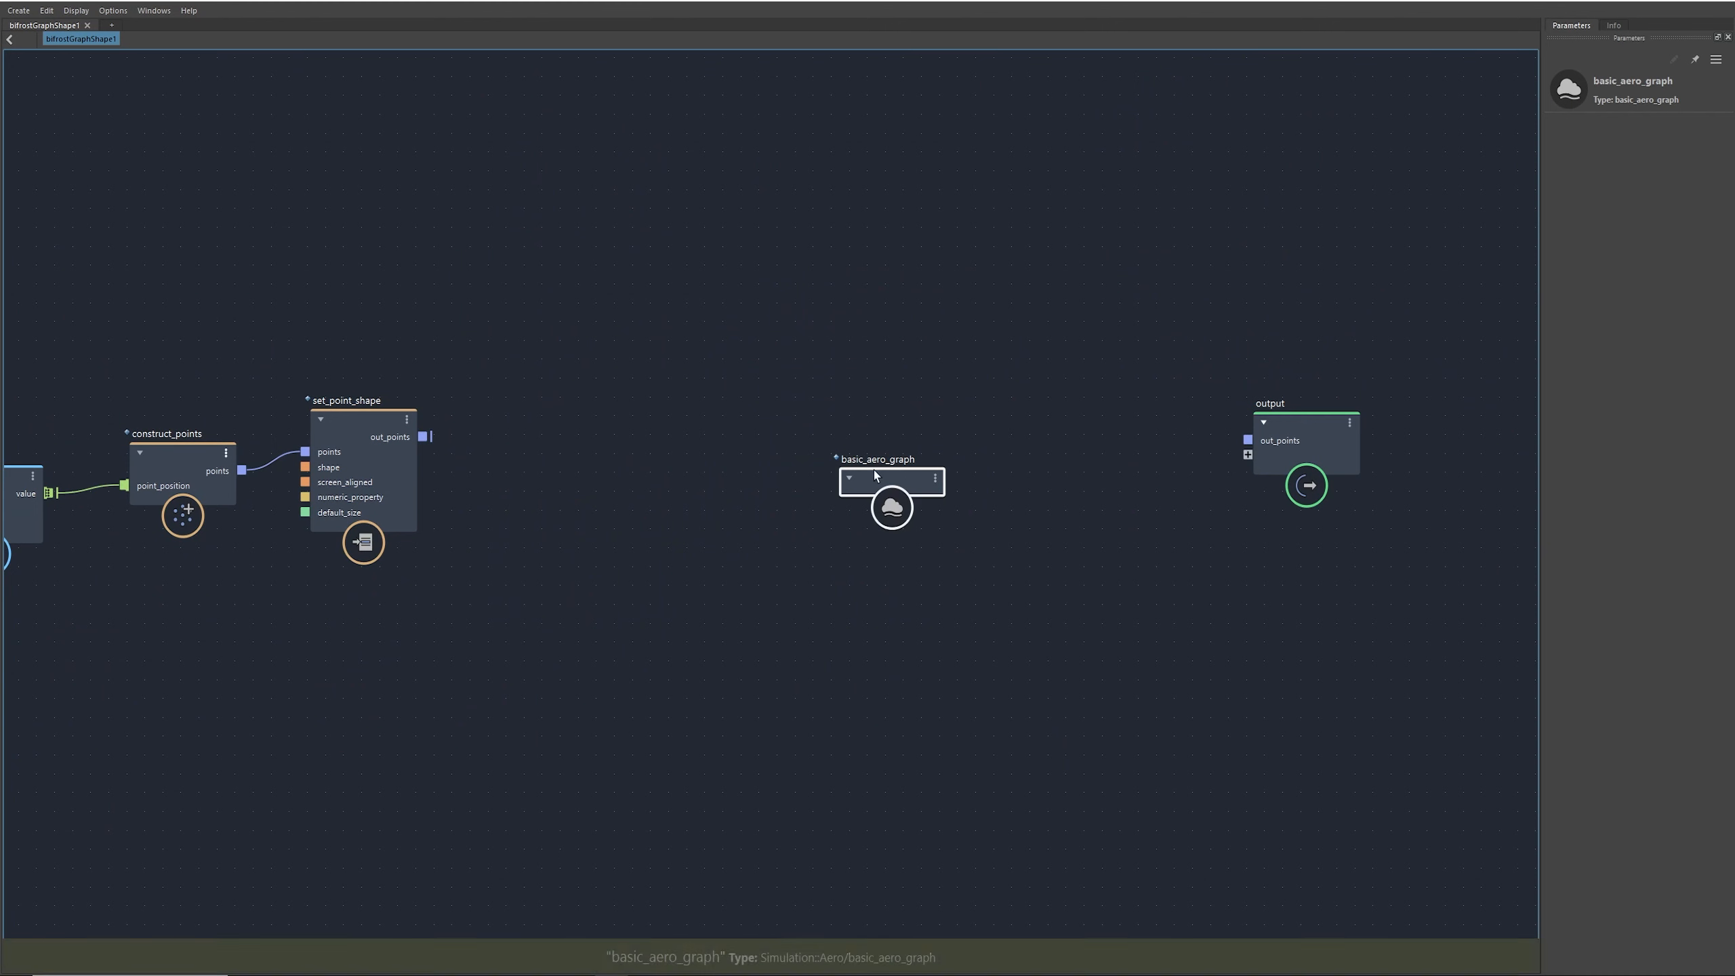
pyautogui.rightClick(892, 477)
pyautogui.click(943, 564)
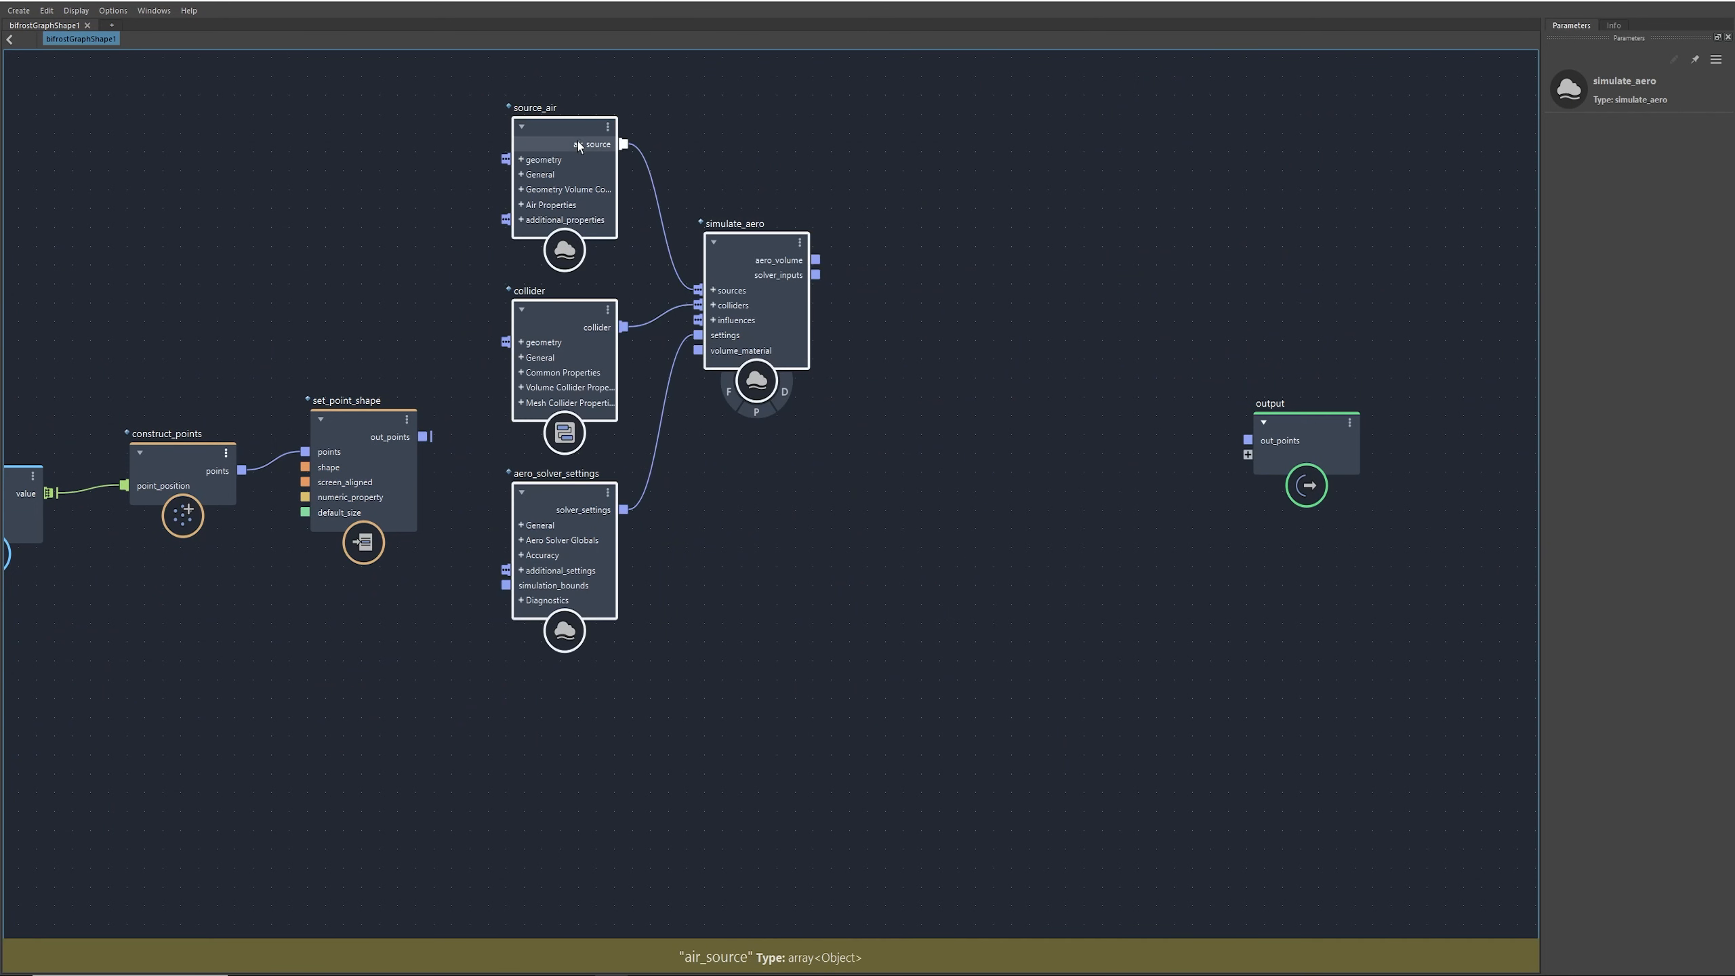
# Step: Connect set_point_shape's out_points to the geometry input of the source_air node
pyautogui.scroll(3, 408, 454)
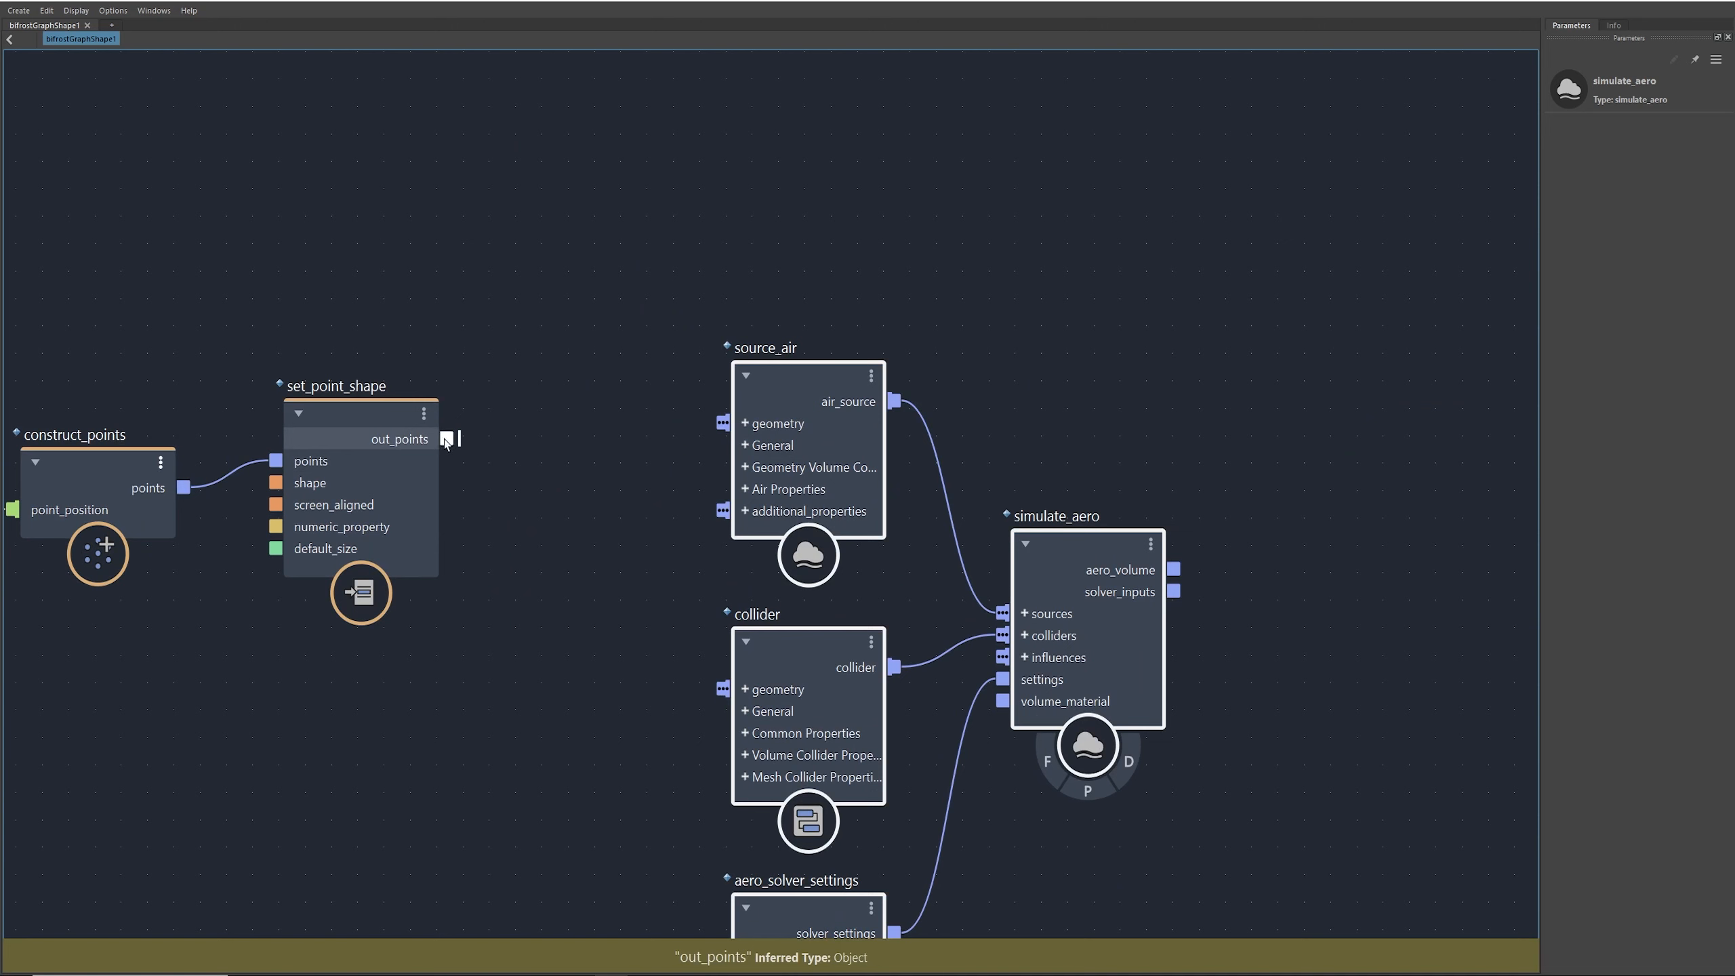
pyautogui.moveTo(446, 438); pyautogui.dragTo(721, 427)
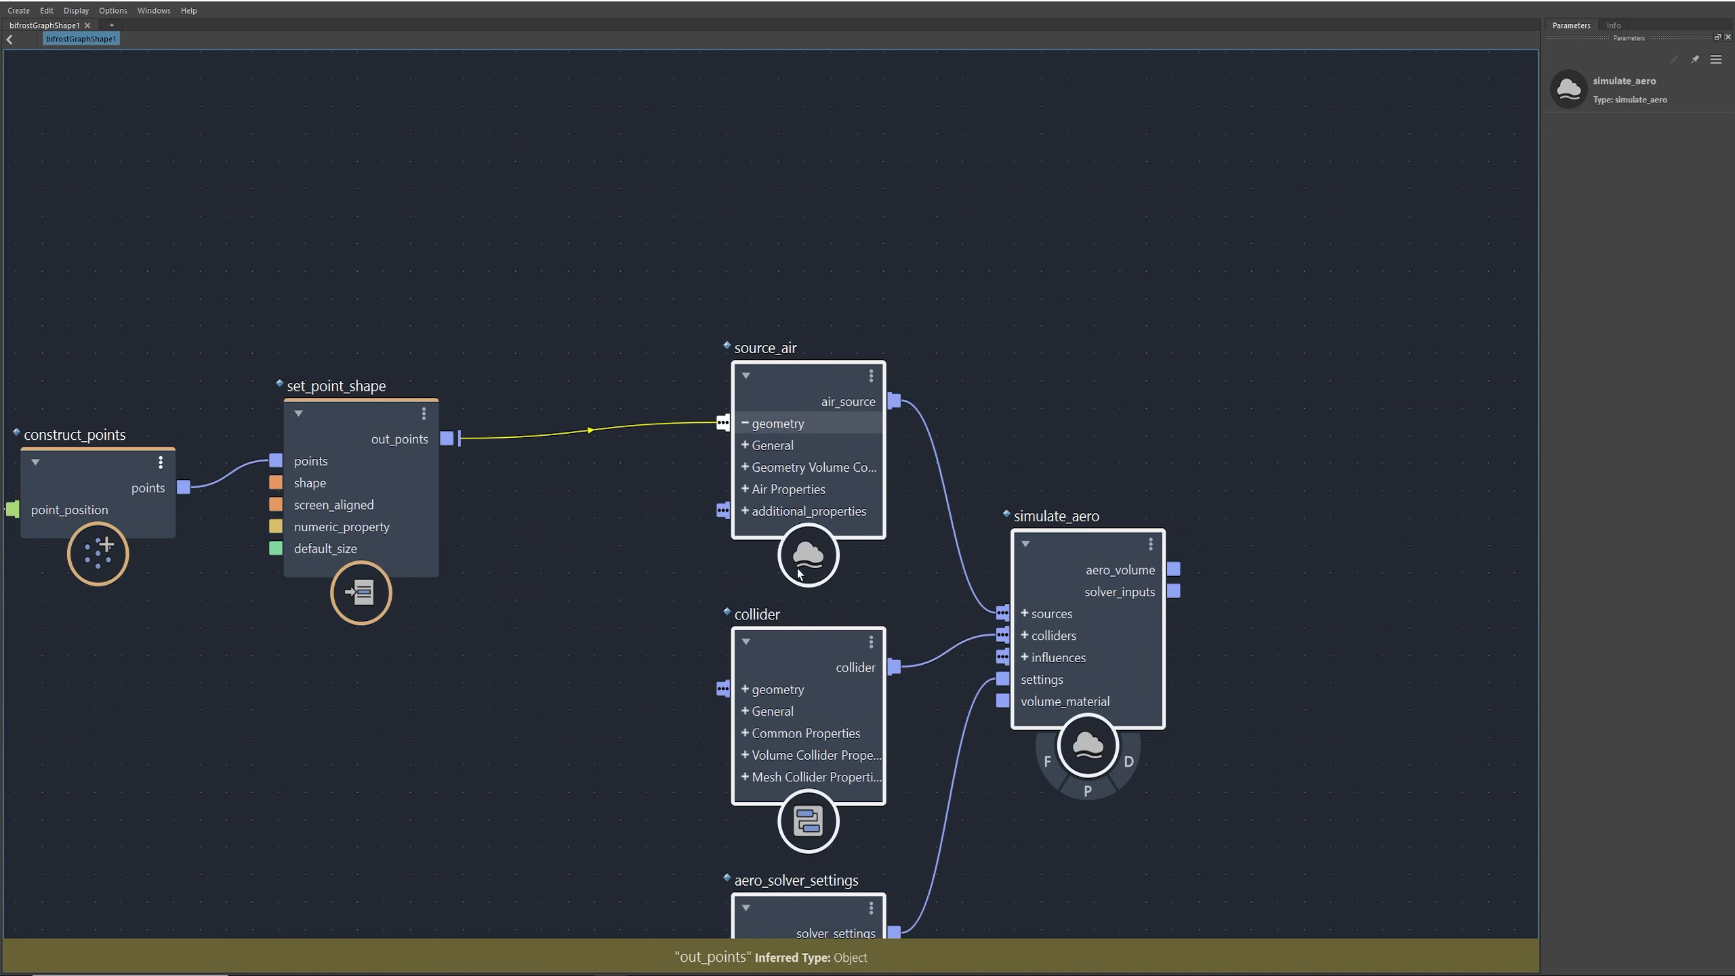
# Step: Add an assign_material node fed by simulate_aero's aero_volume, and place it between simulate_aero and output
pyautogui.keyDown('alt'); pyautogui.moveTo(905, 495); pyautogui.dragTo(657, 398, button='middle'); pyautogui.keyUp('alt')
pyautogui.keyDown('alt'); pyautogui.moveTo(893, 488); pyautogui.dragTo(879, 454, button='right'); pyautogui.keyUp('alt')
pyautogui.keyDown('alt'); pyautogui.moveTo(955, 484); pyautogui.dragTo(860, 446, button='middle'); pyautogui.keyUp('alt')
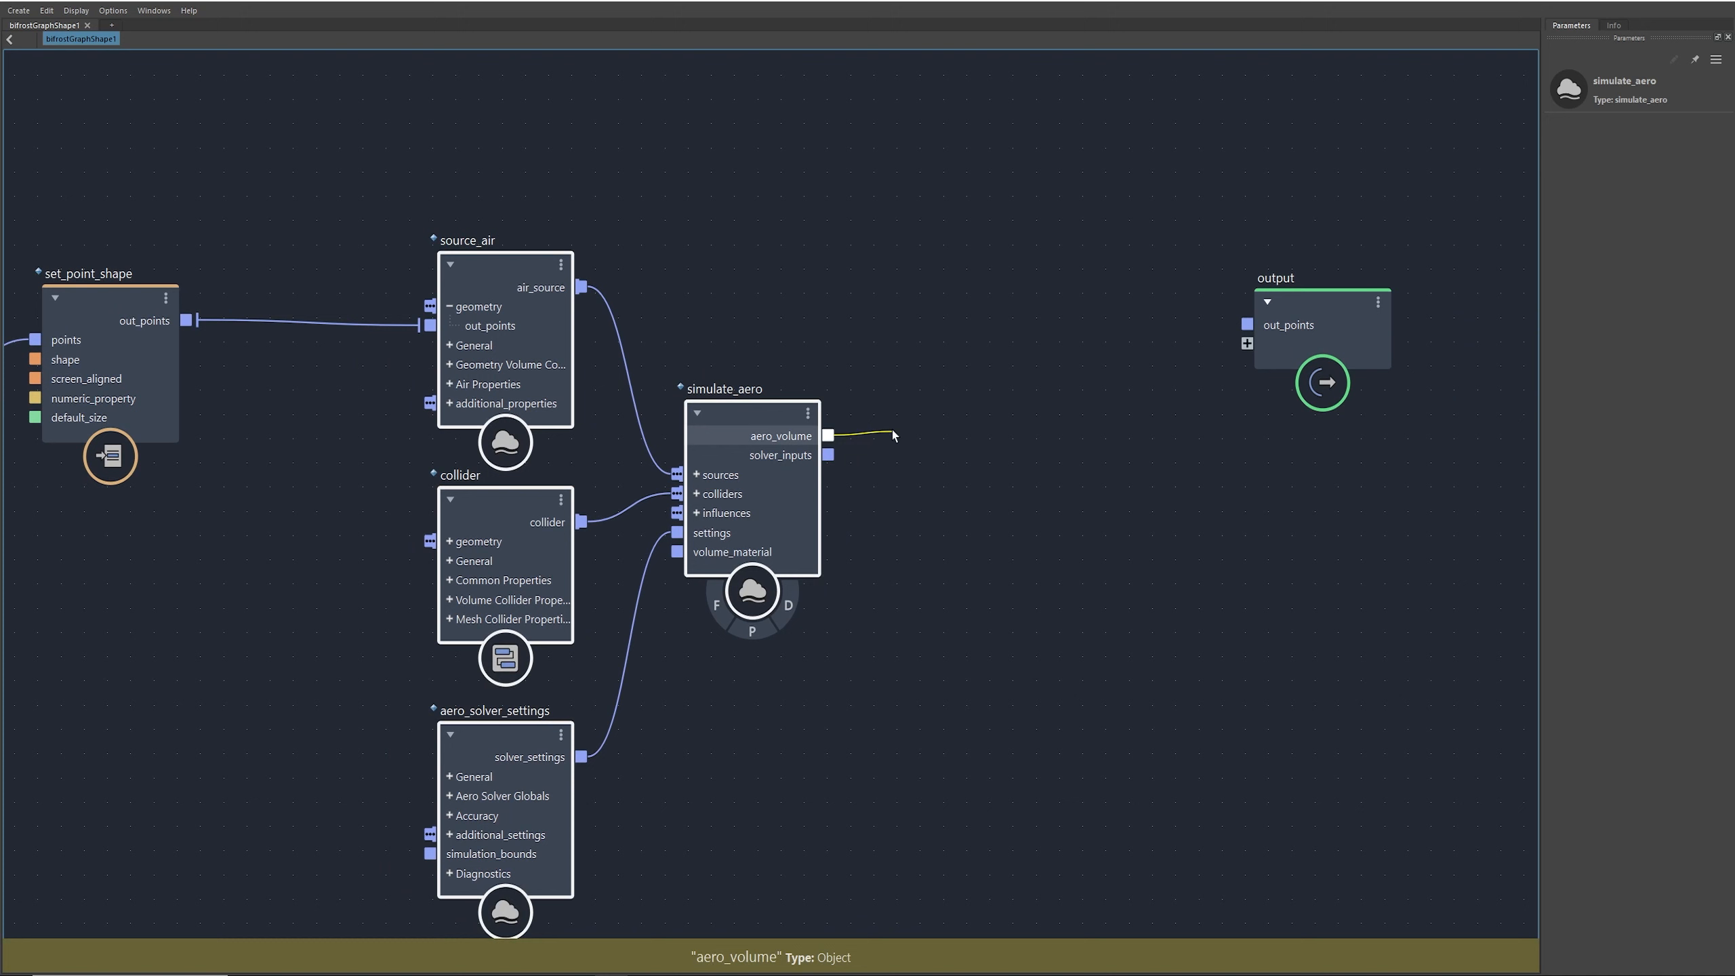
pyautogui.moveTo(889, 431); pyautogui.dragTo(892, 431)
pyautogui.write('ass')
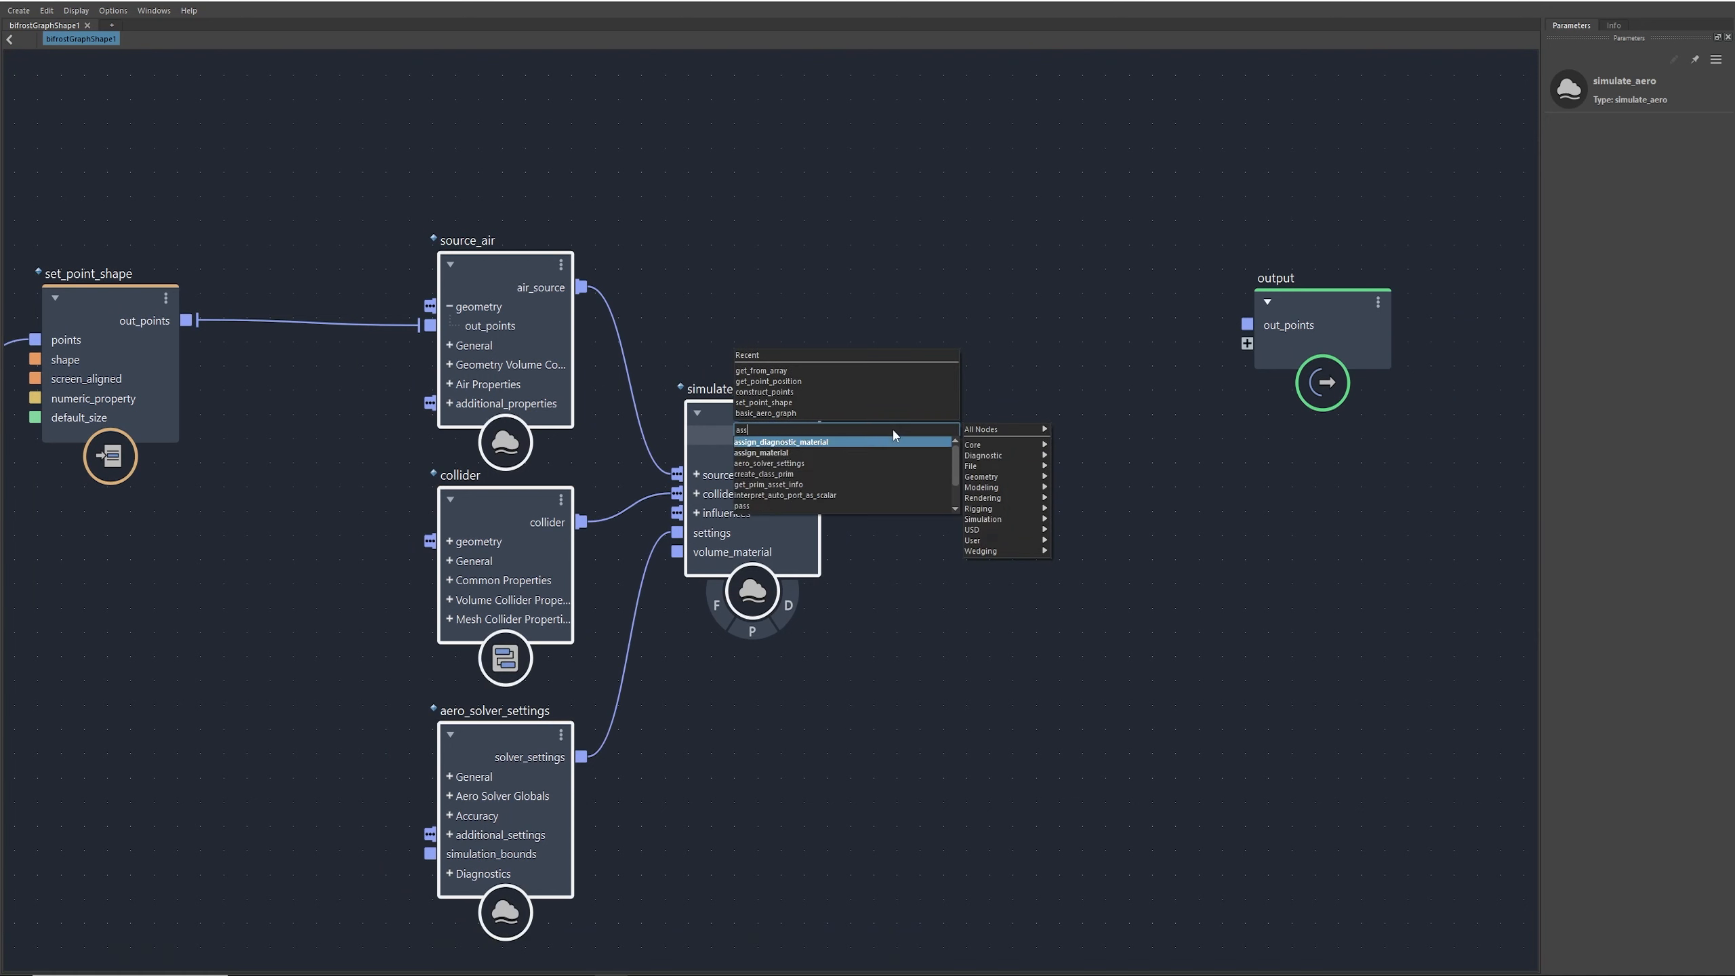
pyautogui.press('Down')
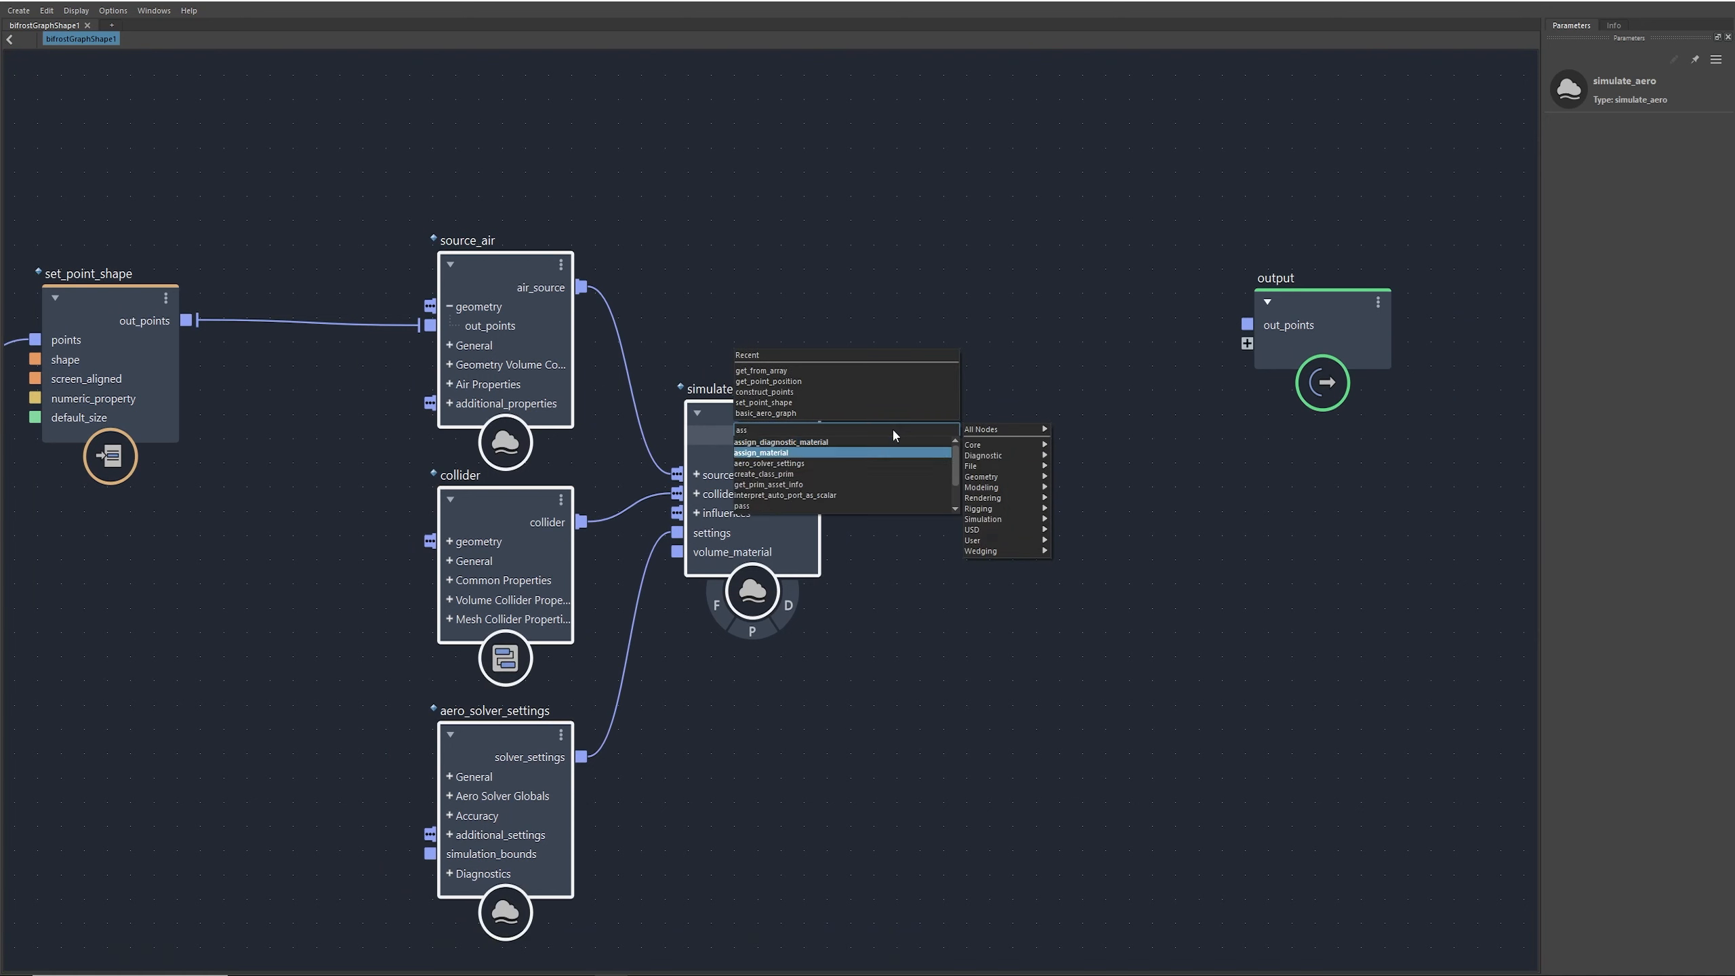
pyautogui.press('Return')
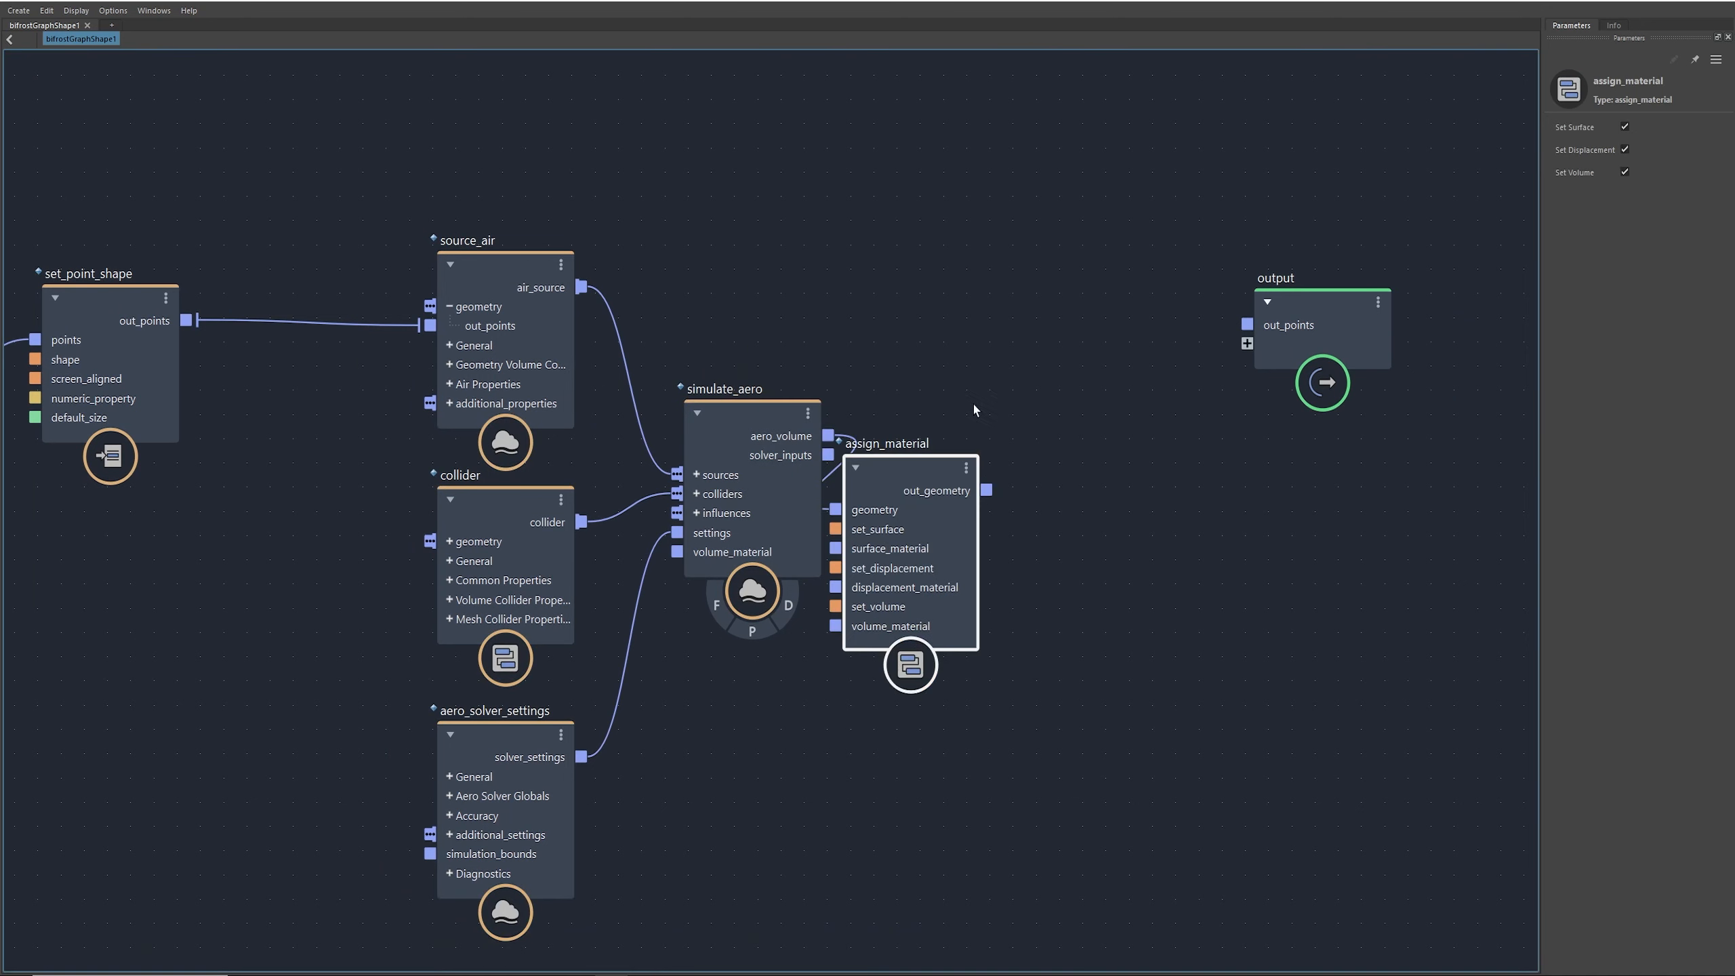
pyautogui.moveTo(920, 472); pyautogui.dragTo(1058, 408)
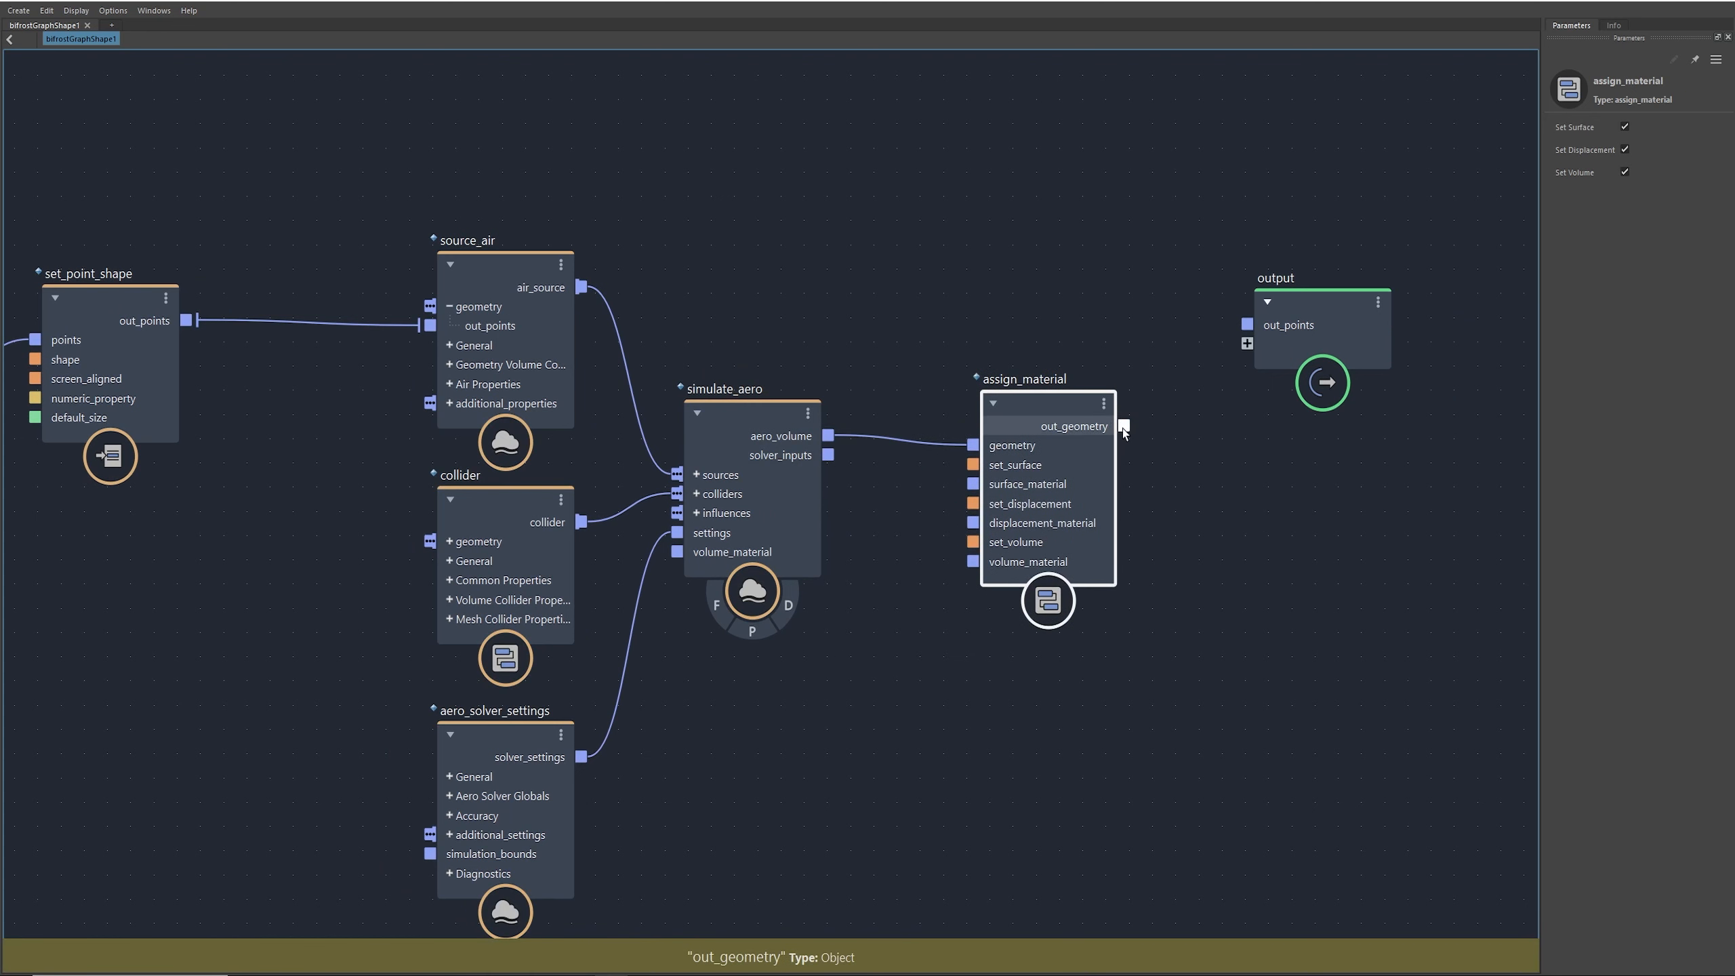
# Step: Connect assign_material's out_geometry to a new port on the output node, and delete the output's unused out_points port
pyautogui.moveTo(1222, 356); pyautogui.dragTo(1247, 343)
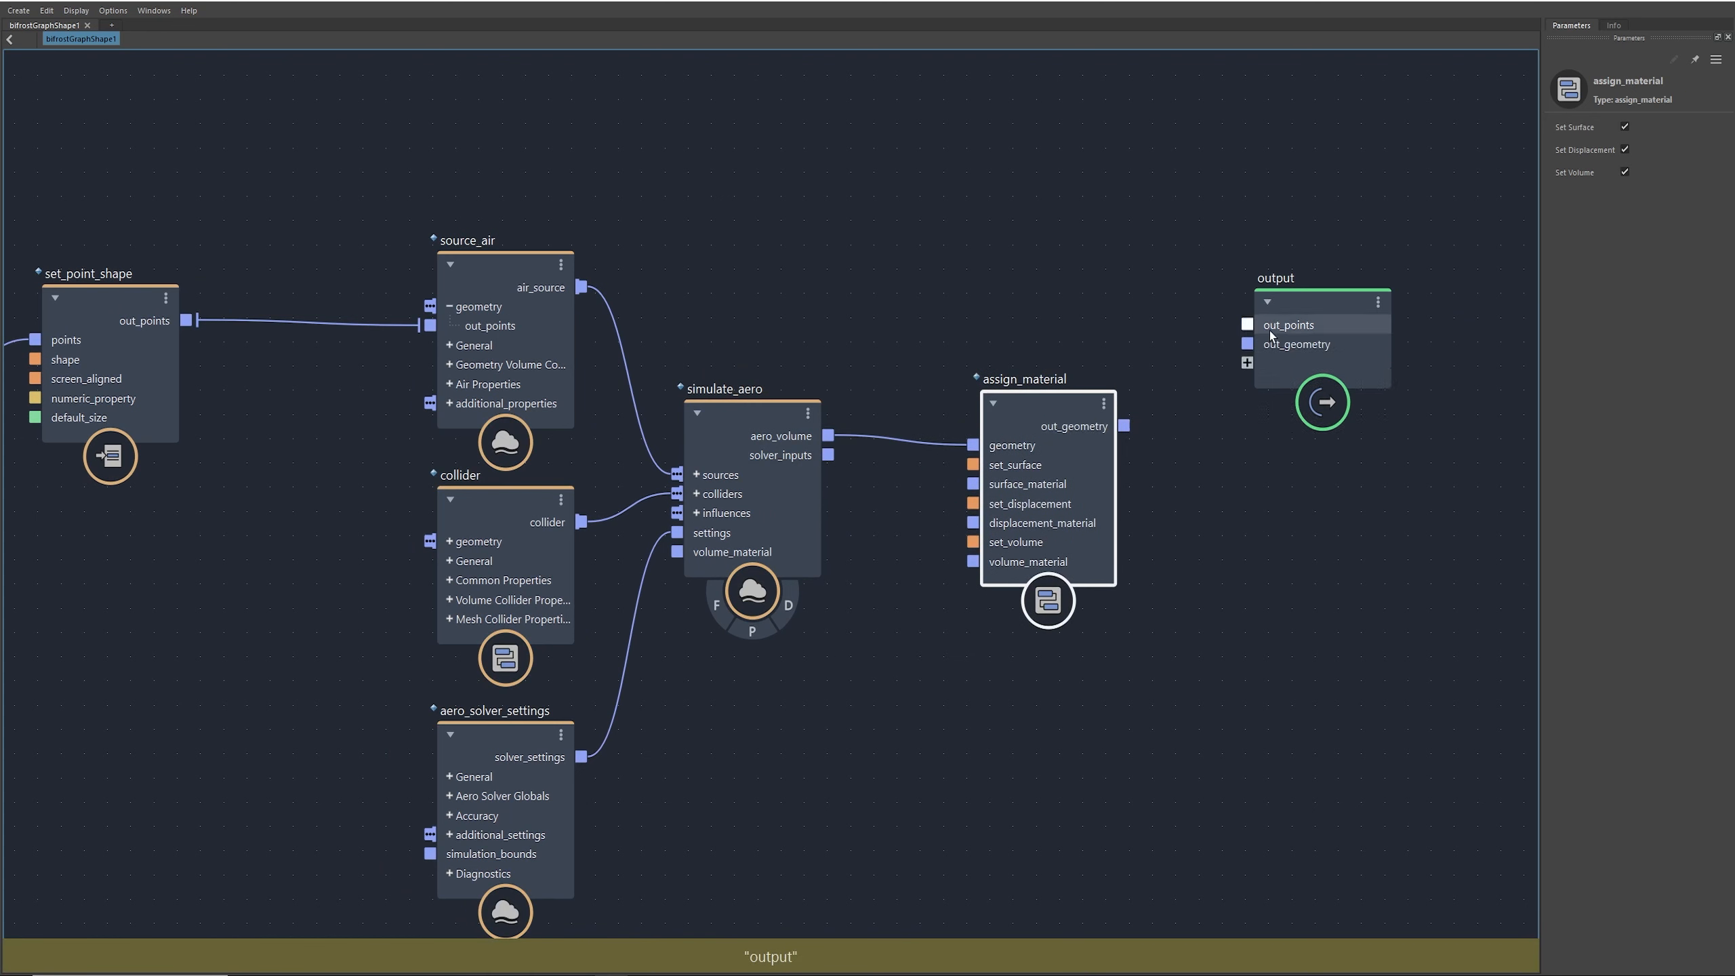
pyautogui.rightClick(1302, 326)
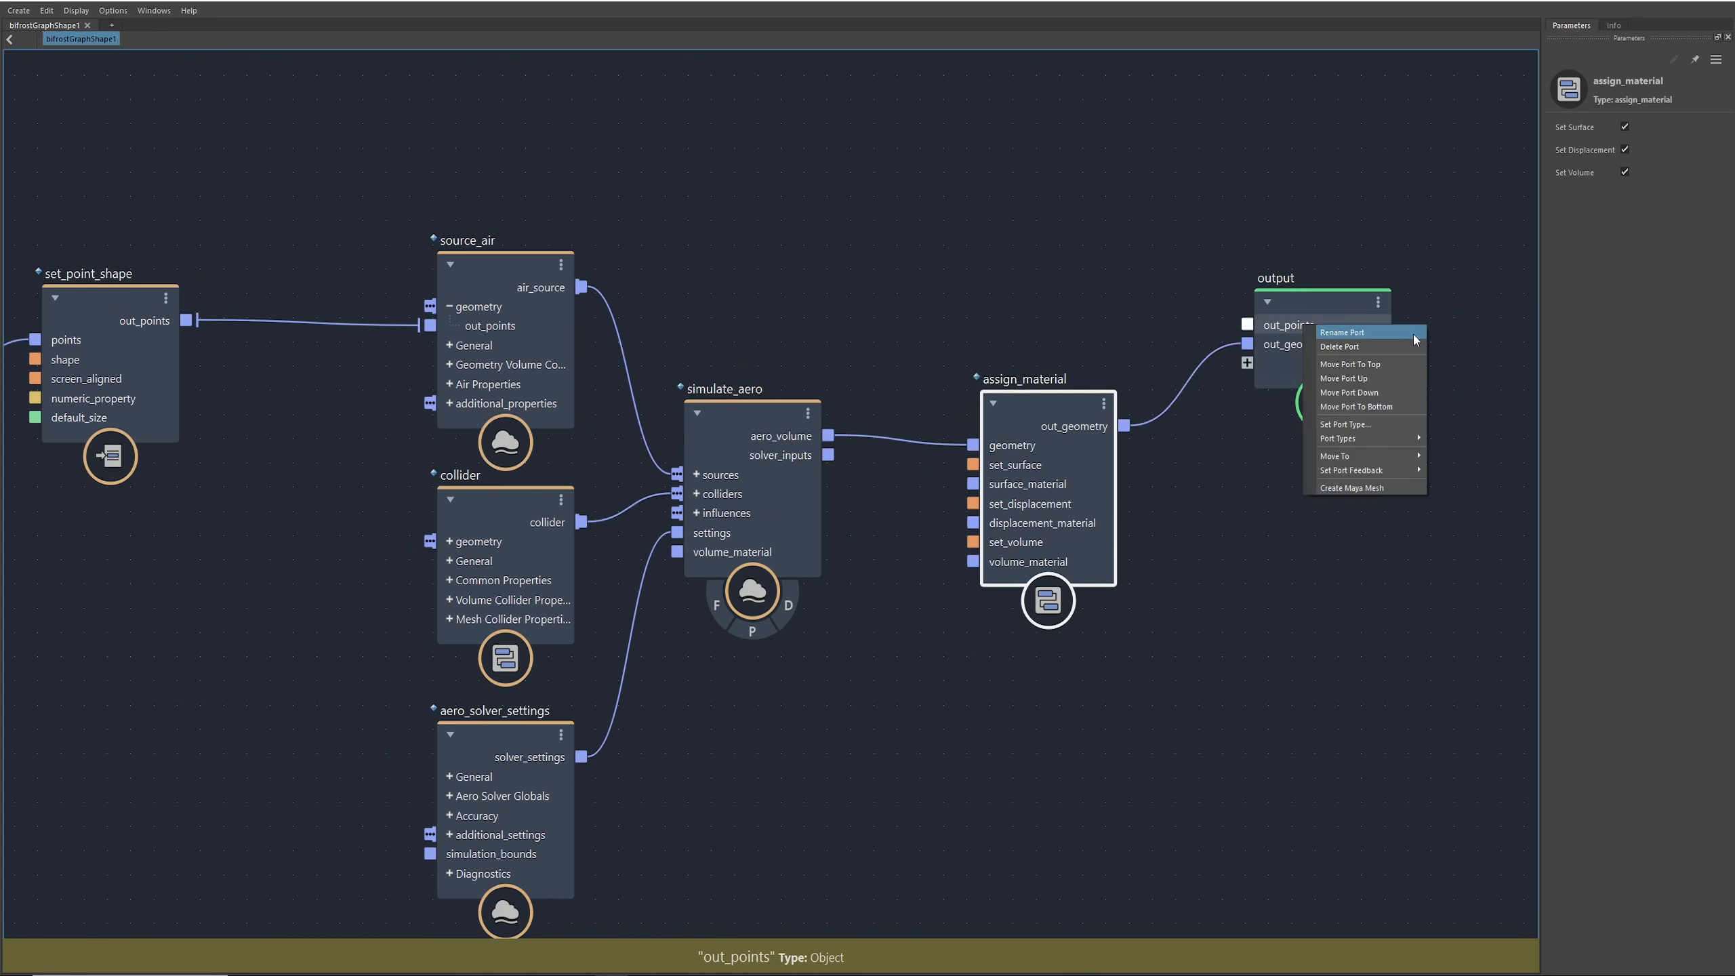
pyautogui.click(1352, 346)
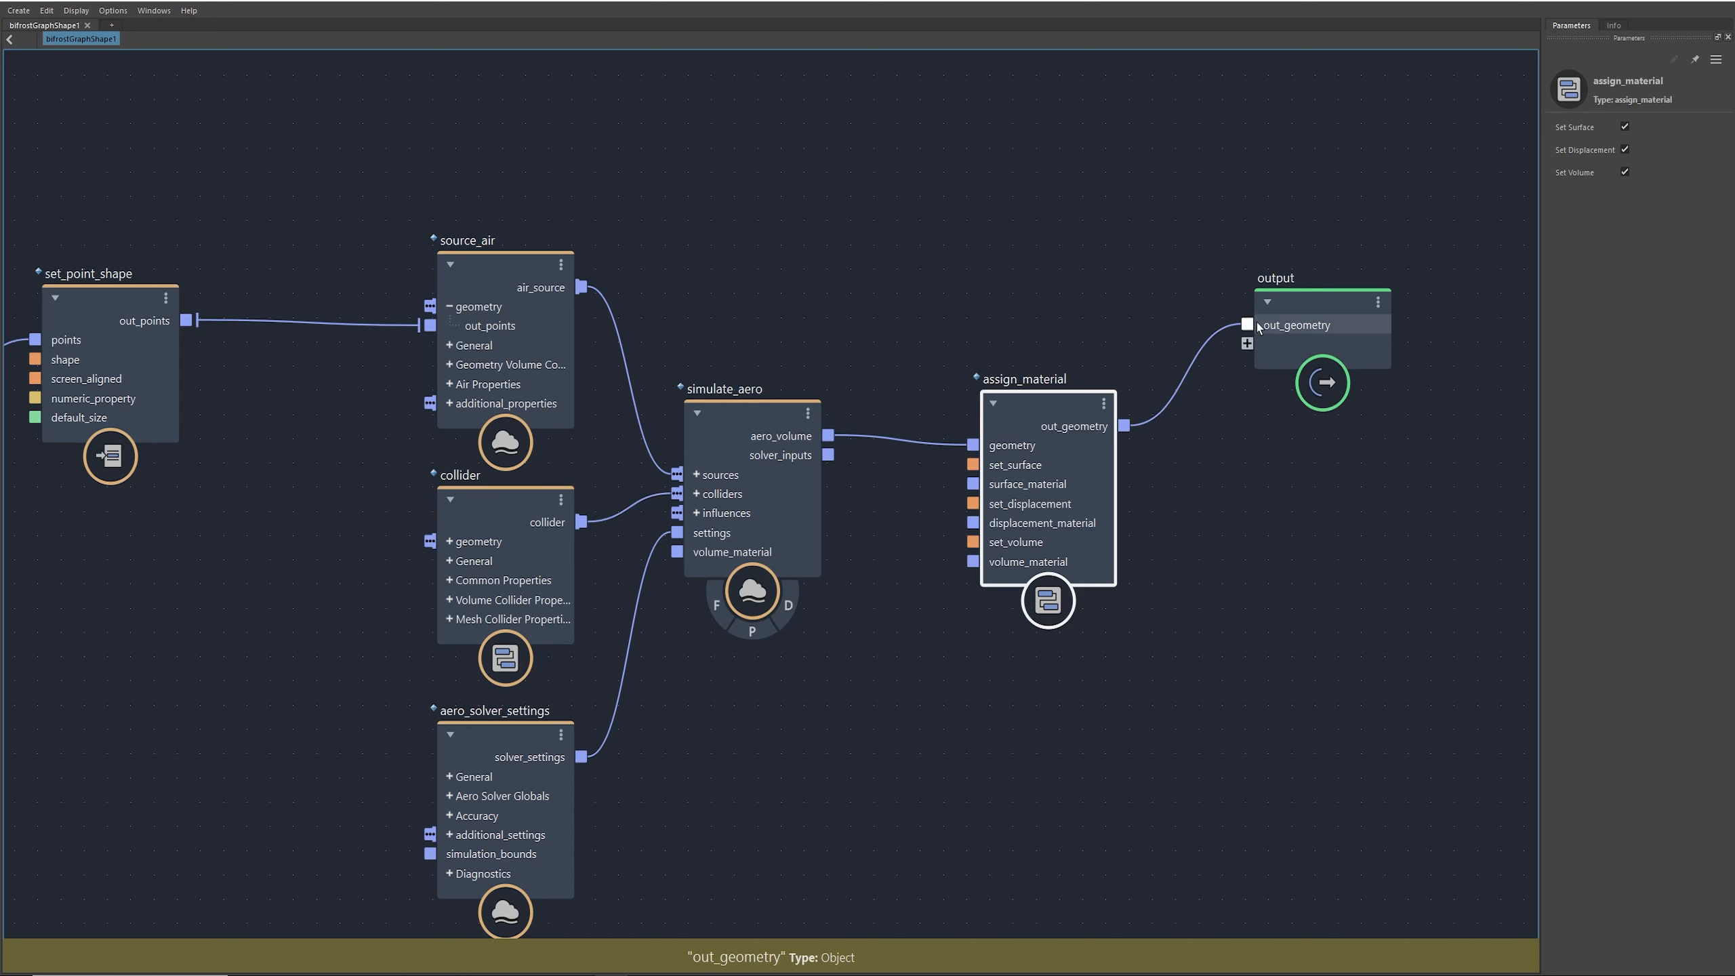
# Step: Create an Arnold_standard_volume_mat node for assign_material's volume_material input, and place it below simulate_aero
pyautogui.keyDown('alt'); pyautogui.moveTo(1033, 564); pyautogui.dragTo(1039, 479, button='middle'); pyautogui.keyUp('alt')
pyautogui.rightClick(1044, 476)
pyautogui.moveTo(1107, 501)
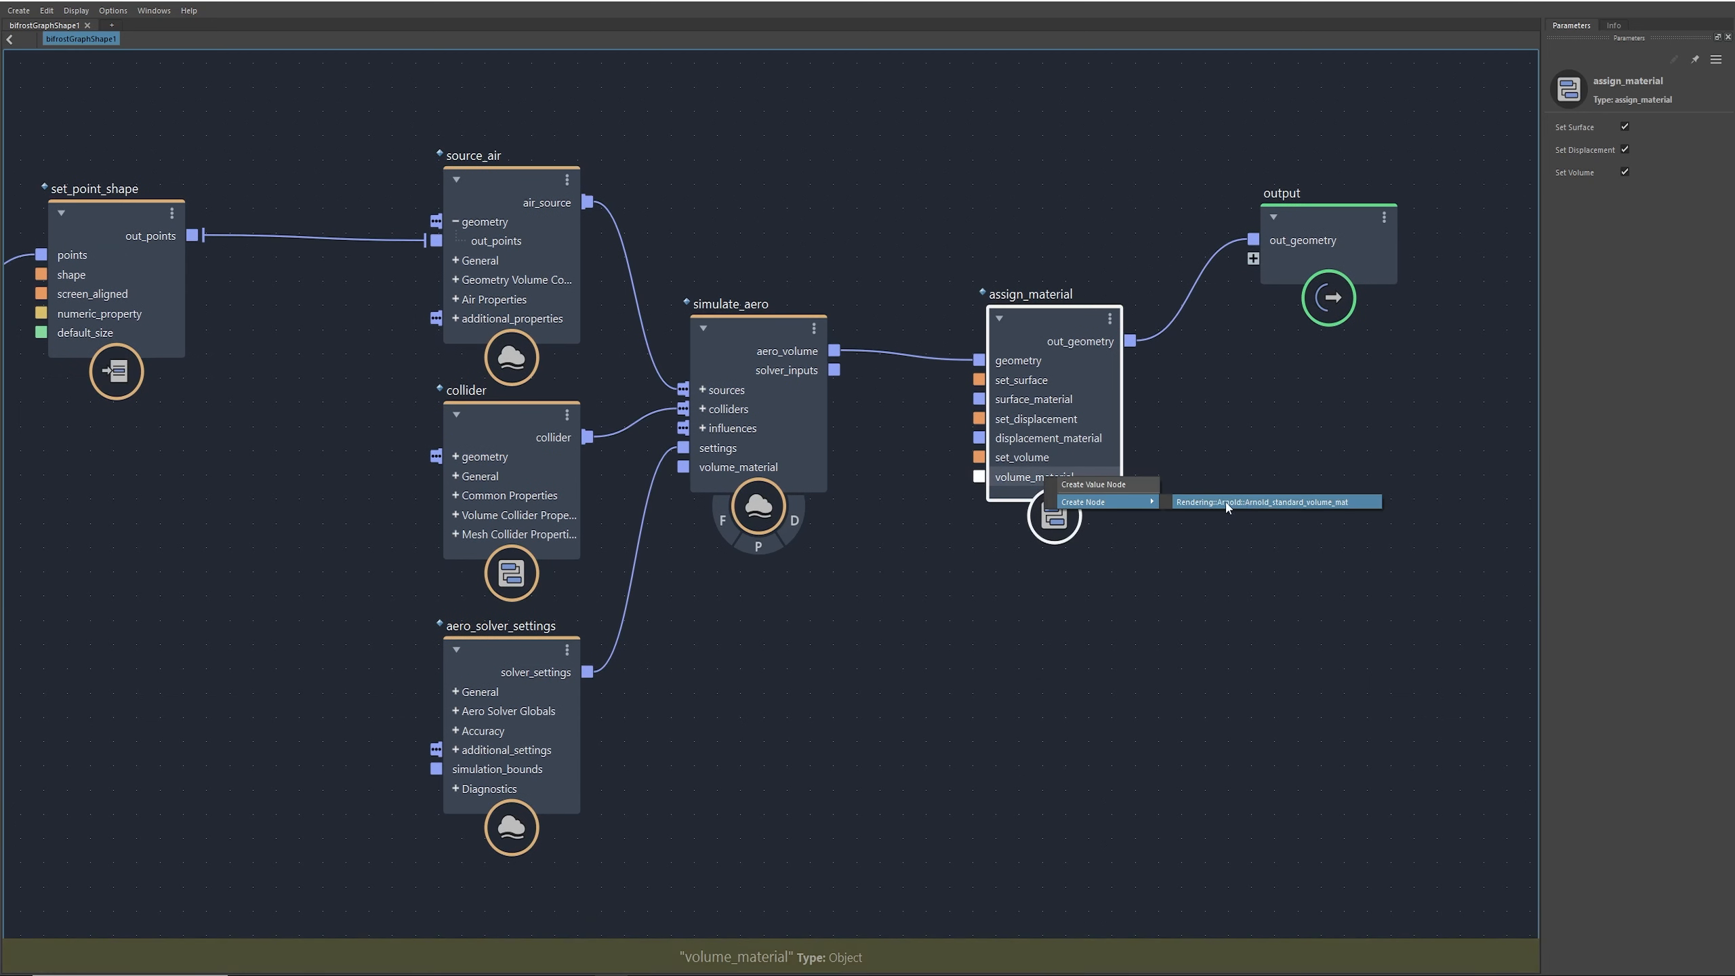
pyautogui.click(1255, 501)
pyautogui.moveTo(823, 496); pyautogui.dragTo(821, 606)
pyautogui.moveTo(684, 515); pyautogui.dragTo(797, 366, button='middle')
pyautogui.scroll(-1, 859, 517)
pyautogui.moveTo(801, 464); pyautogui.dragTo(799, 465, button='middle')
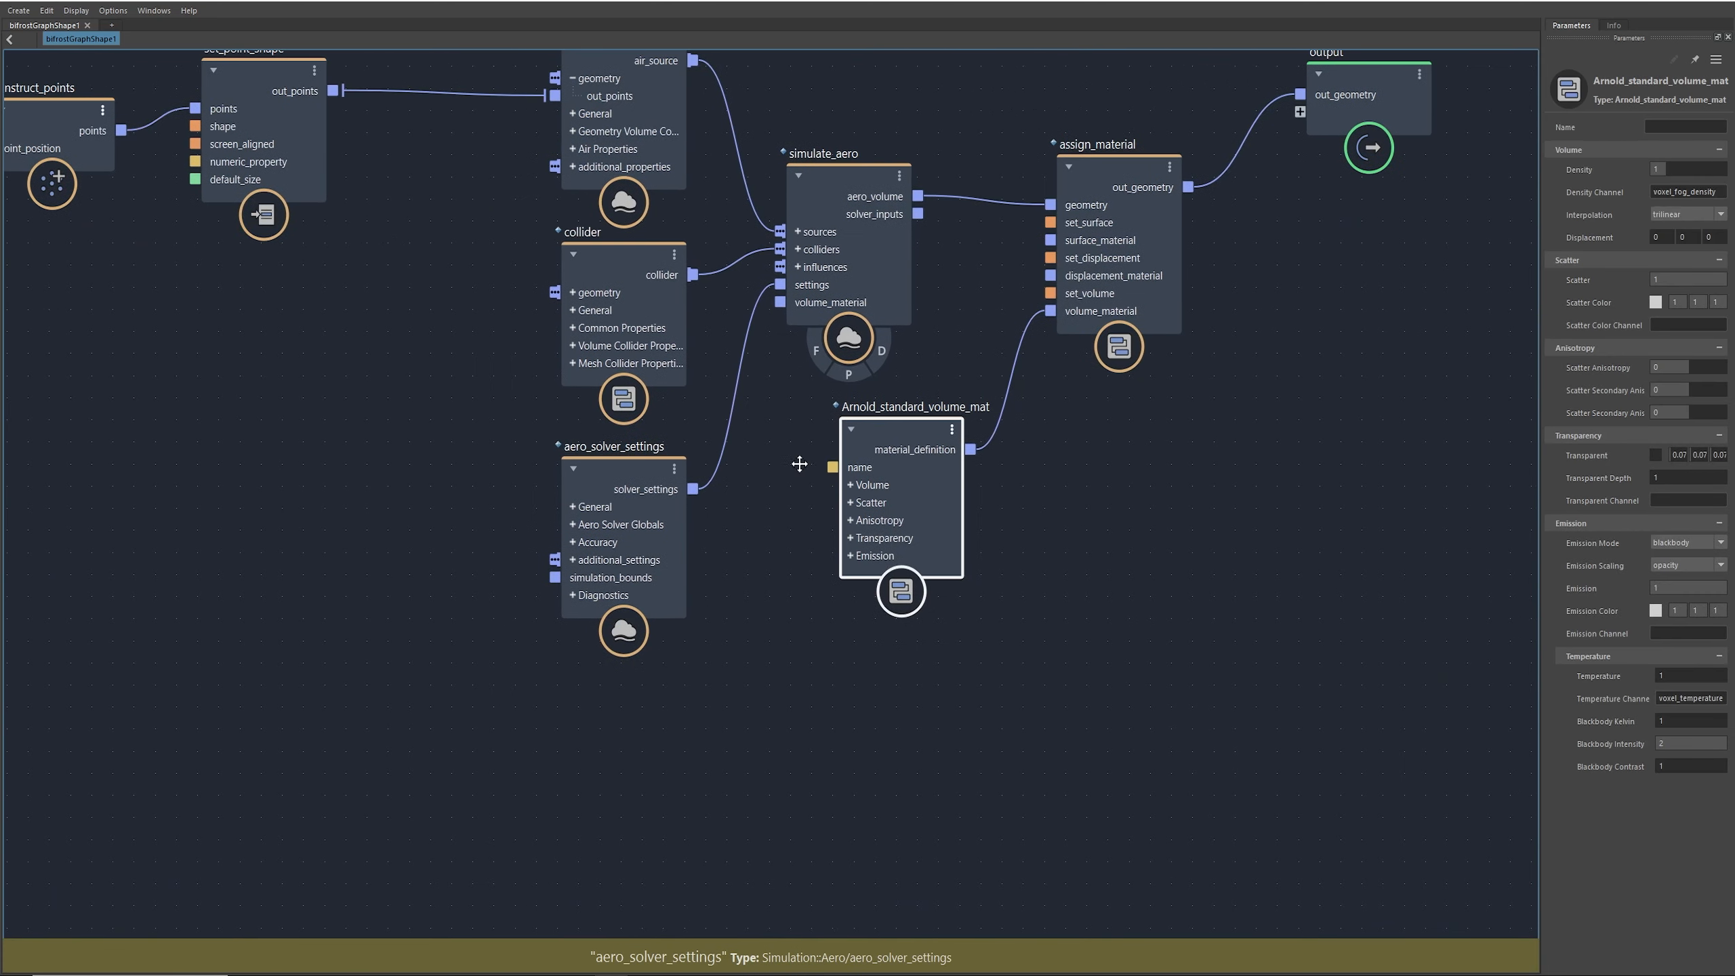
# Step: On source_air, enable Use Fluid Detail Size and set Fluid Detail Size to 0.025
pyautogui.click(622, 465)
pyautogui.moveTo(757, 285); pyautogui.dragTo(670, 373, button='middle')
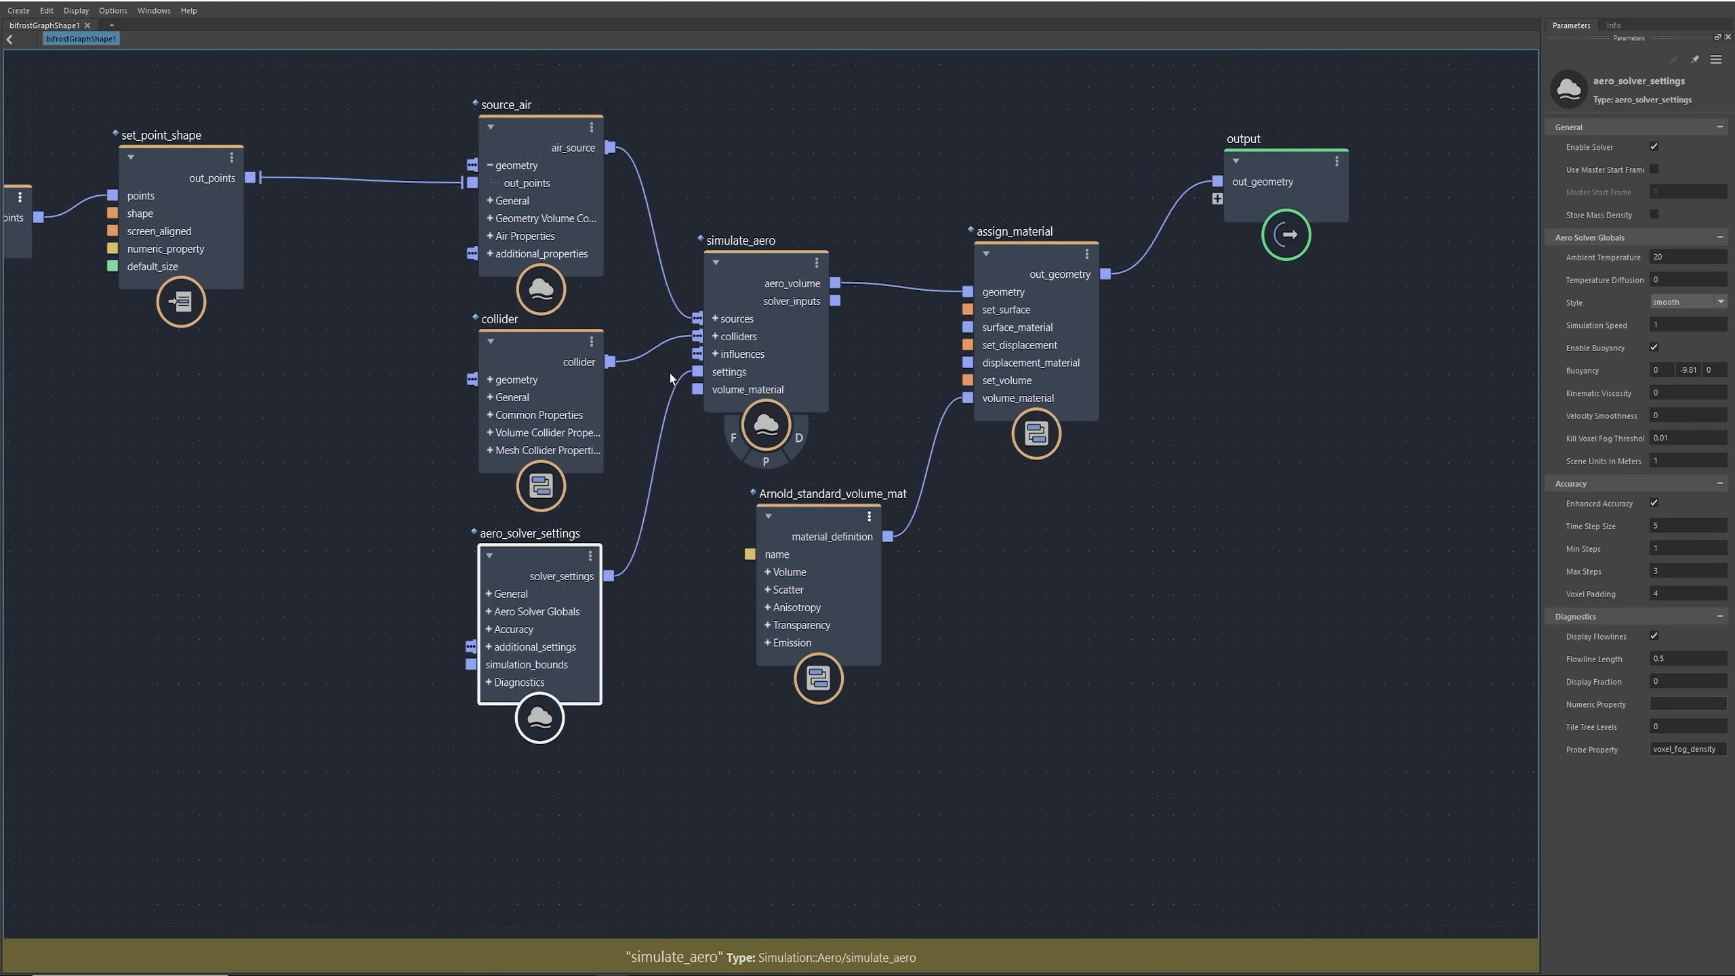
pyautogui.click(540, 130)
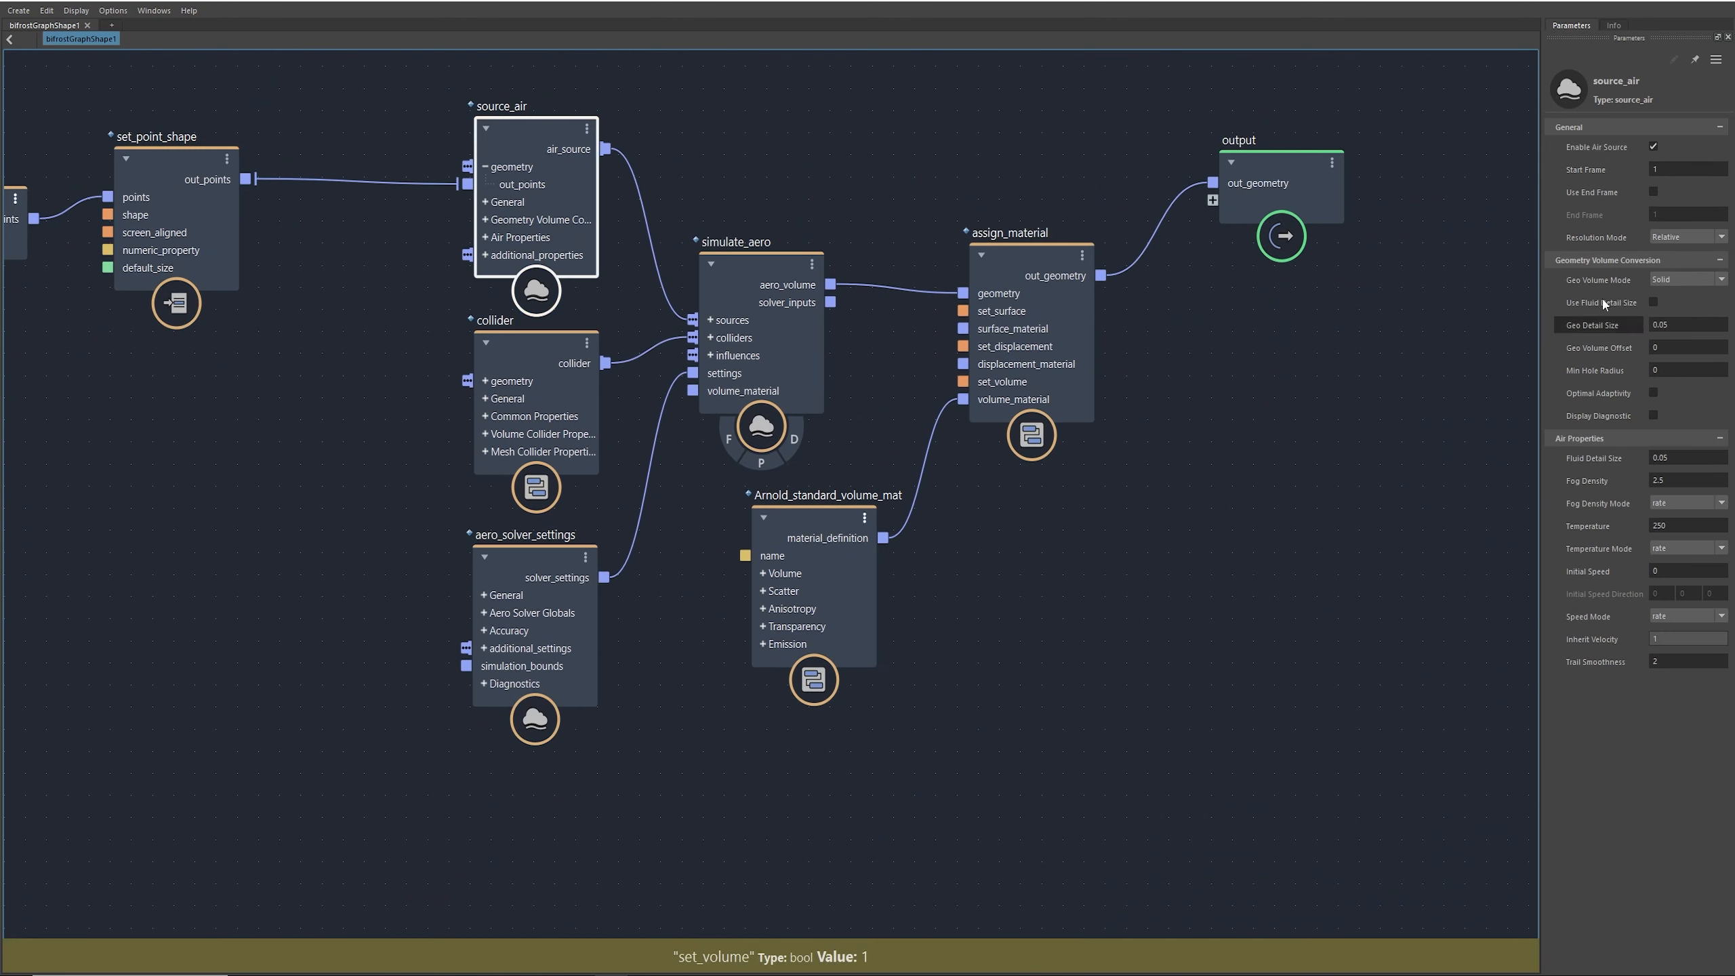
pyautogui.click(1652, 302)
pyautogui.click(1668, 459)
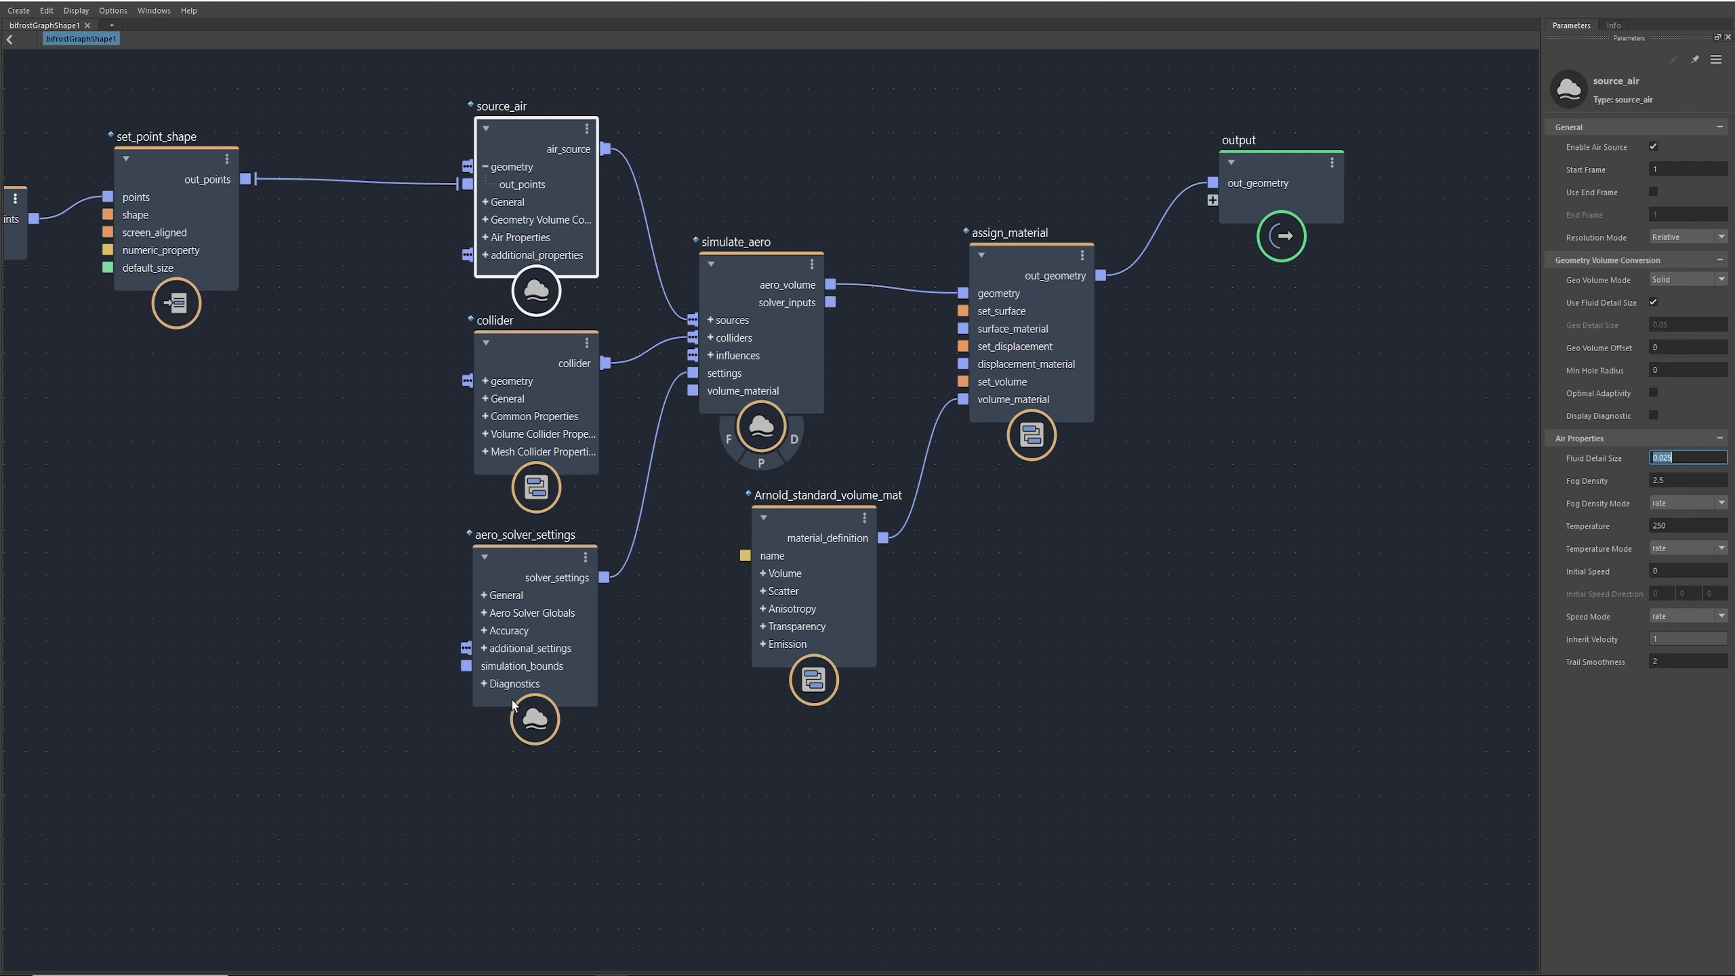
# Step: Set Scene Units in Meters to 0.5 on the aero_solver_settings node
pyautogui.click(542, 555)
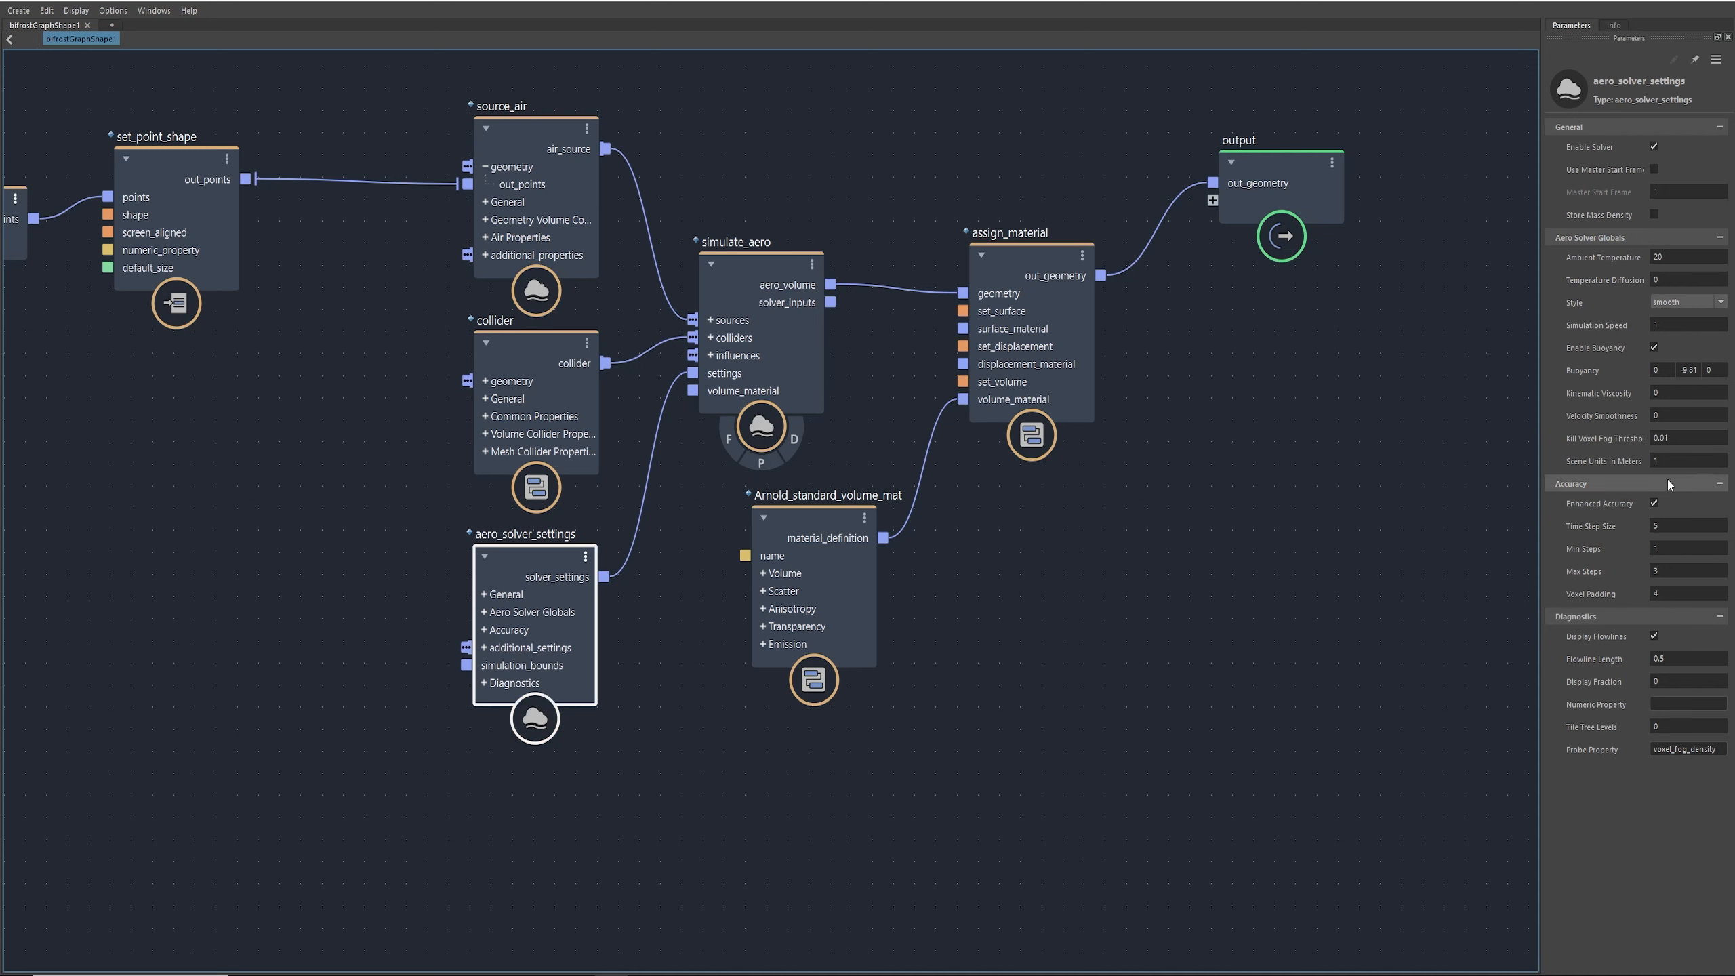
pyautogui.click(1685, 463)
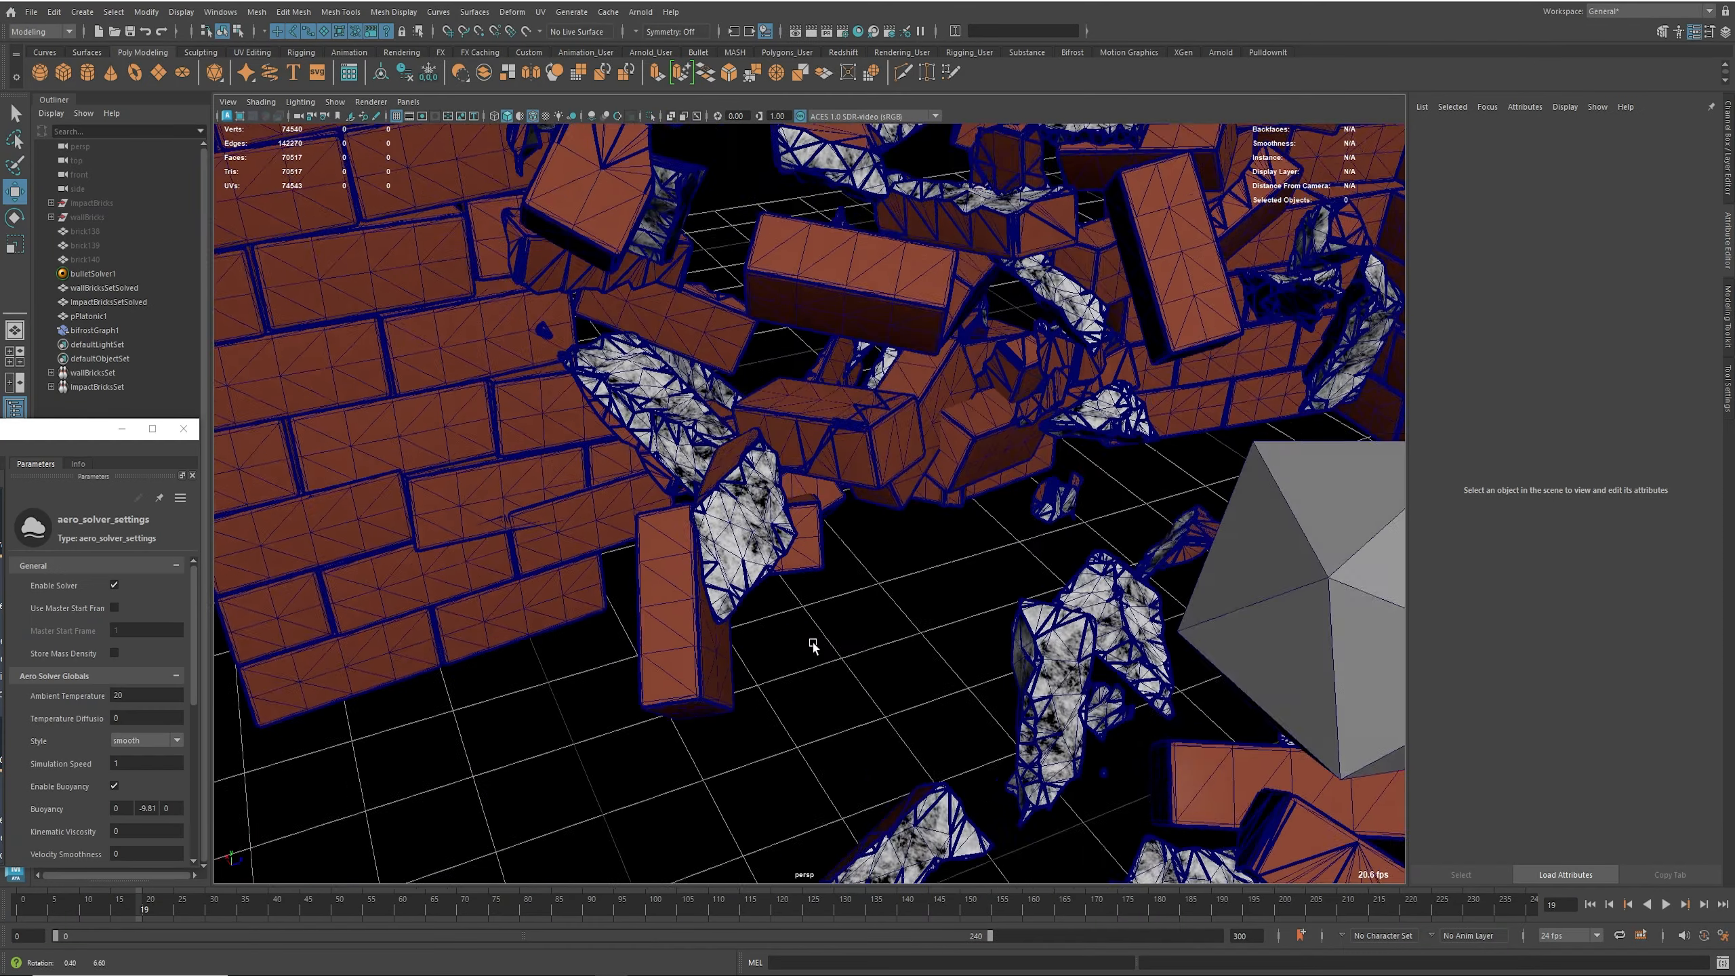
# Step: Place the graph editor window over the viewport, and set aero_solver_settings' Scene Units in Meters to 0.25
pyautogui.keyDown('alt'); pyautogui.moveTo(813, 646); pyautogui.dragTo(1185, 492); pyautogui.keyUp('alt')
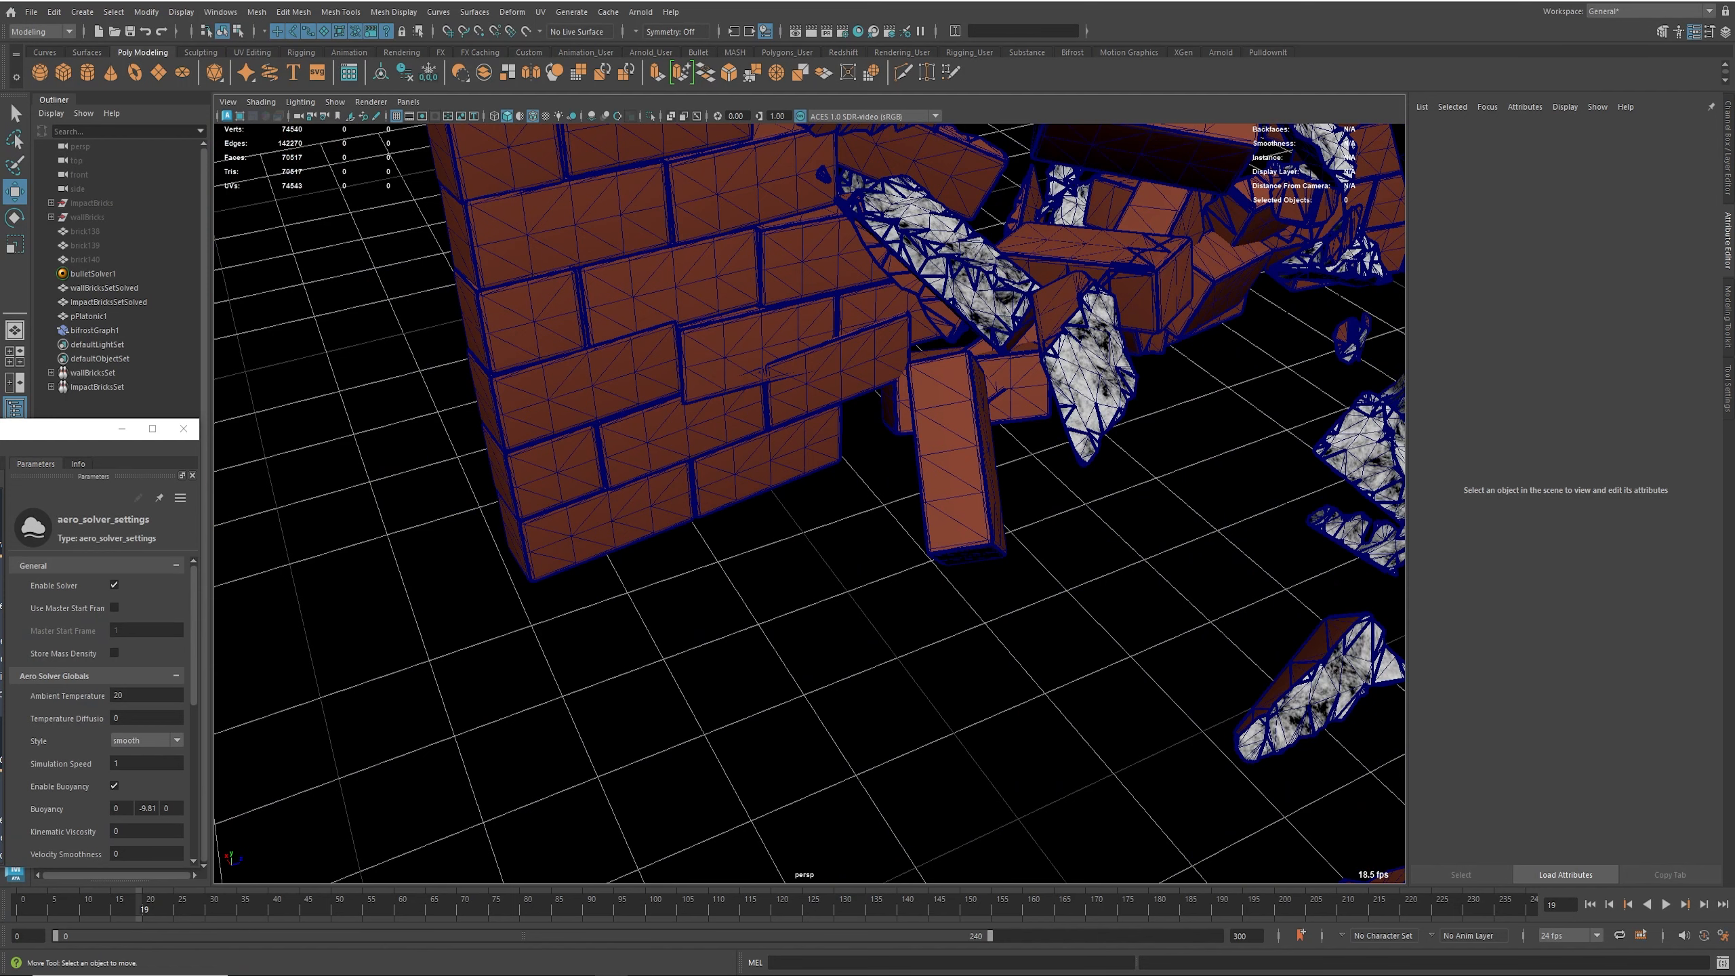
pyautogui.moveTo(0, 428); pyautogui.dragTo(563, 305)
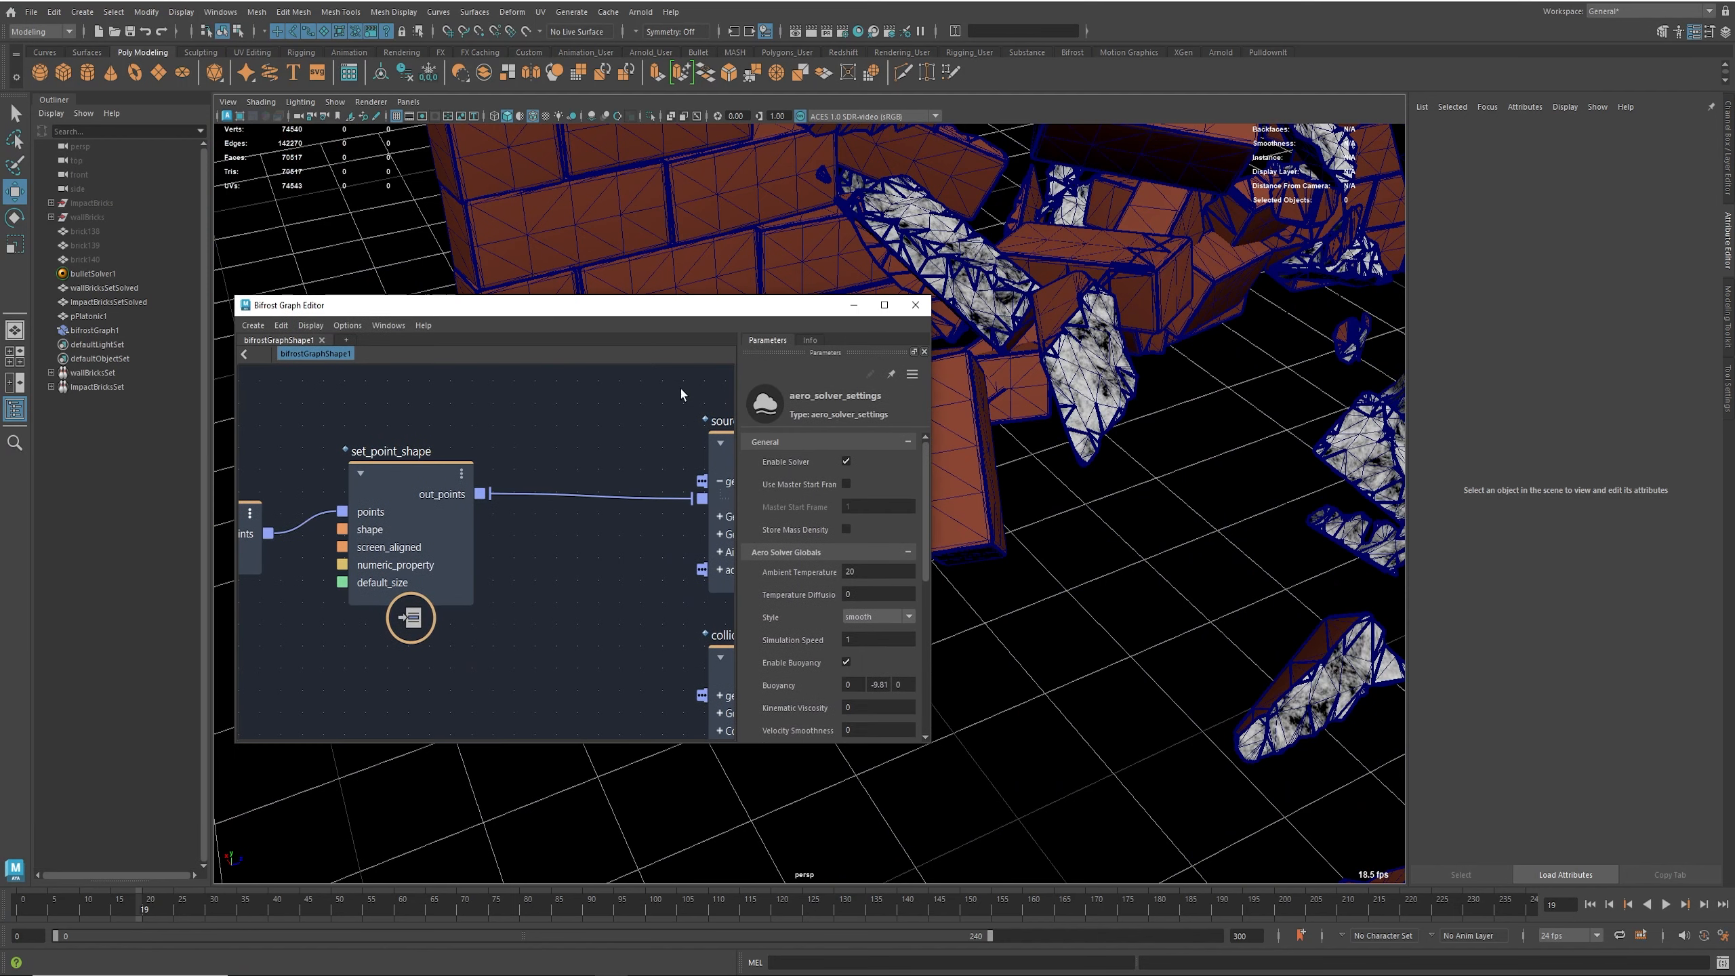
pyautogui.scroll(-3, 801, 654)
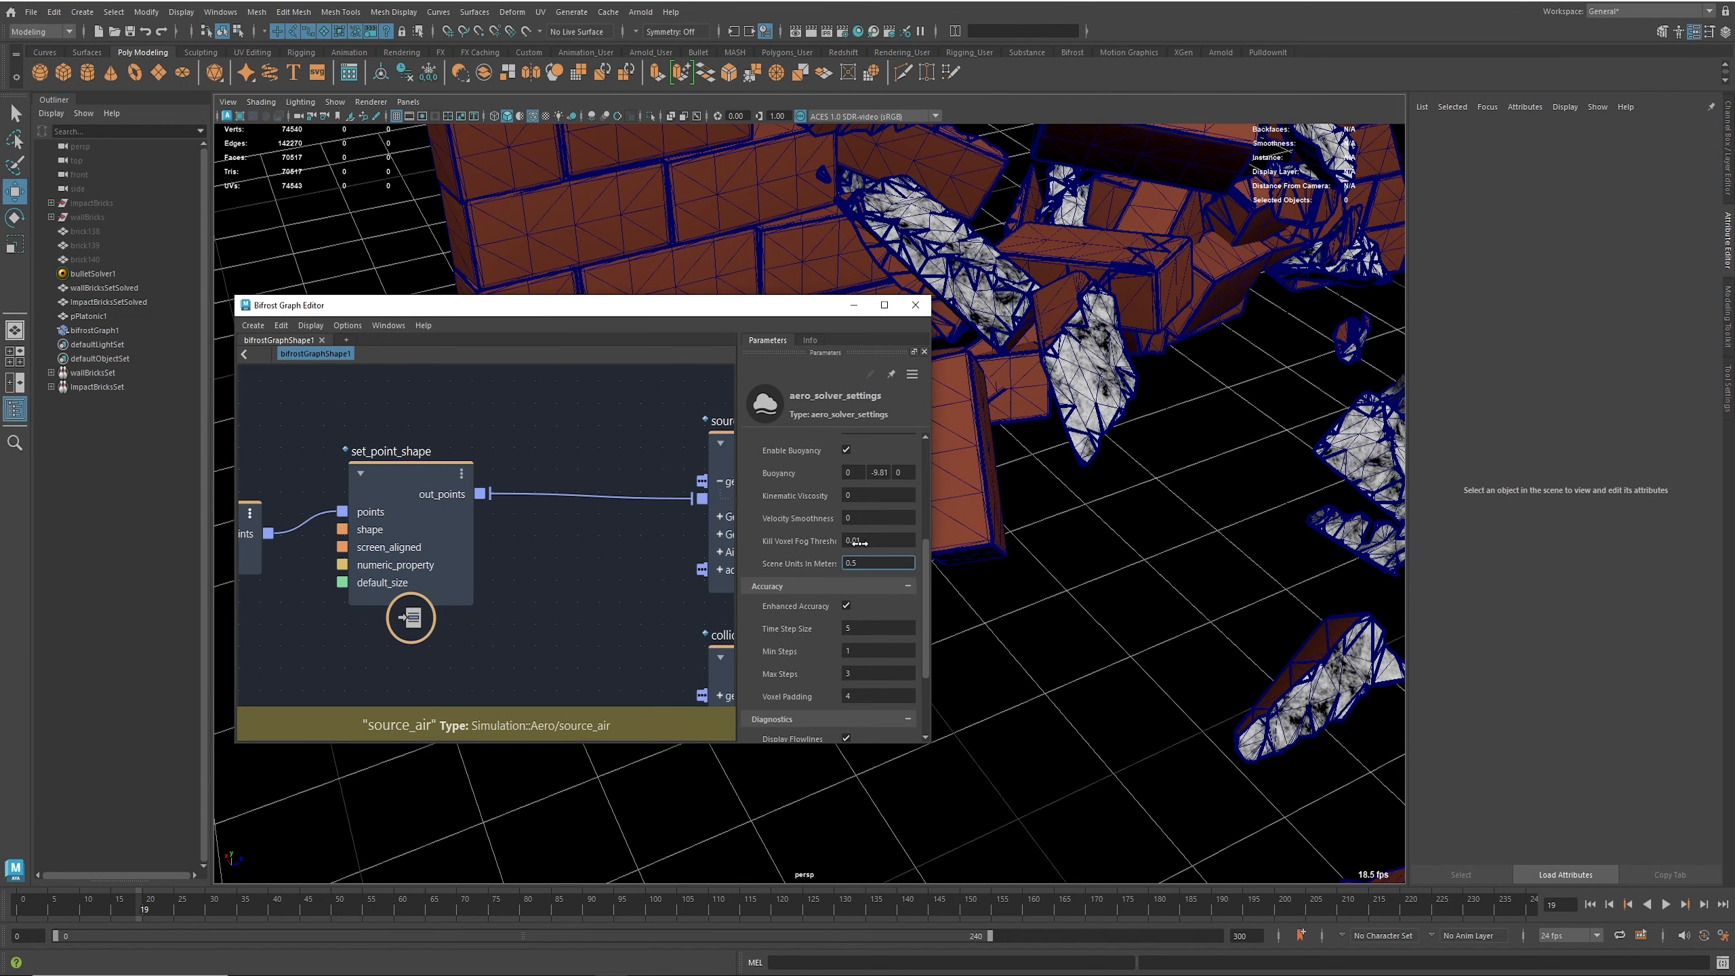
pyautogui.scroll(1, 786, 554)
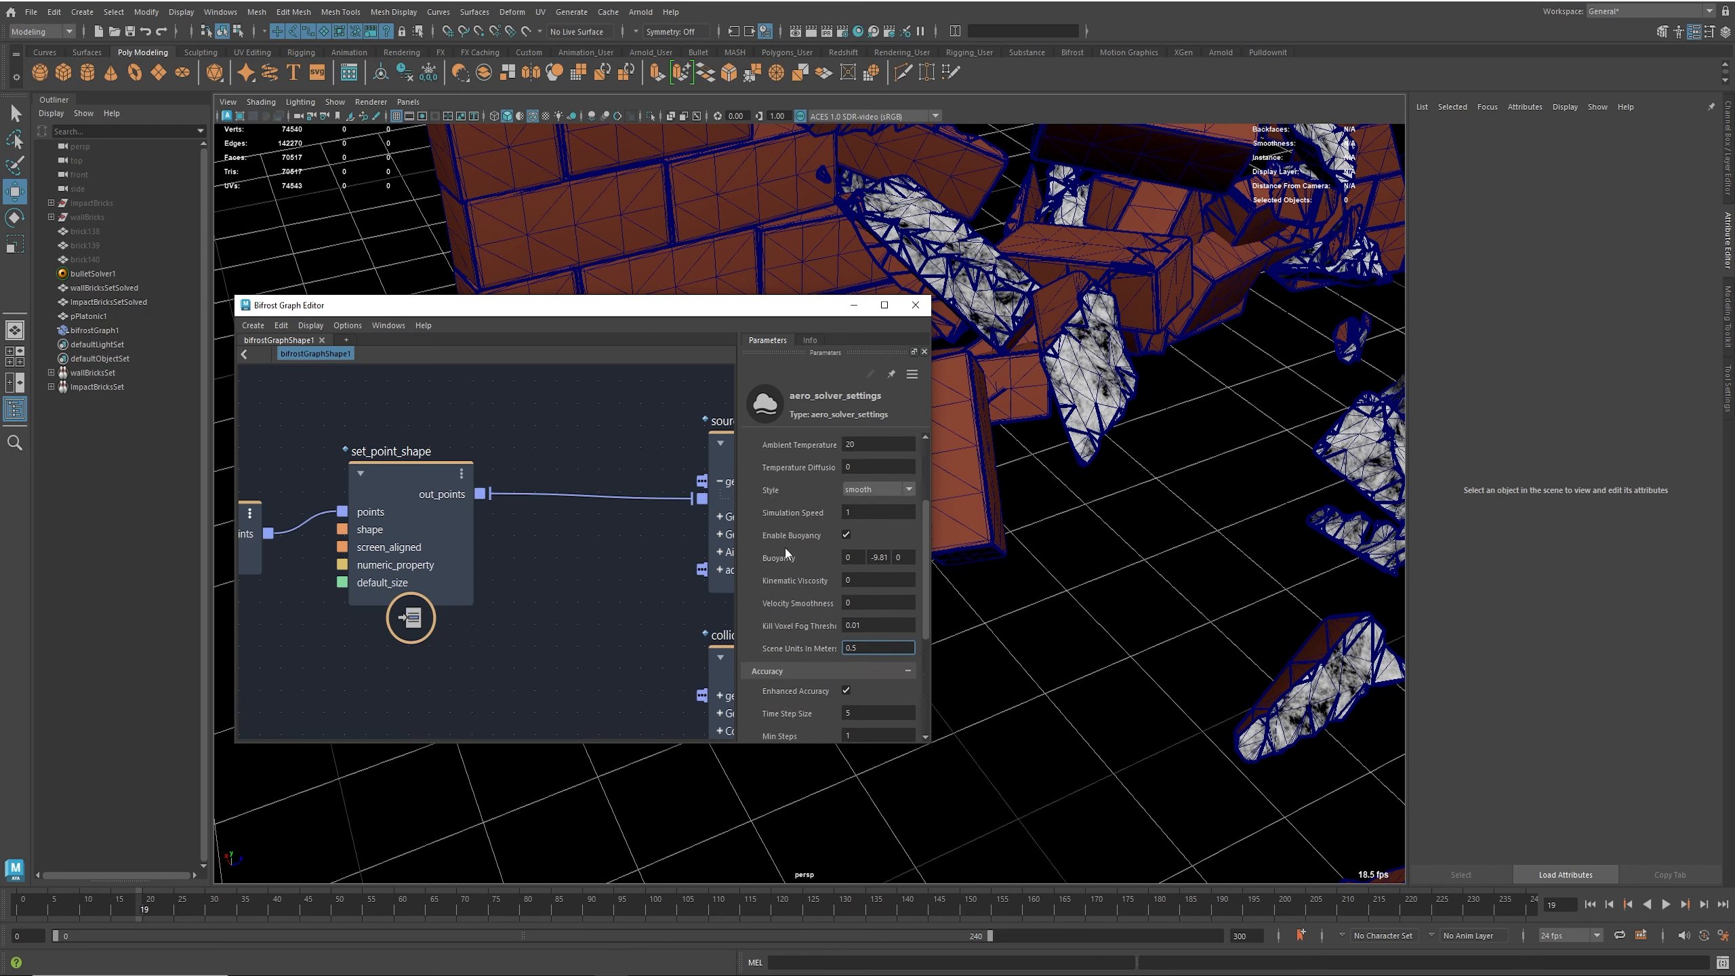
pyautogui.doubleClick(872, 649)
# Step: Set source_air's Fluid Detail Size to 0.01
pyautogui.keyDown('alt'); pyautogui.moveTo(621, 522); pyautogui.dragTo(416, 640, button='middle'); pyautogui.keyUp('alt')
pyautogui.keyDown('alt'); pyautogui.moveTo(568, 589); pyautogui.dragTo(494, 489, button='middle'); pyautogui.keyUp('alt')
pyautogui.click(507, 466)
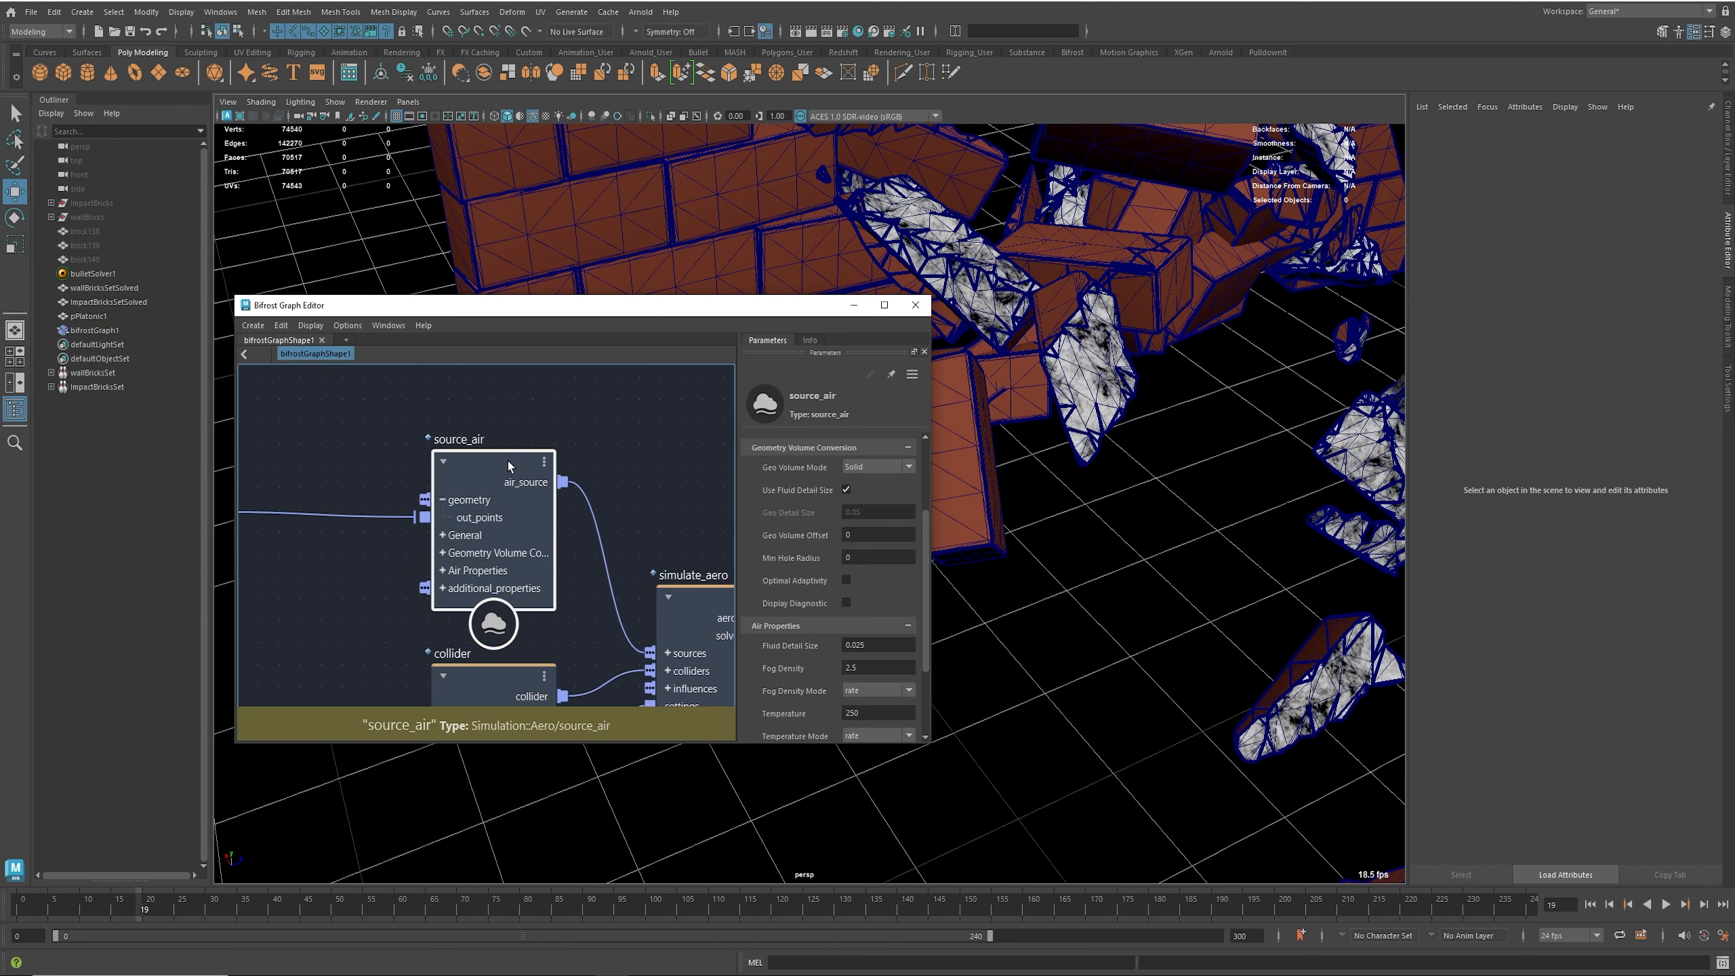
pyautogui.scroll(-1, 865, 581)
pyautogui.doubleClick(889, 601)
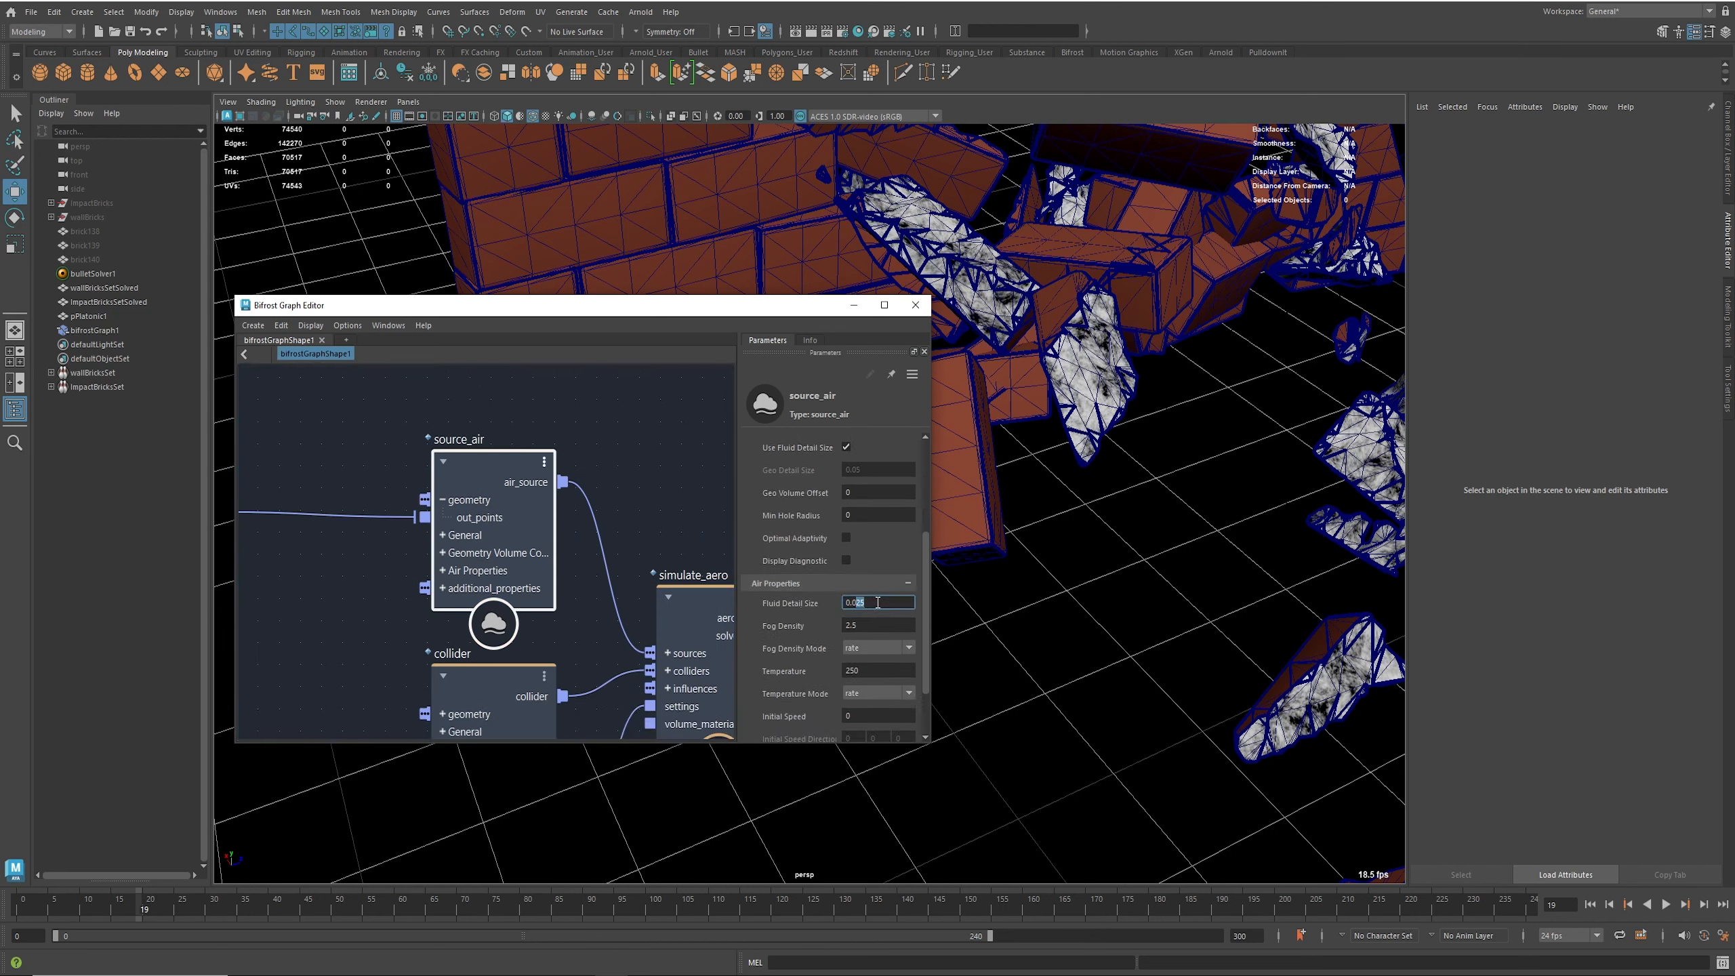
pyautogui.press('Return')
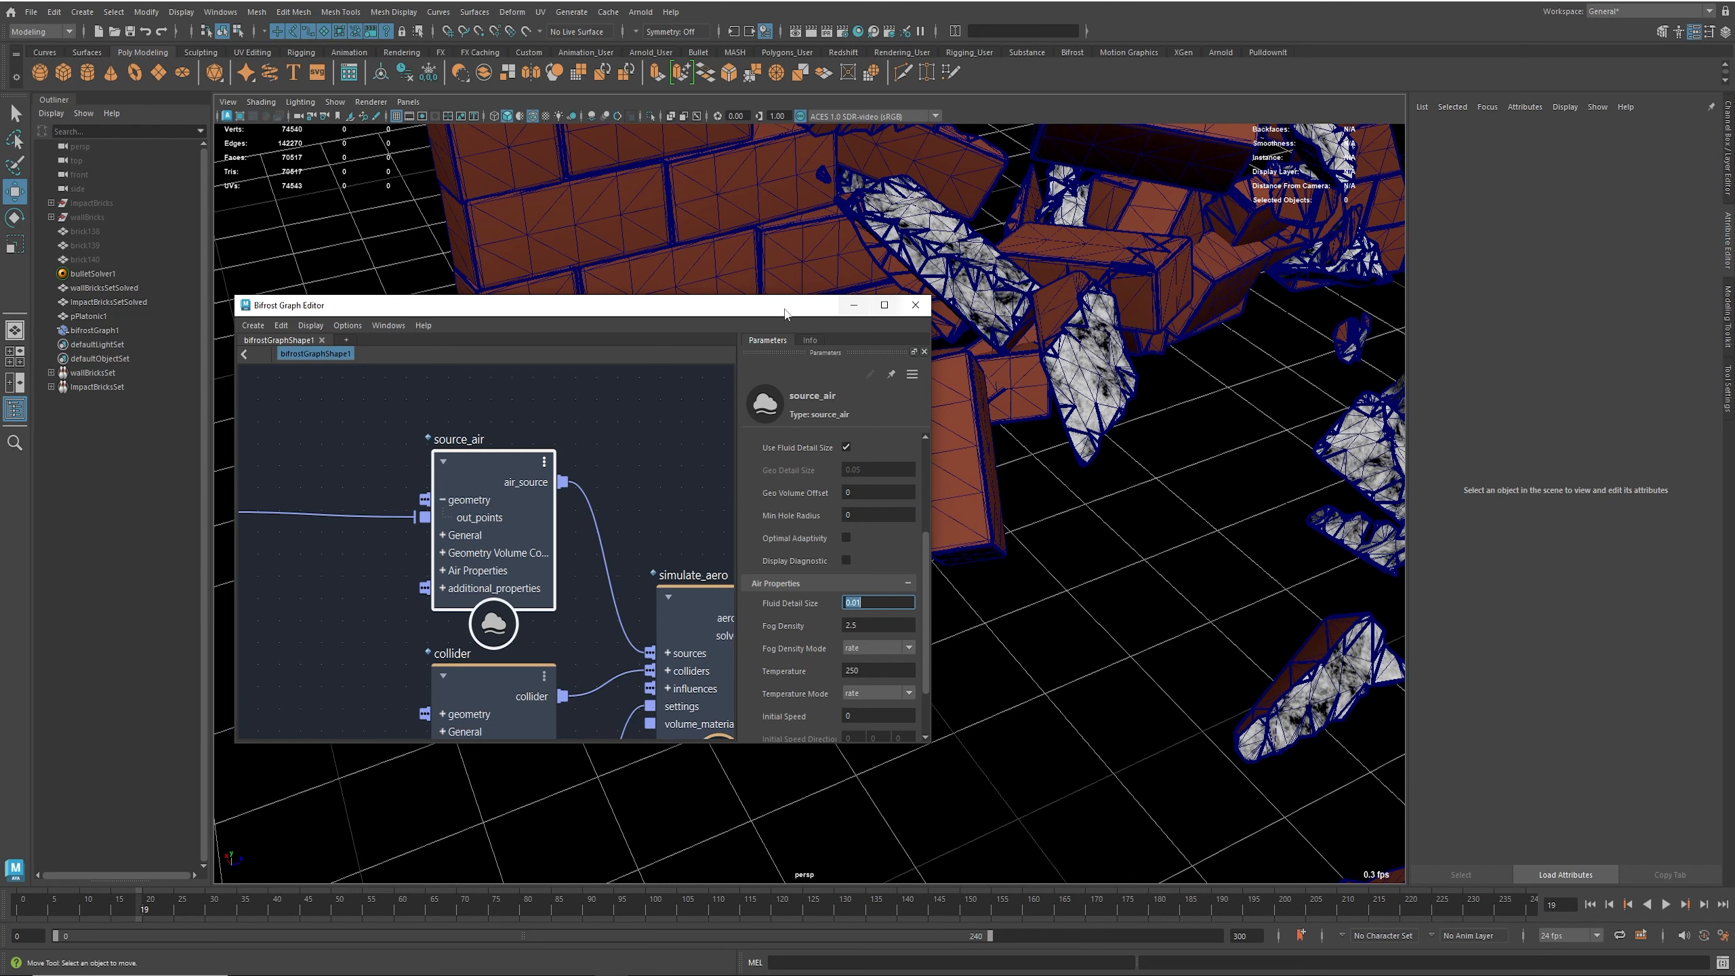
# Step: Move the graph editor aside and examine the broken wall and debris in the viewport from several angles and distances
pyautogui.moveTo(713, 305); pyautogui.dragTo(723, 321)
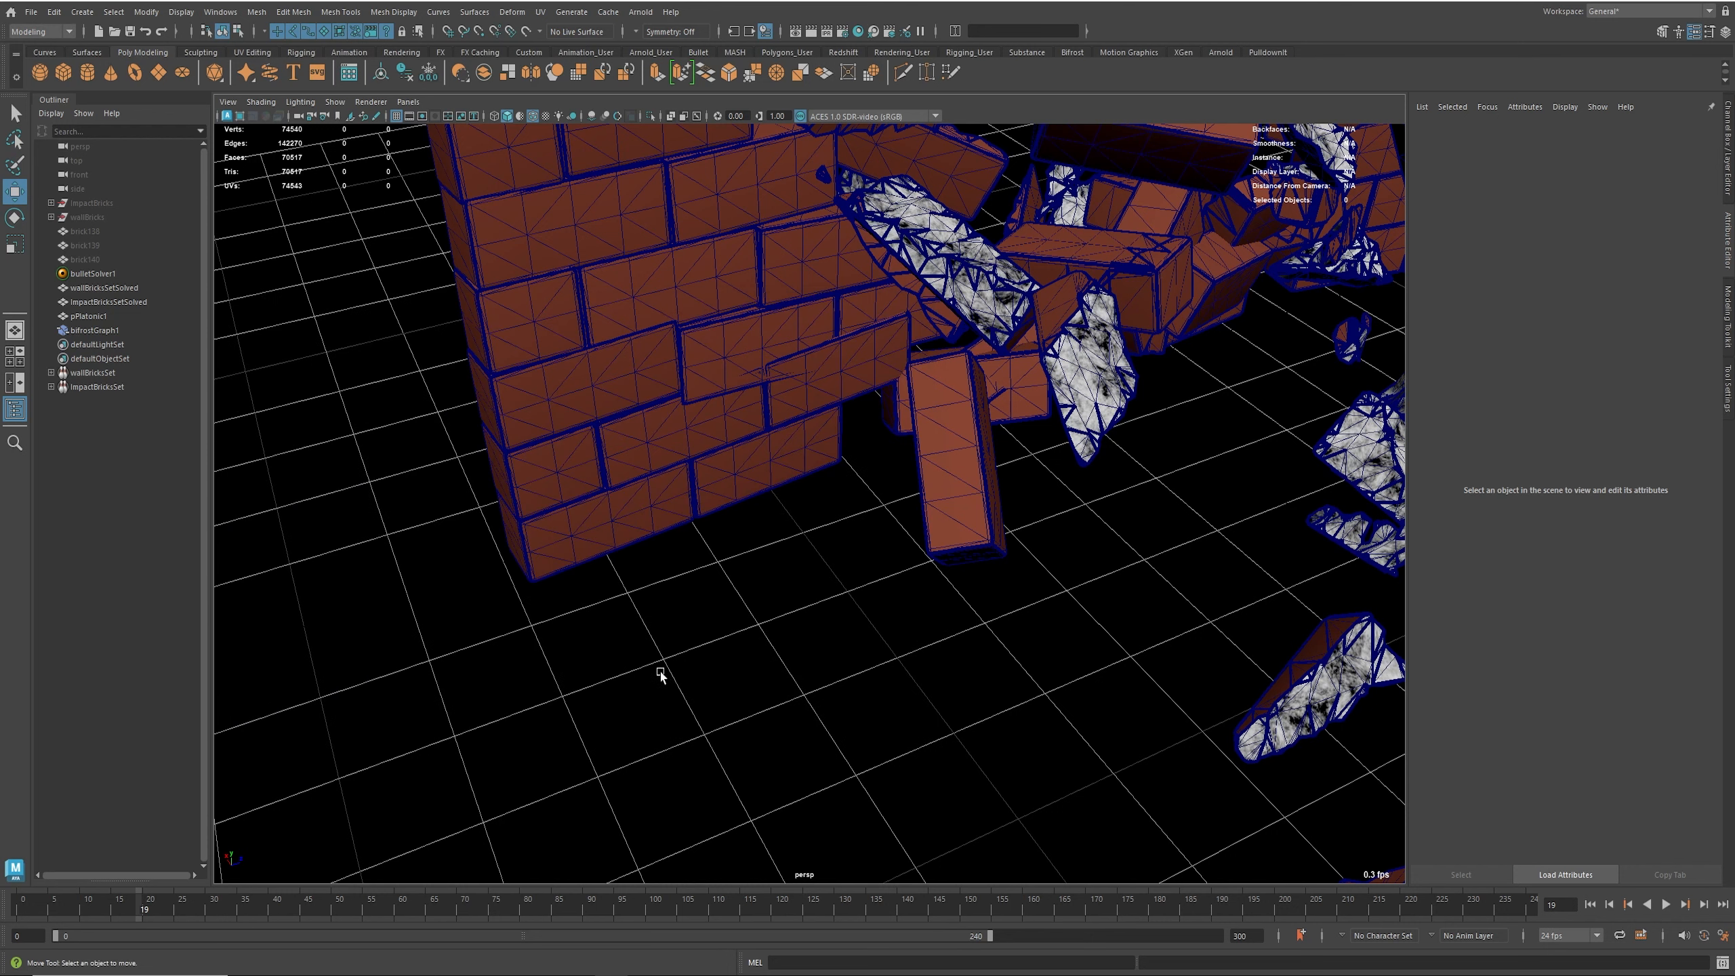
pyautogui.keyDown('alt'); pyautogui.moveTo(1096, 578); pyautogui.dragTo(891, 559, button='right'); pyautogui.keyUp('alt')
pyautogui.keyDown('alt'); pyautogui.moveTo(917, 604); pyautogui.dragTo(901, 619, button='middle'); pyautogui.keyUp('alt')
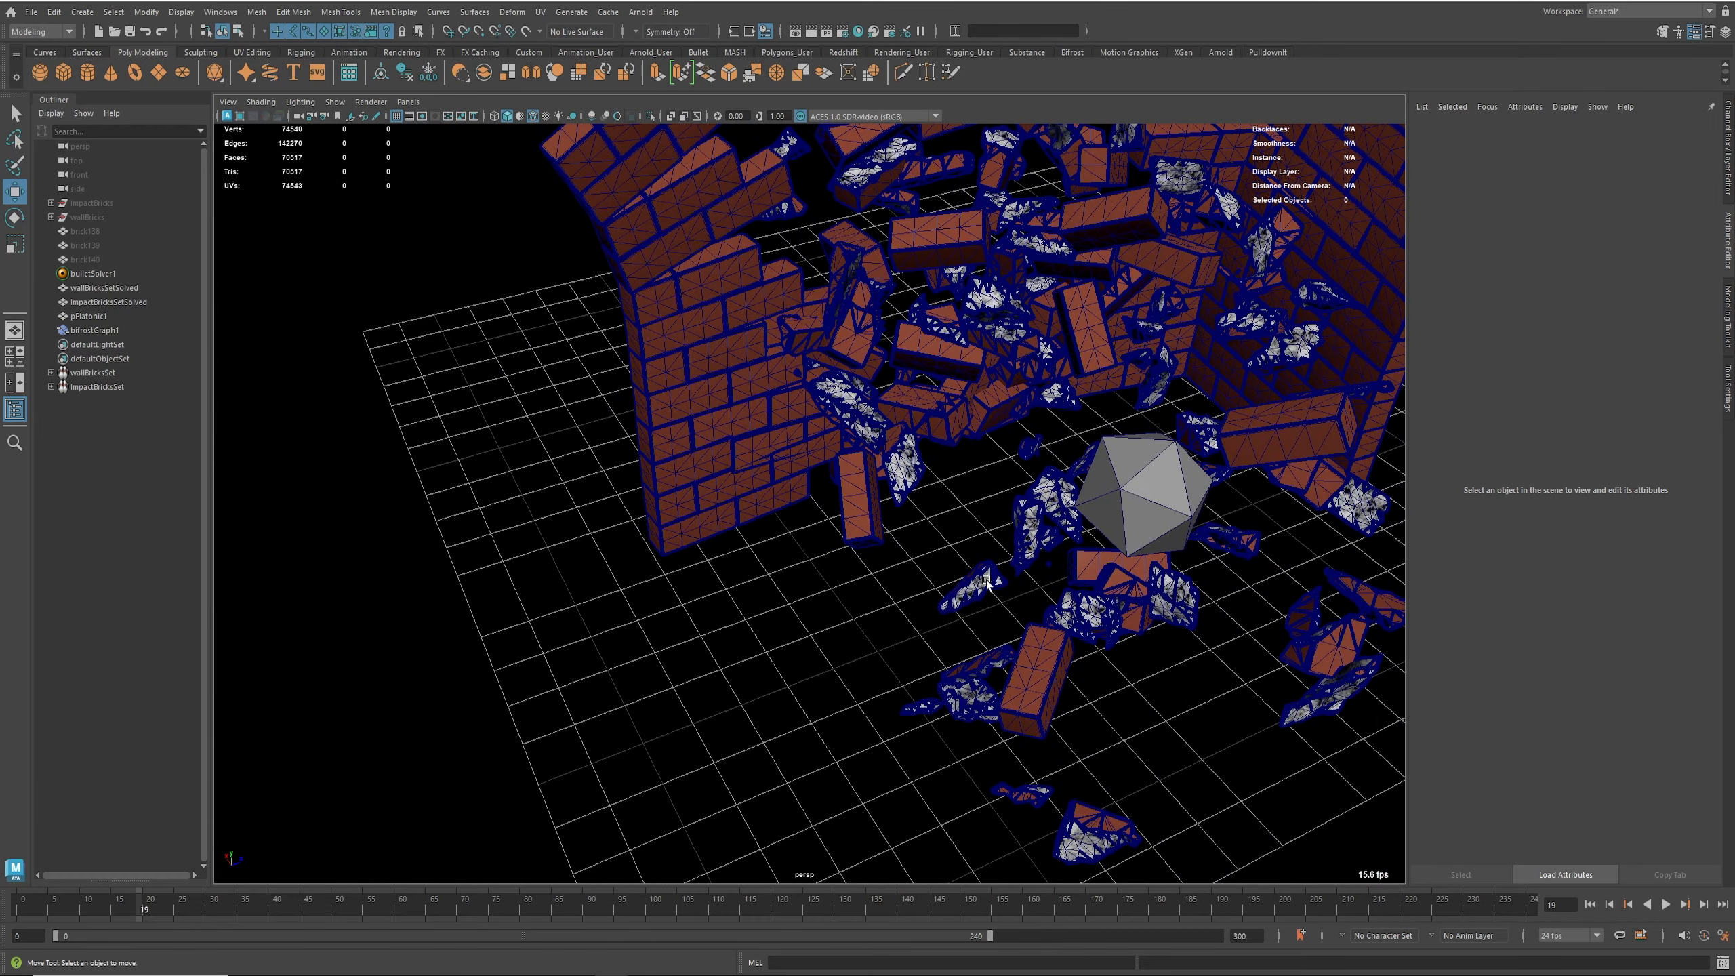
pyautogui.keyDown('alt'); pyautogui.moveTo(1161, 477); pyautogui.dragTo(1144, 644, button='middle'); pyautogui.keyUp('alt')
pyautogui.keyDown('alt'); pyautogui.moveTo(1143, 645); pyautogui.dragTo(985, 532); pyautogui.keyUp('alt')
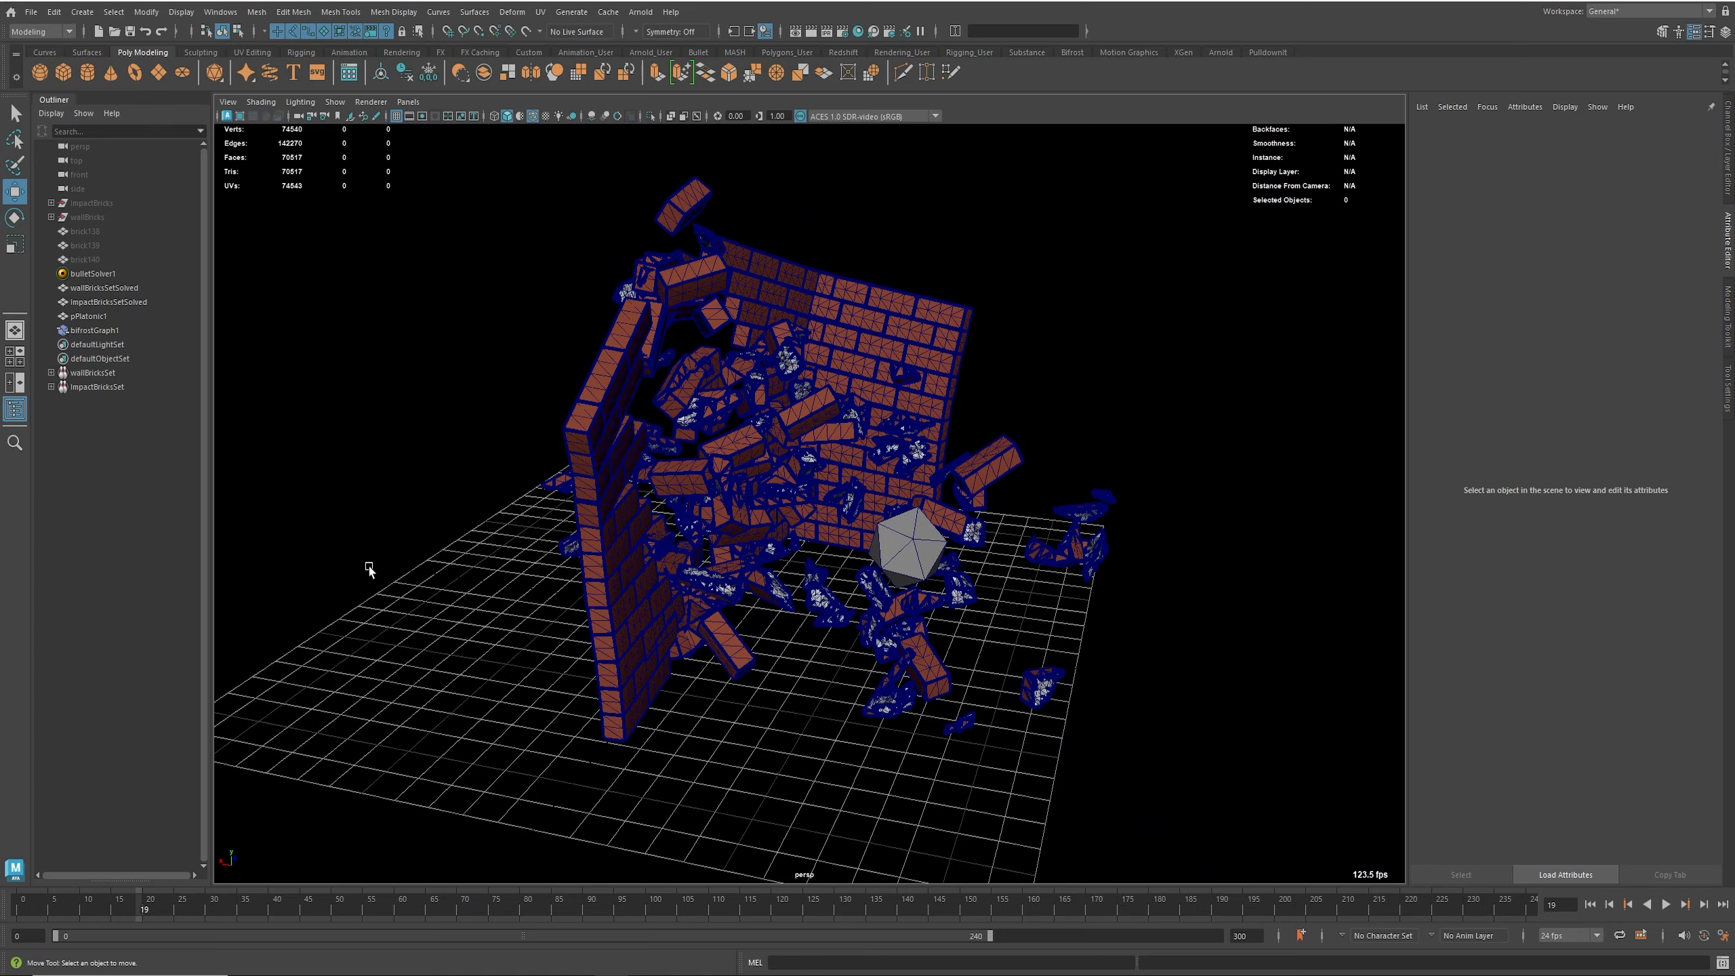
pyautogui.scroll(3, 255, 534)
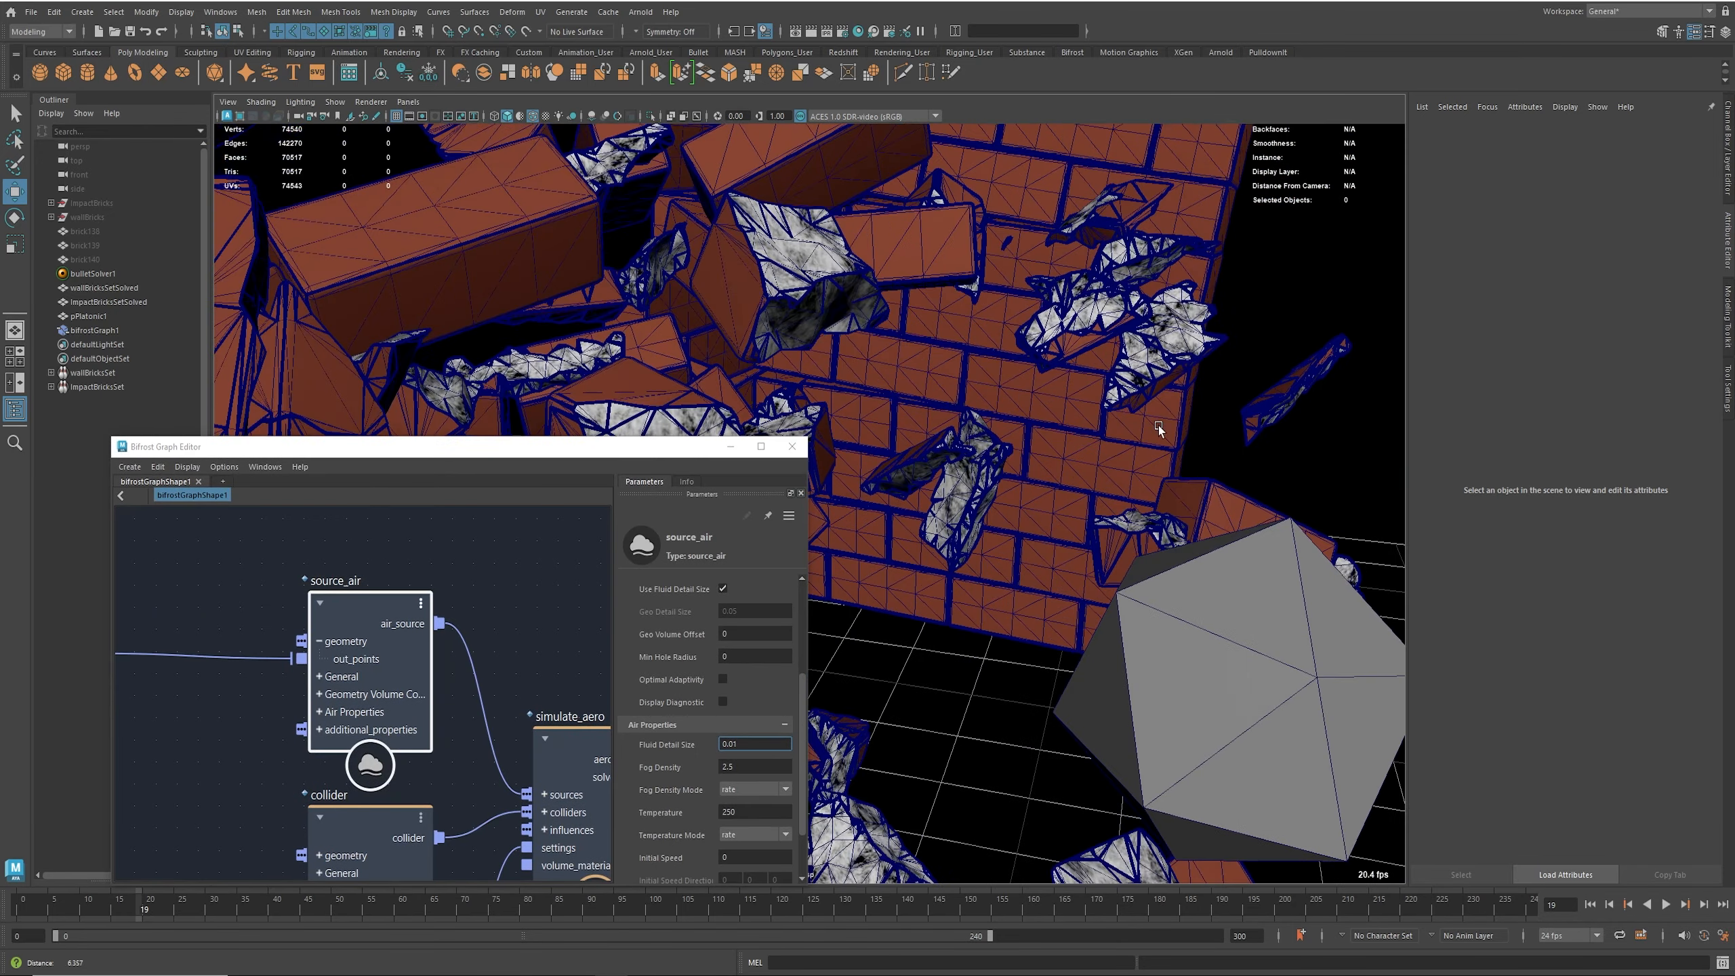
# Step: Maximize the graph editor, add a dissipation_influence node, and place it below aero_solver_settings
pyautogui.scroll(-6, 353, 671)
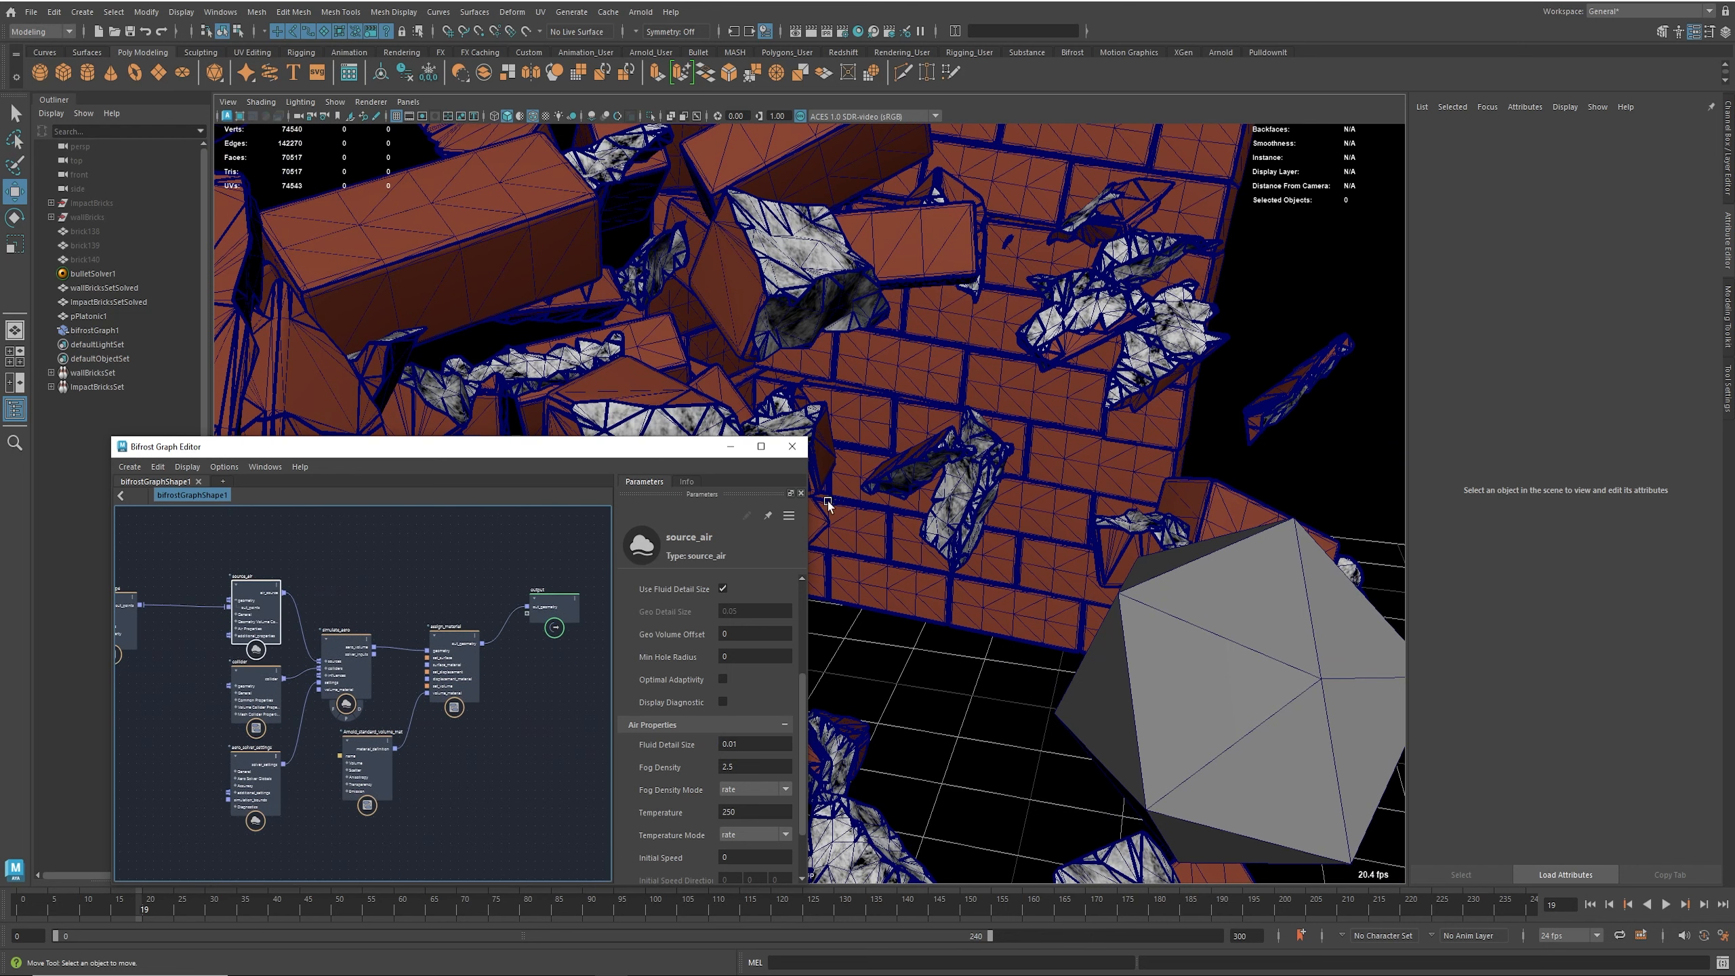
pyautogui.click(760, 445)
pyautogui.scroll(8, 771, 608)
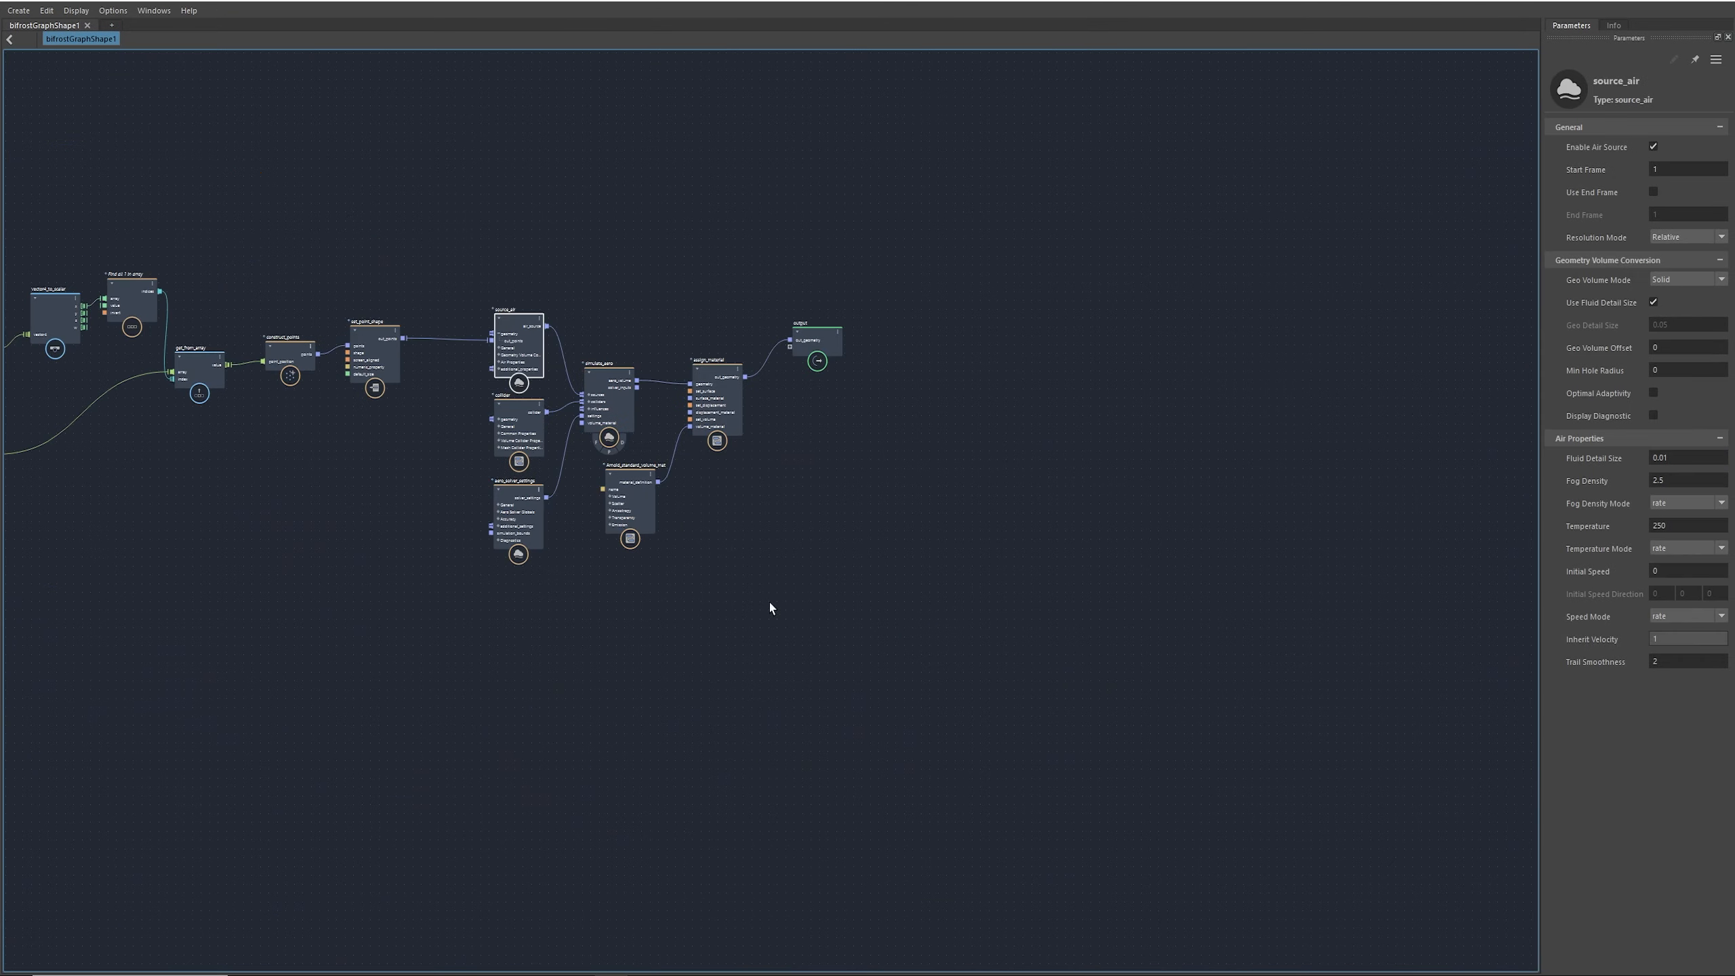
pyautogui.scroll(-3, 799, 655)
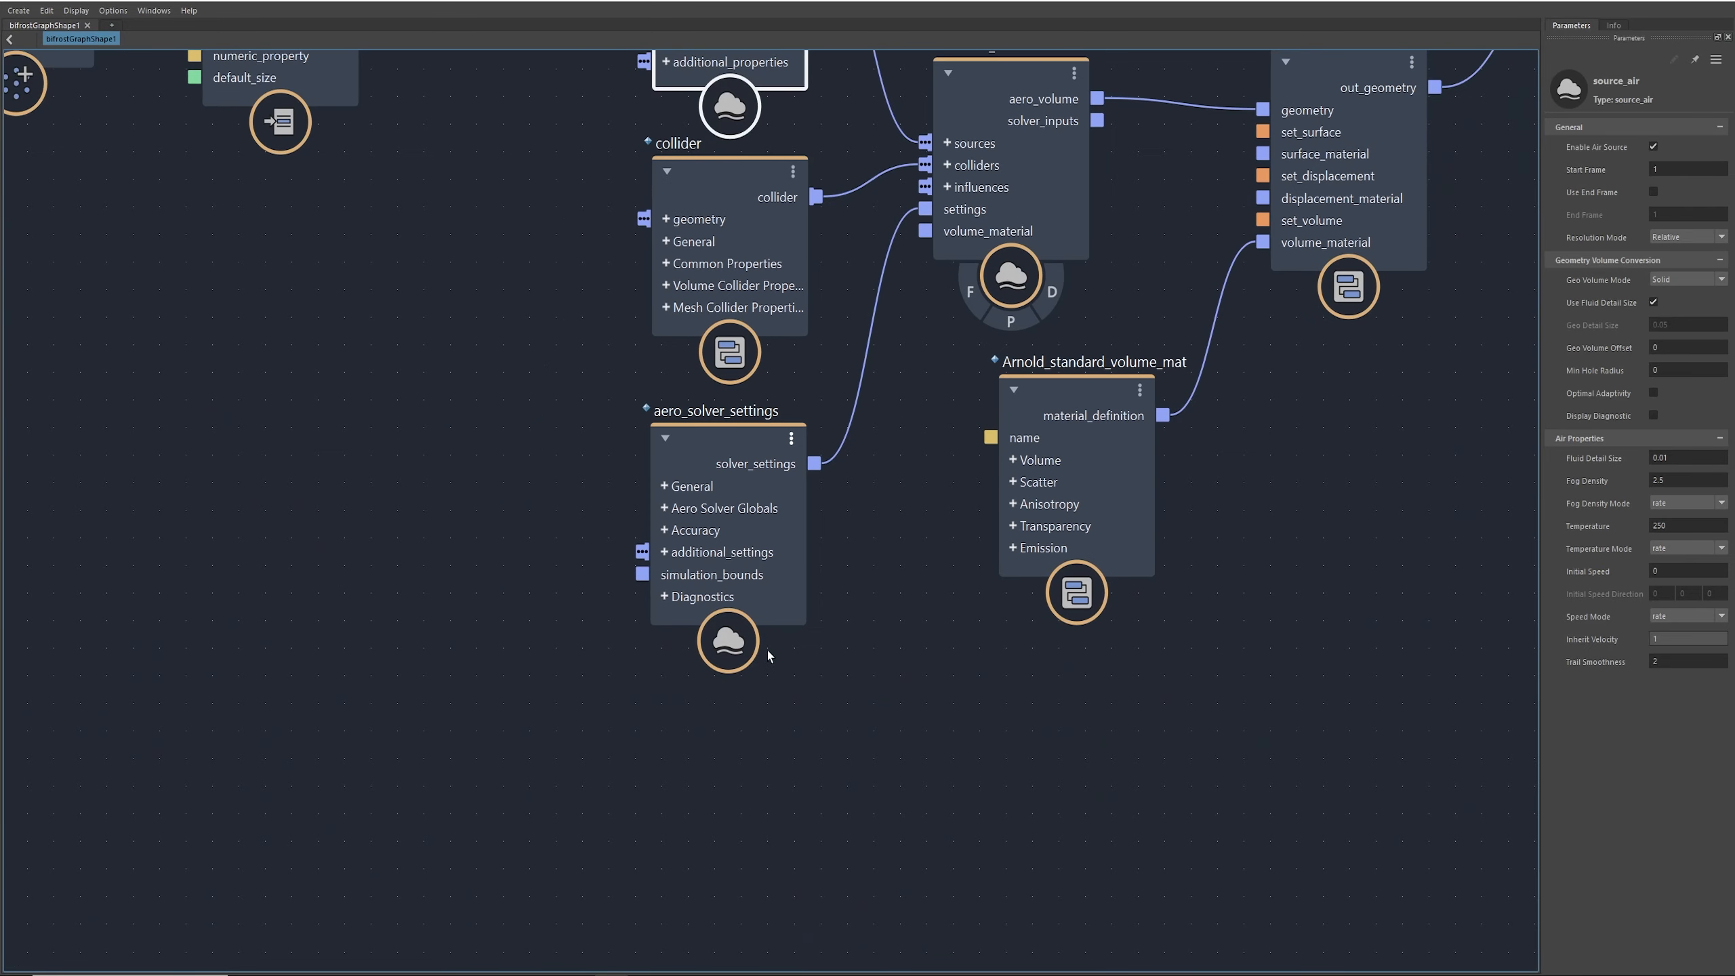
pyautogui.press('Tab')
pyautogui.write('diss')
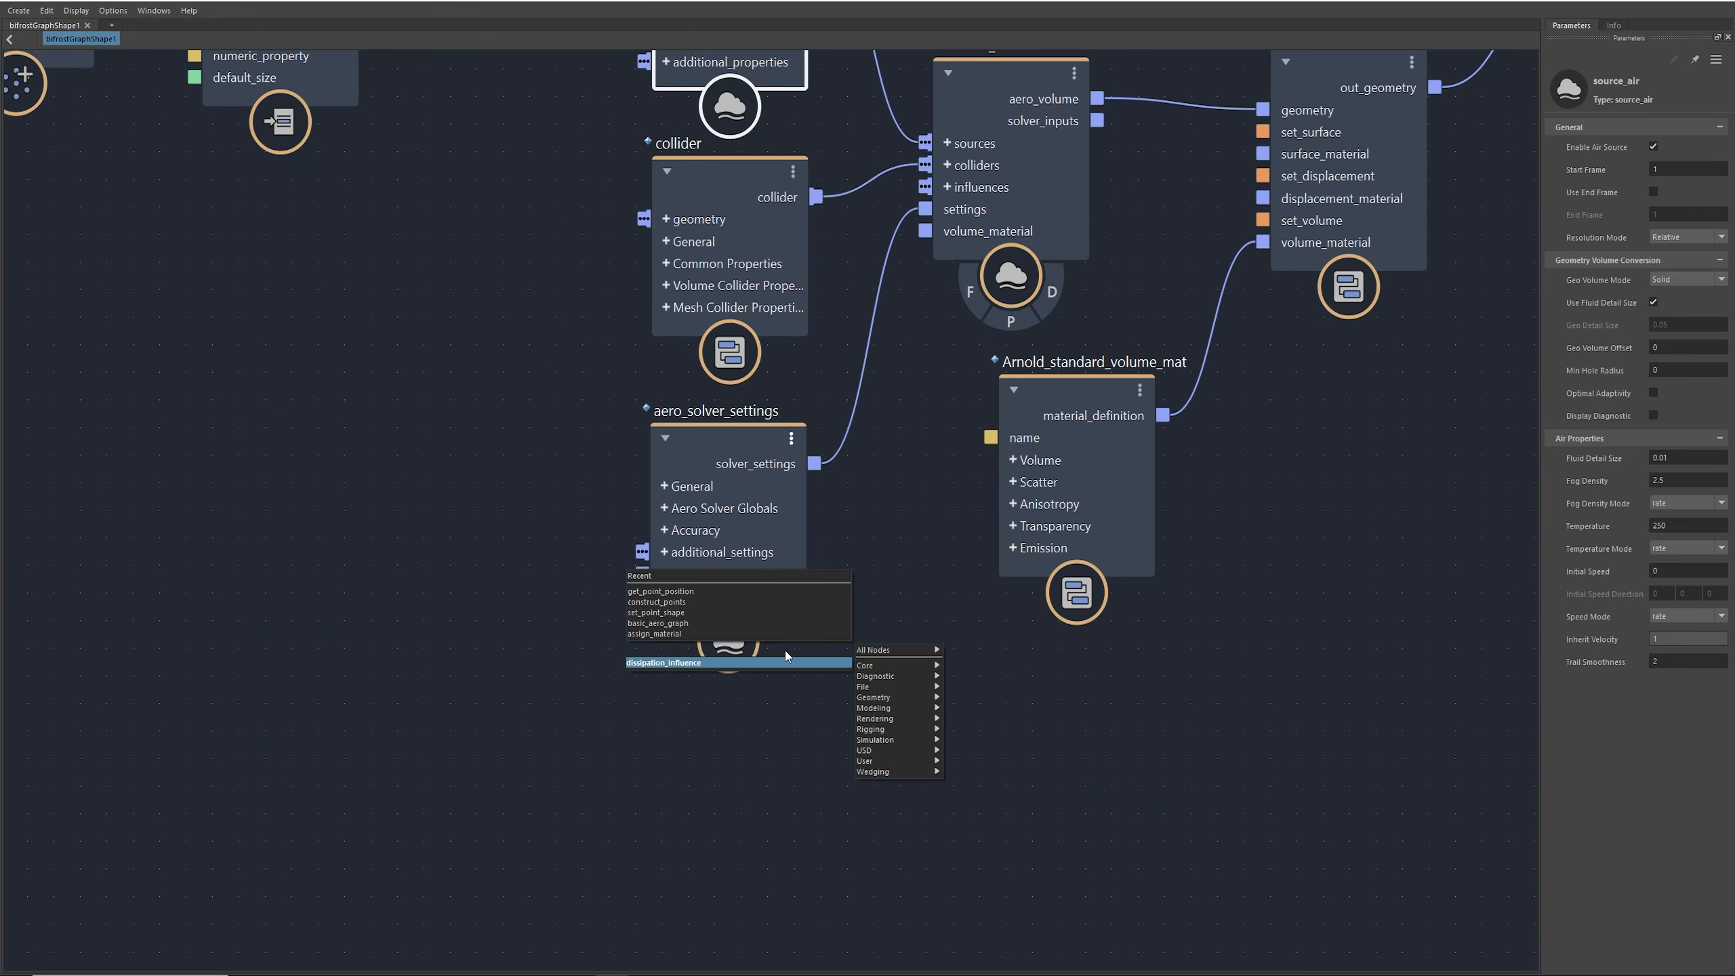
pyautogui.press('Return')
pyautogui.moveTo(804, 700); pyautogui.dragTo(726, 730)
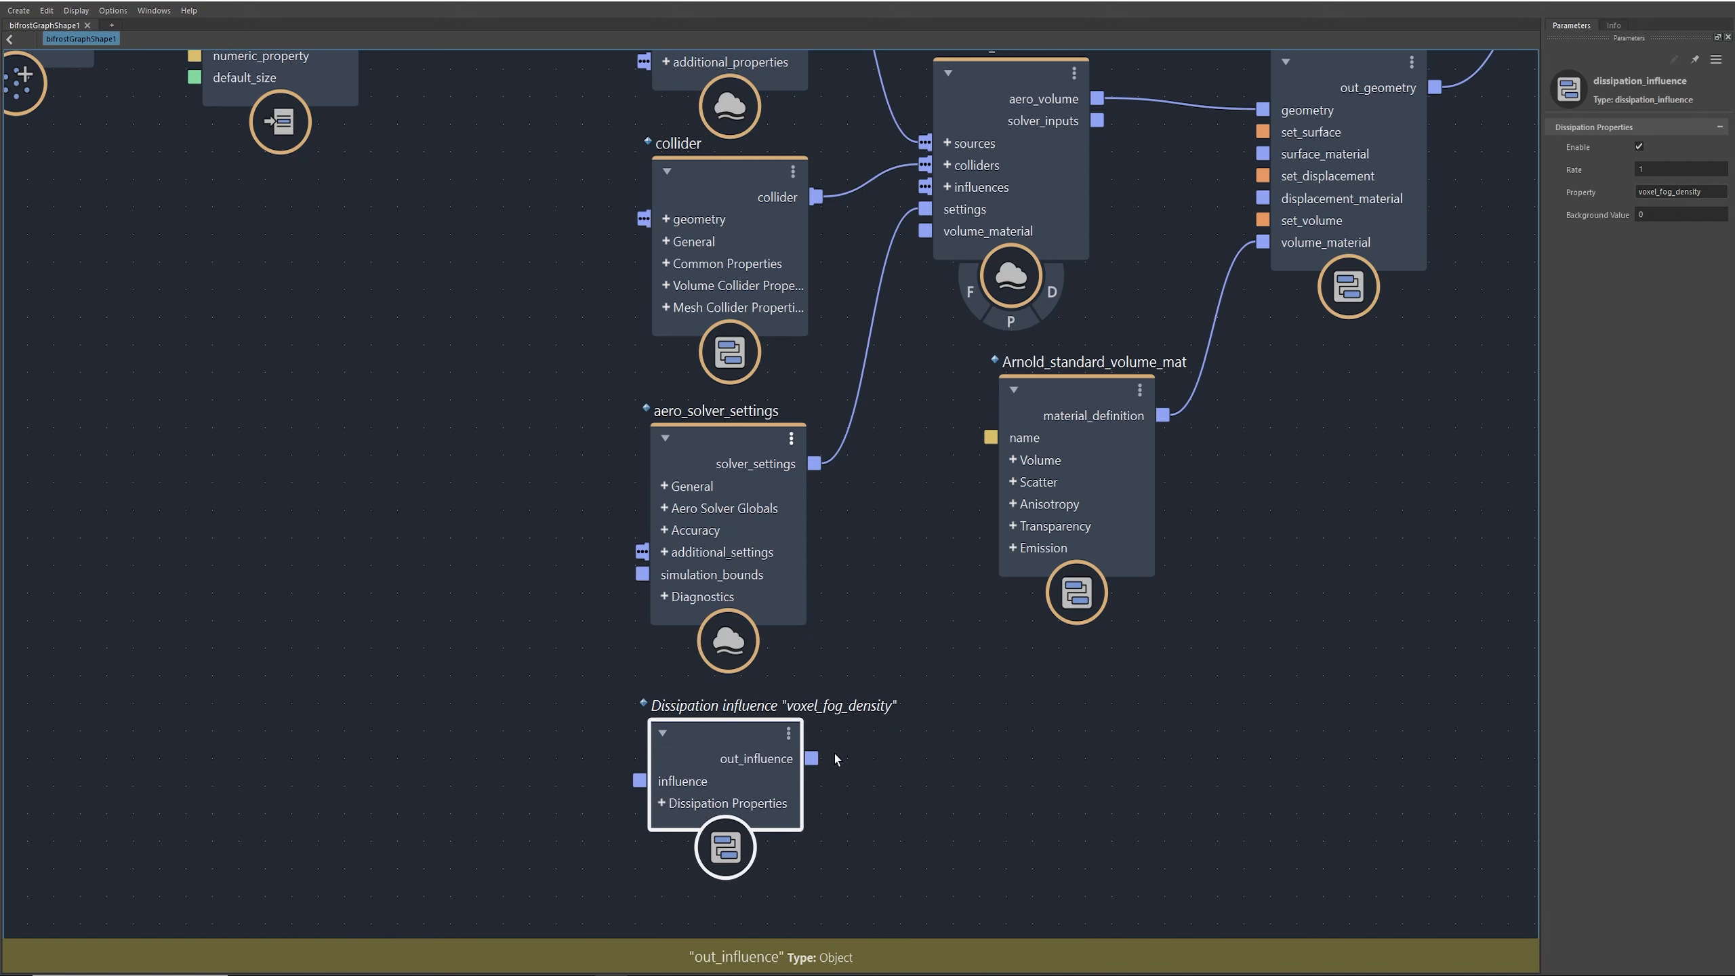
# Step: Connect the dissipation node's out_influence to simulate_aero's influences input, and set its Rate to 2.5
pyautogui.moveTo(835, 753); pyautogui.dragTo(785, 801, button='middle')
pyautogui.moveTo(754, 803); pyautogui.dragTo(869, 234)
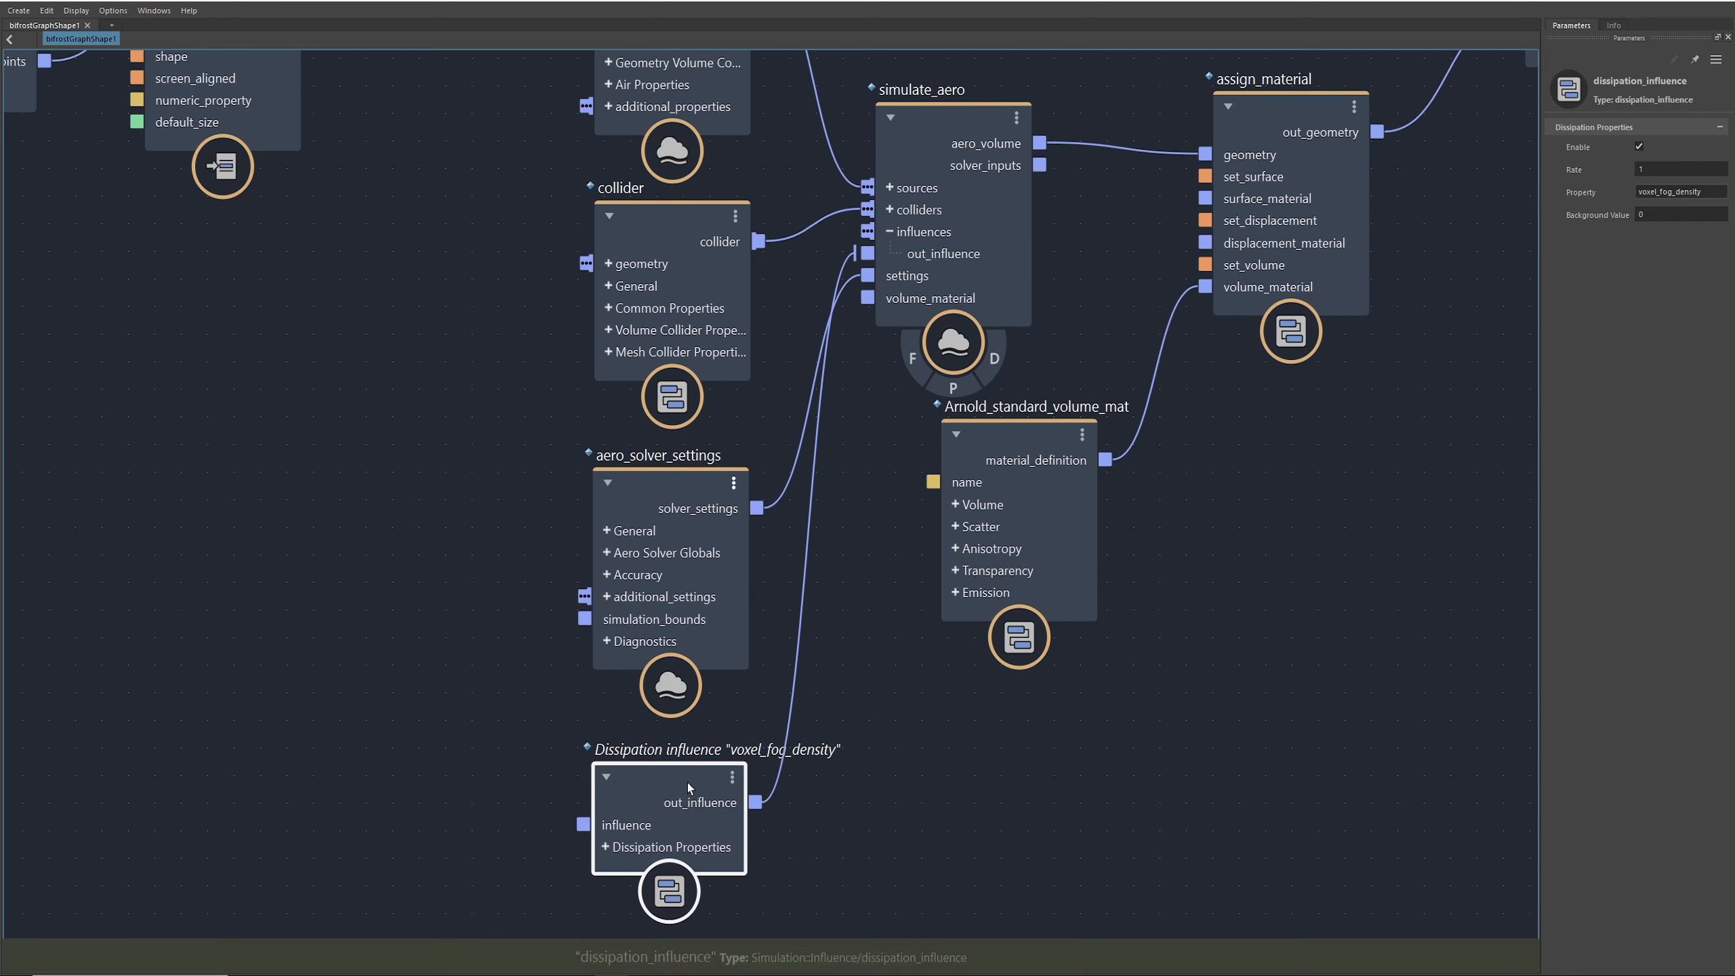
pyautogui.click(1664, 168)
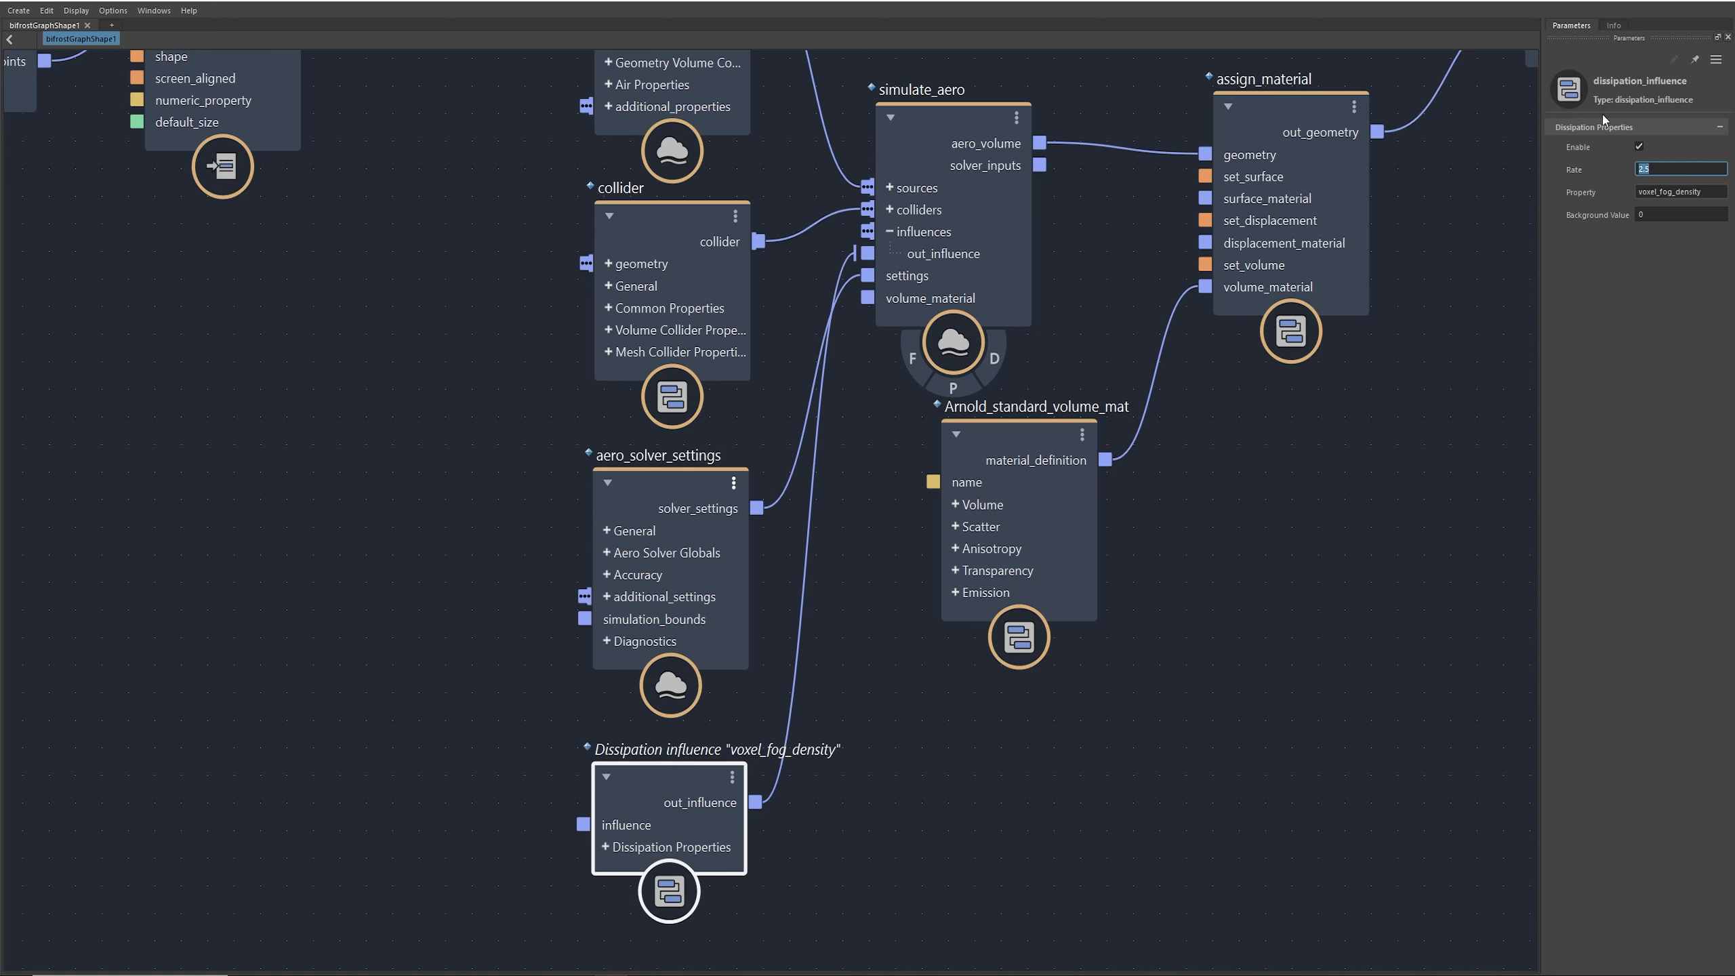
# Step: Set the Style of aero_solver_settings to wispy
pyautogui.scroll(-3, 656, 572)
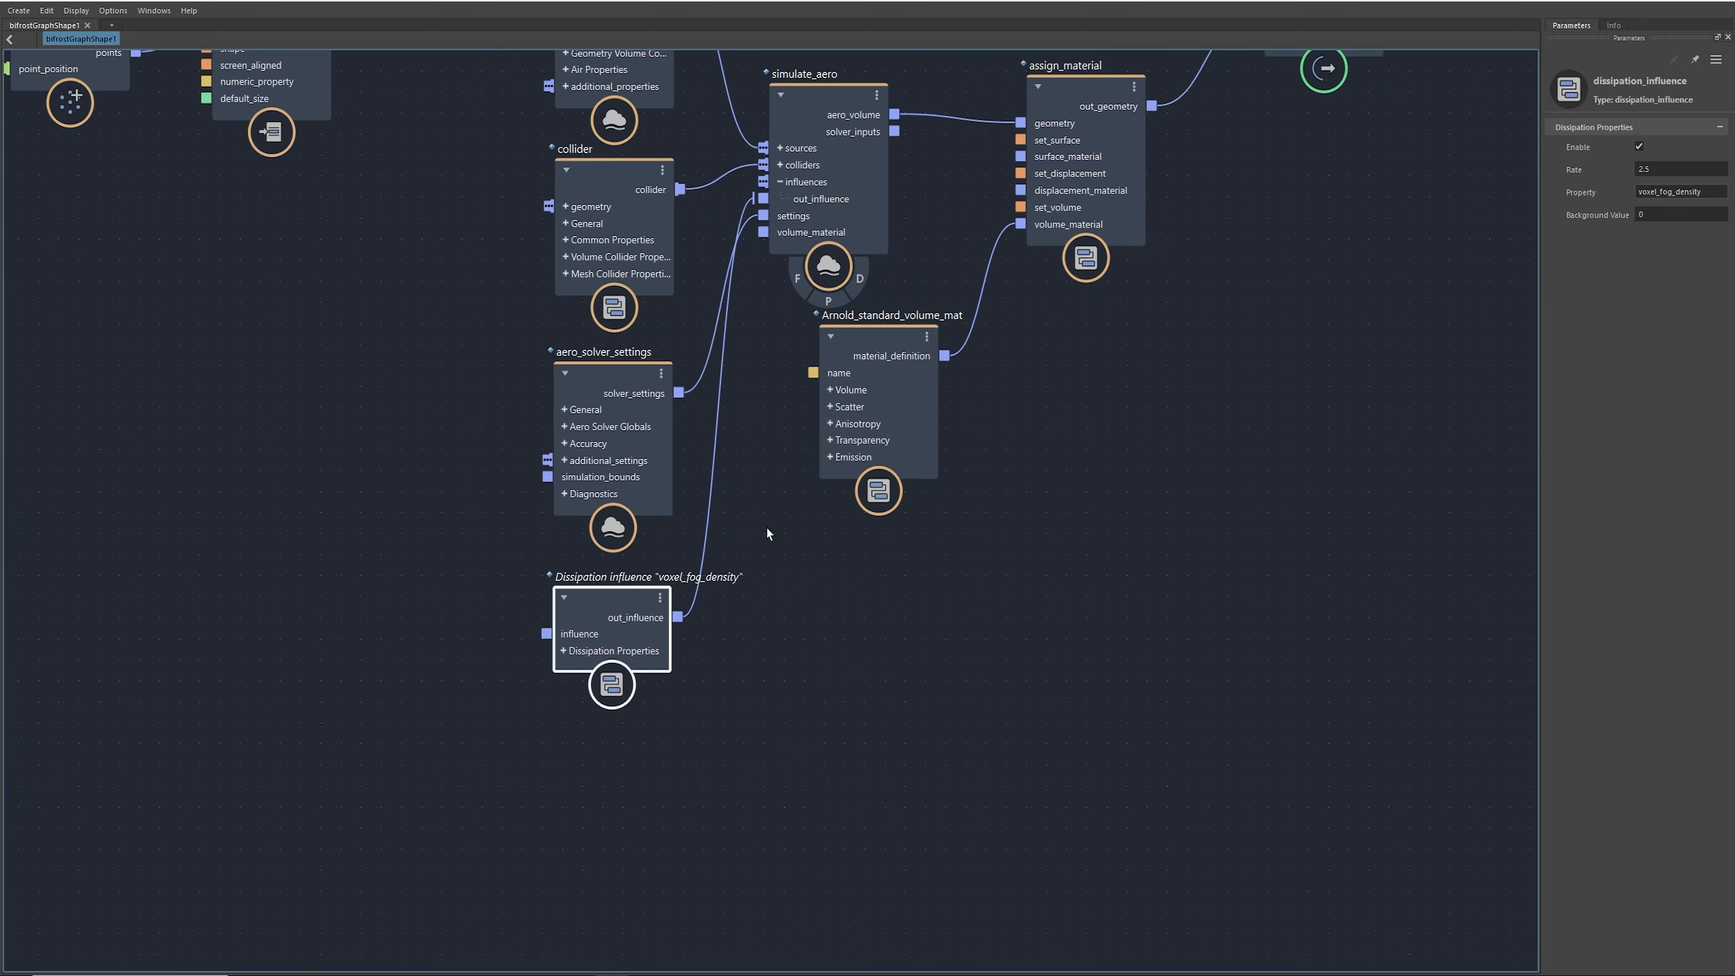
pyautogui.click(618, 368)
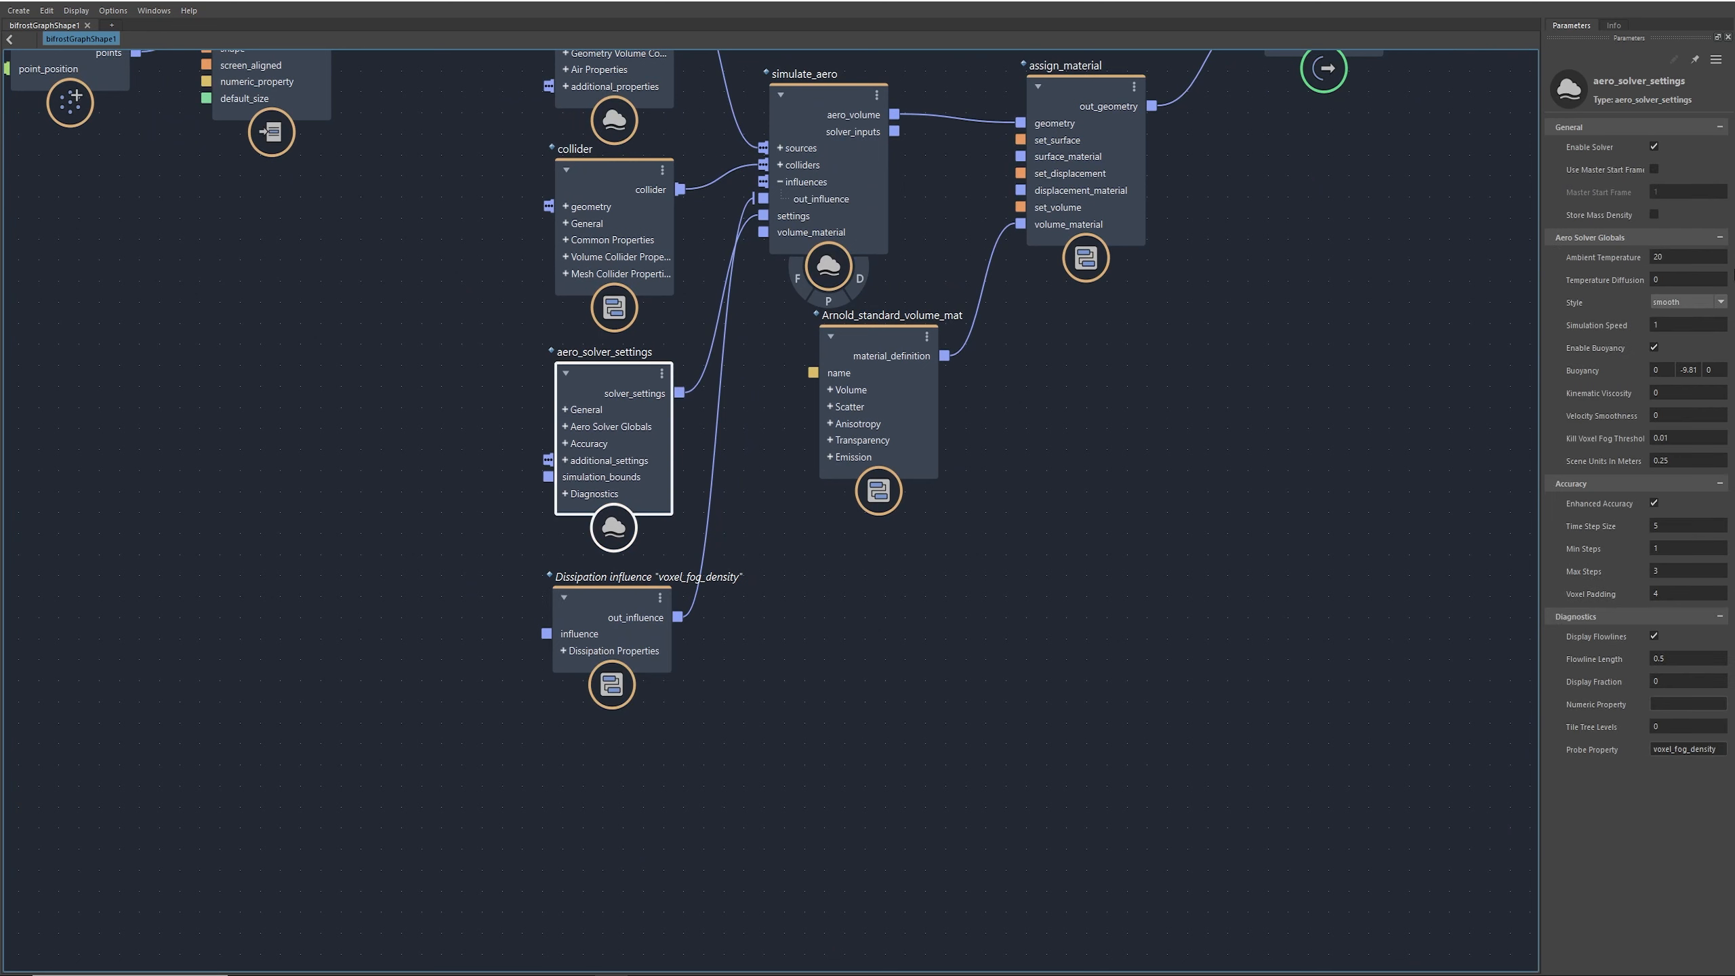
pyautogui.click(1685, 302)
pyautogui.click(1660, 326)
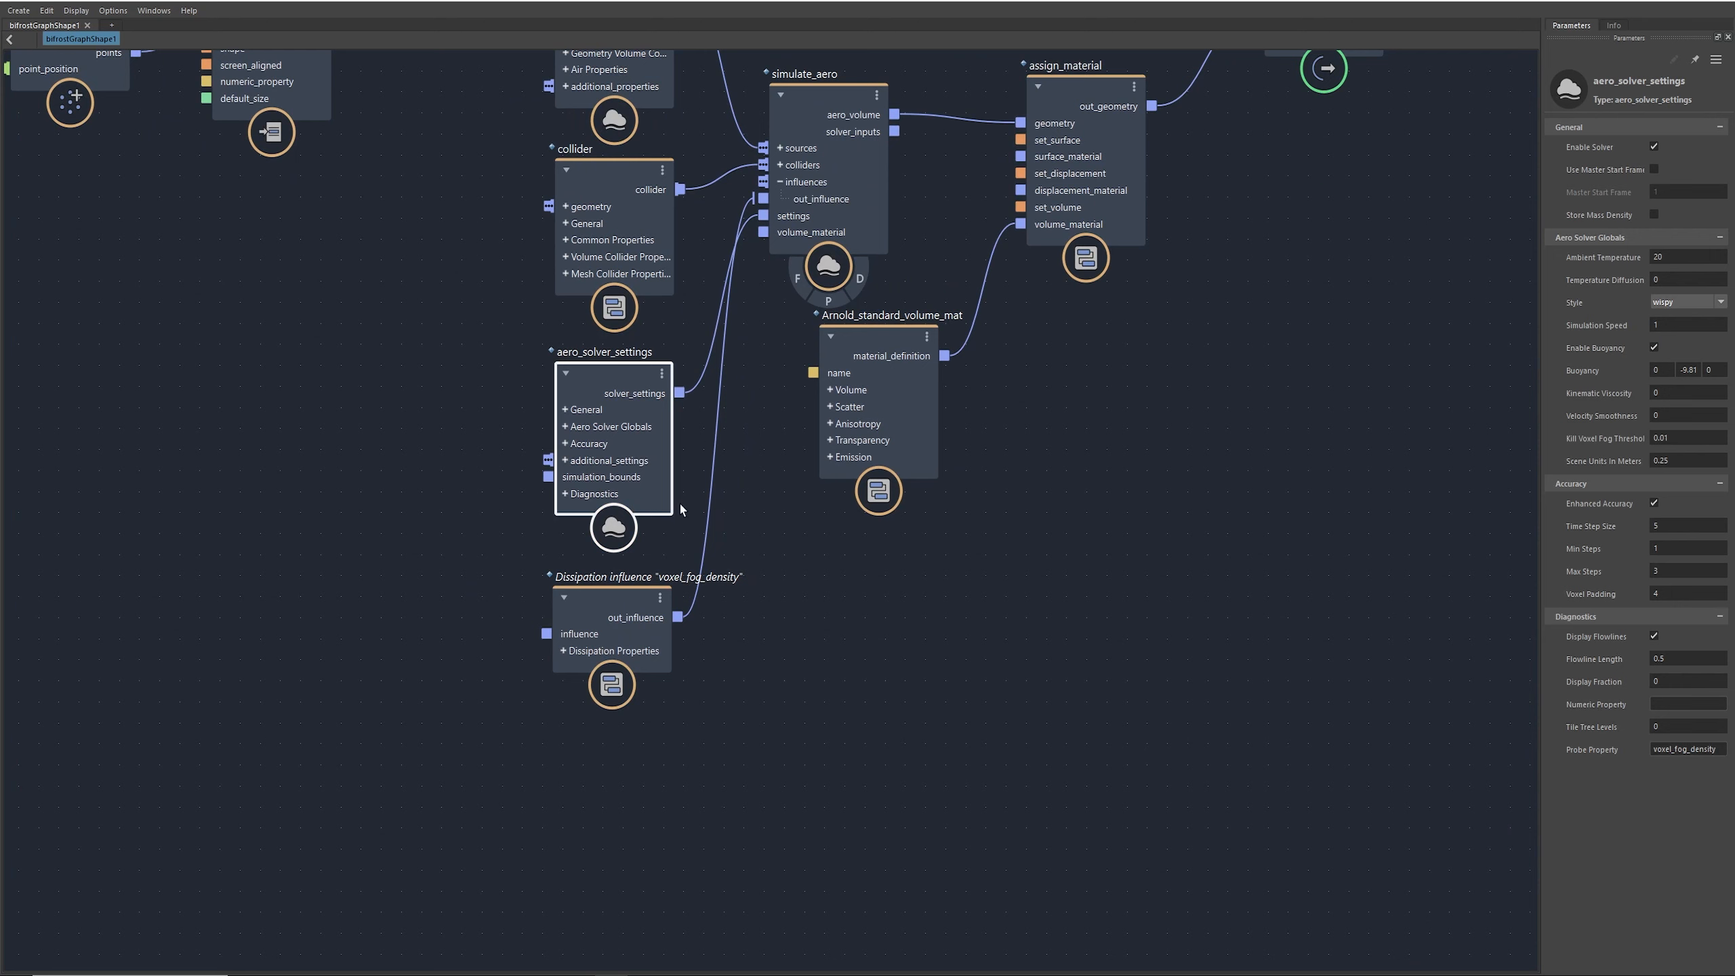
# Step: Move the output node slightly lower beside assign_material in the graph
pyautogui.keyDown('alt'); pyautogui.moveTo(882, 608); pyautogui.dragTo(873, 661, button='middle'); pyautogui.keyUp('alt')
pyautogui.keyDown('alt'); pyautogui.moveTo(835, 661); pyautogui.dragTo(847, 671, button='right'); pyautogui.keyUp('alt')
pyautogui.keyDown('alt'); pyautogui.moveTo(812, 620); pyautogui.dragTo(848, 824, button='middle'); pyautogui.keyUp('alt')
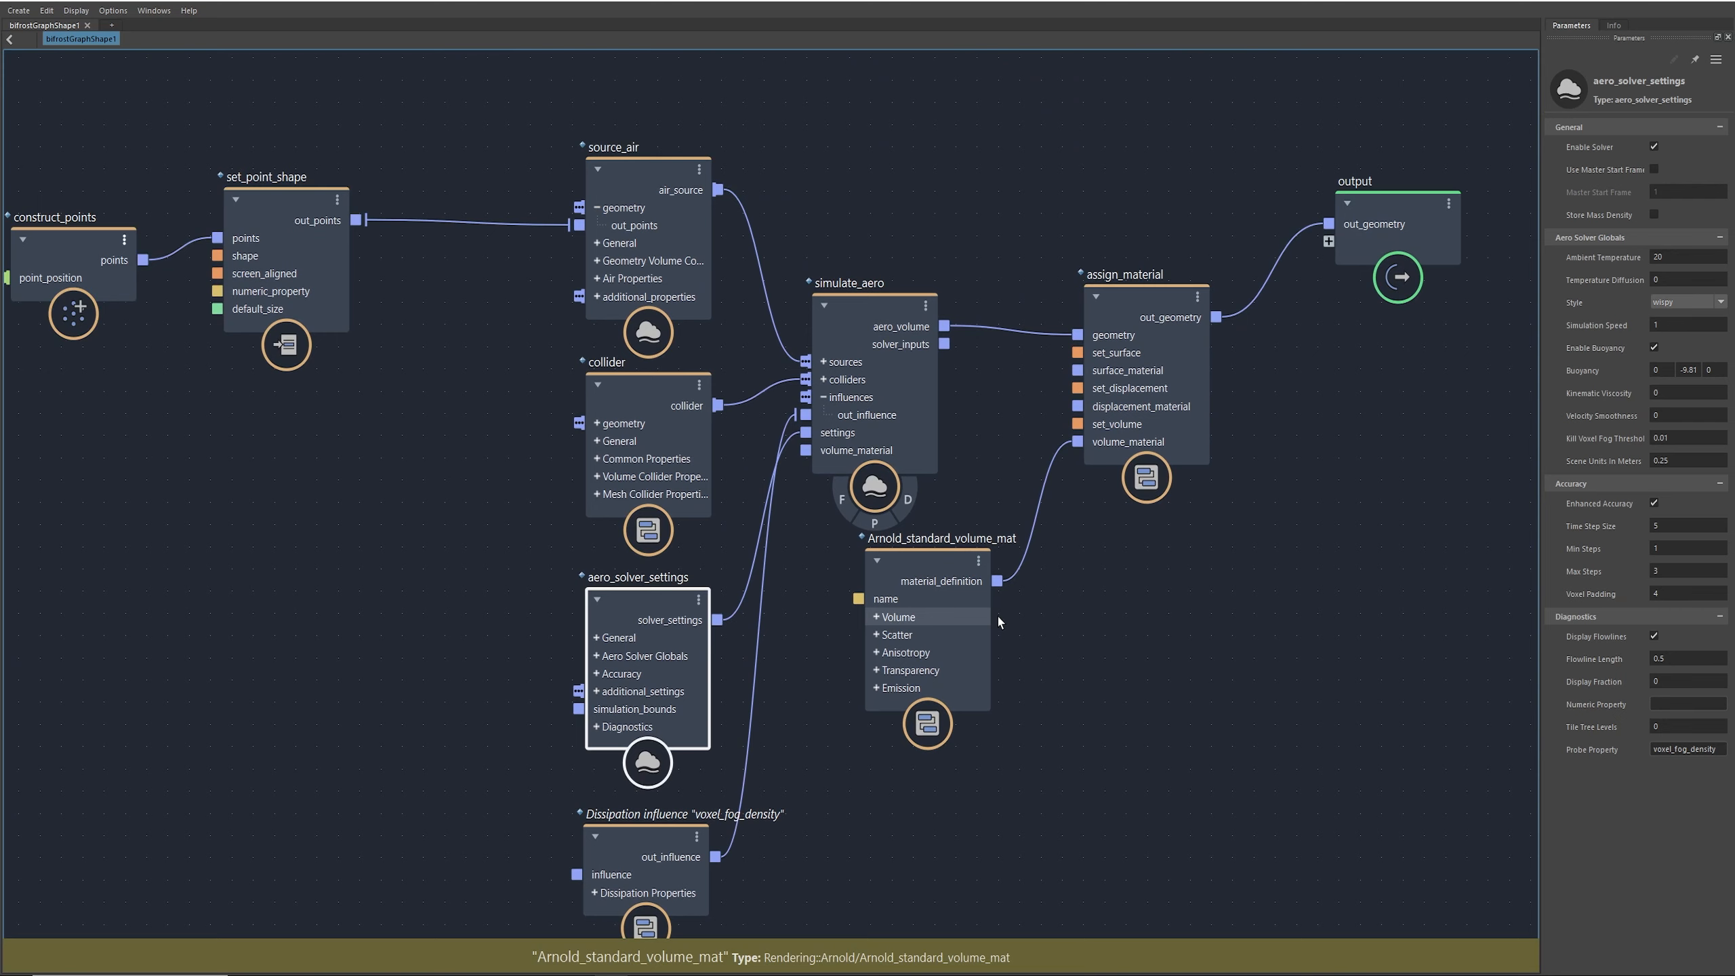
pyautogui.keyDown('alt'); pyautogui.moveTo(631, 449); pyautogui.dragTo(688, 456, button='middle'); pyautogui.keyUp('alt')
pyautogui.keyDown('alt'); pyautogui.moveTo(1206, 533); pyautogui.dragTo(1184, 517, button='right'); pyautogui.keyUp('alt')
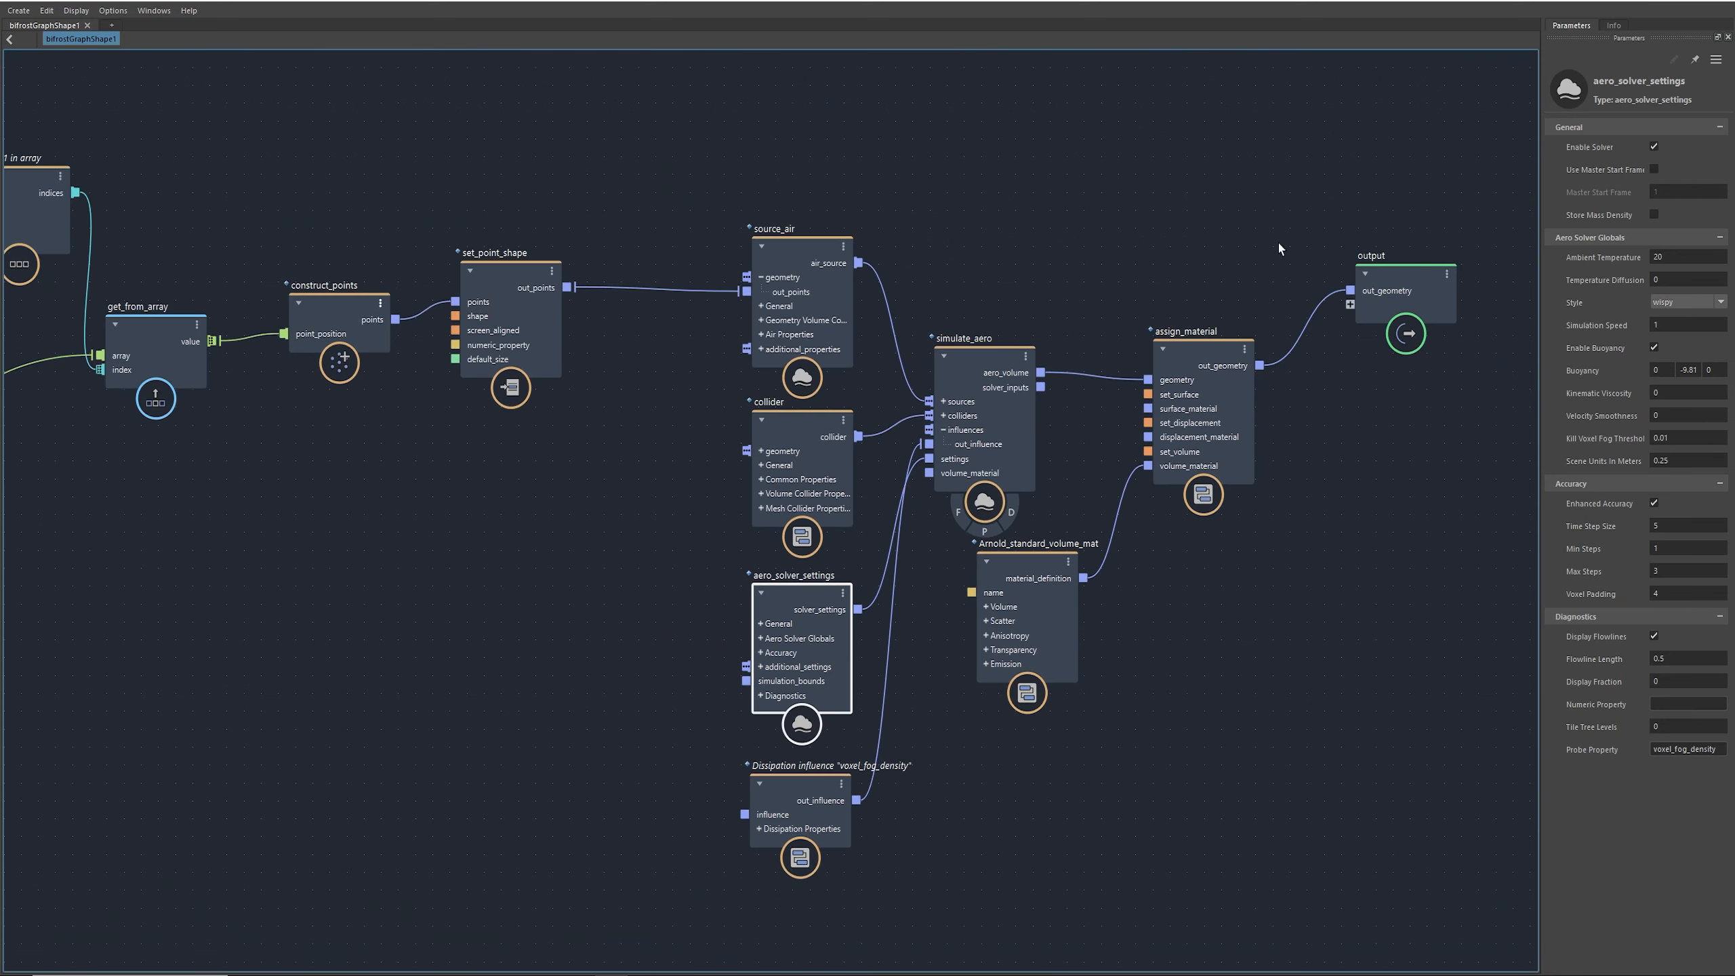
pyautogui.click(1435, 291)
pyautogui.moveTo(1420, 314); pyautogui.dragTo(1432, 325)
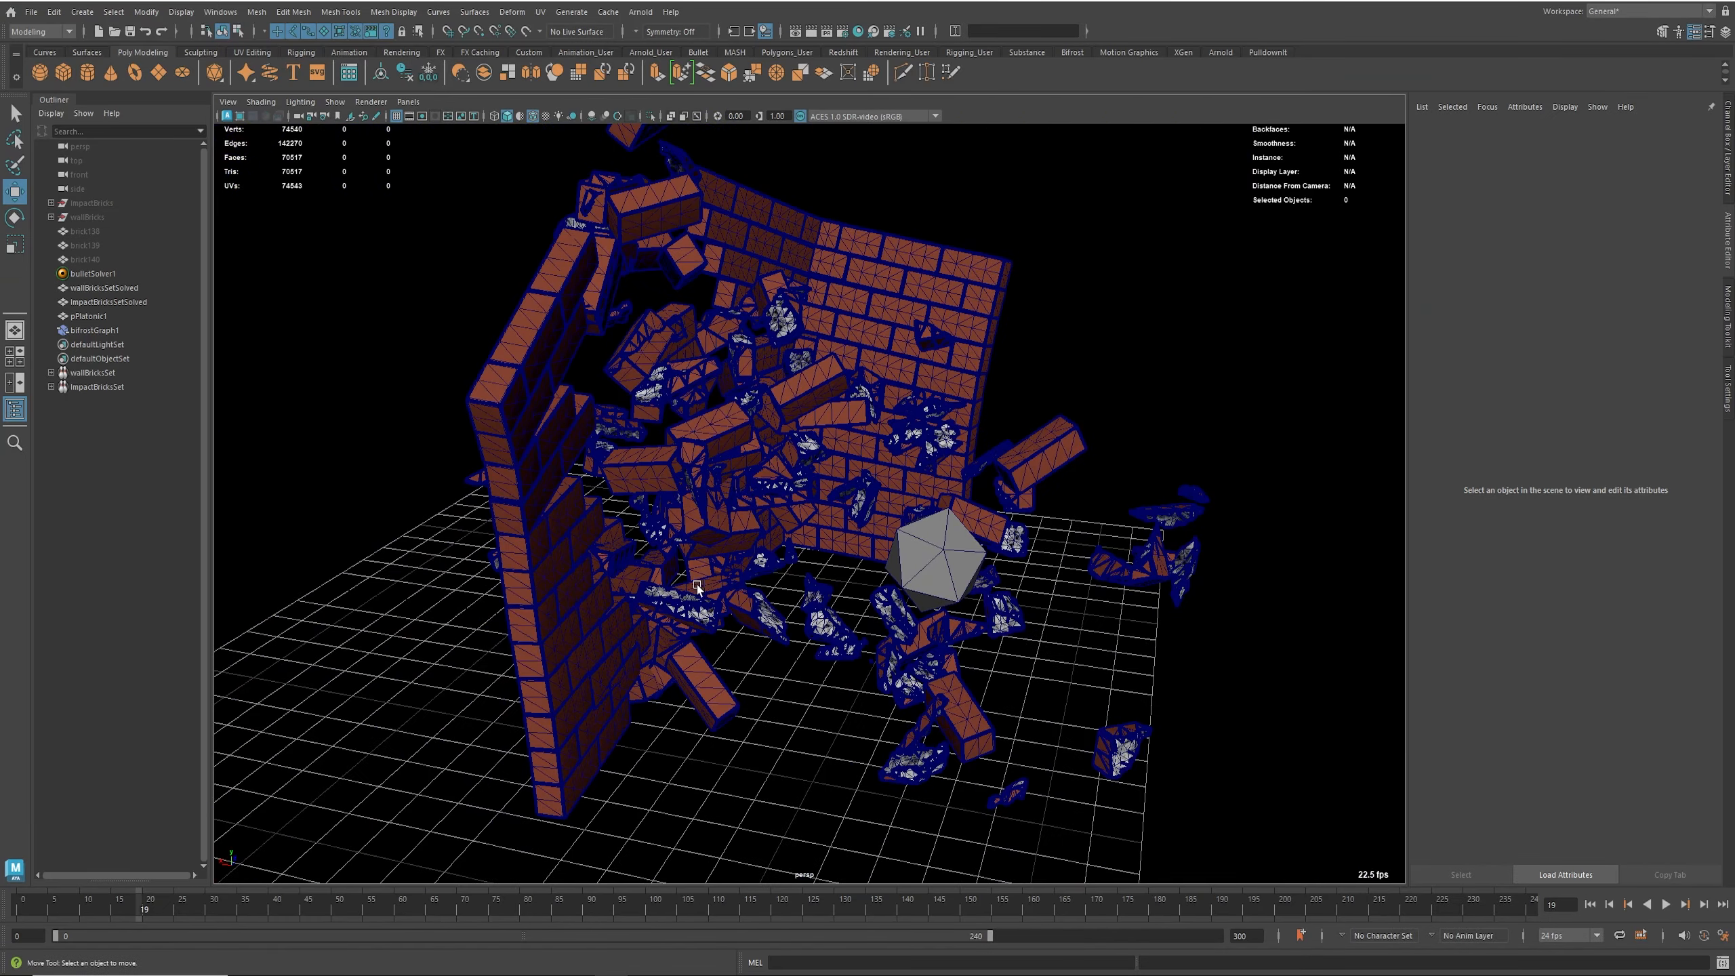
# Step: Return the timeline to the first frame and save the scene
pyautogui.click(1590, 904)
pyautogui.keyDown('alt'); pyautogui.moveTo(943, 648); pyautogui.dragTo(801, 659); pyautogui.keyUp('alt')
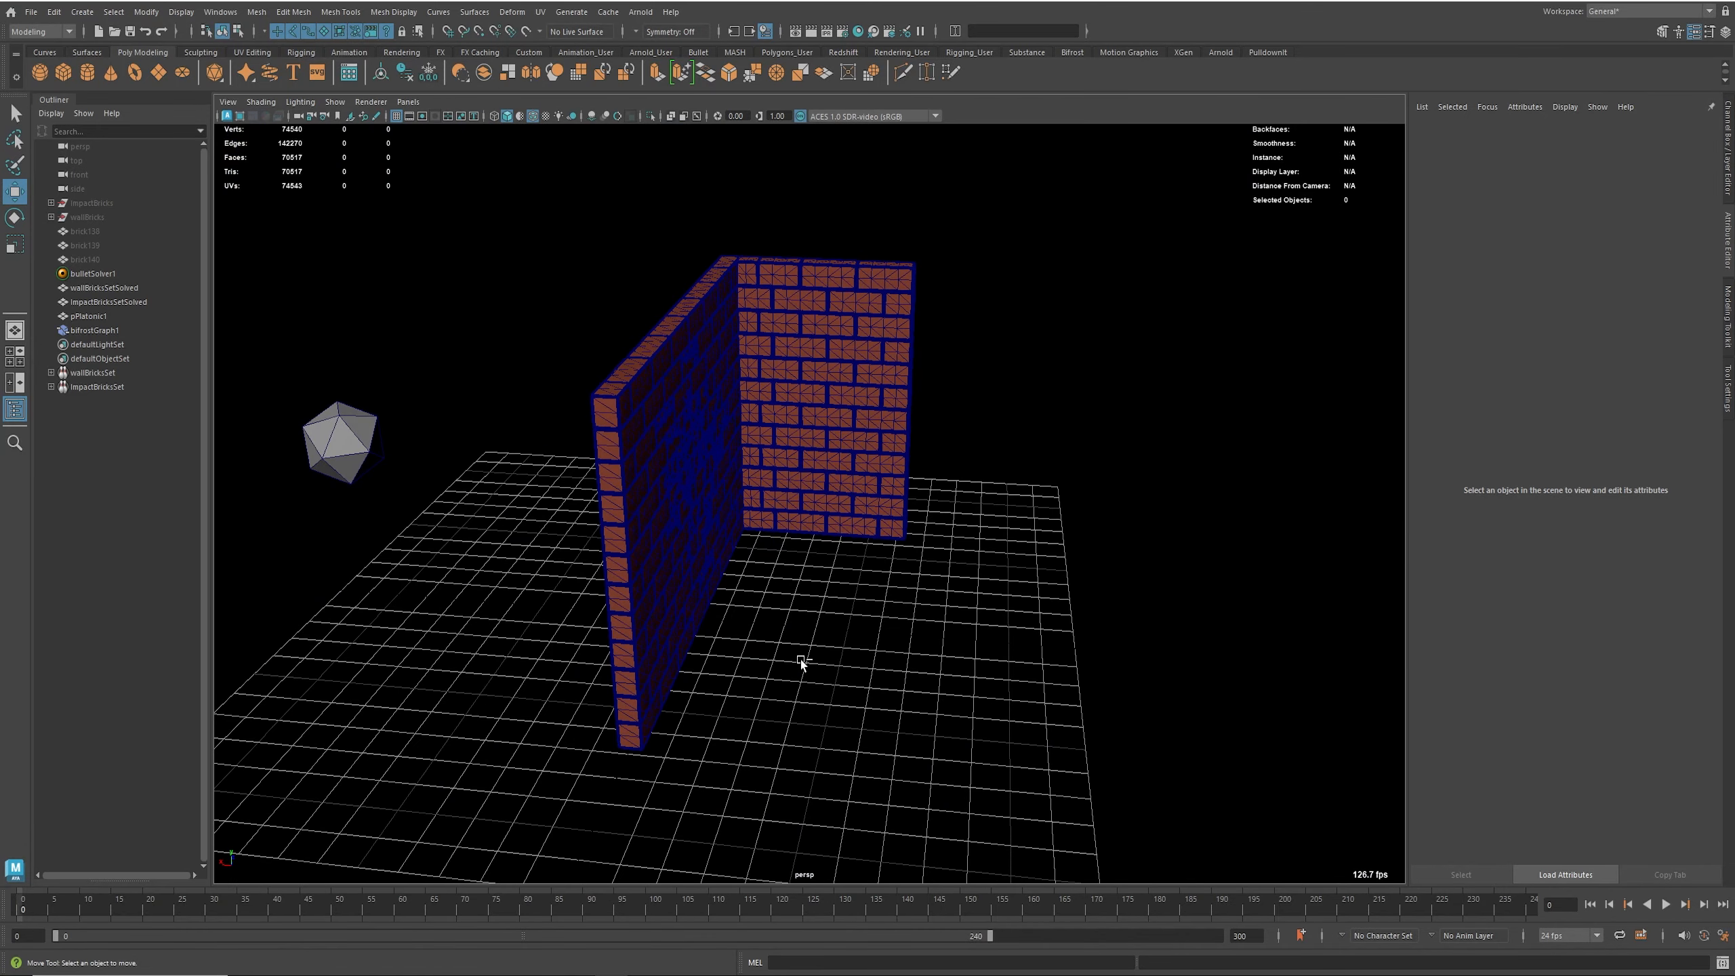
pyautogui.press('q')
pyautogui.hotkey('ctrl', 's')
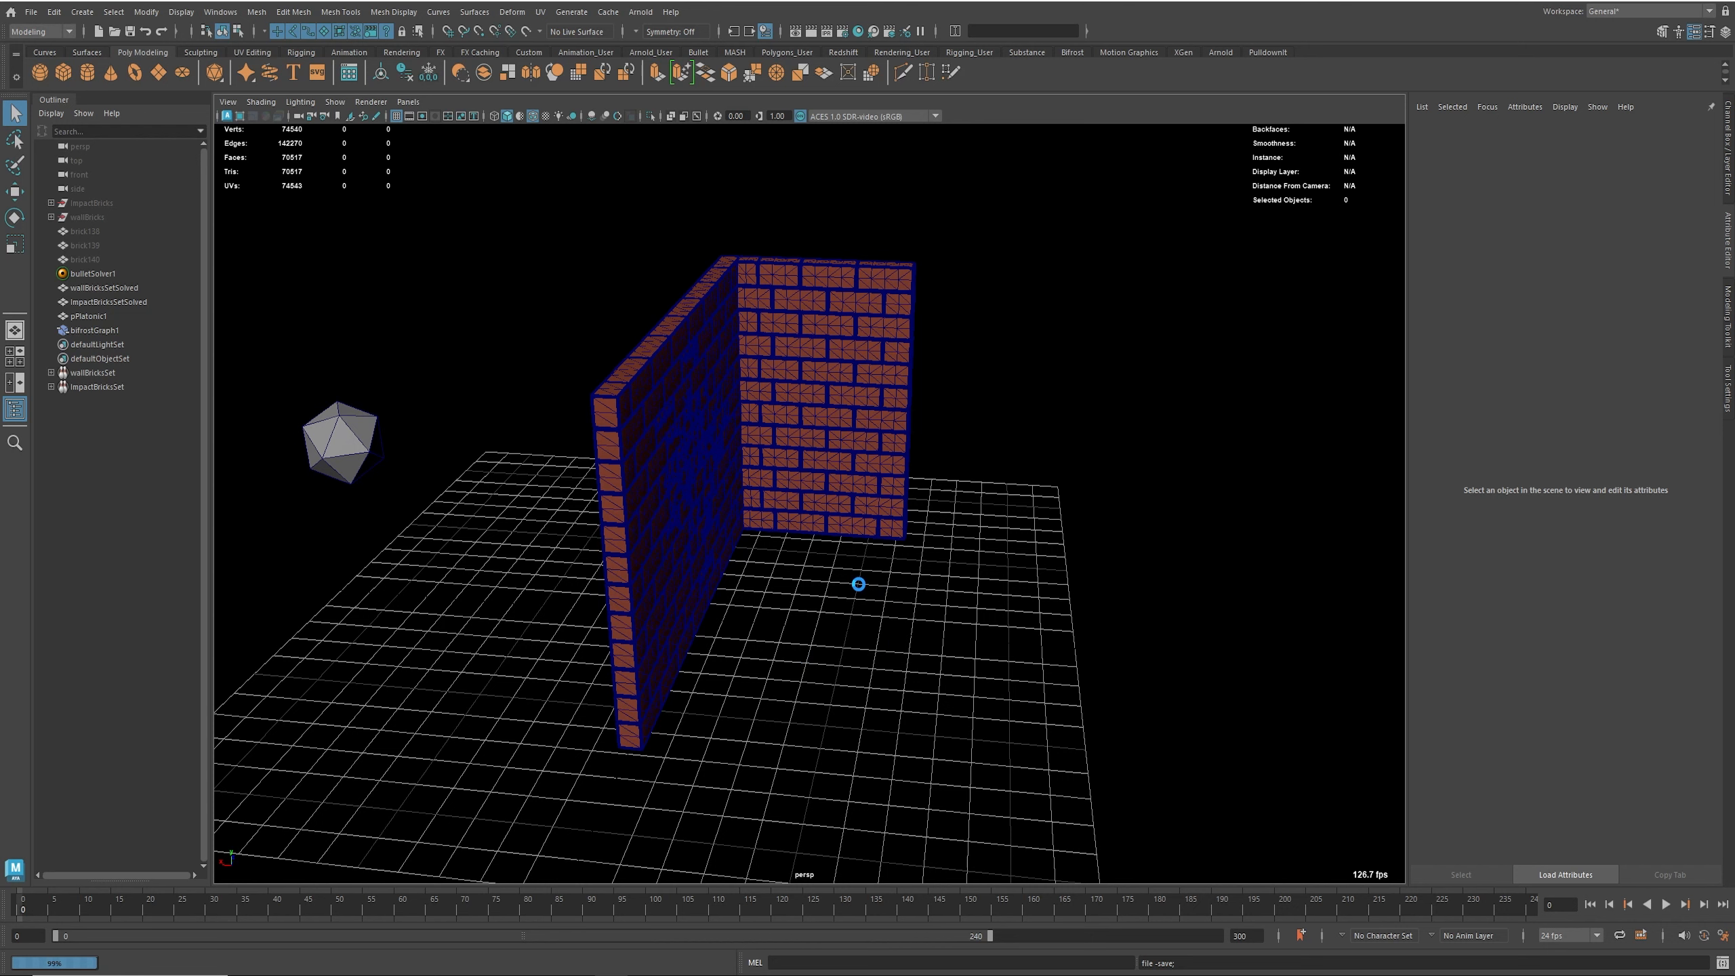
pyautogui.press('w')
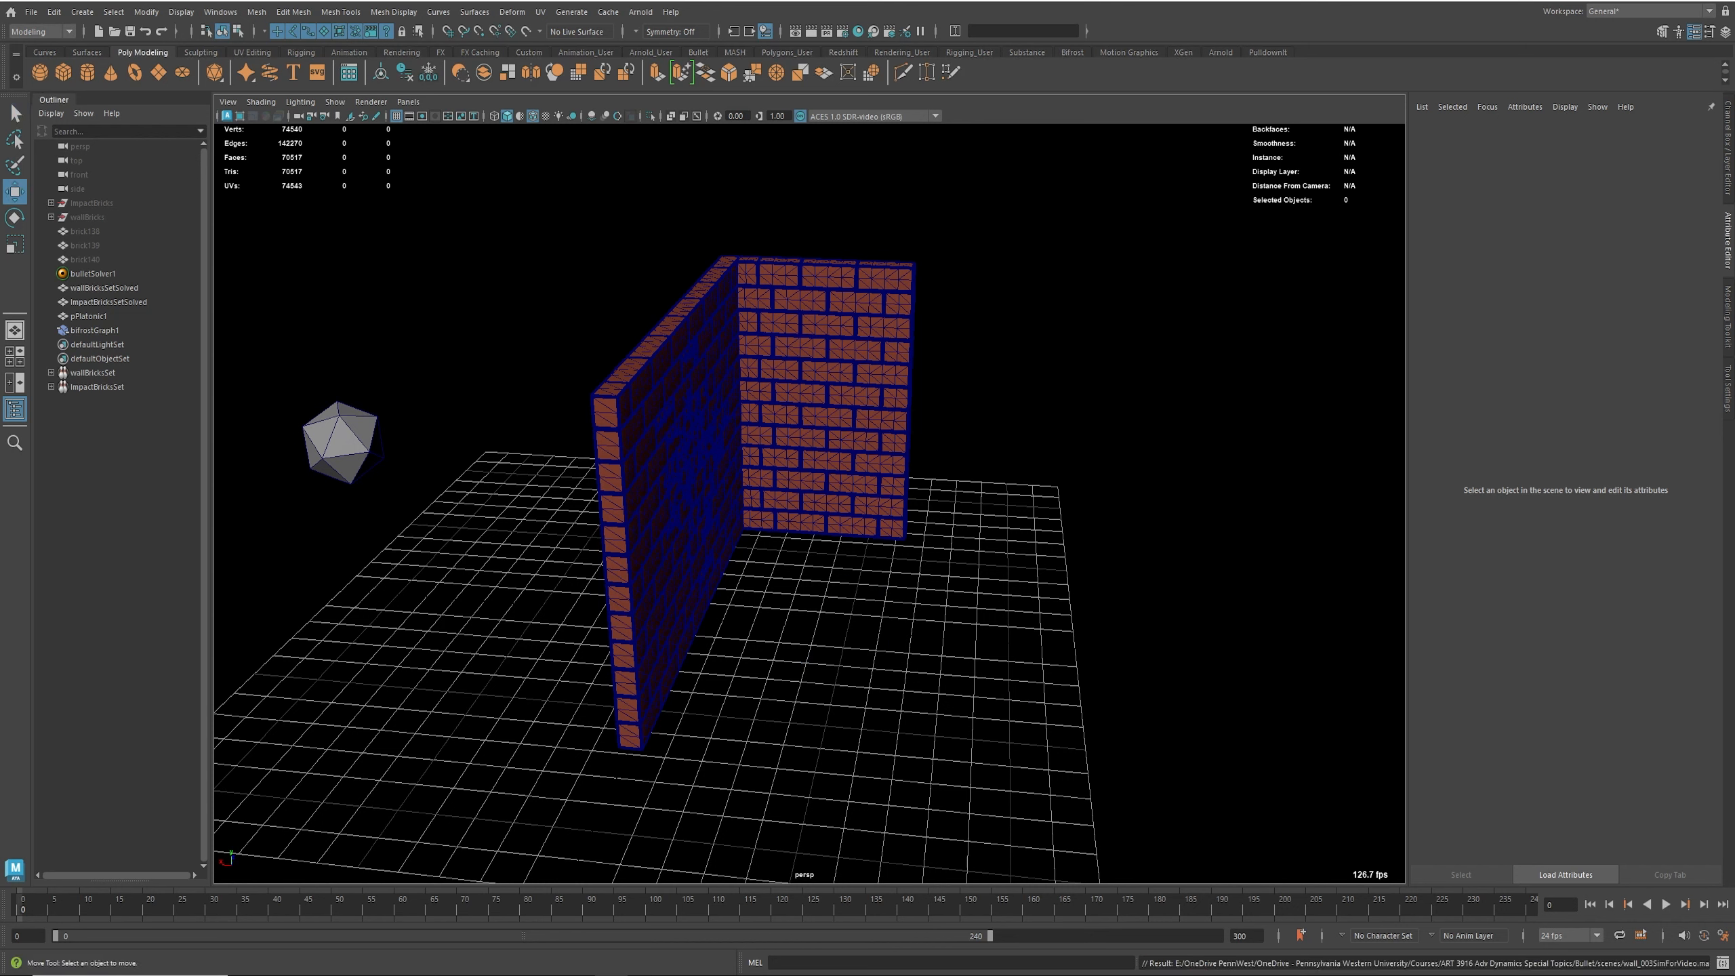
# Step: Hide the wireframe overlay on the shaded bricks and play the simulation from frame 0, stopping it at frame 36
pyautogui.keyDown('alt'); pyautogui.moveTo(1019, 611); pyautogui.dragTo(1010, 618, button='middle'); pyautogui.keyUp('alt')
pyautogui.hotkey('alt', '5')
pyautogui.keyDown('alt'); pyautogui.moveTo(994, 634); pyautogui.dragTo(1097, 679); pyautogui.keyUp('alt')
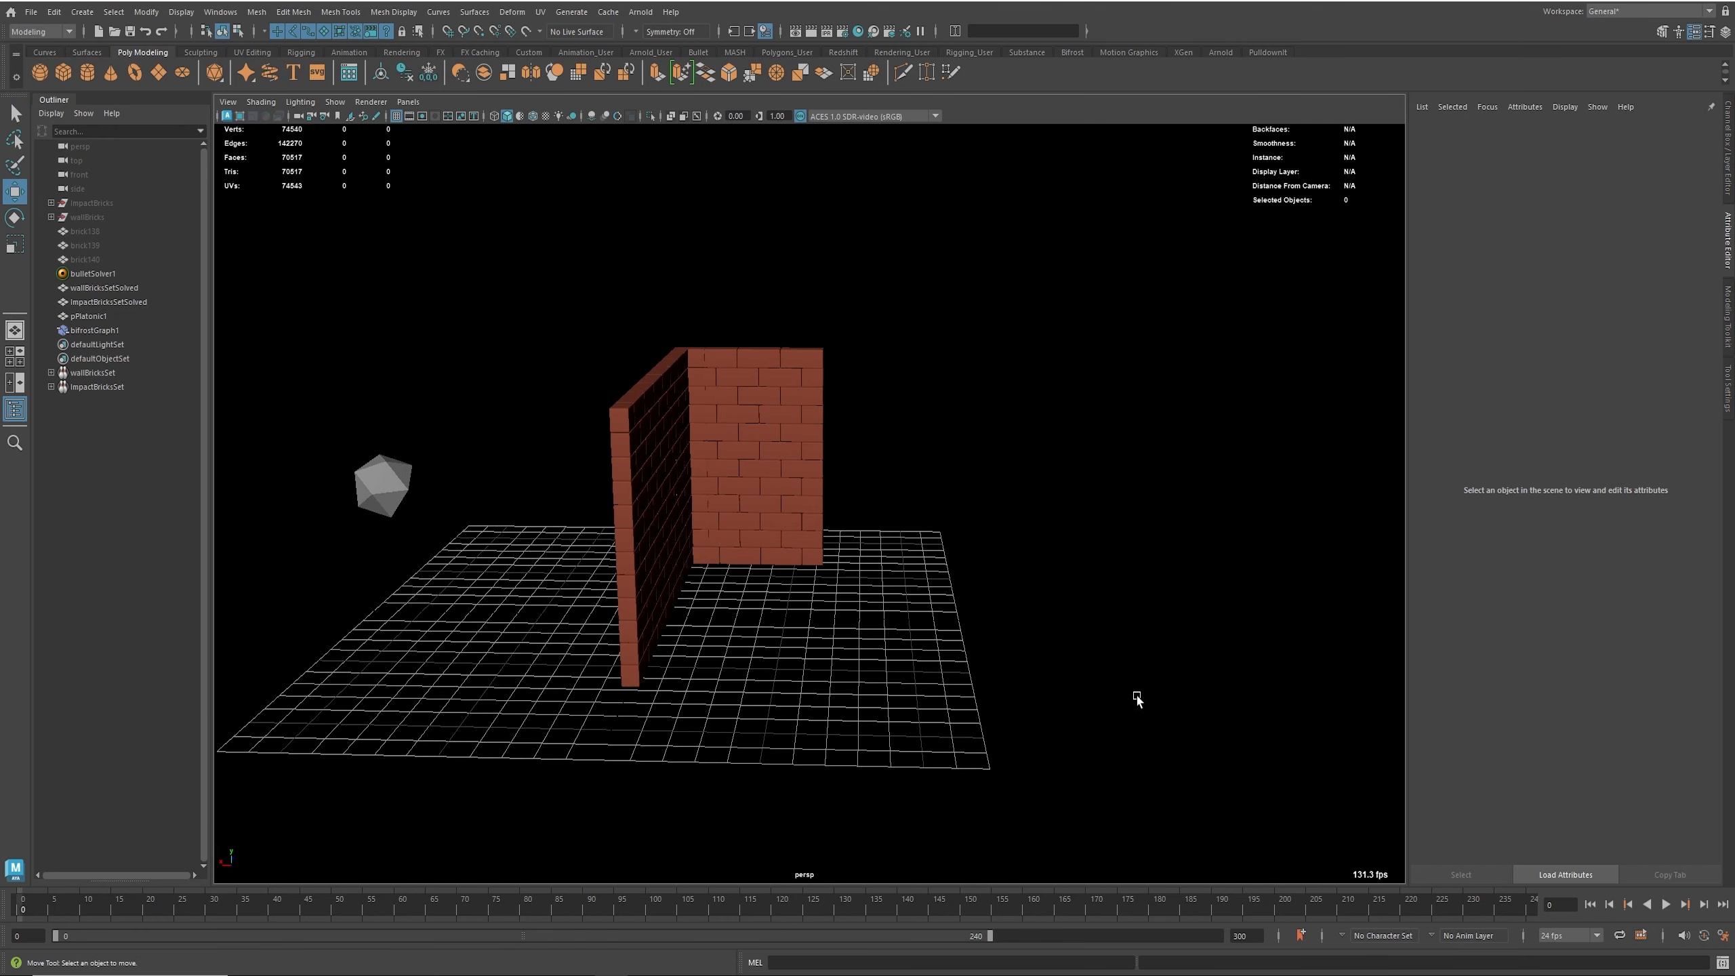
pyautogui.click(1666, 904)
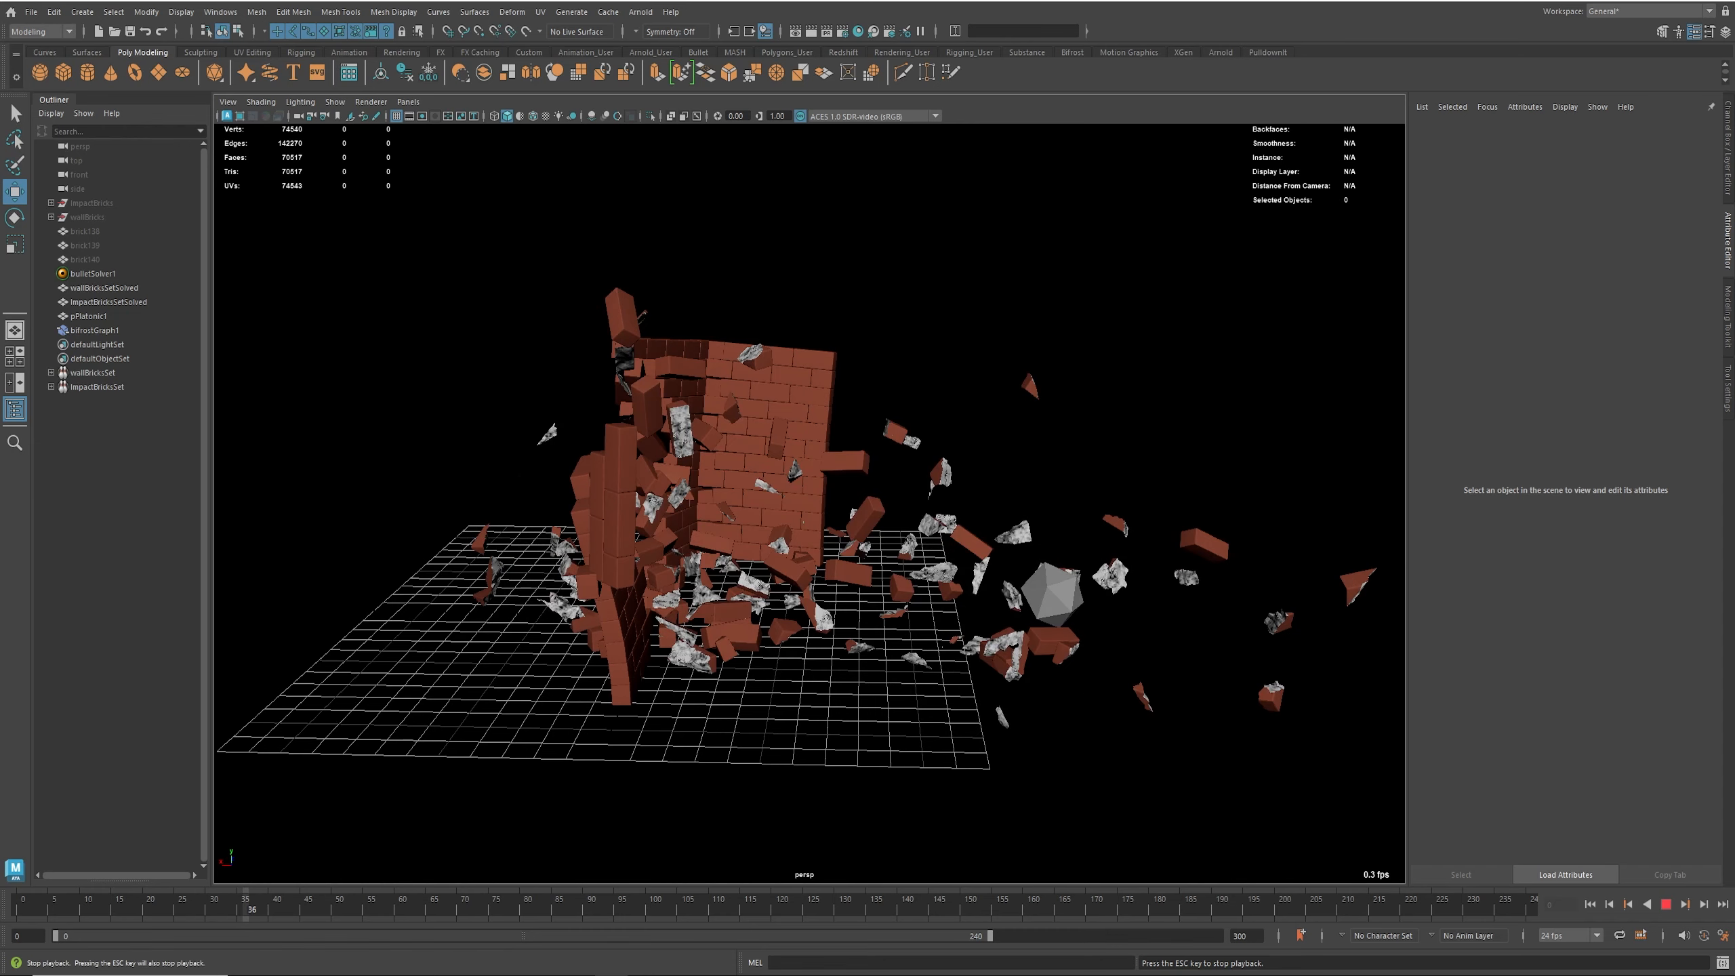
pyautogui.click(1665, 904)
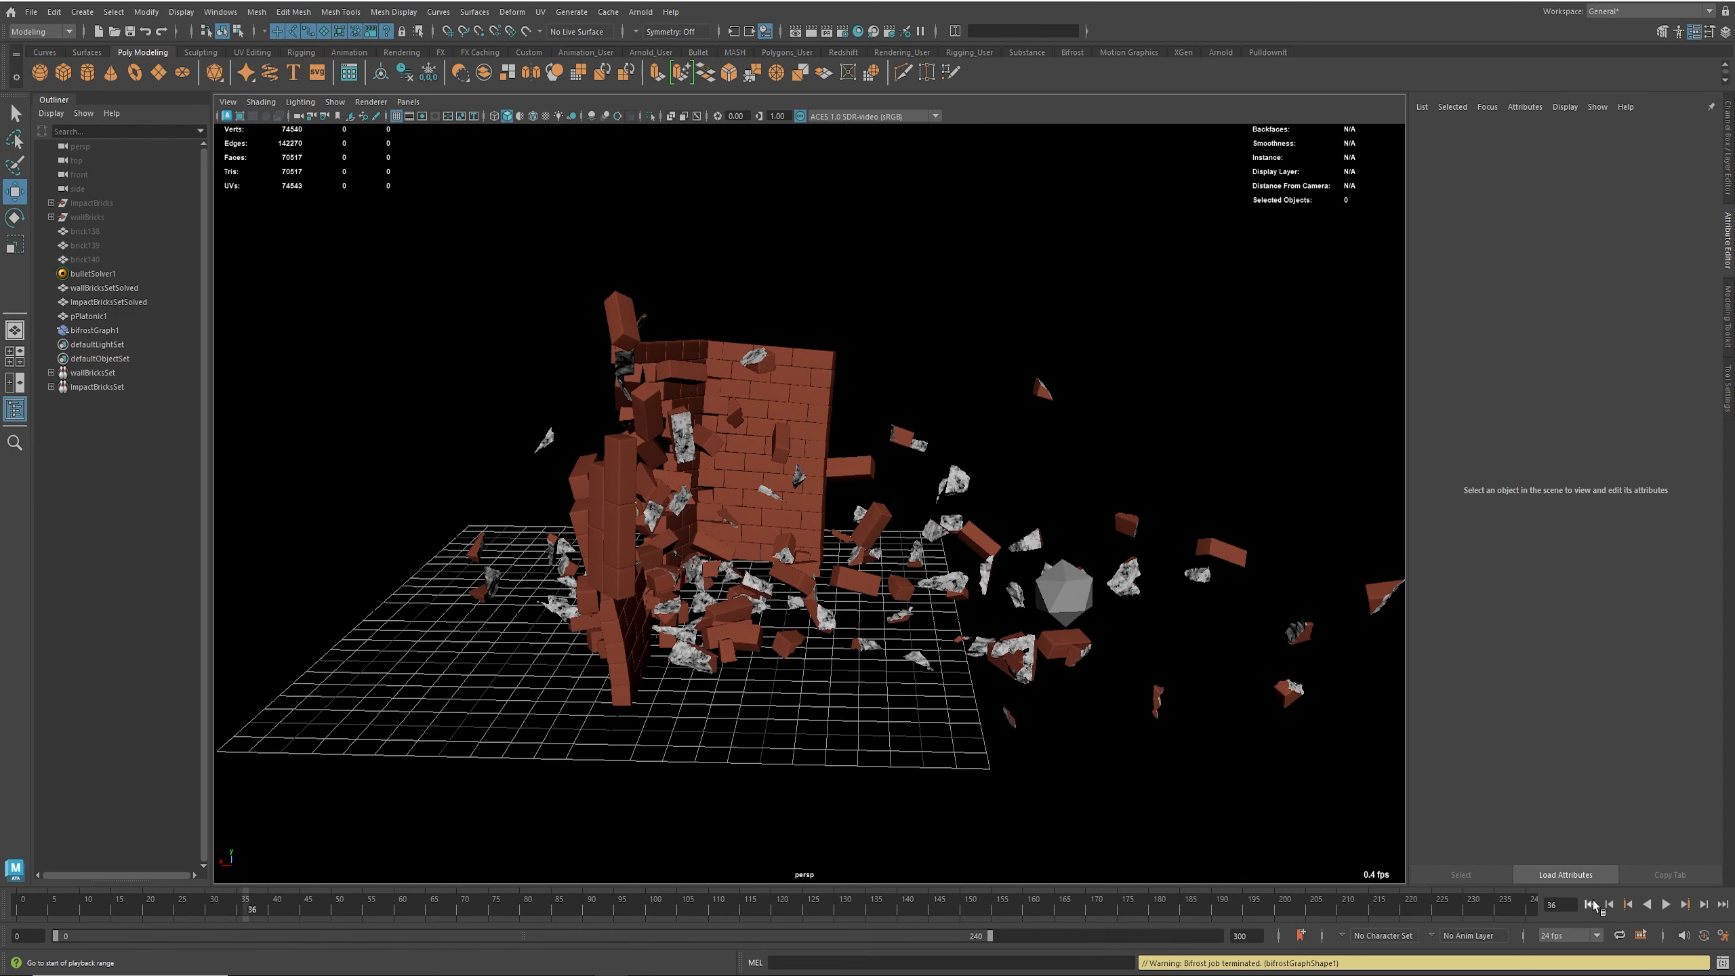
# Step: Rewind the animation to frame 0 and view the intact wall from a closer angle
pyautogui.click(1591, 905)
pyautogui.keyDown('alt'); pyautogui.moveTo(662, 570); pyautogui.dragTo(731, 622); pyautogui.keyUp('alt')
pyautogui.scroll(1, 732, 620)
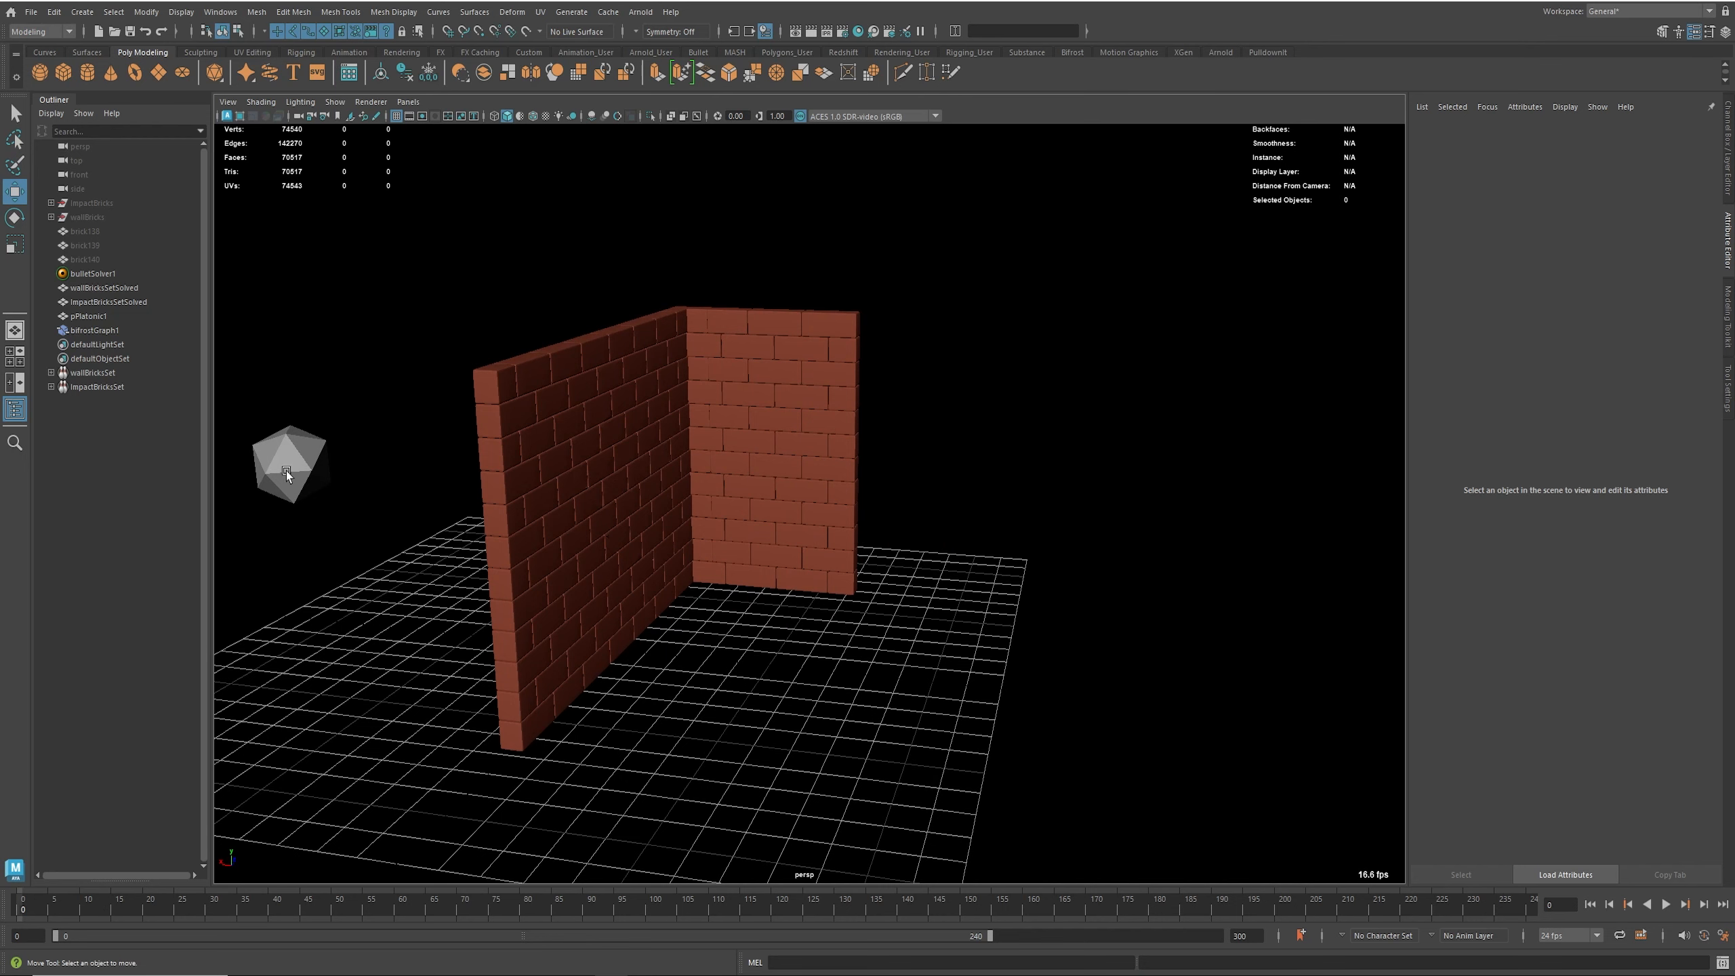
pyautogui.keyDown('alt'); pyautogui.moveTo(286, 471); pyautogui.dragTo(425, 500); pyautogui.keyUp('alt')
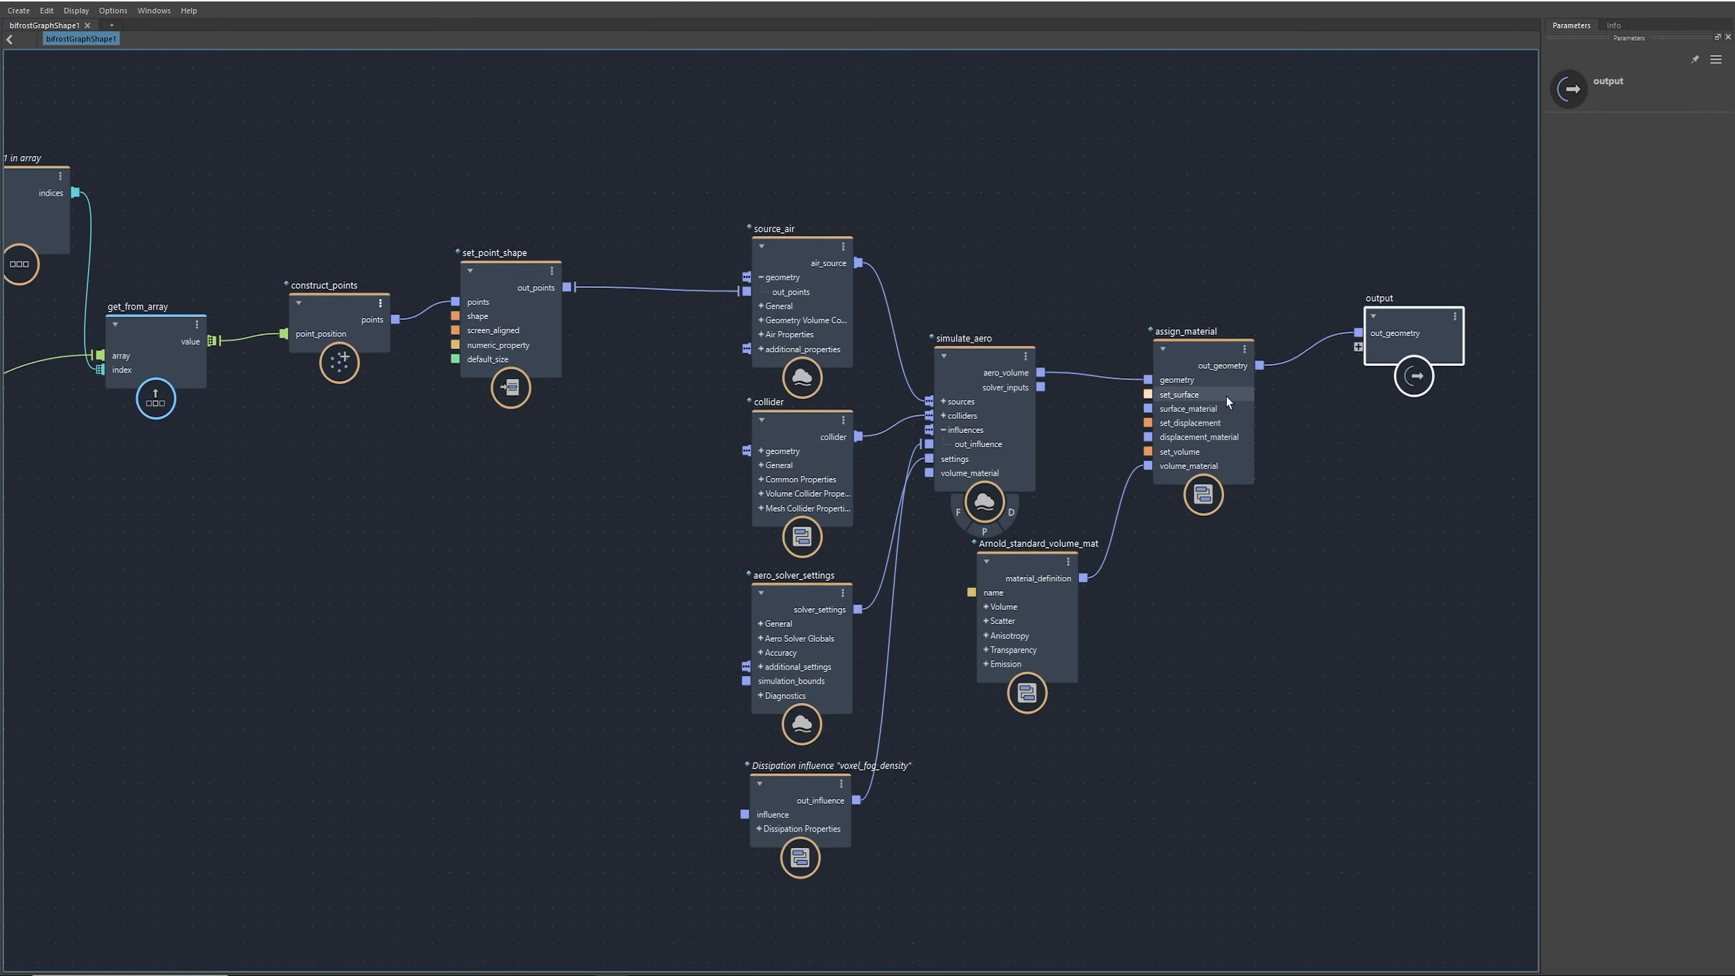
# Step: Inspect source_air's parameters and confirm its Start Frame value
pyautogui.keyDown('alt'); pyautogui.moveTo(1227, 397); pyautogui.dragTo(1135, 439, button='middle'); pyautogui.keyUp('alt')
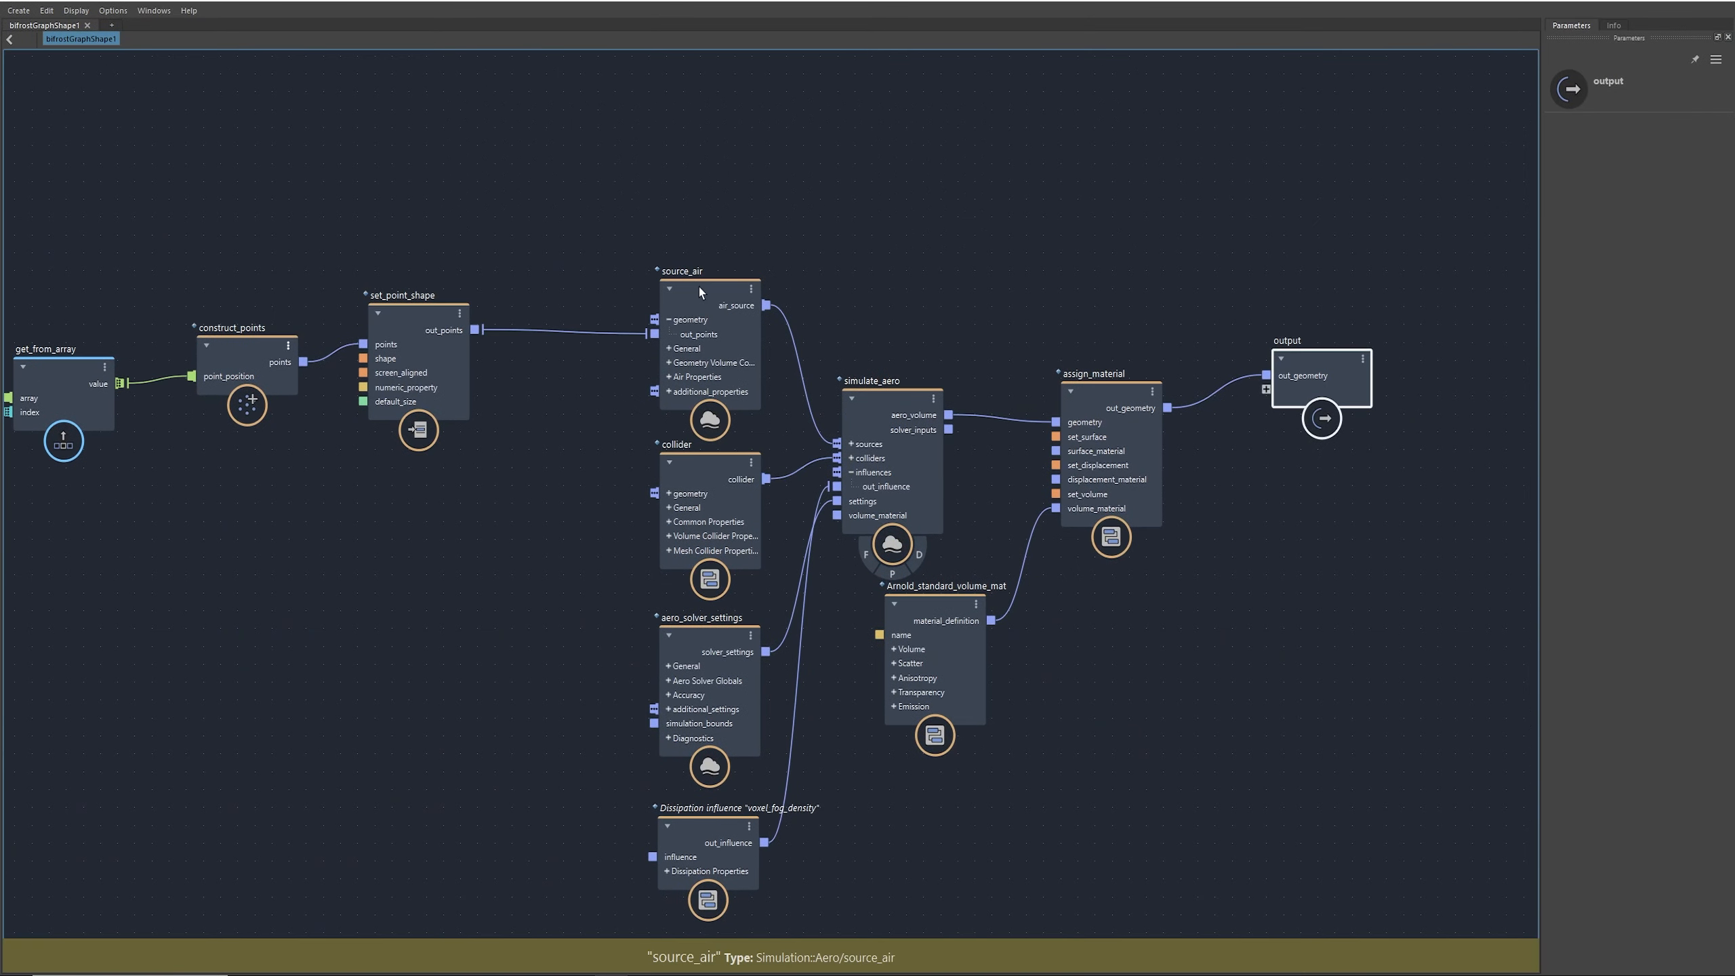
pyautogui.click(722, 288)
pyautogui.click(1678, 168)
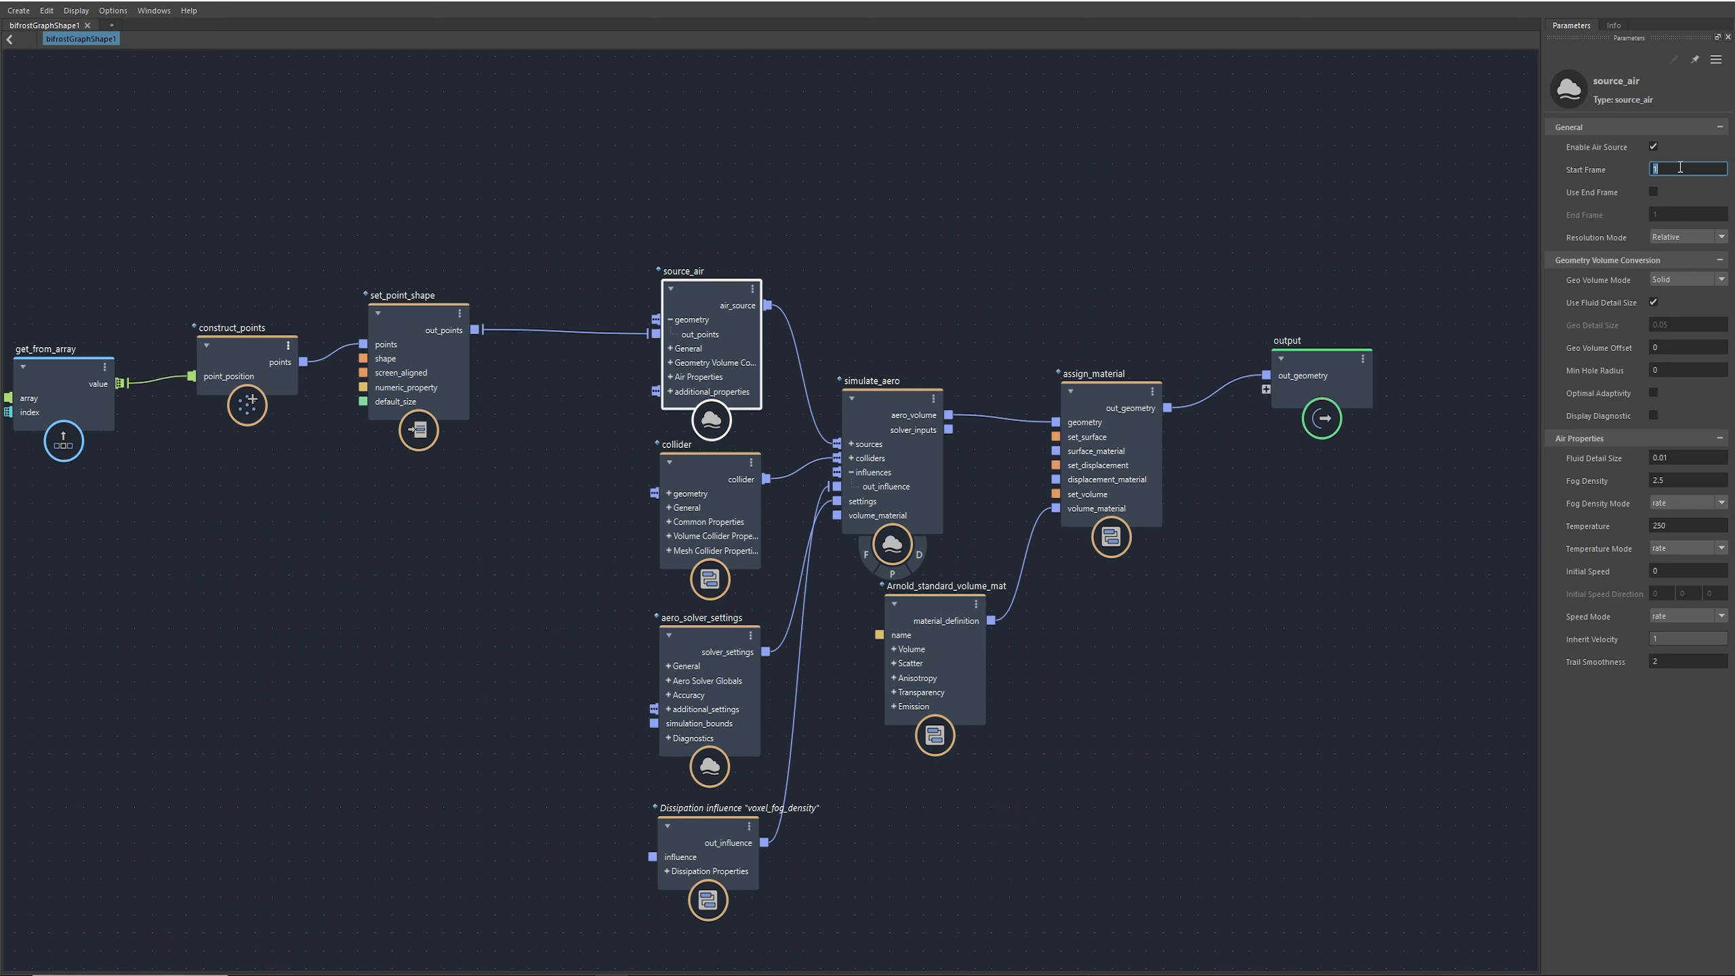
pyautogui.press('Return')
# Step: Move the graph editor aside, then play the wall_003.avi preview in VLC media player and close it
pyautogui.keyDown('alt'); pyautogui.moveTo(1332, 527); pyautogui.dragTo(1226, 517, button='right'); pyautogui.keyUp('alt')
pyautogui.keyDown('alt'); pyautogui.moveTo(1310, 515); pyautogui.dragTo(1228, 472, button='middle'); pyautogui.keyUp('alt')
pyautogui.moveTo(1269, 1); pyautogui.dragTo(1734, 82)
pyautogui.keyDown('alt'); pyautogui.moveTo(833, 482); pyautogui.dragTo(716, 473, button='right'); pyautogui.keyUp('alt')
pyautogui.keyDown('alt'); pyautogui.moveTo(716, 473); pyautogui.dragTo(773, 463, button='middle'); pyautogui.keyUp('alt')
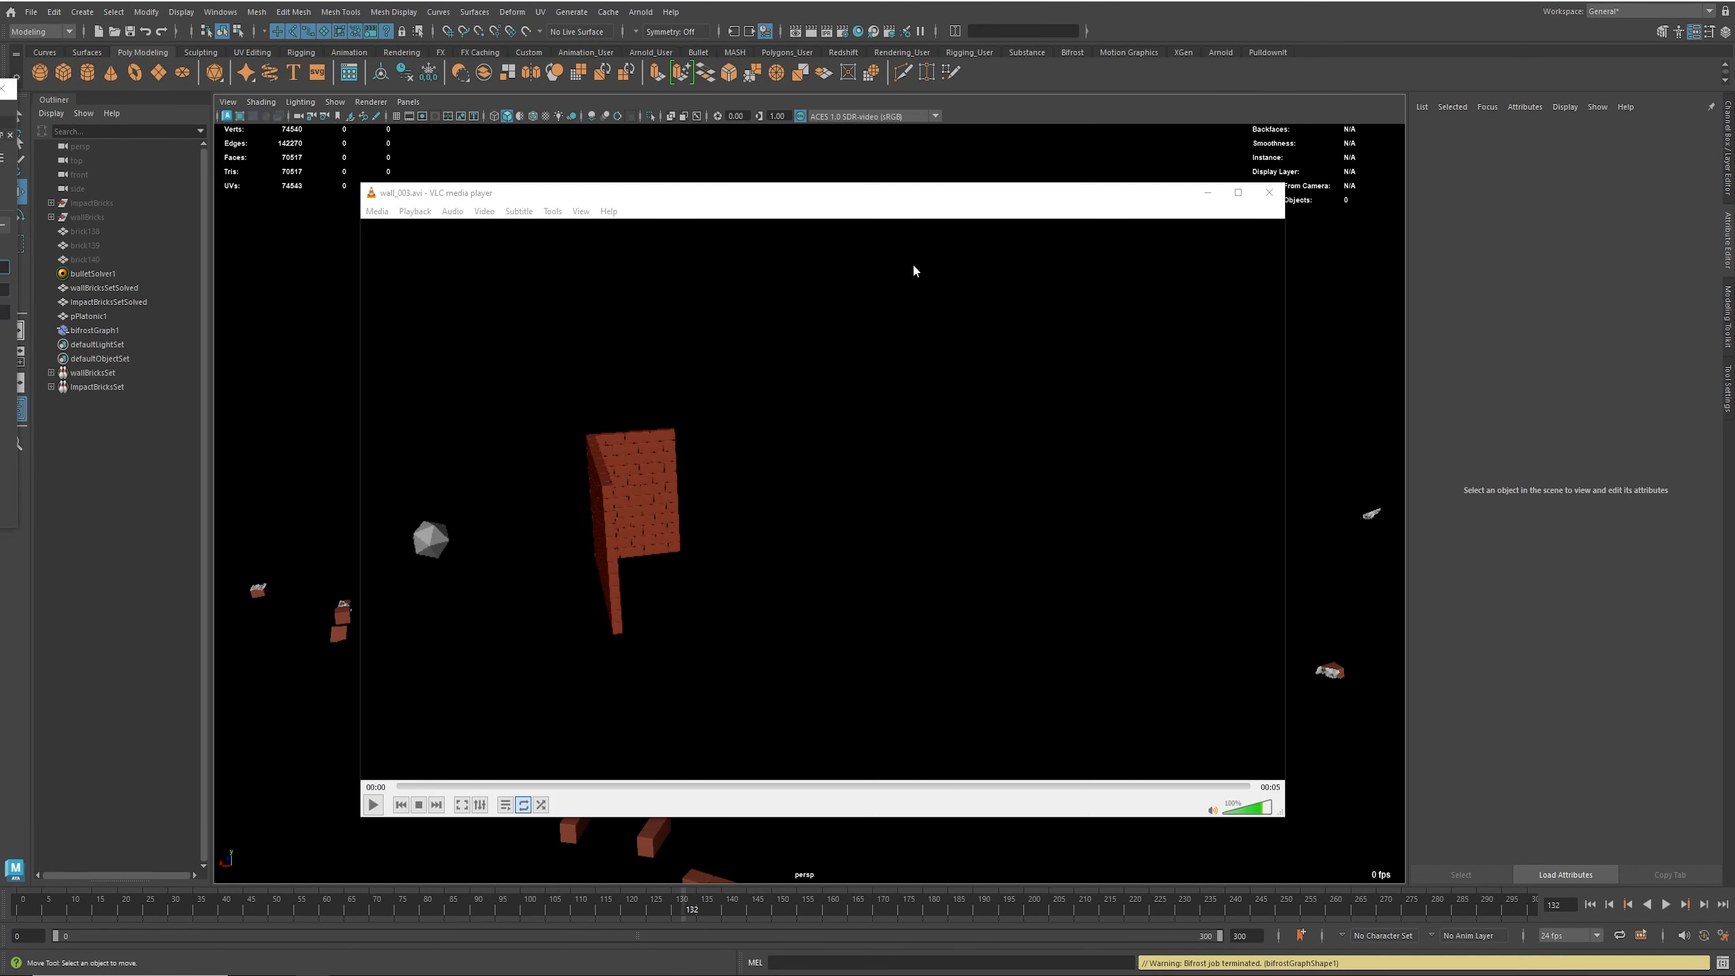
pyautogui.click(373, 805)
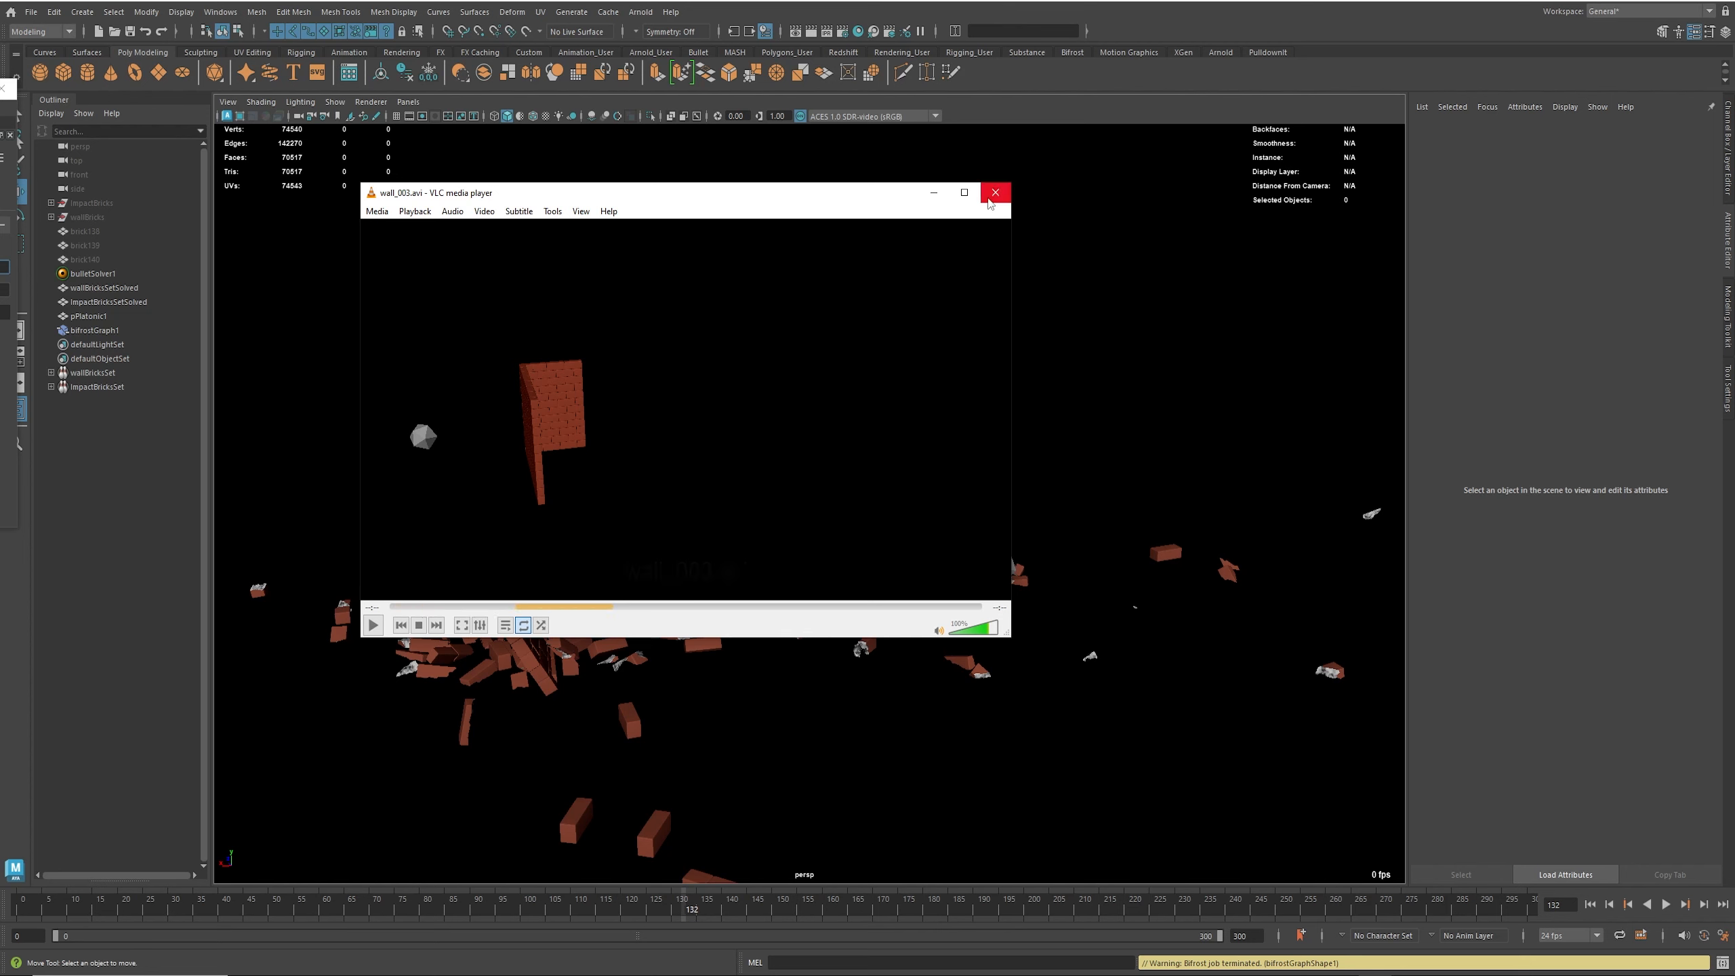
pyautogui.click(372, 626)
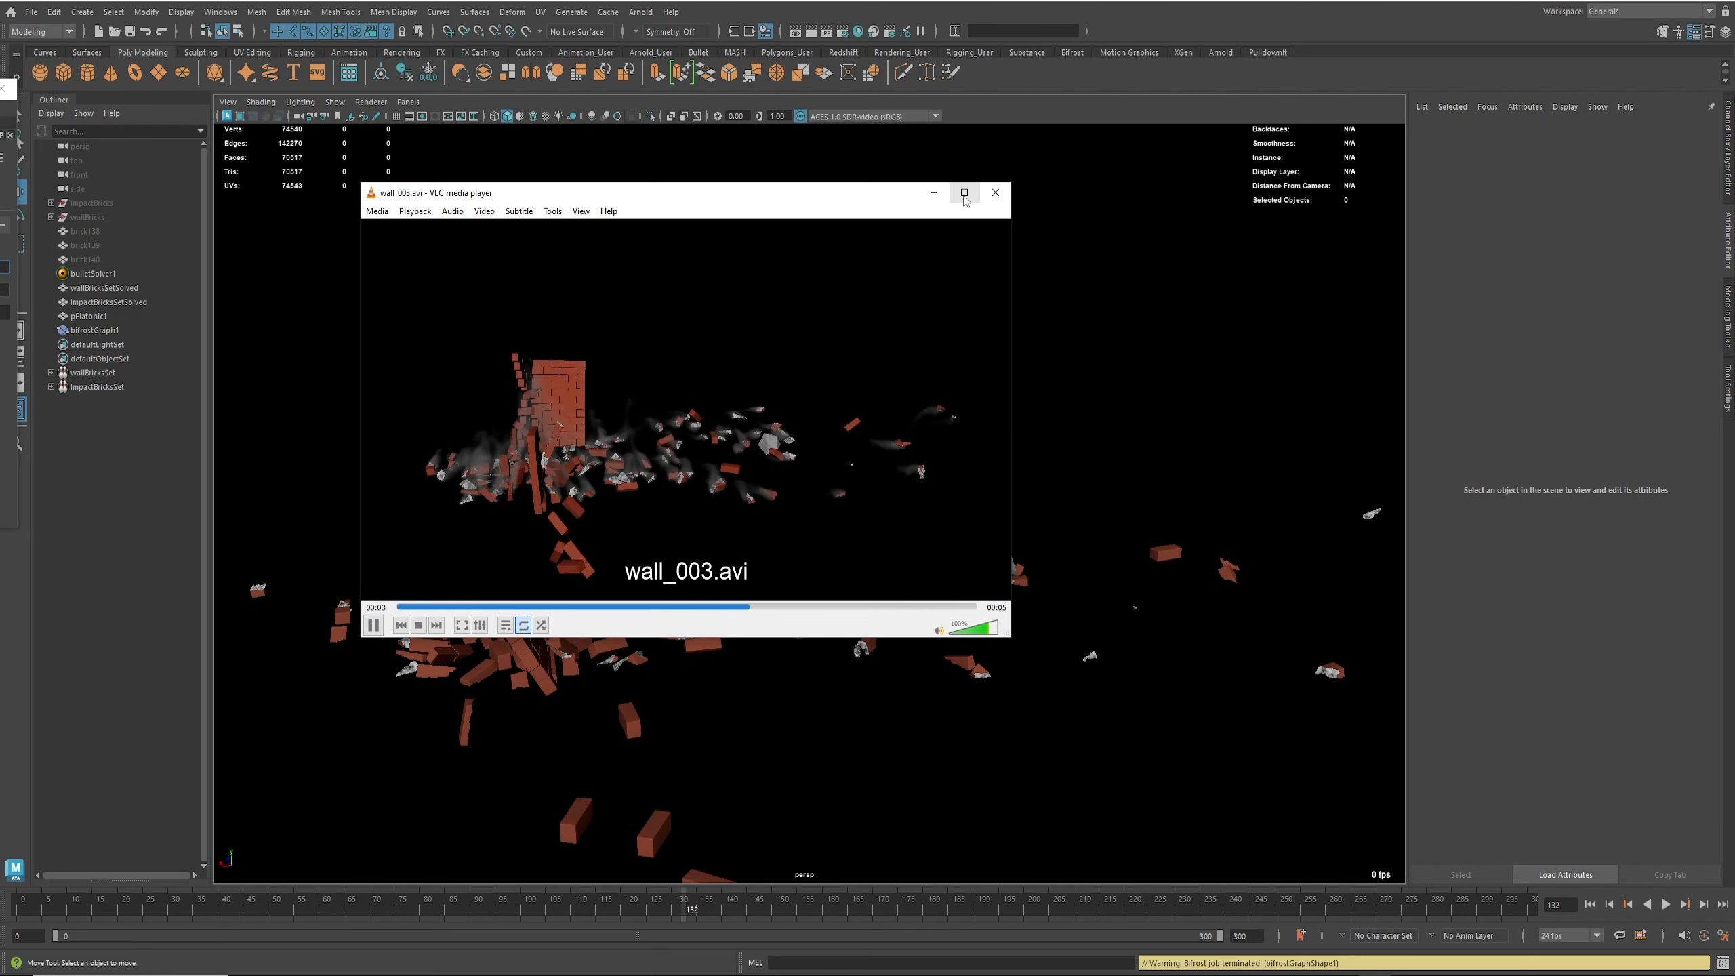
pyautogui.click(995, 191)
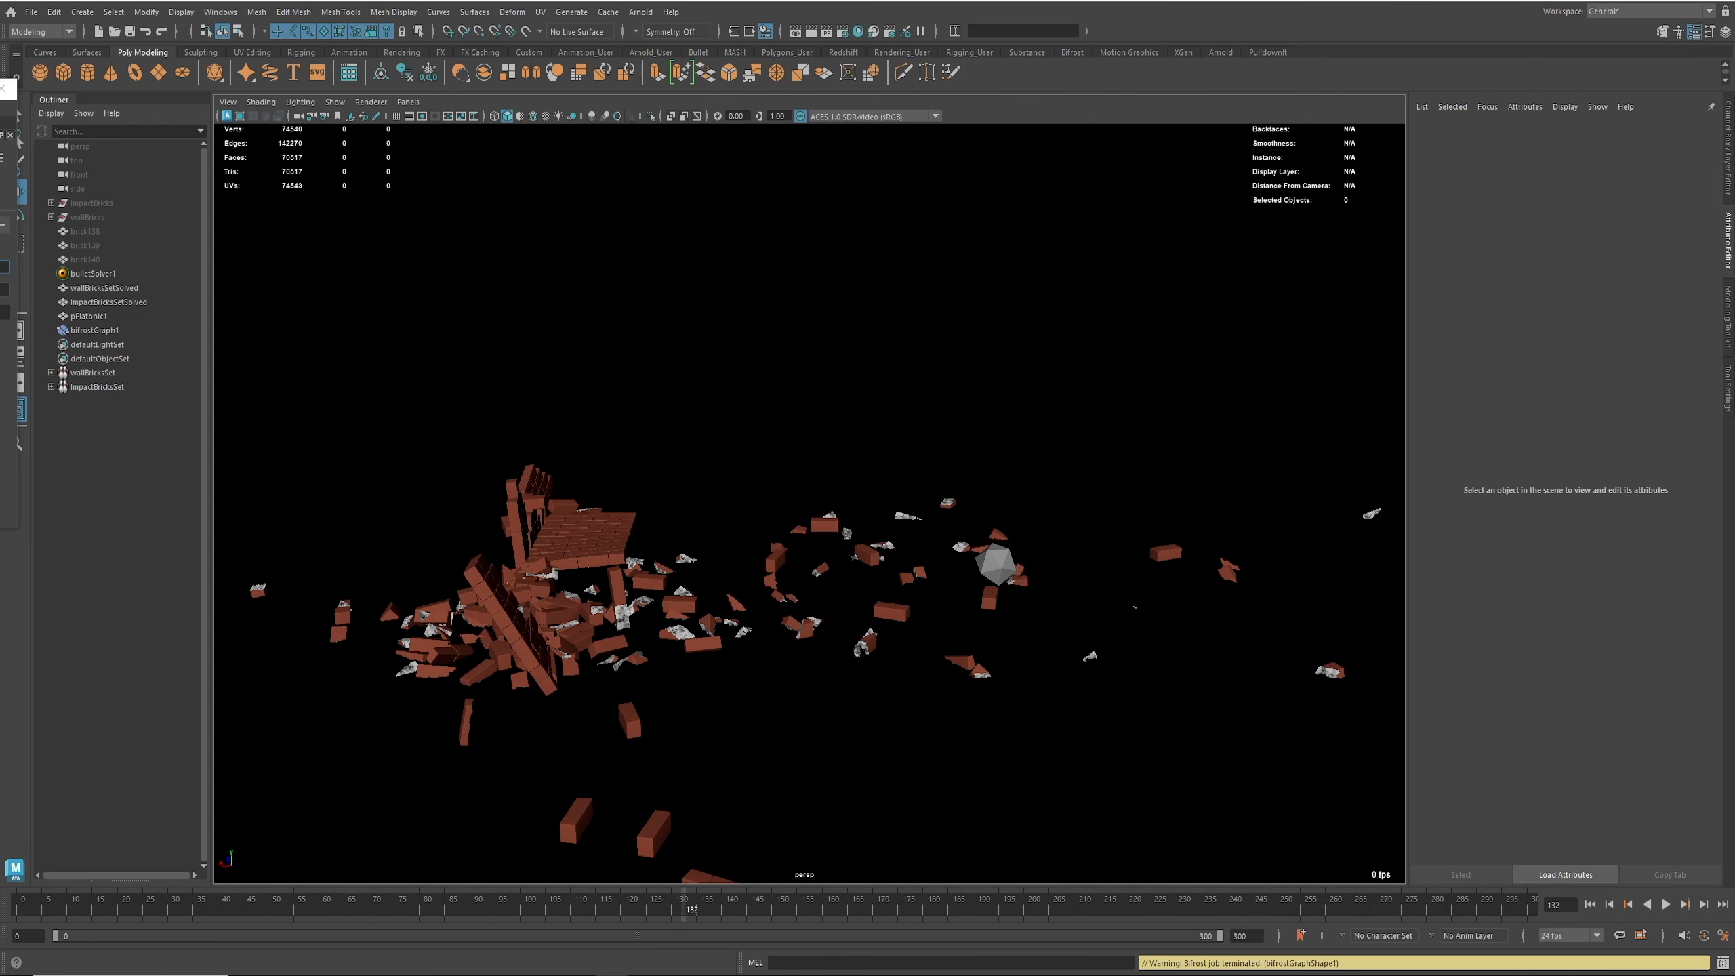
# Step: Bring the graph editor back to full size and set the Style of aero_solver_settings to busy
pyautogui.doubleClick(752, 347)
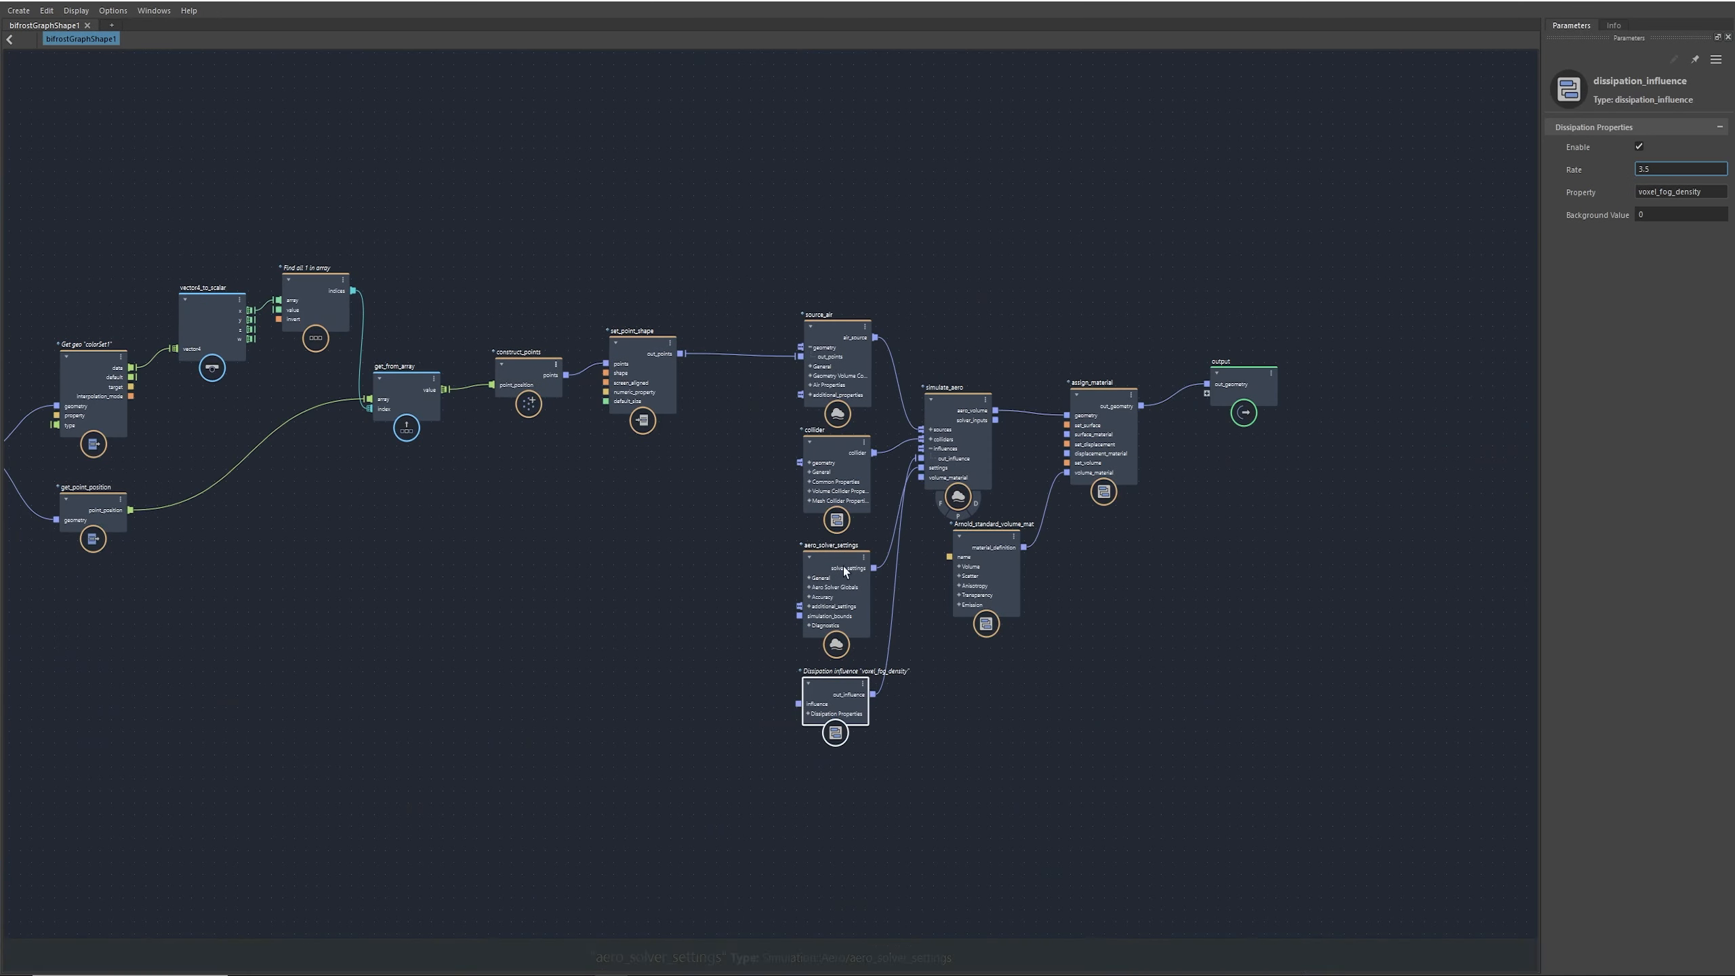
pyautogui.keyDown('alt'); pyautogui.moveTo(919, 673); pyautogui.dragTo(866, 640, button='middle'); pyautogui.keyUp('alt')
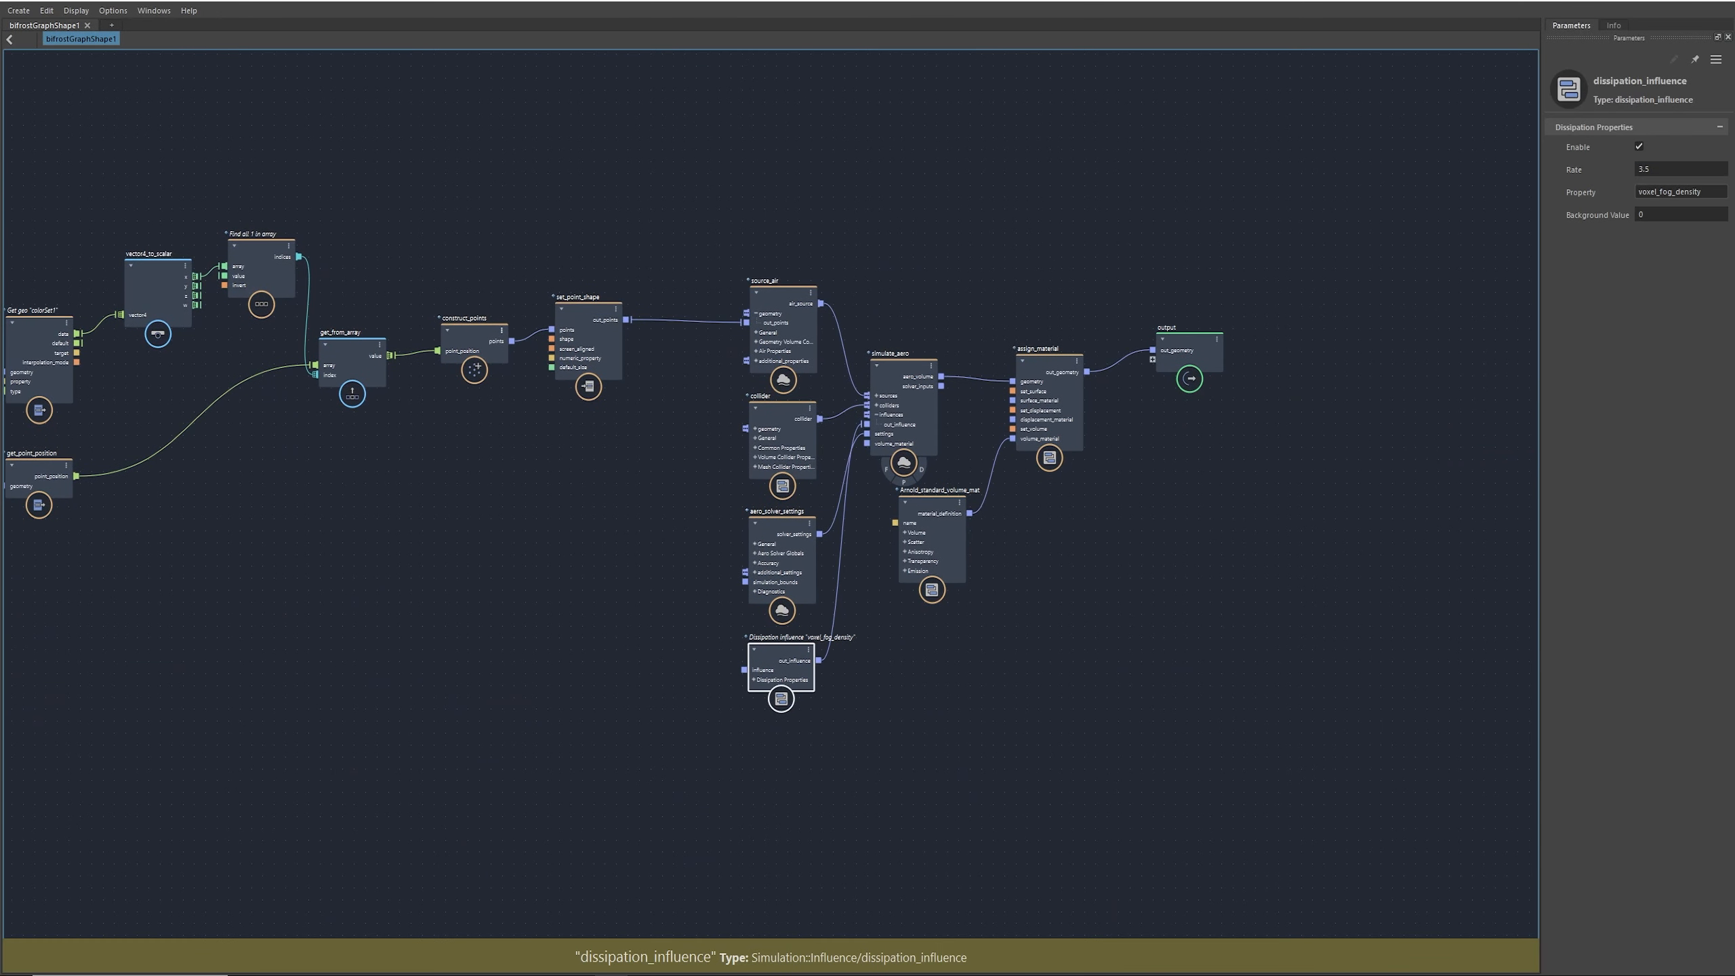
pyautogui.keyDown('alt'); pyautogui.moveTo(764, 778); pyautogui.dragTo(725, 743, button='middle'); pyautogui.keyUp('alt')
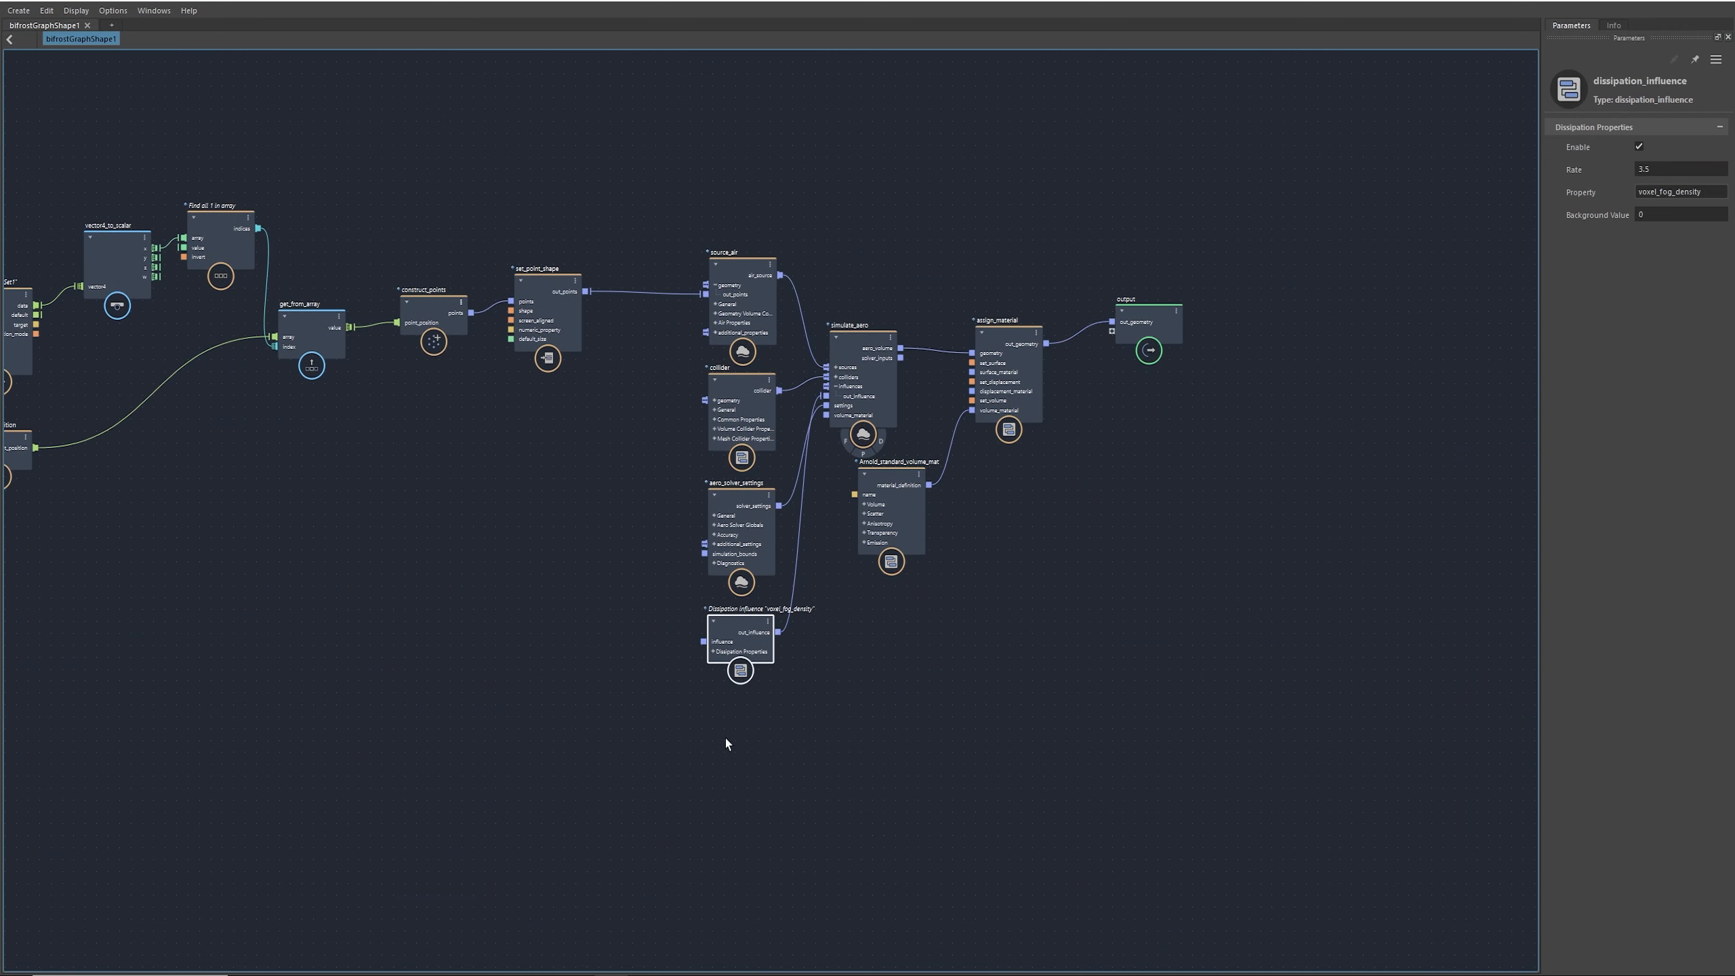
pyautogui.click(742, 503)
pyautogui.click(1677, 306)
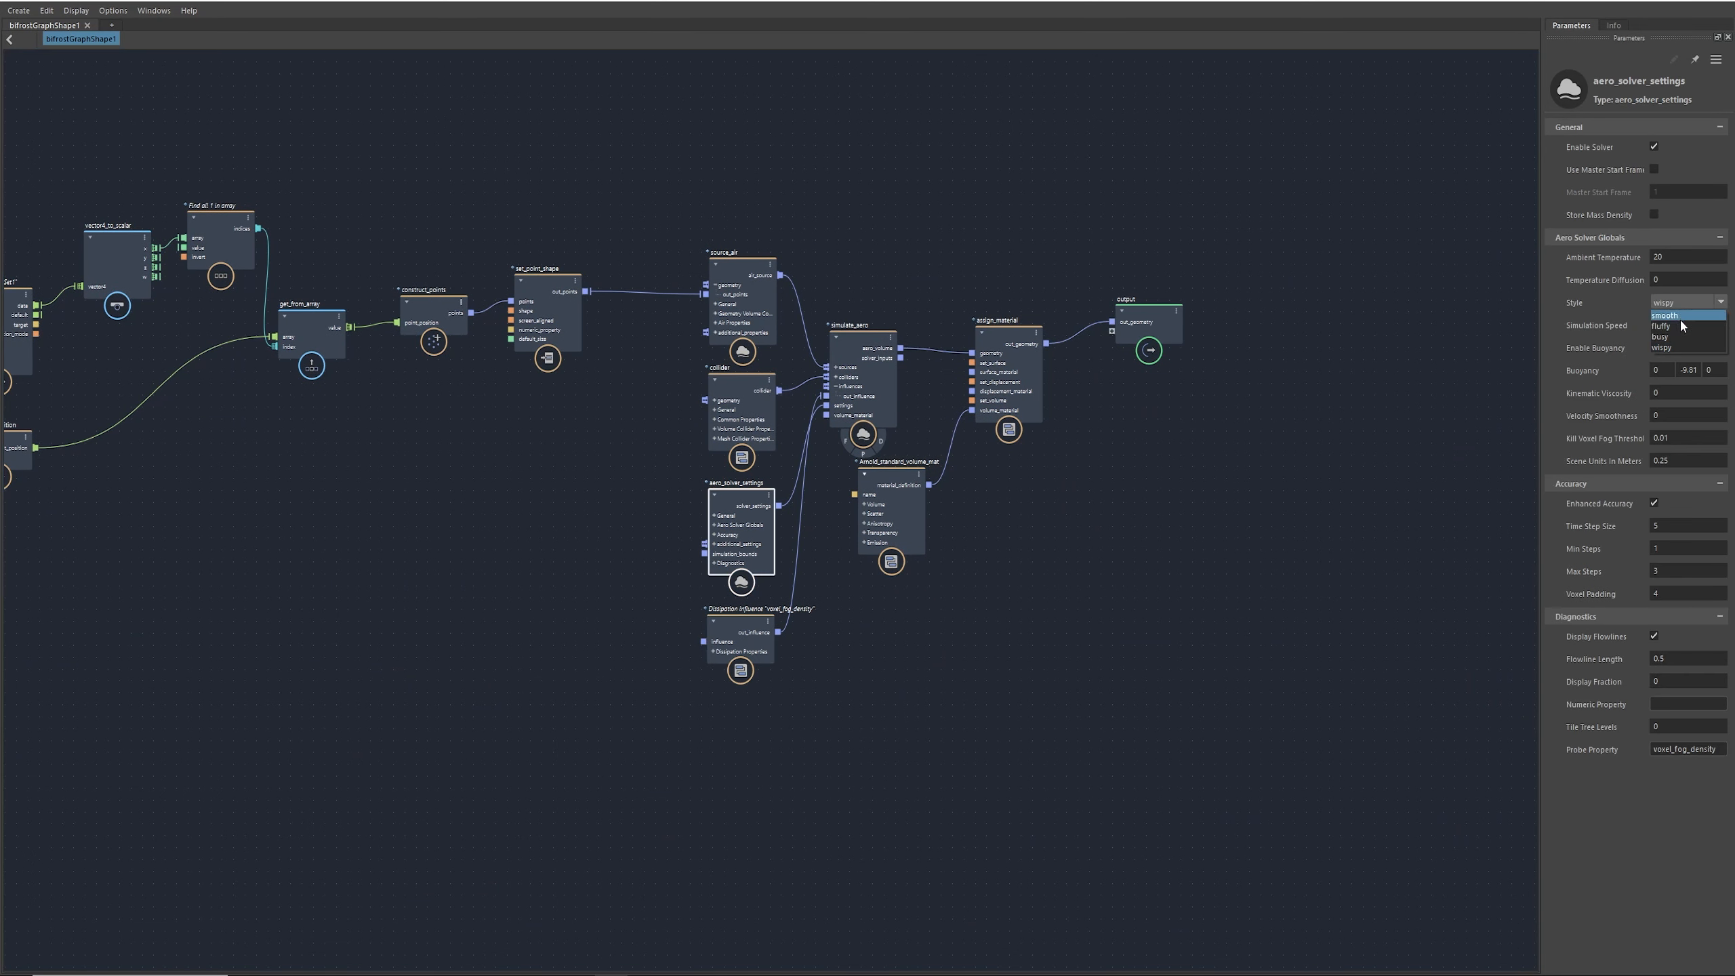
pyautogui.click(1671, 337)
pyautogui.click(1670, 303)
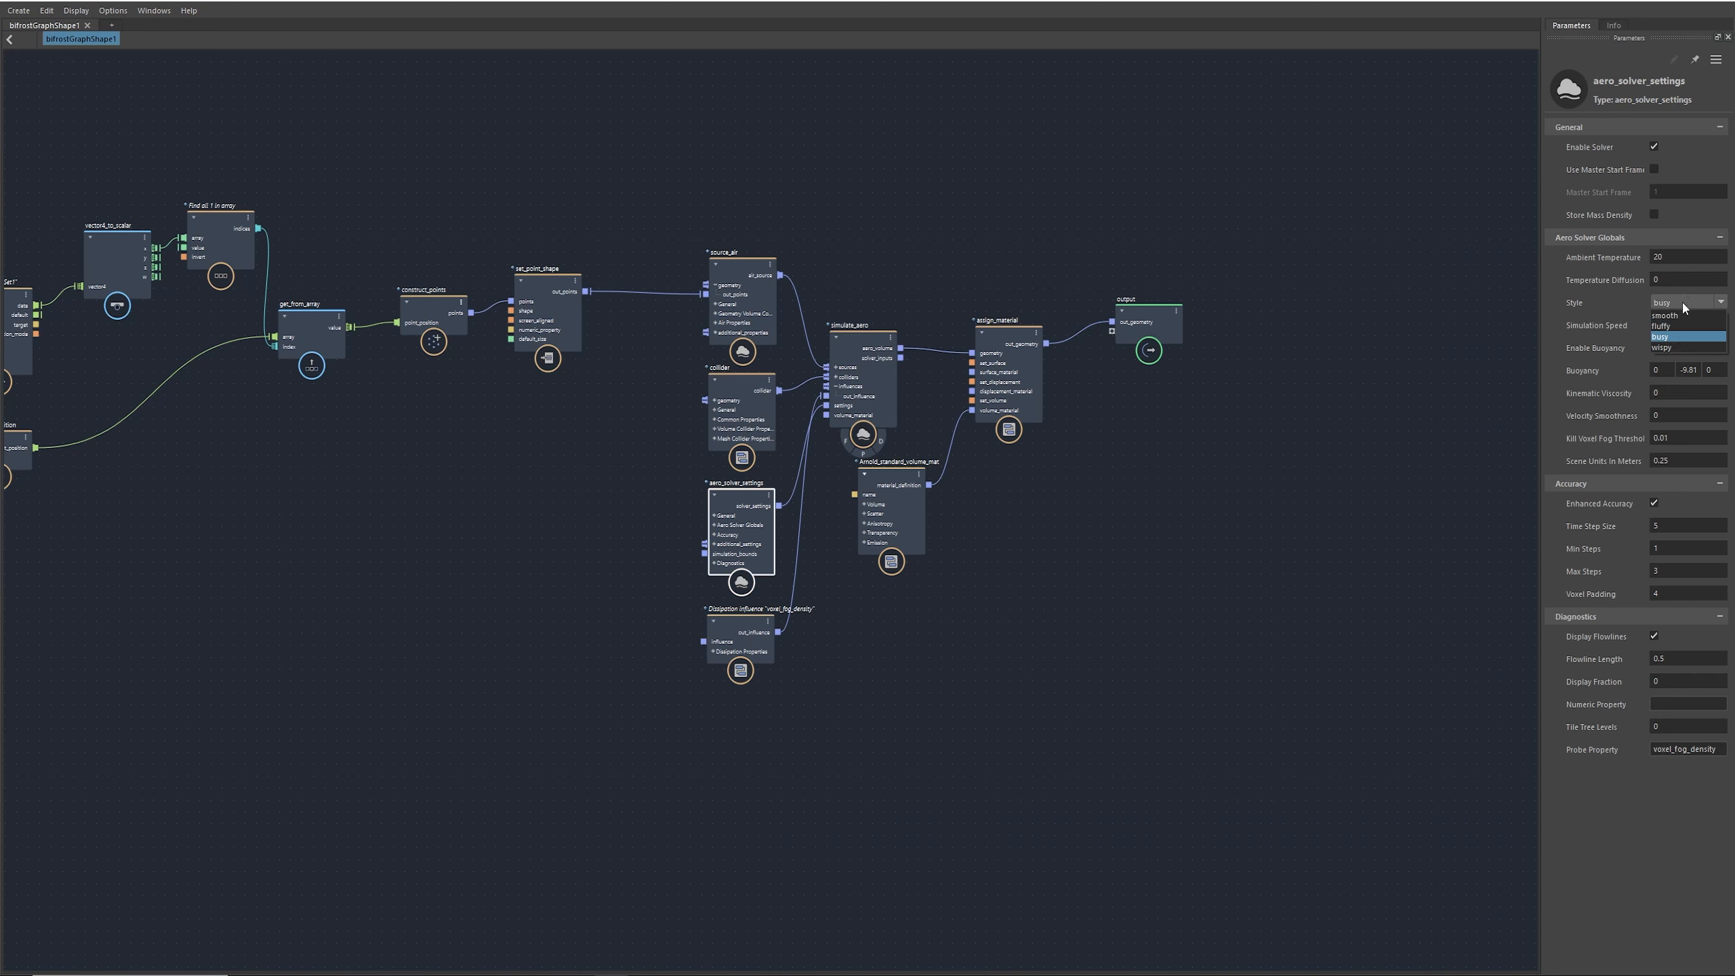
pyautogui.click(1669, 337)
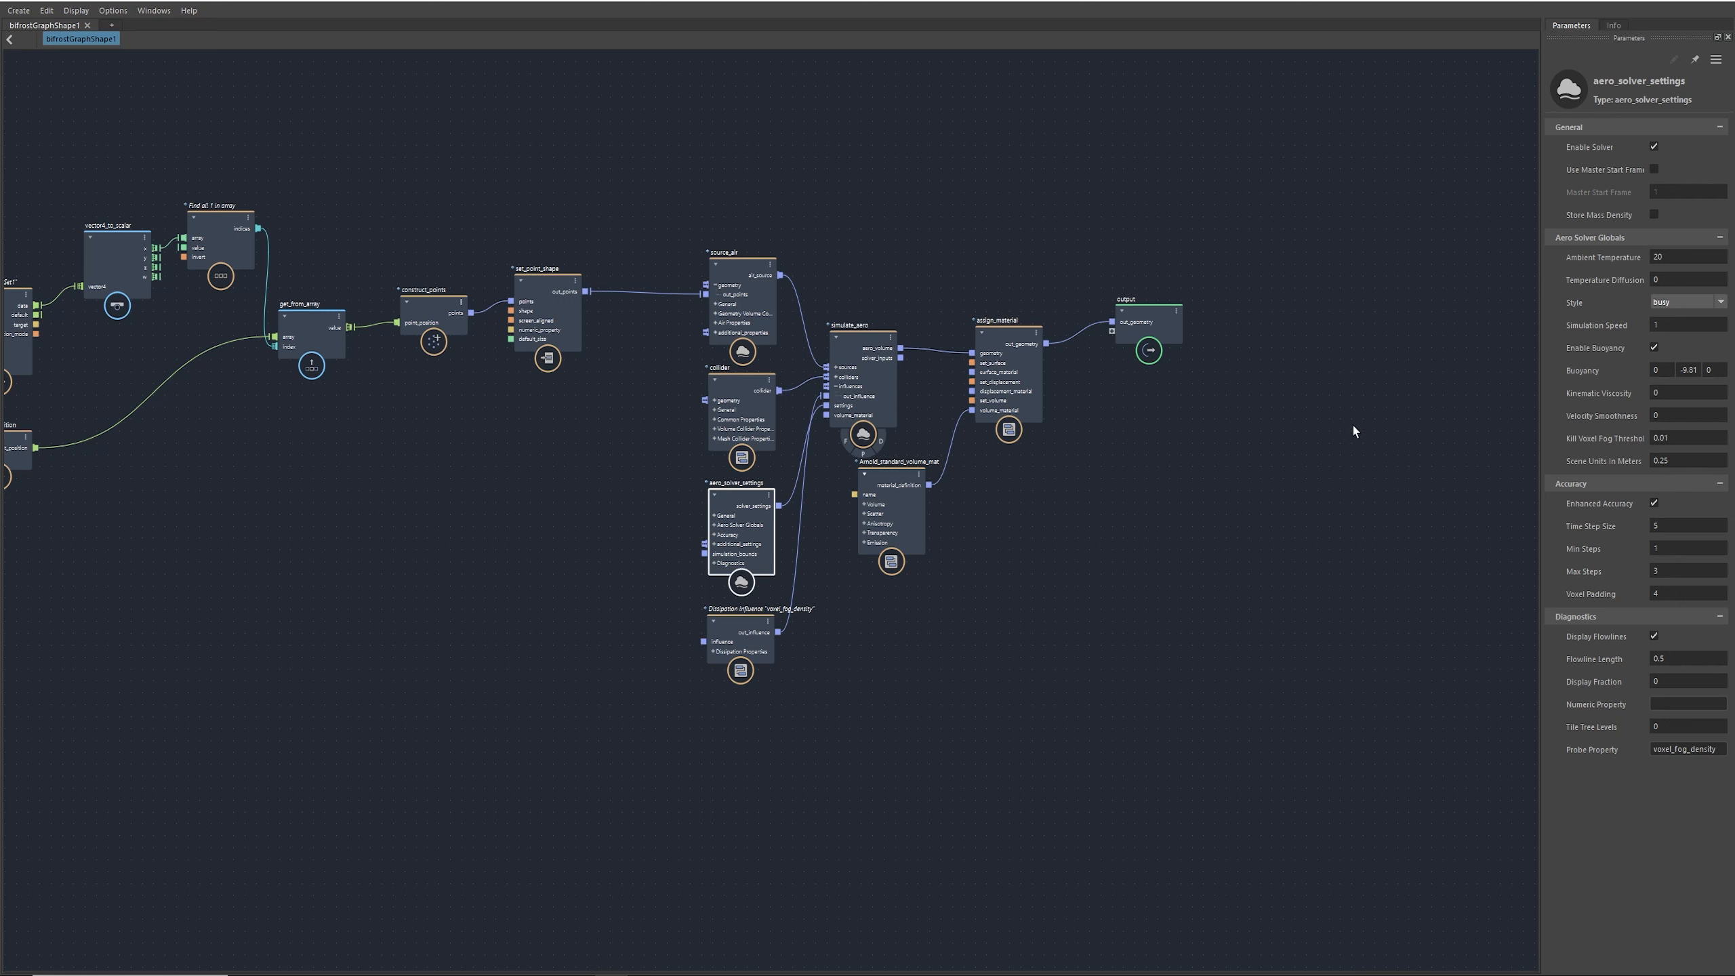
# Step: Set the Rate of the dissipation influence node to 2.5
pyautogui.click(744, 637)
pyautogui.click(1667, 168)
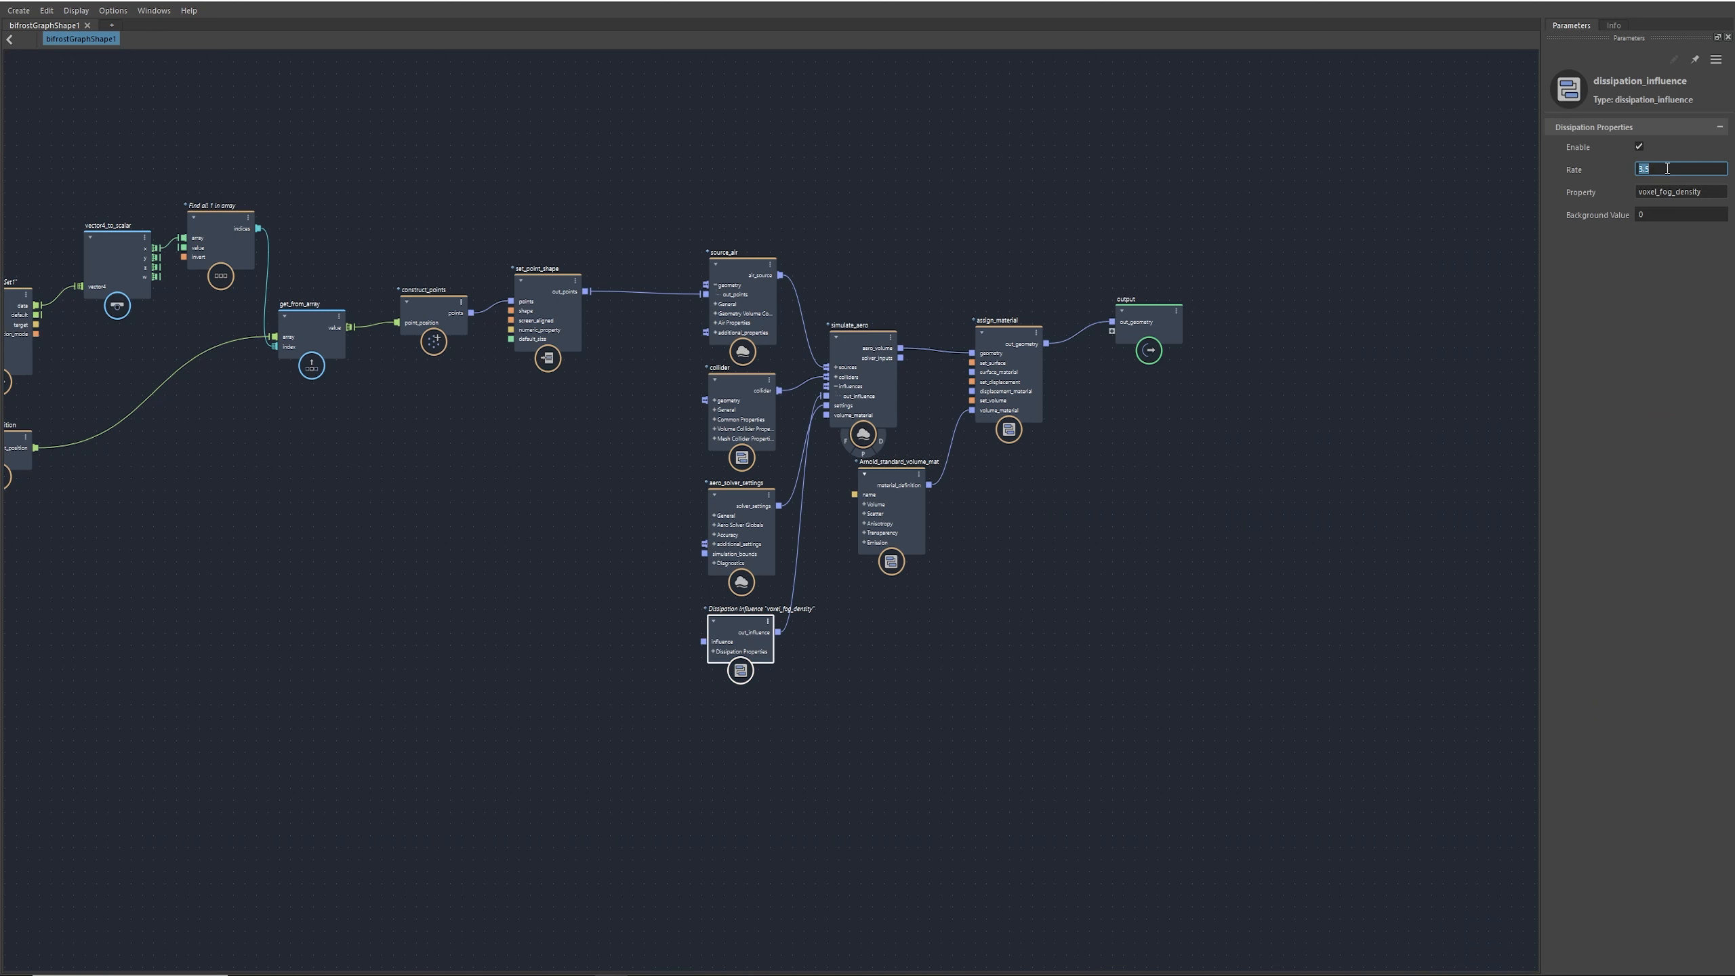
pyautogui.write('2.5')
pyautogui.press('Return')
# Step: Add a turbulence_influence node below the dissipation node and connect its out_influence to simulate_aero's influences input
pyautogui.press('Tab')
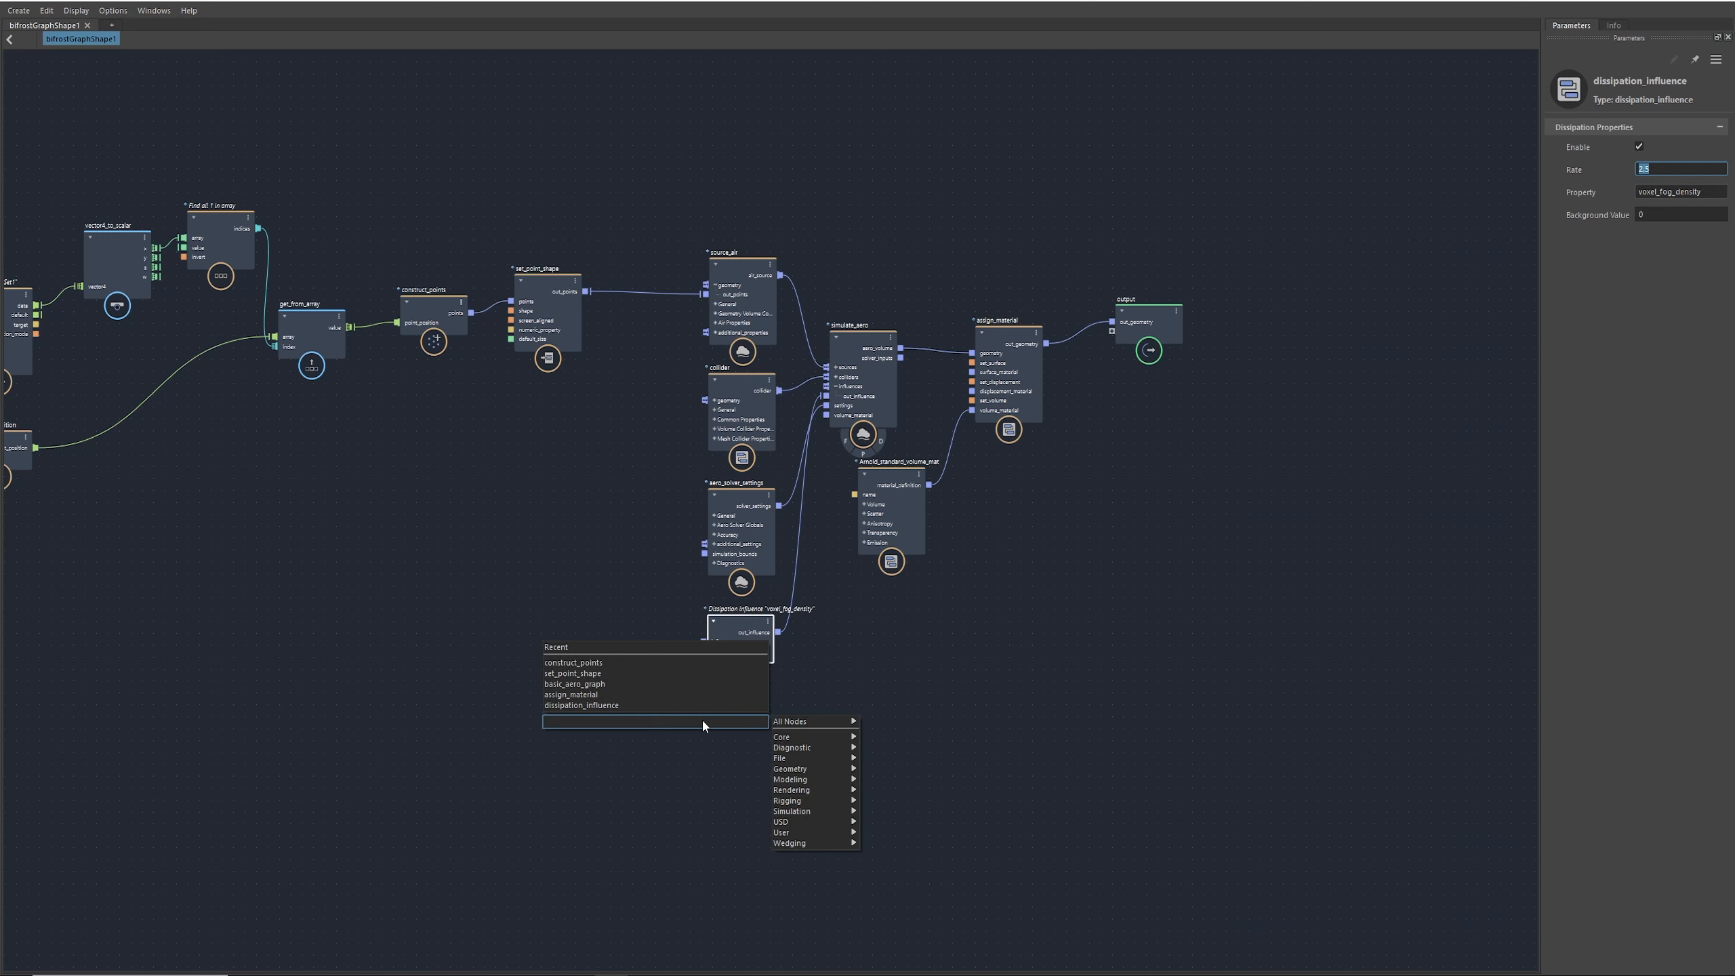
pyautogui.write('tur')
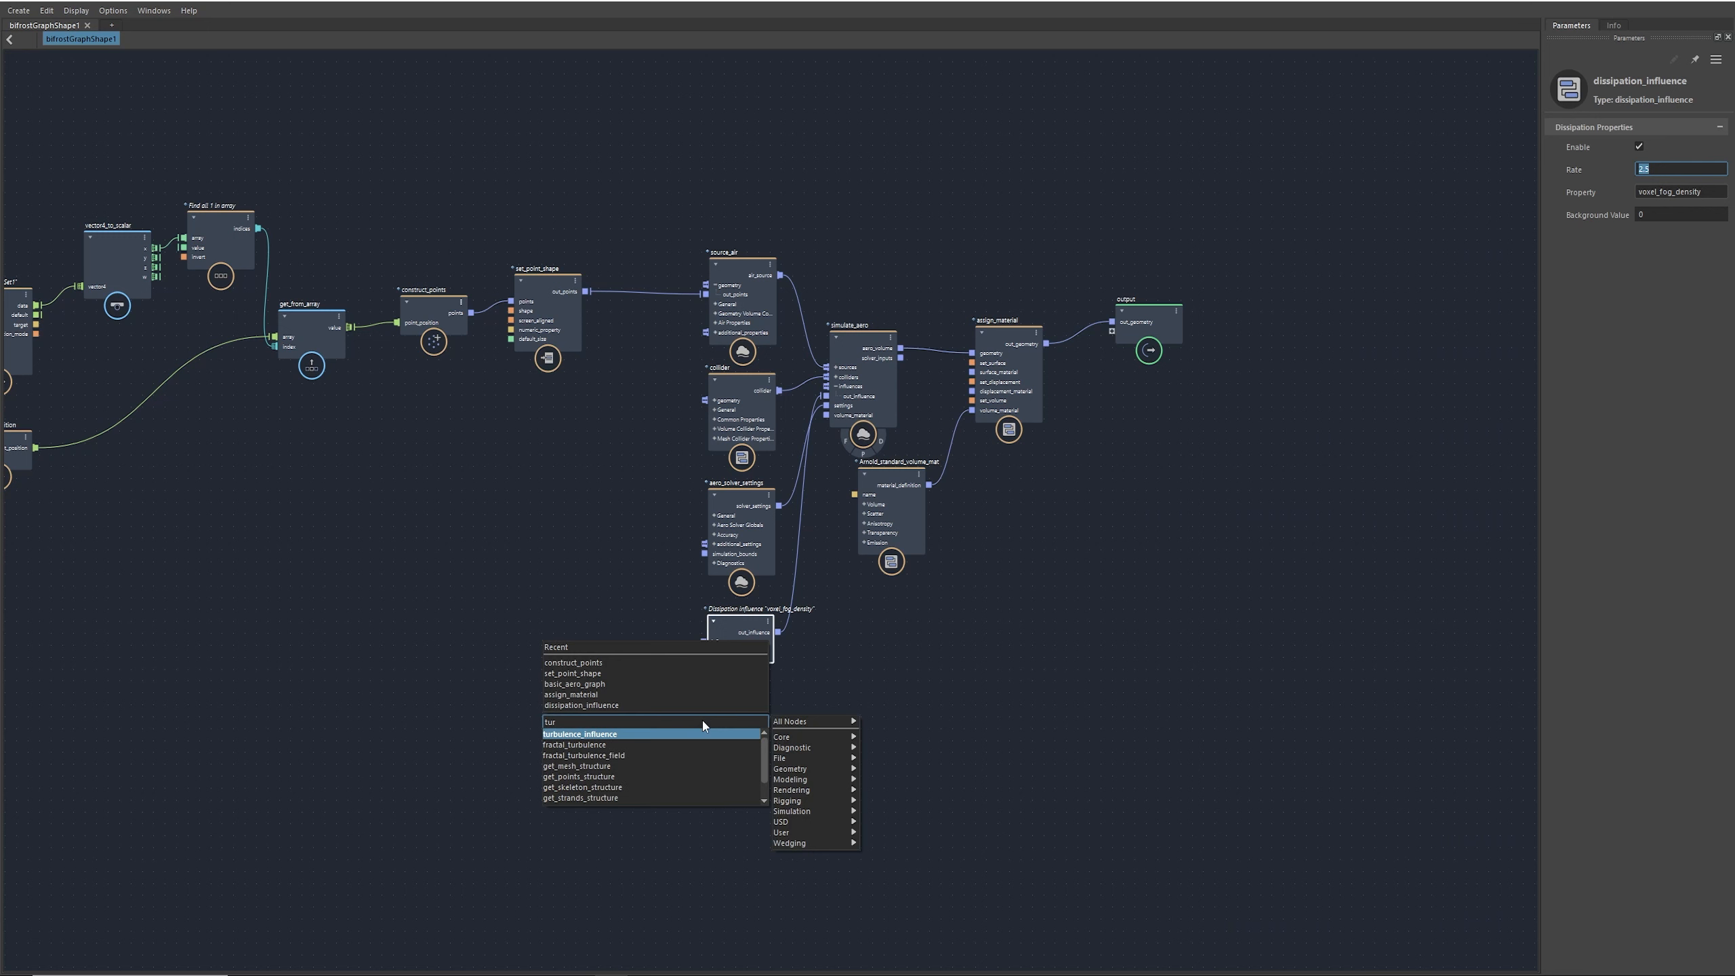
pyautogui.press('Return')
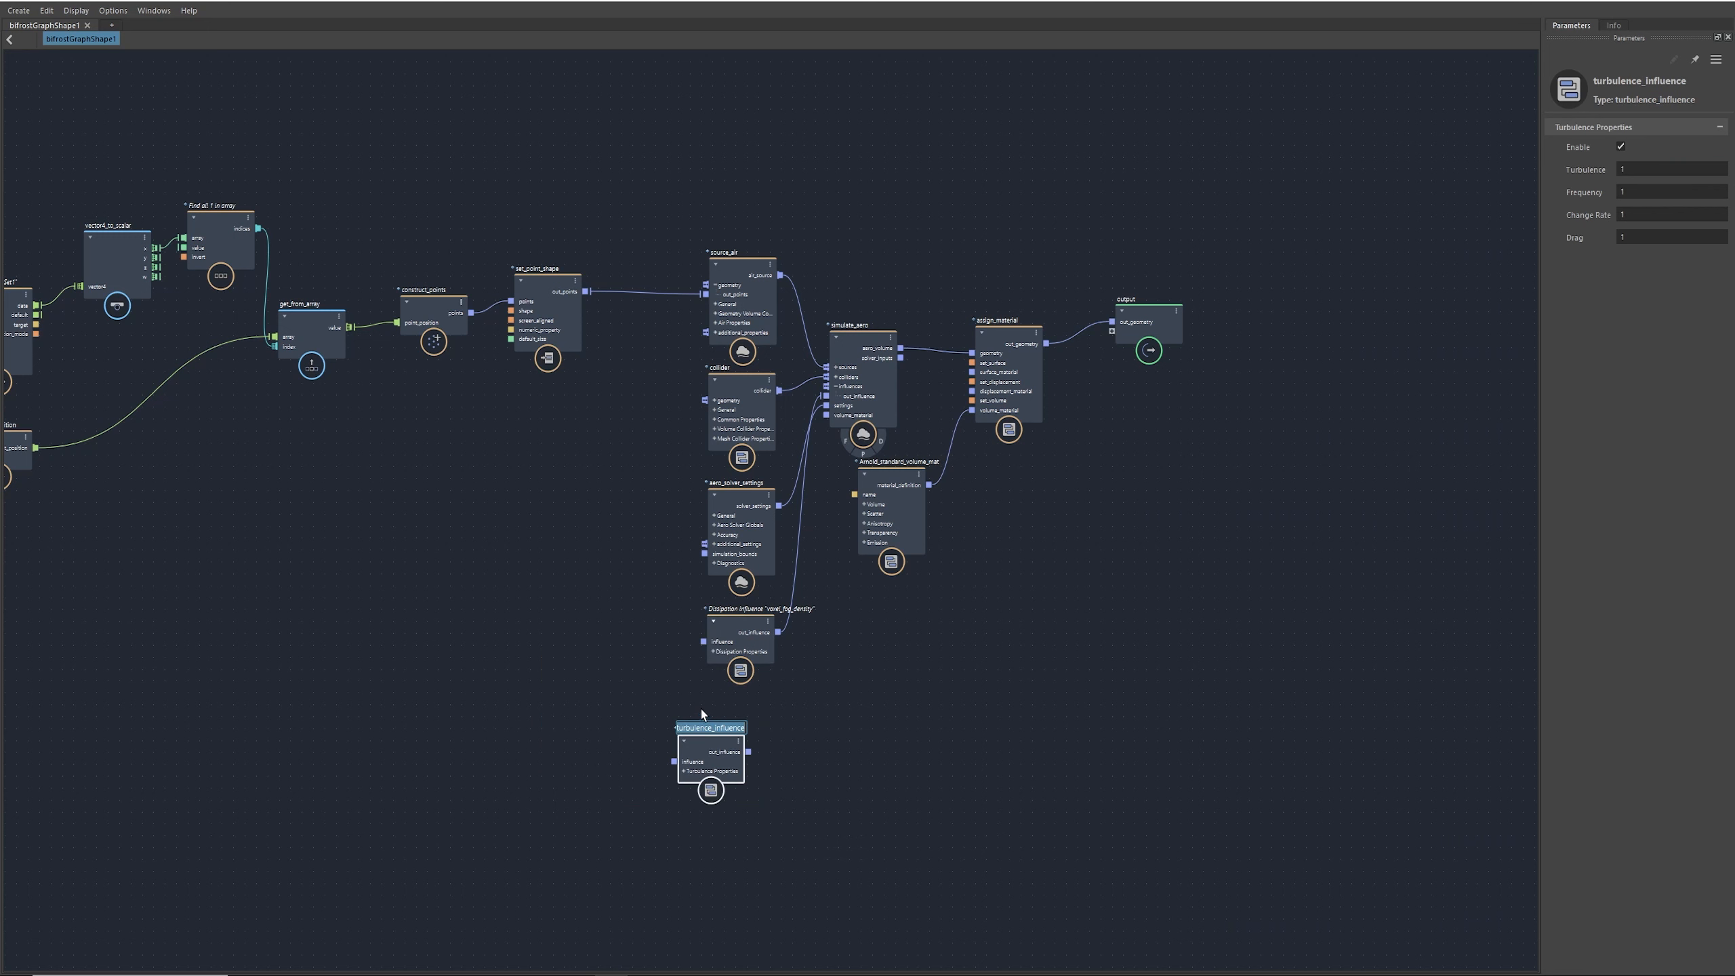
pyautogui.moveTo(721, 750); pyautogui.dragTo(826, 388)
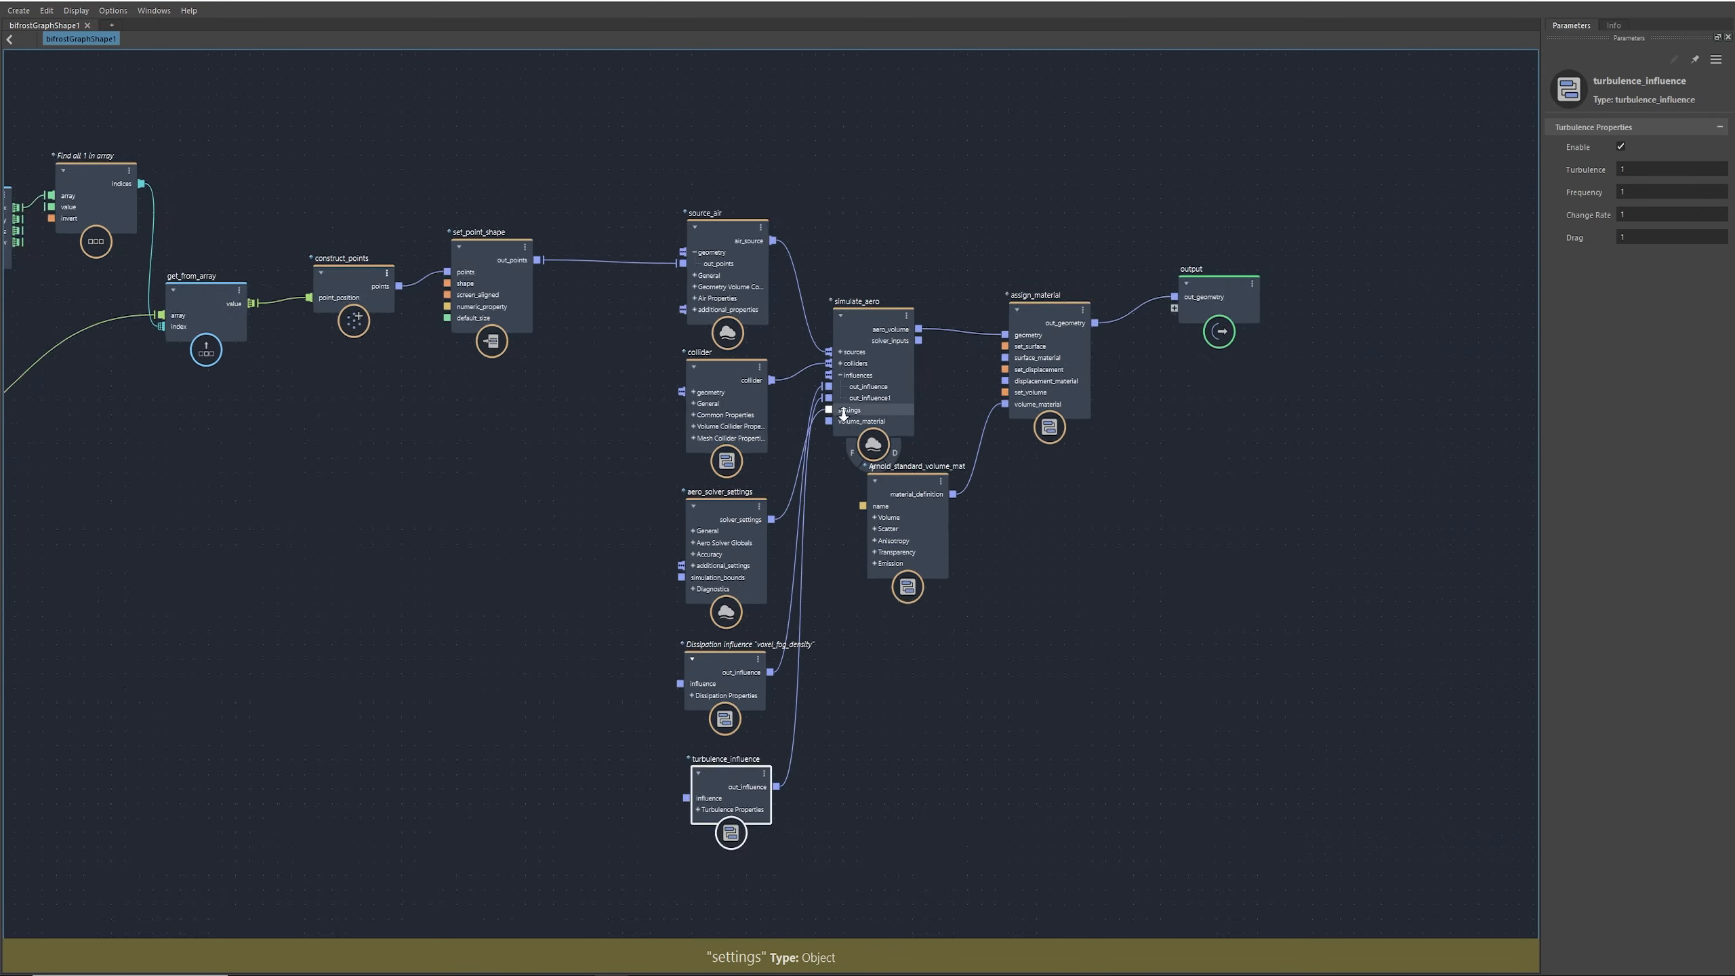
# Step: Align turbulence_influence beneath the dissipation node and expand its Turbulence Properties
pyautogui.scroll(3, 830, 418)
pyautogui.moveTo(797, 767); pyautogui.dragTo(881, 396, button='middle')
pyautogui.moveTo(738, 654); pyautogui.dragTo(721, 654)
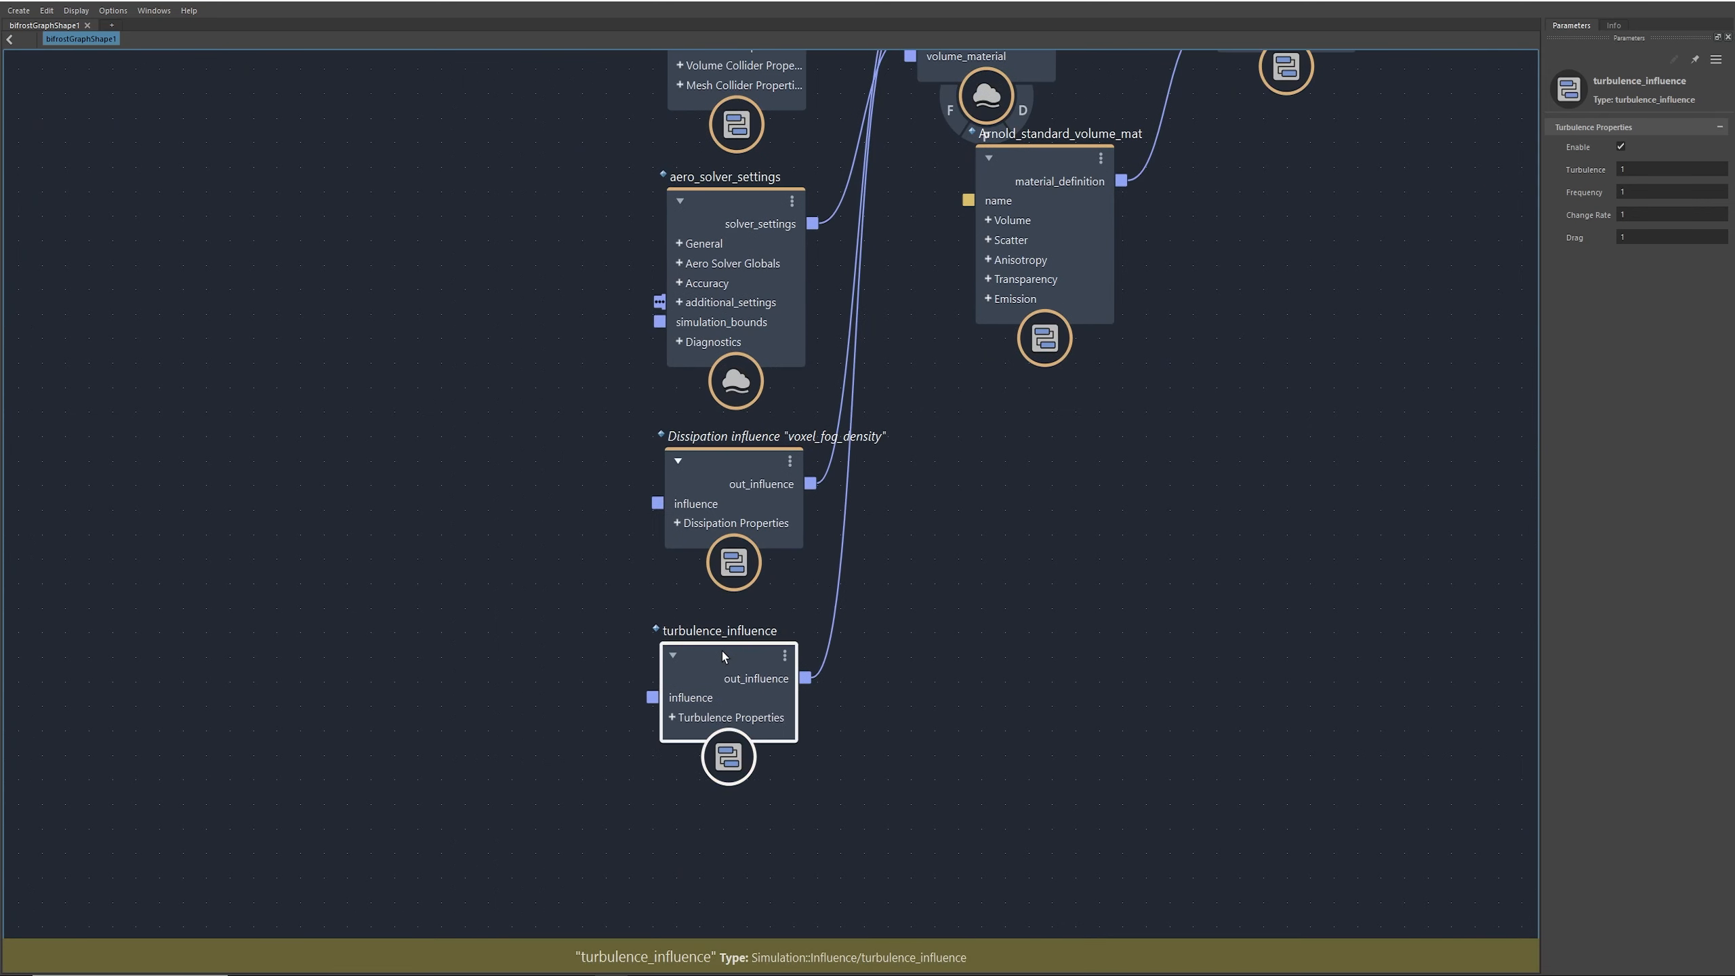
pyautogui.keyDown('alt'); pyautogui.moveTo(707, 709); pyautogui.dragTo(771, 666, button='middle'); pyautogui.keyUp('alt')
pyautogui.click(735, 674)
pyautogui.keyDown('alt'); pyautogui.moveTo(642, 736); pyautogui.dragTo(785, 717, button='middle'); pyautogui.keyUp('alt')
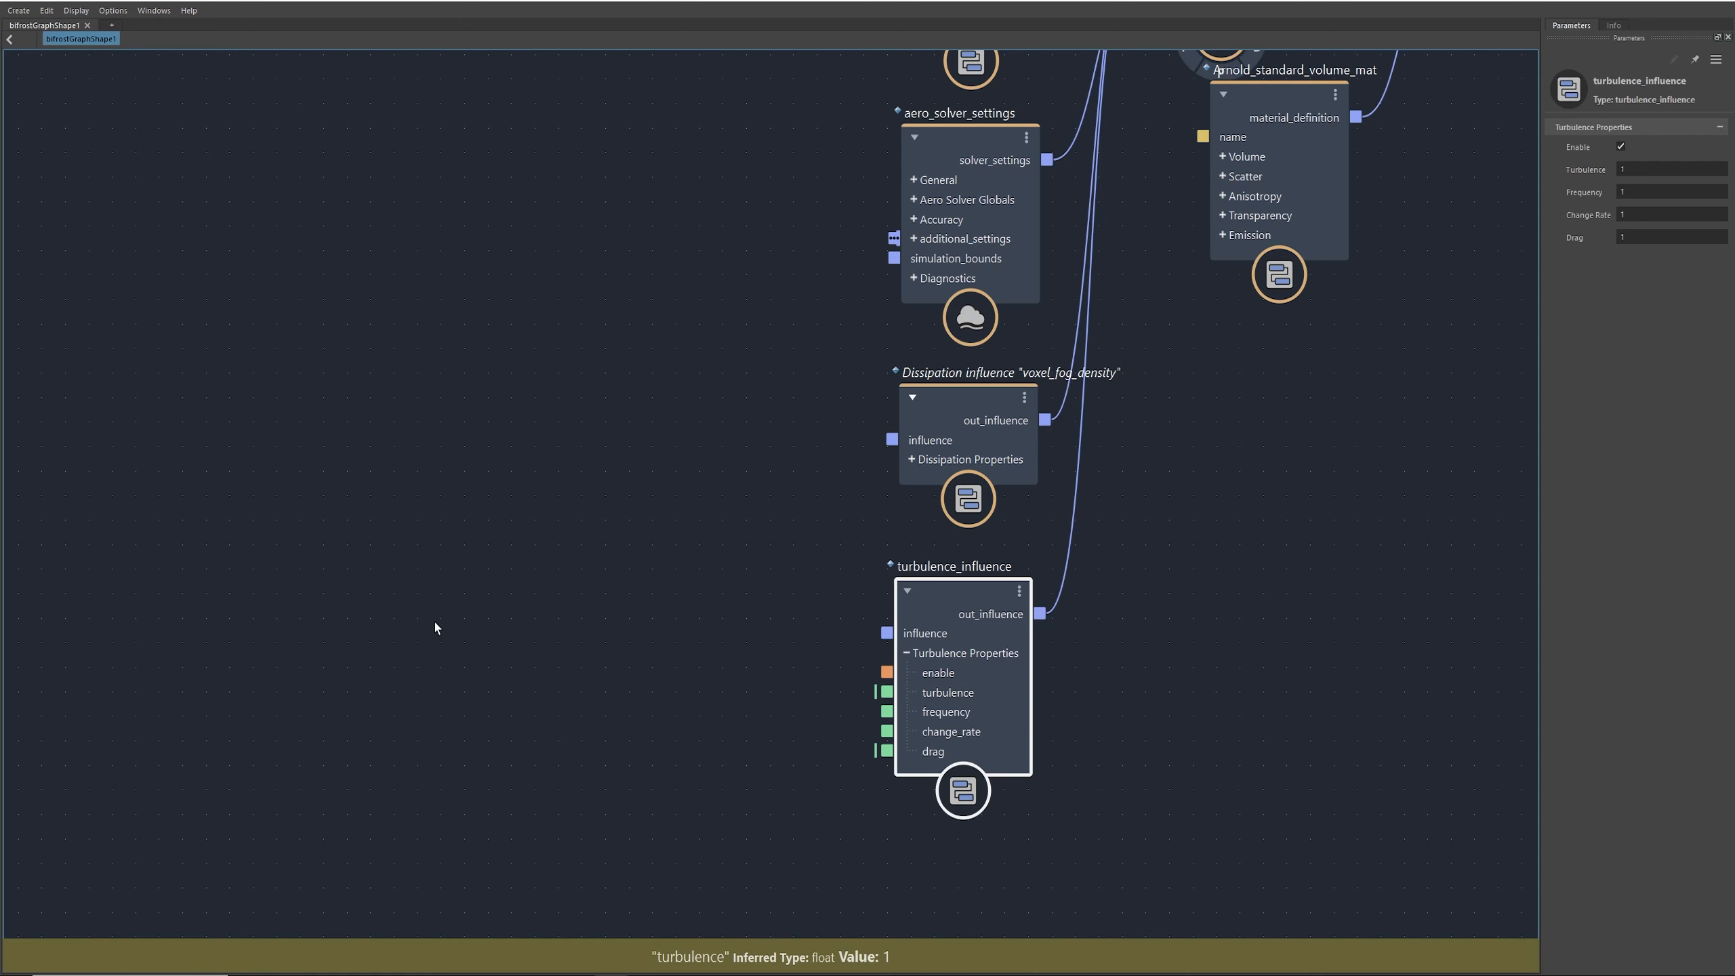
# Step: Add a fractal_turbulence_field node and connect its noise_field output to the turbulence input of turbulence_influence
pyautogui.press('Tab')
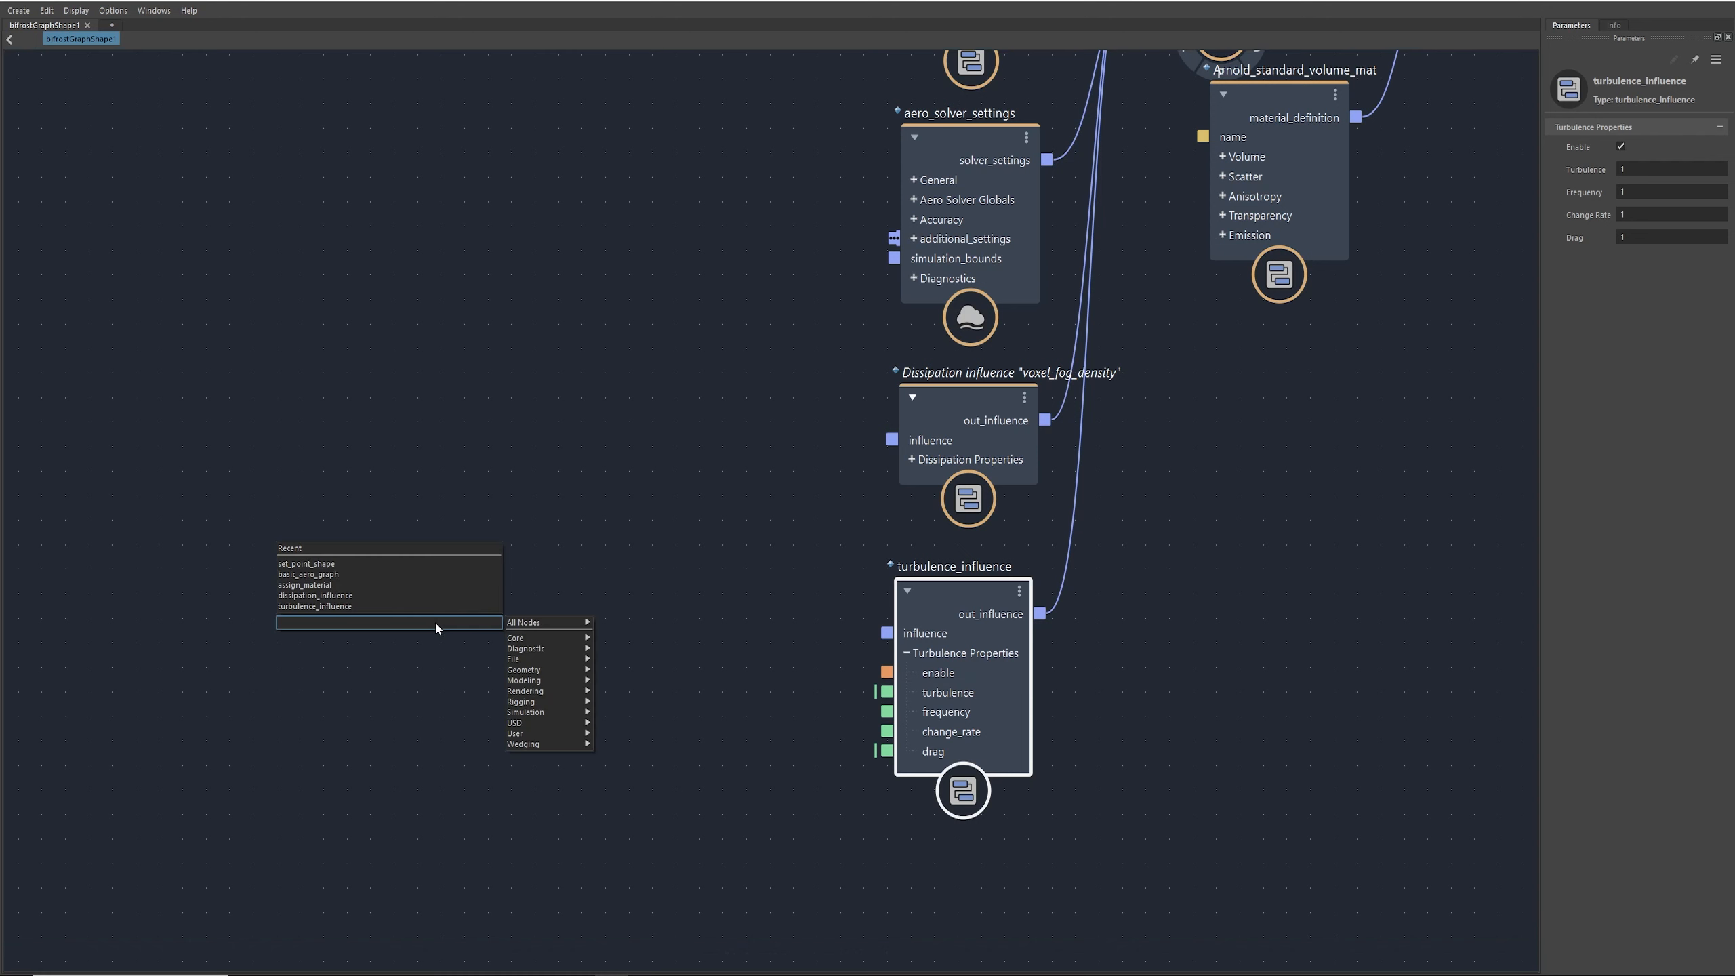
pyautogui.write('tur')
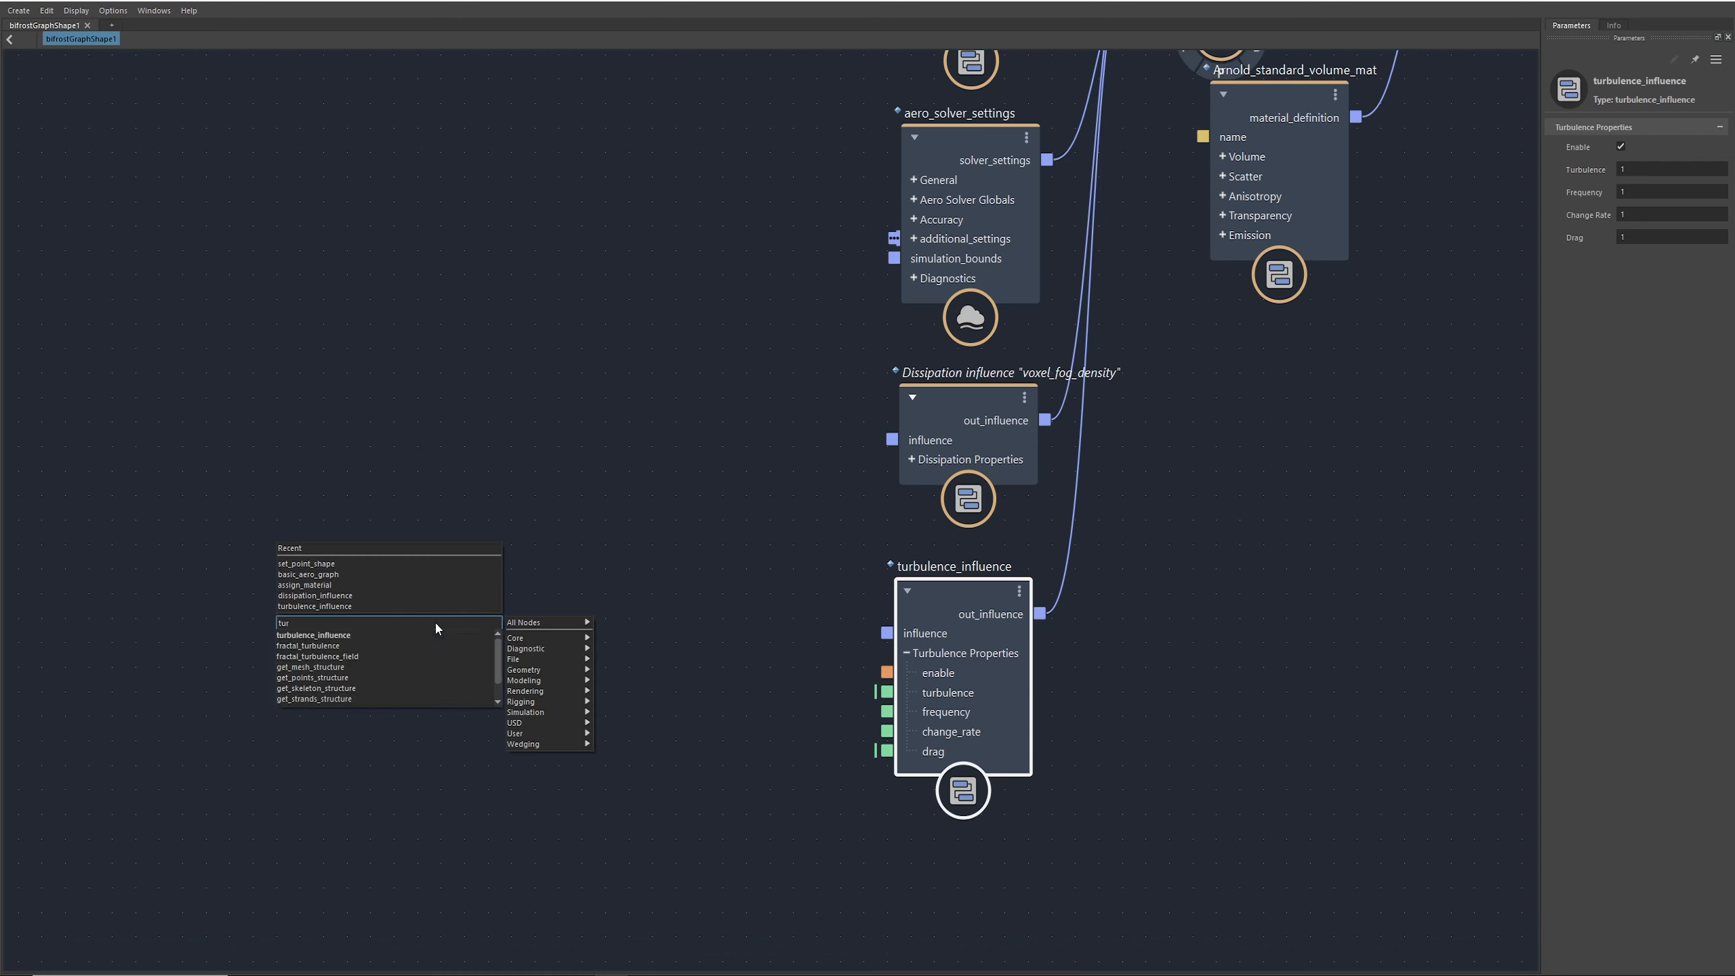
pyautogui.press('Down')
pyautogui.press('Down')
pyautogui.press('Down')
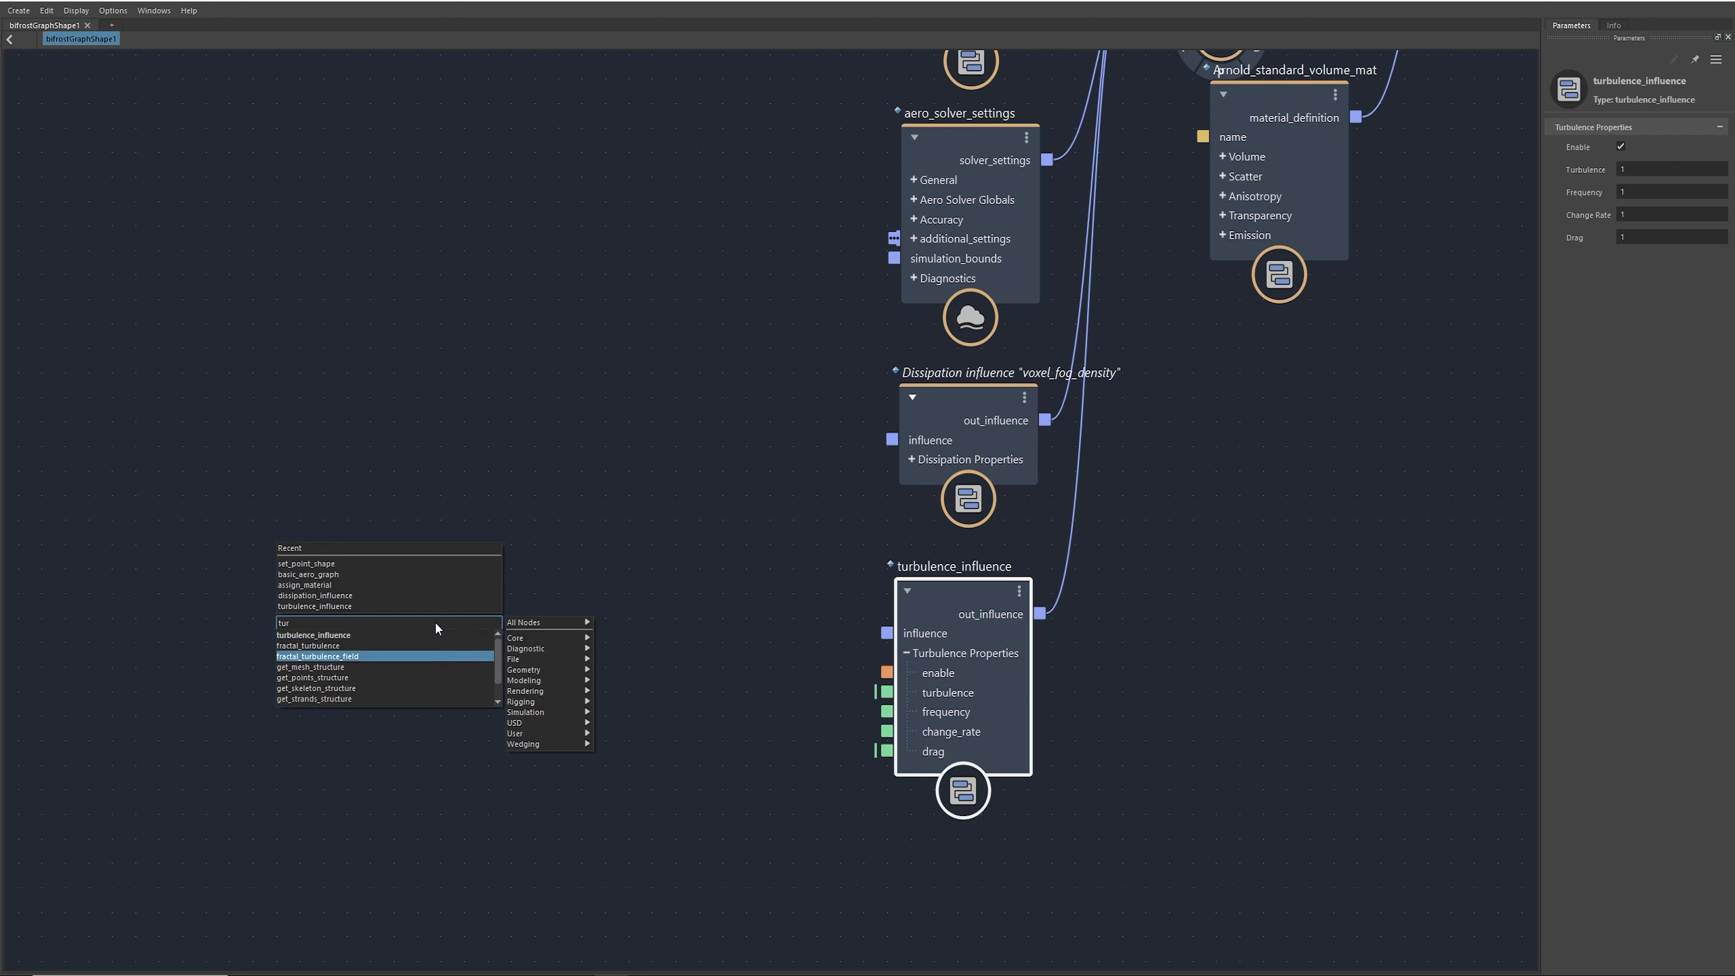
pyautogui.press('Return')
pyautogui.moveTo(442, 651); pyautogui.dragTo(886, 692)
pyautogui.moveTo(714, 686); pyautogui.dragTo(1036, 633, button='middle')
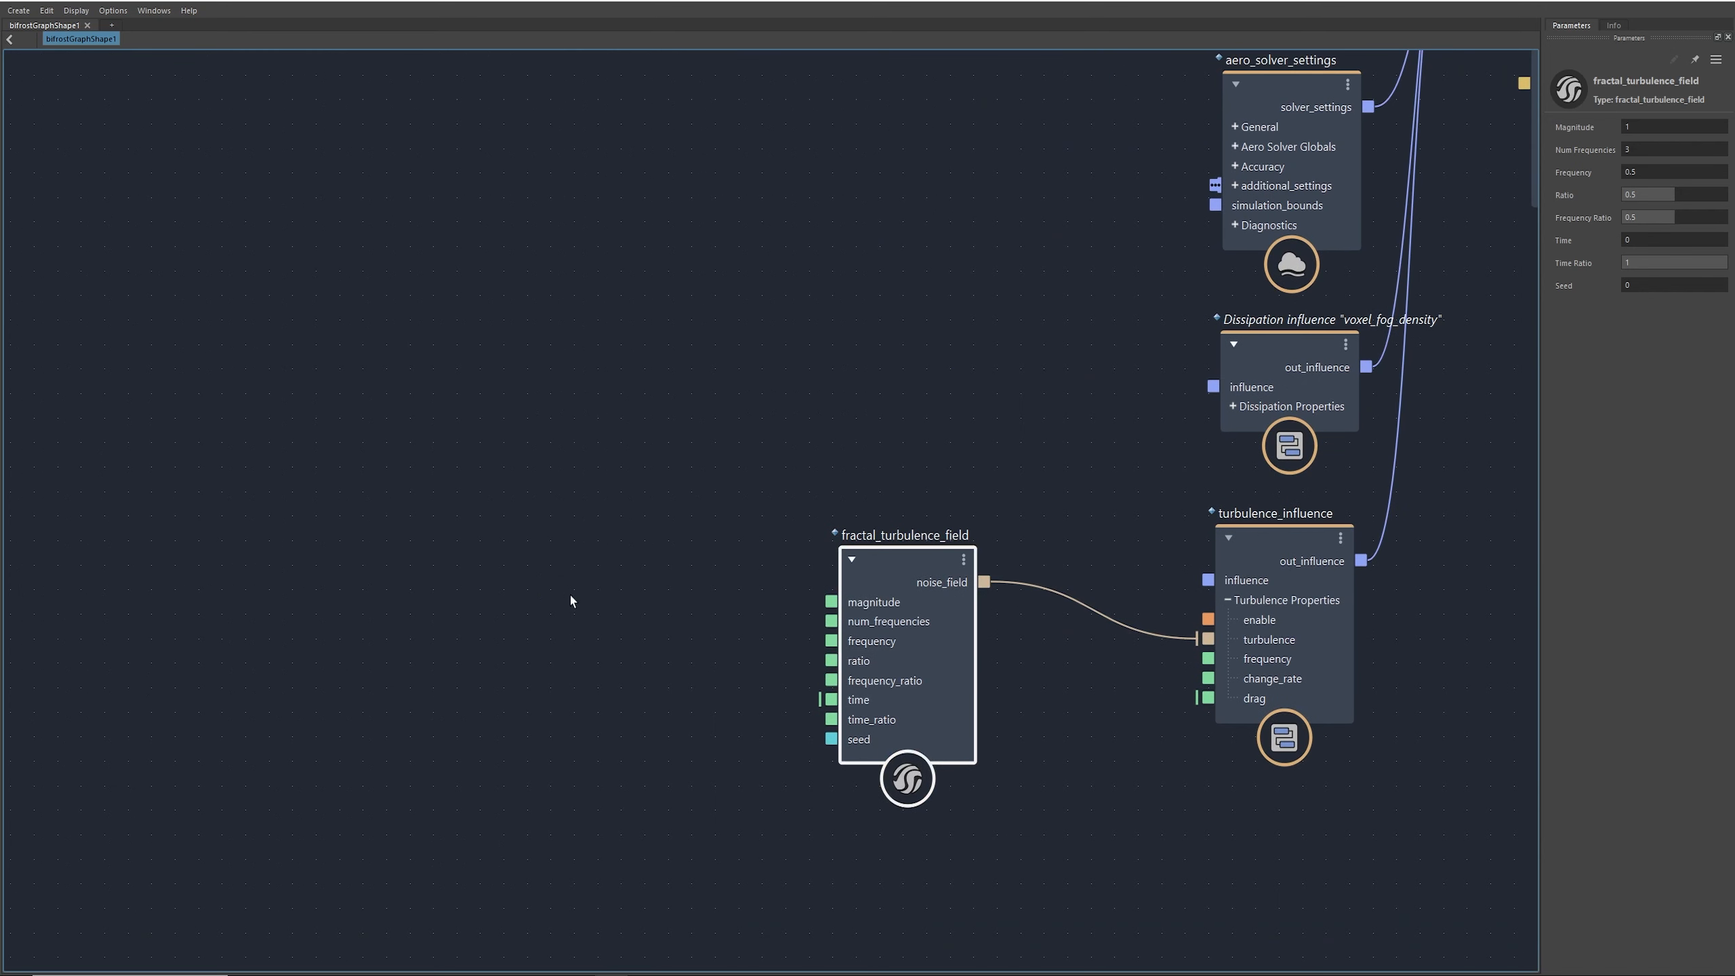
# Step: Add a time node and place it to the left of fractal_turbulence_field
pyautogui.click(550, 580)
pyautogui.press('Tab')
pyautogui.write('time')
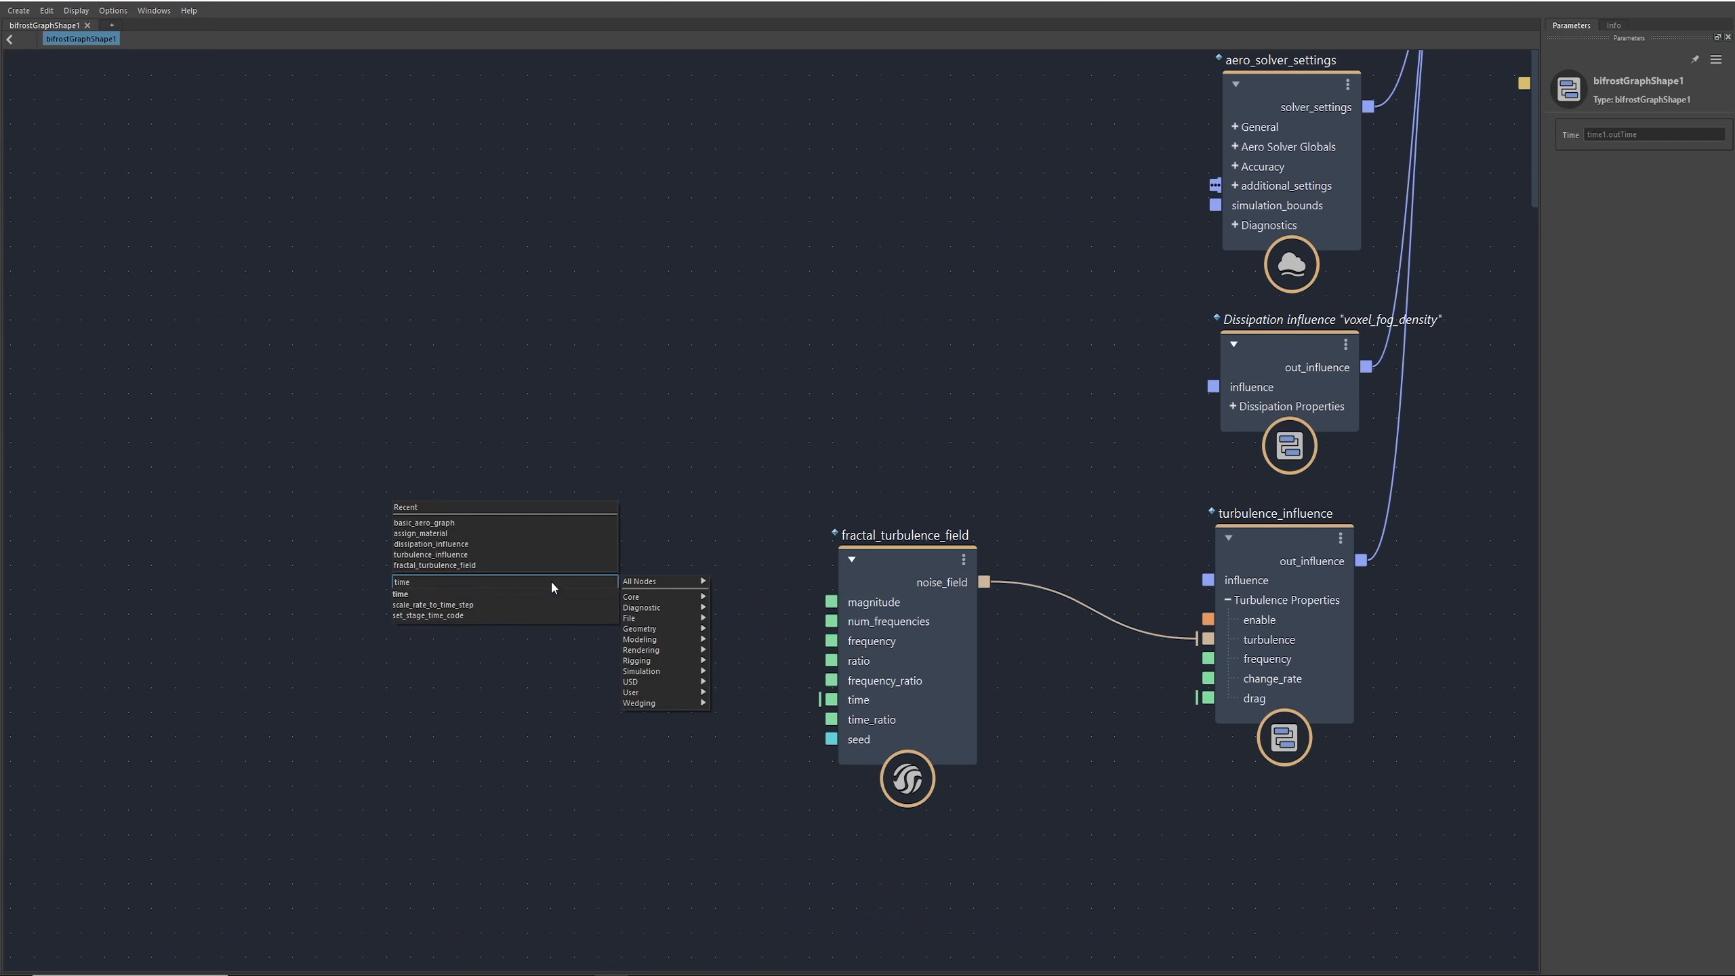
pyautogui.press('Return')
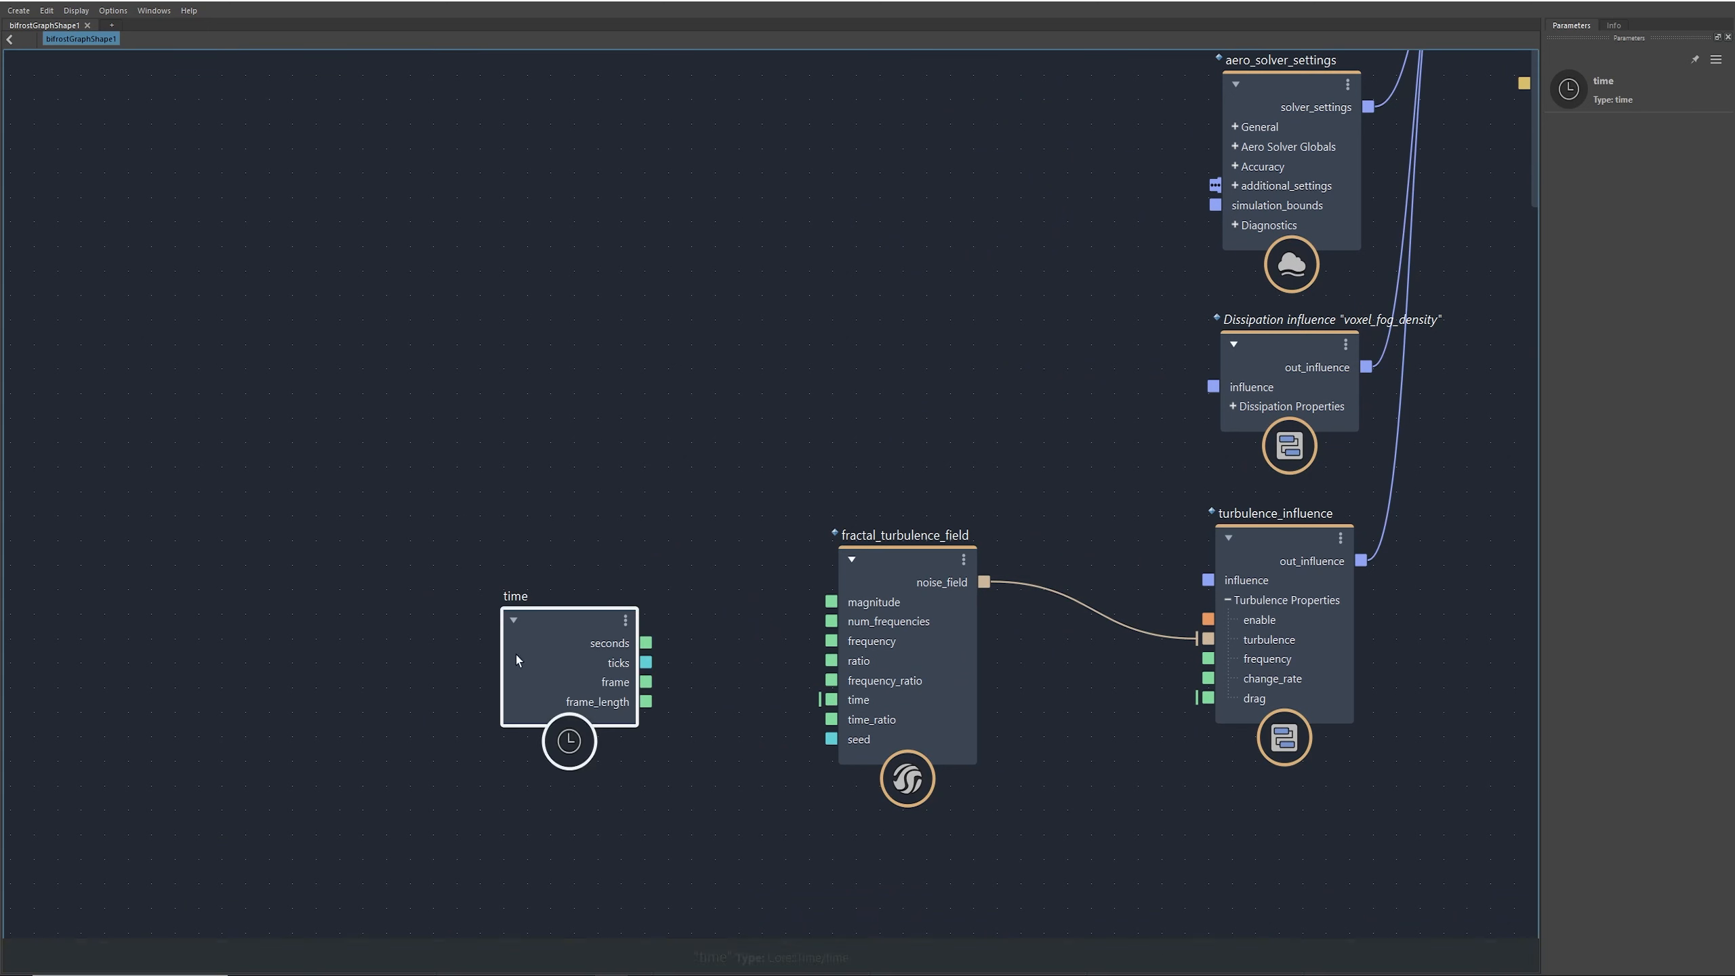
pyautogui.moveTo(555, 618); pyautogui.dragTo(448, 483)
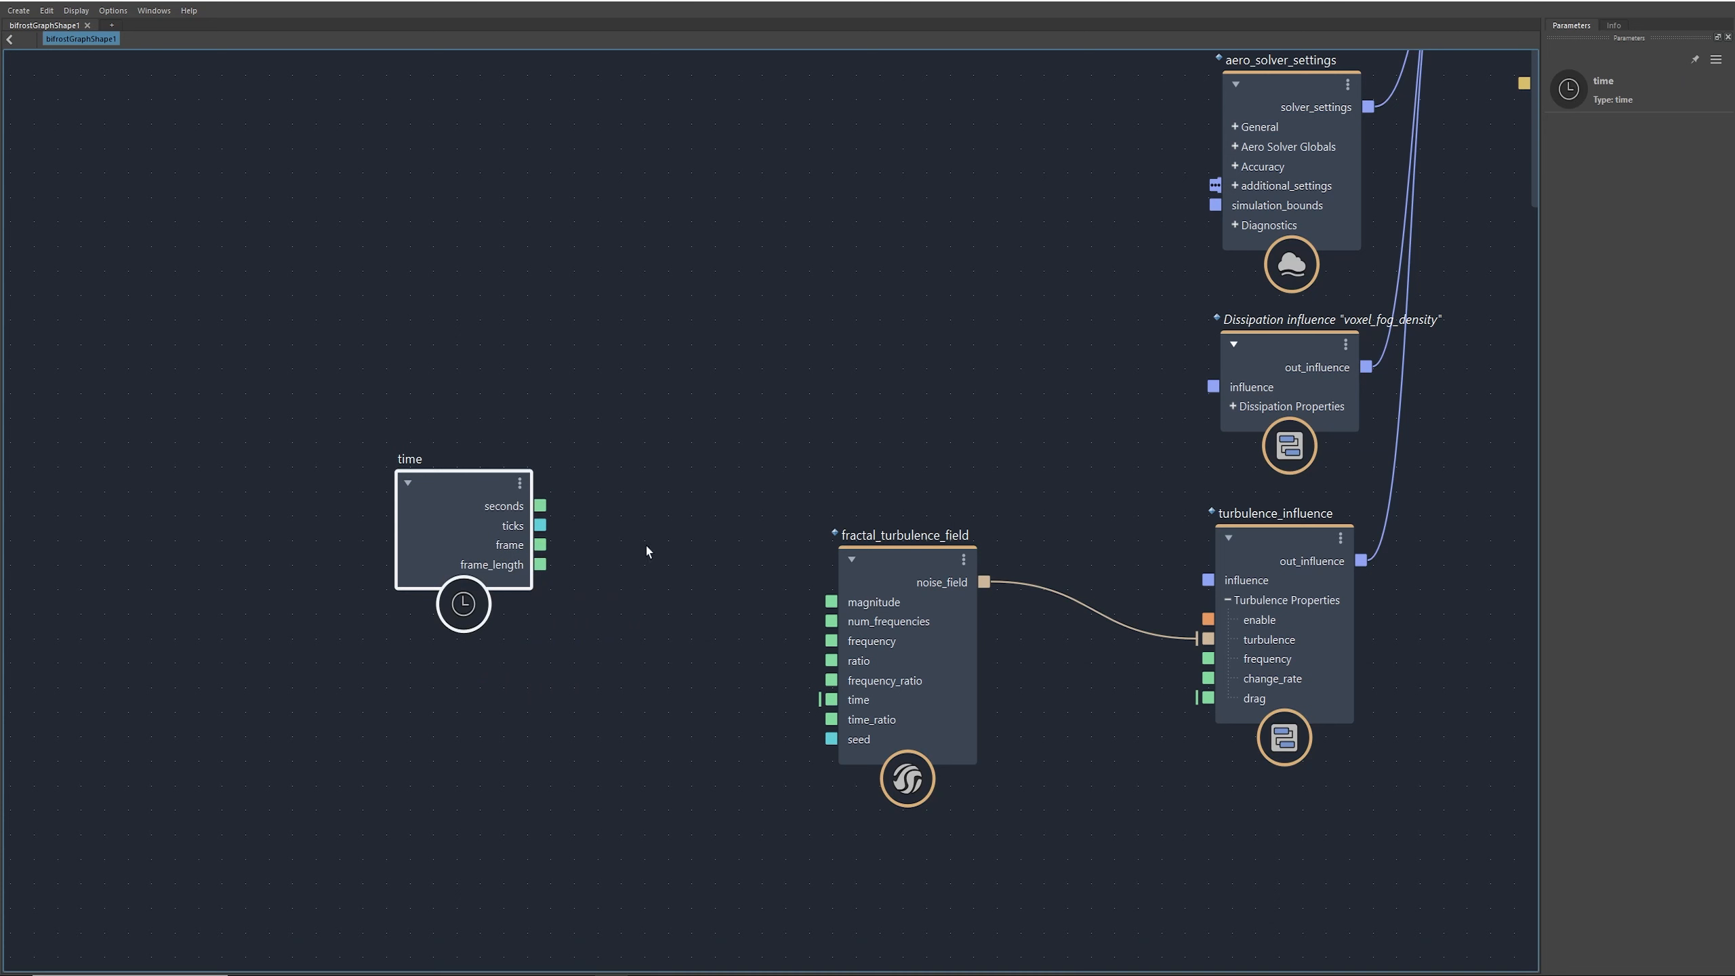
pyautogui.moveTo(474, 491); pyautogui.dragTo(457, 523)
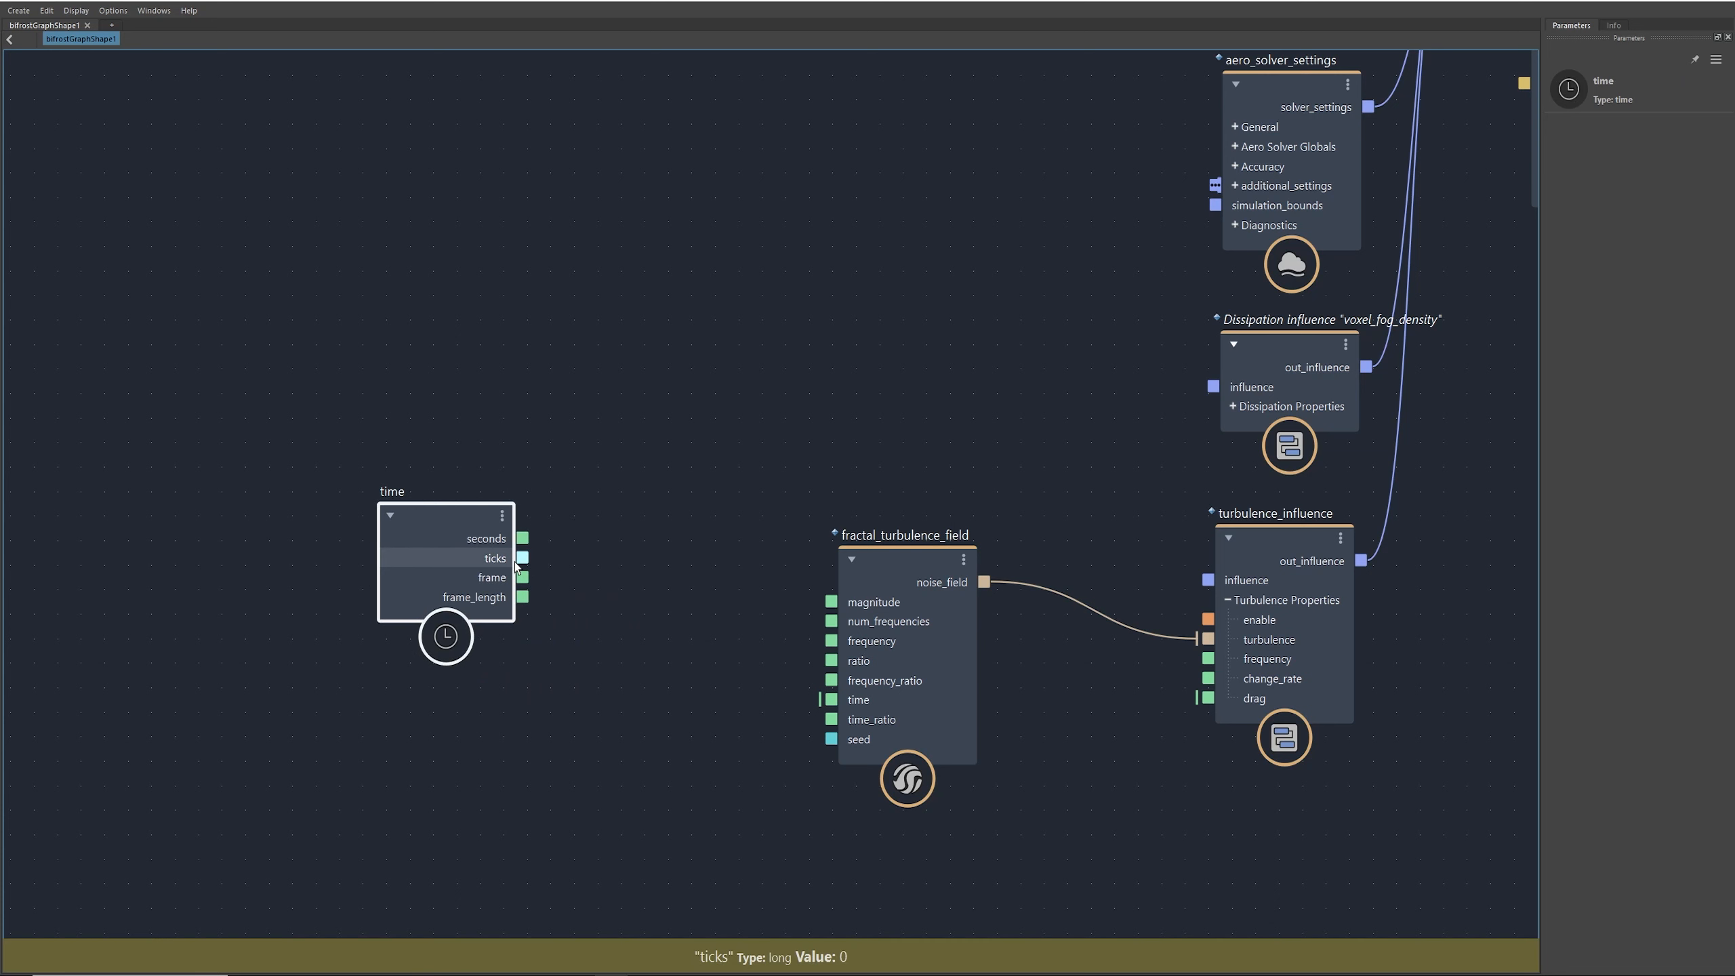
# Step: Add a multiply node, feed it the time node's seconds, and connect its output to fractal_turbulence_field's time input
pyautogui.press('Tab')
pyautogui.write('mul')
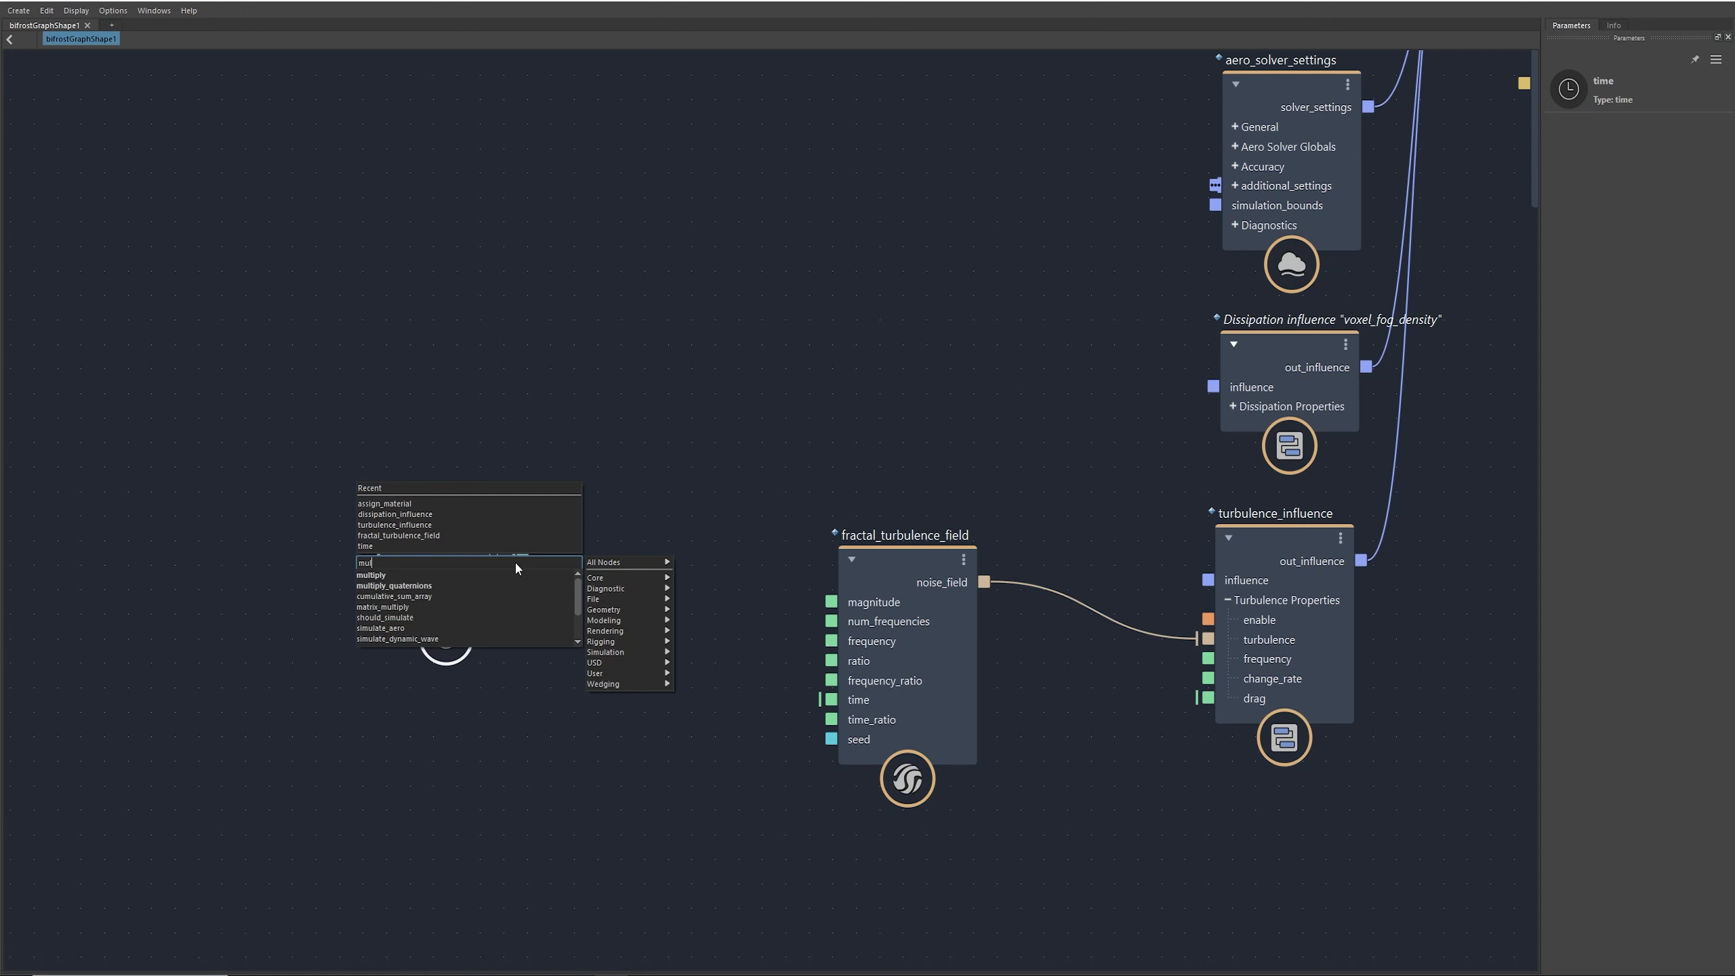
pyautogui.press('Return')
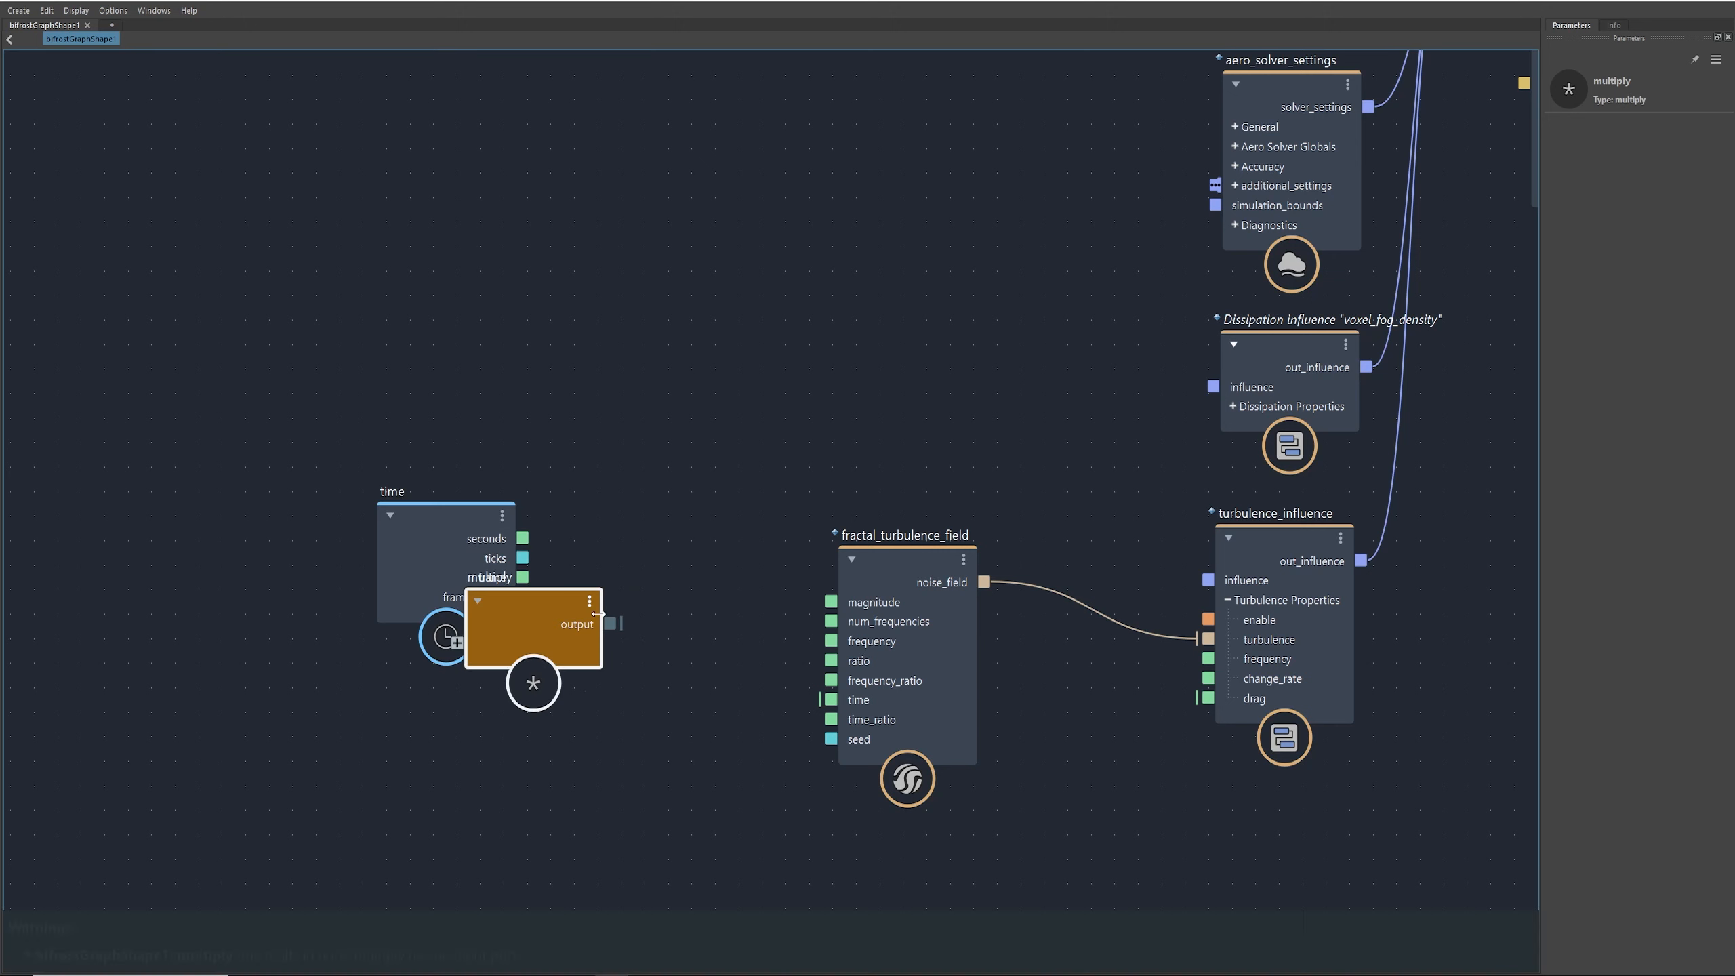
pyautogui.moveTo(545, 599); pyautogui.dragTo(697, 568)
pyautogui.moveTo(522, 538); pyautogui.dragTo(614, 604)
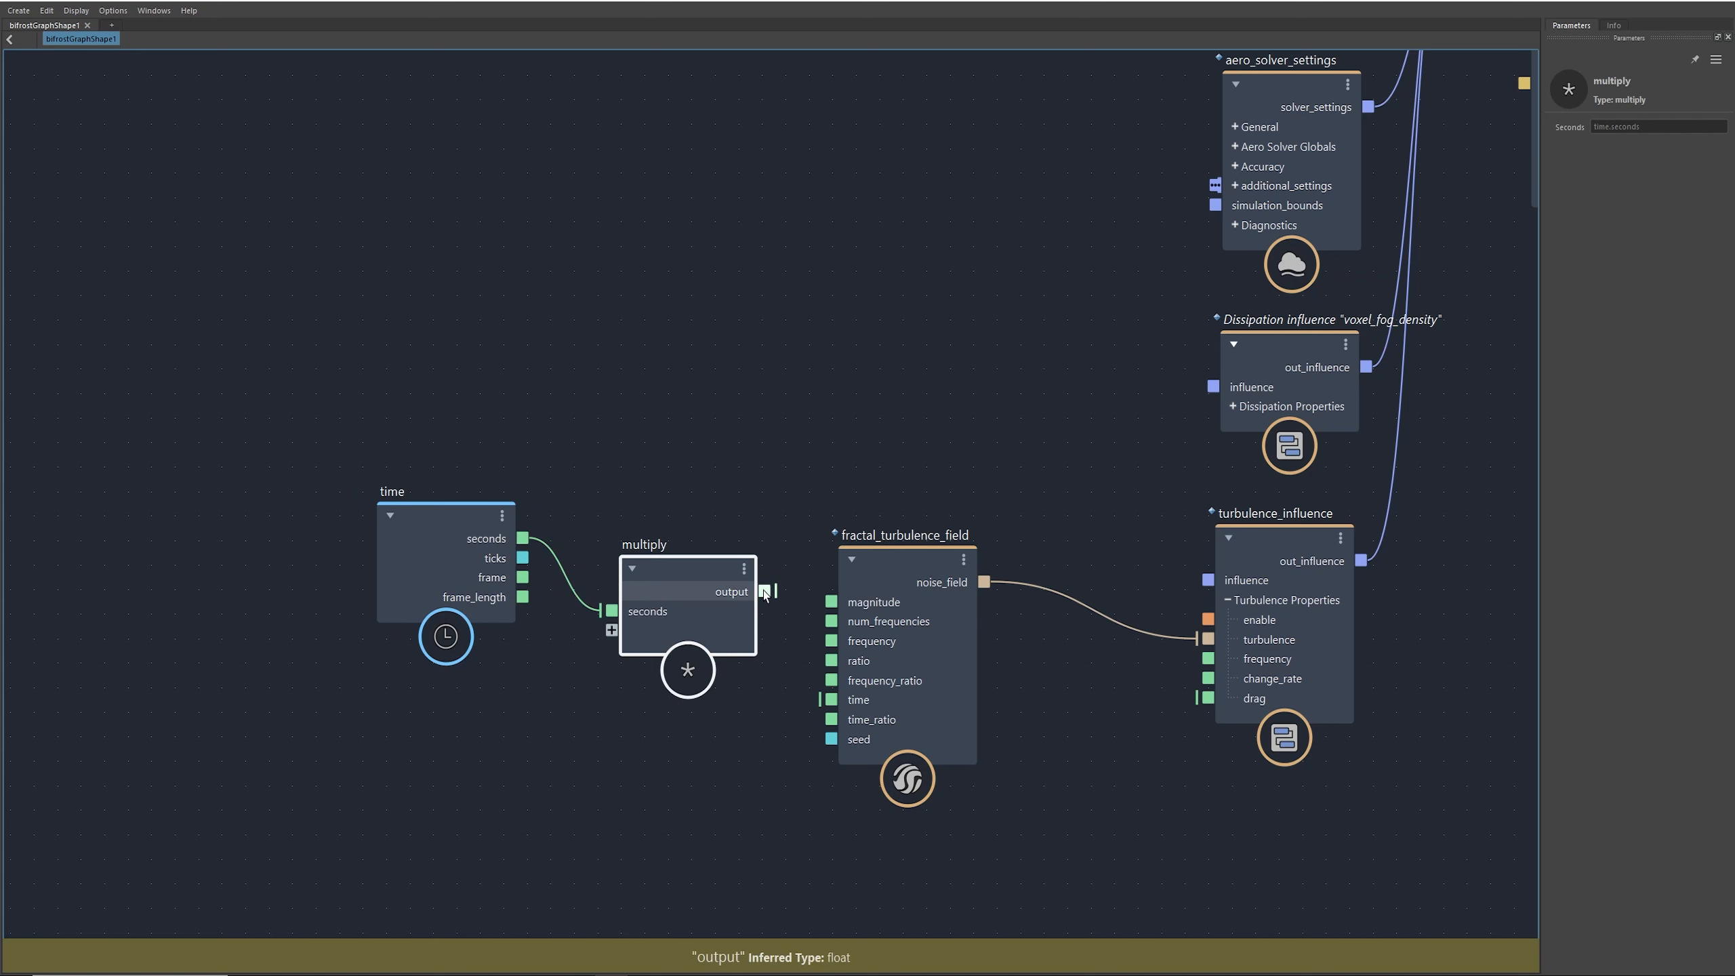
pyautogui.moveTo(765, 590); pyautogui.dragTo(845, 700)
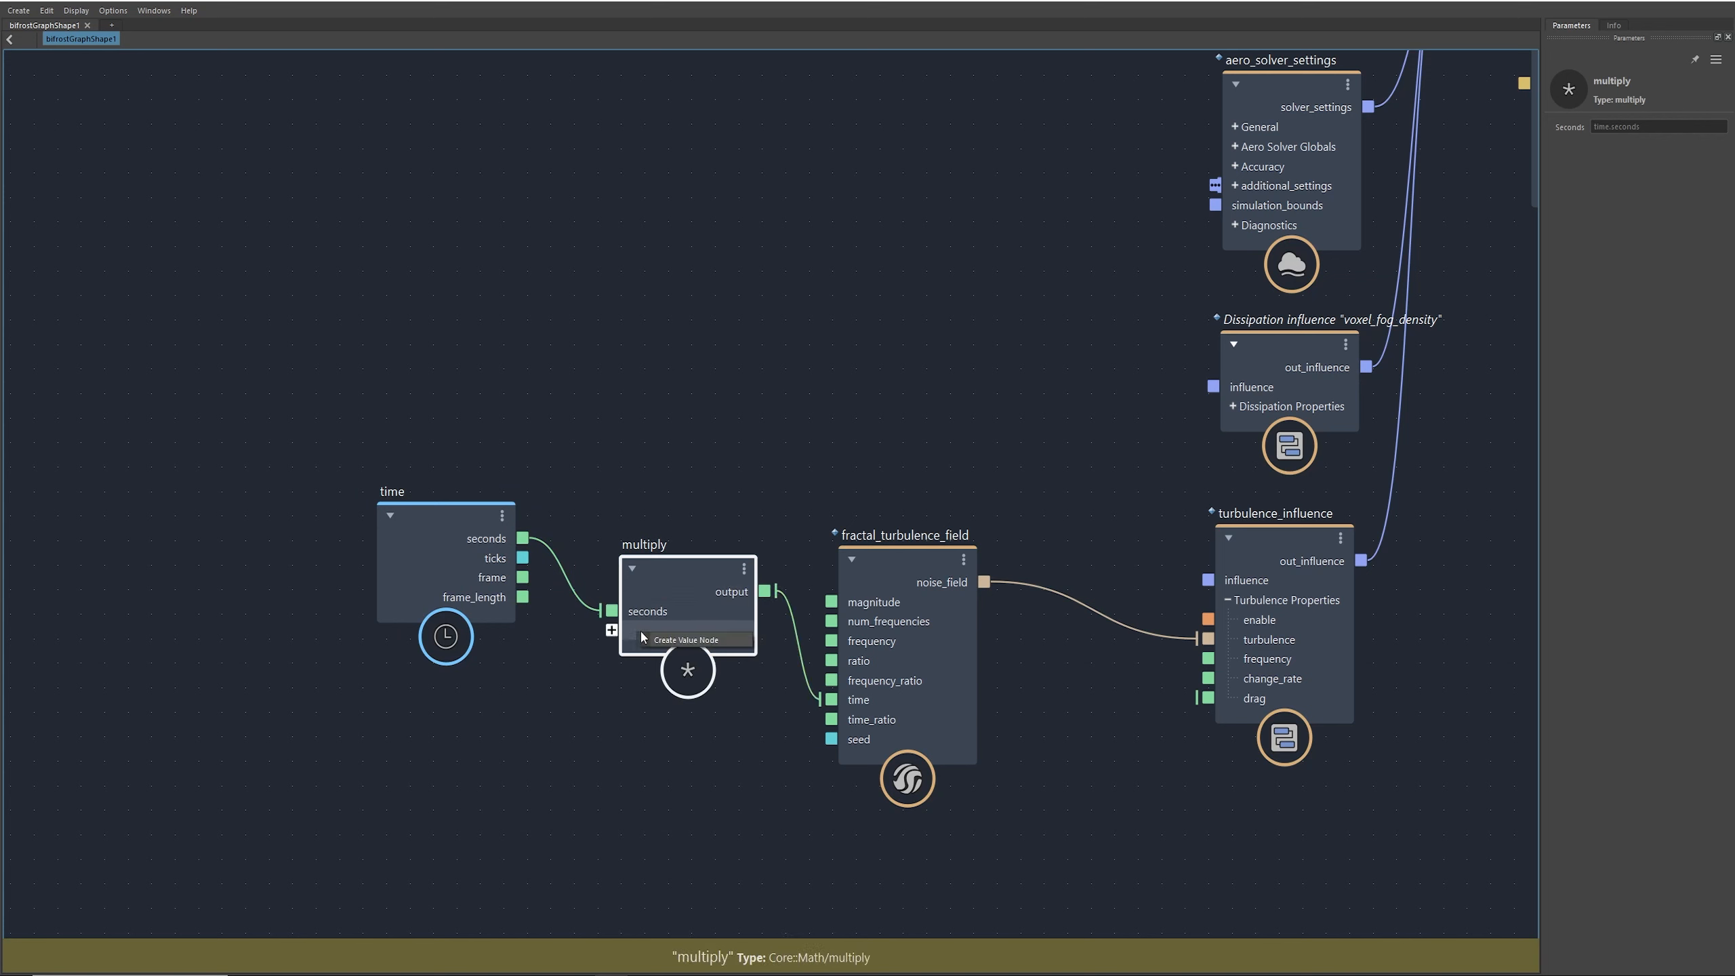
# Step: Create a value node feeding the multiply node's second input, place it below the time node, and set its value to 1
pyautogui.click(594, 688)
pyautogui.moveTo(419, 619); pyautogui.dragTo(421, 735)
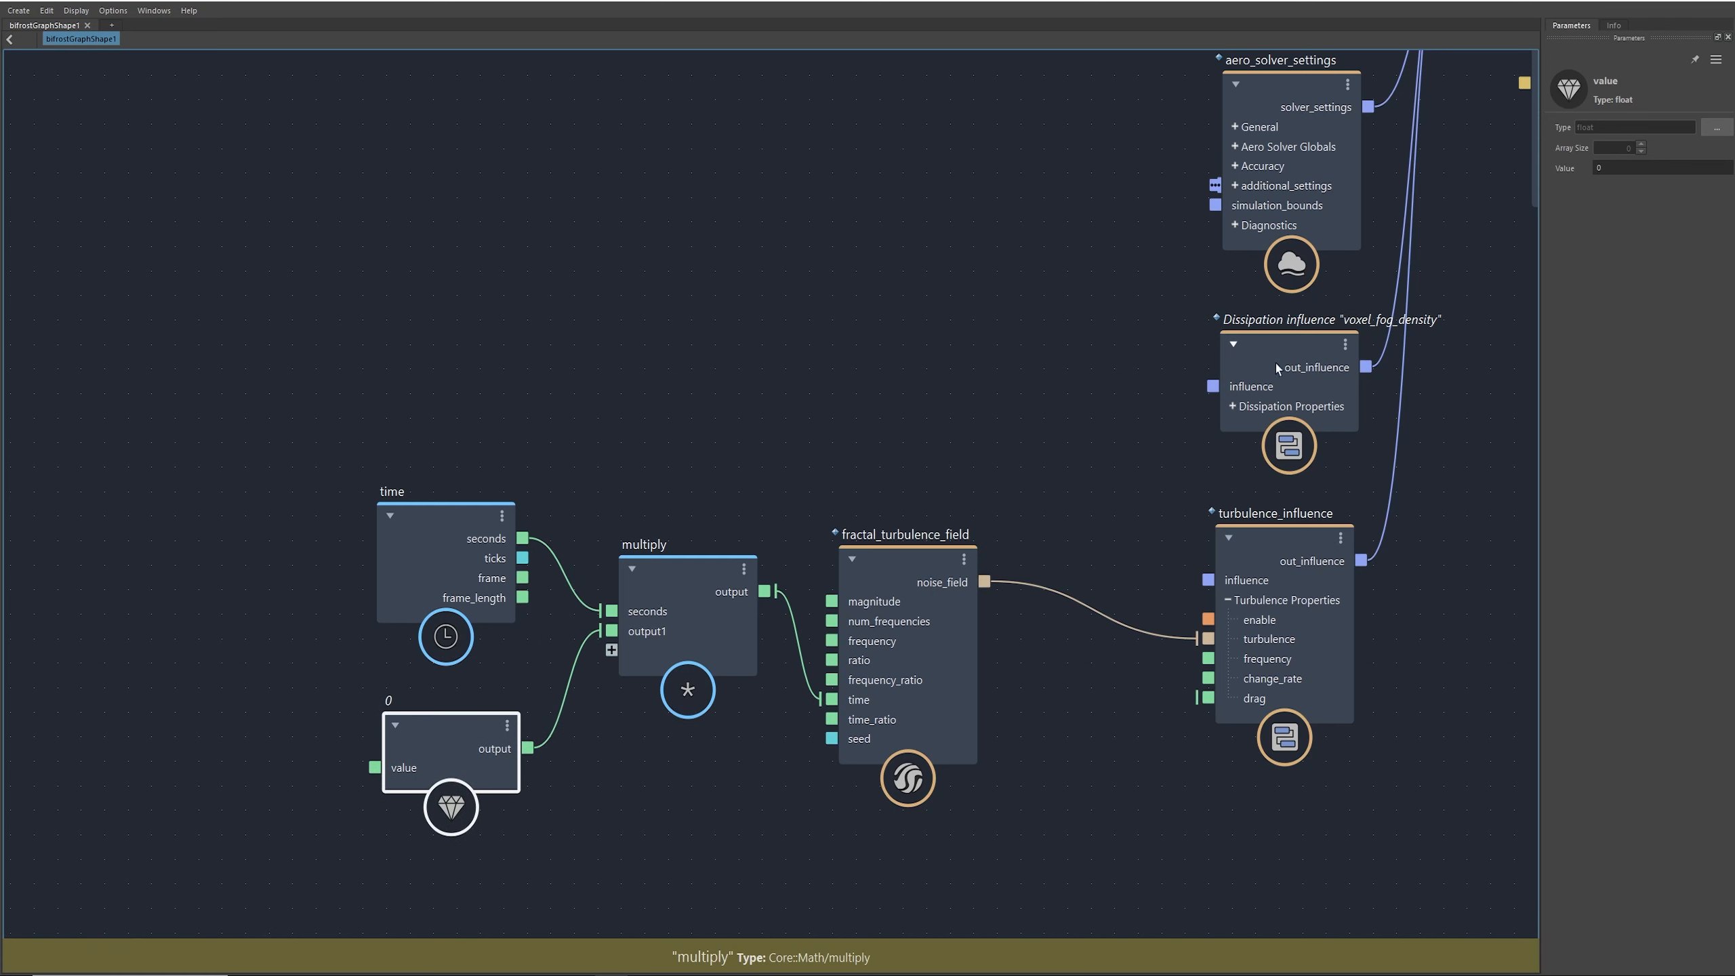
pyautogui.click(1621, 168)
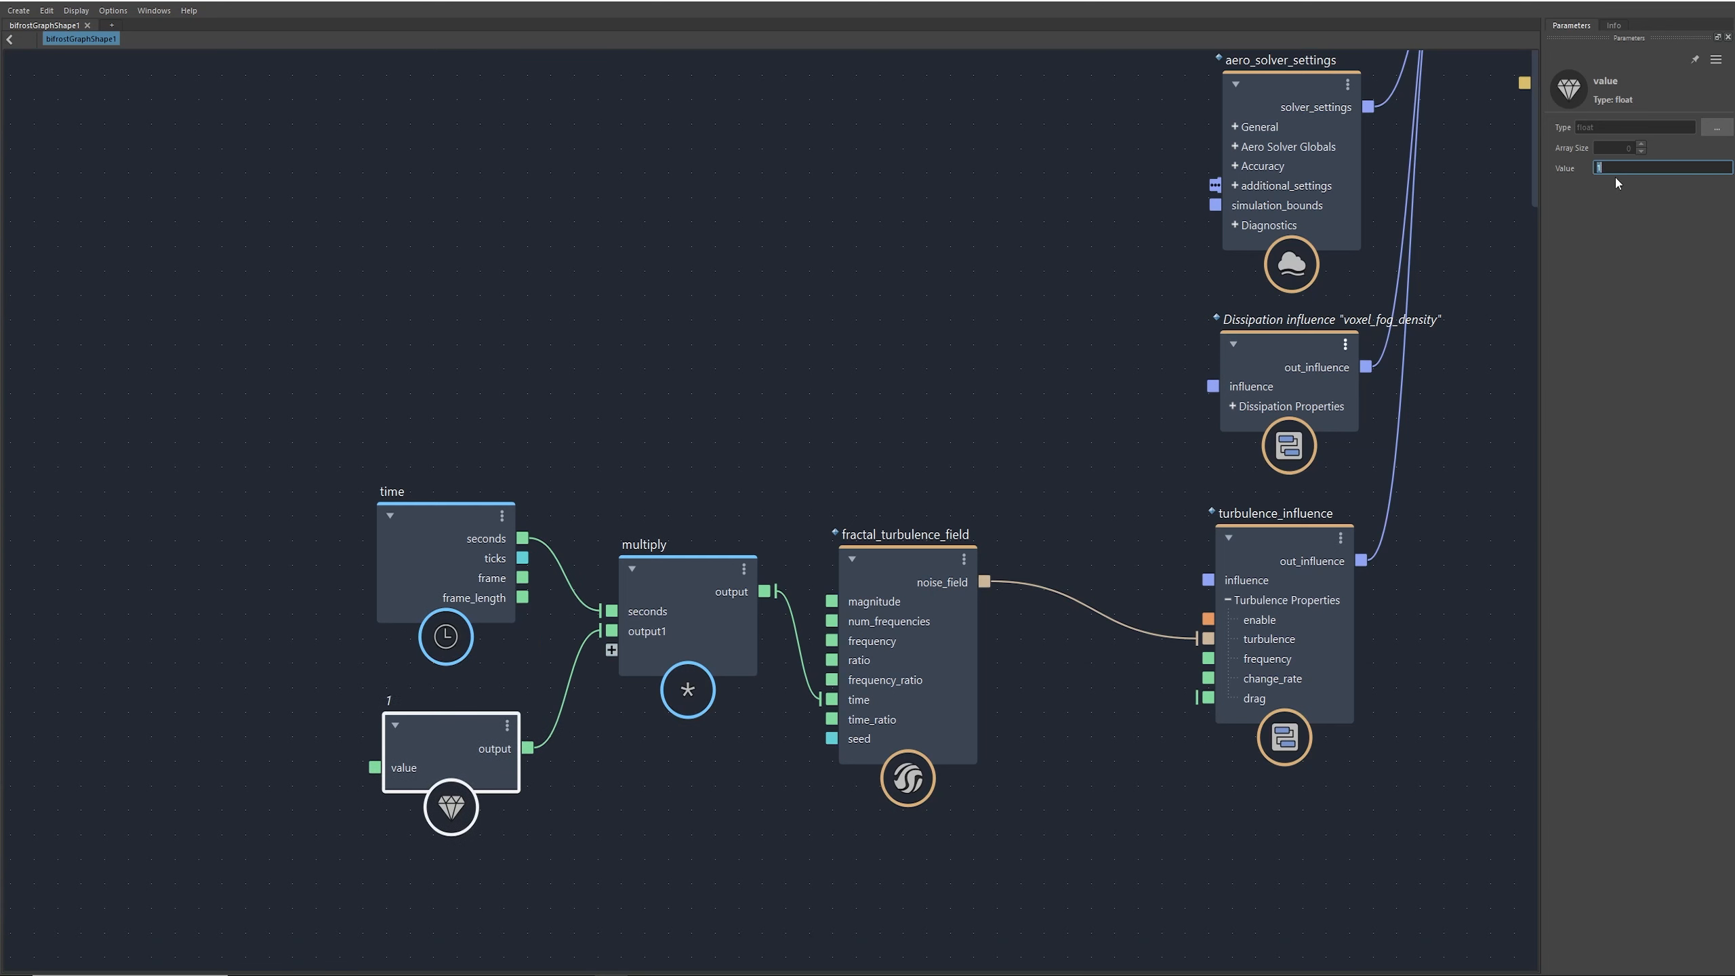
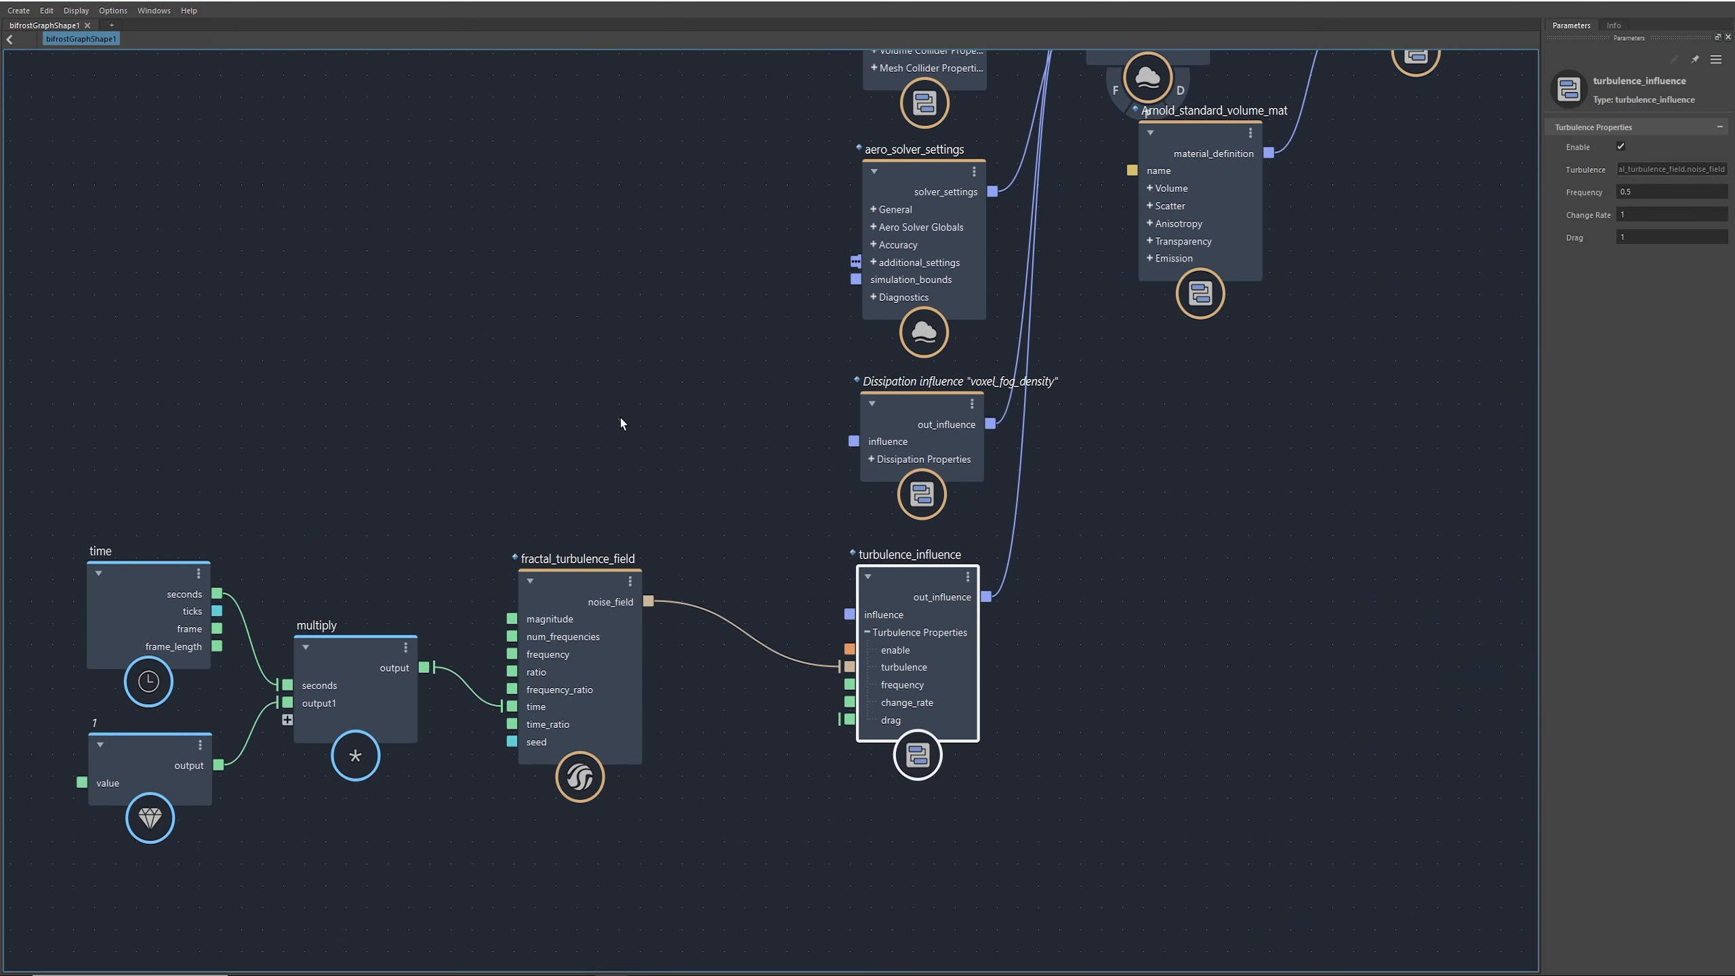
# Step: Add a vorticity_influence node beside the dissipation node and connect its out_influence to turbulence_influence's influence input
pyautogui.click(620, 423)
pyautogui.press('Tab')
pyautogui.write('vor')
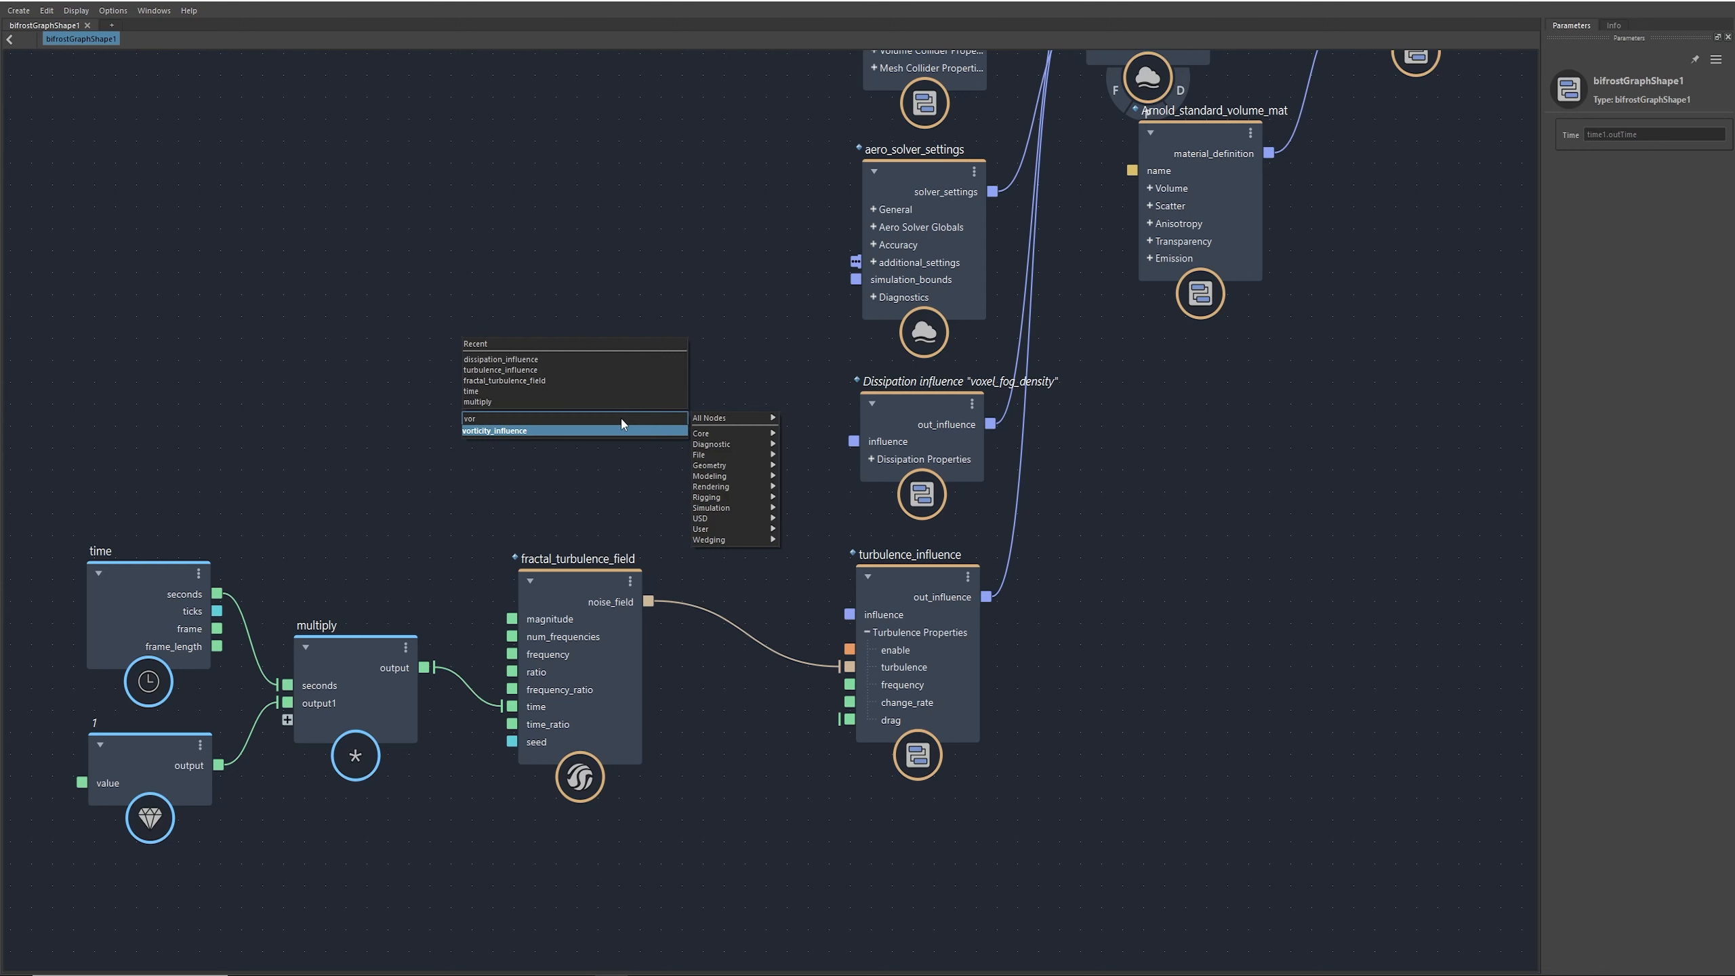
pyautogui.press('Return')
pyautogui.moveTo(629, 448); pyautogui.dragTo(666, 404)
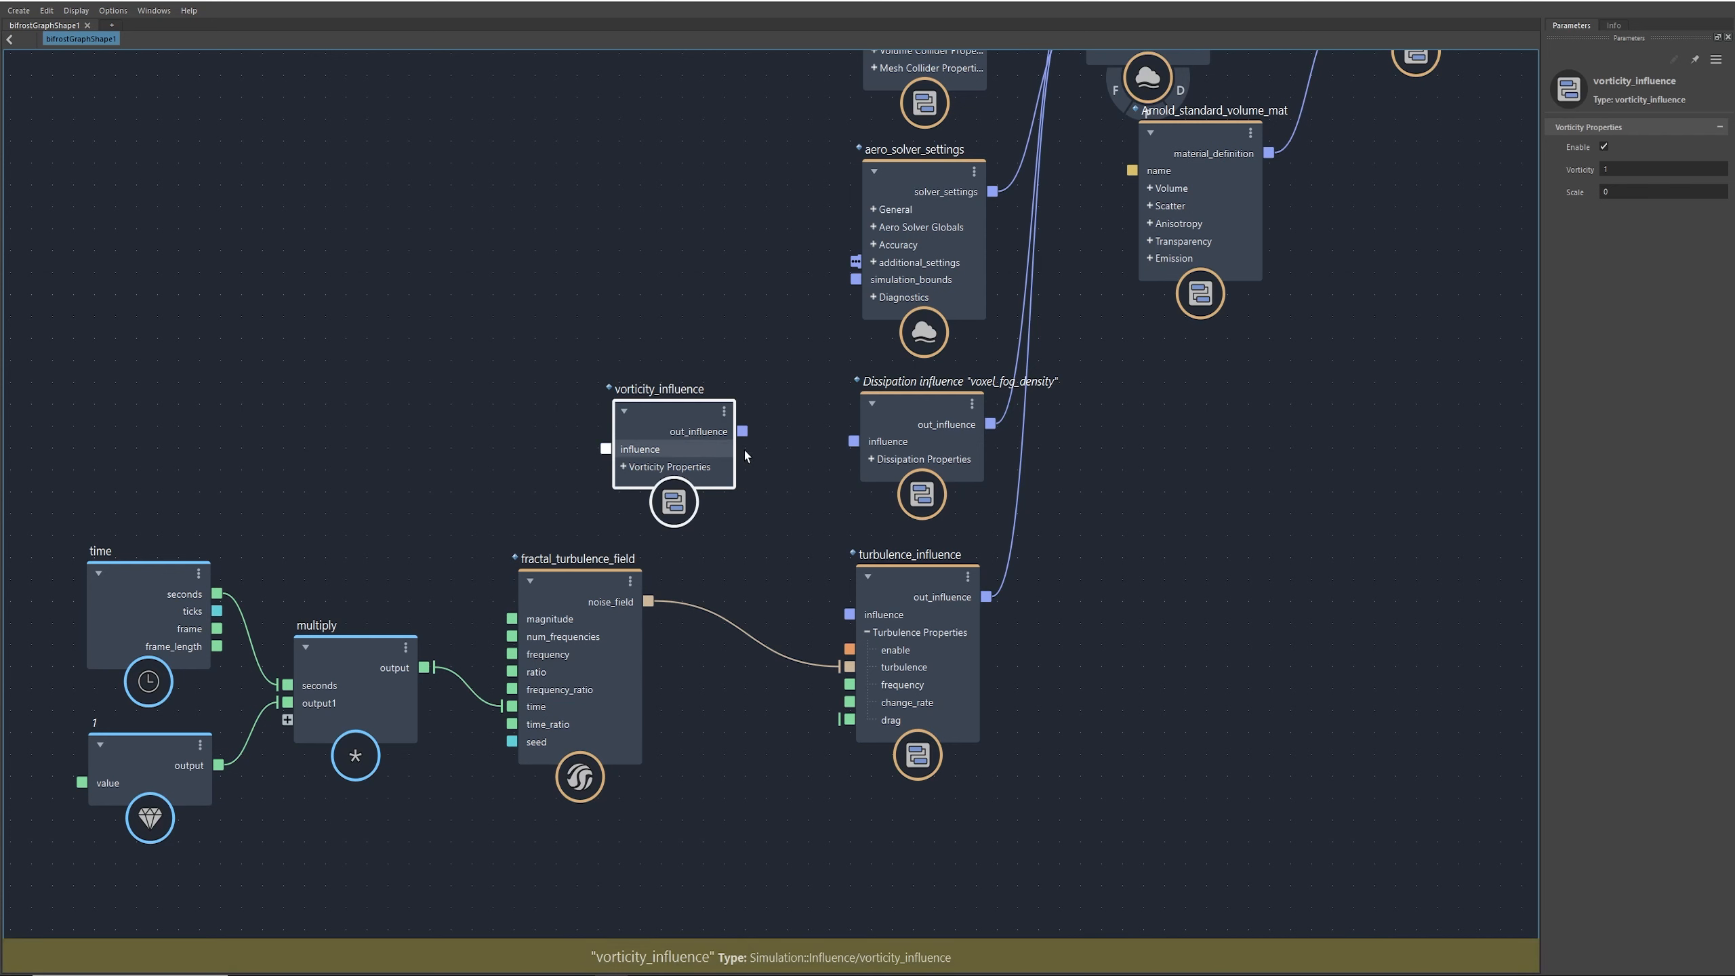
pyautogui.moveTo(743, 431); pyautogui.dragTo(781, 829)
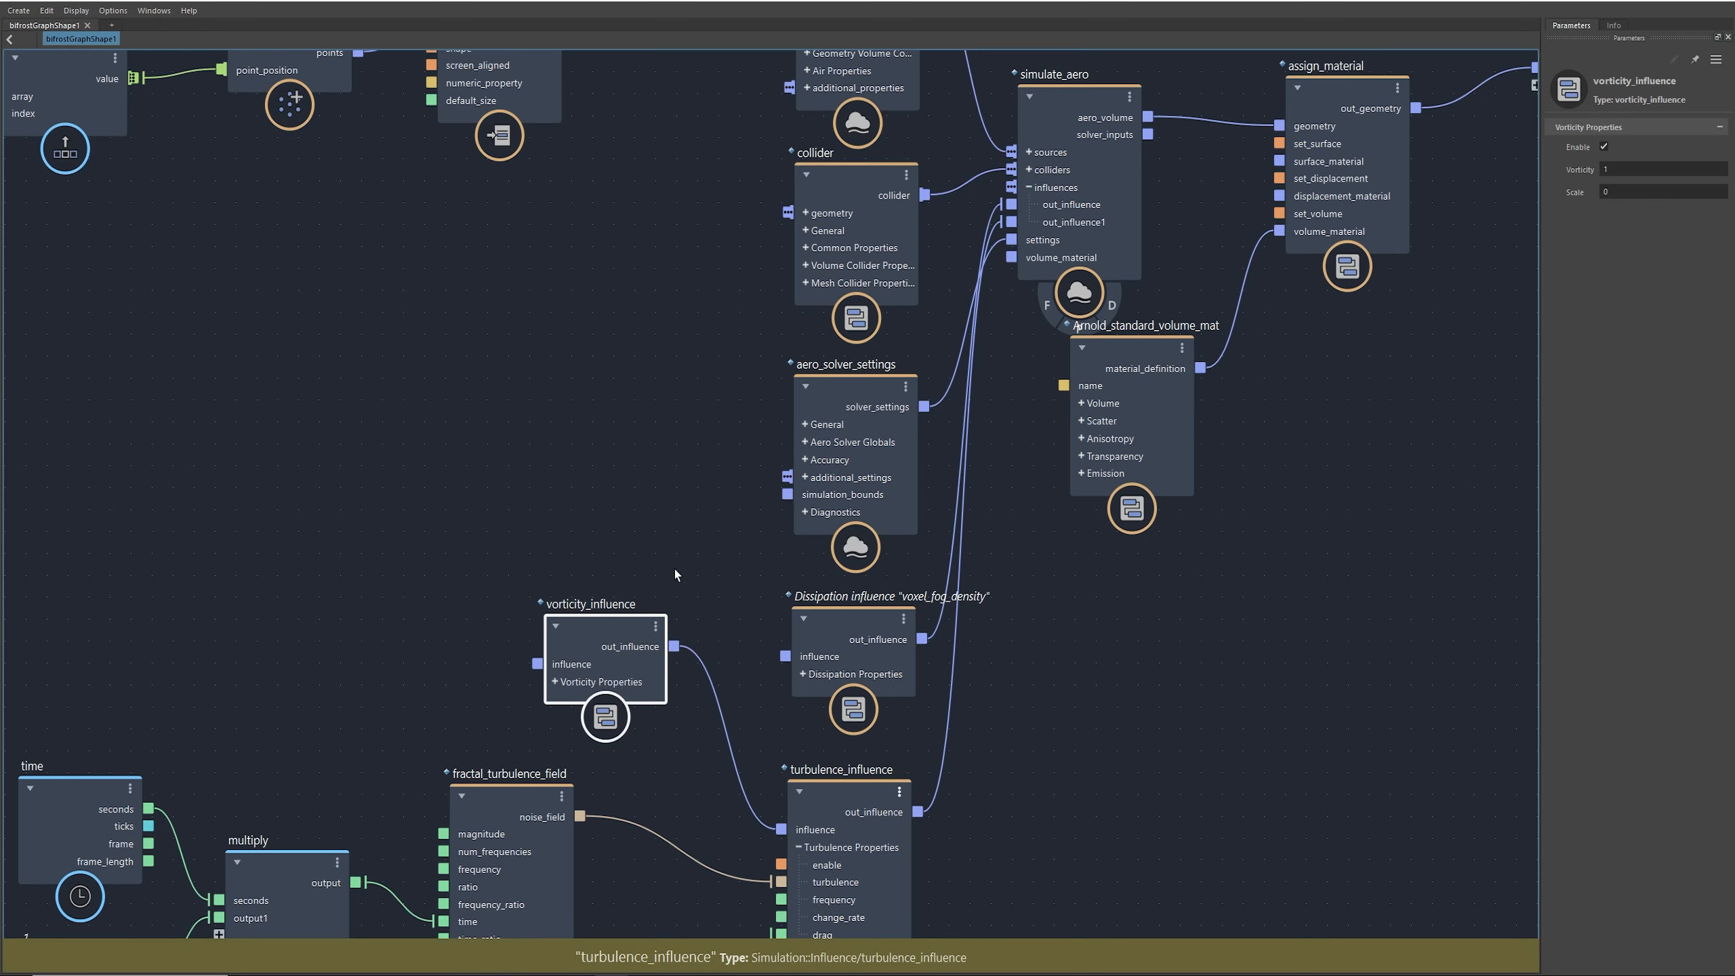
pyautogui.keyDown('alt'); pyautogui.moveTo(674, 570); pyautogui.dragTo(787, 538, button='middle'); pyautogui.keyUp('alt')
pyautogui.moveTo(686, 597); pyautogui.dragTo(686, 592)
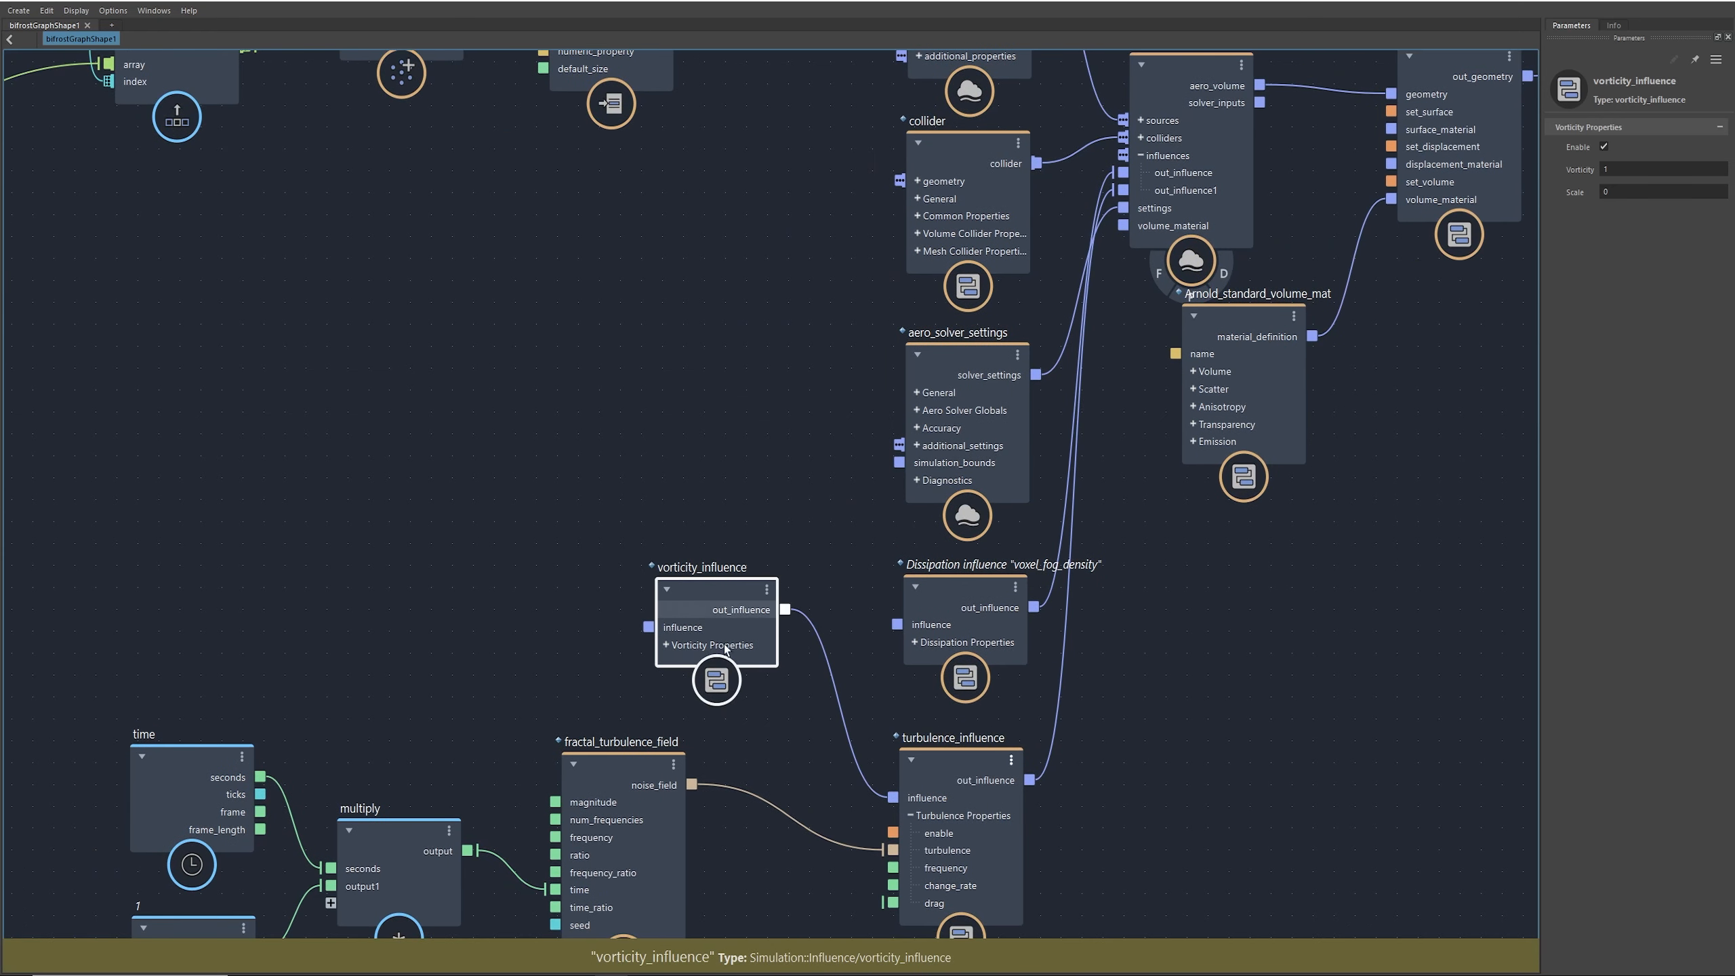
# Step: Add a modulate_influence node left of vorticity_influence and connect its out_influence to vorticity_influence's influence input
pyautogui.press('Tab')
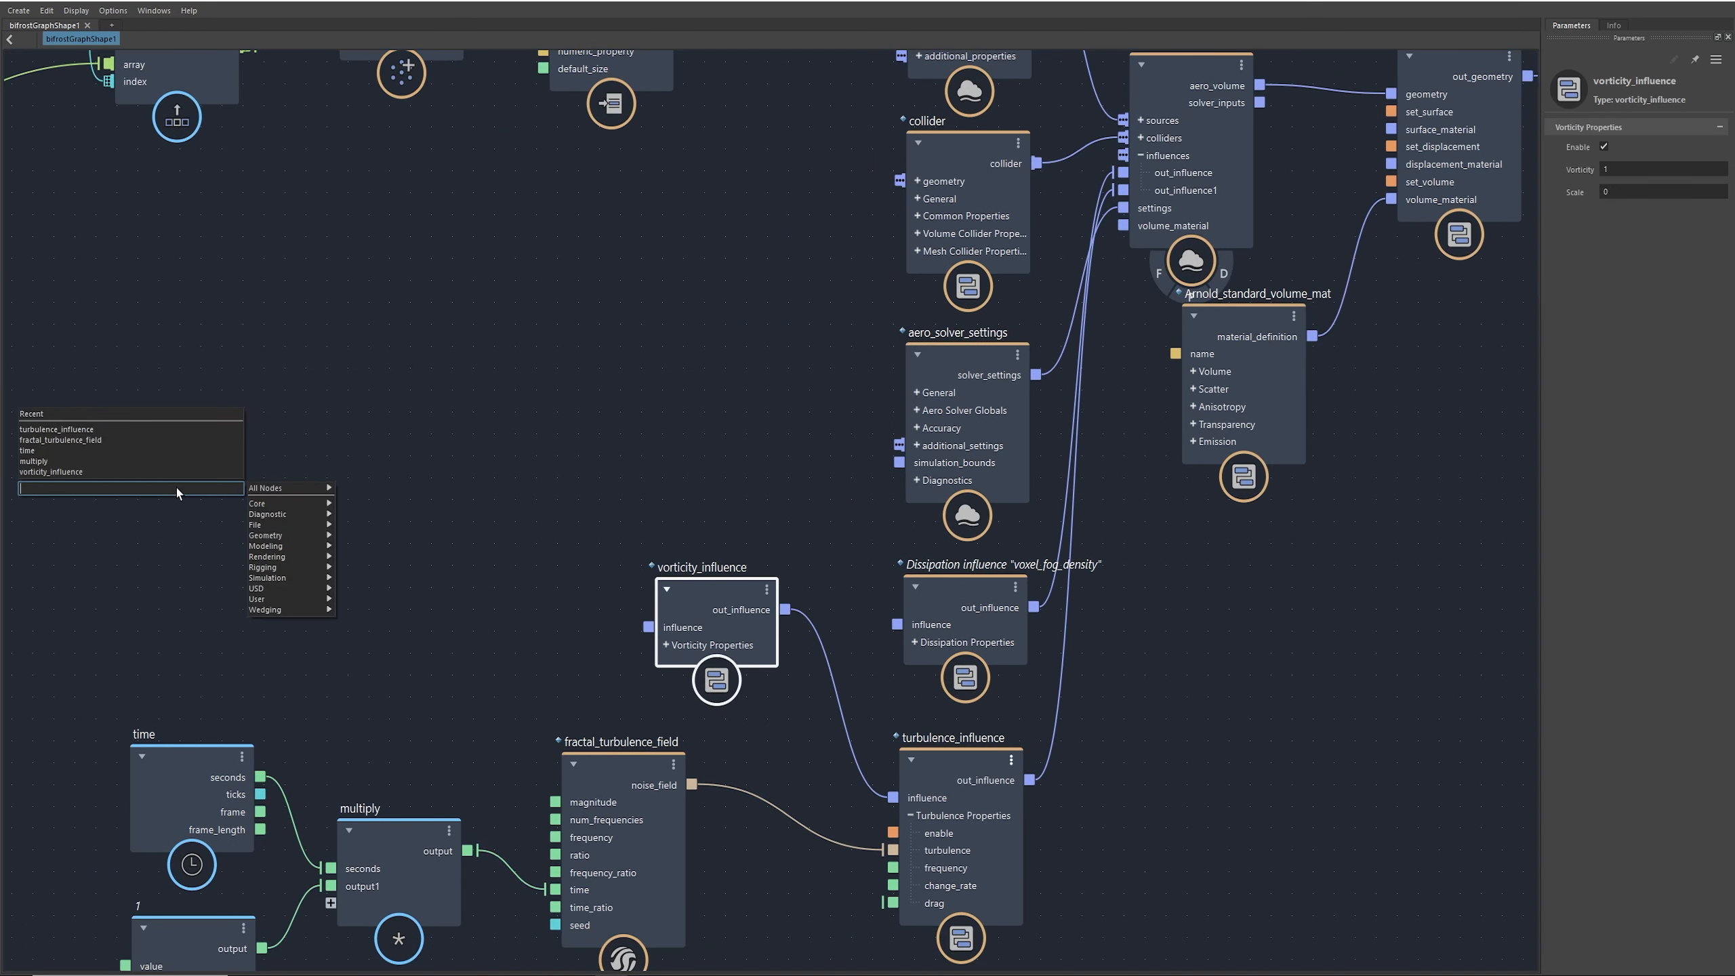
pyautogui.write('MODULAT')
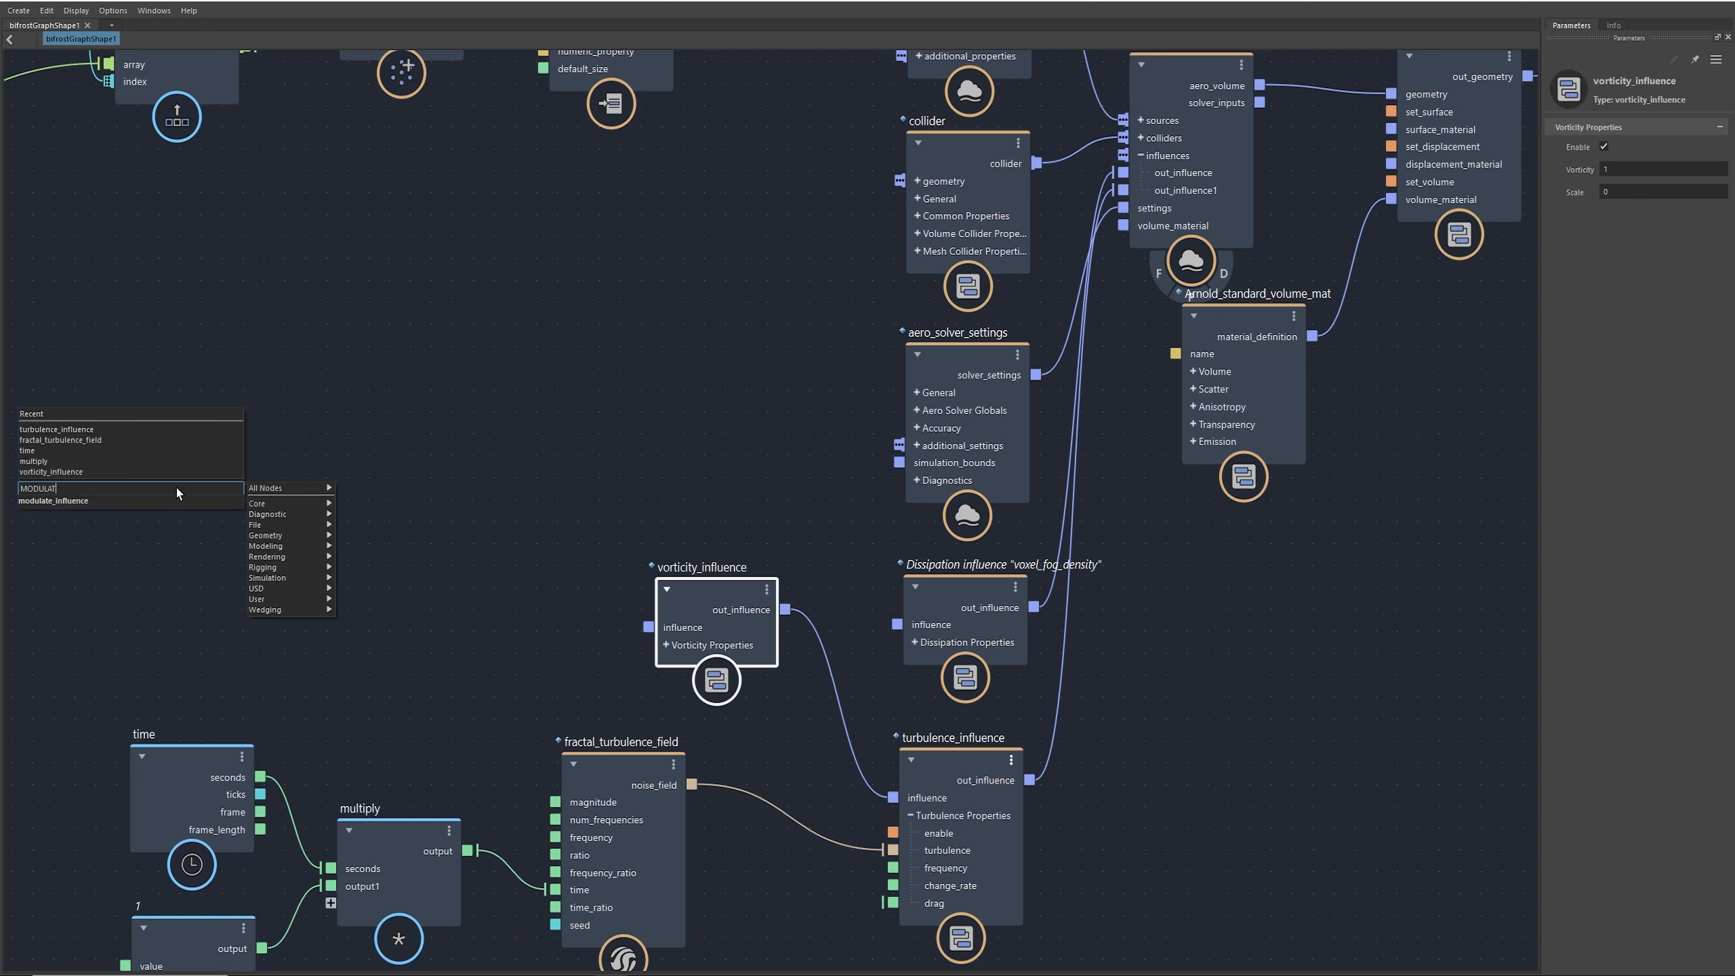
pyautogui.press('Return')
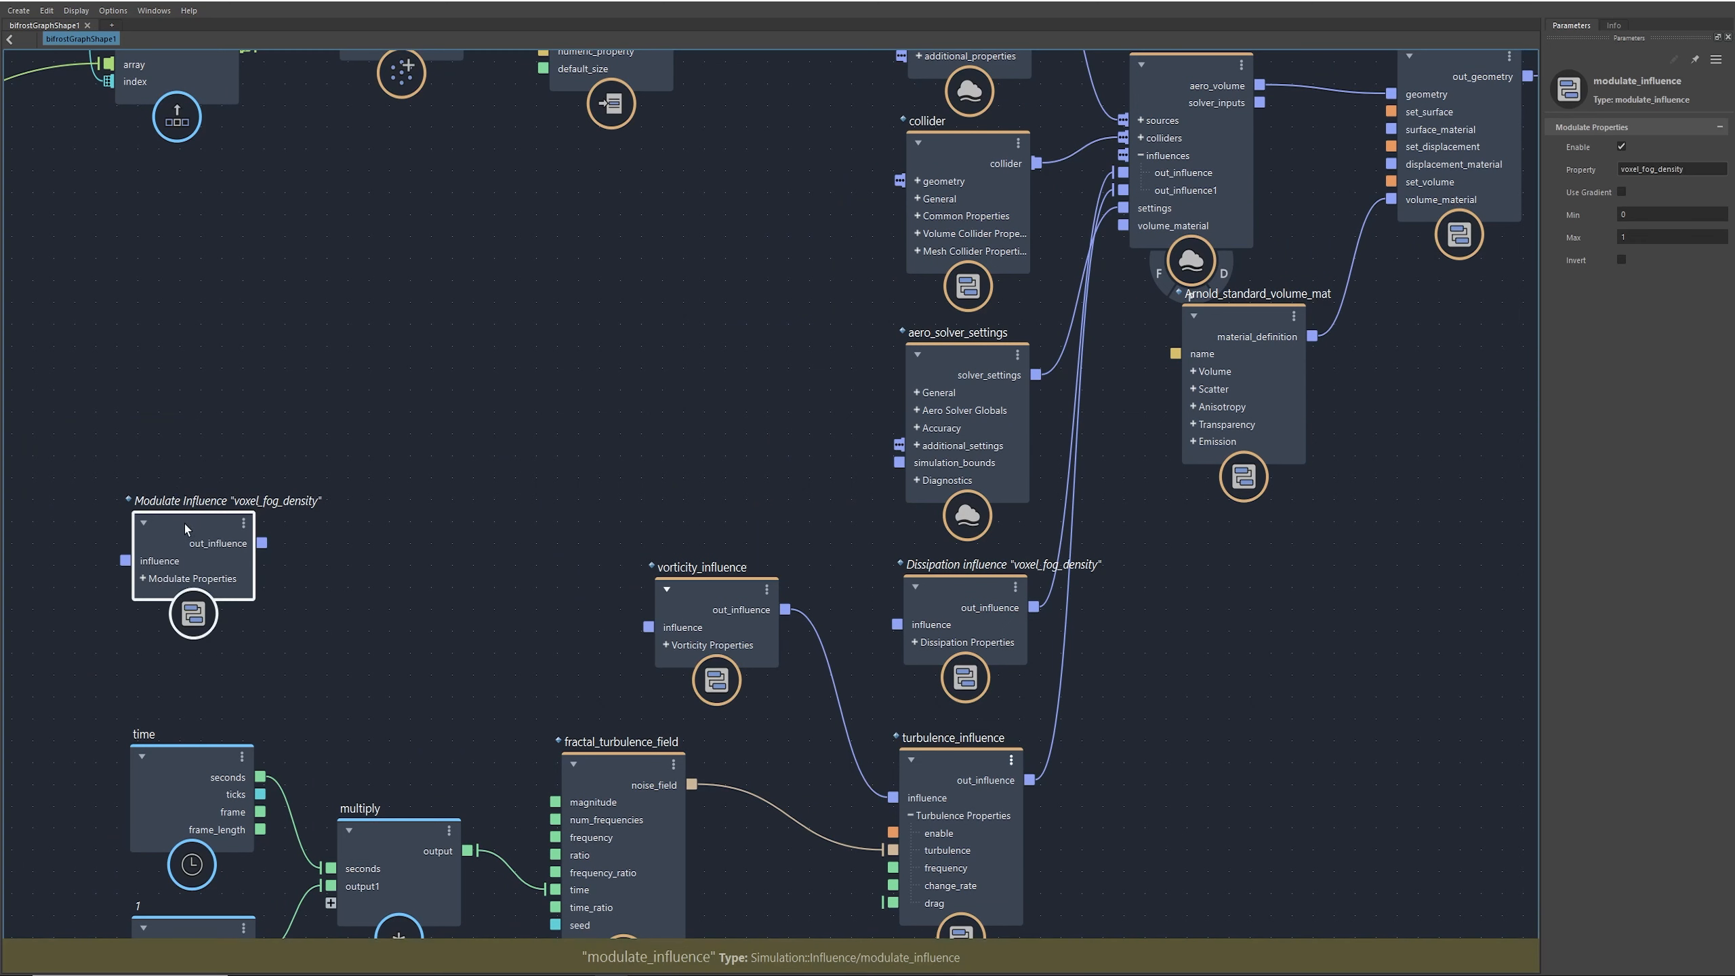
pyautogui.moveTo(185, 523); pyautogui.dragTo(439, 531)
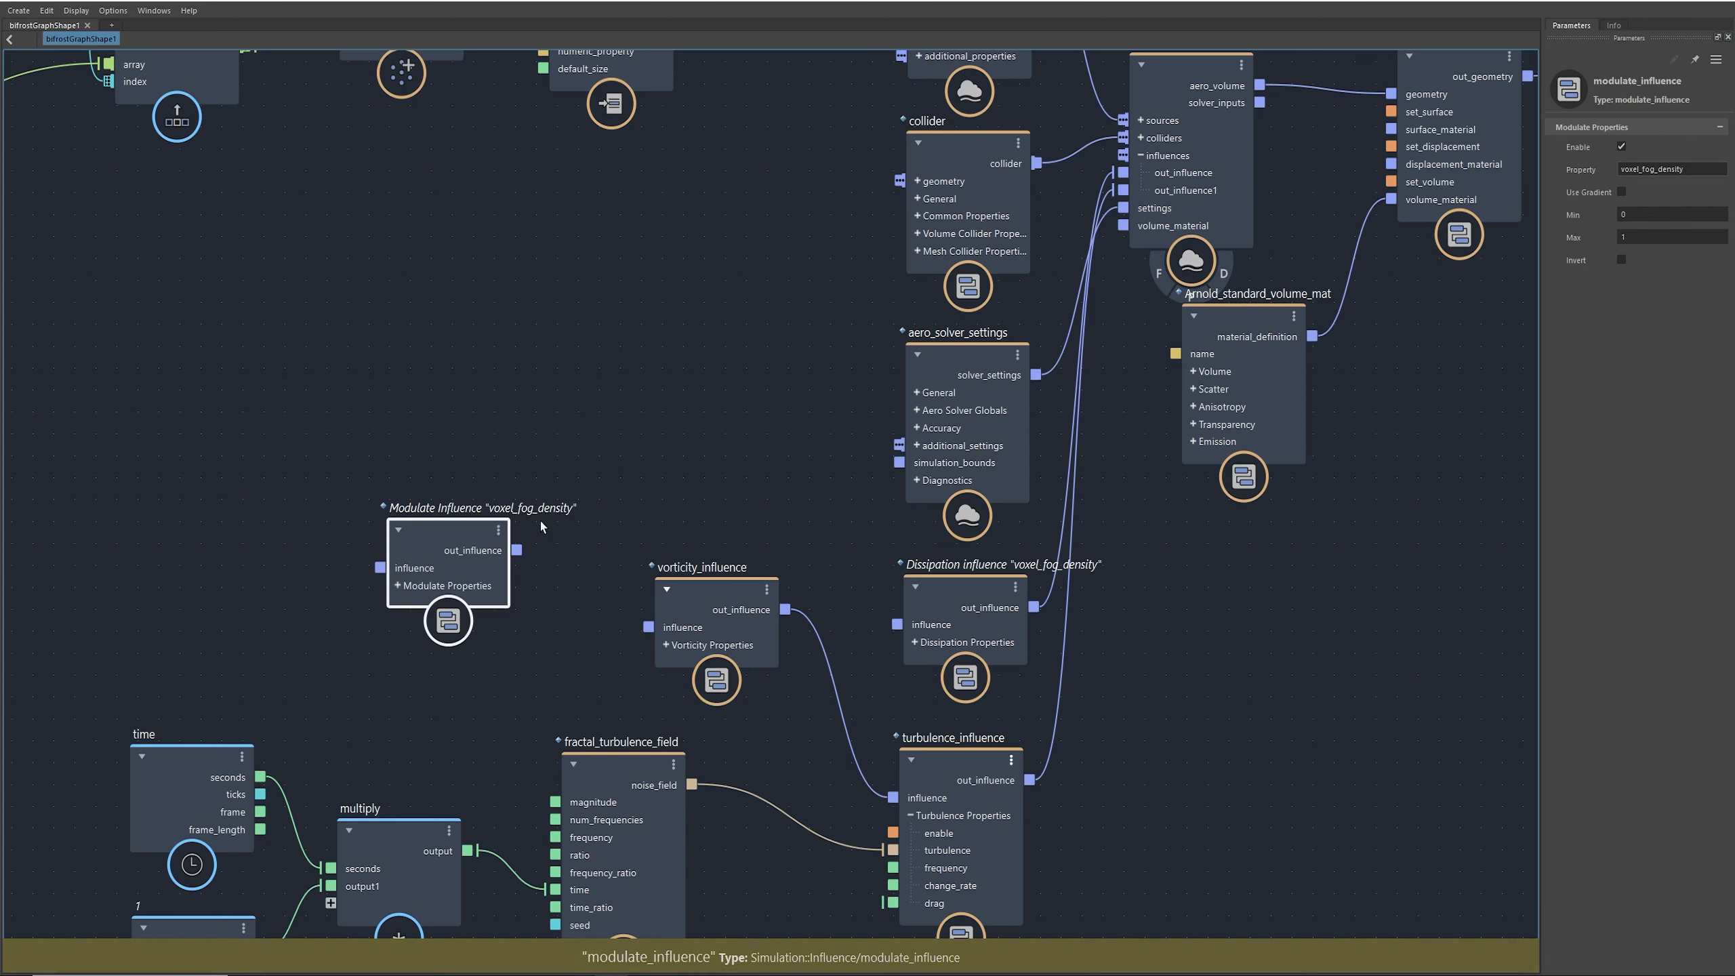
pyautogui.moveTo(634, 621); pyautogui.dragTo(648, 627)
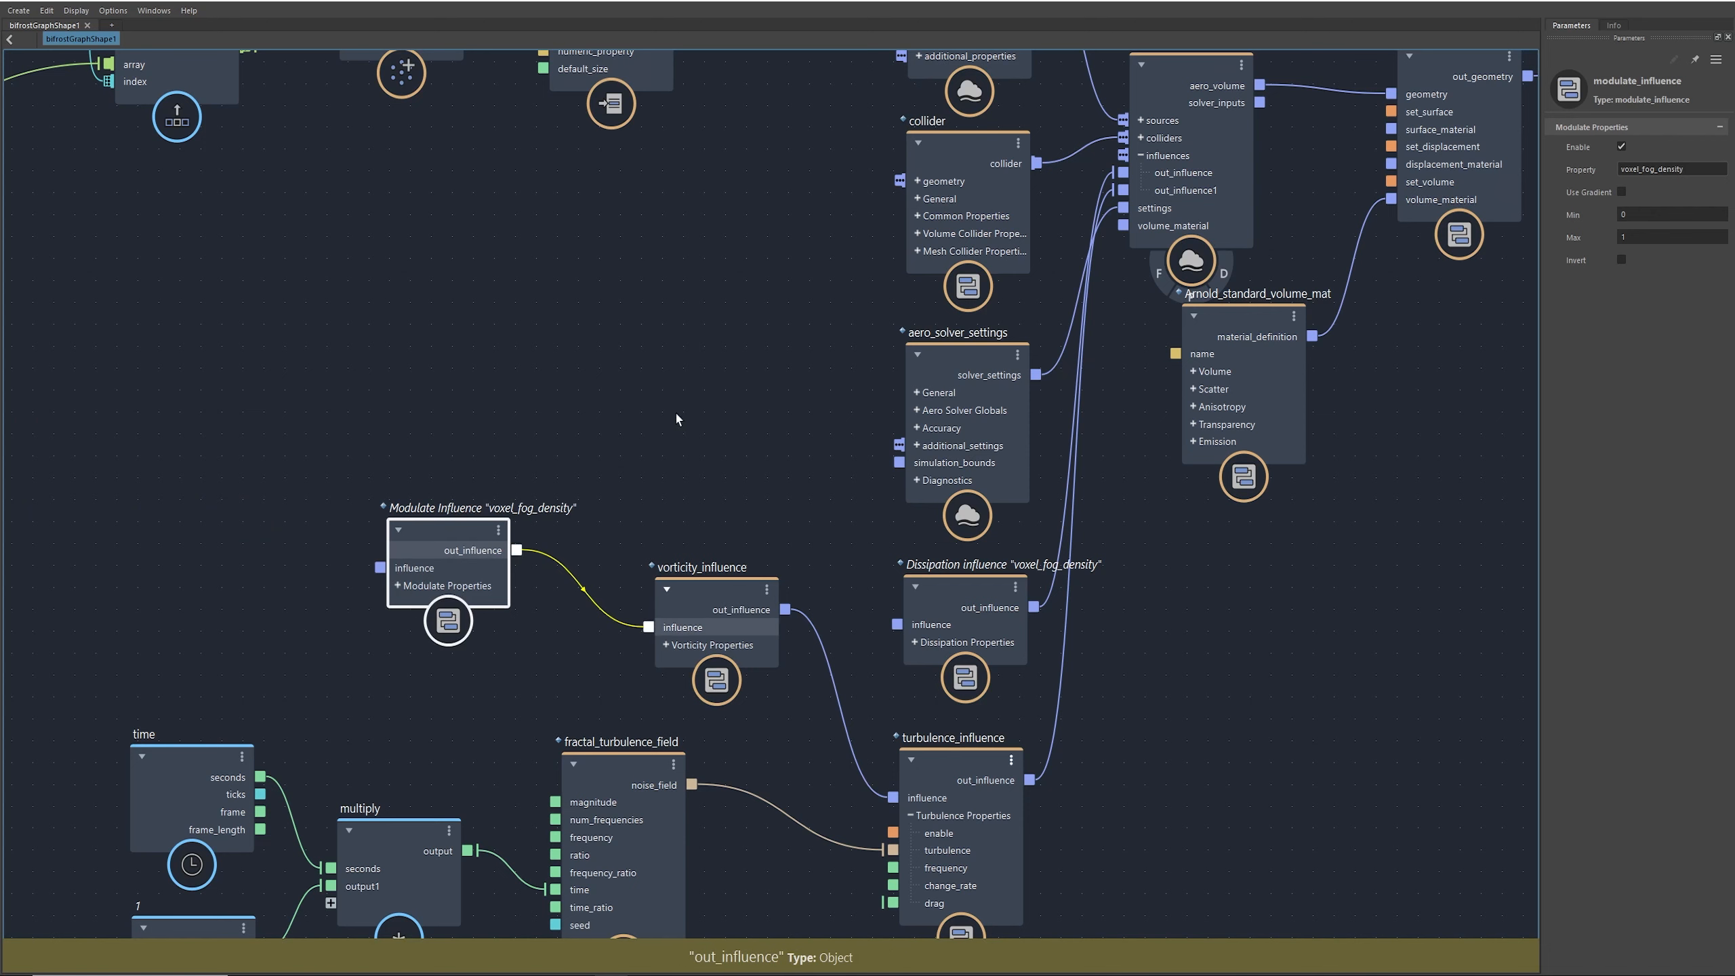
# Step: Set the Fog Density Mode of source_air to max
pyautogui.moveTo(676, 418); pyautogui.dragTo(471, 656, button='middle')
pyautogui.click(751, 181)
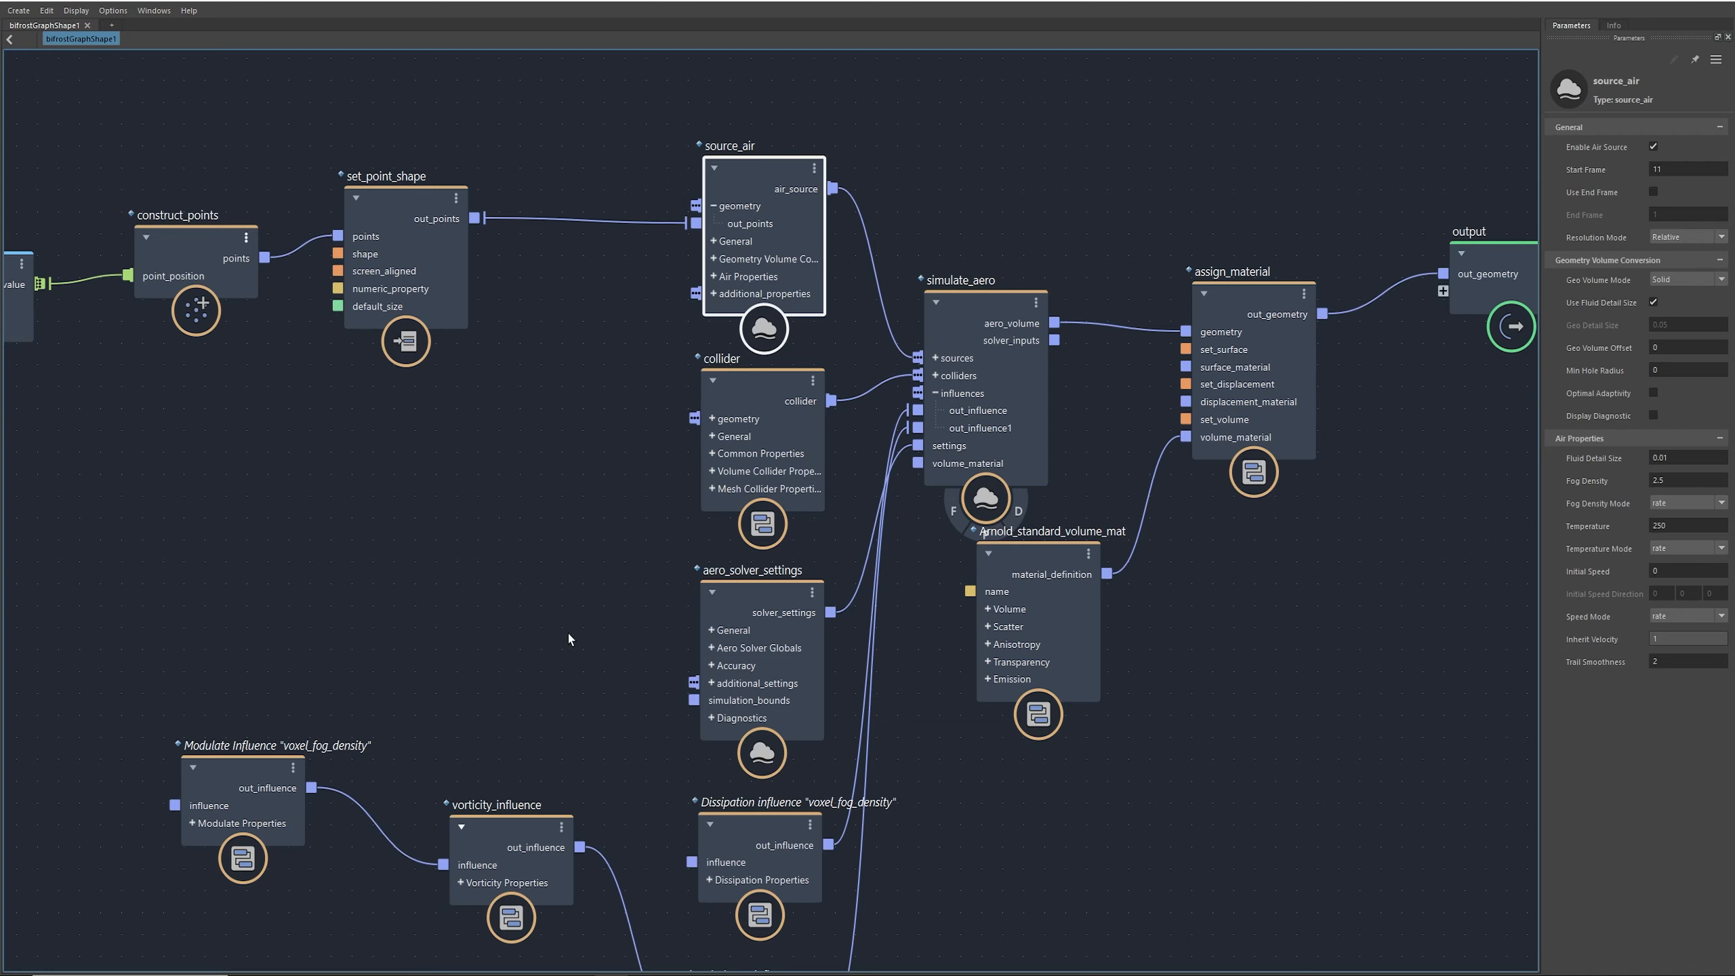
pyautogui.moveTo(120, 860); pyautogui.dragTo(286, 686, button='middle')
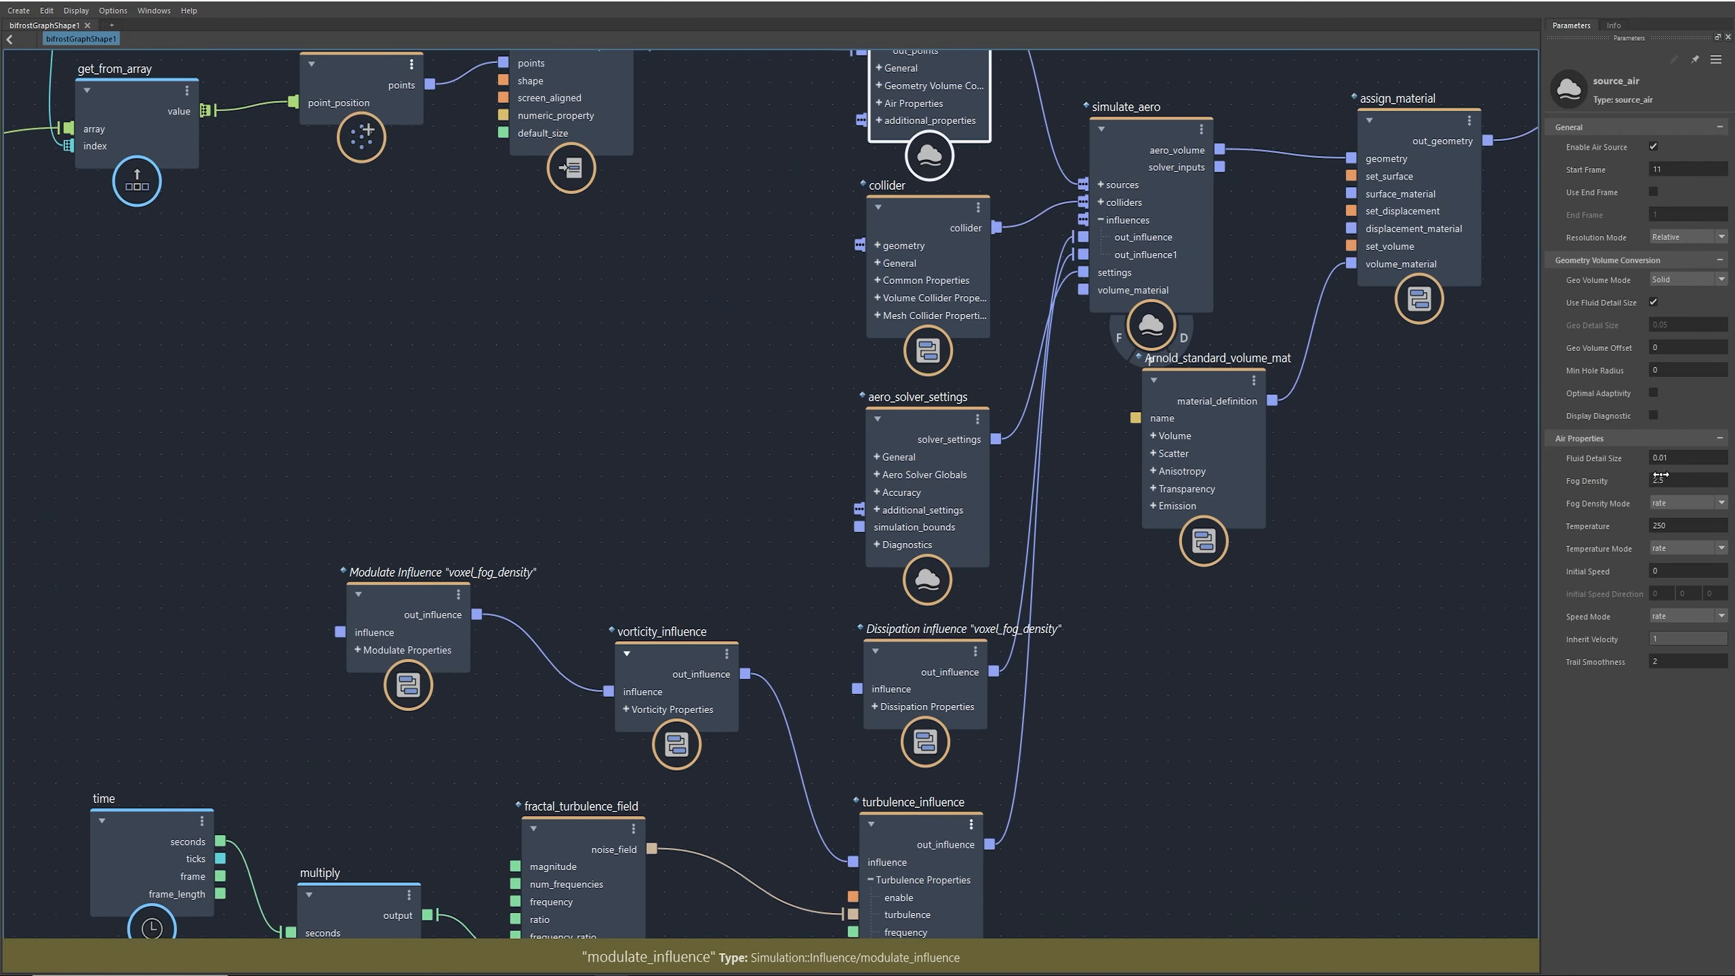
pyautogui.click(1683, 503)
pyautogui.click(1659, 580)
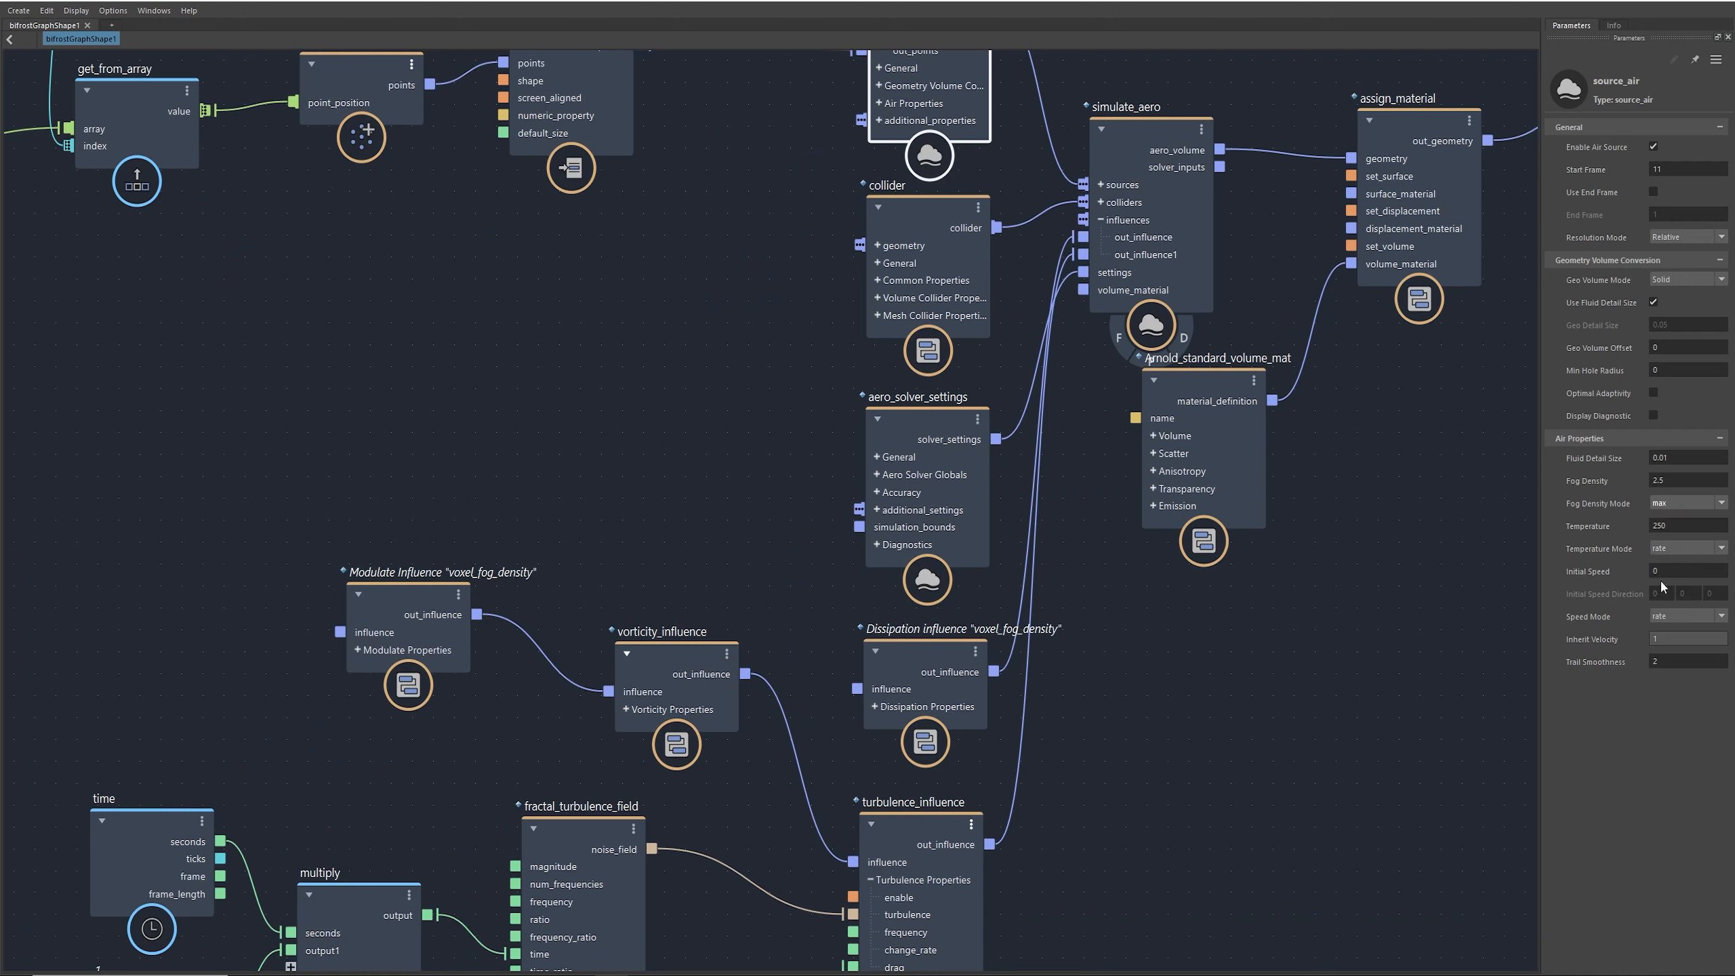
# Step: Set the Min of the modulate_influence node to 1 and its Max to 2
pyautogui.click(408, 625)
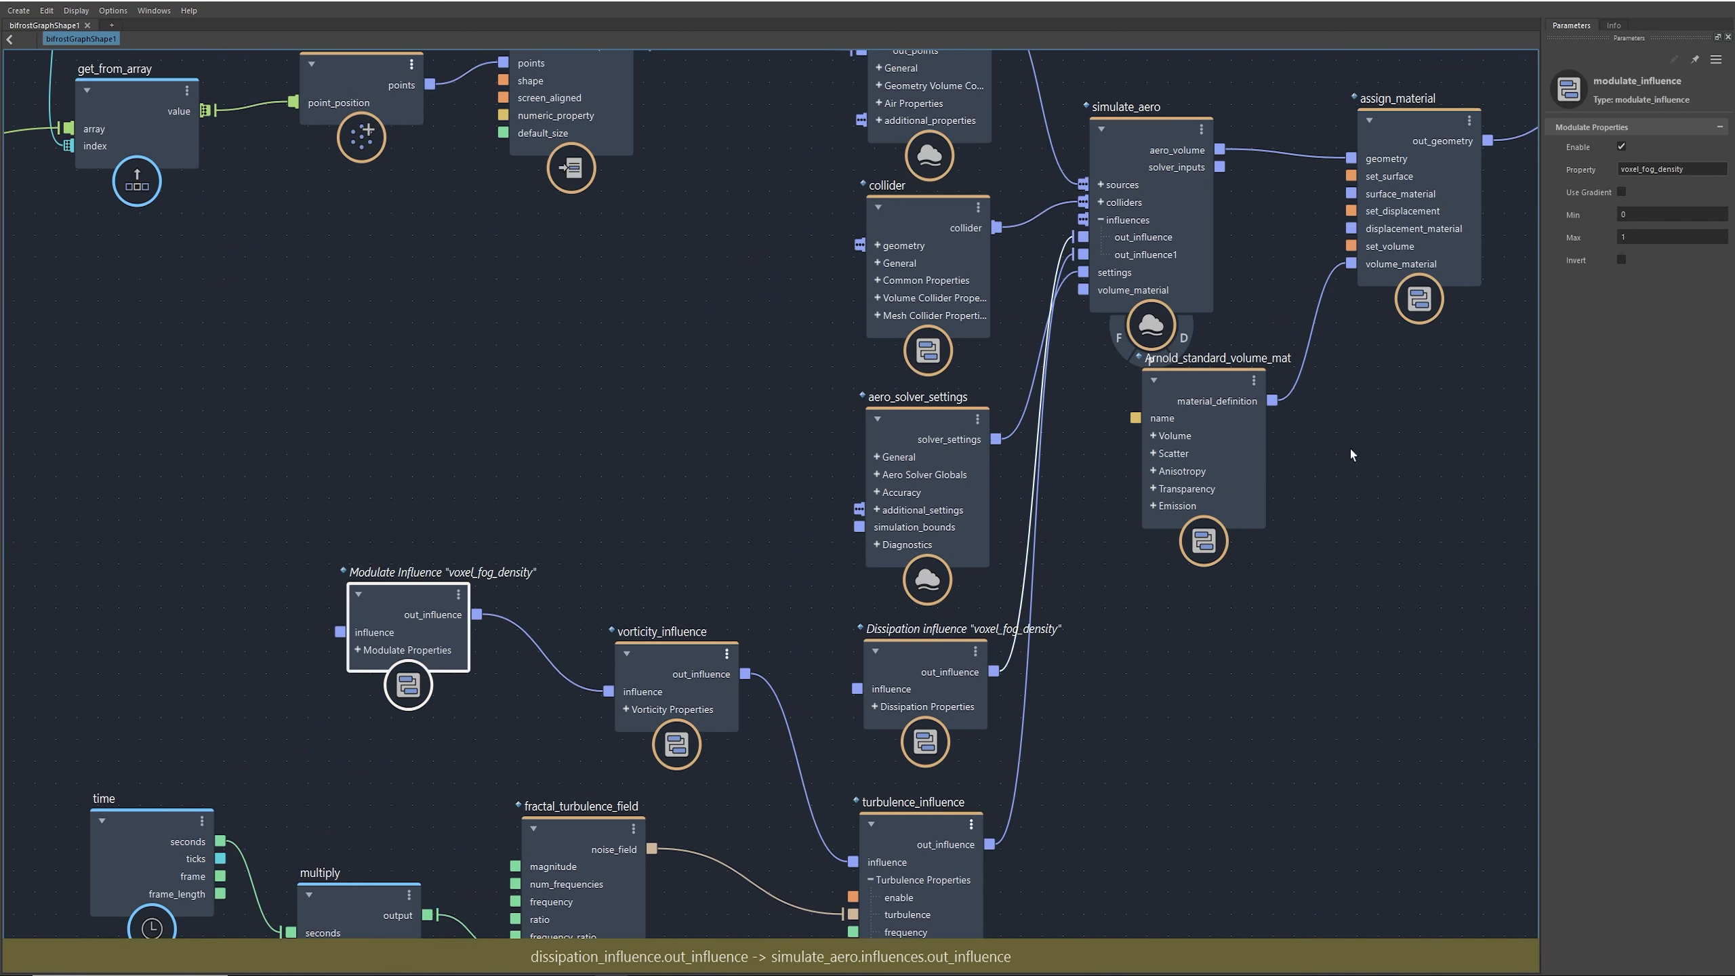
pyautogui.moveTo(1644, 210); pyautogui.dragTo(1633, 215)
pyautogui.doubleClick(1646, 214)
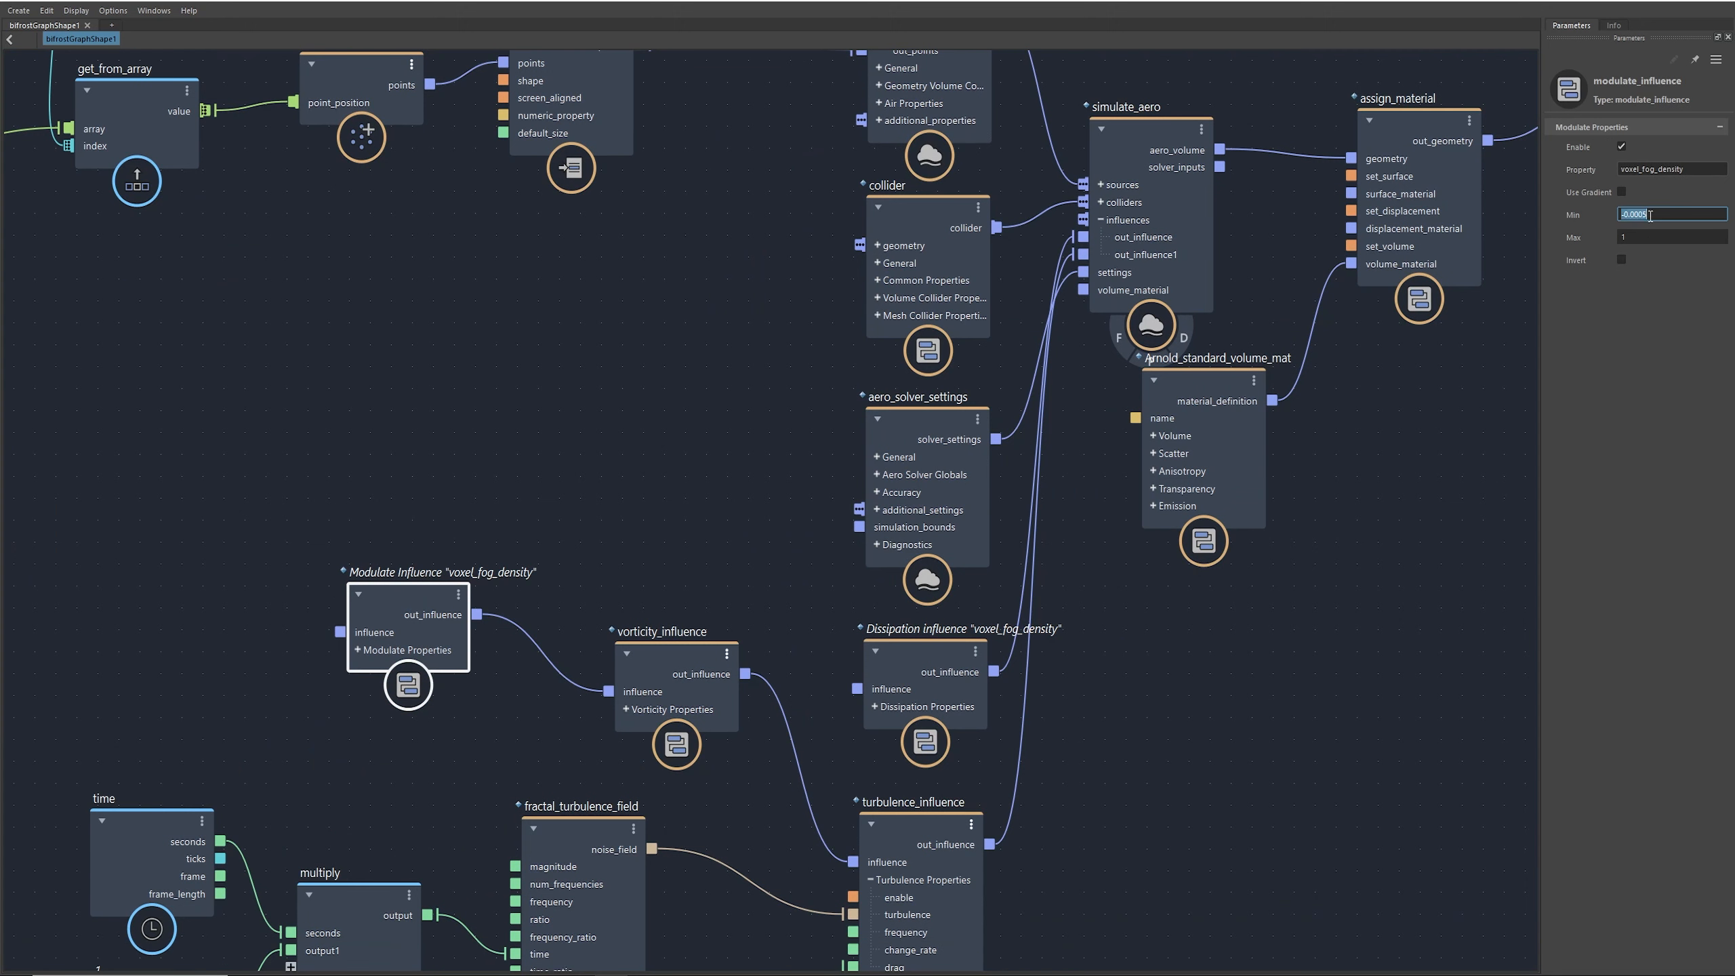
pyautogui.write('0')
pyautogui.press('Return')
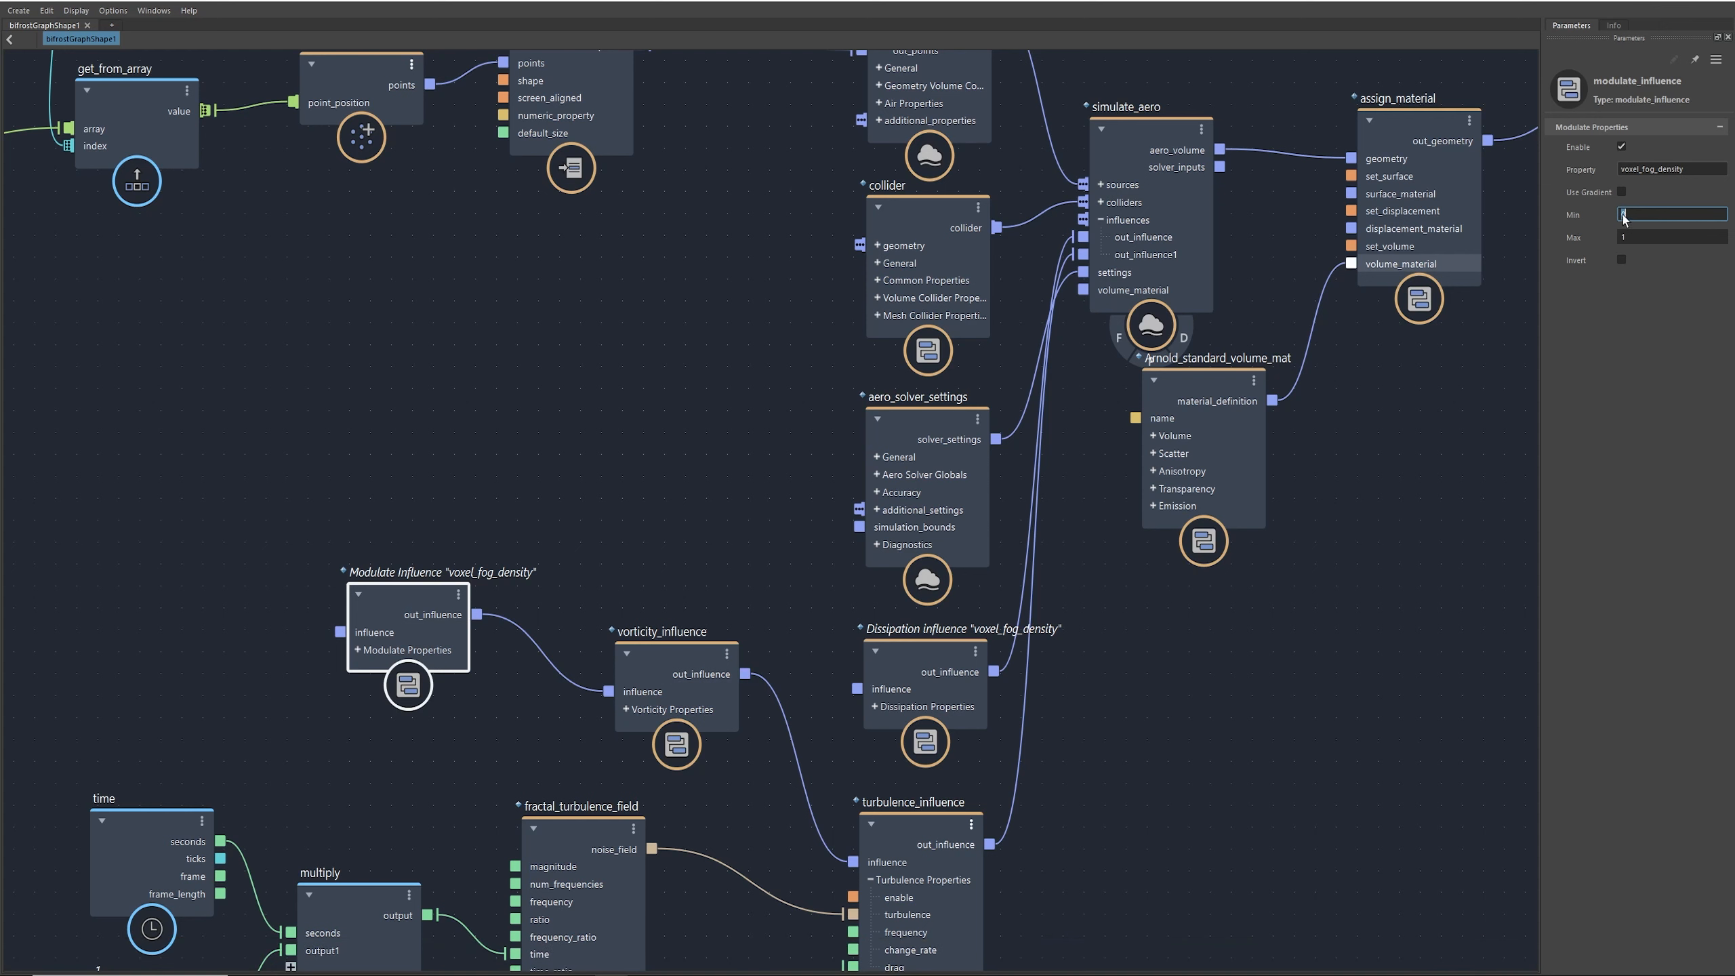
pyautogui.moveTo(1624, 216); pyautogui.dragTo(1728, 222)
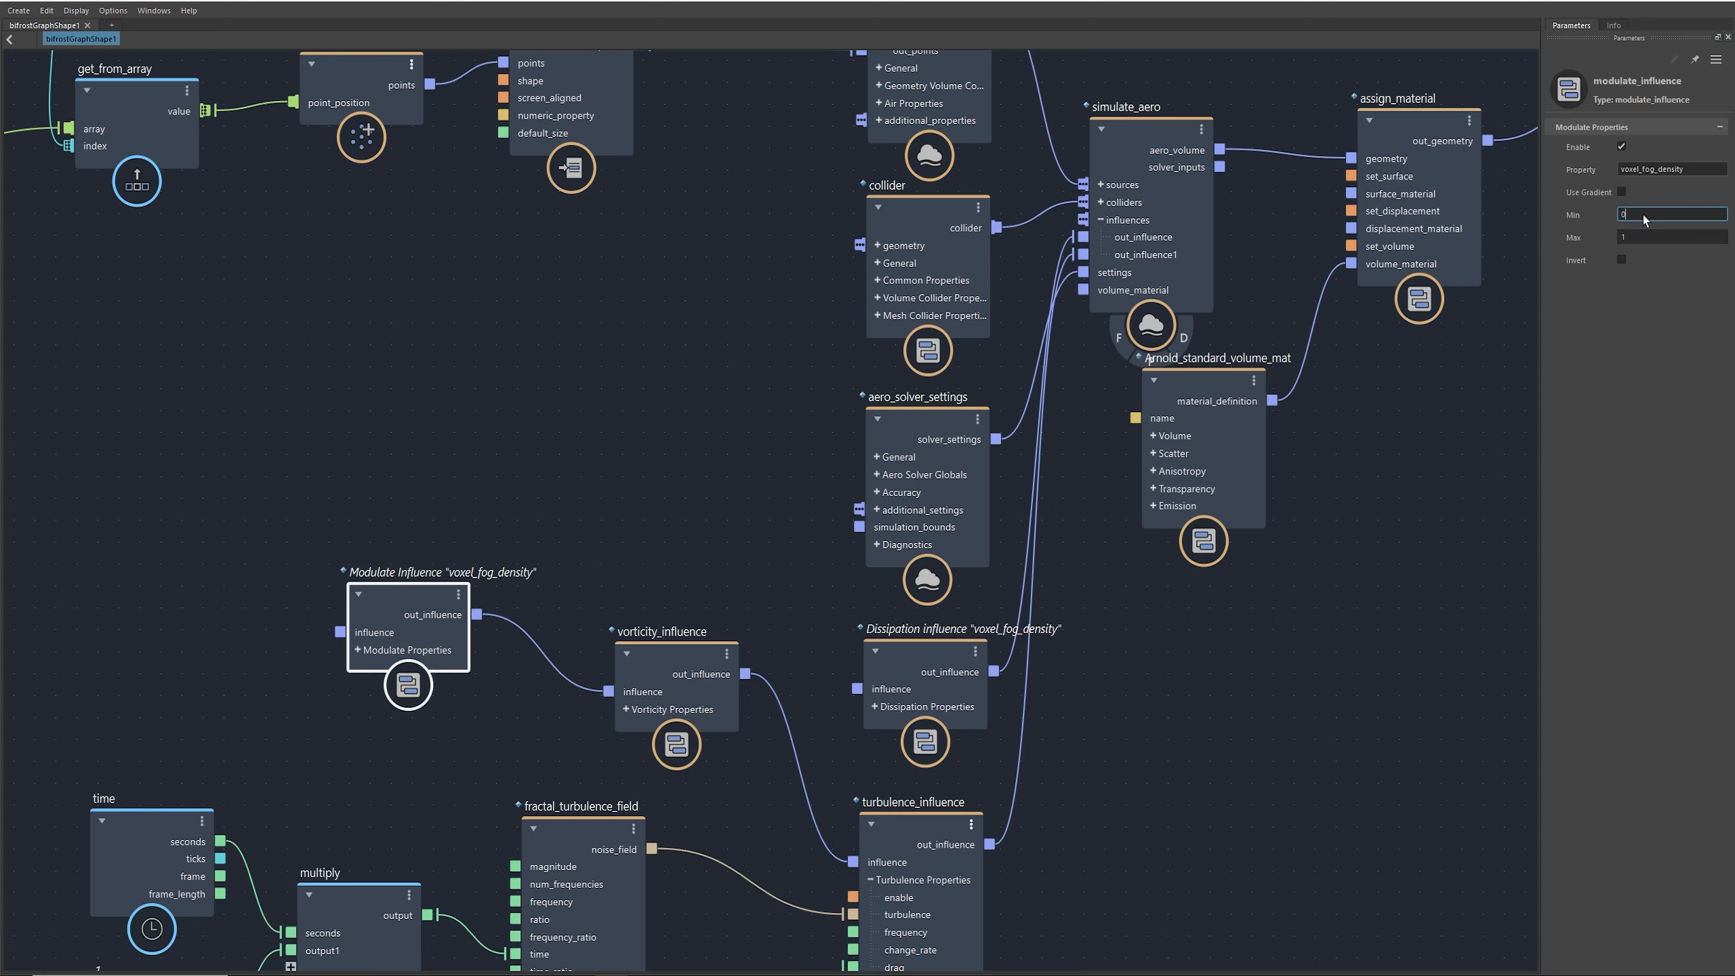
pyautogui.write('1')
pyautogui.click(1649, 236)
# Step: Move the Arnold_standard_volume_mat node further below simulate_aero and select the source_air node
pyautogui.keyDown('alt'); pyautogui.moveTo(776, 634); pyautogui.dragTo(667, 582, button='middle'); pyautogui.keyUp('alt')
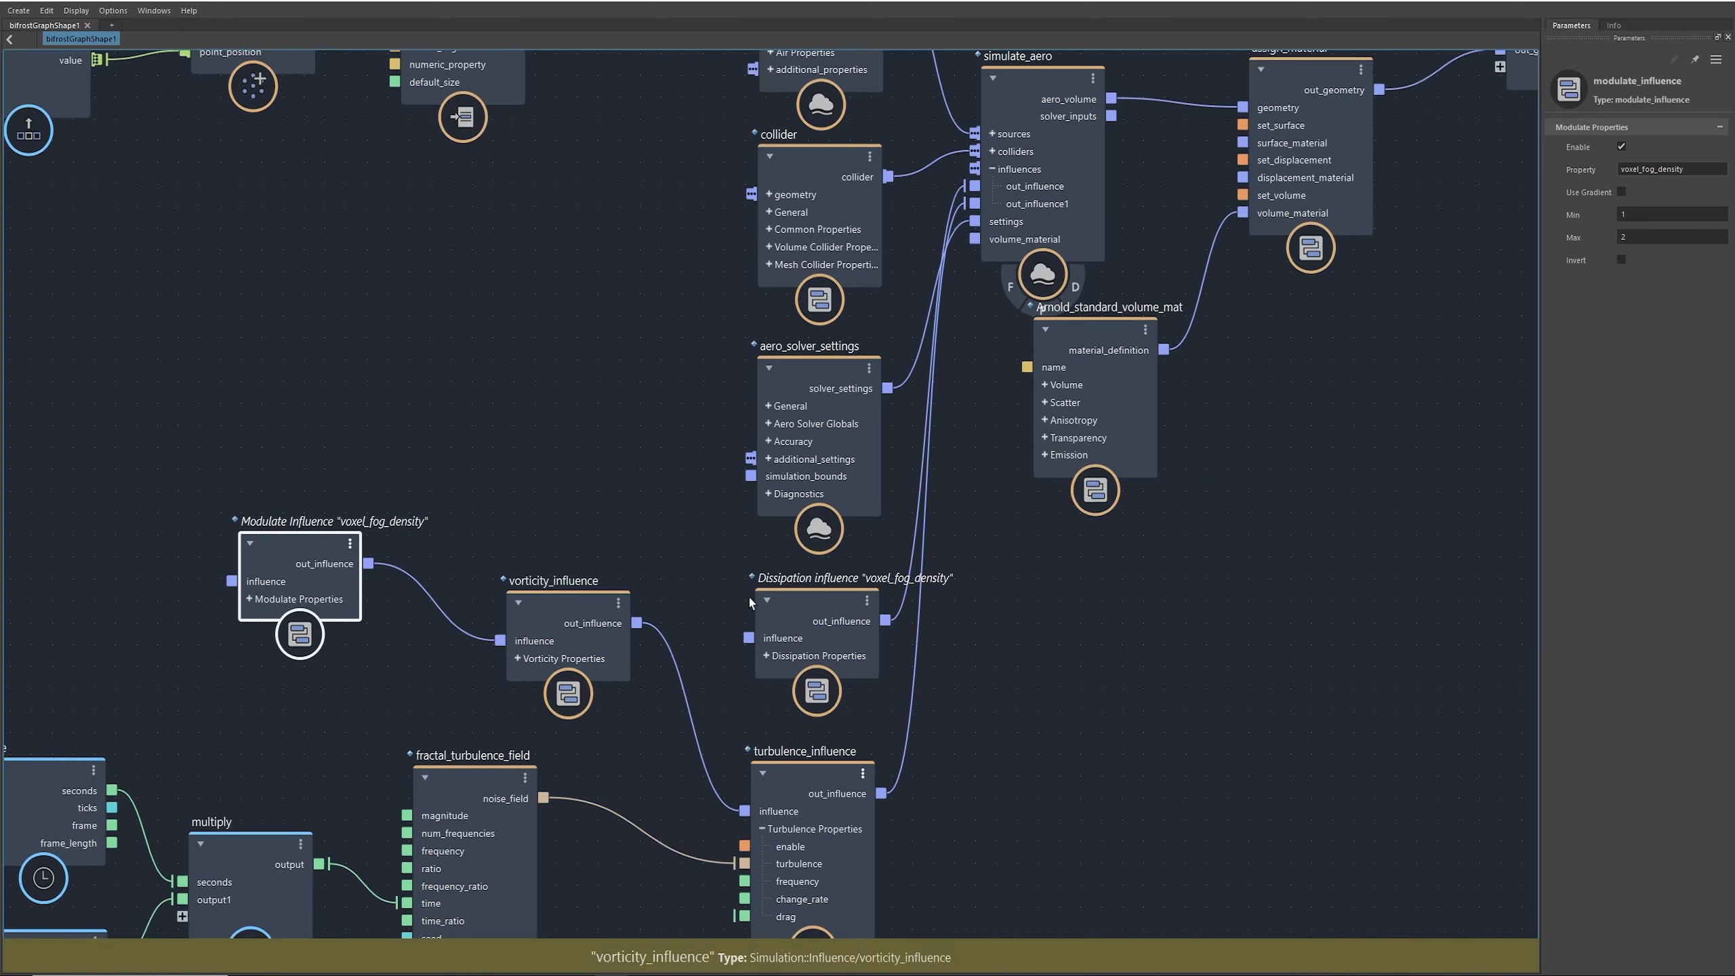
pyautogui.scroll(-2, 833, 612)
pyautogui.keyDown('alt'); pyautogui.moveTo(1134, 486); pyautogui.dragTo(1170, 586, button='middle'); pyautogui.keyUp('alt')
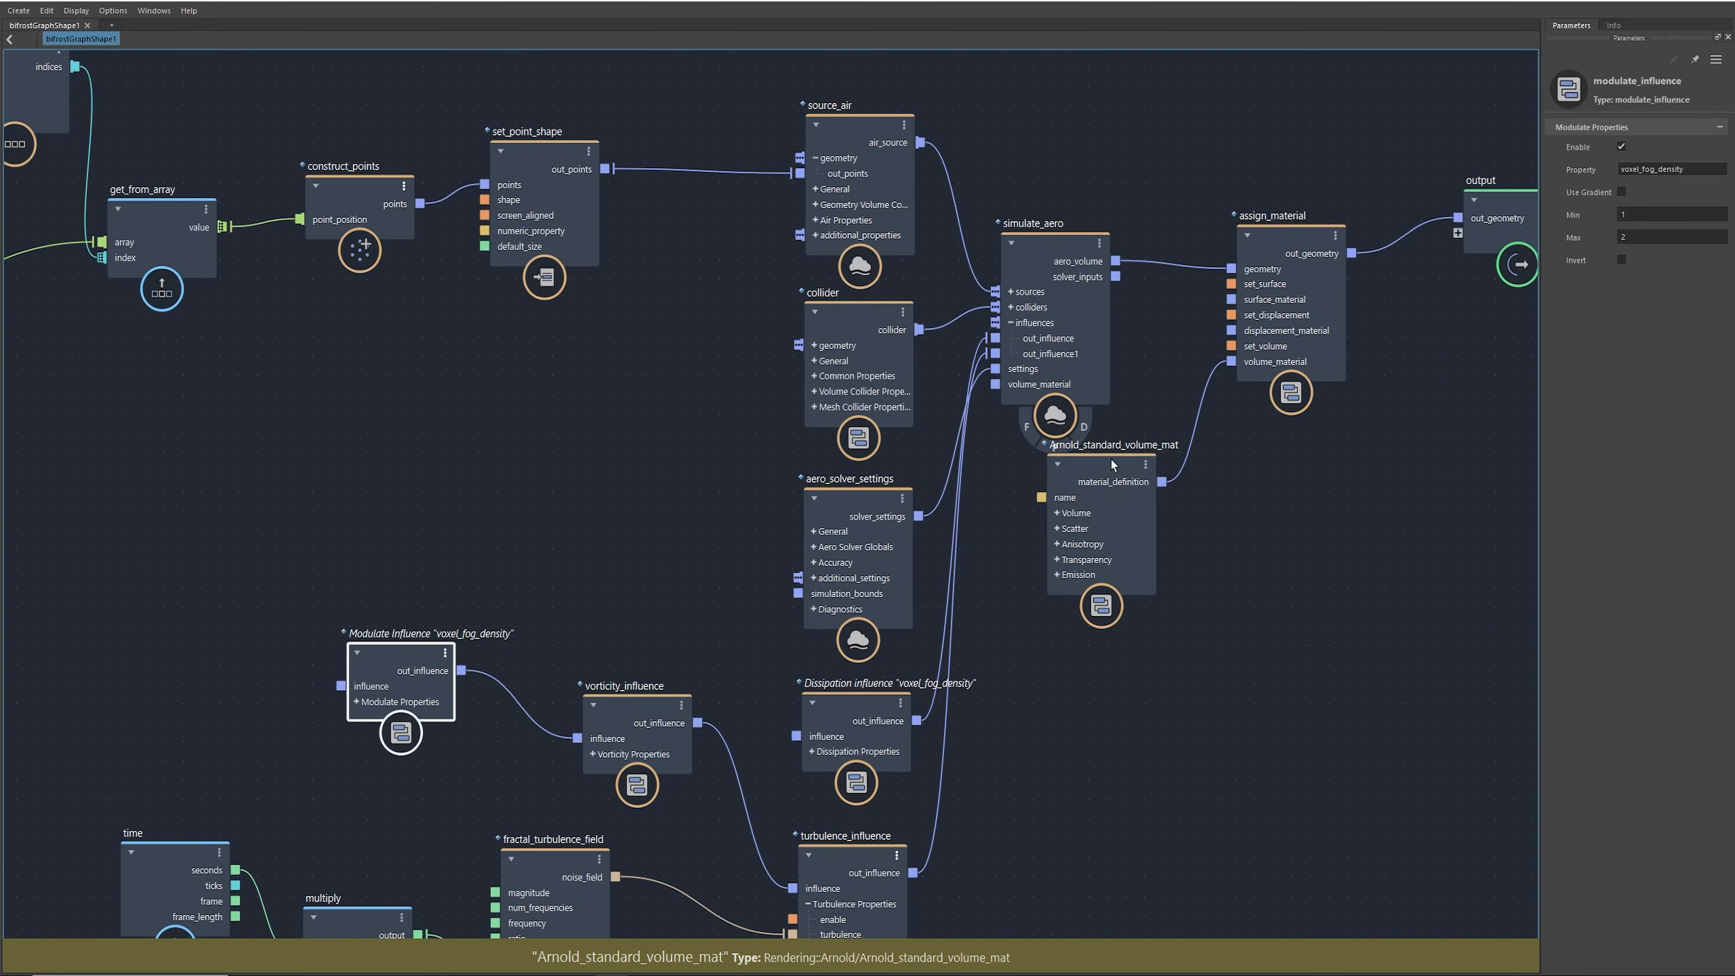
pyautogui.moveTo(1111, 462); pyautogui.dragTo(1131, 528)
pyautogui.keyDown('alt'); pyautogui.moveTo(1347, 526); pyautogui.dragTo(1342, 679, button='middle'); pyautogui.keyUp('alt')
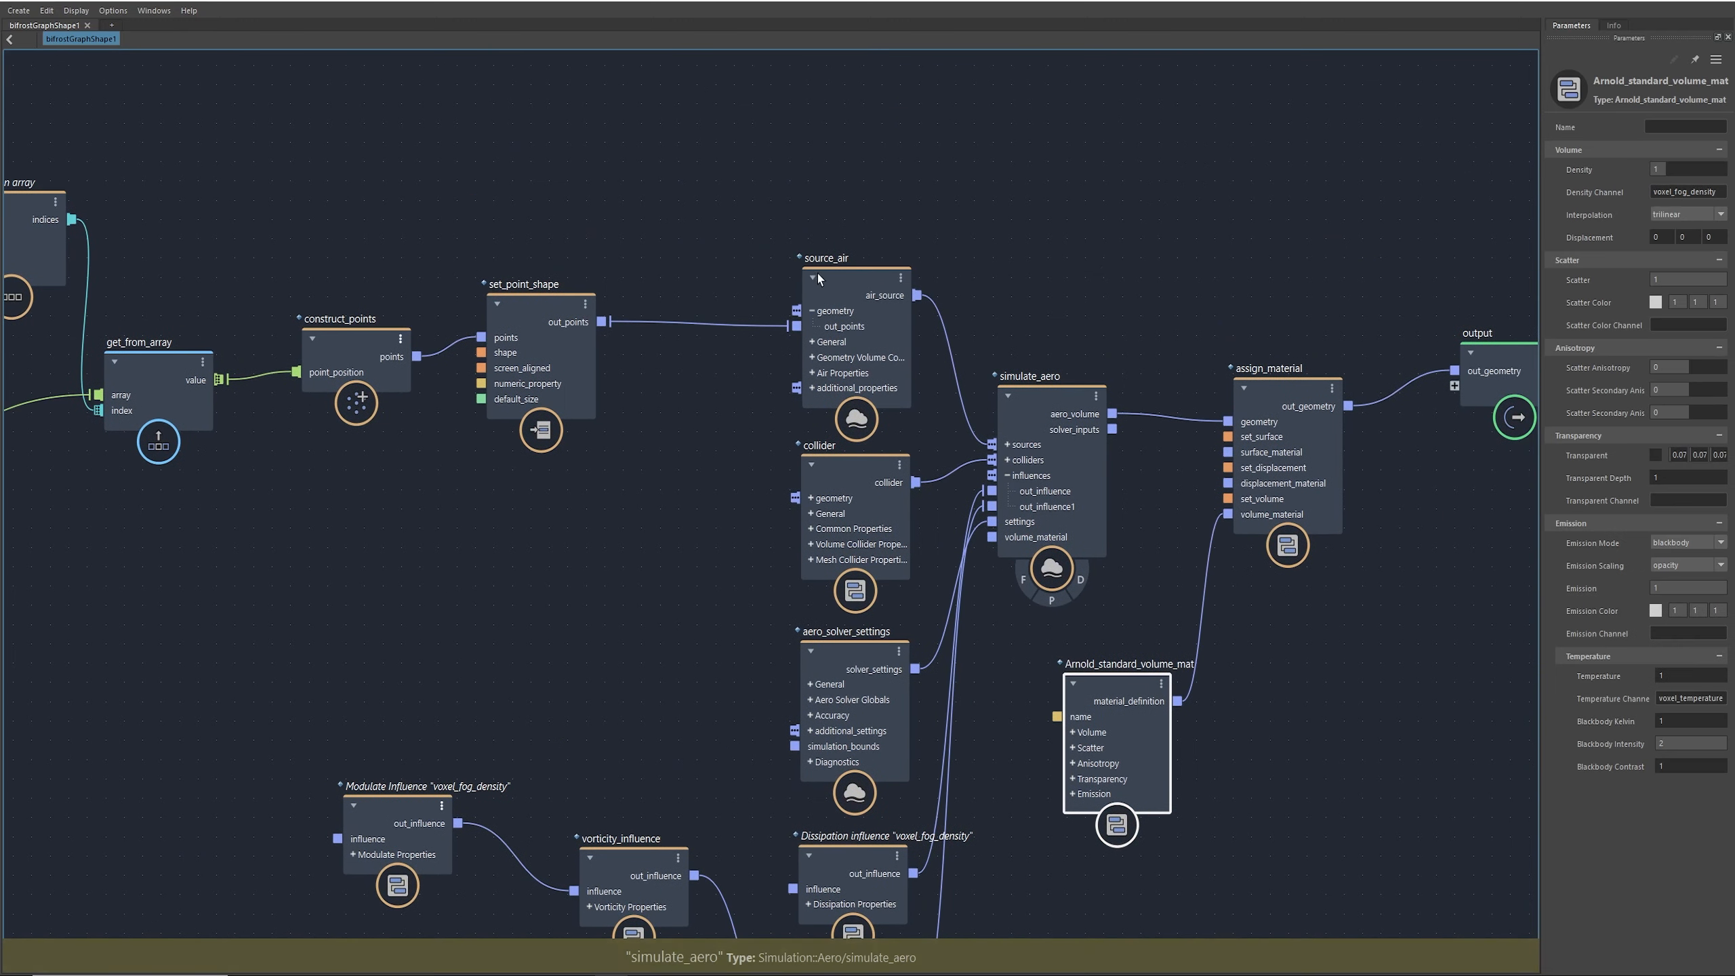
pyautogui.click(845, 273)
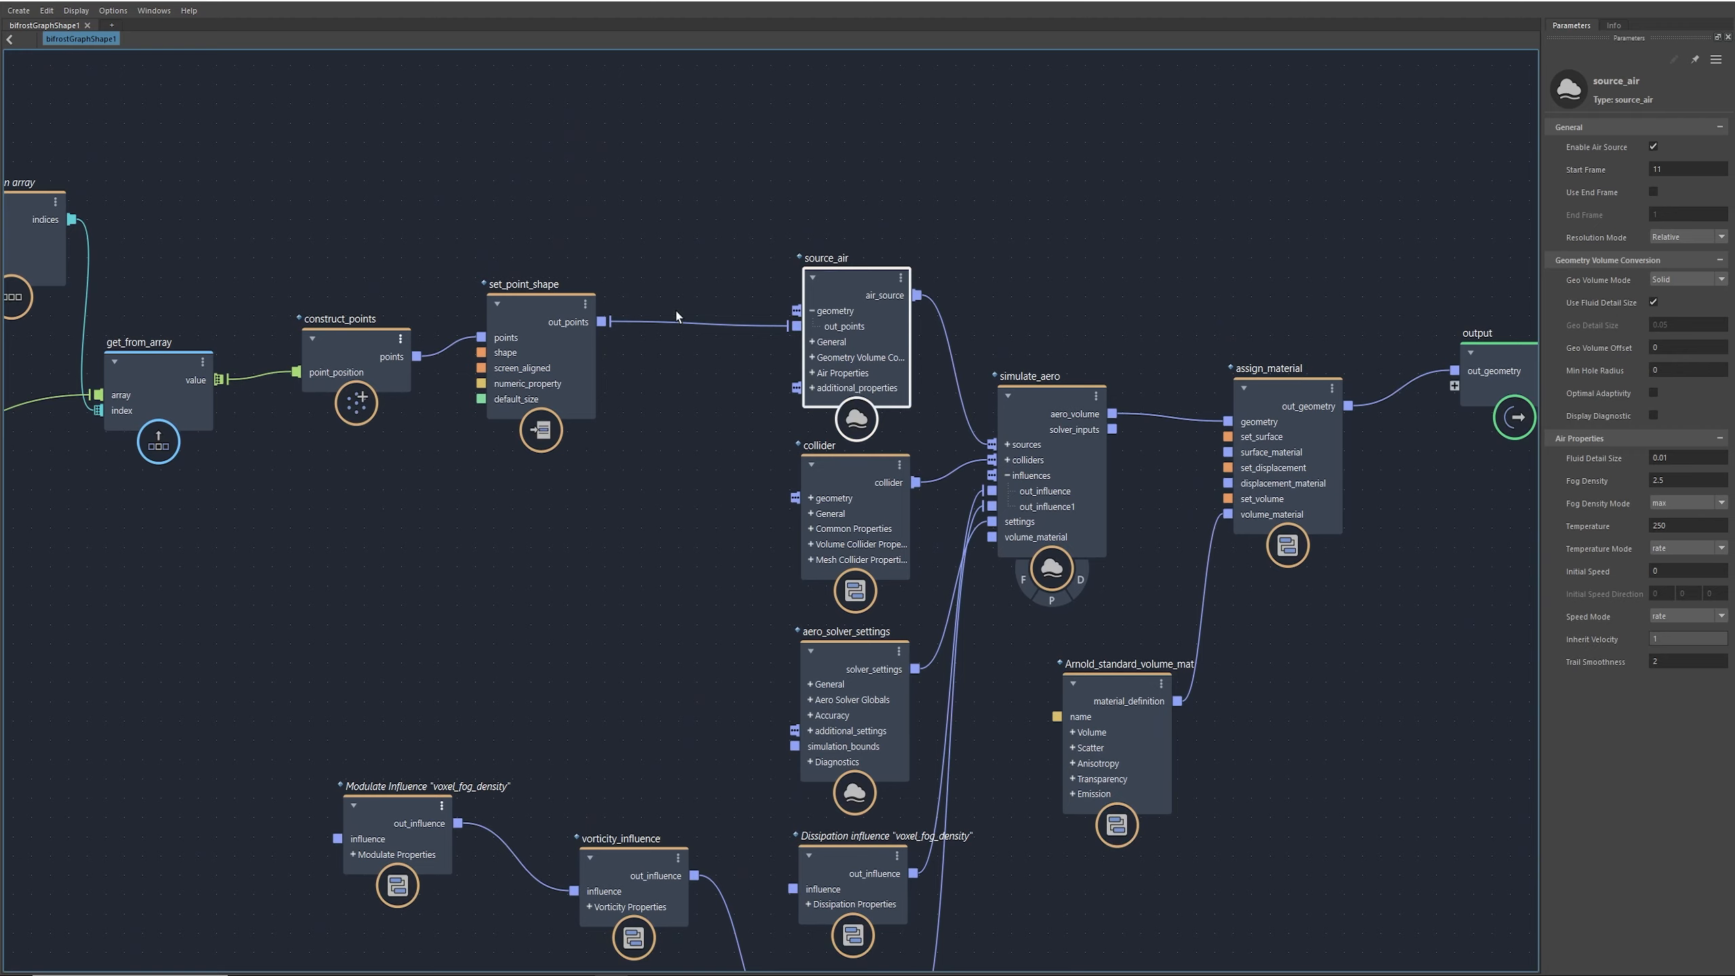
# Step: Add a vary_source_property node in the empty space above the set_point_shape and source_air nodes
pyautogui.keyDown('alt'); pyautogui.moveTo(633, 197); pyautogui.dragTo(724, 228, button='middle'); pyautogui.keyUp('alt')
pyautogui.click(705, 171)
pyautogui.press('Tab')
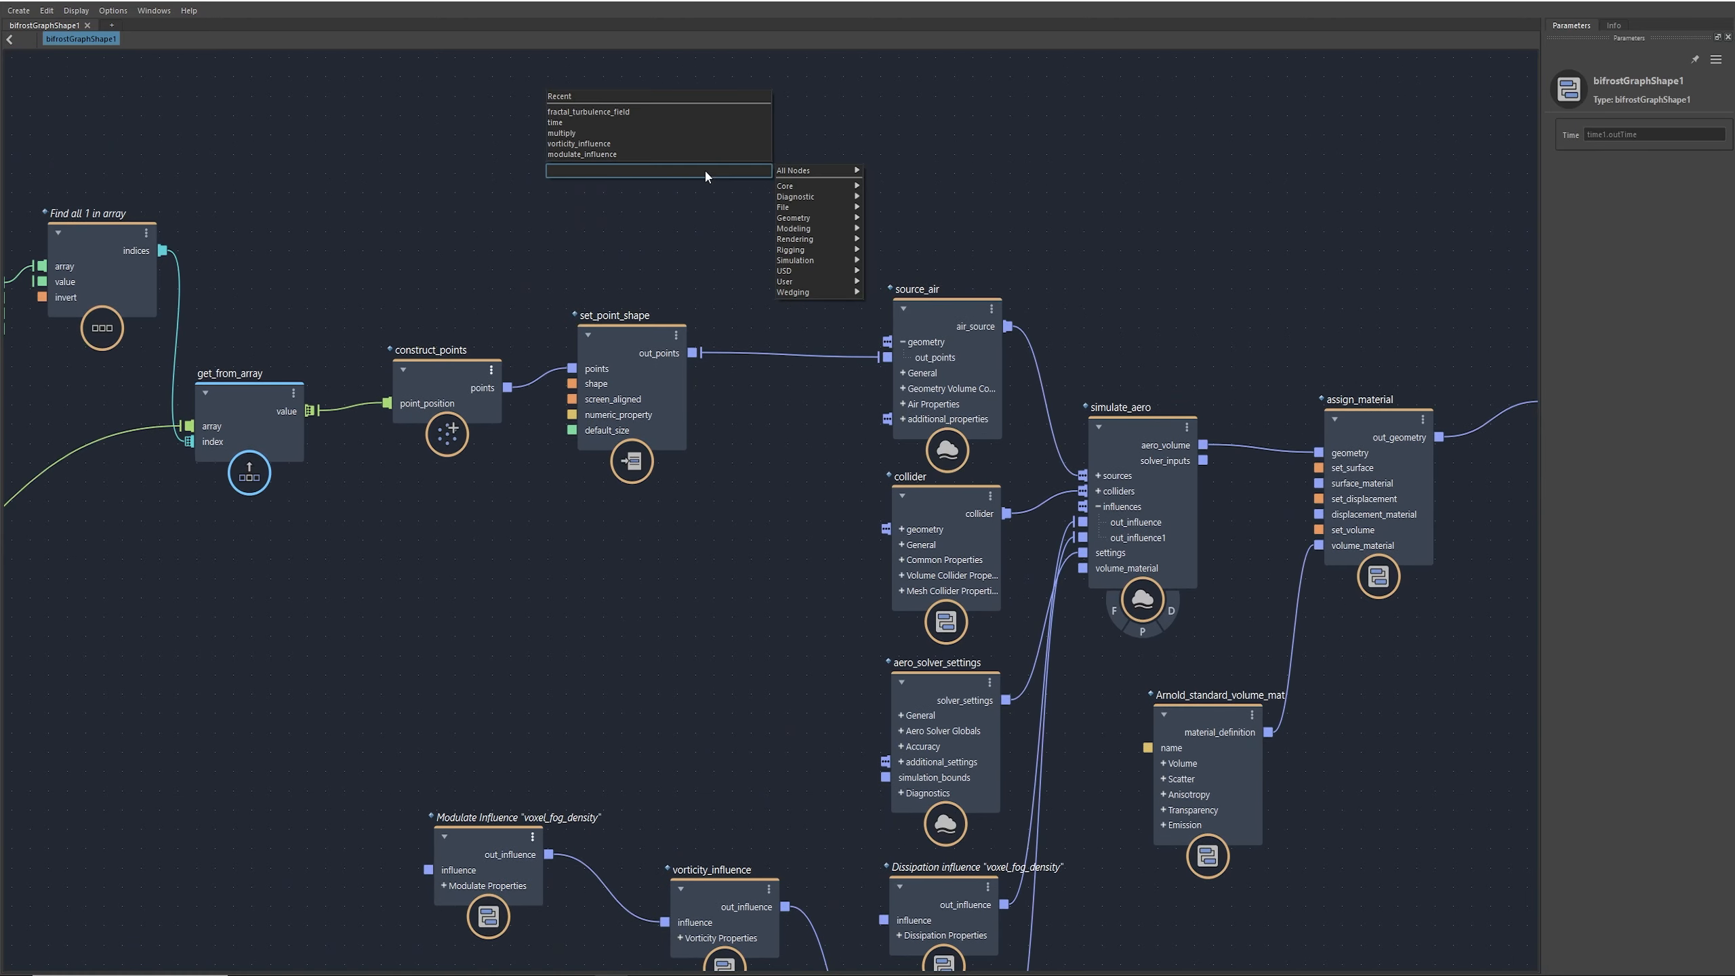
pyautogui.write('vsp')
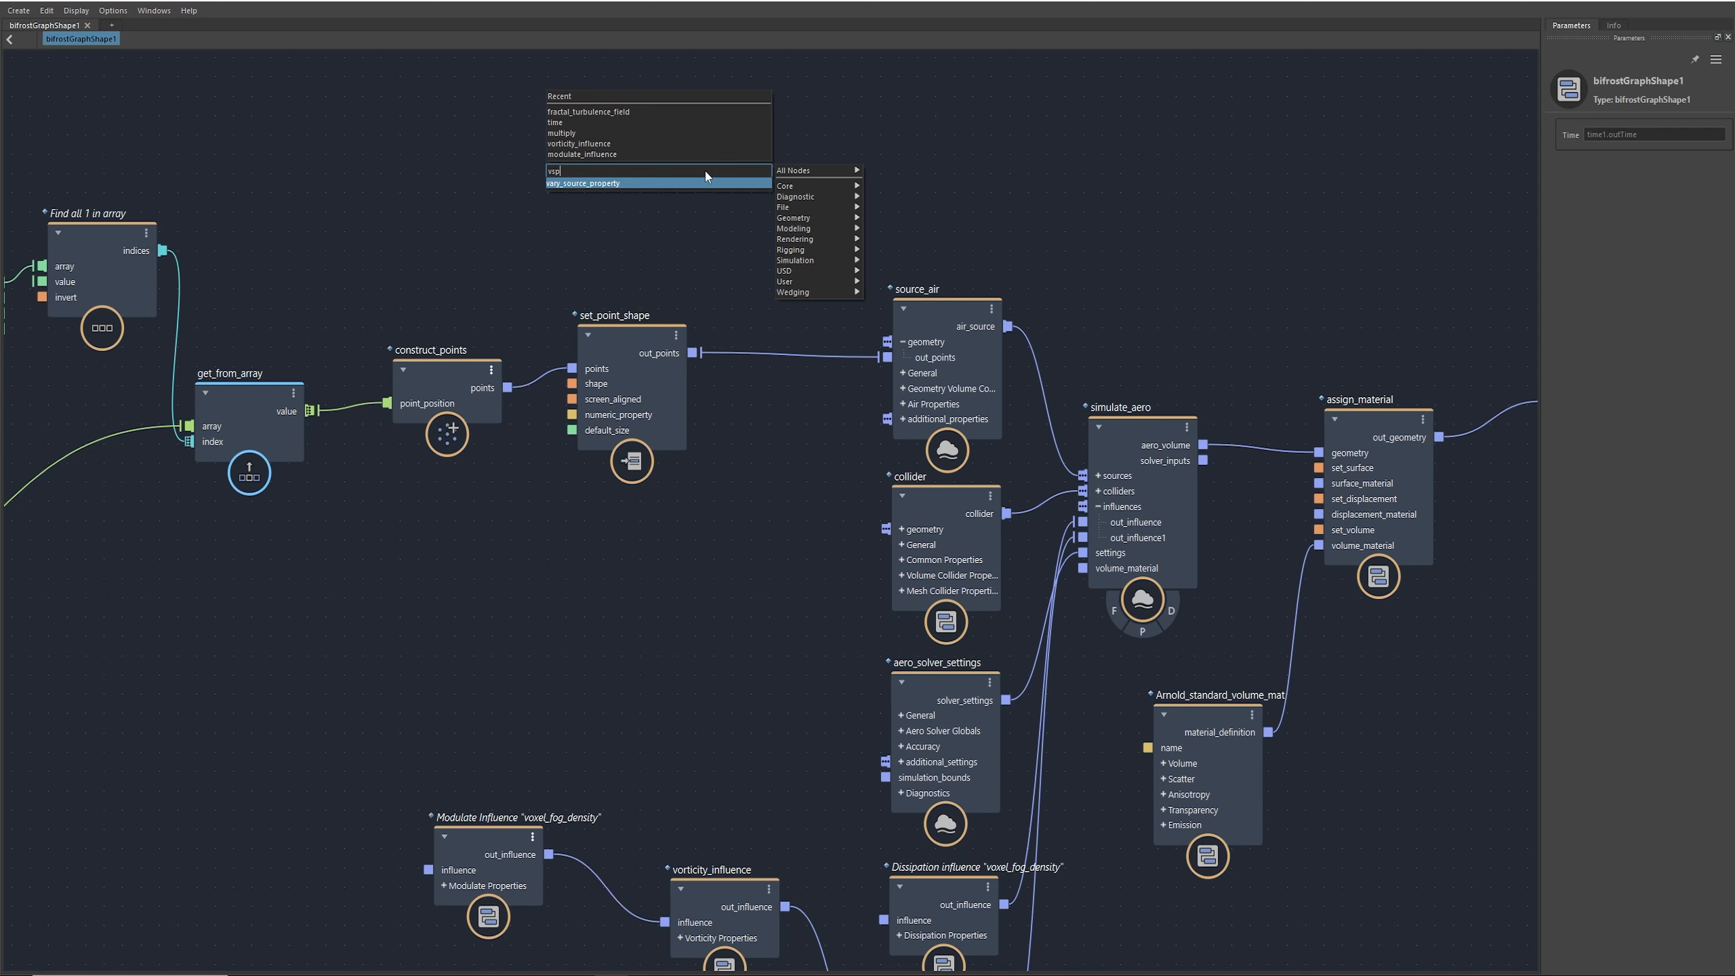
pyautogui.press('Return')
pyautogui.moveTo(712, 198); pyautogui.dragTo(757, 177)
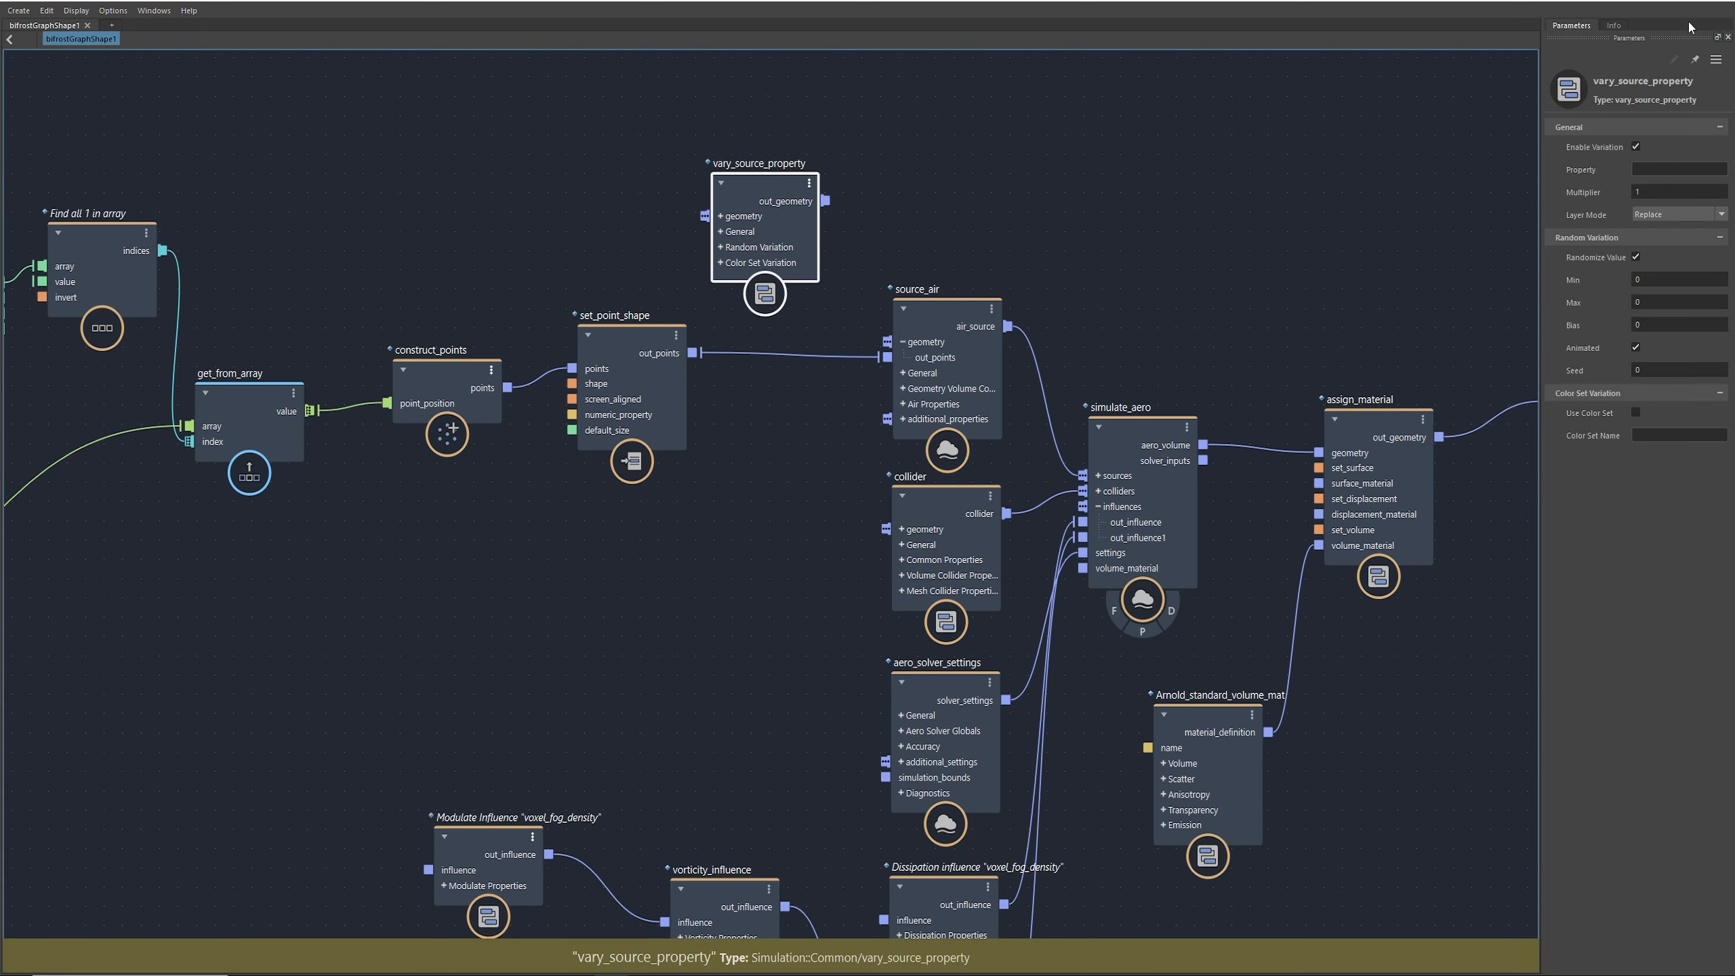
# Step: Read the vary_source_property documentation, then move the upstream nodes farther from source_air and place vary_source_property above the gap
pyautogui.click(1612, 25)
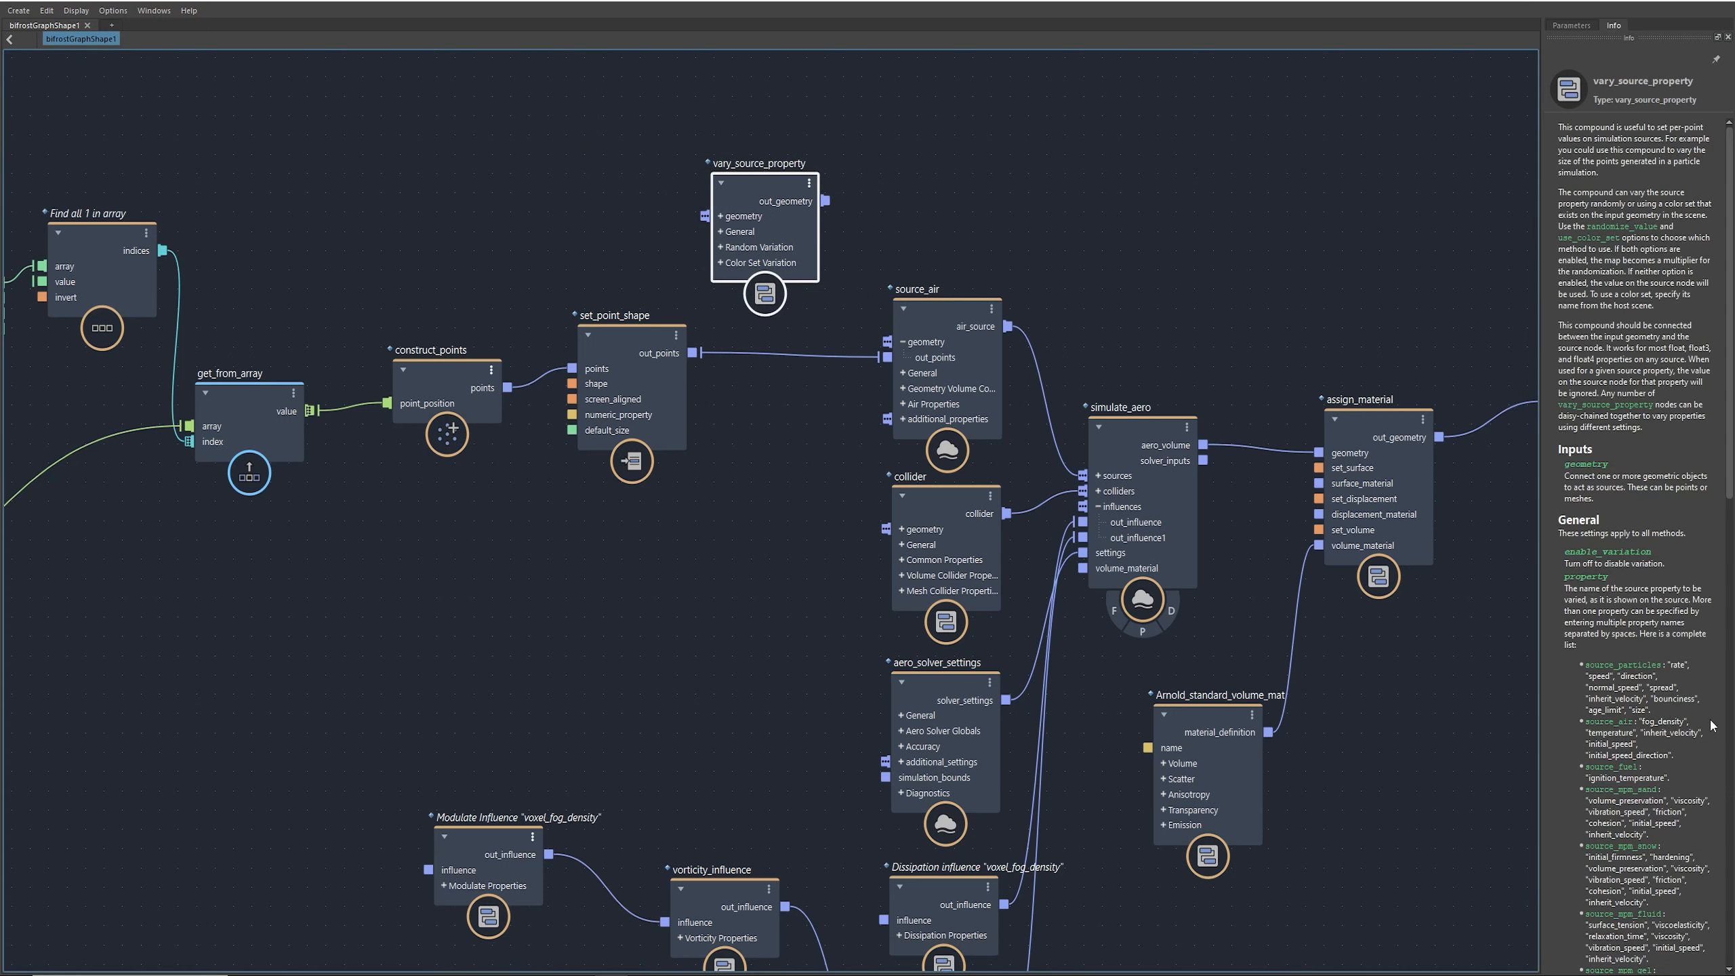
pyautogui.scroll(-3, 1654, 677)
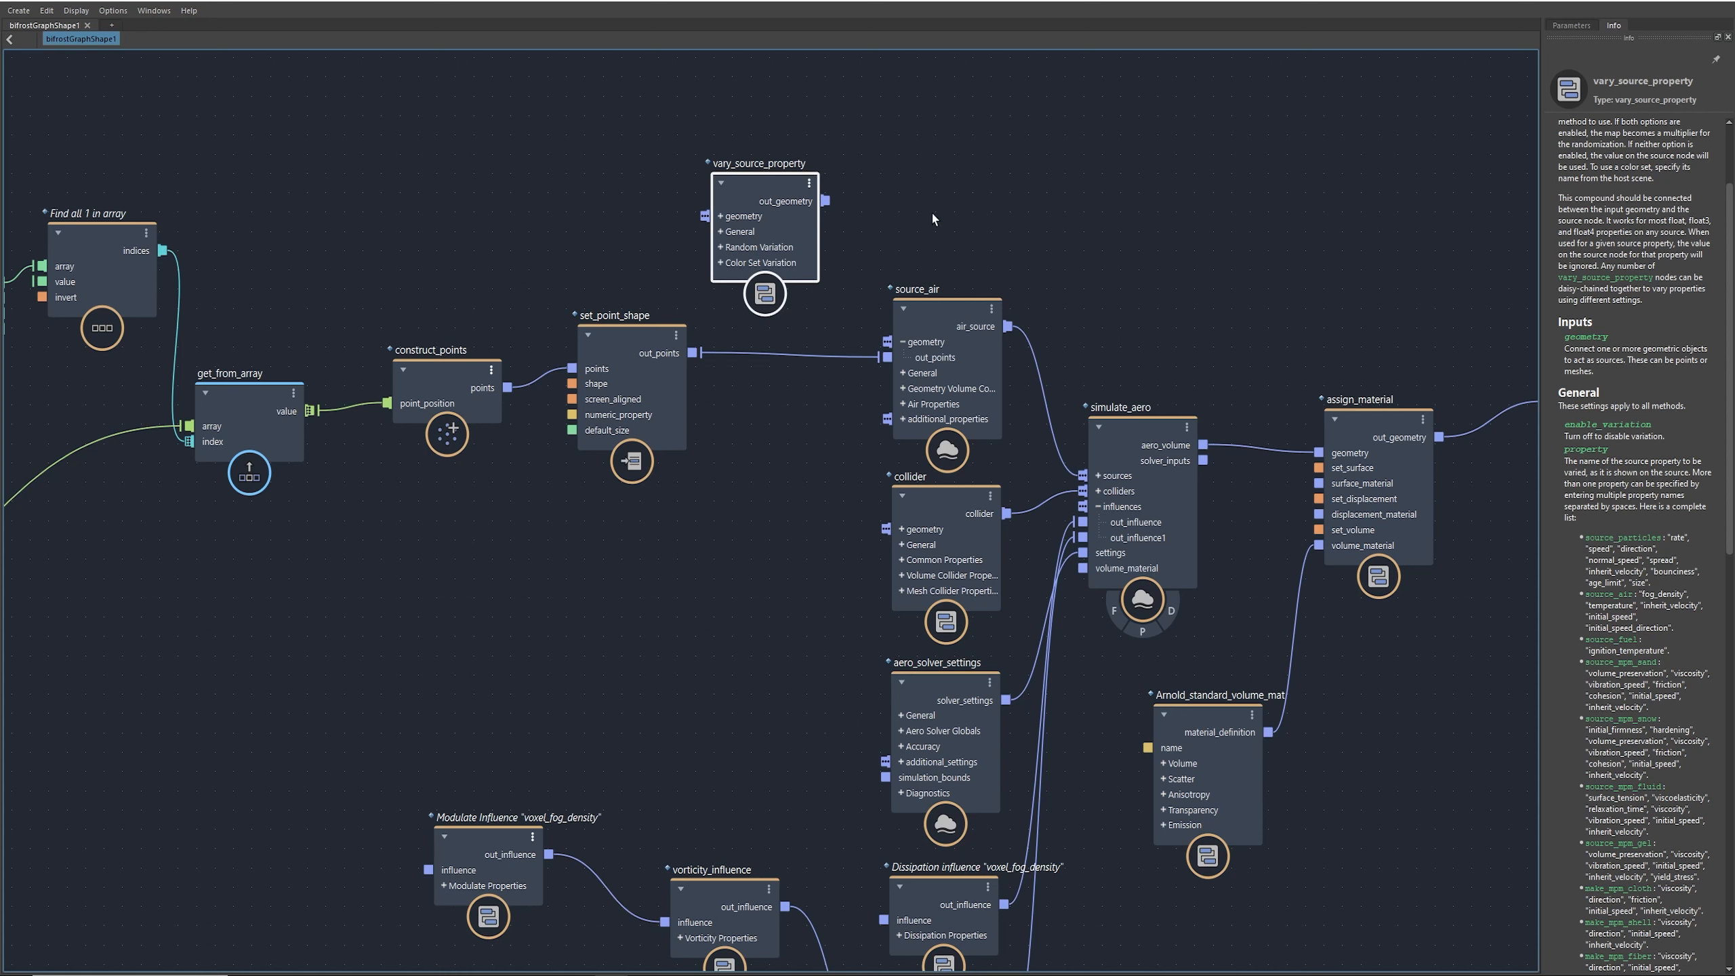
pyautogui.scroll(-6, 942, 343)
pyautogui.moveTo(888, 327); pyautogui.dragTo(842, 338, button='middle')
pyautogui.moveTo(272, 245); pyautogui.dragTo(873, 504)
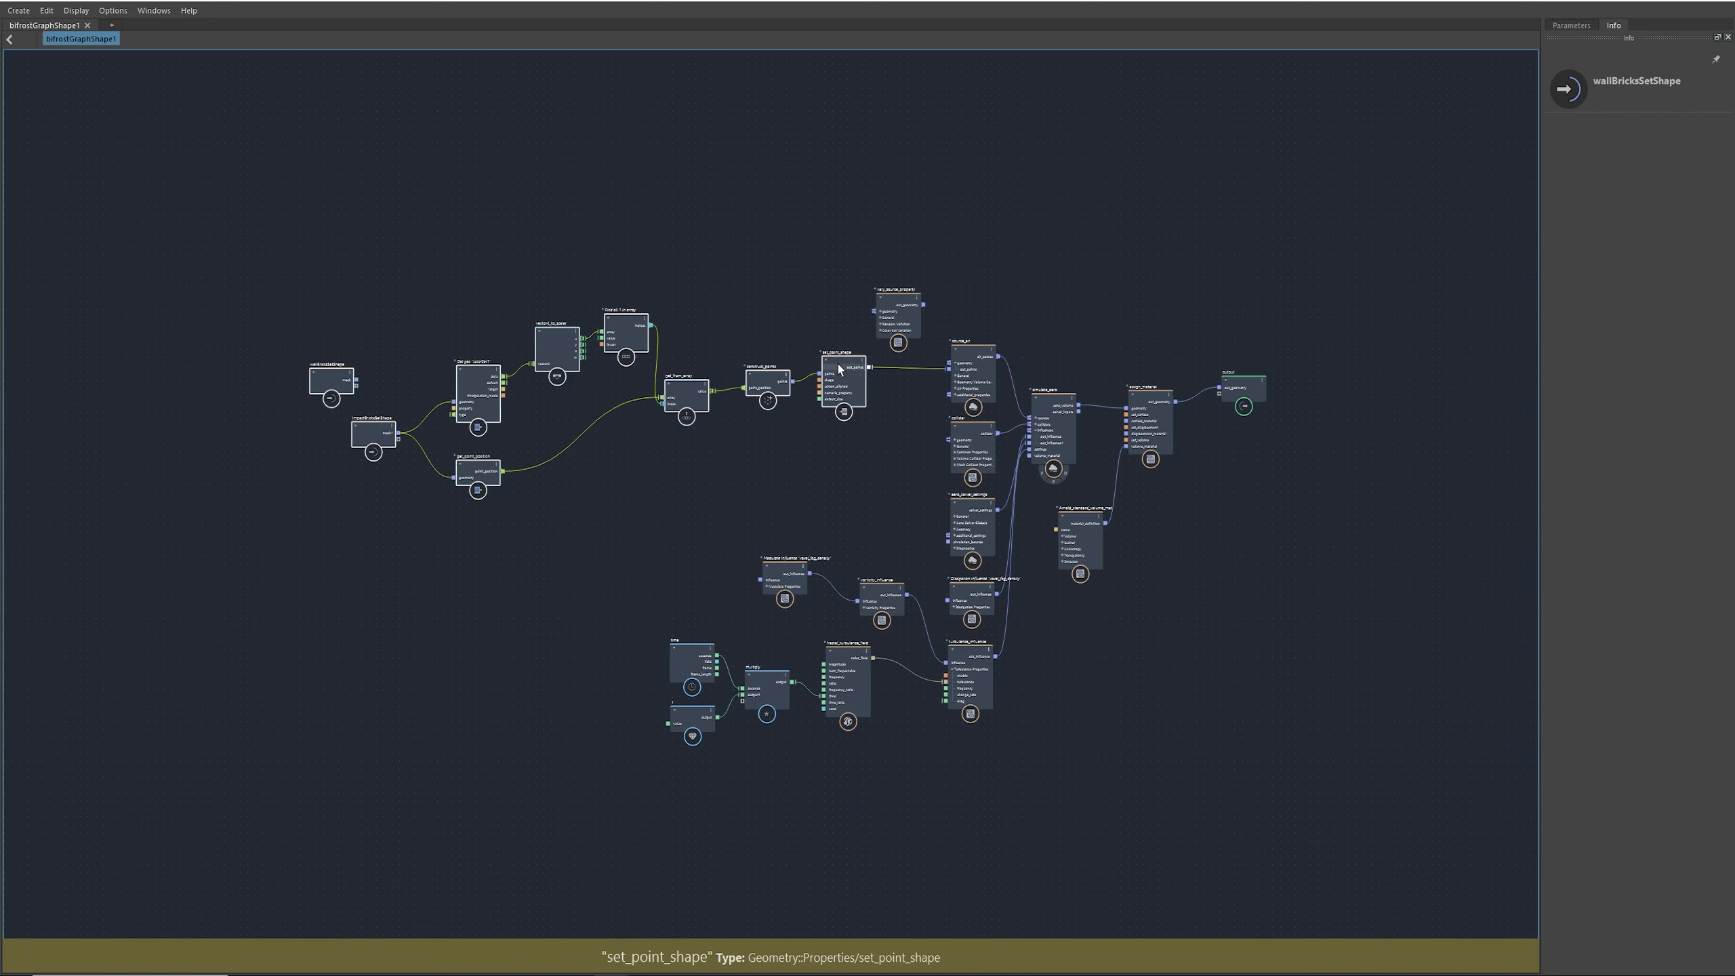
pyautogui.moveTo(840, 369); pyautogui.dragTo(711, 373)
pyautogui.scroll(5, 840, 370)
pyautogui.moveTo(977, 185); pyautogui.dragTo(812, 210)
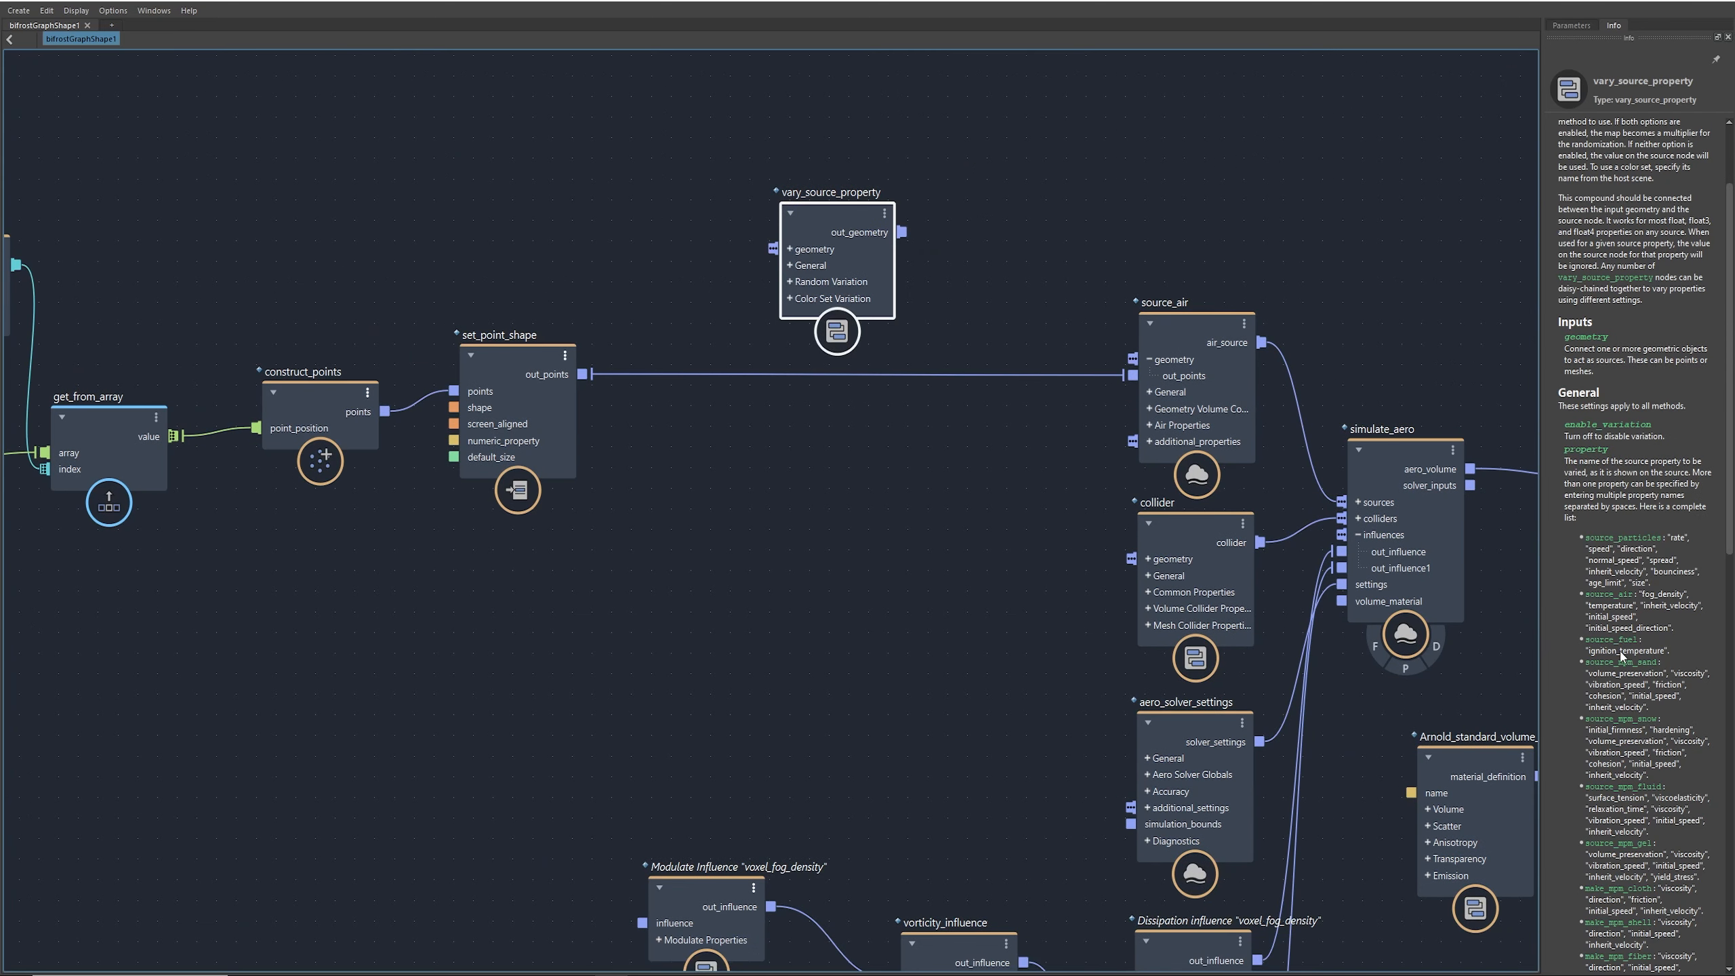
# Step: Copy the fog_density property name from the documentation and rename the vary_source_property node to vary_fog_density
pyautogui.moveTo(1642, 593); pyautogui.dragTo(1685, 596)
pyautogui.hotkey('ctrl', 'c')
pyautogui.click(834, 299)
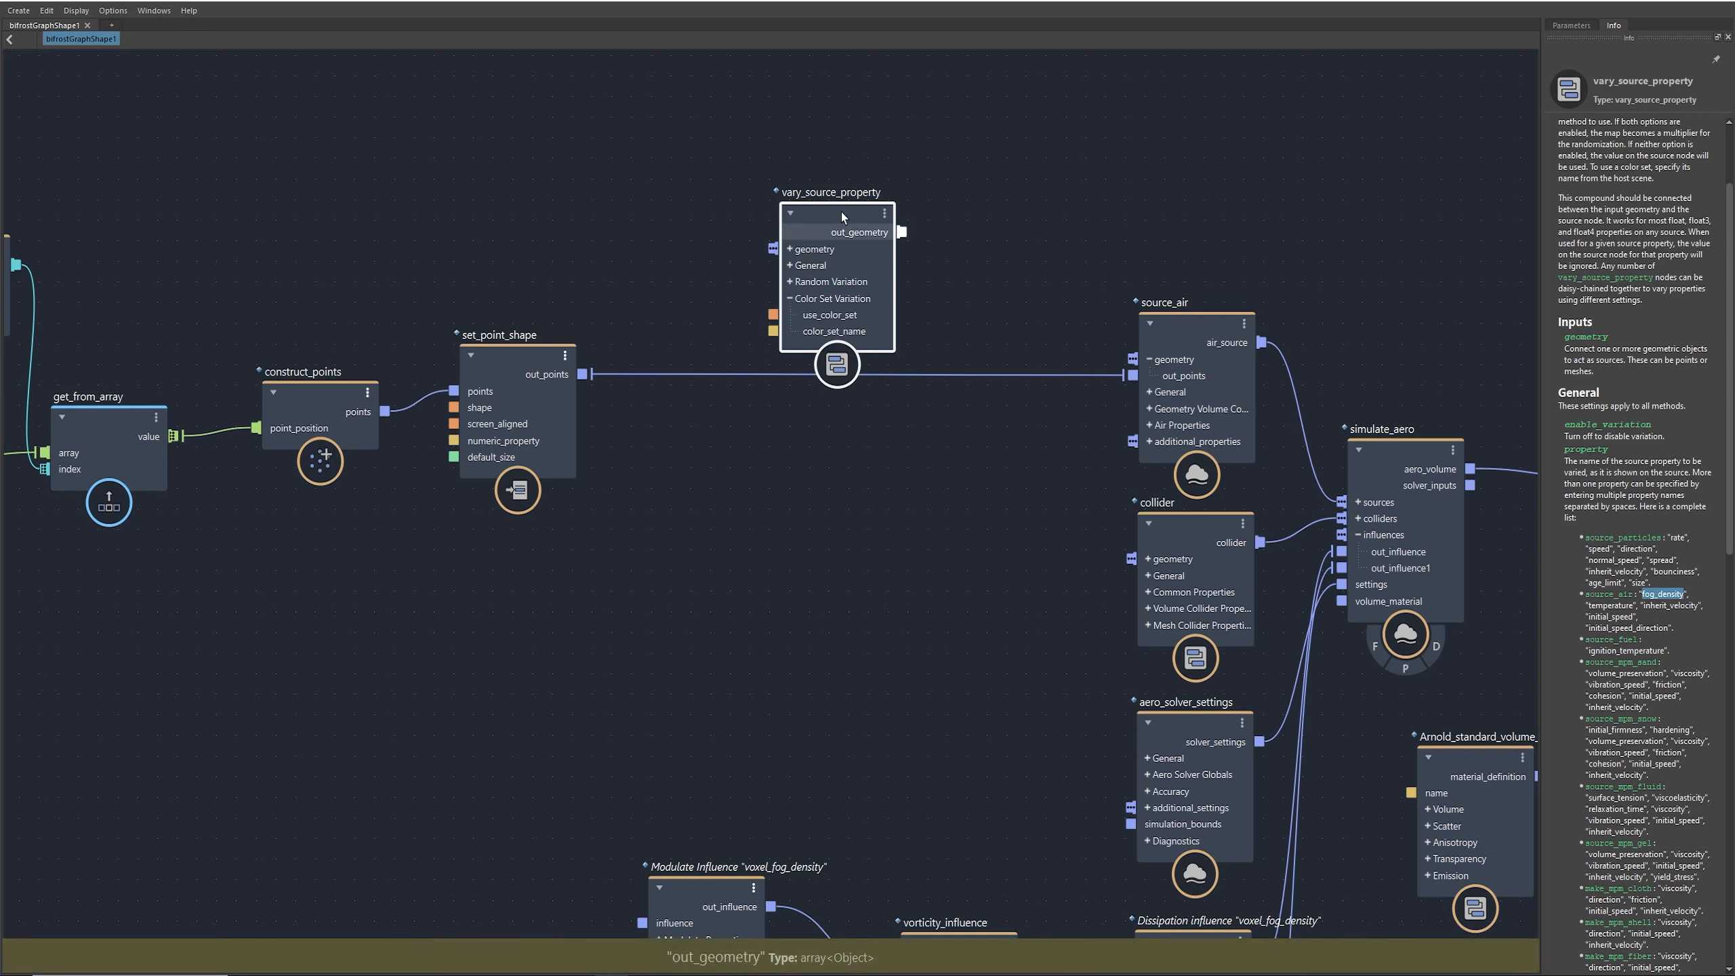
pyautogui.moveTo(848, 212)
pyautogui.mouseDown()
pyautogui.moveTo(740, 221)
pyautogui.moveTo(758, 199)
pyautogui.moveTo(822, 198)
pyautogui.mouseUp()
pyautogui.doubleClick(752, 200)
pyautogui.hotkey('ctrl', 'v')
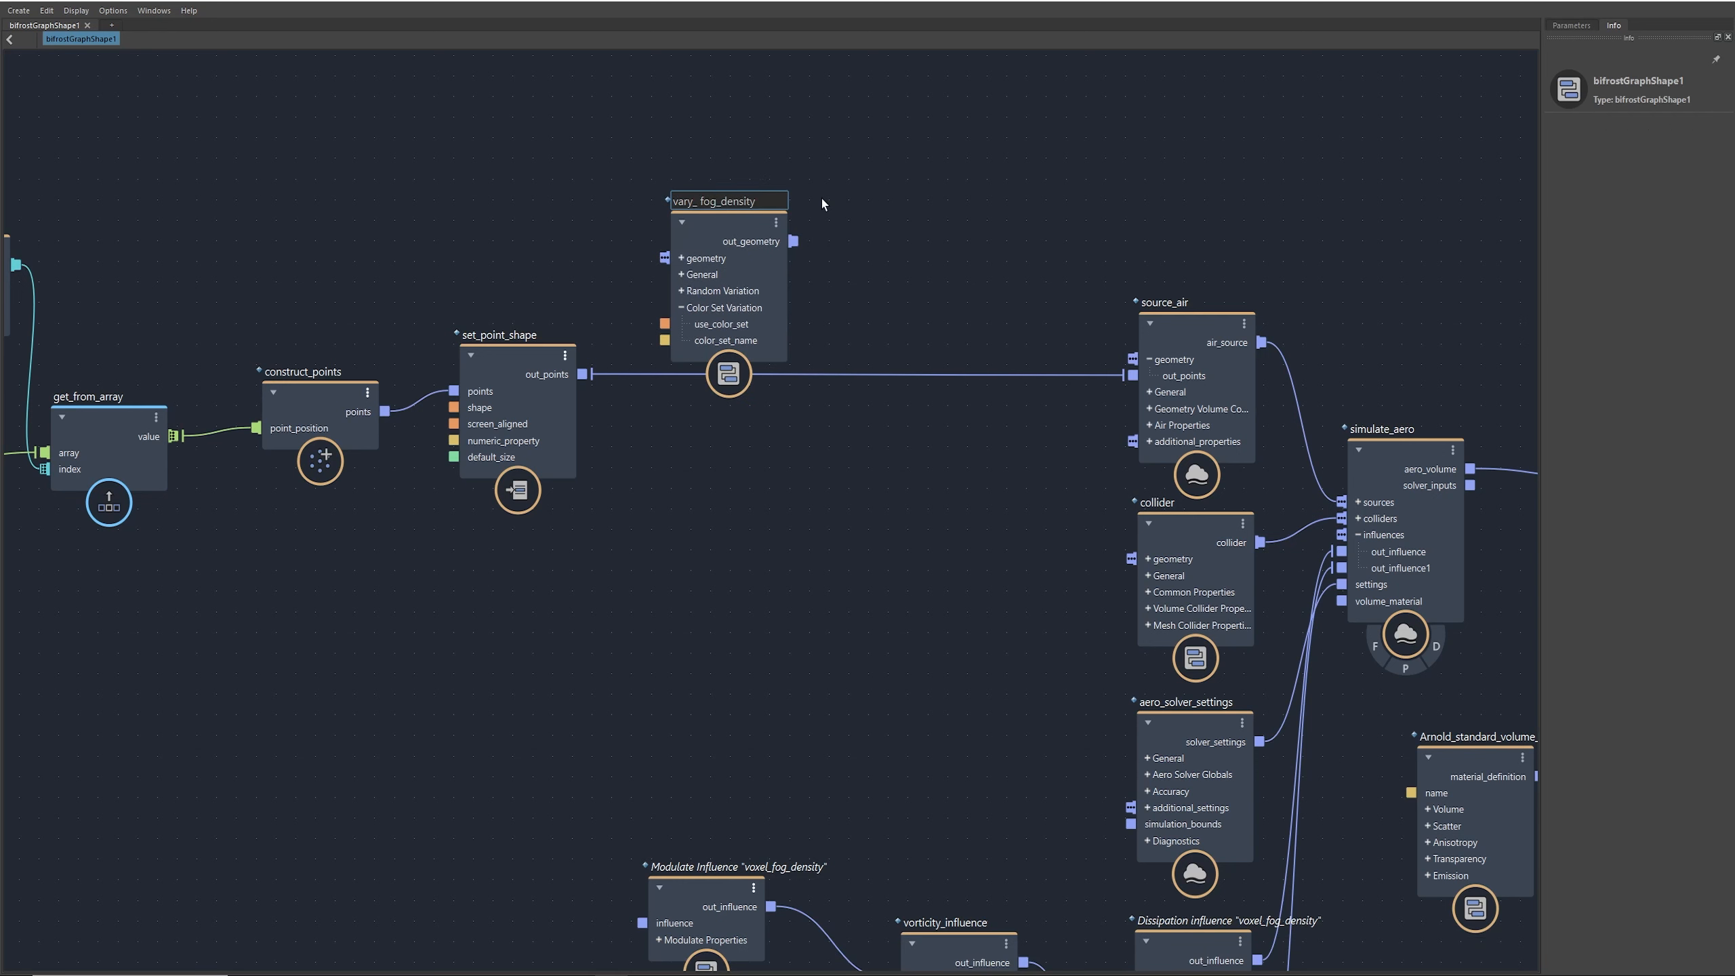
pyautogui.hotkey('ctrl', 'Left')
pyautogui.press('BackSpace')
pyautogui.press('Return')
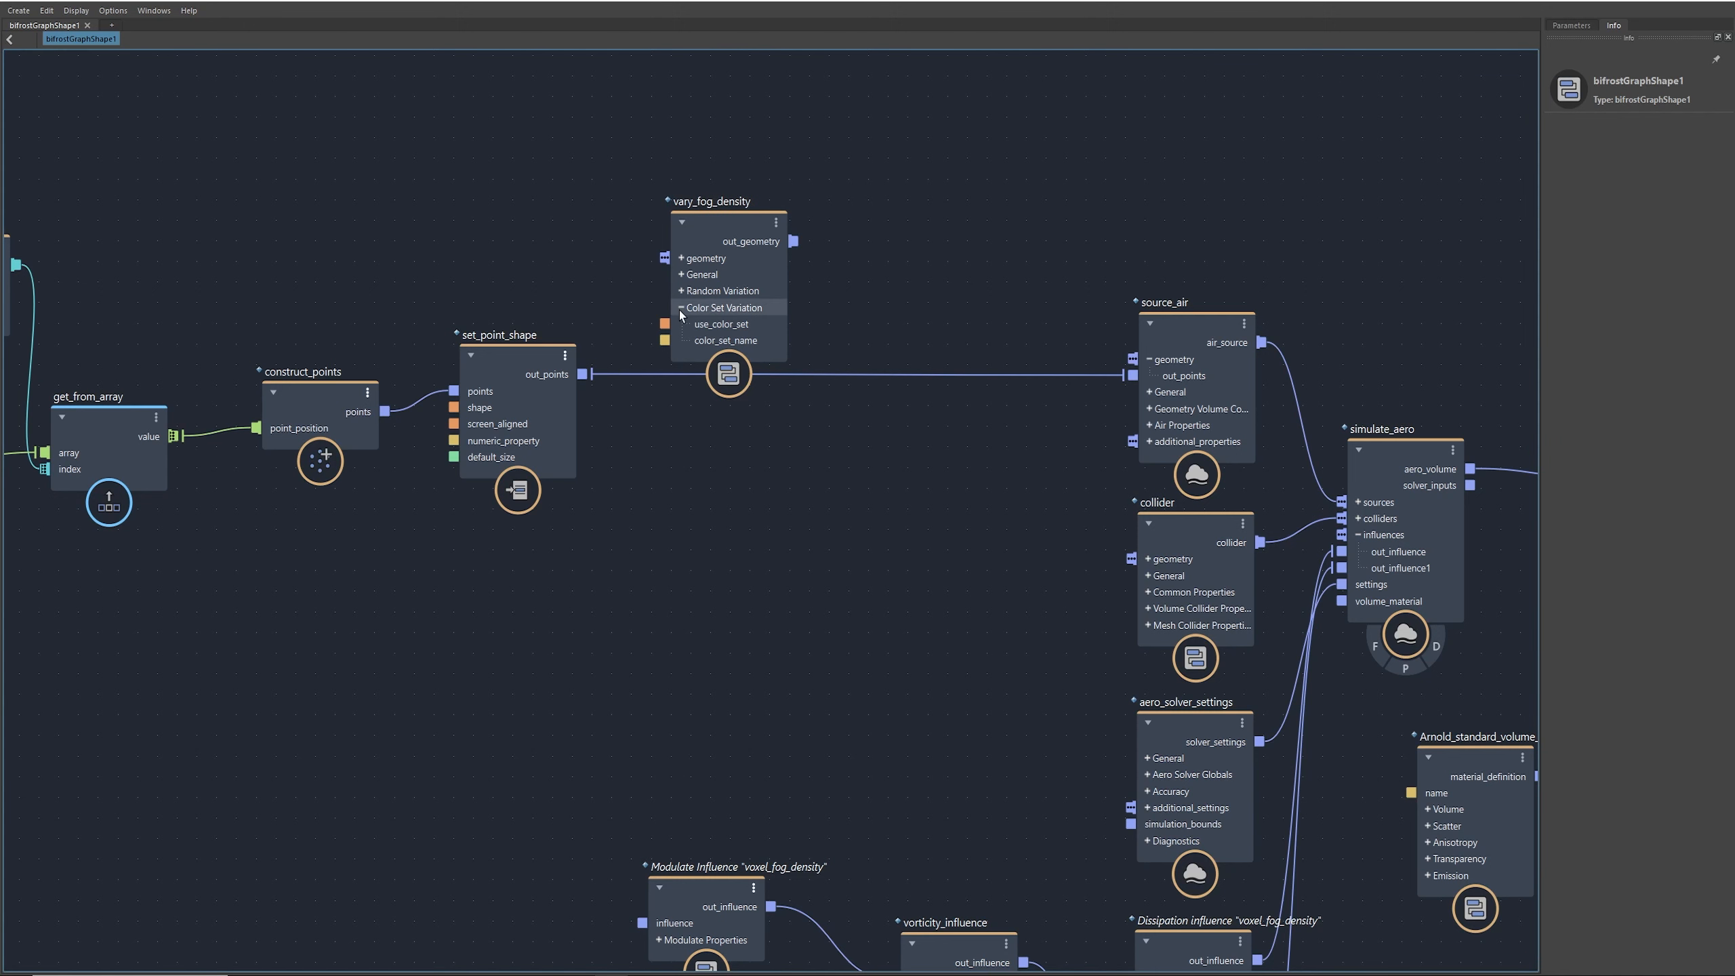
pyautogui.click(681, 308)
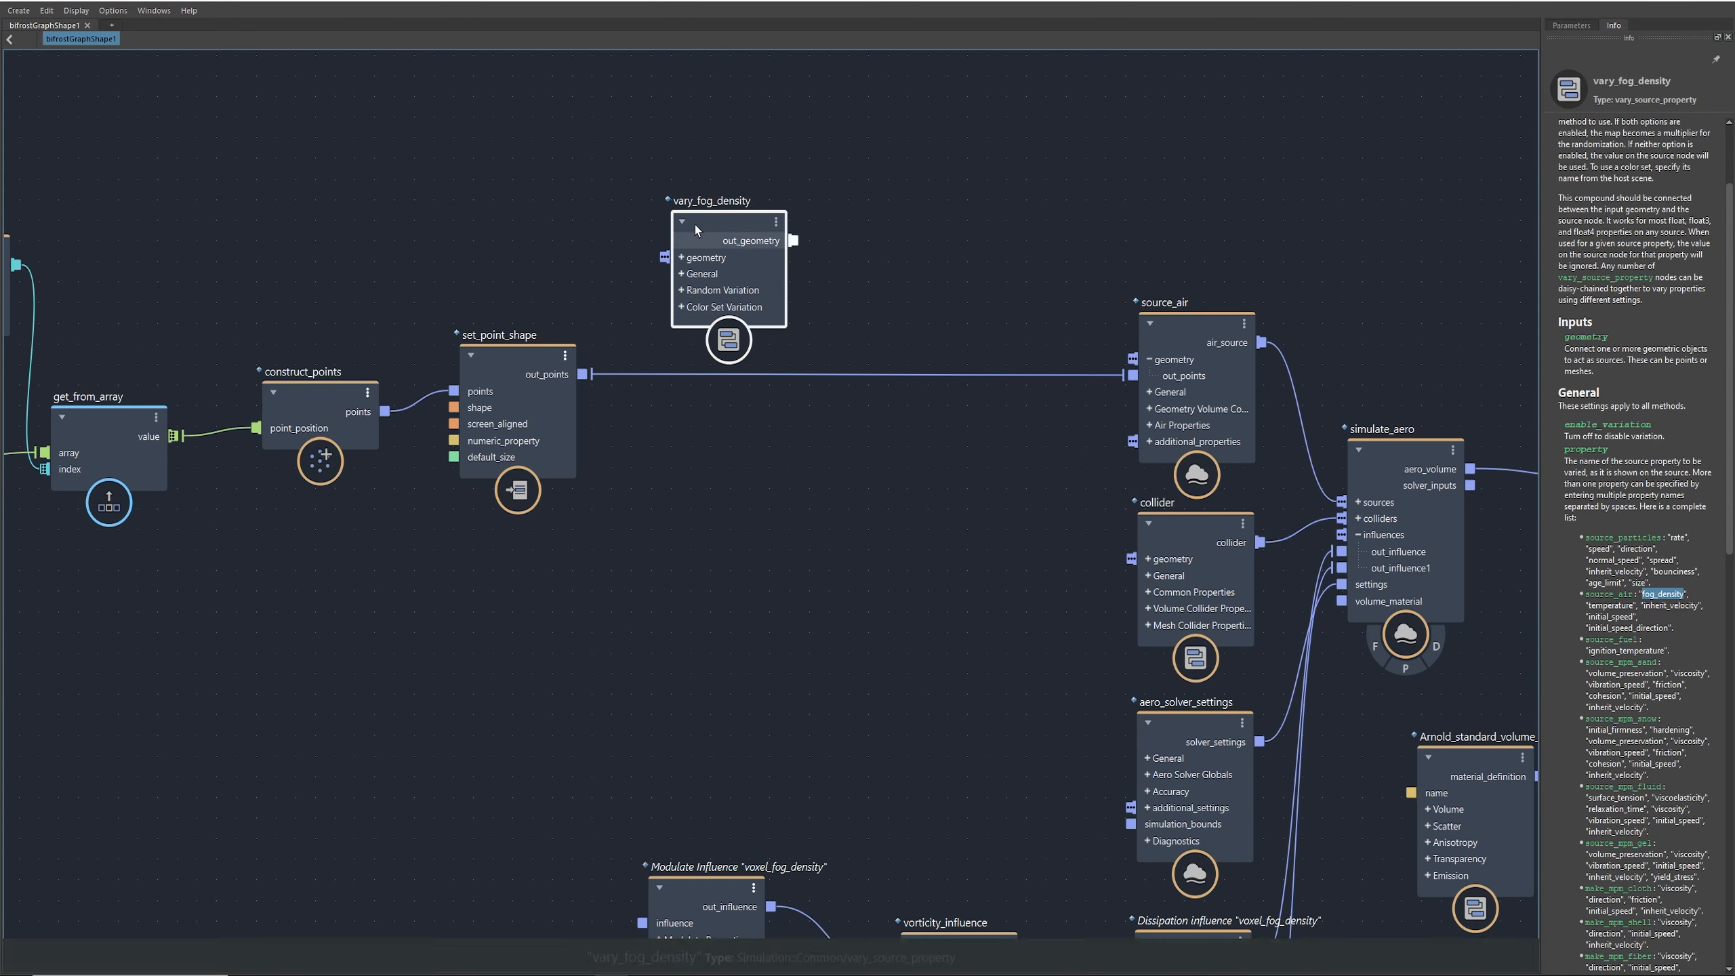
# Step: Set the Property of vary_fog_density to fog_density, its Min to 1.5 and its Max to 3
pyautogui.click(1574, 25)
pyautogui.click(1653, 170)
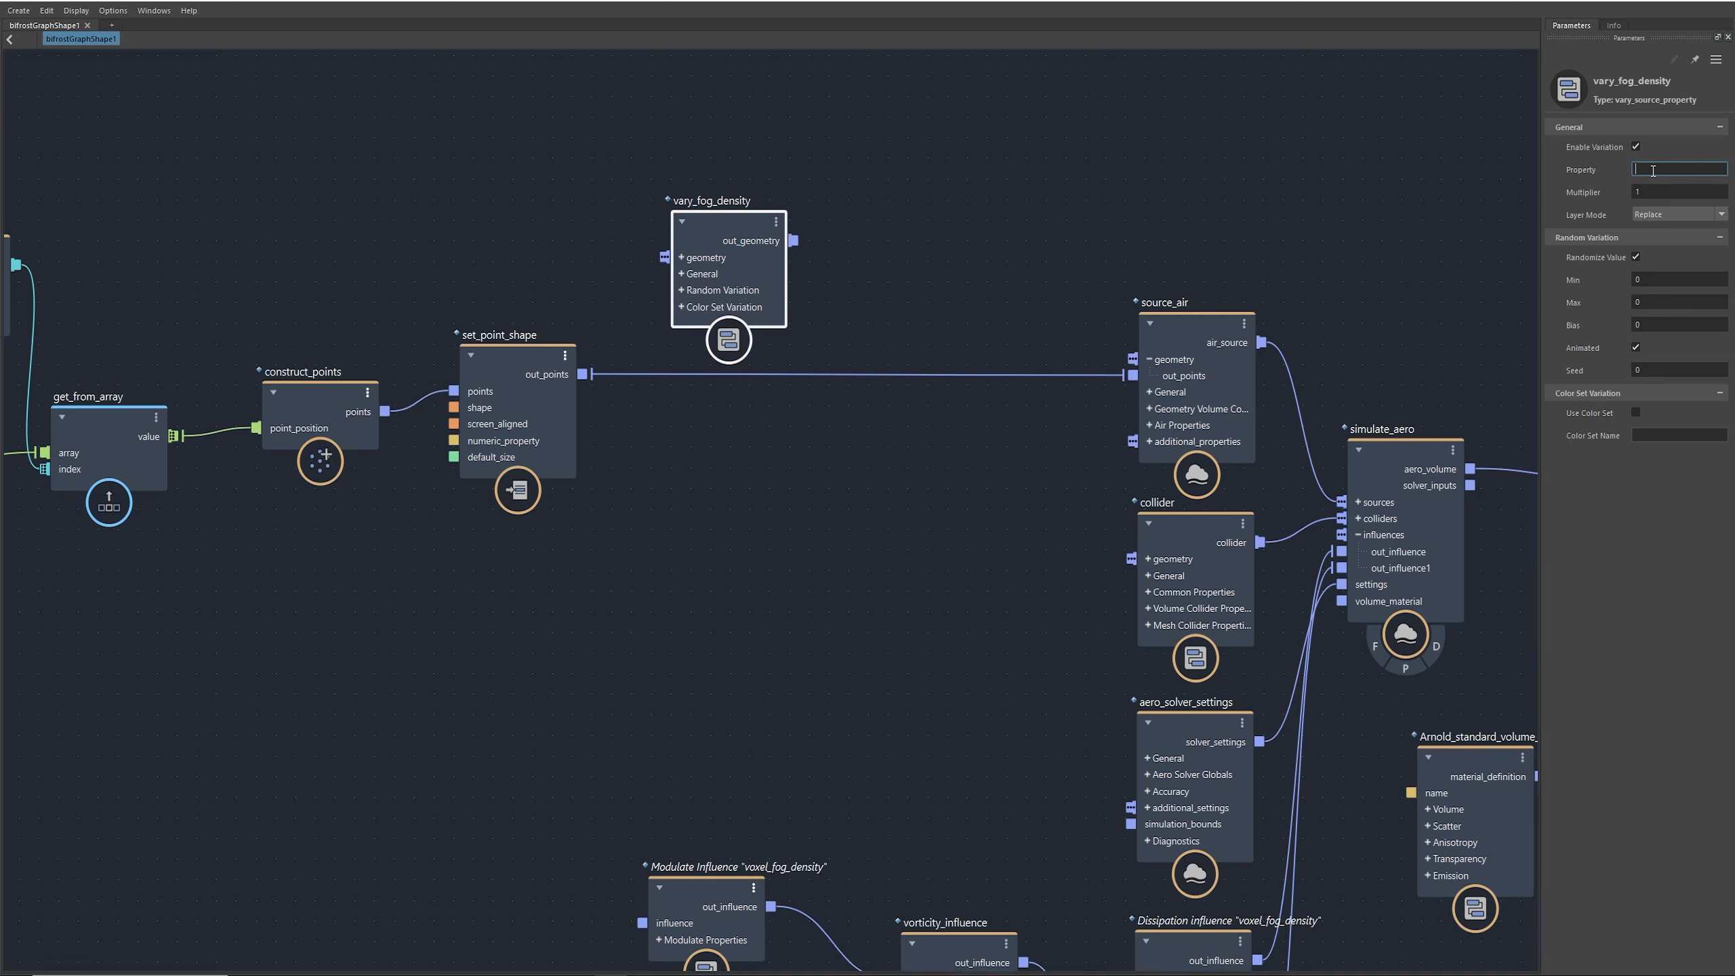
pyautogui.hotkey('ctrl', 'v')
pyautogui.click(1650, 282)
pyautogui.click(1176, 335)
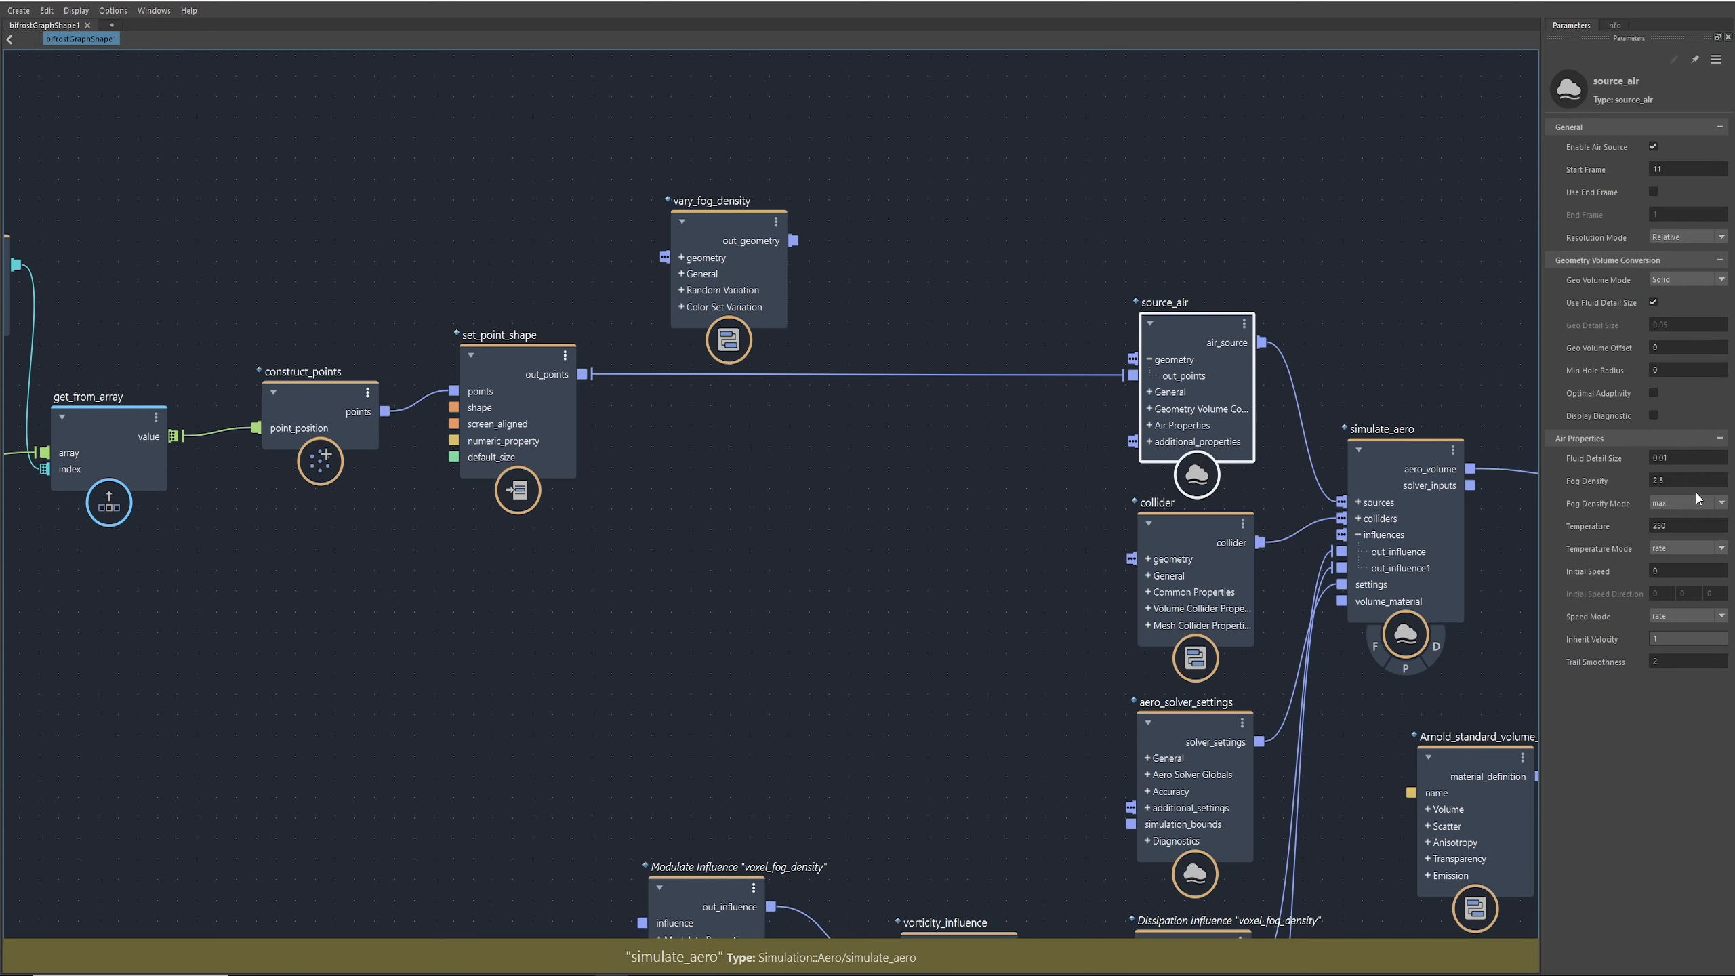
pyautogui.click(735, 217)
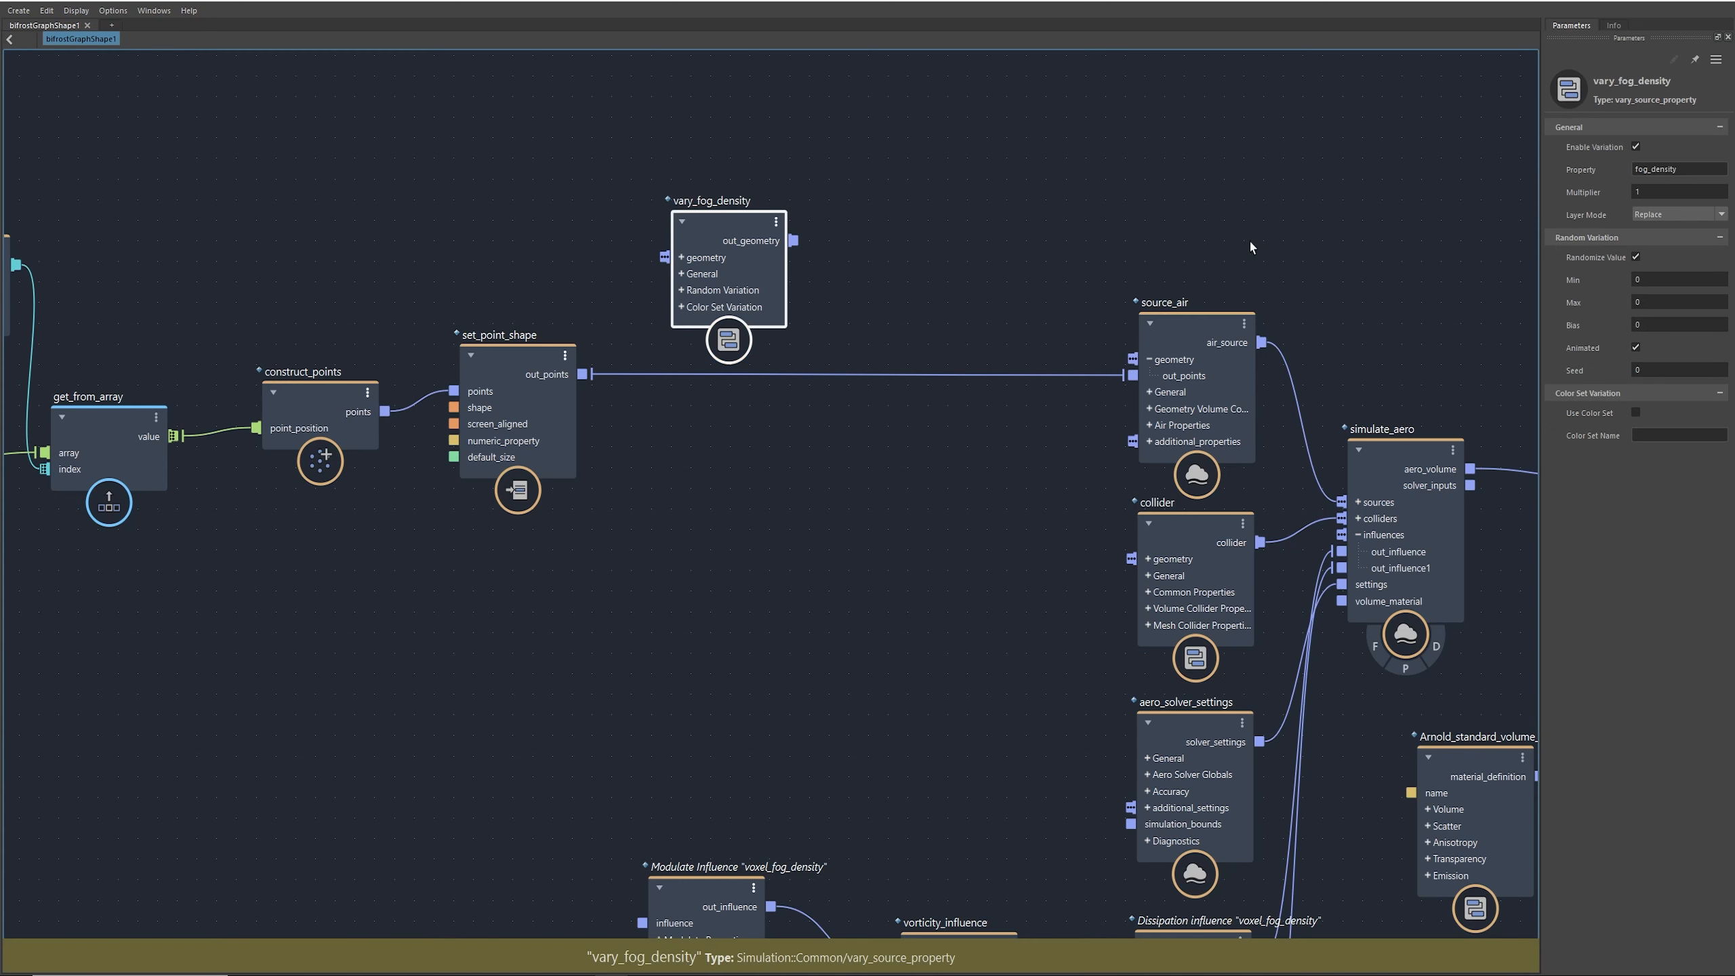
pyautogui.click(1642, 281)
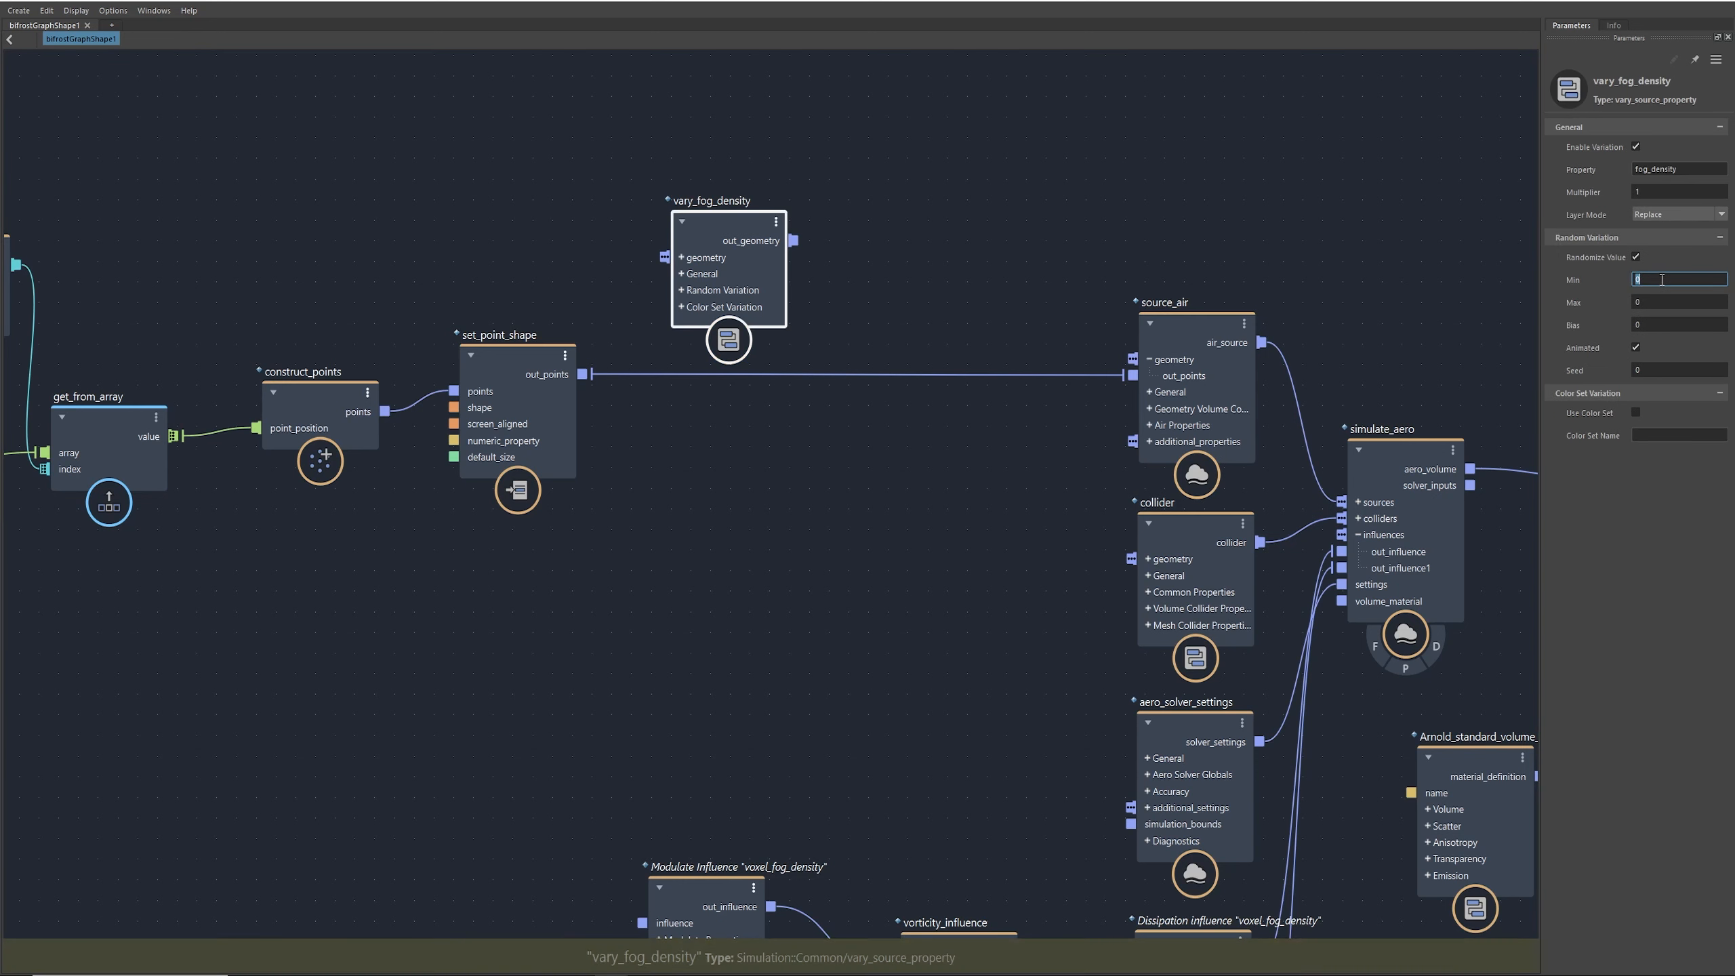
pyautogui.write('1.5')
pyautogui.press('Return')
pyautogui.click(1667, 302)
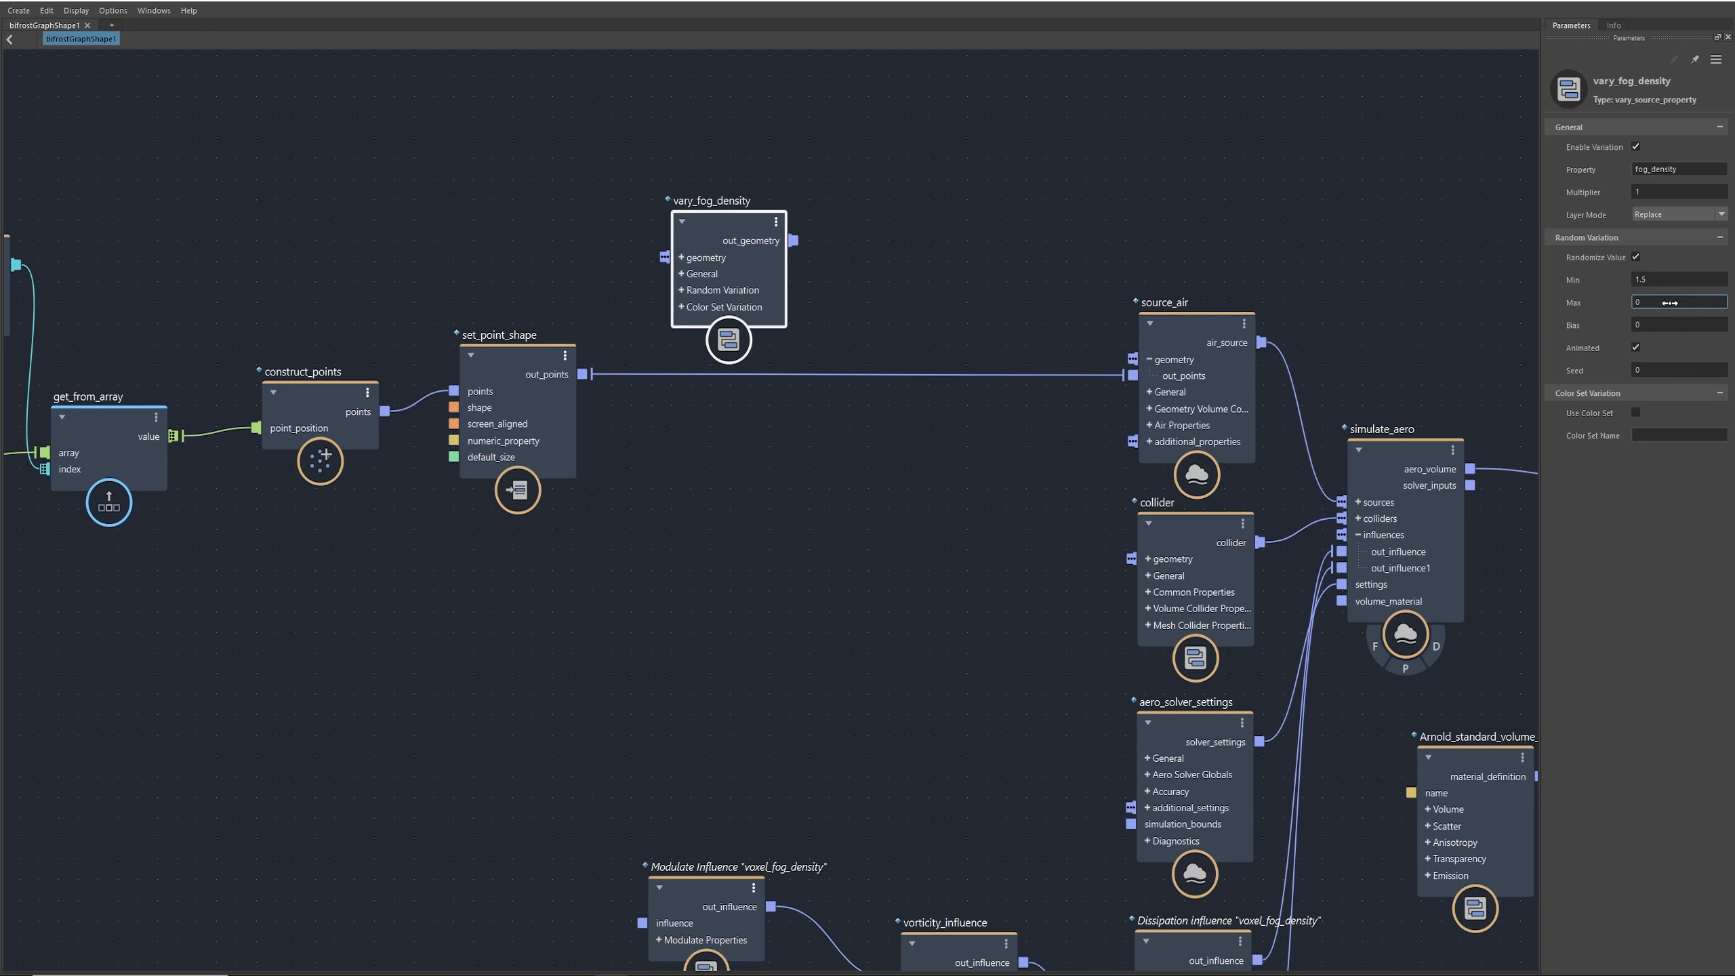
pyautogui.click(1669, 302)
# Step: Insert vary_fog_density into the connection between set_point_shape and source_air through its geometry port
pyautogui.moveTo(722, 218); pyautogui.dragTo(716, 326)
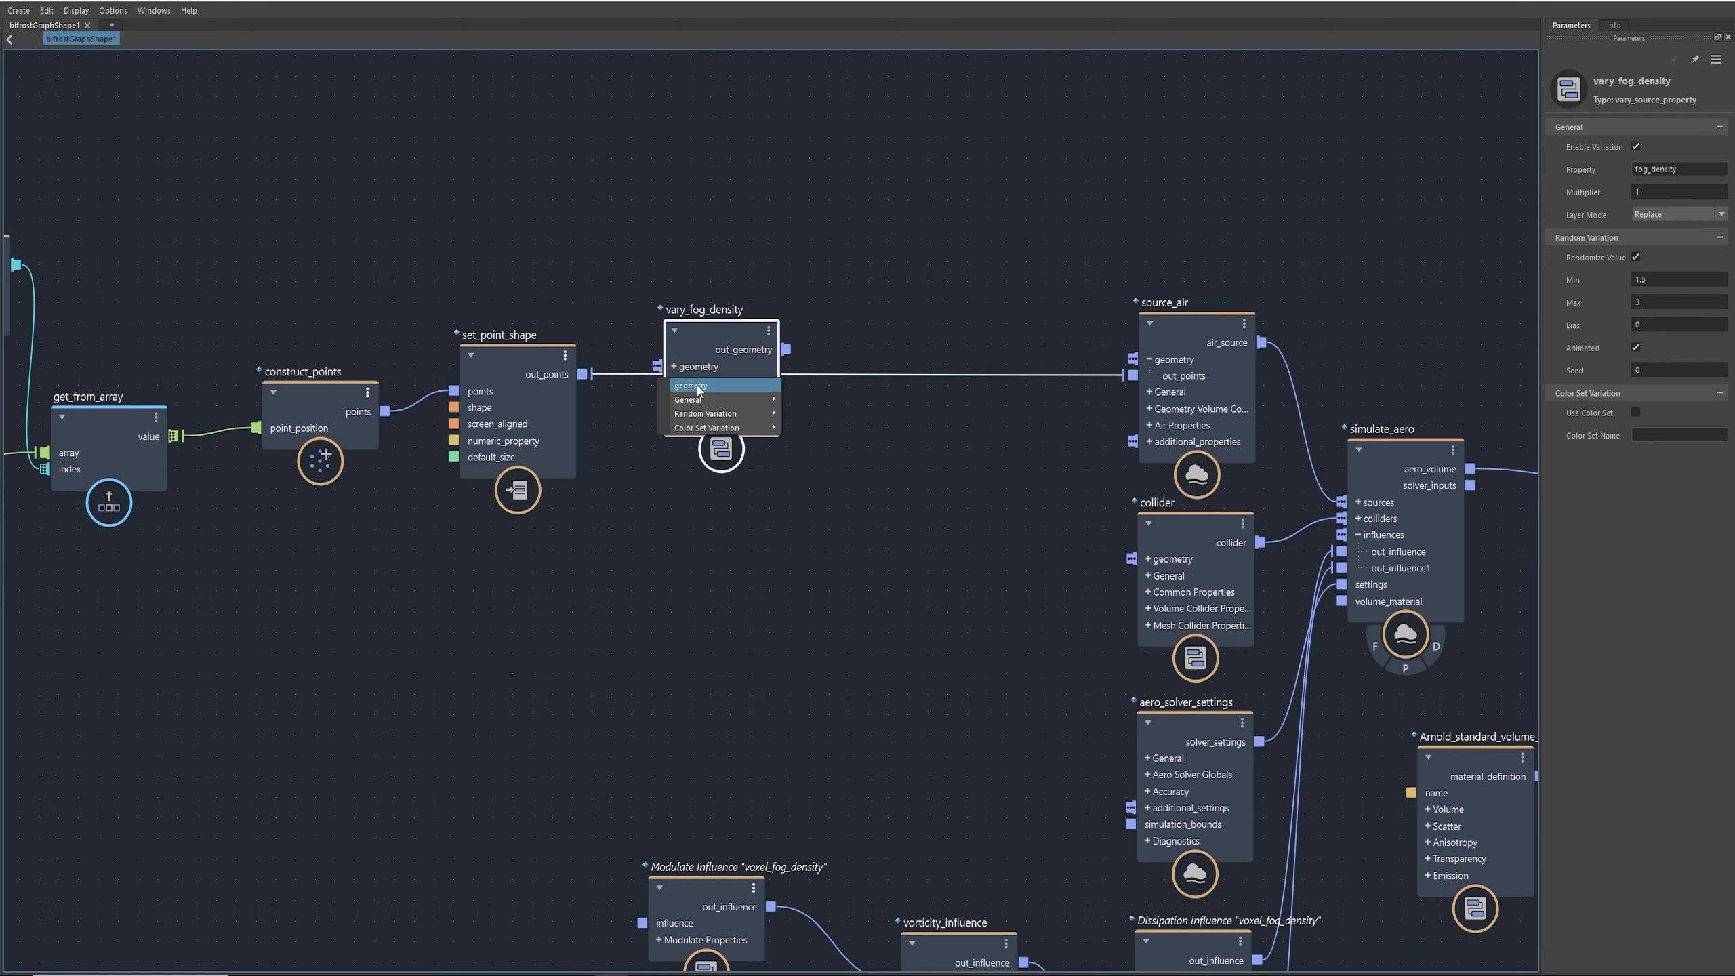
pyautogui.click(701, 386)
pyautogui.moveTo(727, 334); pyautogui.dragTo(697, 350)
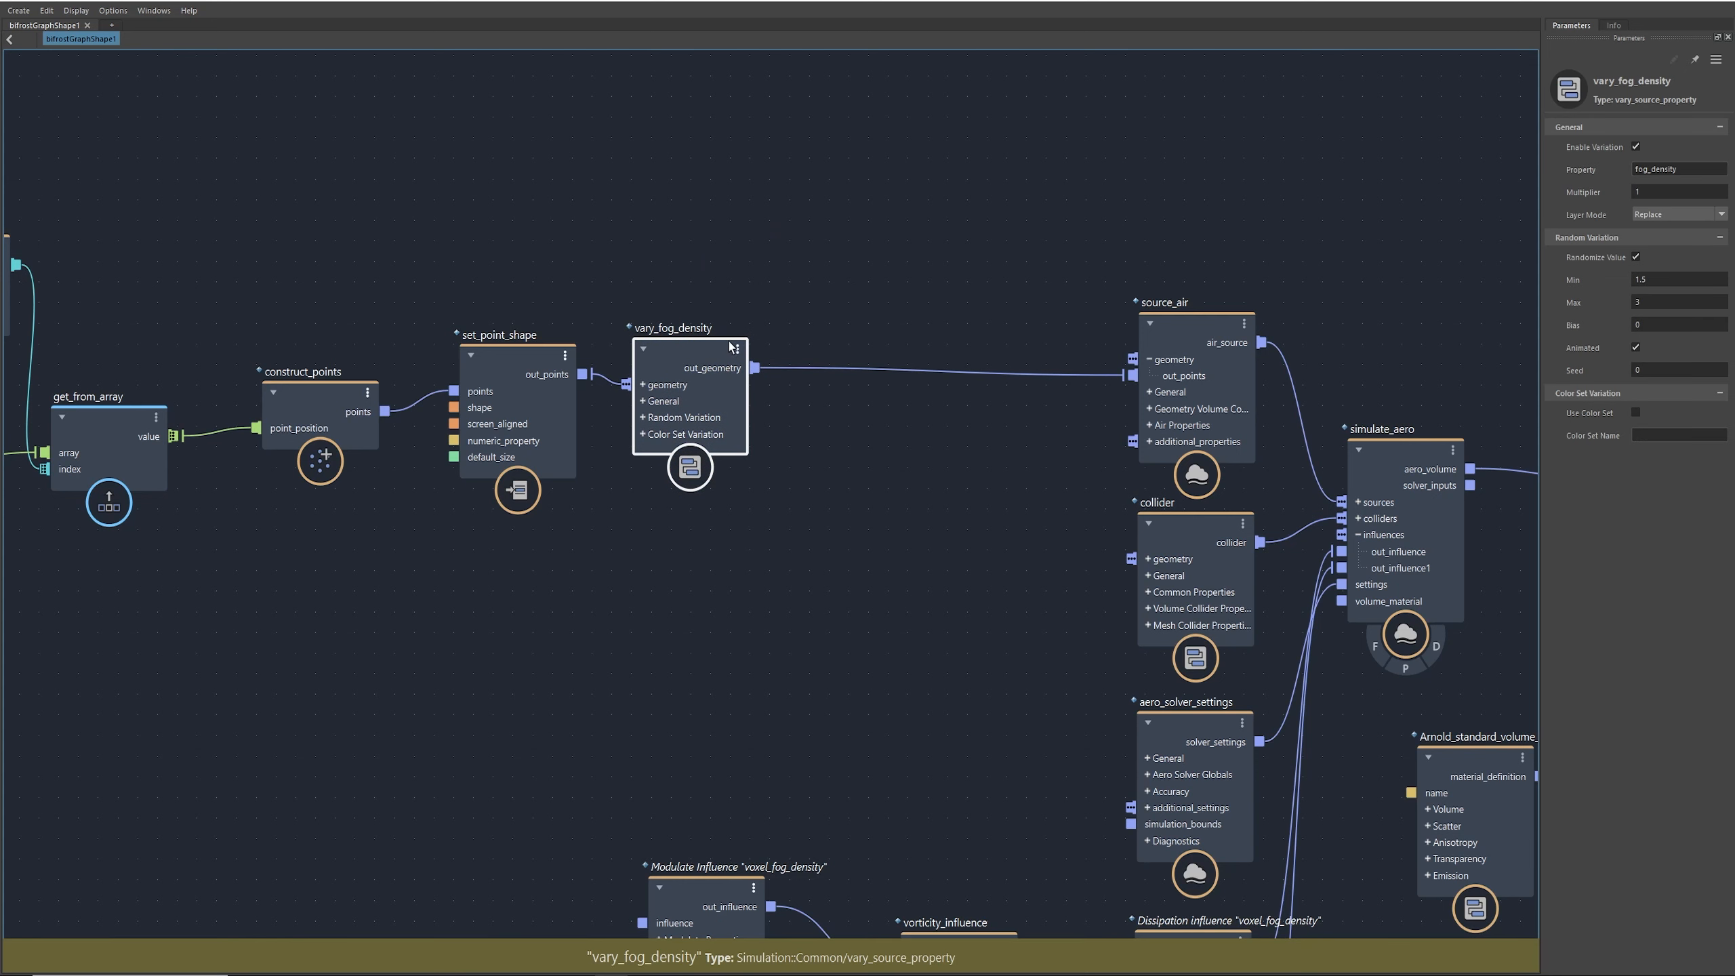
# Step: Duplicate vary_fog_density, place the copy before source_air and rename it vary_inherit_velocity
pyautogui.hotkey('ctrl', 'd')
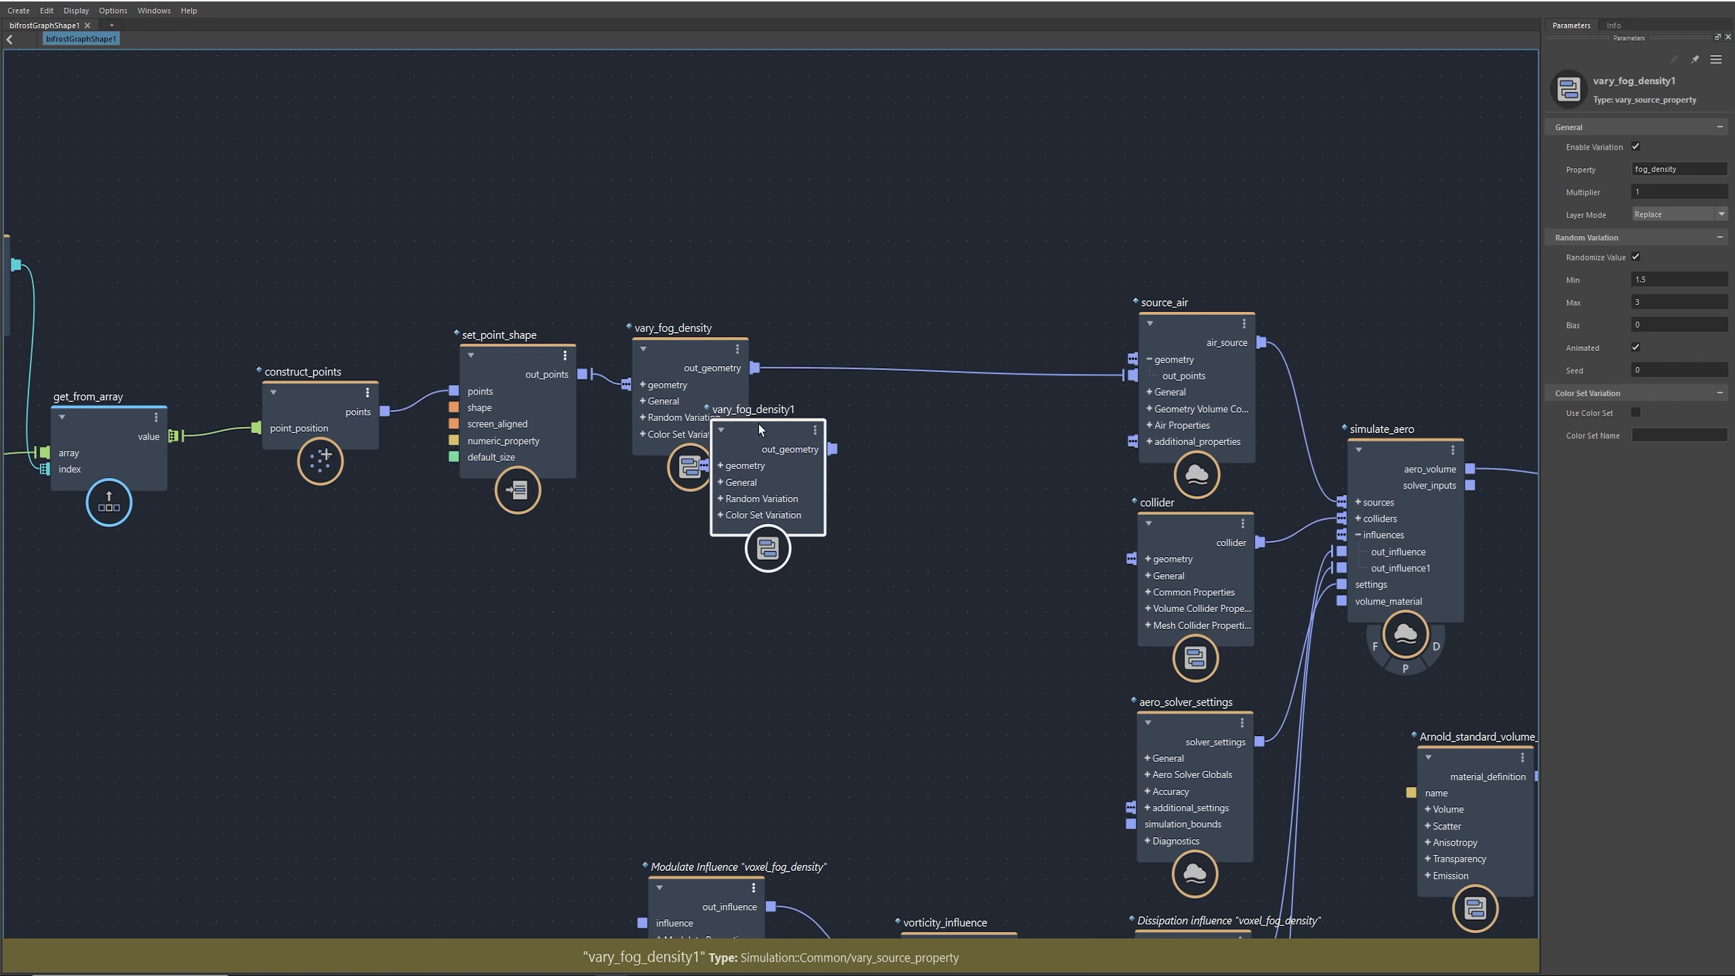
pyautogui.moveTo(759, 423); pyautogui.dragTo(867, 423)
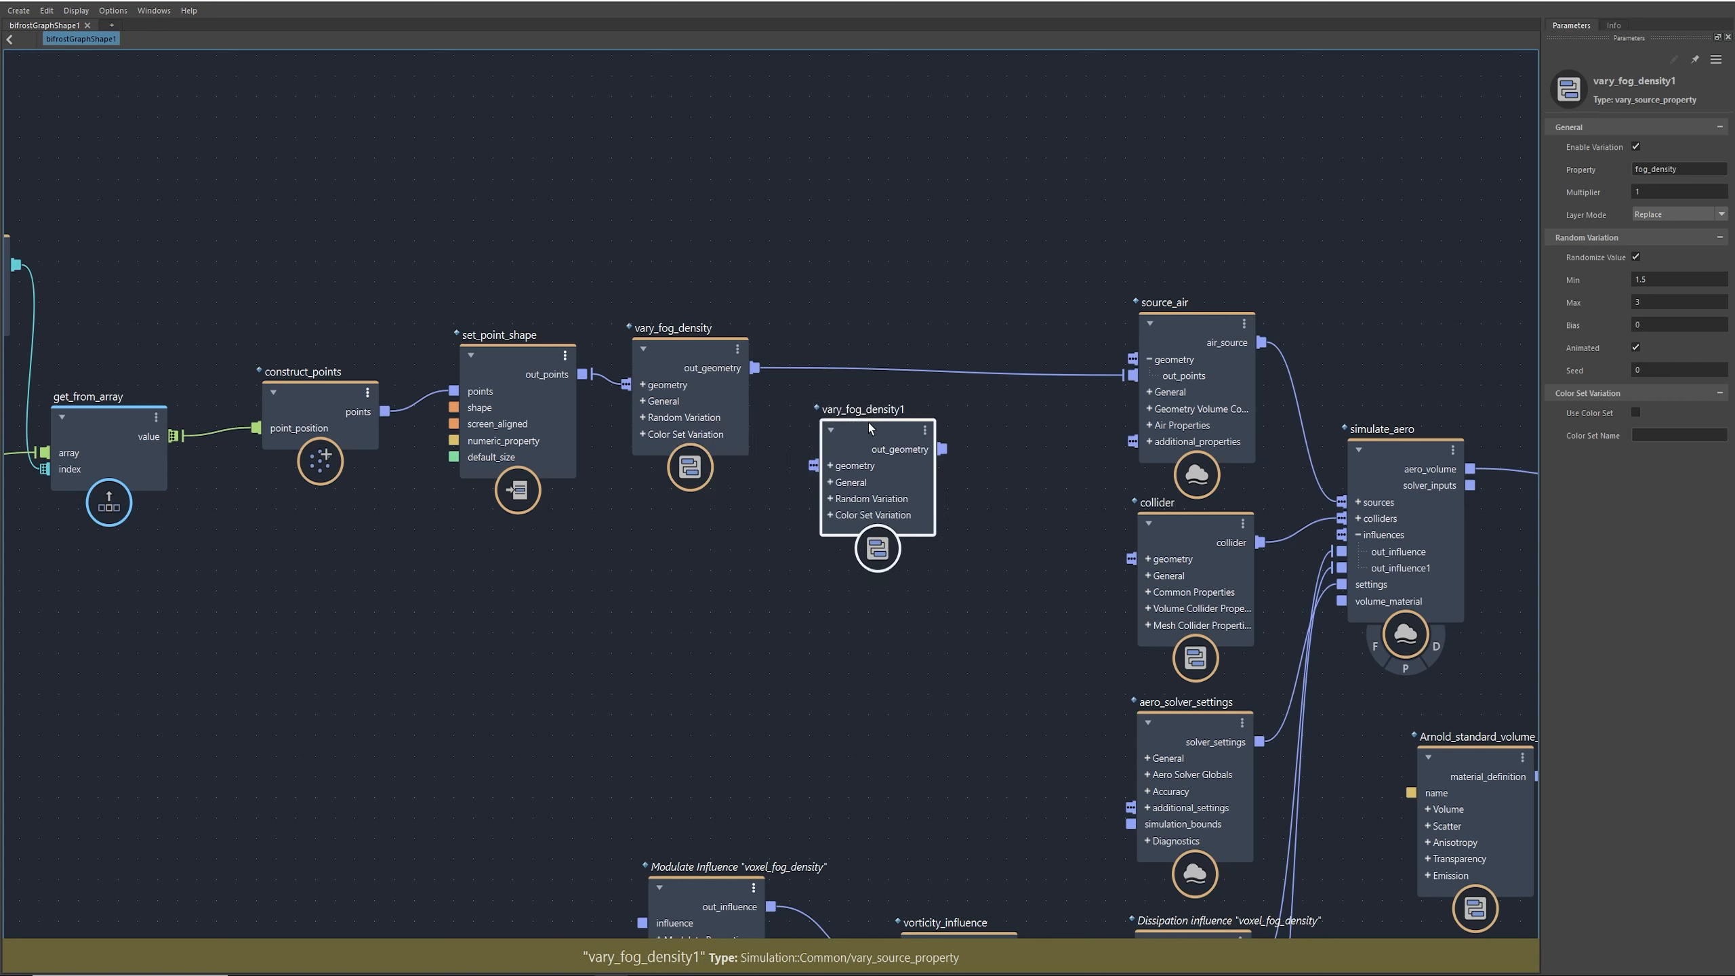
pyautogui.click(1613, 25)
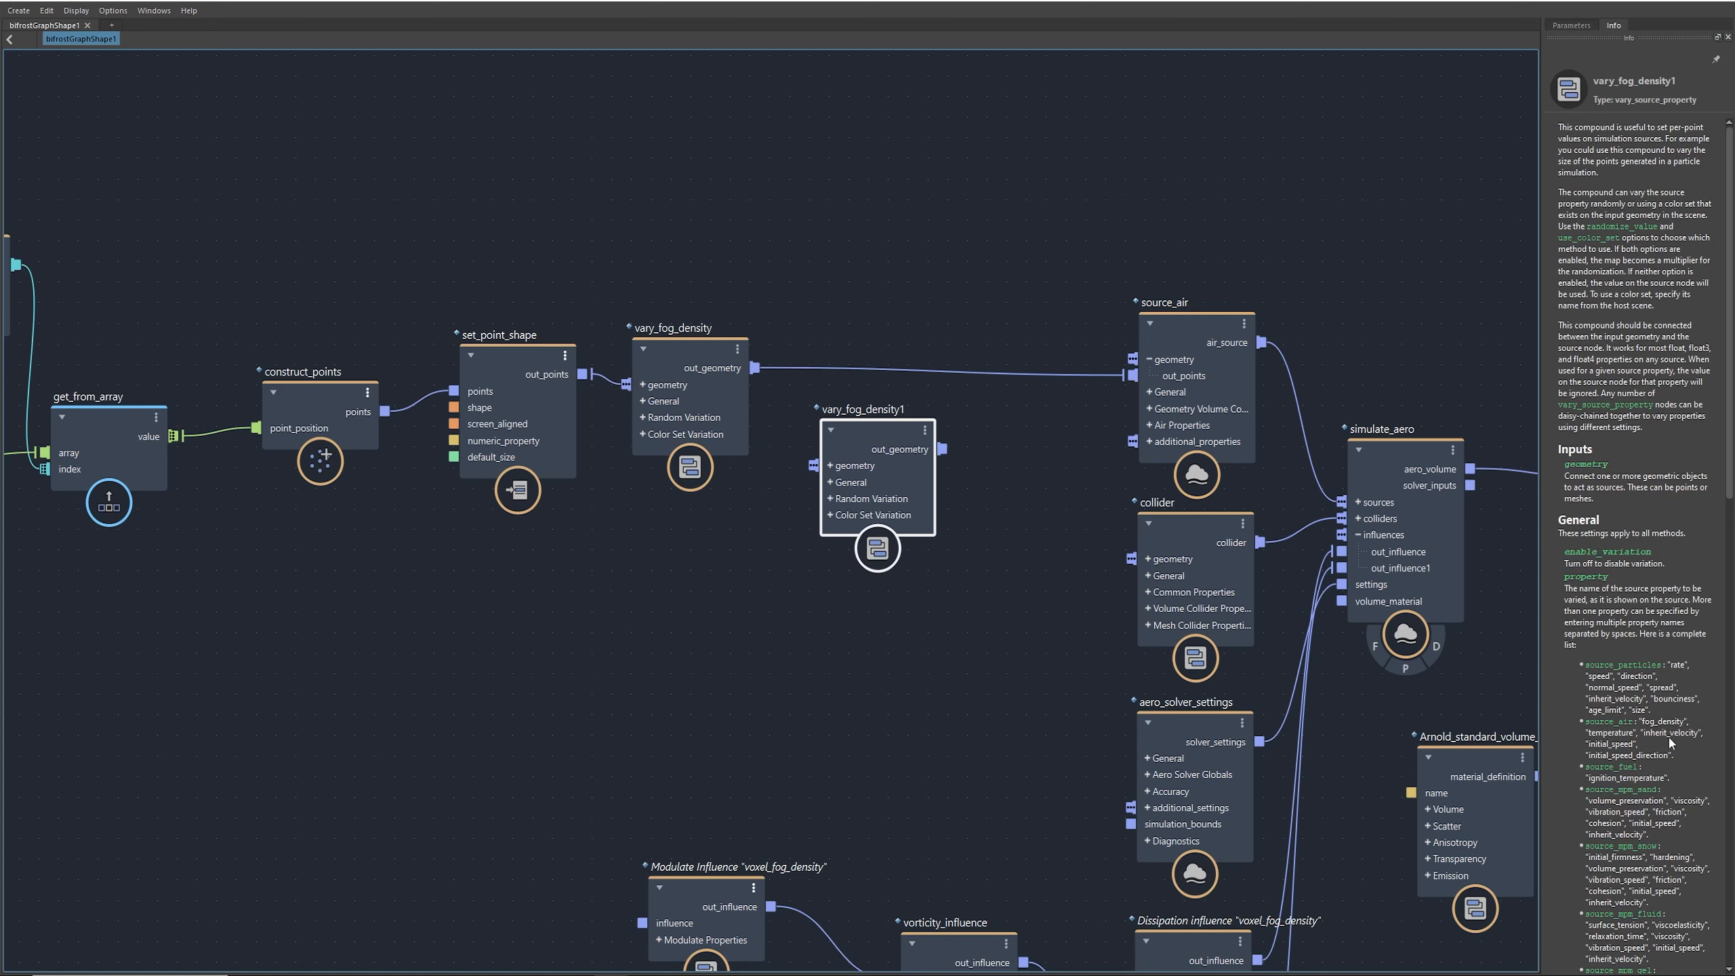
pyautogui.doubleClick(1648, 735)
pyautogui.hotkey('ctrl', 'c')
pyautogui.doubleClick(847, 408)
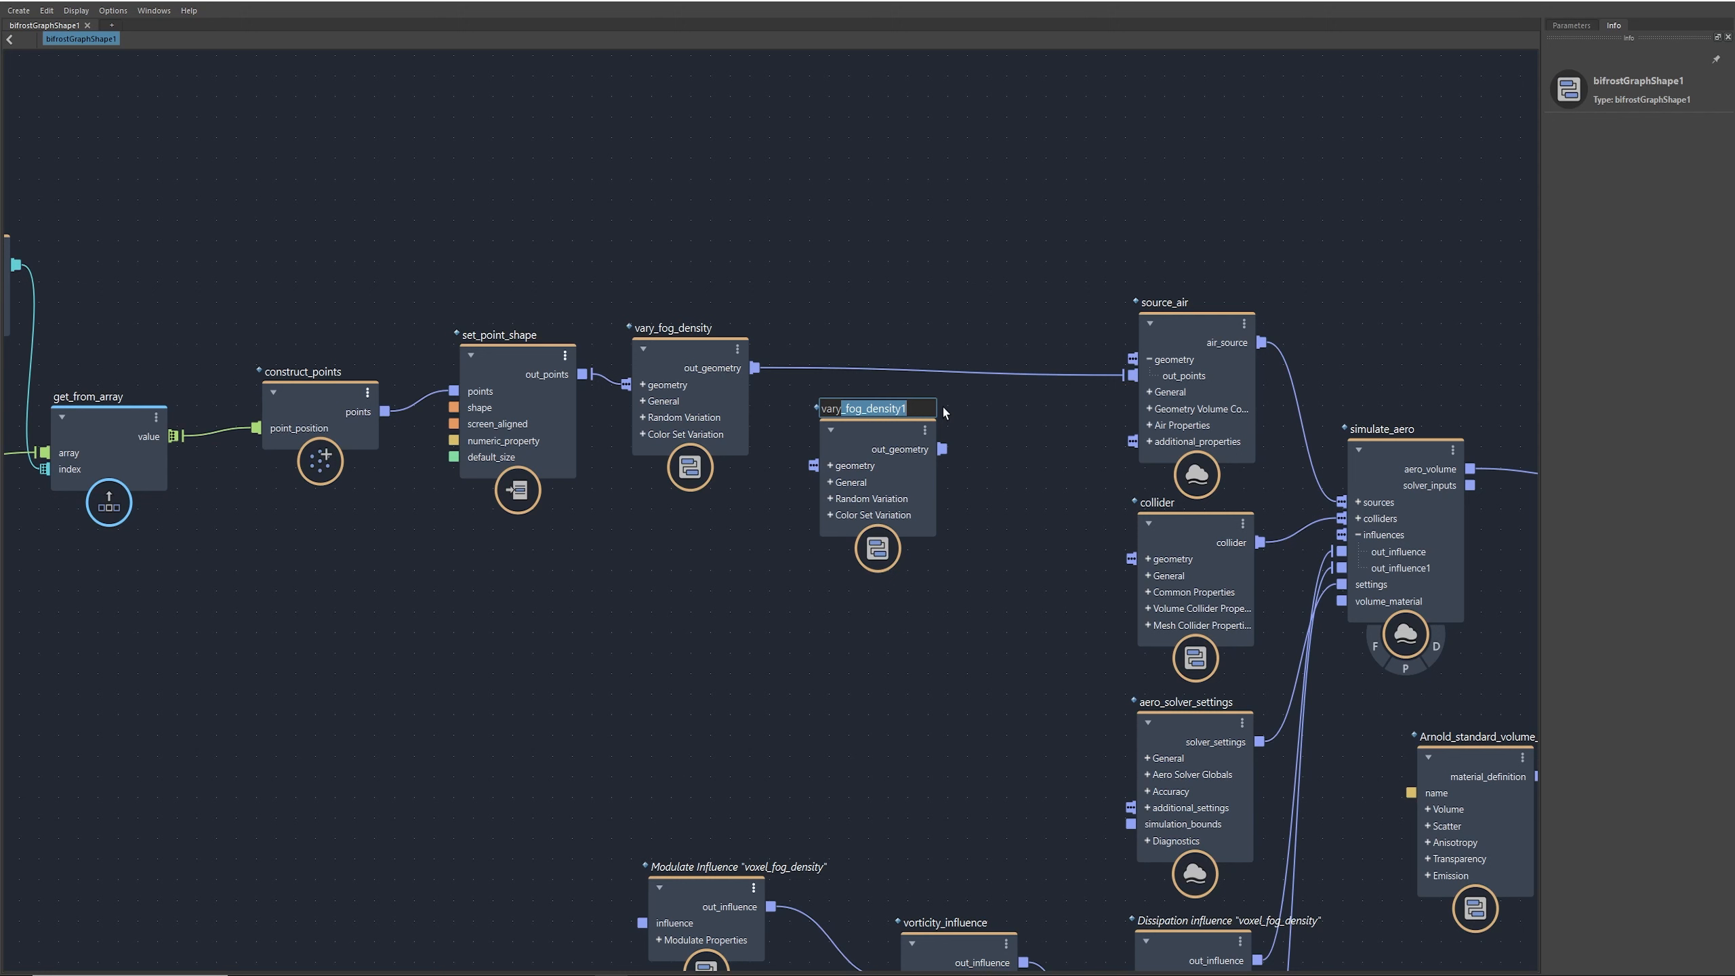
pyautogui.write('inherit_velocity')
pyautogui.press('Return')
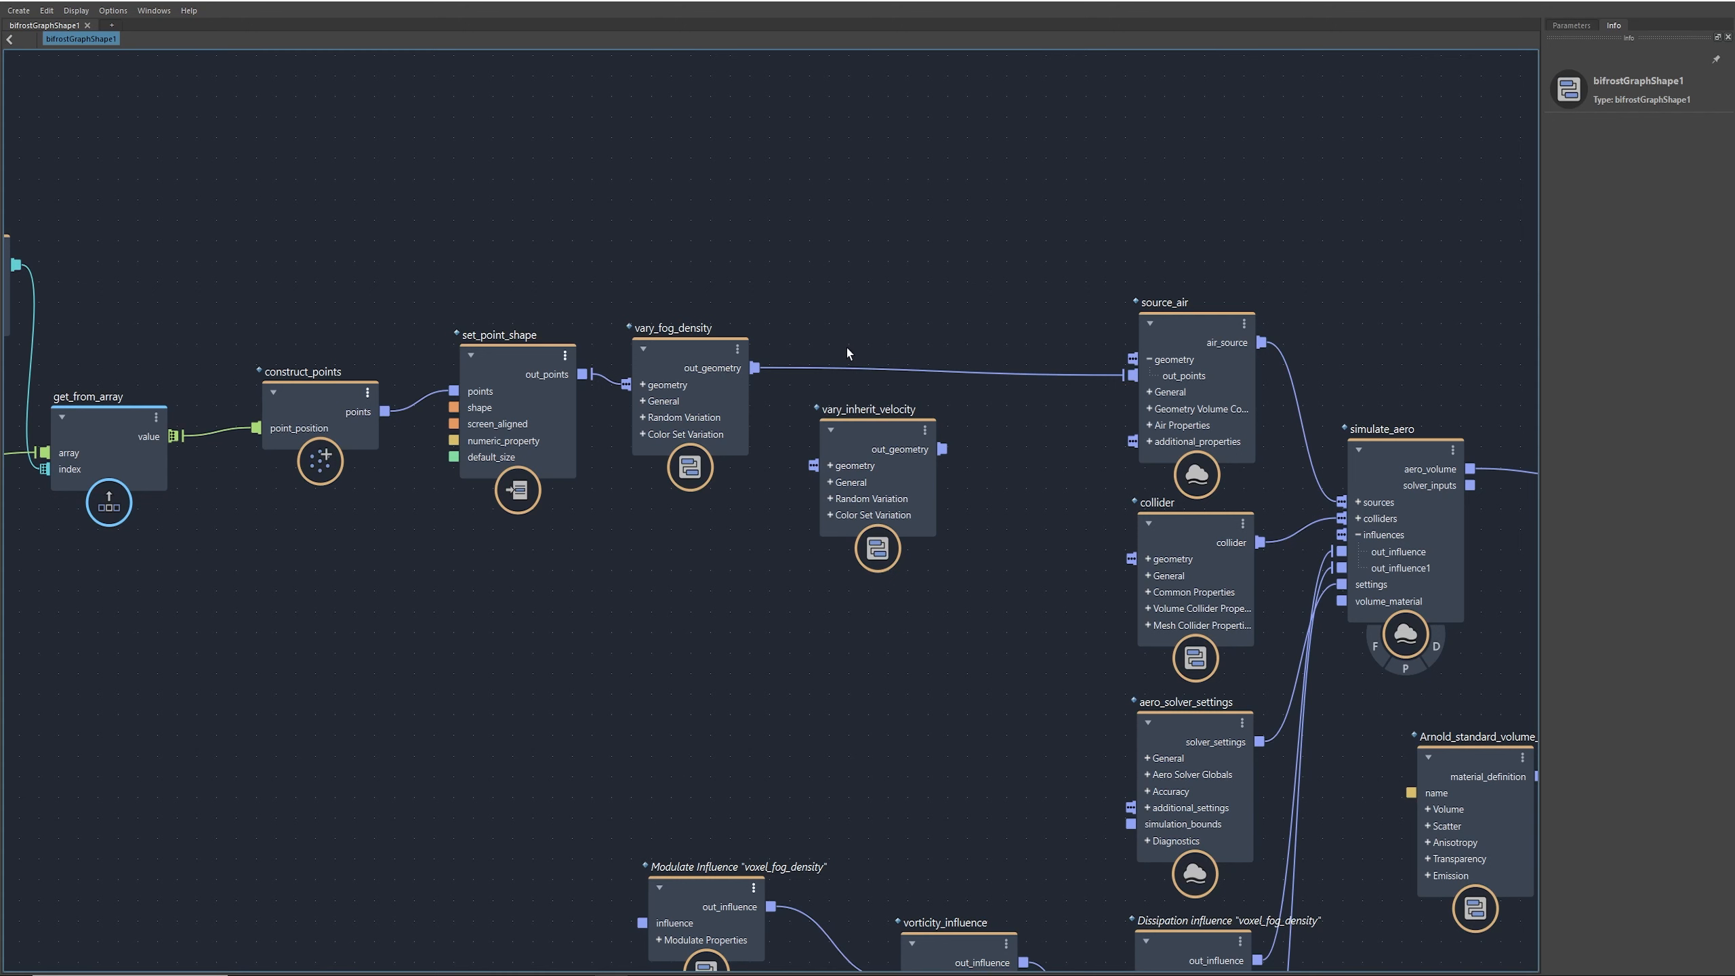
# Step: Set the Property of vary_inherit_velocity to inherit_velocity, its Min to 1 and its Max to 4
pyautogui.click(1572, 25)
pyautogui.hotkey('ctrl', 'v')
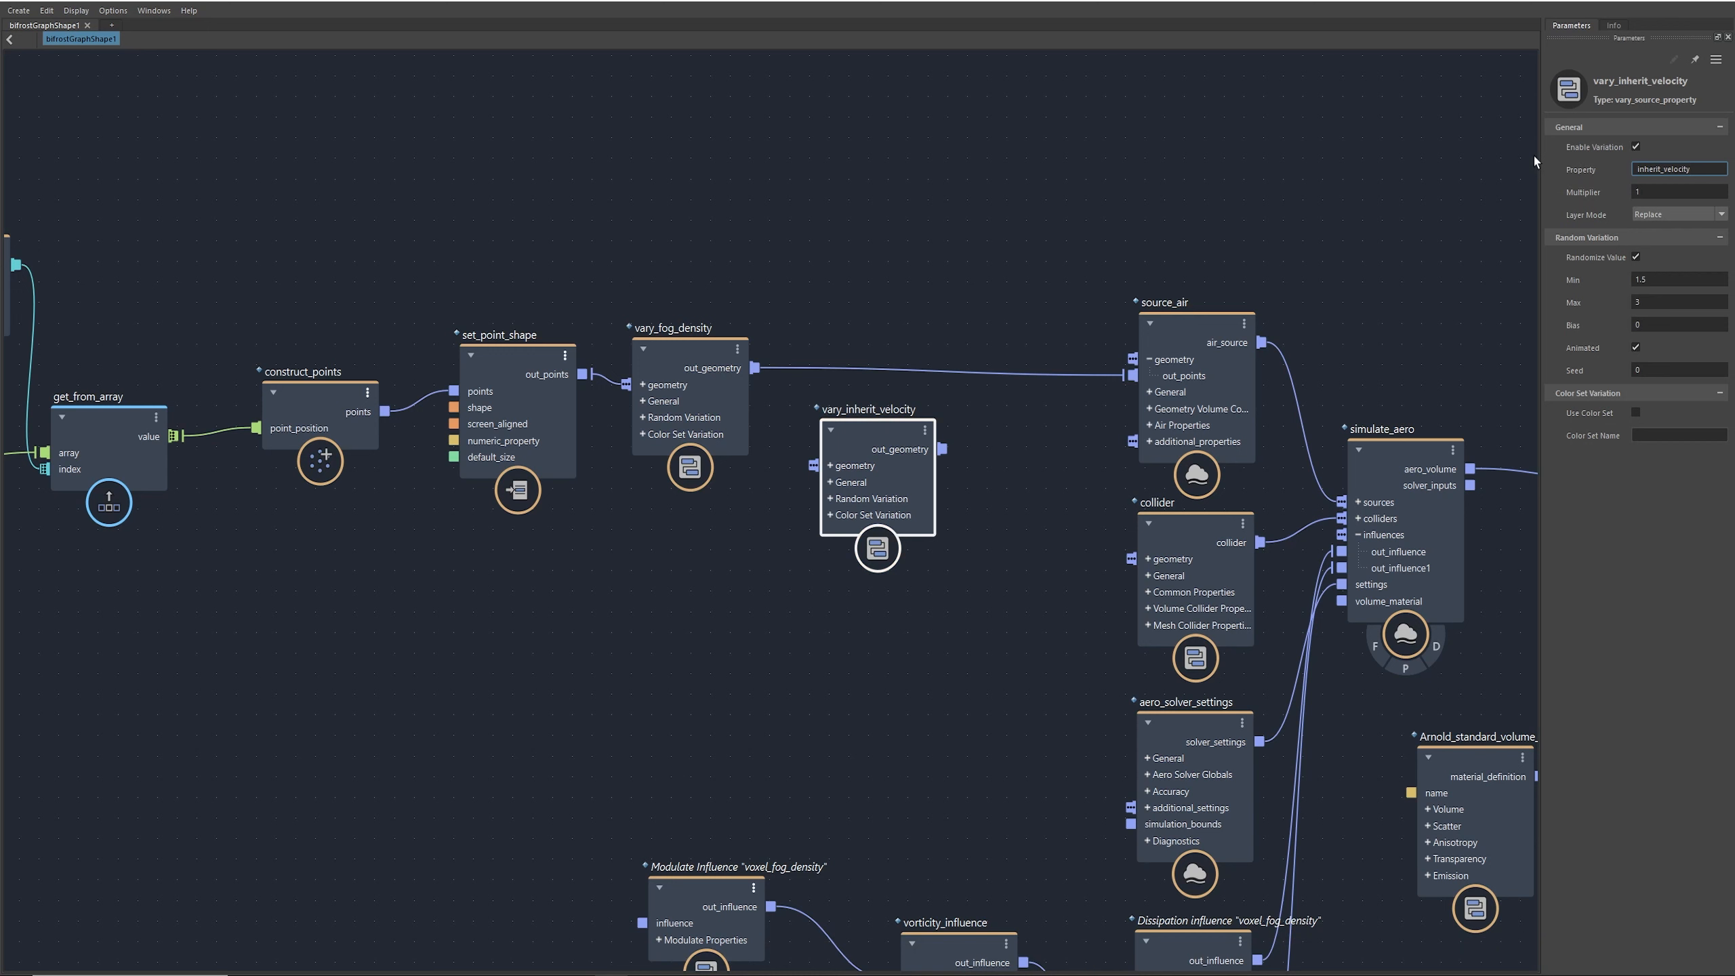
pyautogui.press('Home')
pyautogui.moveTo(859, 436); pyautogui.dragTo(854, 408)
pyautogui.click(1676, 277)
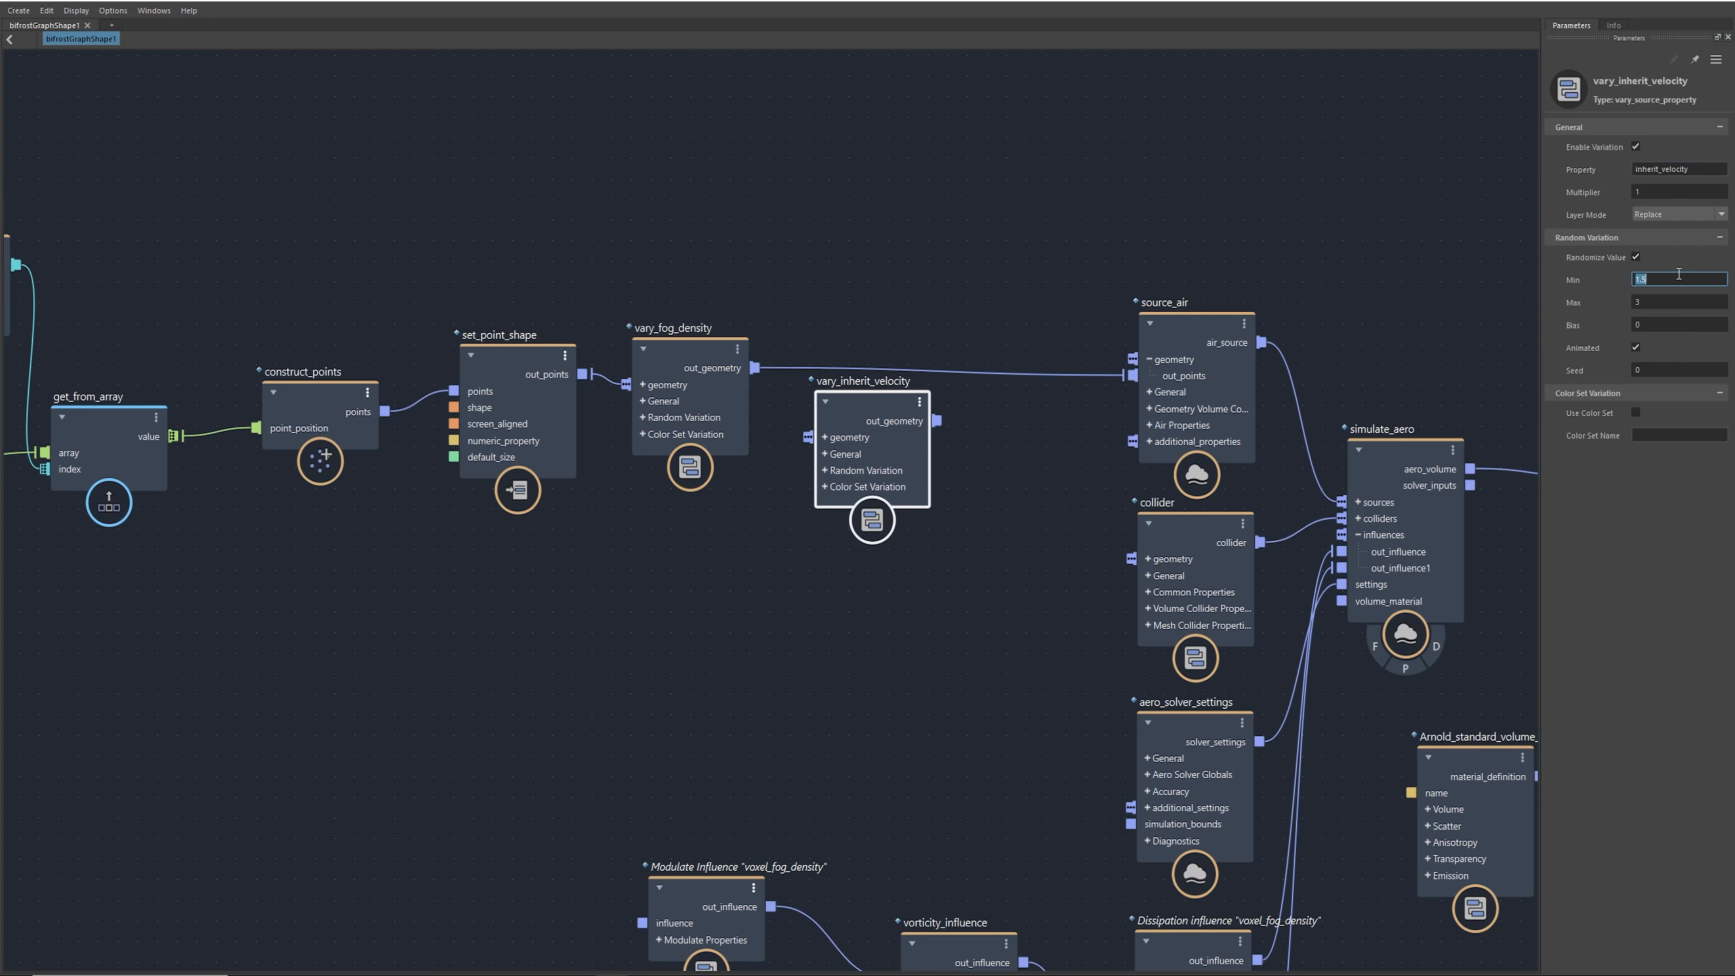
pyautogui.click(1673, 301)
# Step: Insert vary_inherit_velocity into the connection between vary_fog_density and source_air
pyautogui.moveTo(867, 396); pyautogui.dragTo(865, 351)
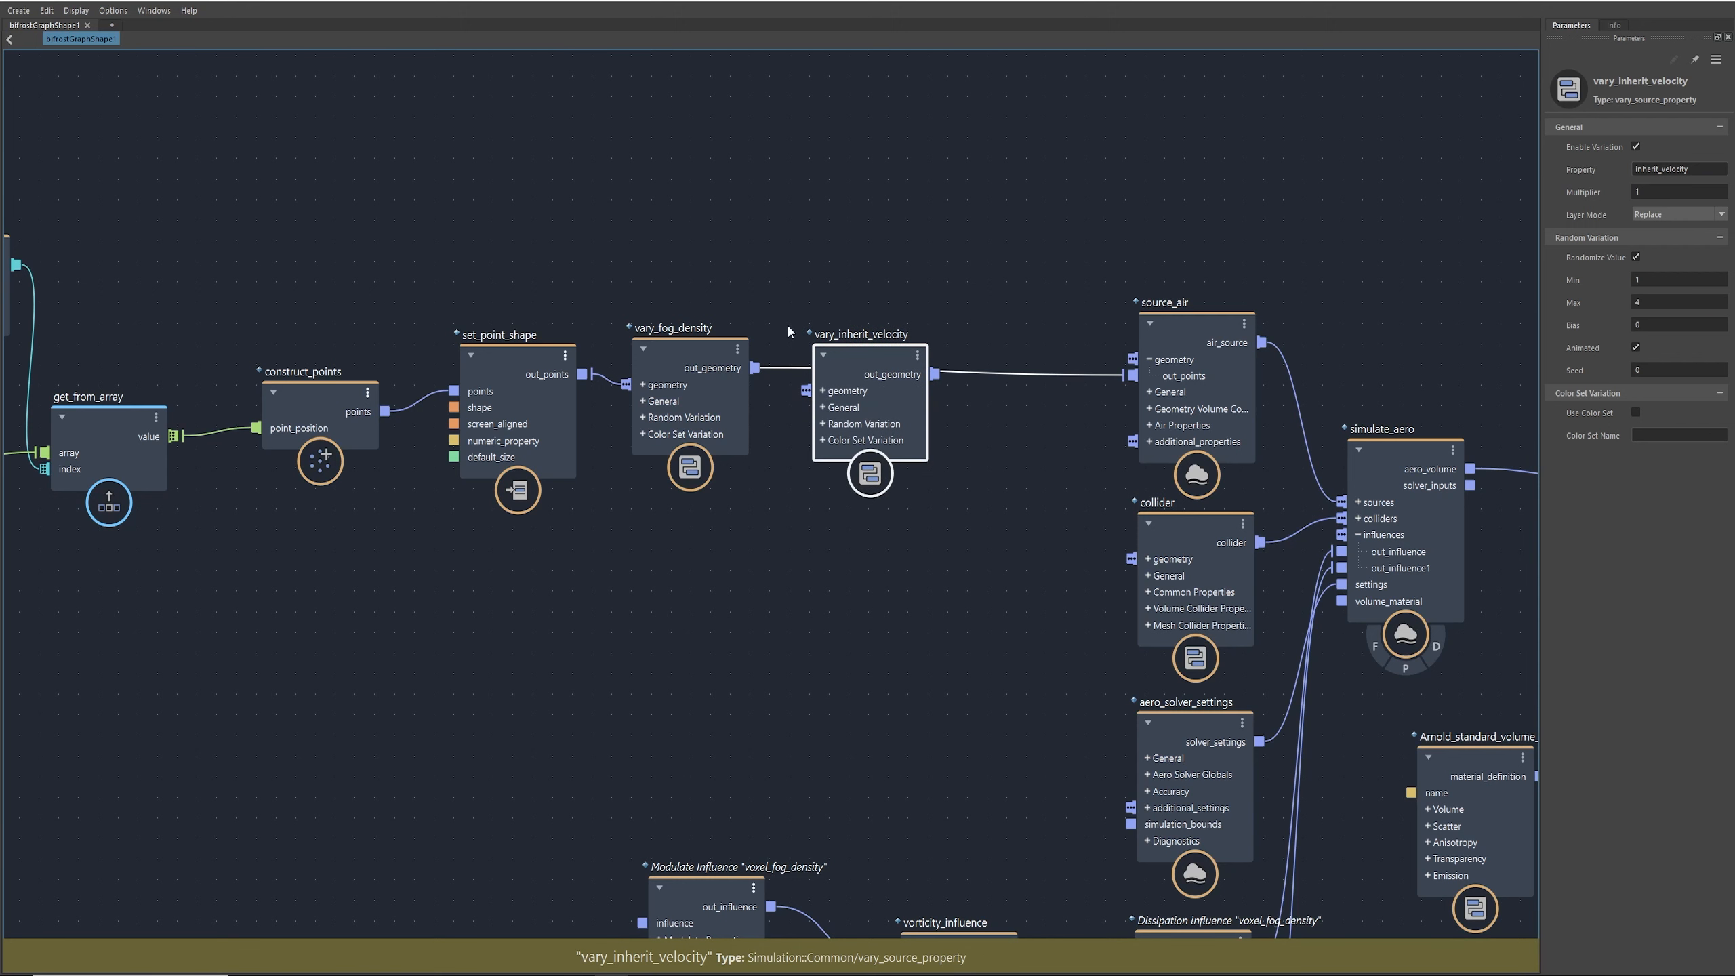
pyautogui.click(1024, 374)
pyautogui.click(853, 352)
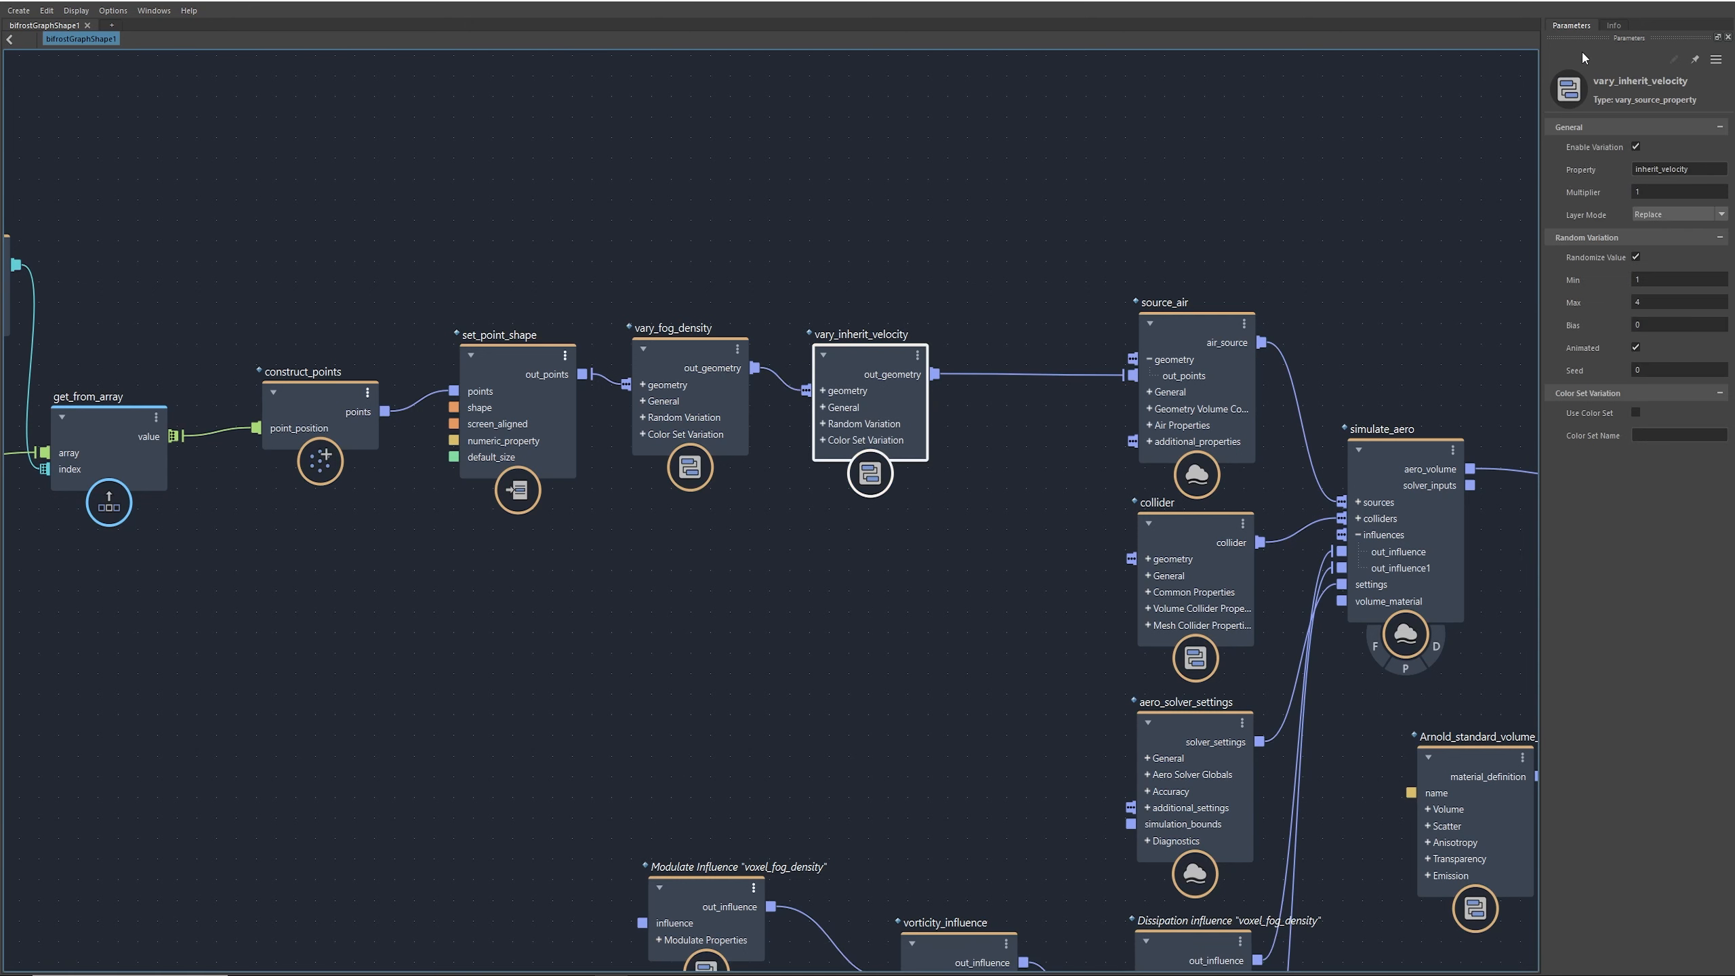
# Step: Check the source_air property names in the documentation and space the two vary nodes evenly between set_point_shape and source_air
pyautogui.click(1613, 26)
pyautogui.scroll(-4, 1683, 715)
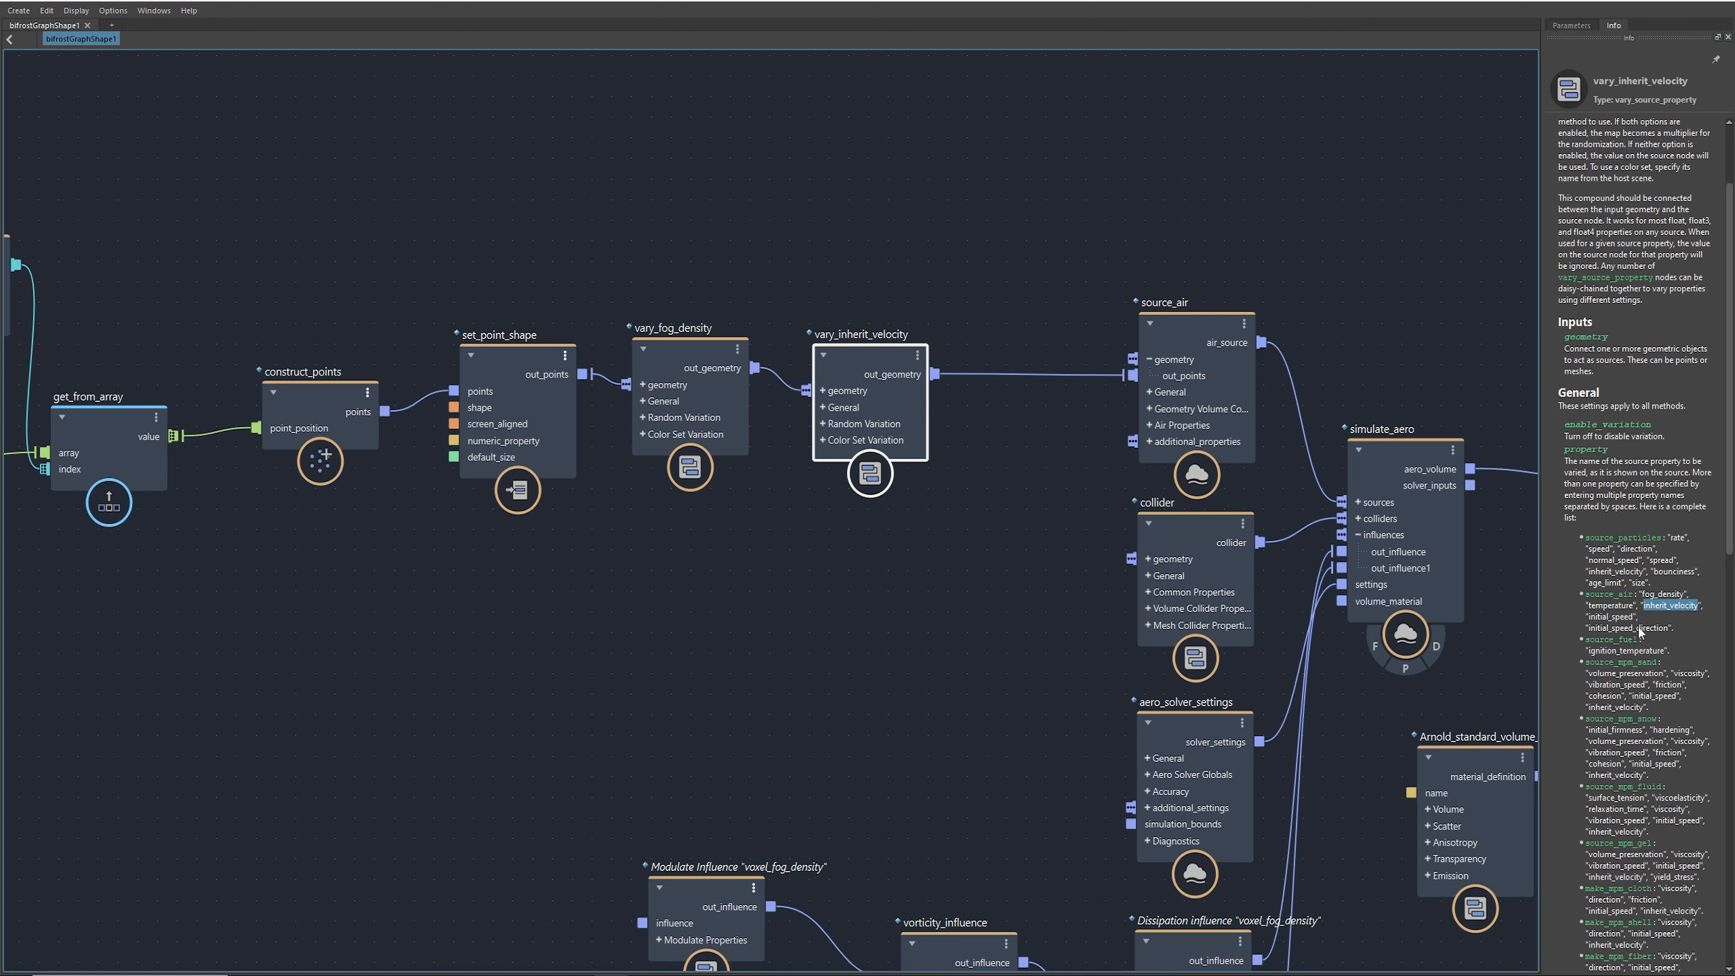
pyautogui.moveTo(856, 355); pyautogui.dragTo(938, 336)
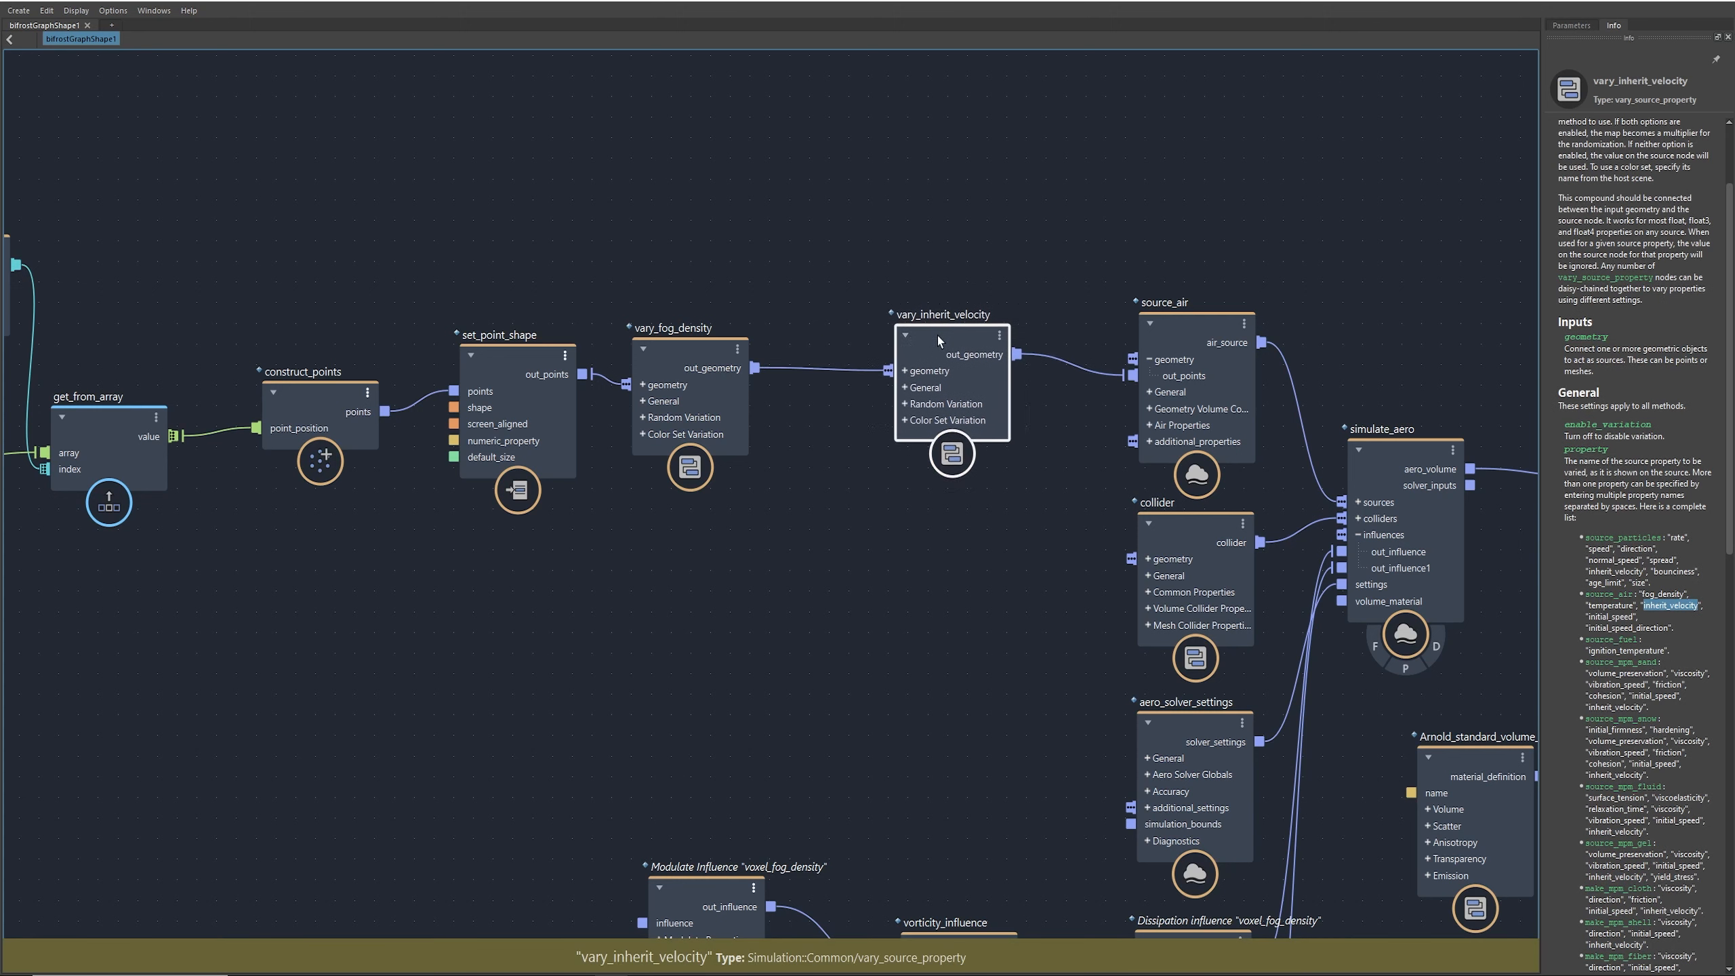
pyautogui.moveTo(668, 348); pyautogui.dragTo(738, 335)
pyautogui.moveTo(1111, 470); pyautogui.dragTo(924, 368, button='middle')
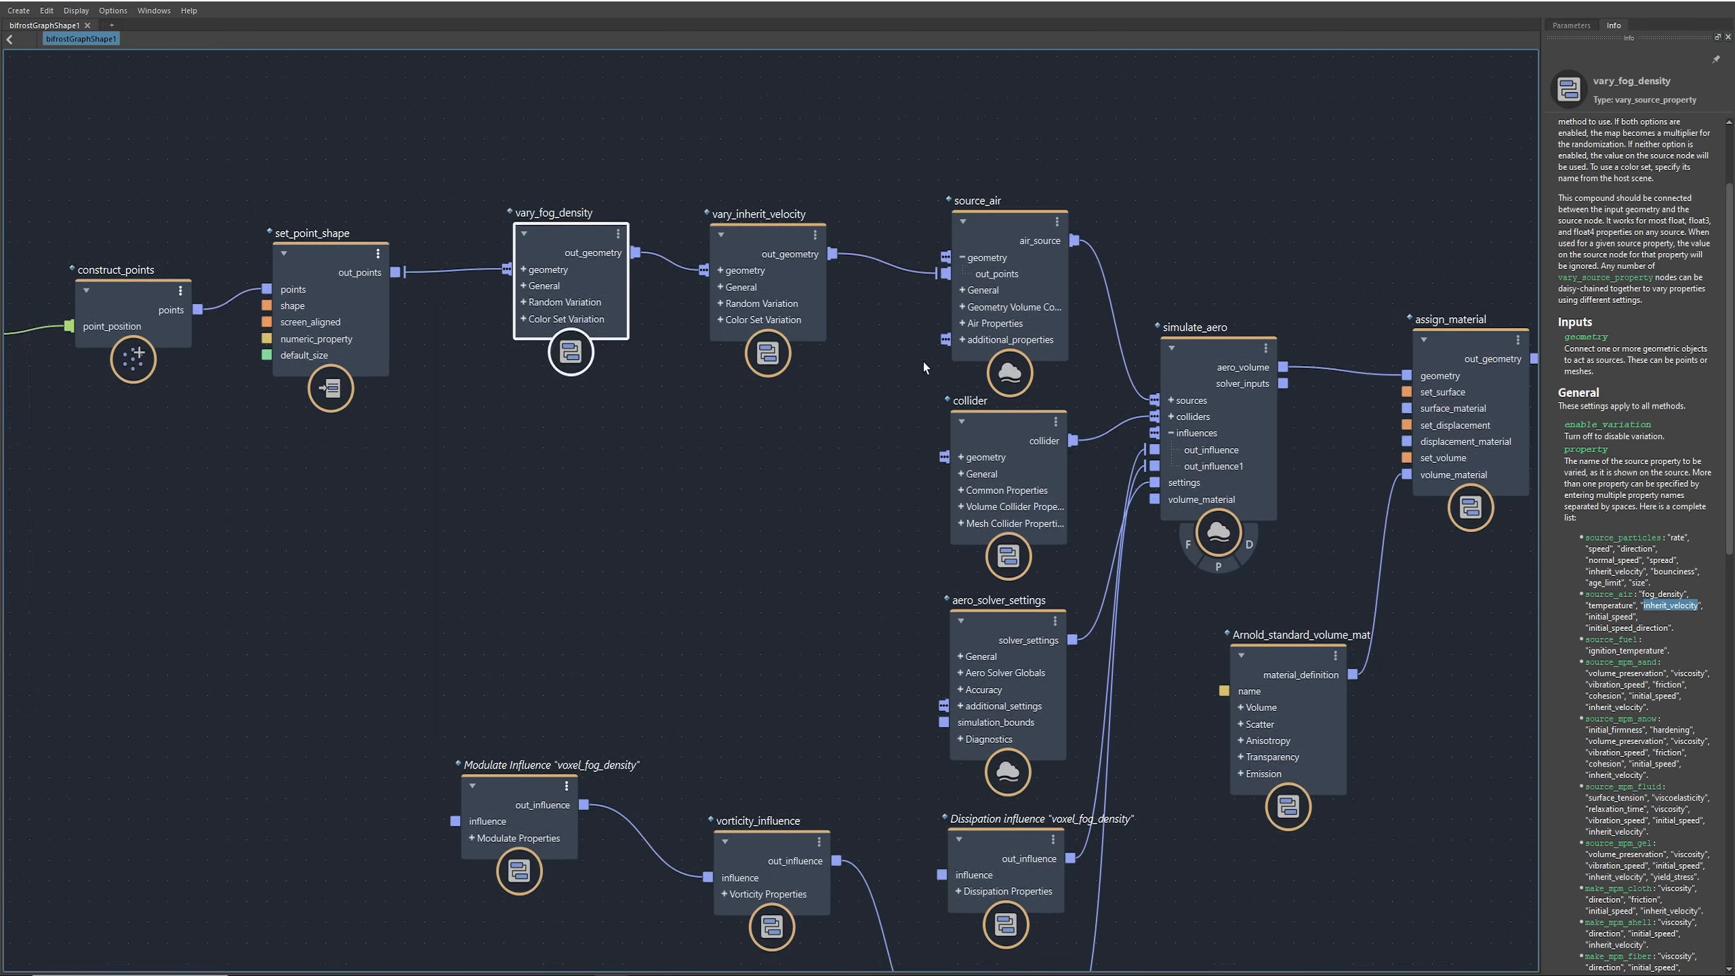
pyautogui.scroll(-2, 924, 368)
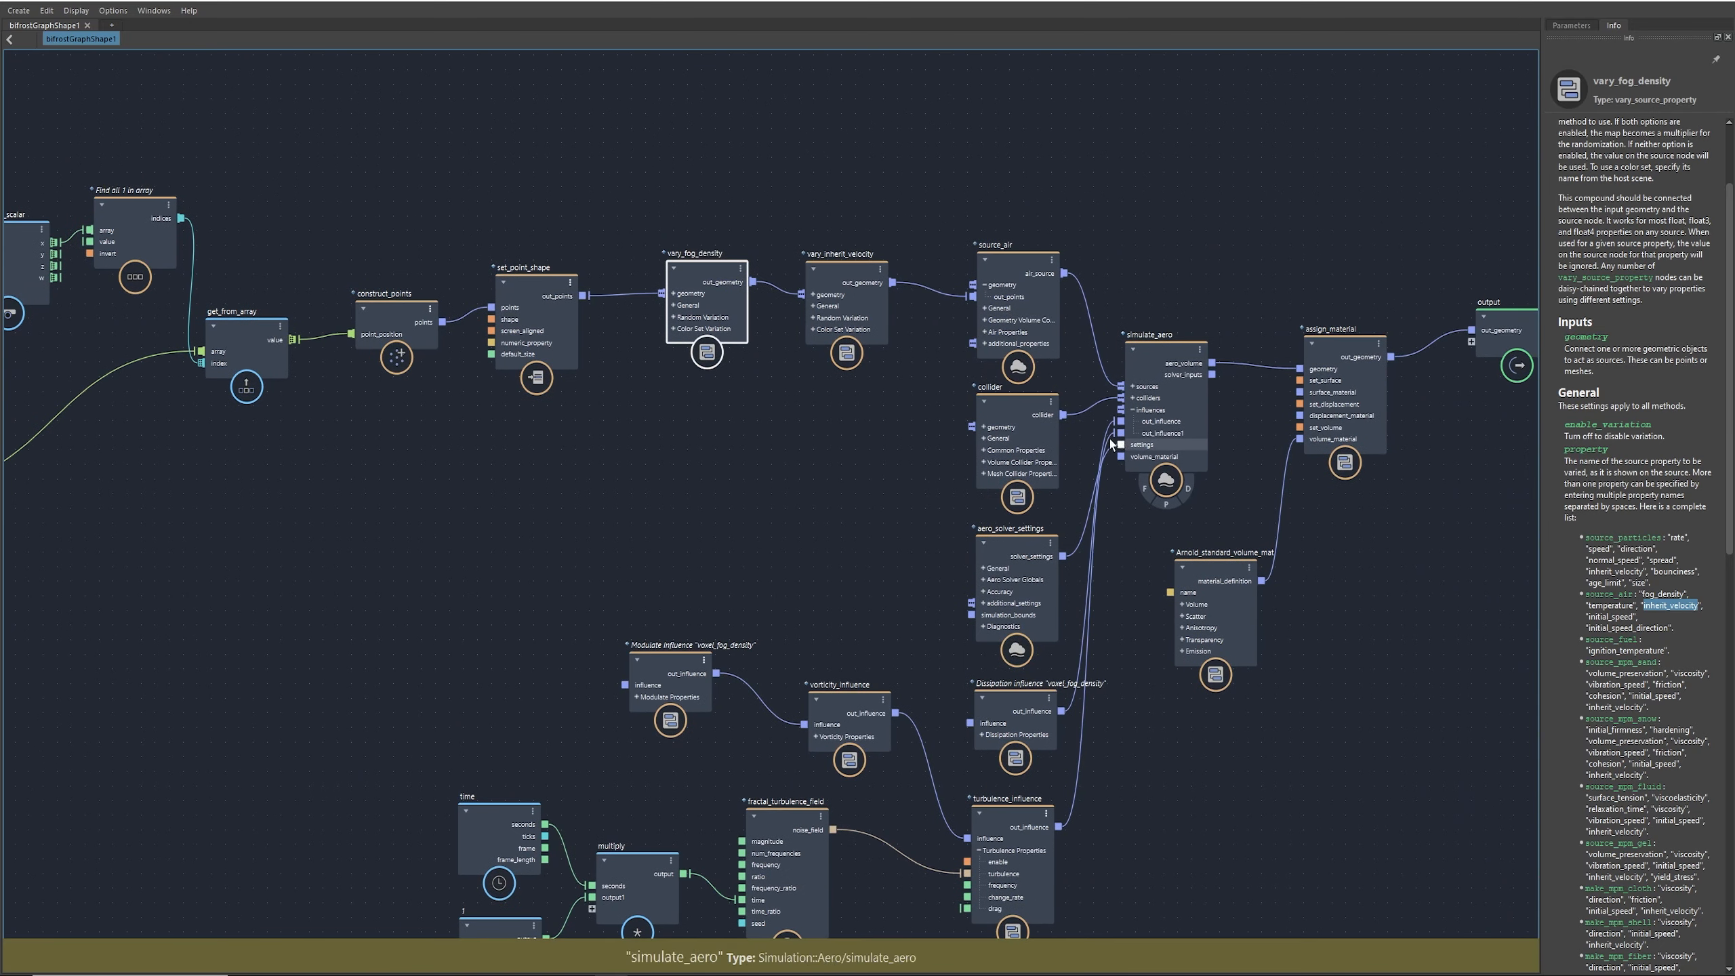
# Step: Return to the Maya scene, create a polygon cube and select bulletSolver1
pyautogui.moveTo(1606, 0); pyautogui.dragTo(0, 294)
pyautogui.click(63, 72)
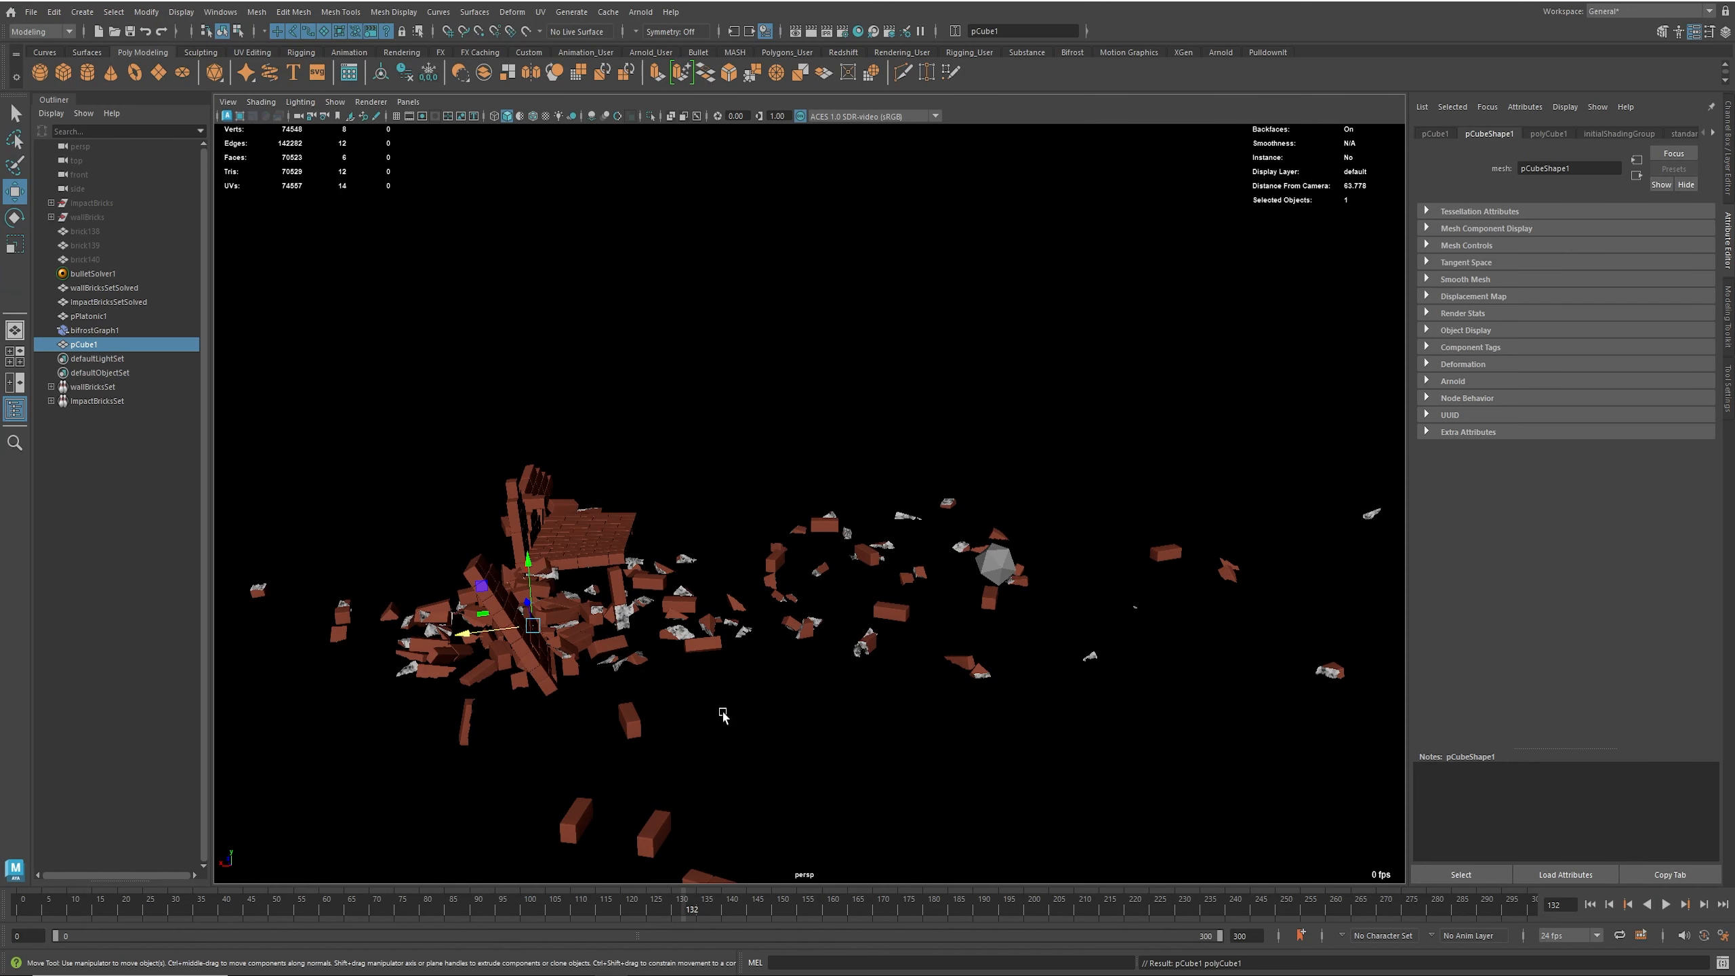
pyautogui.click(93, 273)
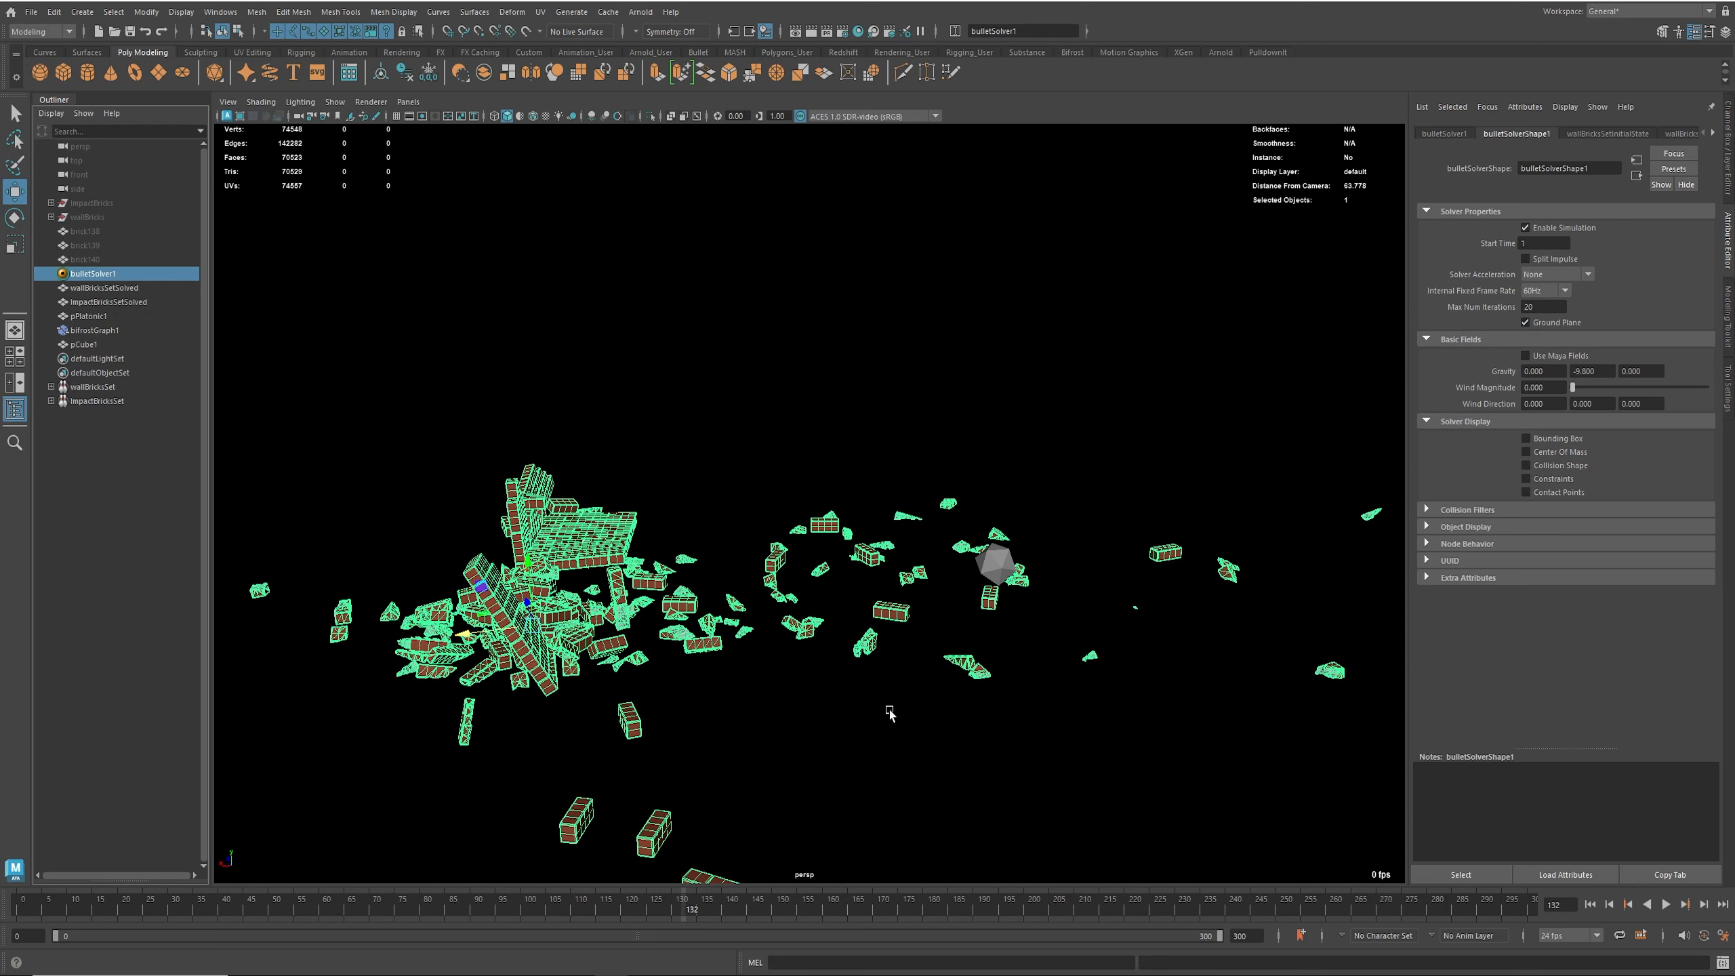
pyautogui.moveTo(0, 321); pyautogui.dragTo(0, 326)
pyautogui.click(63, 73)
pyautogui.scroll(-3, 851, 606)
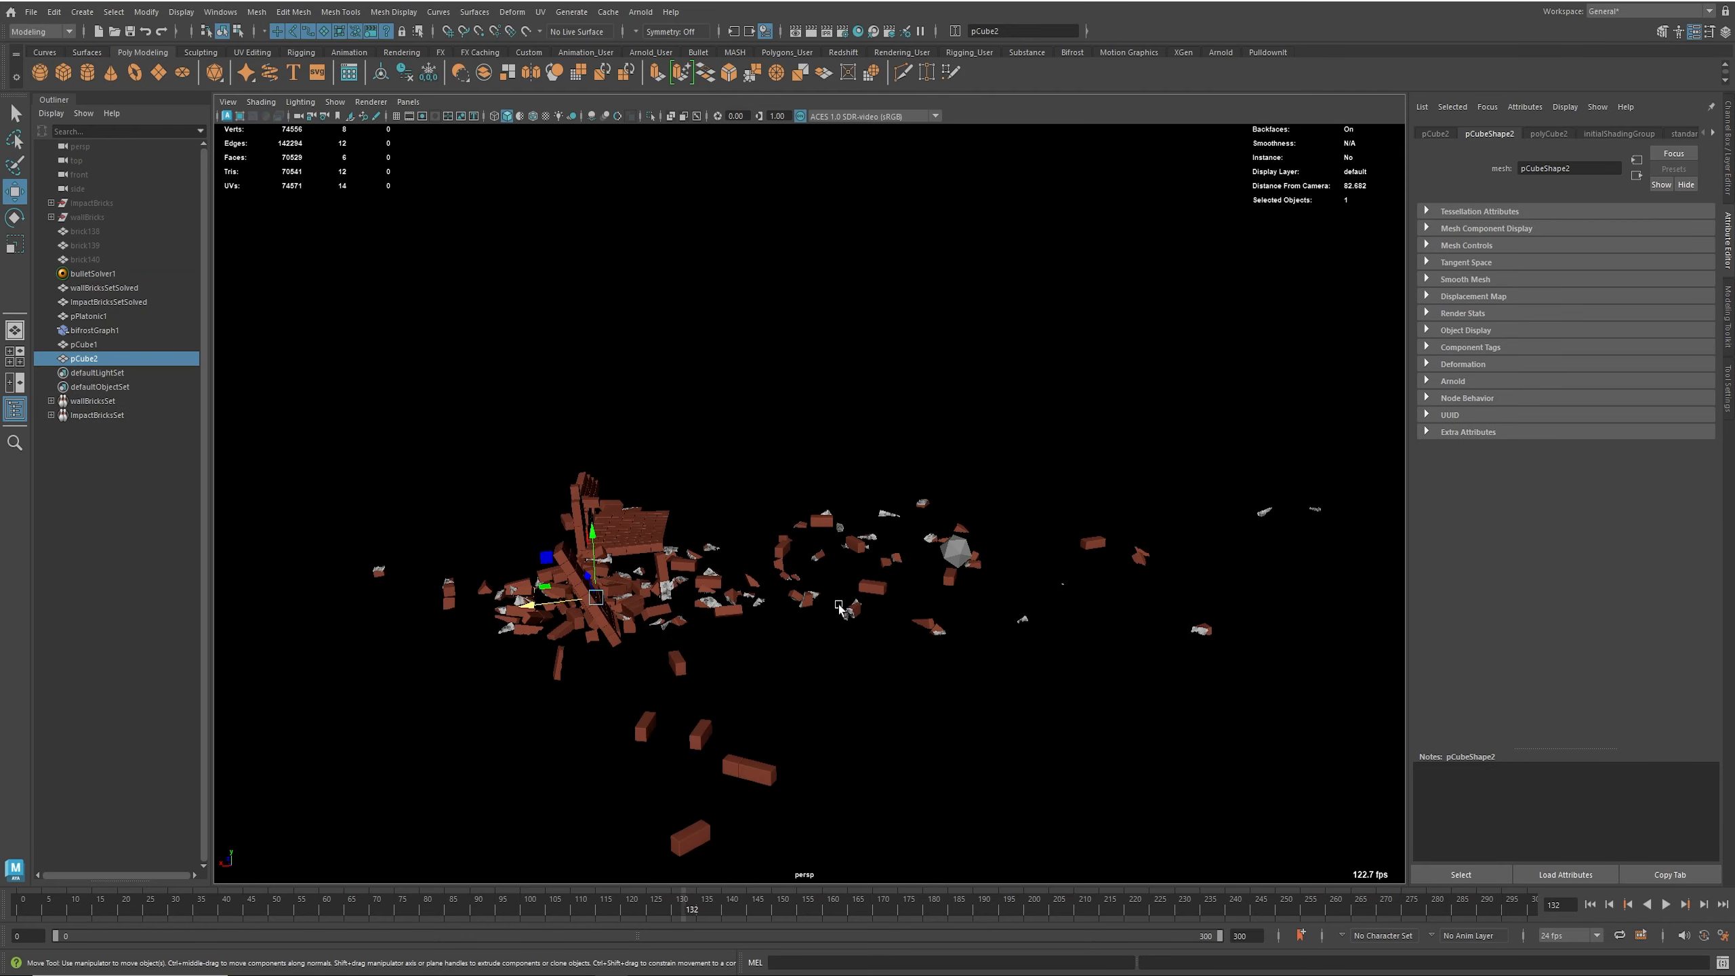
pyautogui.keyDown('alt'); pyautogui.moveTo(852, 606); pyautogui.dragTo(823, 604); pyautogui.keyUp('alt')
pyautogui.press('r')
pyautogui.keyDown('alt'); pyautogui.moveTo(592, 583); pyautogui.dragTo(897, 511); pyautogui.keyUp('alt')
pyautogui.keyDown('alt'); pyautogui.moveTo(897, 508); pyautogui.dragTo(1118, 533, button='right'); pyautogui.keyUp('alt')
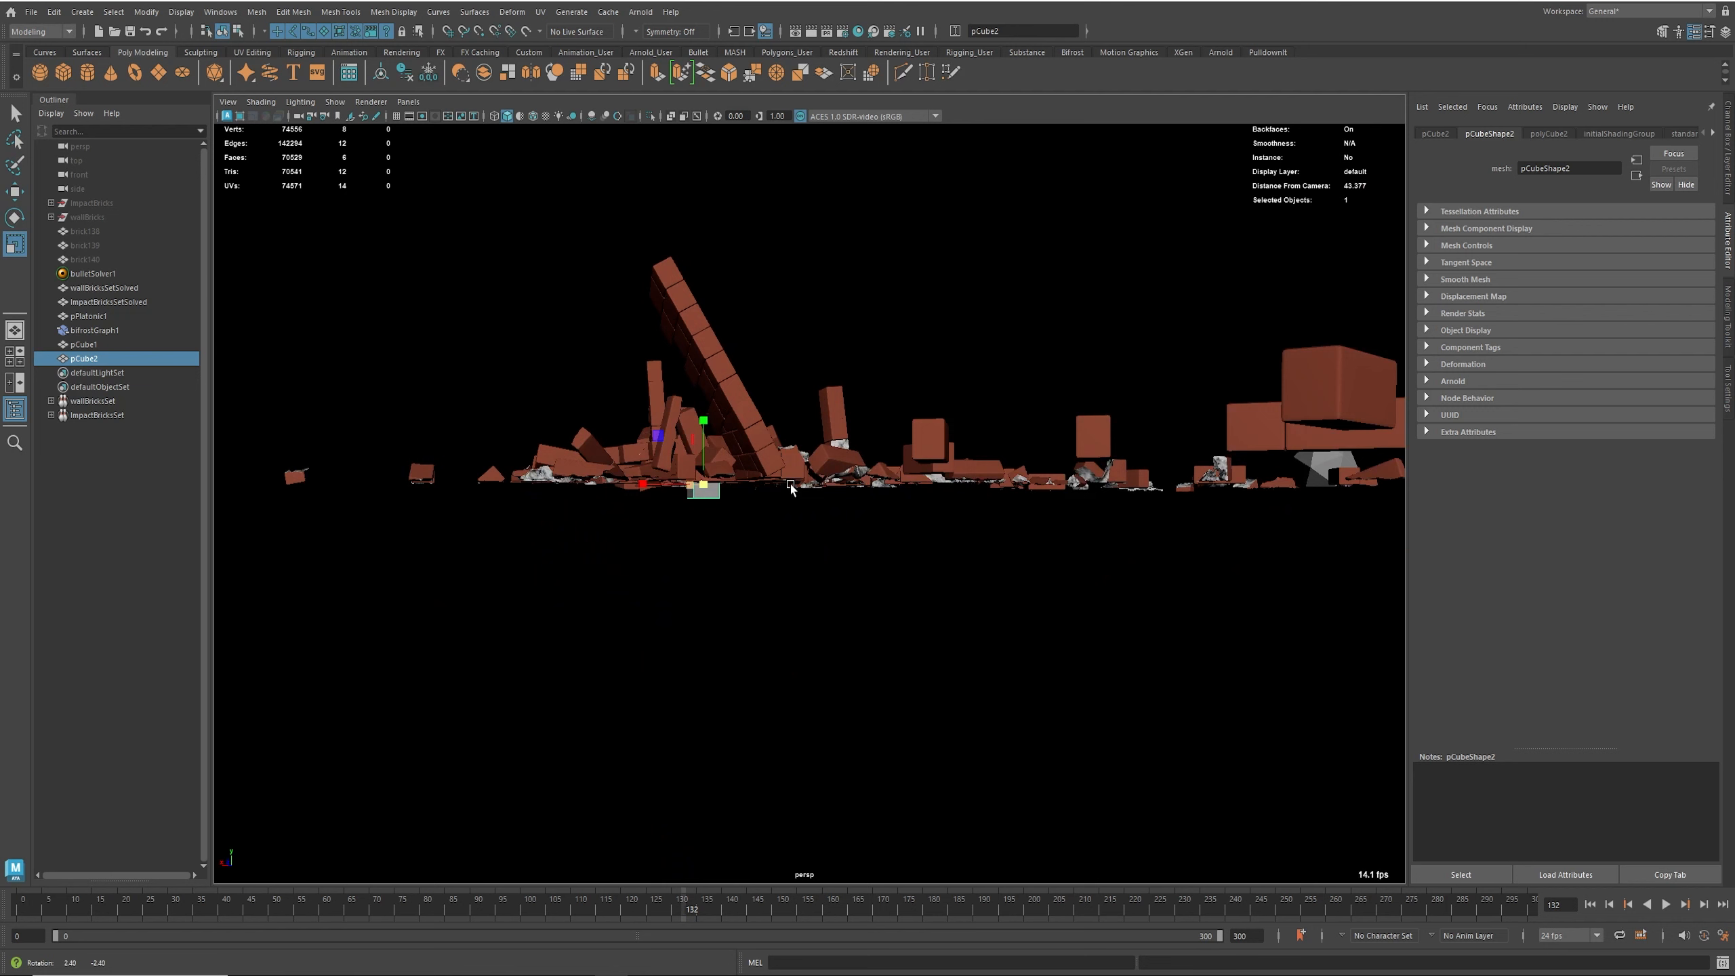
pyautogui.keyDown('alt'); pyautogui.moveTo(790, 489); pyautogui.dragTo(801, 473); pyautogui.keyUp('alt')
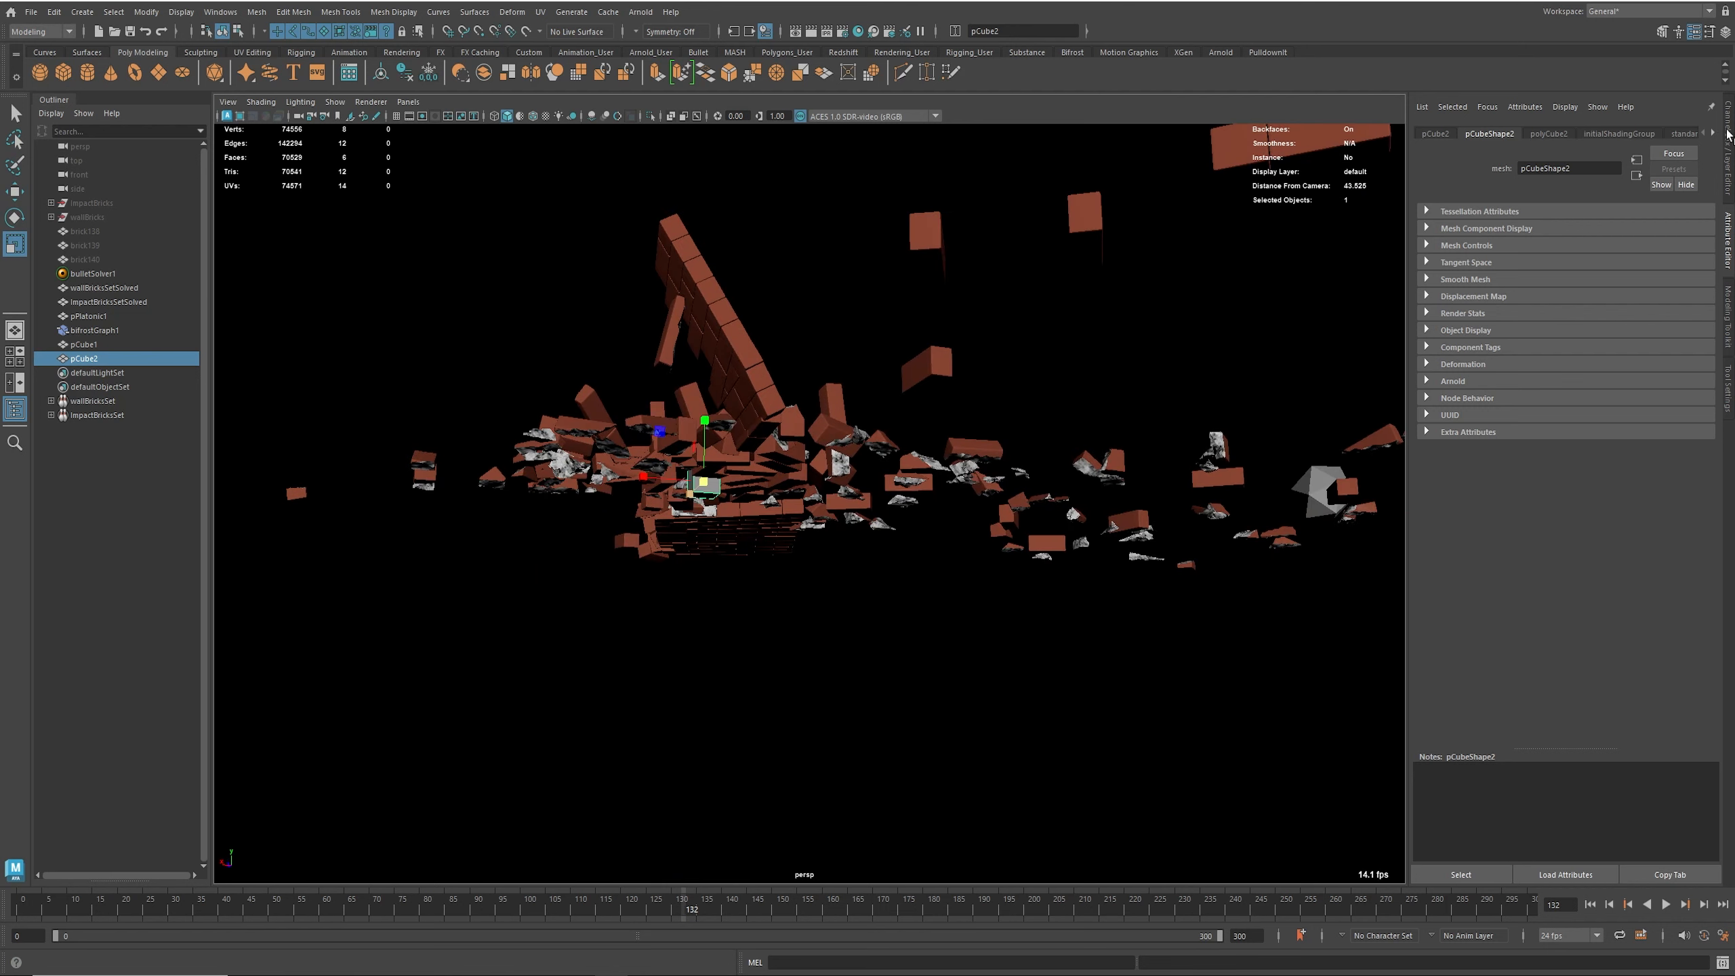
pyautogui.click(1728, 143)
pyautogui.click(1573, 291)
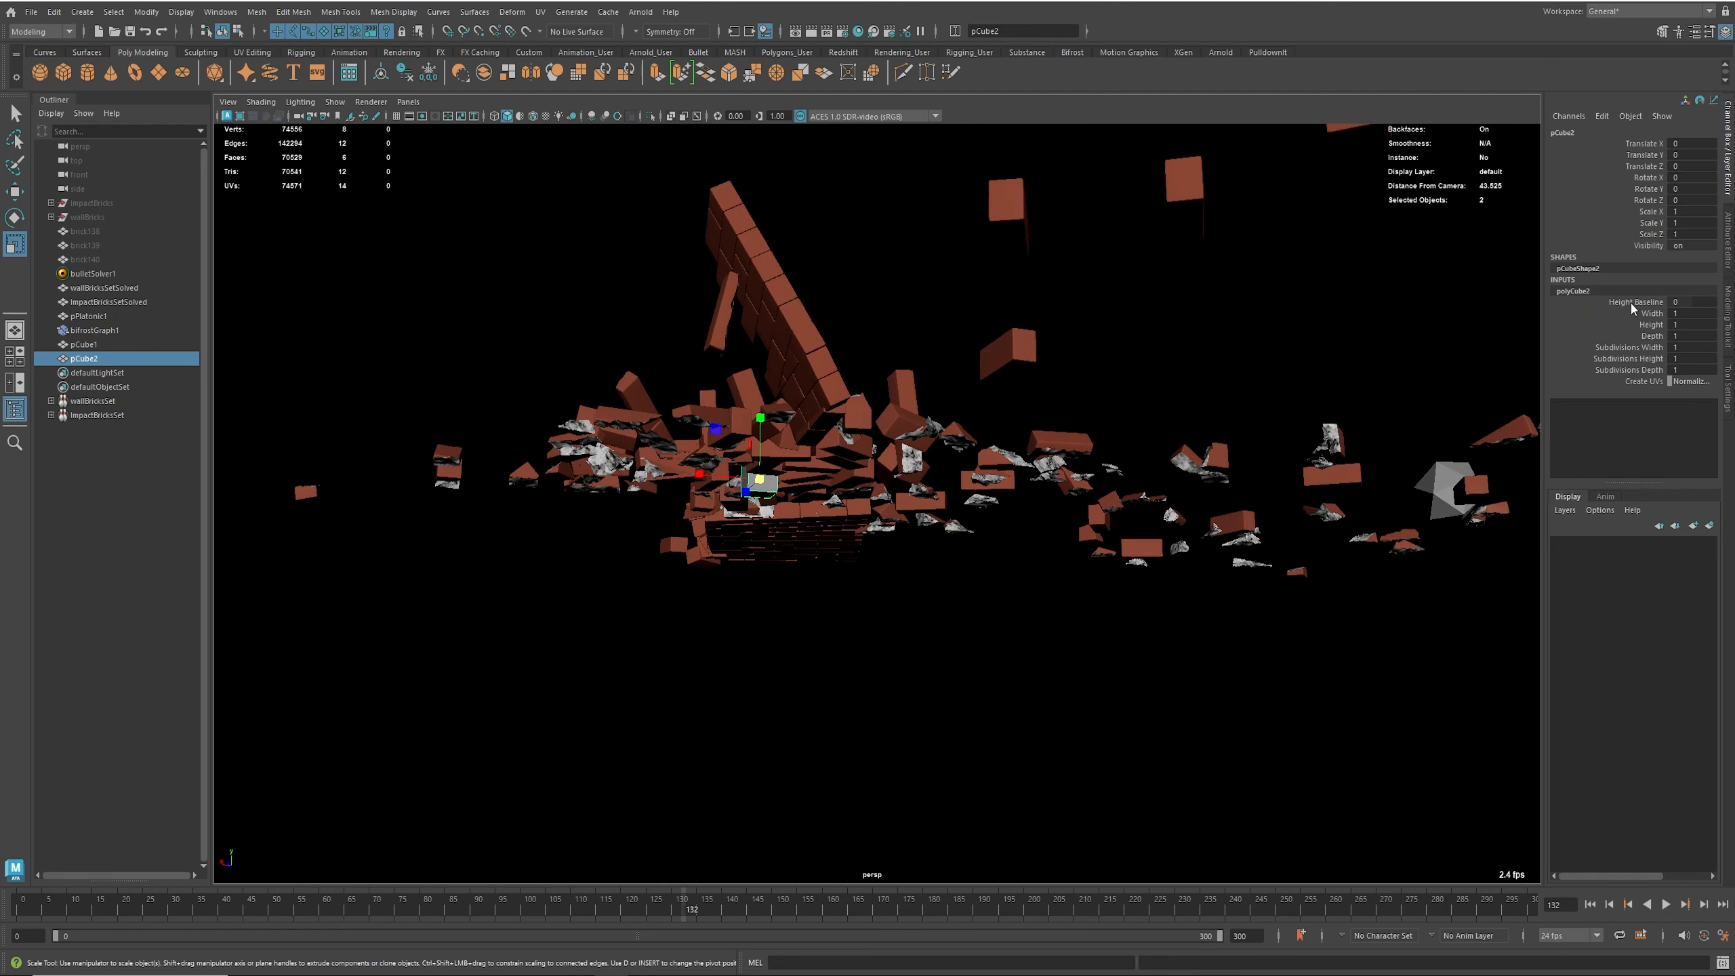
pyautogui.click(1636, 302)
pyautogui.press('f')
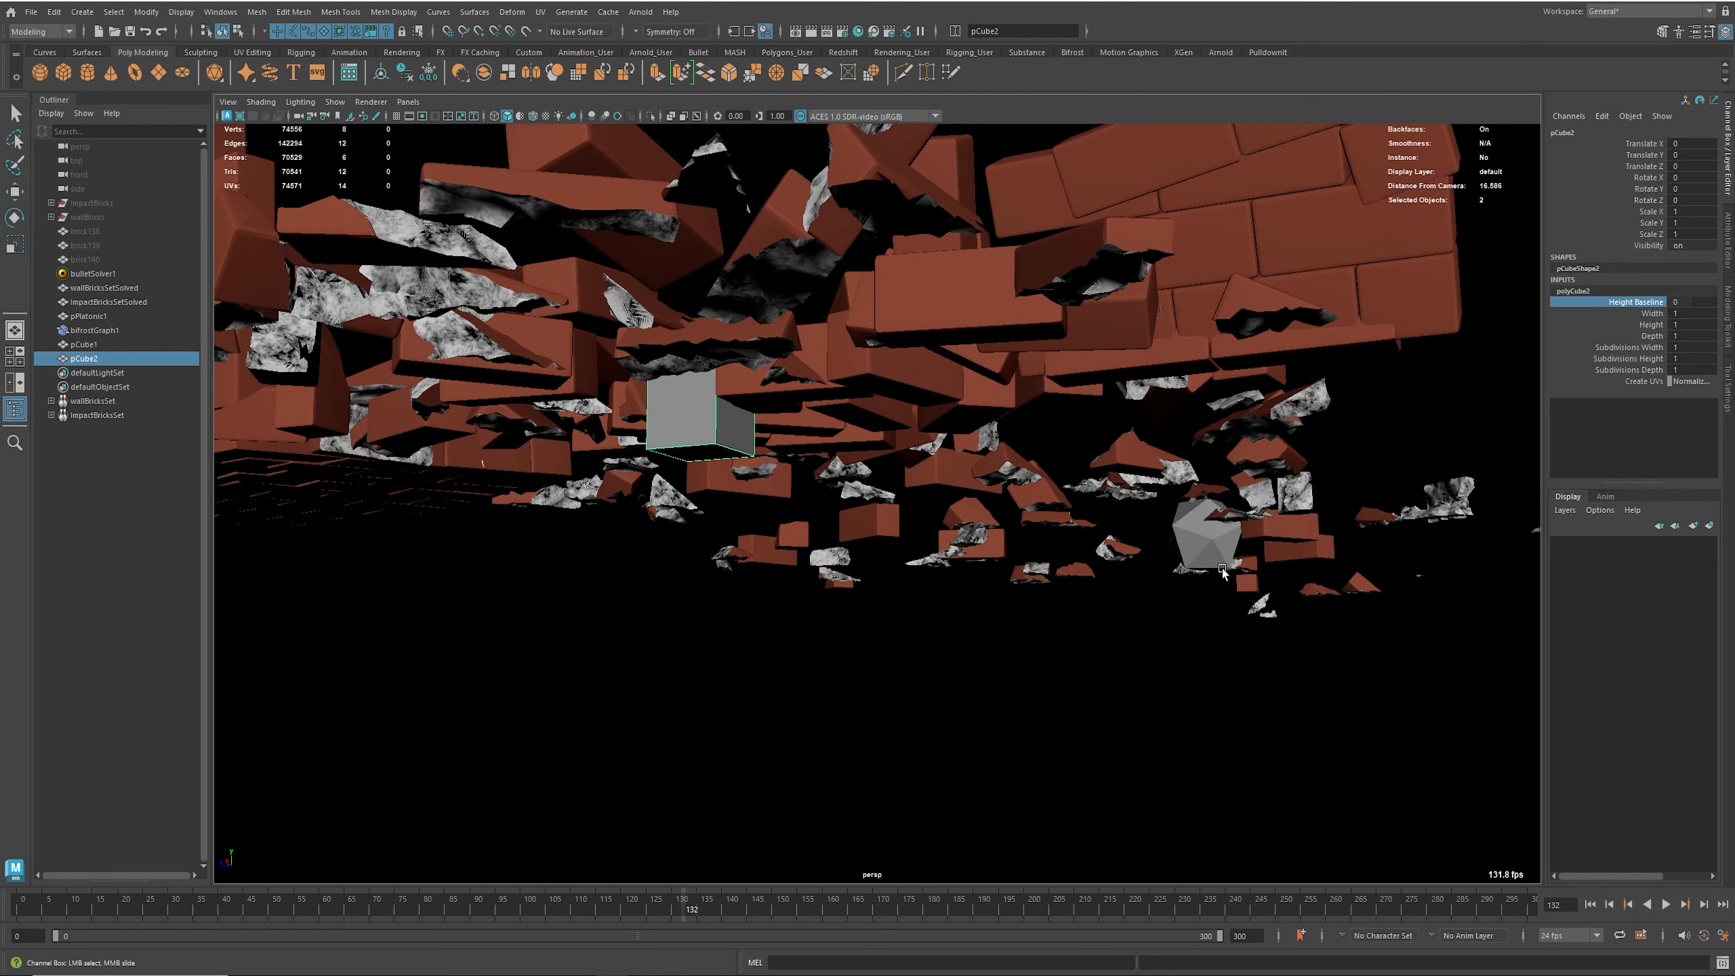
# Step: Turn on the grid display in the perspective view
pyautogui.click(397, 116)
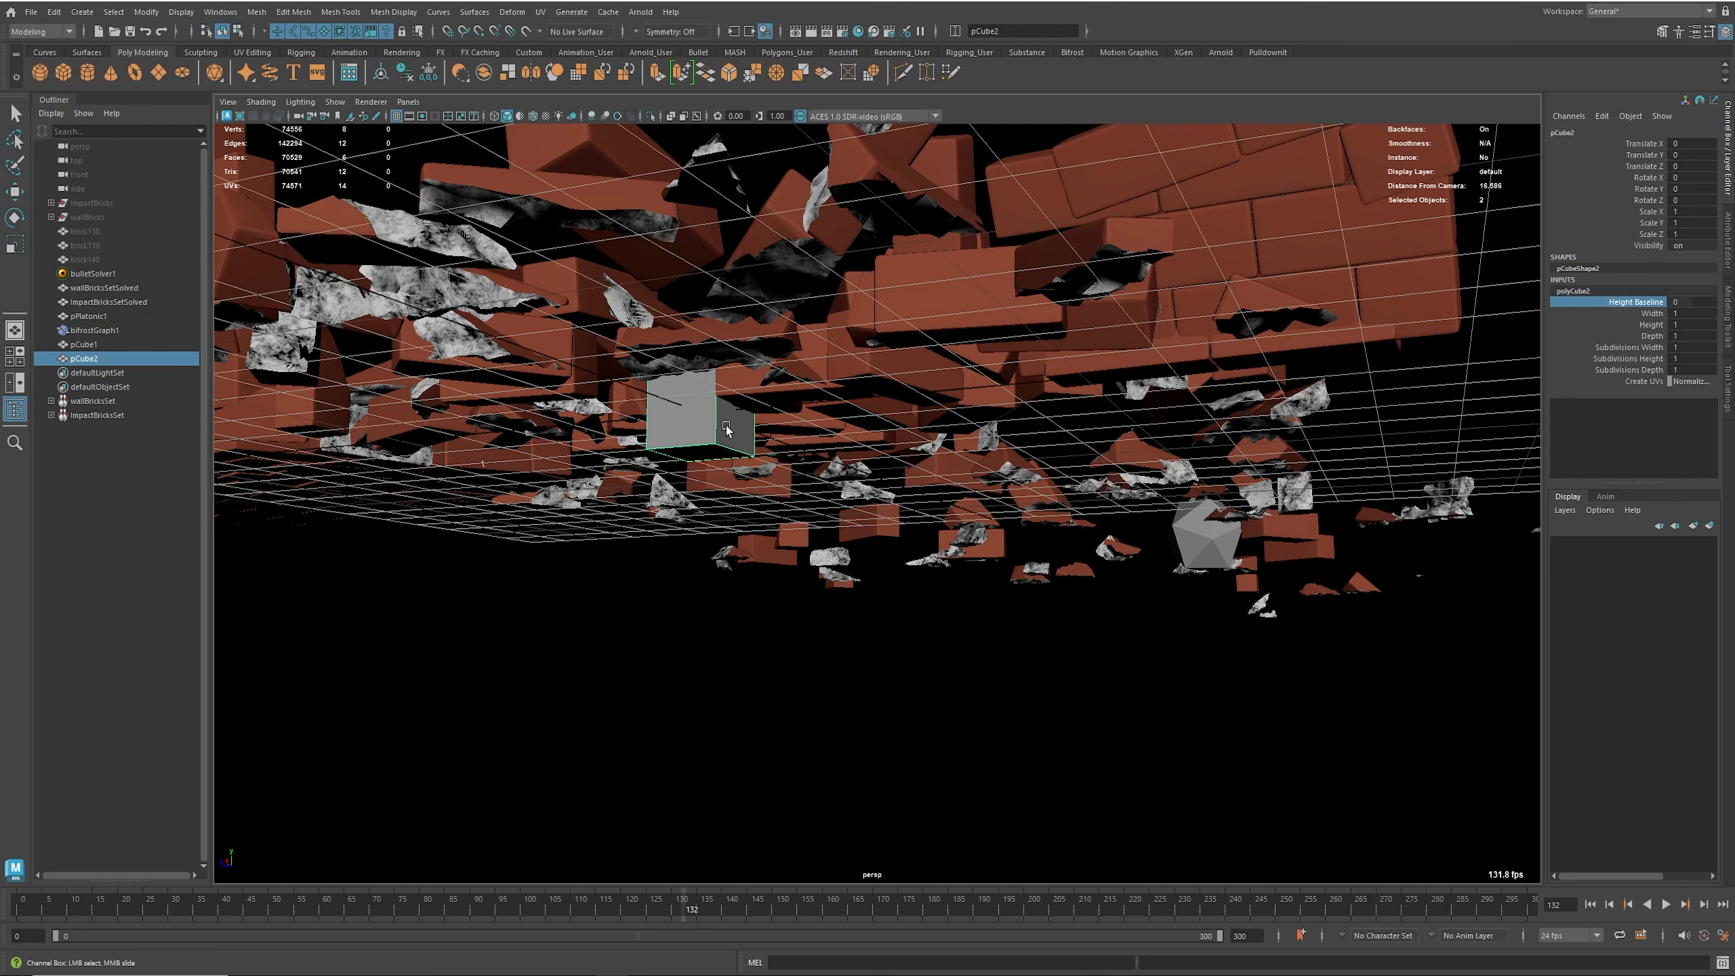
pyautogui.scroll(3, 580, 283)
pyautogui.moveTo(1196, 504); pyautogui.dragTo(1158, 551, button='middle')
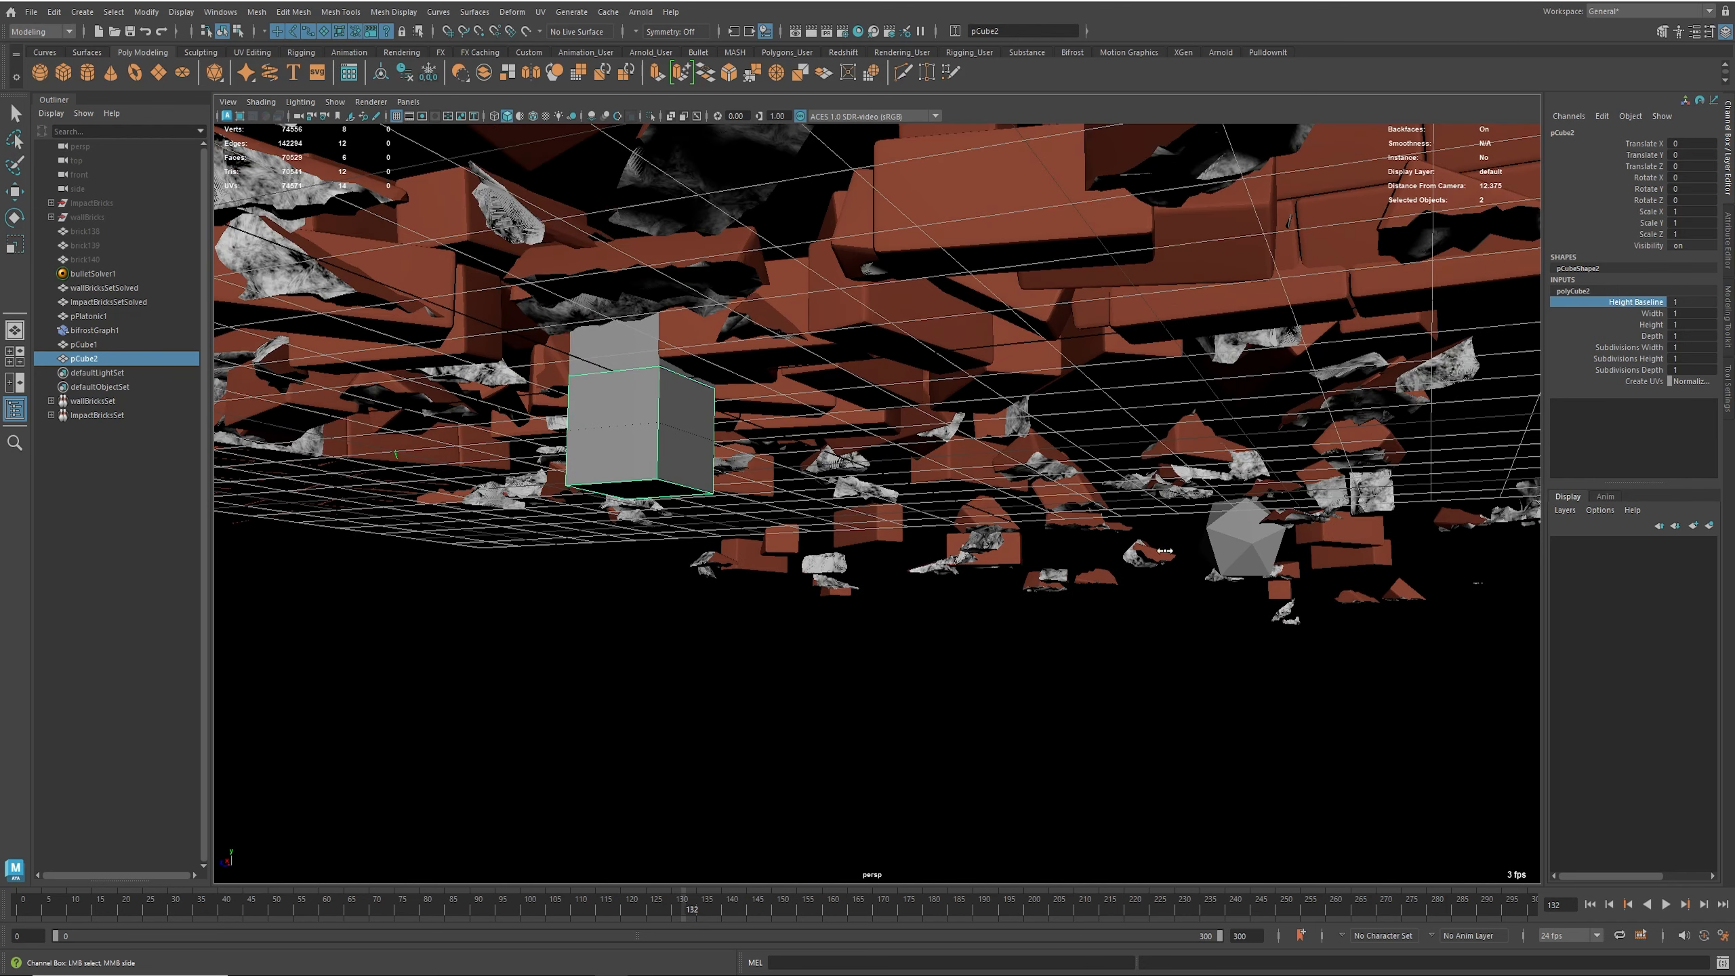
pyautogui.press('r')
pyautogui.press('Delete')
# Step: Set the Height Baseline of pCube1's polyCube1 input to 1 so that its upper face sits at the grid
pyautogui.click(183, 344)
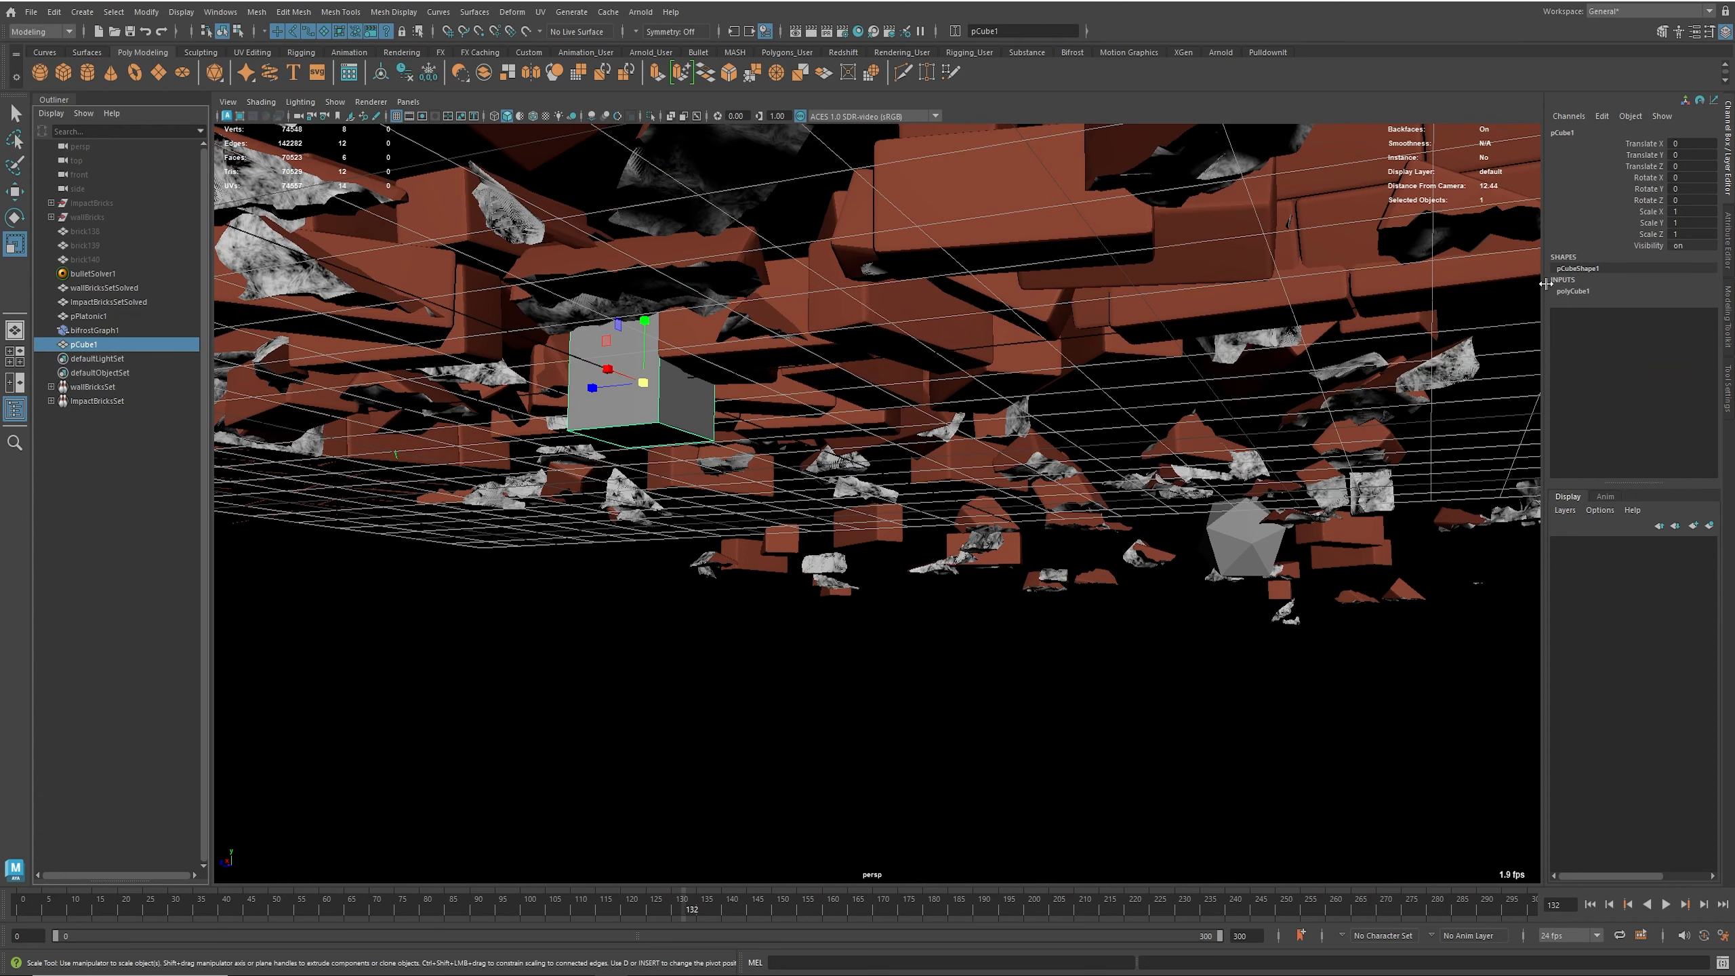
pyautogui.click(1574, 292)
pyautogui.click(1680, 302)
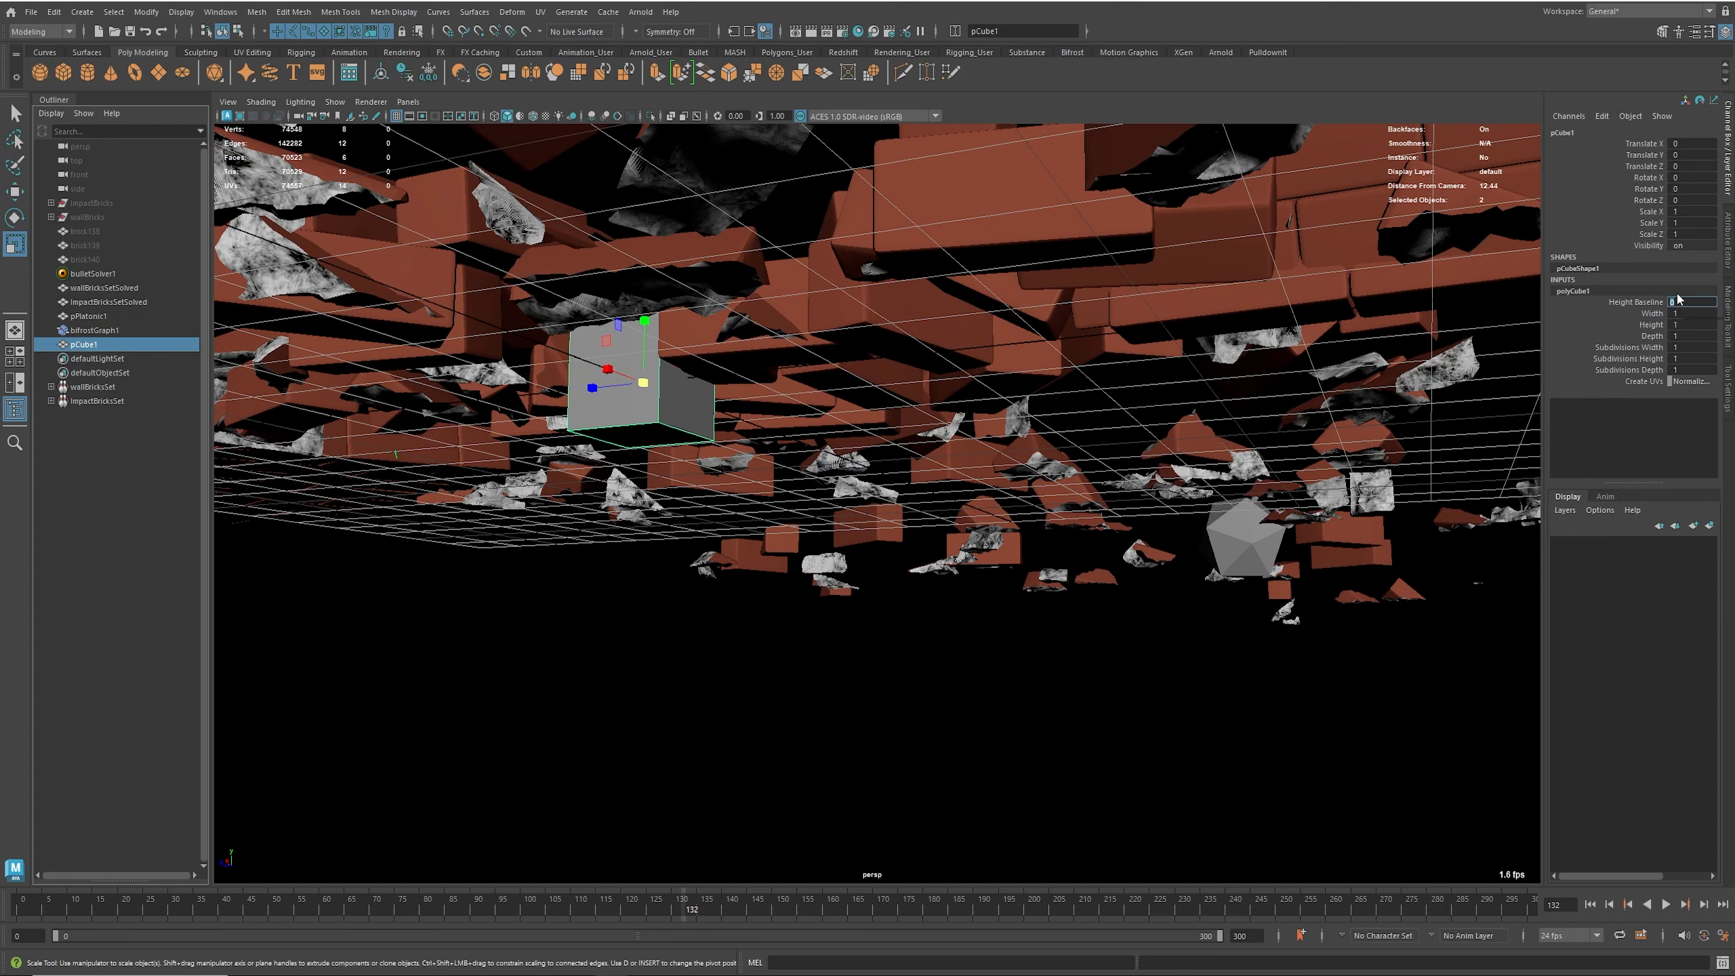
pyautogui.write('1')
pyautogui.press('Return')
pyautogui.moveTo(666, 420)
pyautogui.keyDown('alt'); pyautogui.mouseDown()
pyautogui.moveTo(659, 458)
pyautogui.moveTo(668, 401)
pyautogui.mouseUp(); pyautogui.keyUp('alt')
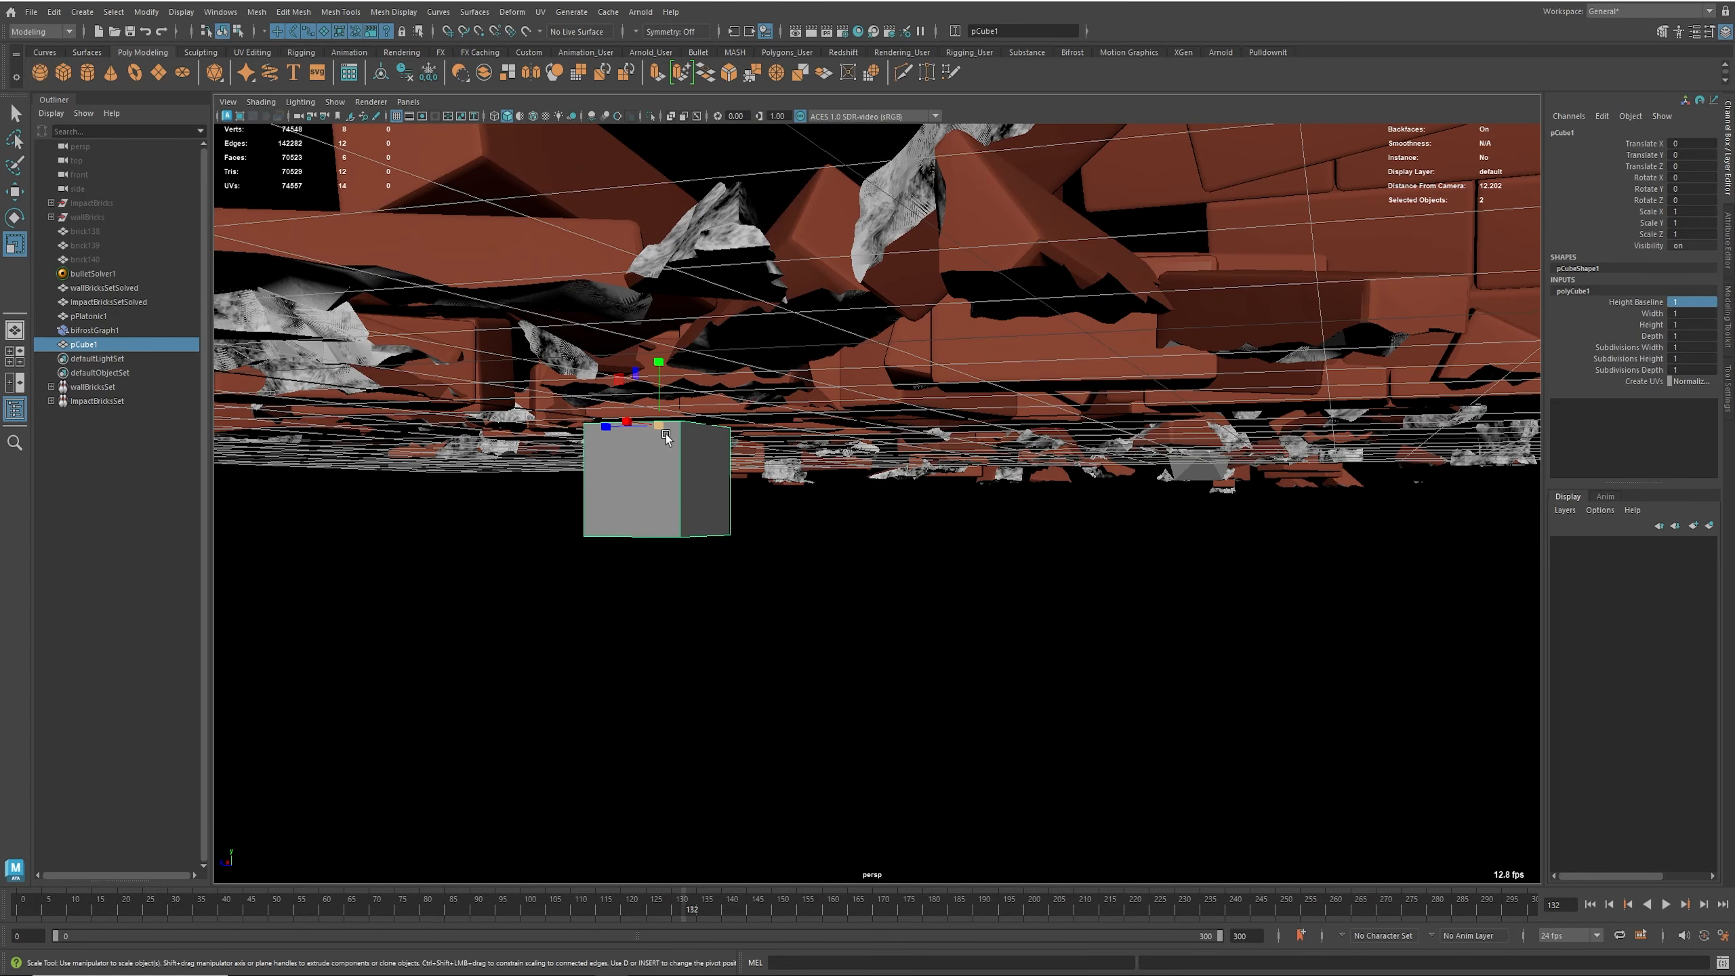
# Step: Scale pCube1 into a ground slab about 96 by 57 units and shift it about -19 along X under the debris
pyautogui.moveTo(665, 431); pyautogui.dragTo(1001, 483)
pyautogui.scroll(-10, 1001, 484)
pyautogui.keyDown('alt'); pyautogui.moveTo(871, 474); pyautogui.dragTo(1564, 888); pyautogui.keyUp('alt')
pyautogui.scroll(2, 786, 544)
pyautogui.keyDown('alt'); pyautogui.moveTo(1530, 855); pyautogui.dragTo(939, 593, button='right'); pyautogui.keyUp('alt')
pyautogui.keyDown('alt'); pyautogui.moveTo(939, 593); pyautogui.dragTo(979, 577); pyautogui.keyUp('alt')
pyautogui.keyDown('alt'); pyautogui.moveTo(978, 578); pyautogui.dragTo(919, 544, button='right'); pyautogui.keyUp('alt')
pyautogui.keyDown('alt'); pyautogui.moveTo(919, 543); pyautogui.dragTo(784, 487); pyautogui.keyUp('alt')
pyautogui.press('w')
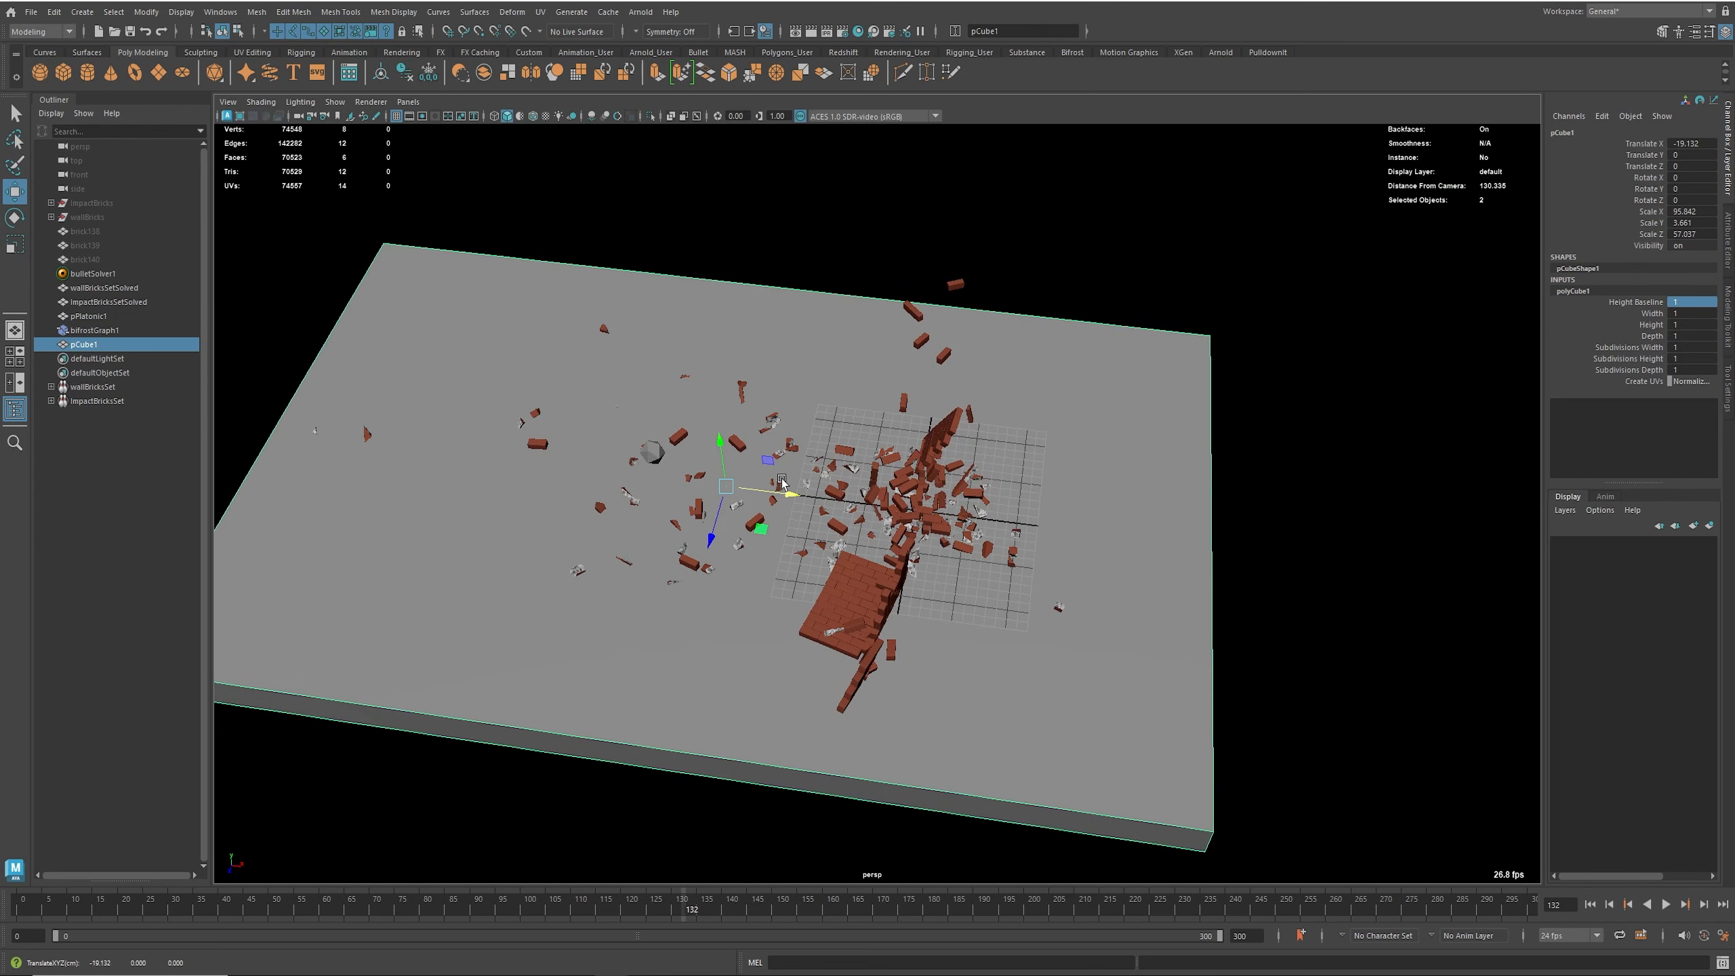
# Step: Widen the ground slab along Z to a scale of about 81 so it extends beyond the scattered bricks
pyautogui.keyDown('alt'); pyautogui.moveTo(936, 499); pyautogui.dragTo(888, 493, button='right'); pyautogui.keyUp('alt')
pyautogui.keyDown('alt'); pyautogui.moveTo(888, 493); pyautogui.dragTo(773, 501); pyautogui.keyUp('alt')
pyautogui.press('r')
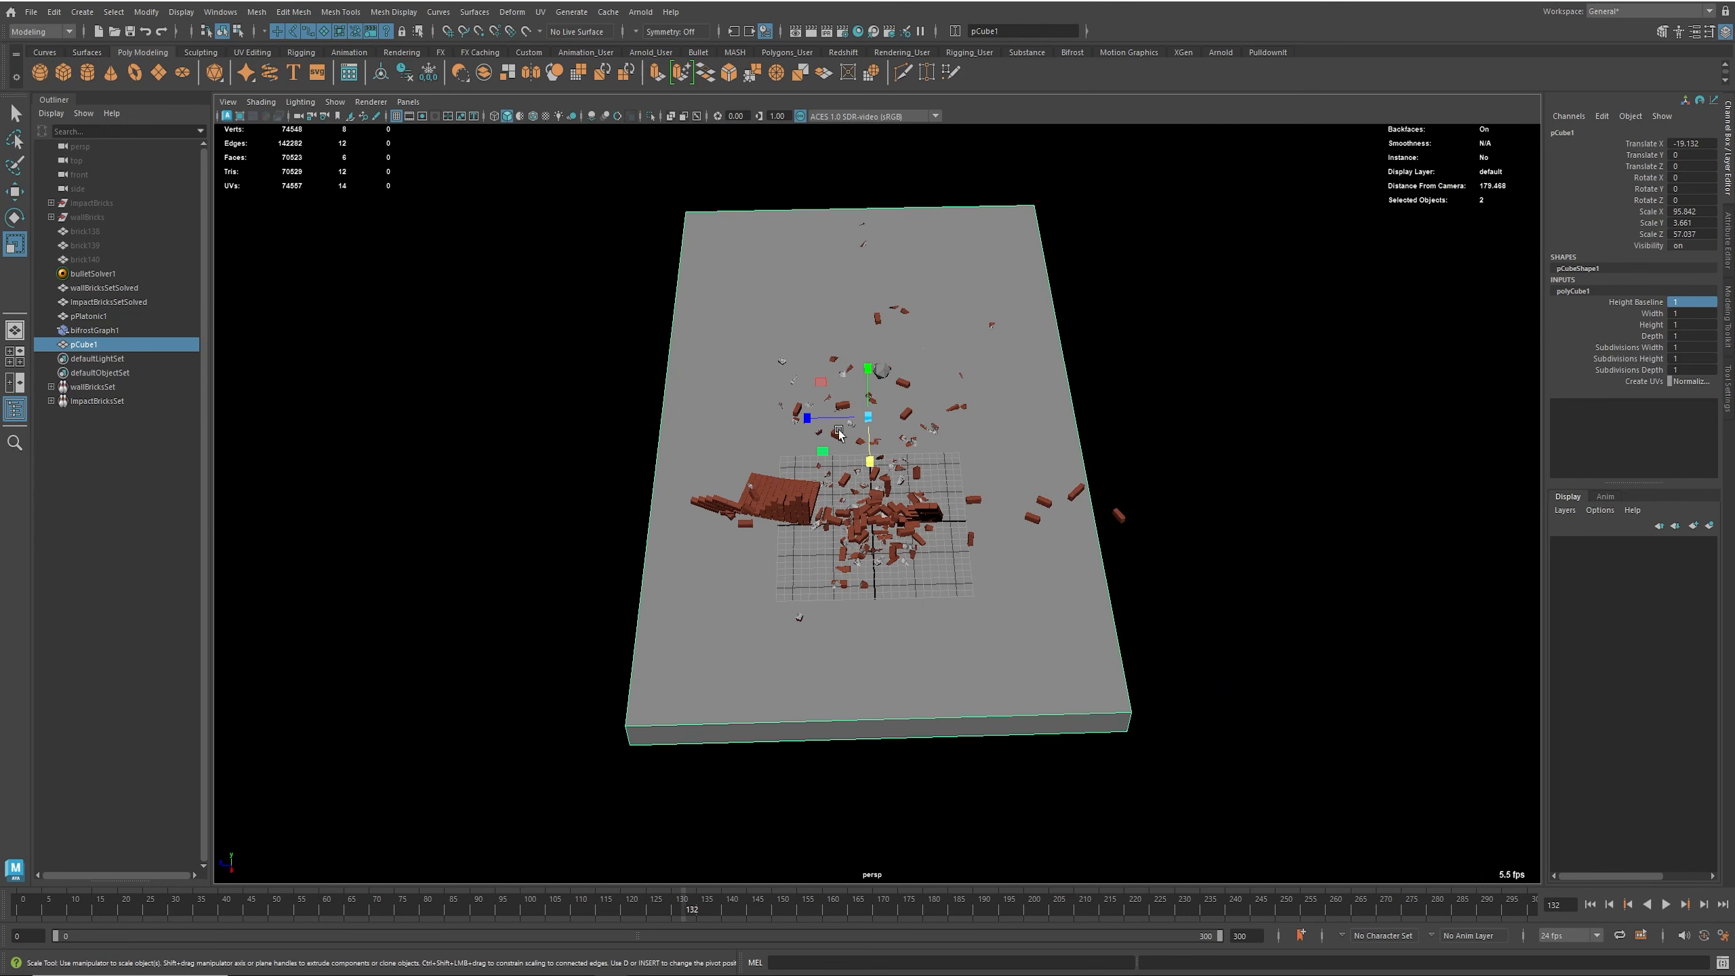
pyautogui.moveTo(806, 418); pyautogui.dragTo(897, 420)
pyautogui.keyDown('alt'); pyautogui.moveTo(1236, 544); pyautogui.dragTo(1276, 536); pyautogui.keyUp('alt')
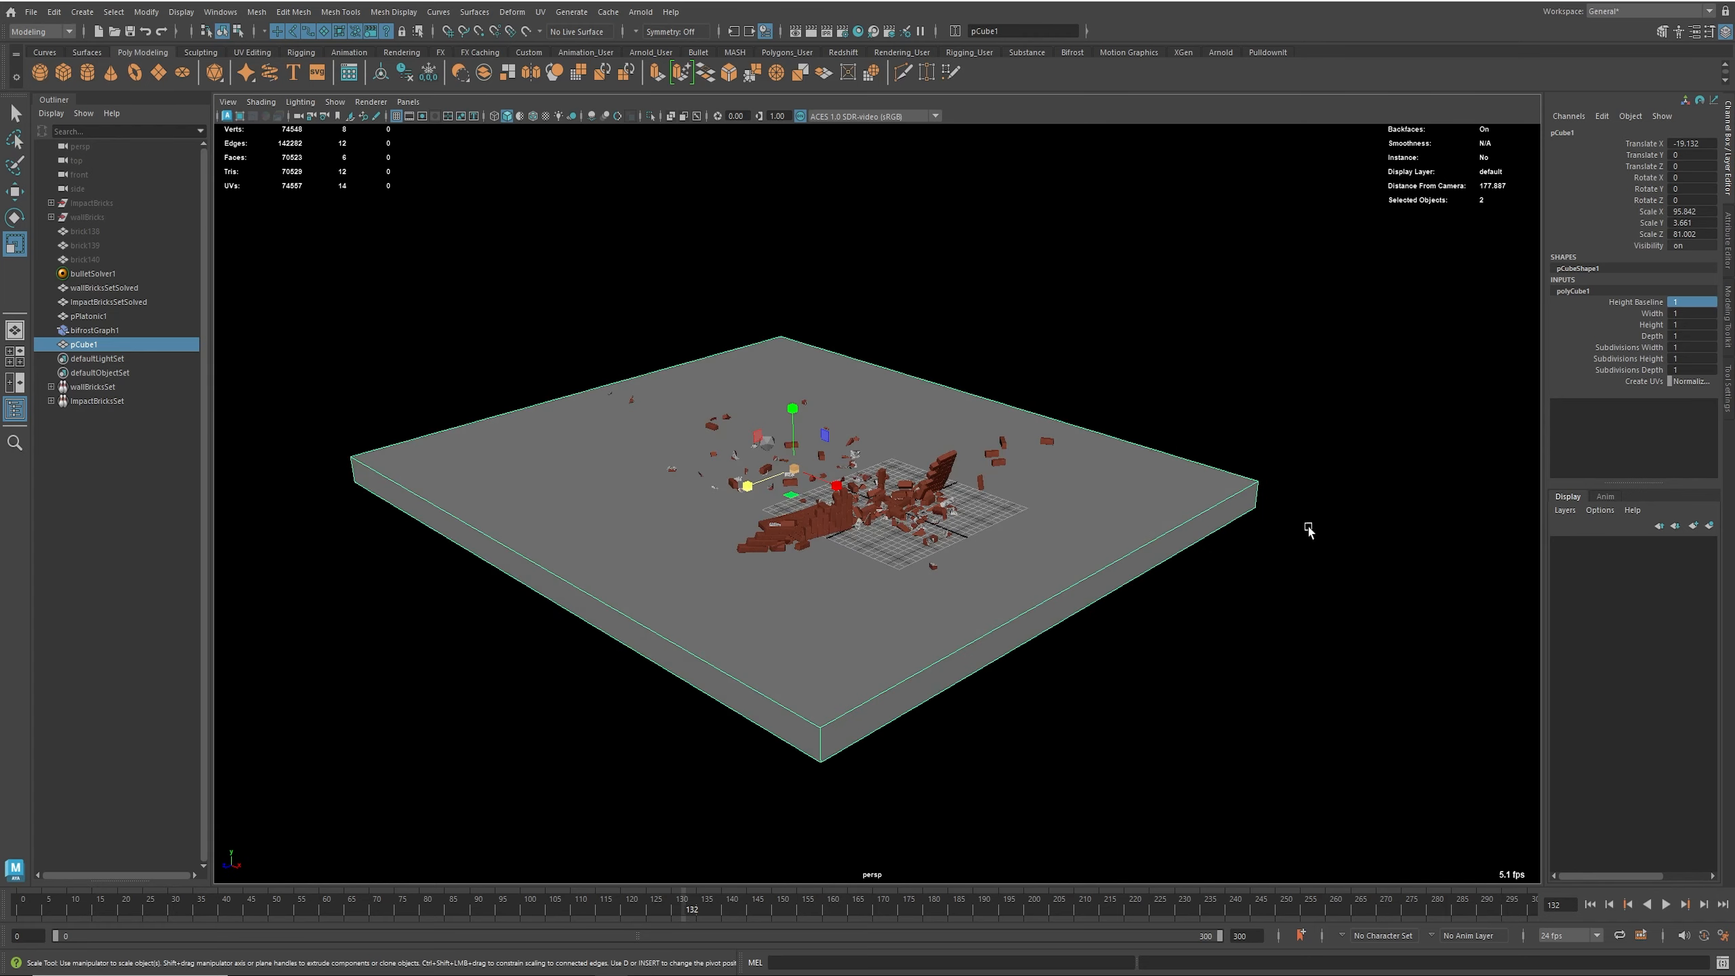
# Step: Delete pCube1's construction history, freeze its transformations and rename it floor
pyautogui.click(405, 73)
pyautogui.click(428, 73)
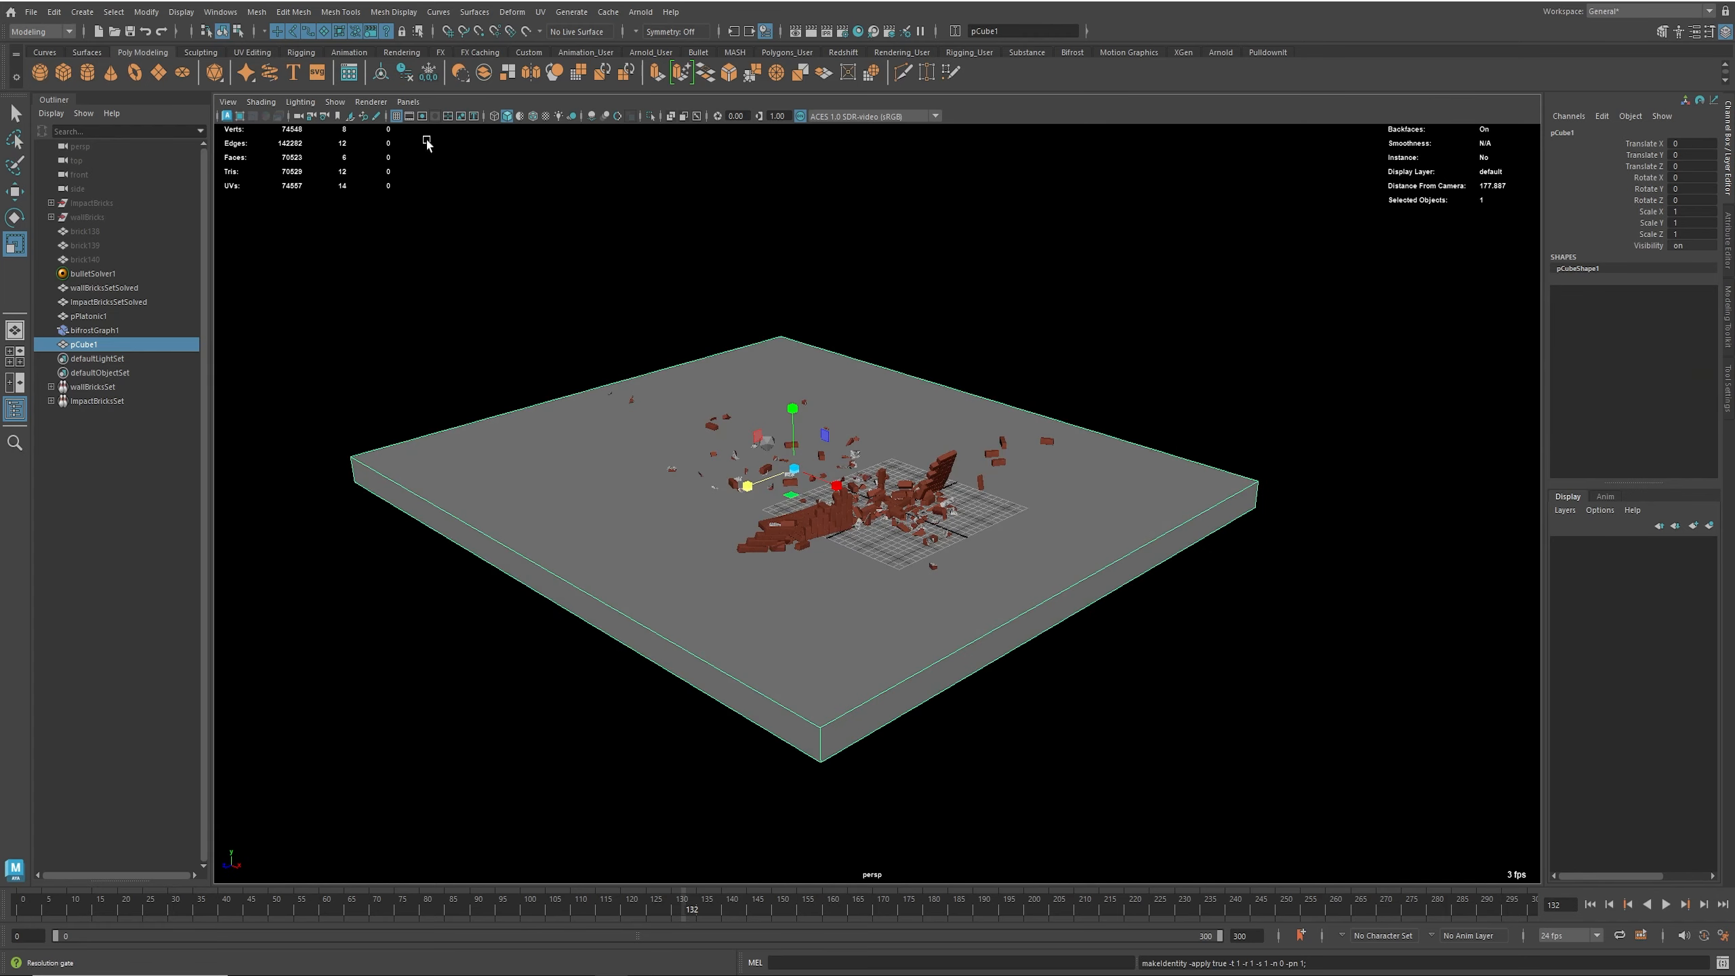
pyautogui.keyDown('alt'); pyautogui.moveTo(936, 386); pyautogui.dragTo(941, 434); pyautogui.keyUp('alt')
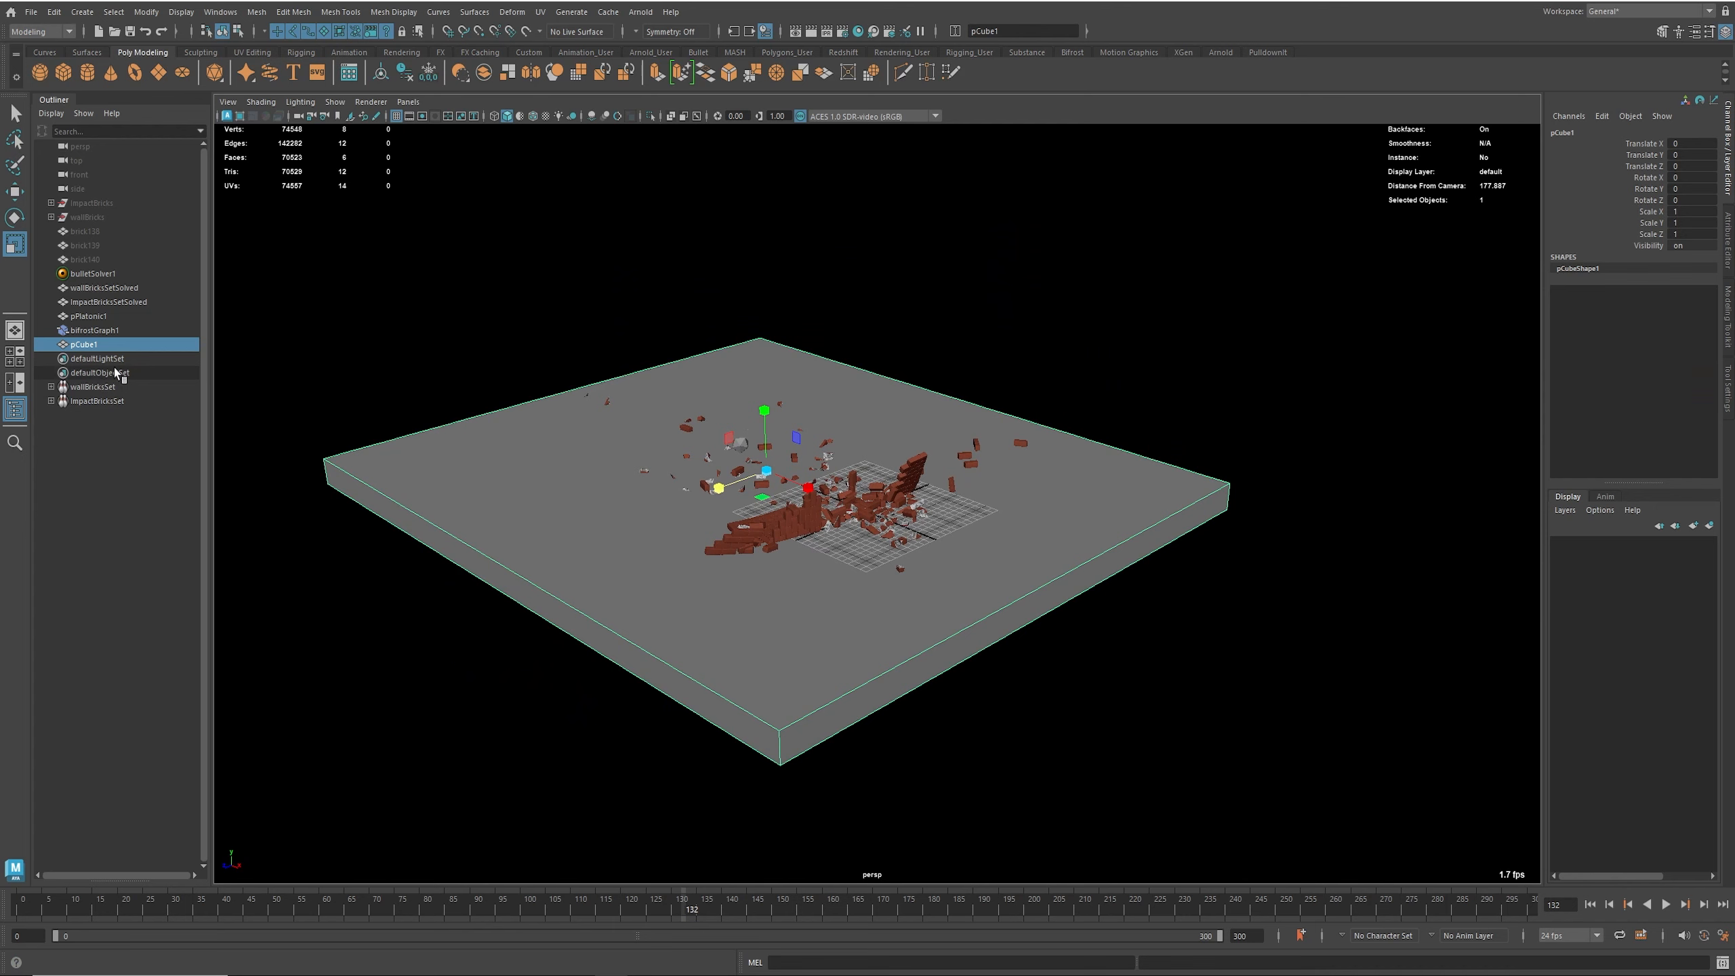
pyautogui.doubleClick(85, 344)
pyautogui.write('floor')
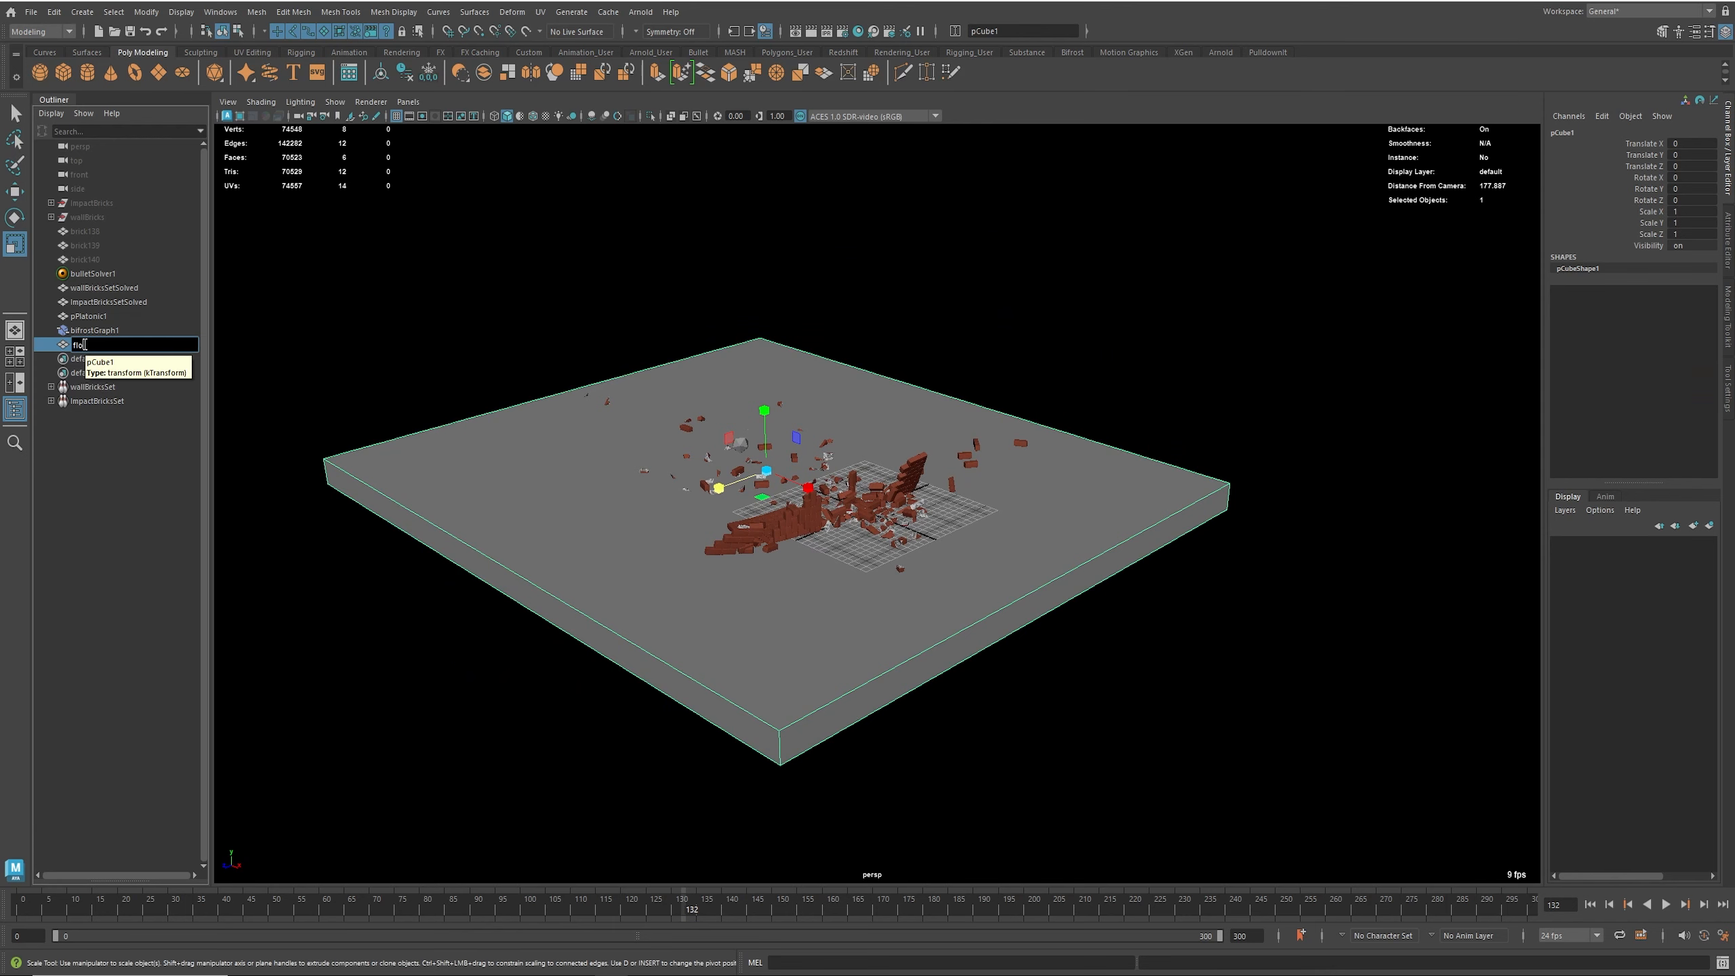
pyautogui.press('Return')
# Step: Bring the floor mesh into the Bifrost graph and place its floorShape node near the collider node
pyautogui.moveTo(0, 341); pyautogui.dragTo(970, 343)
pyautogui.moveTo(109, 343); pyautogui.dragTo(872, 643)
pyautogui.scroll(-6, 976, 501)
pyautogui.click(907, 652)
pyautogui.keyDown('alt'); pyautogui.moveTo(965, 652); pyautogui.dragTo(740, 568, button='middle'); pyautogui.keyUp('alt')
pyautogui.moveTo(647, 569); pyautogui.dragTo(914, 582)
pyautogui.keyDown('alt'); pyautogui.moveTo(973, 593); pyautogui.dragTo(752, 561, button='middle'); pyautogui.keyUp('alt')
pyautogui.press('3')
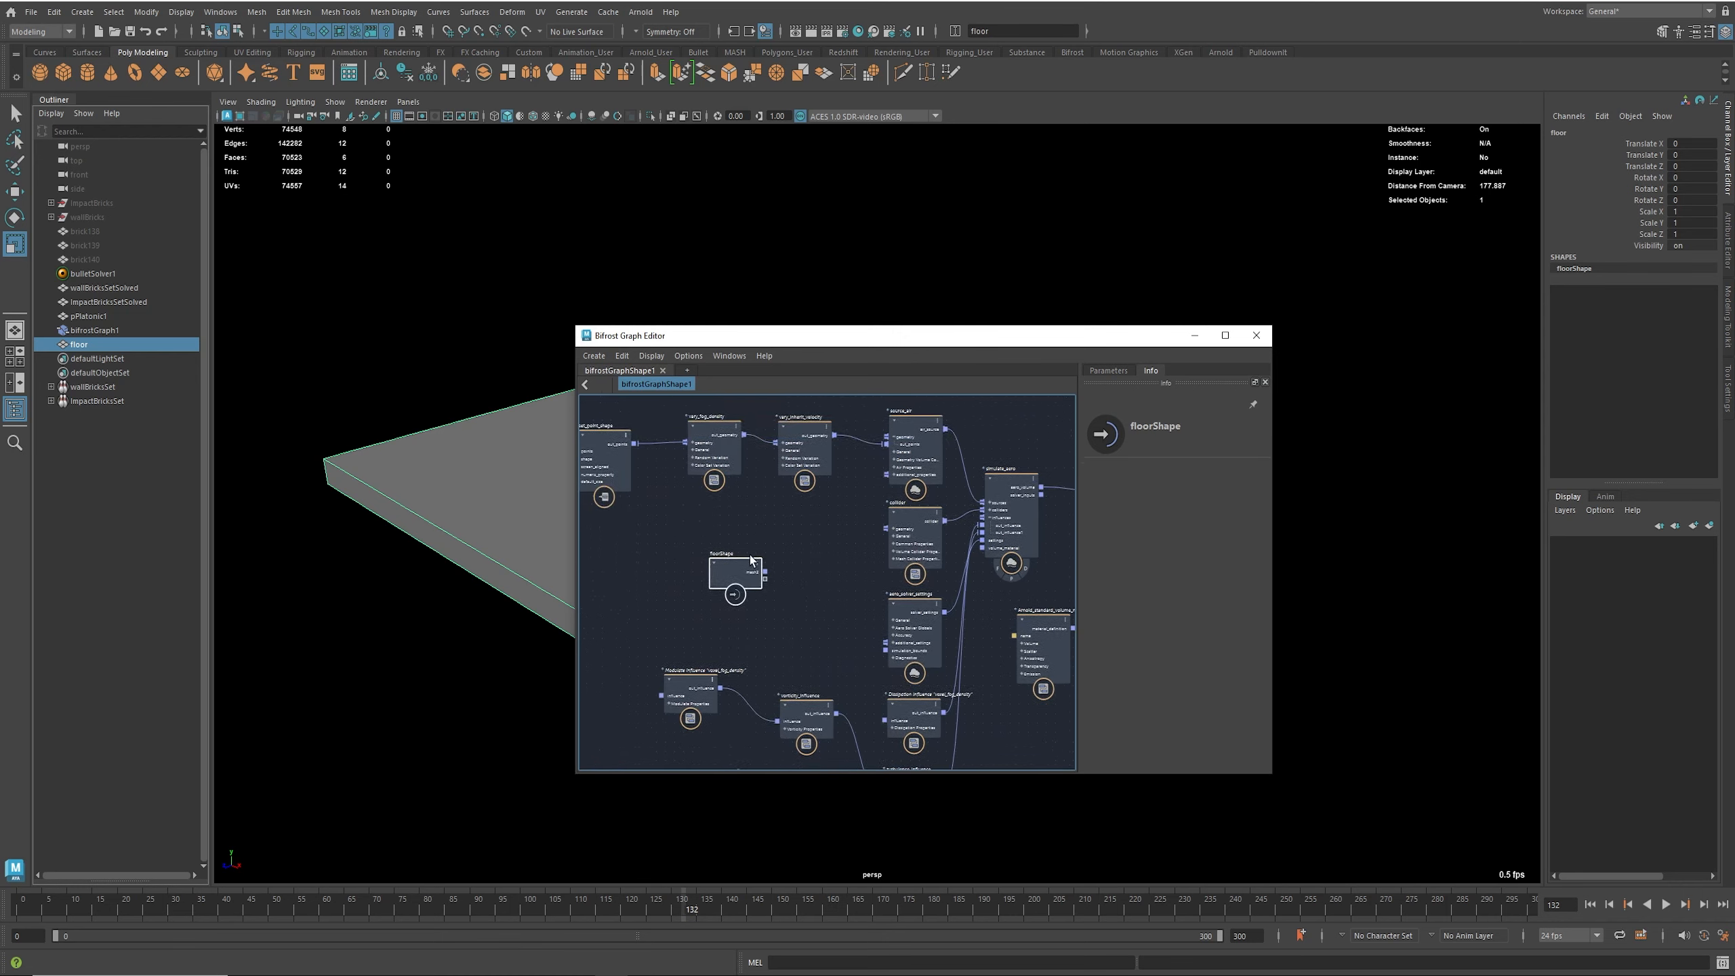
# Step: Move floorShape beside the collider node and connect its mesh2 output to the collider's geometry input
pyautogui.scroll(5, 751, 559)
pyautogui.moveTo(717, 577); pyautogui.dragTo(877, 525)
pyautogui.keyDown('alt'); pyautogui.moveTo(956, 545); pyautogui.dragTo(740, 570, button='middle'); pyautogui.keyUp('alt')
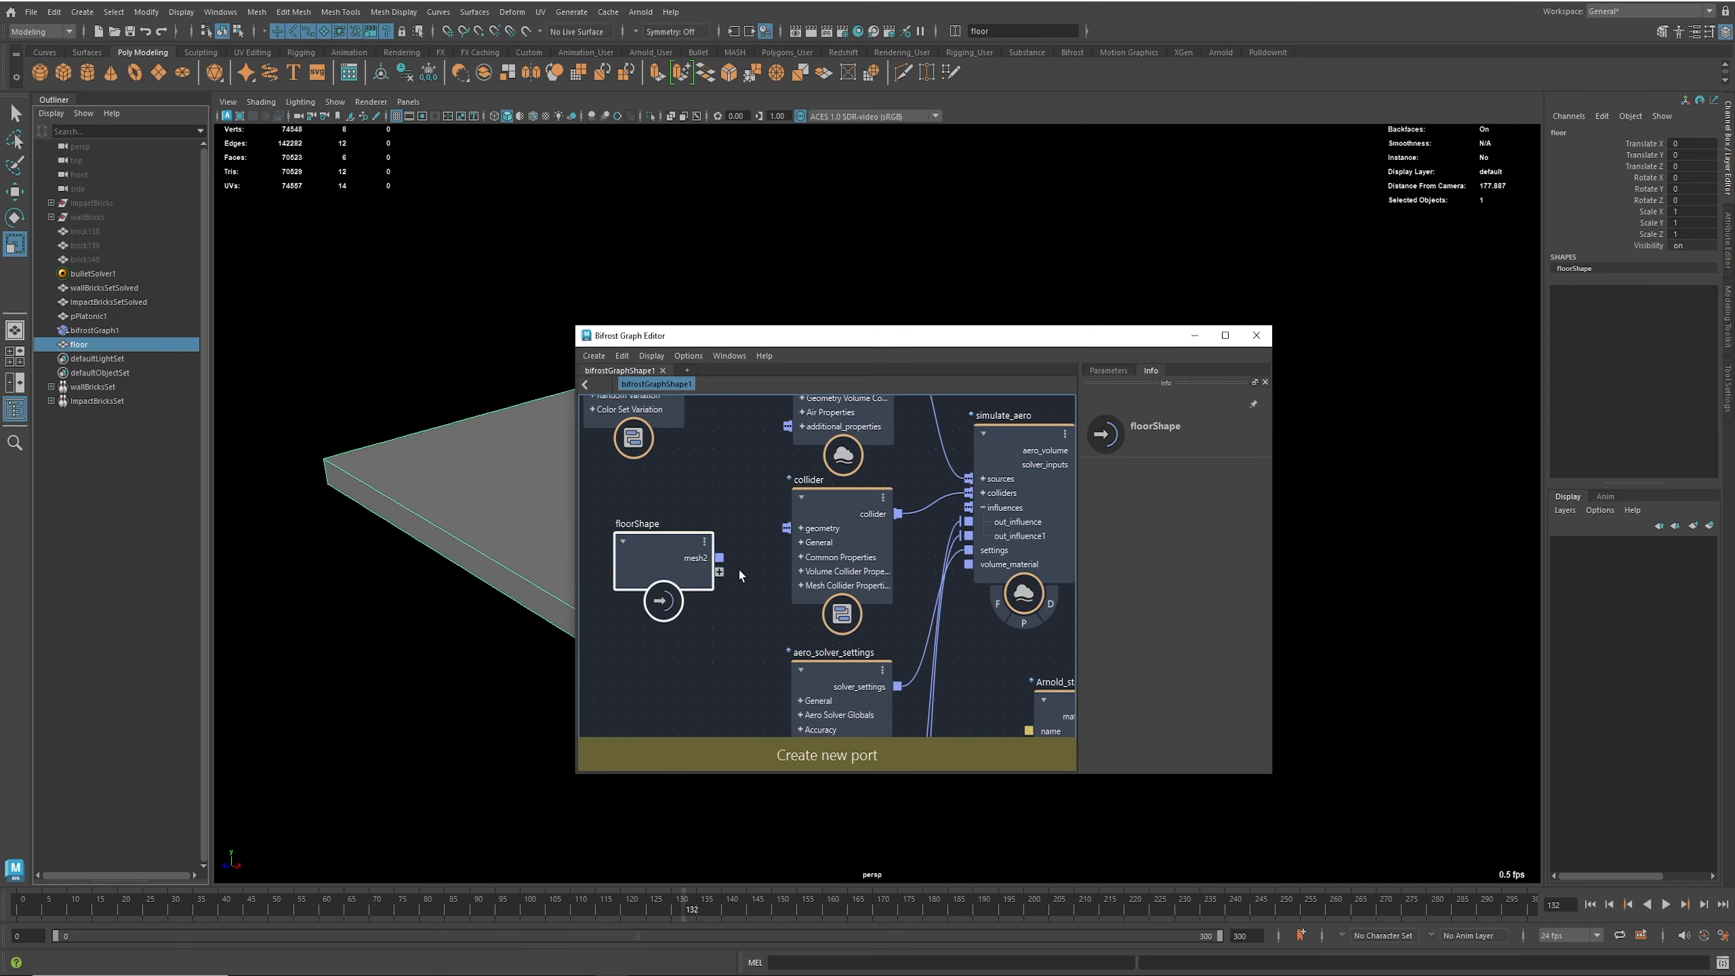
pyautogui.moveTo(719, 558); pyautogui.dragTo(786, 528)
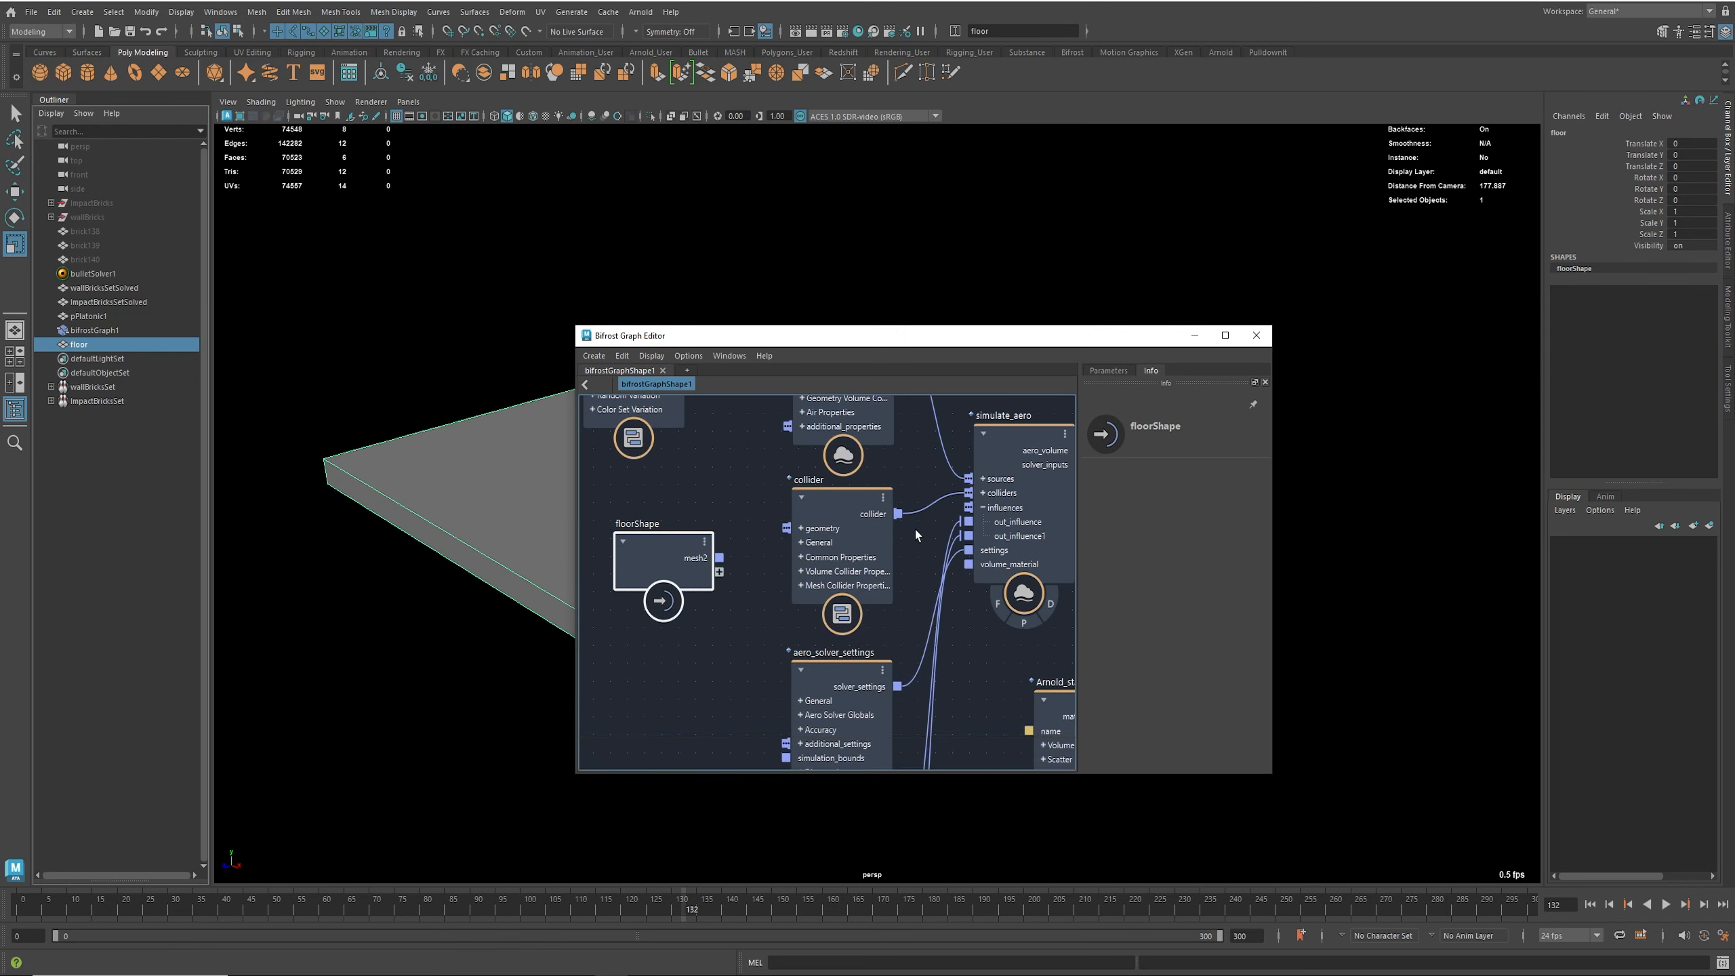
# Step: Maximize the Bifrost Graph Editor and set the collider node's Detail Size to 0.01
pyautogui.click(1225, 334)
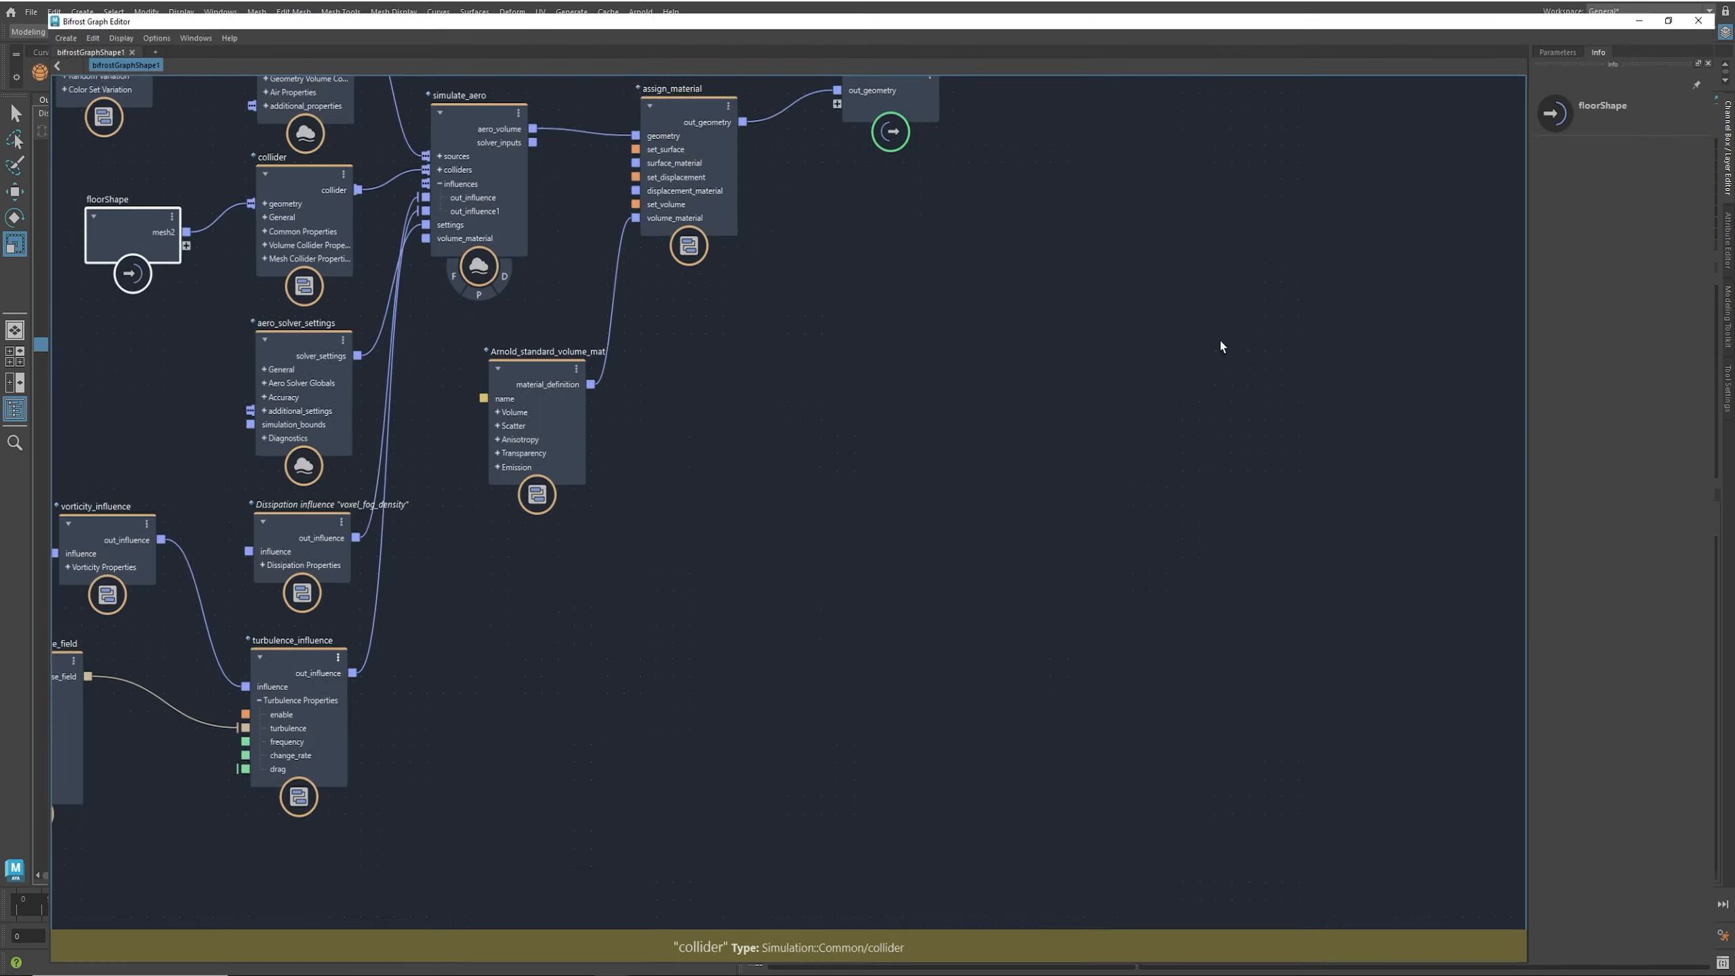
pyautogui.click(661, 427)
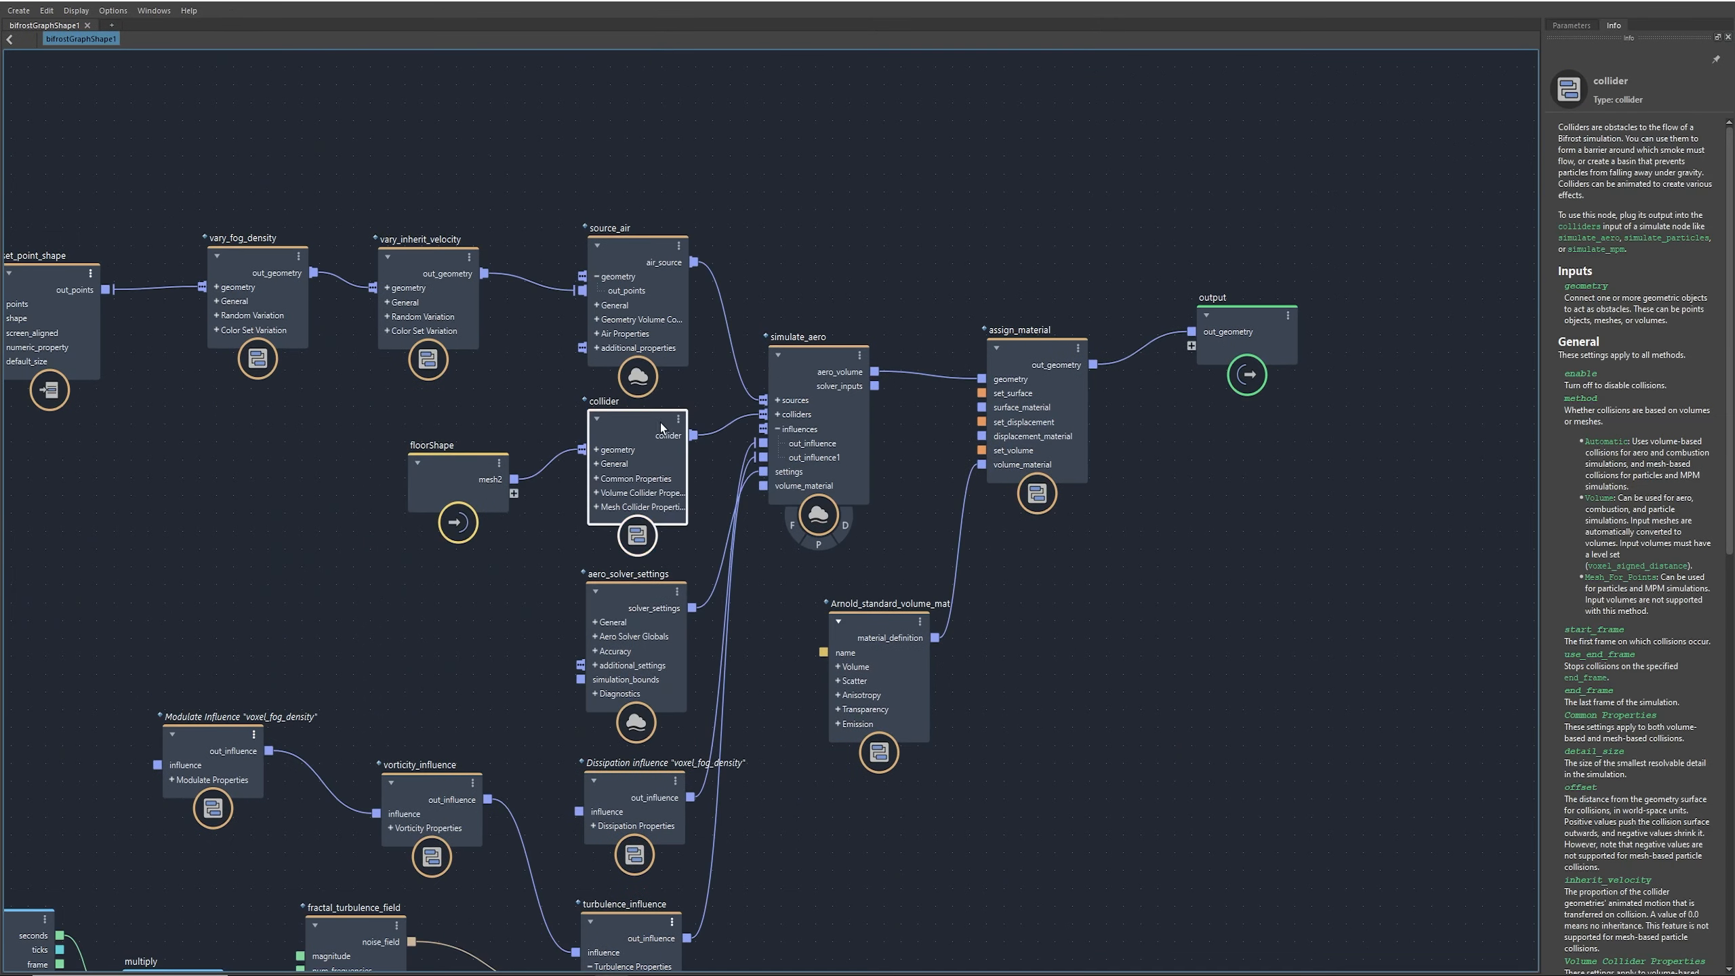
pyautogui.click(1587, 28)
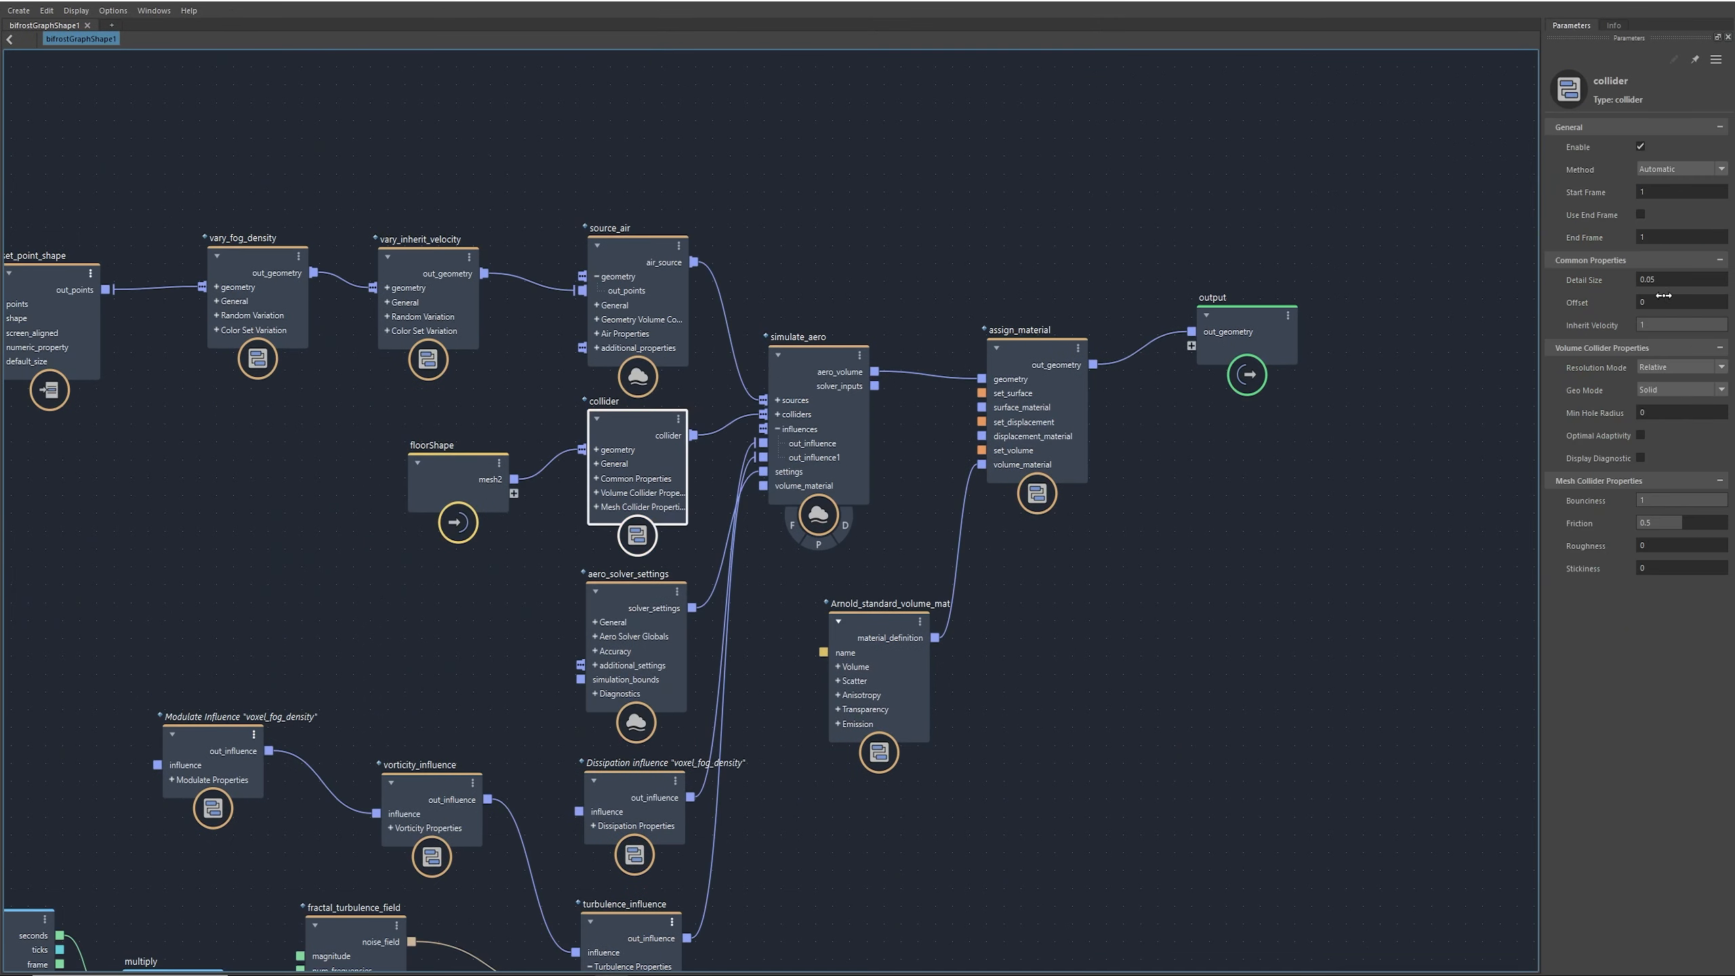
pyautogui.click(1653, 280)
pyautogui.moveTo(1650, 276); pyautogui.dragTo(1690, 271)
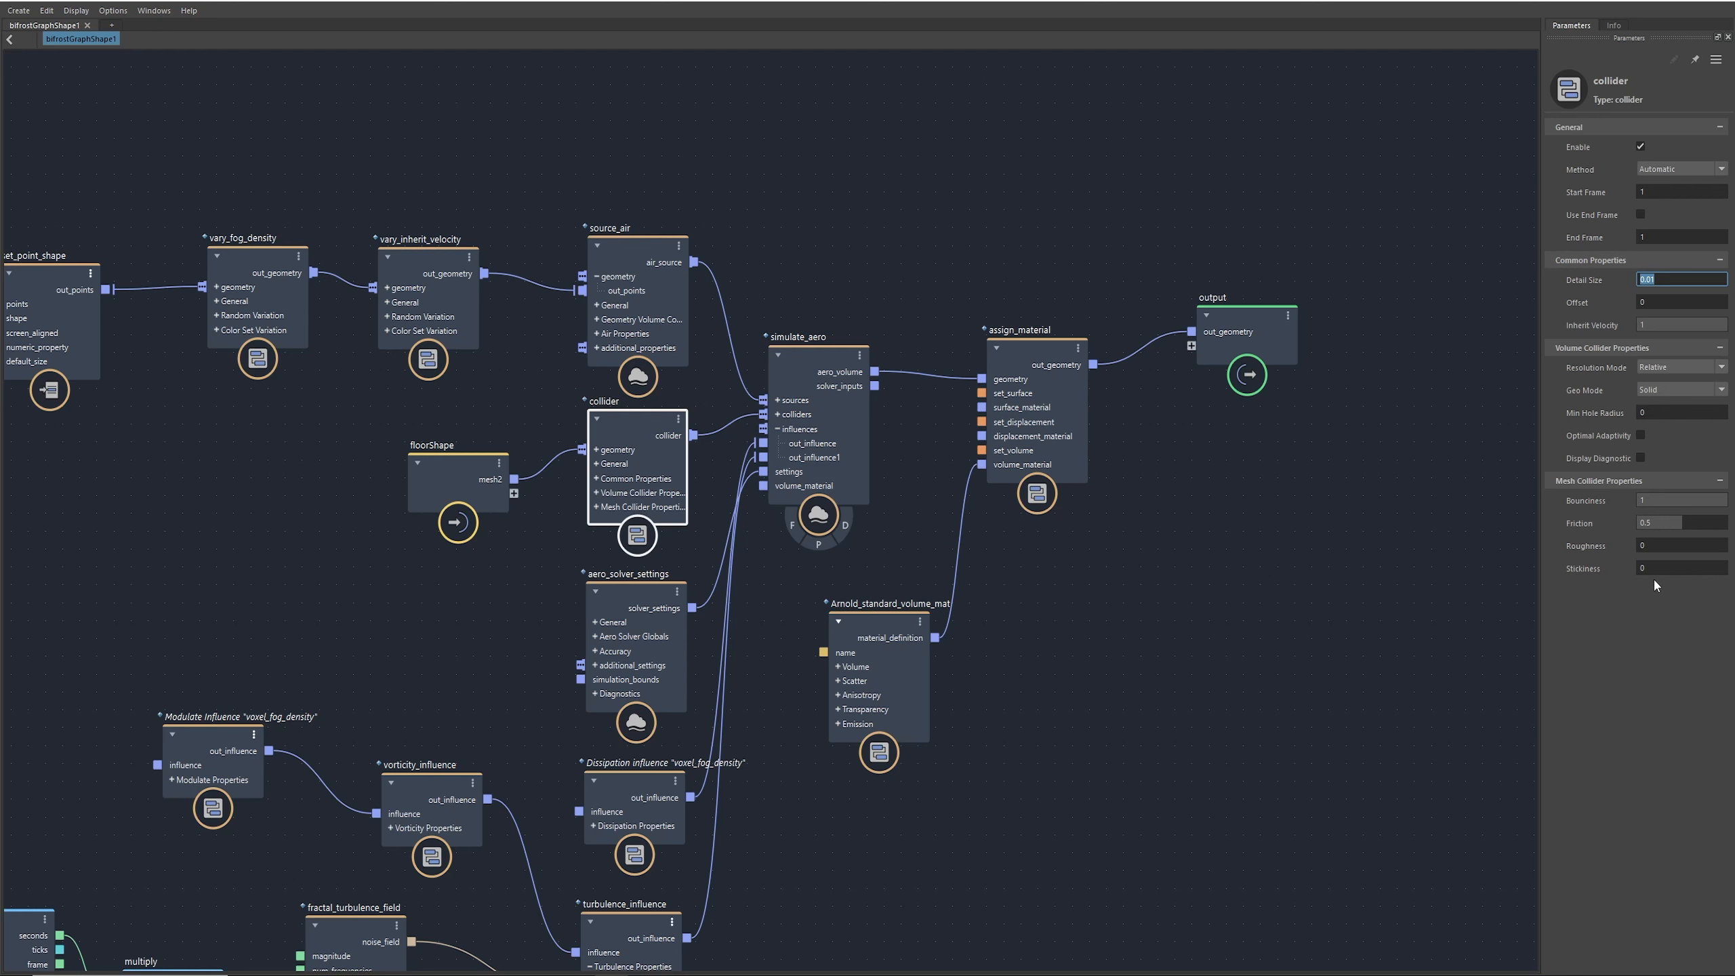
# Step: Set the collider's Friction to 1, Bounciness to 0.1 and Roughness to about 0.39
pyautogui.click(1683, 526)
pyautogui.moveTo(1673, 525); pyautogui.dragTo(1627, 521)
pyautogui.write('1')
pyautogui.click(1649, 500)
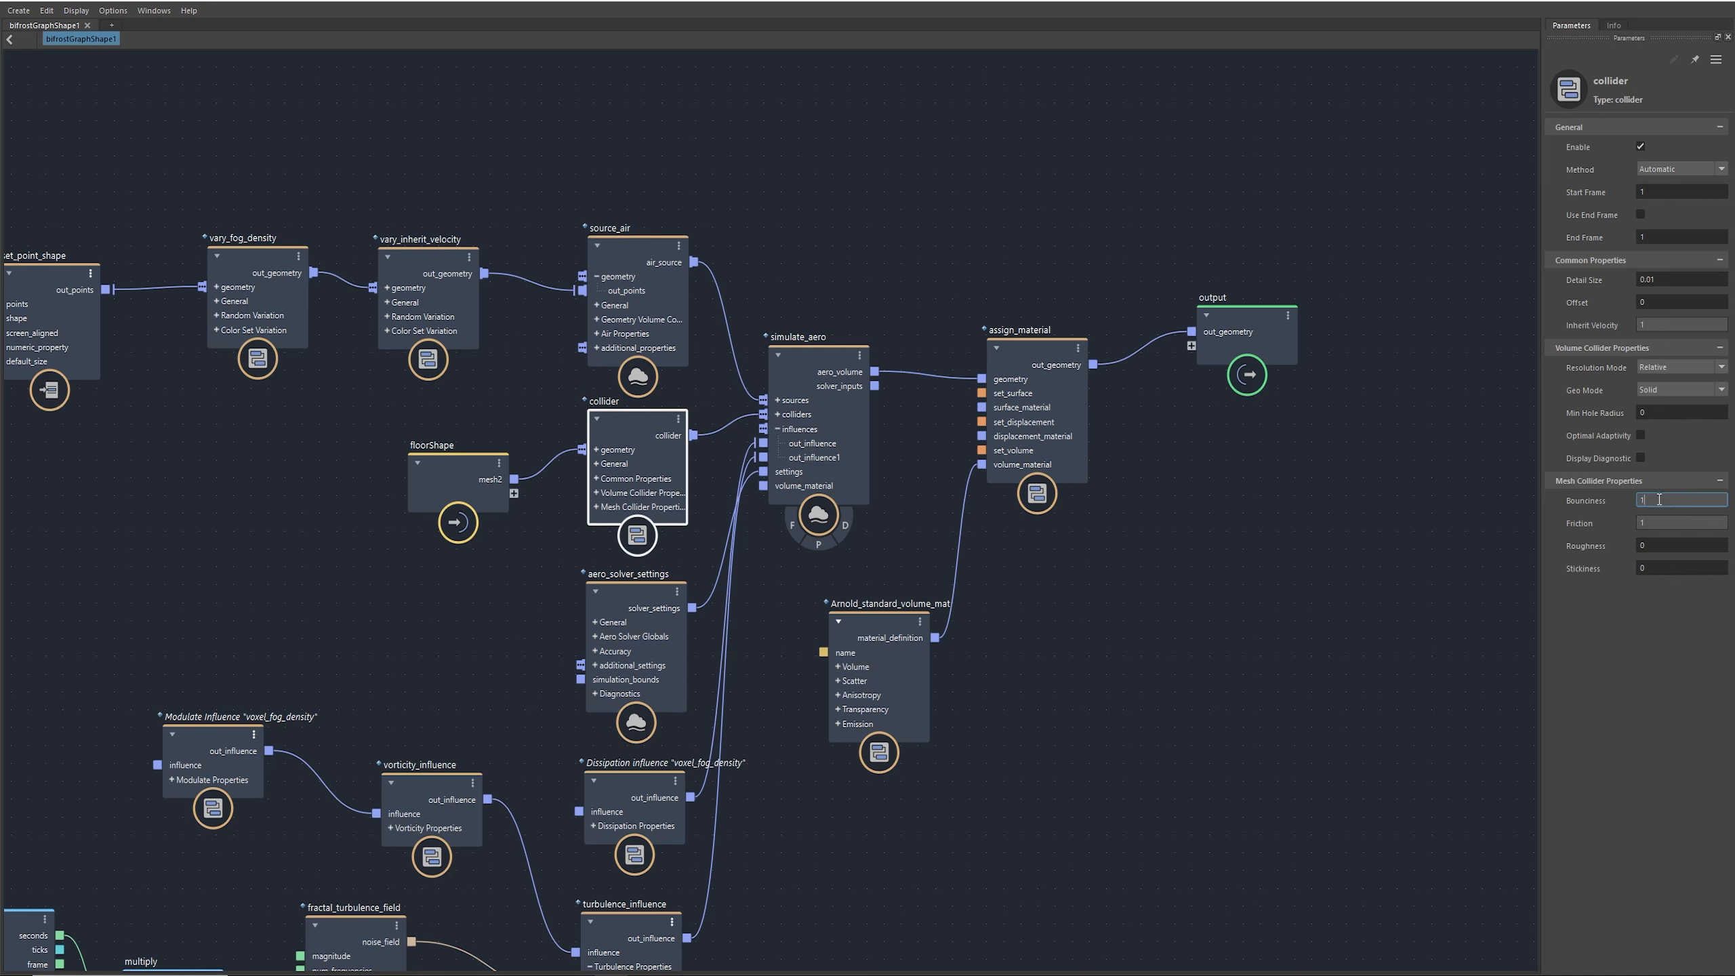
pyautogui.press('Return')
pyautogui.moveTo(1654, 547); pyautogui.dragTo(1688, 552)
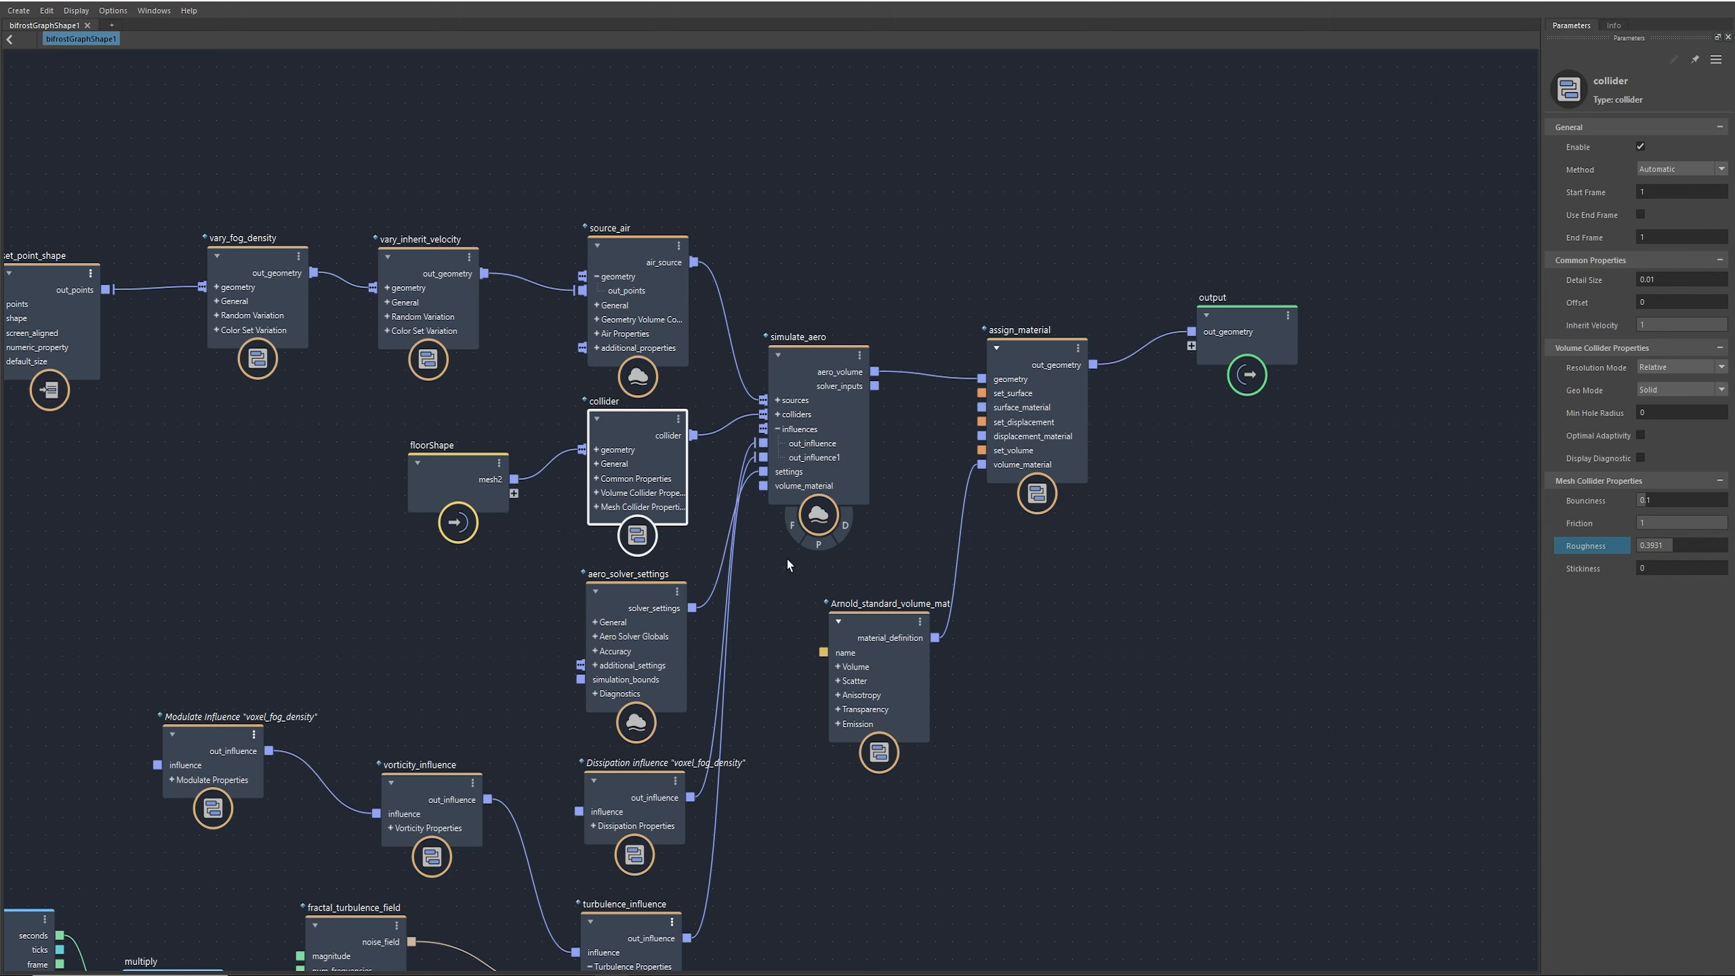
# Step: Look over the completed graph, close the graph editor and play the playblast movie of the wall destruction in the media player
pyautogui.scroll(-5, 1060, 509)
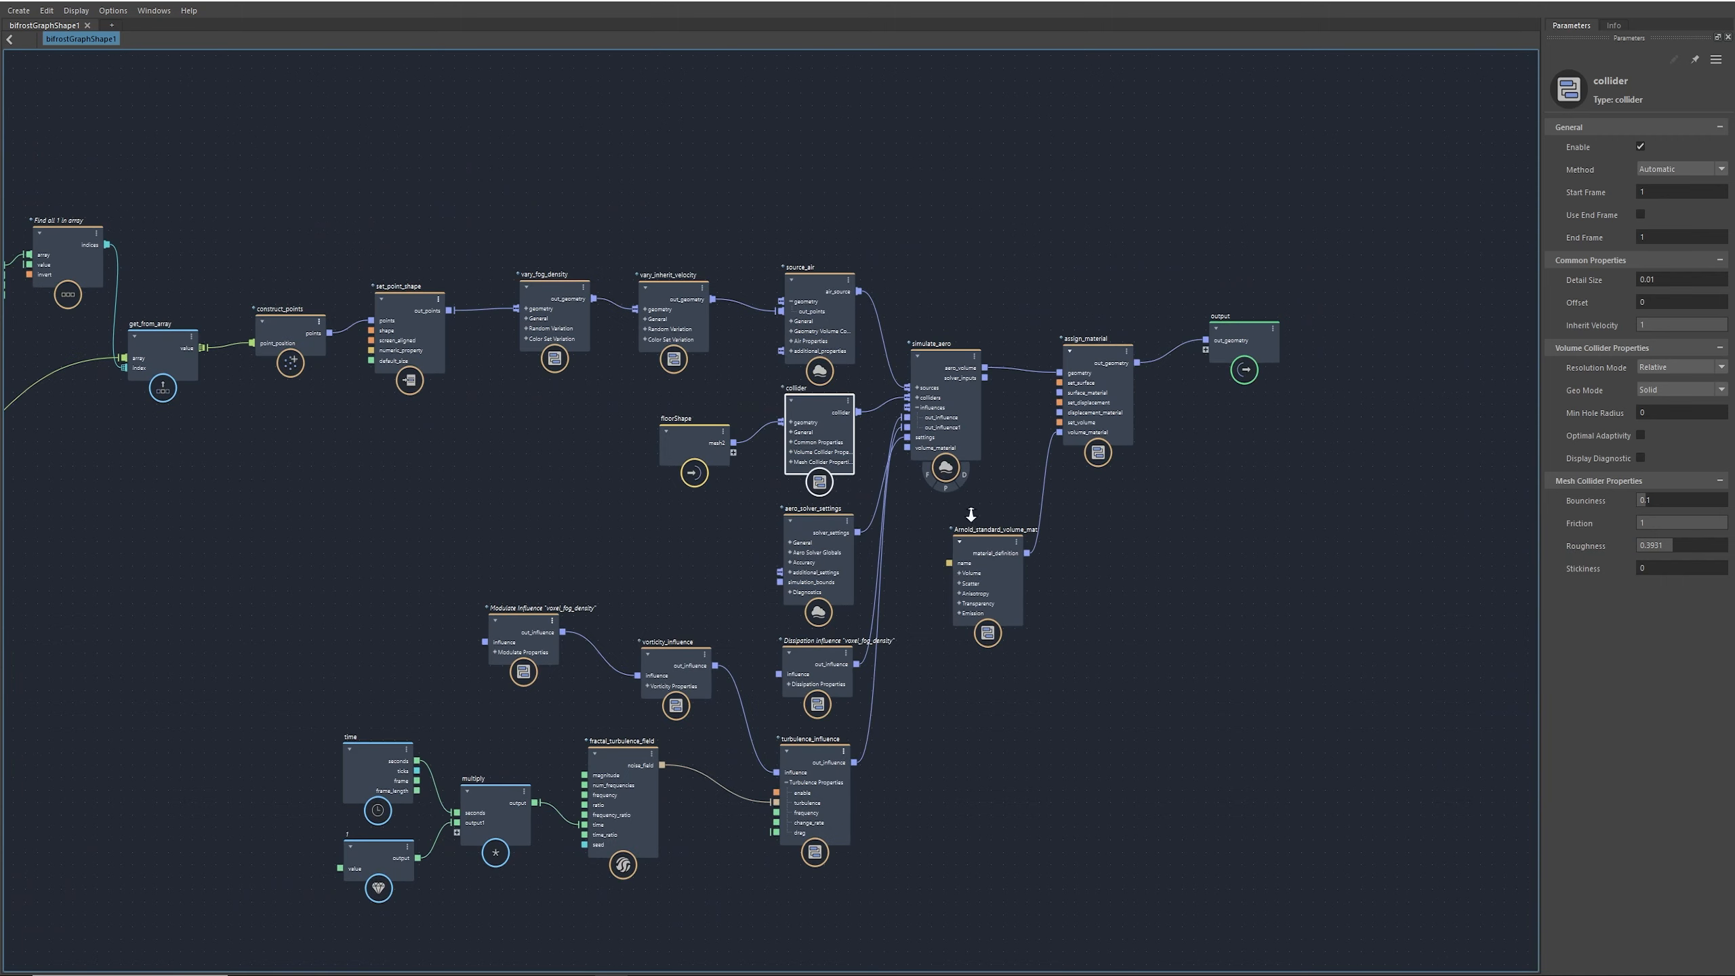
pyautogui.moveTo(964, 515); pyautogui.dragTo(778, 436, button='middle')
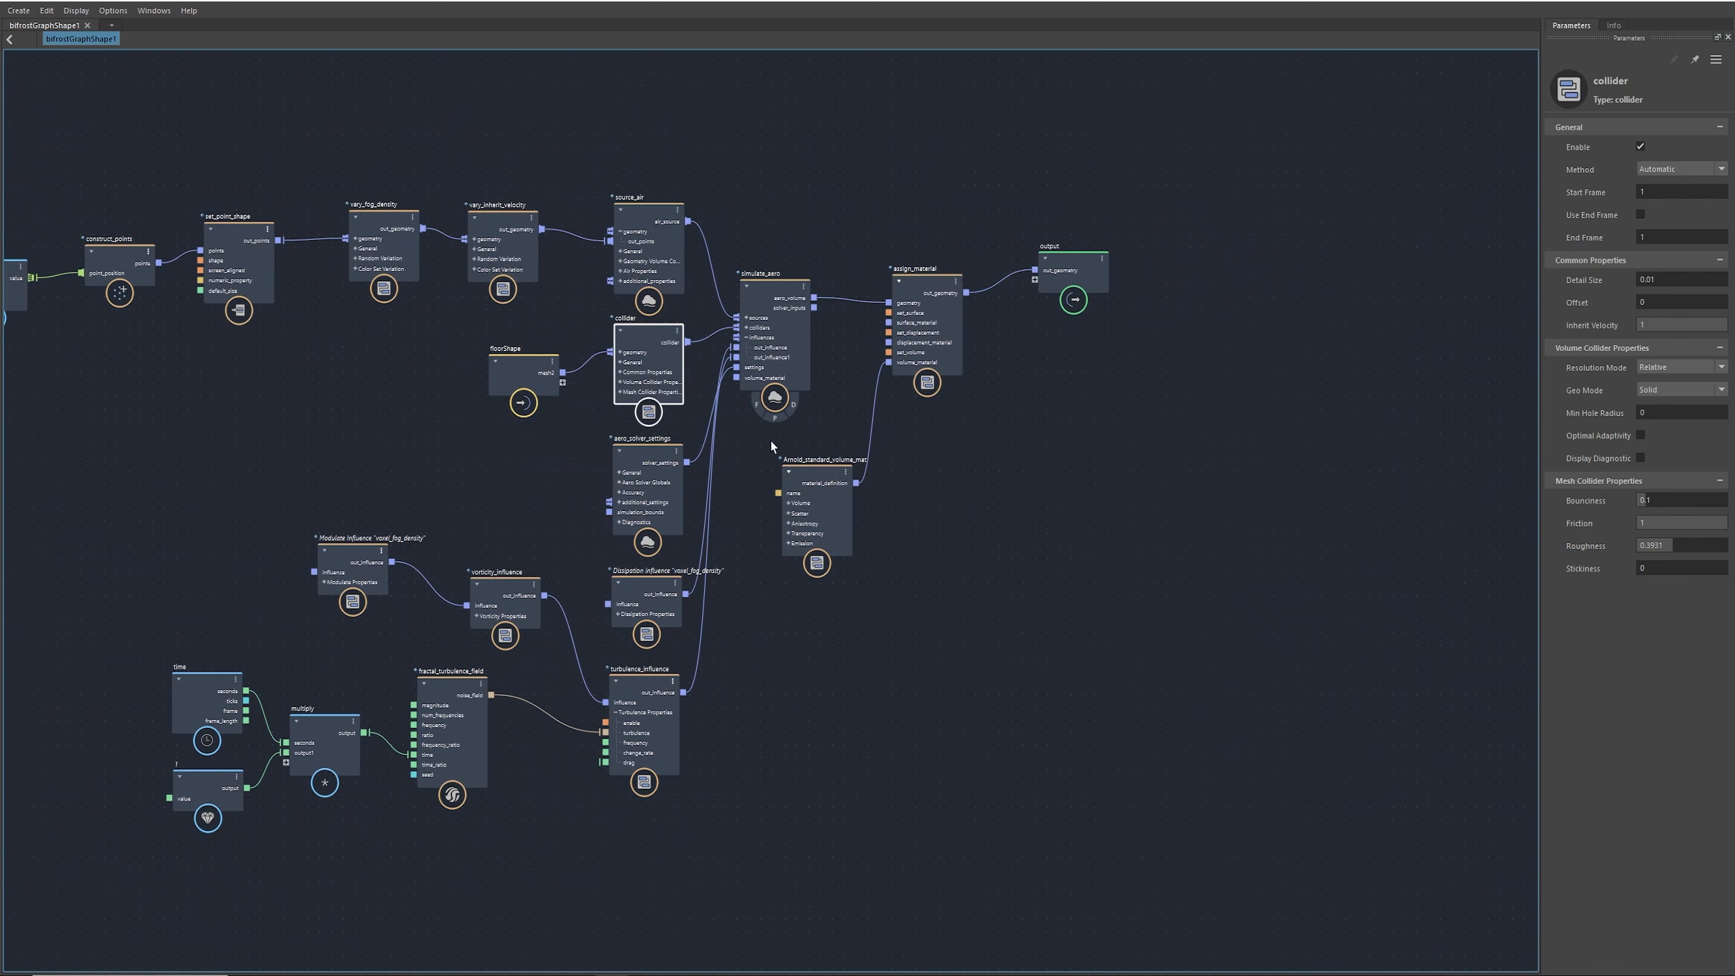
pyautogui.moveTo(662, 488); pyautogui.dragTo(955, 523, button='middle')
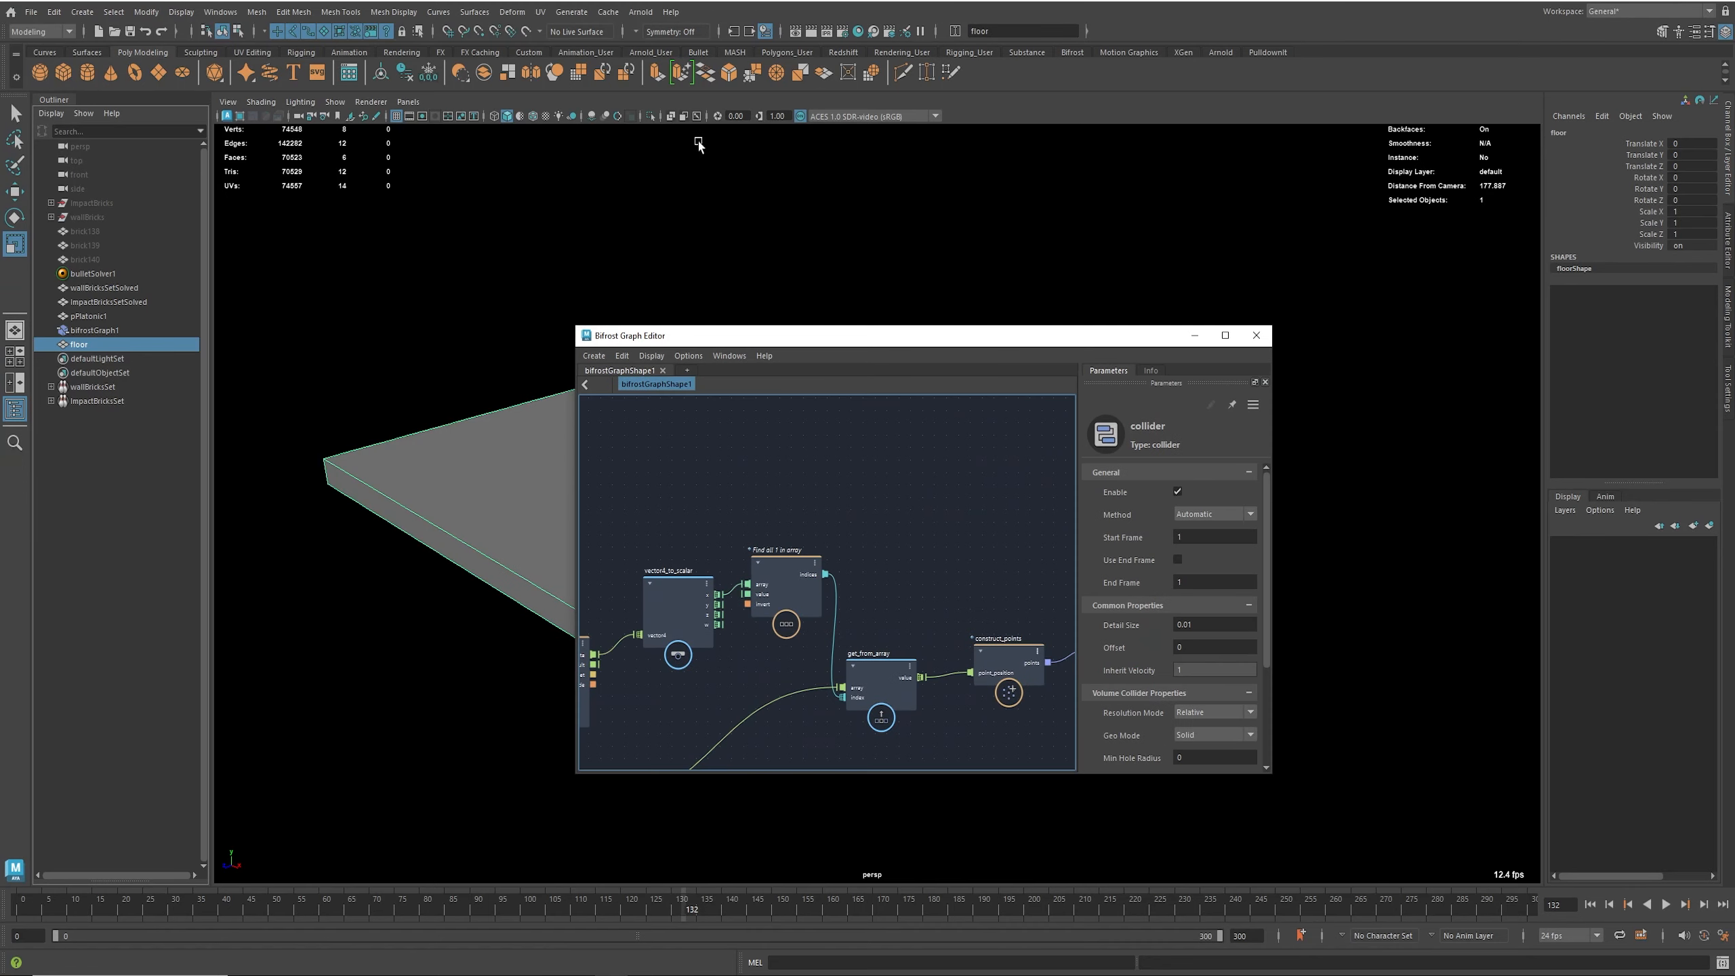
pyautogui.click(1257, 337)
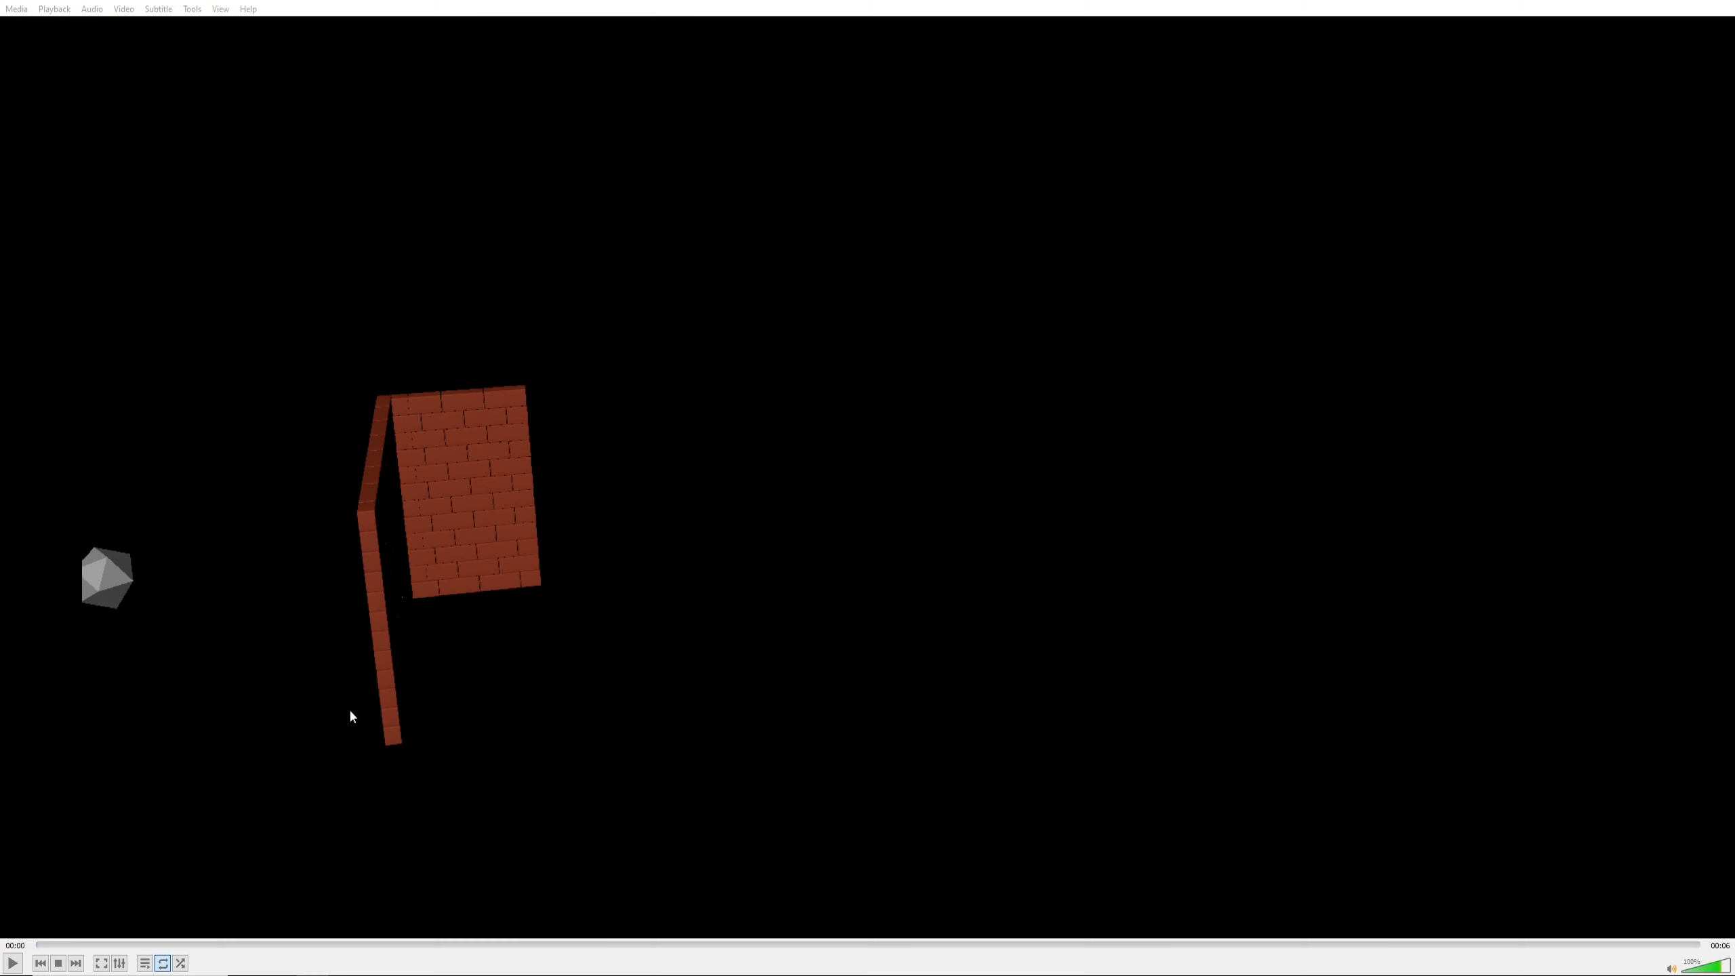
pyautogui.click(15, 963)
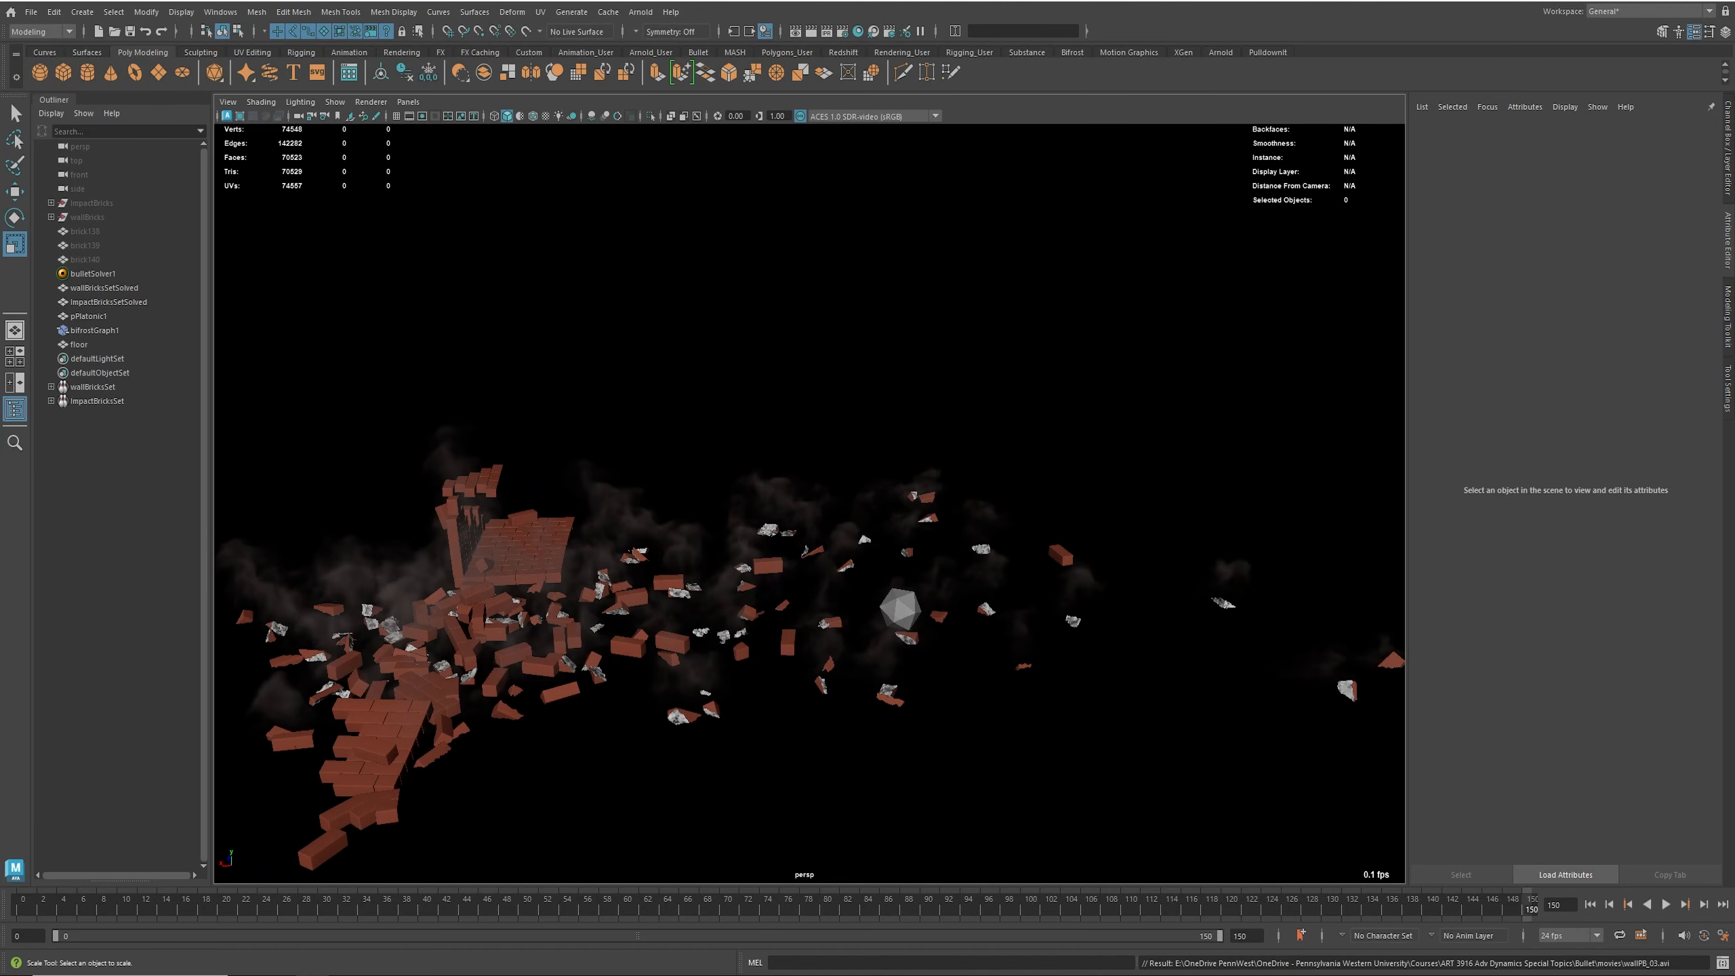
# Step: Open the updated dust graph and examine the node chain from set_point_shape through the vary nodes to source_air
pyautogui.moveTo(0, 167); pyautogui.dragTo(983, 1)
pyautogui.keyDown('alt'); pyautogui.moveTo(537, 433); pyautogui.dragTo(980, 689, button='middle'); pyautogui.keyUp('alt')
pyautogui.moveTo(980, 689)
pyautogui.keyDown('alt'); pyautogui.mouseDown(button='right')
pyautogui.moveTo(821, 666)
pyautogui.moveTo(983, 656)
pyautogui.mouseUp(button='right'); pyautogui.keyUp('alt')
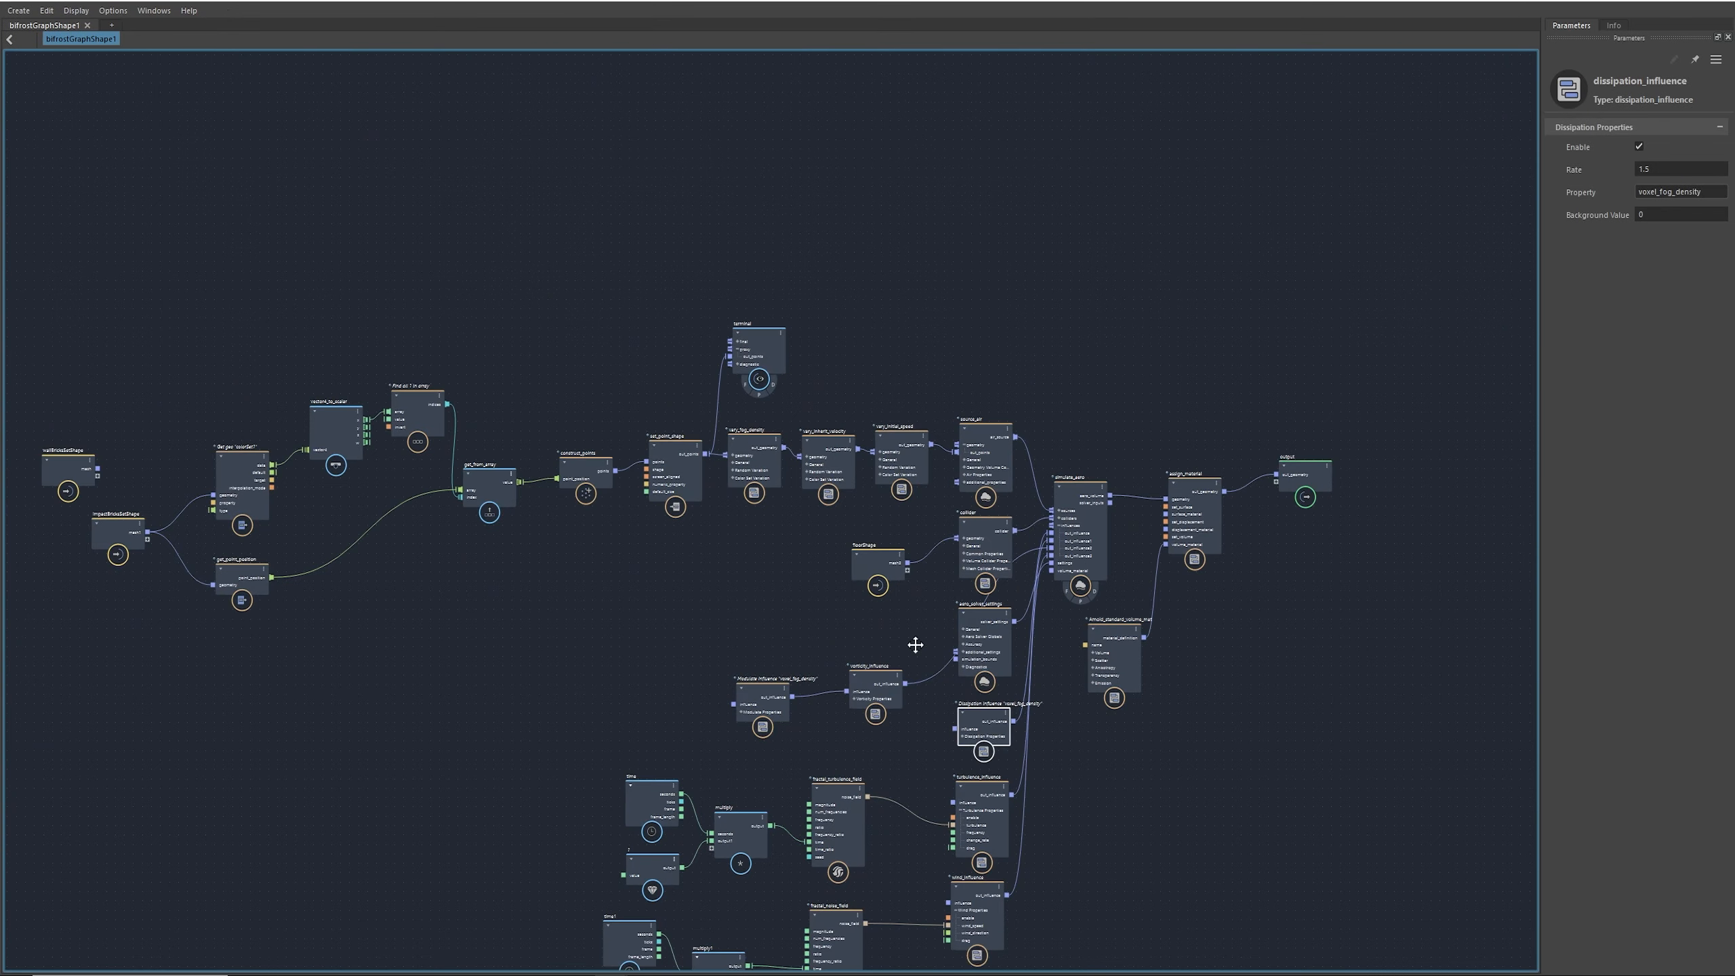
pyautogui.keyDown('alt'); pyautogui.moveTo(914, 643); pyautogui.dragTo(990, 561, button='middle'); pyautogui.keyUp('alt')
pyautogui.keyDown('alt'); pyautogui.moveTo(895, 534); pyautogui.dragTo(730, 573, button='middle'); pyautogui.keyUp('alt')
pyautogui.keyDown('alt'); pyautogui.moveTo(791, 504); pyautogui.dragTo(955, 522, button='right'); pyautogui.keyUp('alt')
pyautogui.keyDown('alt'); pyautogui.moveTo(677, 484); pyautogui.dragTo(565, 523, button='middle'); pyautogui.keyUp('alt')
pyautogui.keyDown('alt'); pyautogui.moveTo(764, 473); pyautogui.dragTo(943, 540, button='middle'); pyautogui.keyUp('alt')
pyautogui.keyDown('alt'); pyautogui.moveTo(574, 500); pyautogui.dragTo(690, 507, button='right'); pyautogui.keyUp('alt')
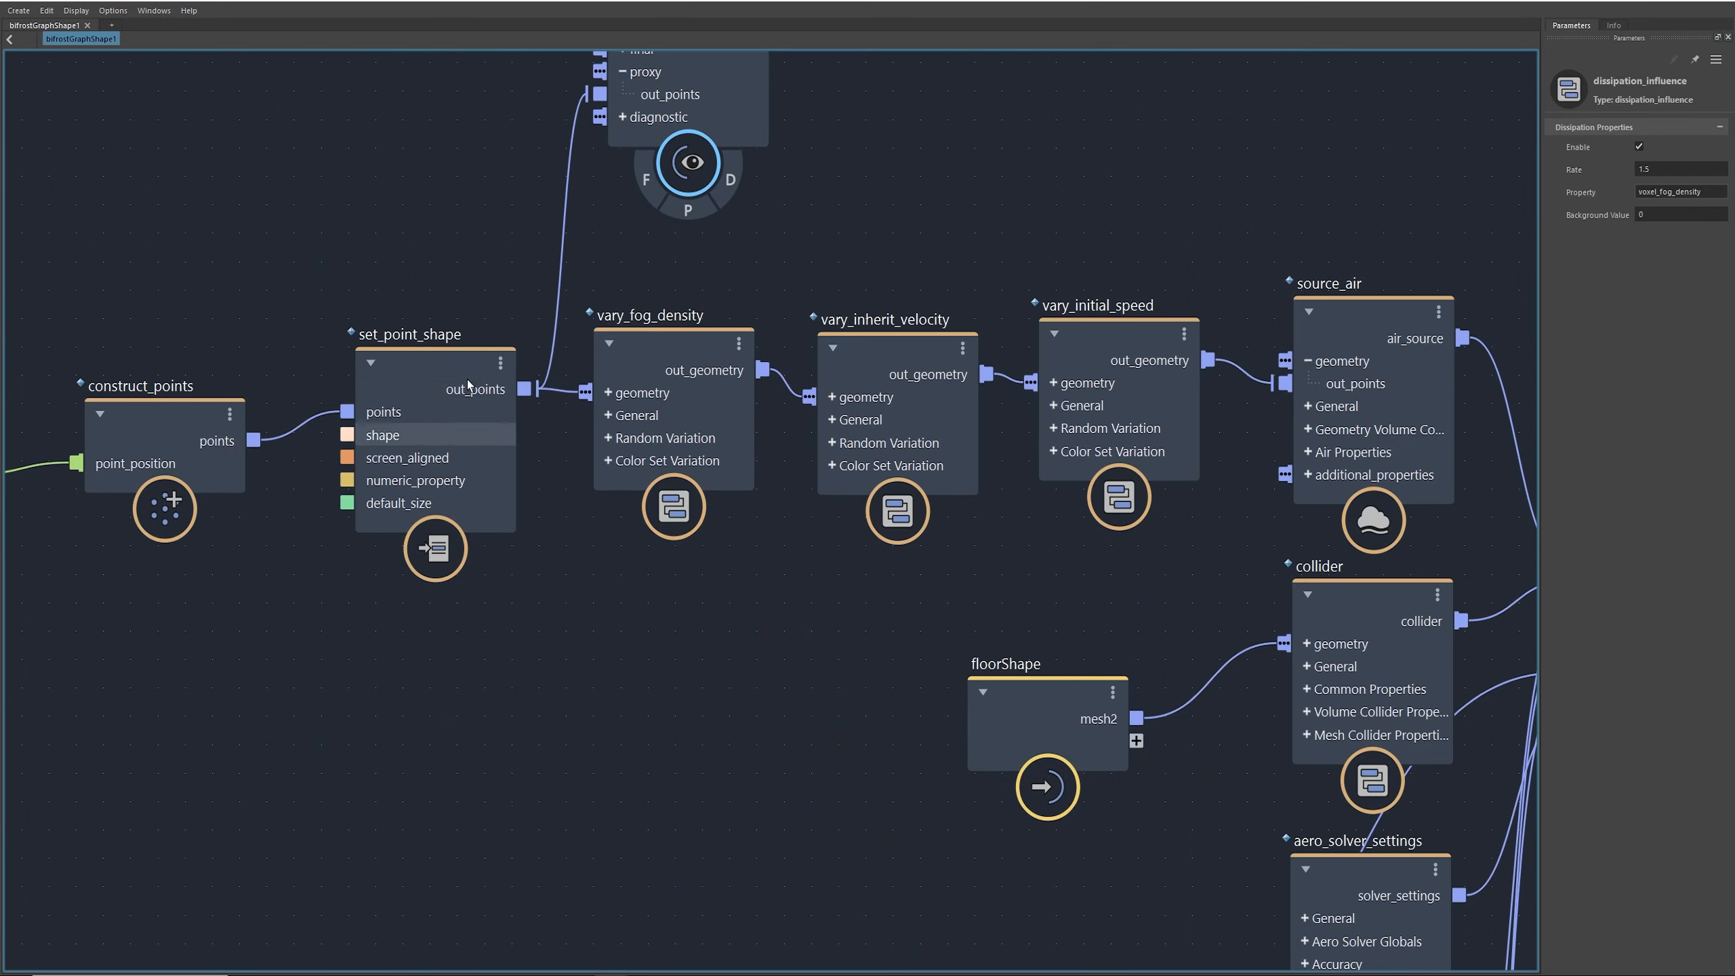
# Step: Check the set_point_shape node's parameters and shift the terminal node slightly away from it
pyautogui.click(448, 372)
pyautogui.keyDown('alt'); pyautogui.moveTo(614, 561); pyautogui.dragTo(565, 634, button='middle'); pyautogui.keyUp('alt')
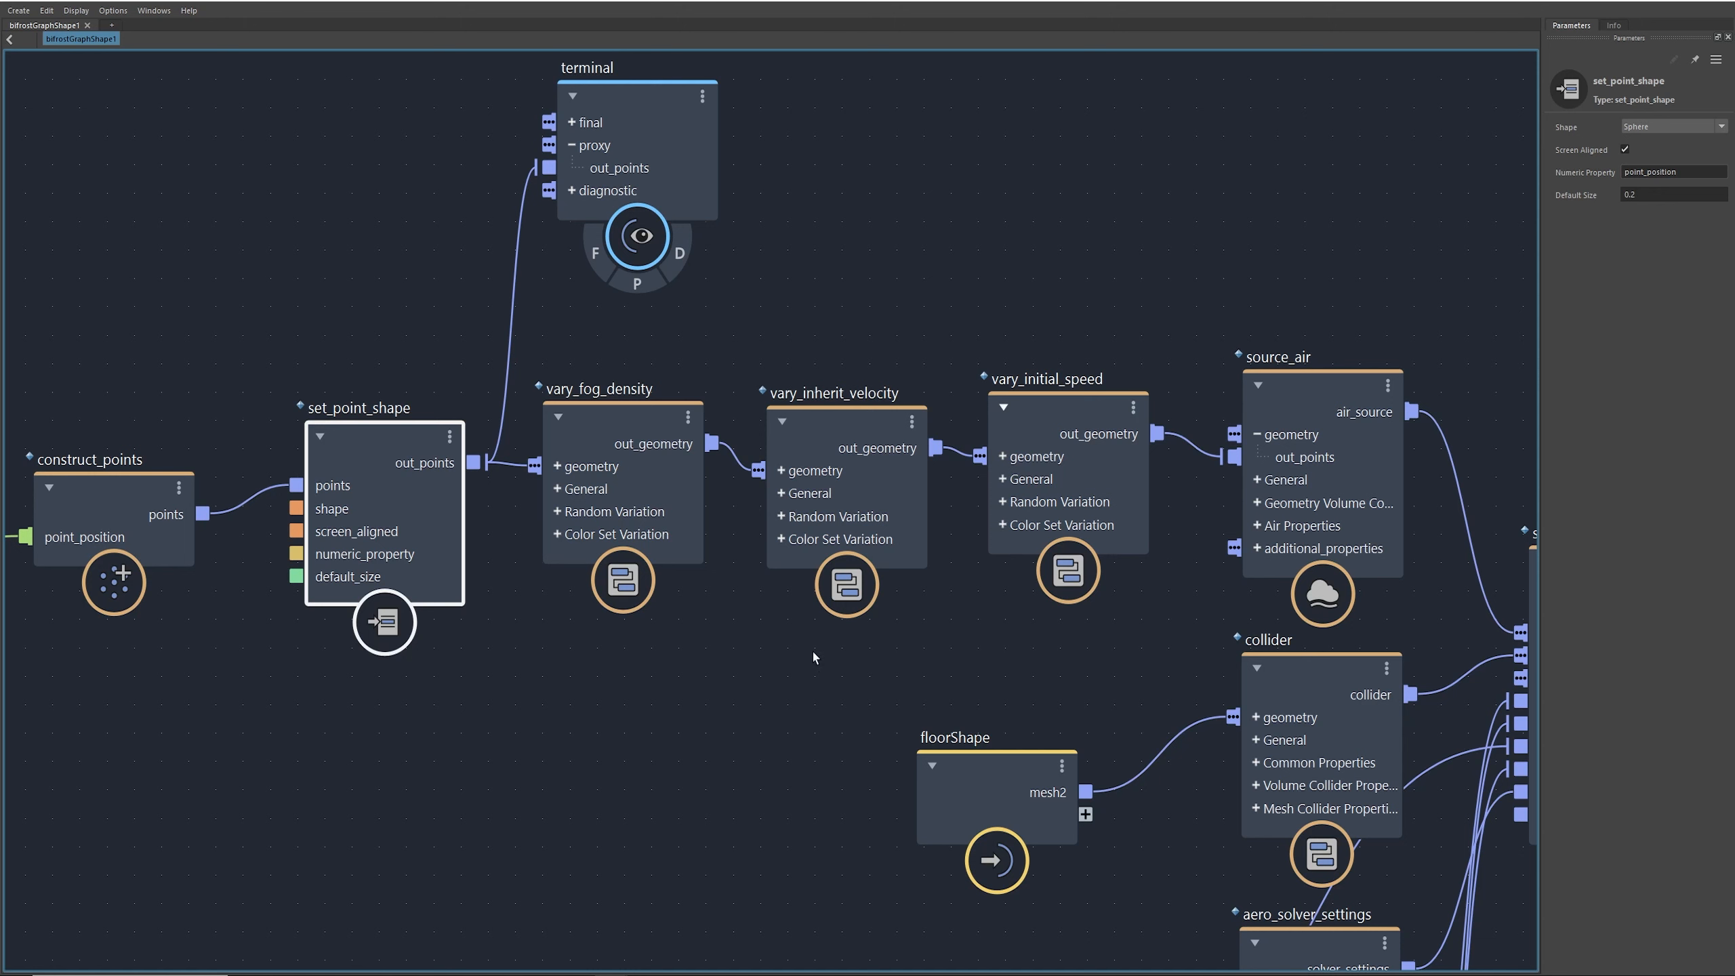
pyautogui.moveTo(893, 650); pyautogui.dragTo(770, 649, button='middle')
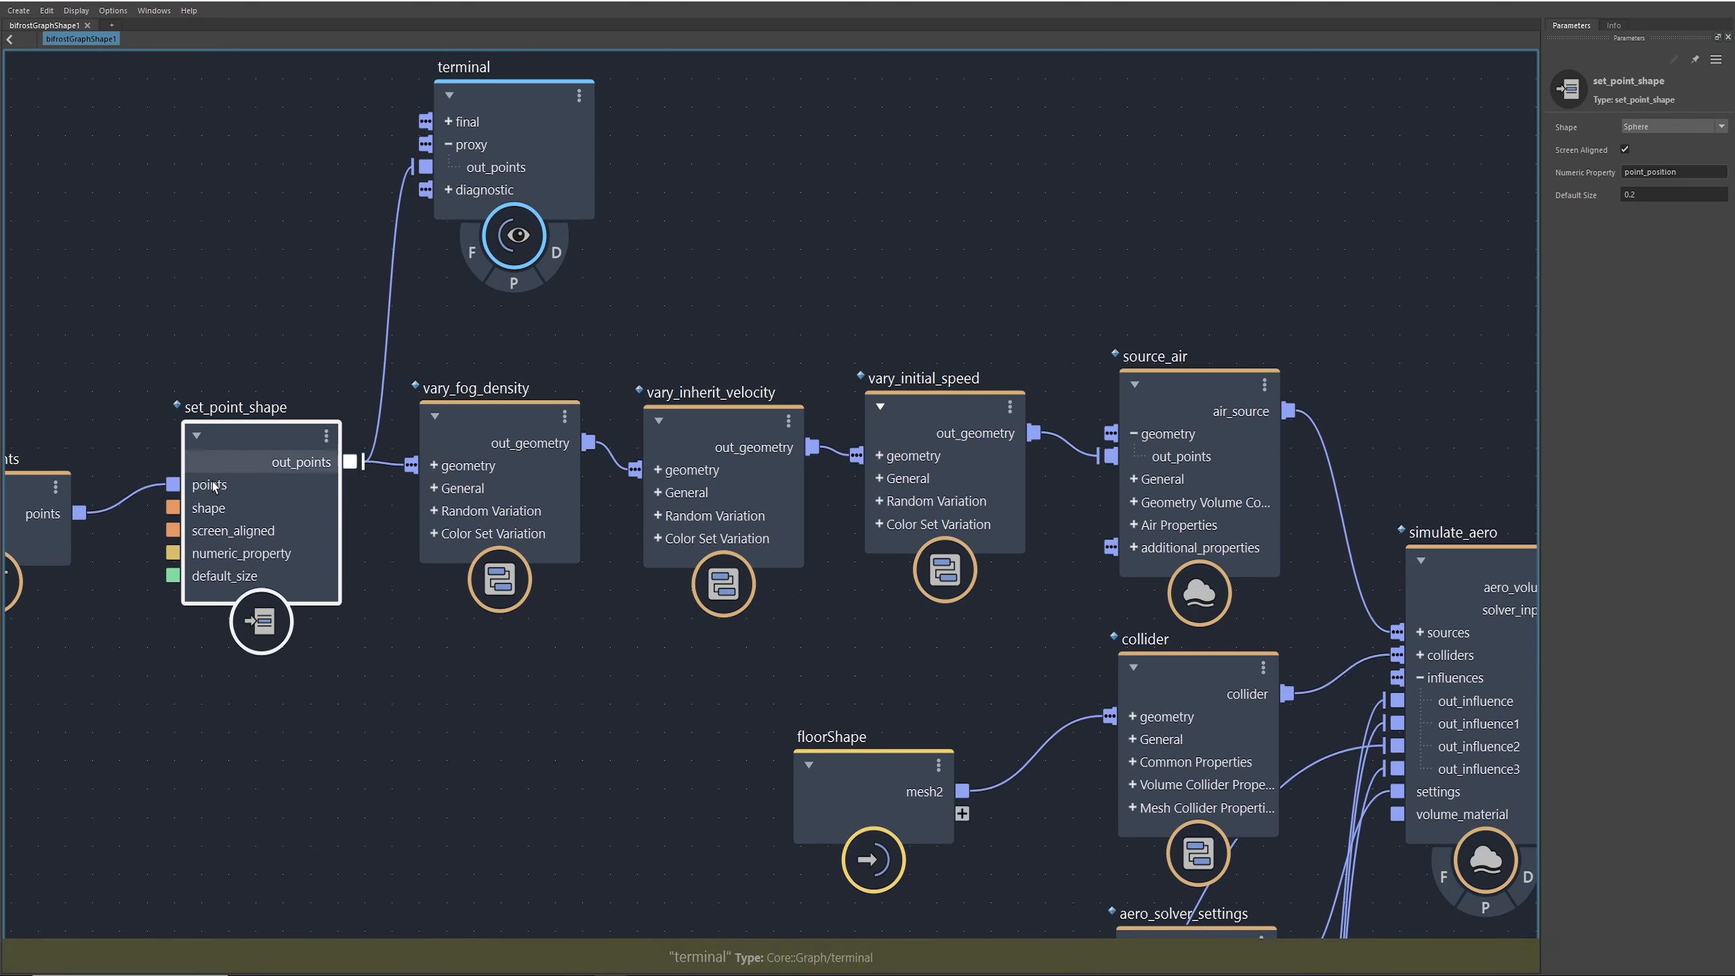
pyautogui.moveTo(531, 117); pyautogui.dragTo(568, 135)
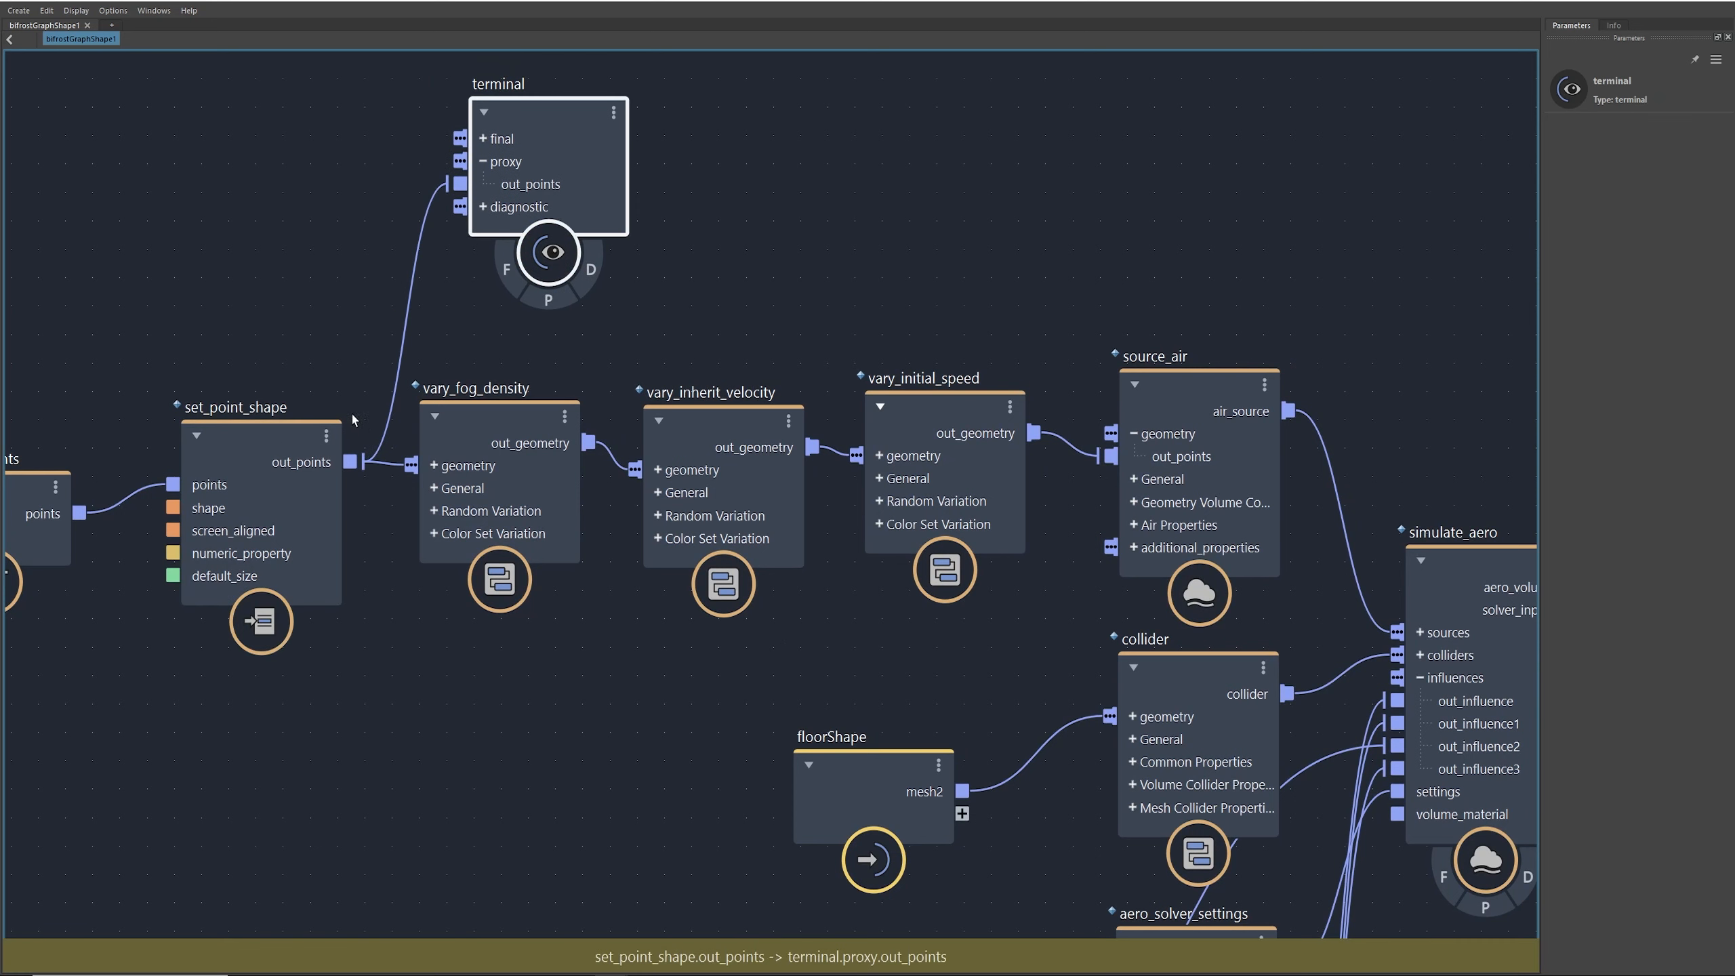
# Step: Review the parameters of set_point_shape and the random variation settings of vary_initial_speed, vary_fog_density and vary_inherit_velocity
pyautogui.click(279, 439)
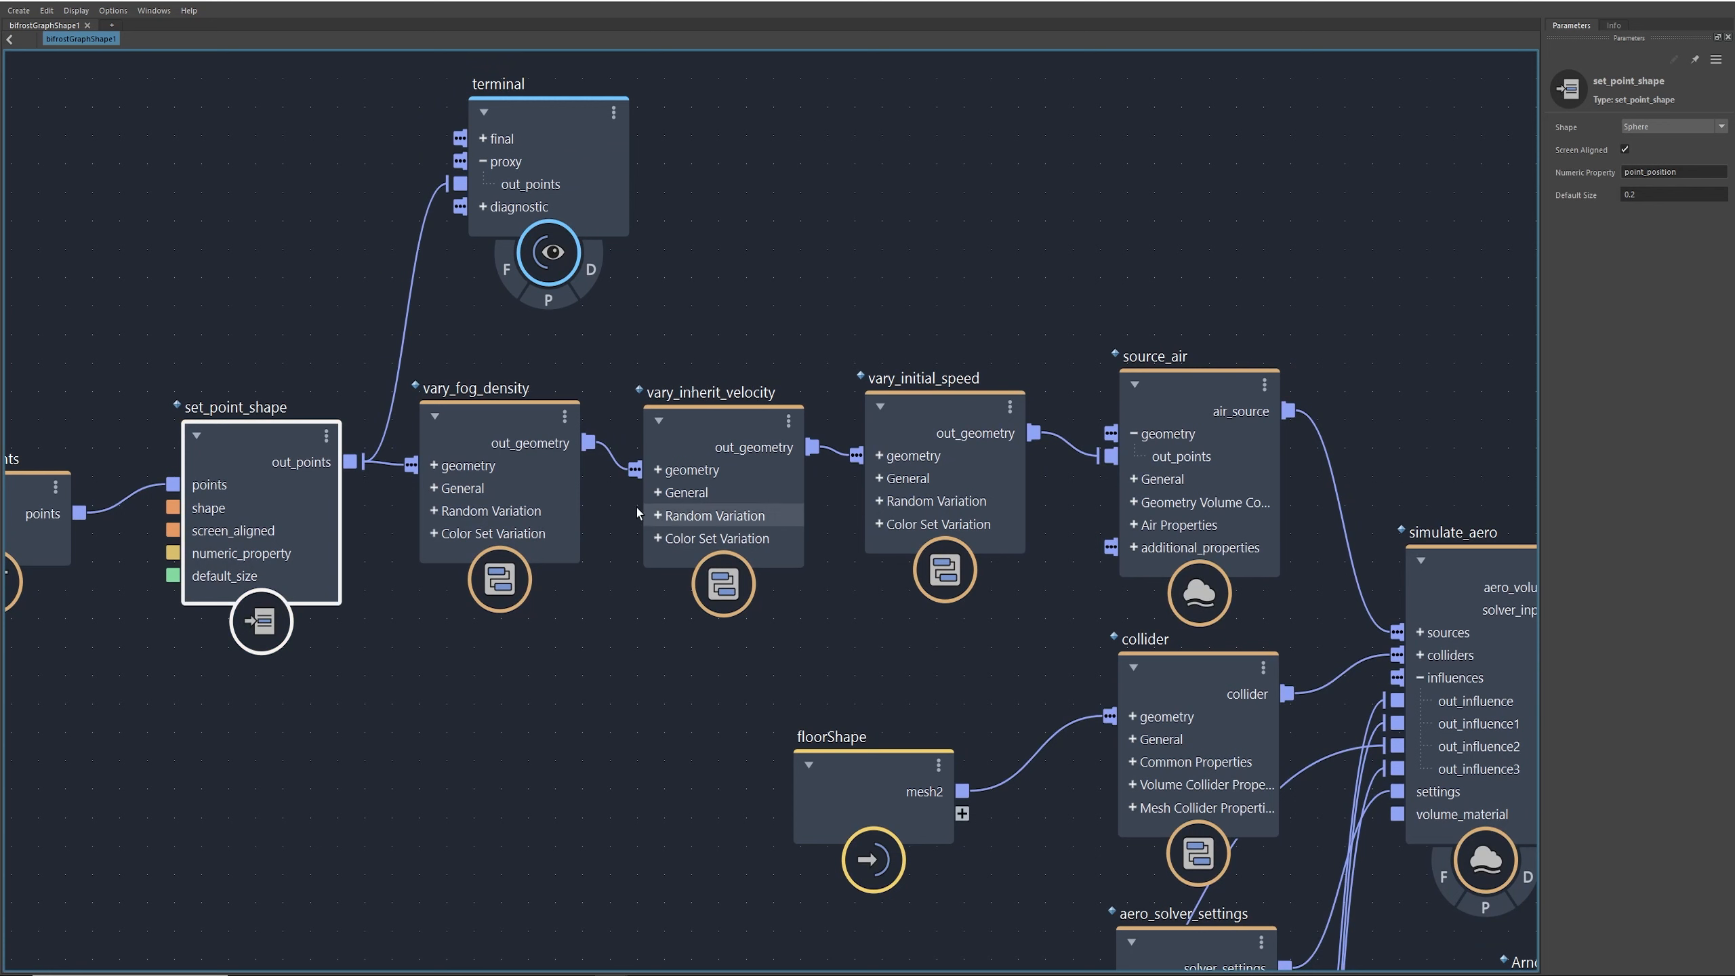
pyautogui.moveTo(949, 409); pyautogui.dragTo(965, 401)
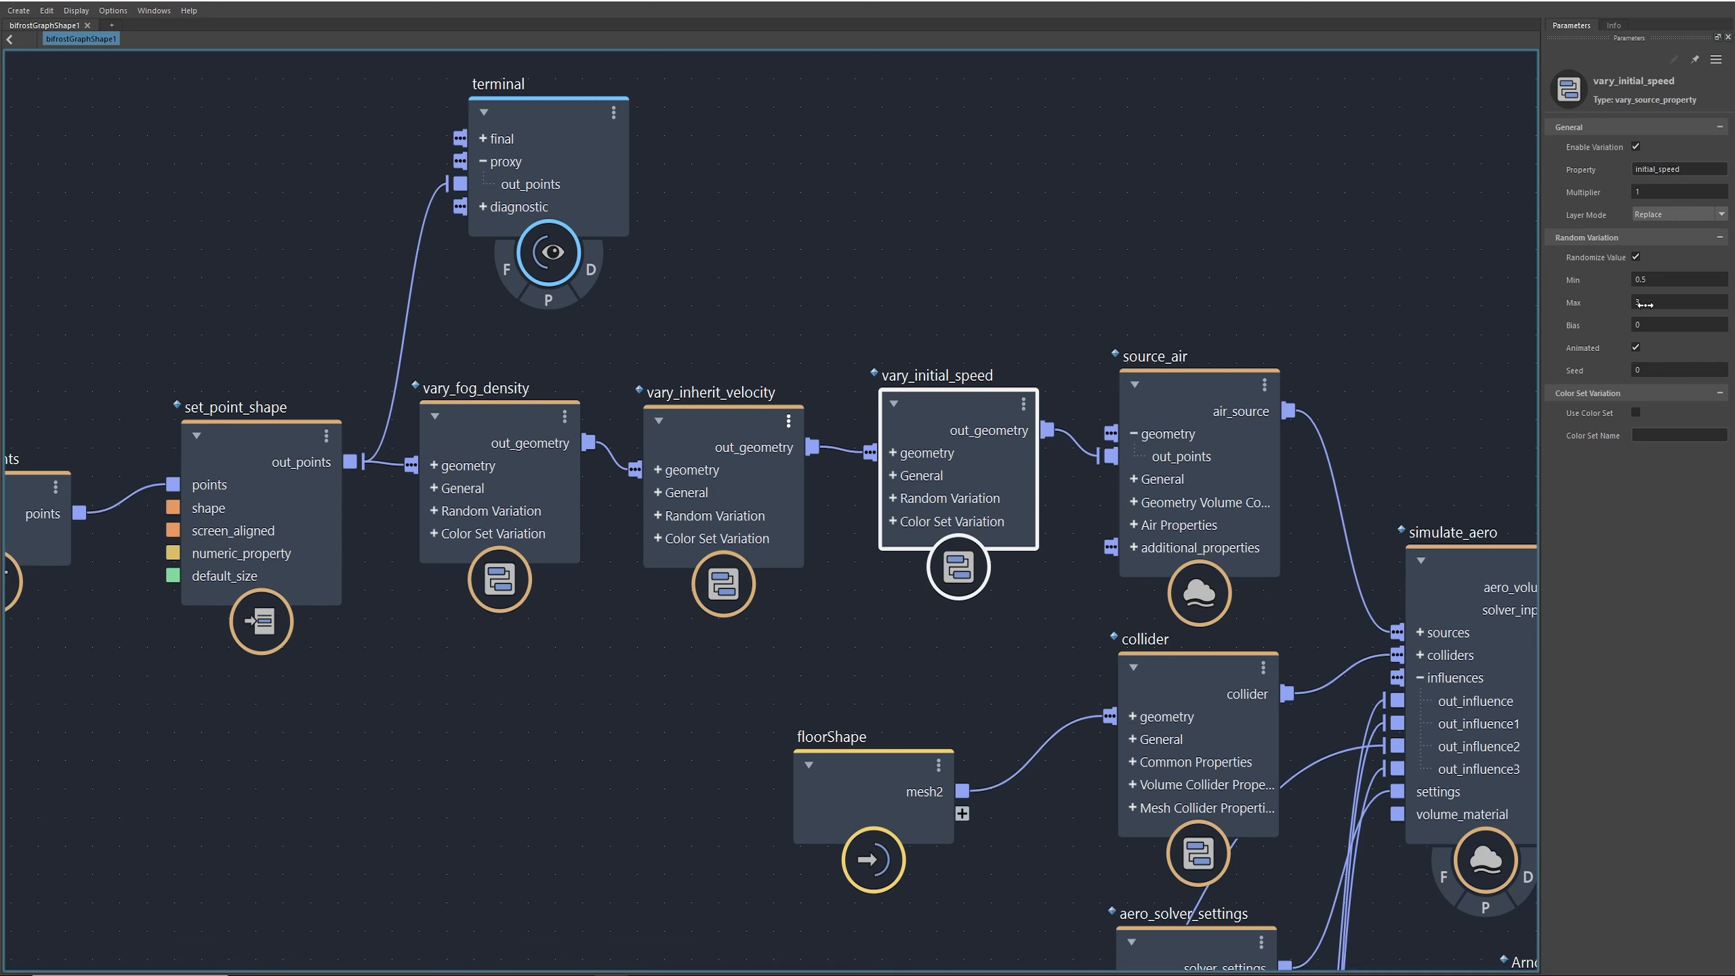
pyautogui.click(493, 418)
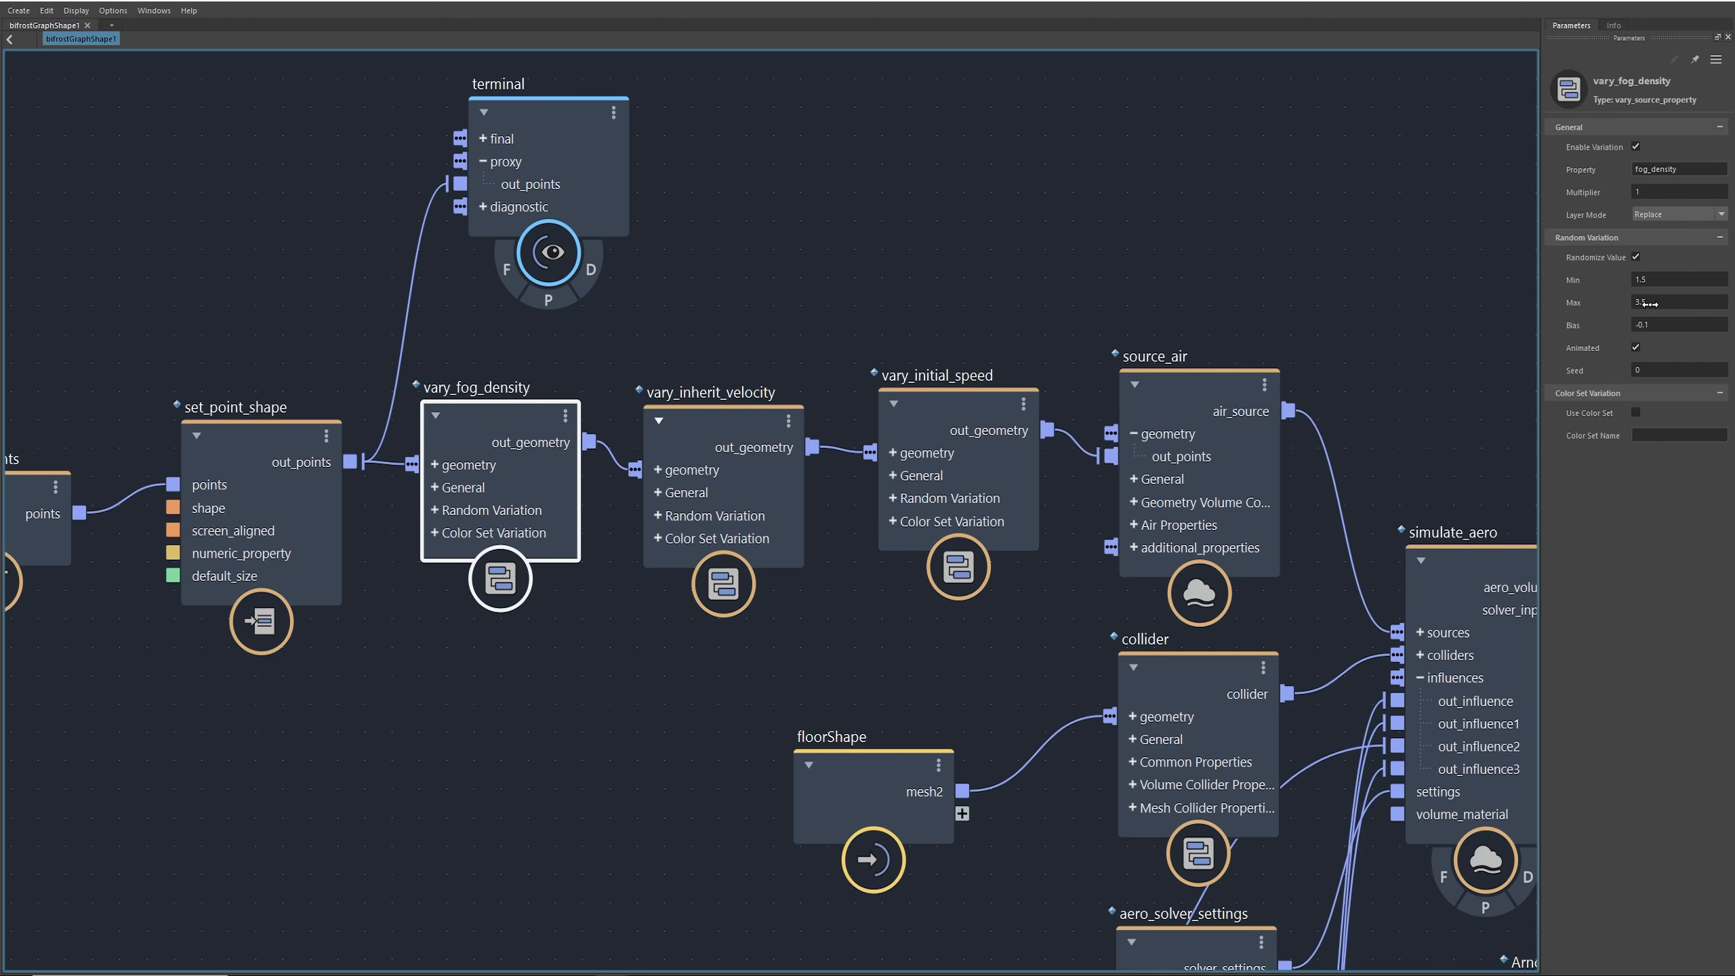
pyautogui.click(723, 412)
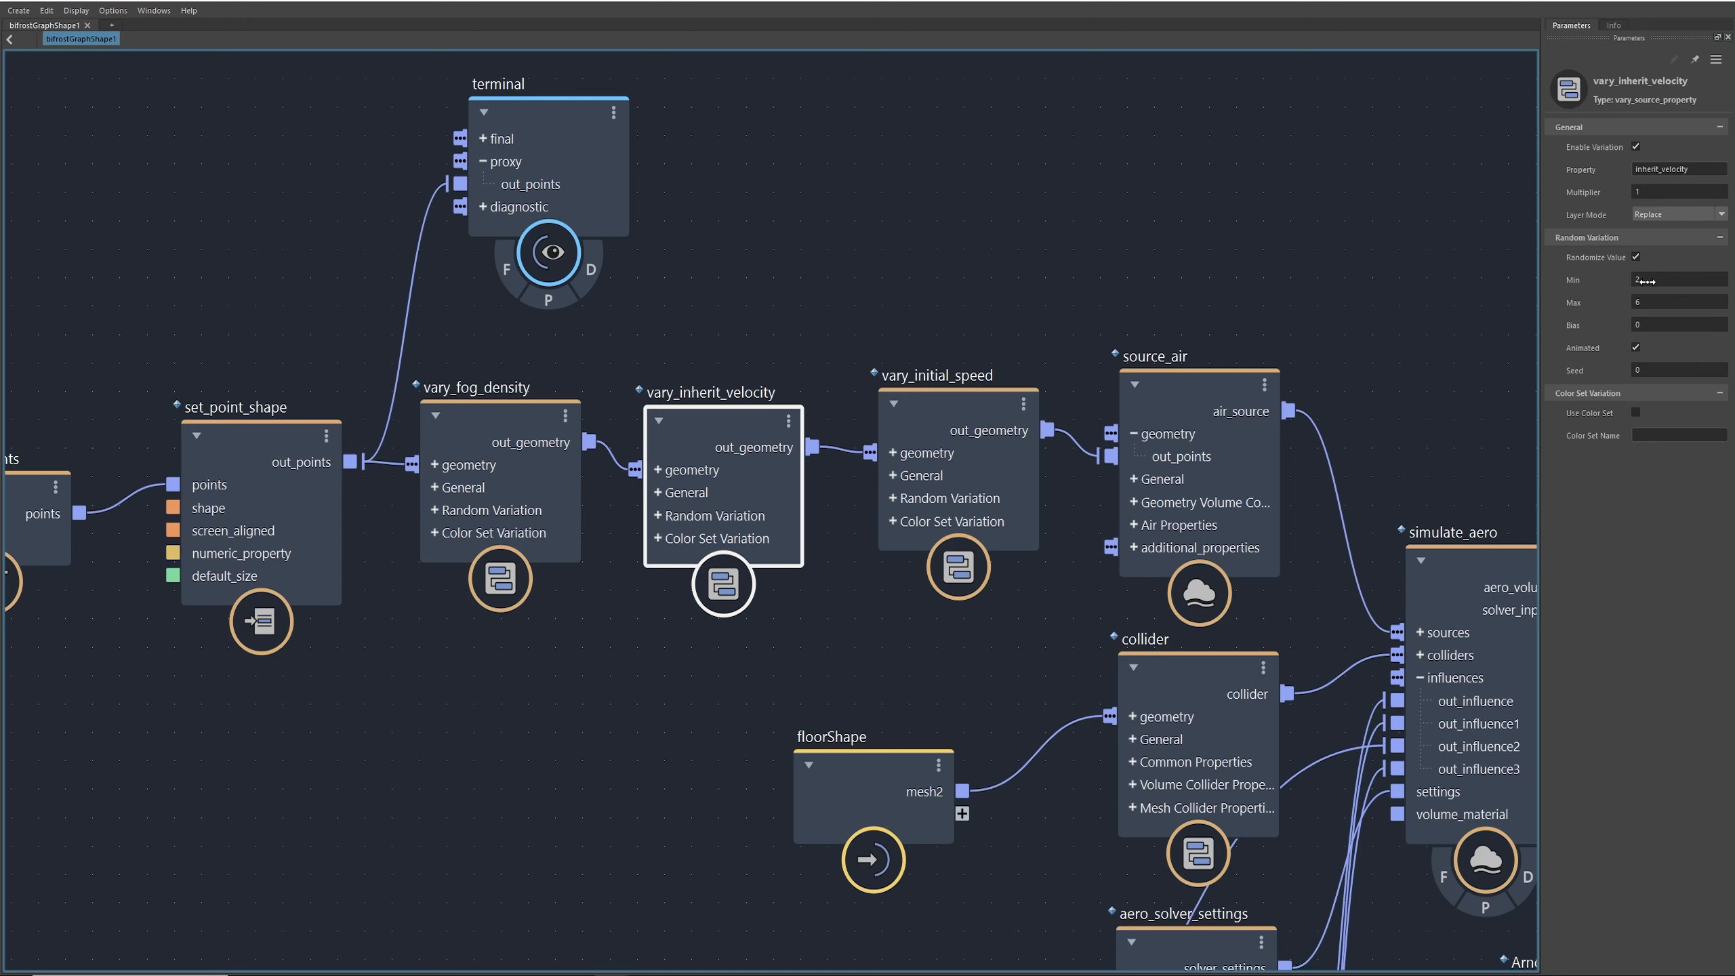
# Step: Examine the source_air node's frame range, volume conversion and air properties, including Initial Speed and Initial Speed Direction
pyautogui.moveTo(1359, 314); pyautogui.dragTo(913, 249, button='middle')
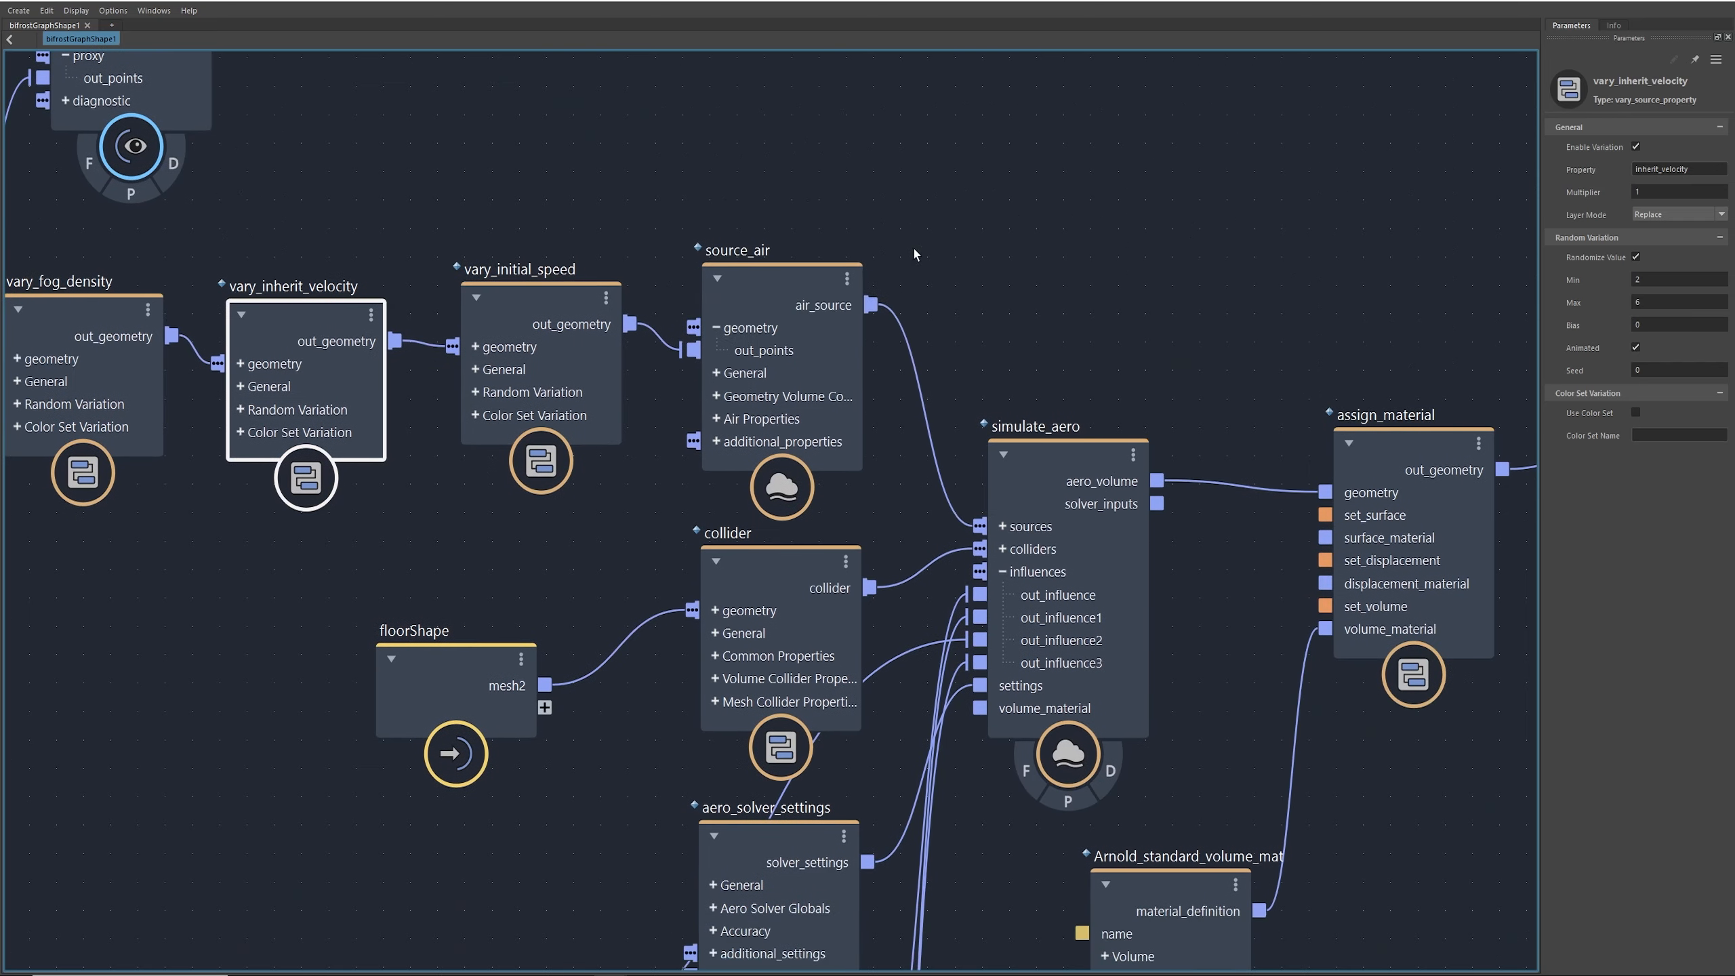
pyautogui.click(770, 281)
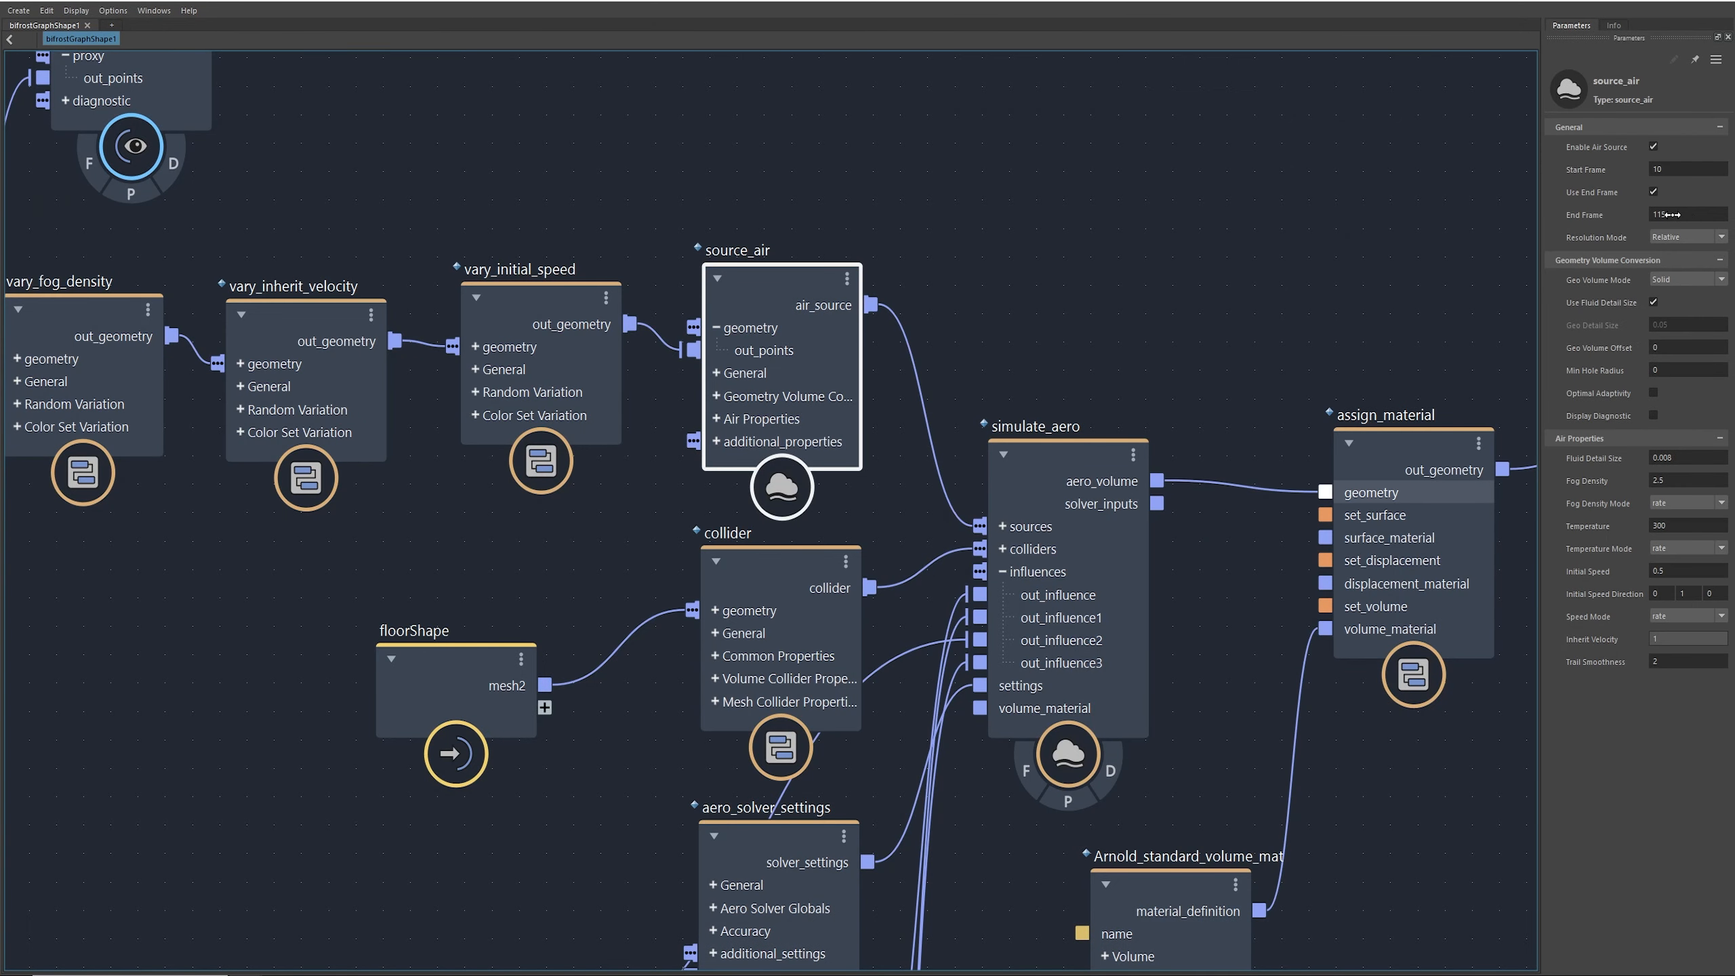
pyautogui.click(1684, 569)
pyautogui.click(1688, 593)
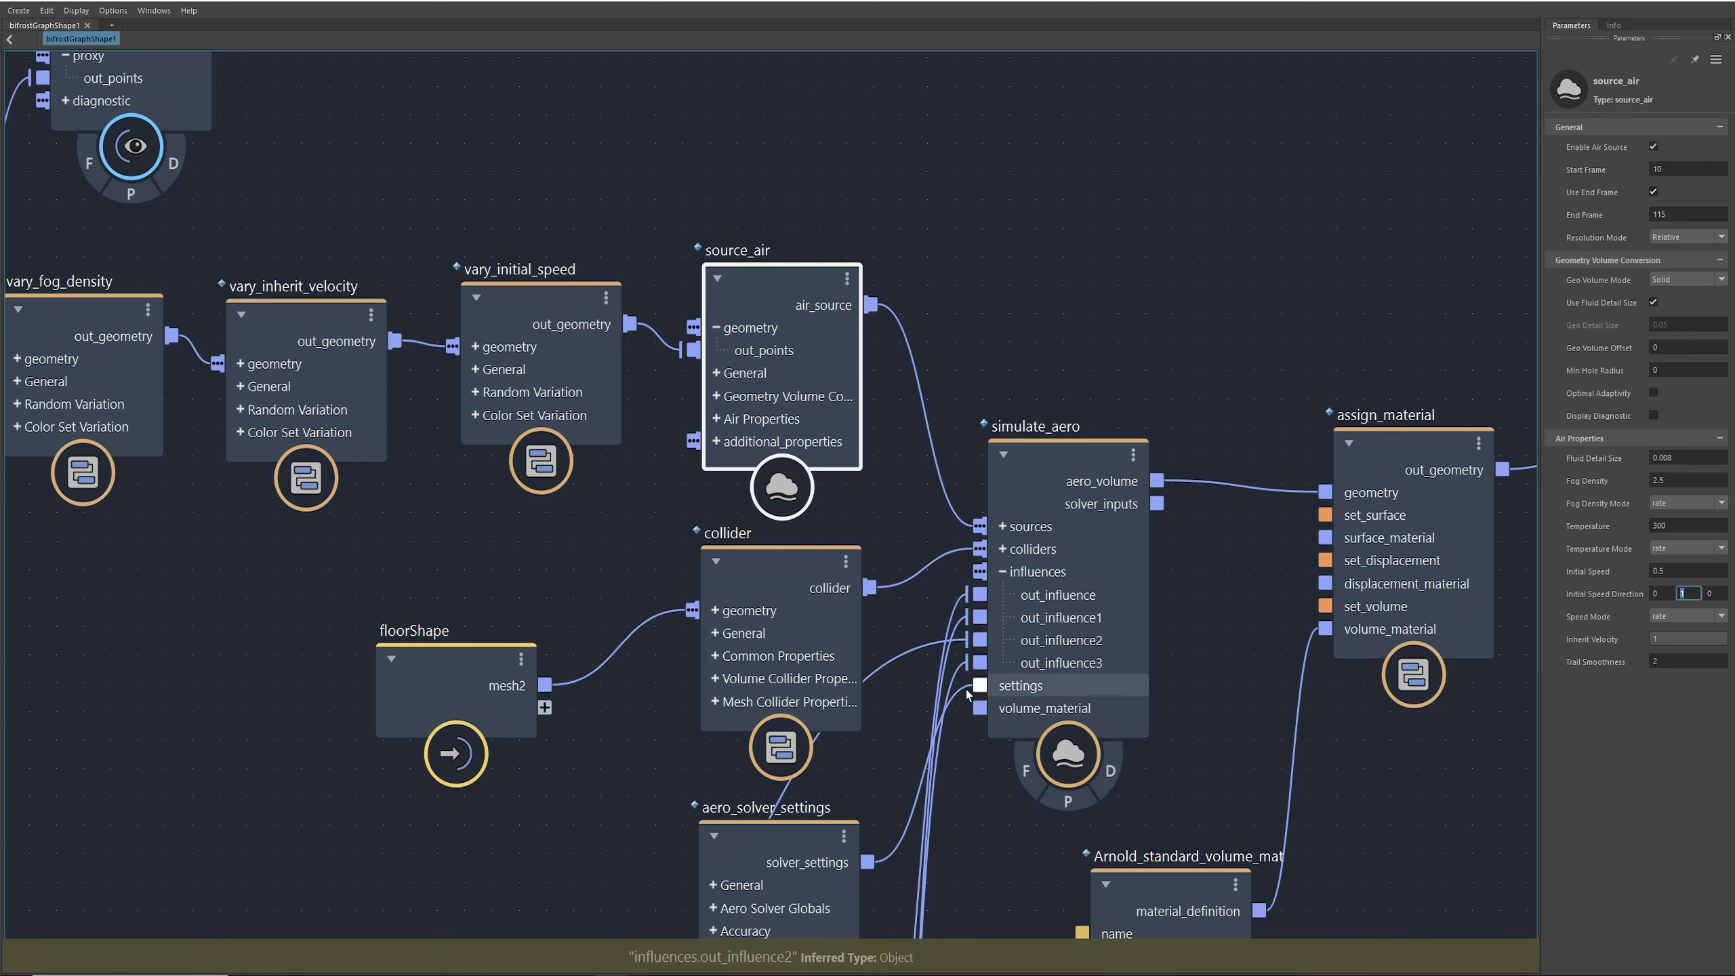
# Step: Switch to the Maya scene, select the floor mesh and frame it in the perspective view
pyautogui.keyDown('alt'); pyautogui.moveTo(929, 506); pyautogui.dragTo(969, 217, button='middle'); pyautogui.keyUp('alt')
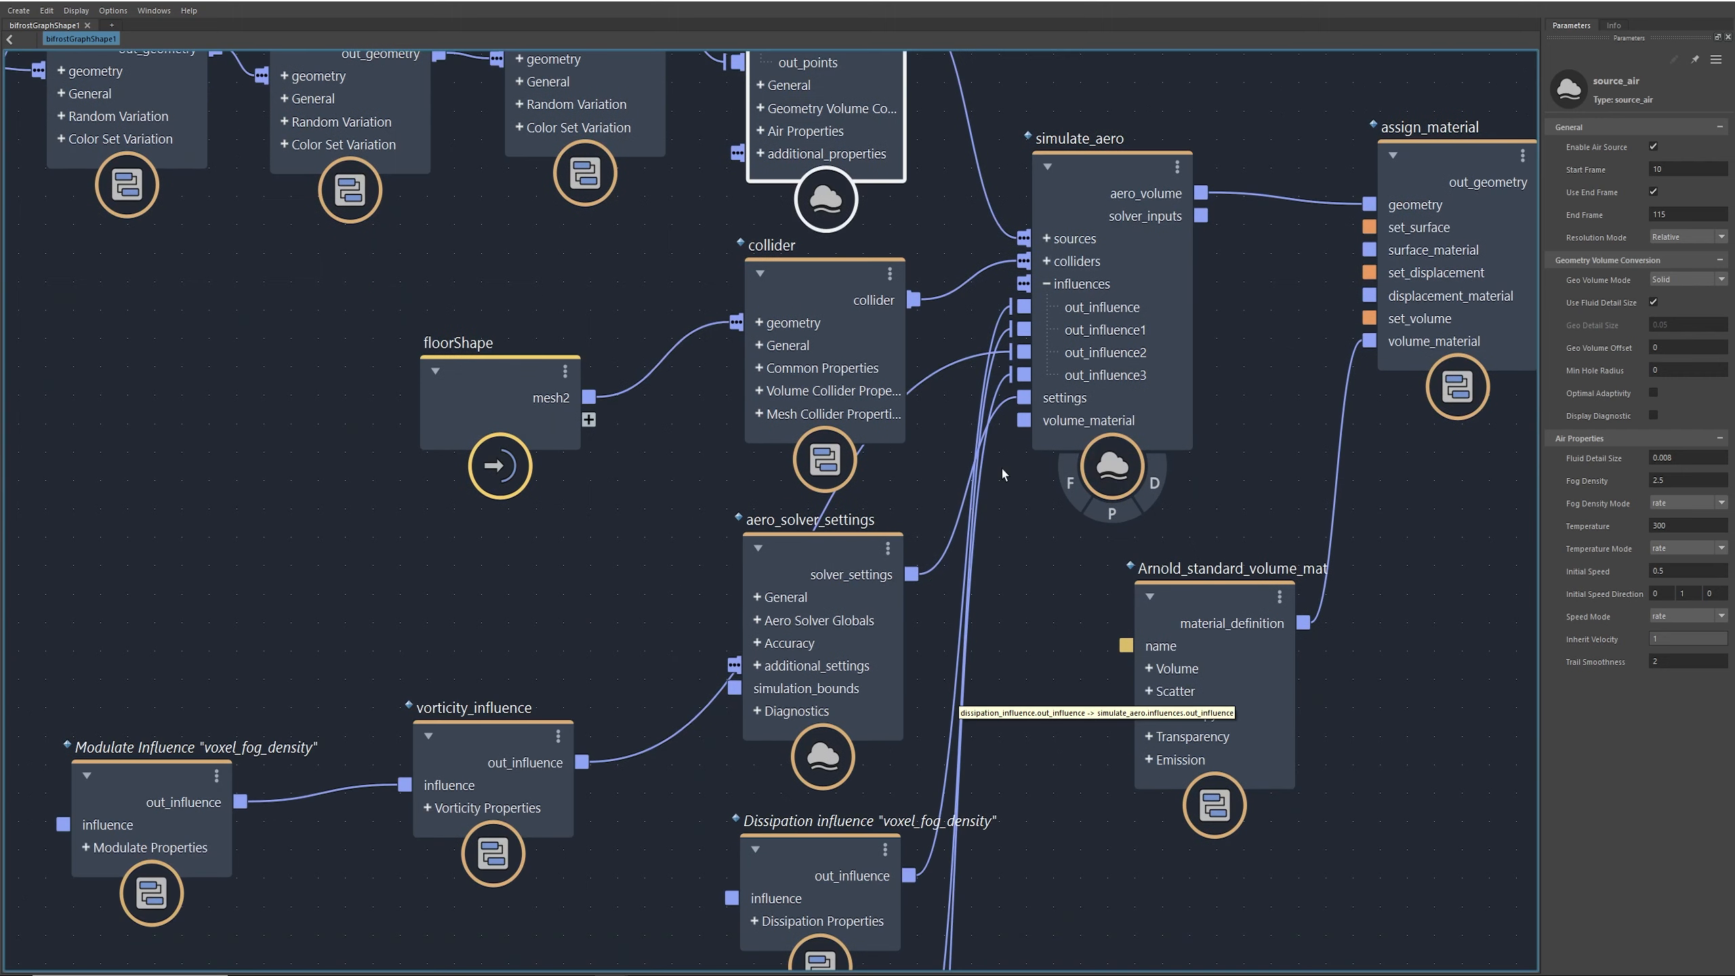
pyautogui.keyDown('alt'); pyautogui.moveTo(1009, 638); pyautogui.dragTo(1024, 577, button='middle'); pyautogui.keyUp('alt')
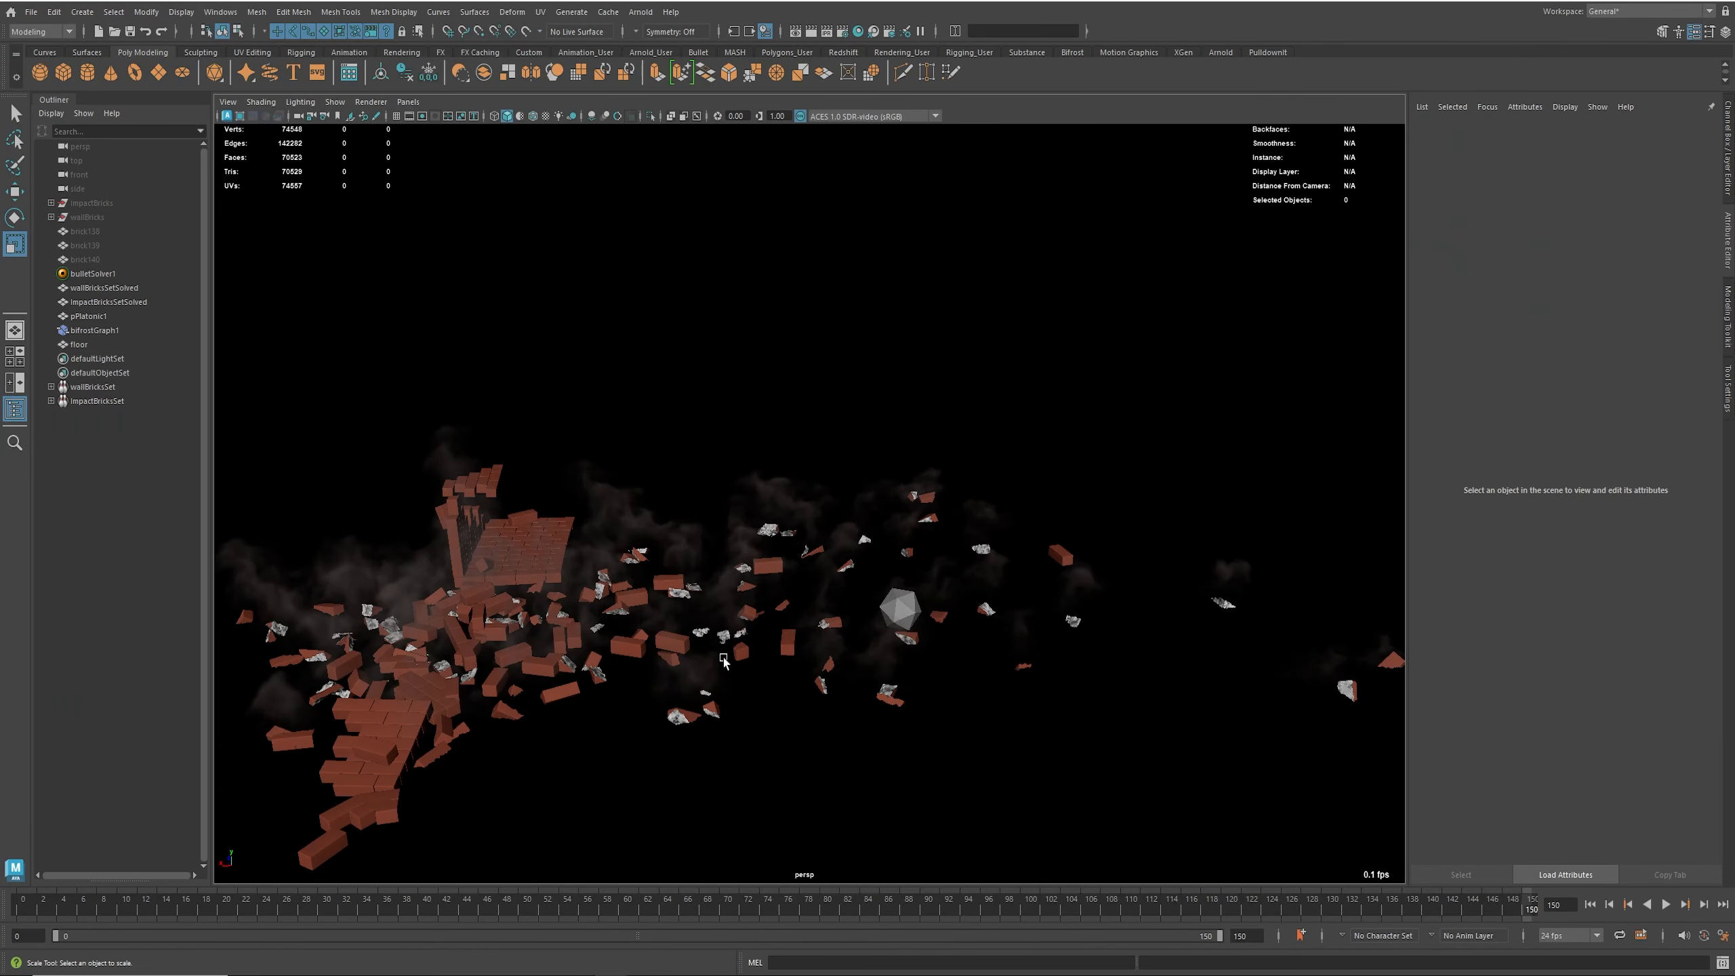
pyautogui.click(1094, 750)
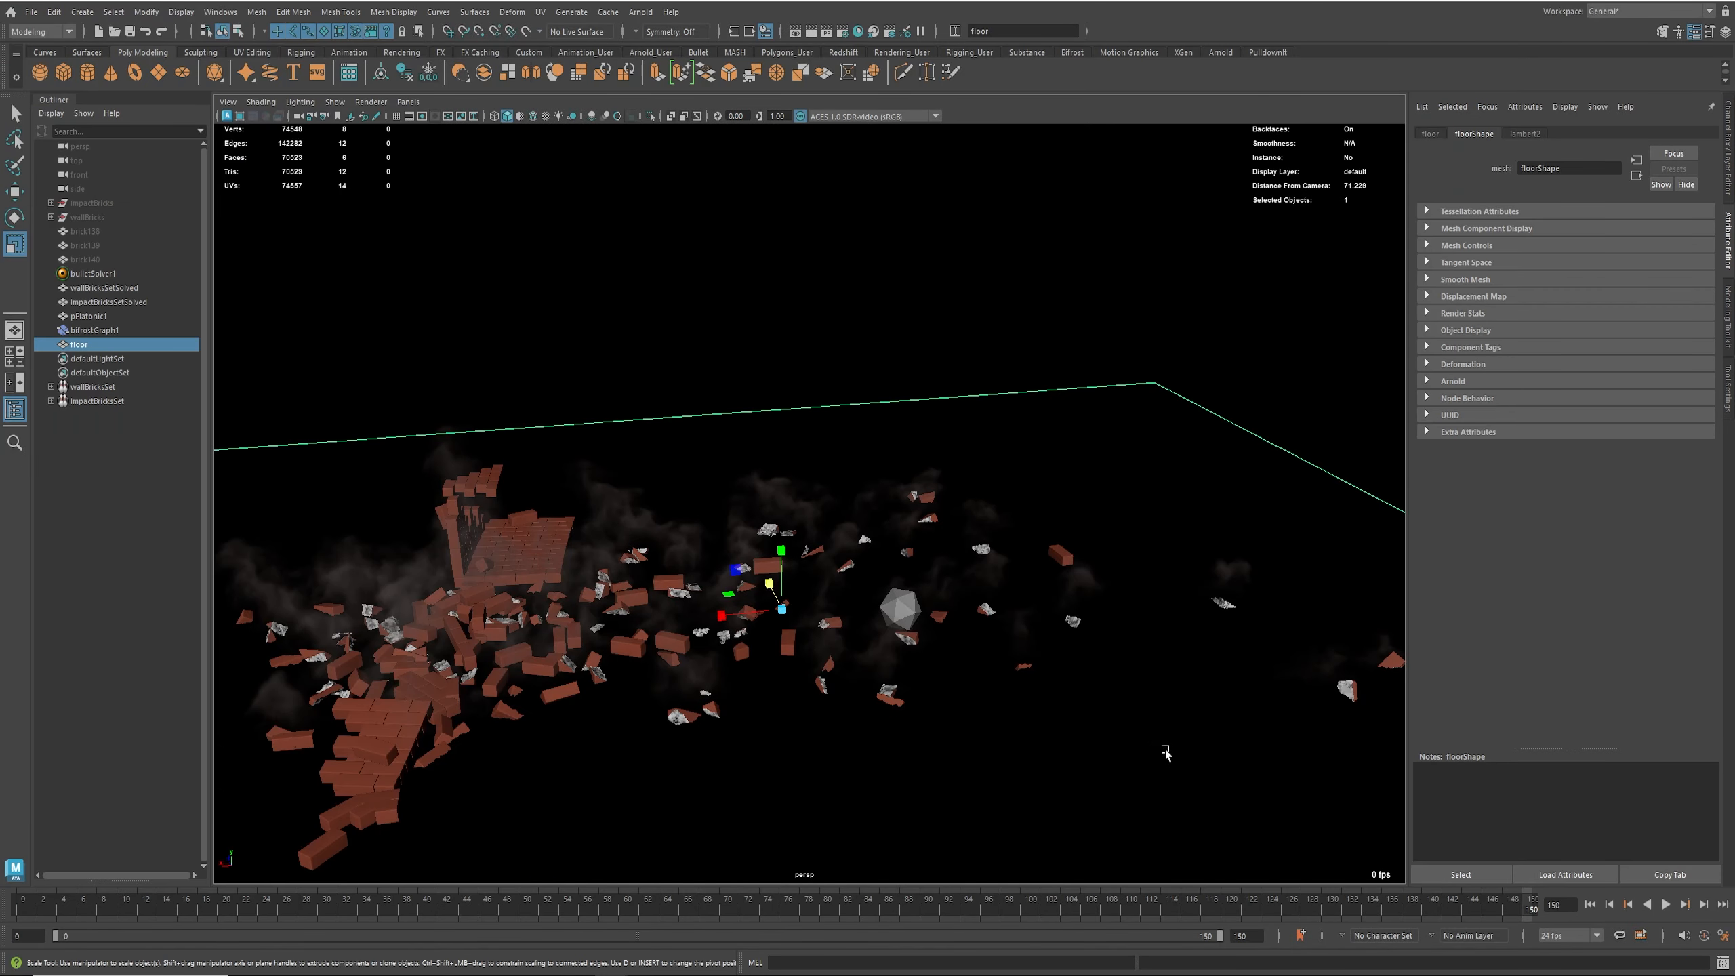
pyautogui.press('f')
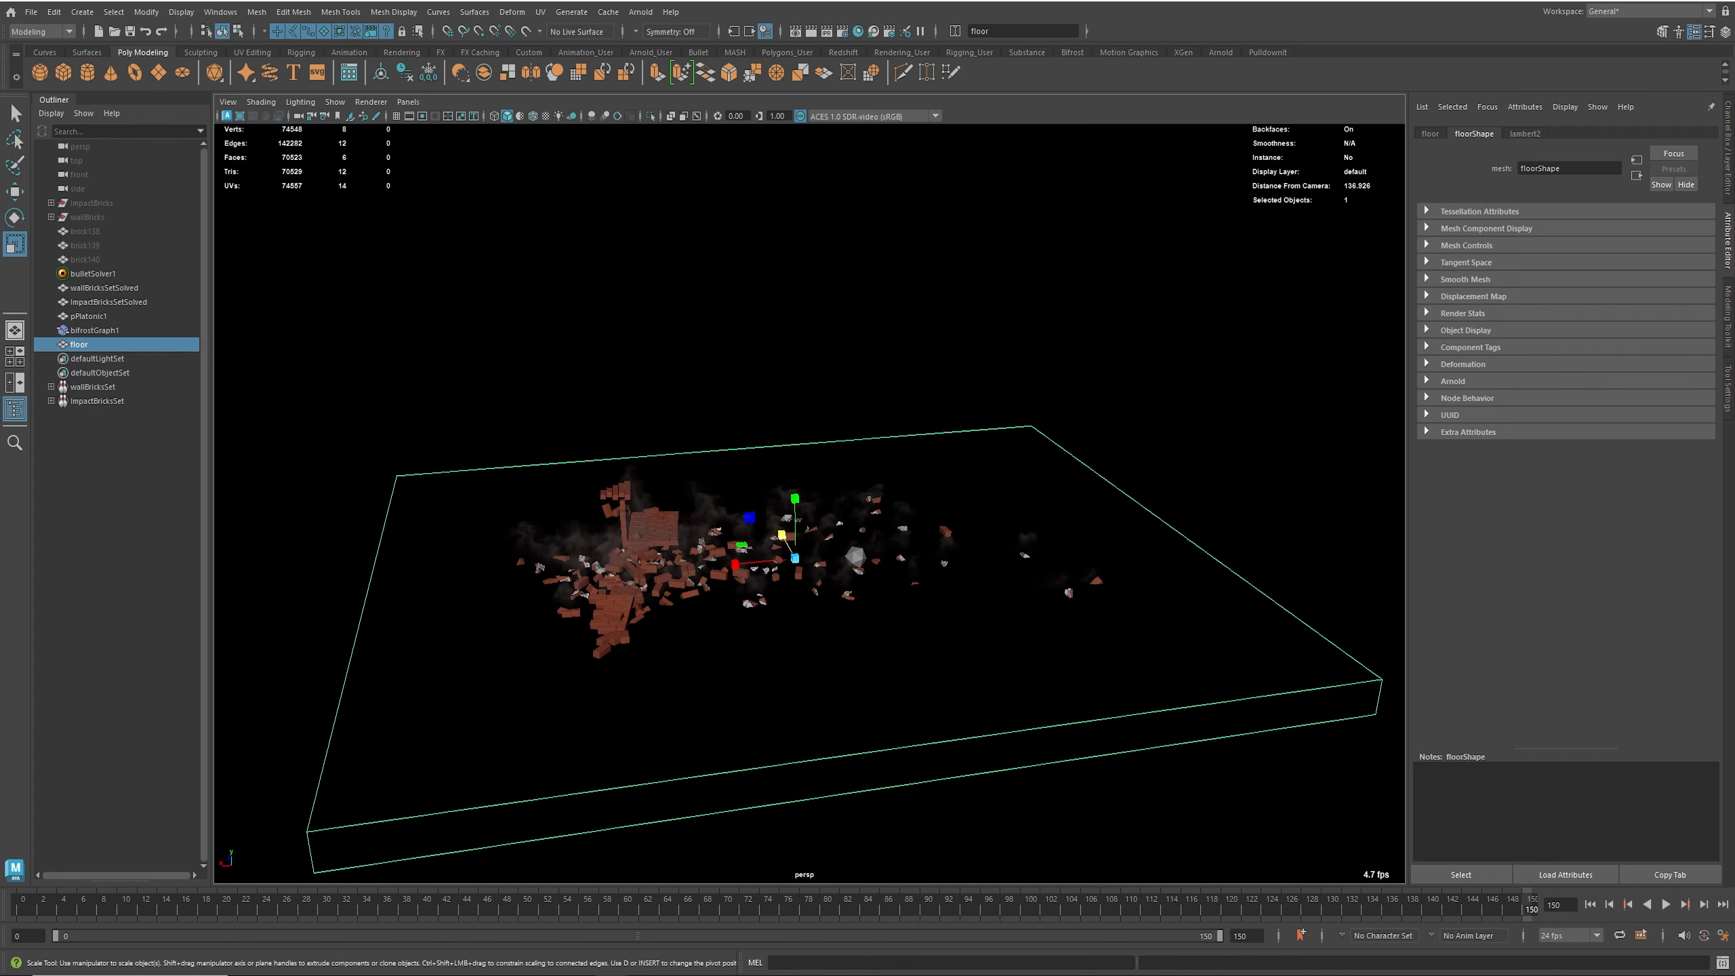
# Step: Return to the Bifrost graph and check the floorShape input and the collider node's parameters
pyautogui.moveTo(0, 281); pyautogui.dragTo(1066, 2)
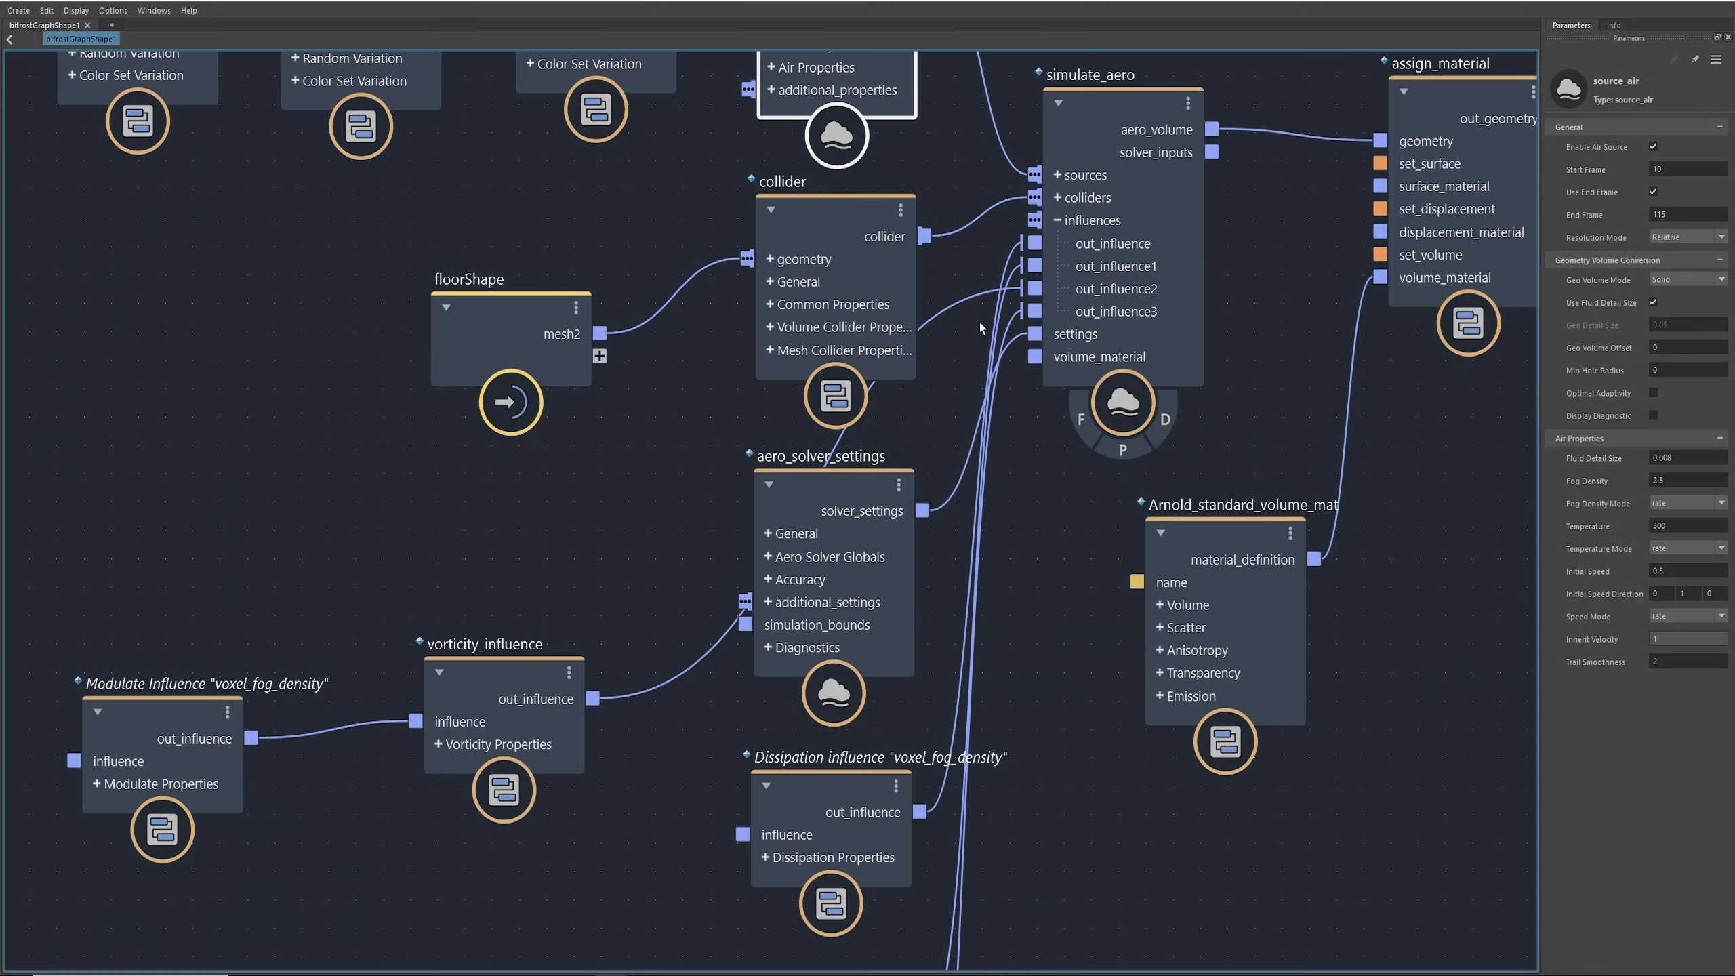
pyautogui.click(531, 361)
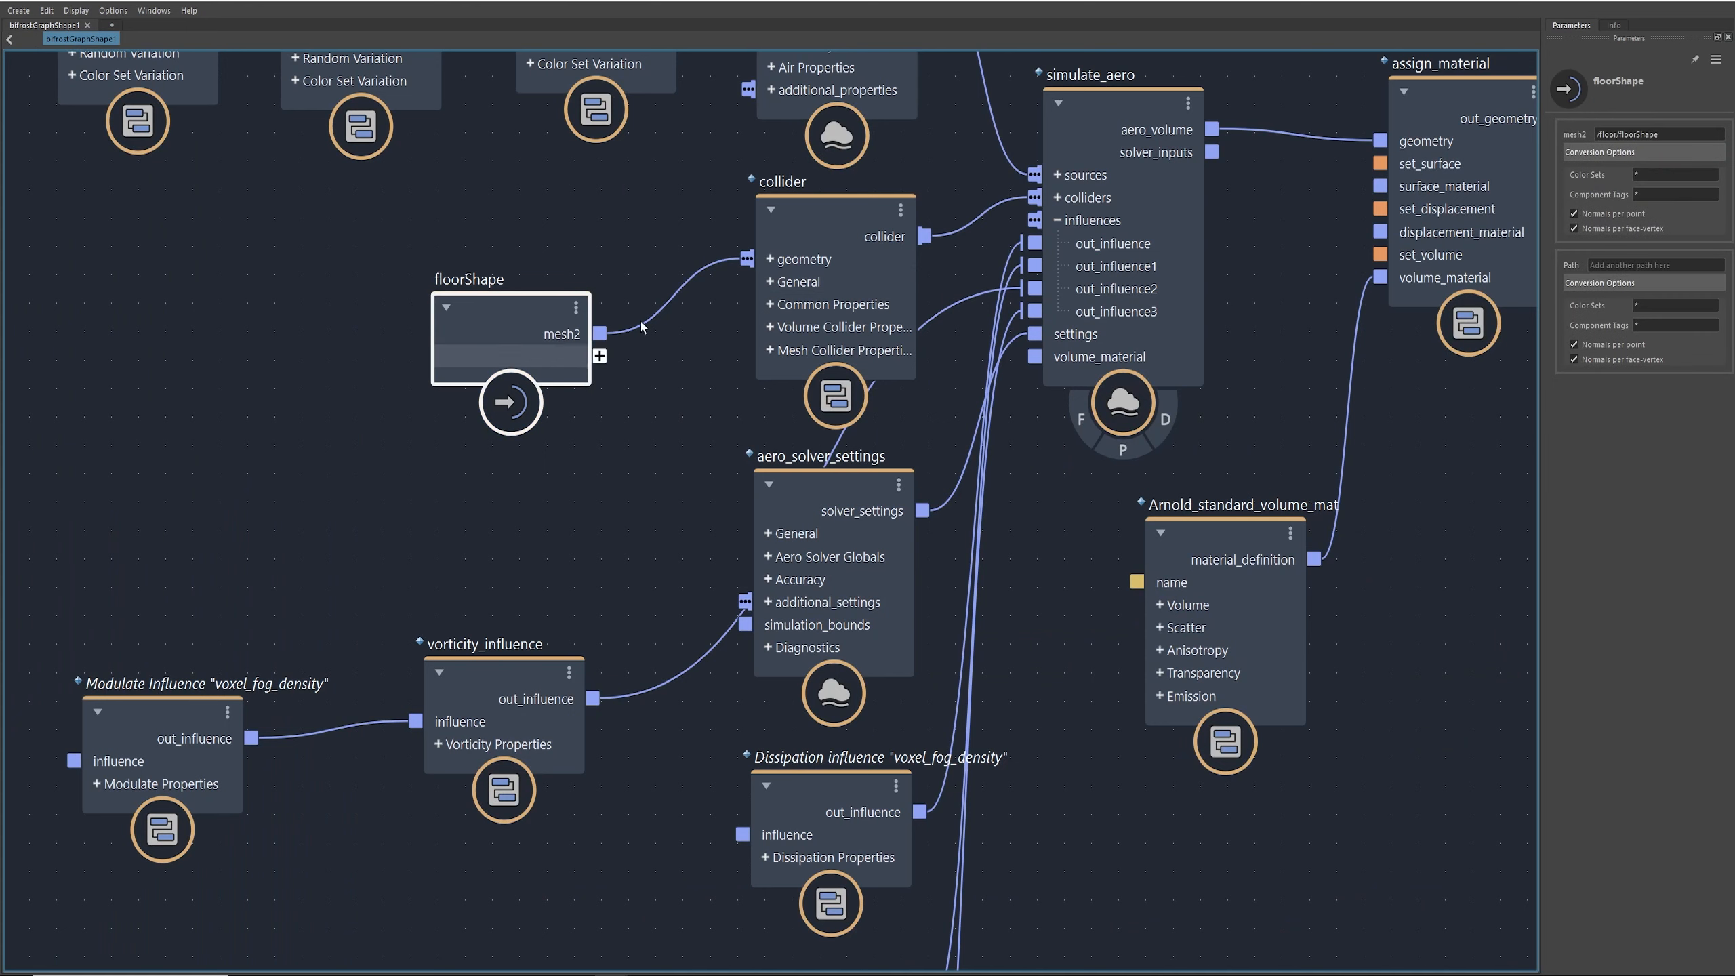
pyautogui.click(809, 222)
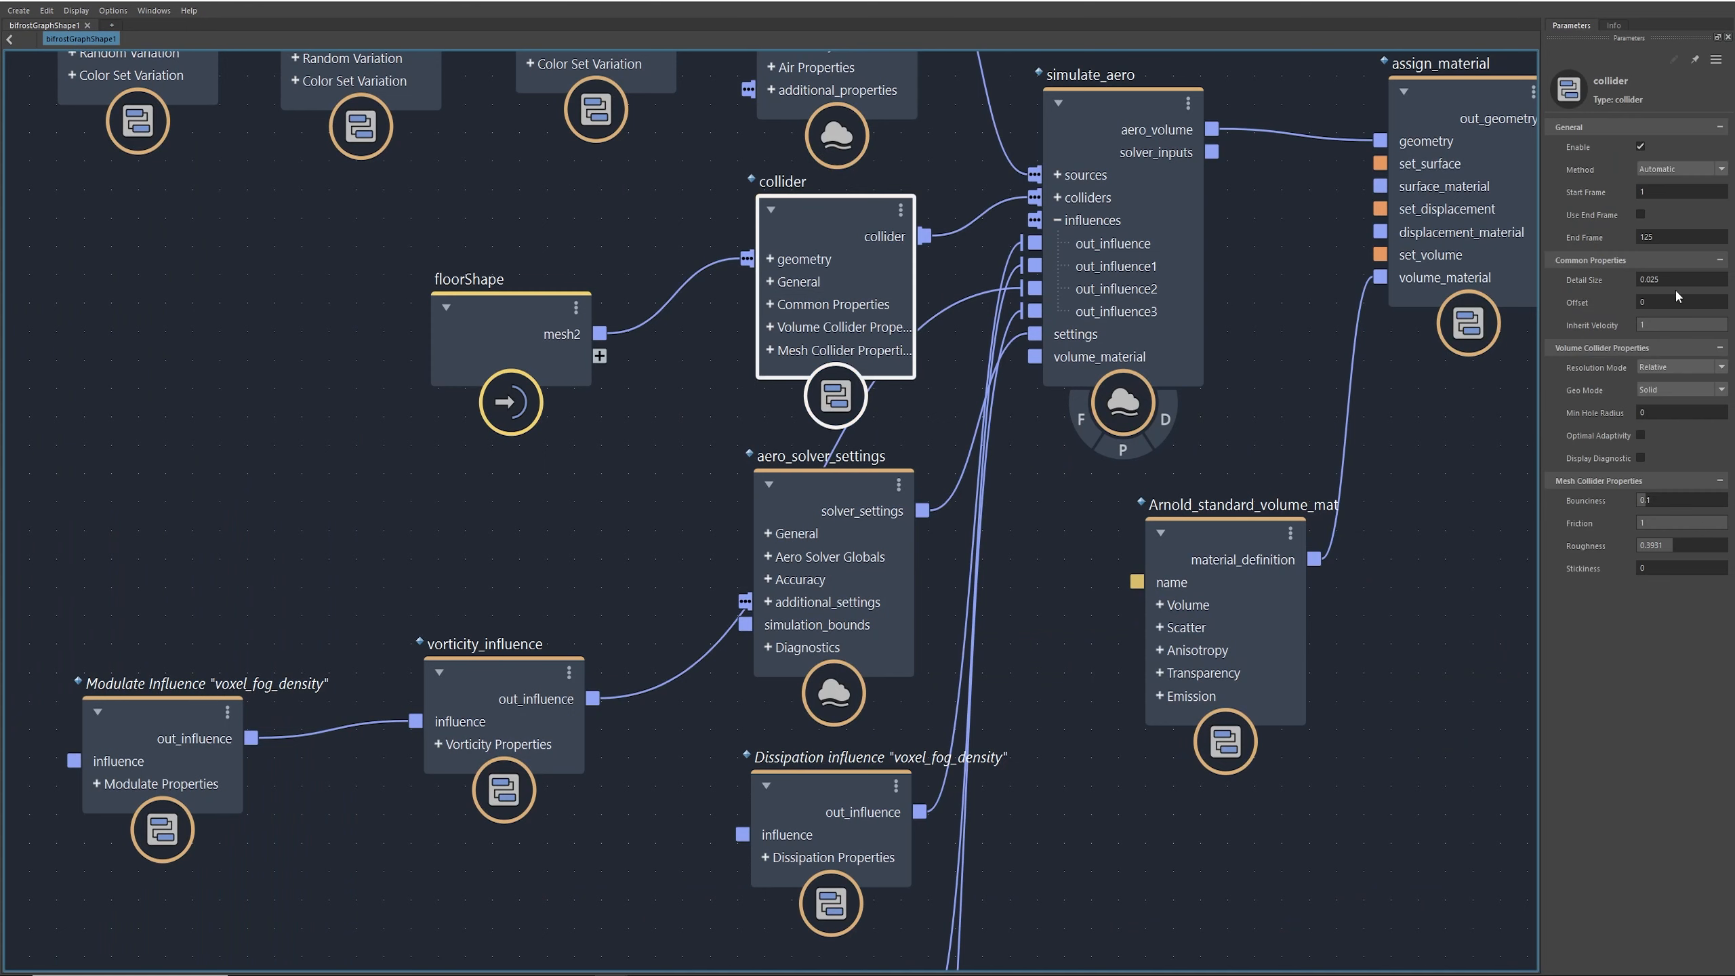
# Step: Review the aero_solver_settings parameters and look through the available Style options without changing the style
pyautogui.moveTo(1100, 811); pyautogui.dragTo(1135, 749, button='middle')
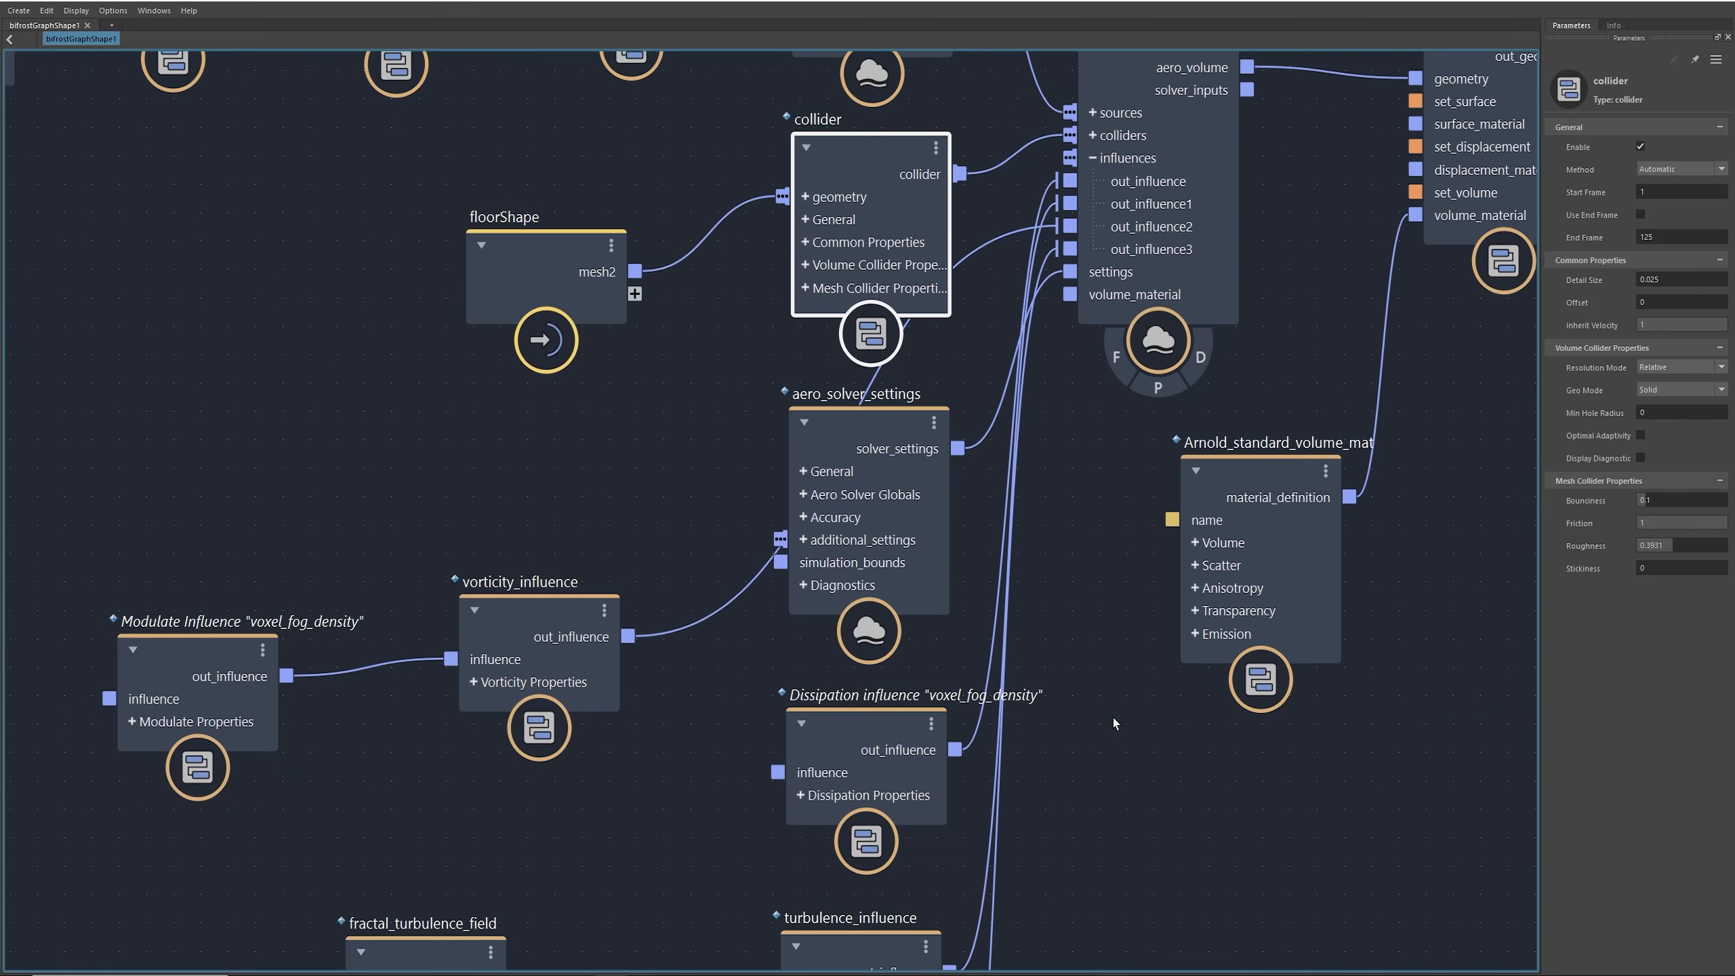
pyautogui.click(879, 420)
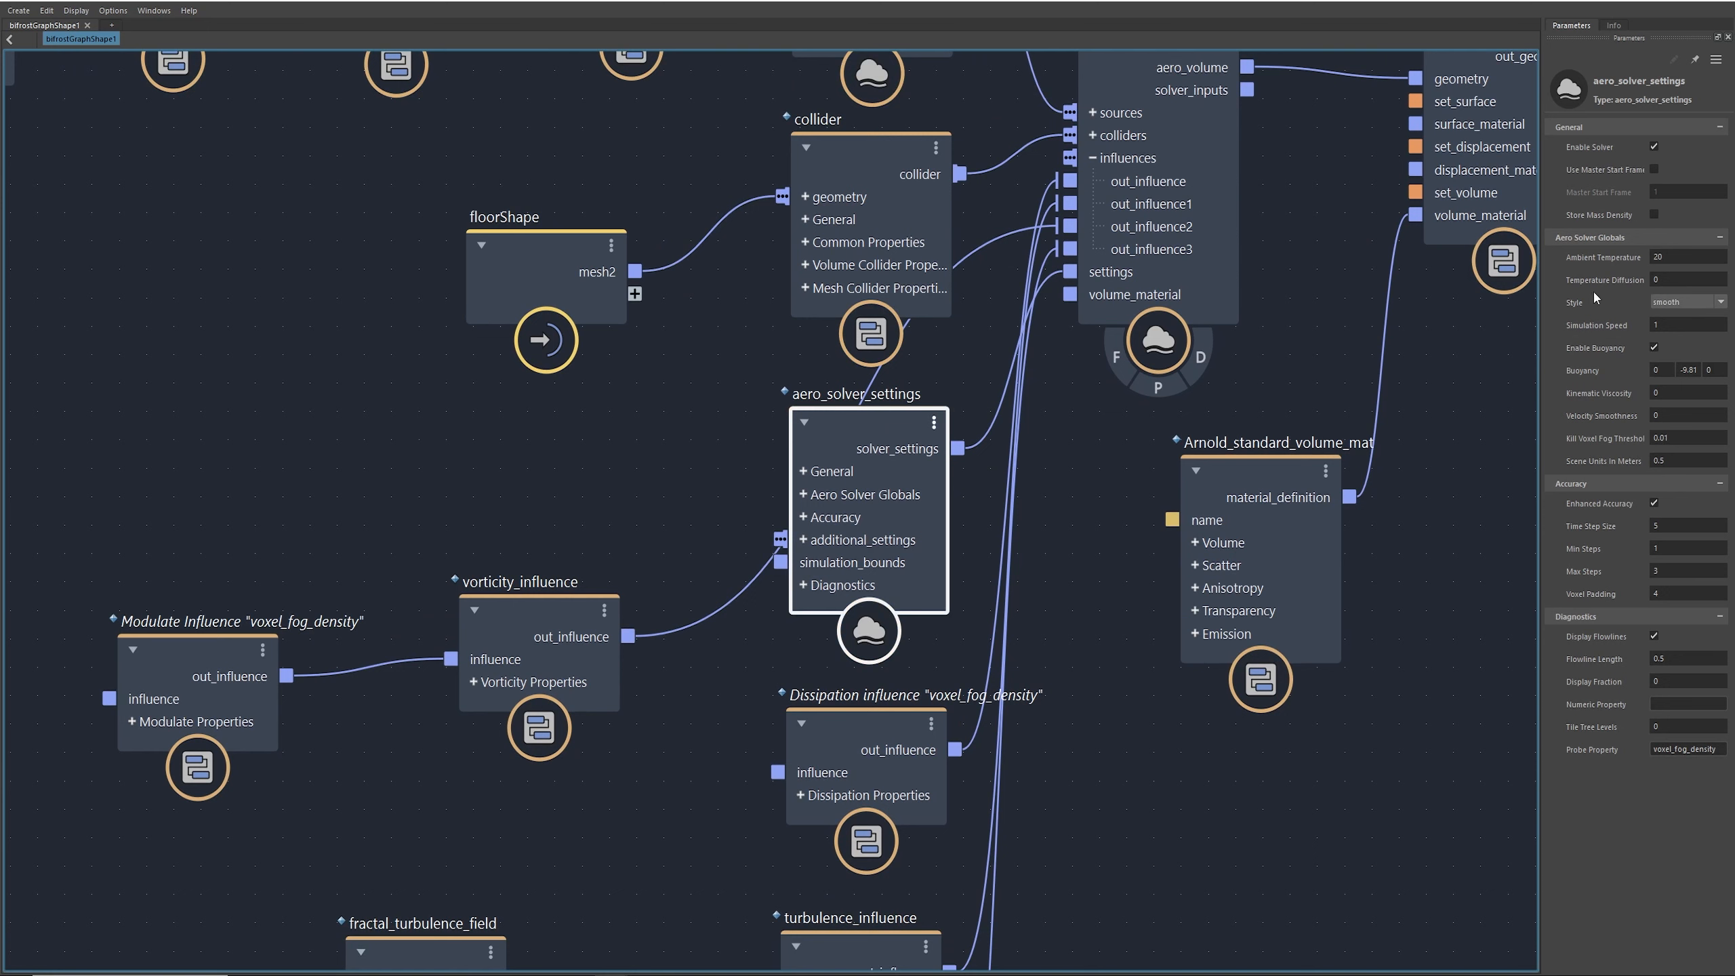
pyautogui.click(1681, 303)
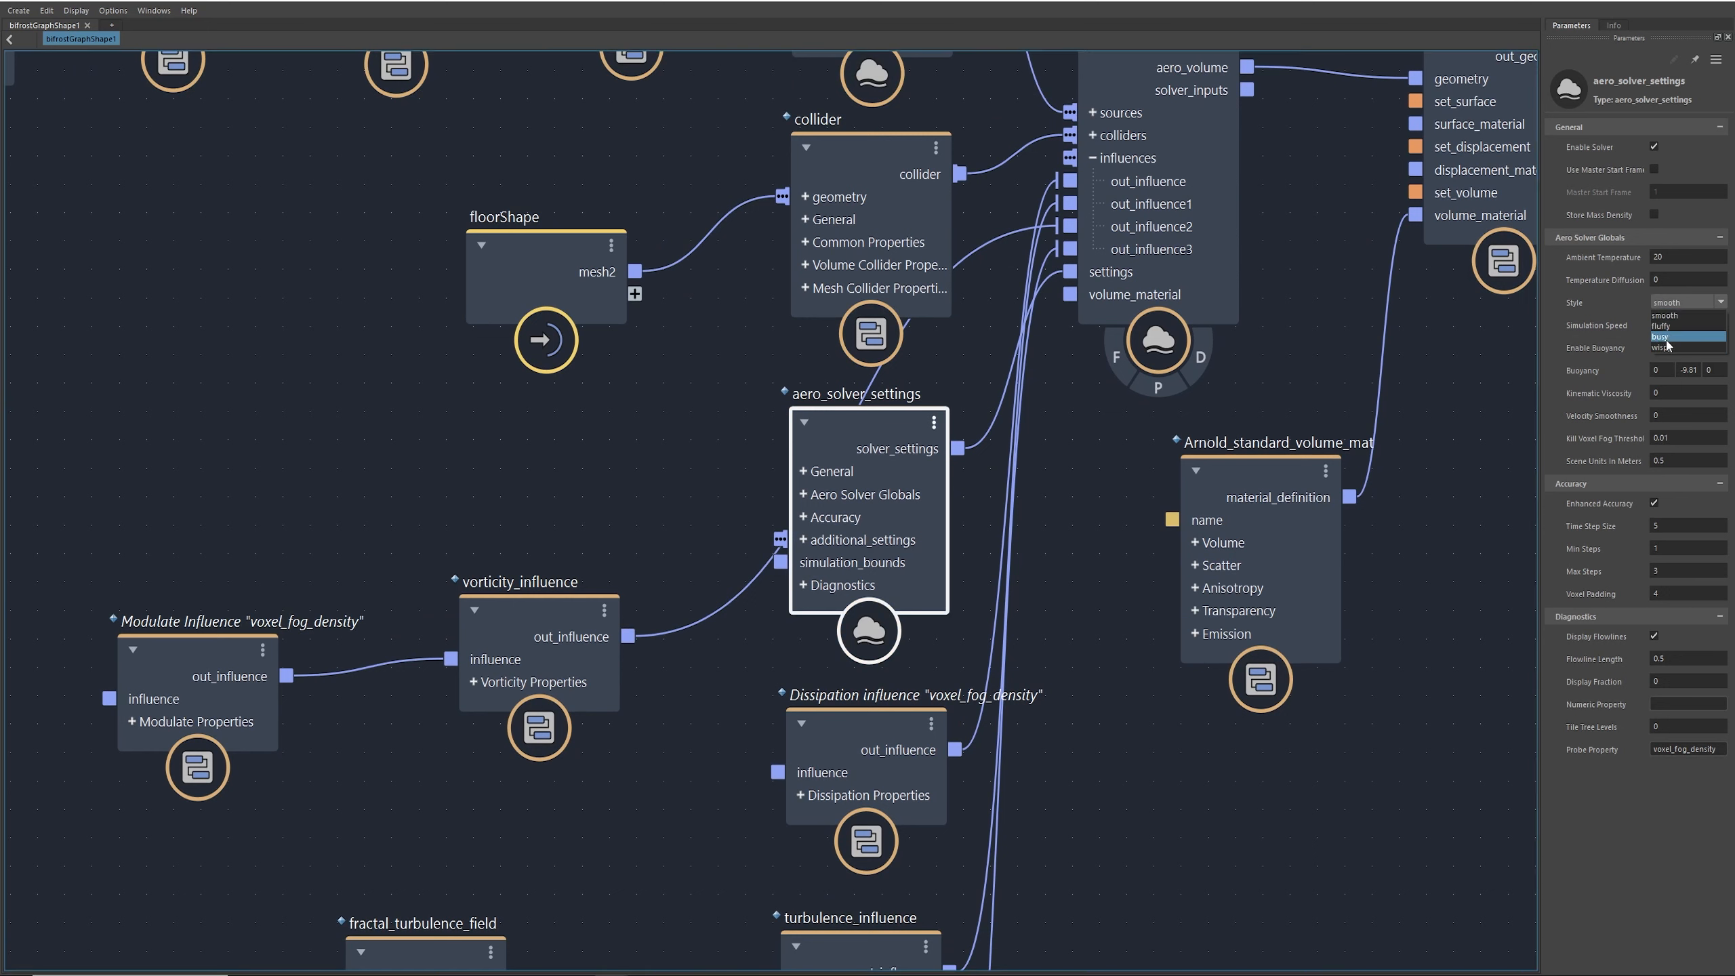
pyautogui.click(1556, 303)
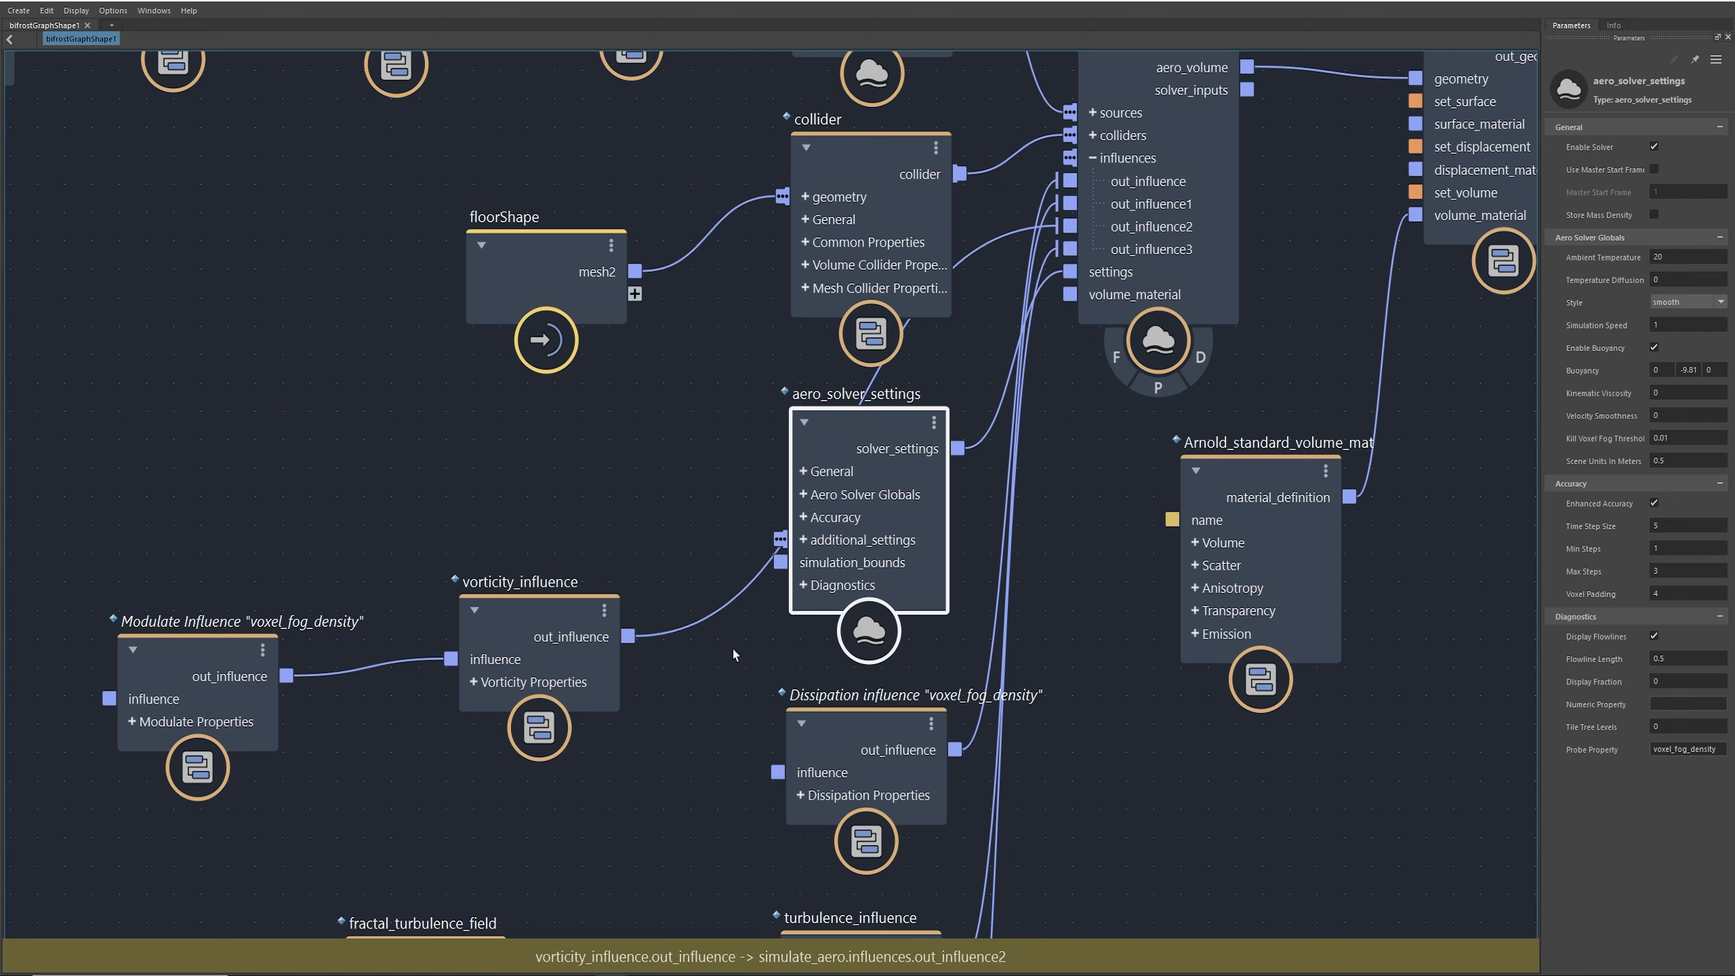
# Step: Inspect the vorticity_influence settings and the Min and Max of its modulate_influence, shifting both nodes slightly in the graph
pyautogui.moveTo(781, 646); pyautogui.dragTo(985, 523, button='middle')
pyautogui.click(743, 479)
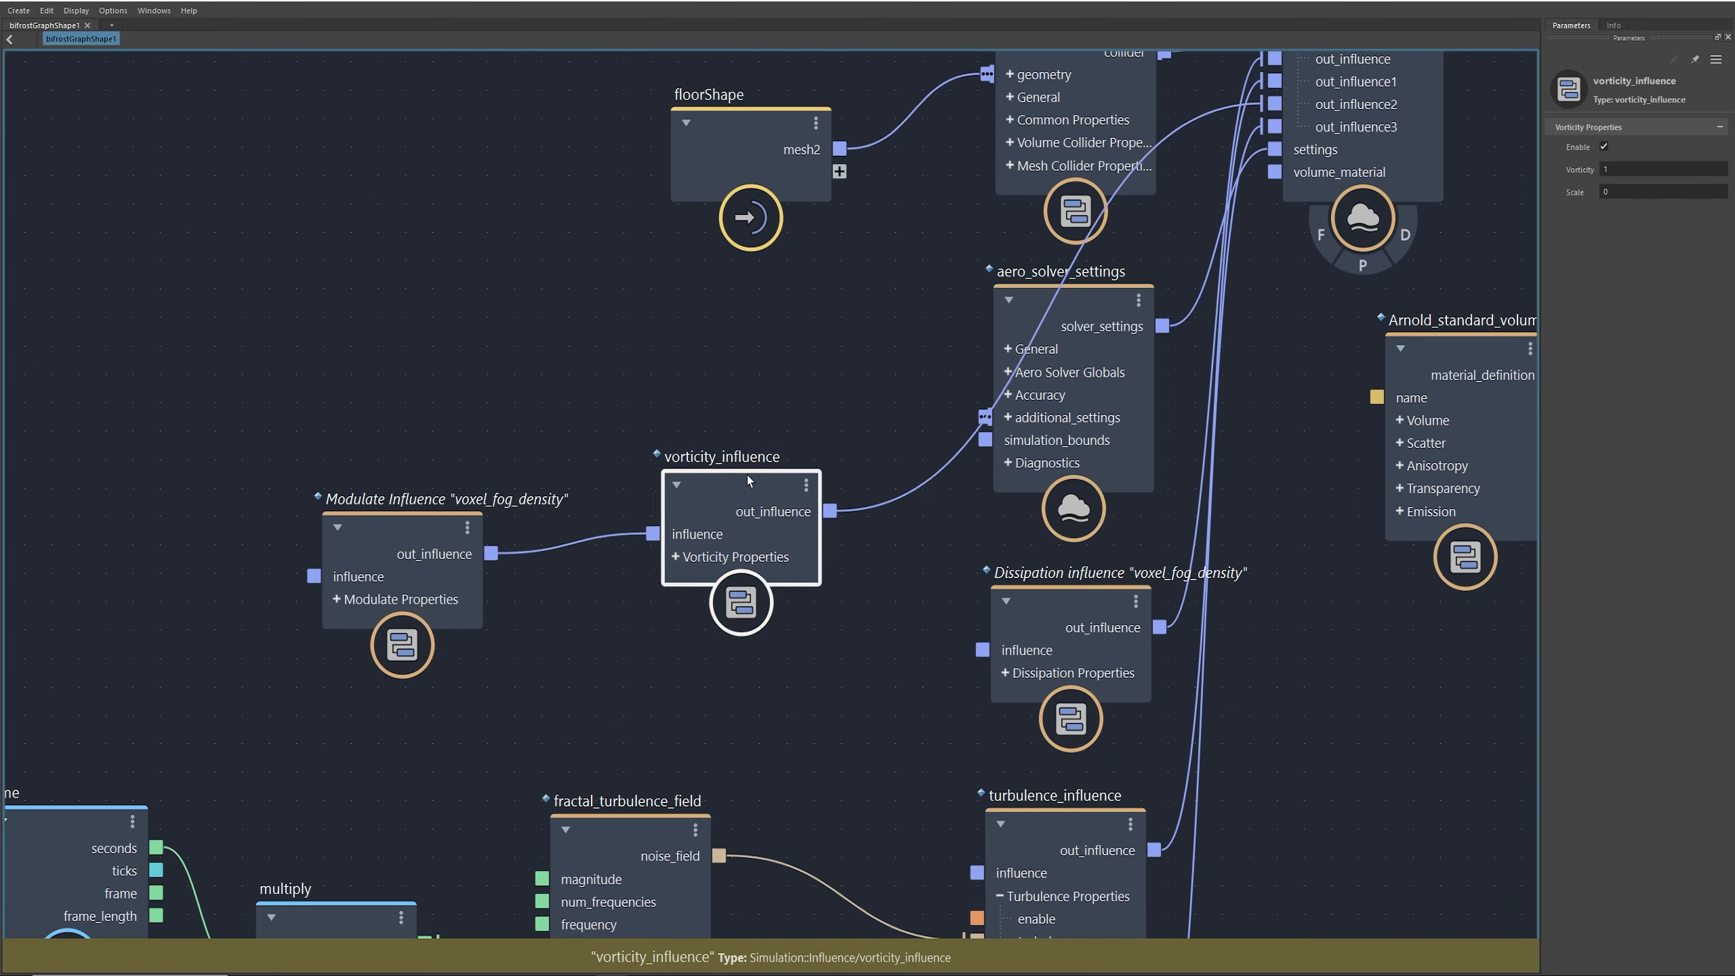
pyautogui.moveTo(428, 513); pyautogui.dragTo(459, 473)
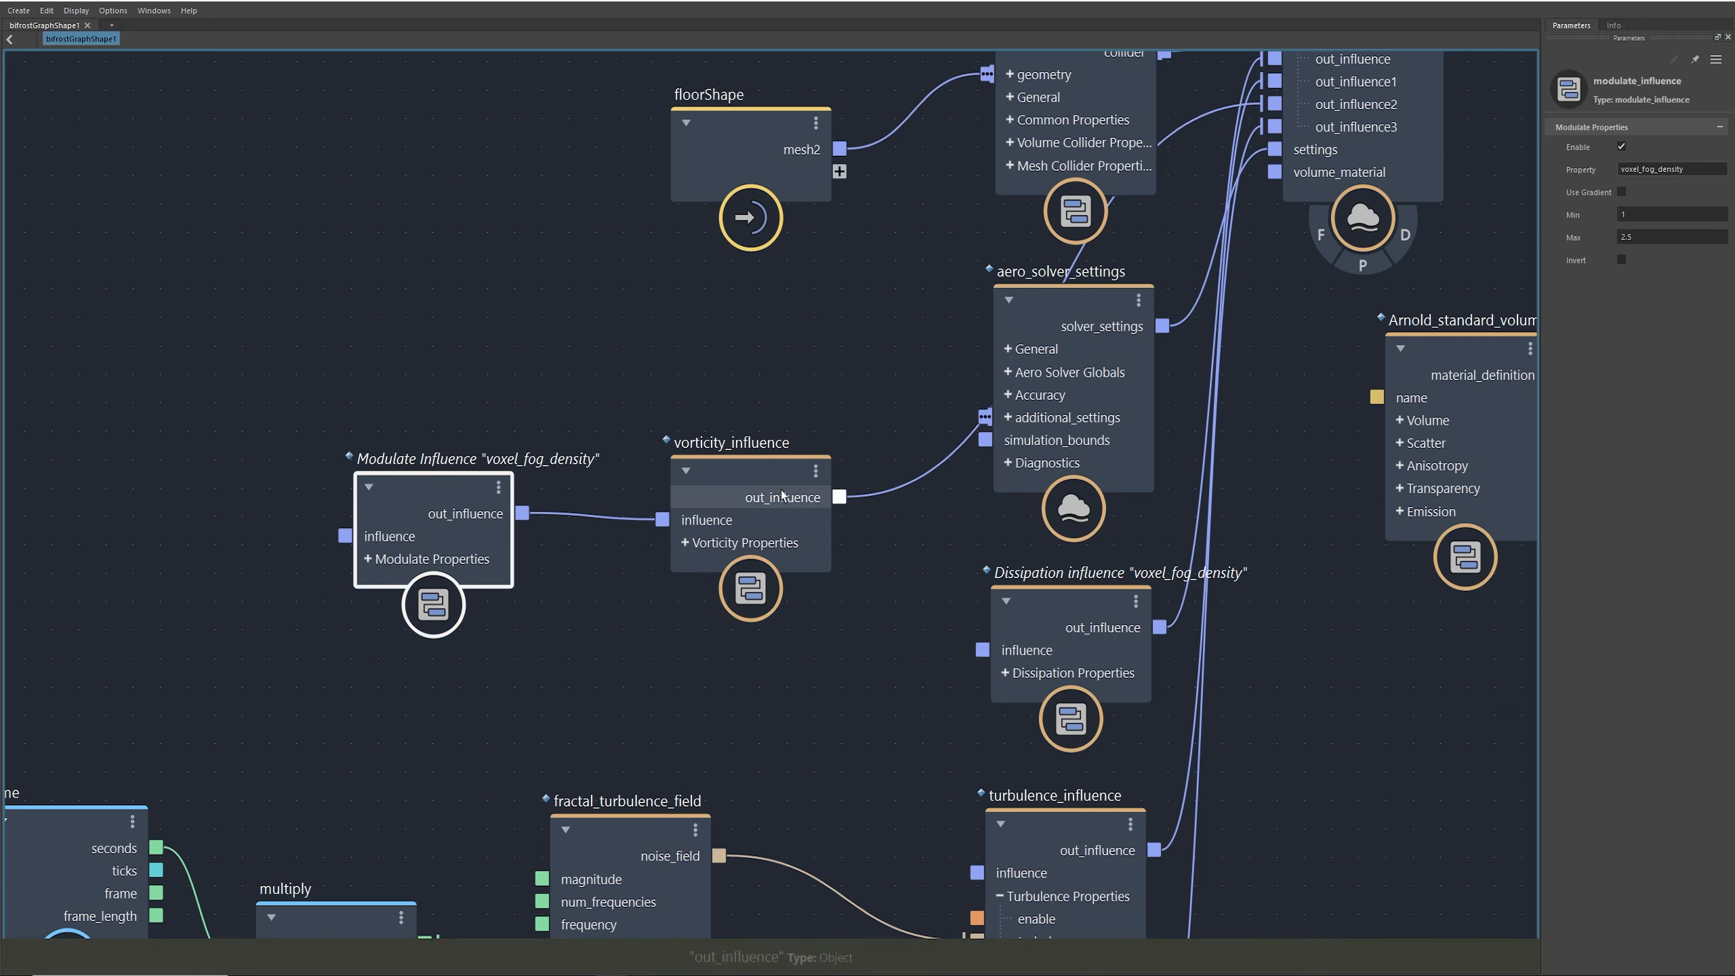
pyautogui.click(758, 498)
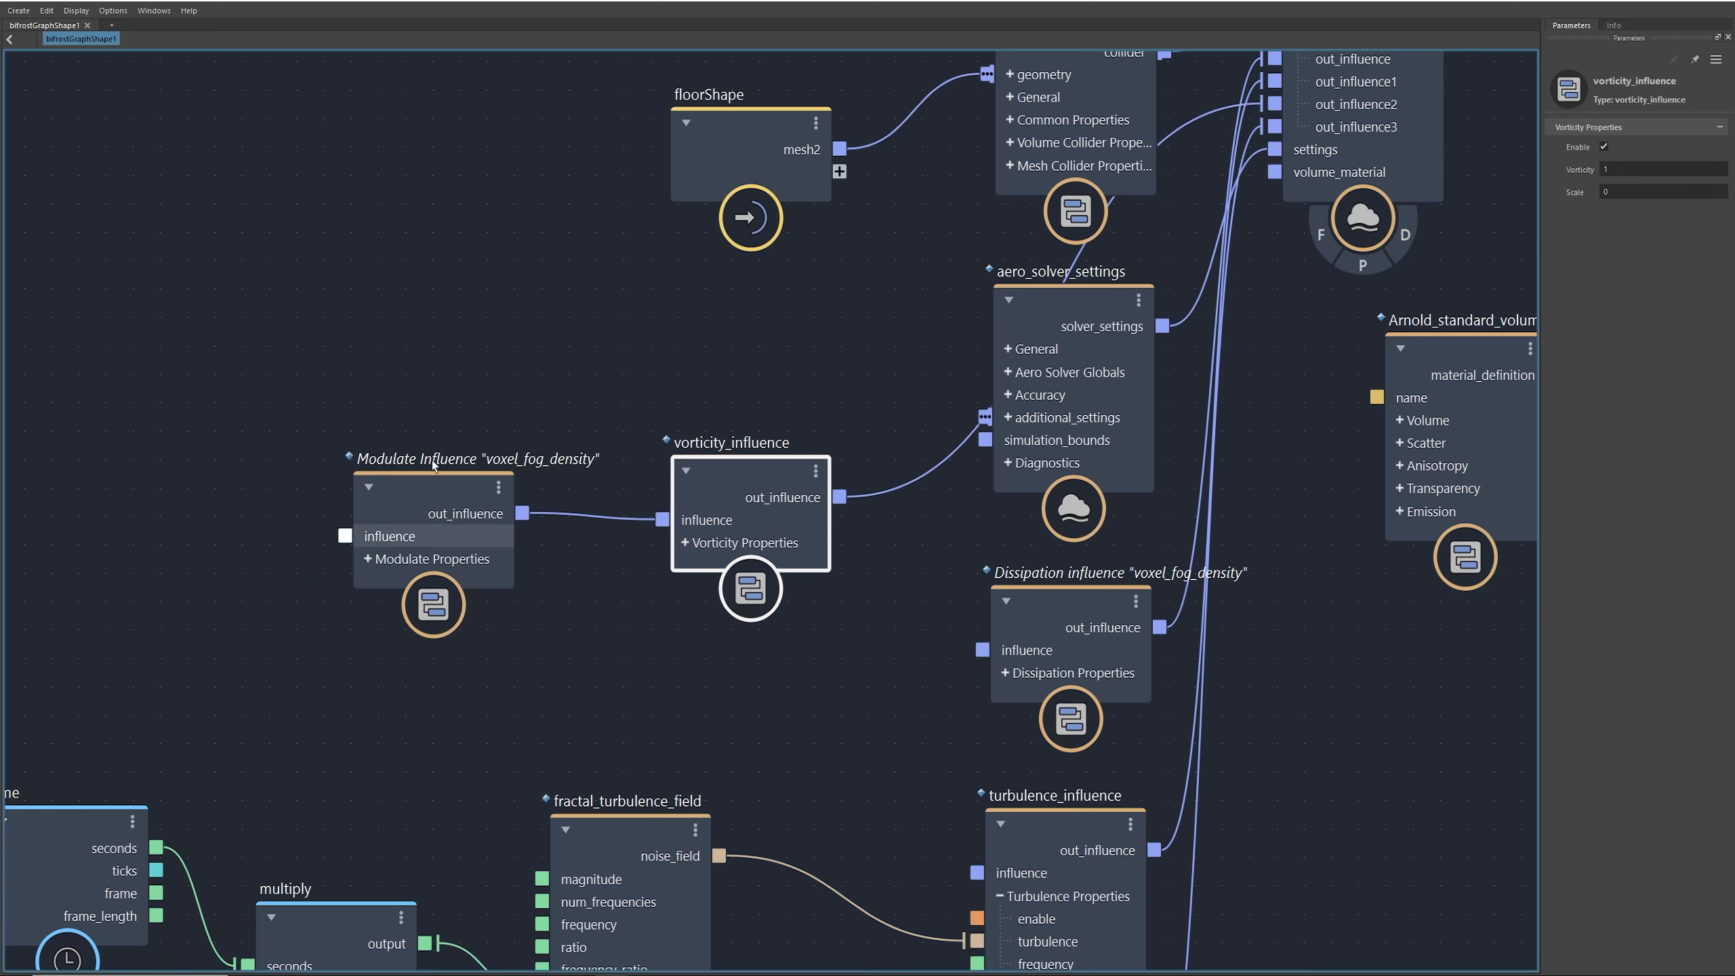
pyautogui.click(414, 492)
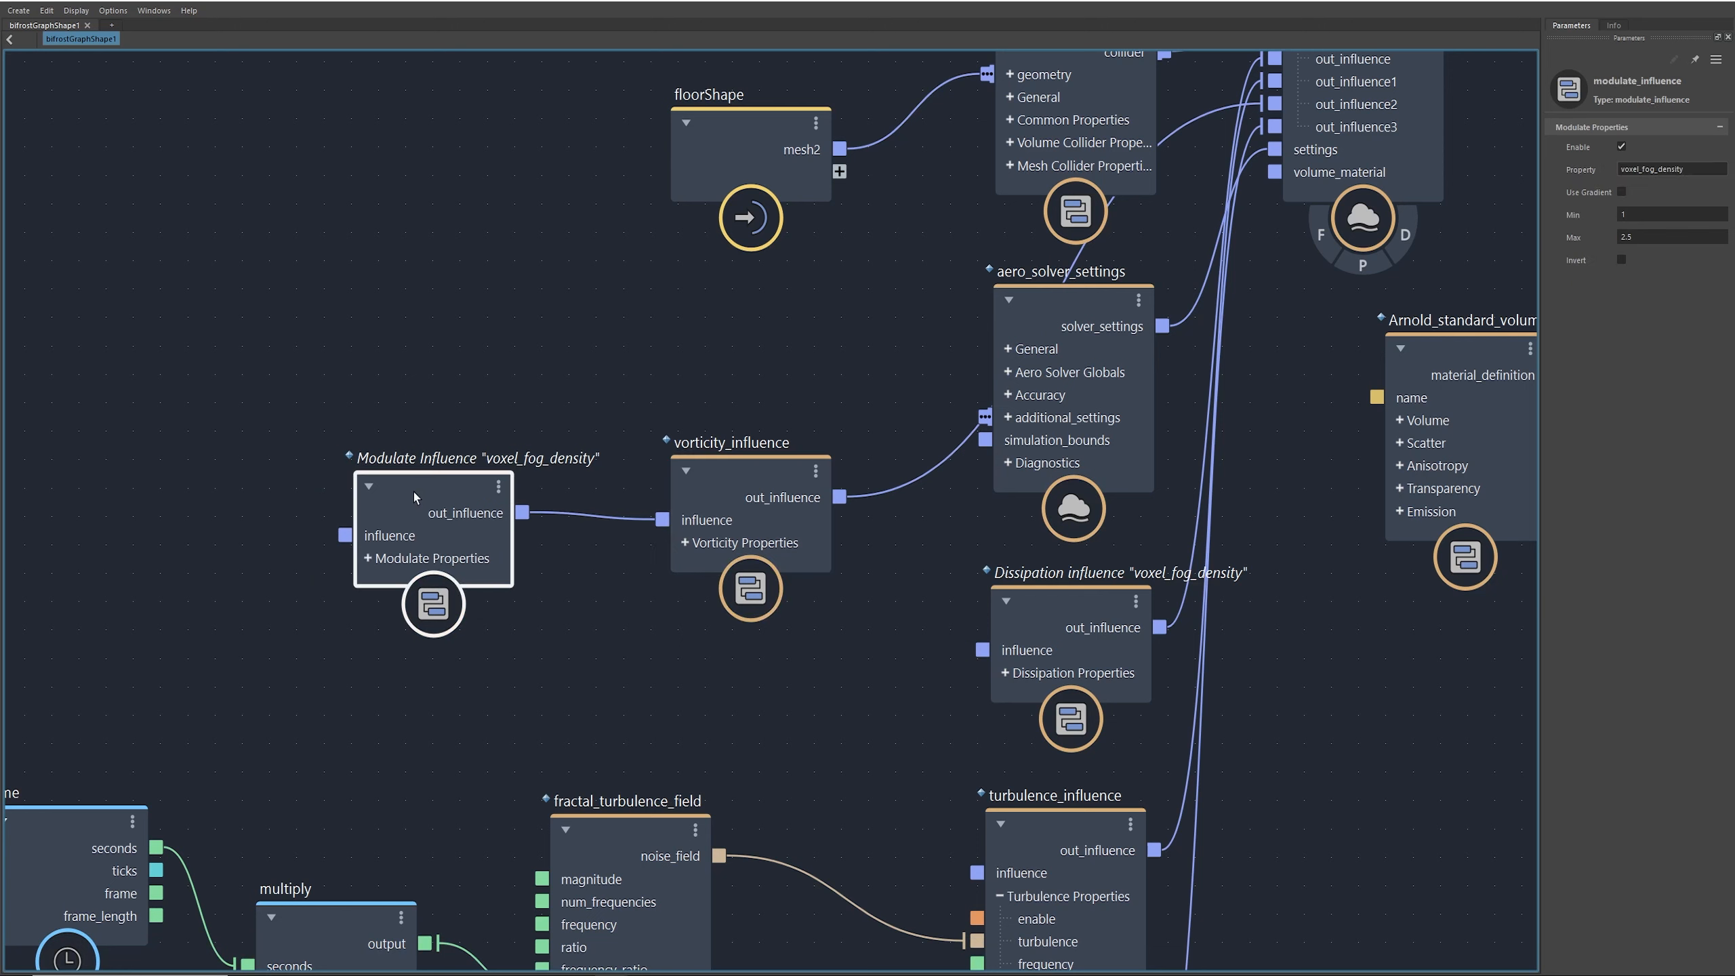
pyautogui.click(1642, 215)
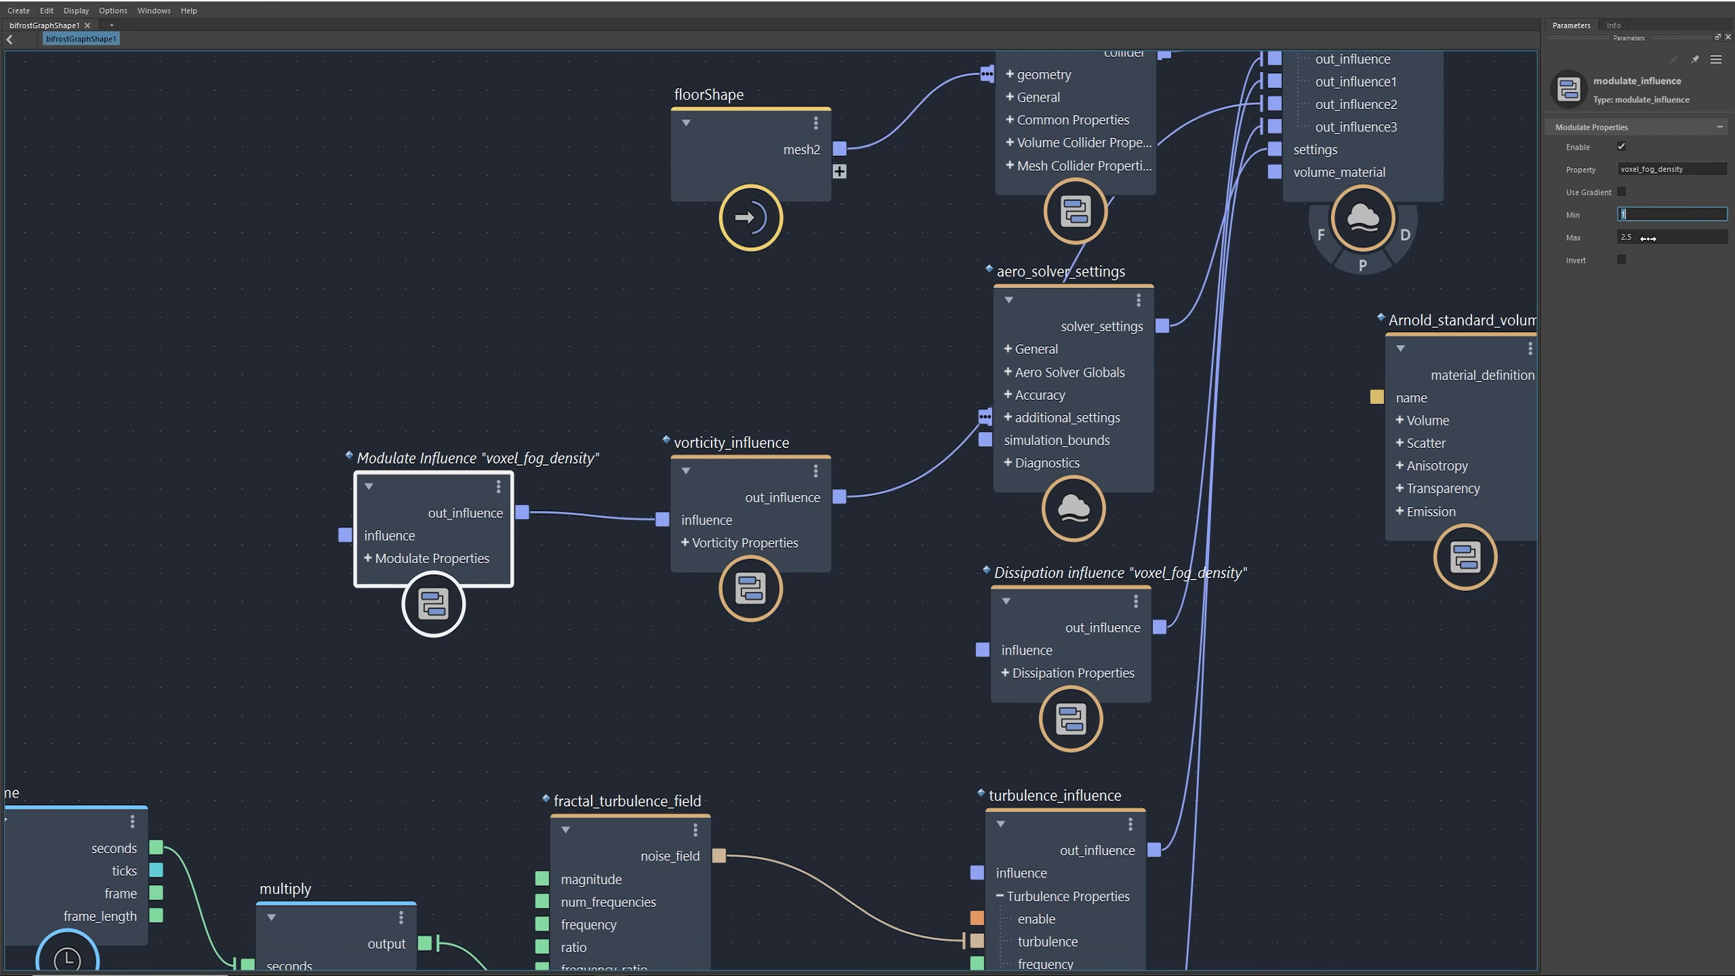
pyautogui.click(1652, 236)
# Step: Check the parameters of dissipation_influence, turbulence_influence and the connected fractal_turbulence_field
pyautogui.keyDown('alt'); pyautogui.moveTo(839, 647); pyautogui.dragTo(528, 554, button='middle'); pyautogui.keyUp('alt')
pyautogui.click(796, 505)
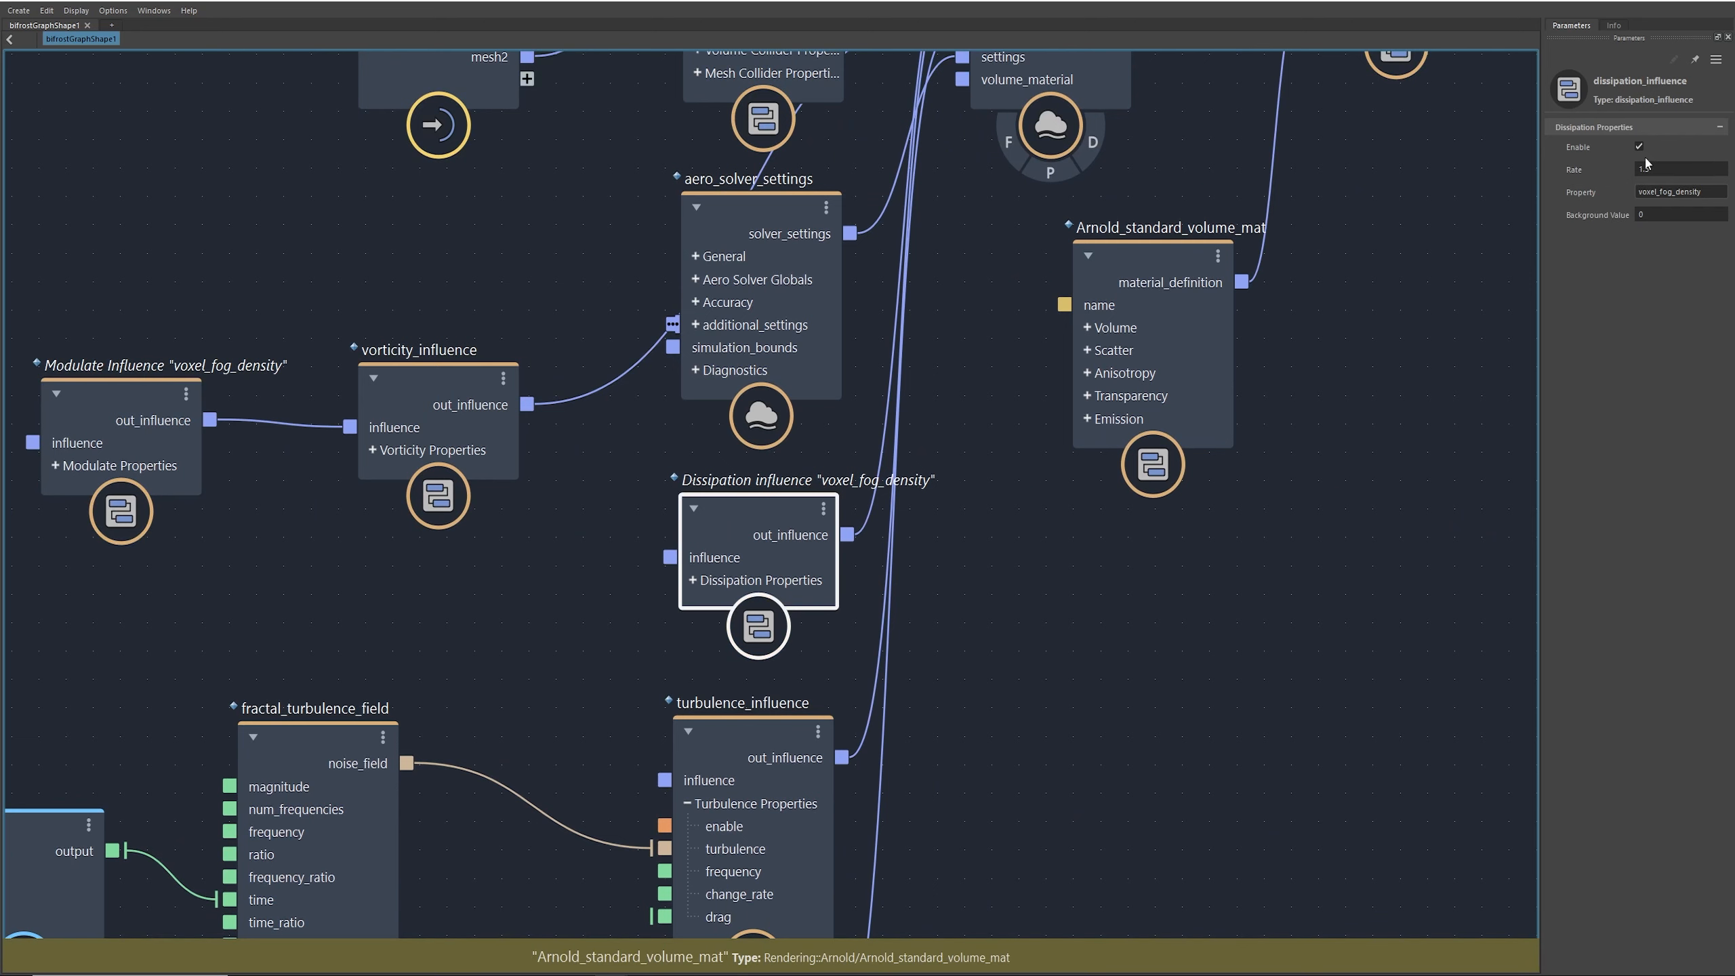
pyautogui.keyDown('alt'); pyautogui.moveTo(1015, 736); pyautogui.dragTo(1301, 504, button='middle'); pyautogui.keyUp('alt')
pyautogui.moveTo(1023, 490); pyautogui.dragTo(1012, 483)
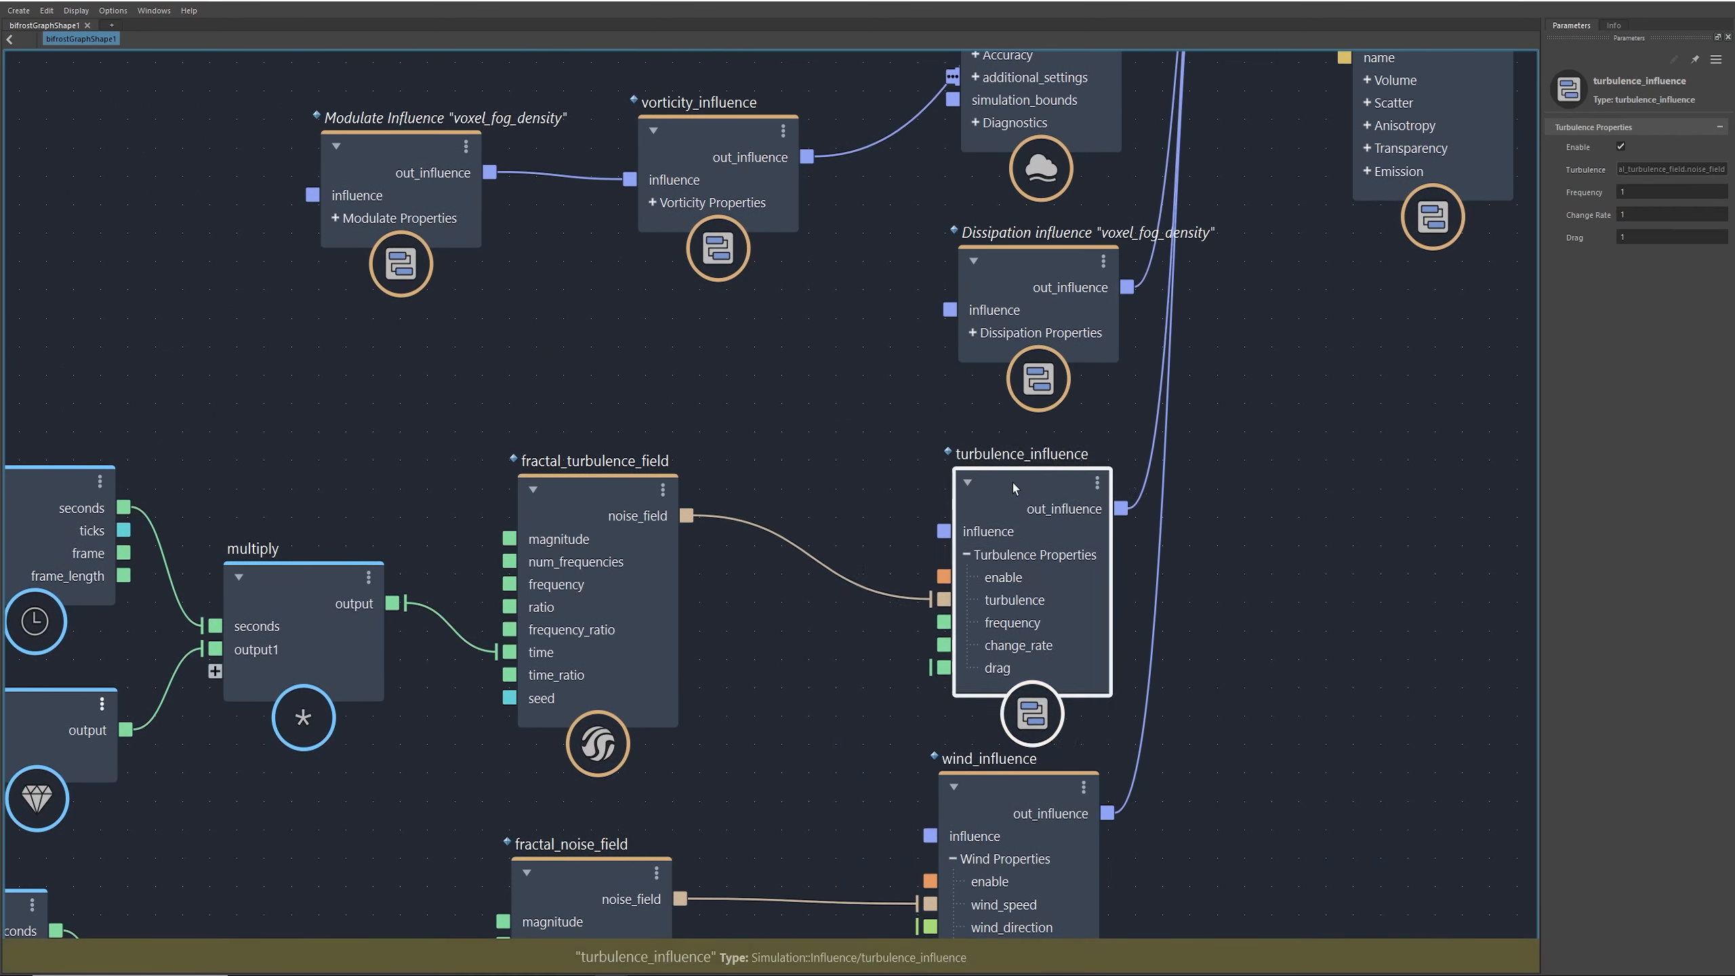
pyautogui.click(585, 489)
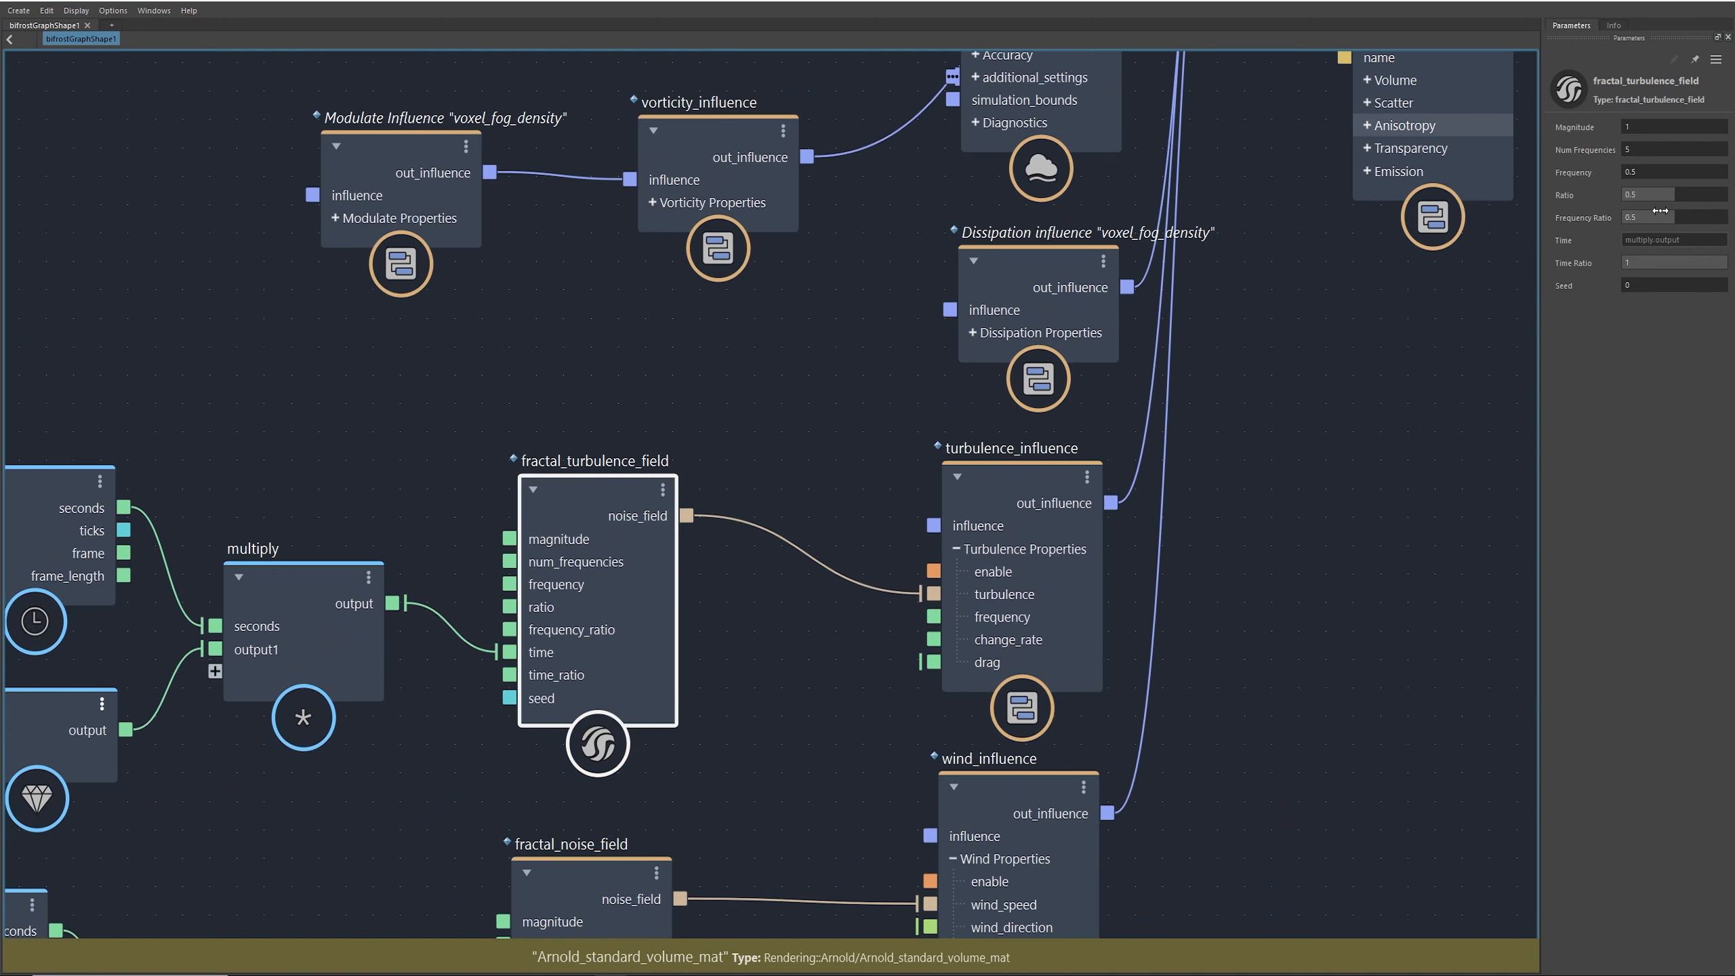
# Step: Examine wind_influence, the time and multiply nodes, and the fractal_noise_field that feeds the wind speed
pyautogui.keyDown('alt'); pyautogui.moveTo(836, 732); pyautogui.dragTo(732, 347, button='middle'); pyautogui.keyUp('alt')
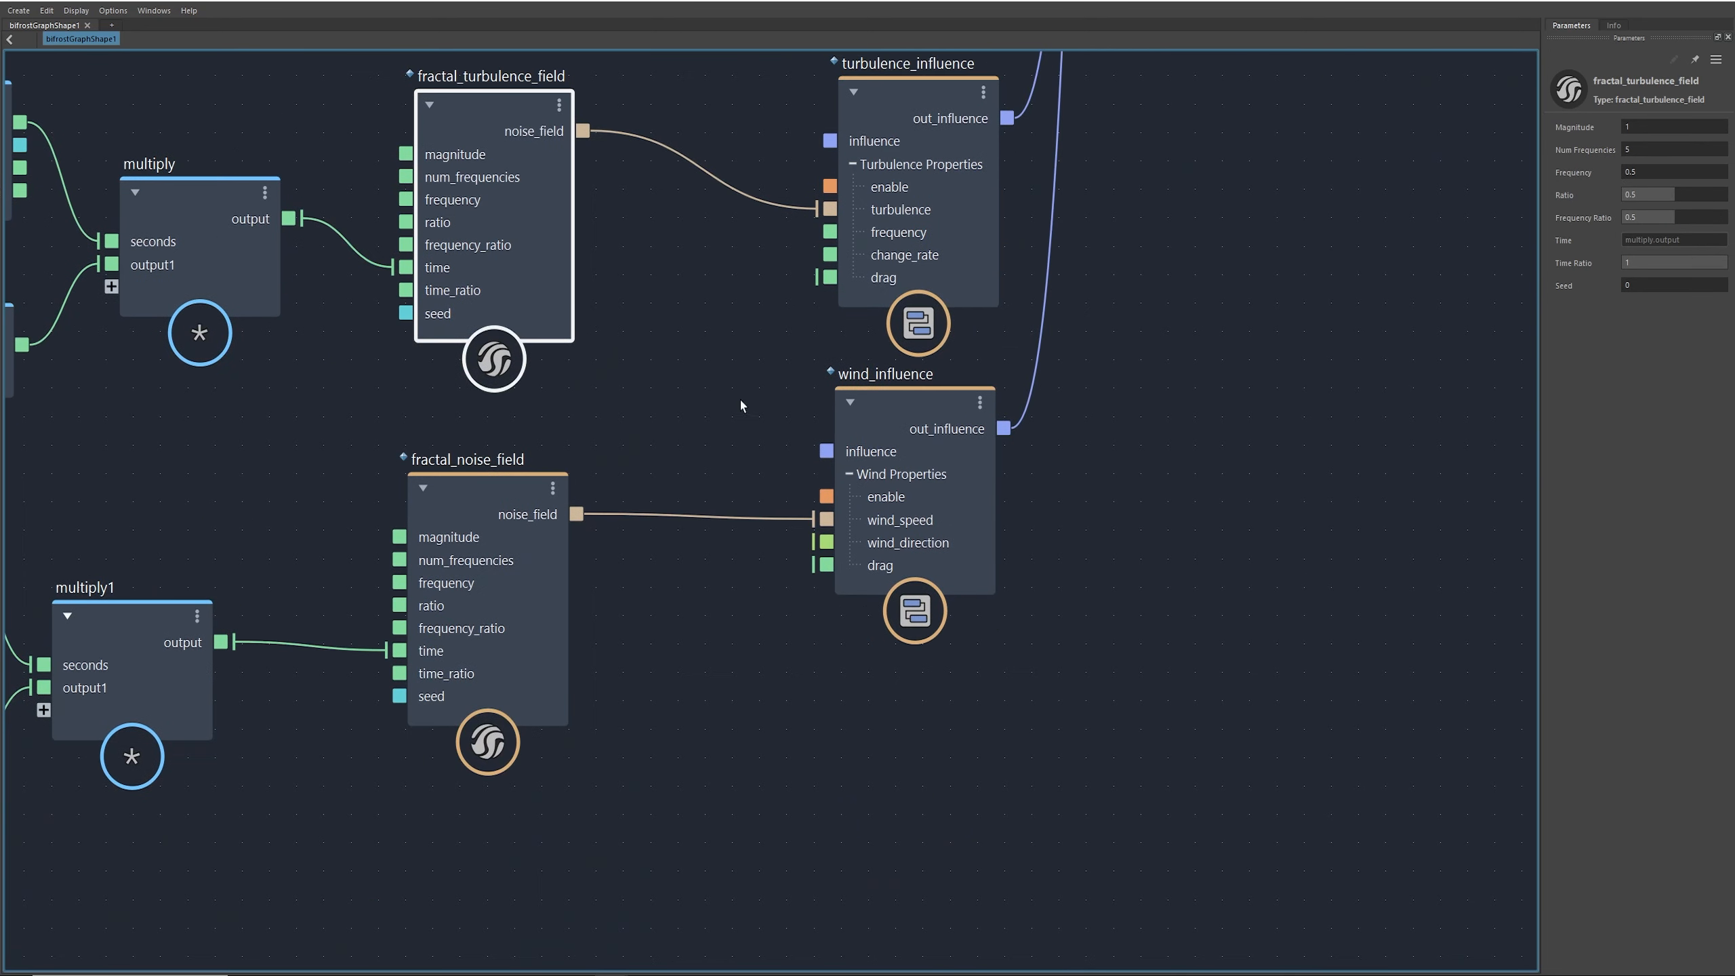
pyautogui.click(922, 402)
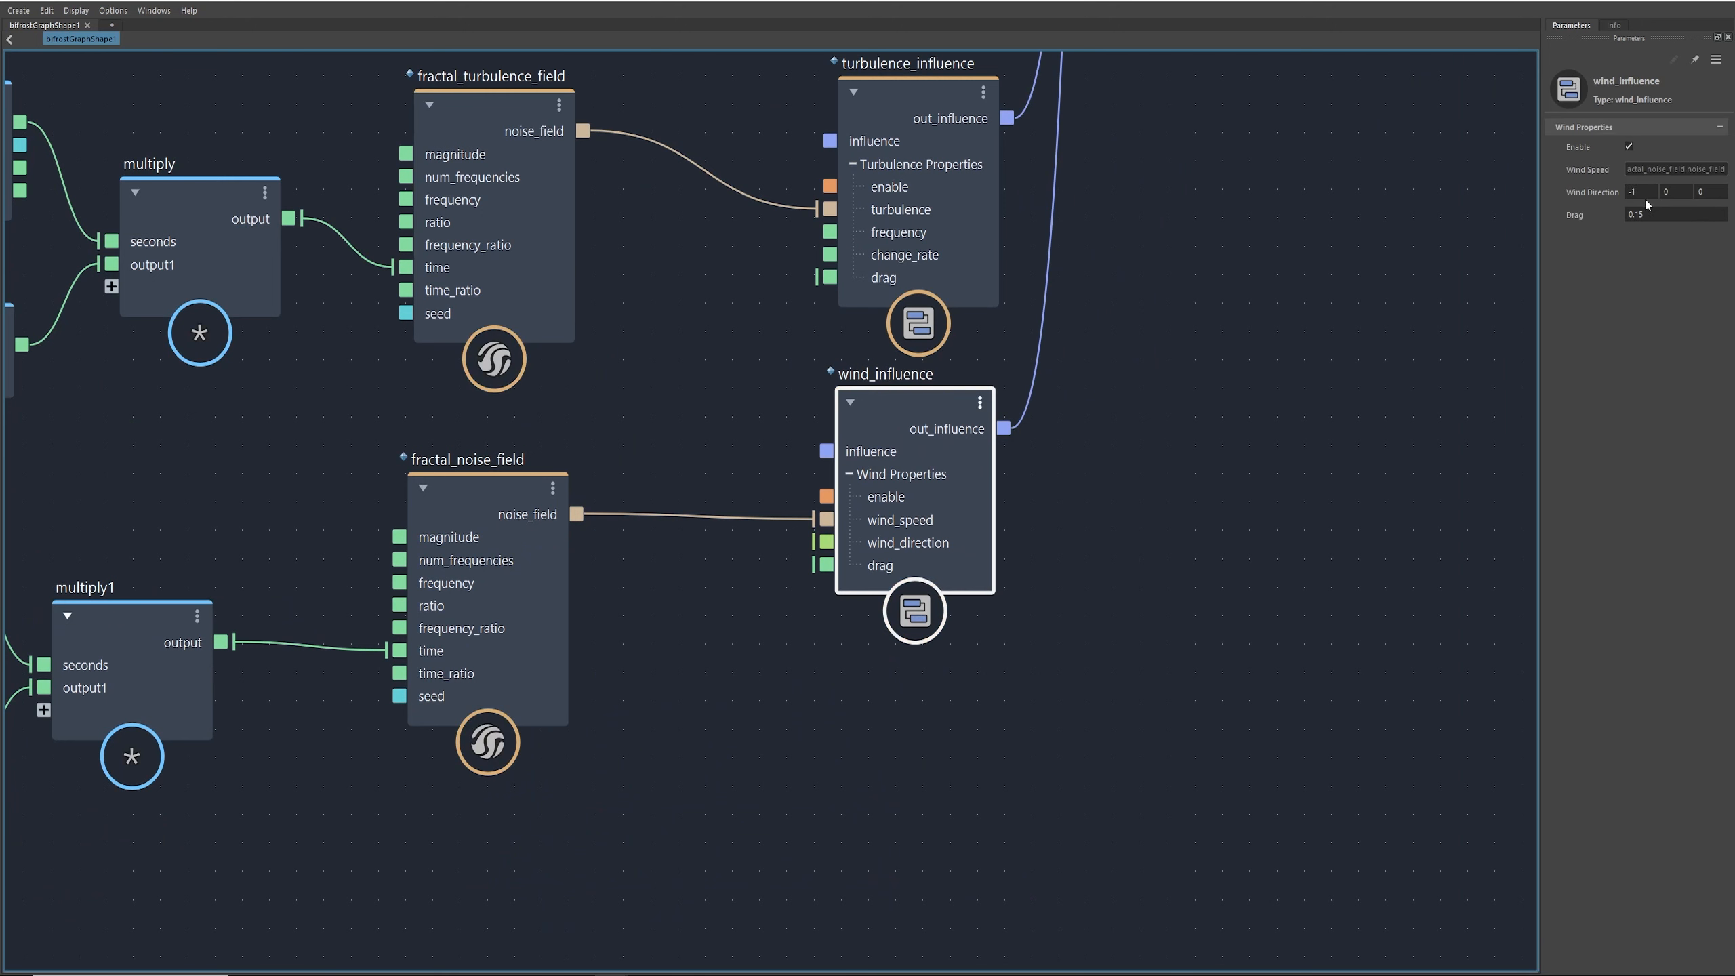
pyautogui.moveTo(429, 407); pyautogui.dragTo(775, 430, button='middle')
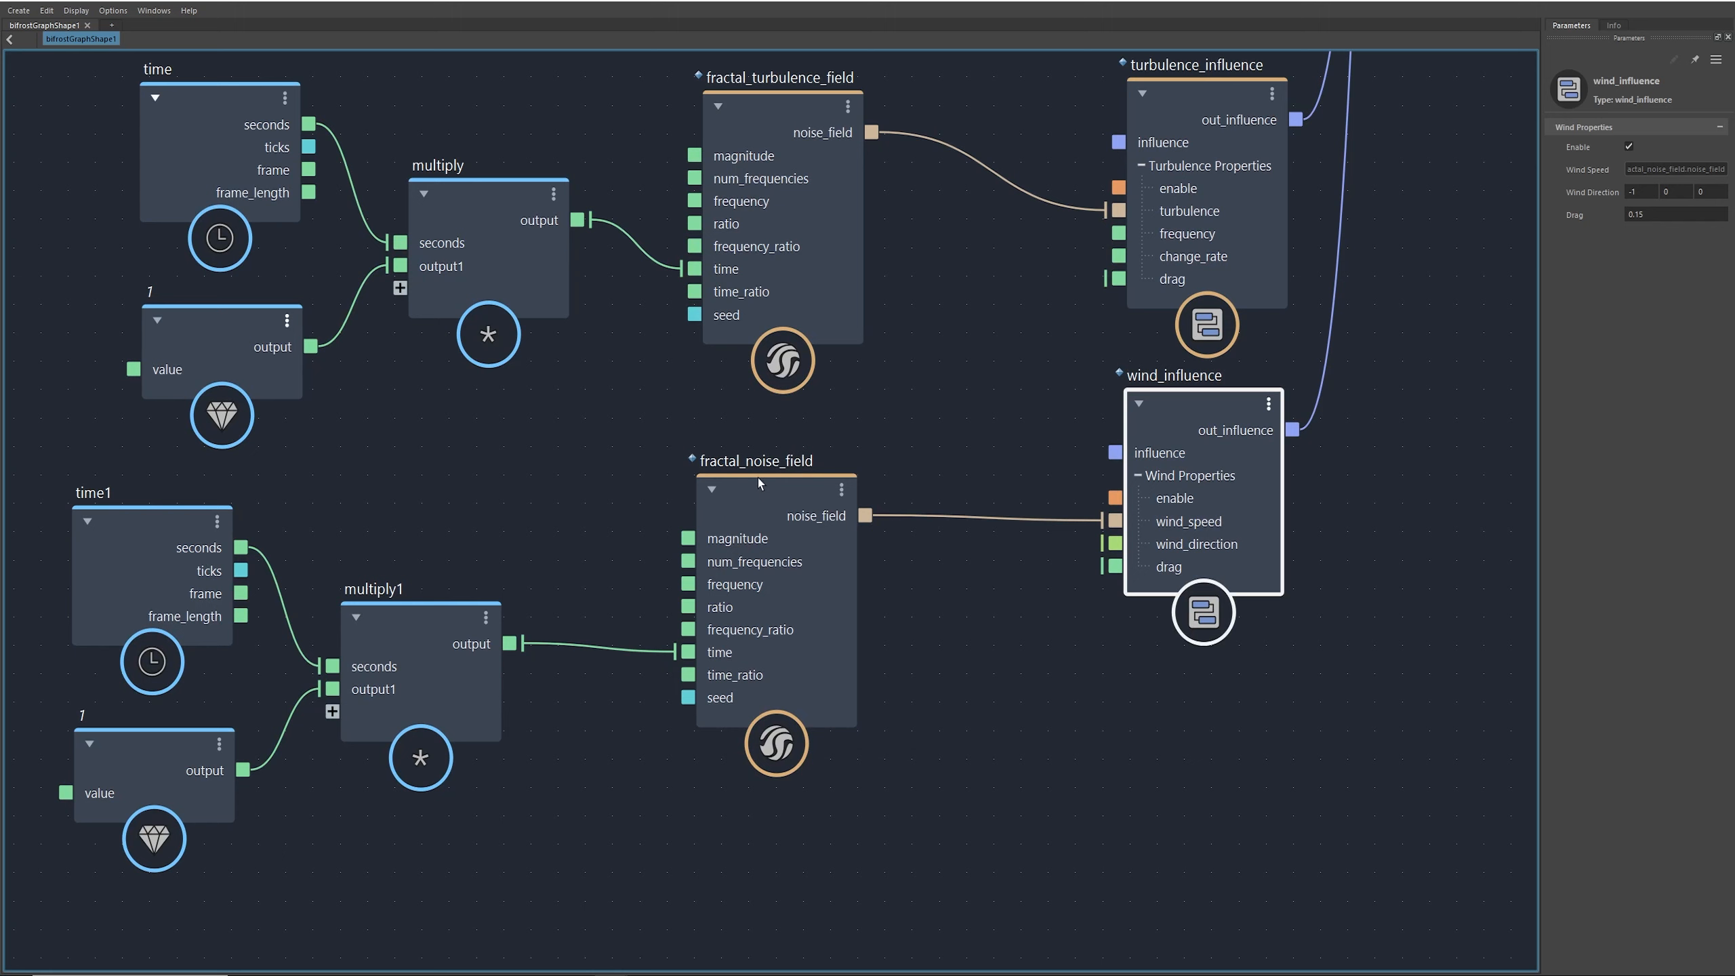
pyautogui.moveTo(887, 300); pyautogui.dragTo(917, 388, button='middle')
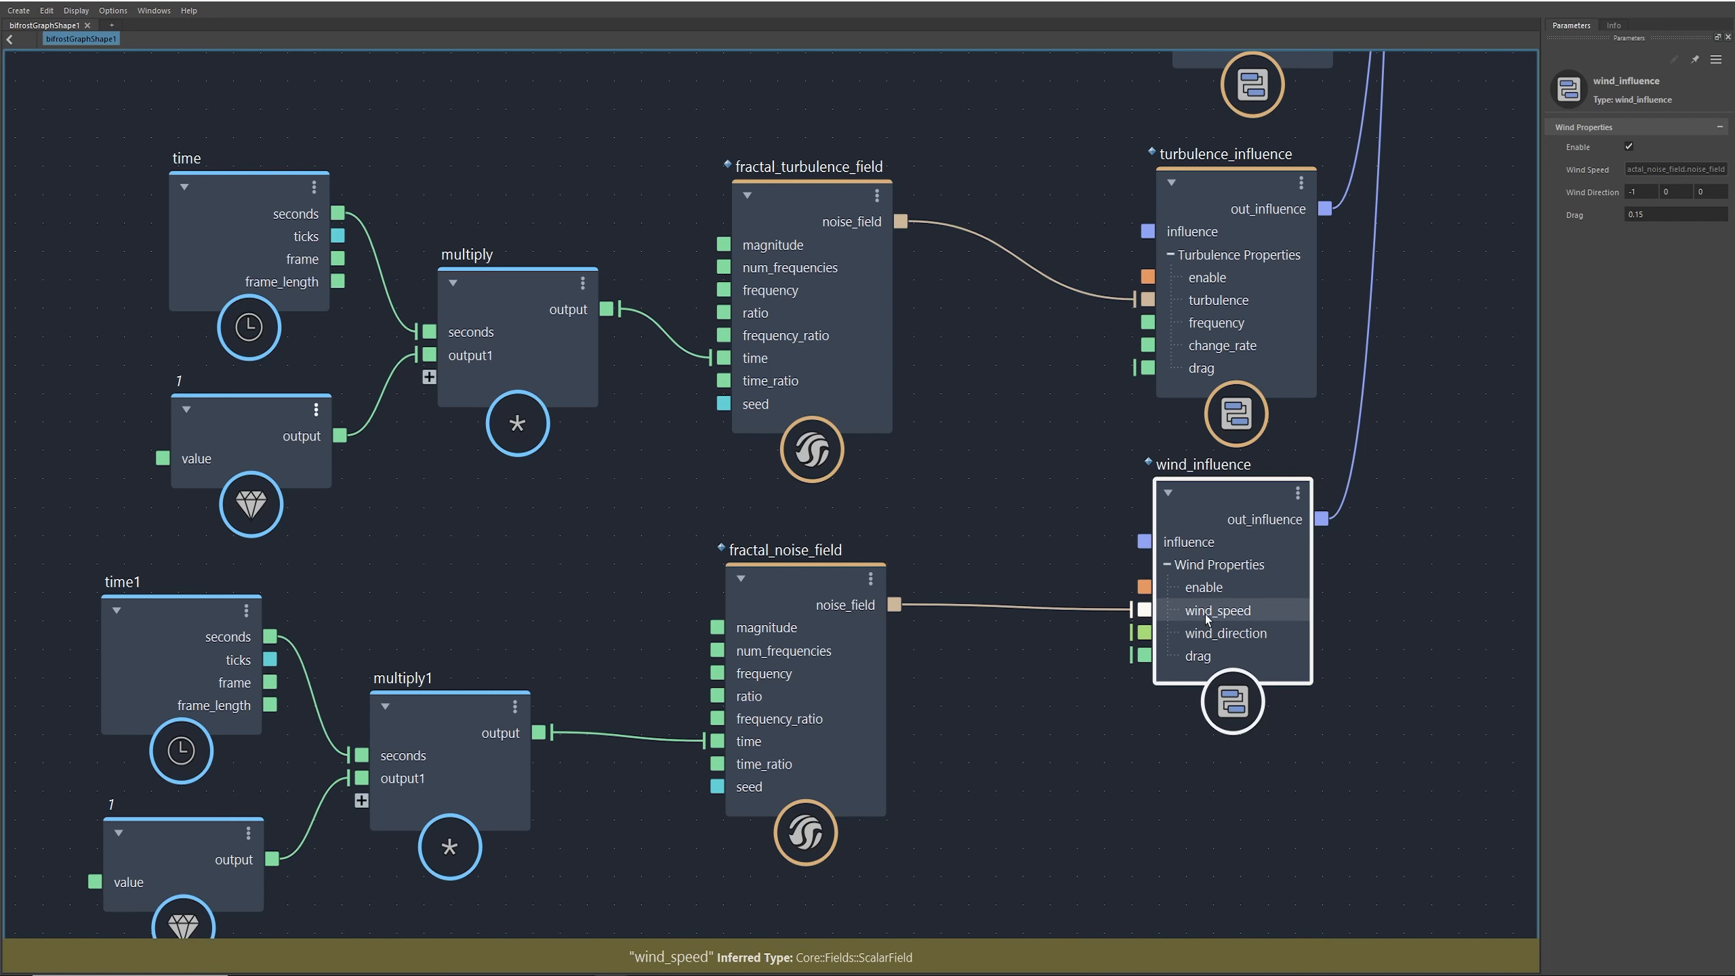
pyautogui.moveTo(626, 555); pyautogui.dragTo(821, 521, button='middle')
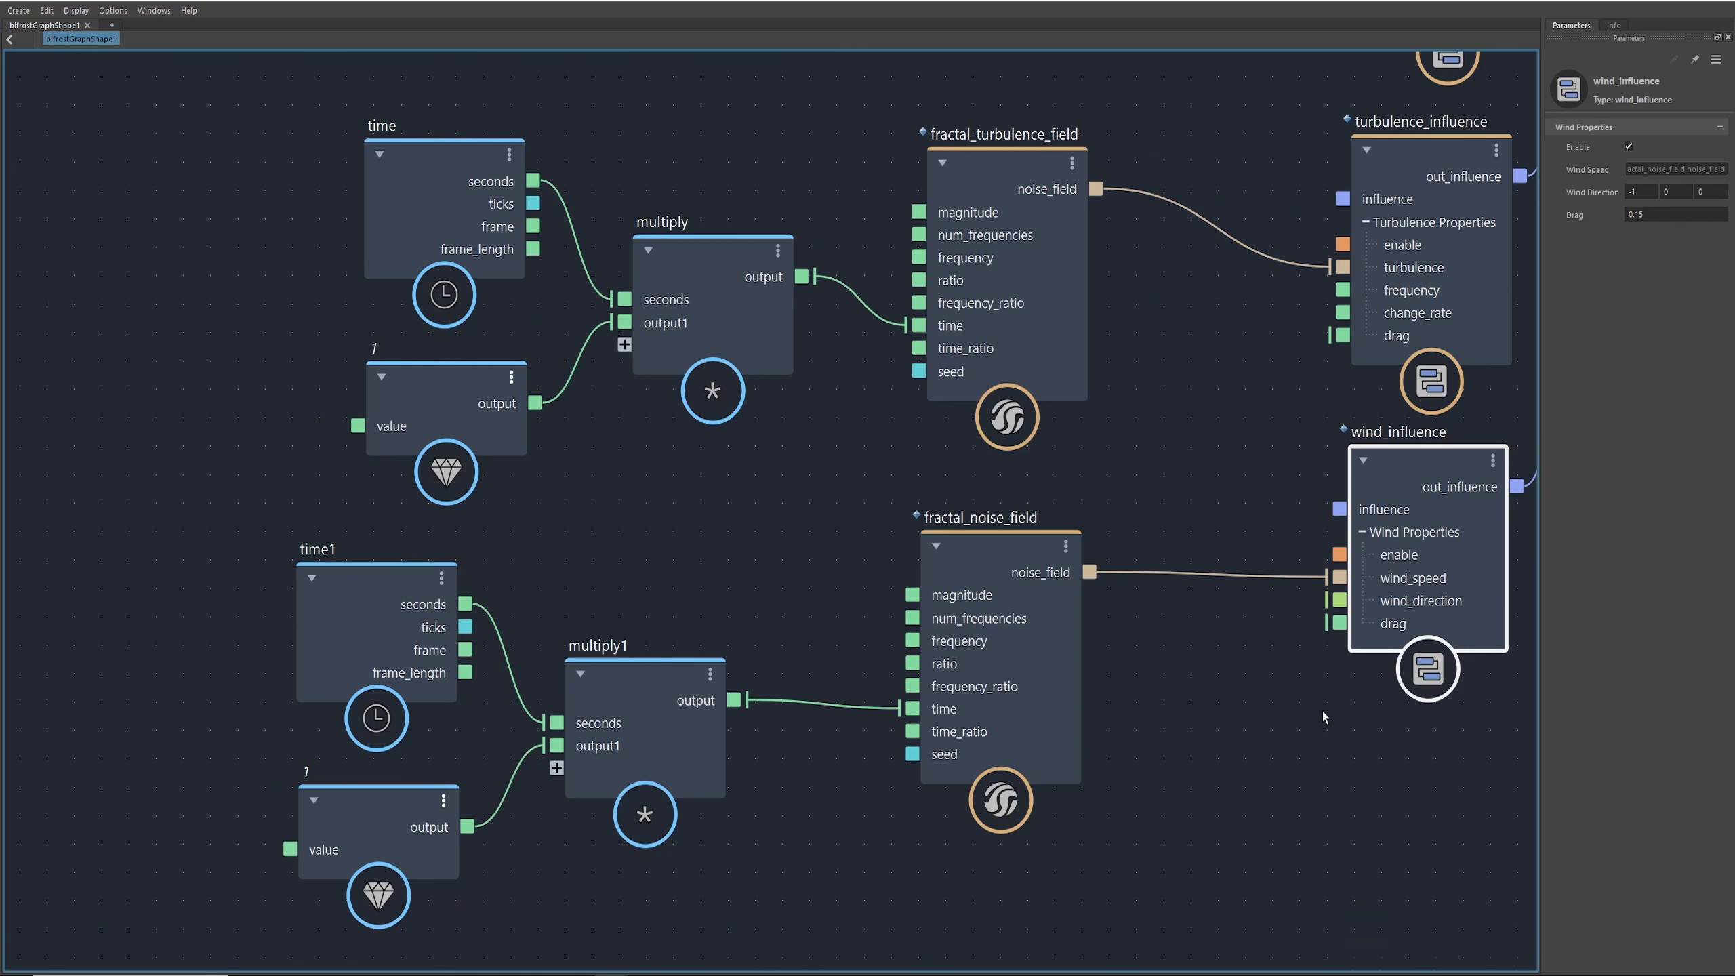
pyautogui.moveTo(1035, 587); pyautogui.dragTo(870, 599, button='middle')
pyautogui.click(823, 550)
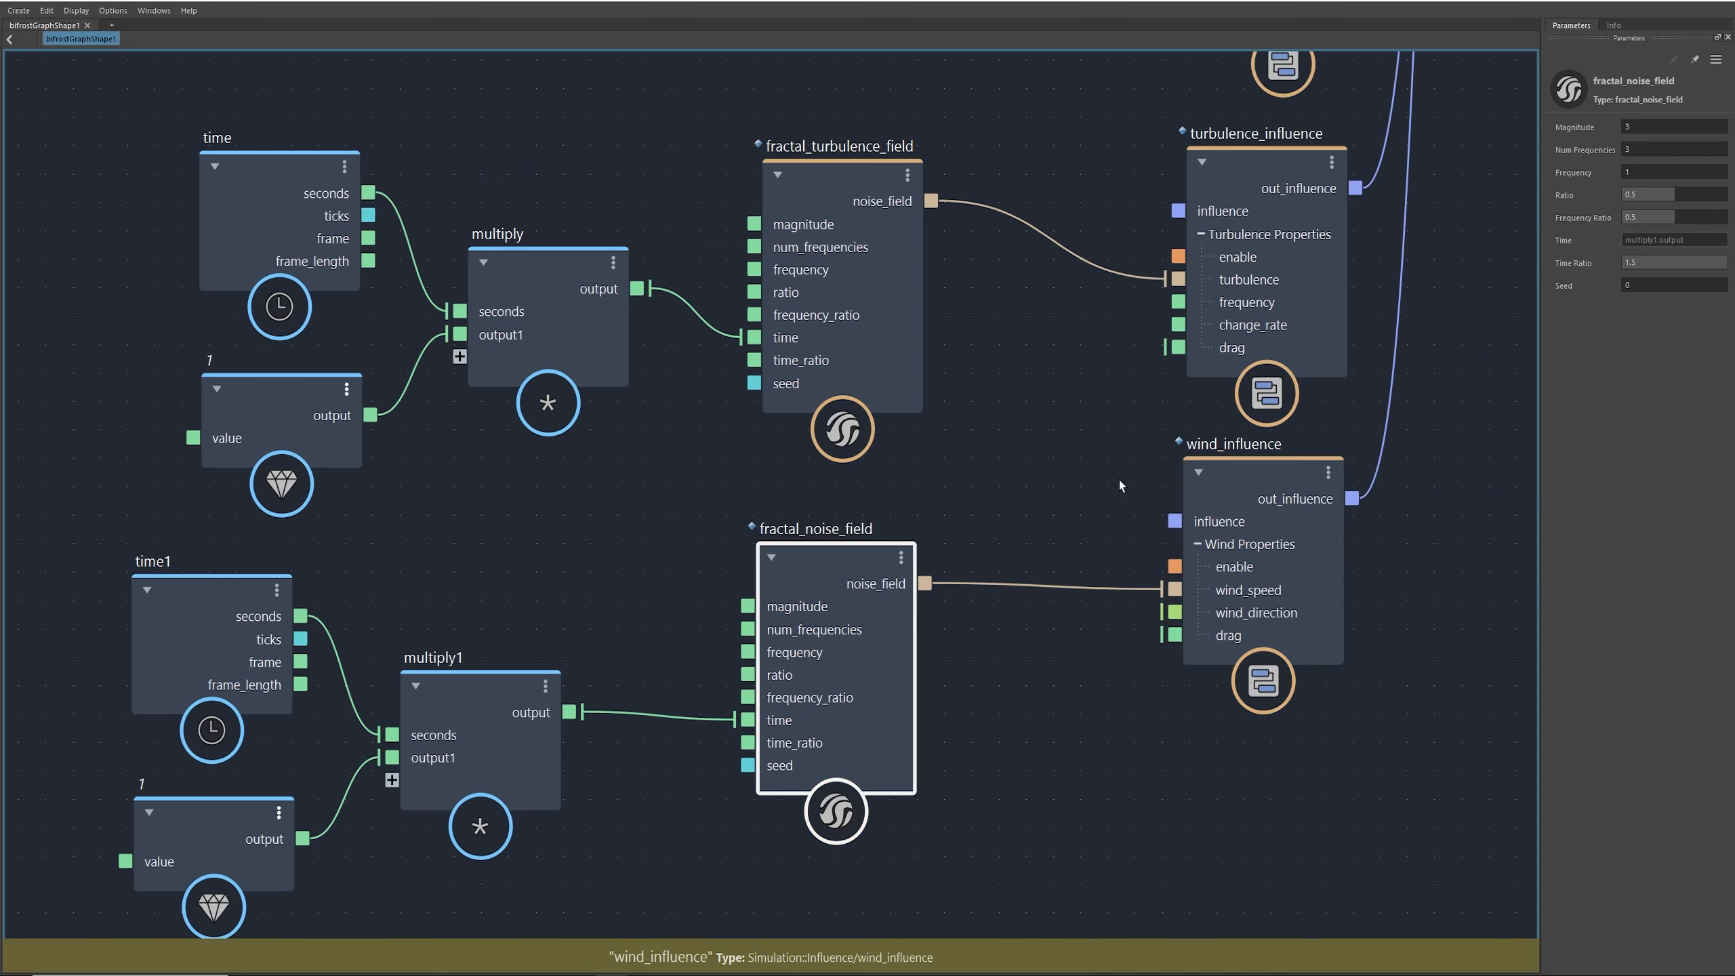
# Step: Review the Arnold_standard_volume_mat parameters and open its Scatter Color in the color picker
pyautogui.moveTo(1079, 443); pyautogui.dragTo(978, 454, button='middle')
pyautogui.moveTo(1433, 427); pyautogui.dragTo(1356, 507, button='middle')
pyautogui.moveTo(1435, 169)
pyautogui.mouseDown(button='middle')
pyautogui.moveTo(1340, 298)
pyautogui.moveTo(1255, 507)
pyautogui.moveTo(1223, 746)
pyautogui.mouseUp(button='middle')
pyautogui.moveTo(1181, 426); pyautogui.dragTo(1164, 491, button='middle')
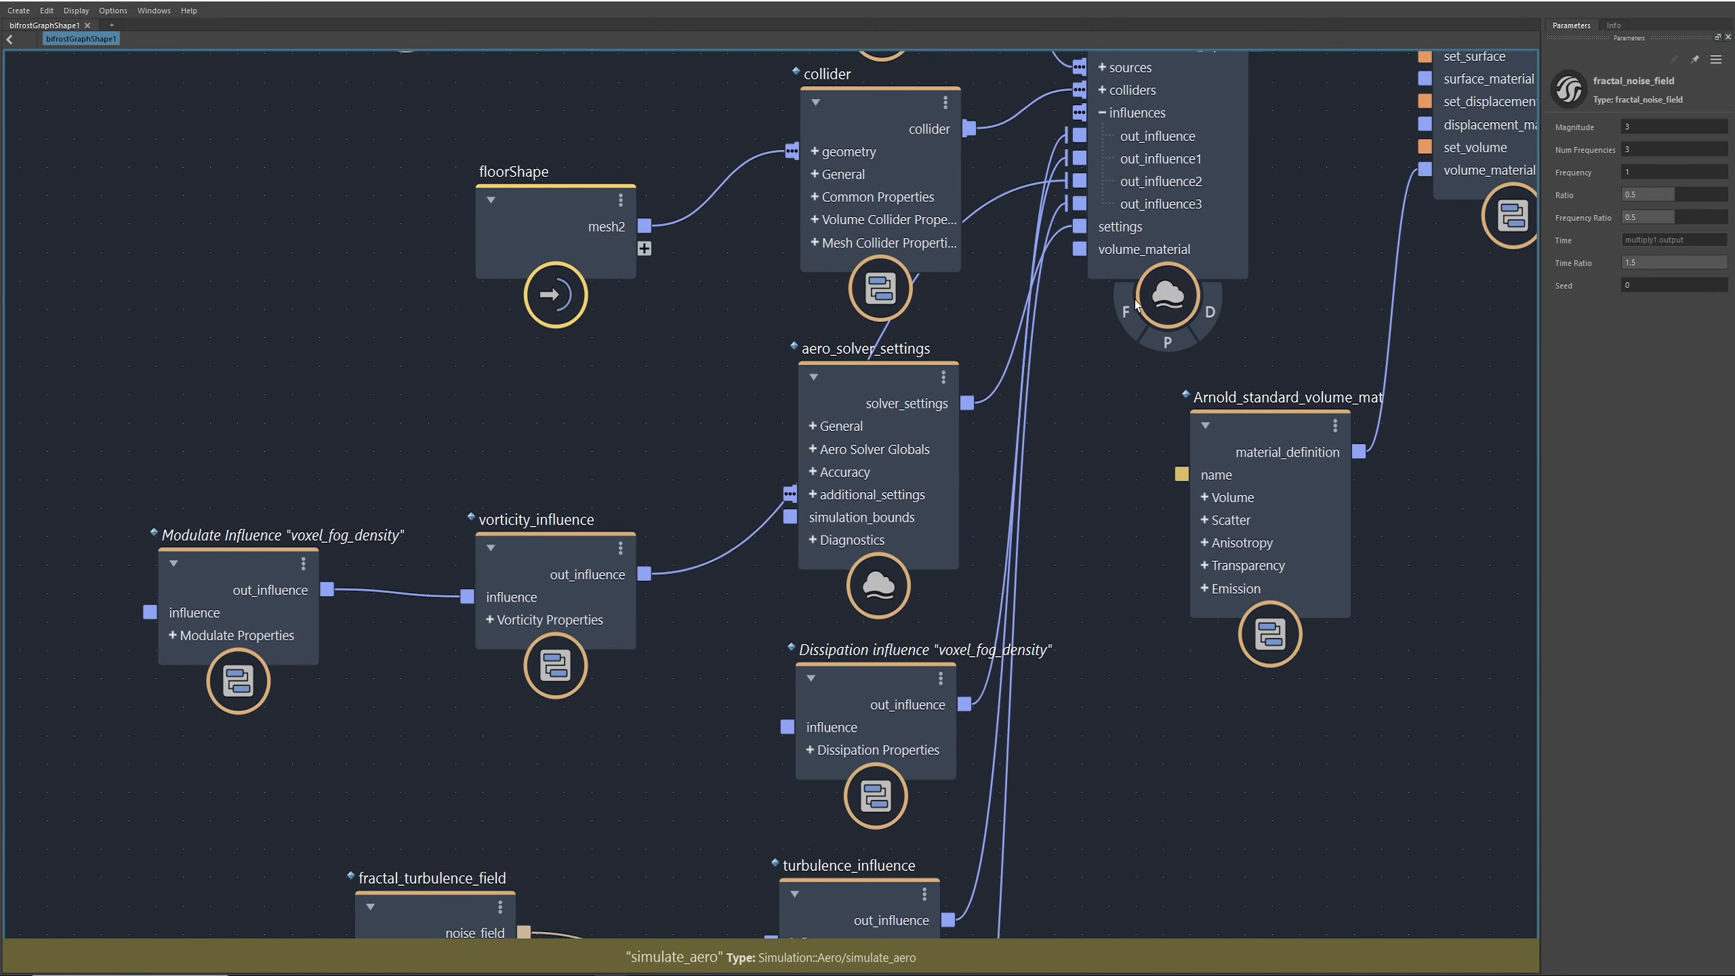
pyautogui.moveTo(1119, 623); pyautogui.dragTo(841, 564, button='middle')
pyautogui.moveTo(1244, 513)
pyautogui.mouseDown(button='middle')
pyautogui.moveTo(1259, 475)
pyautogui.moveTo(1068, 526)
pyautogui.mouseUp(button='middle')
pyautogui.click(824, 379)
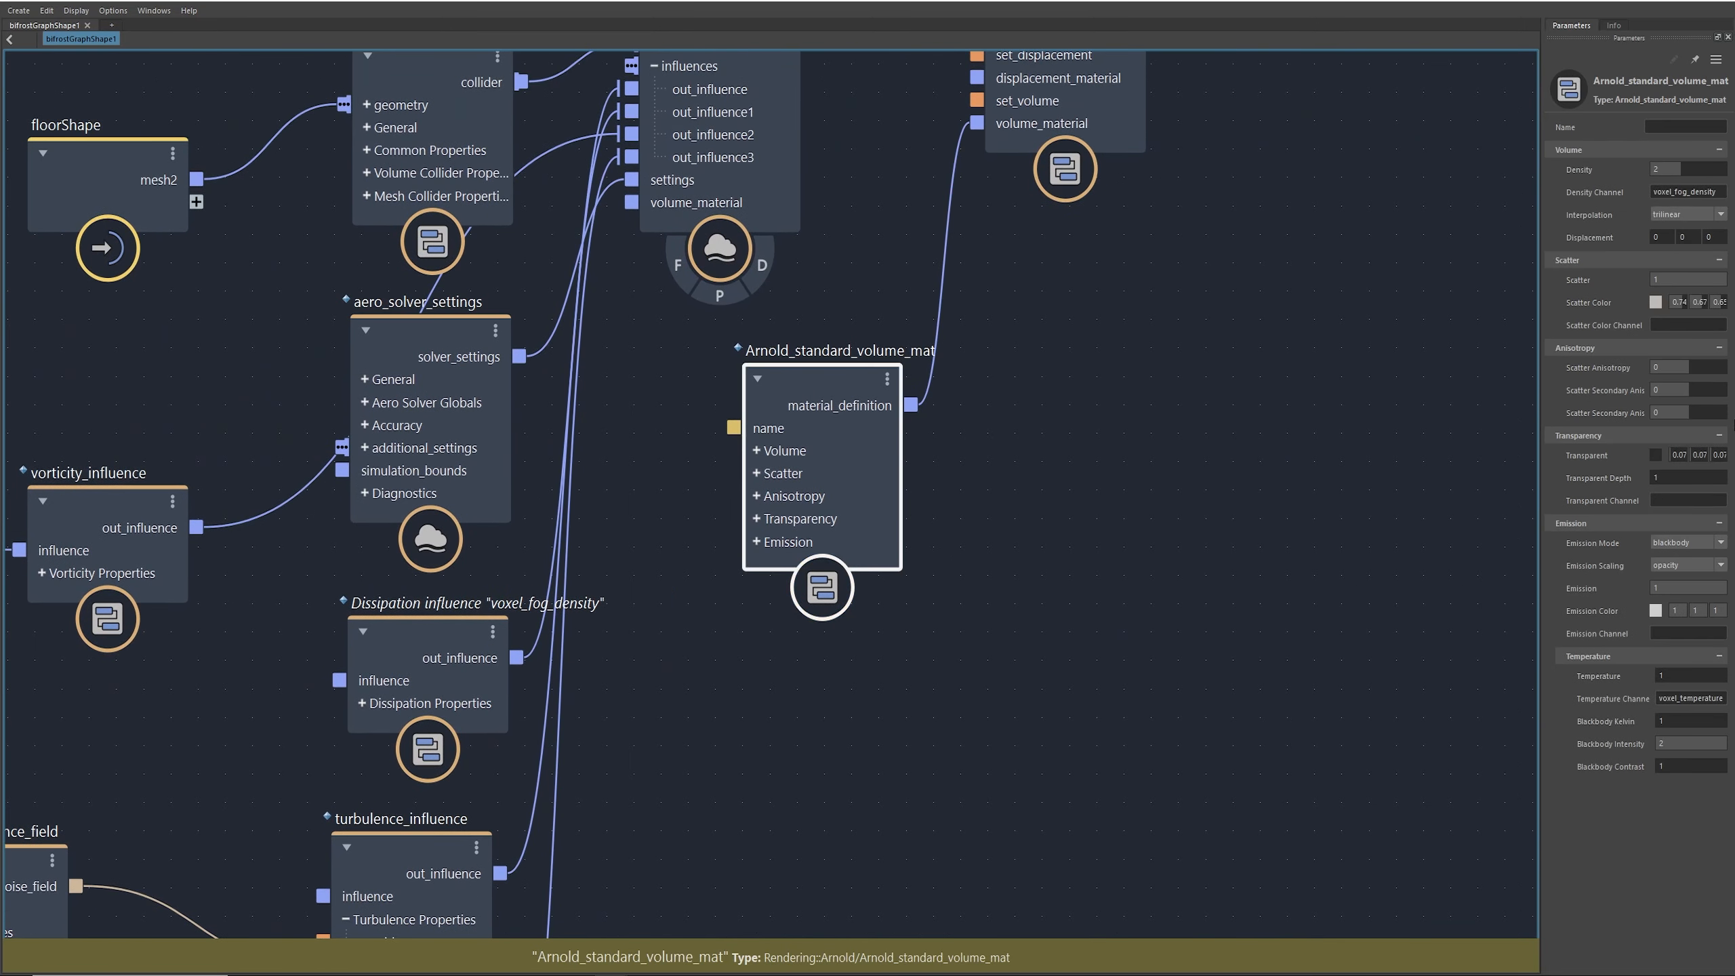
pyautogui.click(1655, 302)
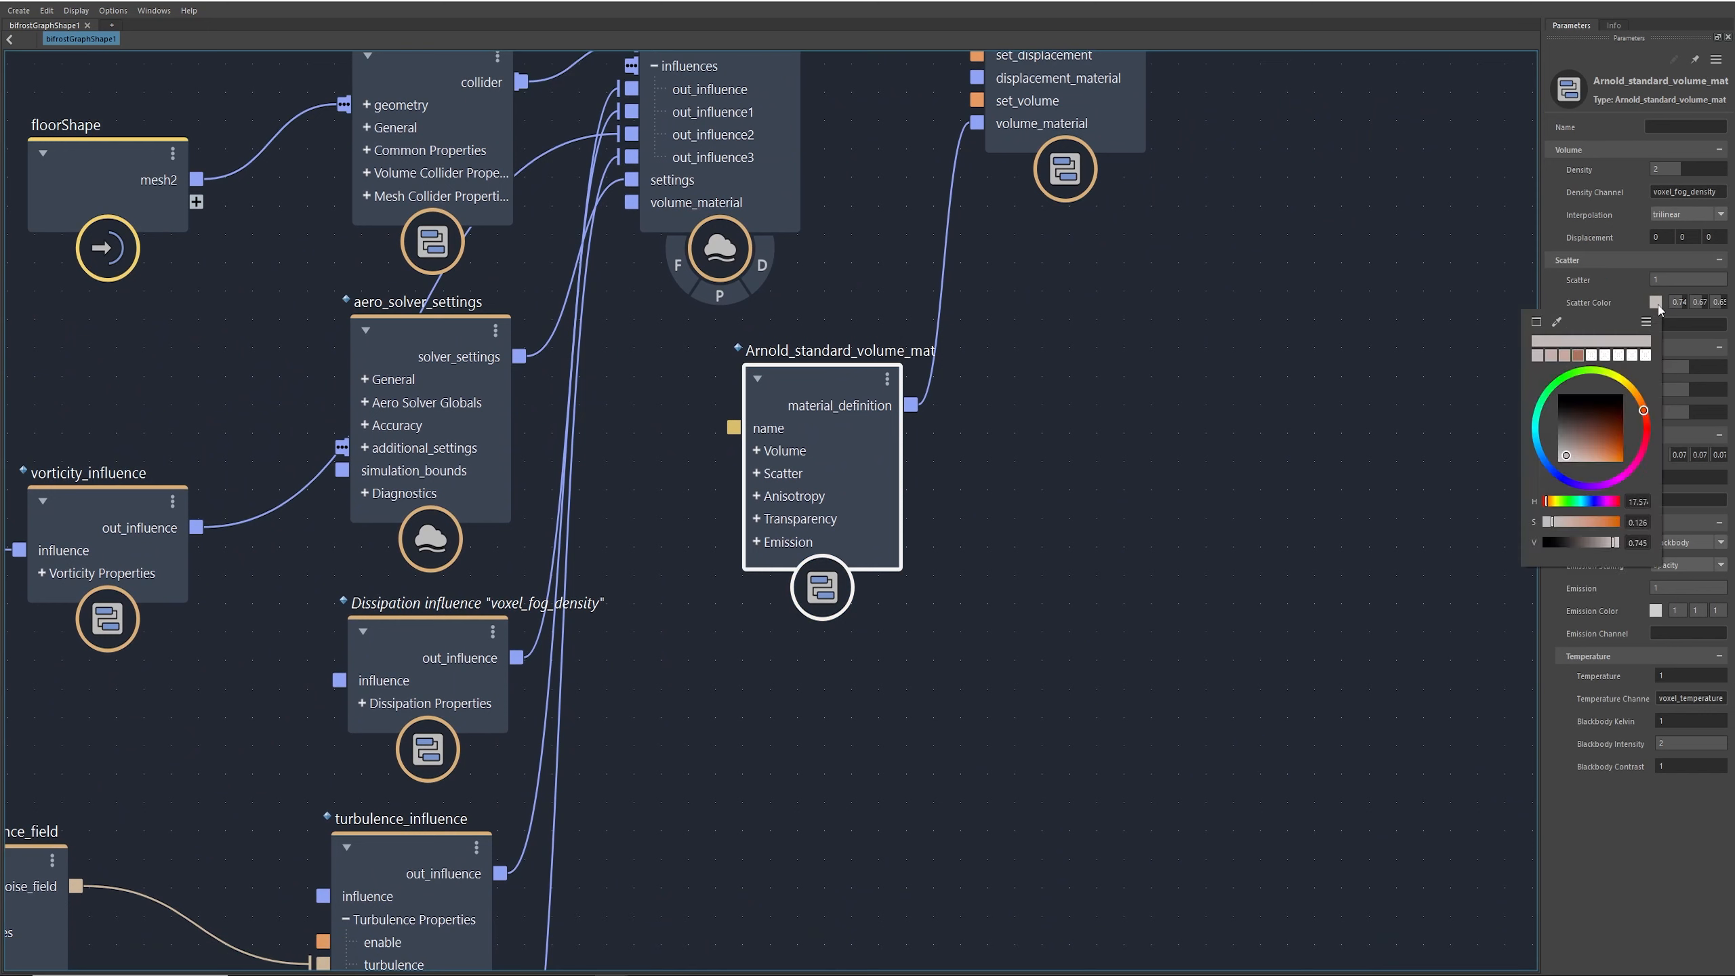
# Step: Set the volume material's Scatter Color to about hue 17.56, saturation 0.252 and value 0.773, and examine the dust in the viewport
pyautogui.click(1570, 452)
pyautogui.click(1565, 456)
pyautogui.moveTo(1561, 522); pyautogui.dragTo(1565, 524)
pyautogui.moveTo(852, 1); pyautogui.dragTo(272, 152)
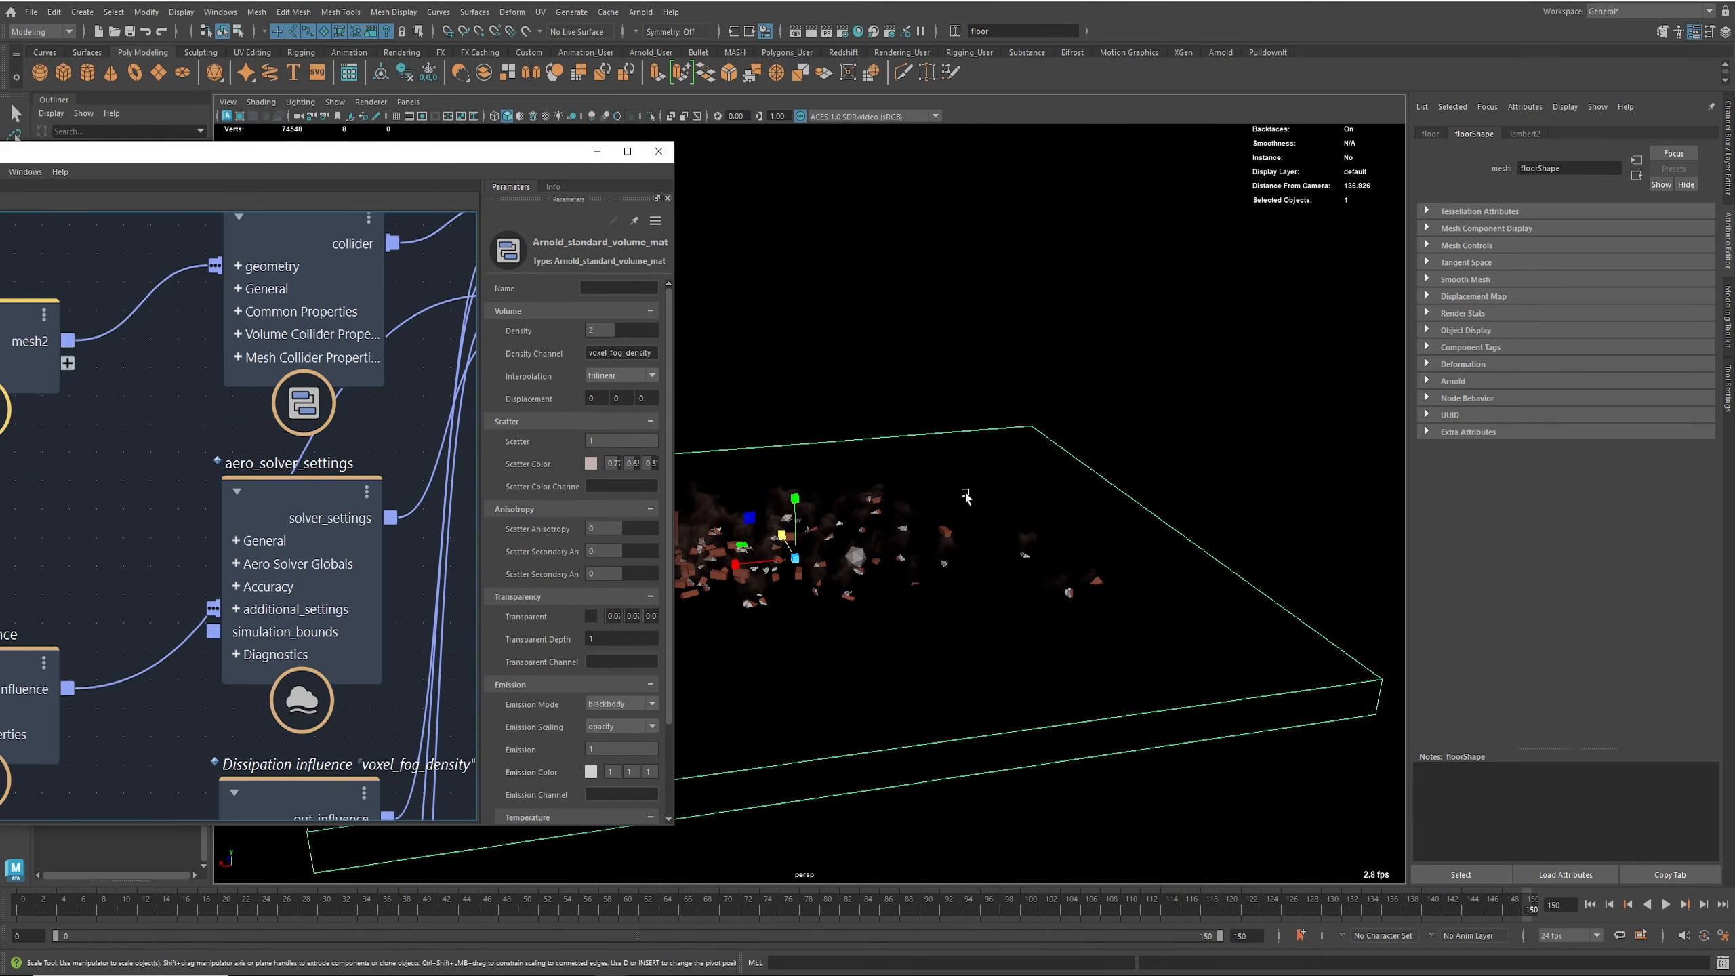
pyautogui.keyDown('alt'); pyautogui.moveTo(930, 489); pyautogui.dragTo(1267, 462, button='middle'); pyautogui.keyUp('alt')
pyautogui.keyDown('alt'); pyautogui.moveTo(930, 462); pyautogui.dragTo(1129, 514, button='right'); pyautogui.keyUp('alt')
pyautogui.keyDown('alt'); pyautogui.moveTo(1129, 513); pyautogui.dragTo(860, 468, button='middle'); pyautogui.keyUp('alt')
pyautogui.keyDown('alt'); pyautogui.moveTo(861, 468); pyautogui.dragTo(970, 496, button='right'); pyautogui.keyUp('alt')
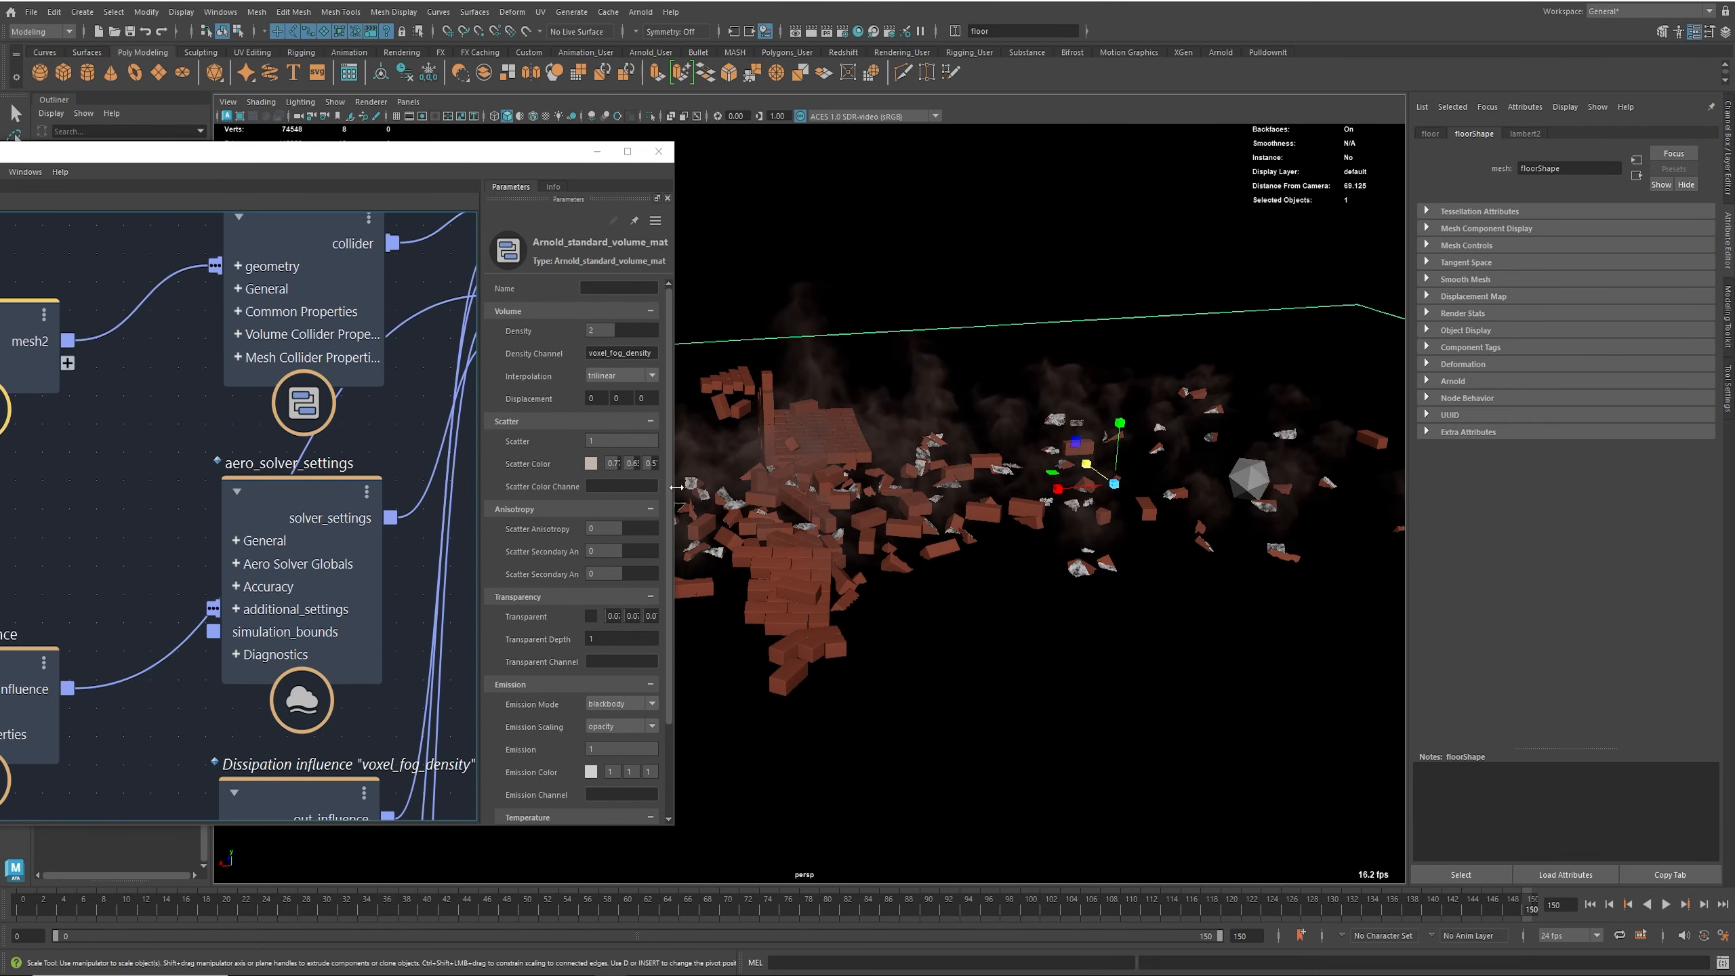
# Step: Fine-tune the saturation of the volume material's Scatter Color and return the graph editor to full size
pyautogui.click(590, 465)
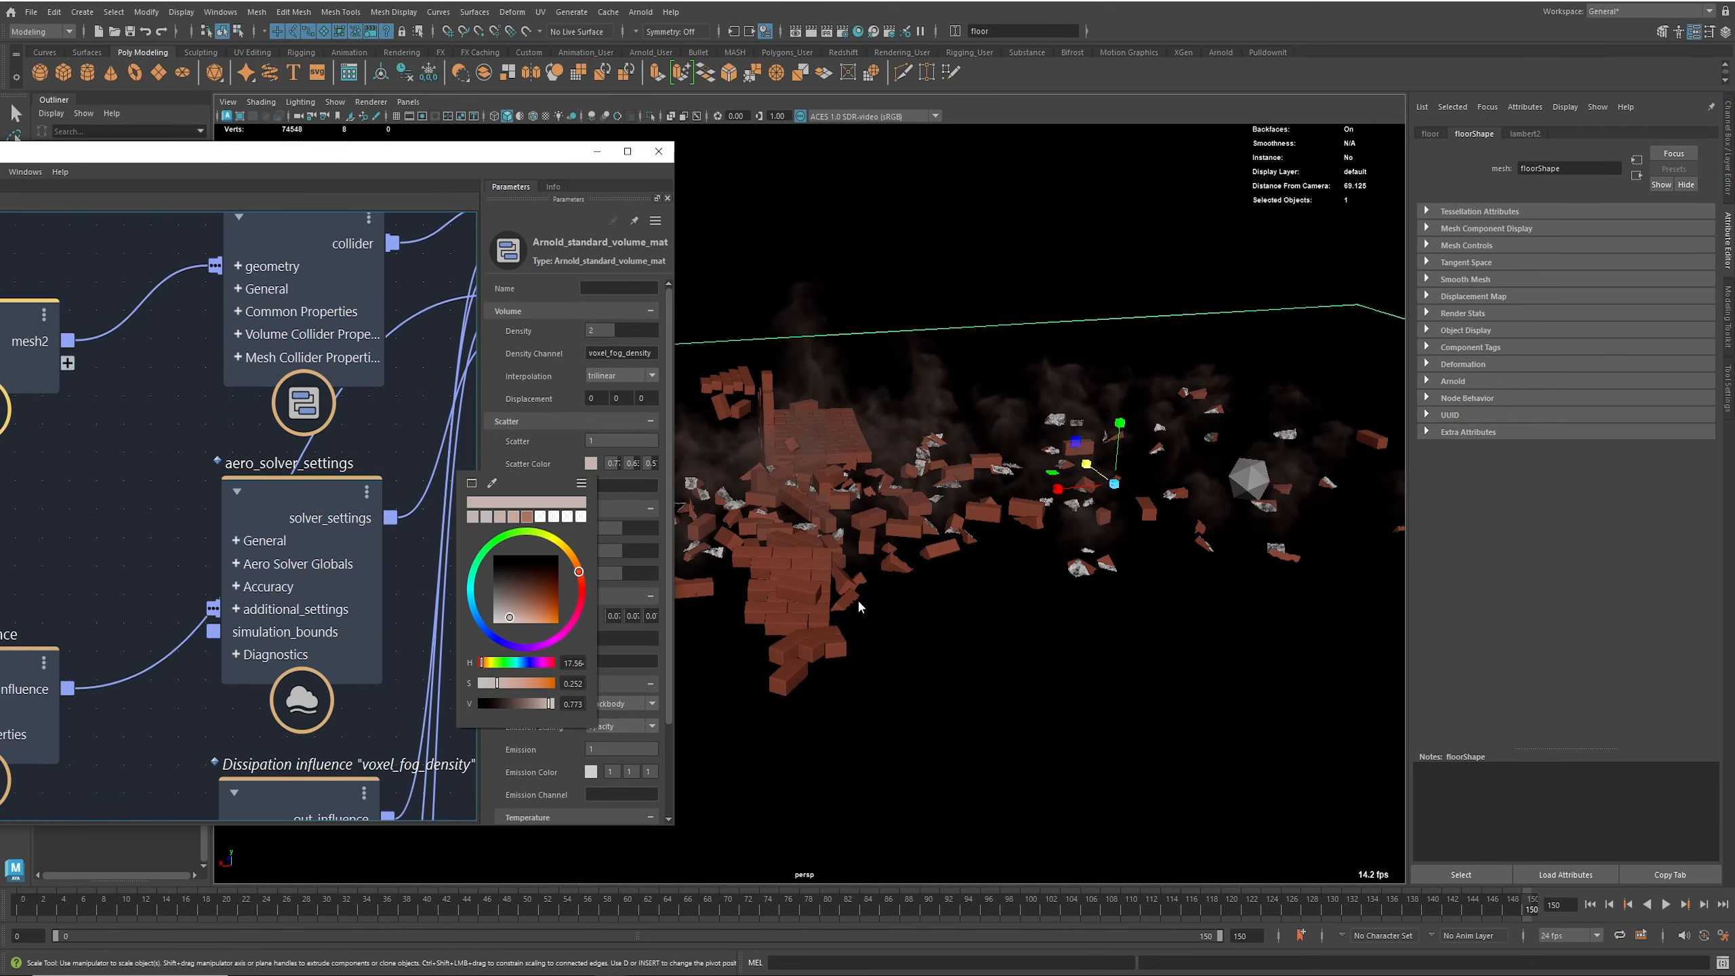
pyautogui.moveTo(499, 683)
pyautogui.mouseDown()
pyautogui.moveTo(531, 677)
pyautogui.moveTo(498, 687)
pyautogui.mouseUp()
pyautogui.click(627, 152)
pyautogui.click(624, 154)
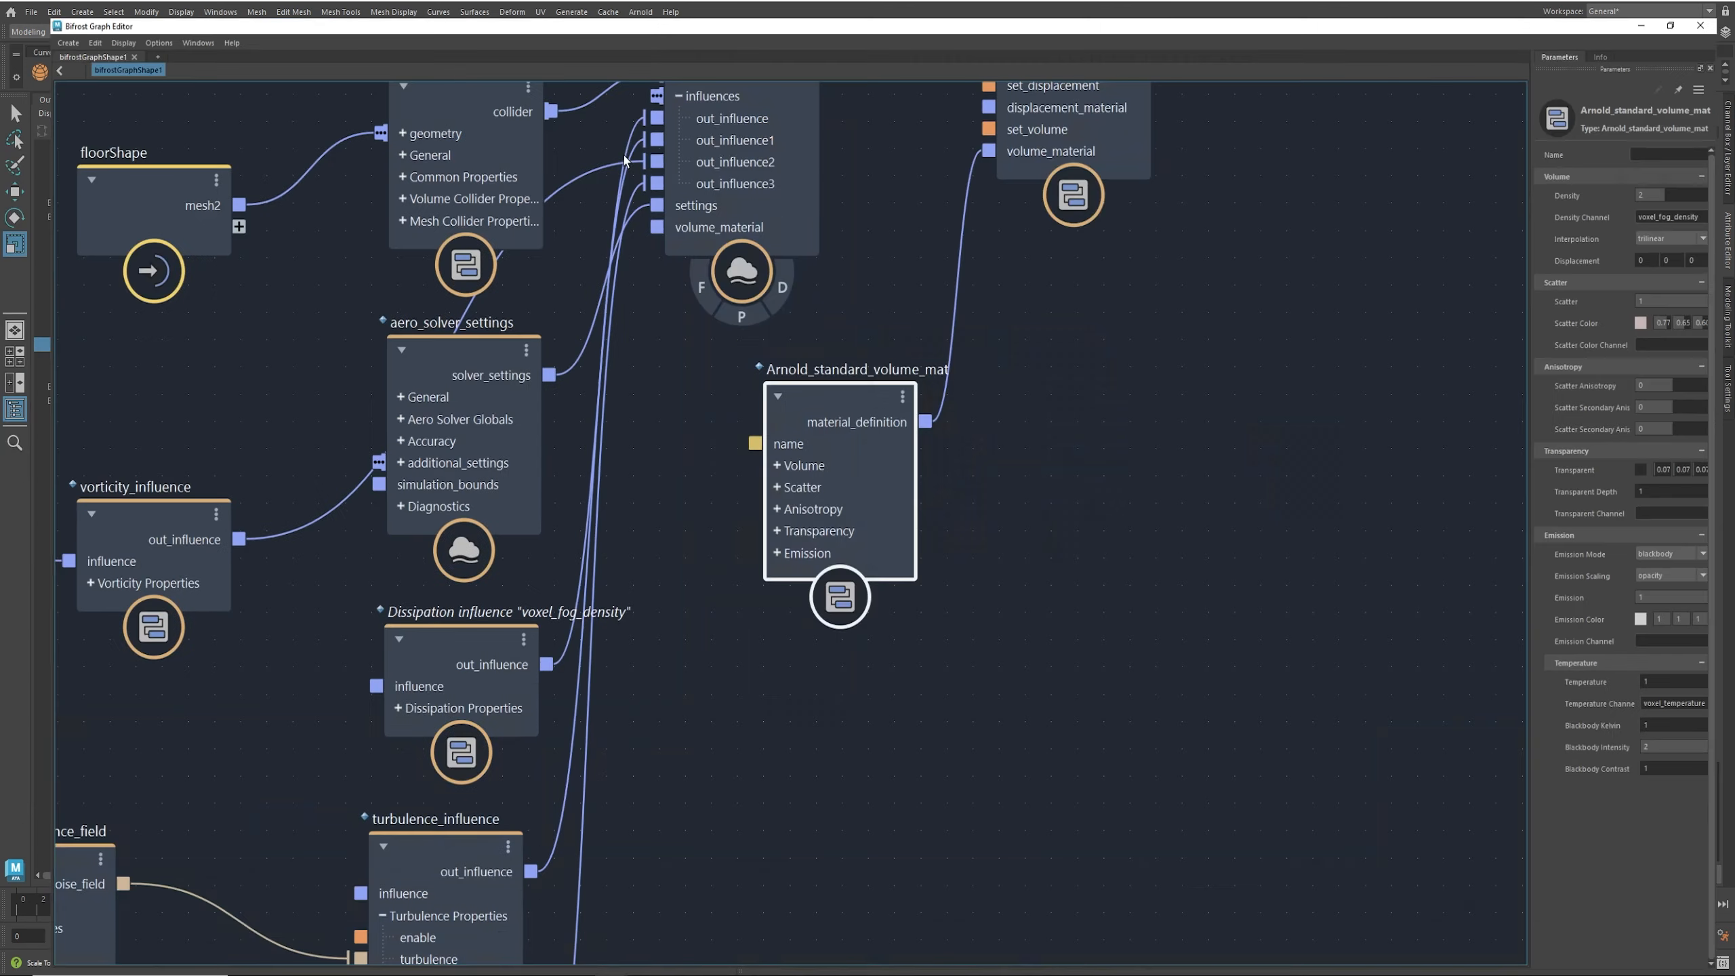
pyautogui.keyDown('alt'); pyautogui.moveTo(1245, 302); pyautogui.dragTo(1144, 514, button='middle'); pyautogui.keyUp('alt')
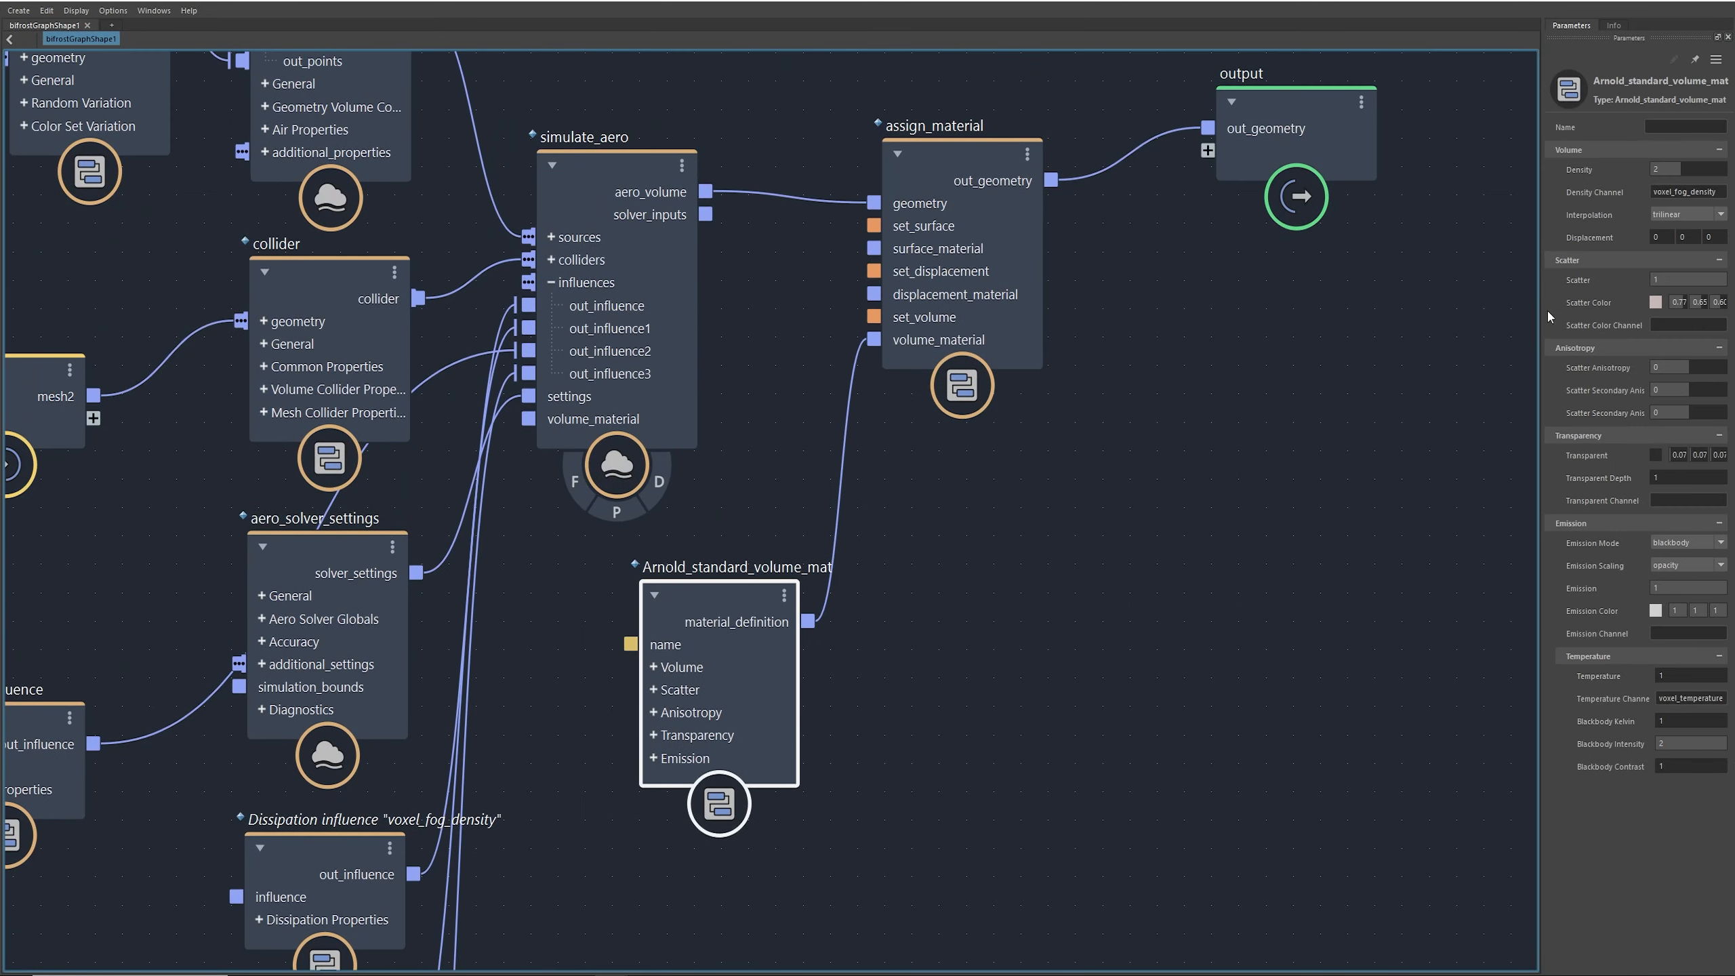
# Step: Try a Density of 1 on Arnold_standard_volume_mat with the viewport dust visible beside the graph editor
pyautogui.moveTo(752, 2); pyautogui.dragTo(341, 185)
pyautogui.click(710, 353)
pyautogui.write('1')
pyautogui.press('Return')
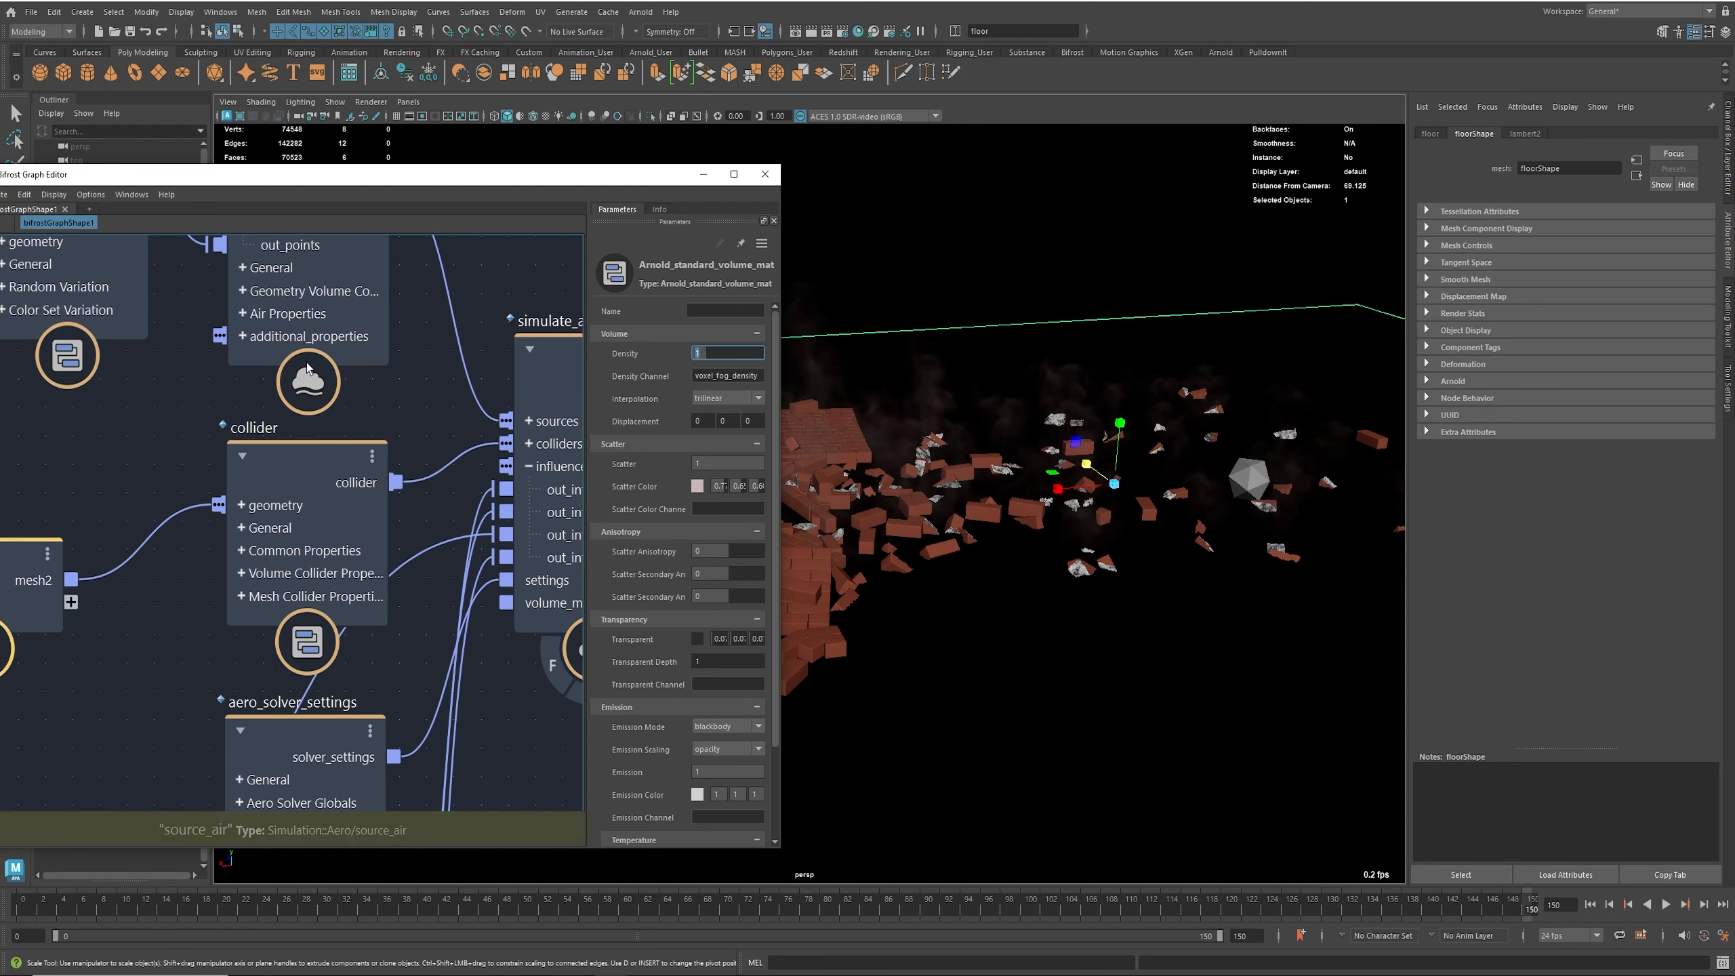
# Step: Inspect the source_air parameters, especially the Fog Density under Air Properties
pyautogui.keyDown('alt'); pyautogui.moveTo(433, 402); pyautogui.dragTo(418, 669, button='middle'); pyautogui.keyUp('alt')
pyautogui.click(268, 469)
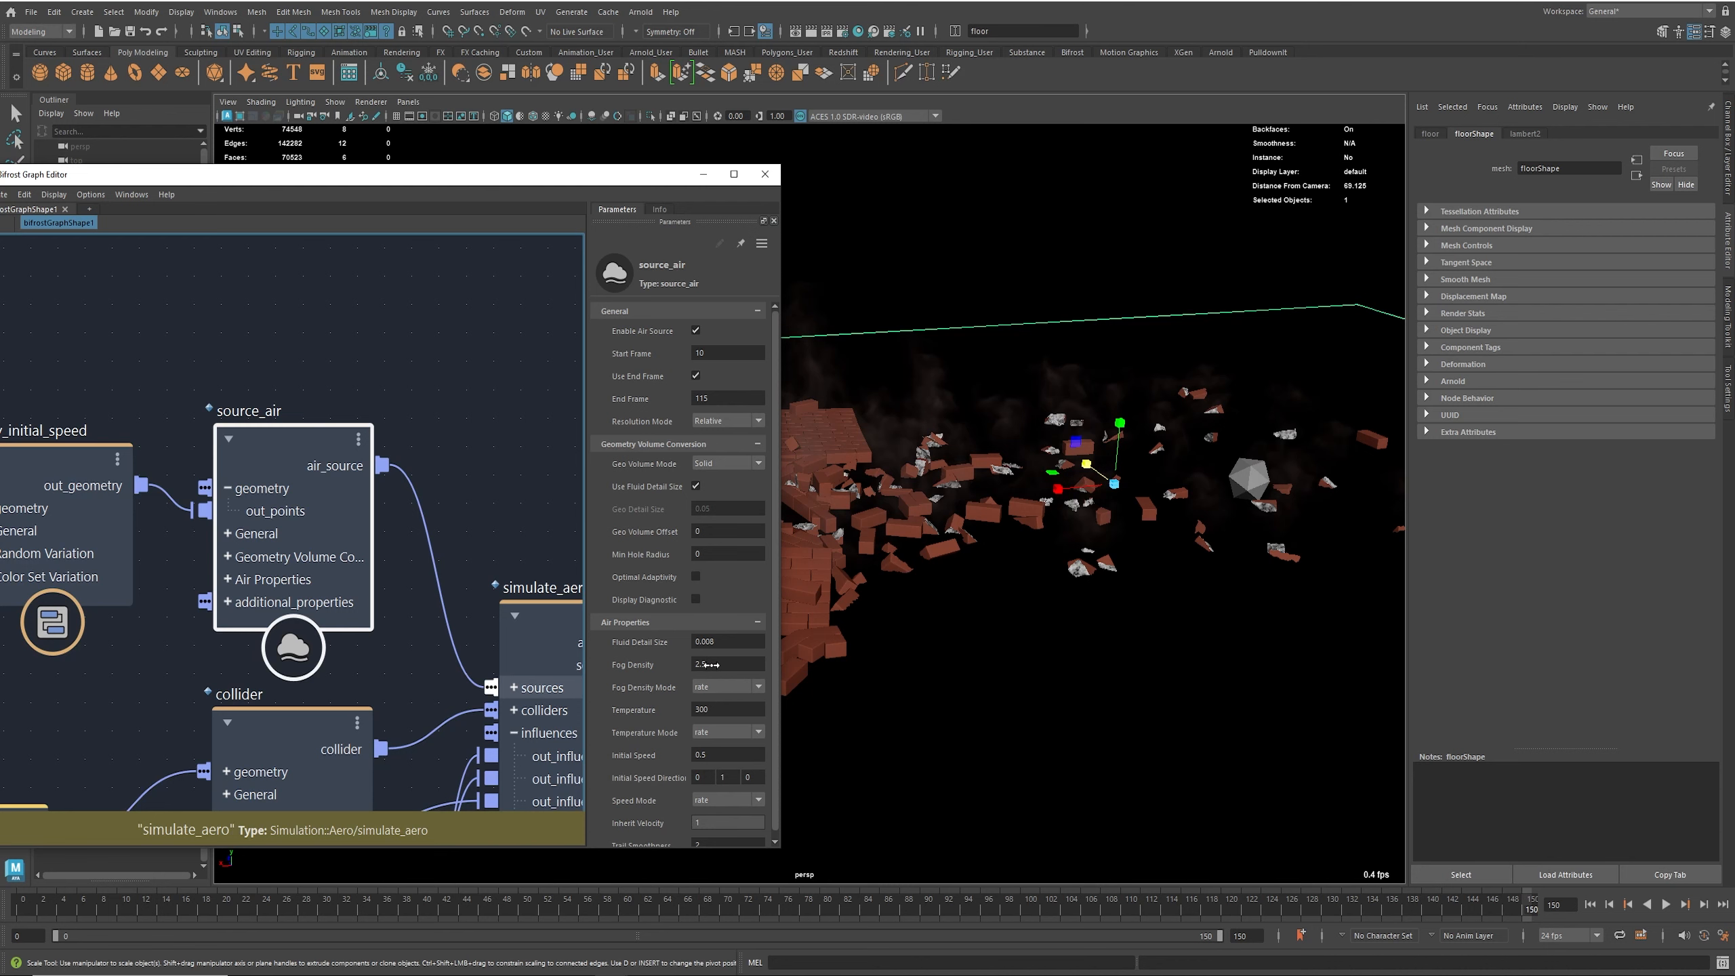
pyautogui.keyDown('alt'); pyautogui.moveTo(469, 563); pyautogui.dragTo(129, 402, button='middle'); pyautogui.keyUp('alt')
pyautogui.keyDown('alt'); pyautogui.moveTo(476, 465); pyautogui.dragTo(581, 432, button='middle'); pyautogui.keyUp('alt')
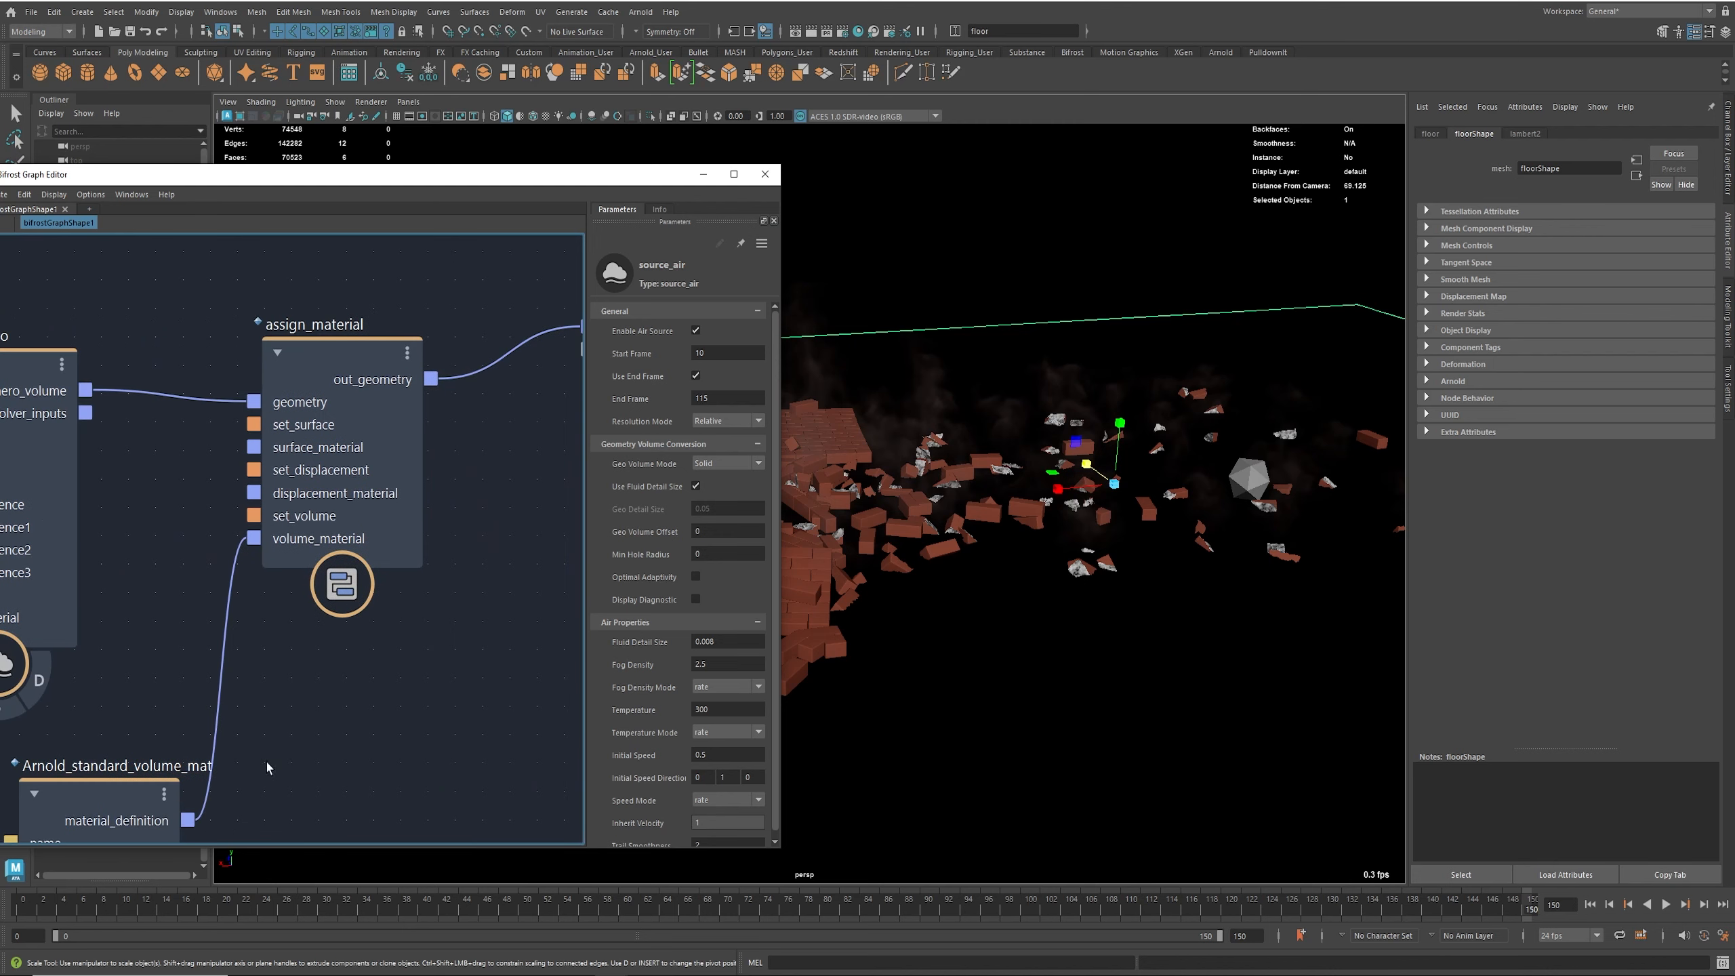
# Step: Try a Density of 3 on Arnold_standard_volume_mat, and restore it to 2
pyautogui.click(94, 801)
pyautogui.keyDown('alt'); pyautogui.moveTo(374, 584); pyautogui.dragTo(438, 450, button='middle'); pyautogui.keyUp('alt')
pyautogui.click(717, 354)
pyautogui.write('3')
pyautogui.press('Return')
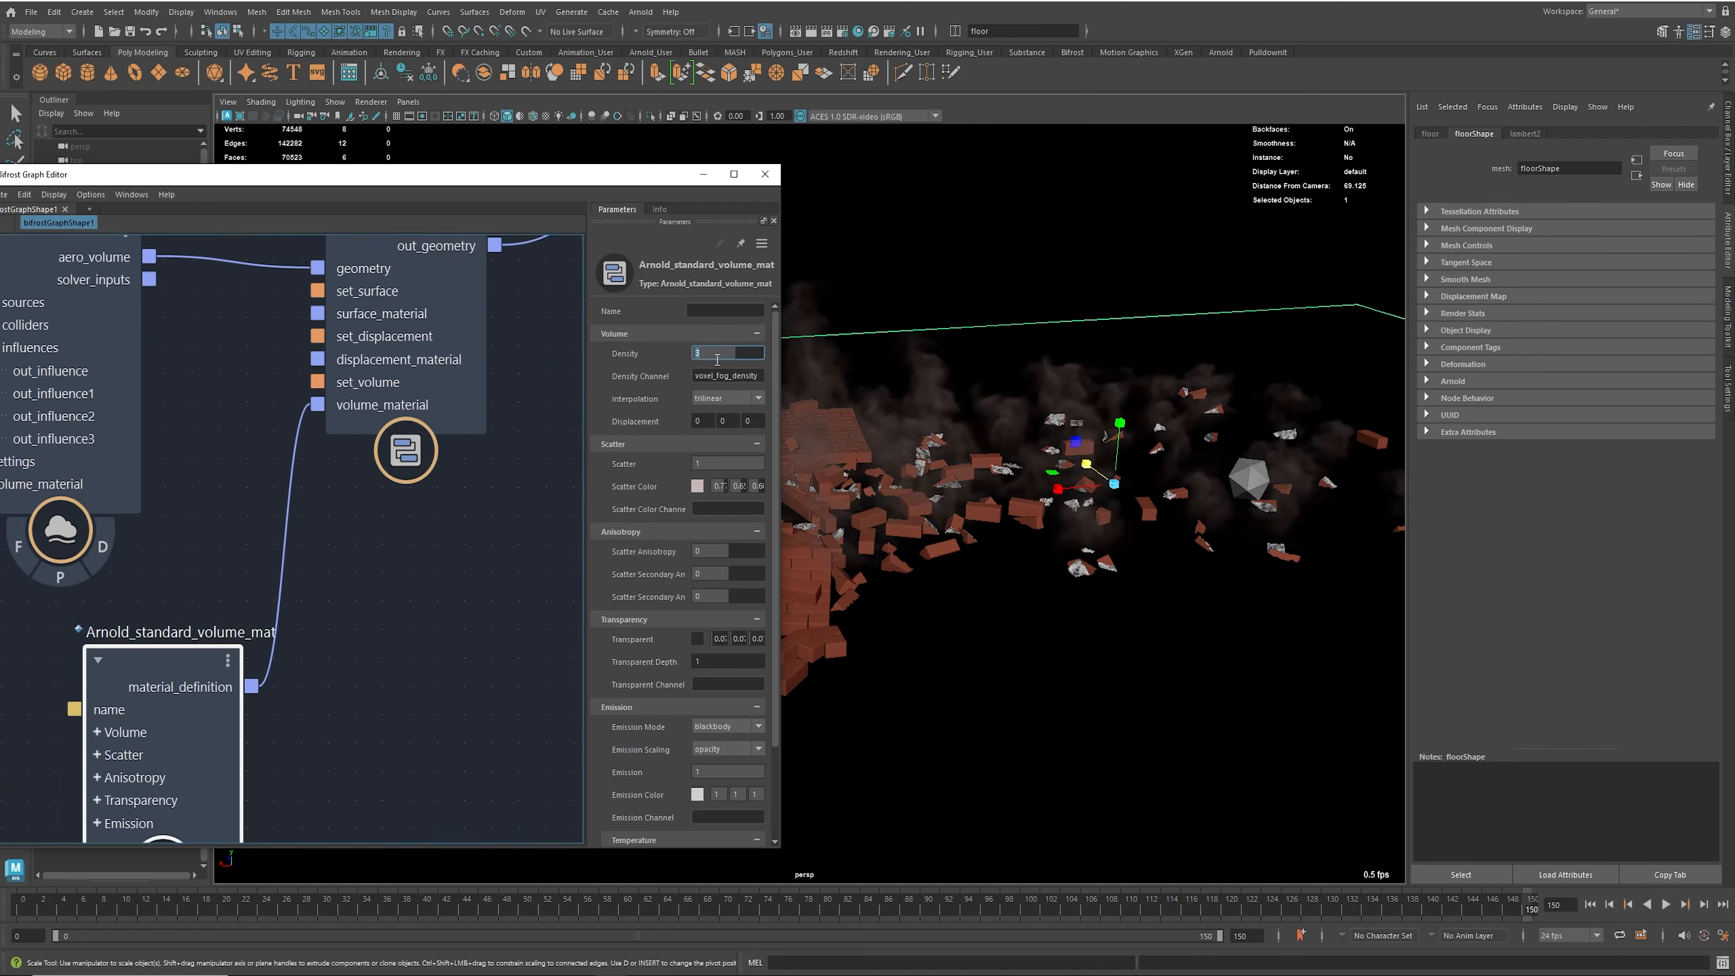
pyautogui.write('2')
pyautogui.press('Return')
pyautogui.keyDown('alt'); pyautogui.moveTo(298, 662); pyautogui.dragTo(415, 568, button='middle'); pyautogui.keyUp('alt')
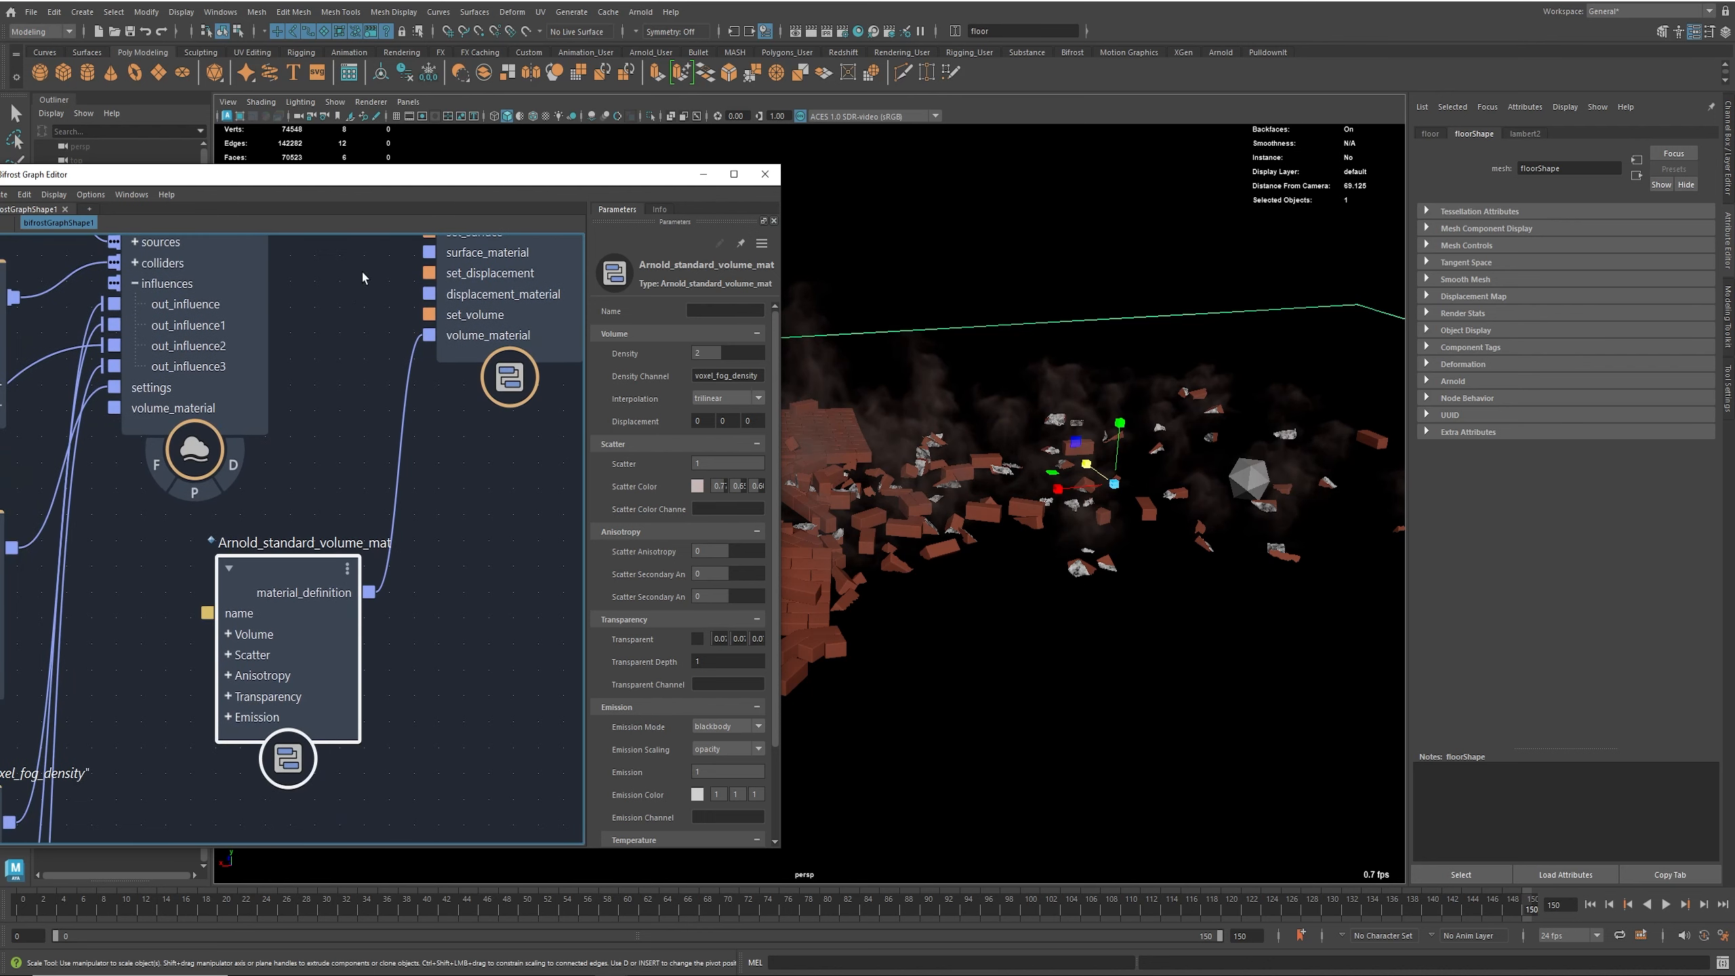
# Step: Maximize the graph editor and move the unconnected wallBricksSetShape node farther away from the impactBricksSetShape input
pyautogui.moveTo(591, 182); pyautogui.dragTo(1274, 170)
pyautogui.scroll(-5, 1064, 445)
pyautogui.keyDown('alt'); pyautogui.moveTo(809, 439); pyautogui.dragTo(1130, 446, button='middle'); pyautogui.keyUp('alt')
pyautogui.keyDown('alt'); pyautogui.moveTo(993, 348); pyautogui.dragTo(1312, 437, button='middle'); pyautogui.keyUp('alt')
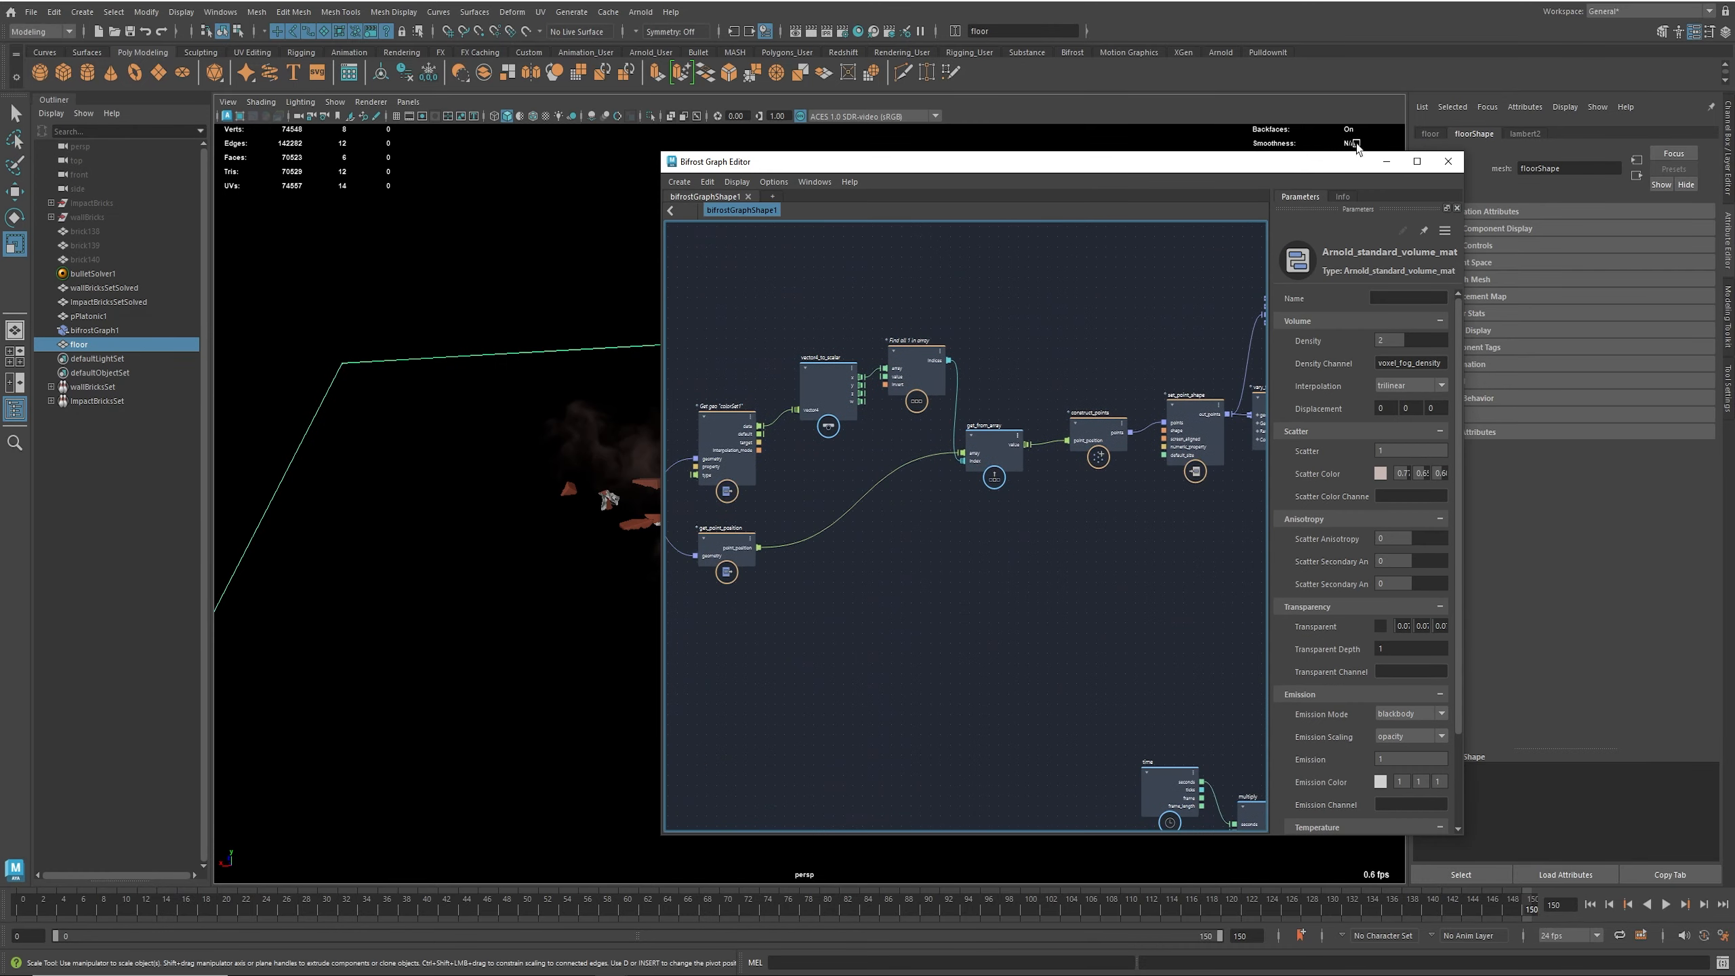
pyautogui.click(1416, 166)
pyautogui.keyDown('alt'); pyautogui.moveTo(610, 494); pyautogui.dragTo(890, 553, button='middle'); pyautogui.keyUp('alt')
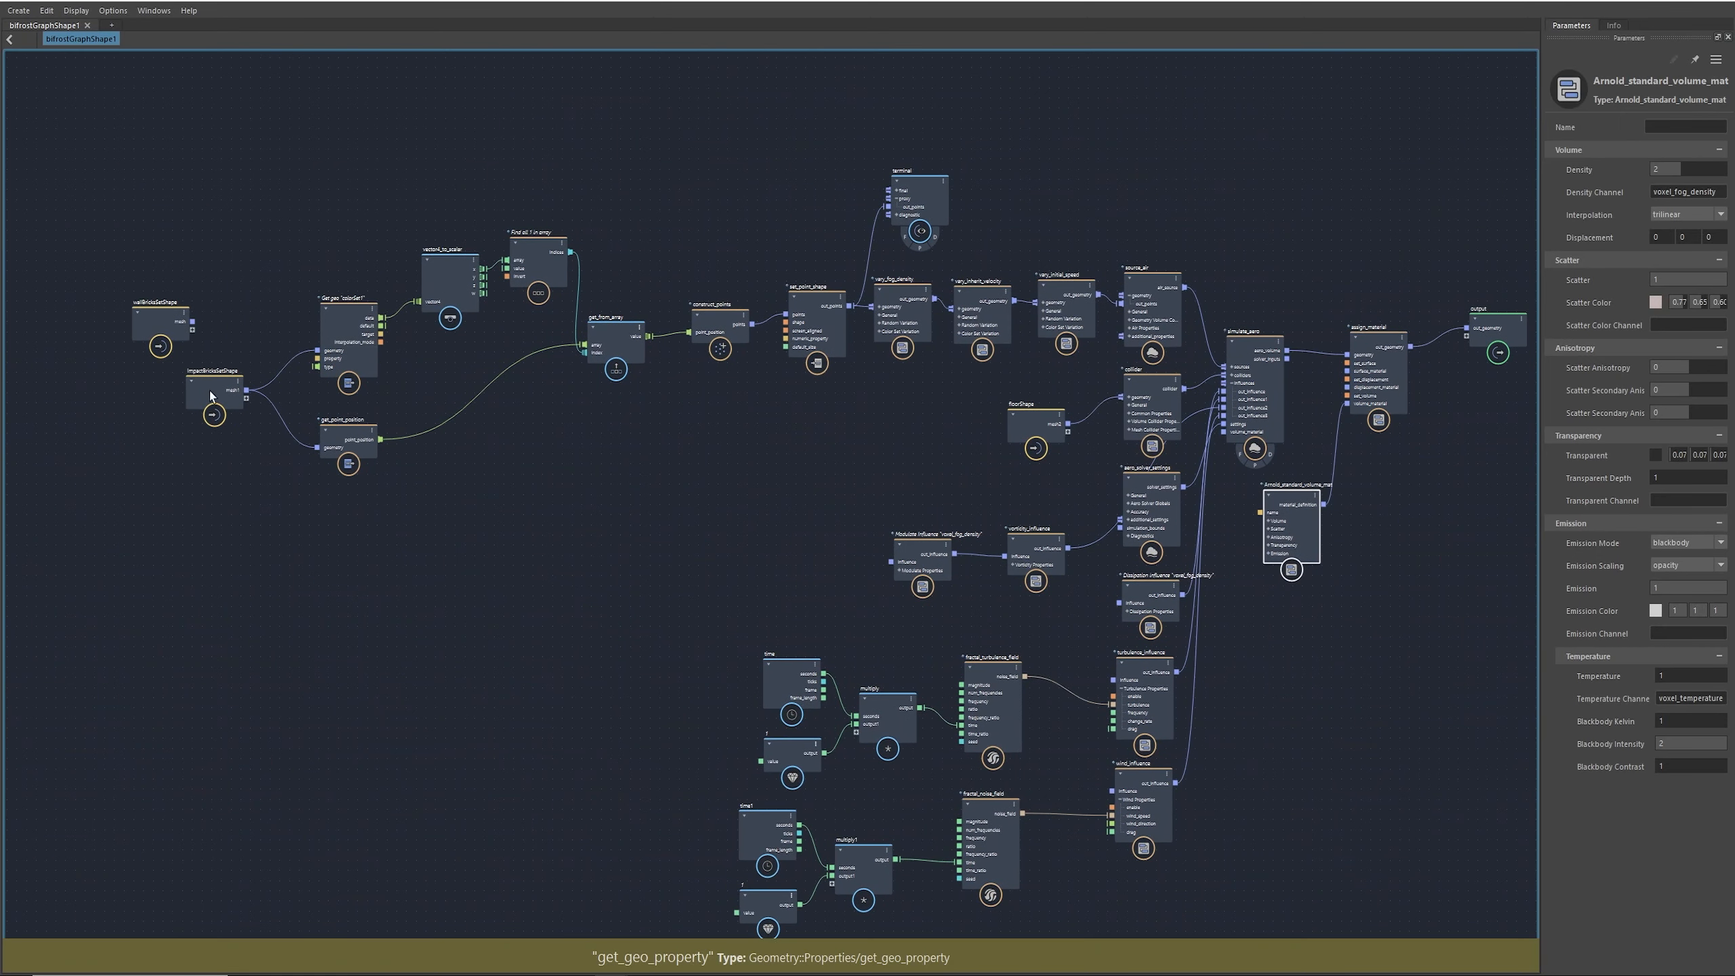
pyautogui.moveTo(164, 322); pyautogui.dragTo(74, 335)
pyautogui.keyDown('alt'); pyautogui.moveTo(400, 414); pyautogui.dragTo(361, 429, button='middle'); pyautogui.keyUp('alt')
pyautogui.scroll(3, 387, 406)
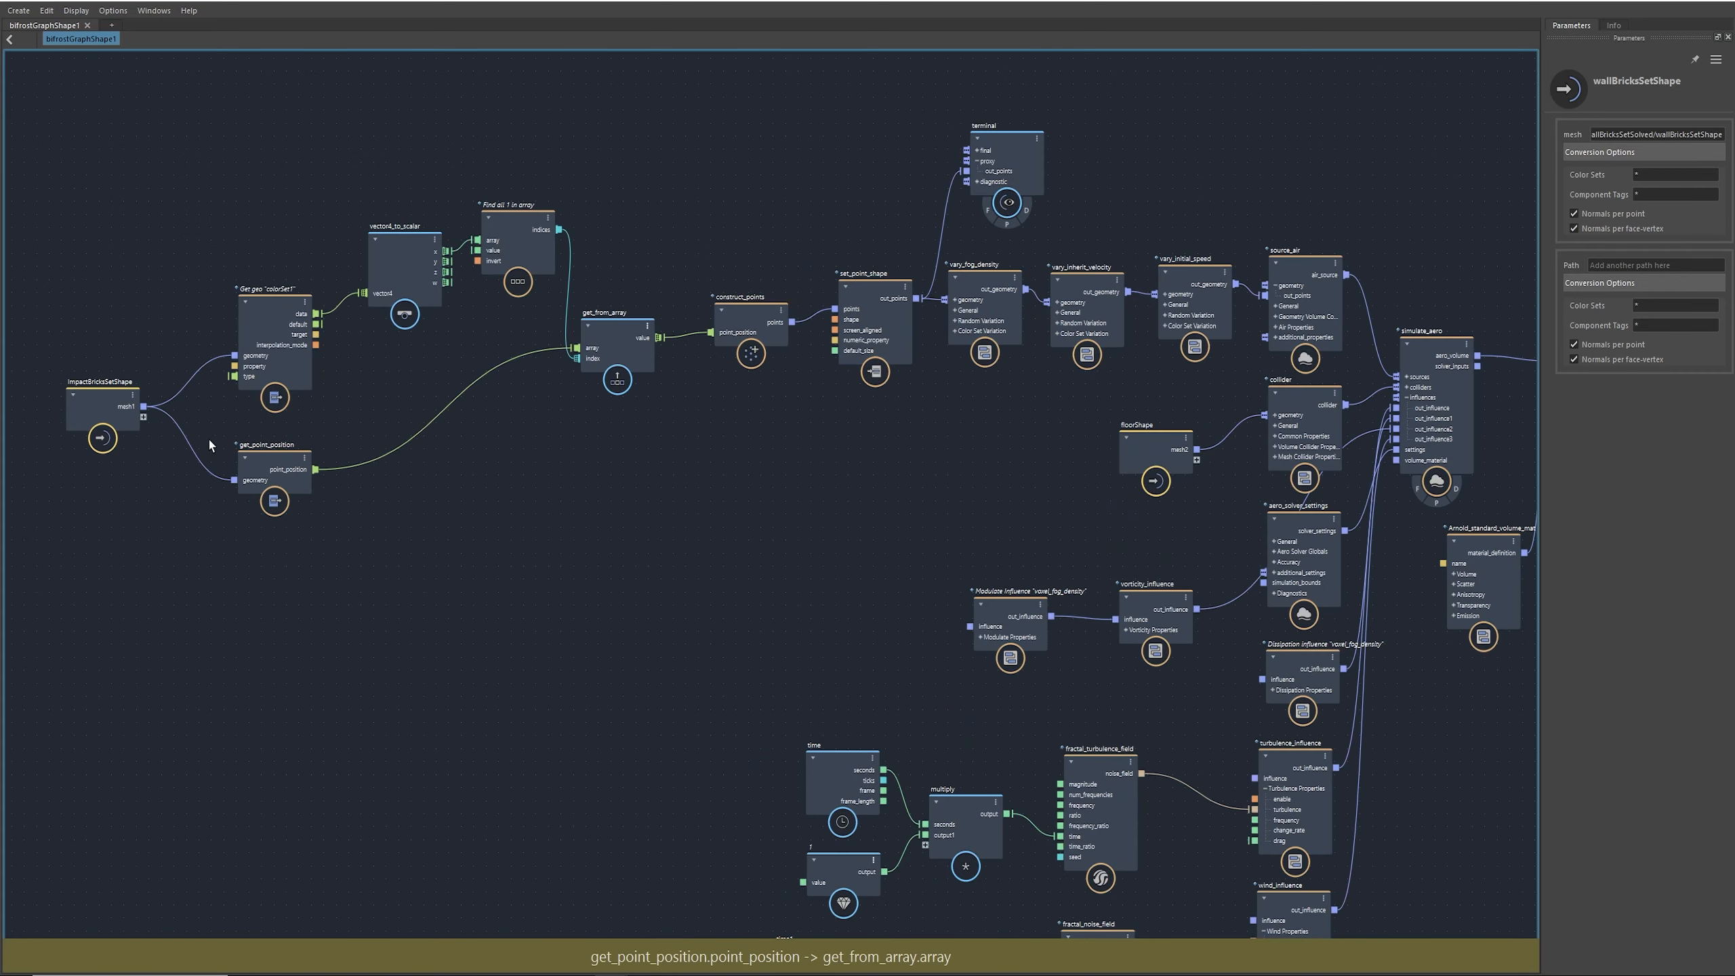
# Step: Group the nodes from Get geo "colorSet1" and get_point_position through set_point_shape into a compound named vtxColorEmit
pyautogui.moveTo(171, 127); pyautogui.dragTo(916, 571)
pyautogui.moveTo(916, 571); pyautogui.dragTo(869, 619, button='middle')
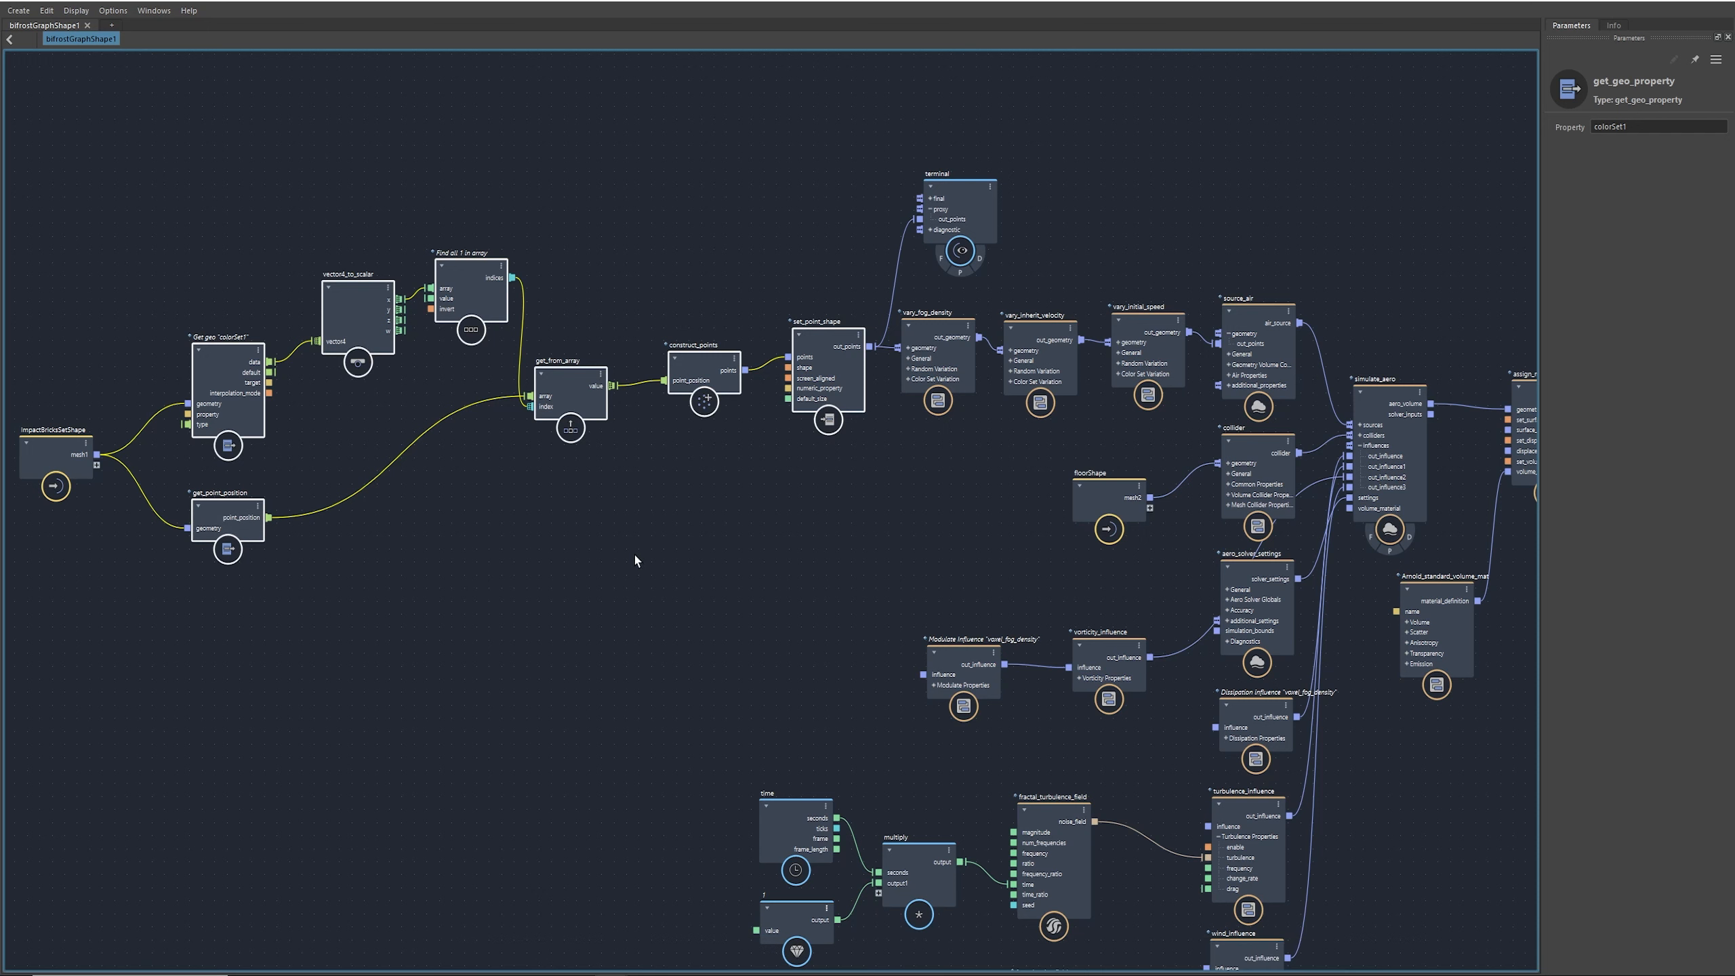
pyautogui.rightClick(637, 325)
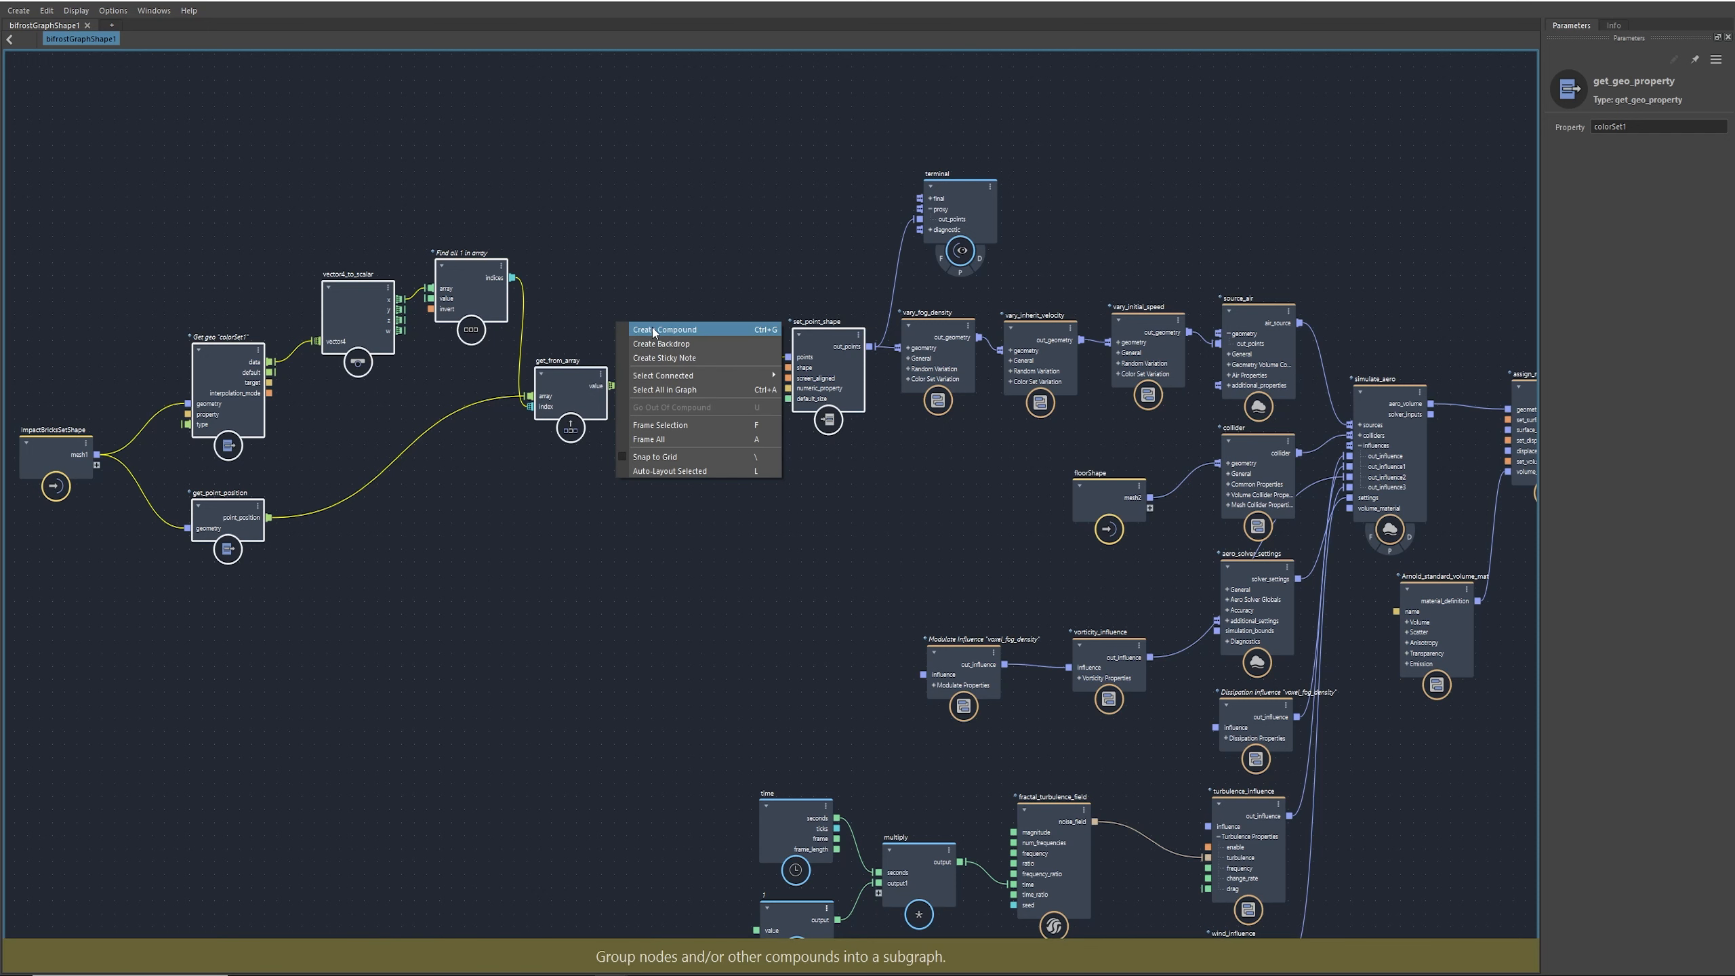
pyautogui.click(653, 328)
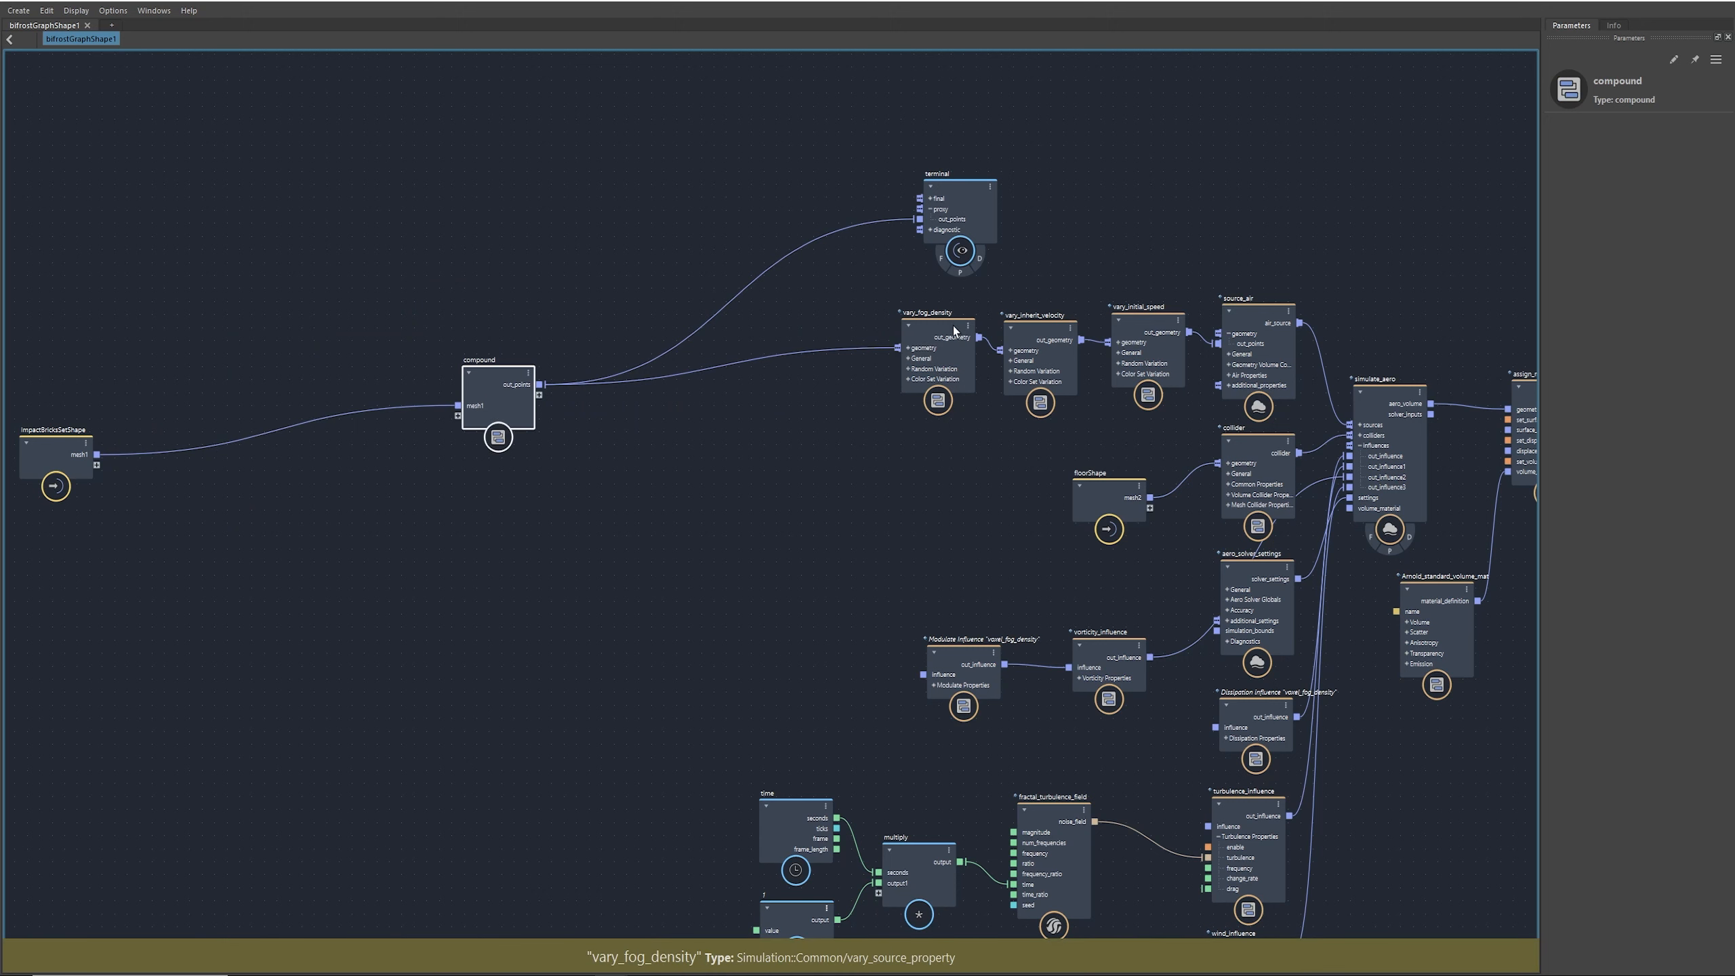
pyautogui.doubleClick(488, 358)
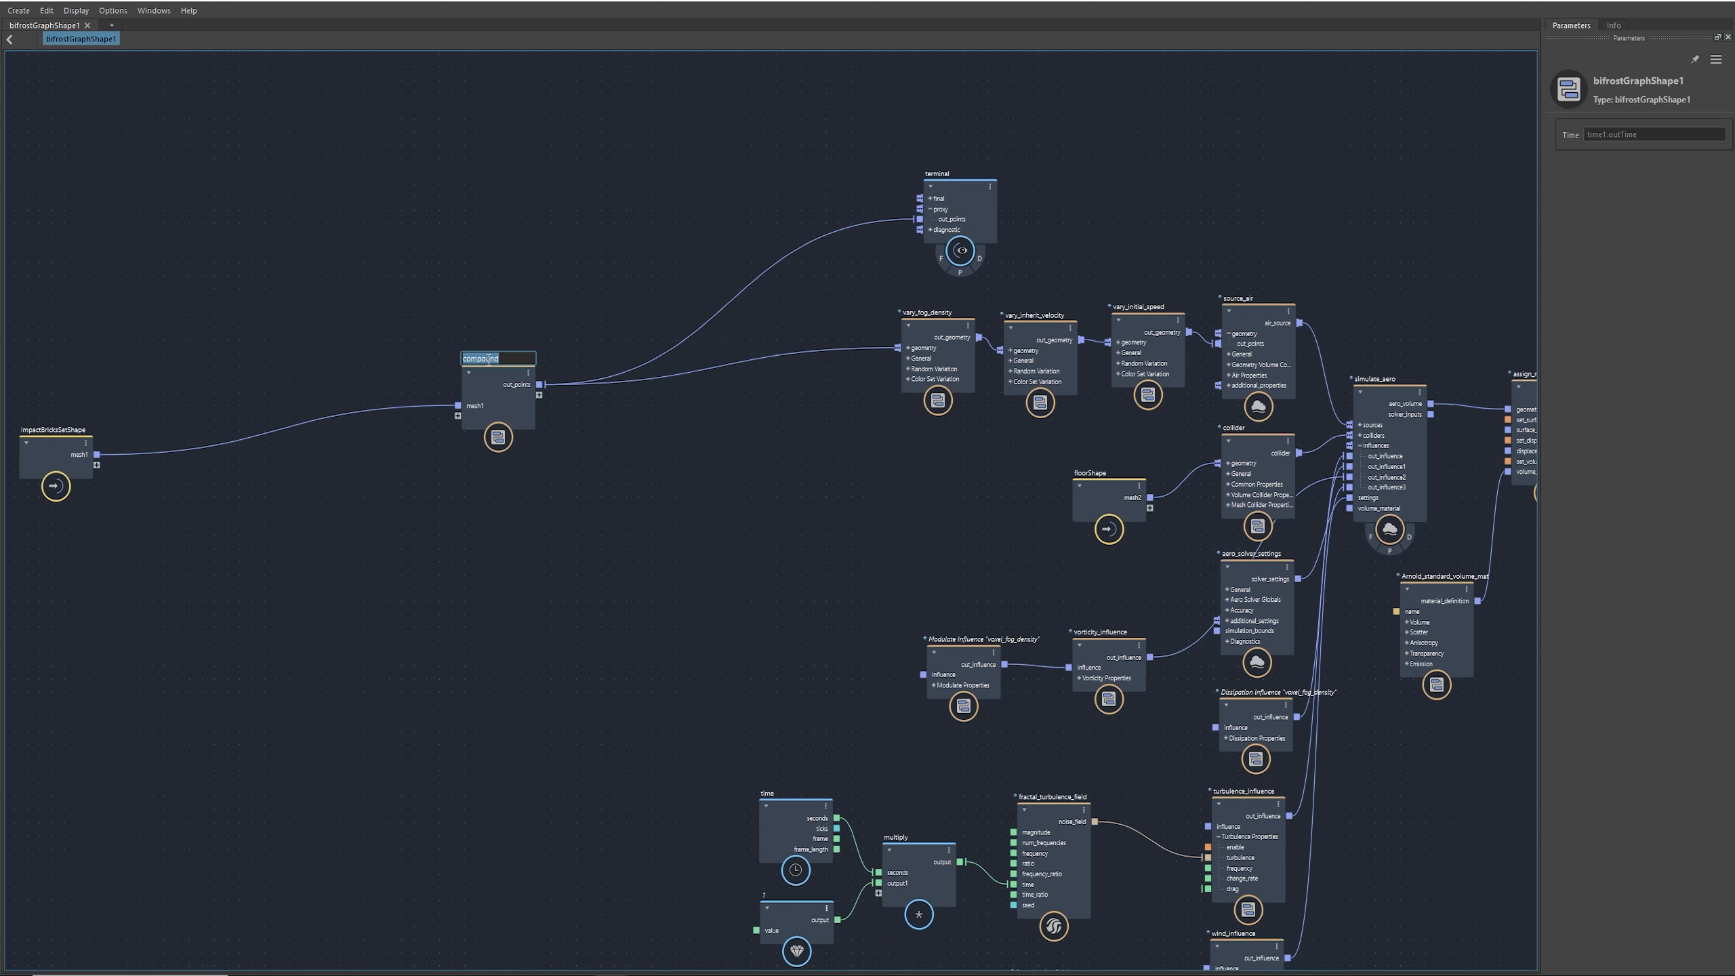
pyautogui.write('vtxColorEmit')
pyautogui.click(539, 294)
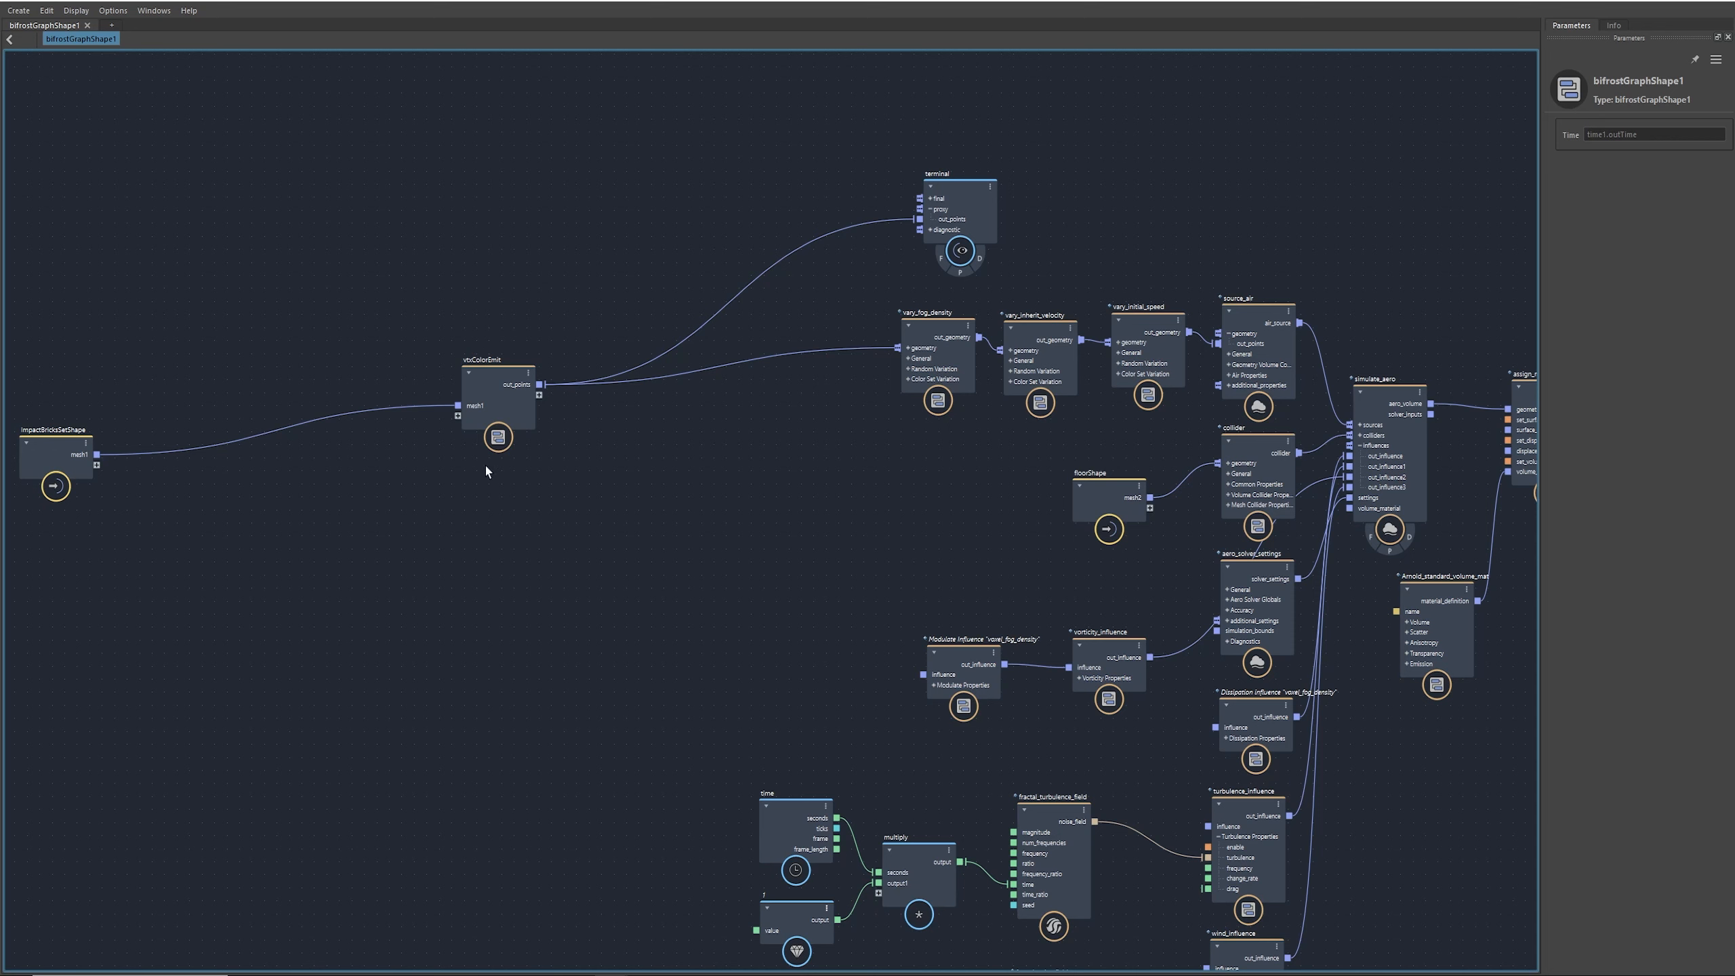
# Step: Open the vtxColorEmit compound and arrange its input, output and Find all 1 in array nodes in line with the flow
pyautogui.doubleClick(493, 374)
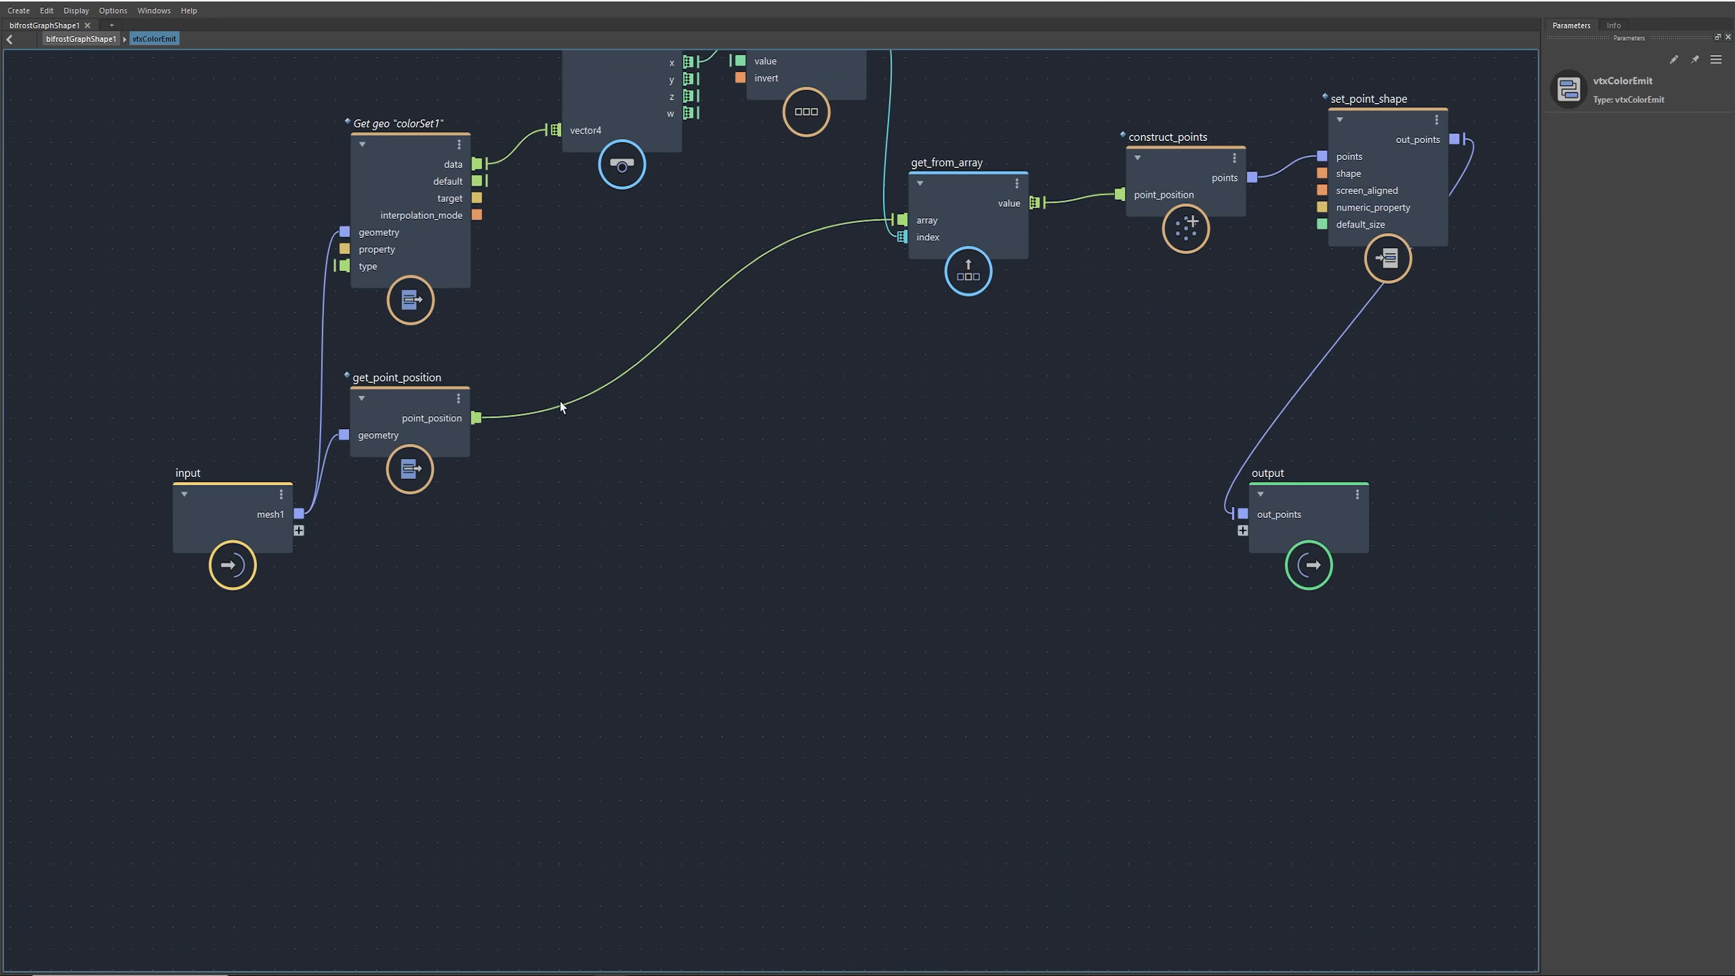
pyautogui.press('a')
pyautogui.moveTo(738, 574); pyautogui.dragTo(727, 575, button='middle')
pyautogui.moveTo(1322, 674); pyautogui.dragTo(1634, 597)
pyautogui.moveTo(184, 702); pyautogui.dragTo(64, 524)
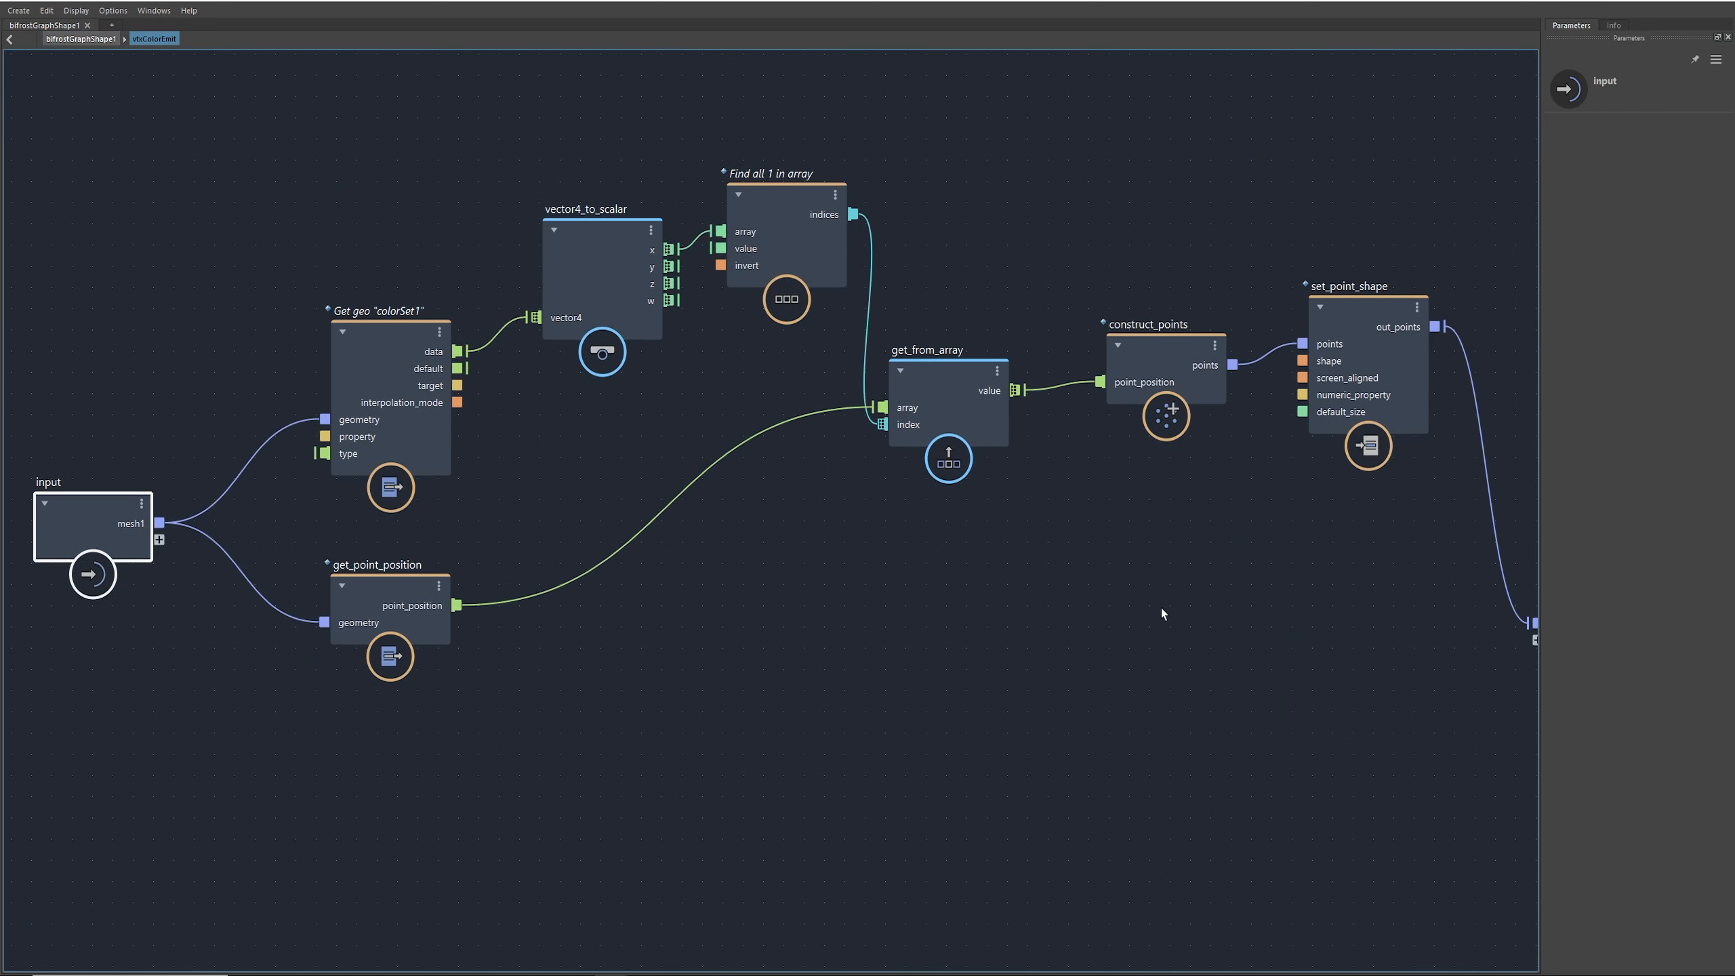
pyautogui.moveTo(1252, 577); pyautogui.dragTo(729, 591, button='middle')
pyautogui.moveTo(1090, 606); pyautogui.dragTo(1190, 334)
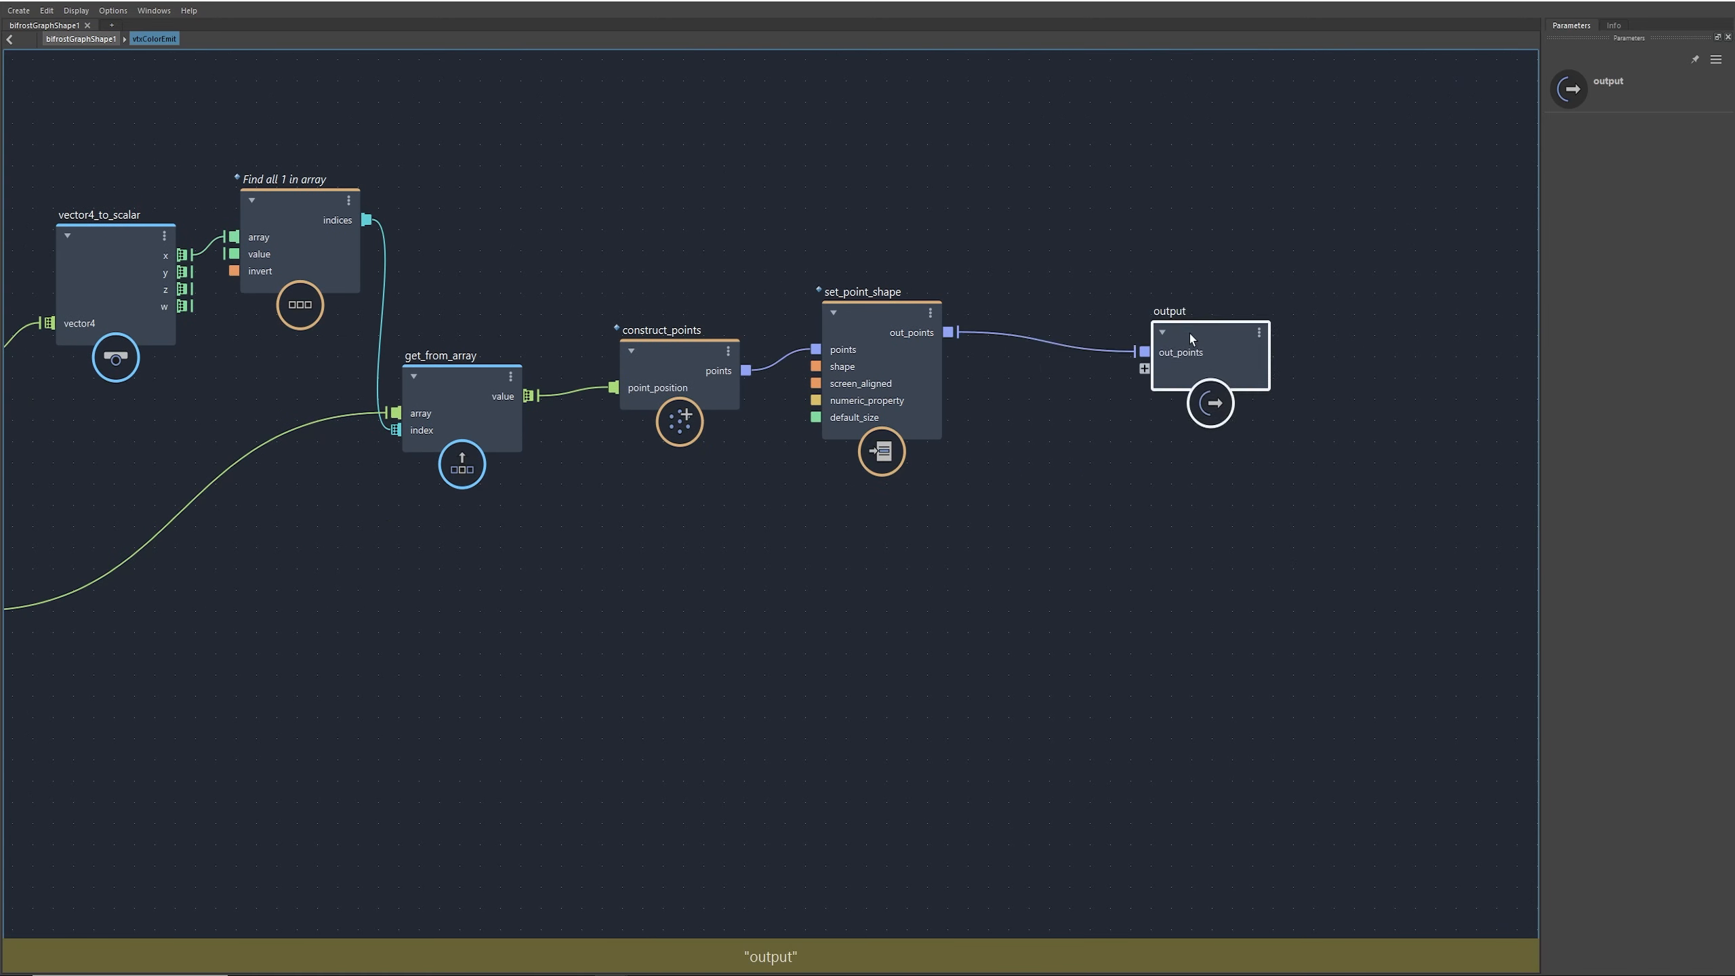
pyautogui.moveTo(790, 436); pyautogui.dragTo(1018, 456, button='middle')
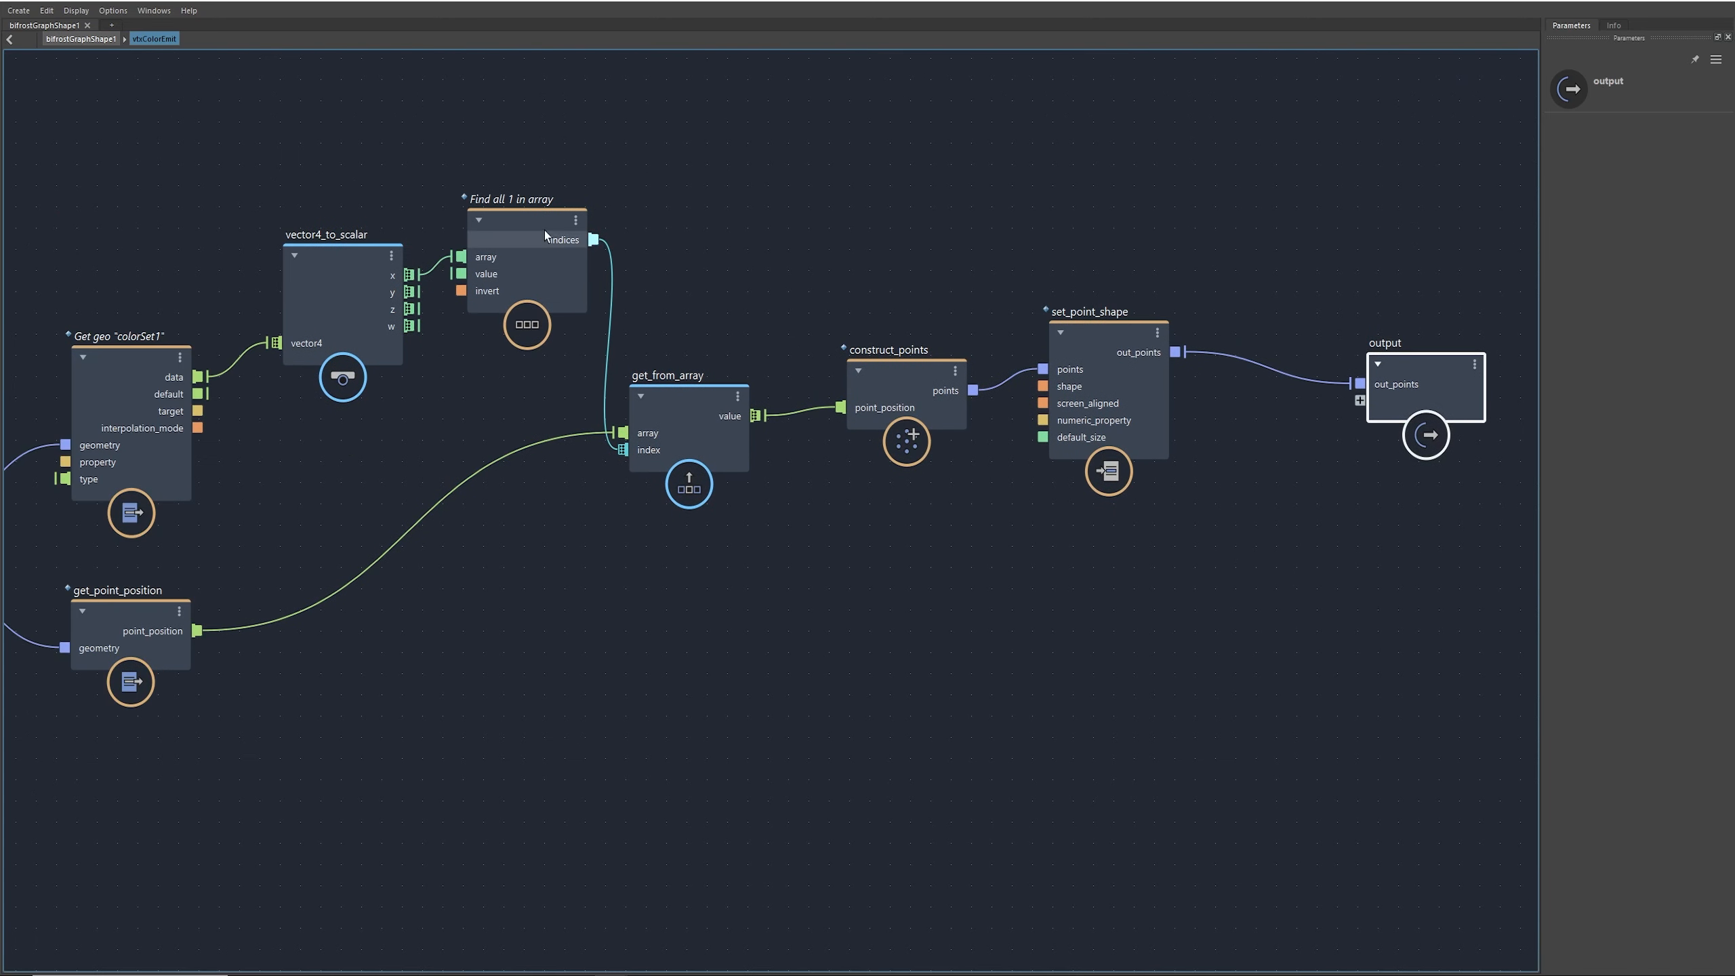
pyautogui.moveTo(542, 221); pyautogui.dragTo(545, 234)
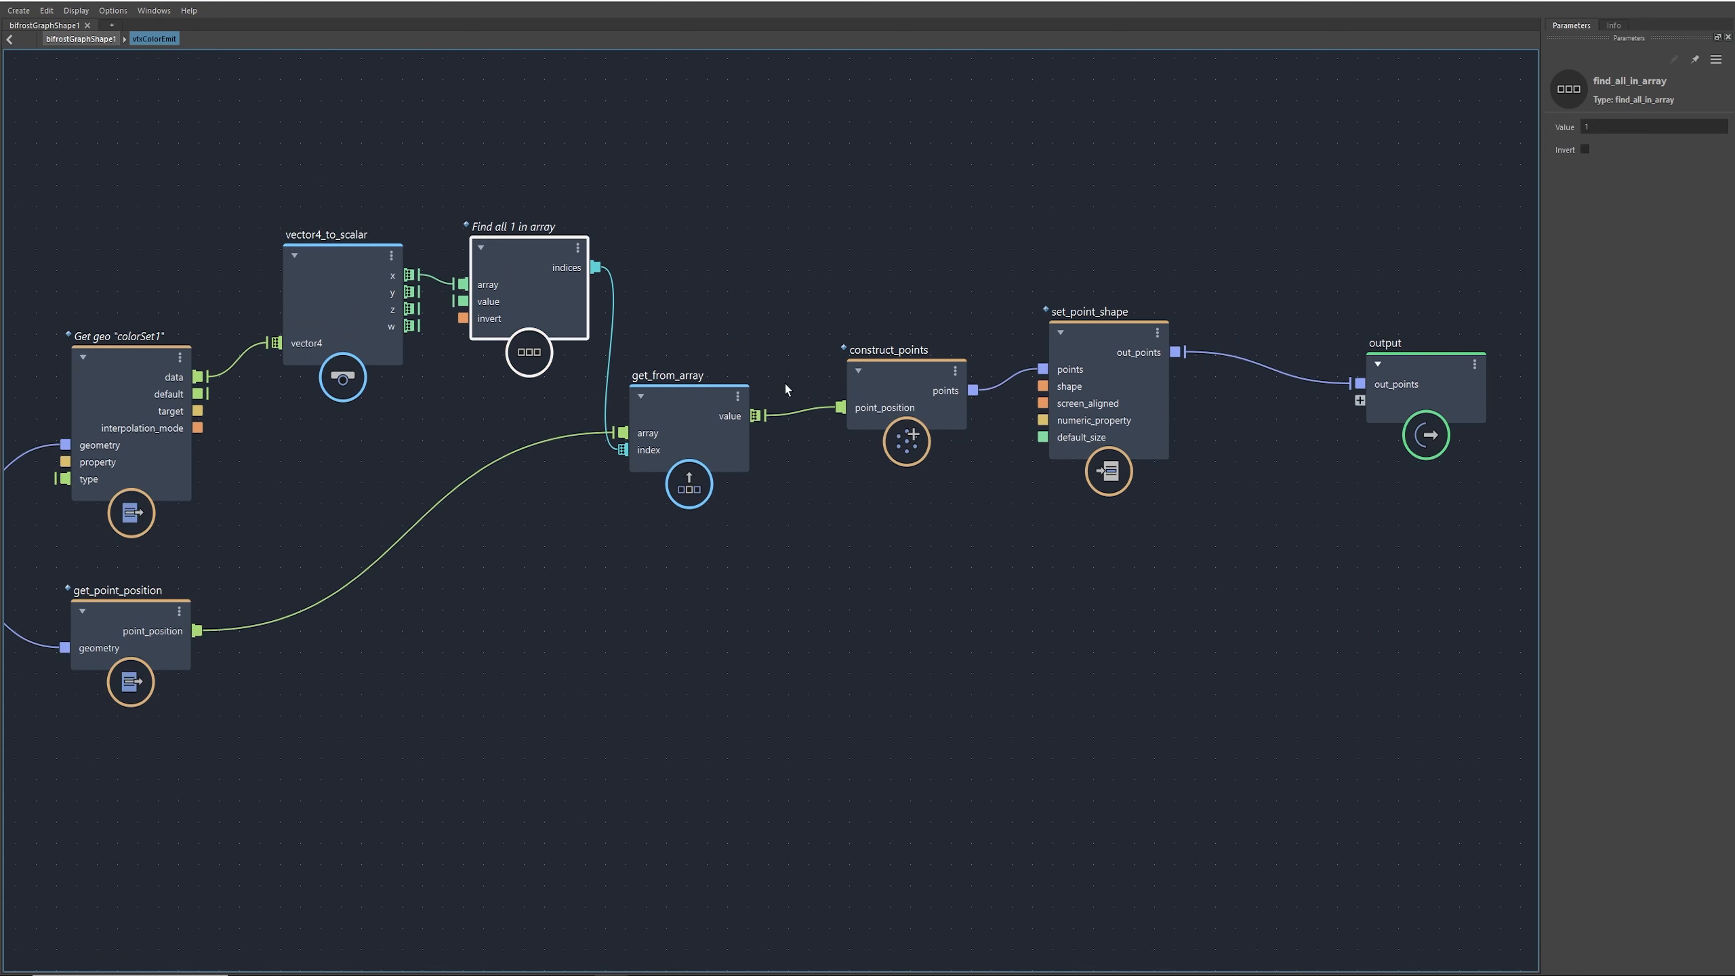
pyautogui.press('a')
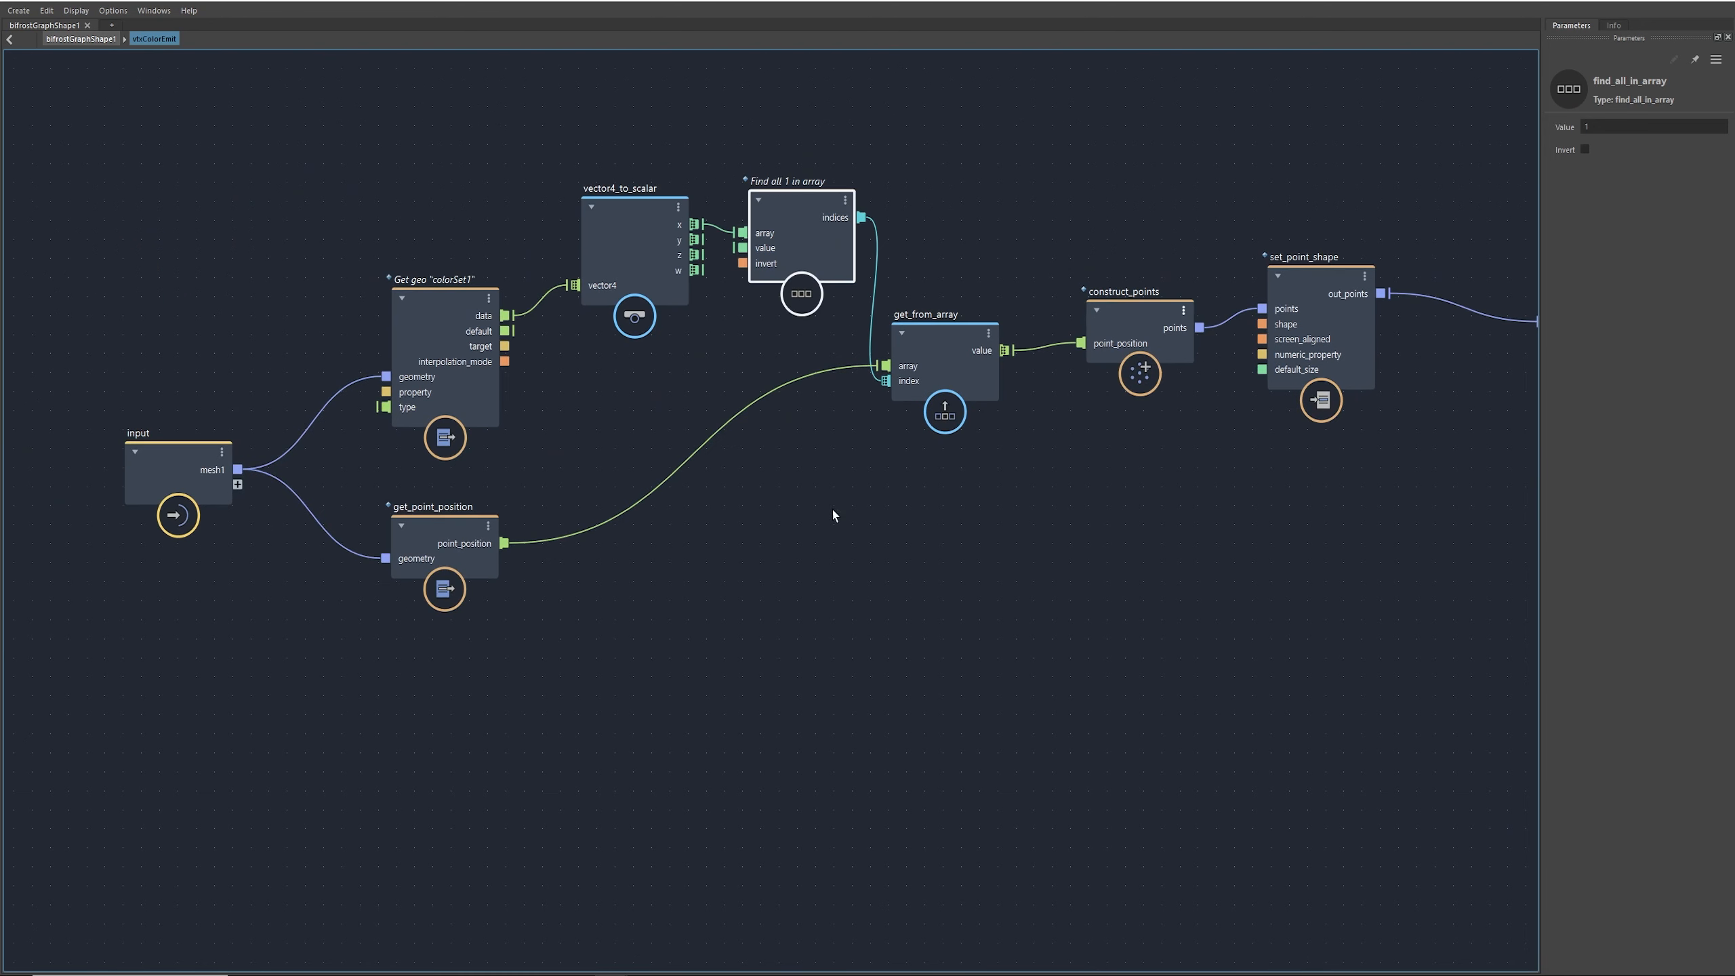
# Step: Expose the Shape of set_point_shape as an input of the vtxColorEmit compound and return to the parent graph
pyautogui.keyDown('alt'); pyautogui.moveTo(1357, 461); pyautogui.dragTo(1289, 458, button='middle'); pyautogui.keyUp('alt')
pyautogui.keyDown('alt'); pyautogui.moveTo(886, 445); pyautogui.dragTo(761, 447, button='middle'); pyautogui.keyUp('alt')
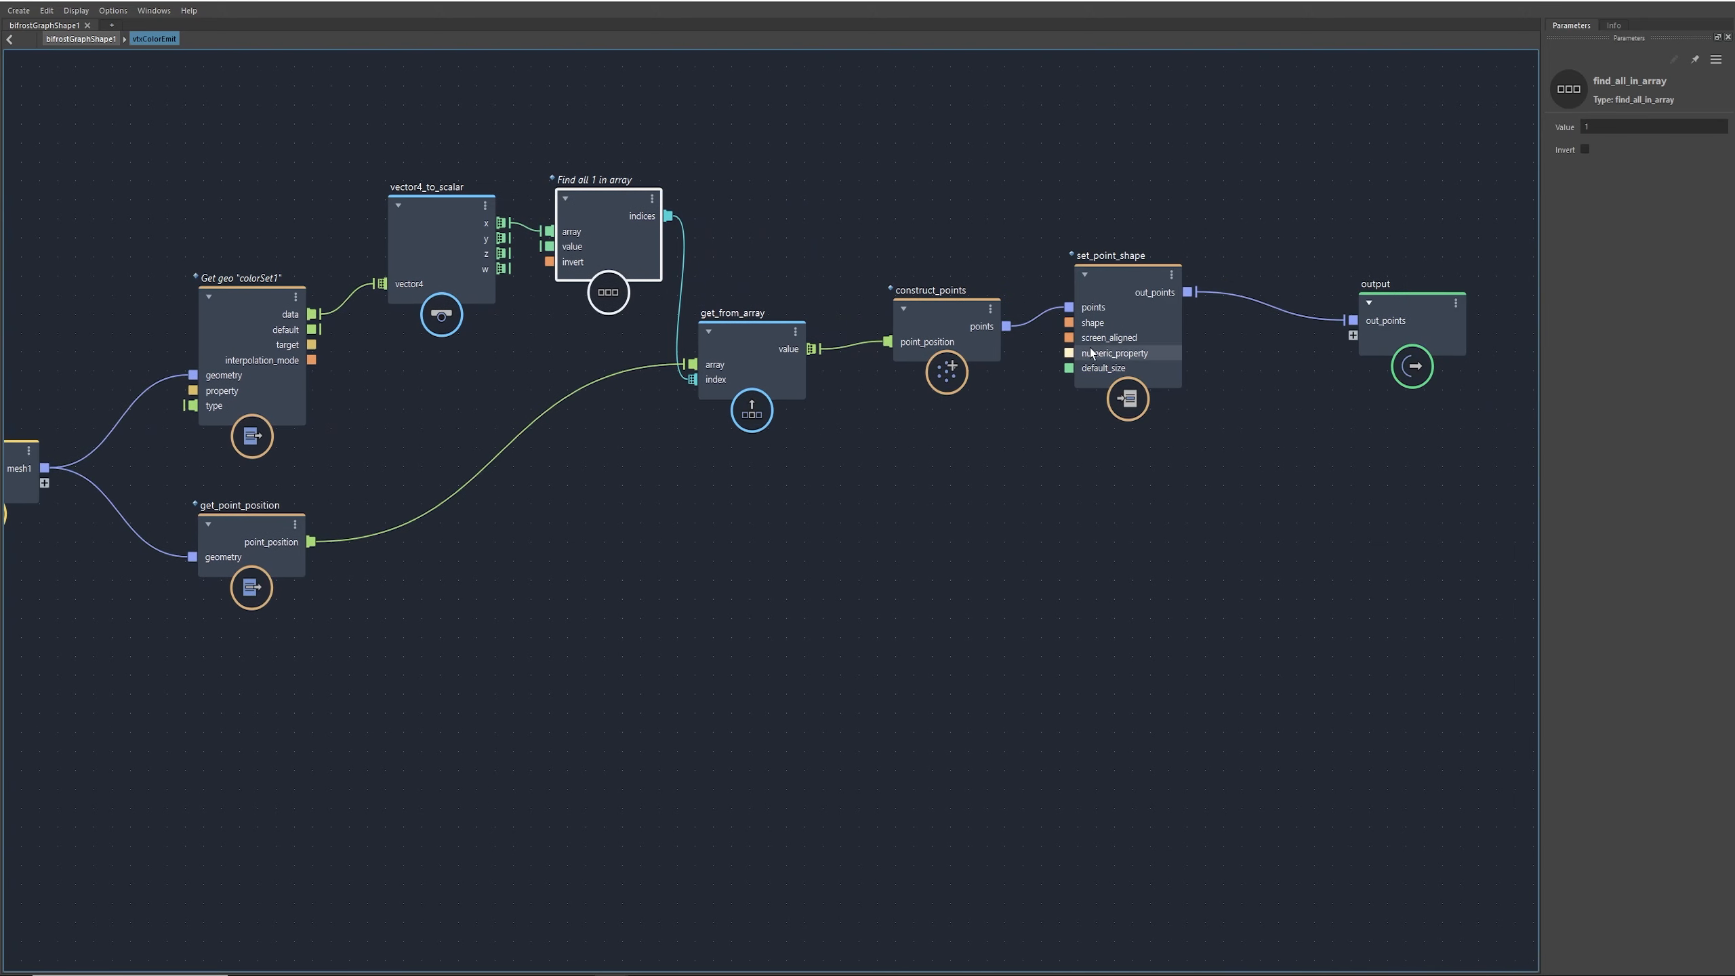
pyautogui.click(1128, 301)
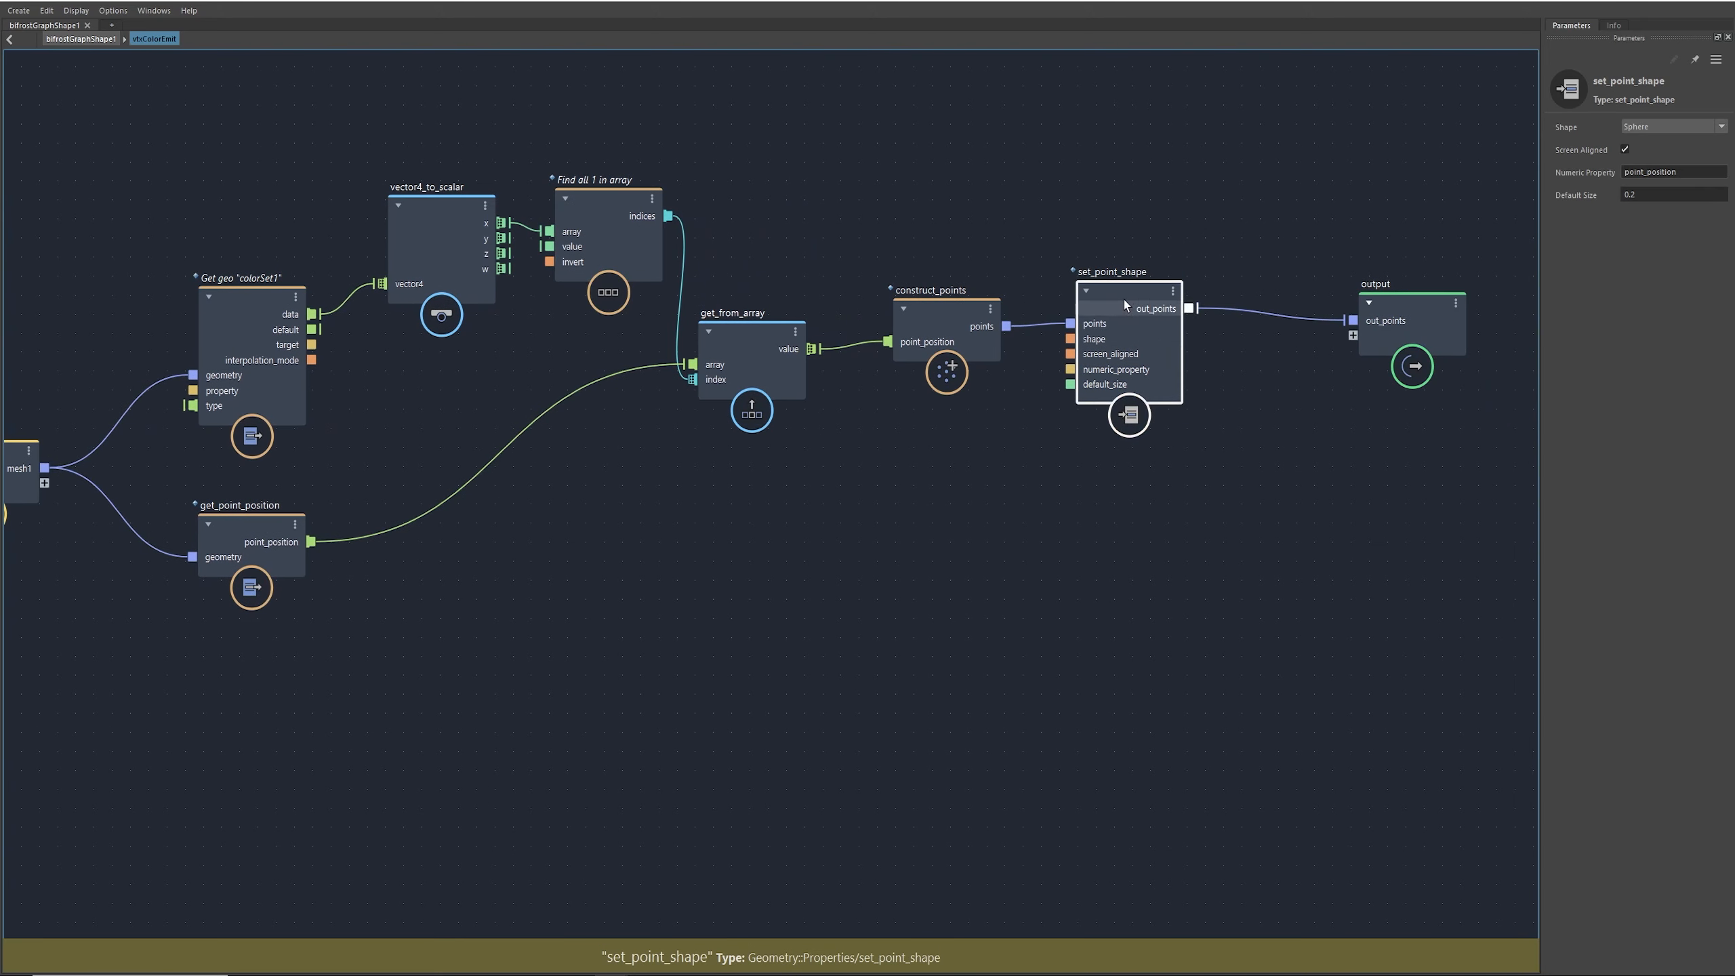
pyautogui.click(1643, 130)
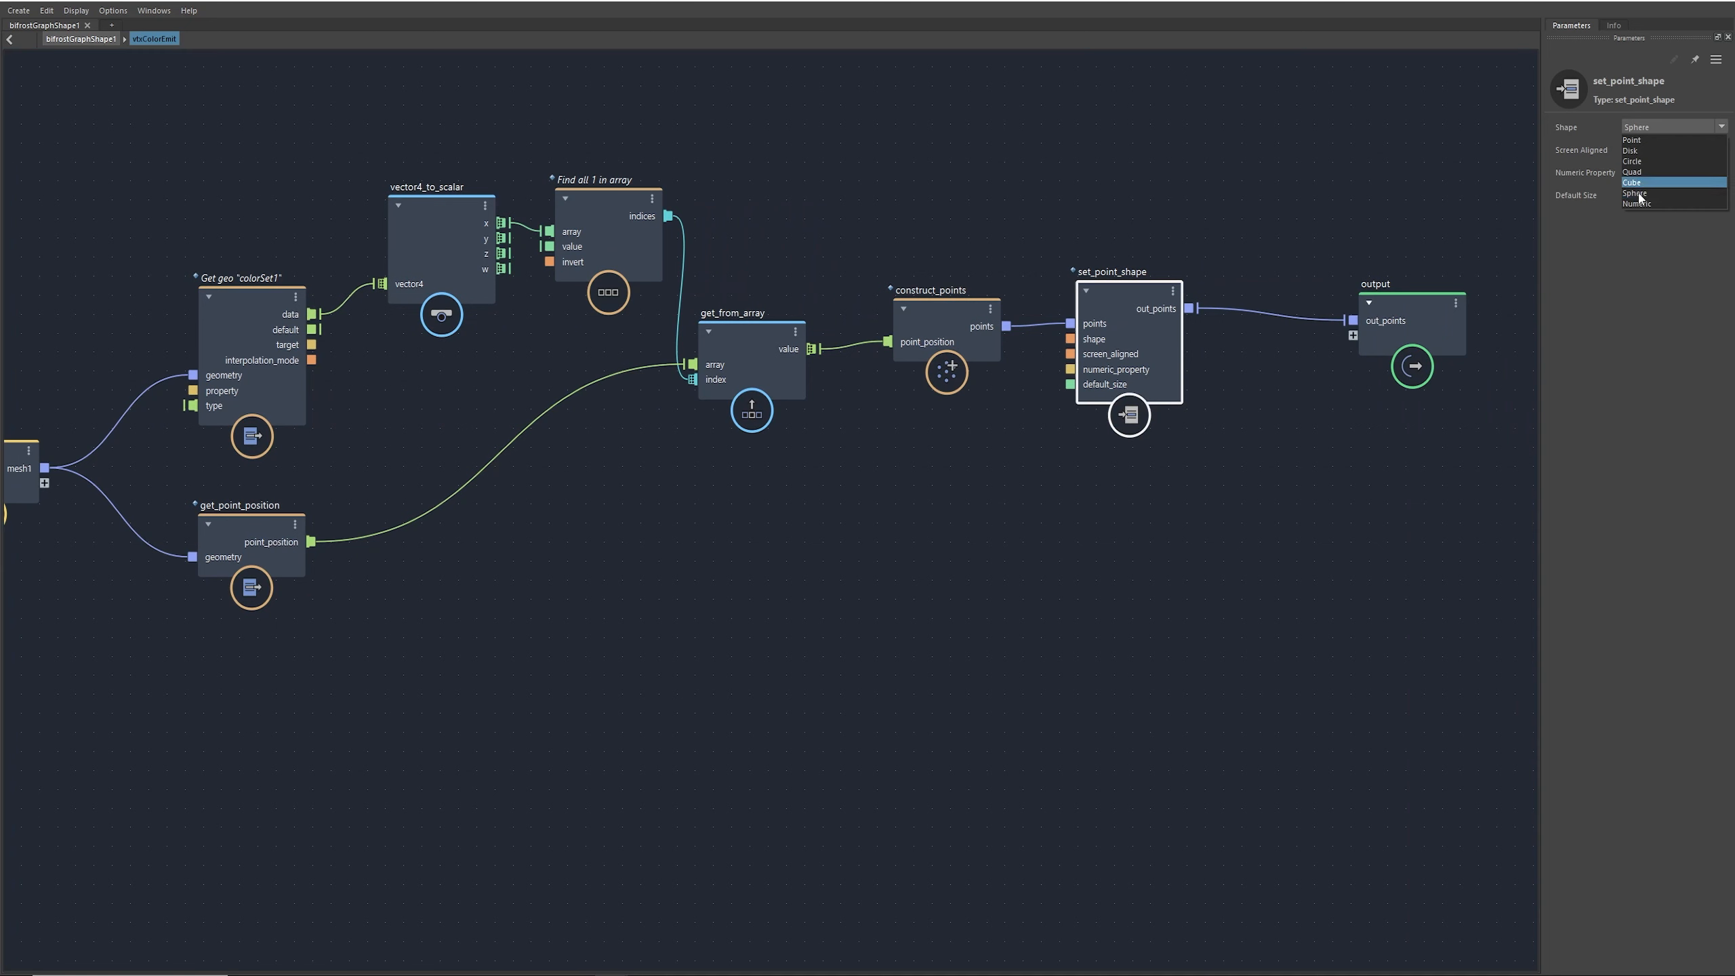
pyautogui.click(1480, 183)
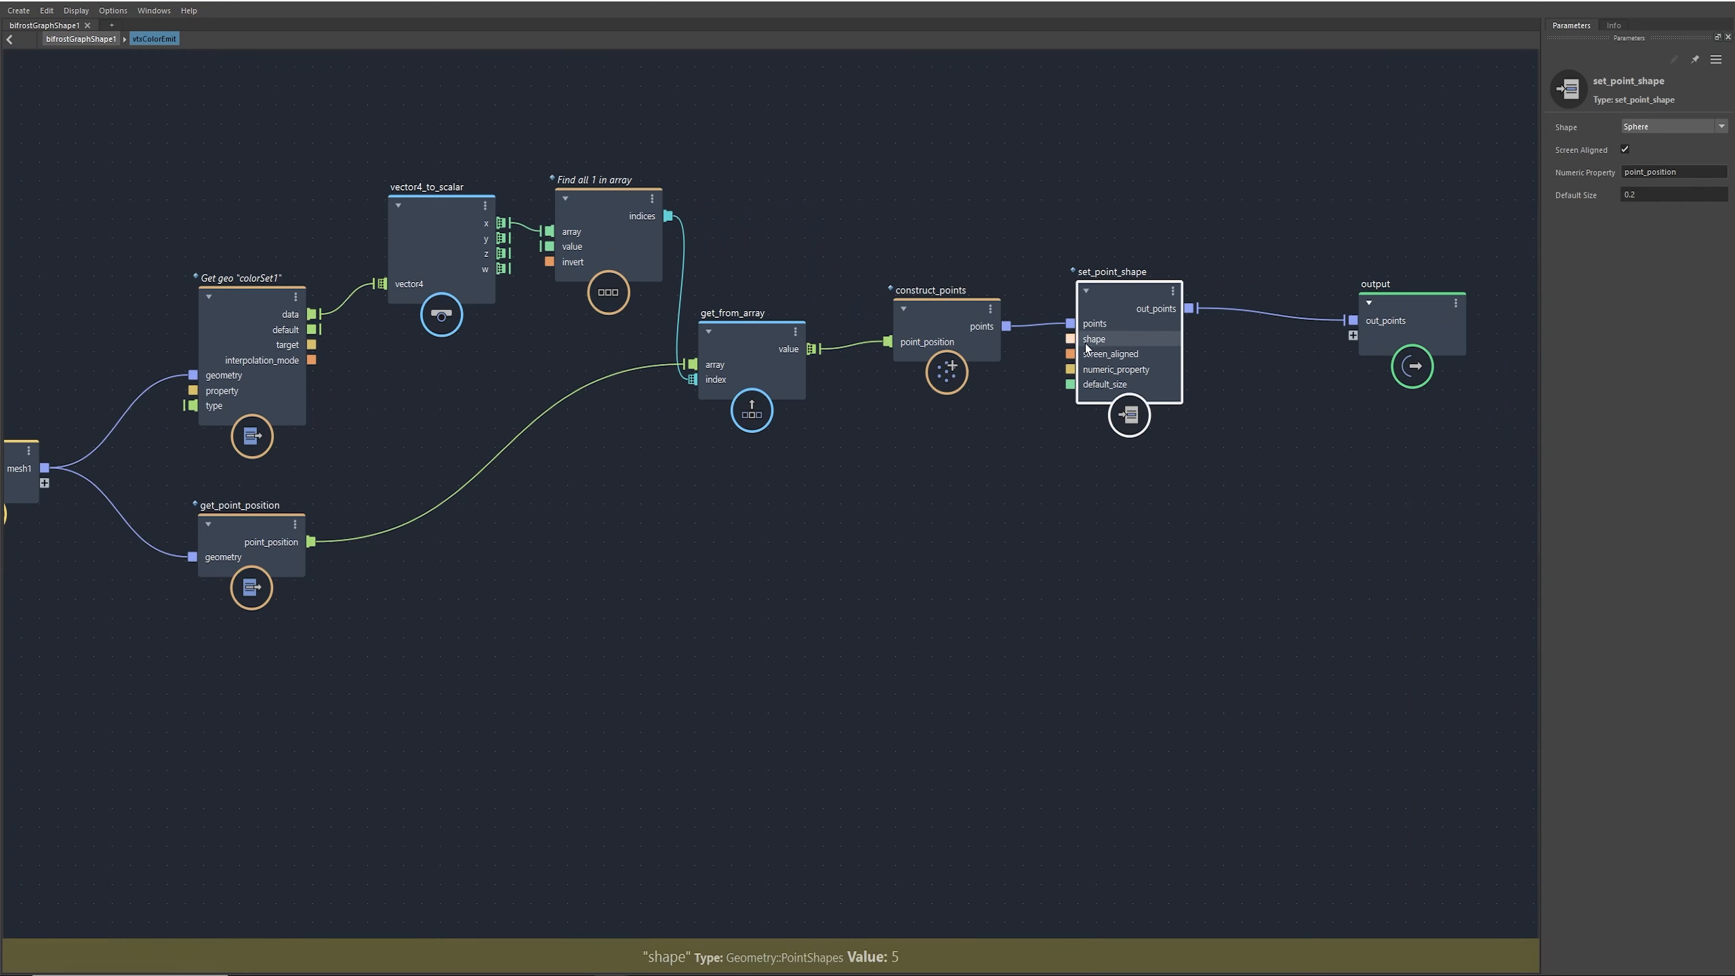
pyautogui.moveTo(1070, 338); pyautogui.dragTo(320, 457)
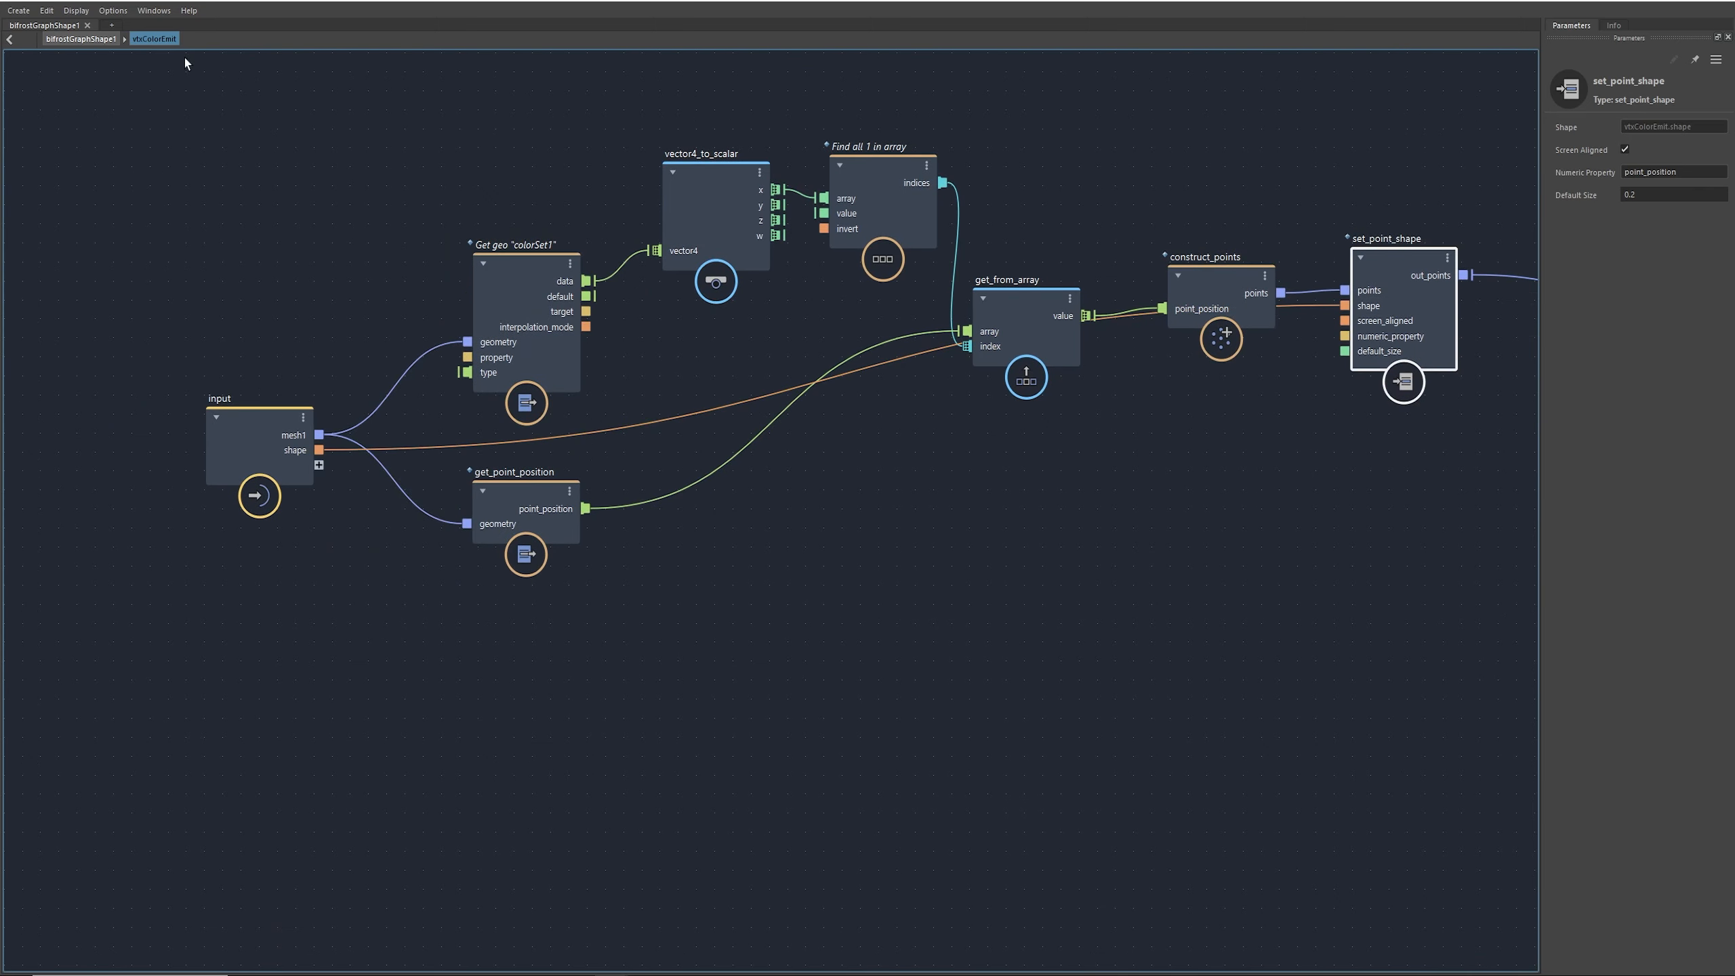
pyautogui.click(106, 40)
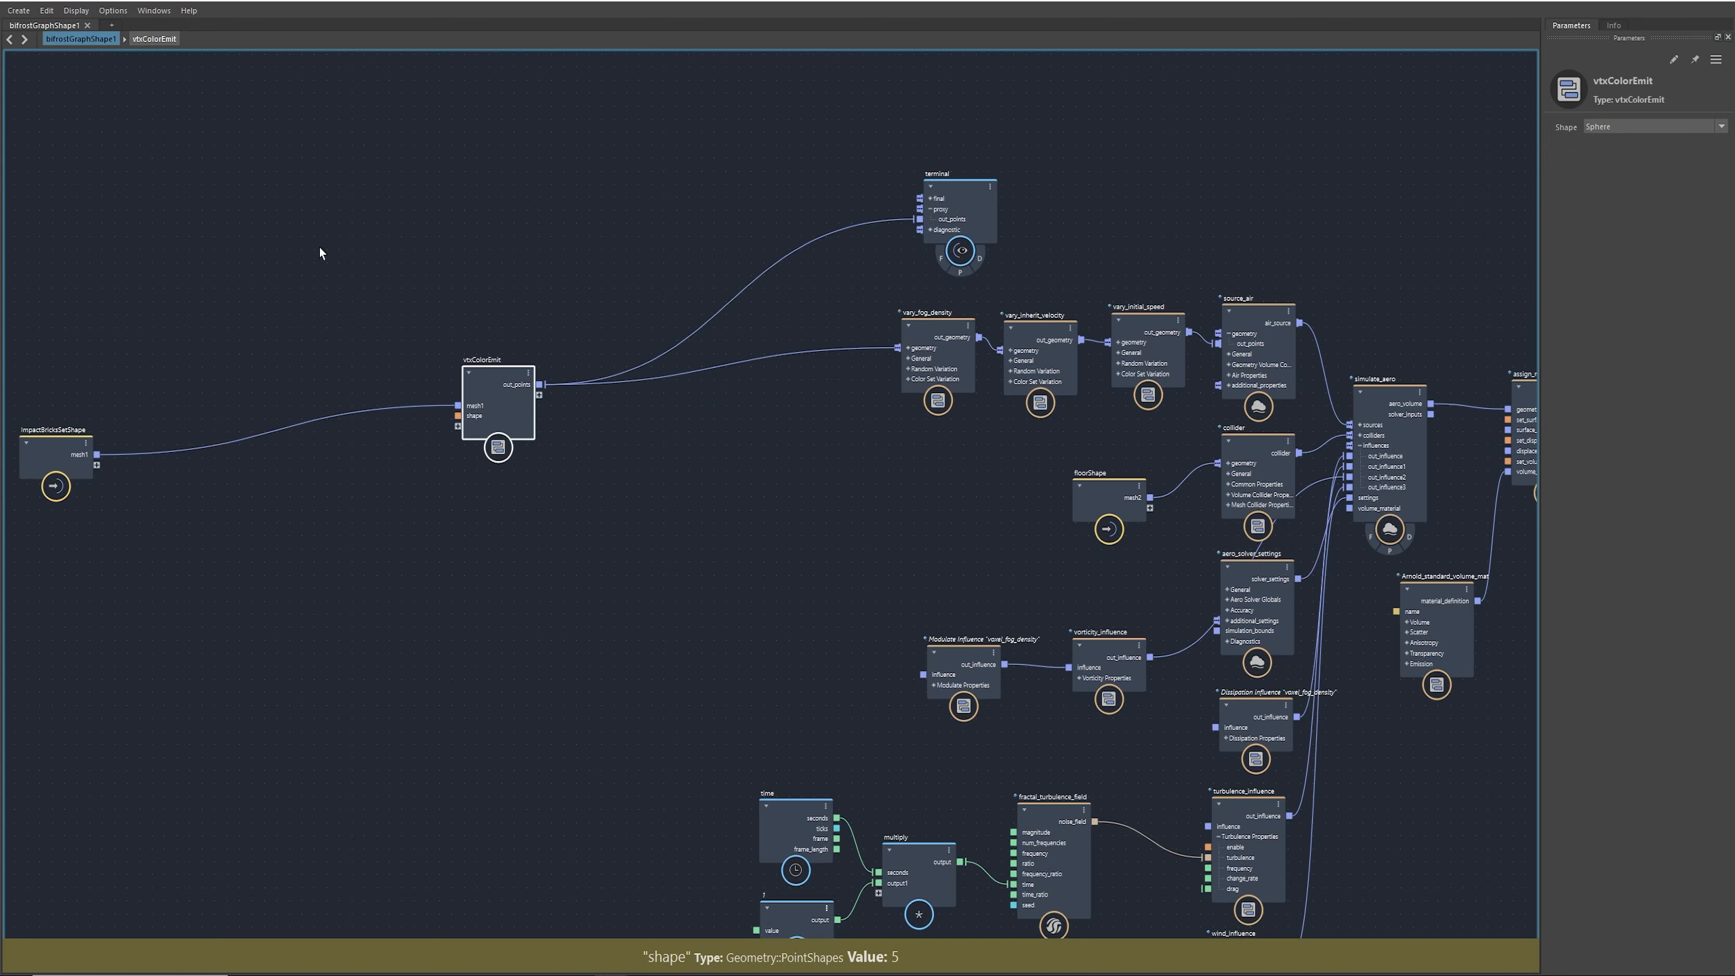
# Step: Reposition the compound's input and set_point_shape nodes, expose default_size as an input, and check vtxColorEmit's parameters from the parent graph
pyautogui.click(152, 38)
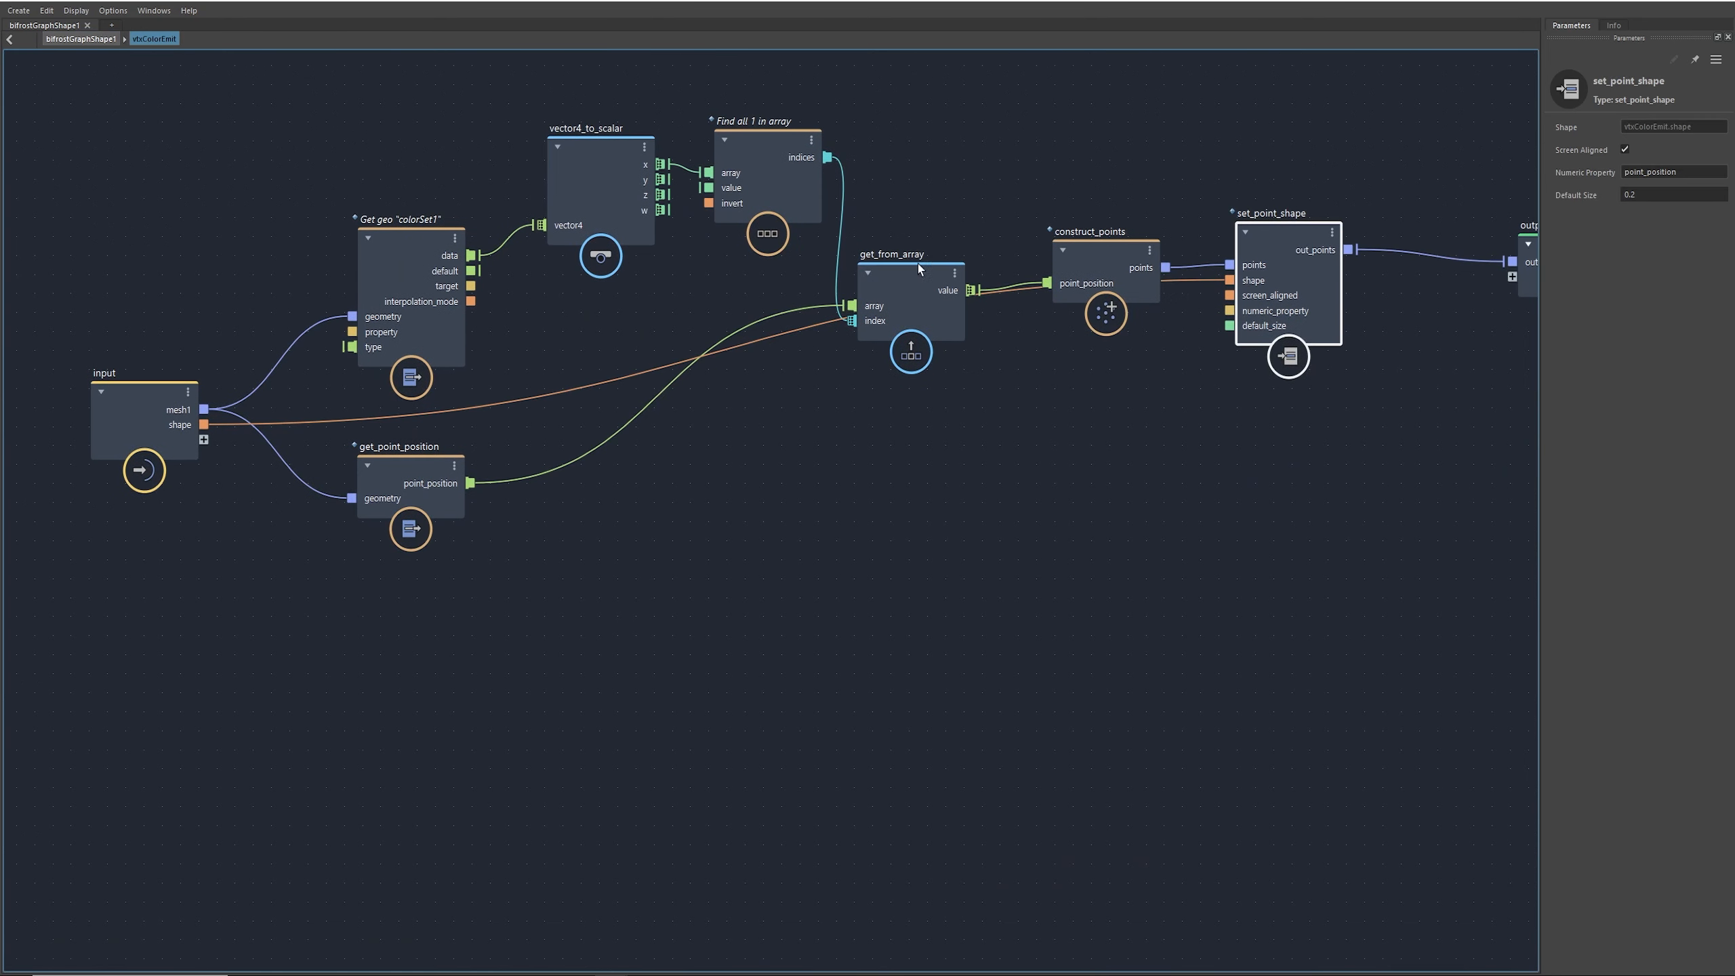
pyautogui.click(153, 345)
pyautogui.moveTo(153, 345); pyautogui.dragTo(162, 354)
pyautogui.moveTo(1300, 232); pyautogui.dragTo(1301, 373)
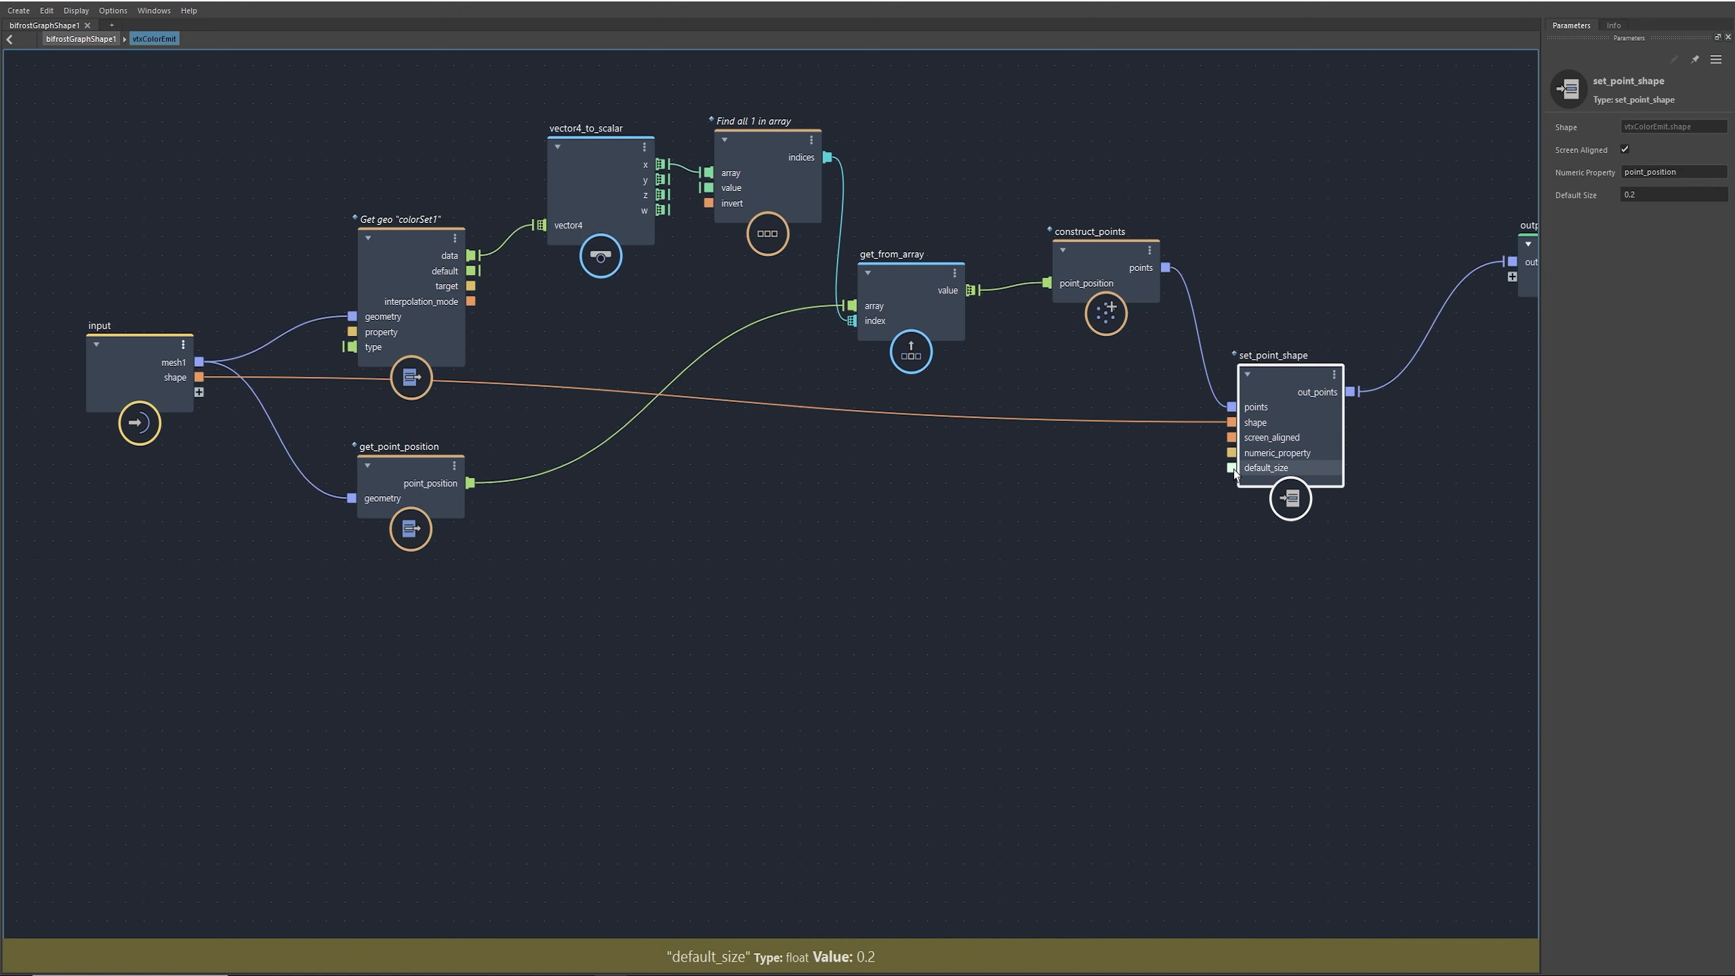
pyautogui.moveTo(1231, 467); pyautogui.dragTo(202, 409)
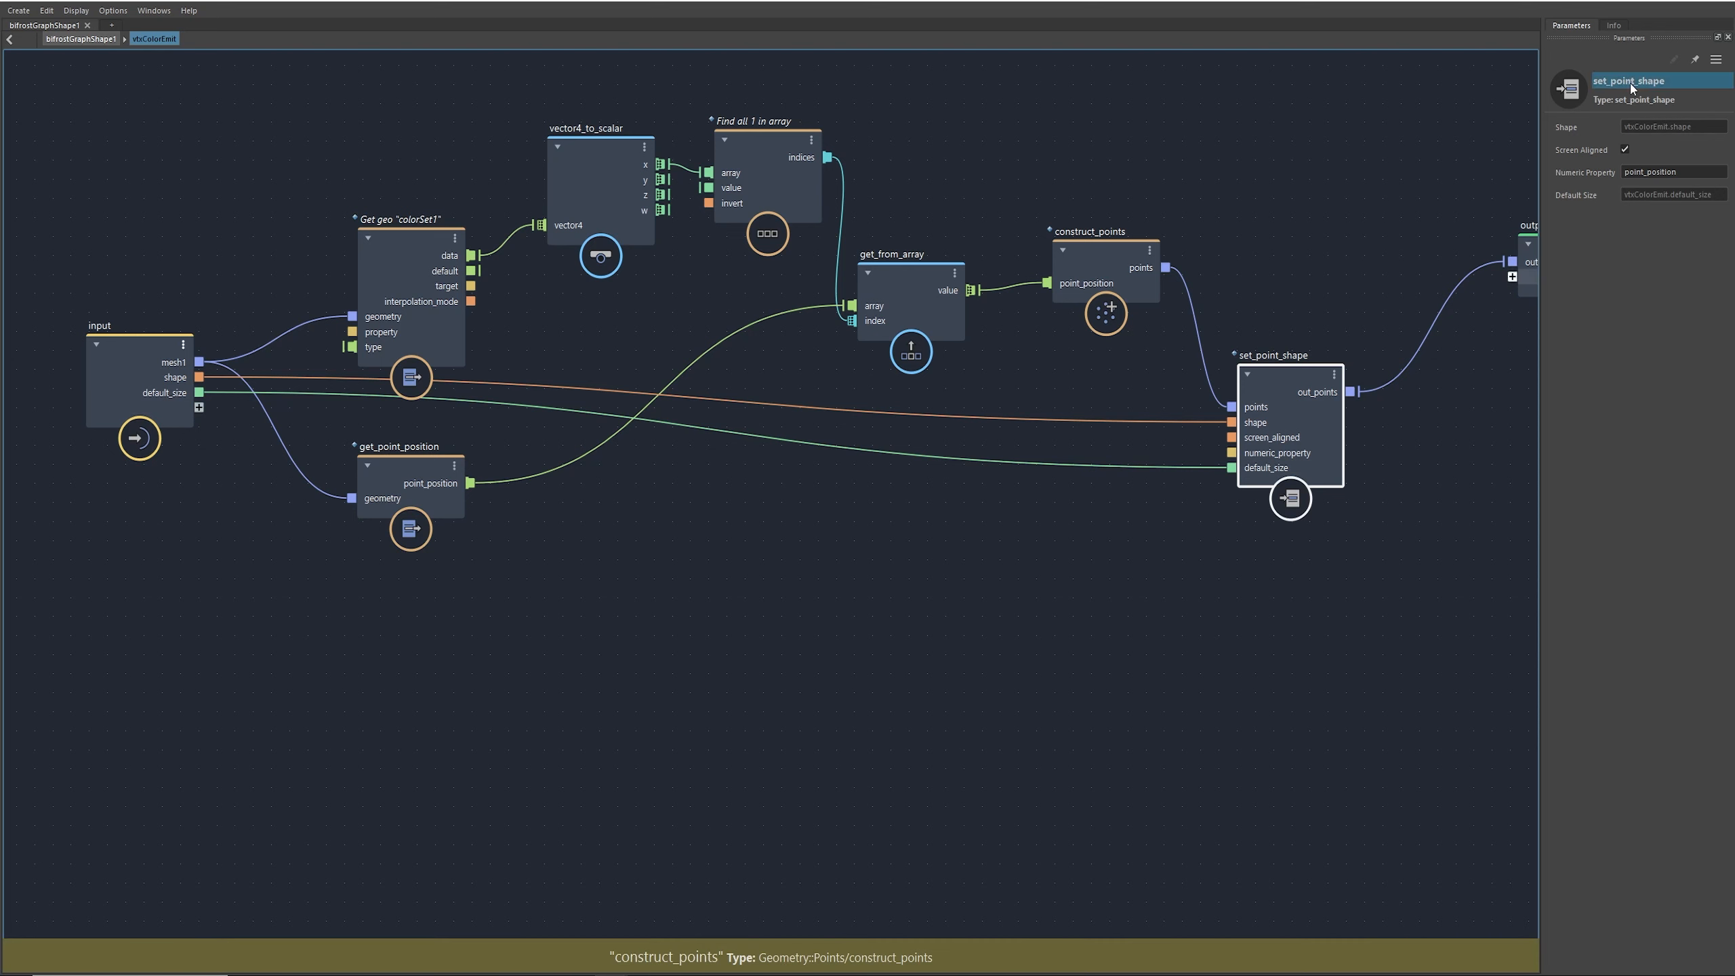
pyautogui.click(81, 39)
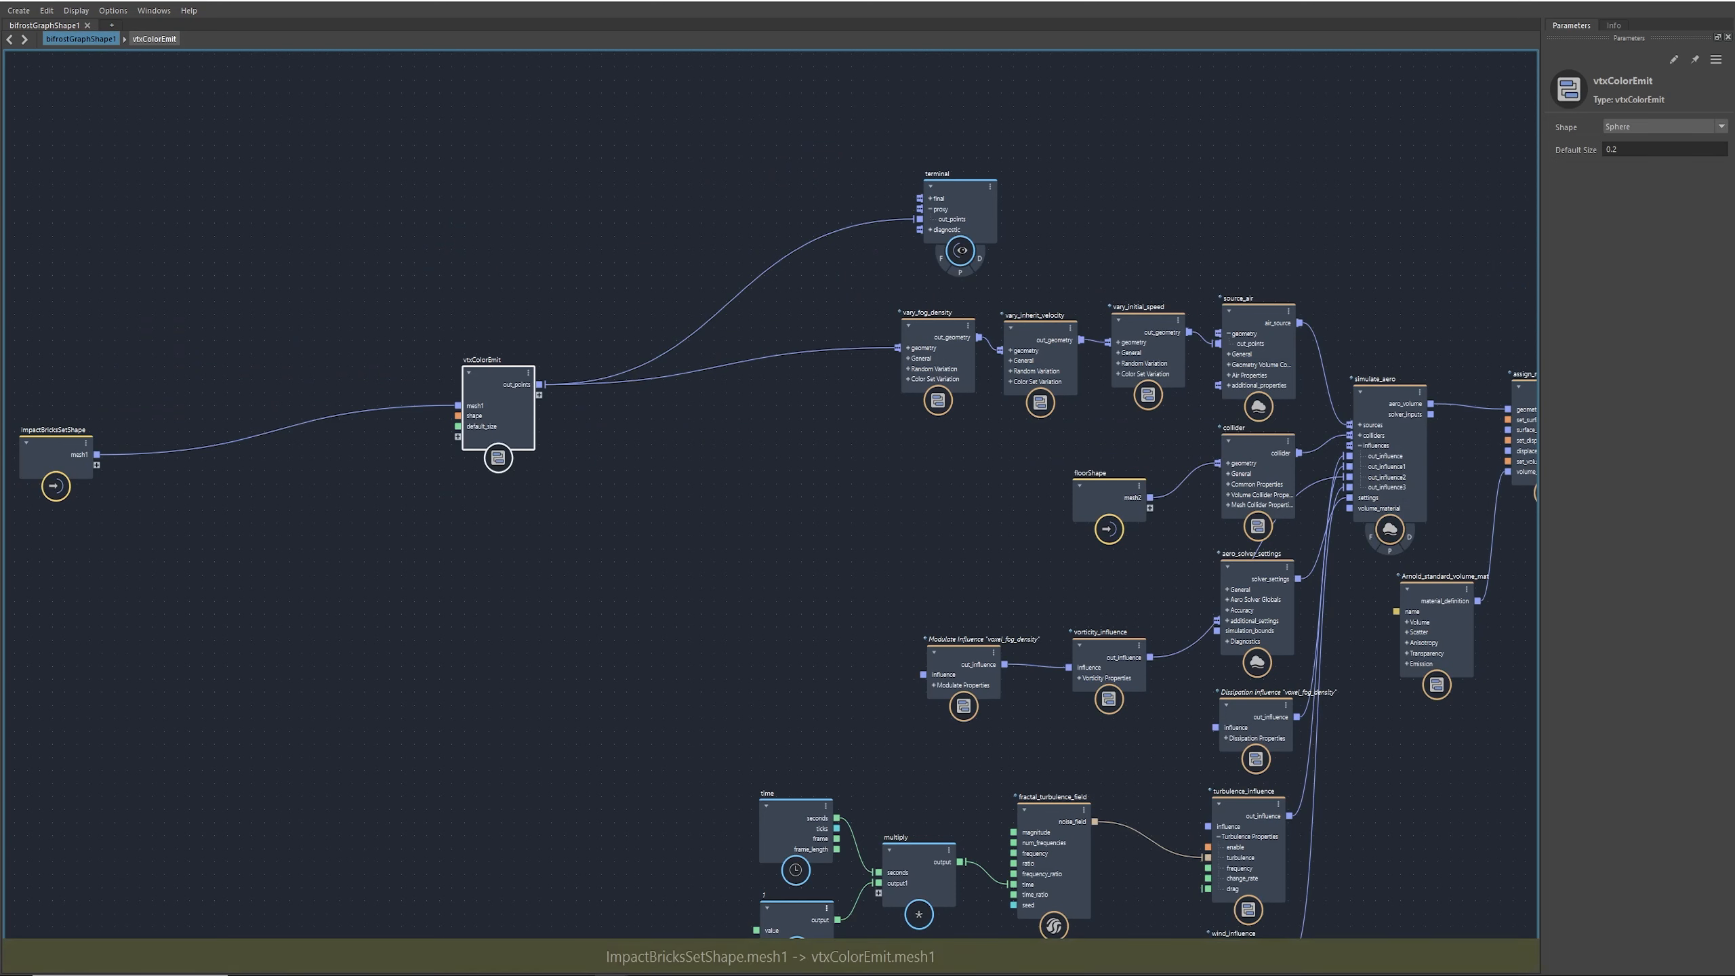
pyautogui.doubleClick(513, 384)
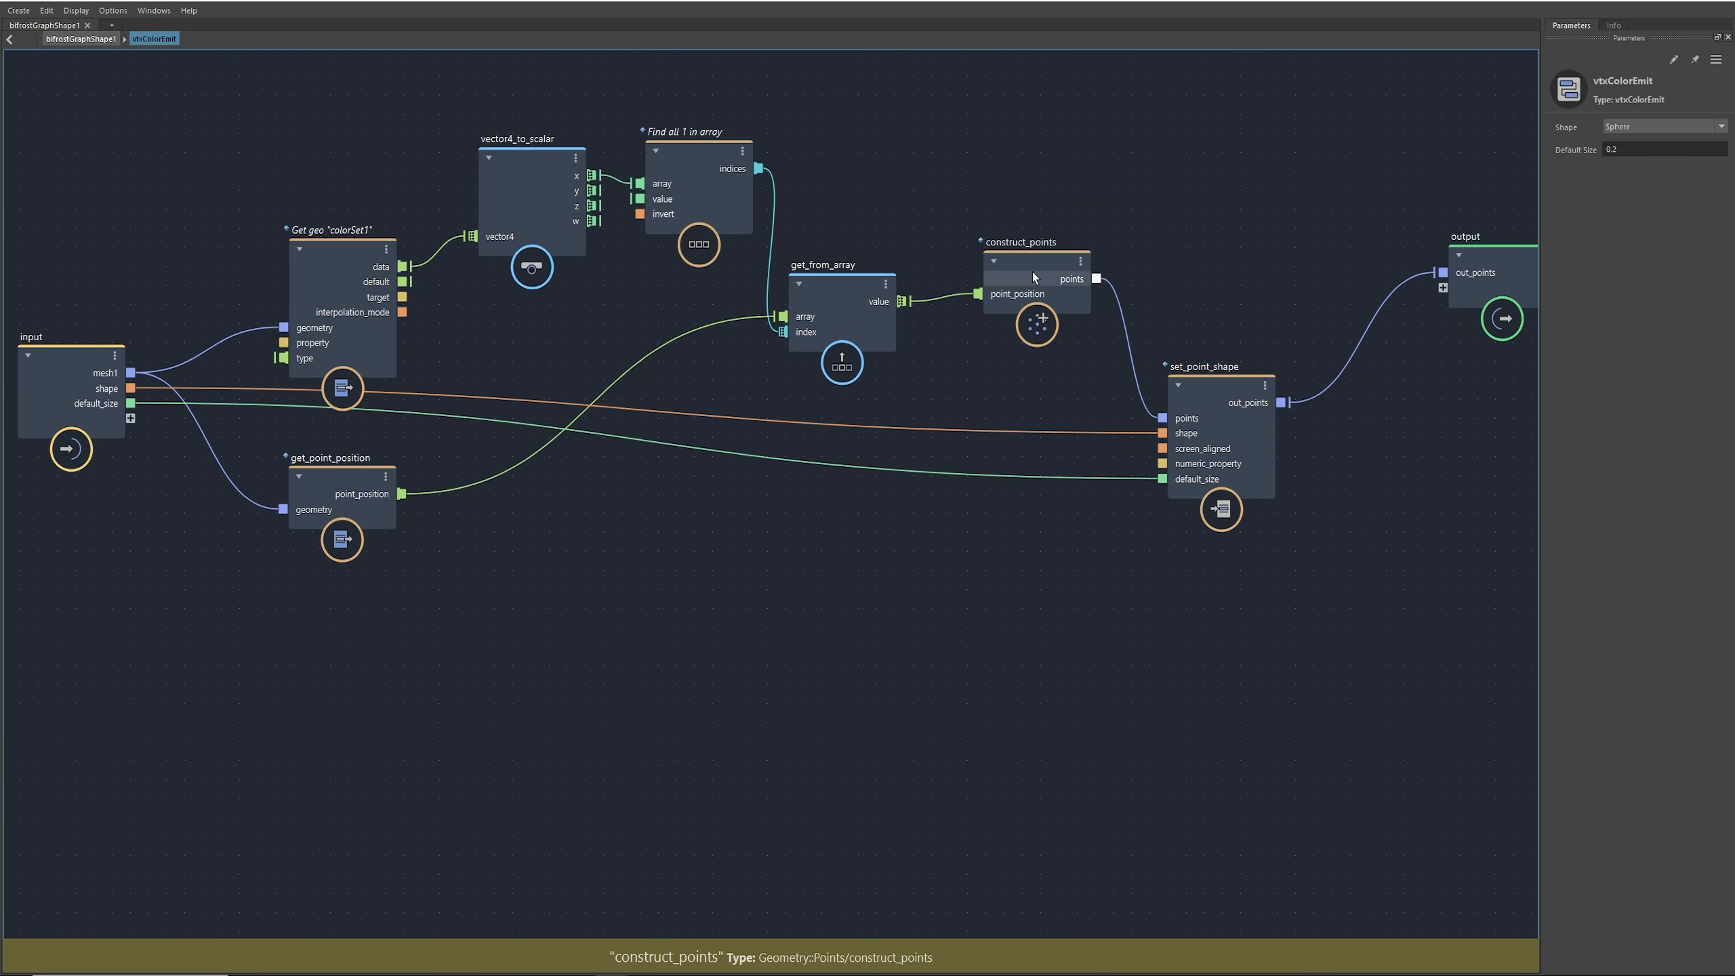
# Step: Expose the value of Find all 1 in array as an input of vtxColorEmit, tidy the surrounding nodes, and return to the parent graph
pyautogui.moveTo(847, 293); pyautogui.dragTo(872, 263)
pyautogui.moveTo(677, 150); pyautogui.dragTo(680, 153)
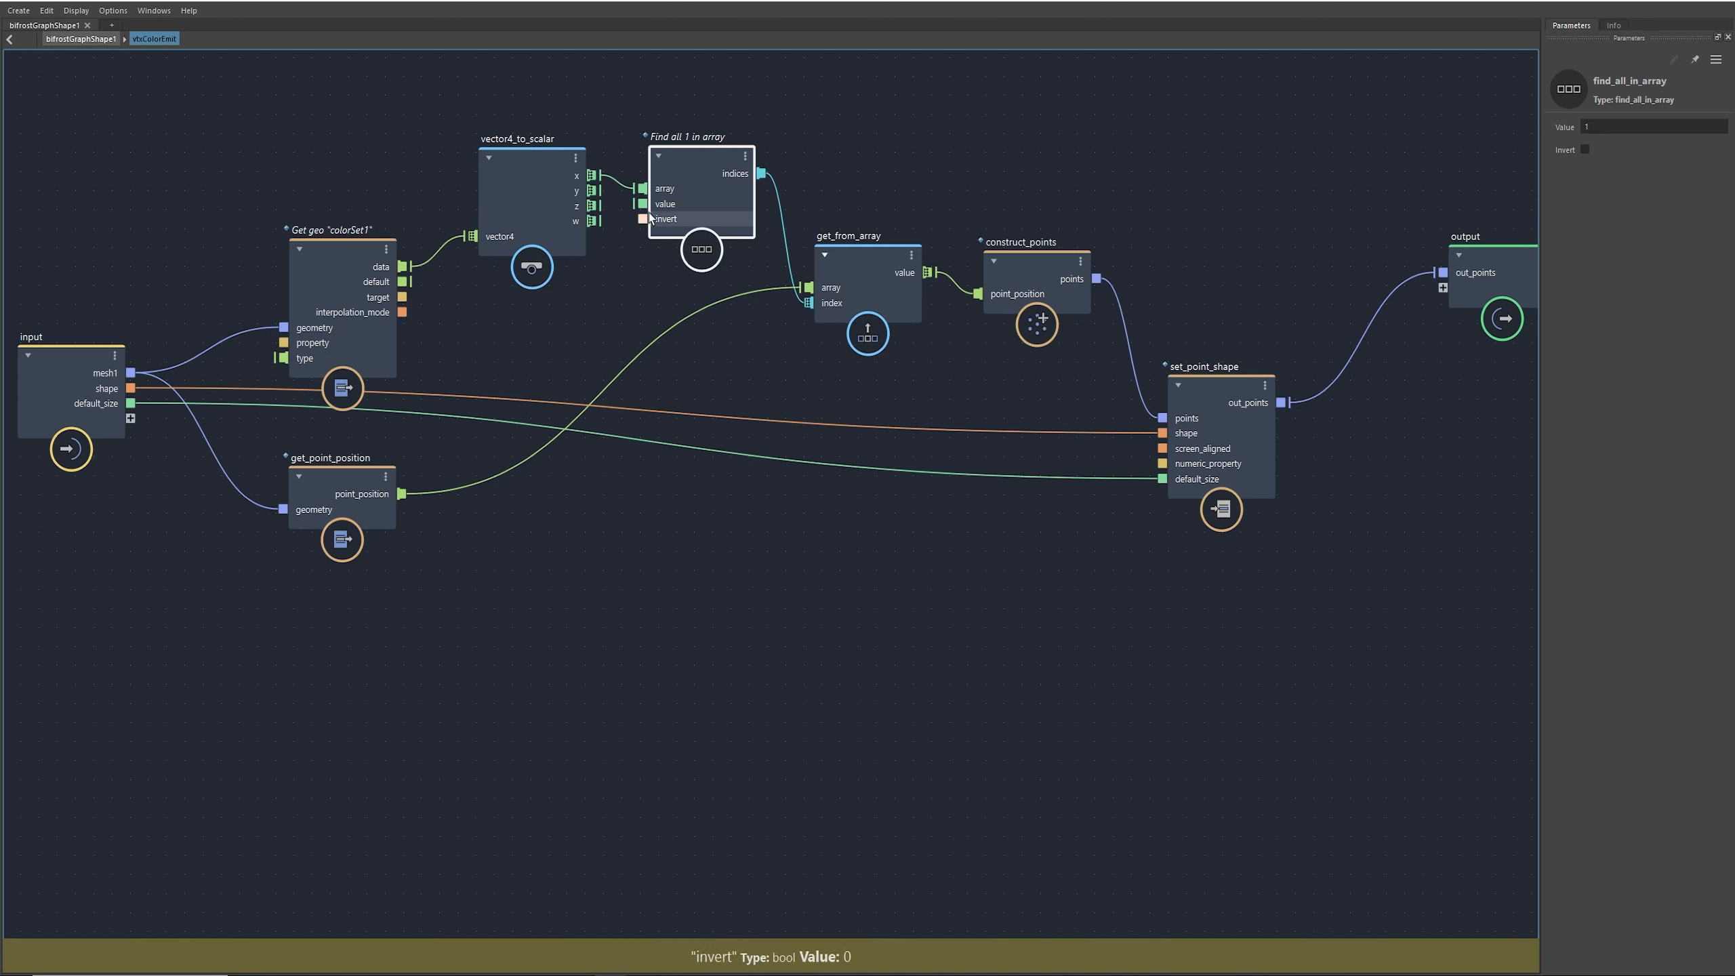
pyautogui.moveTo(642, 204); pyautogui.dragTo(141, 450)
pyautogui.rightClick(96, 417)
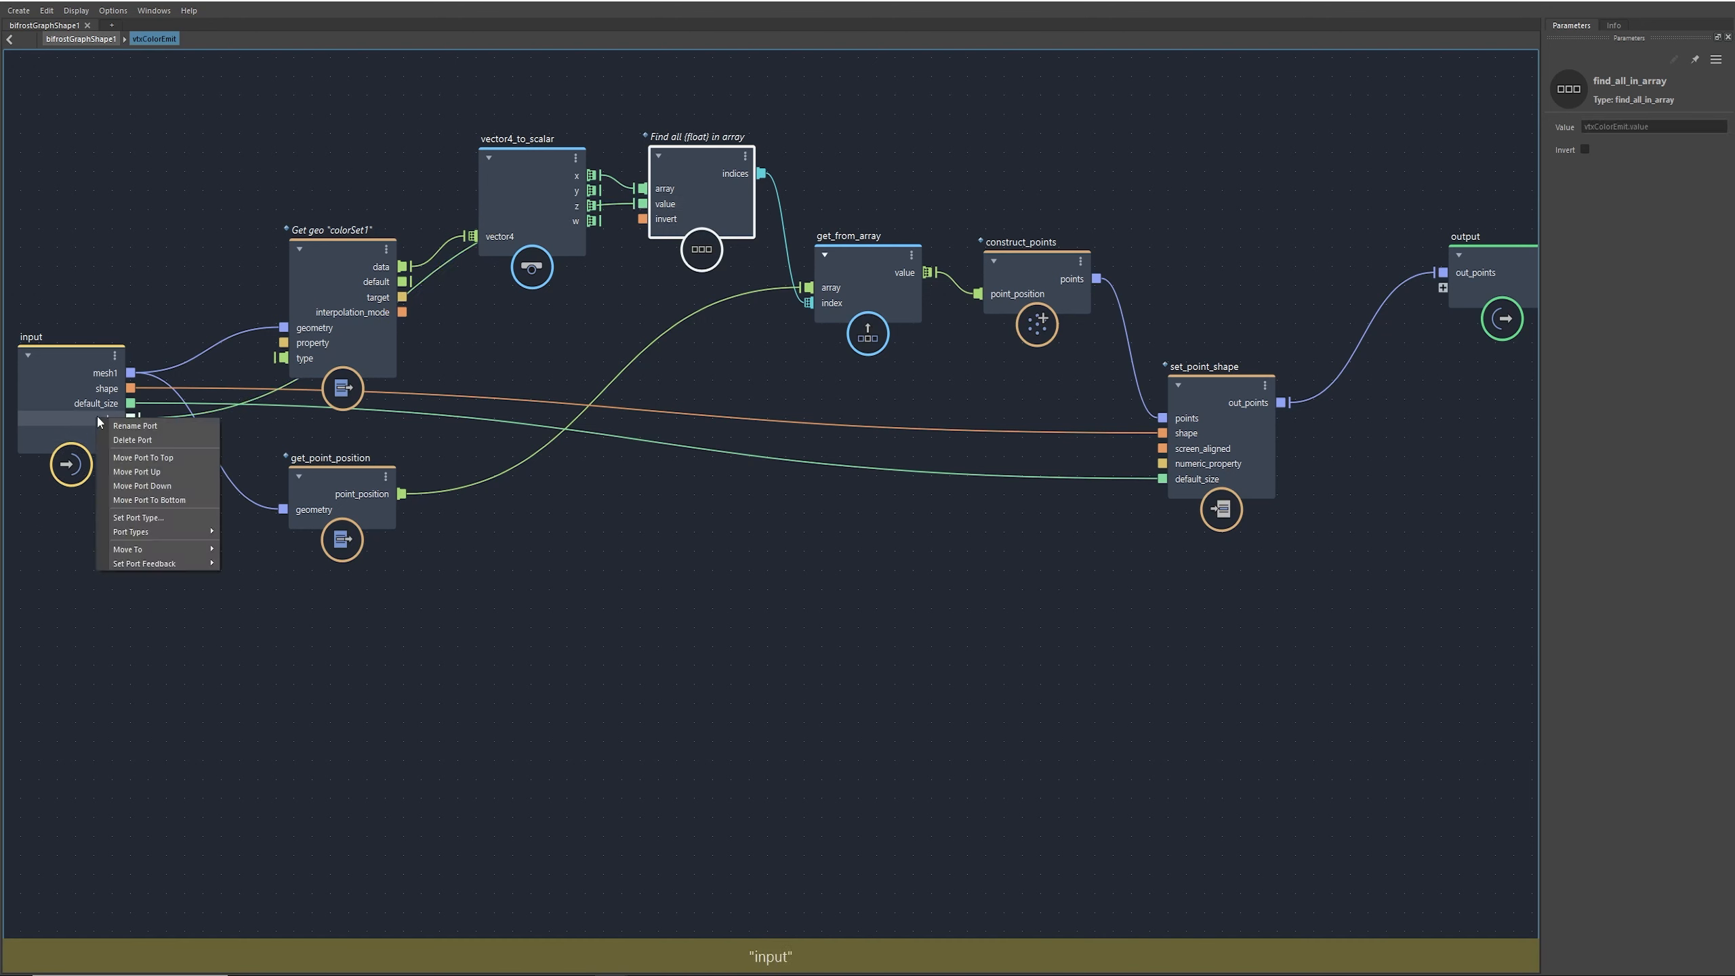
pyautogui.click(32, 398)
pyautogui.moveTo(102, 420)
pyautogui.mouseDown()
pyautogui.moveTo(101, 401)
pyautogui.moveTo(103, 417)
pyautogui.mouseUp()
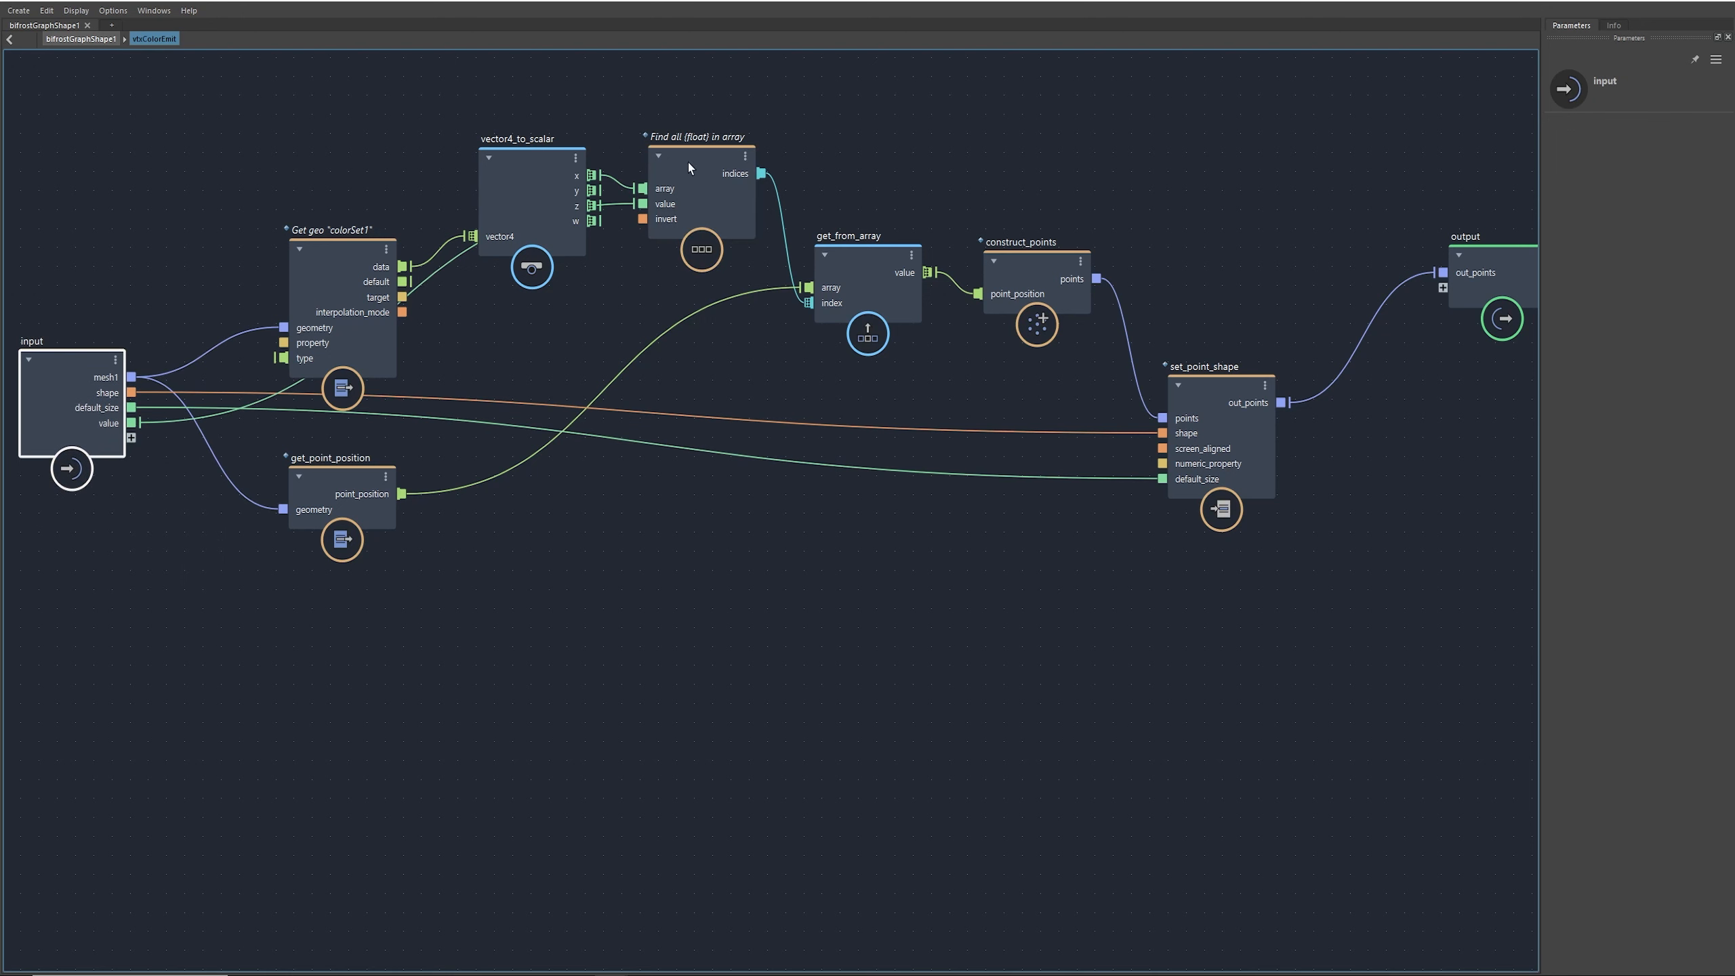
pyautogui.moveTo(698, 158); pyautogui.dragTo(721, 176)
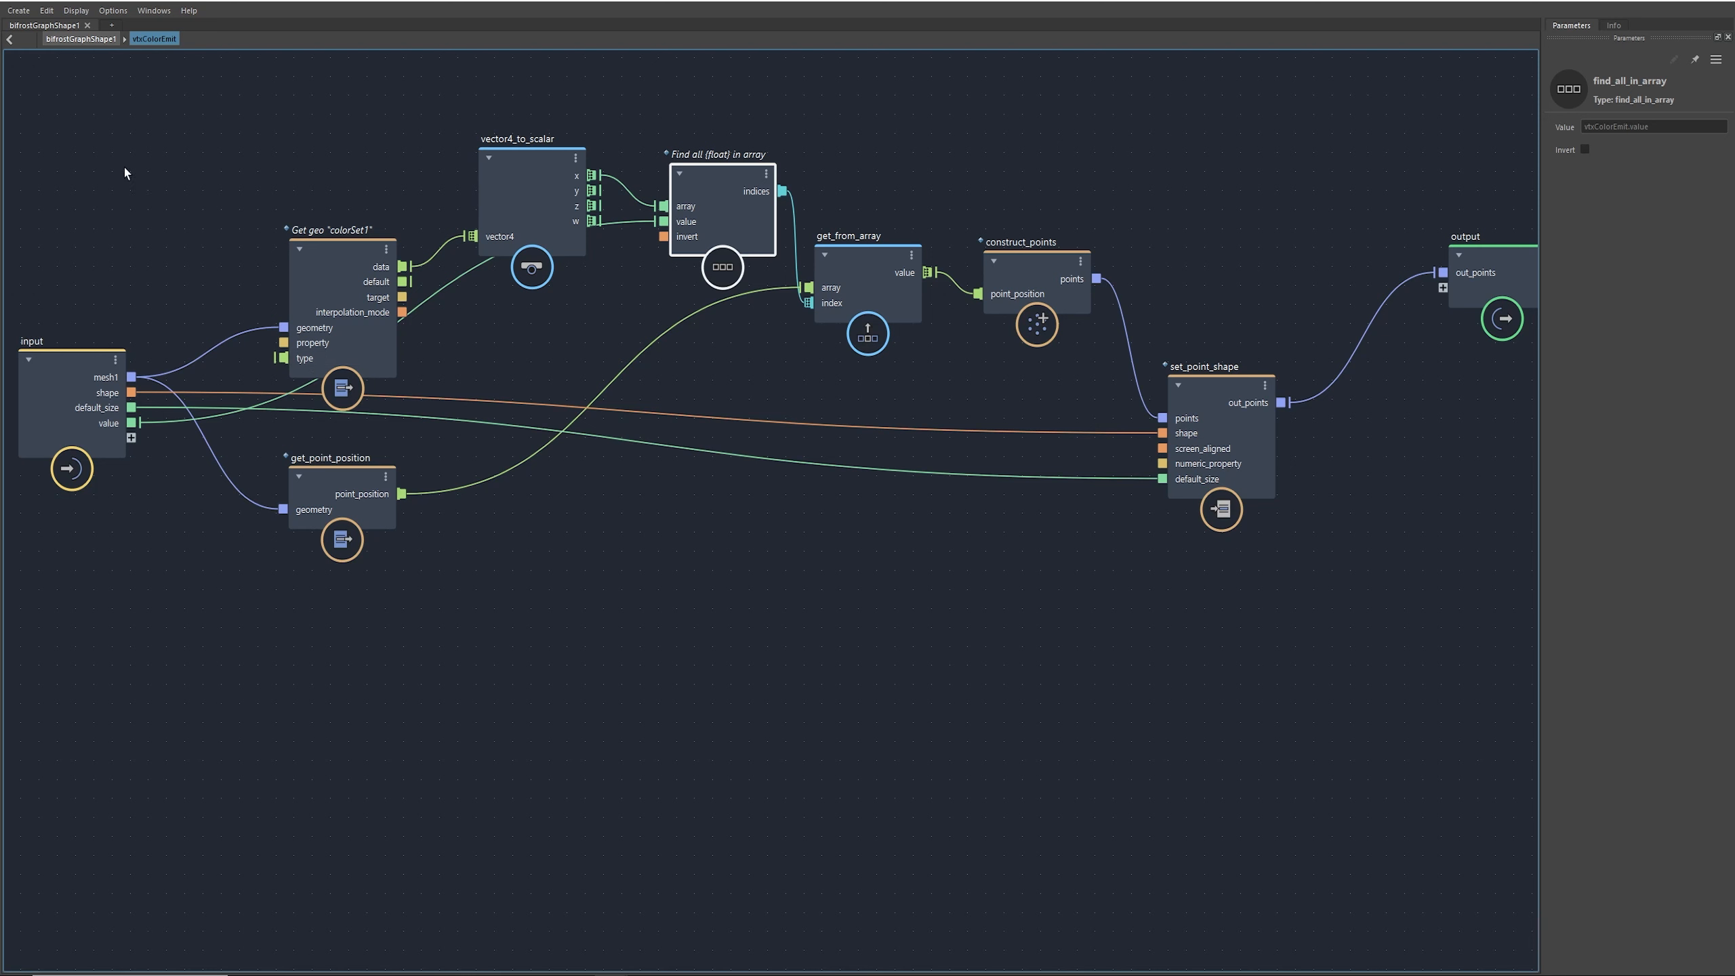
pyautogui.click(93, 39)
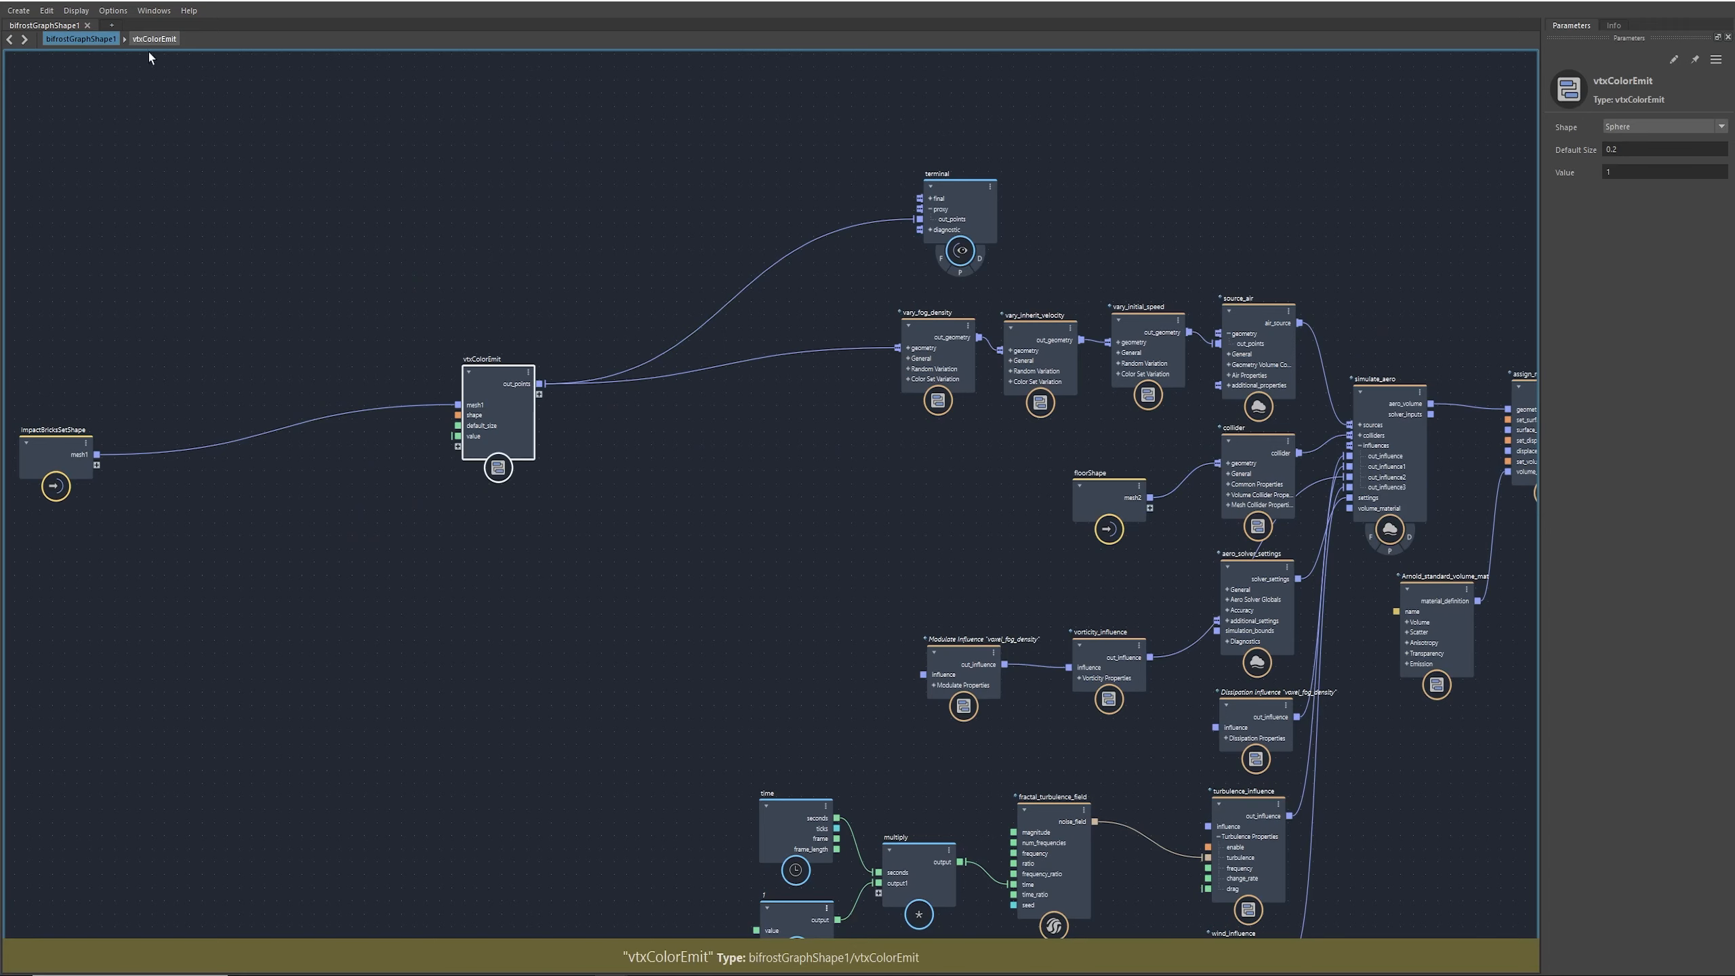
pyautogui.scroll(3, 491, 403)
pyautogui.scroll(3, 493, 398)
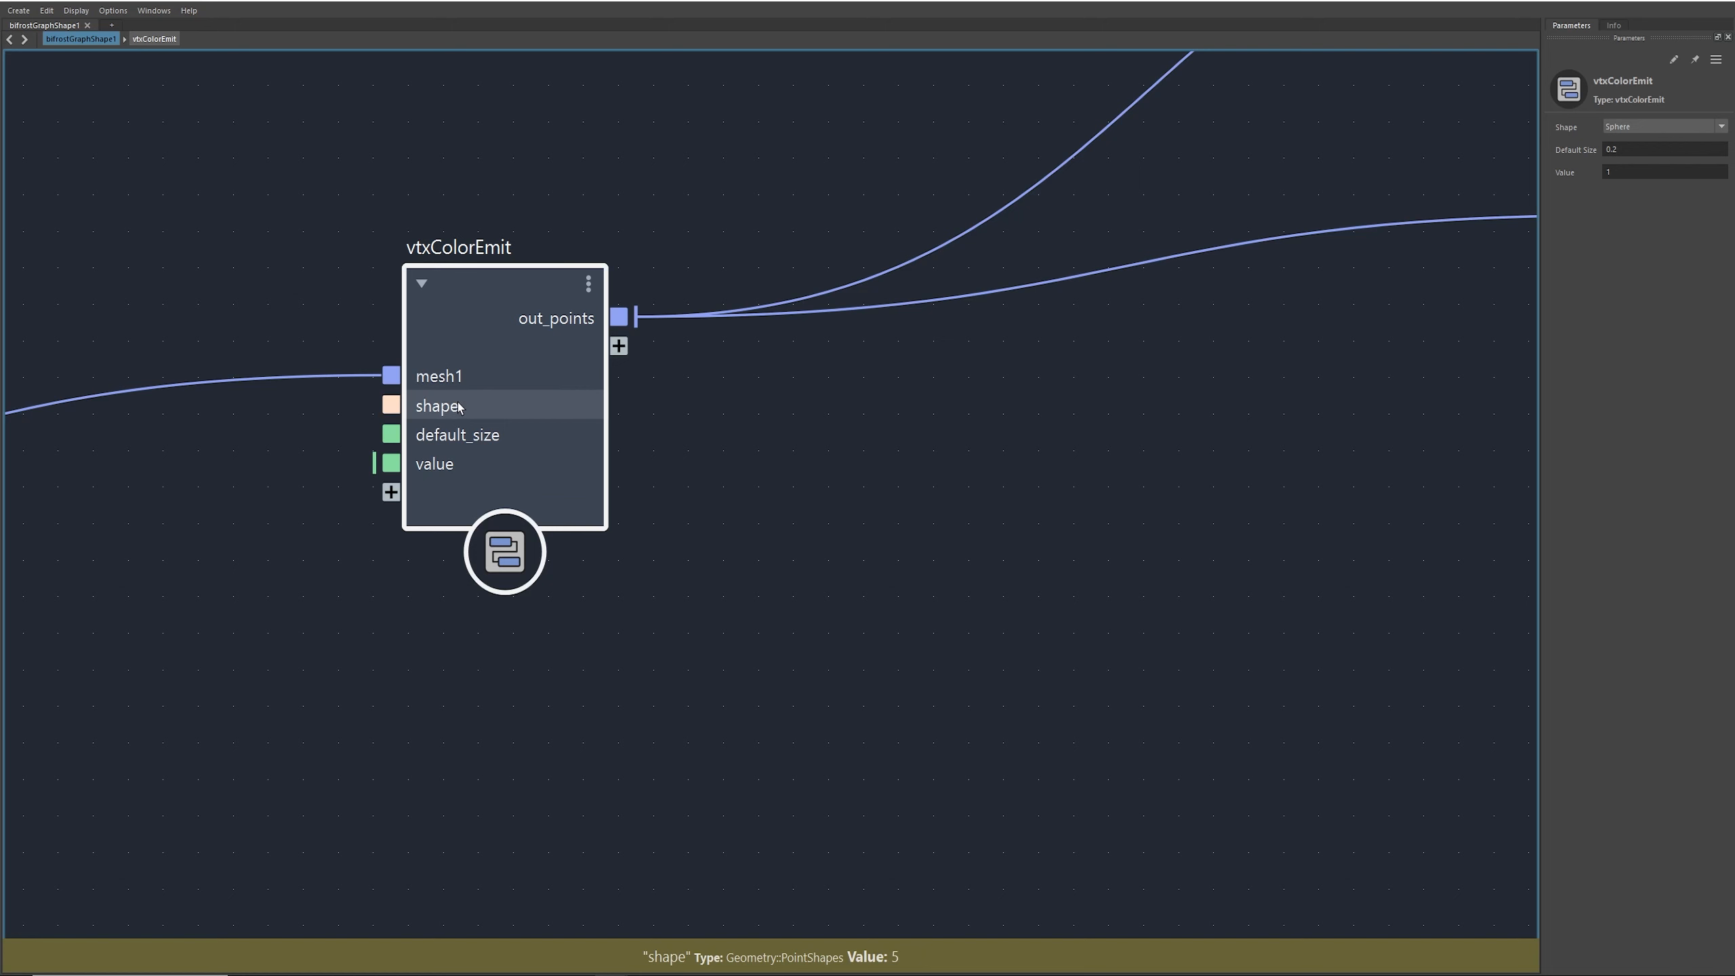
# Step: Raise the set_point_shape node inside the vtxColorEmit compound and go back to the parent graph
pyautogui.click(152, 39)
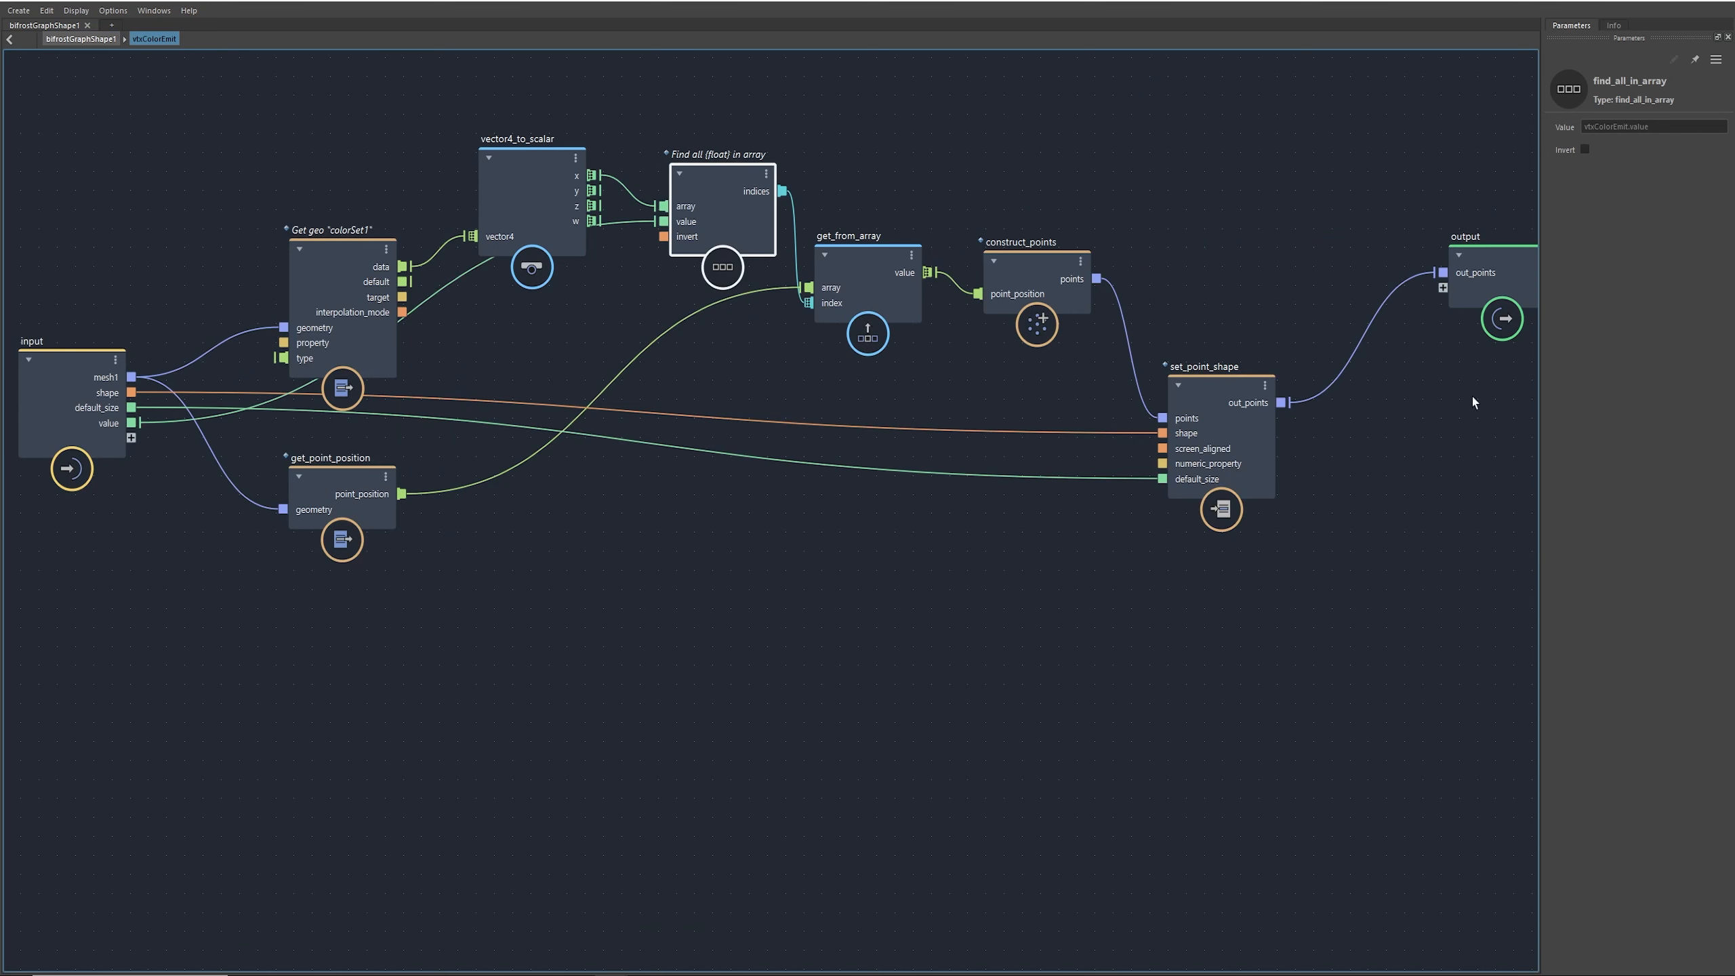
pyautogui.moveTo(1204, 448); pyautogui.dragTo(1217, 394)
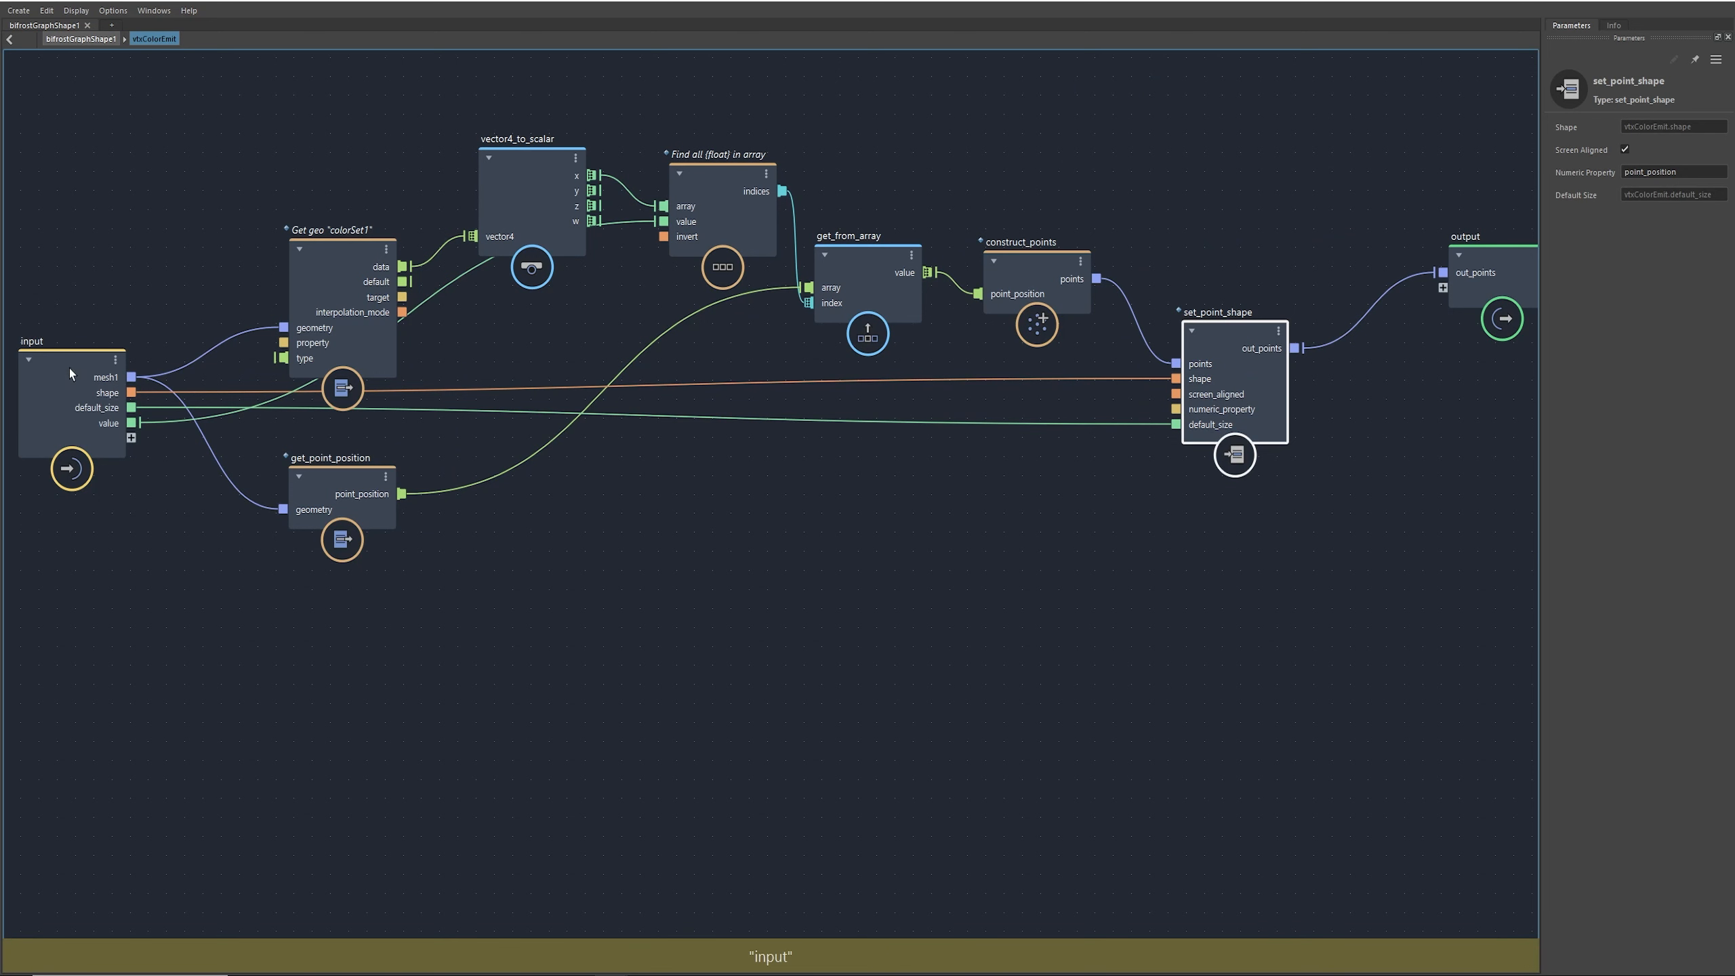
pyautogui.press('u')
# Step: Put vtxColorEmit's shape port into a new port group named Particle
pyautogui.rightClick(446, 407)
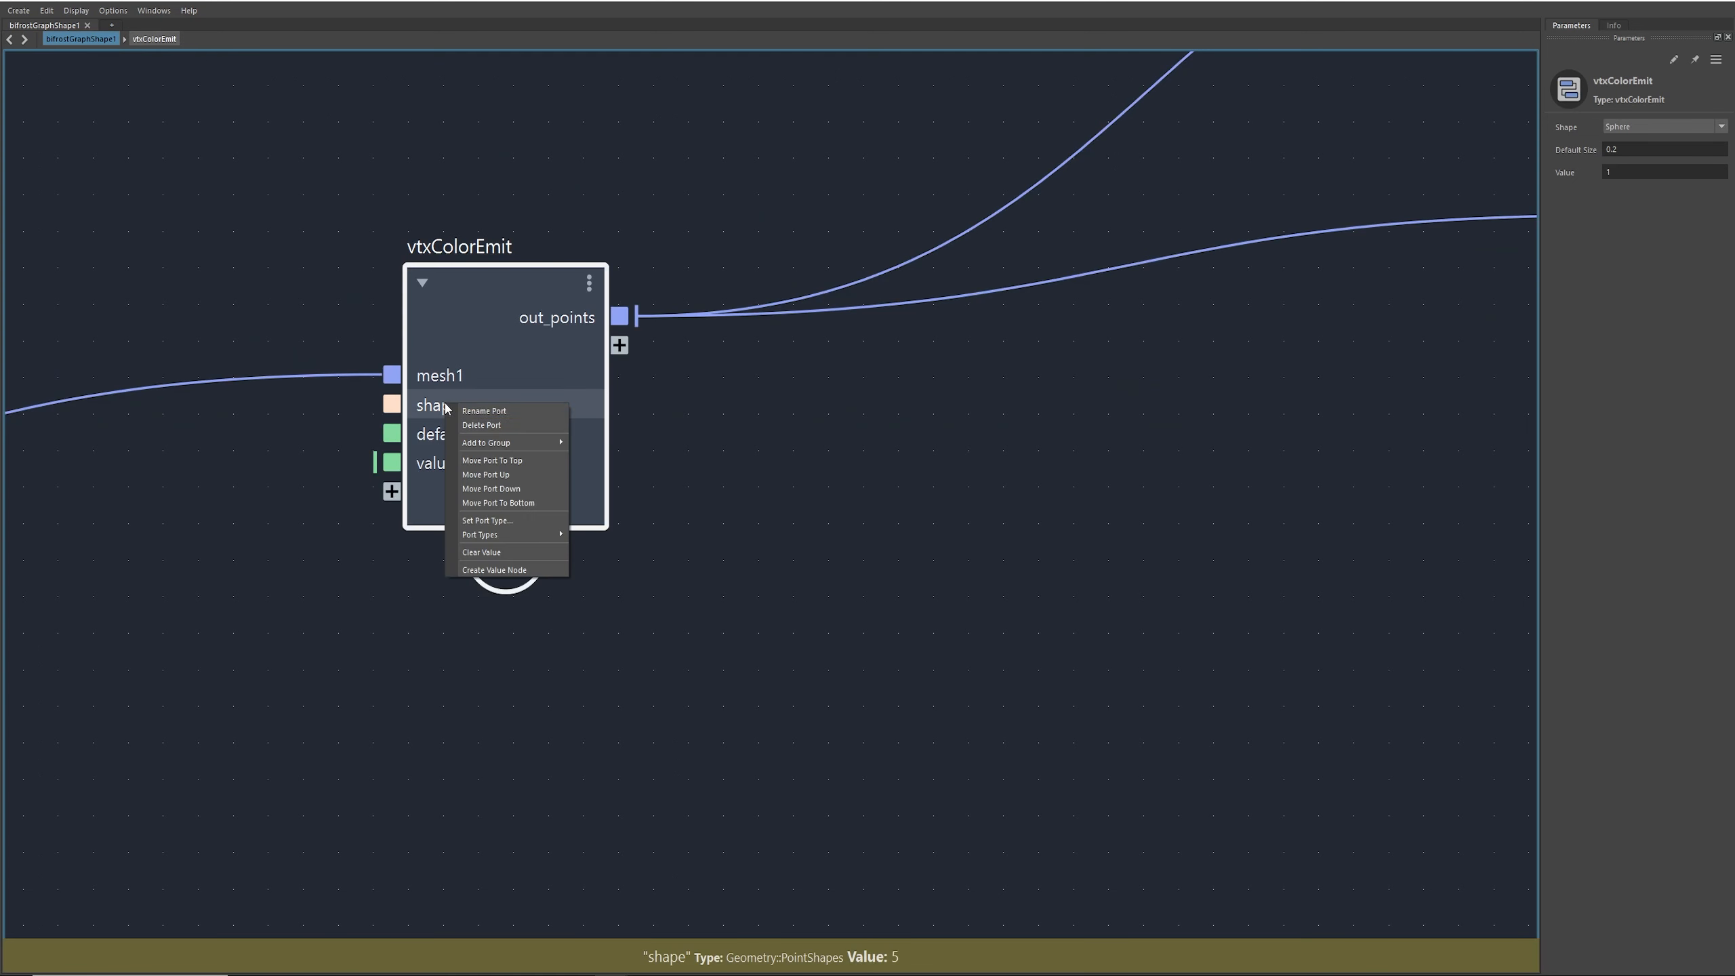
pyautogui.moveTo(532, 442)
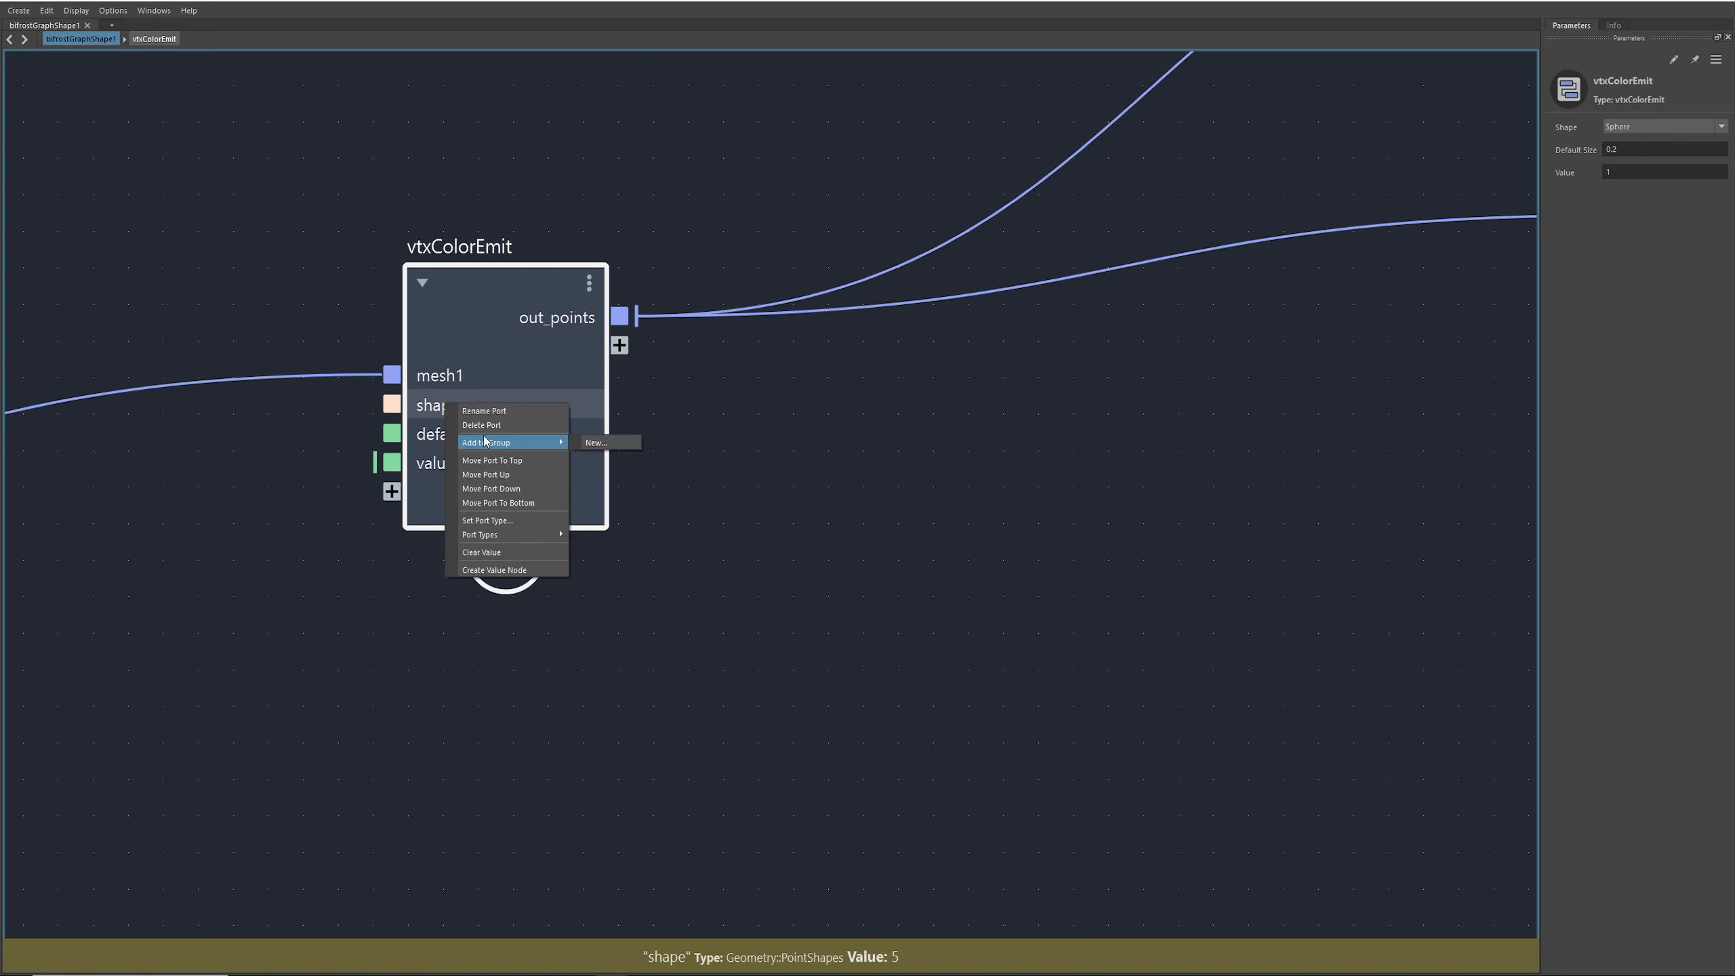
pyautogui.click(596, 443)
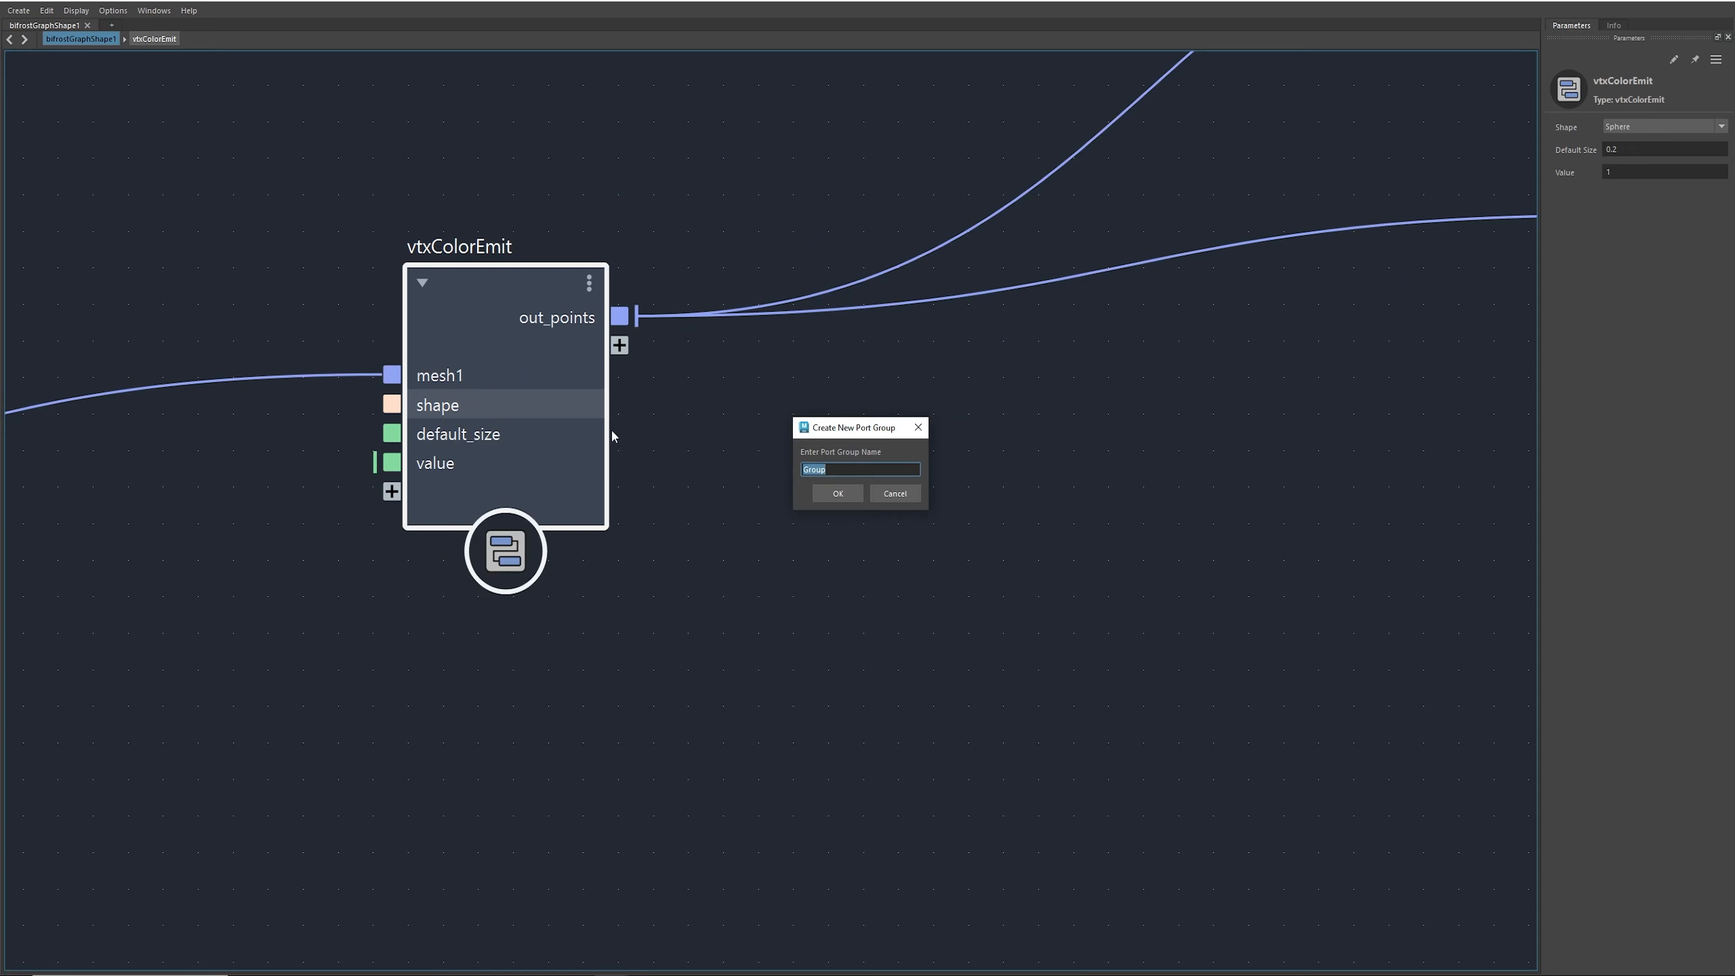
pyautogui.write('Part')
pyautogui.press('Return')
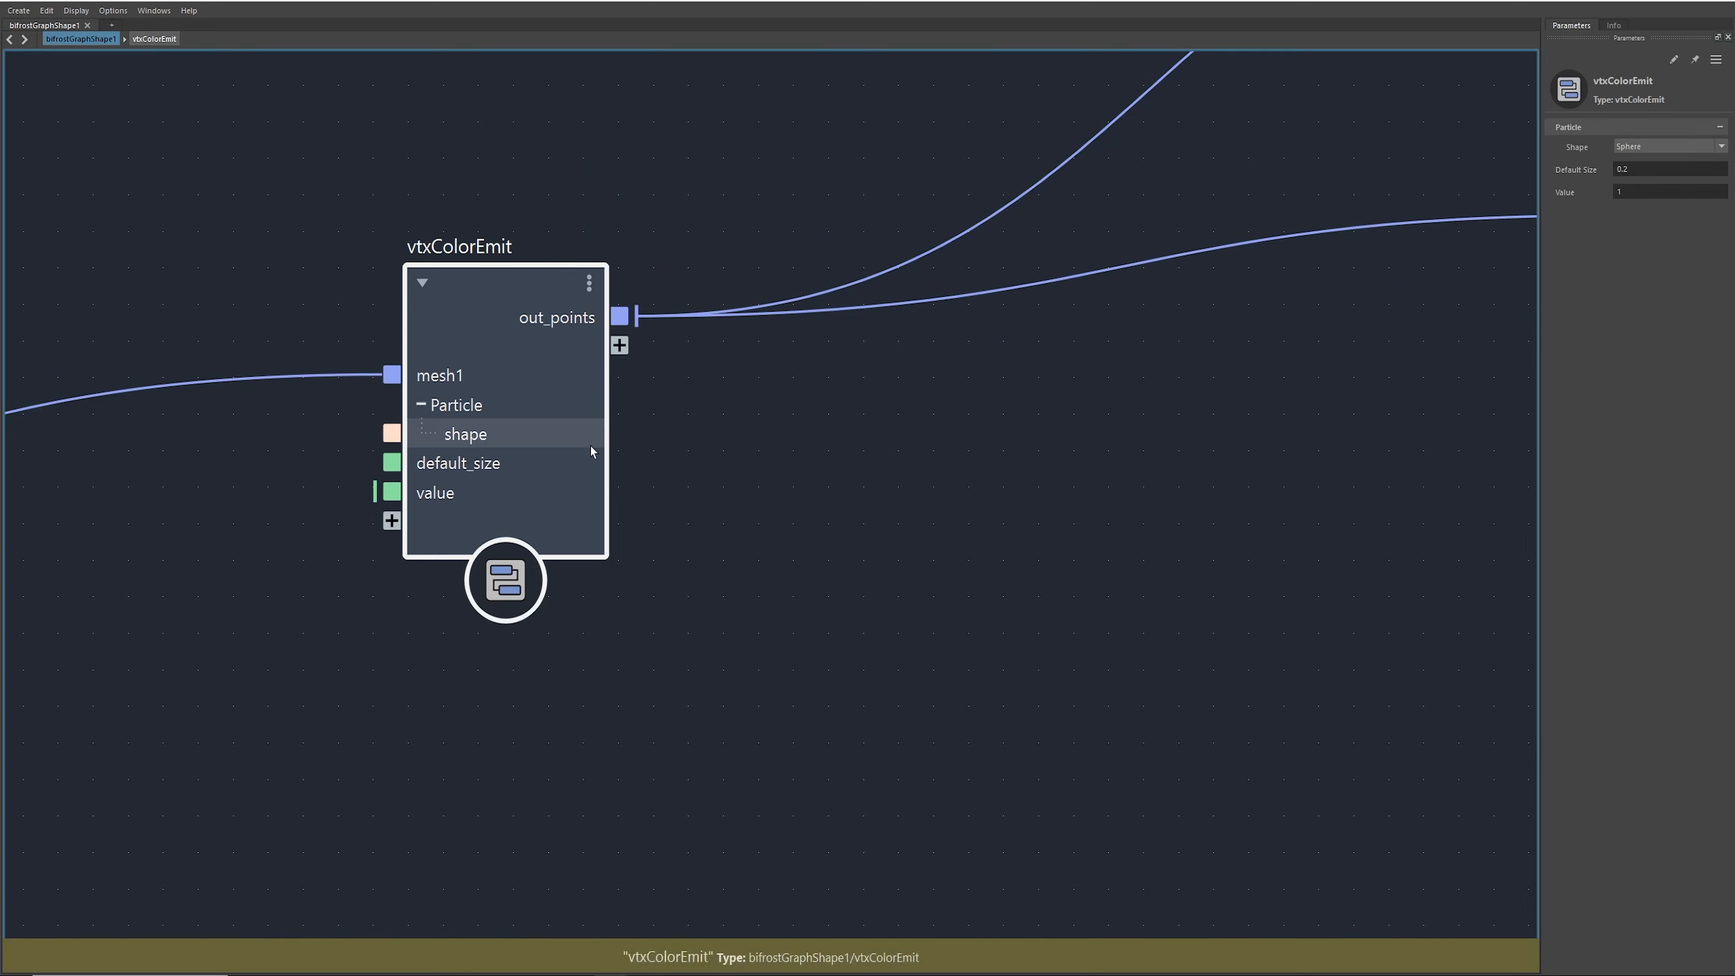
# Step: Add the default_size port to vtxColorEmit's Particle group and collapse the group
pyautogui.rightClick(464, 468)
pyautogui.moveTo(540, 502)
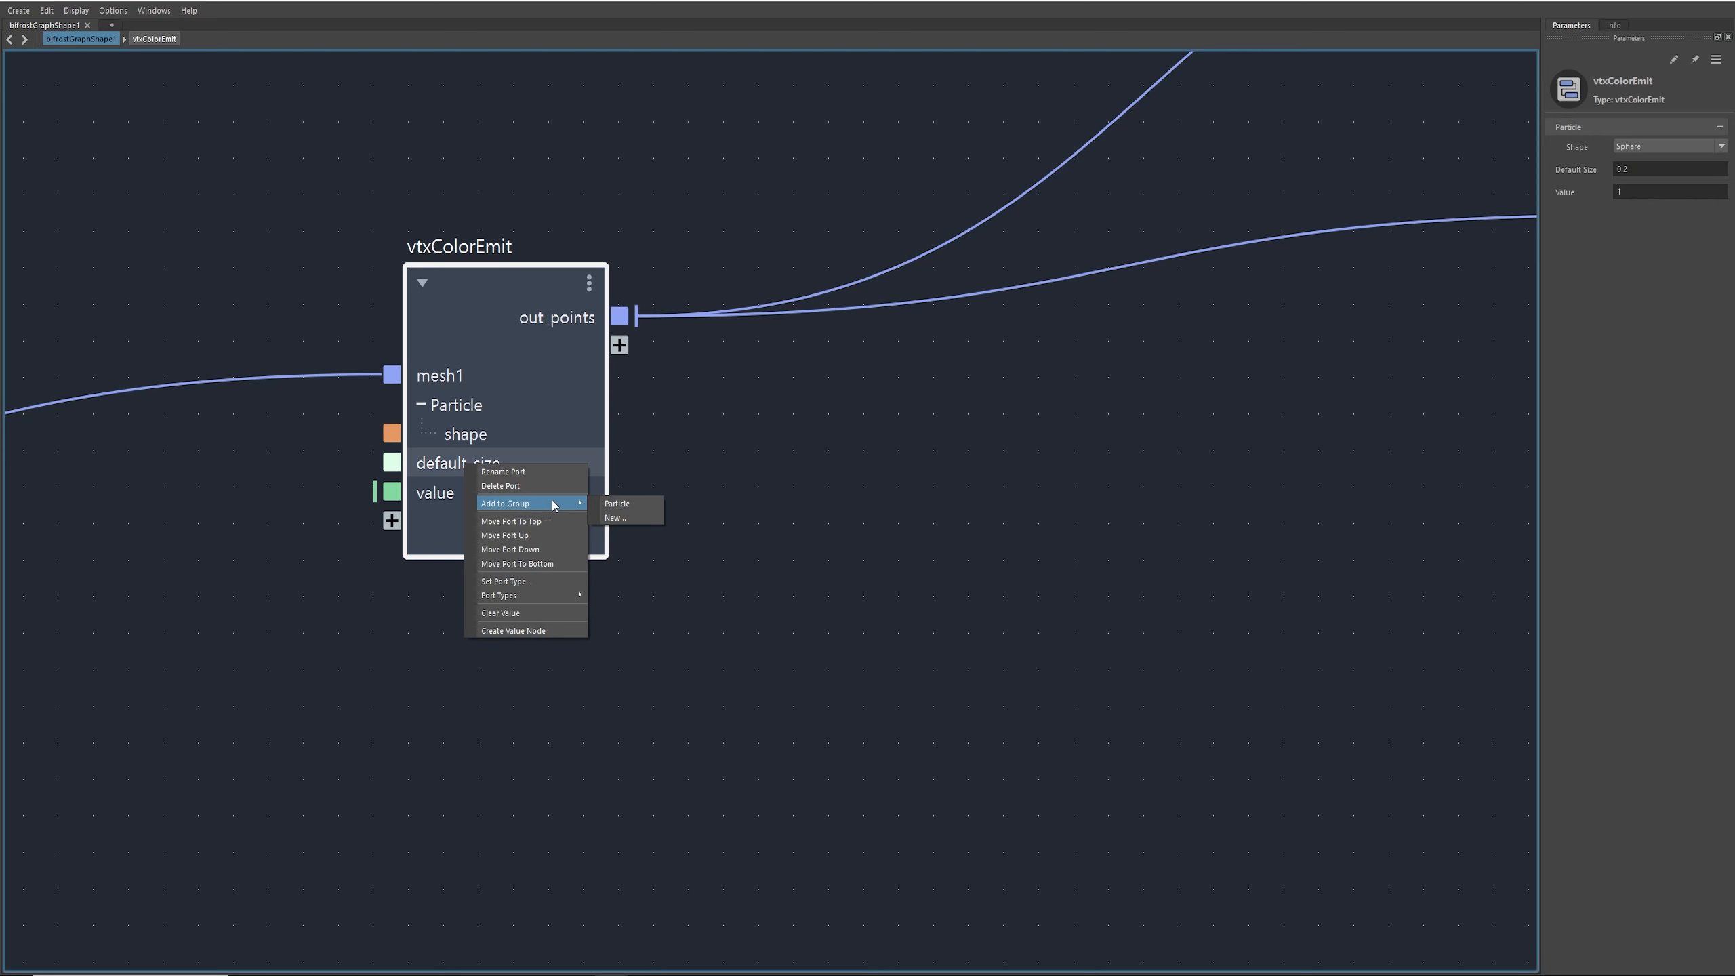
pyautogui.click(622, 505)
pyautogui.click(437, 404)
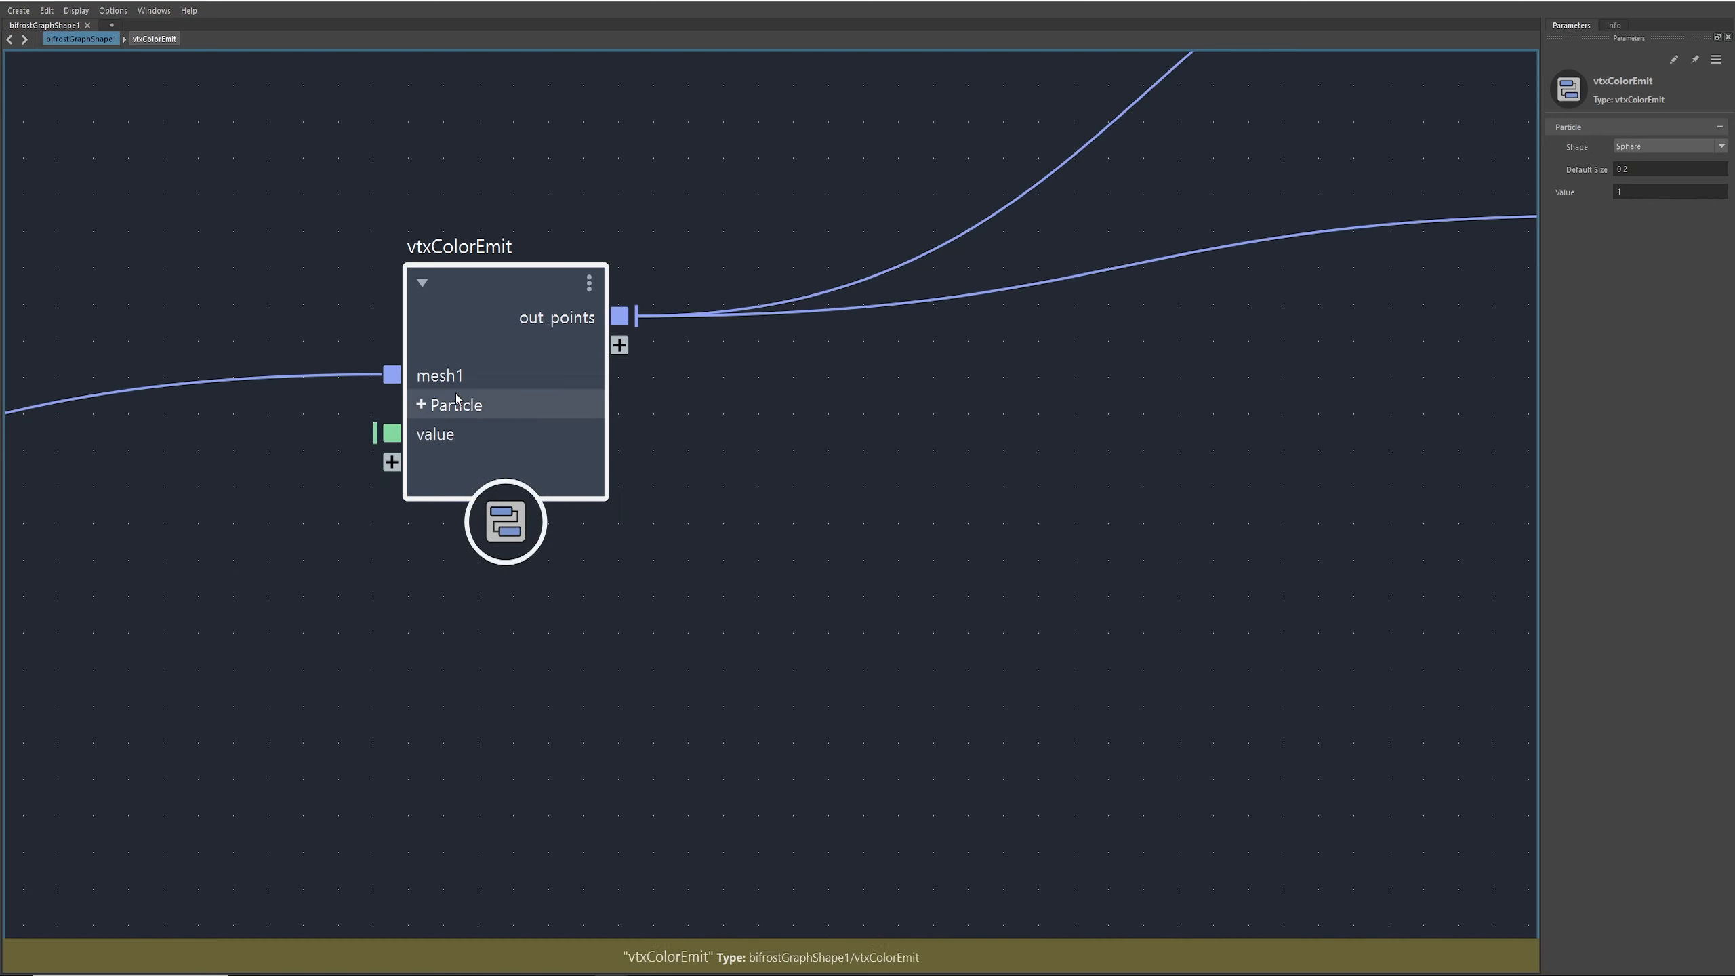
# Step: Put vtxColorEmit's value port into a new port group named Vertex Color and collapse the group
pyautogui.rightClick(486, 434)
pyautogui.moveTo(578, 472)
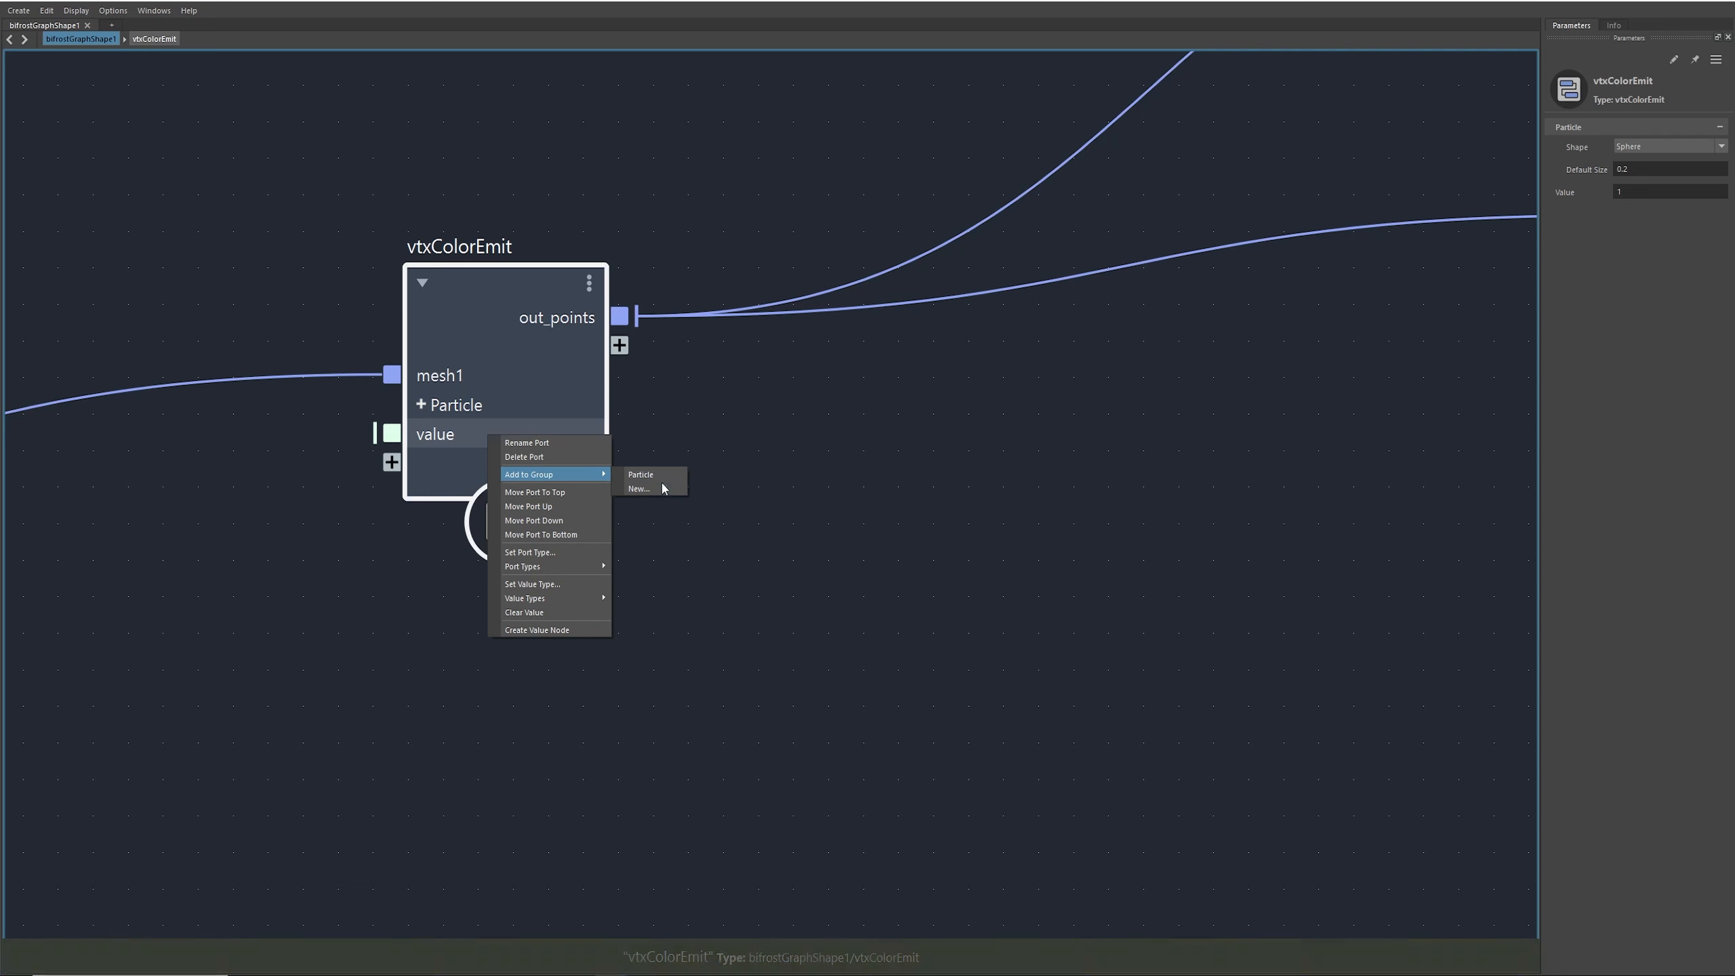
pyautogui.click(640, 488)
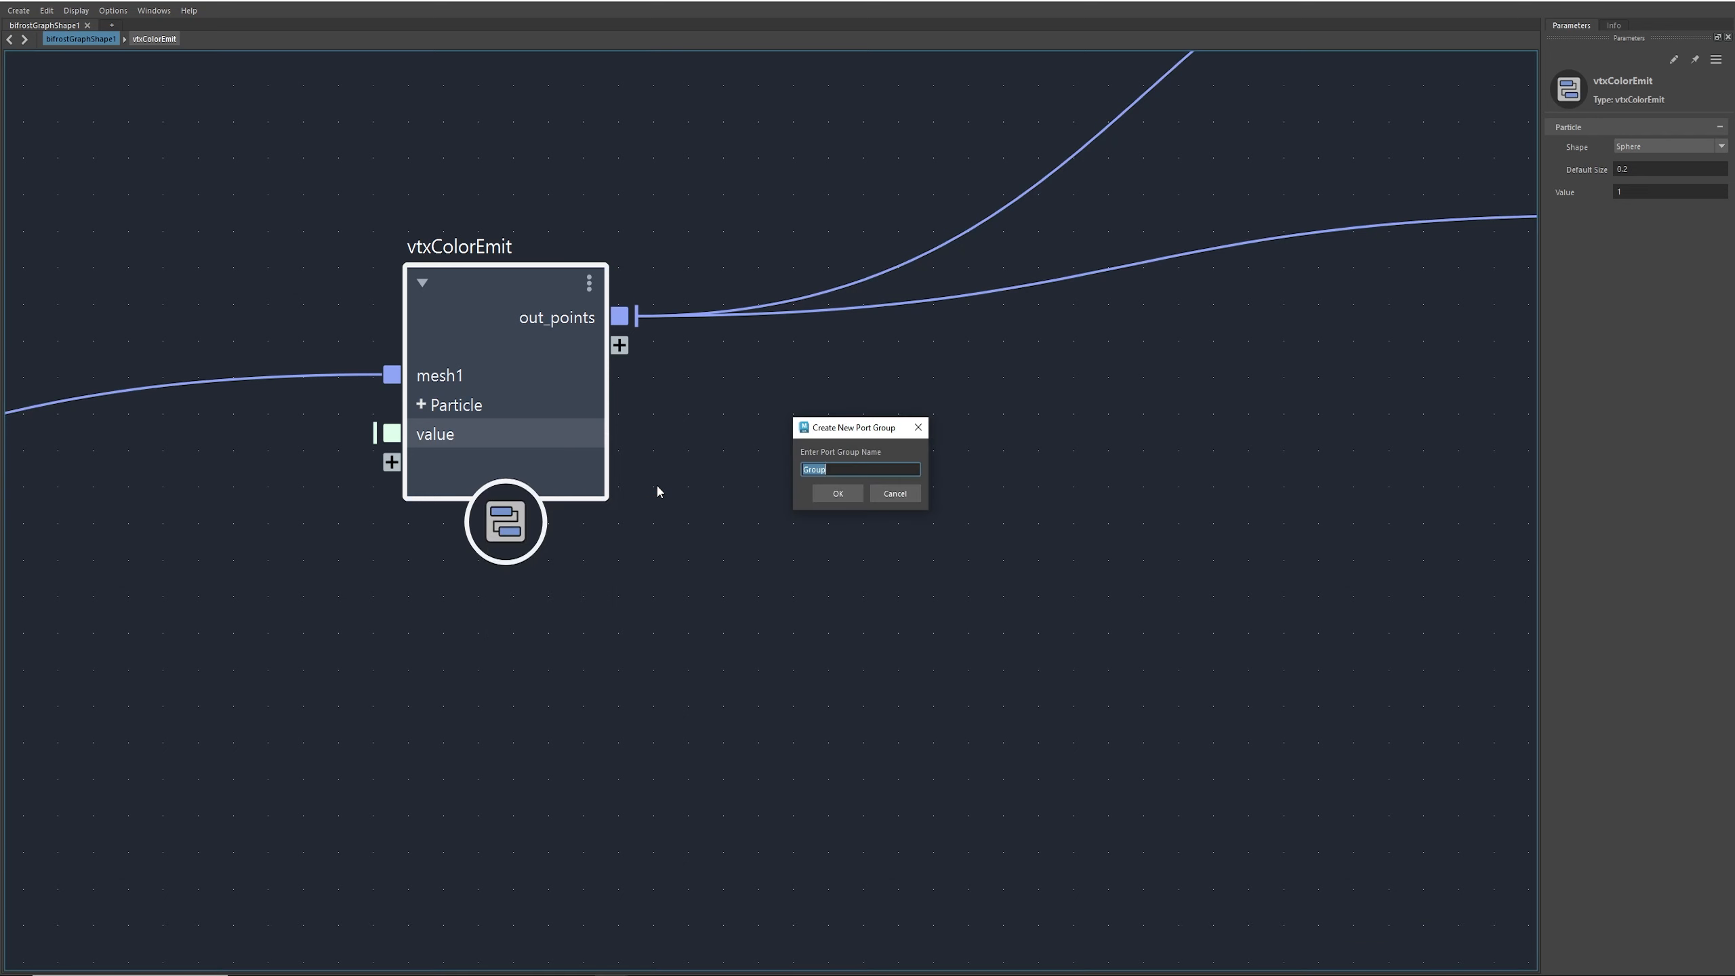
pyautogui.write('Vertex Colo')
pyautogui.press('Return')
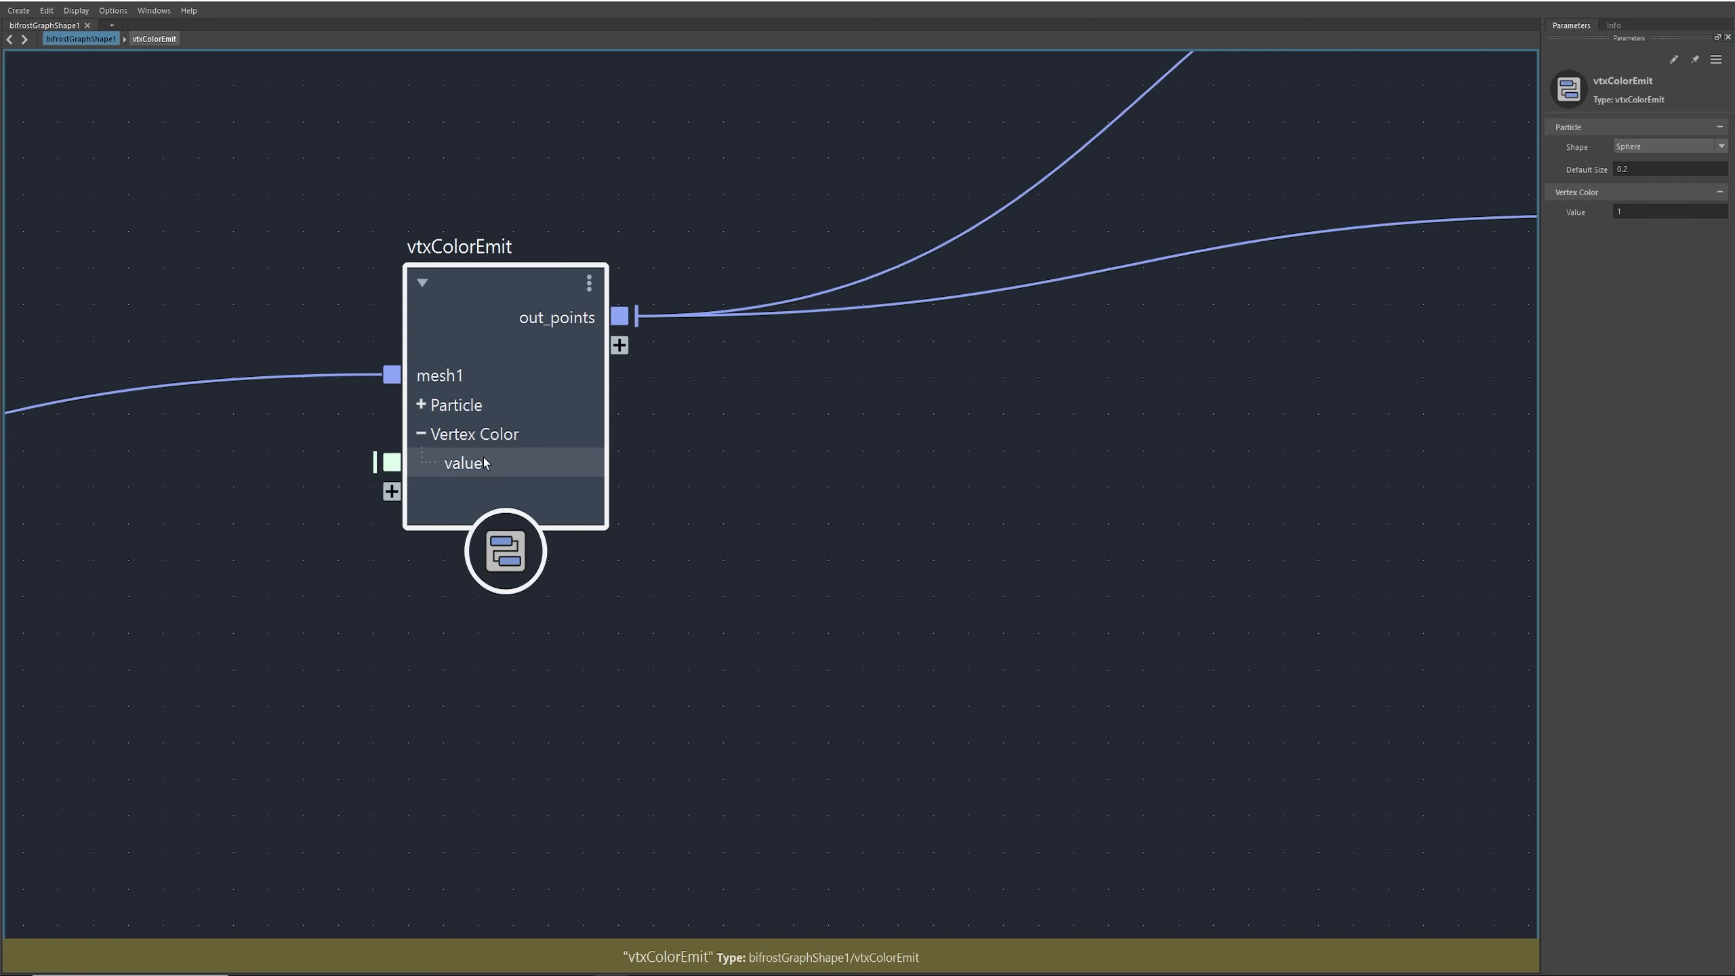
pyautogui.click(421, 433)
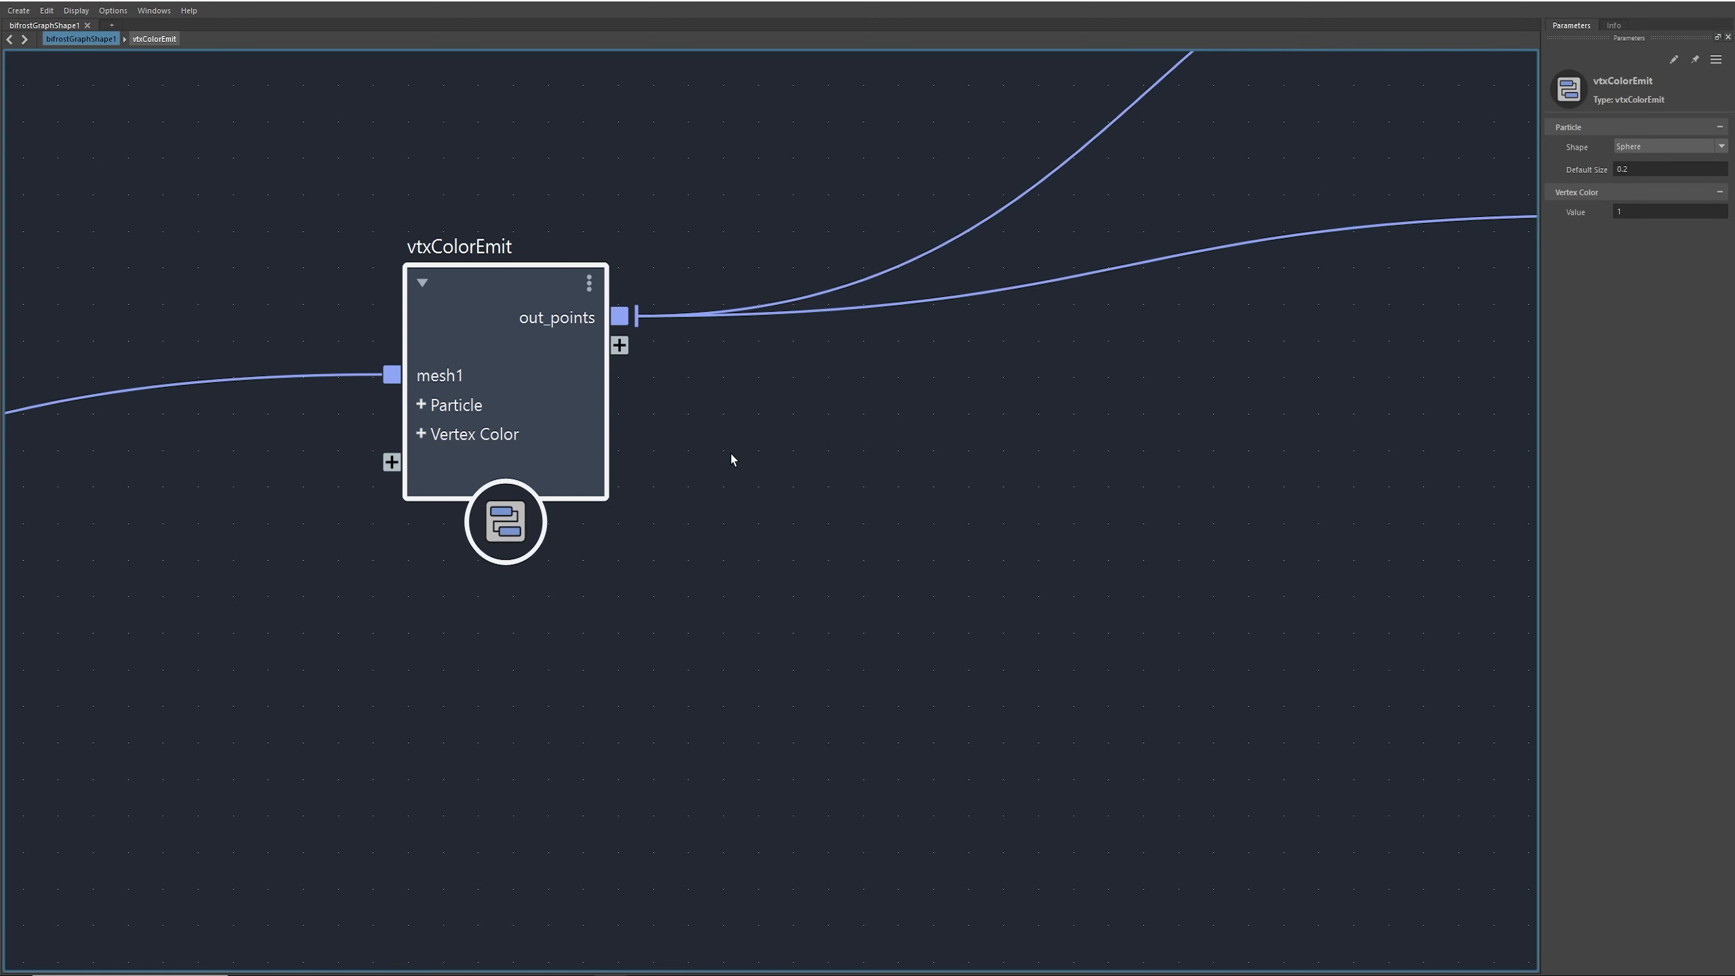
# Step: Move the ImpactBricksSetShape and vtxColorEmit nodes closer to the vary_fog_density node
pyautogui.scroll(-8, 683, 453)
pyautogui.moveTo(203, 471); pyautogui.dragTo(474, 409)
pyautogui.moveTo(605, 407); pyautogui.dragTo(791, 371)
pyautogui.moveTo(469, 399); pyautogui.dragTo(655, 376)
pyautogui.keyDown('alt'); pyautogui.moveTo(897, 486); pyautogui.dragTo(565, 504, button='middle'); pyautogui.keyUp('alt')
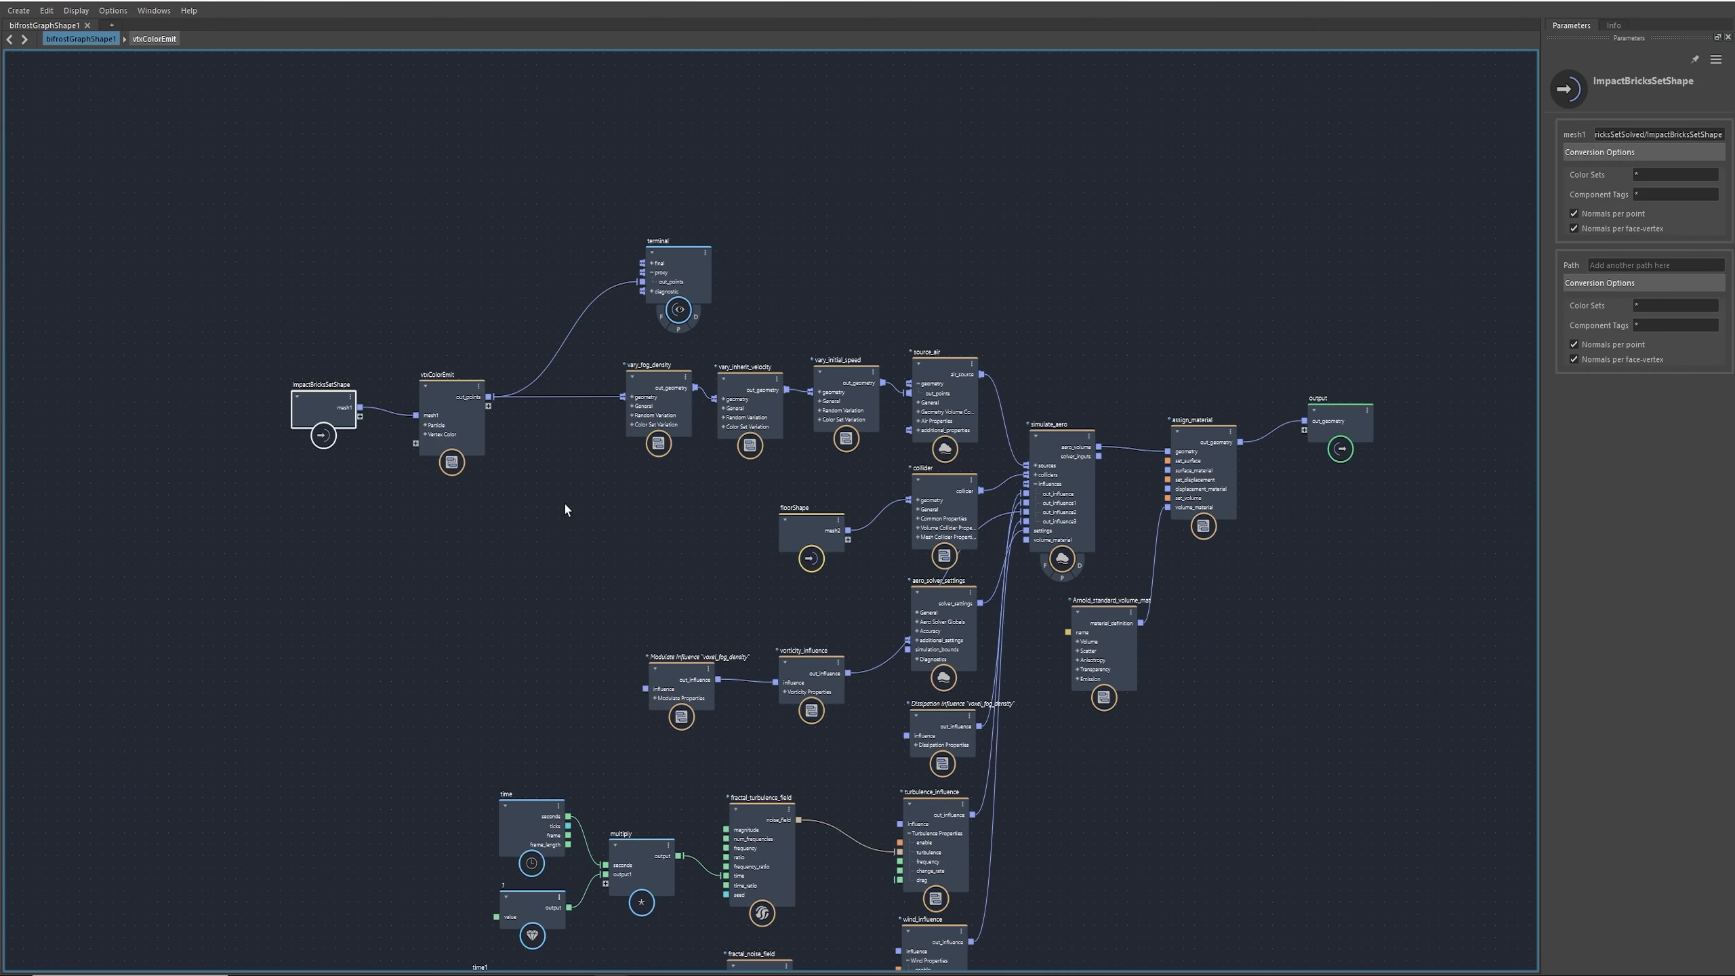
# Step: Review the Publish Compound settings for vtxColorEmit and cancel without publishing
pyautogui.keyDown('alt'); pyautogui.moveTo(673, 634); pyautogui.dragTo(776, 667, button='middle'); pyautogui.keyUp('alt')
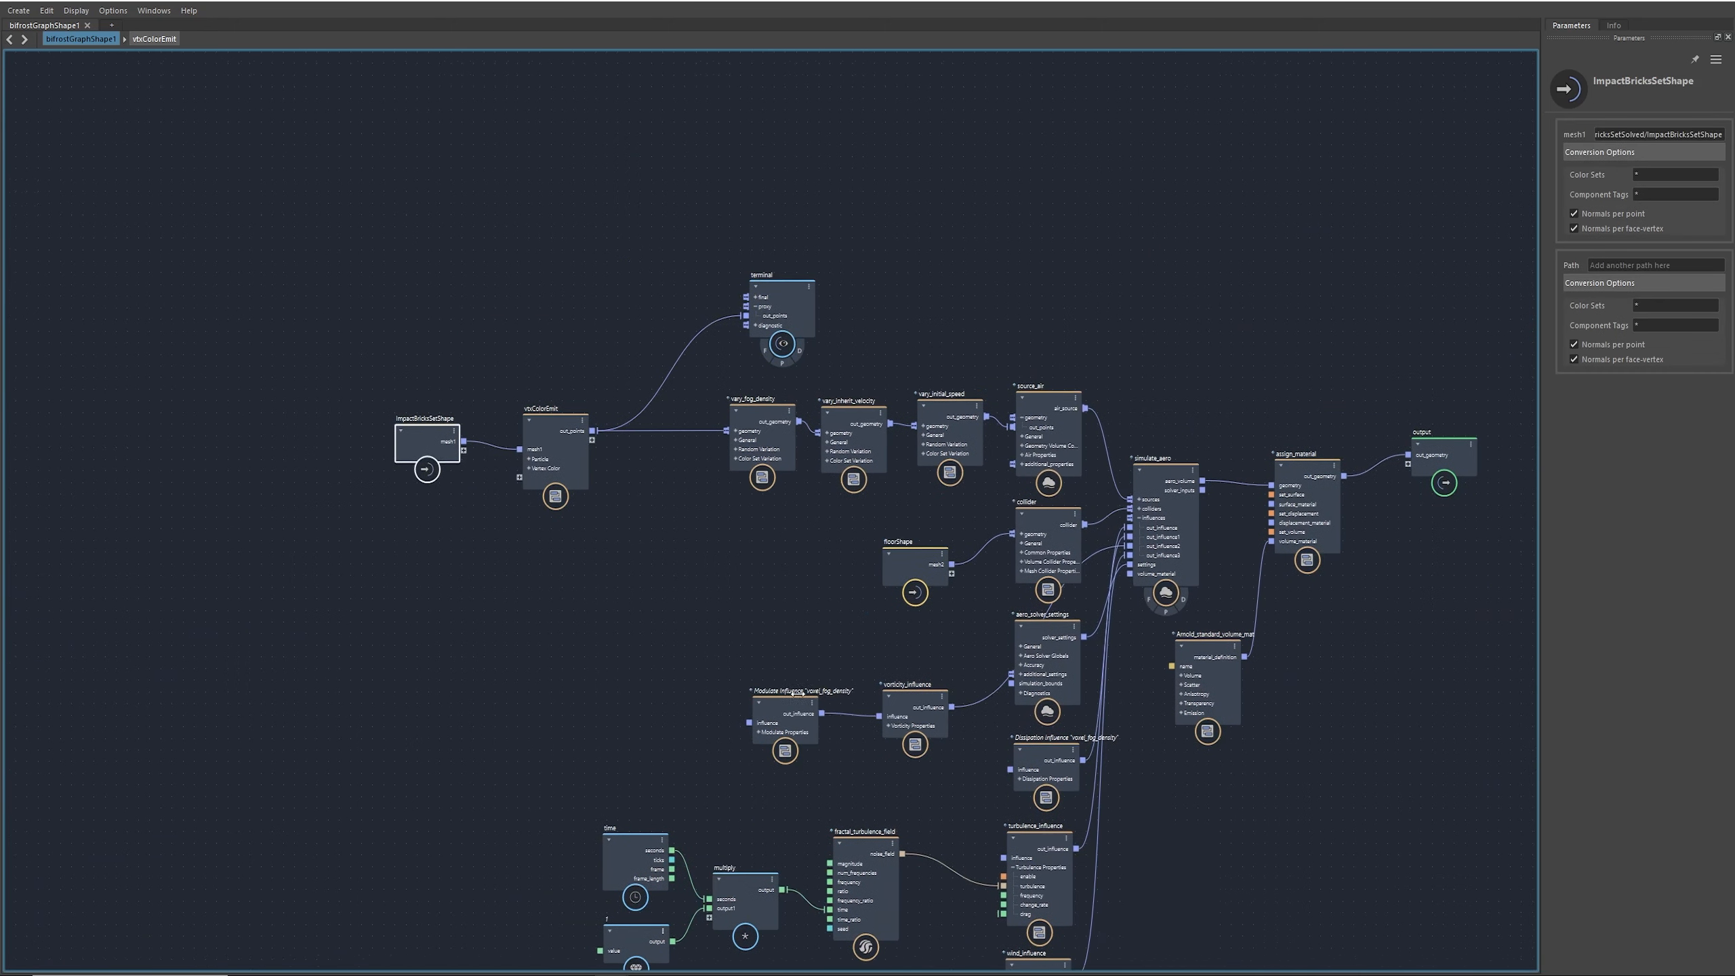
pyautogui.keyDown('alt'); pyautogui.moveTo(572, 618); pyautogui.dragTo(767, 664, button='right'); pyautogui.keyUp('alt')
pyautogui.keyDown('alt'); pyautogui.moveTo(675, 603); pyautogui.dragTo(677, 800, button='middle'); pyautogui.keyUp('alt')
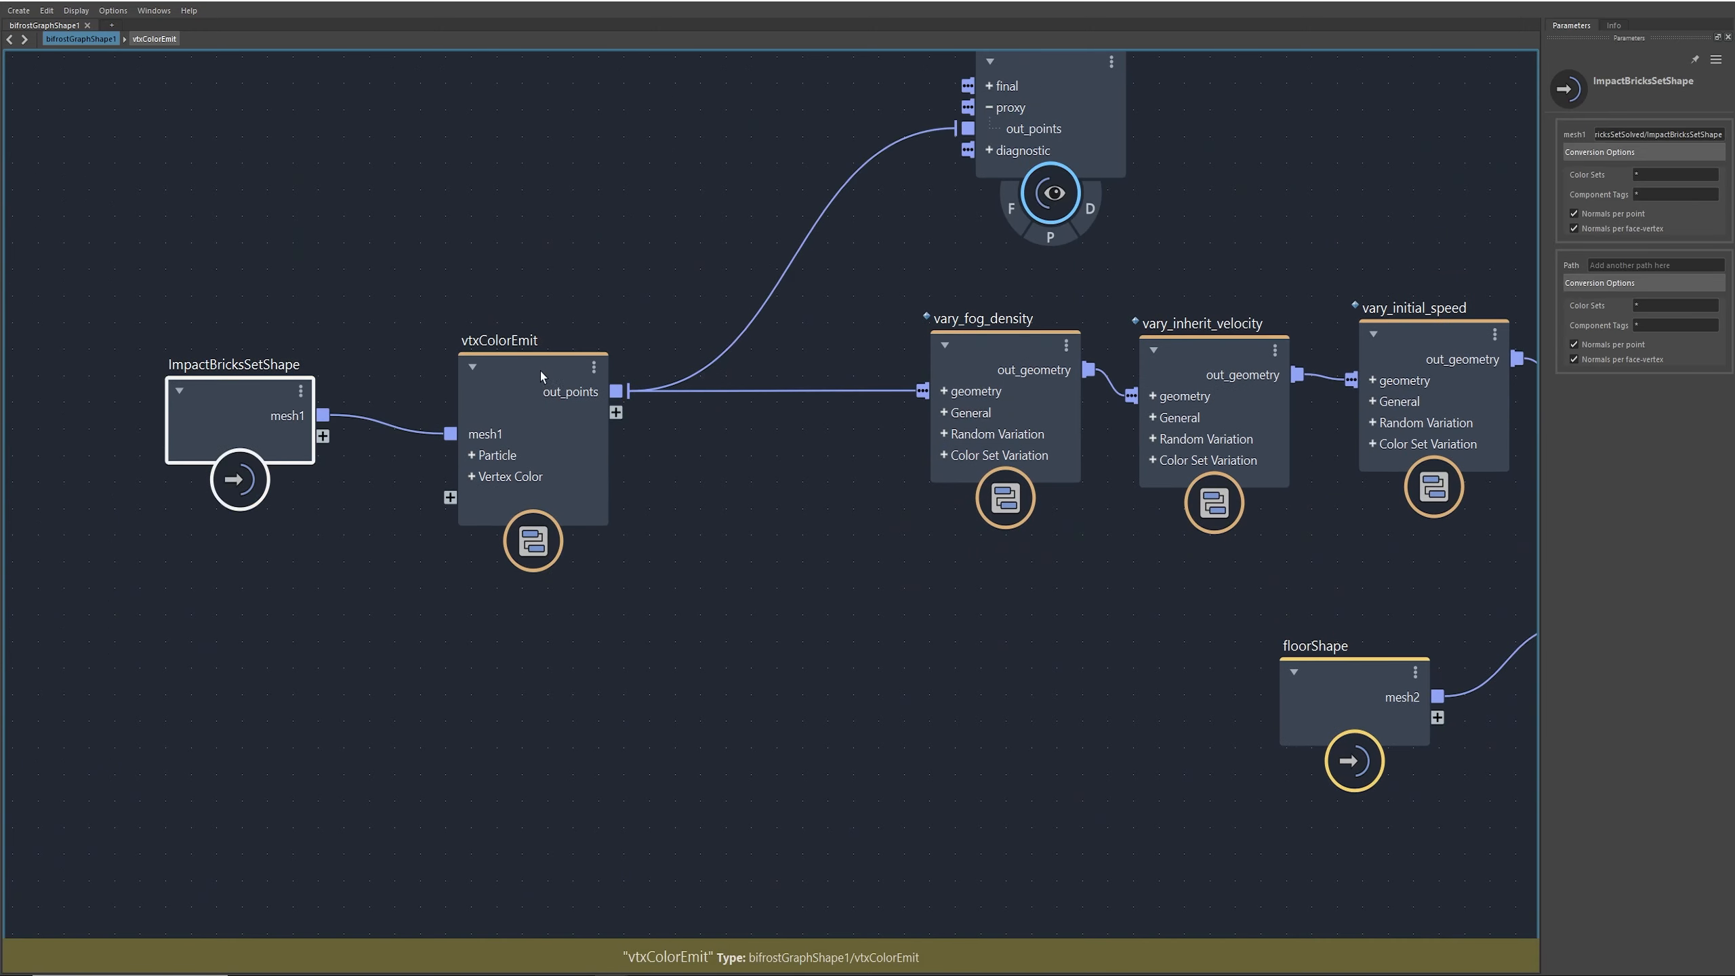
pyautogui.rightClick(536, 368)
pyautogui.click(523, 361)
pyautogui.rightClick(523, 360)
pyautogui.click(601, 462)
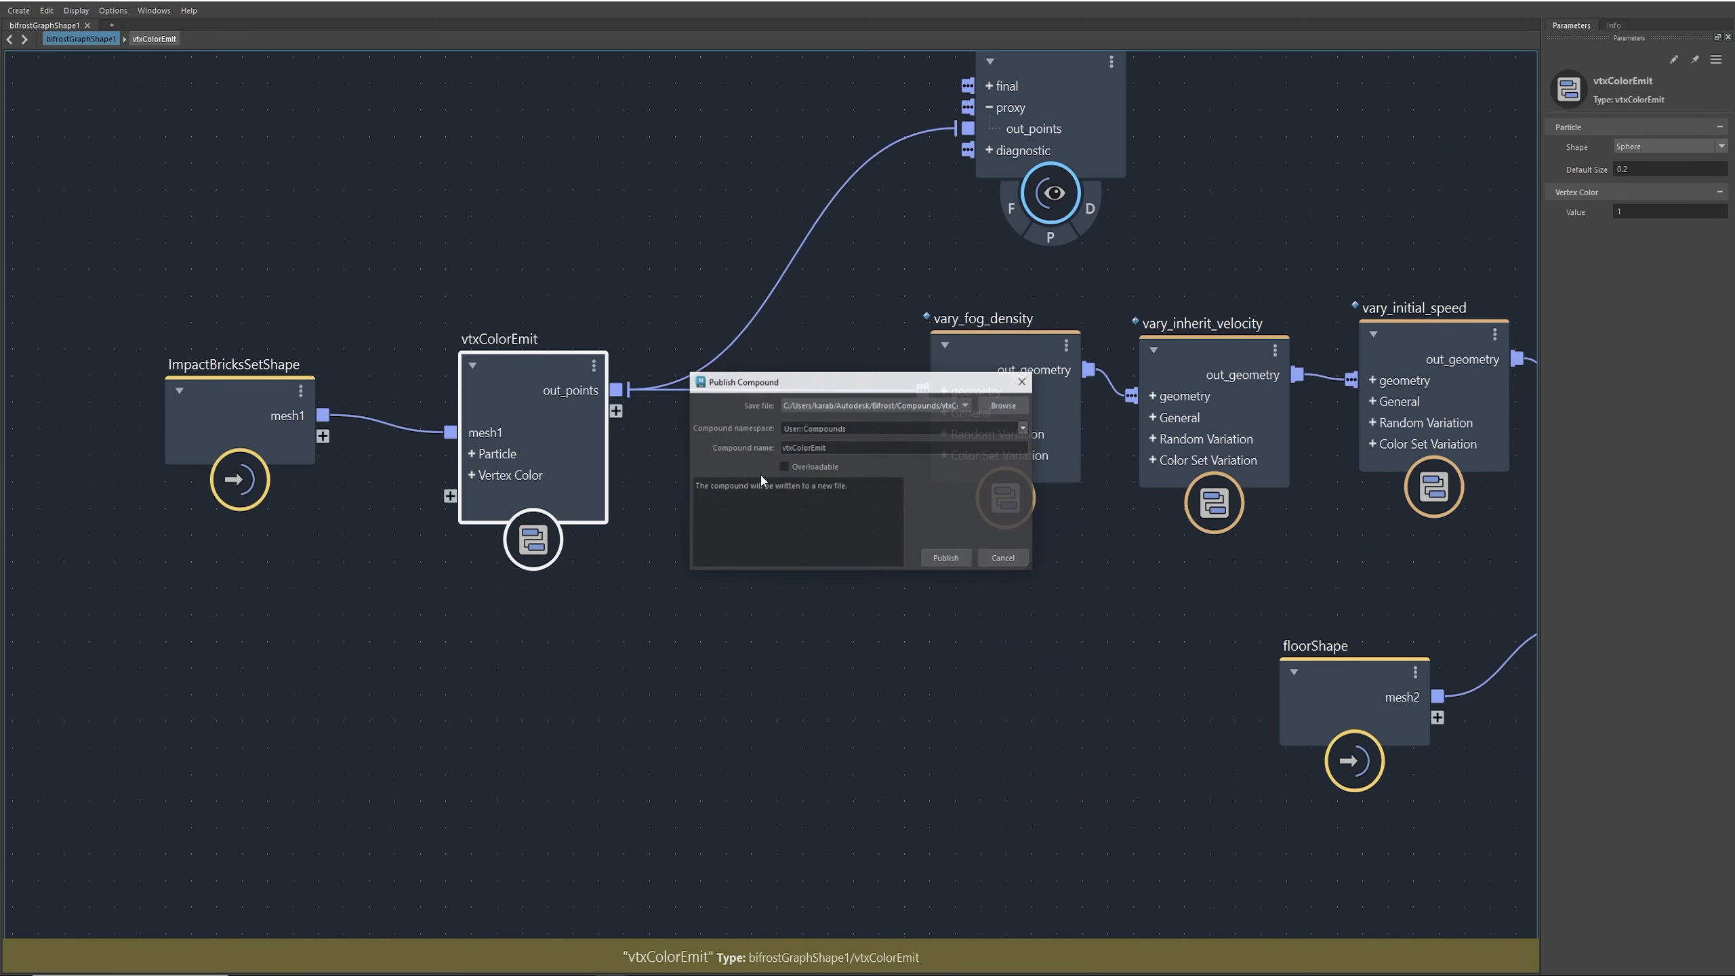
pyautogui.click(1004, 558)
# Step: Search for vtx, add the published vtxColorPoints compound to the graph, and place it beneath vtxColorEmit
pyautogui.click(699, 704)
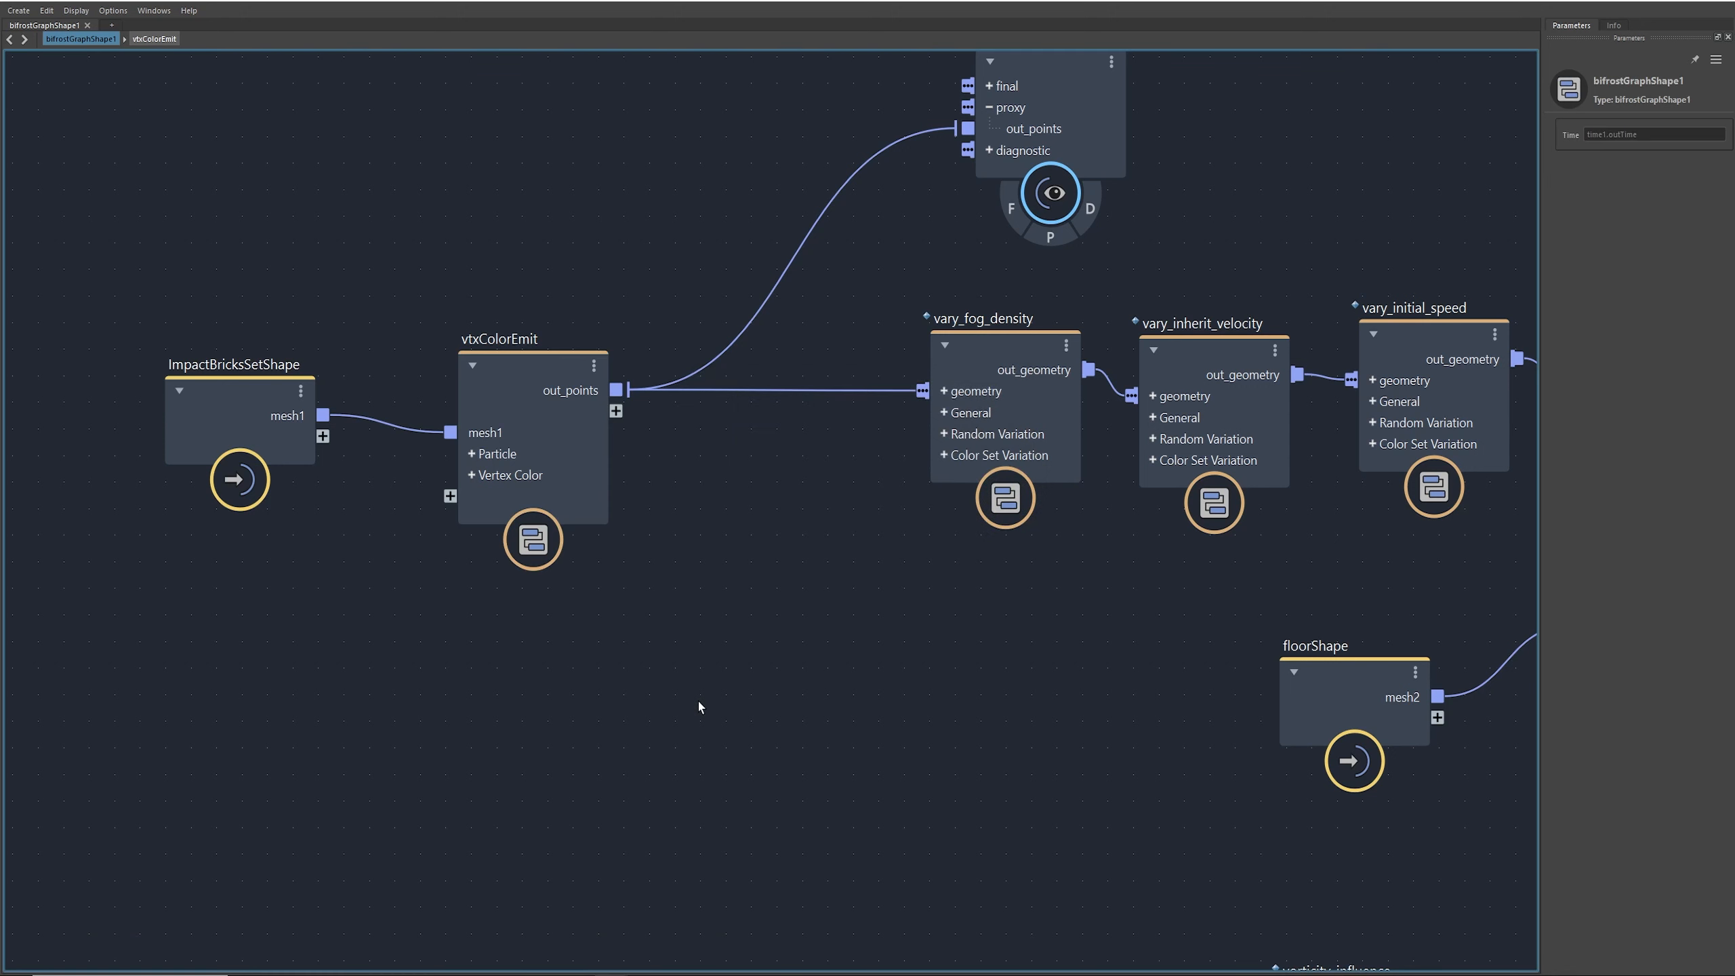
pyautogui.press('Tab')
pyautogui.write('vtx')
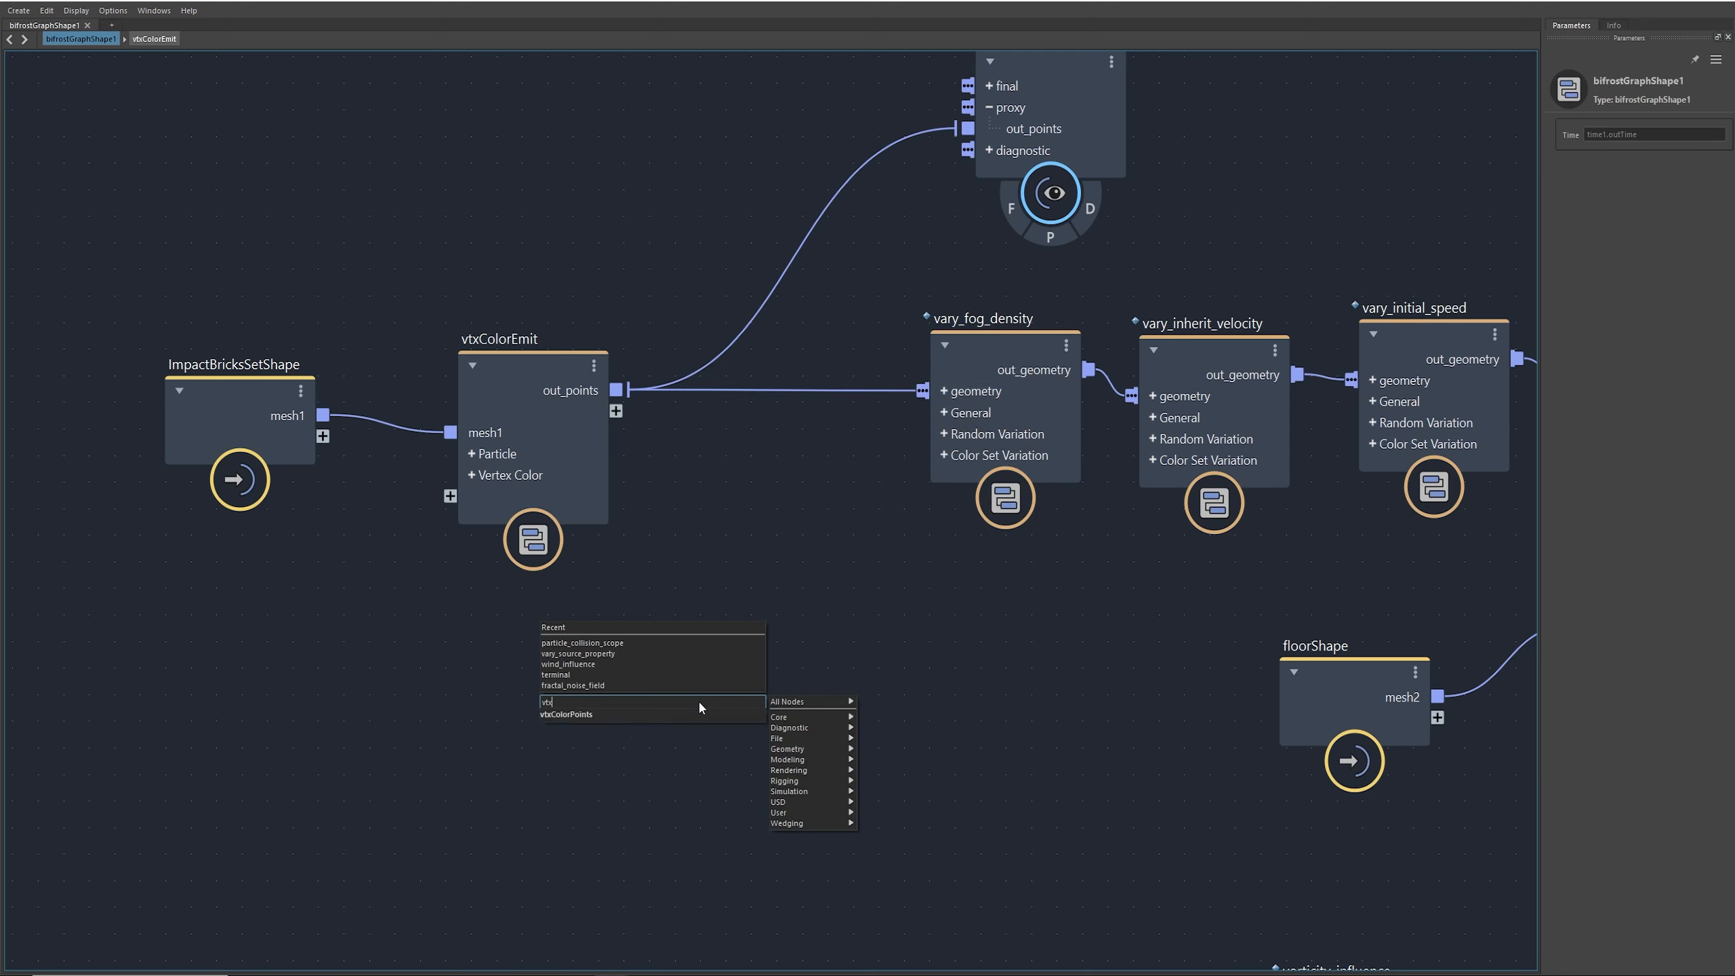
pyautogui.press('Down')
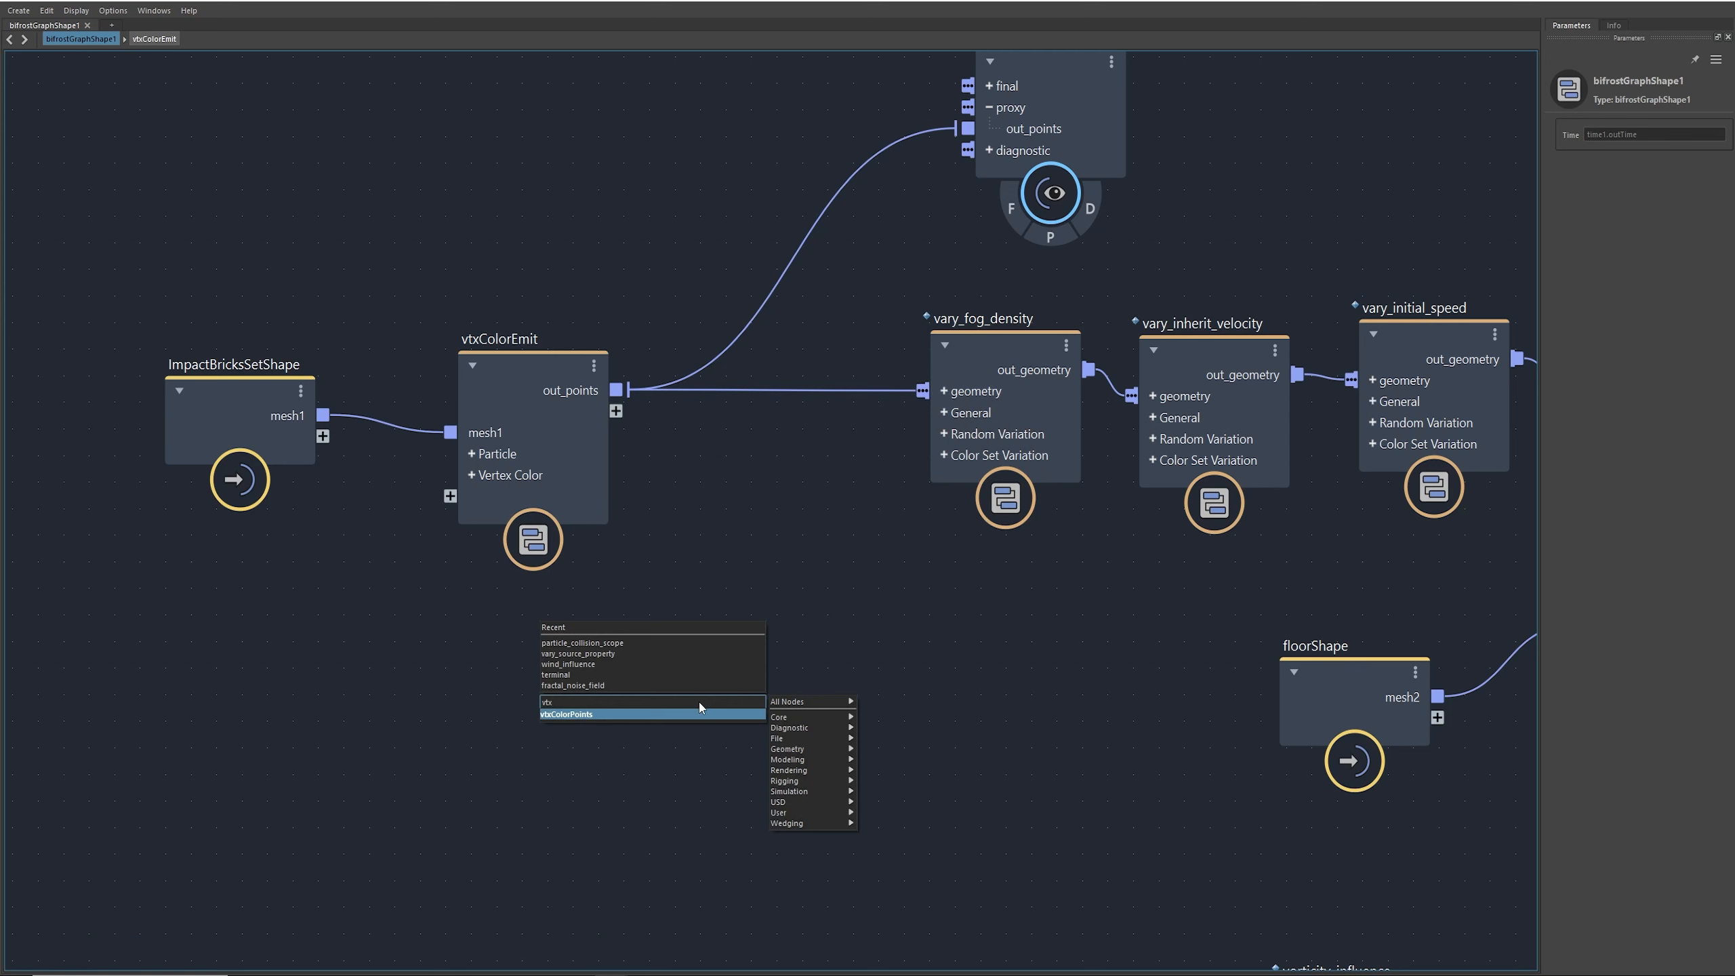
pyautogui.press('Return')
pyautogui.moveTo(707, 748); pyautogui.dragTo(575, 667)
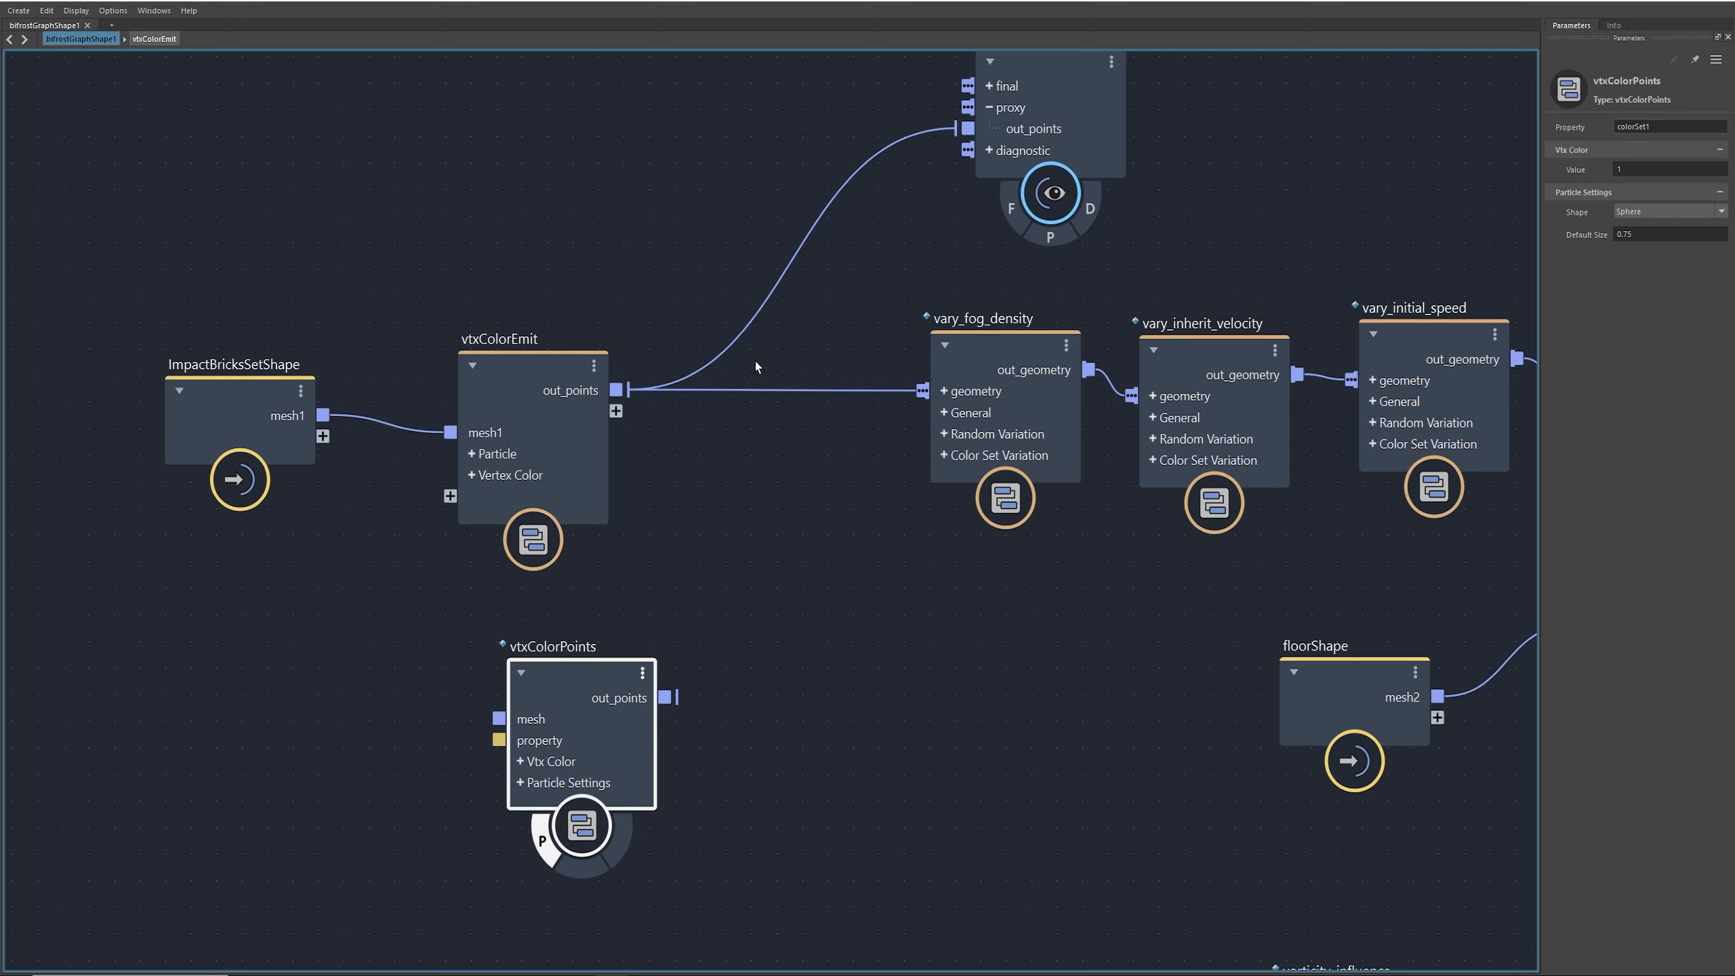
# Step: Compare the parameters of the ImpactBricksSetShape, vtxColorPoints and vtxColorEmit nodes
pyautogui.click(266, 405)
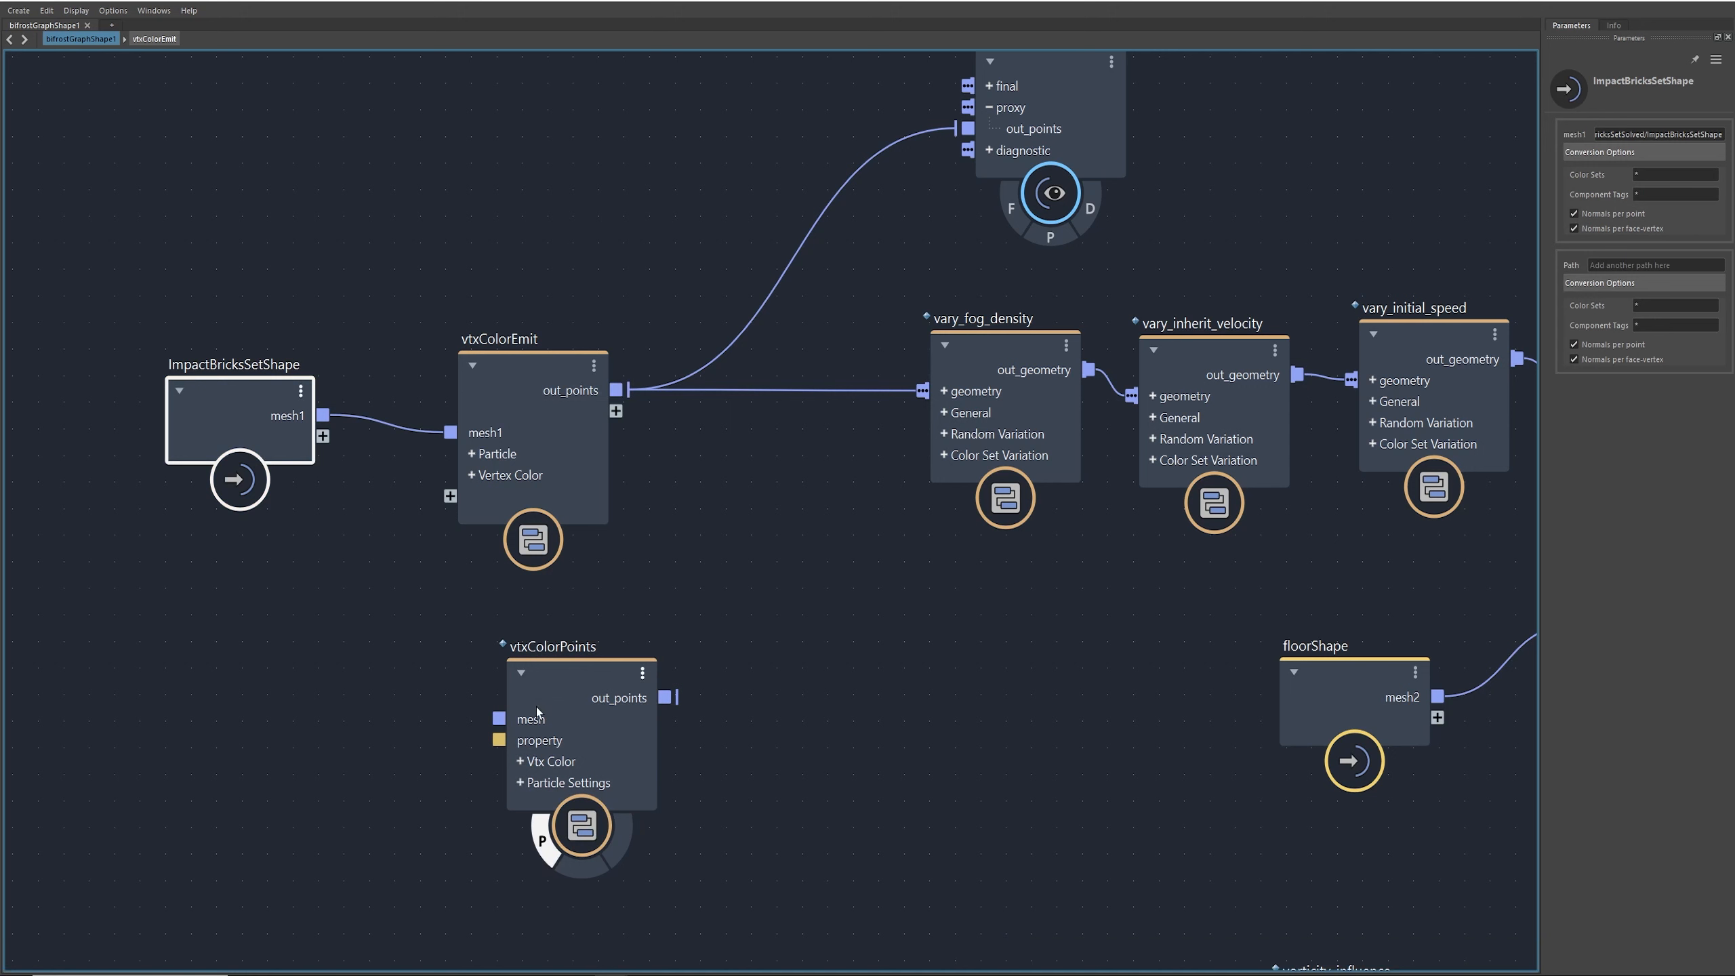
pyautogui.click(567, 679)
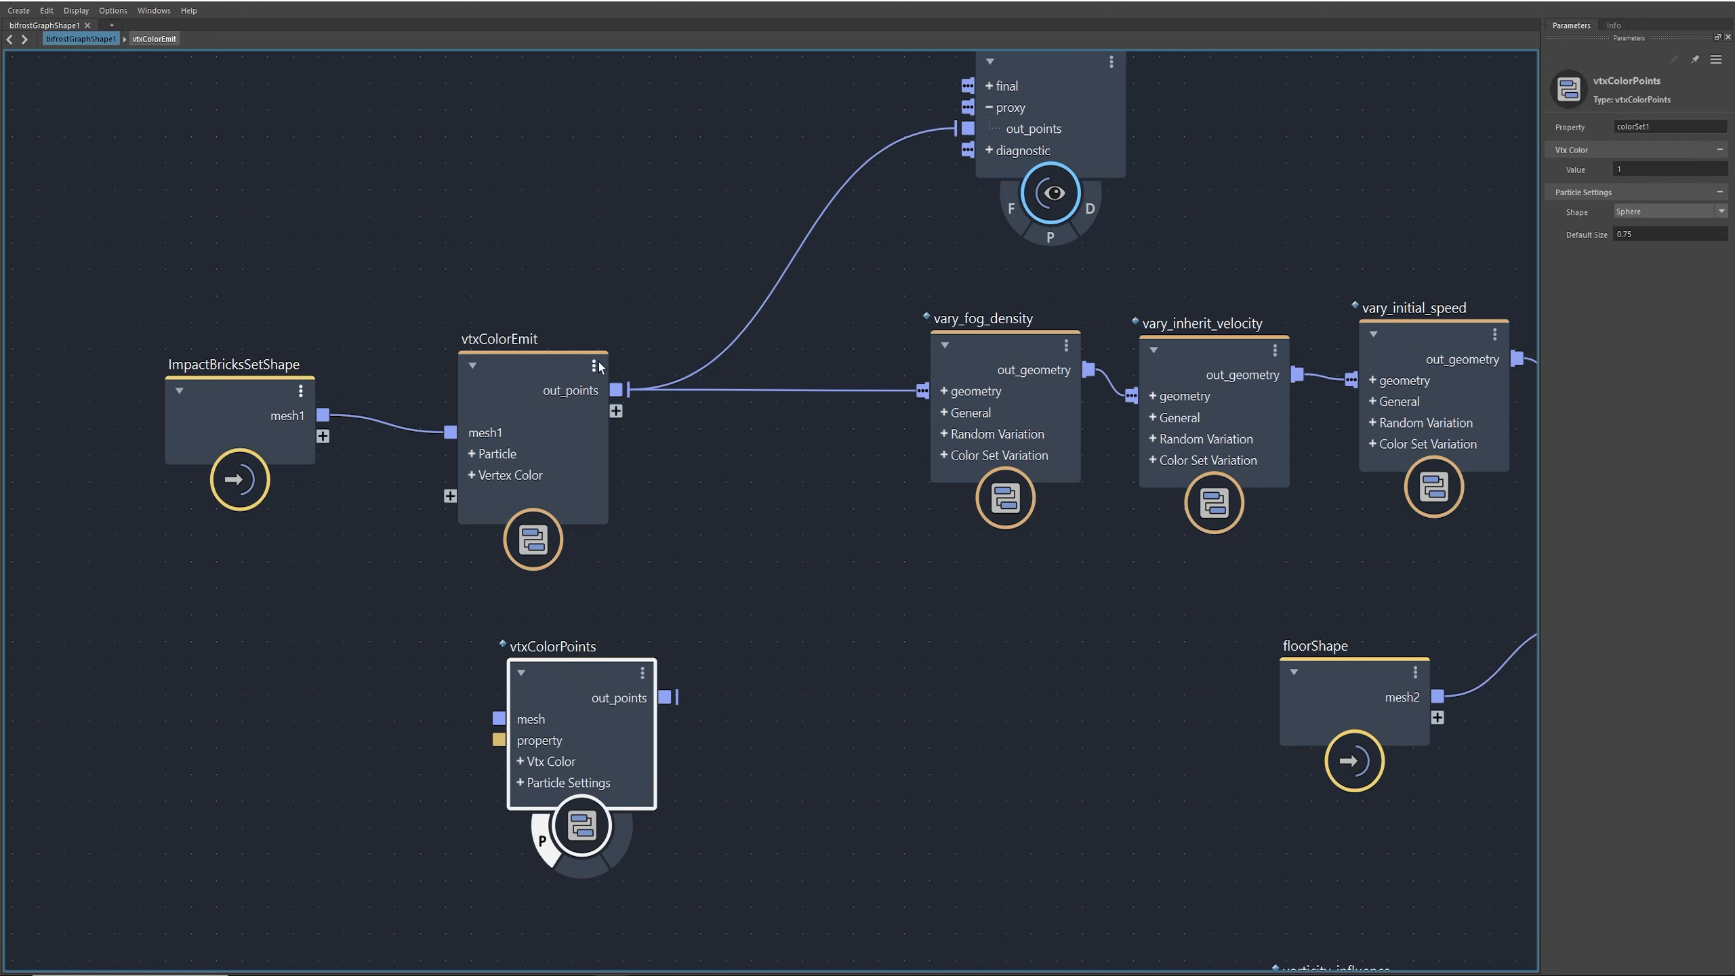
pyautogui.click(520, 358)
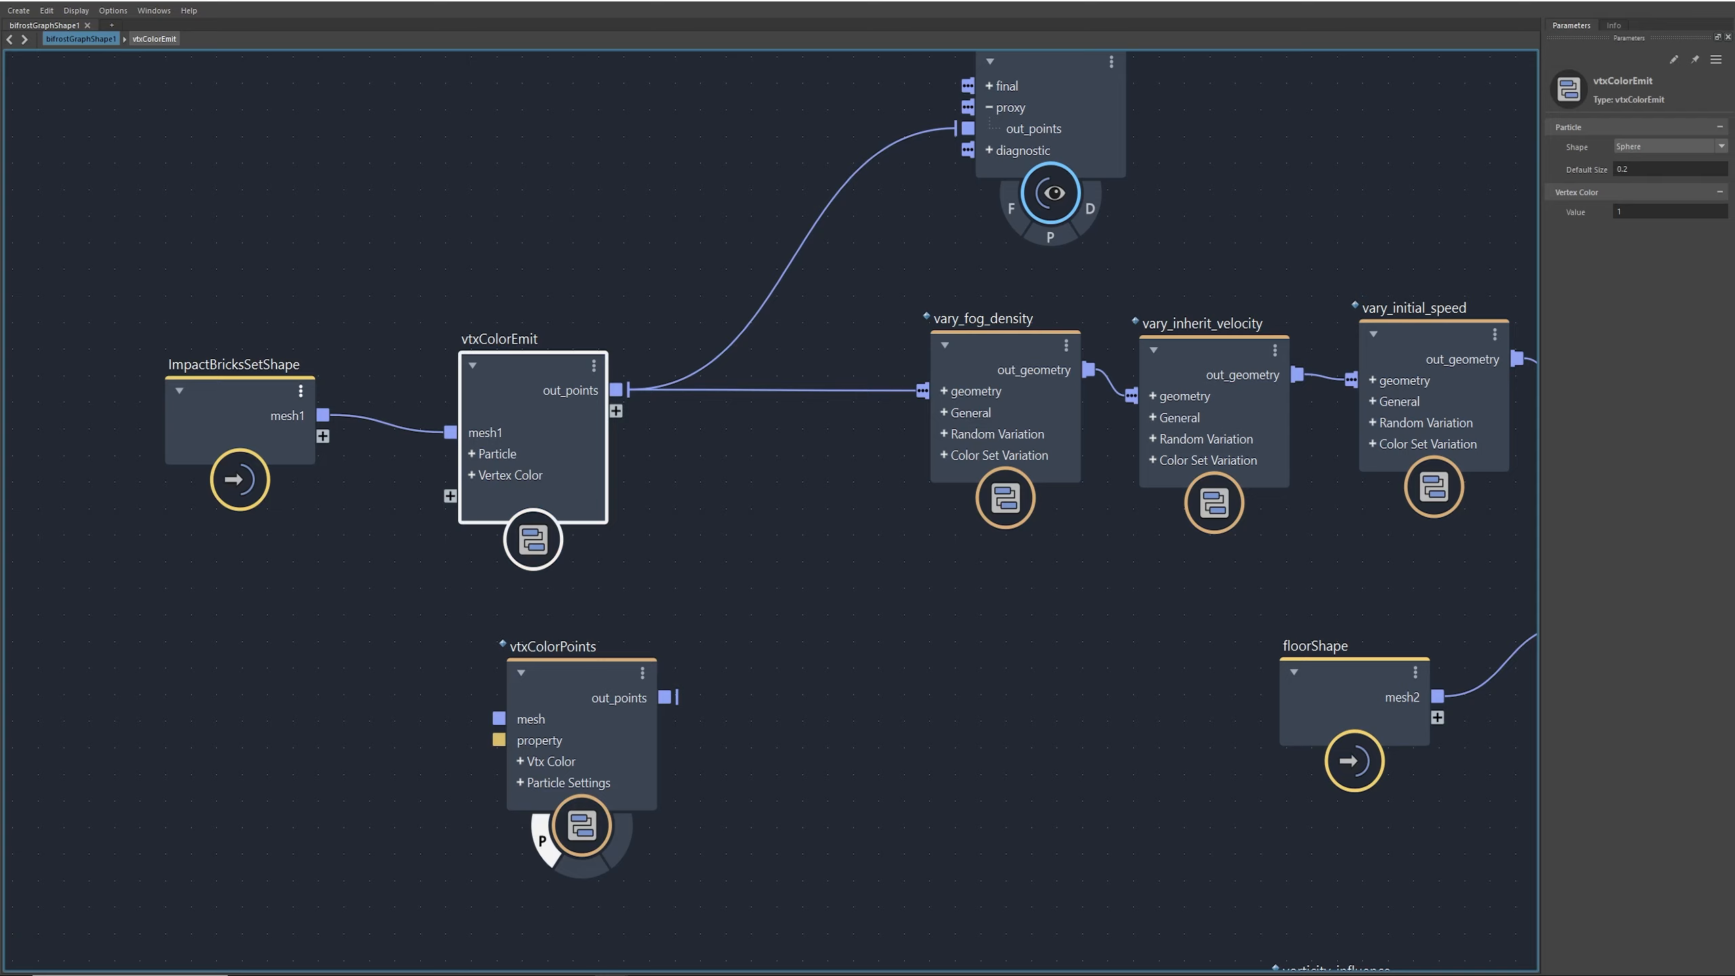
# Step: Expose the property of Get geo "colorSet1" as an input of vtxColorEmit and return to the parent graph
pyautogui.click(148, 41)
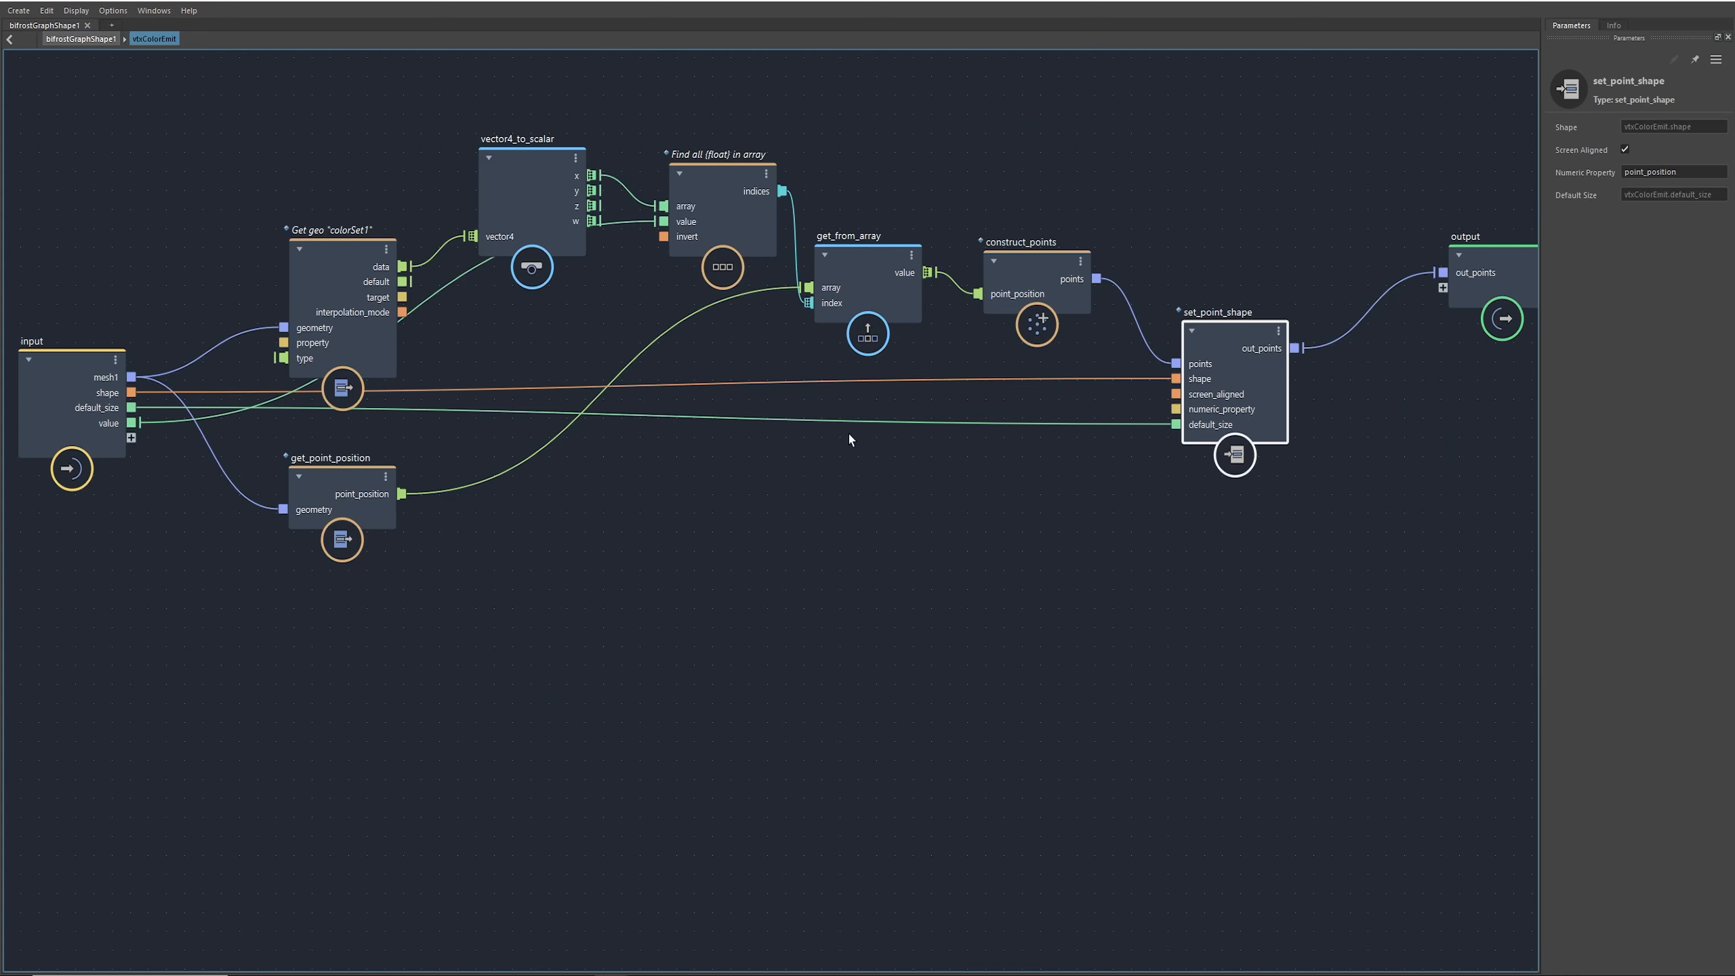
pyautogui.keyDown('alt'); pyautogui.moveTo(849, 434); pyautogui.dragTo(1189, 470, button='middle'); pyautogui.keyUp('alt')
pyautogui.moveTo(674, 278); pyautogui.dragTo(681, 236)
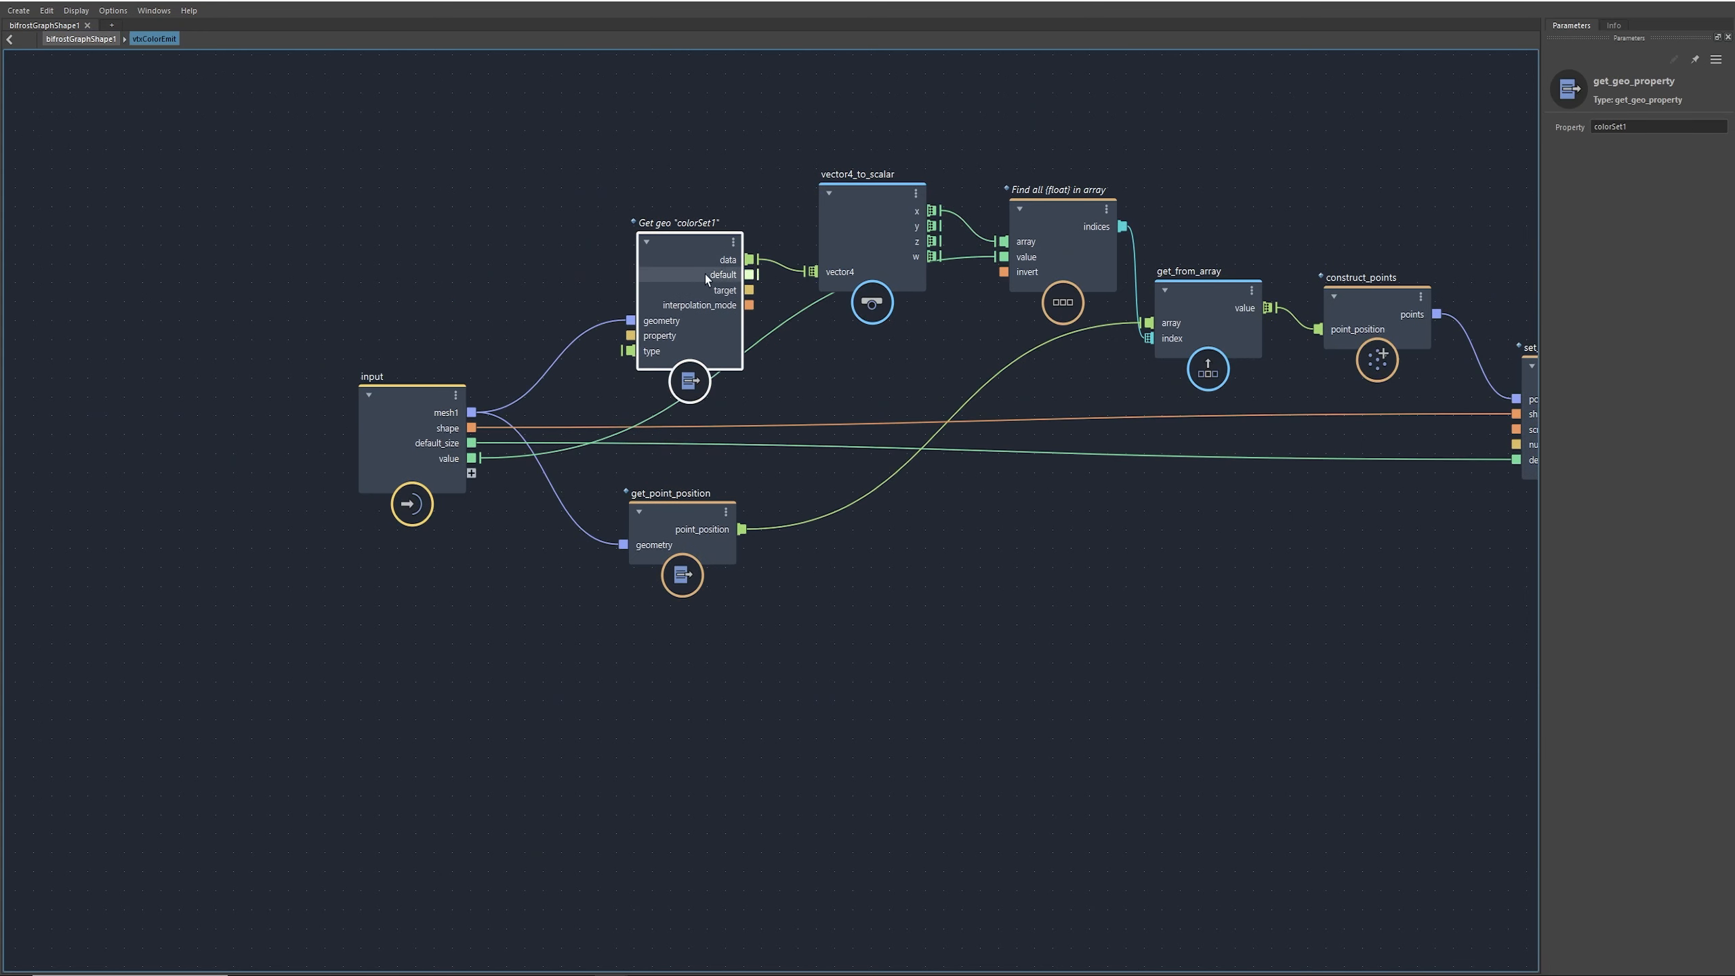
pyautogui.moveTo(631, 336); pyautogui.dragTo(476, 479)
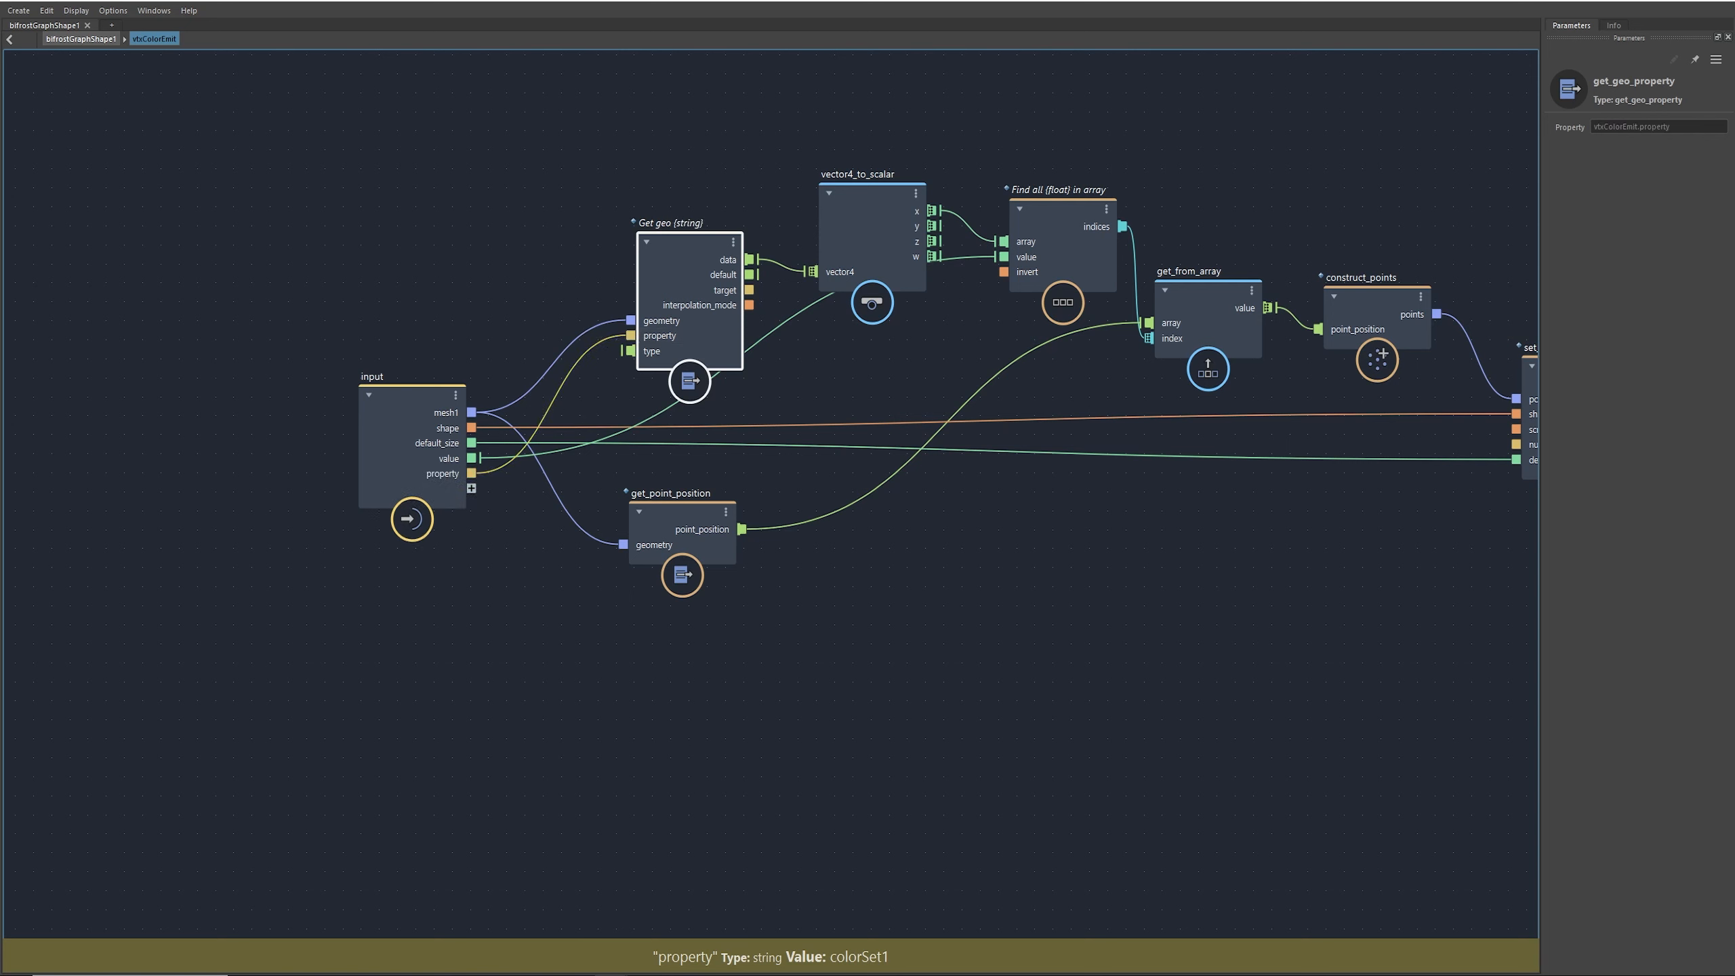
pyautogui.click(81, 38)
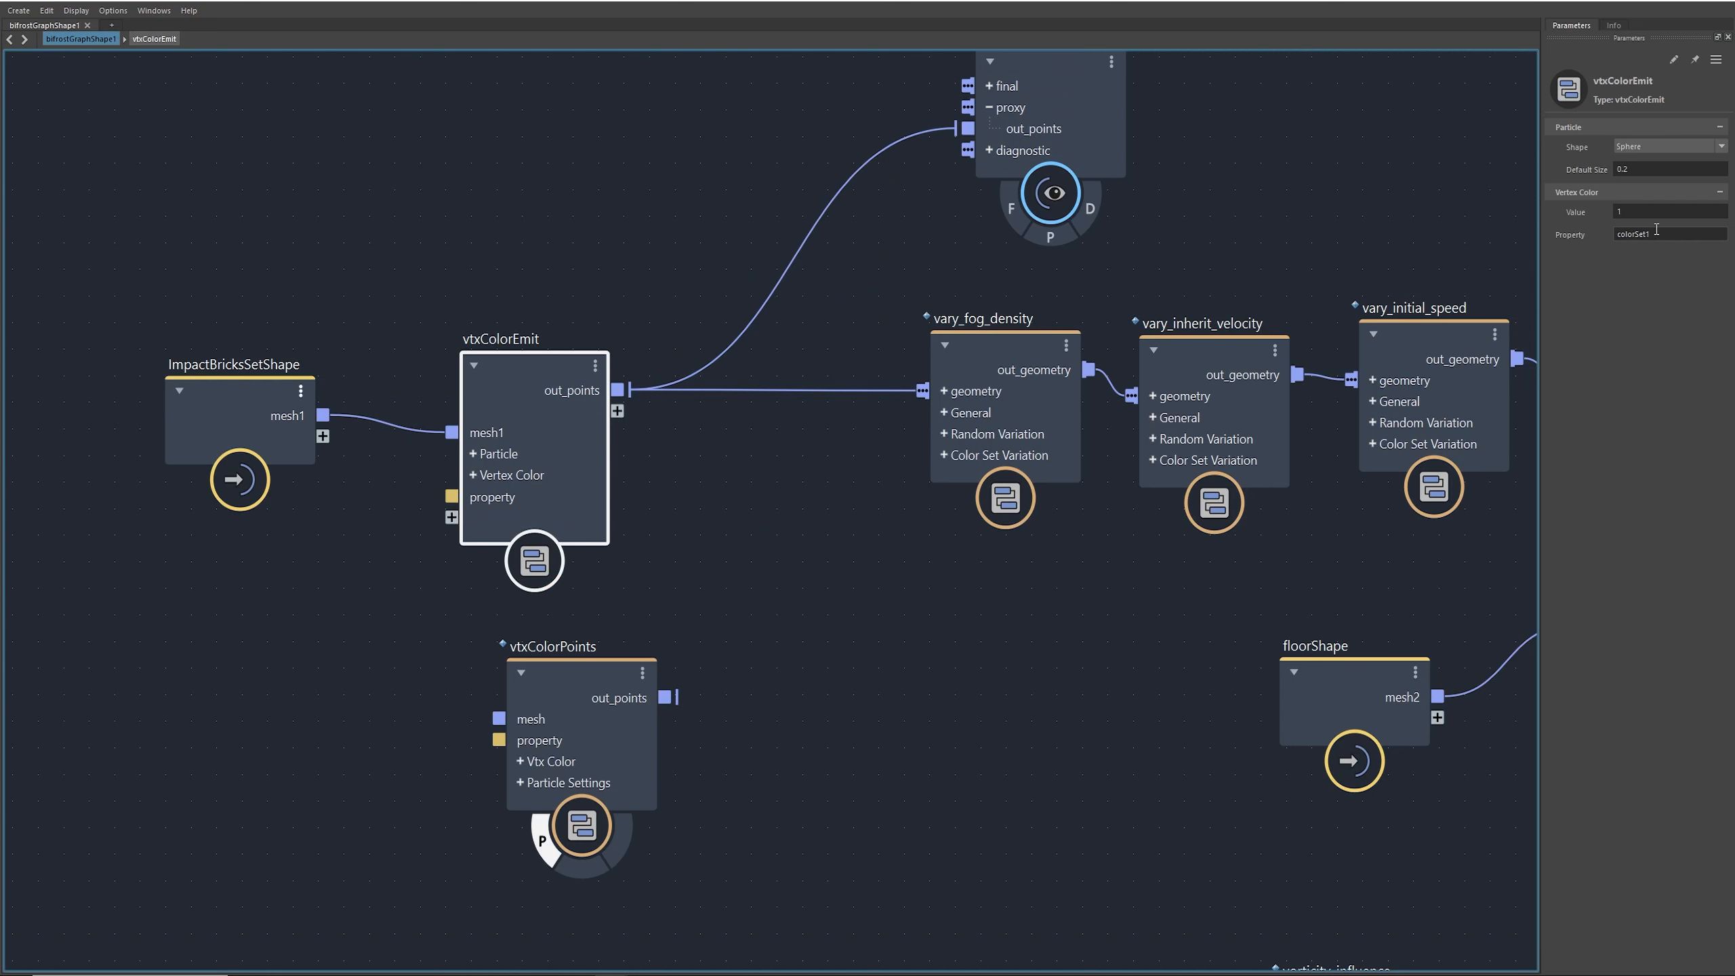
# Step: Expand vtxColorEmit's Particle group and align vtxColorPoints directly beneath the vtxColorEmit node
pyautogui.click(473, 454)
pyautogui.moveTo(566, 387); pyautogui.dragTo(572, 354)
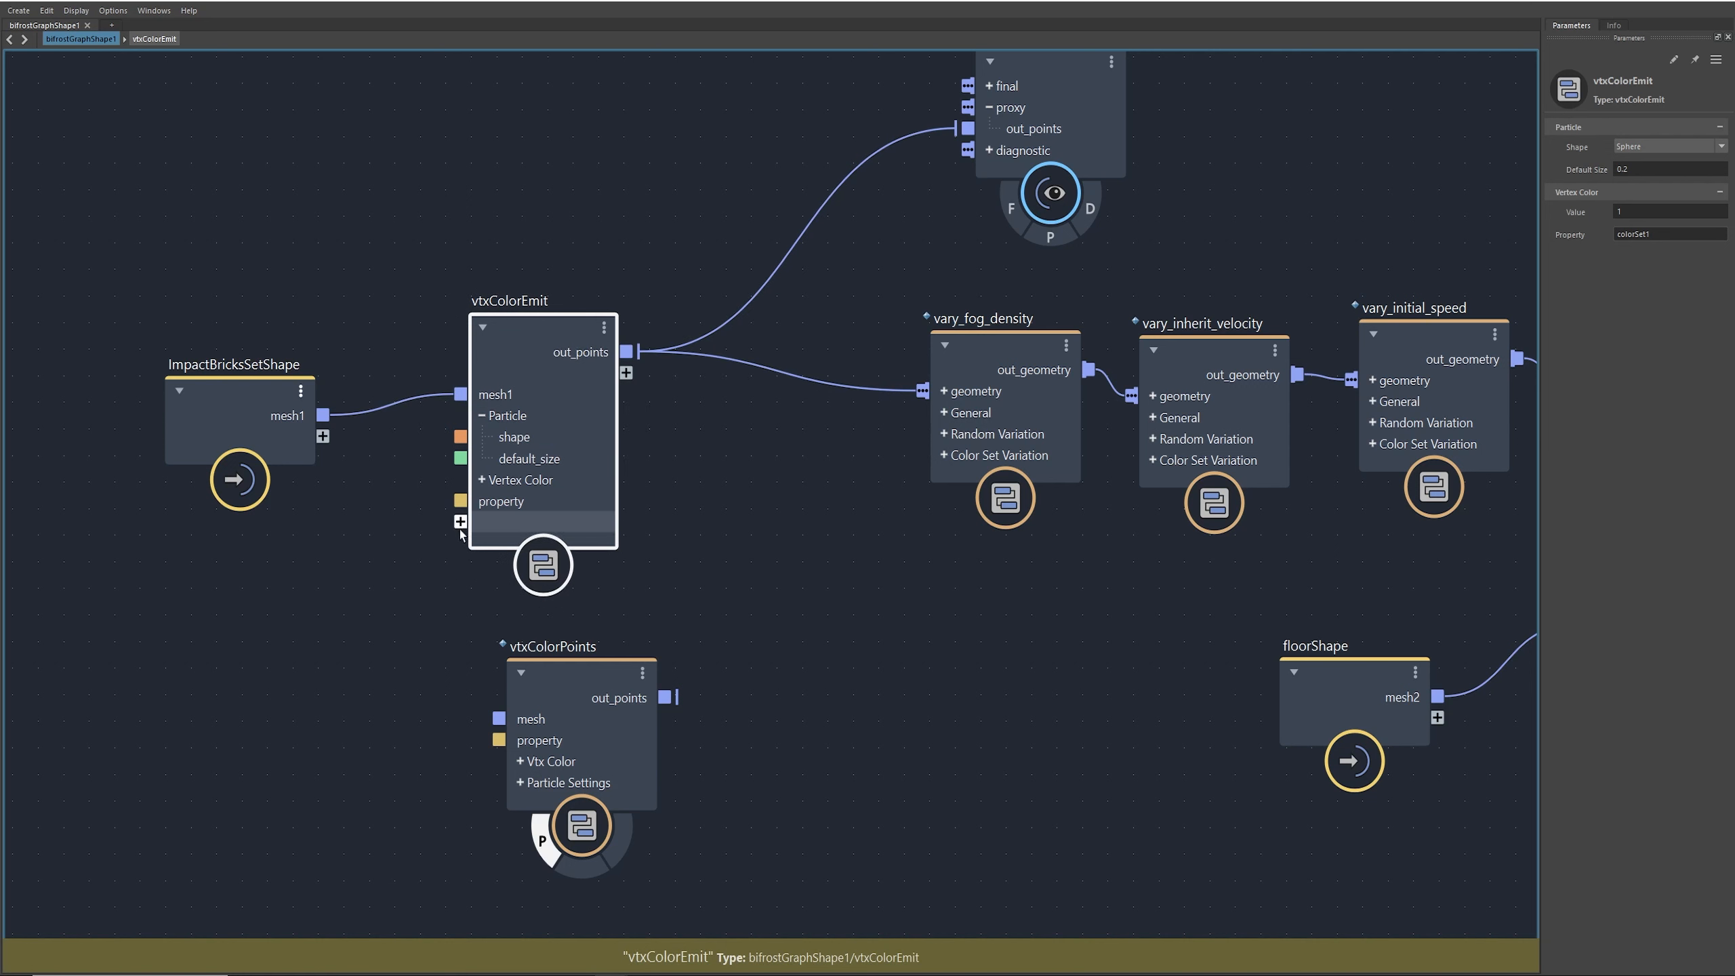
pyautogui.click(512, 566)
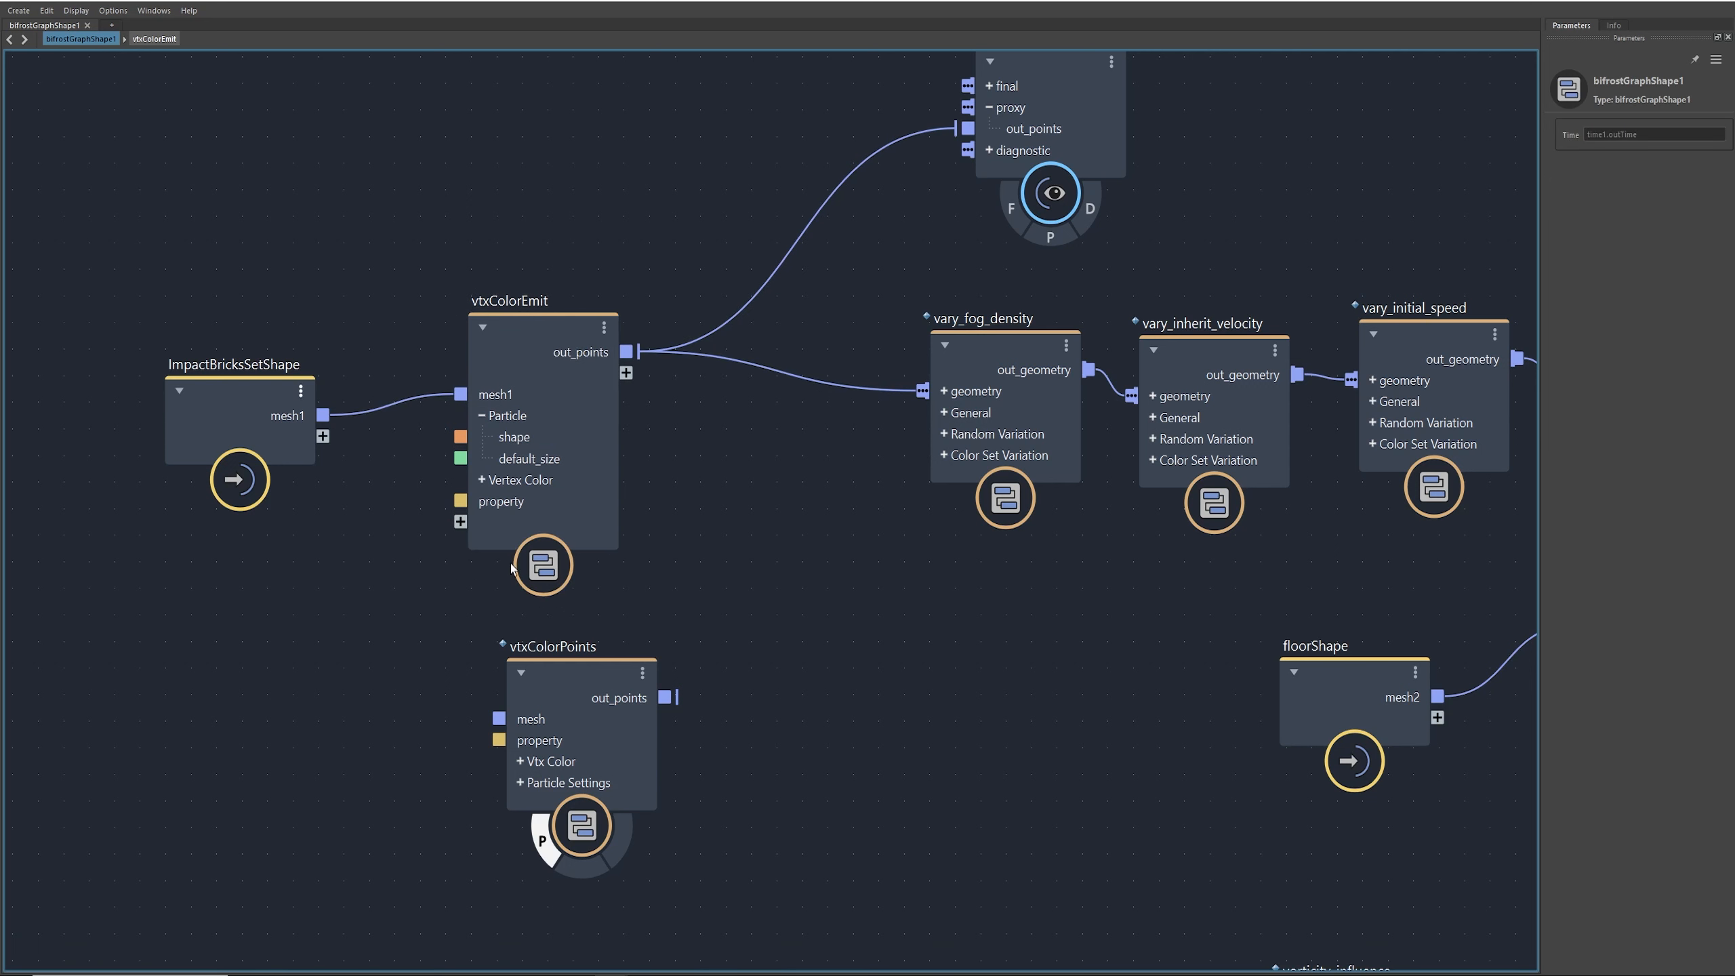
pyautogui.moveTo(599, 675); pyautogui.dragTo(610, 693)
pyautogui.moveTo(579, 335); pyautogui.dragTo(590, 333)
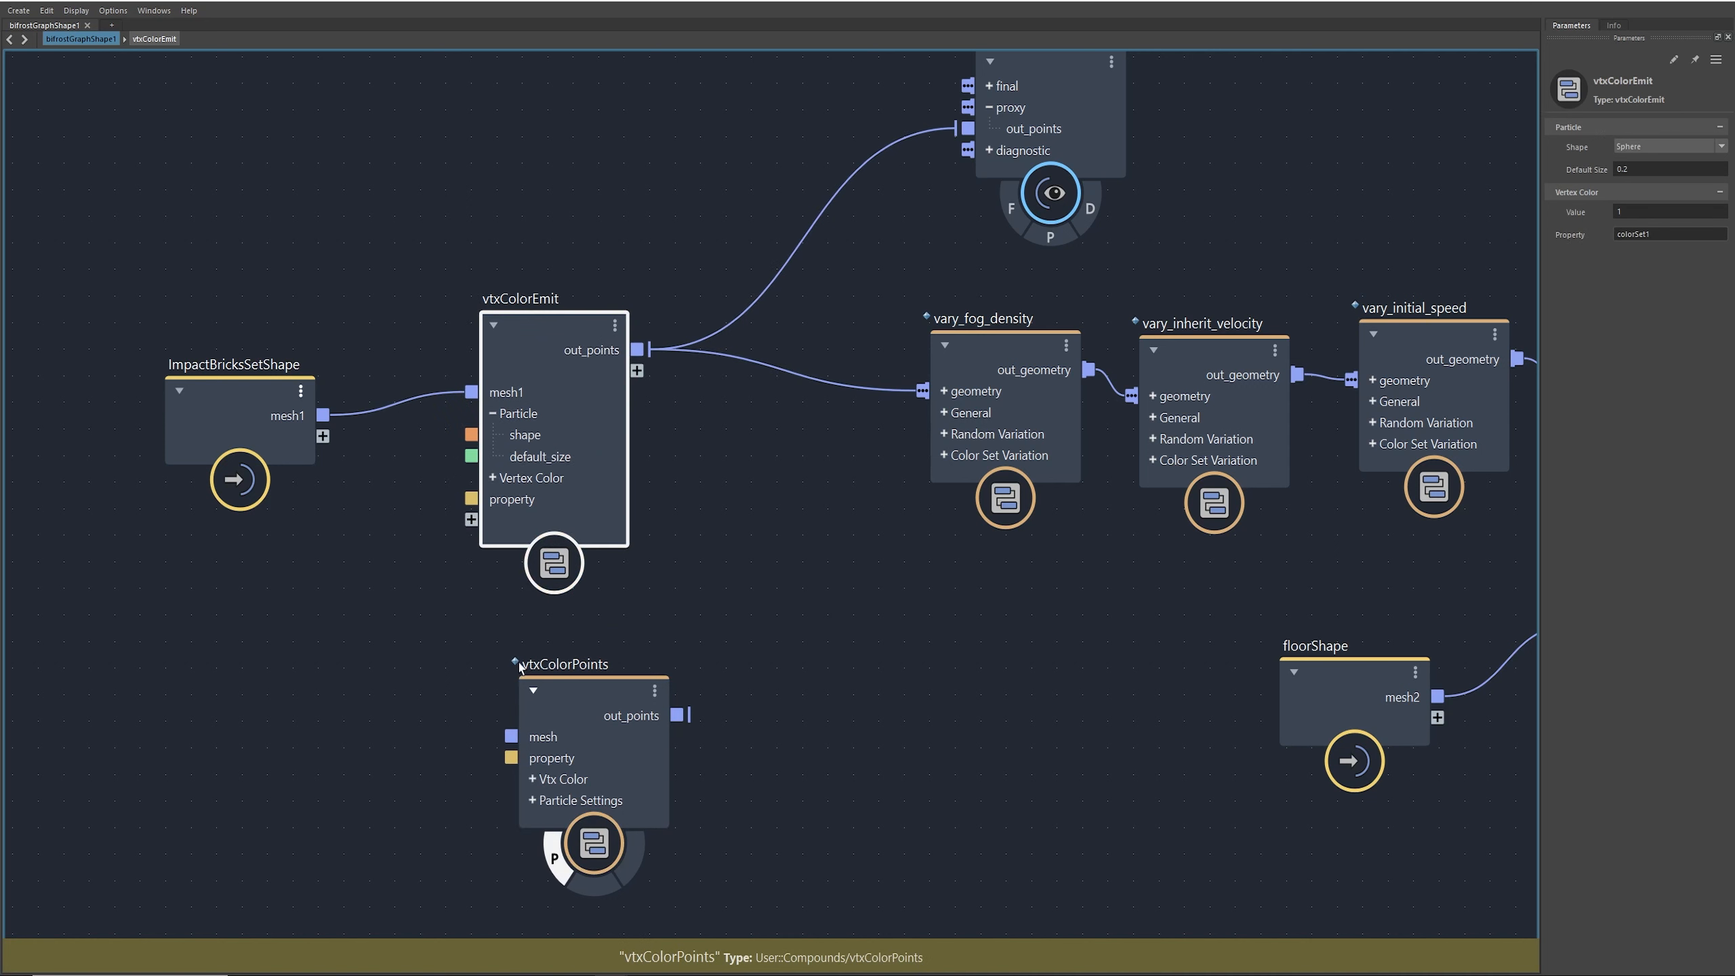
pyautogui.moveTo(590, 330); pyautogui.dragTo(606, 324)
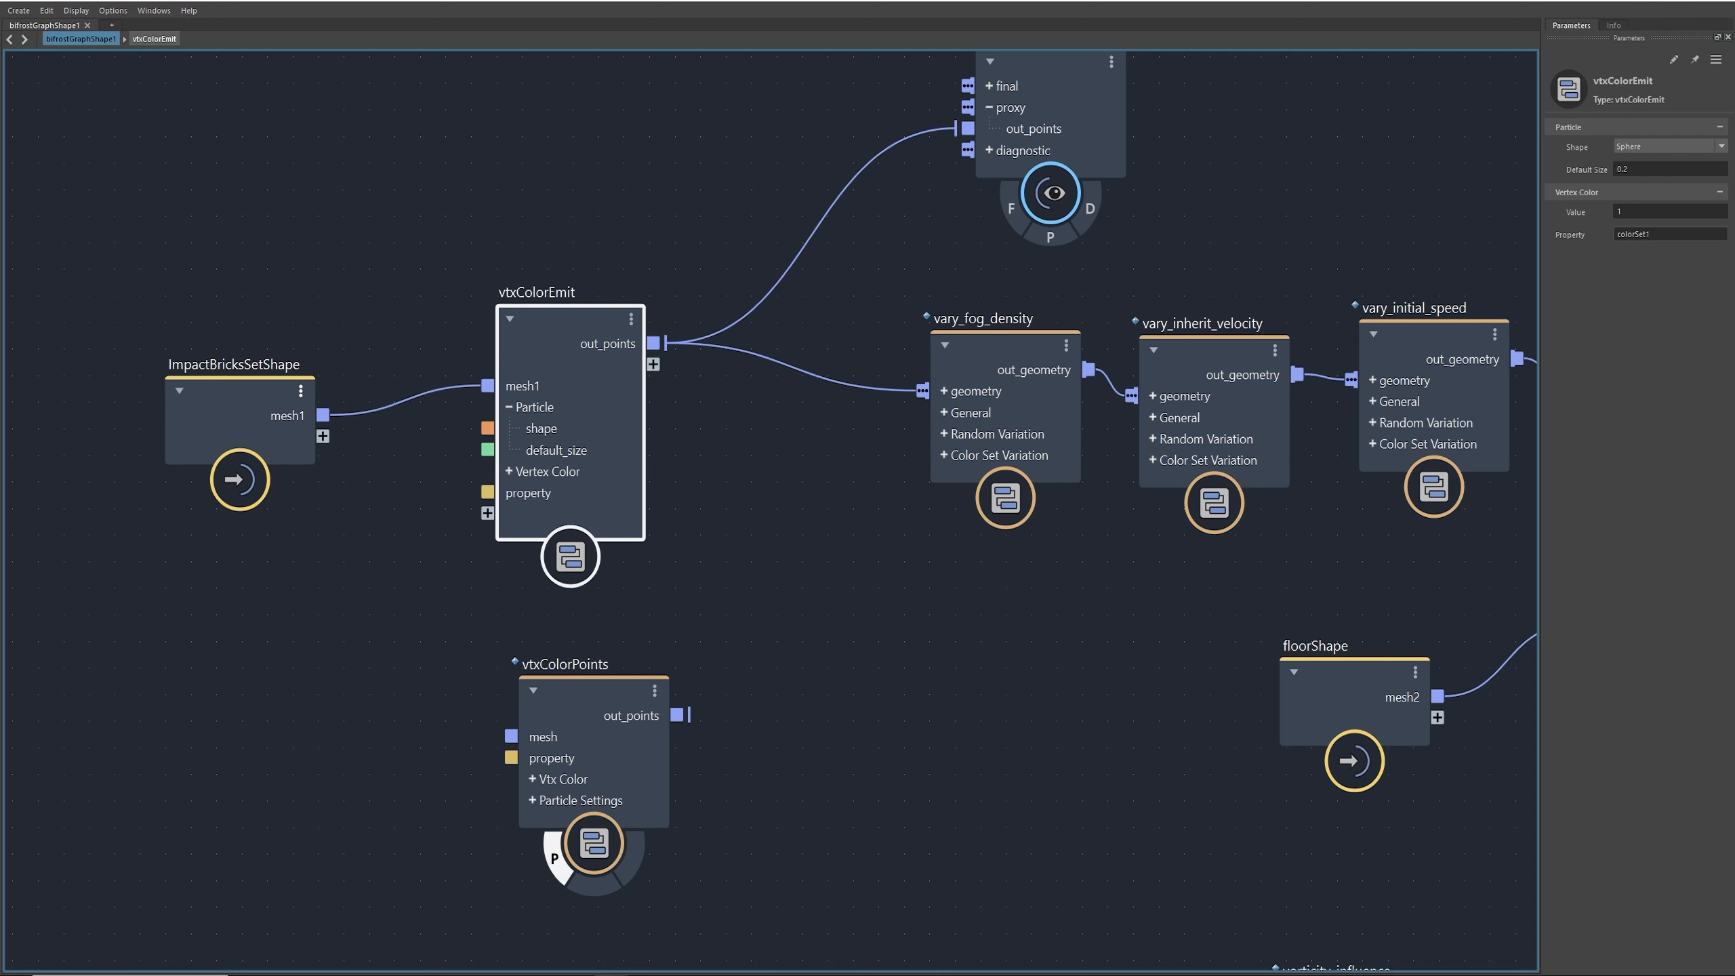
pyautogui.moveTo(607, 693); pyautogui.dragTo(587, 661)
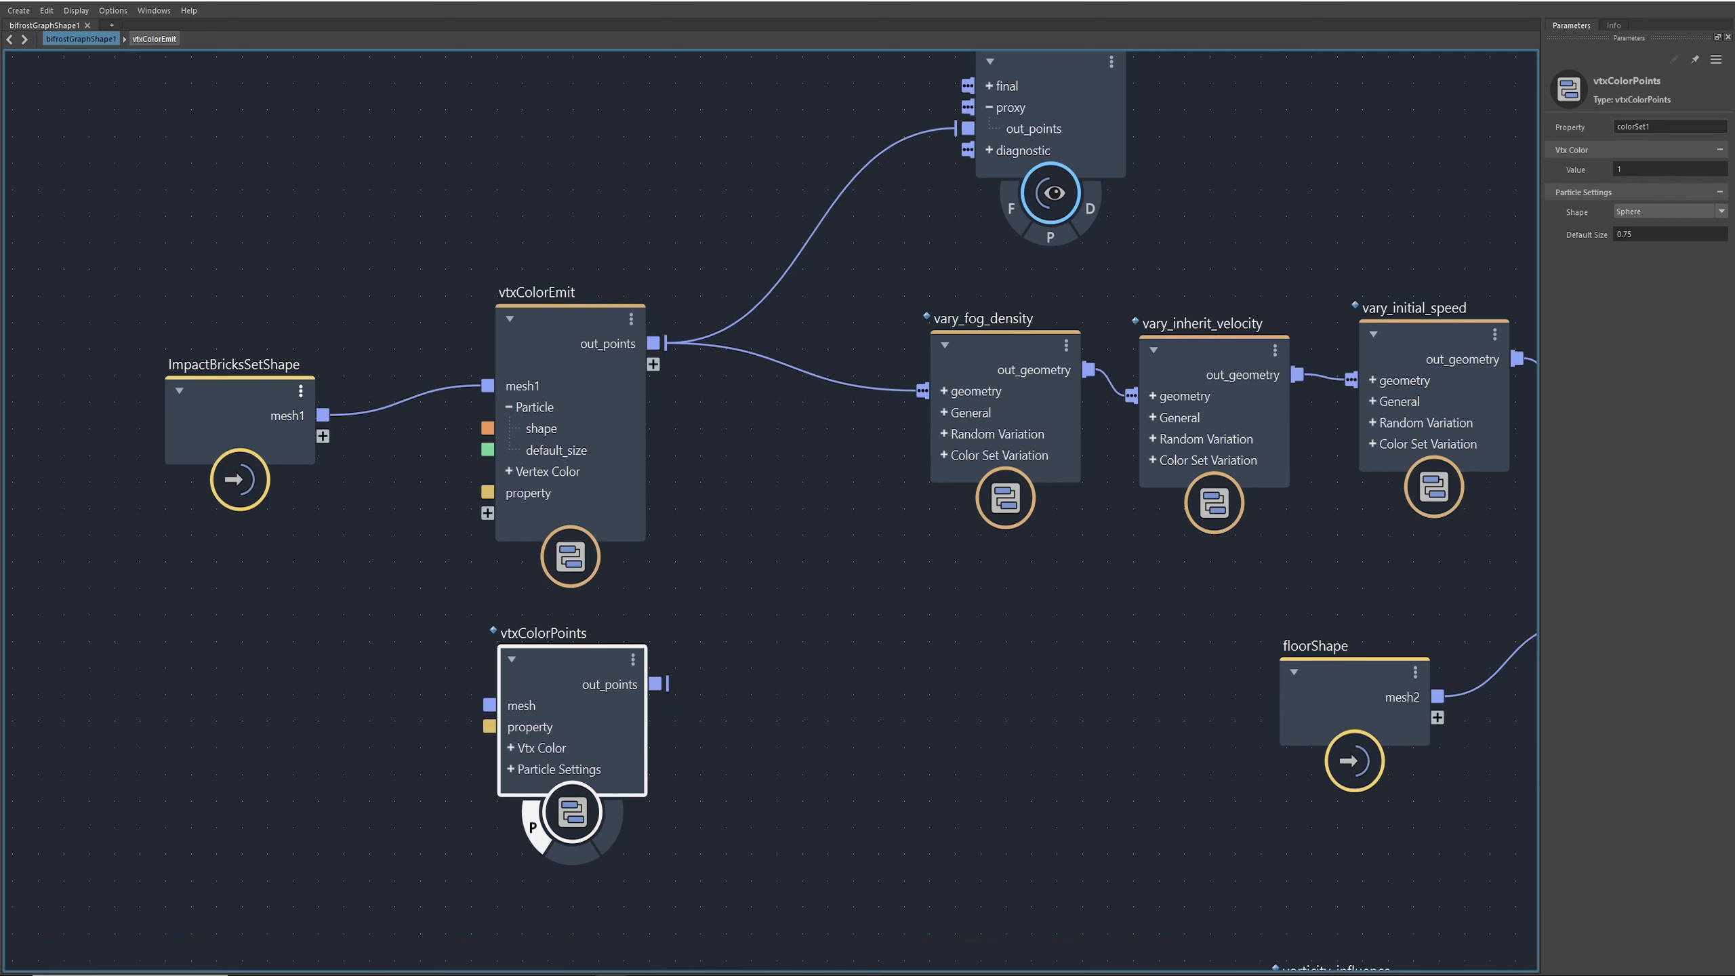
# Step: Move the Bifrost graph window aside to uncover the Maya viewport
pyautogui.moveTo(1155, 2); pyautogui.dragTo(0, 175)
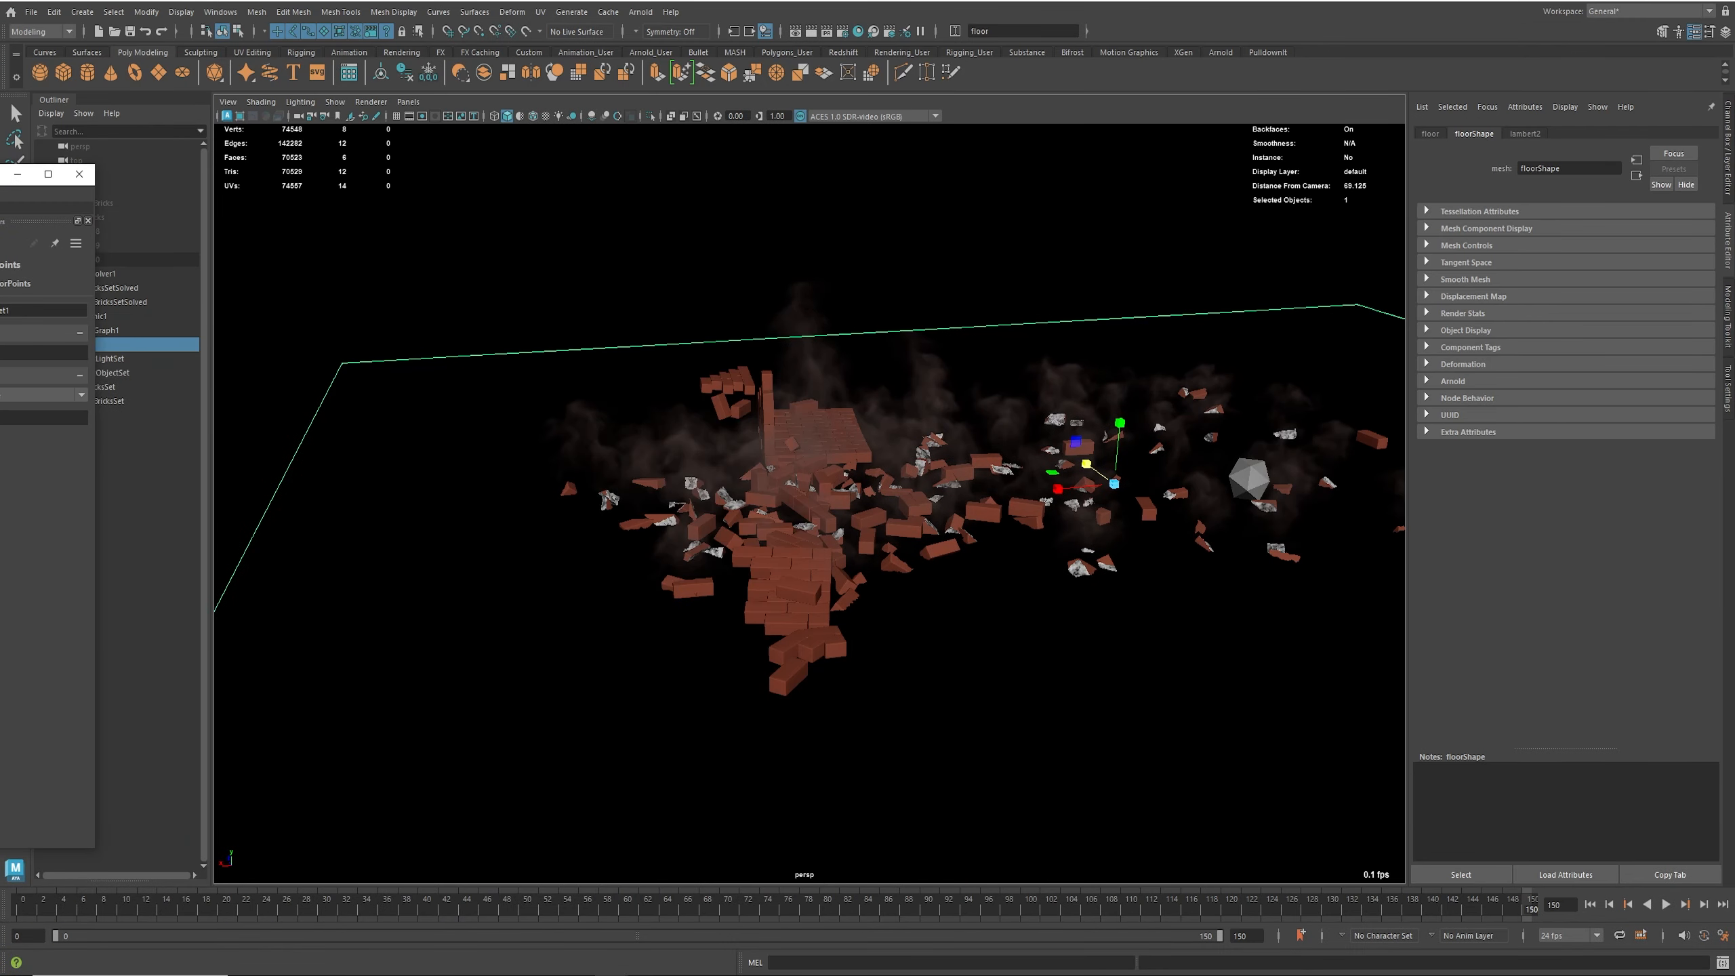